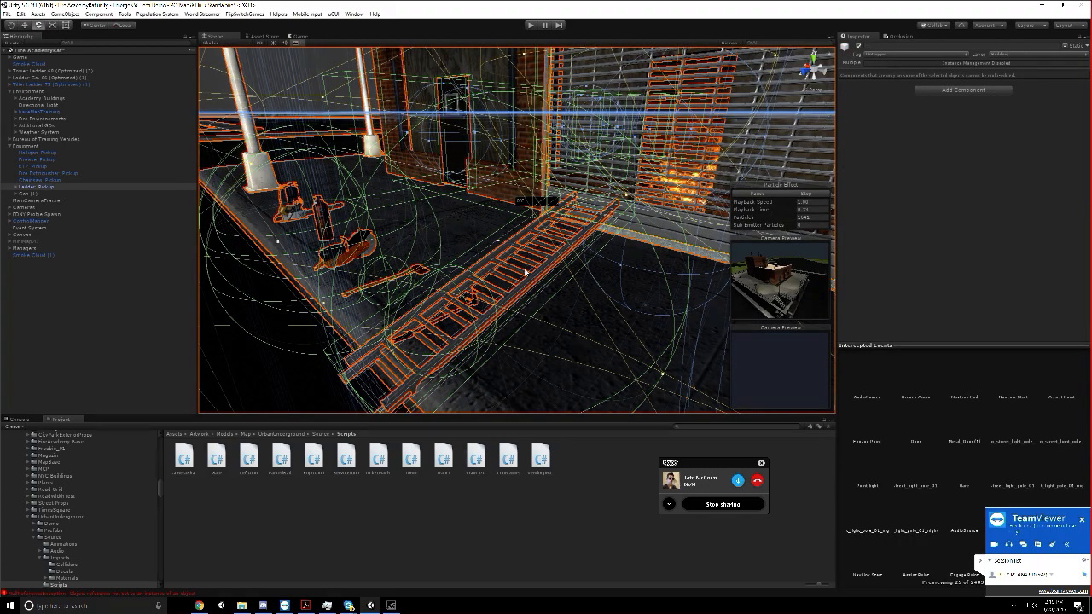
Select the ladder pickup lying on the sidewalk and examine its placement in front of the hardware and Chinese food storefronts
scroll(506, 302, "down", 6)
left_click(507, 302)
scroll(506, 298, "up", 8)
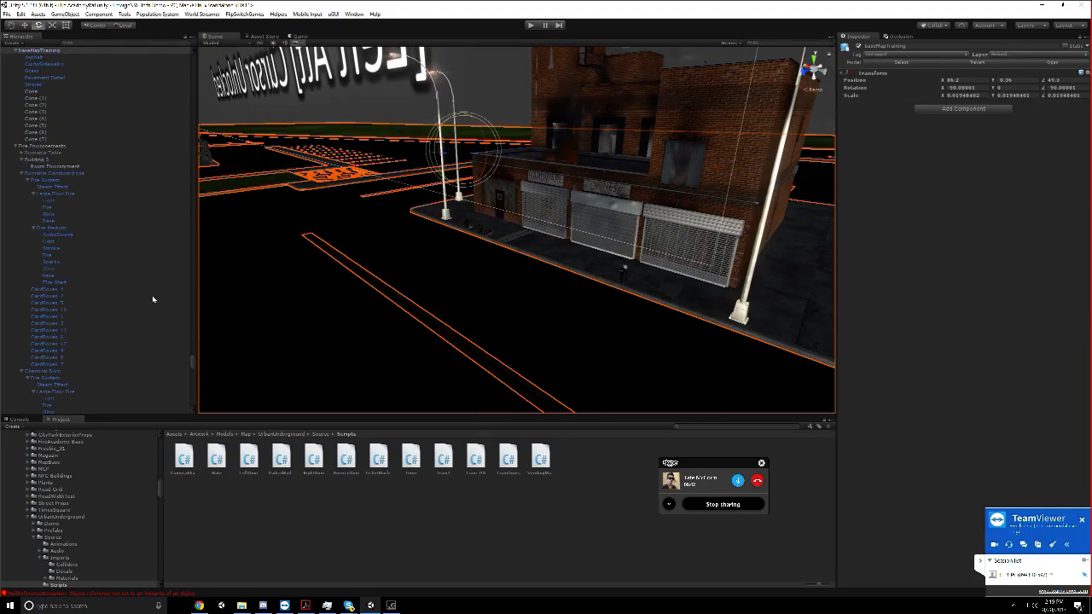
scroll(495, 260, "down", 3)
scroll(529, 262, "up", 2)
left_click(513, 261)
scroll(410, 313, "down", 3)
mouse_move(410, 313)
middle_mouse_down()
mouse_move(415, 329)
mouse_move(415, 318)
middle_mouse_up()
scroll(414, 318, "down", 3)
scroll(487, 333, "down", 4)
right_click_drag(414, 318, 530, 300)
left_click_drag(403, 310, 450, 308)
right_click_drag(450, 308, 524, 293)
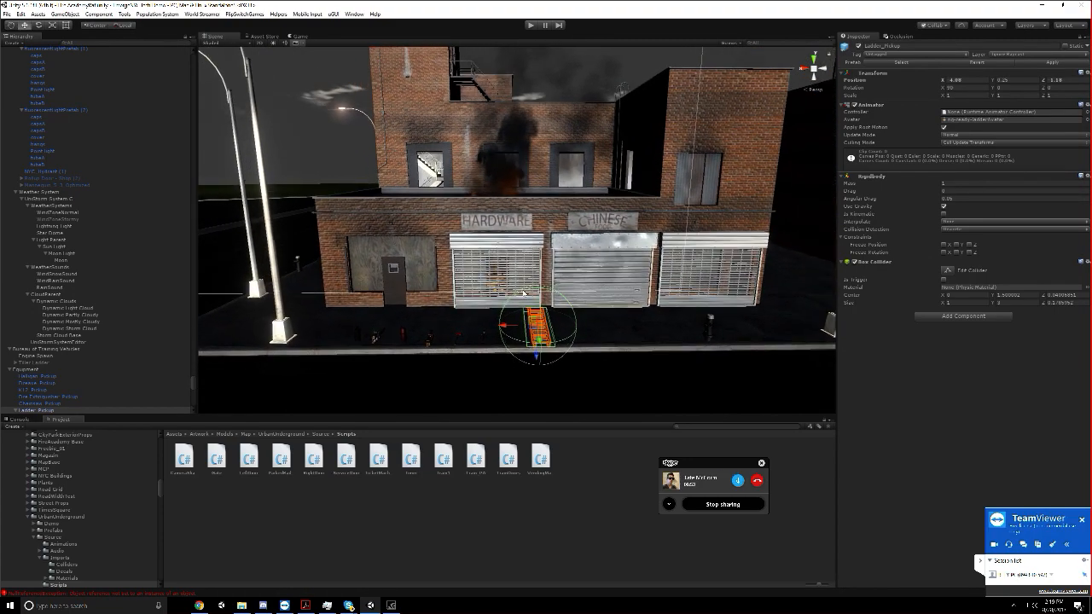
scroll(573, 240, "up", 5)
scroll(573, 239, "down", 5)
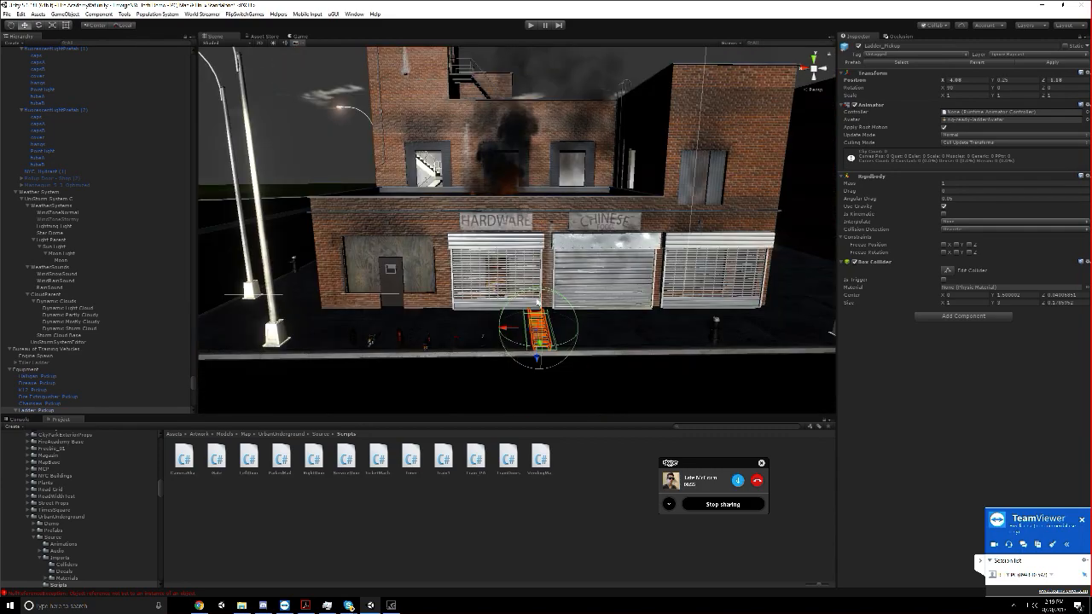
Rotate the ladder pickup upright to 180 degrees about X and stand it in front of the hardware storefront
key("e")
left_click_drag(540, 317, 542, 405)
right_click_drag(541, 405, 516, 326)
left_click_drag(402, 386, 413, 317)
left_click_drag(419, 280, 465, 278)
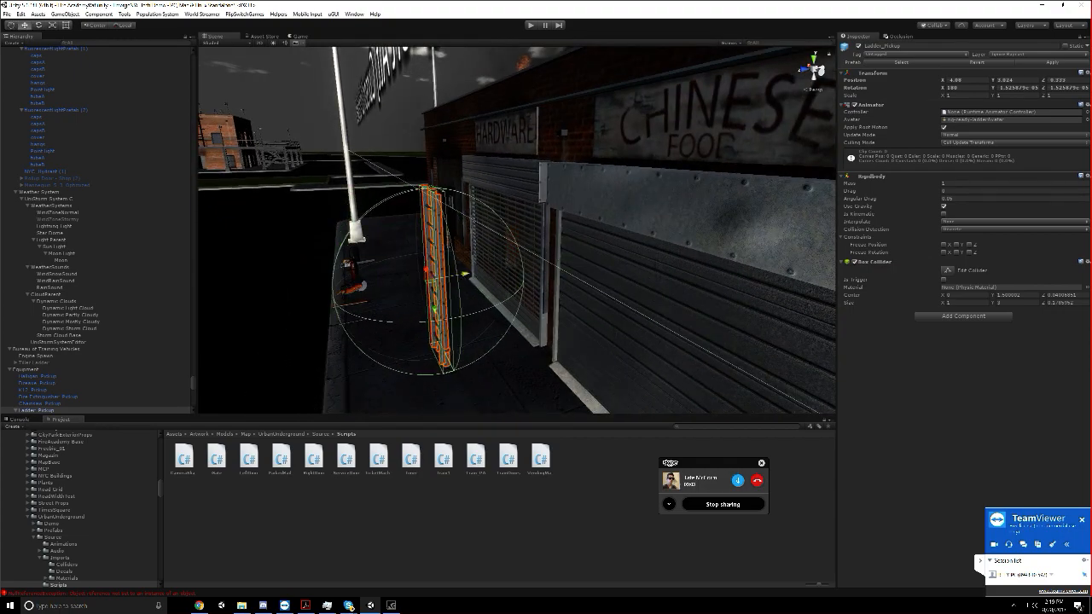
Slide the ladder's base section upward along its length to extend the ladder toward the roof
left_click(433, 213)
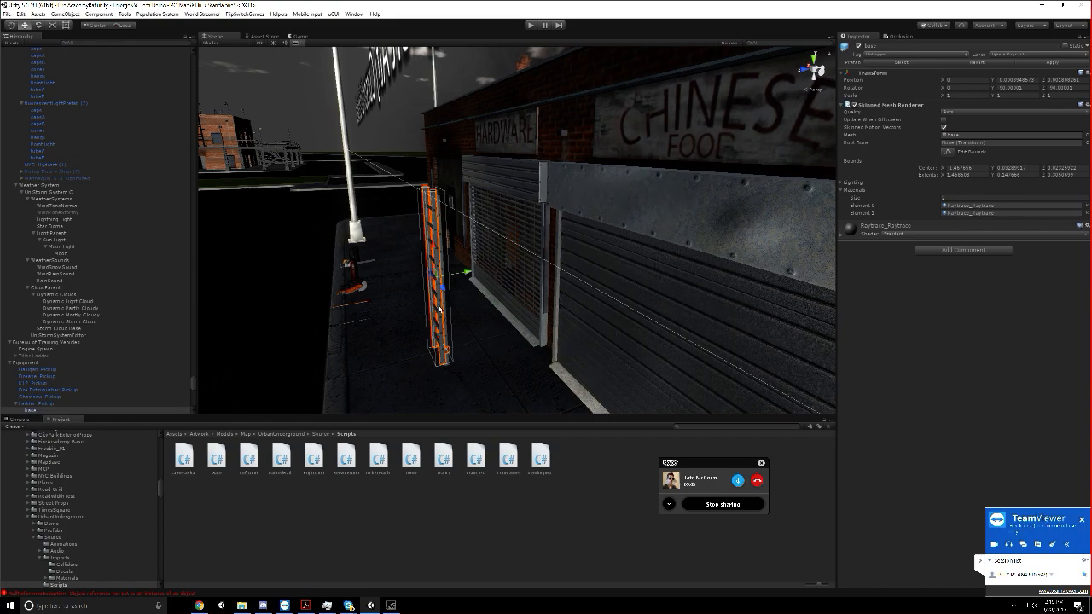
left_click_drag(434, 259, 442, 115)
key("f")
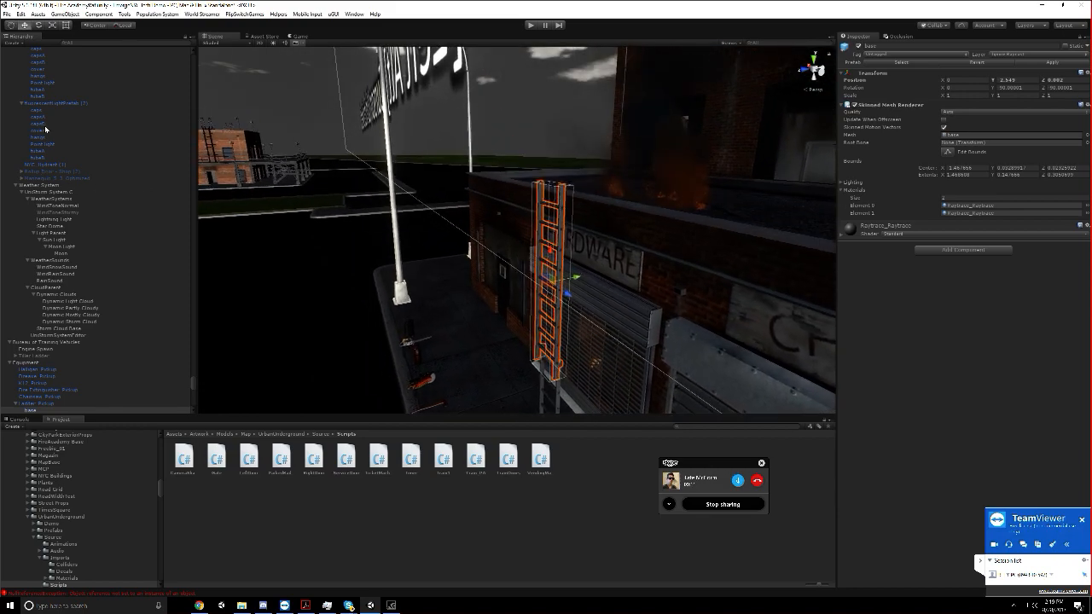
Tilt the whole ladder pickup toward the building to about 158.4 degrees about X
middle_click_drag(558, 389, 503, 294)
key("e")
left_click_drag(474, 267, 528, 334)
key("w")
left_click(515, 334)
key("ctrl+z")
key("ctrl+z")
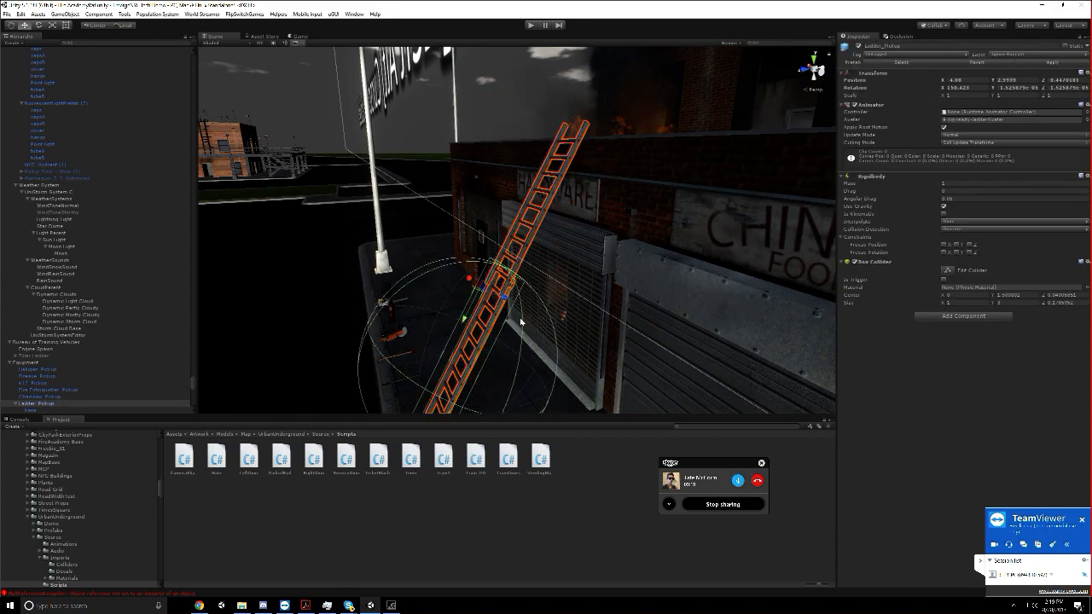
Move the extended ladder to about Y 2.892, Z 1.124 so it leans on the storefront's roof edge
left_click_drag(495, 300, 543, 306)
scroll(535, 320, "down", 3)
middle_click_drag(535, 321, 470, 253)
scroll(466, 275, "down", 1)
middle_click_drag(481, 155, 439, 227)
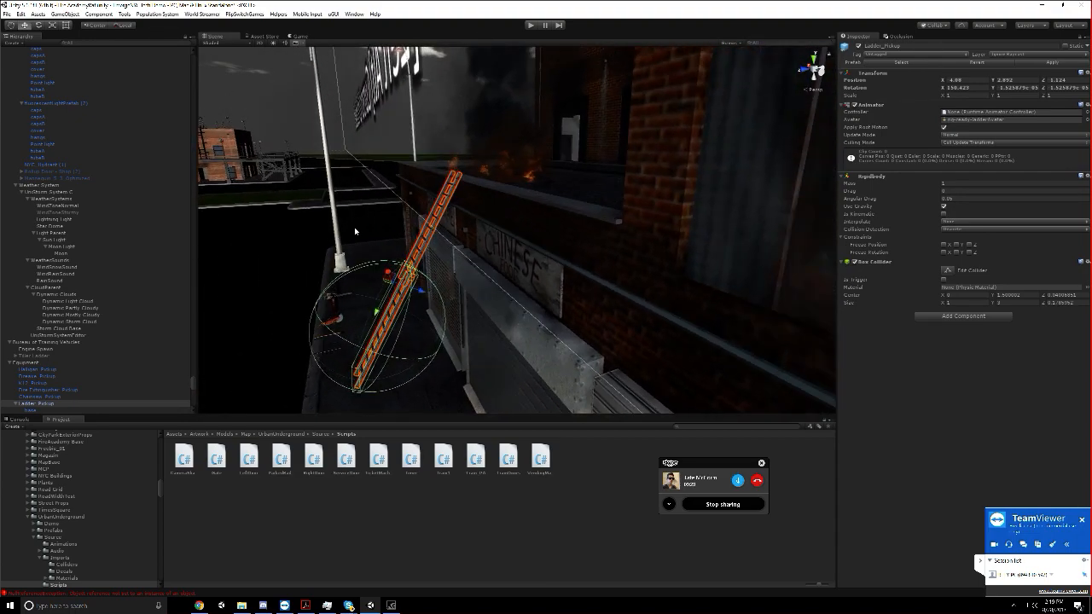
right_click_drag(487, 233, 687, 297)
scroll(512, 293, "down", 7)
middle_click_drag(418, 353, 542, 259)
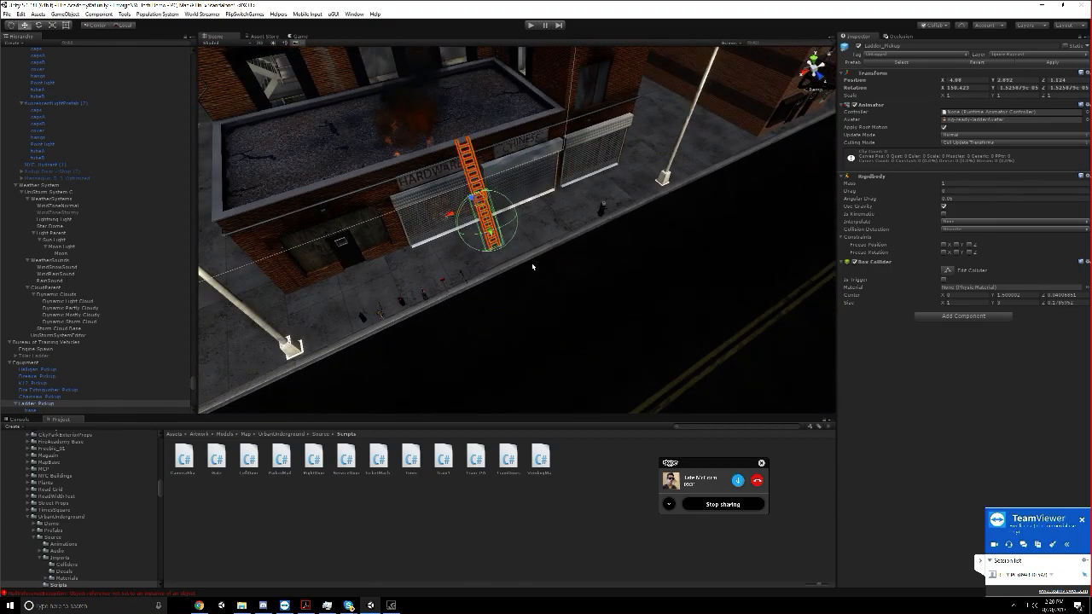
scroll(529, 266, "down", 3)
scroll(379, 368, "down", 3)
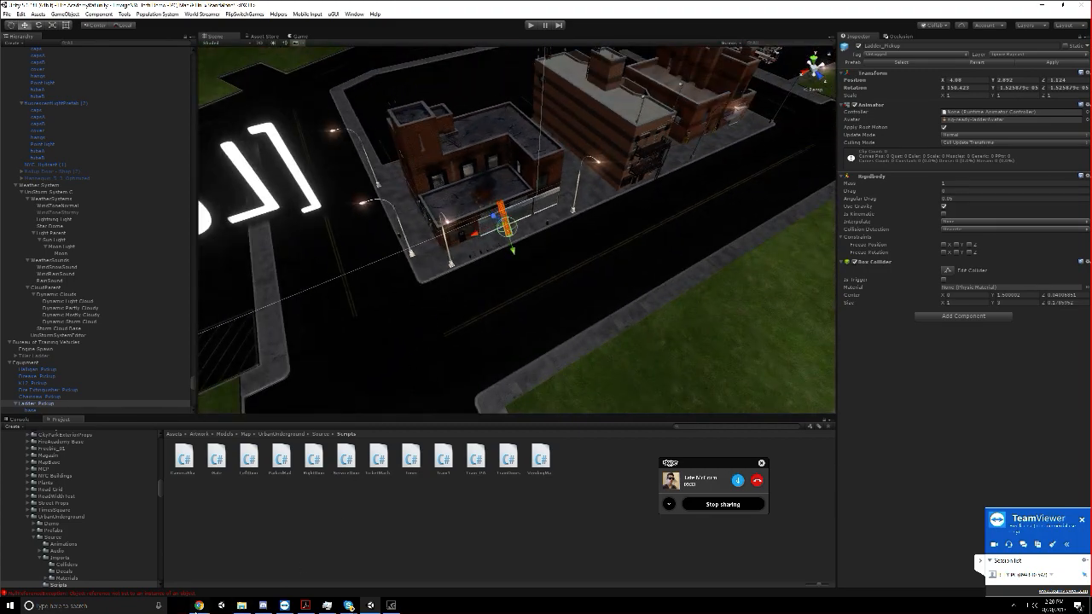
Switch to the Teamwork project in Chrome and enter a new Third Person Tasks item named "Portable Ladder Interactions"
left_click(199, 605)
scroll(153, 264, "up", 5)
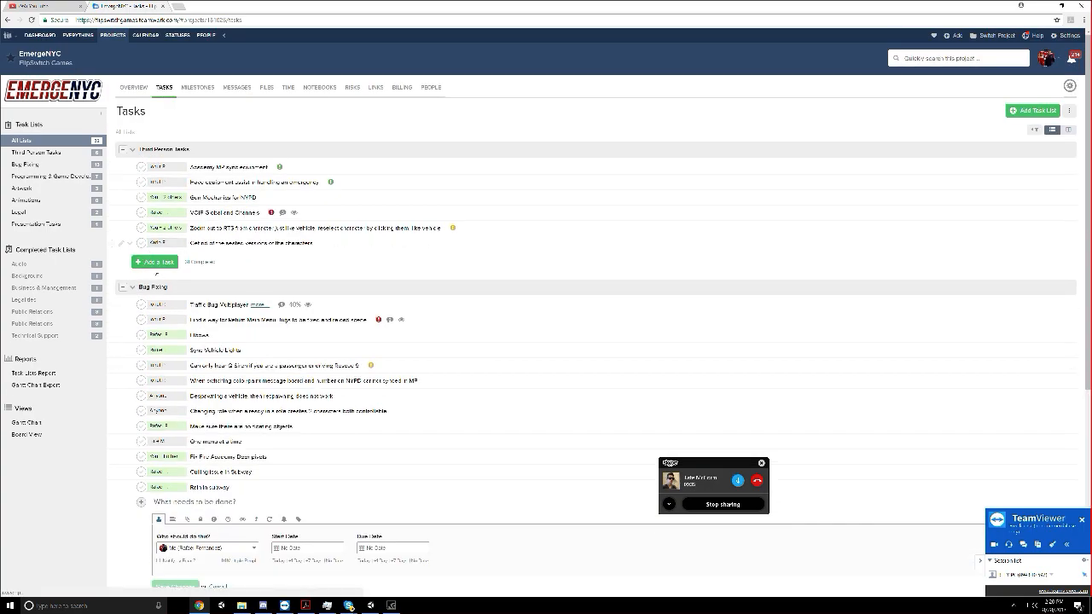
left_click(155, 262)
type("Pottz")
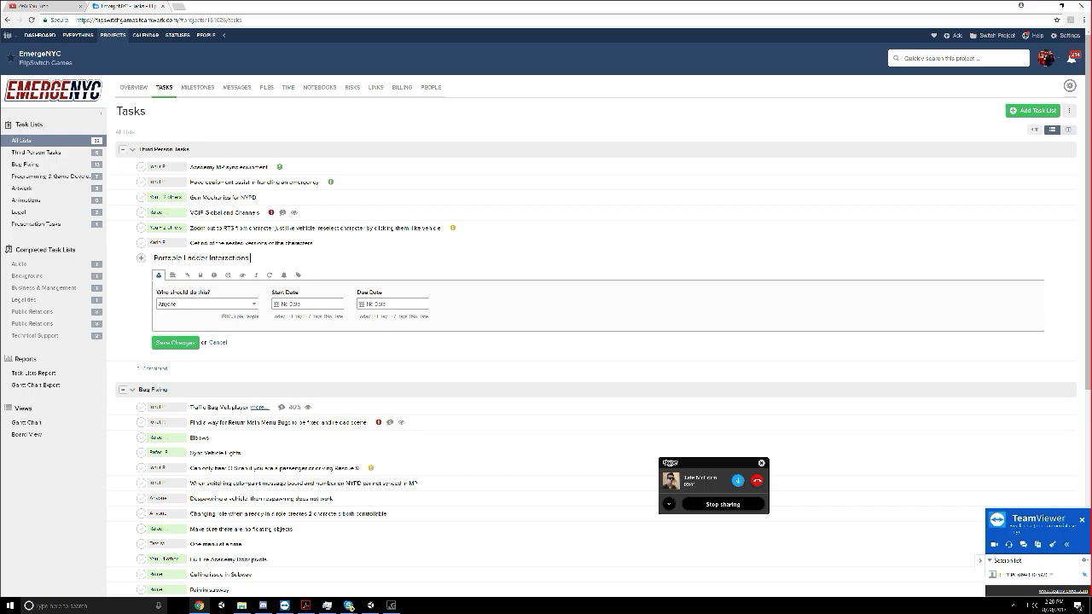
Assign the Portable Ladder Interactions task to two team members and save it
left_click(192, 303)
left_click(178, 365)
left_click(239, 316)
left_click(205, 247)
left_click(292, 300)
left_click(180, 345)
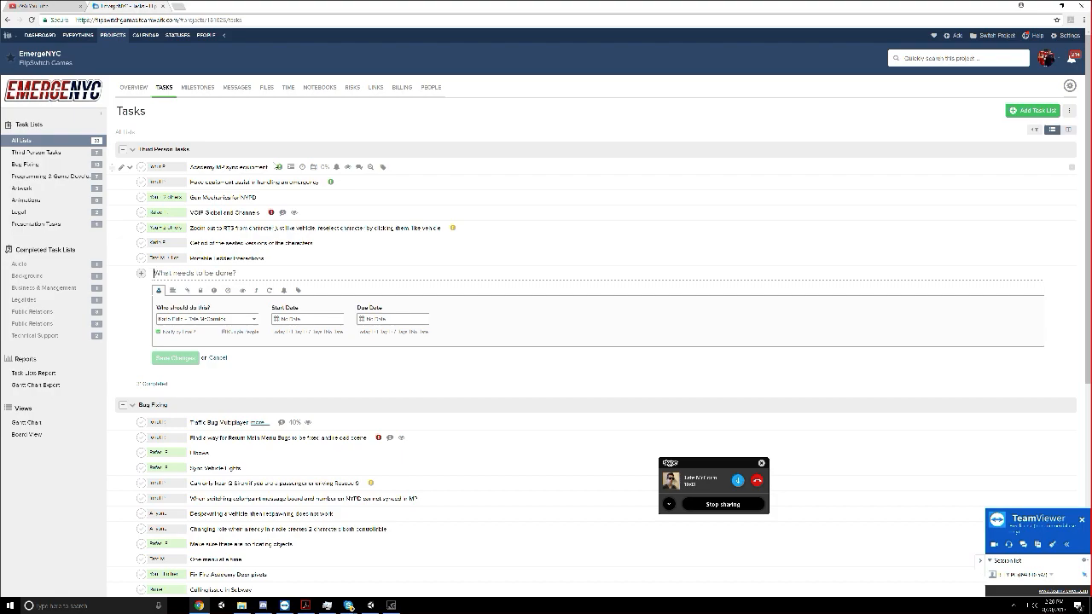
Add a second task named "Fire Extinguishing Hose" with the same assignees and save it
type("Fire Tiles")
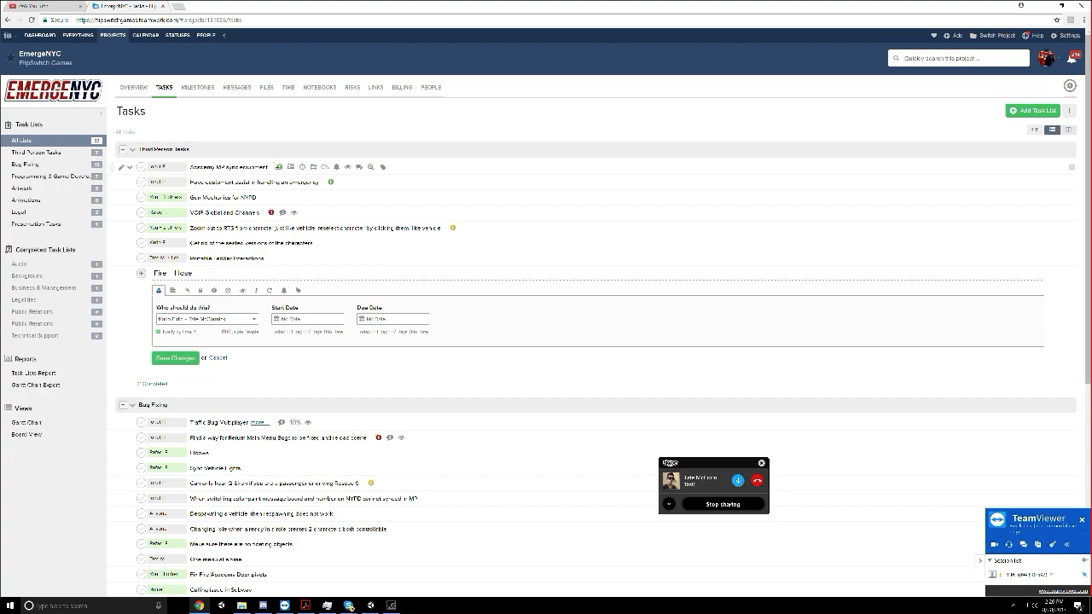
type("E")
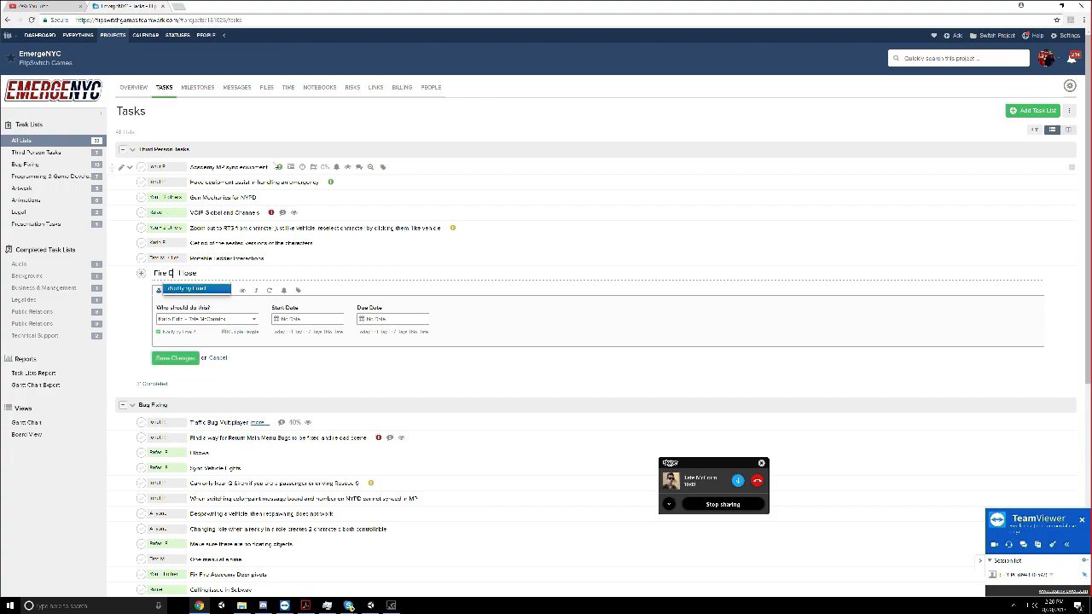
type("xtinguishing")
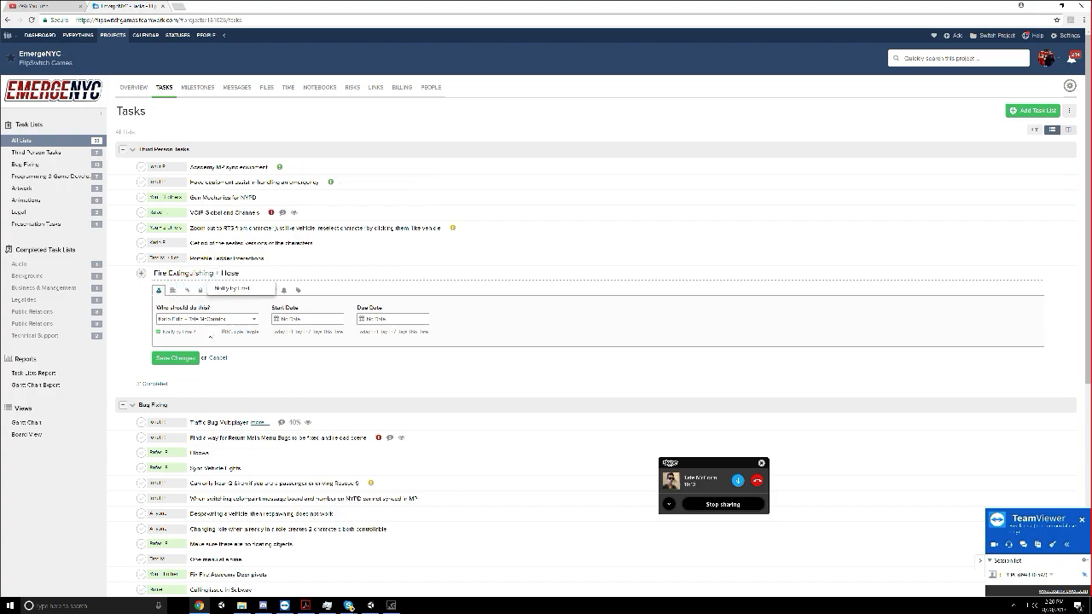
left_click(184, 358)
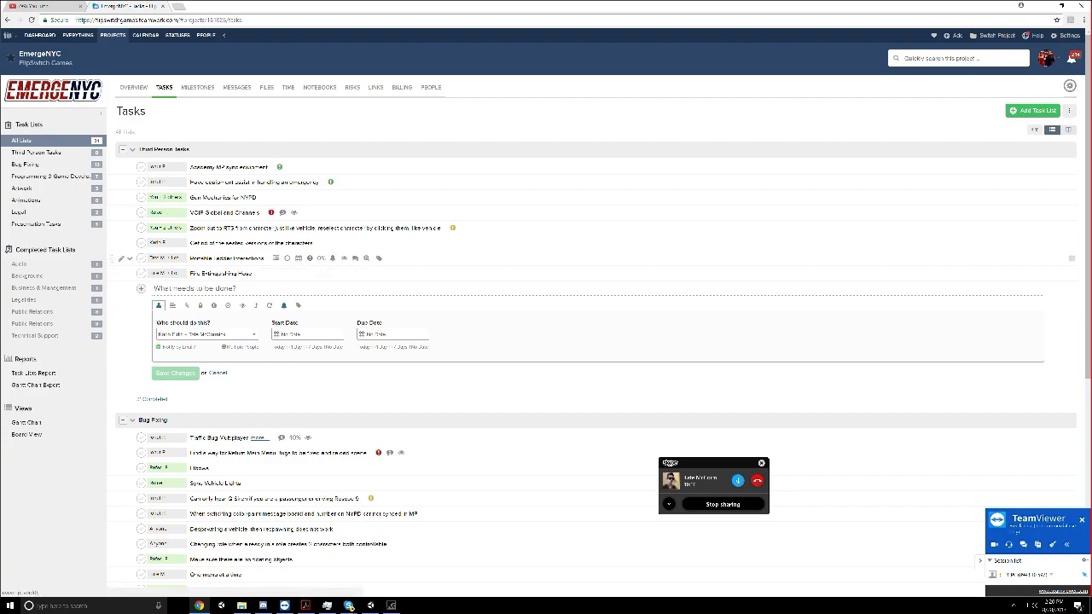
Open the Unity Asset Store in a new browser tab and bring up the Lighting Box product page
left_click(182, 7)
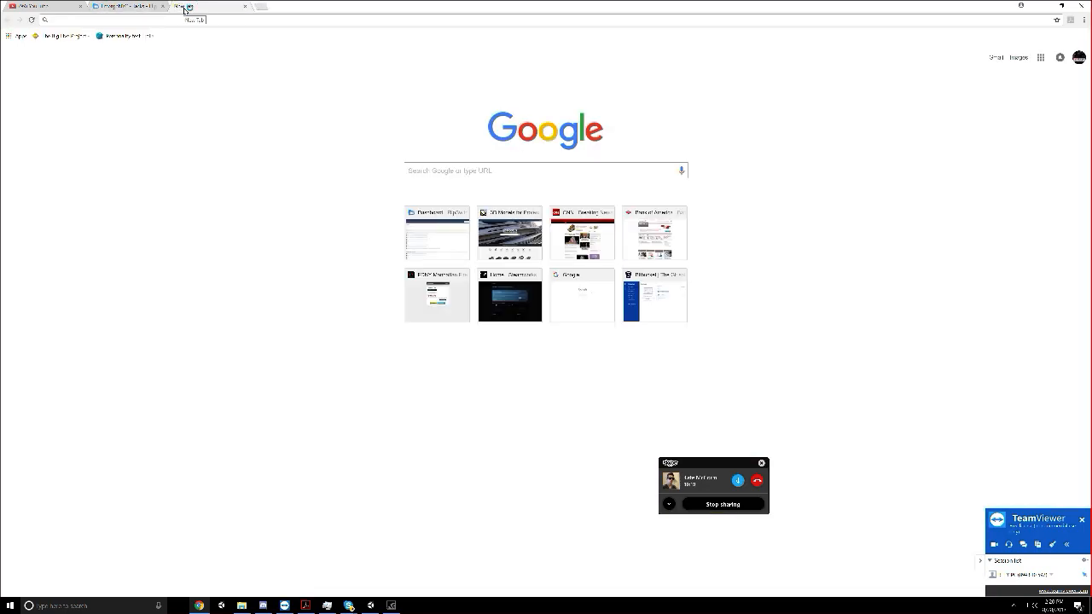
type("assetstore.unity3d.com/en/#!/")
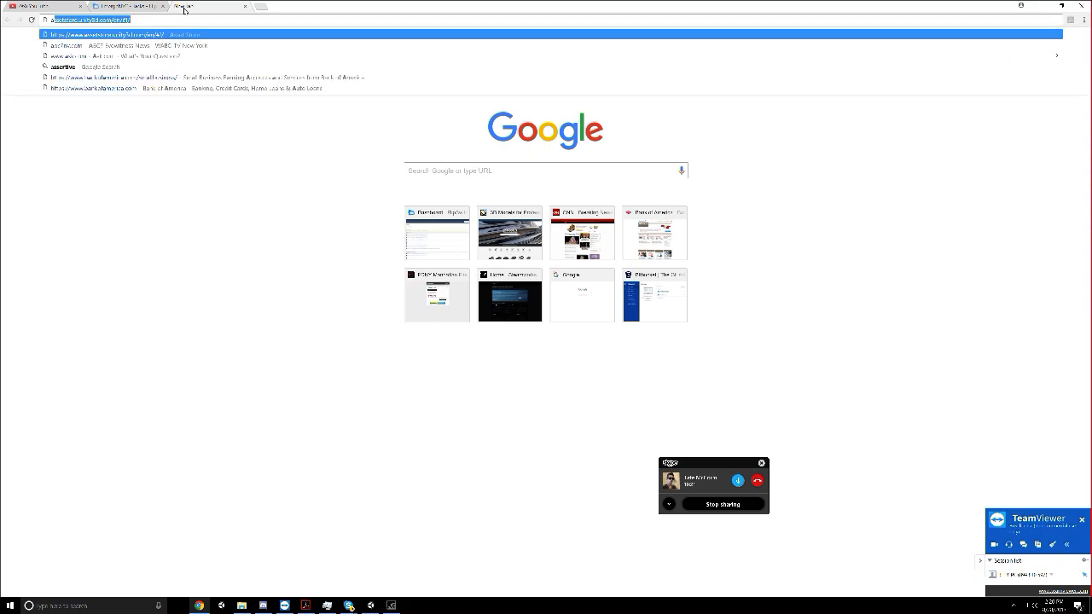
key("Return")
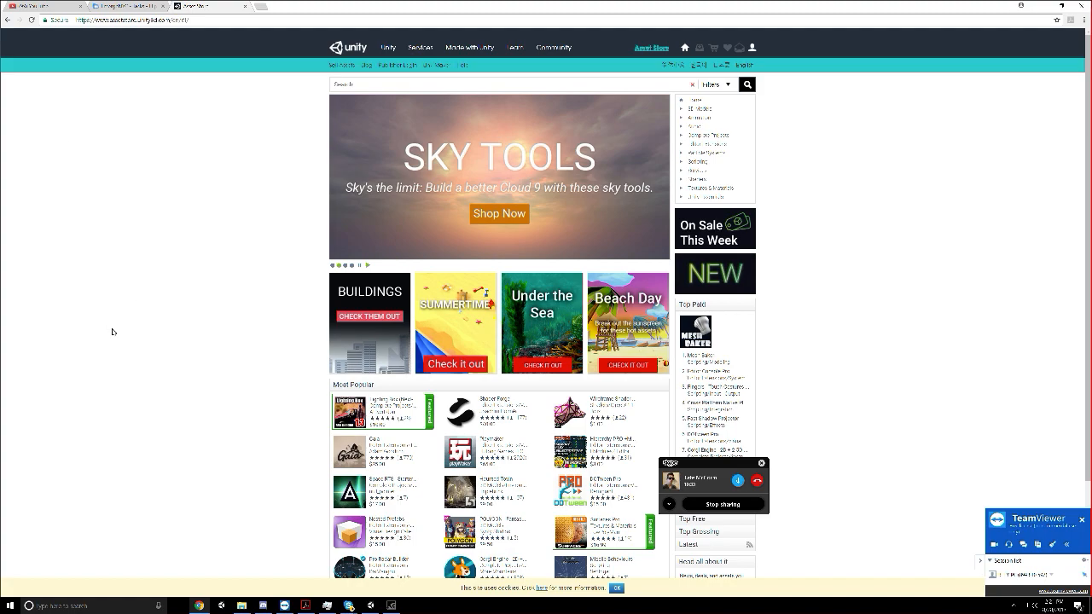
scroll(114, 332, "down", 1)
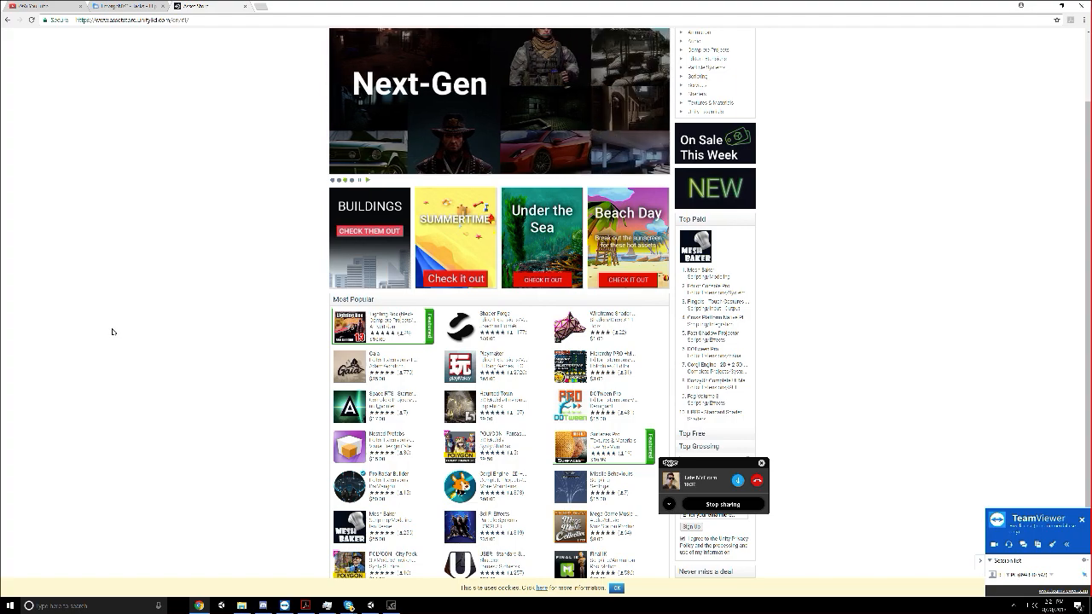
left_click(356, 337)
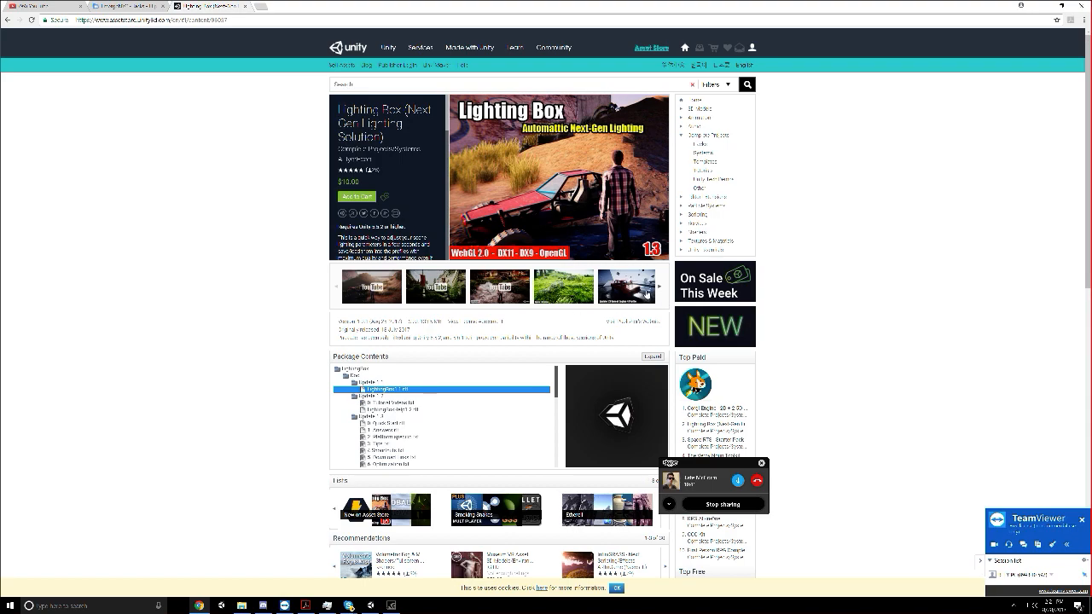
Examine the Lighting Box preview images in the enlarged gallery
left_click(645, 294)
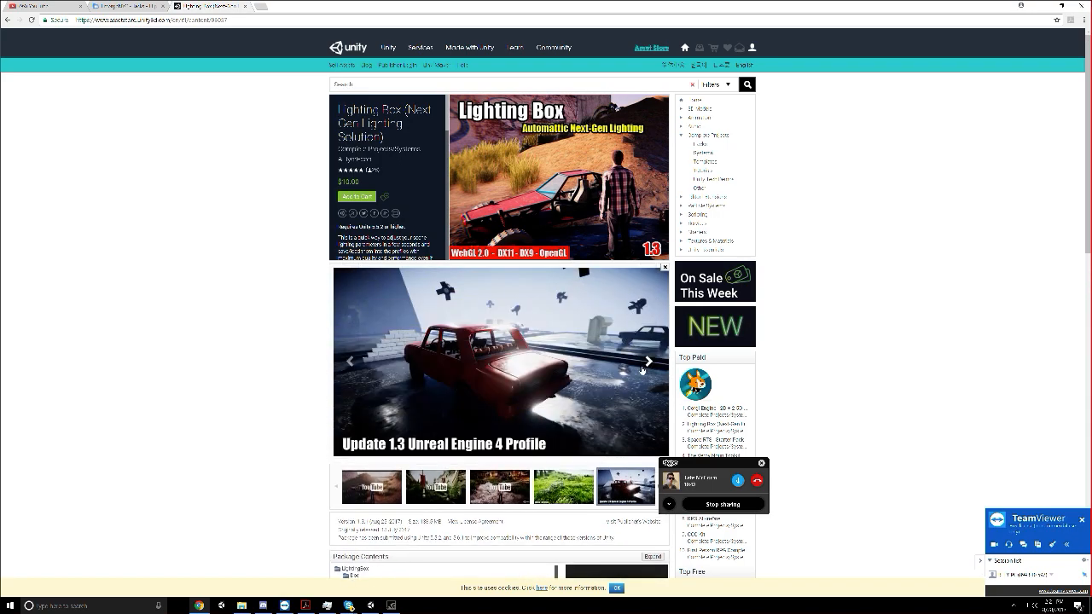
left_click(647, 369)
left_click(347, 359)
left_click(347, 360)
left_click(347, 360)
left_click(347, 360)
left_click(347, 360)
Switch back to Unity and inspect the ladder leaning against the building
left_click(369, 607)
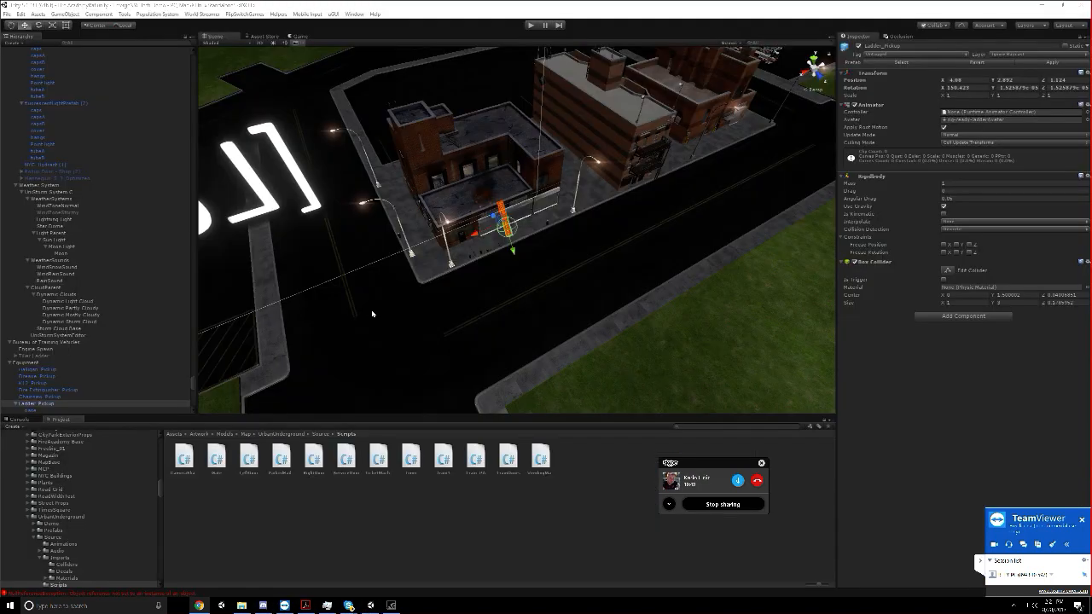
scroll(374, 312, "down", 2)
scroll(376, 314, "up", 7)
left_click_drag(374, 313, 386, 252, "alt")
scroll(388, 254, "up", 4)
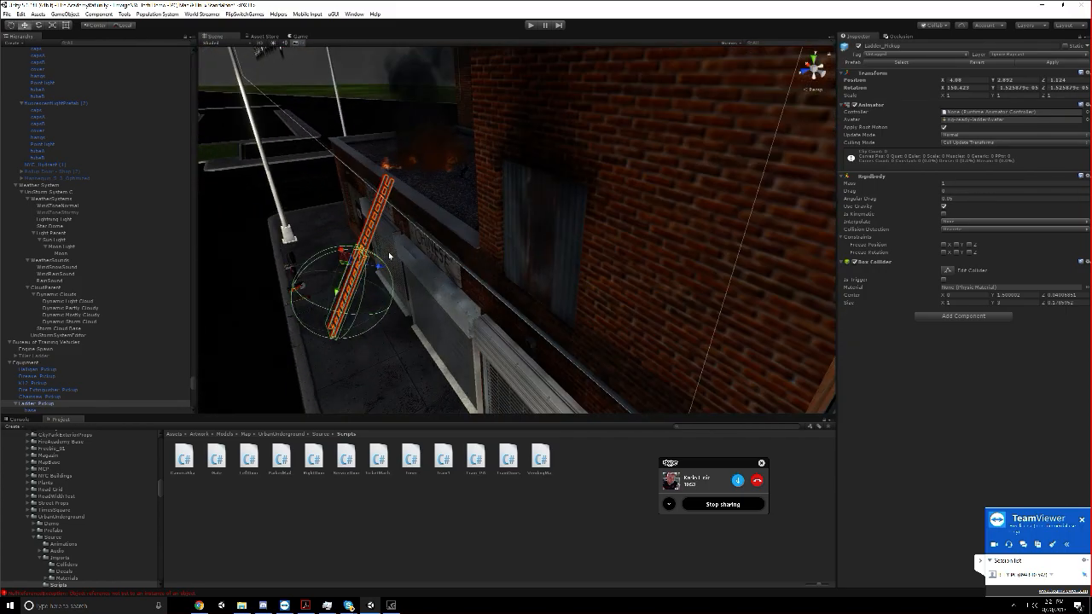
middle_click_drag(390, 256, 432, 246)
scroll(432, 246, "down", 10)
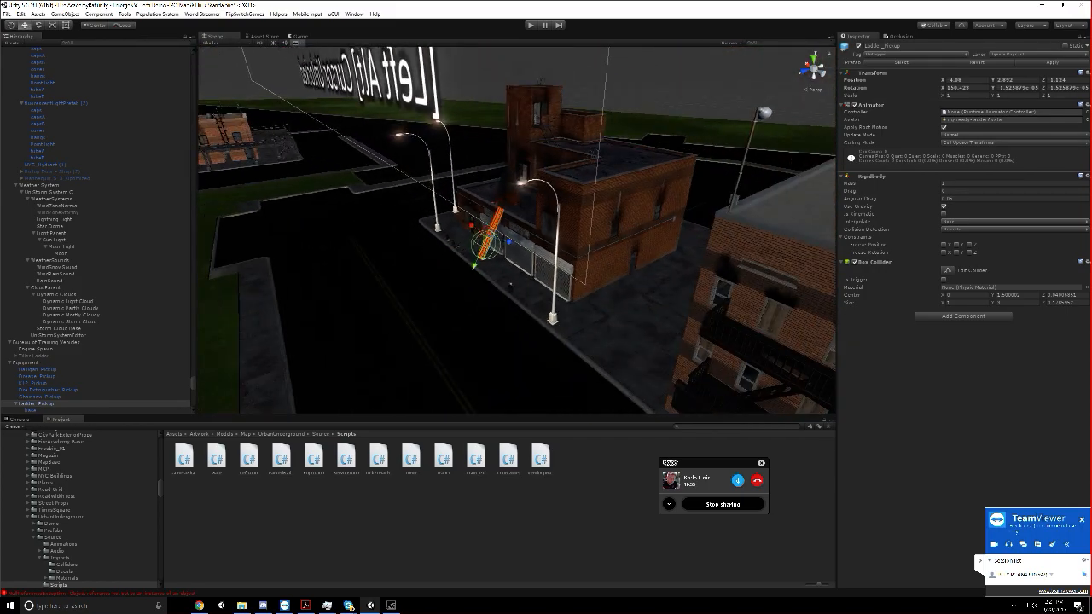
Undo the ladder's extension, tilt and moves until it lies flat on the sidewalk
left_click(462, 227)
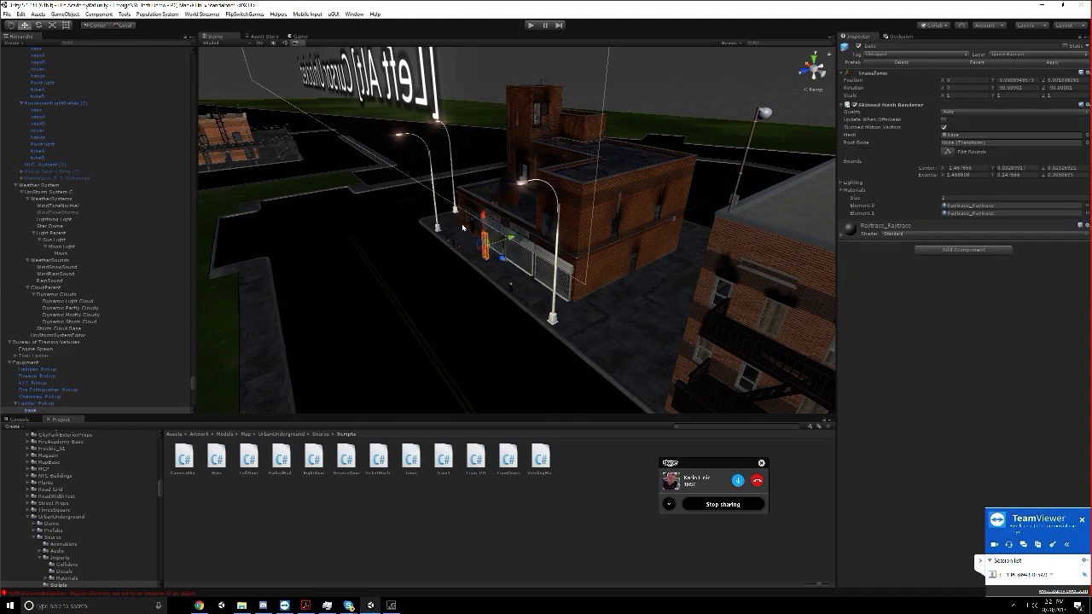
left_click(462, 227)
key("ctrl+z")
key("ctrl+z")
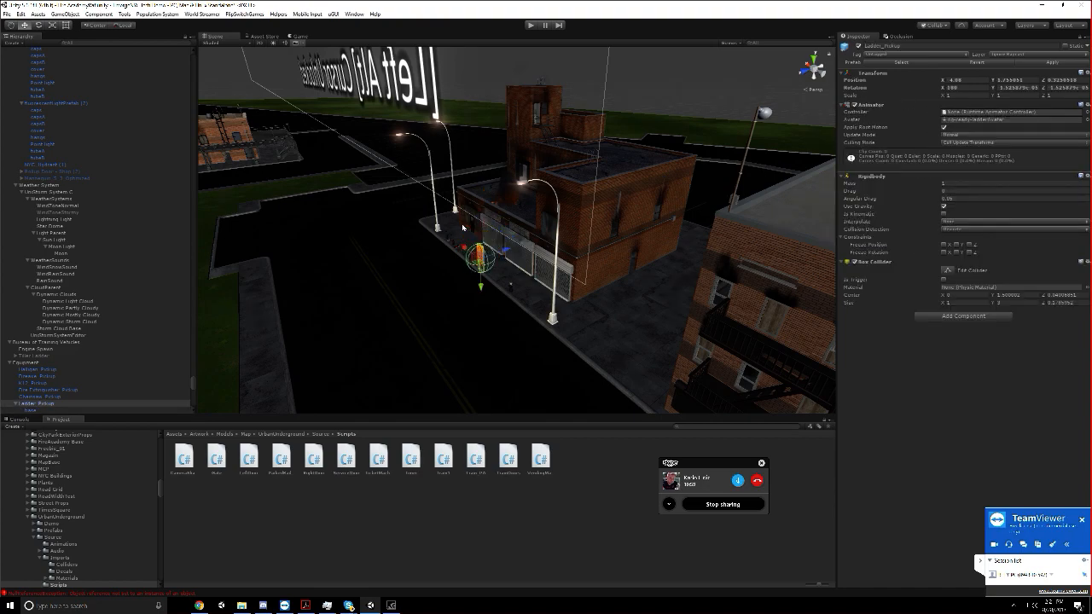
key("ctrl+z")
scroll(462, 227, "up", 3)
Open the Hose scene from the project's Scenes folder
left_click(7, 15)
left_click(7, 16)
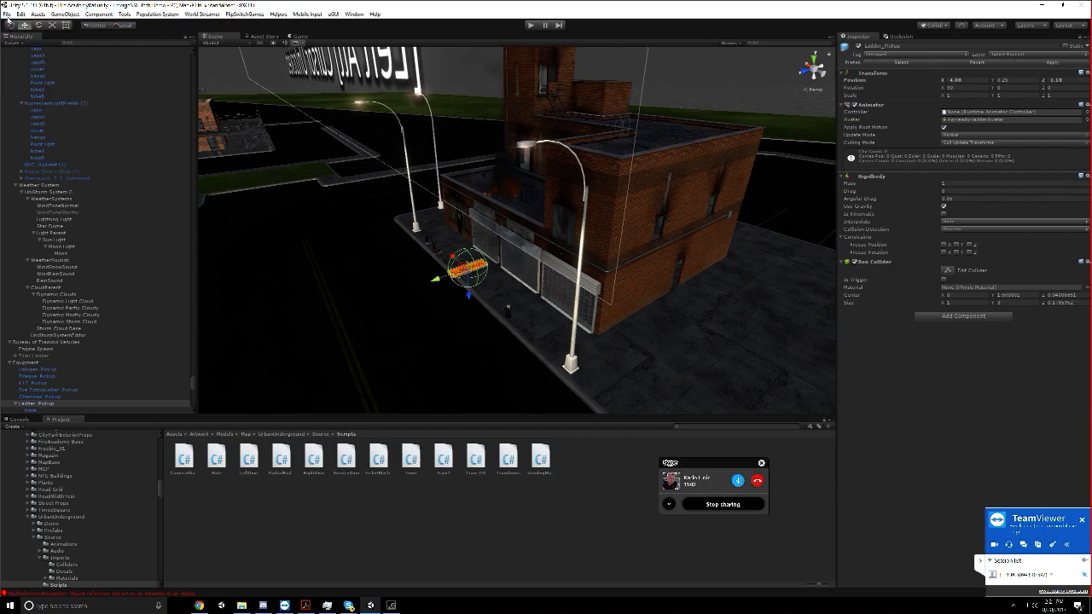
left_click(8, 16)
left_click(34, 30)
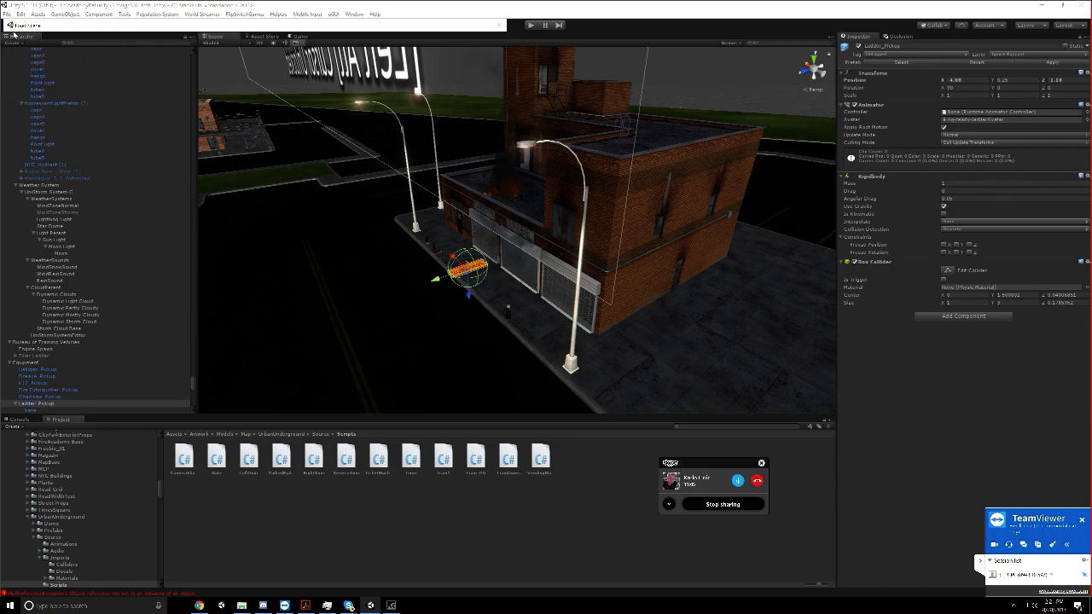
scroll(129, 215, "down", 2)
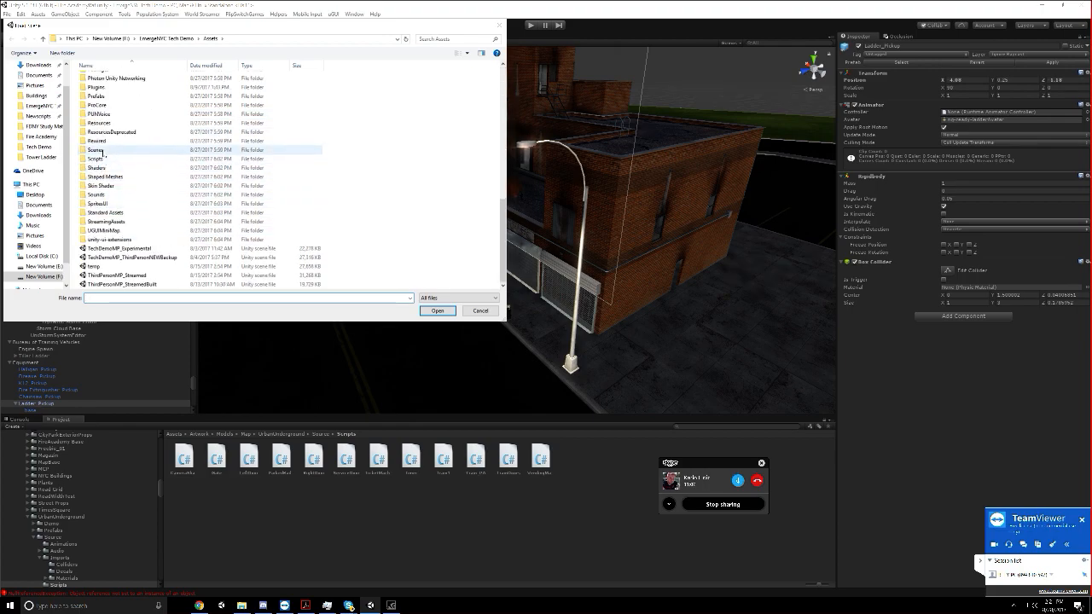
double_click(111, 151)
double_click(117, 122)
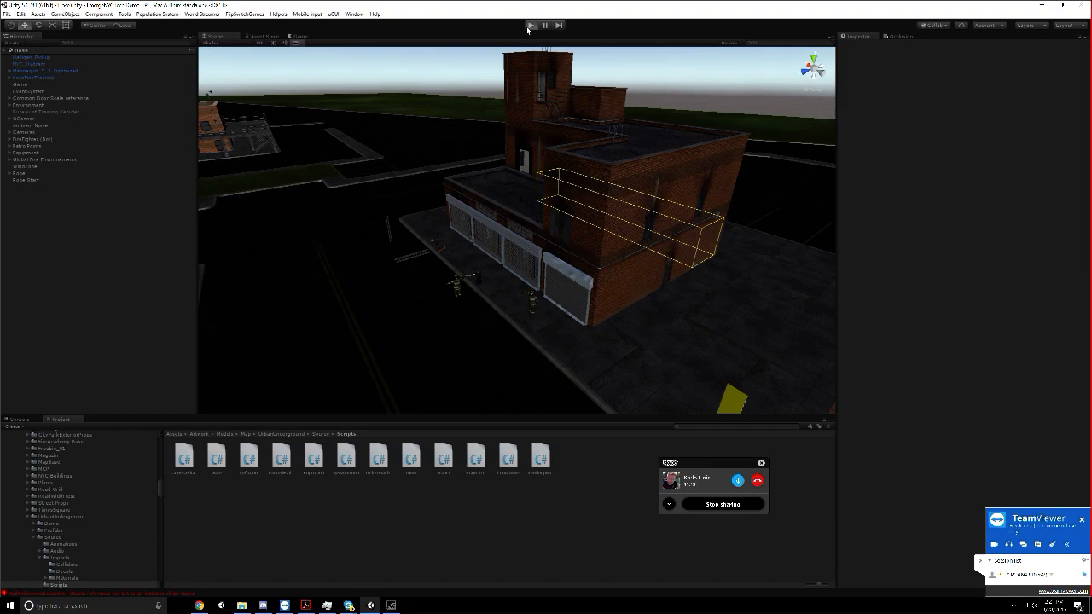
Run the scene and dock a widened Game view beside the Scene view
left_click(530, 25)
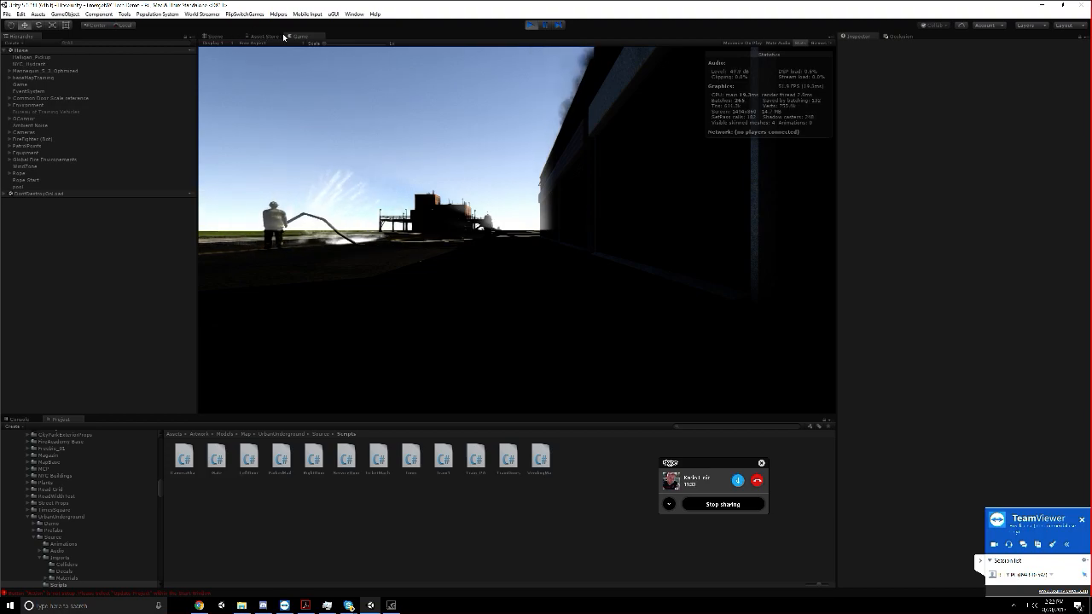
left_click_drag(294, 36, 875, 356)
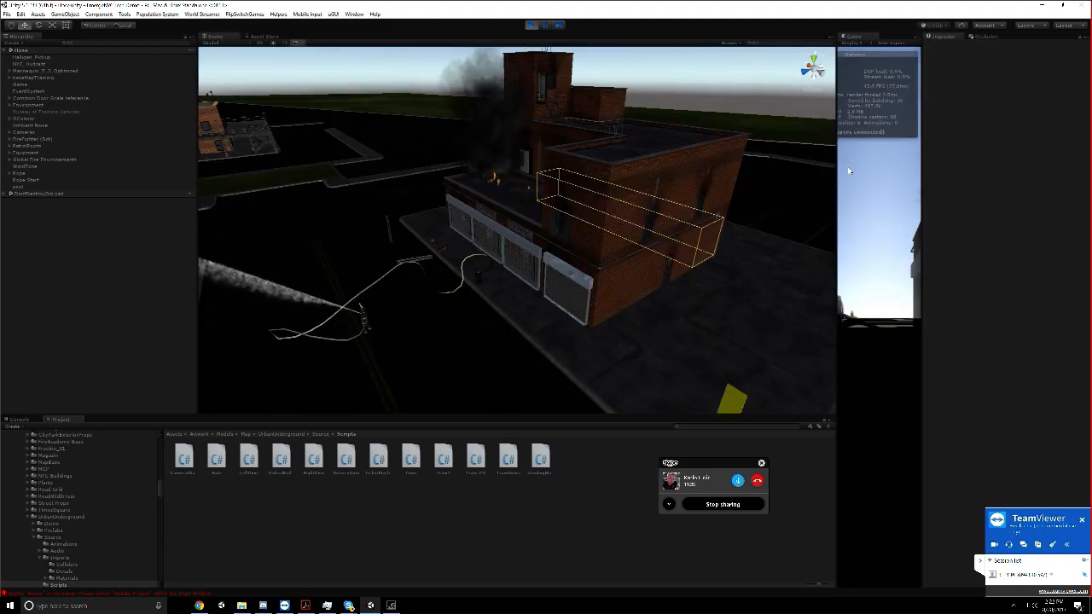
left_click_drag(837, 170, 505, 239)
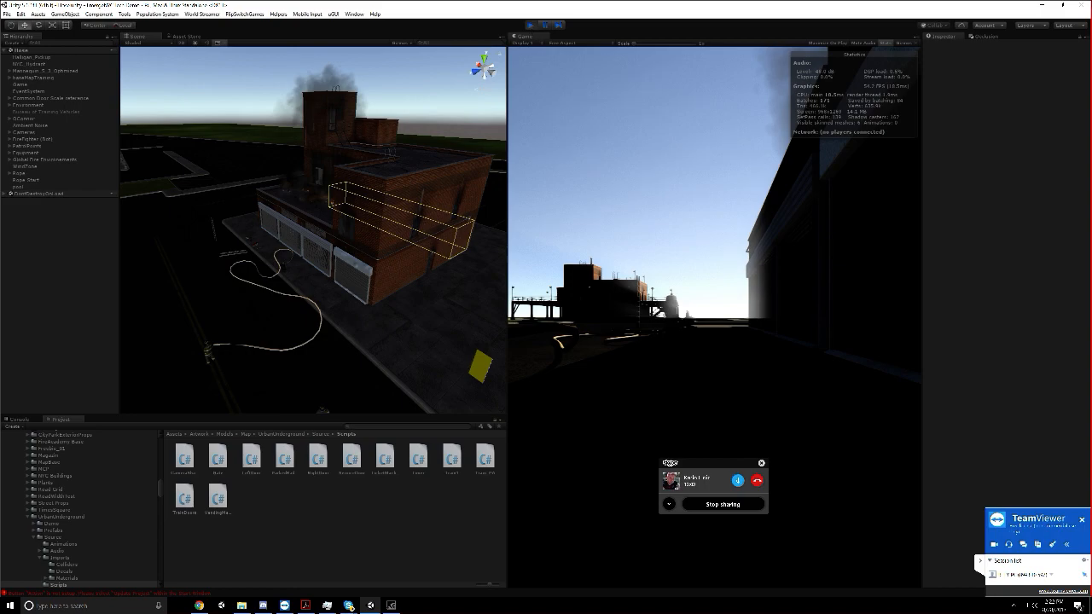
Stop the running Hose scene and switch to the Unity Asset Store page in Chrome
left_click(531, 25)
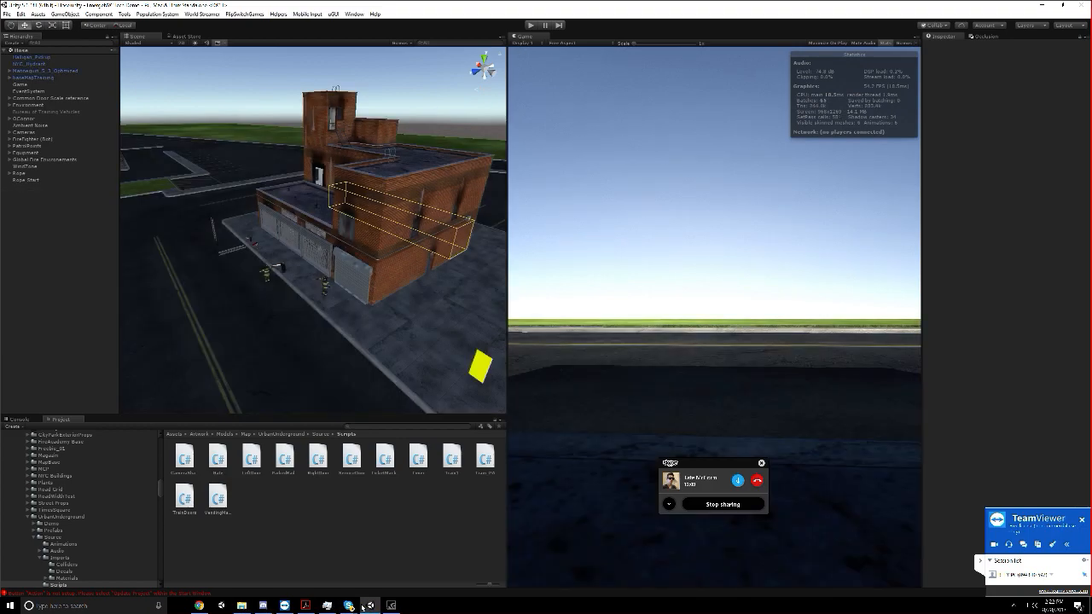
left_click(195, 605)
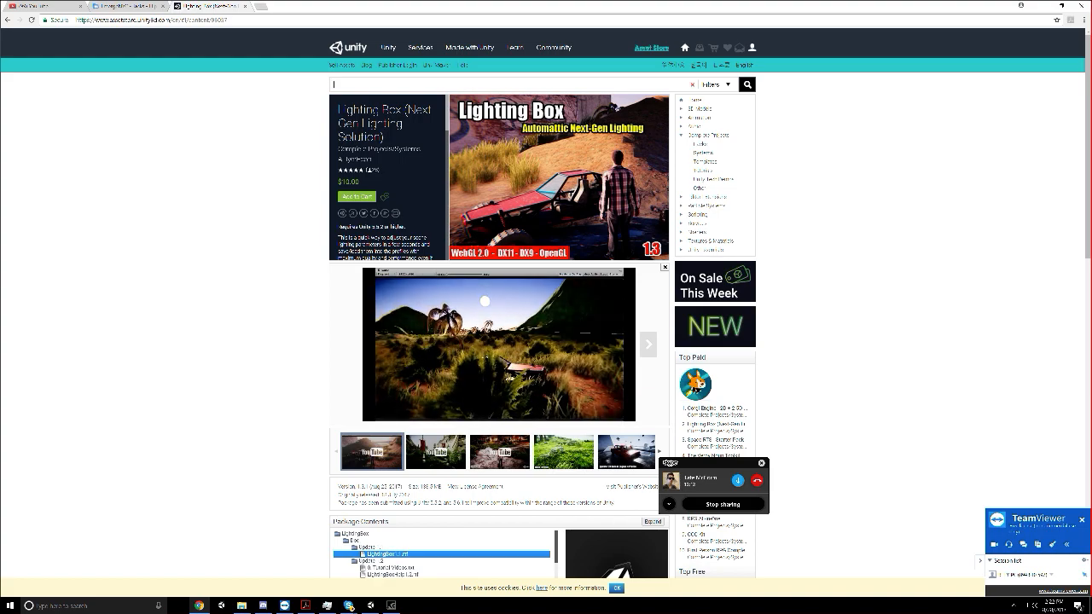
type("u")
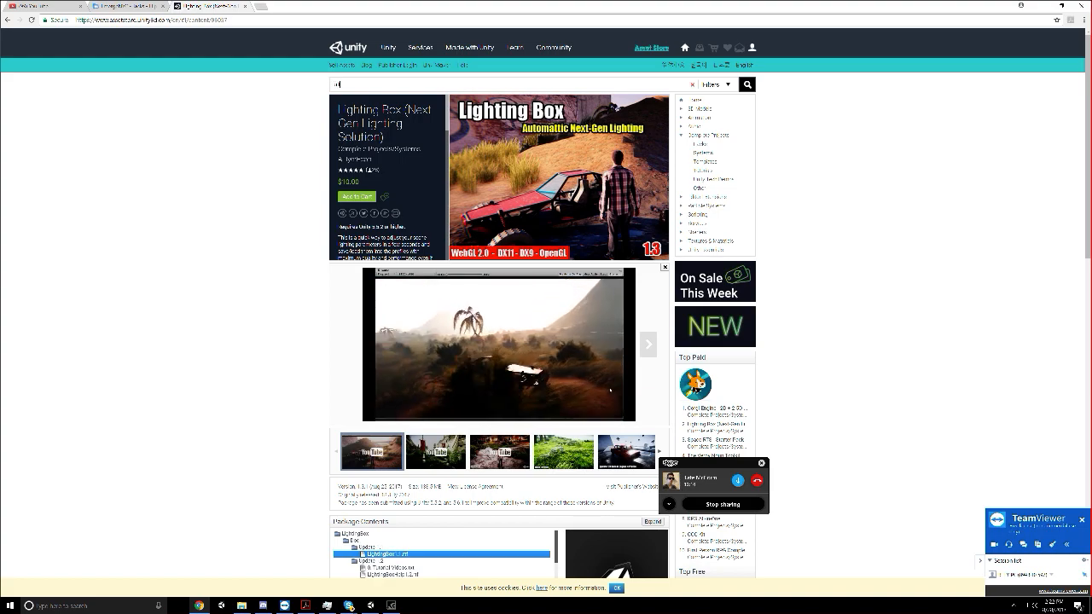
type("ltimate rpg edit")
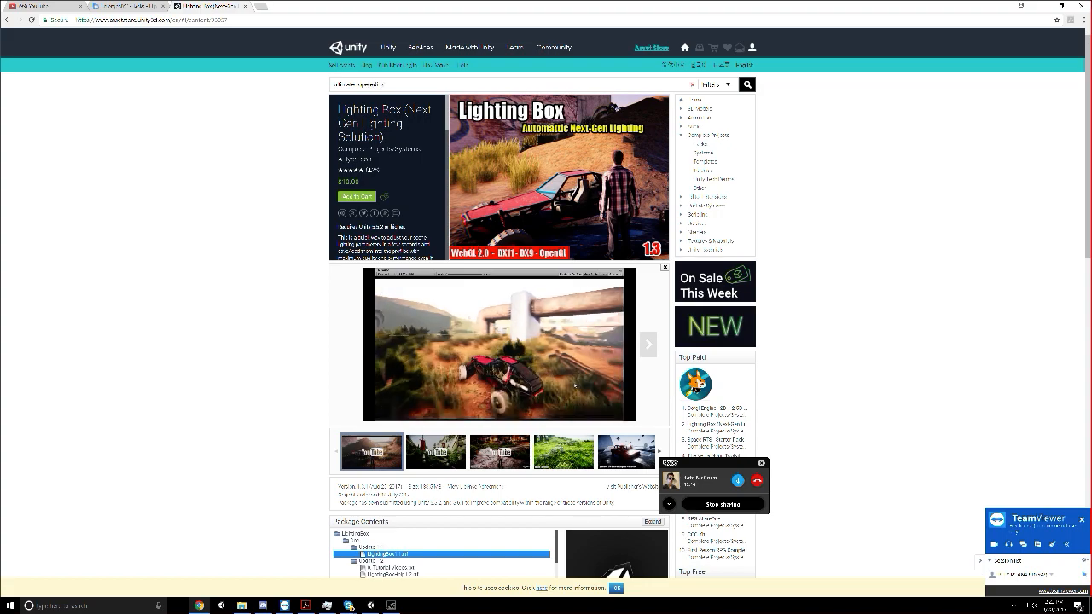
key("BackSpace")
key("BackSpace")
key("BackSpace")
key("BackSpace")
key("BackSpace")
key("BackSpace")
key("BackSpace")
key("BackSpace")
key("BackSpace")
key("BackSpace")
key("BackSpace")
key("BackSpace")
key("BackSpace")
key("BackSpace")
key("BackSpace")
key("BackSpace")
key("BackSpace")
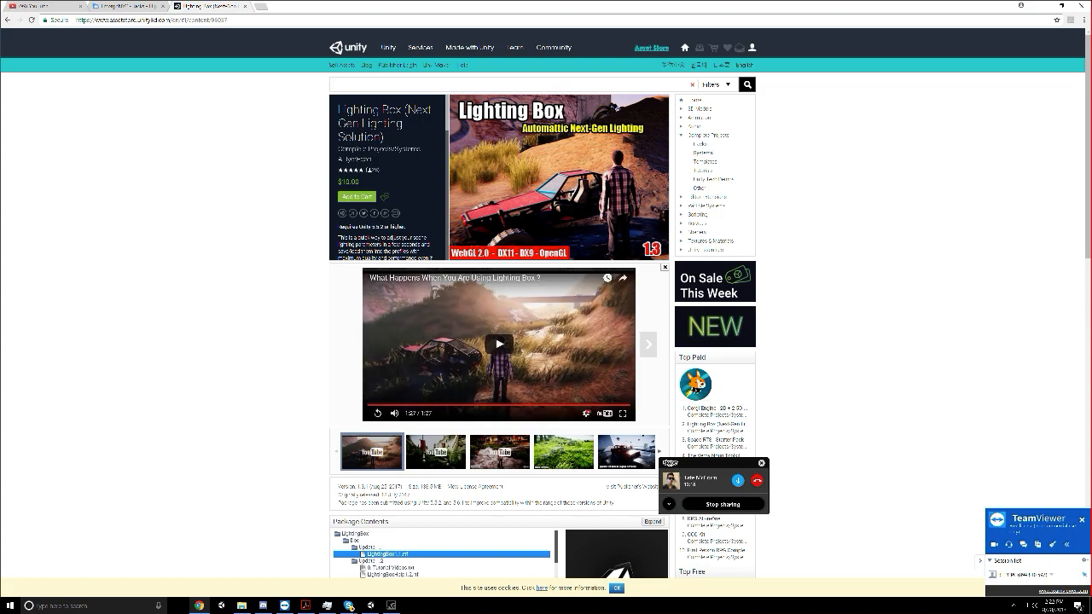
Search the Asset Store for "obi rope" and look through the Obi Rope page's package contents
type("cu rope")
key("Return")
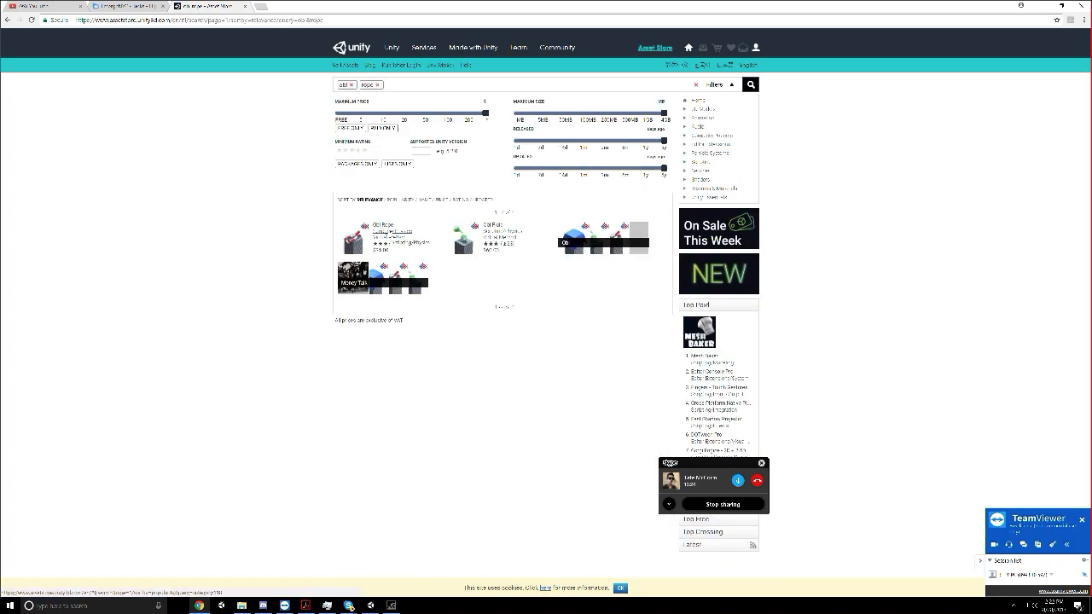
left_click(388, 230)
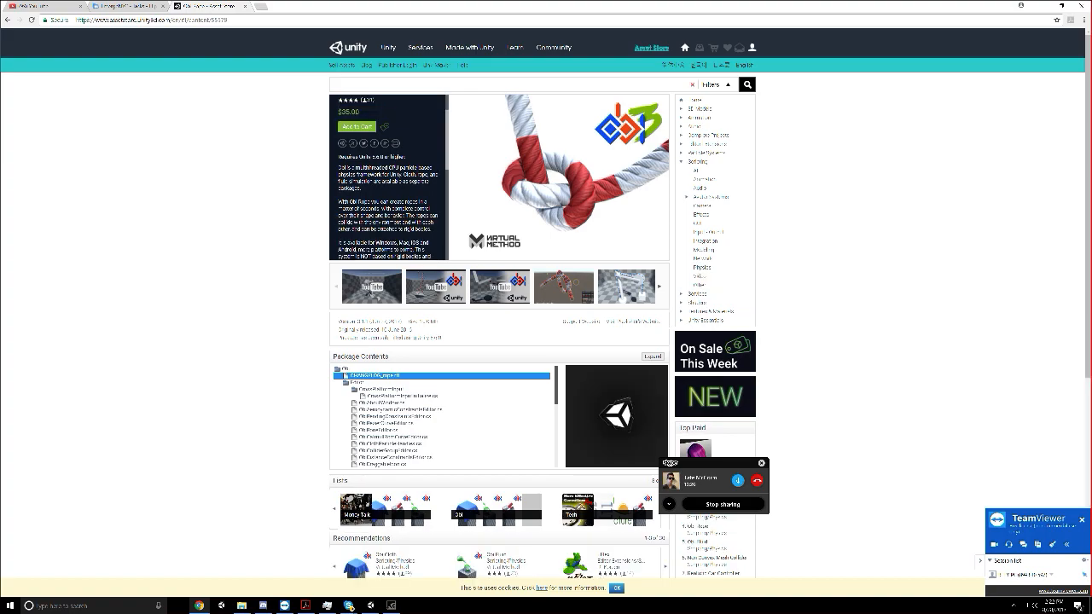
scroll(388, 230, "down", 4)
scroll(222, 263, "up", 4)
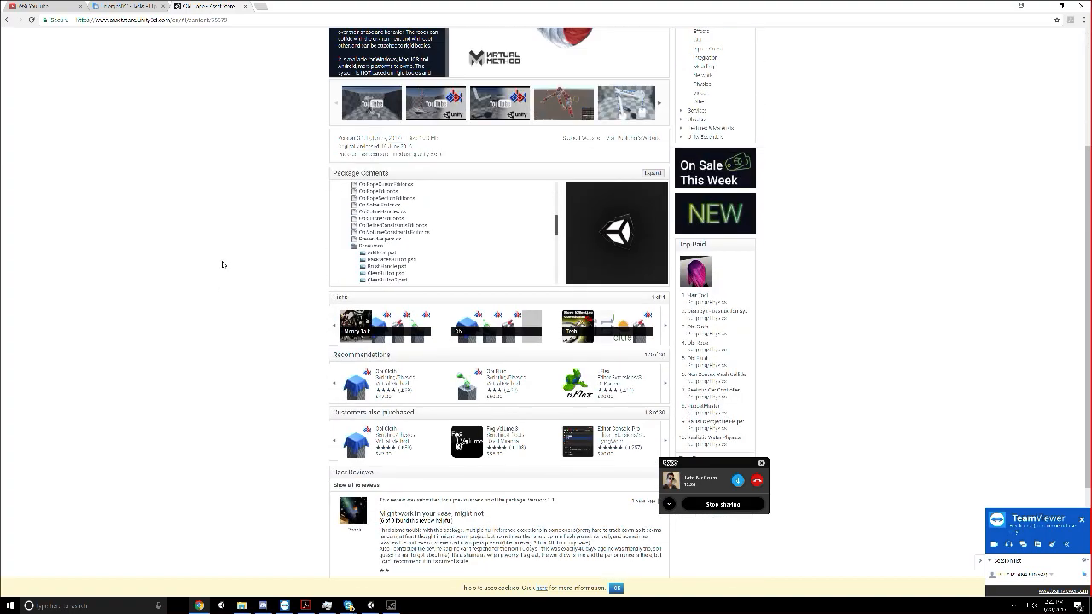
Switch back to Unity, select the rope between the firefighter and the hydrant, and widen the Inspector to show its settings
left_click(370, 605)
scroll(353, 292, "up", 3)
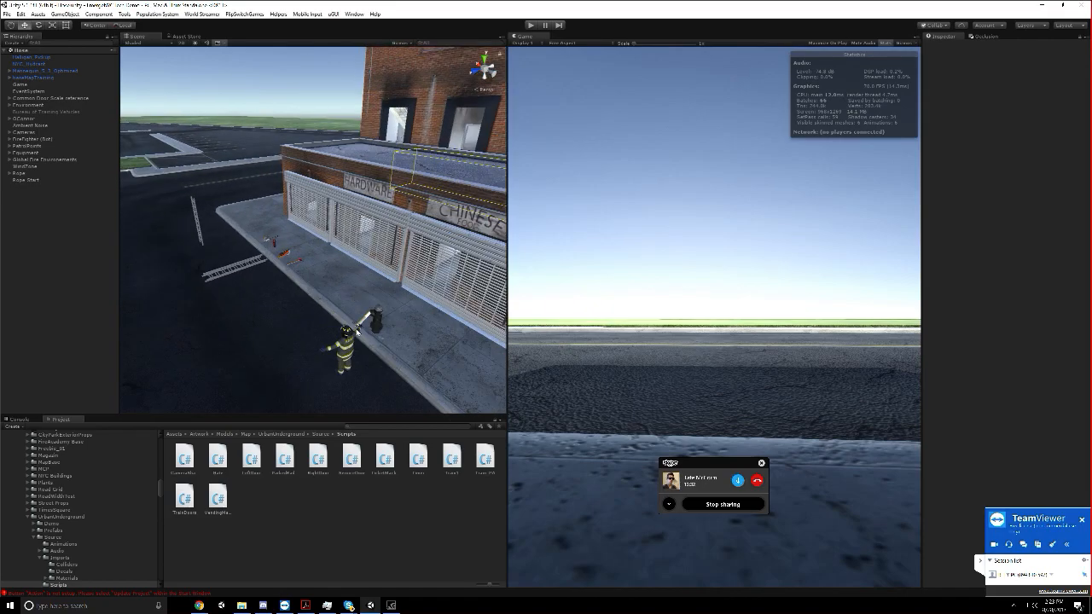
left_click(358, 328)
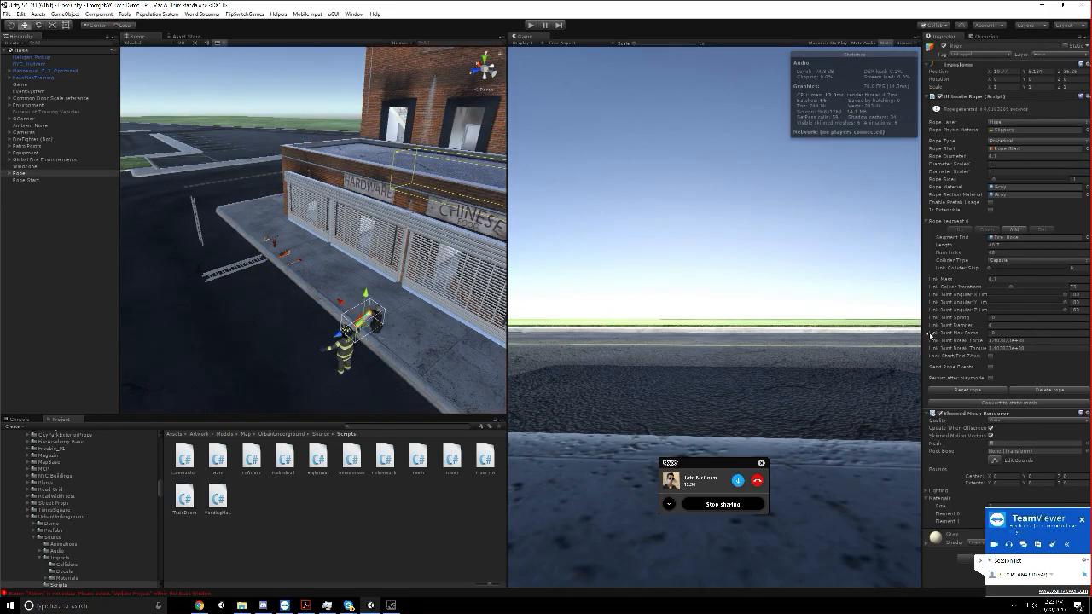
left_click_drag(920, 151, 740, 226)
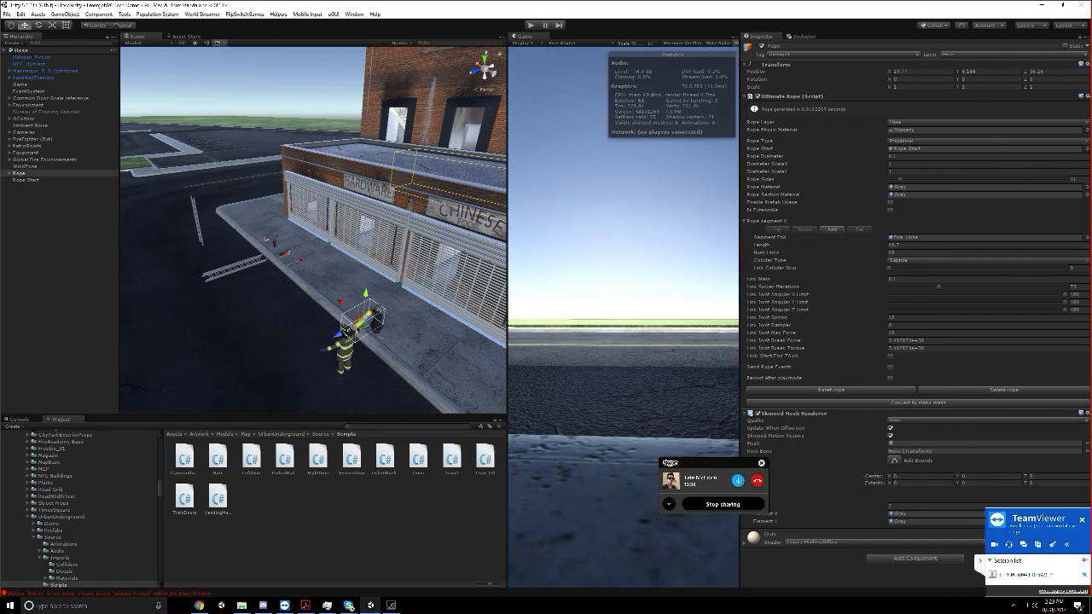
Examine the selected rope up close where it runs from the firefighter's hand to the hydrant
middle_click_drag(375, 303, 337, 264)
scroll(337, 264, "up", 5)
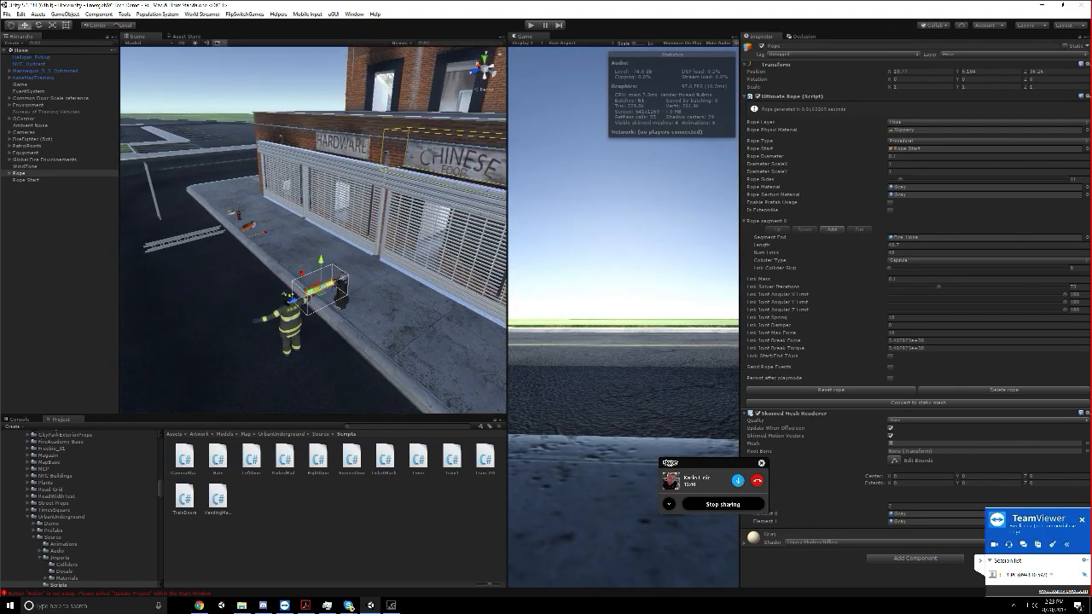
right_click_drag(337, 263, 395, 287)
mouse_move(395, 287)
middle_mouse_down()
mouse_move(430, 282)
mouse_move(414, 295)
mouse_move(396, 289)
middle_mouse_up()
scroll(412, 284, "up", 3)
scroll(431, 283, "up", 3)
scroll(414, 295, "up", 5)
scroll(398, 291, "down", 1)
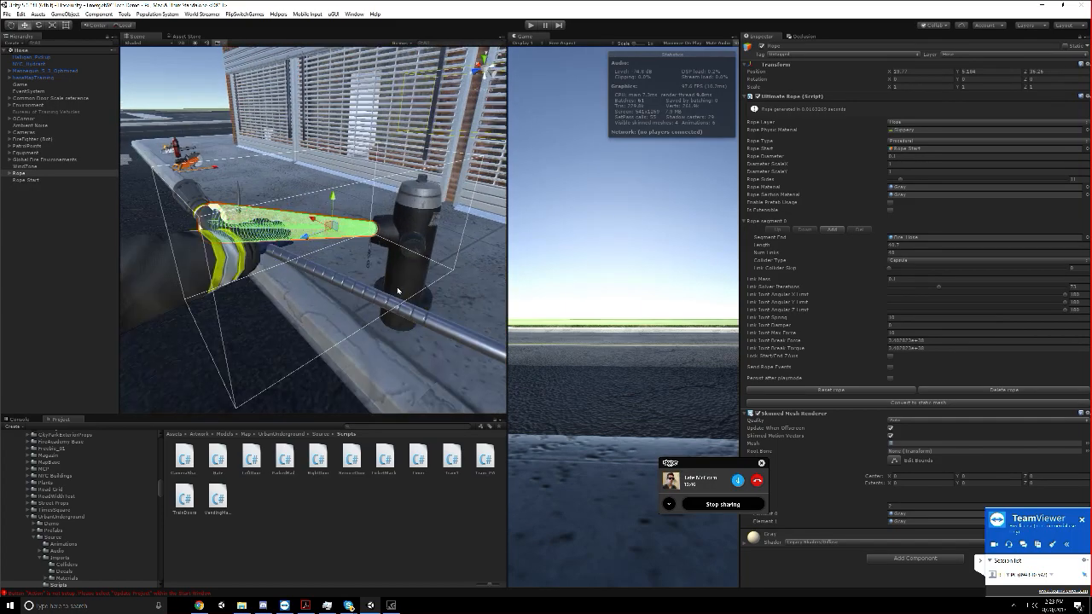
scroll(397, 291, "down", 2)
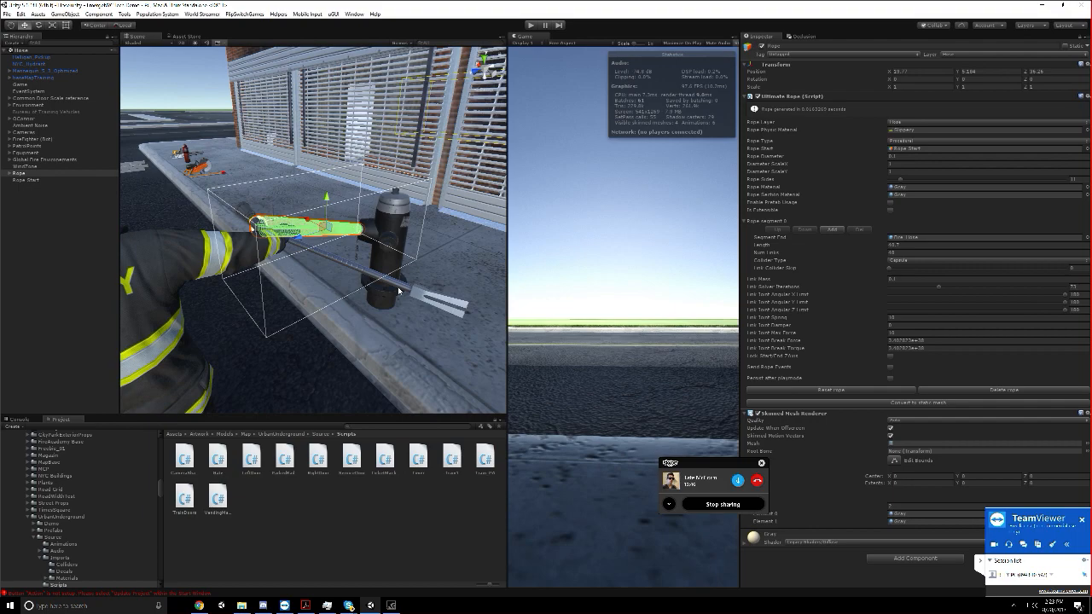
scroll(392, 287, "down", 3)
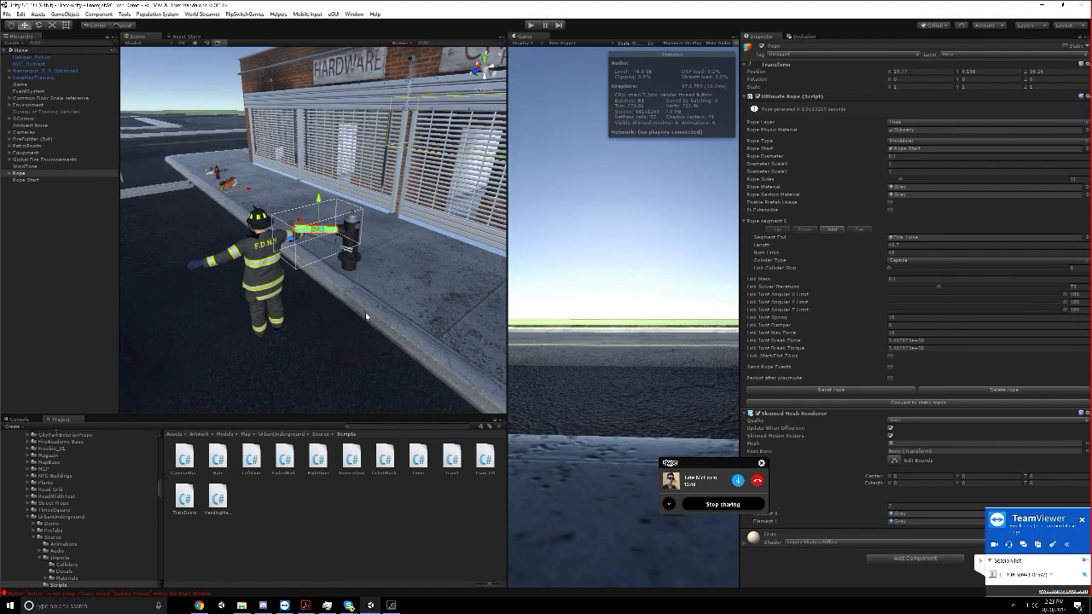
Clear all messages from the Console and deselect the rope
left_click(154, 593)
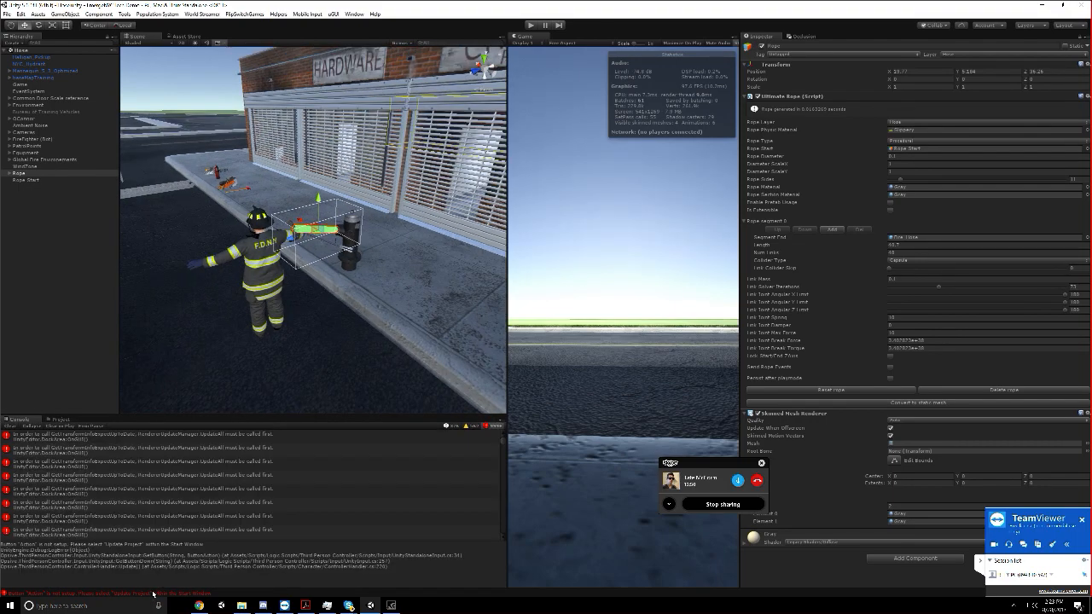
left_click(11, 427)
scroll(212, 297, "down", 3)
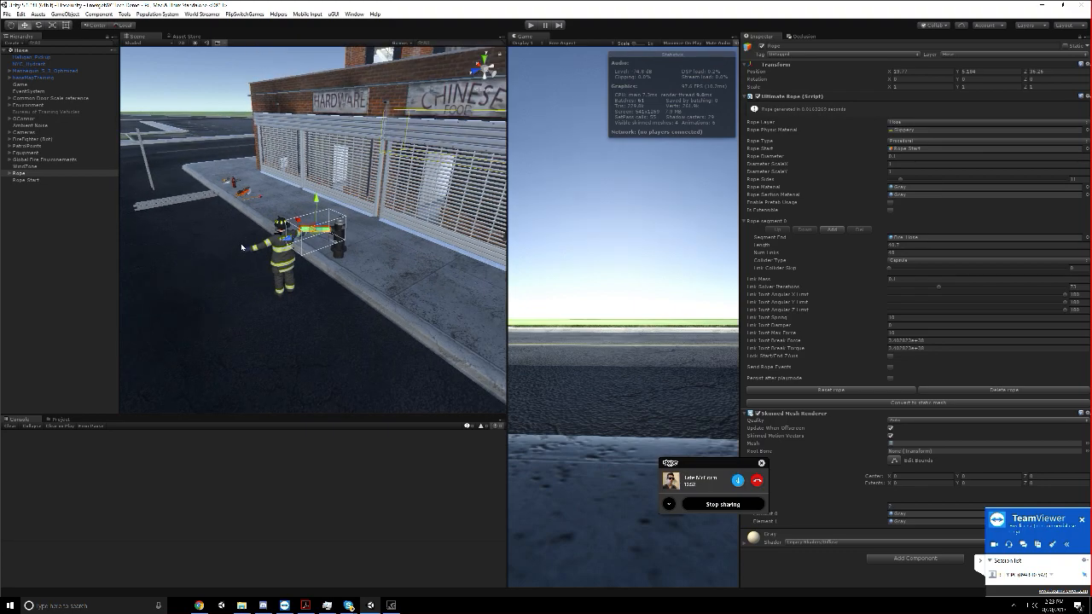
left_click(17, 190)
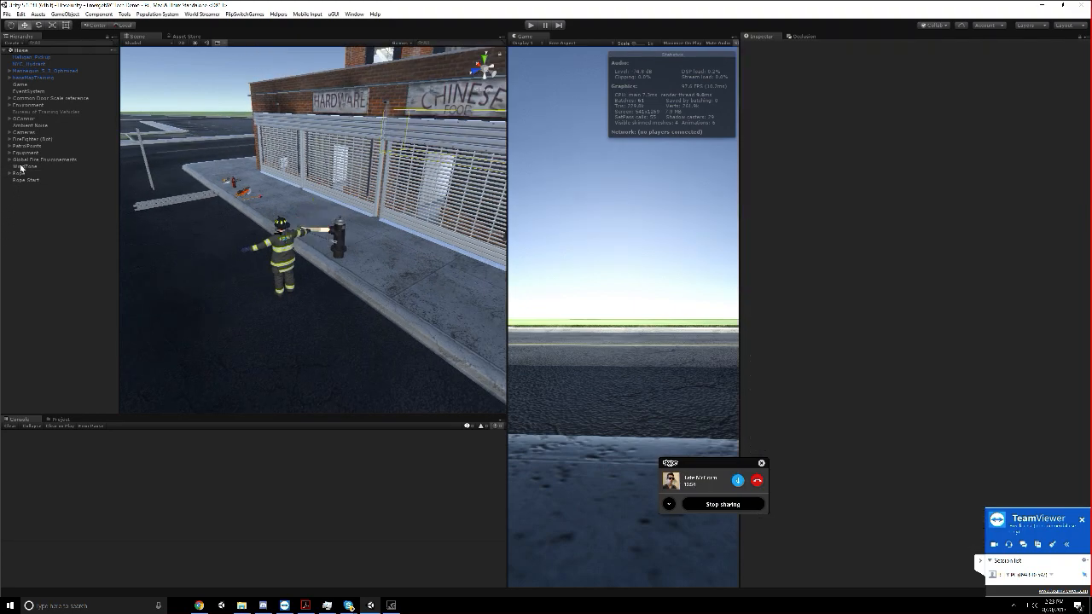
Open the Fire Academy scene from the Fire Academy folder inside the project's Scenes folder
left_click(7, 13)
left_click(31, 38)
scroll(101, 128, "down", 12)
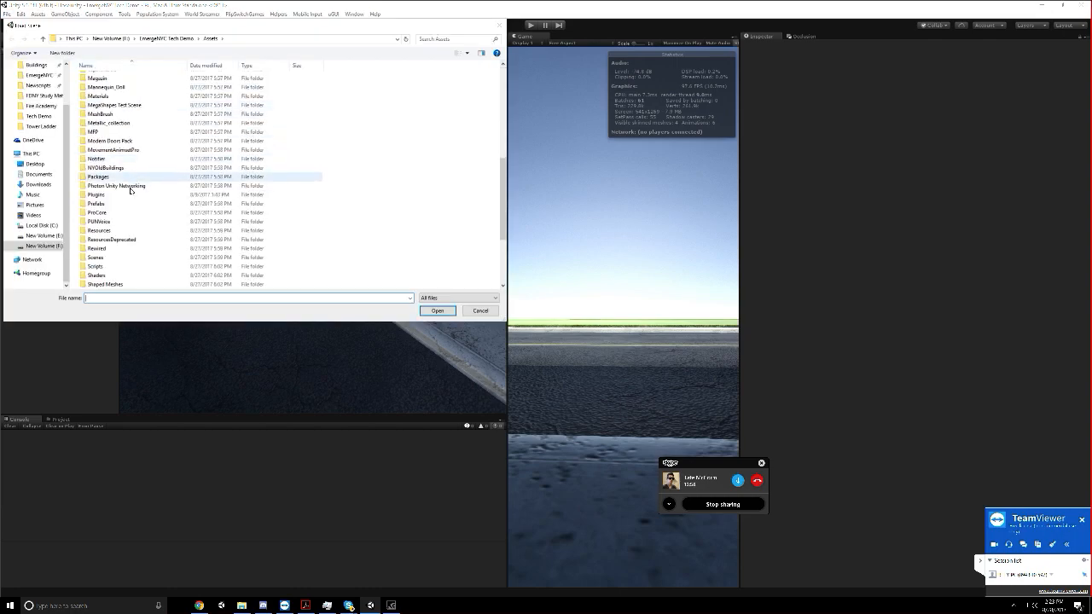
double_click(98, 150)
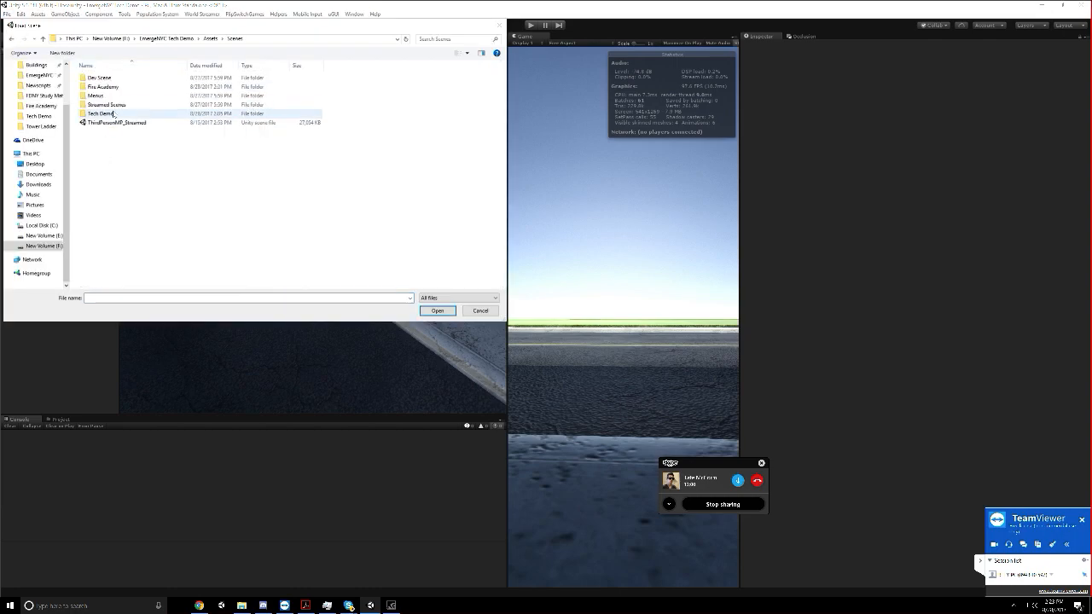
double_click(115, 113)
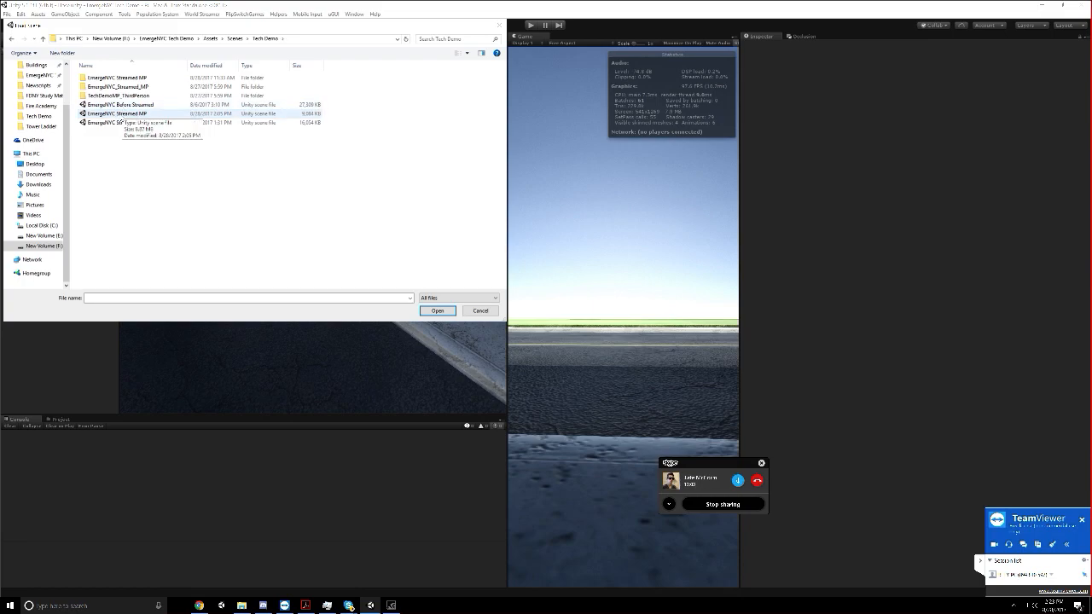
left_click(122, 113)
left_click(235, 38)
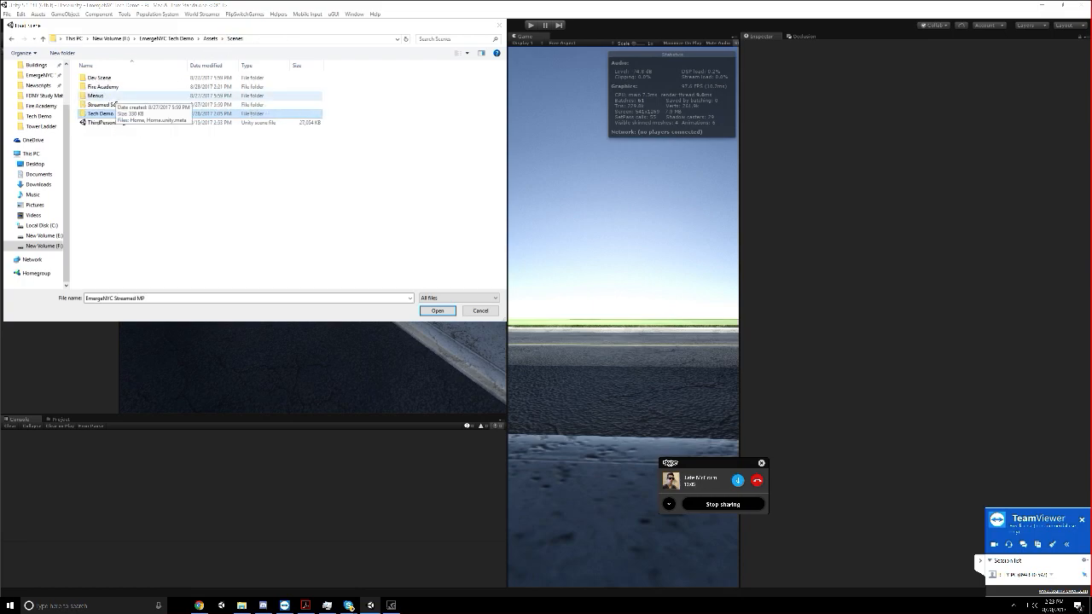
double_click(106, 85)
left_click(109, 116)
double_click(109, 121)
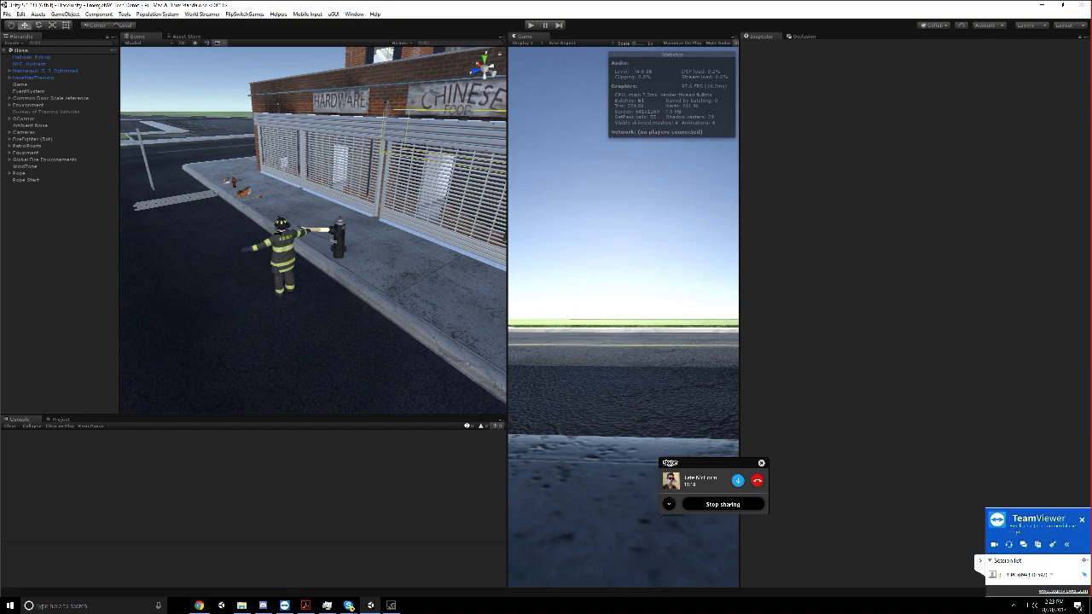
Switch to Chrome and read the user reviews on the Obi Rope page
left_click(198, 604)
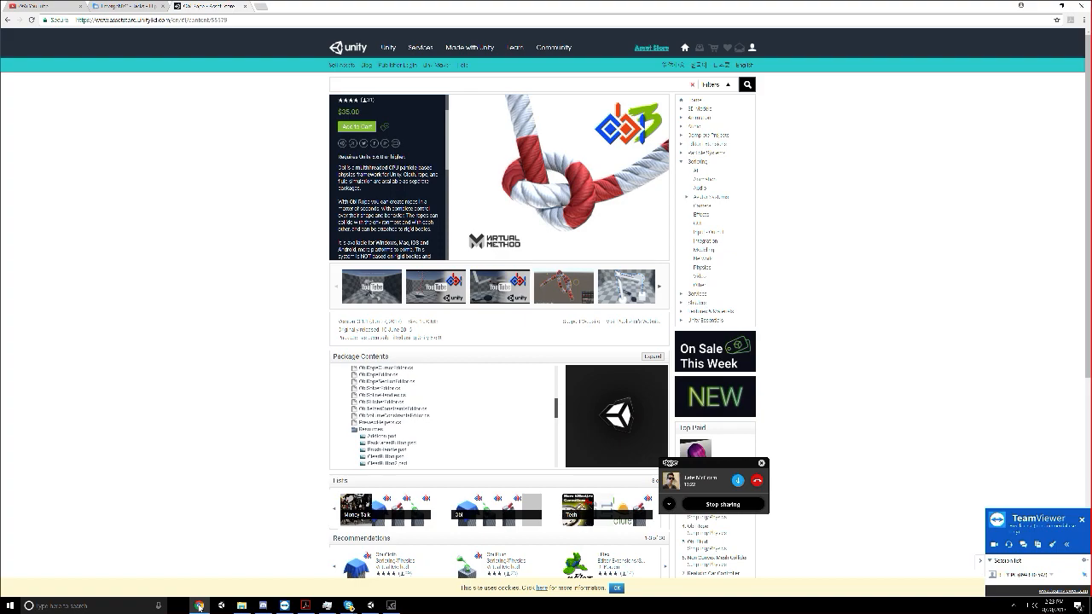
scroll(373, 454, "down", 4)
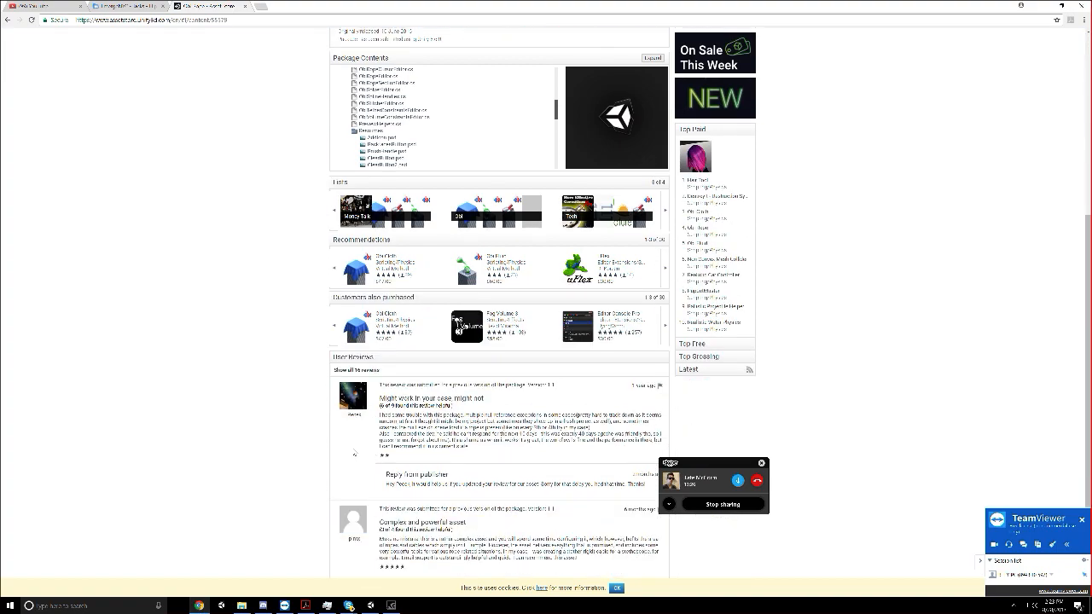
scroll(354, 453, "down", 1)
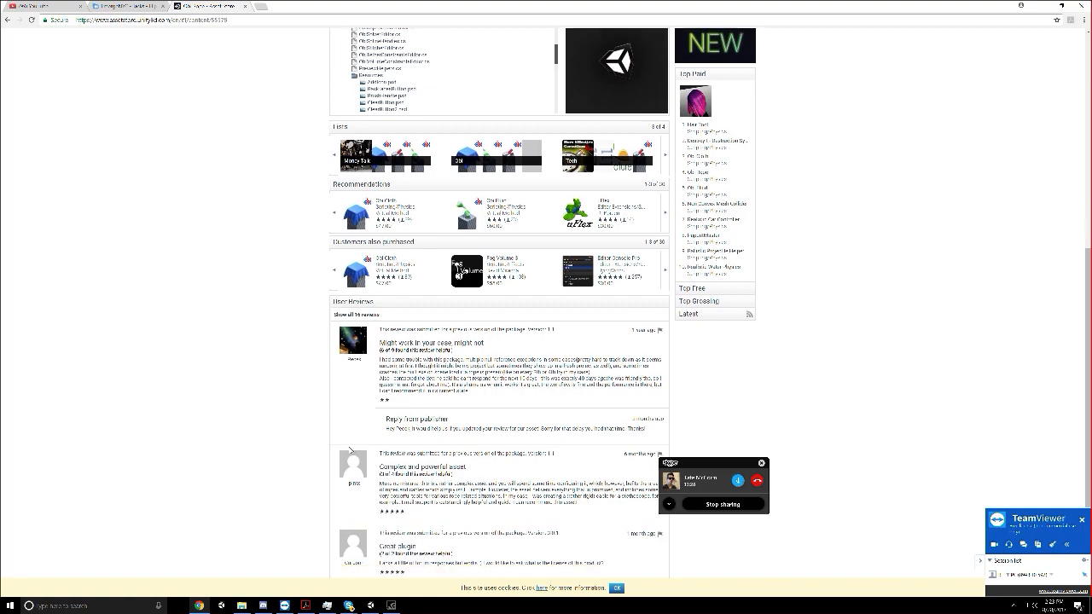
scroll(351, 452, "up", 5)
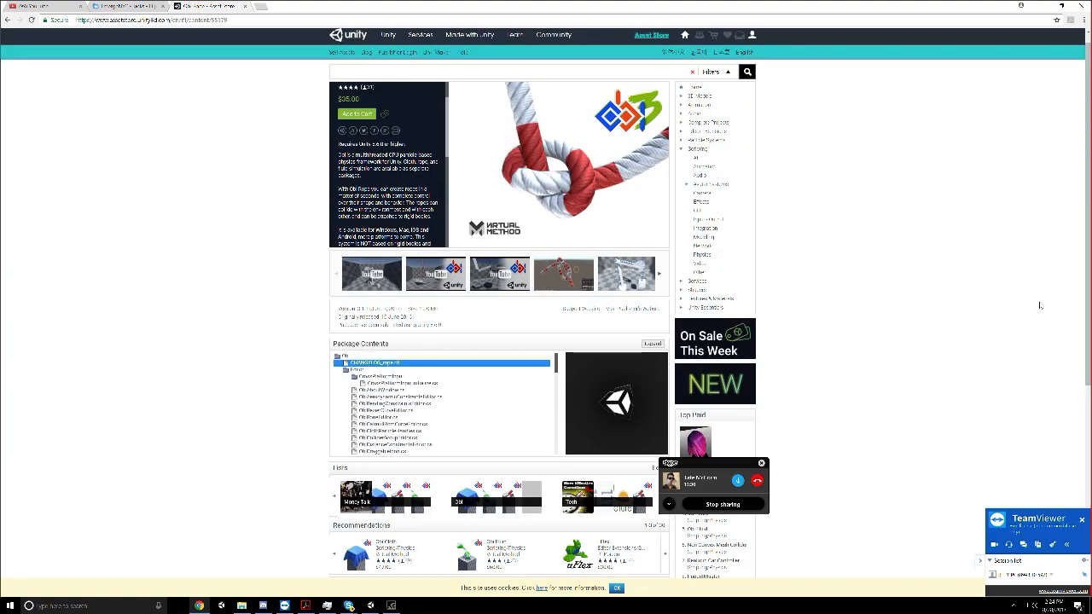
Browse the Asset Store's Scripting/Physics category for rope assets and return to Unity
left_click(744, 255)
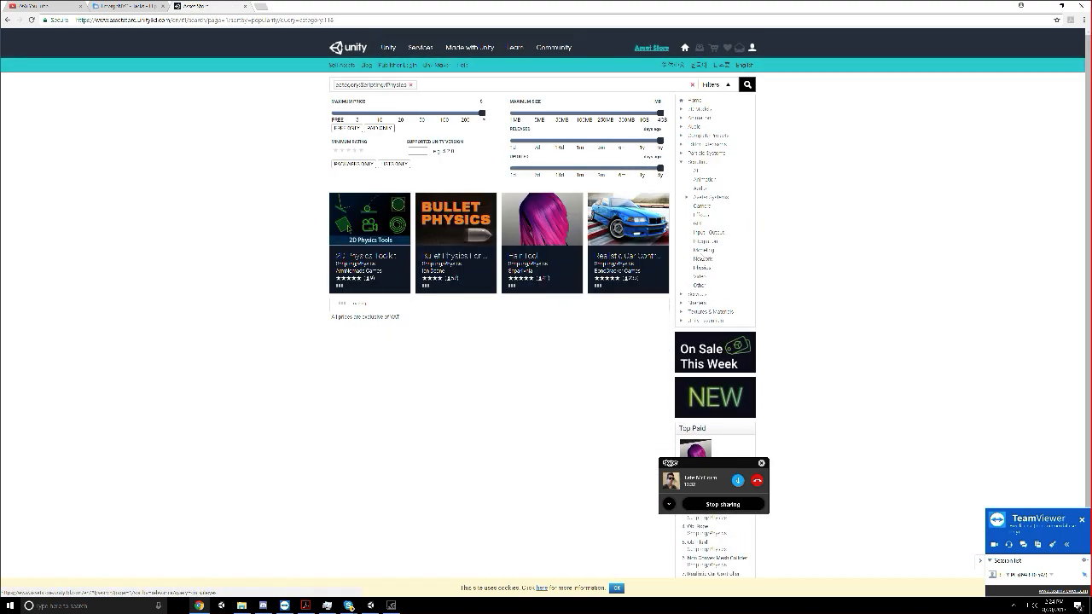
scroll(330, 305, "down", 1)
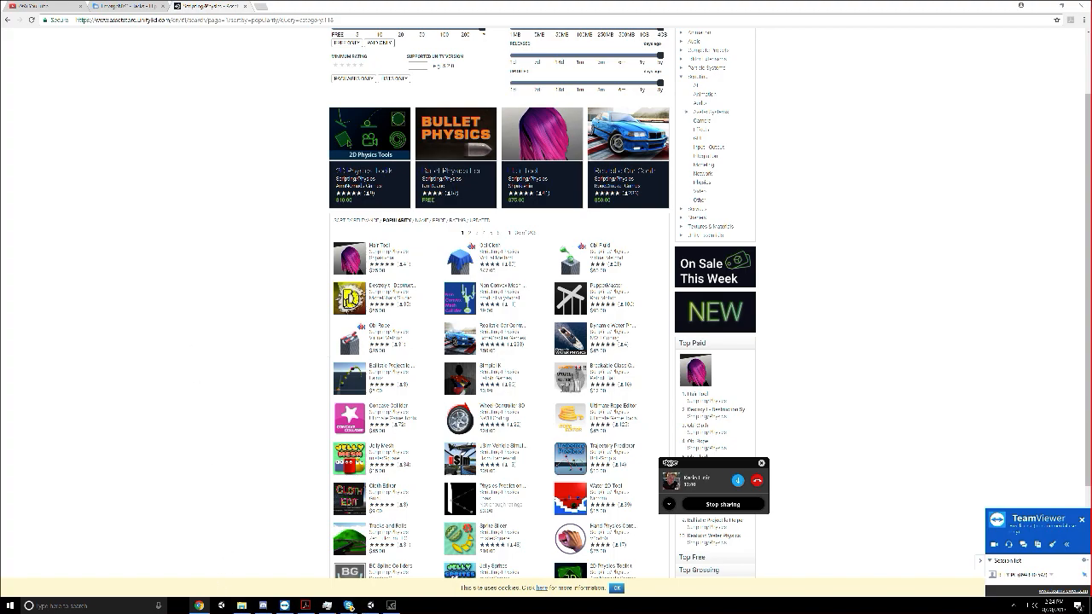
scroll(324, 354, "down", 1)
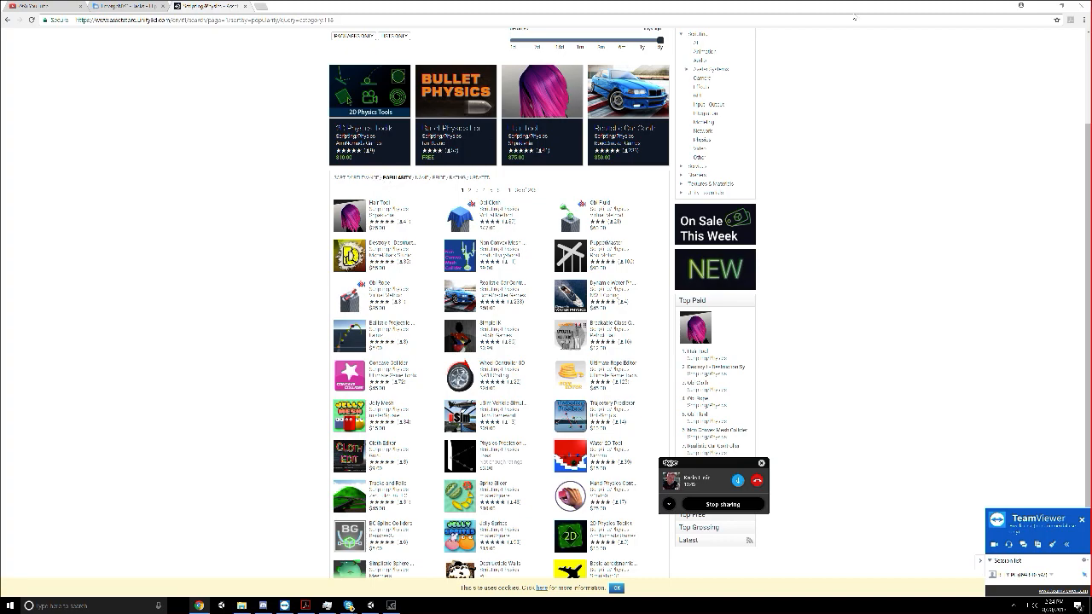
left_click(1041, 12)
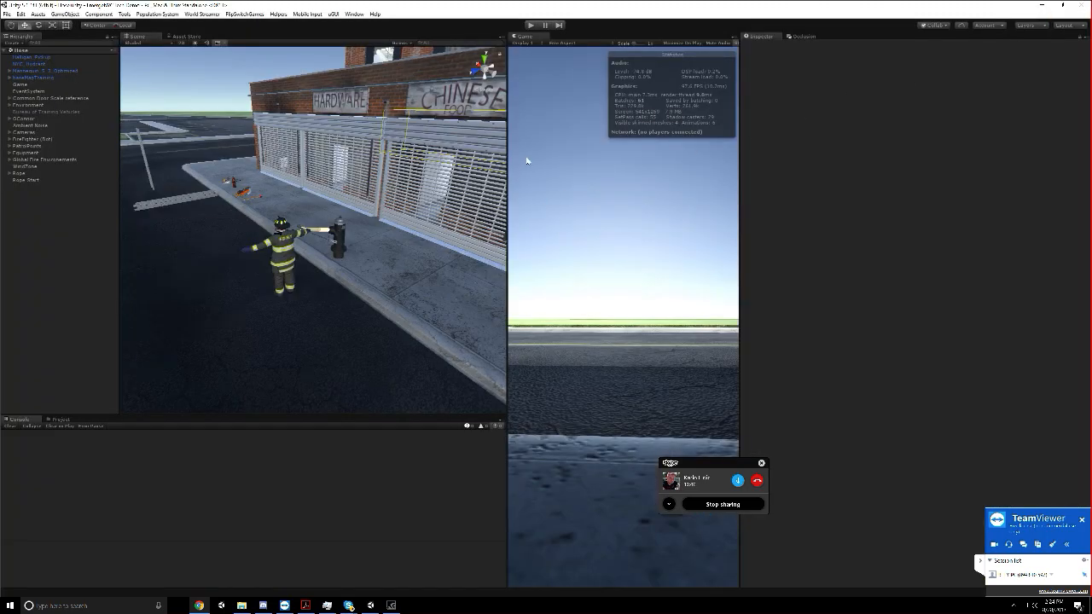
left_click(183, 99)
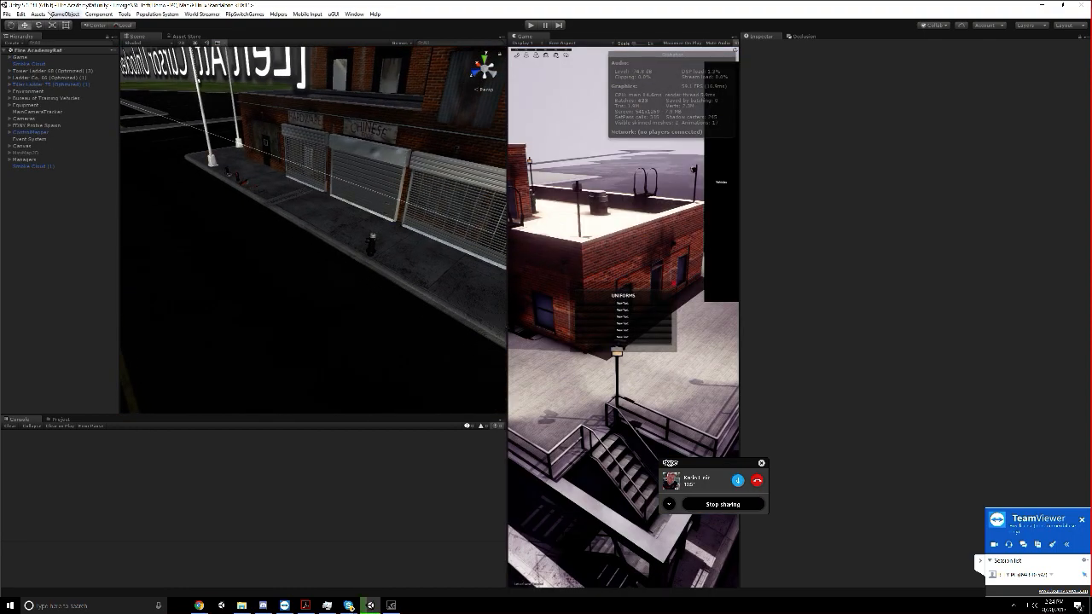
Load a scene again from the Scenes/Fire Academy folder and widen the Scene view slightly
left_click(8, 13)
left_click(25, 26)
scroll(100, 130, "down", 10)
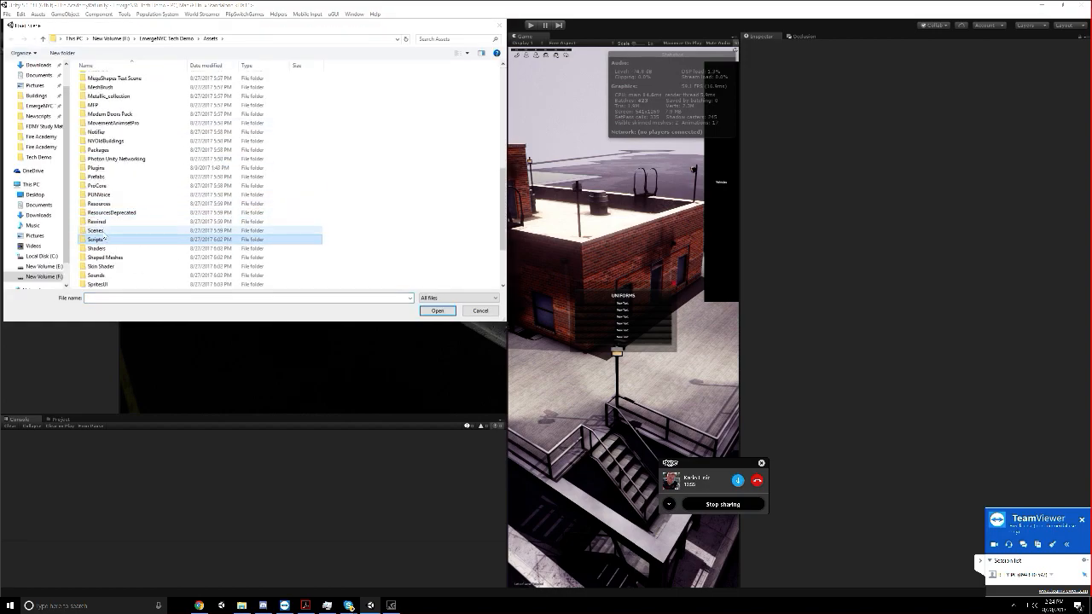
double_click(95, 230)
double_click(120, 105)
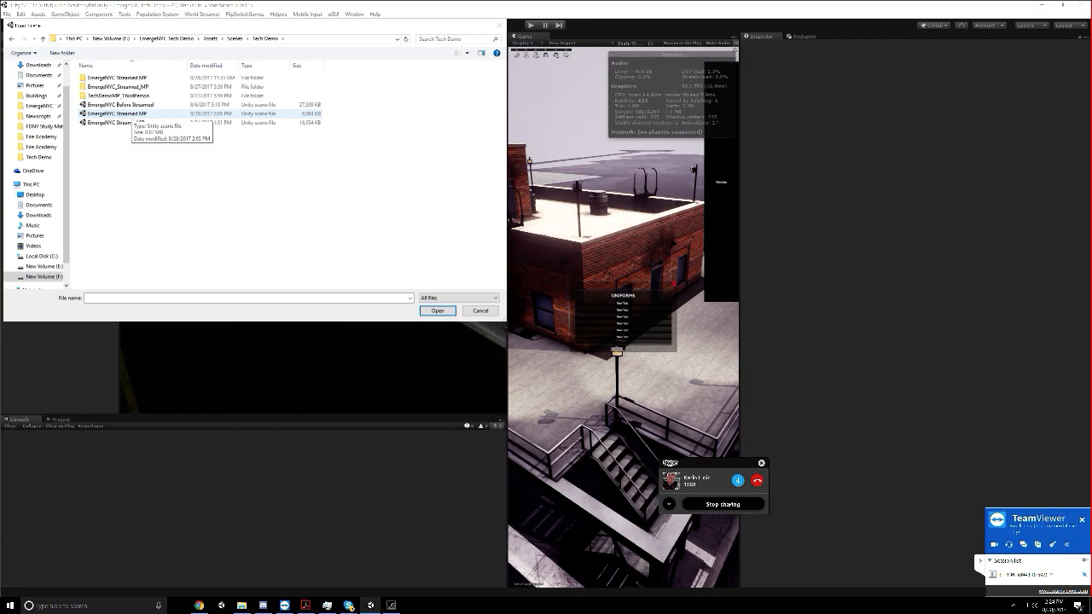
left_click(236, 40)
double_click(109, 88)
double_click(123, 113)
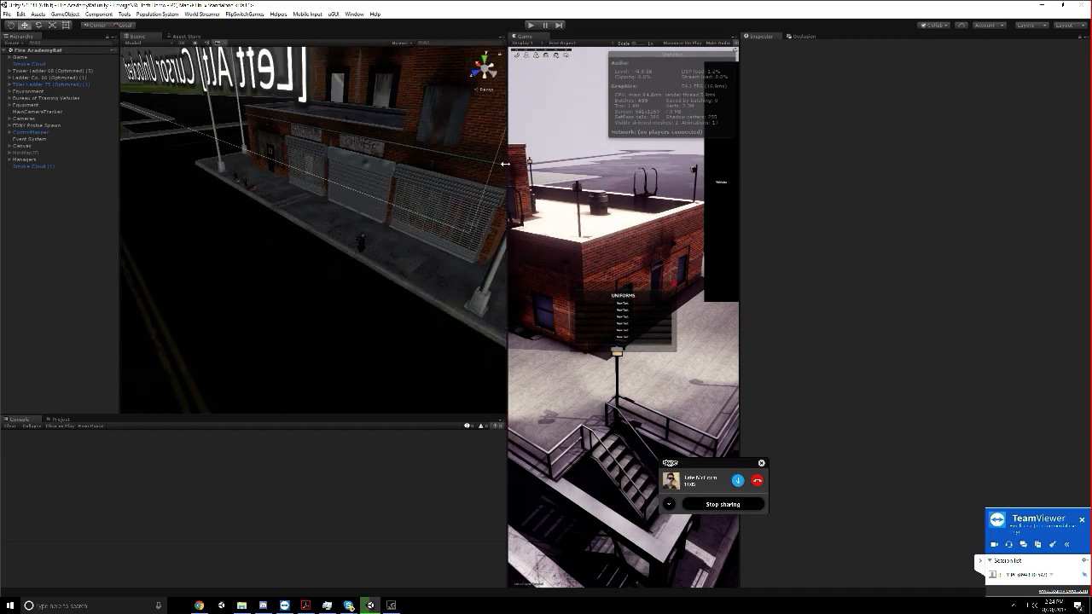
left_click_drag(507, 157, 527, 150)
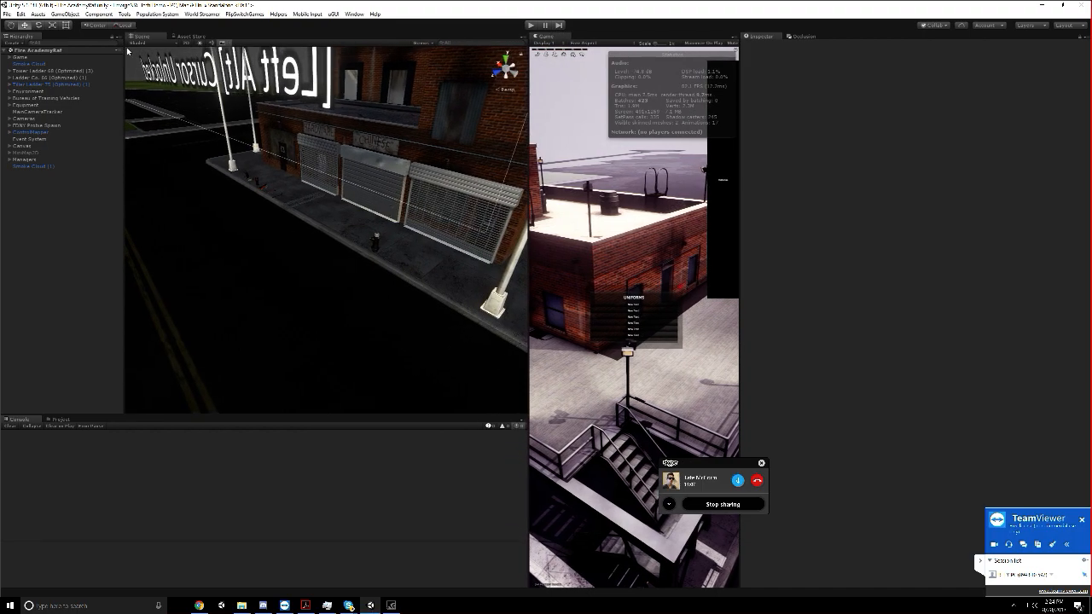
Locate the equipment on the sidewalk and inspect the fire extinguisher and water extinguisher objects there
middle_click_drag(243, 116, 310, 144)
scroll(310, 181, "up", 5)
middle_click_drag(310, 182, 301, 261)
left_click(302, 262)
right_click_drag(302, 262, 373, 224)
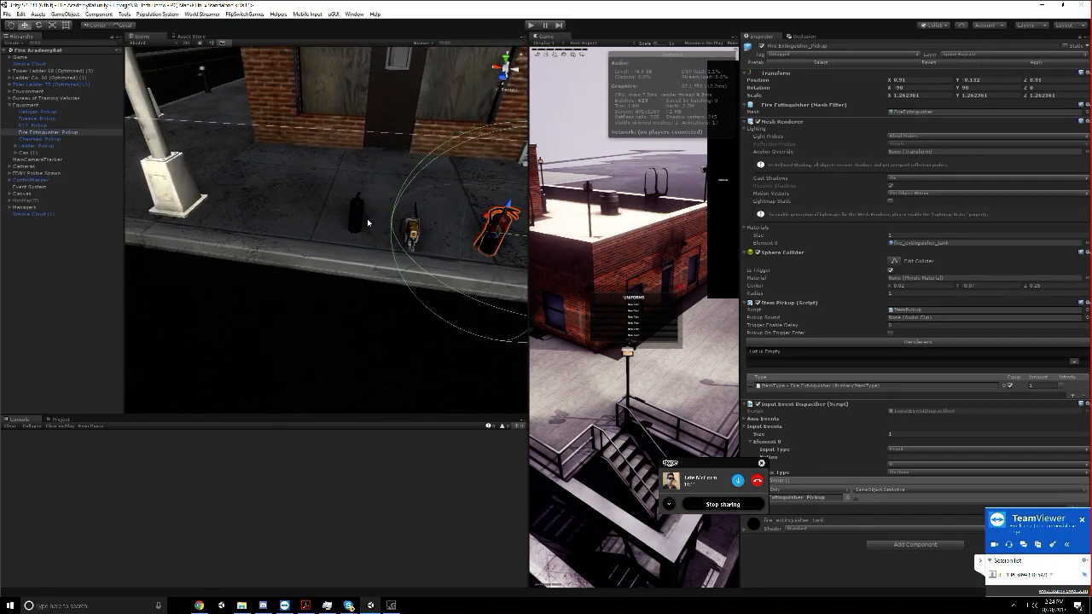
left_click(350, 215)
middle_click_drag(488, 246, 401, 245)
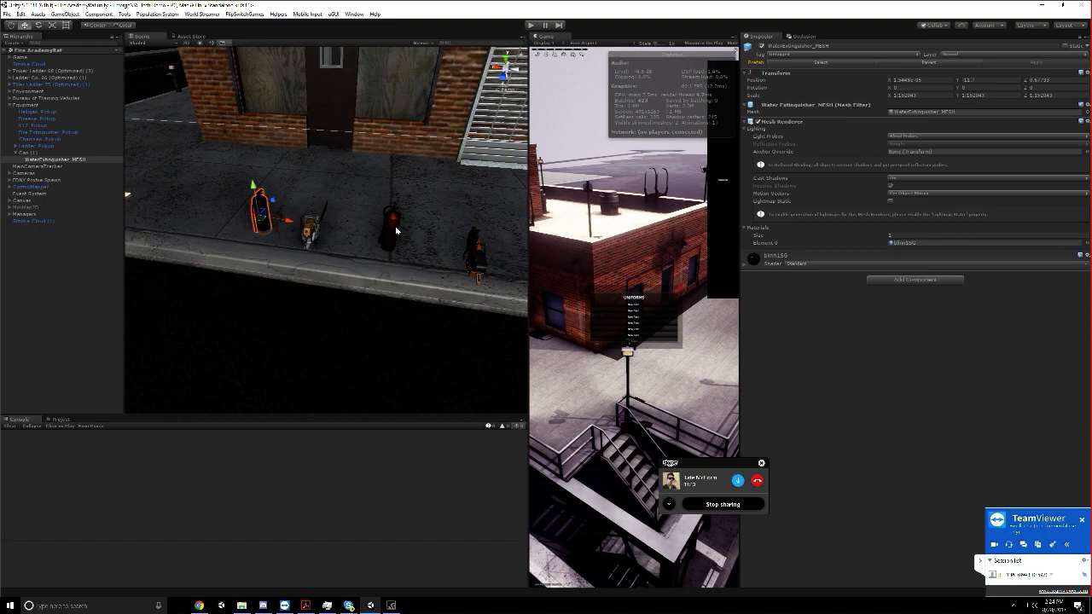
left_click(395, 227)
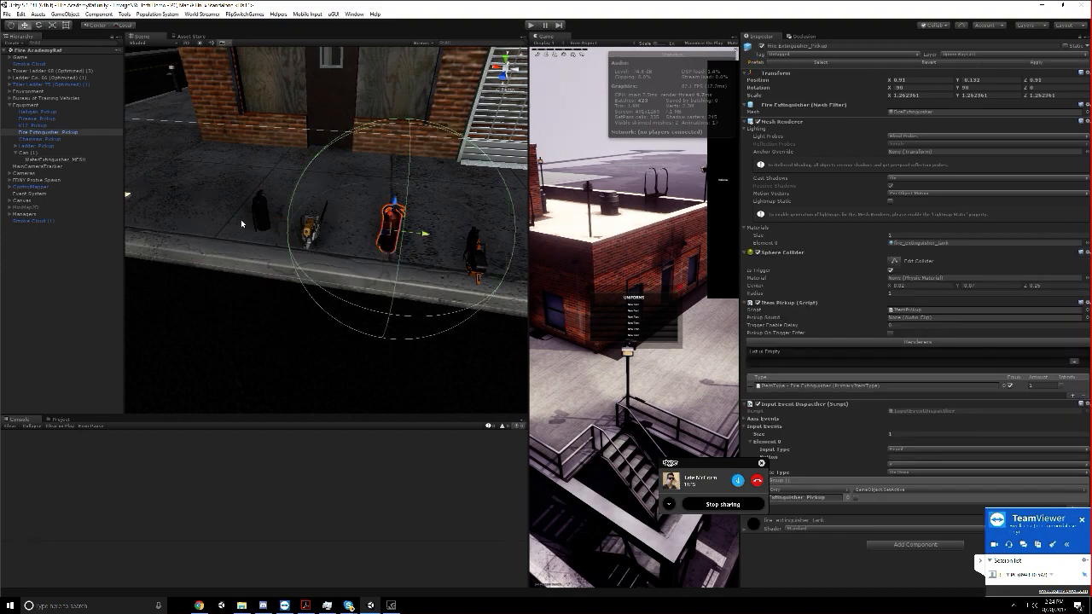
Compare the components of Can (1), Ladder_Pickup and Fire Extinguisher_Pickup in the Equipment group, moving the Skype call window aside
left_click(50, 159)
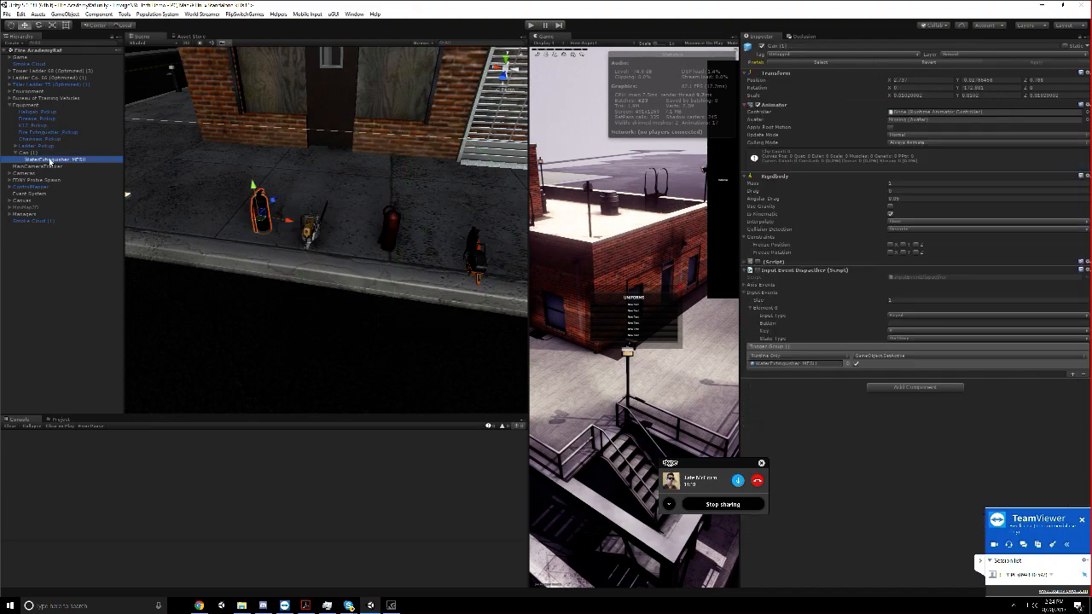
left_click(22, 148)
left_click(15, 153)
left_click(28, 153)
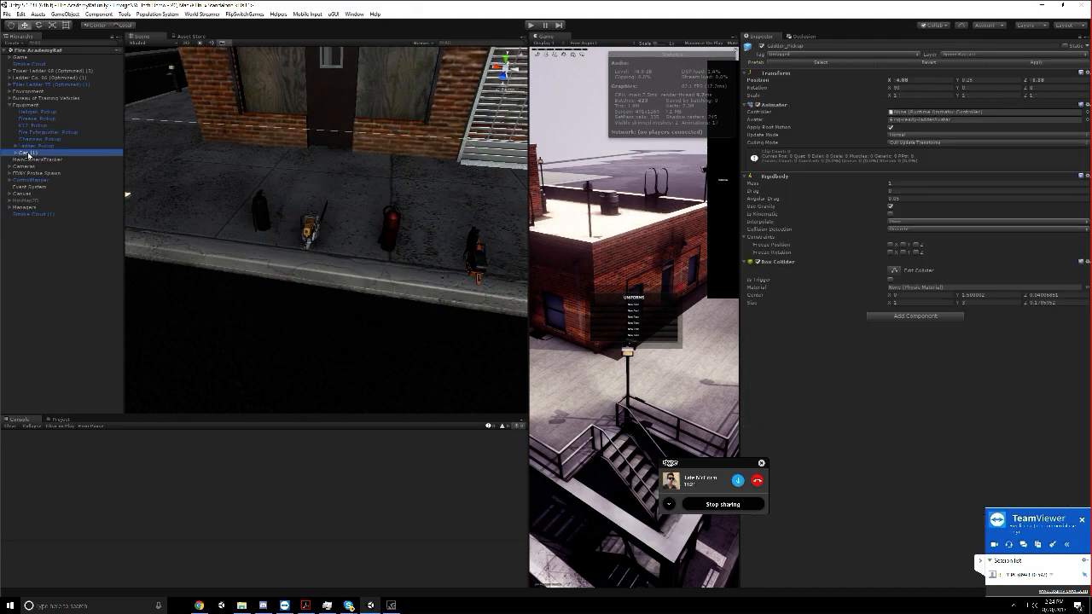
left_click(41, 133)
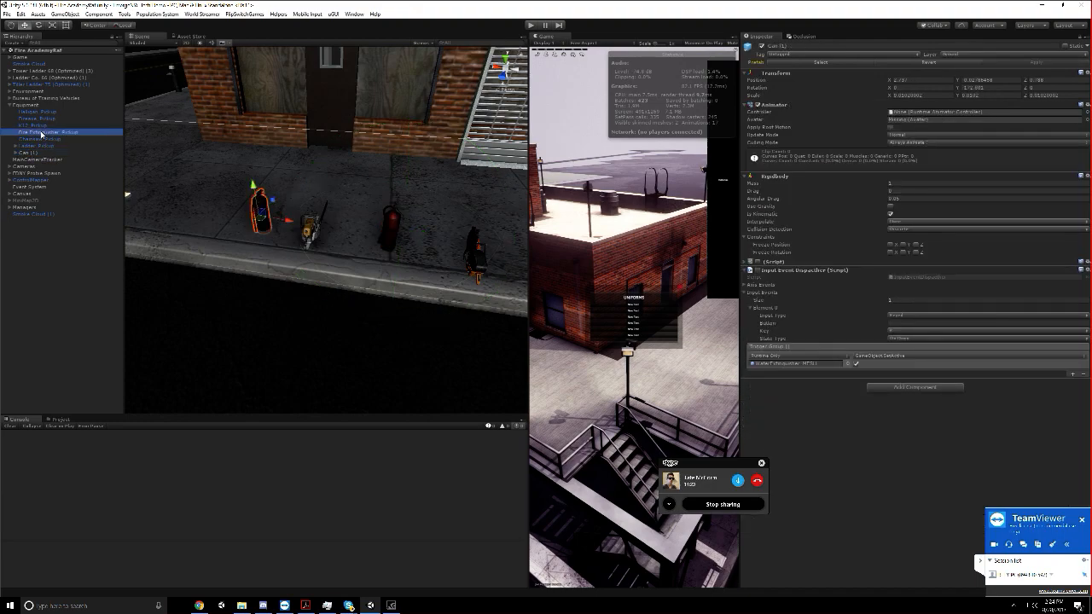
left_click_drag(685, 465, 587, 252)
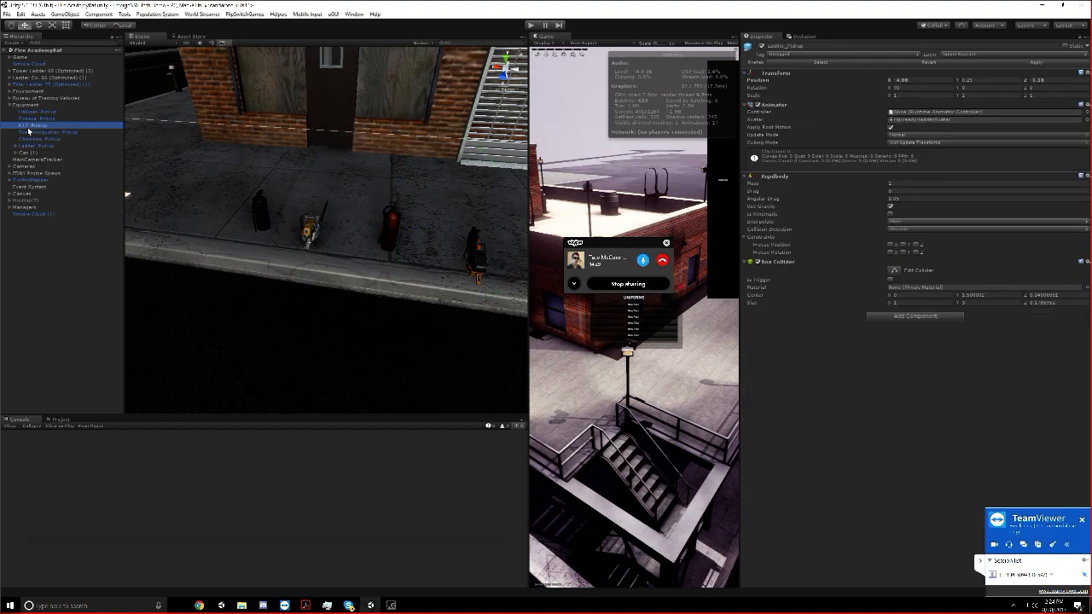
Select the Equipment group, then inspect Can (1) and expand its unnamed Script component
left_click(26, 105)
left_click(15, 152)
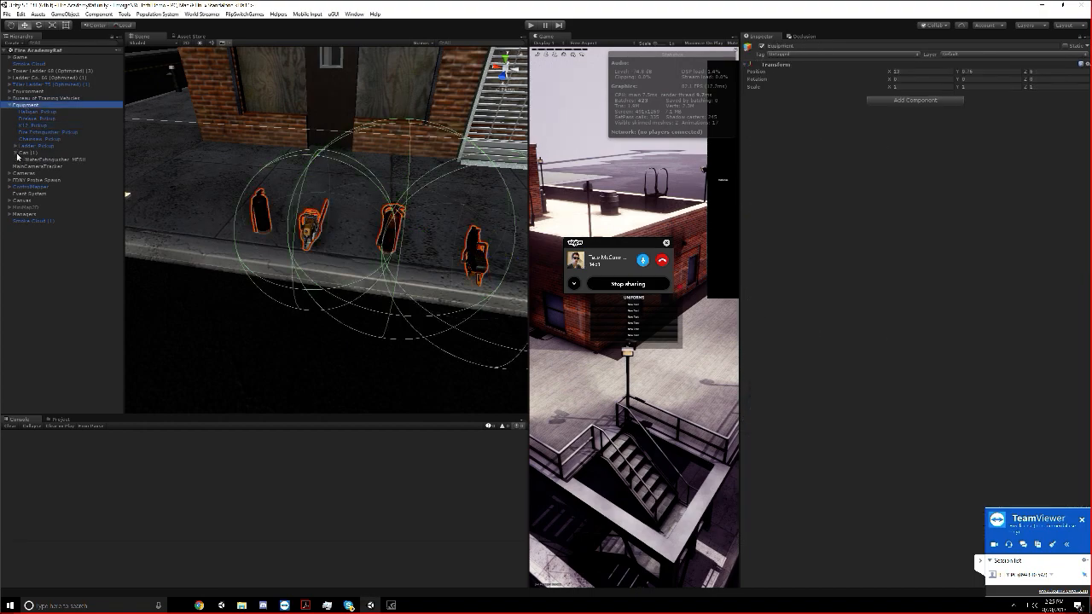
left_click(39, 160)
left_click(41, 155)
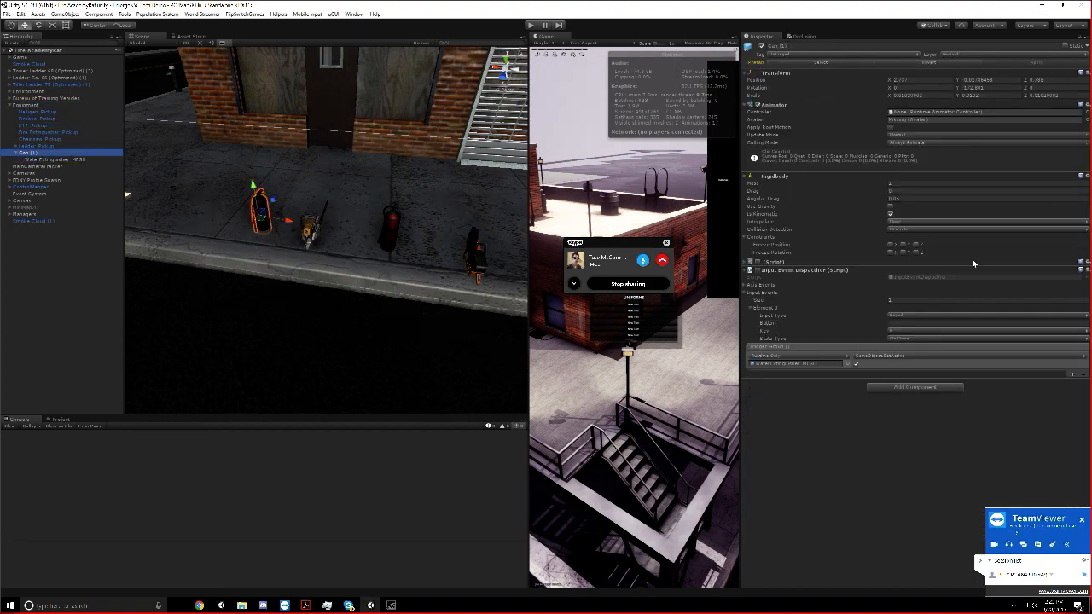
left_click(747, 261)
left_click(746, 262)
left_click(746, 262)
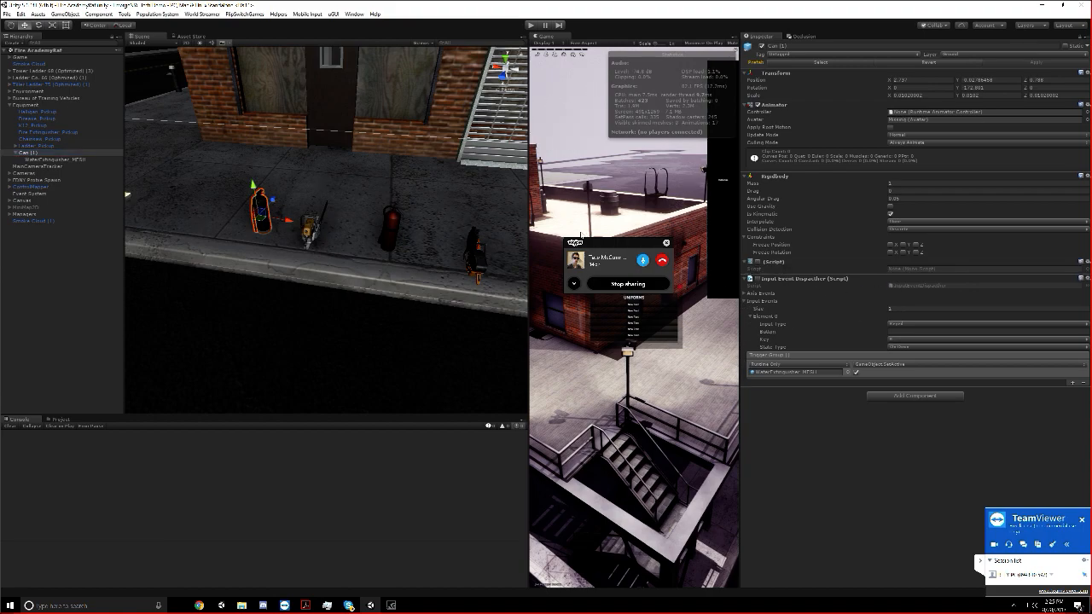
Review the equipment laid out before the hardware store and inspect Fire Extinguisher_Pickup and K12_Pickup, then clear the selection
scroll(248, 158, "down", 4)
middle_click_drag(264, 163, 239, 158)
right_click_drag(239, 158, 296, 180)
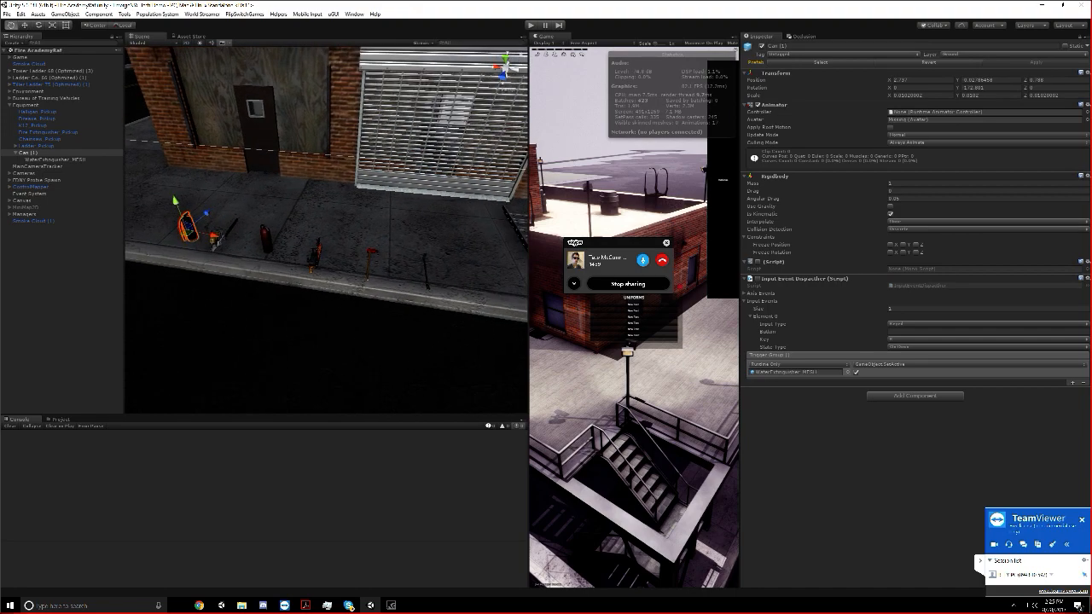
scroll(298, 182, "down", 3)
left_click(34, 118)
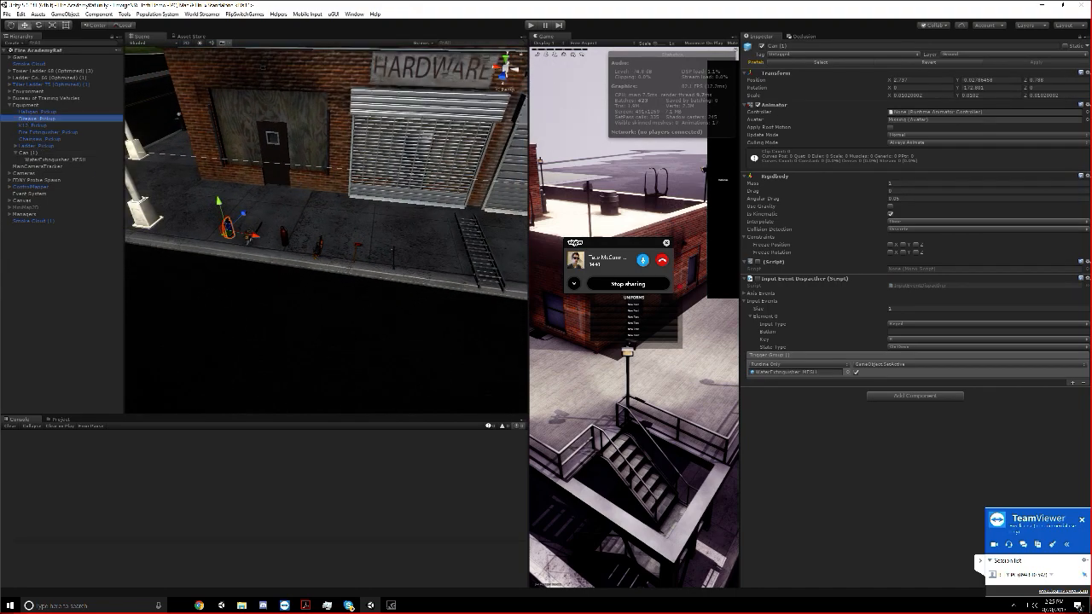
left_click(32, 126)
left_click(32, 132)
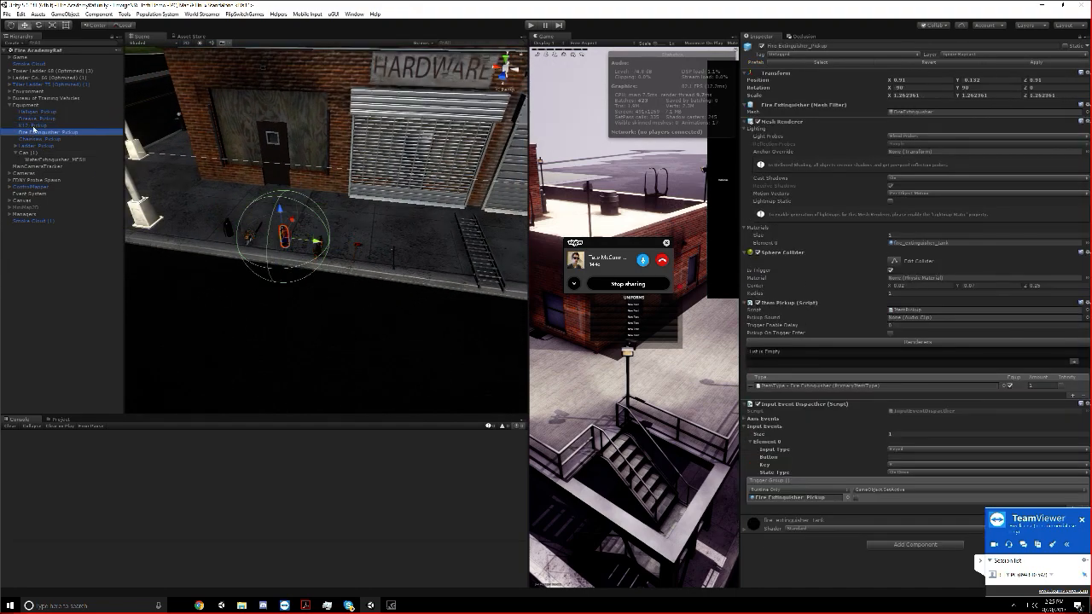
left_click(34, 126)
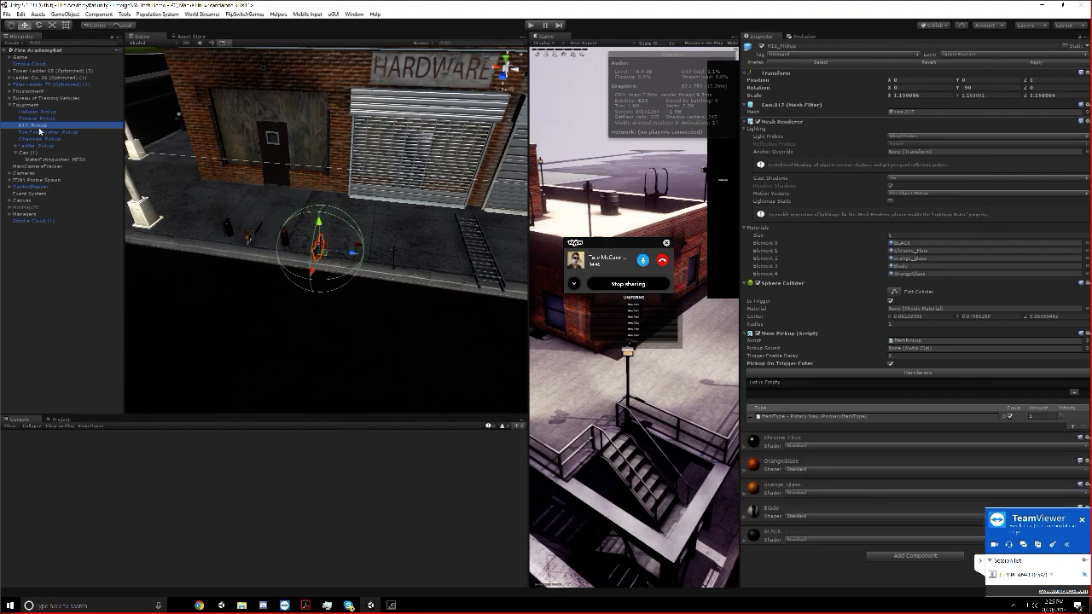
left_click(49, 278)
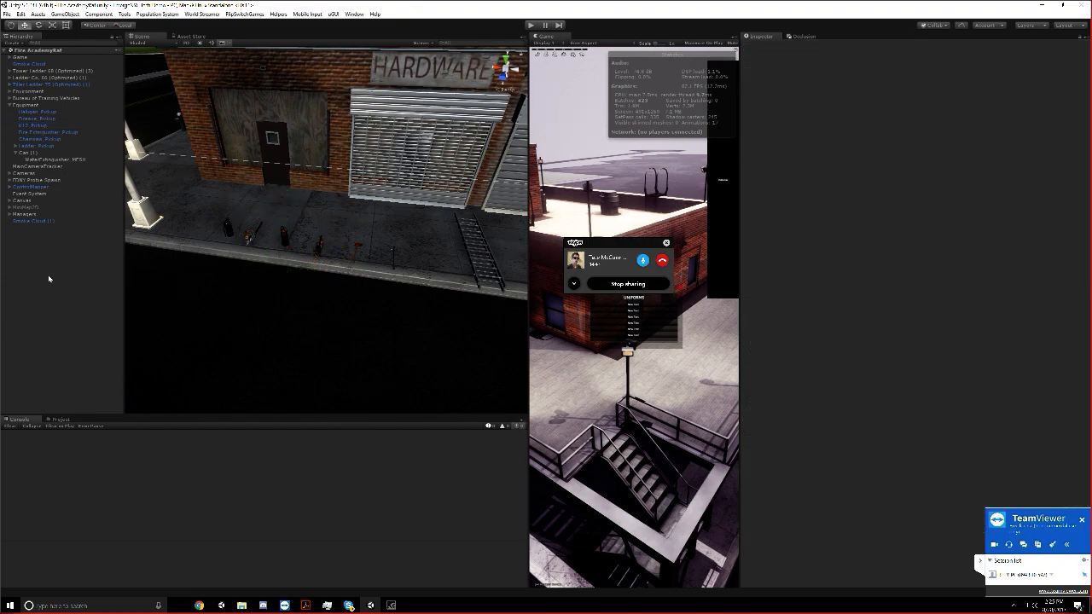
Show the project files, then find Room Environment under Environment, Fire Environments, Building 3 and frame it in the scene
left_click(62, 419)
right_click_drag(294, 328, 359, 286)
key("w")
key("w")
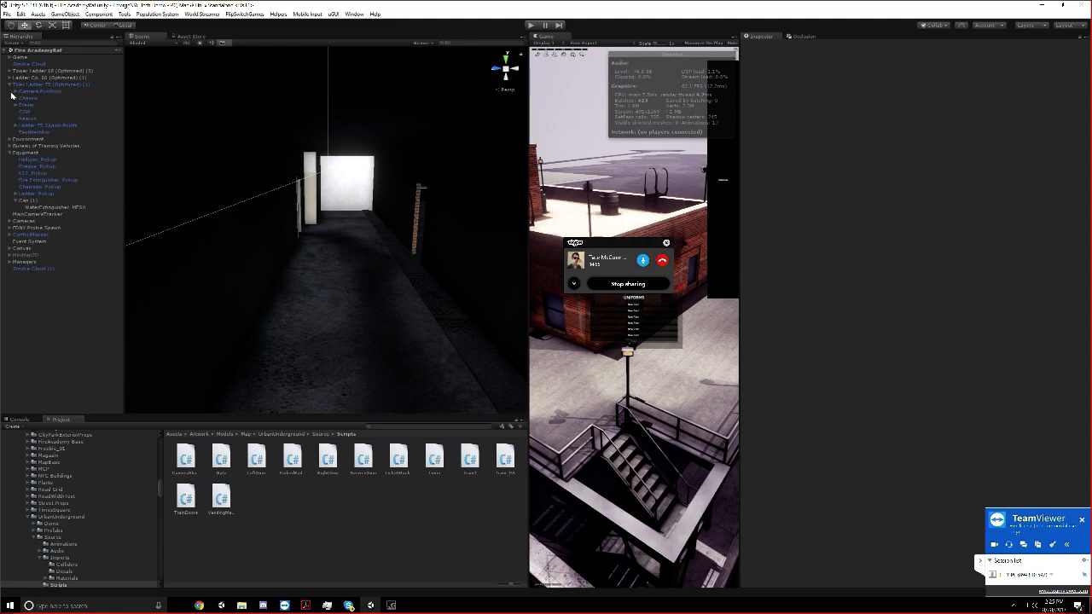
left_click(10, 92)
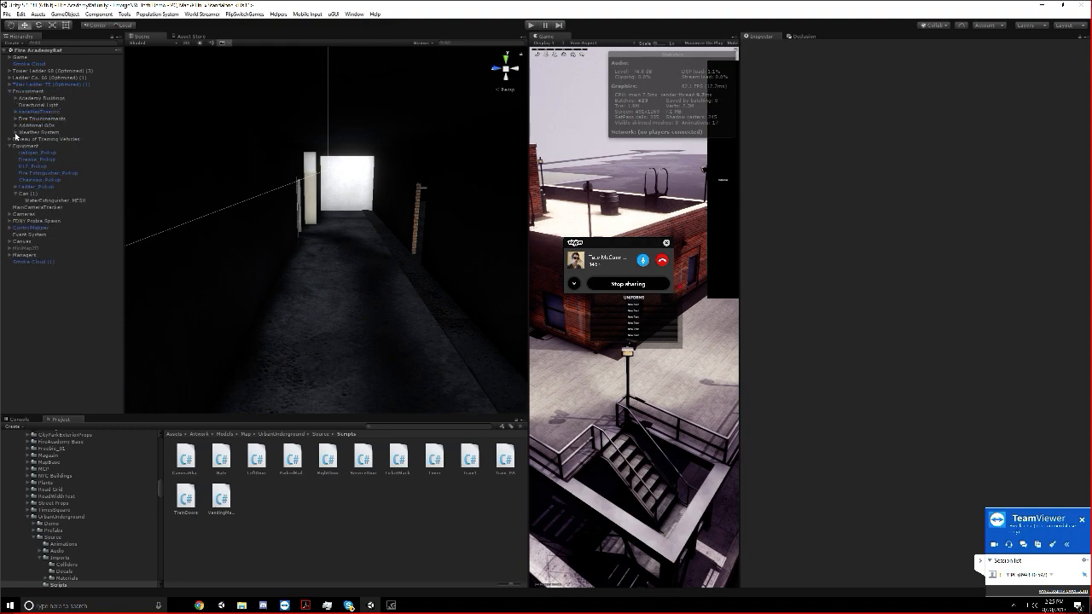
left_click(15, 119)
left_click(21, 125)
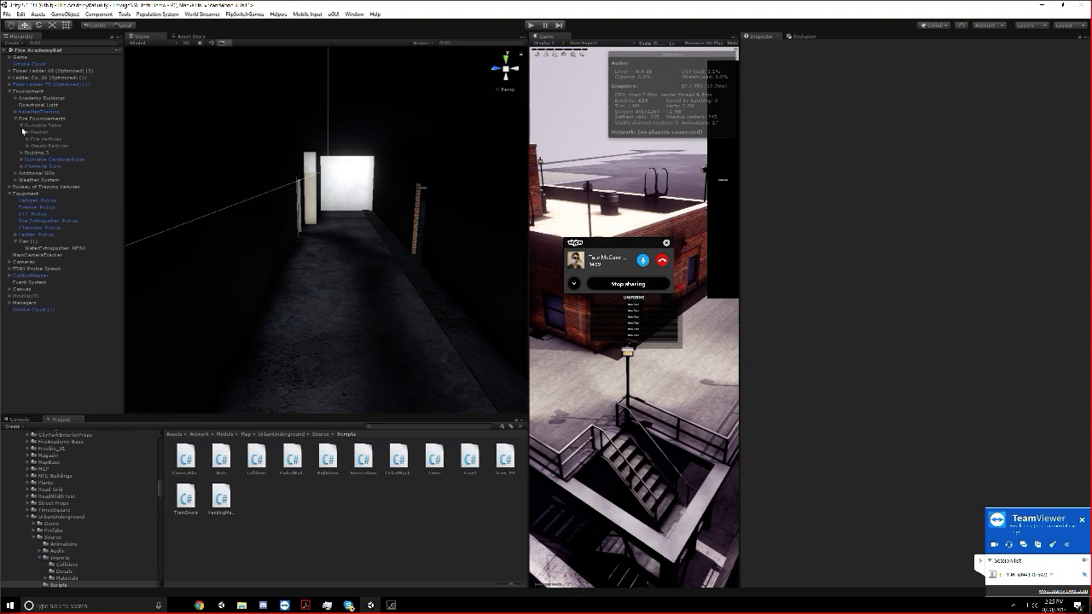
left_click(21, 152)
double_click(54, 160)
right_click_drag(397, 132, 376, 193)
key("s")
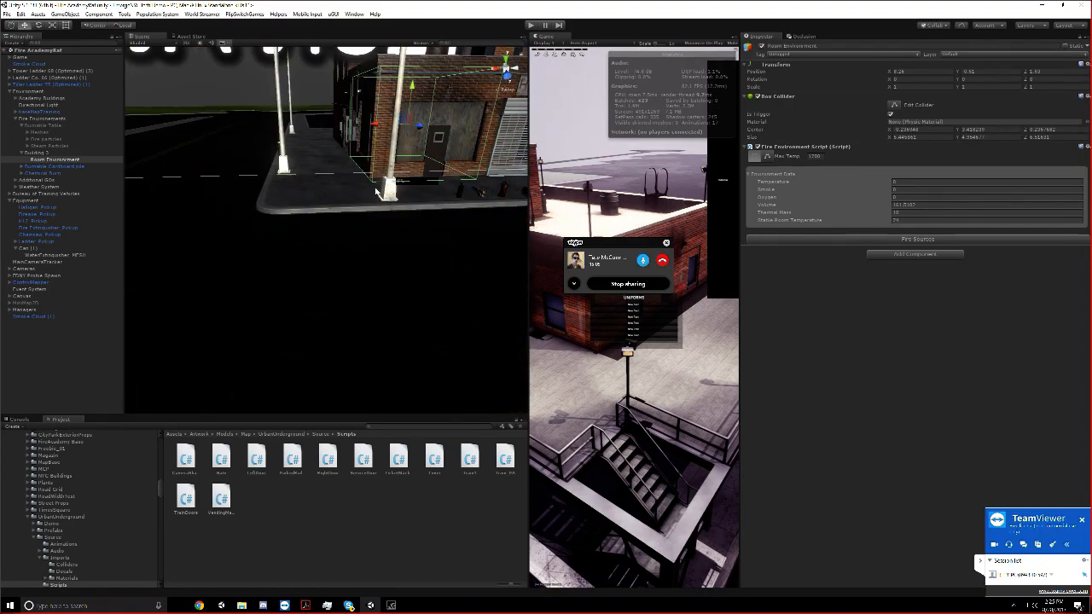
middle_click_drag(376, 193, 287, 107)
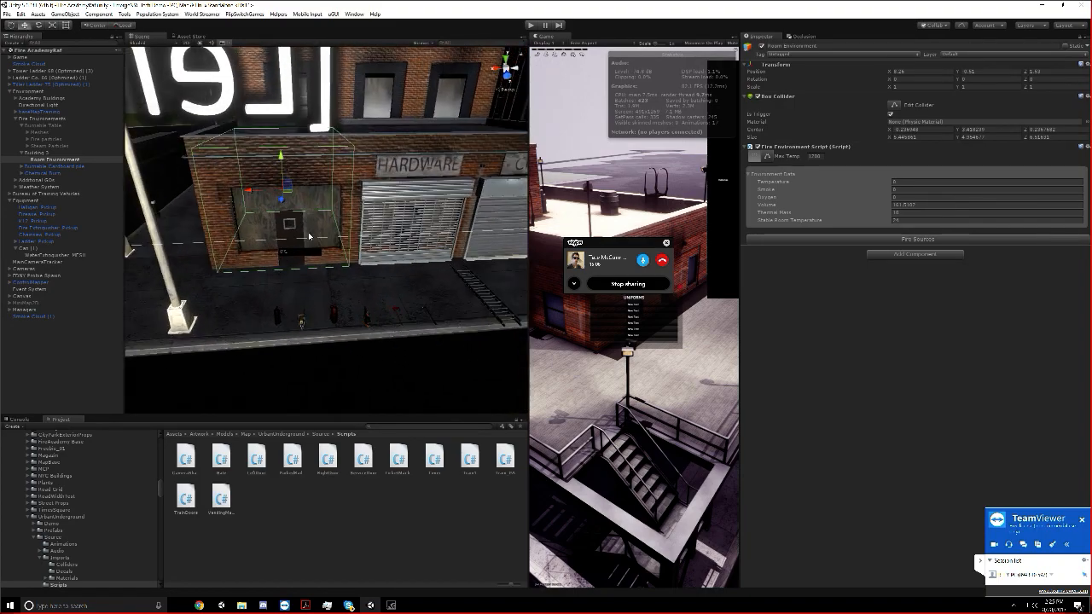
Inspect the Burnable Cardboard pile's components and switch off the Max Temp display in Room Environment's Fire Environment Script
left_click(31, 166)
left_click(21, 166)
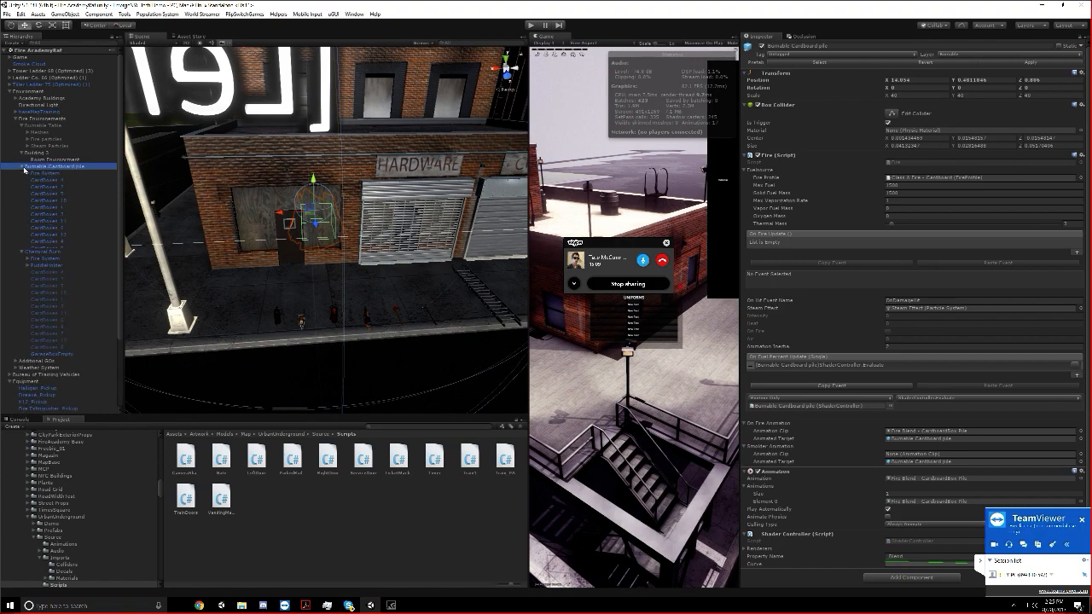
left_click(49, 159)
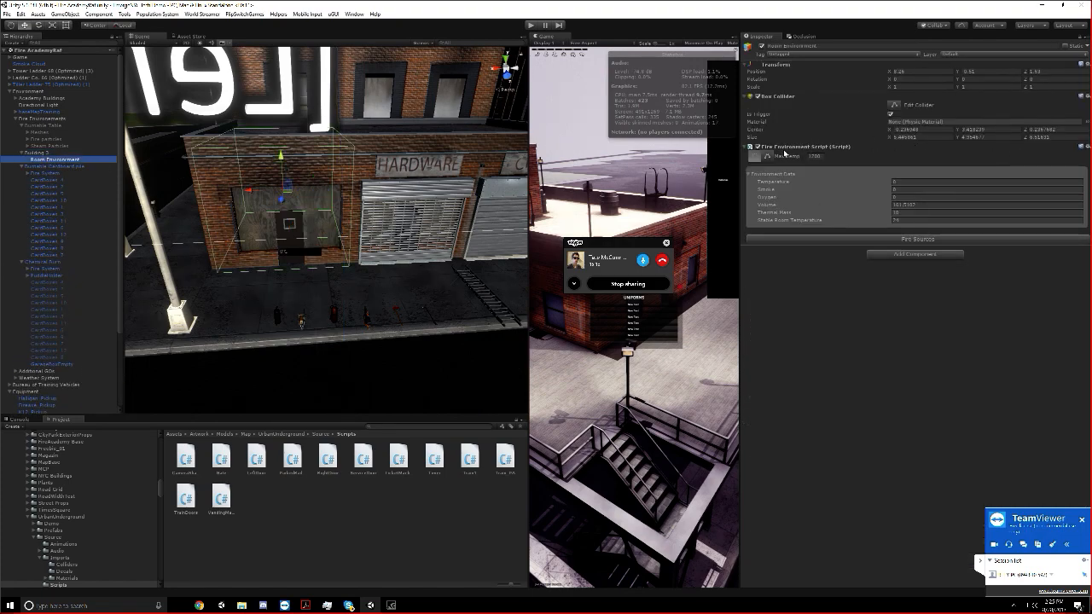
left_click(767, 157)
left_click(752, 157)
left_click(766, 158)
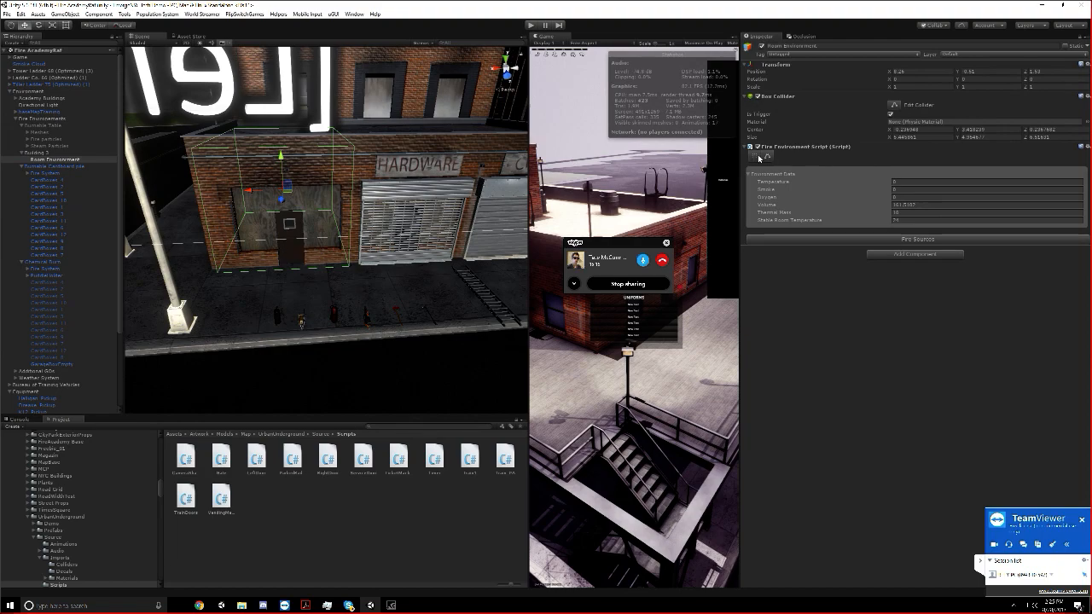
Examine how the Room Environment's box collider encloses the corner room beside the hardware store from several sides
mouse_move(765, 187)
scroll(495, 157, "down", 2)
middle_click_drag(495, 157, 377, 182)
scroll(303, 194, "down", 5)
scroll(309, 261, "up", 5)
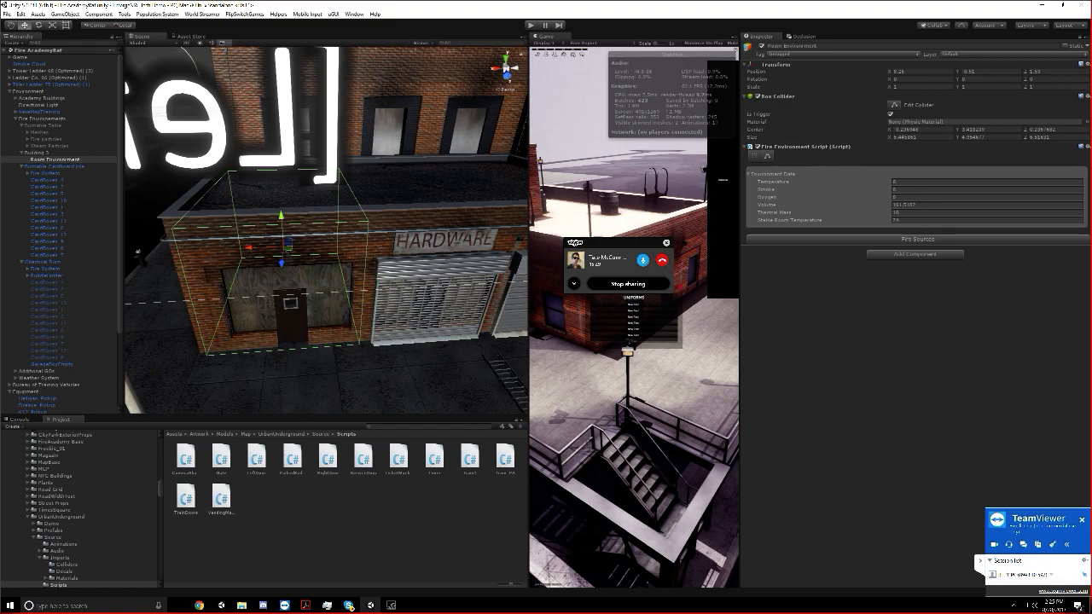
left_click_drag(225, 291, 312, 201, "alt")
scroll(278, 224, "up", 3)
middle_click_drag(312, 201, 324, 179)
scroll(324, 181, "down", 5)
left_click_drag(317, 205, 387, 277, "alt")
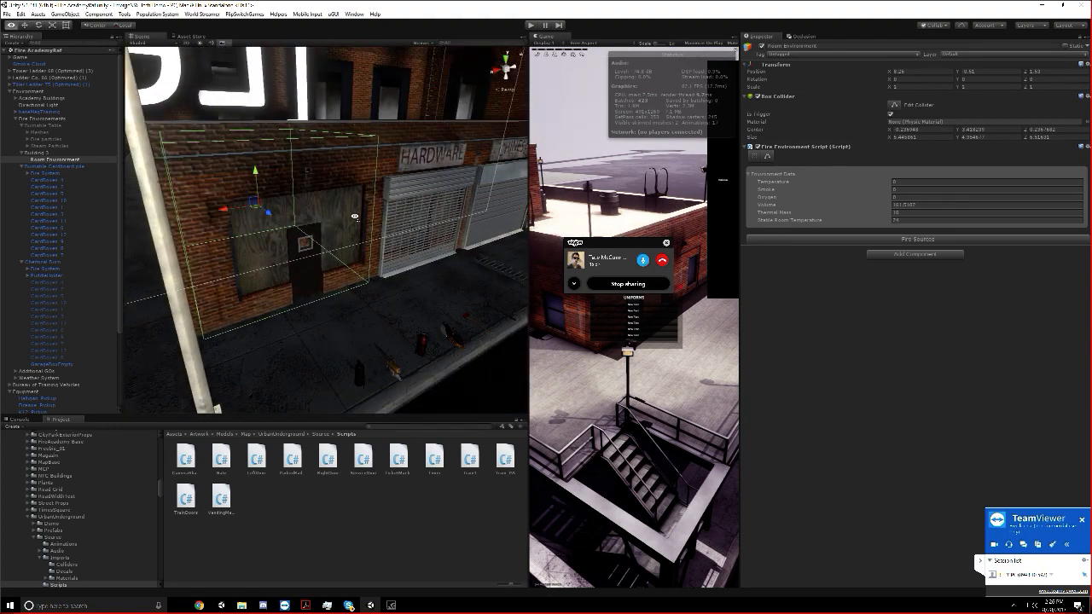
Turn on the Max Temp display in the Room Environment's Fire Environment Script and view it around the corner building
left_click_drag(350, 231, 333, 281, "alt")
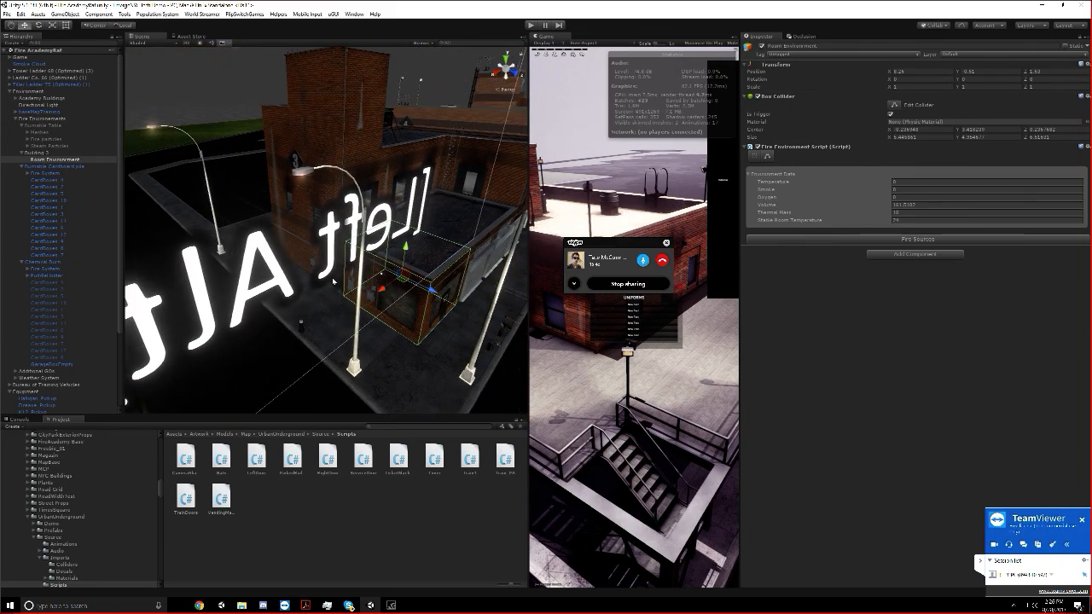
left_click(754, 156)
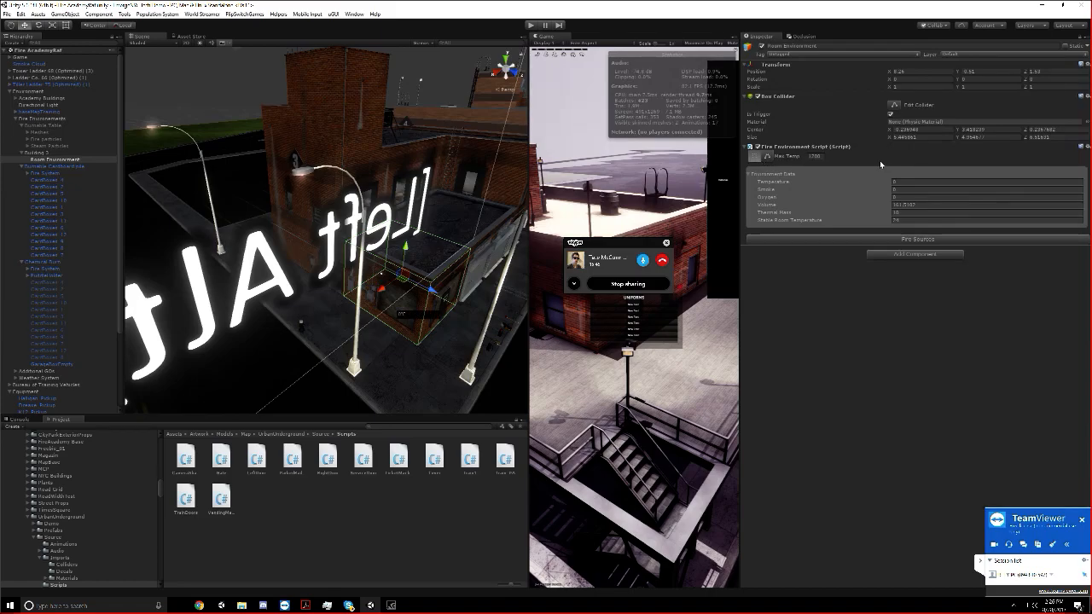
left_click_drag(324, 235, 359, 248, "alt")
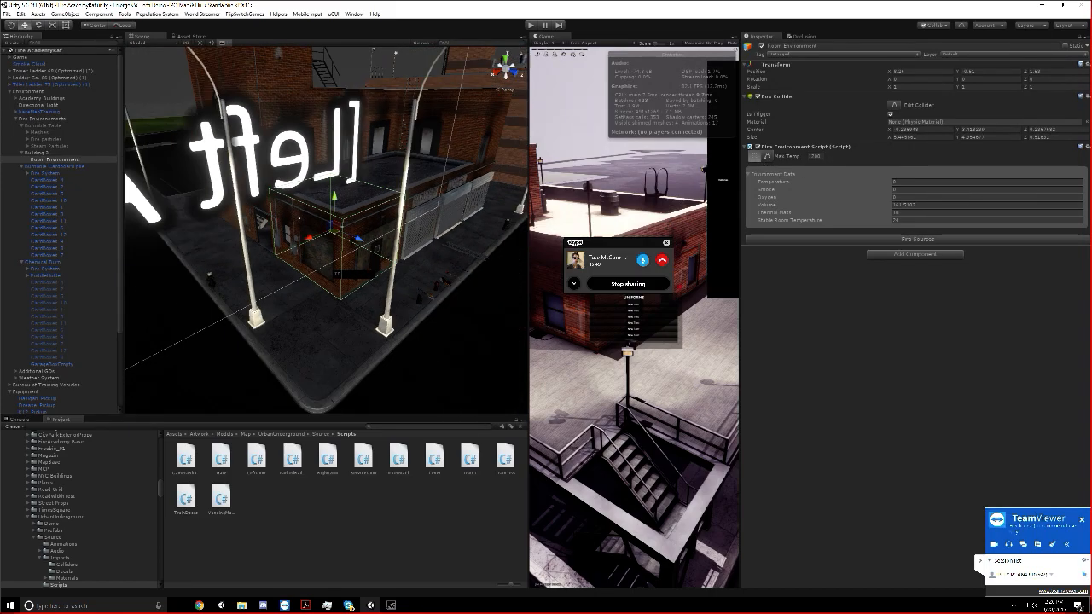
Select Building 3 and collapse it and the Burnable Cardboard pile in the object list
left_click(37, 152)
left_click(23, 152)
left_click(24, 166)
Examine the Building 3 room volume from outside and through the boarded storefront into its interior
mouse_move(328, 241)
middle_mouse_down()
mouse_move(279, 213)
mouse_move(319, 227)
middle_mouse_up()
scroll(281, 224, "down", 3)
scroll(281, 215, "up", 3)
left_click_drag(319, 227, 338, 248, "alt")
middle_click_drag(338, 249, 285, 274)
scroll(284, 274, "up", 2)
left_click_drag(285, 274, 238, 162, "alt")
mouse_move(237, 162)
middle_mouse_down()
mouse_move(247, 220)
mouse_move(392, 162)
mouse_move(273, 189)
mouse_move(254, 219)
middle_mouse_up()
scroll(384, 166, "up", 2)
scroll(276, 193, "up", 3)
scroll(275, 193, "up", 2)
scroll(266, 238, "up", 6)
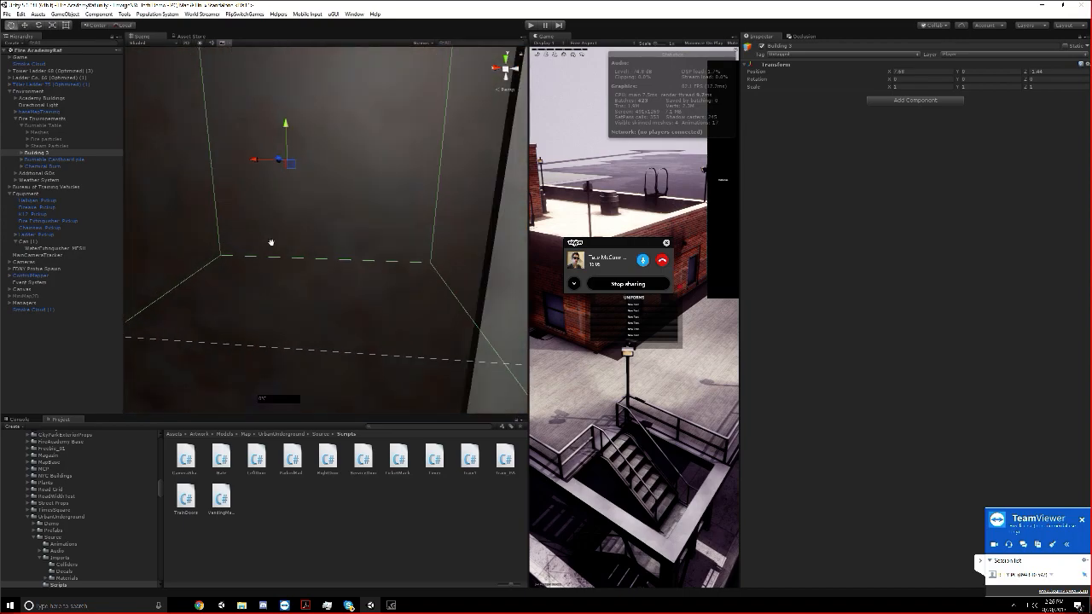
scroll(258, 242, "down", 10)
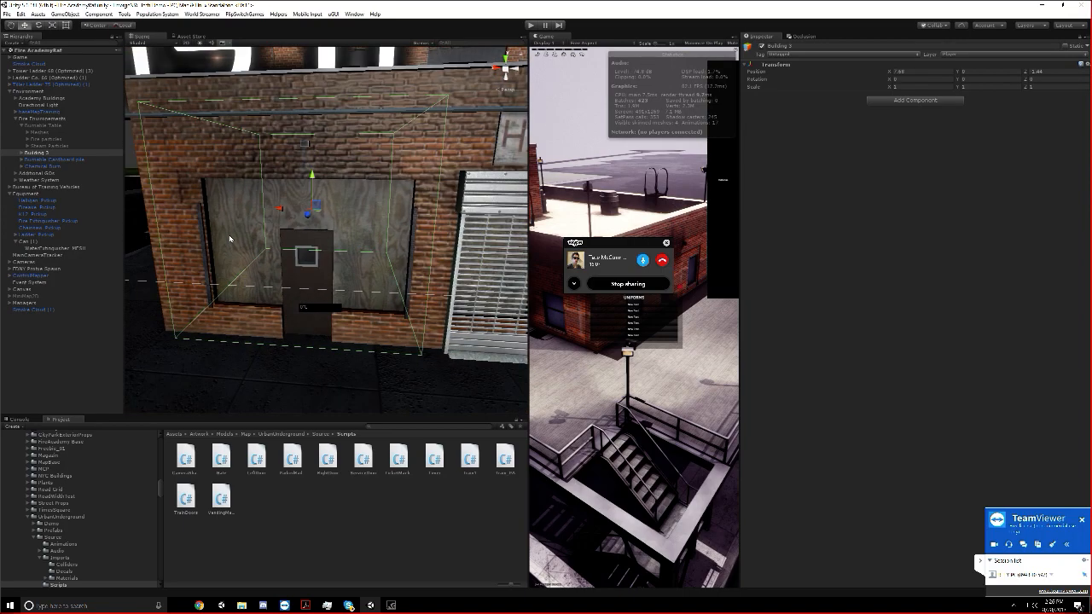
Examine the side wall, window and open doorway of the Building 3 corner room against the collider bounds
right_click_drag(363, 232, 407, 243)
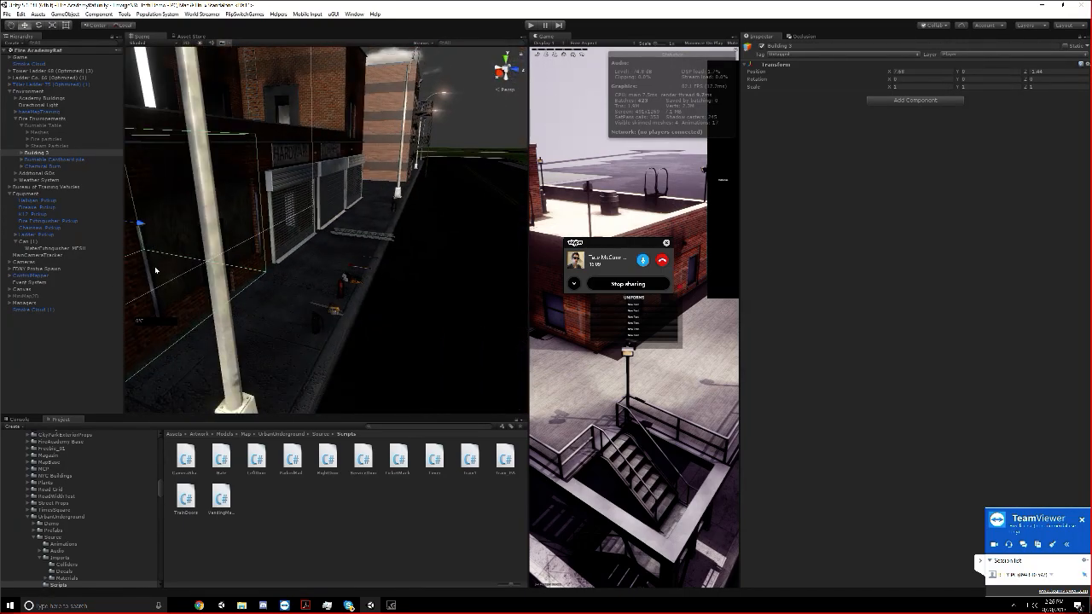
middle_click_drag(256, 243, 359, 281)
scroll(347, 297, "up", 3)
scroll(347, 296, "up", 8)
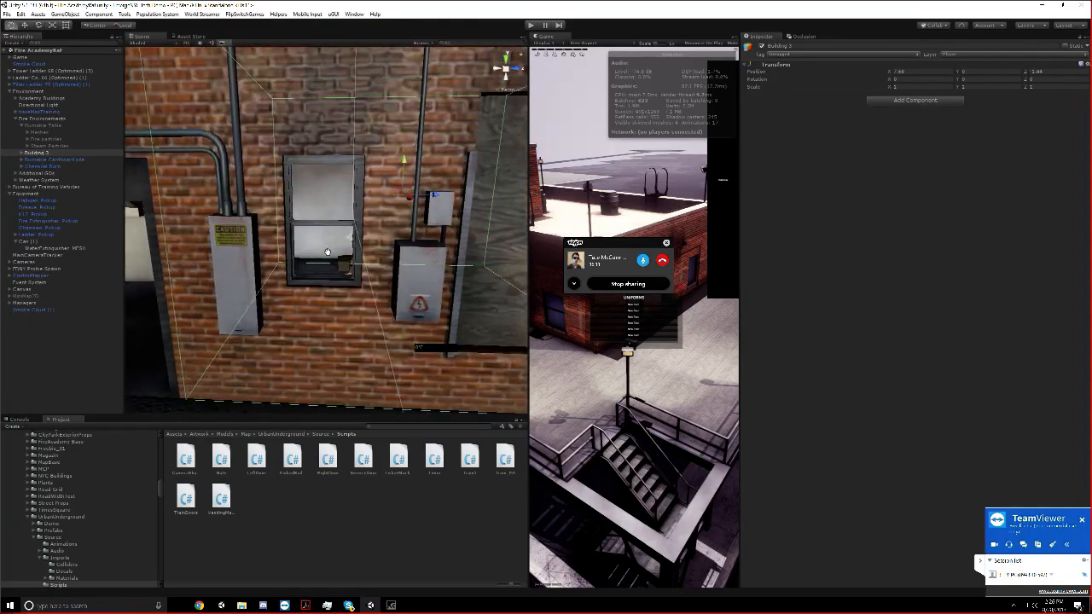
scroll(410, 244, "down", 8)
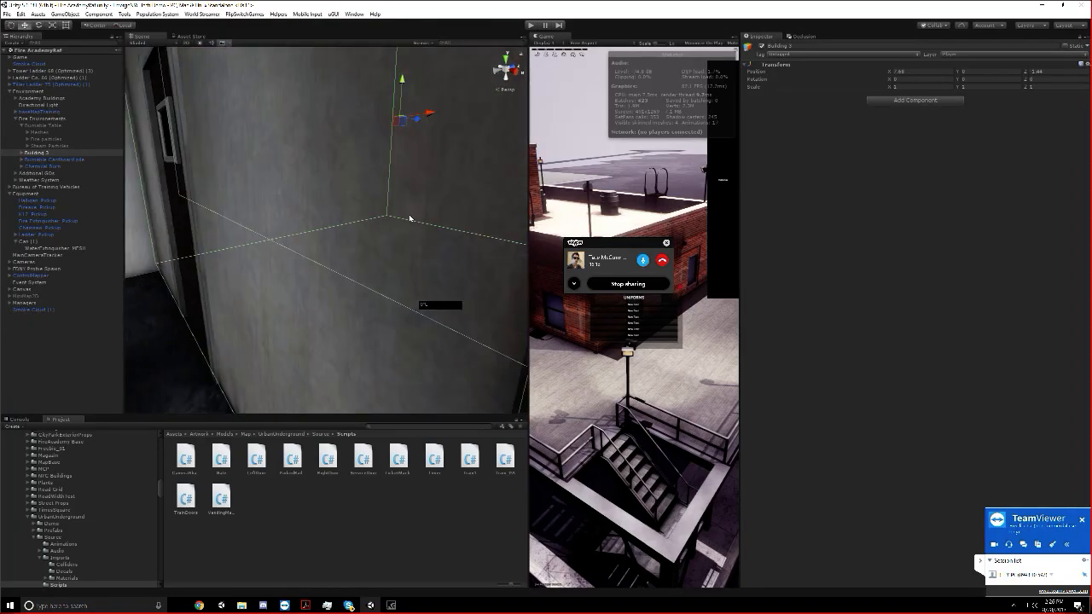
middle_click_drag(277, 275, 283, 256)
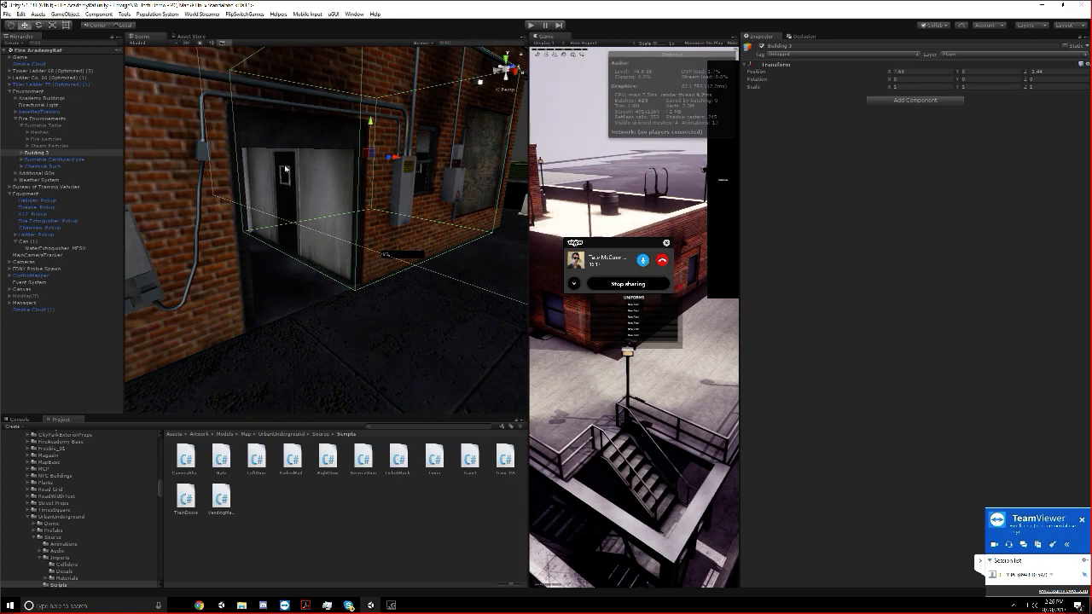
scroll(141, 135, "down", 6)
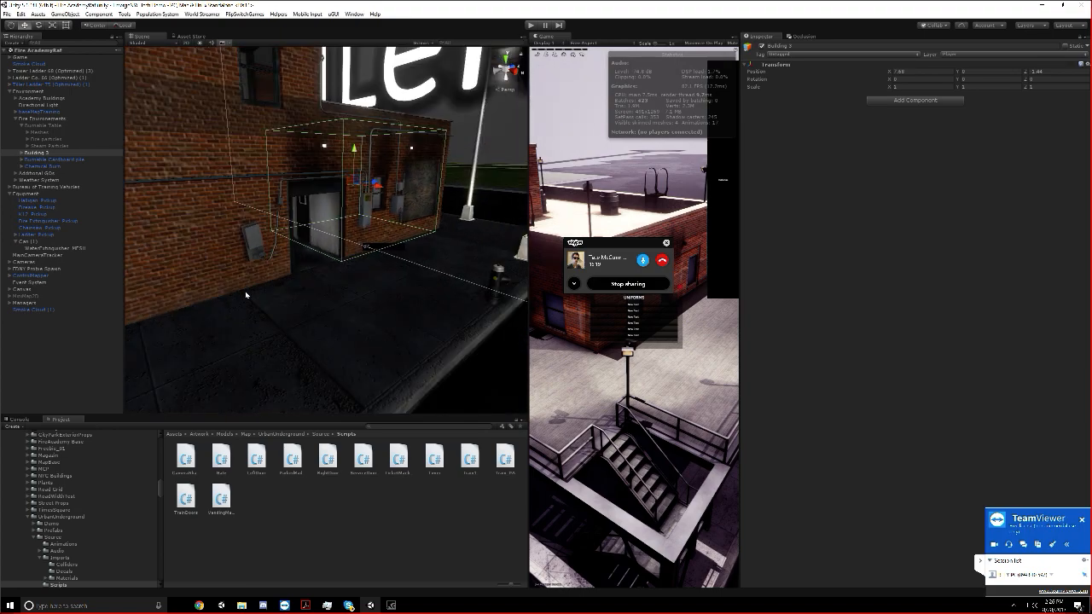
Select and expand the Chemical Burn object to review its Fire script settings
left_click_drag(322, 78, 1, 226, "alt")
left_click(24, 167)
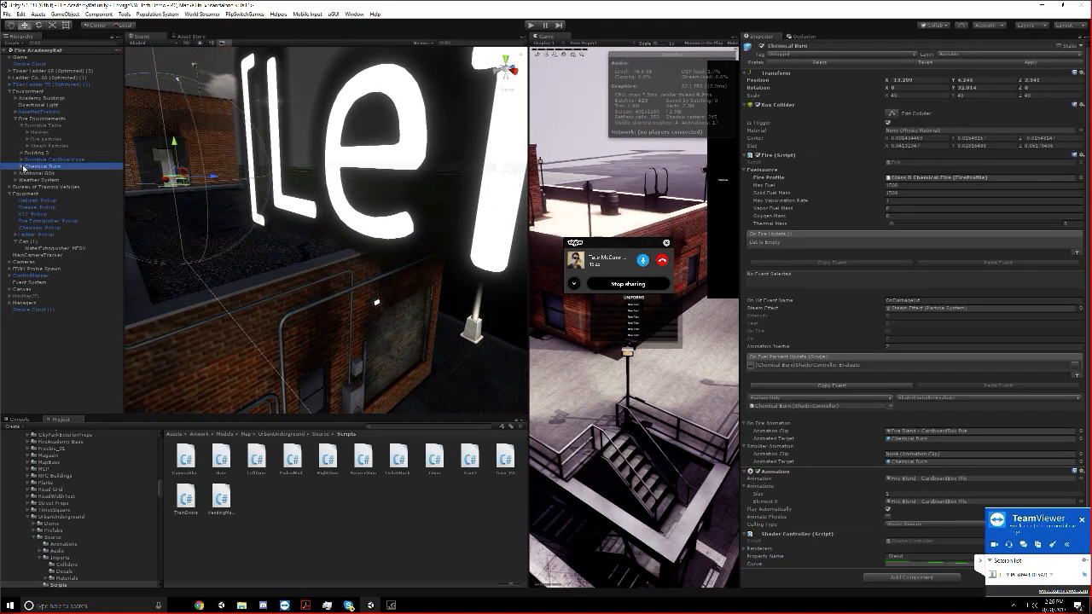
left_click(22, 167)
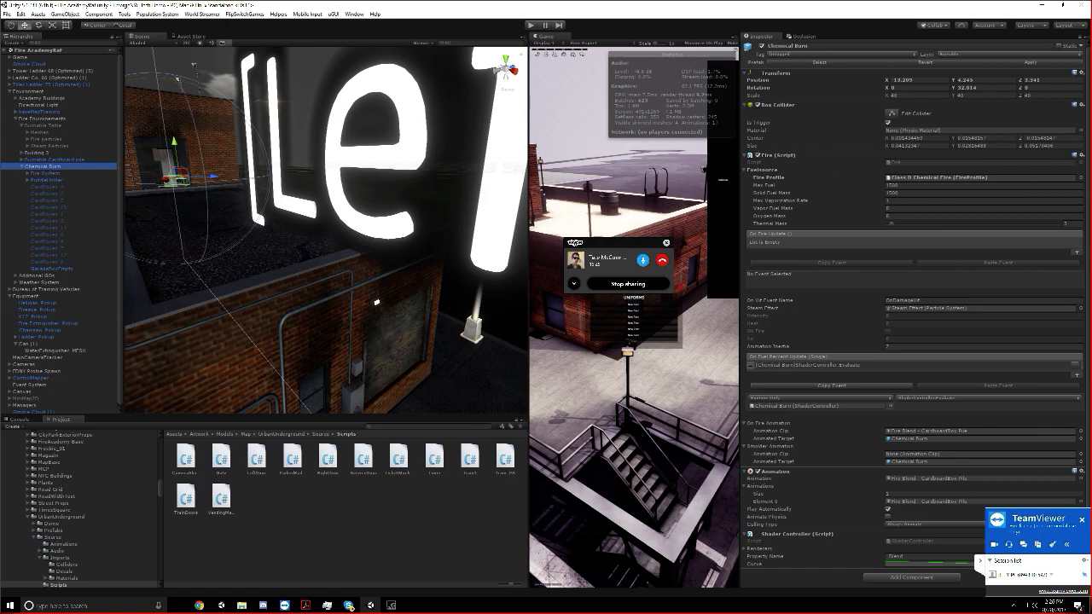
scroll(793, 160, "down", 1)
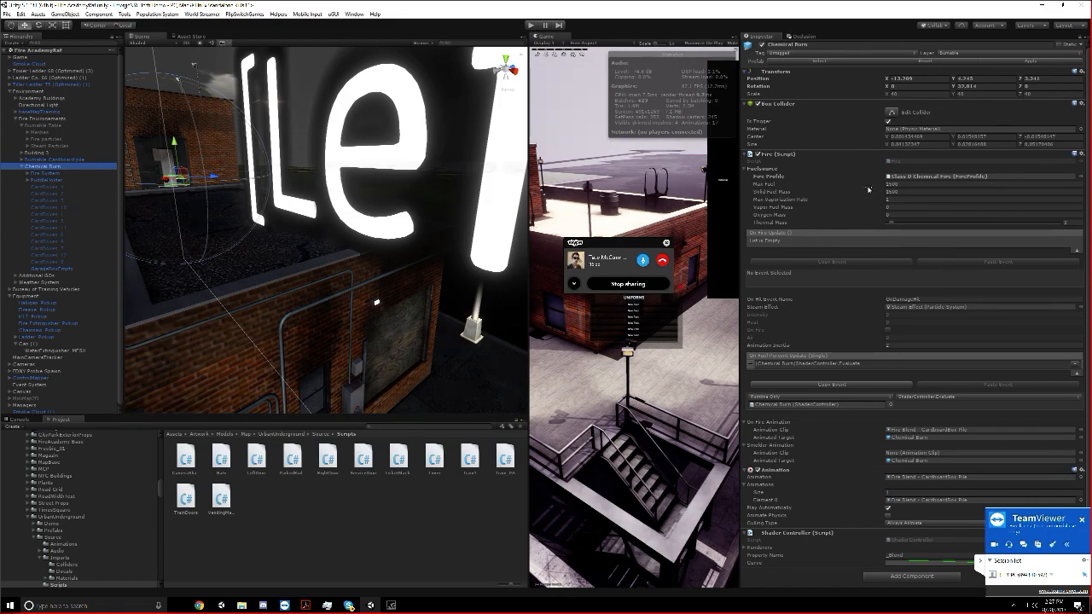
Expand the Chemical Burn's Fire System and Fire Medium groups, and frame and expand its puddle holder
left_click(22, 173)
left_click(27, 173)
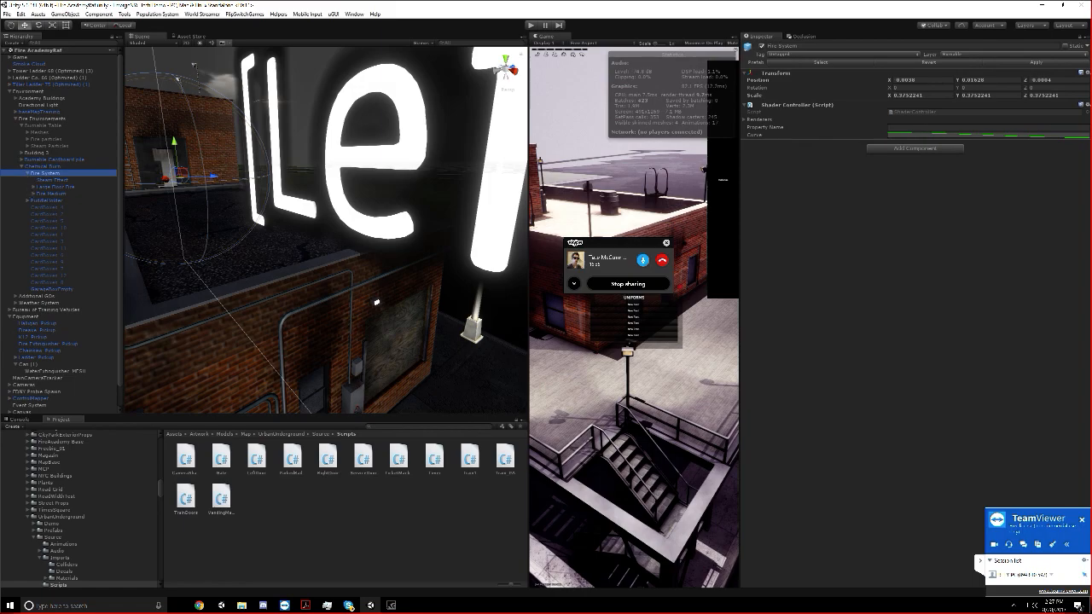
double_click(48, 202)
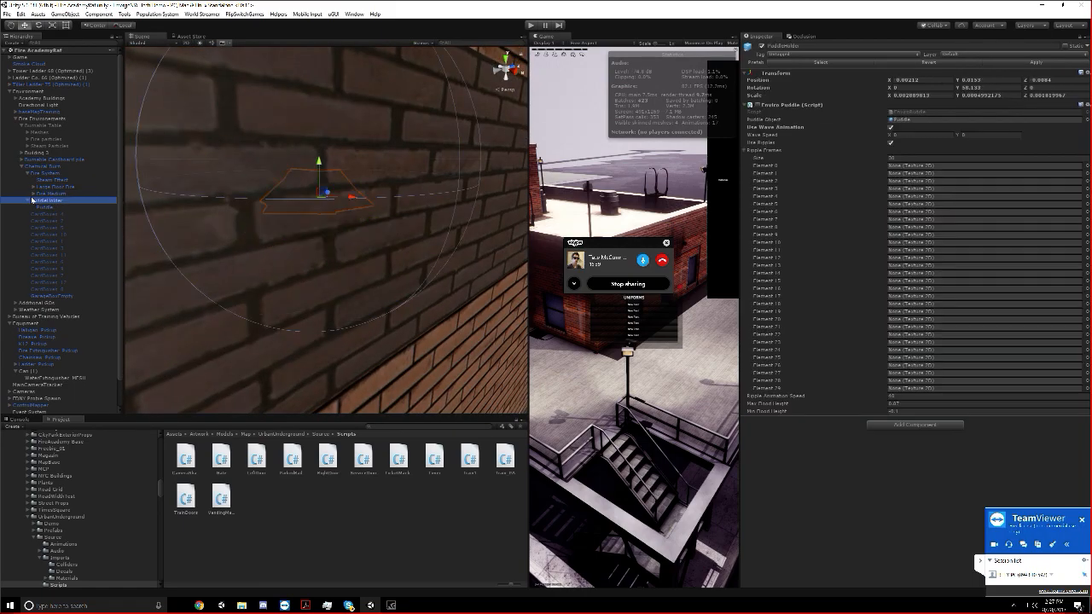
left_click(32, 194)
left_click(54, 202)
left_click(54, 208)
left_click(51, 188)
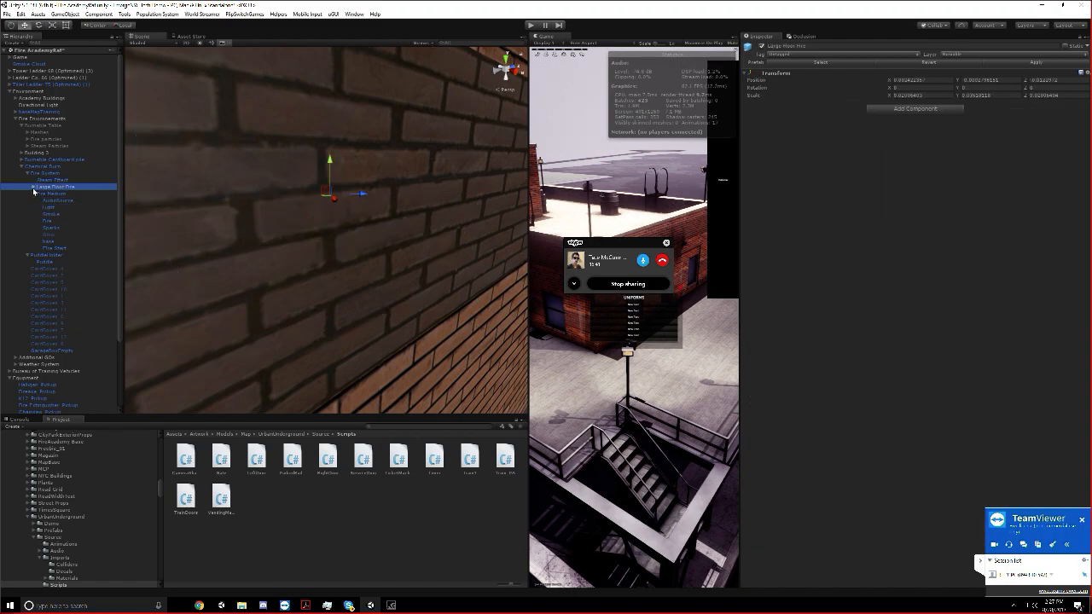
Expand the Large Floor Fire group and inspect the Renderers list in the Fire System's Shader Controller
left_click(34, 188)
left_click(55, 207)
left_click(60, 187)
left_click(58, 180)
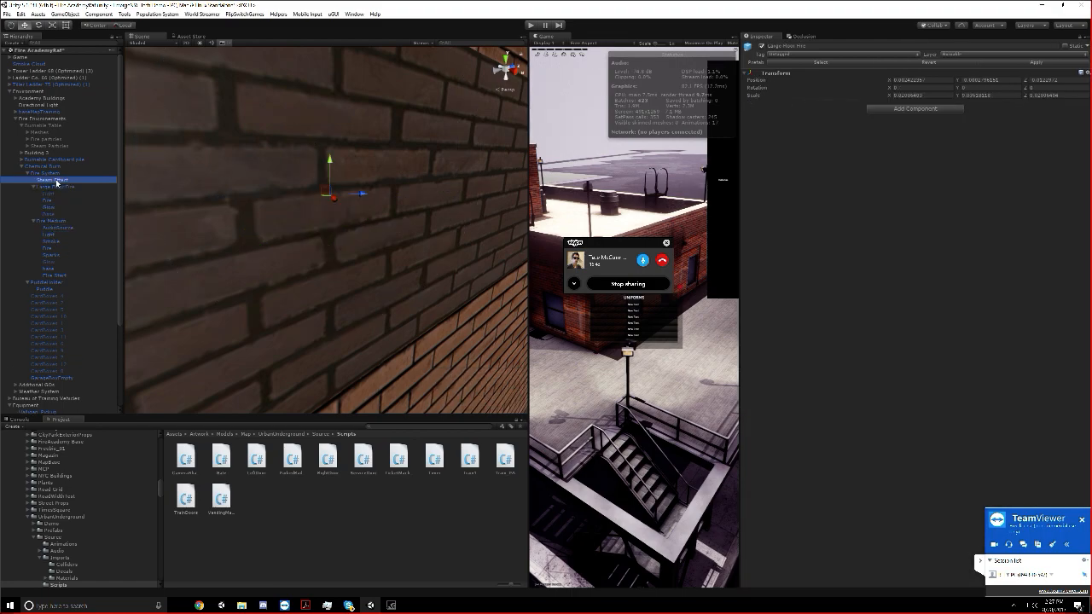
left_click(55, 174)
left_click(748, 119)
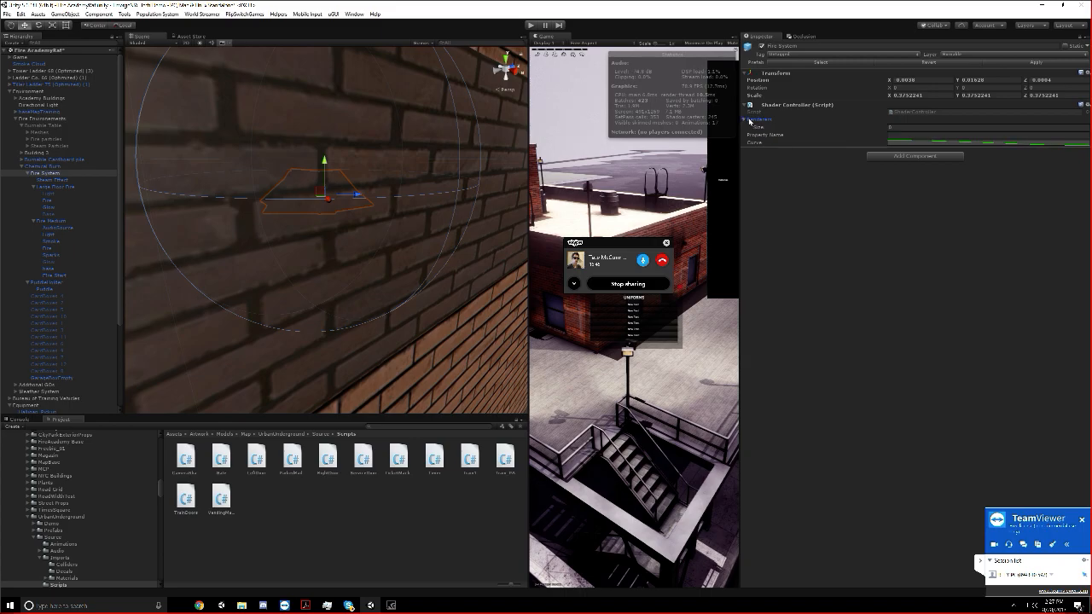
Review the Chemical Burn's Box Collider, Fire, Animation and Shader Controller components, including its collider bounds in the scene
left_click(27, 167)
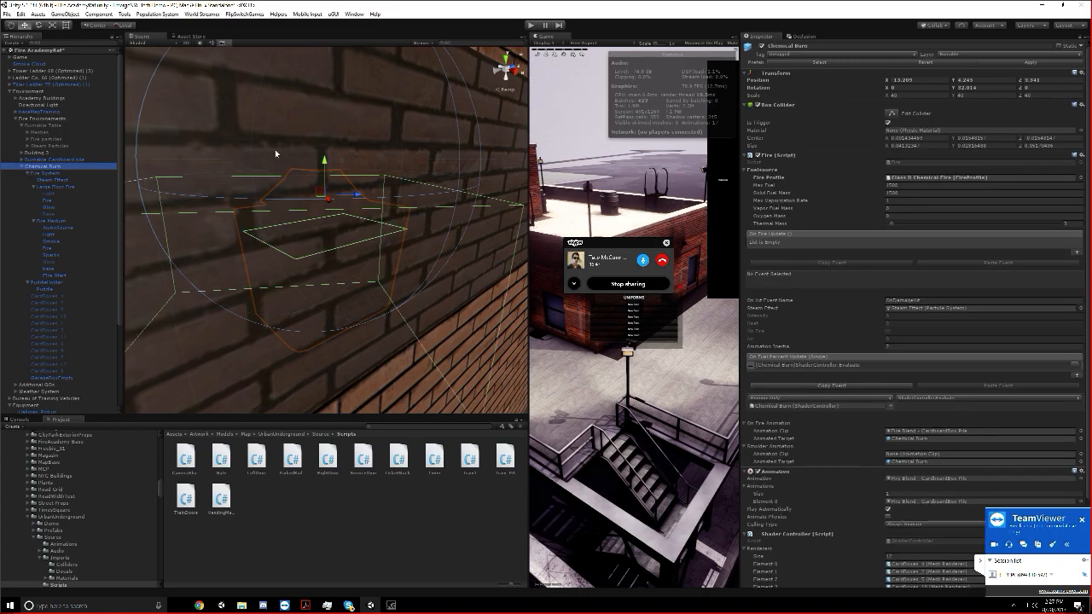
scroll(274, 149, "down", 5)
right_click_drag(277, 222, 205, 256)
scroll(370, 251, "up", 6)
middle_click_drag(370, 251, 171, 305)
scroll(1058, 228, "down", 3)
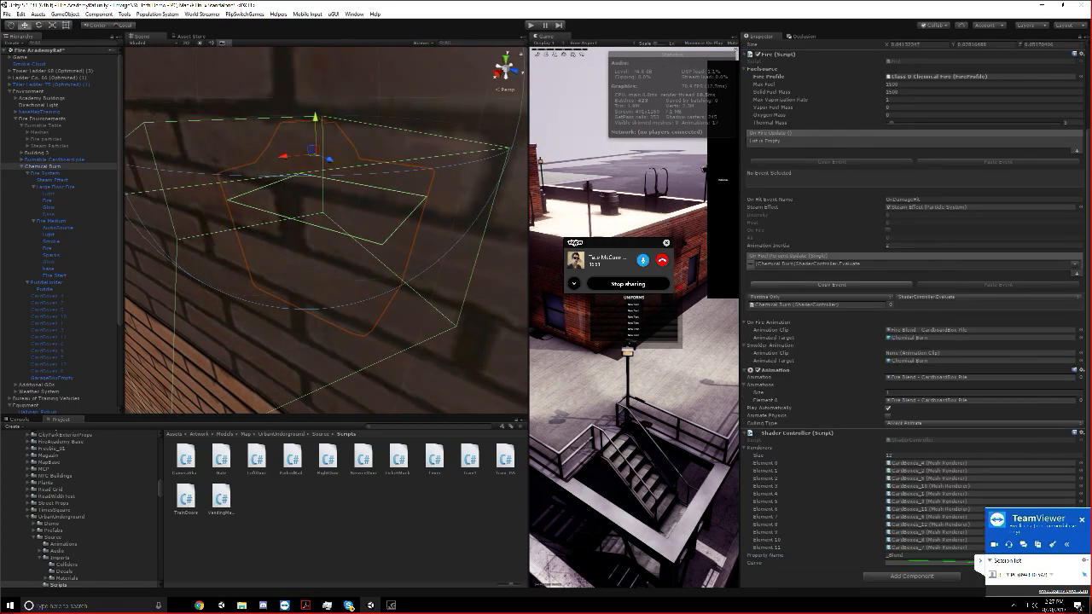
scroll(793, 203, "up", 2)
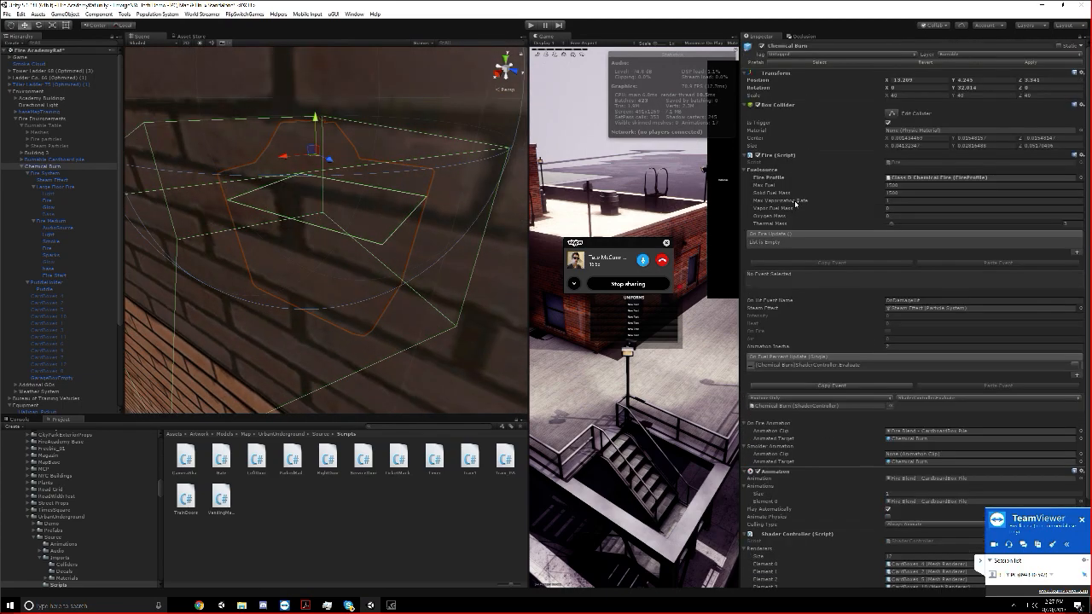
scroll(794, 203, "down", 2)
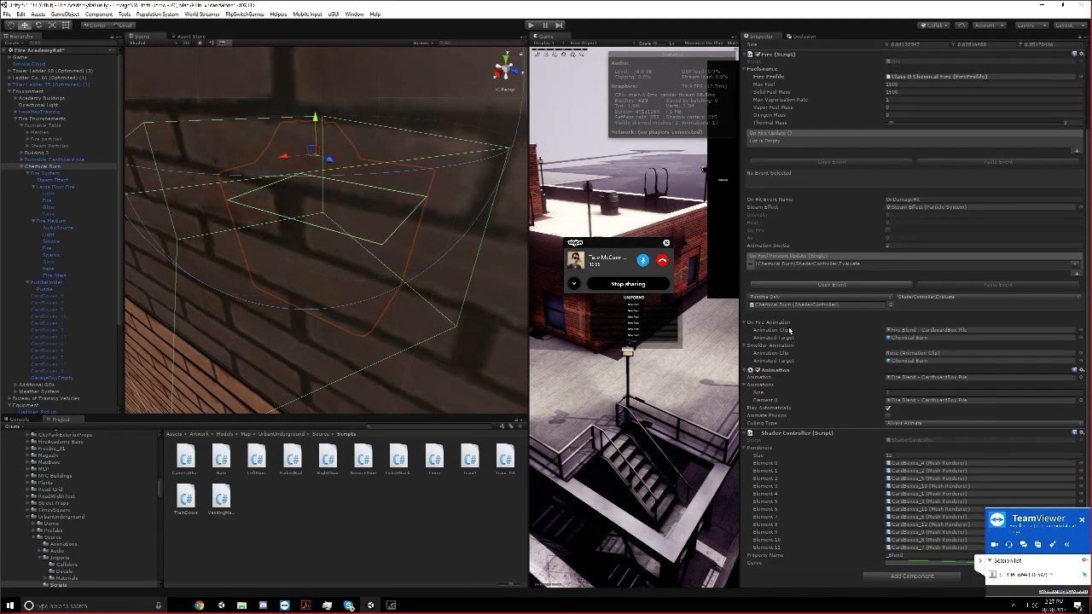
scroll(455, 302, "up", 5)
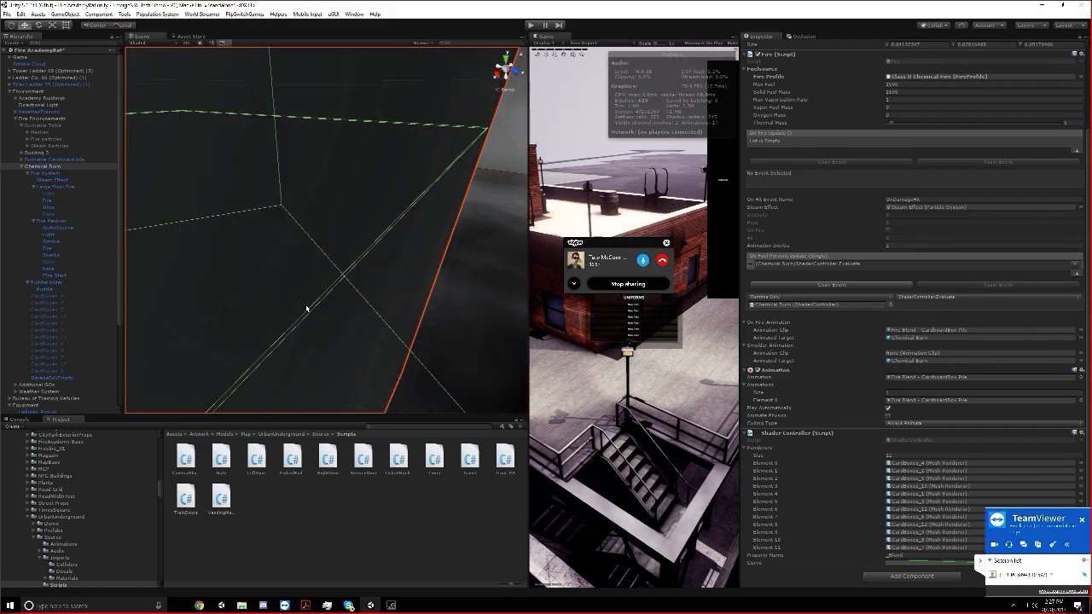
Examine the Chemical Burn garbage bin, its smoke and collider from inside the room
right_click_drag(487, 282, 458, 310)
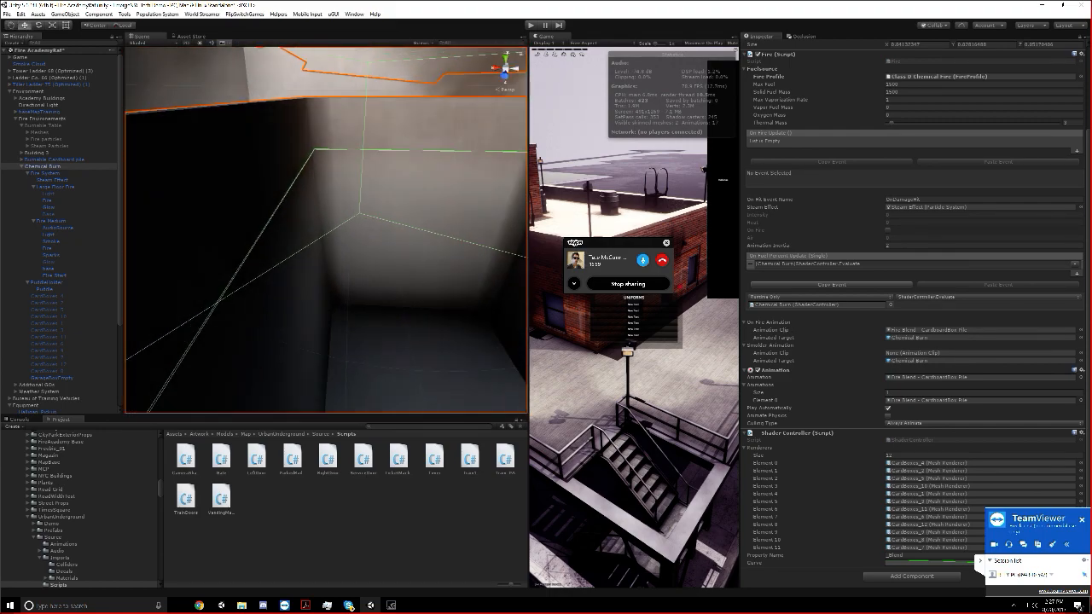
scroll(459, 306, "down", 5)
left_click_drag(461, 296, 434, 275, "alt")
scroll(434, 275, "down", 4)
middle_click_drag(433, 273, 372, 265)
left_click_drag(373, 265, 516, 219, "alt")
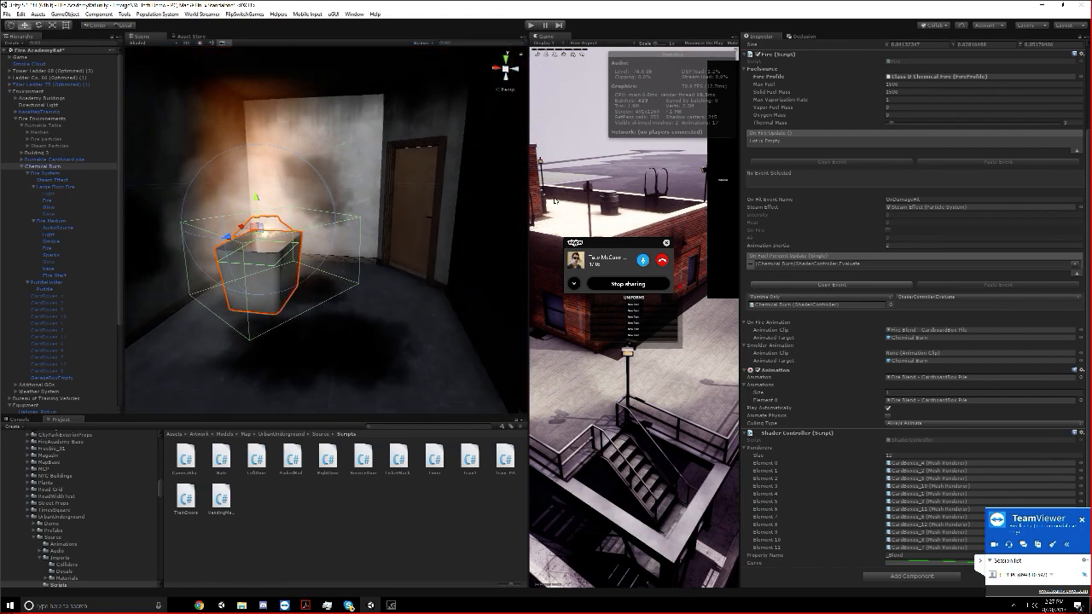
Dock the Game view as a tab beside the Scene view and bring the Scene view to the front
left_click_drag(561, 40, 247, 36)
left_click(164, 35)
Examine the chemical fire's location in the fire-escape building from outside and from a wide overview of the three buildings
scroll(363, 268, "down", 8)
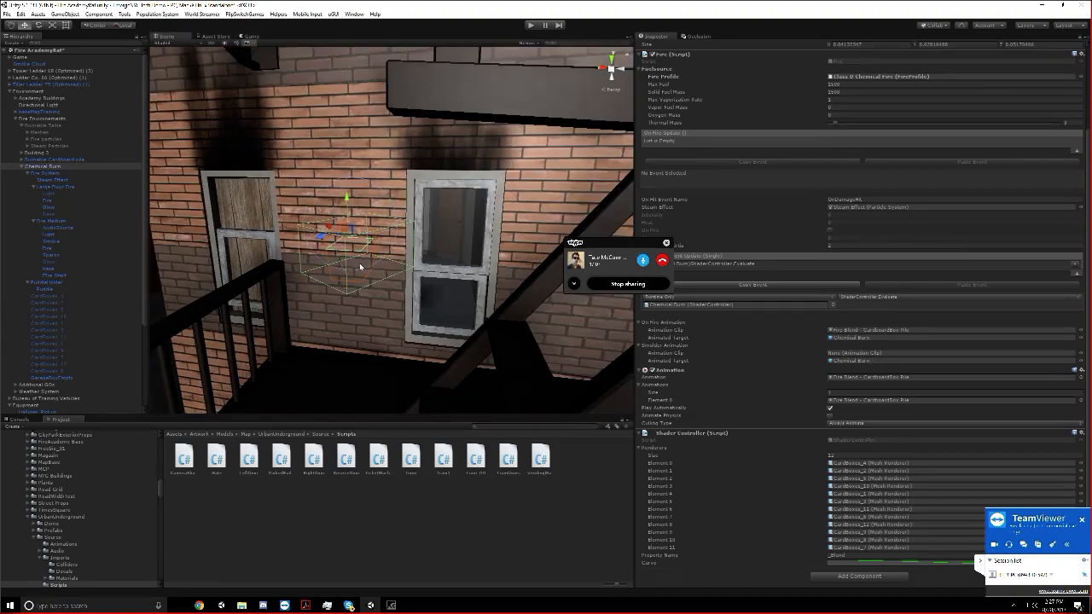
scroll(359, 266, "down", 3)
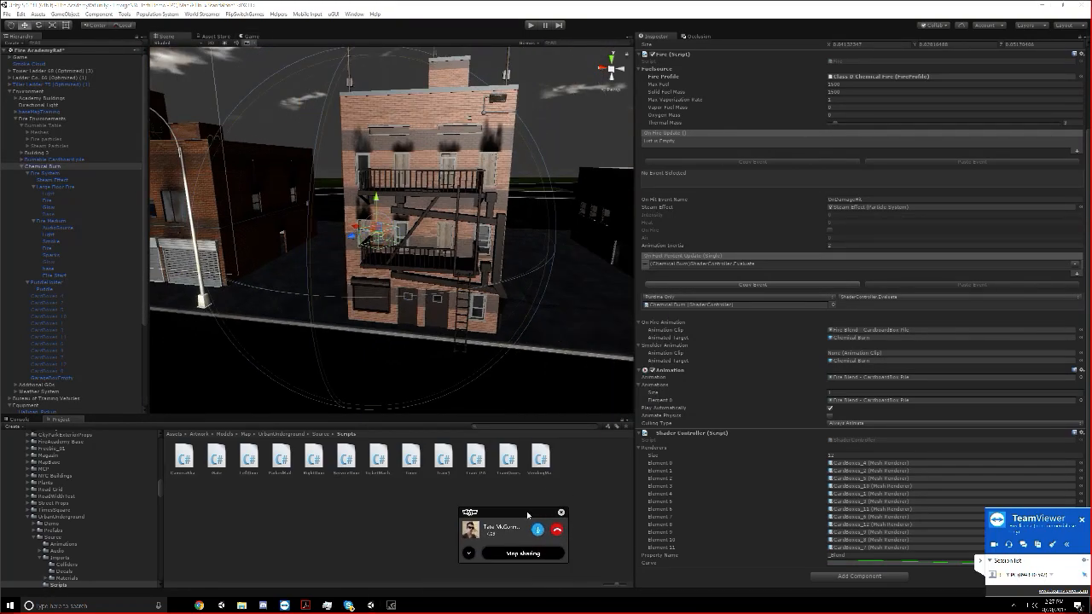
scroll(730, 212, "up", 3)
left_click_drag(460, 192, 376, 362, "alt")
scroll(480, 328, "down", 1)
scroll(380, 357, "down", 5)
middle_click_drag(380, 356, 338, 357)
scroll(339, 358, "down", 3)
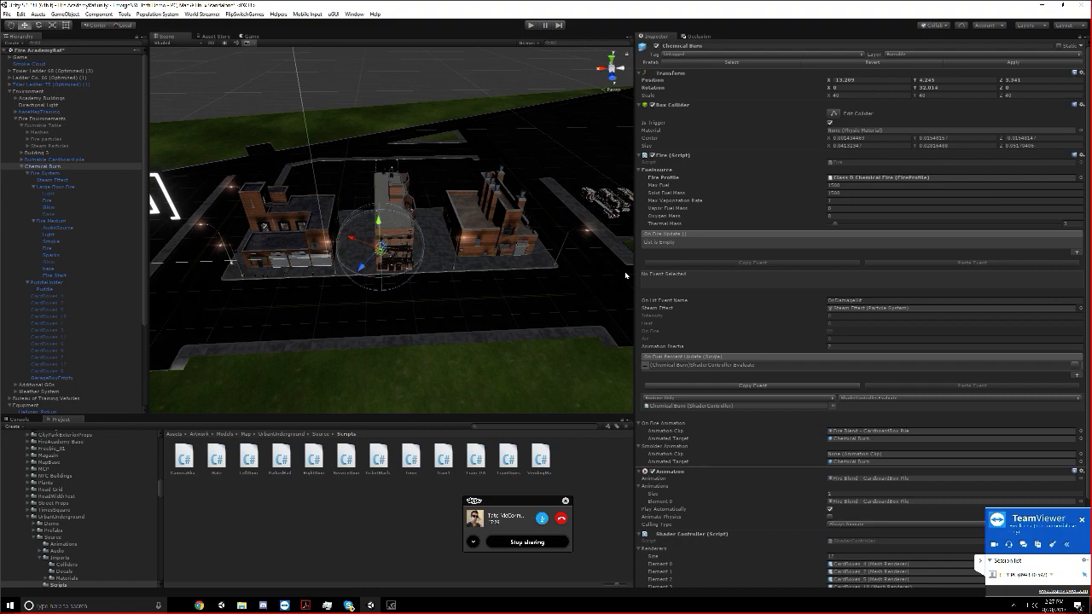
Locate the Chemical Burn's Fire script in the project files, select it, and open its parent WolfSpider Media folder
left_click(844, 162)
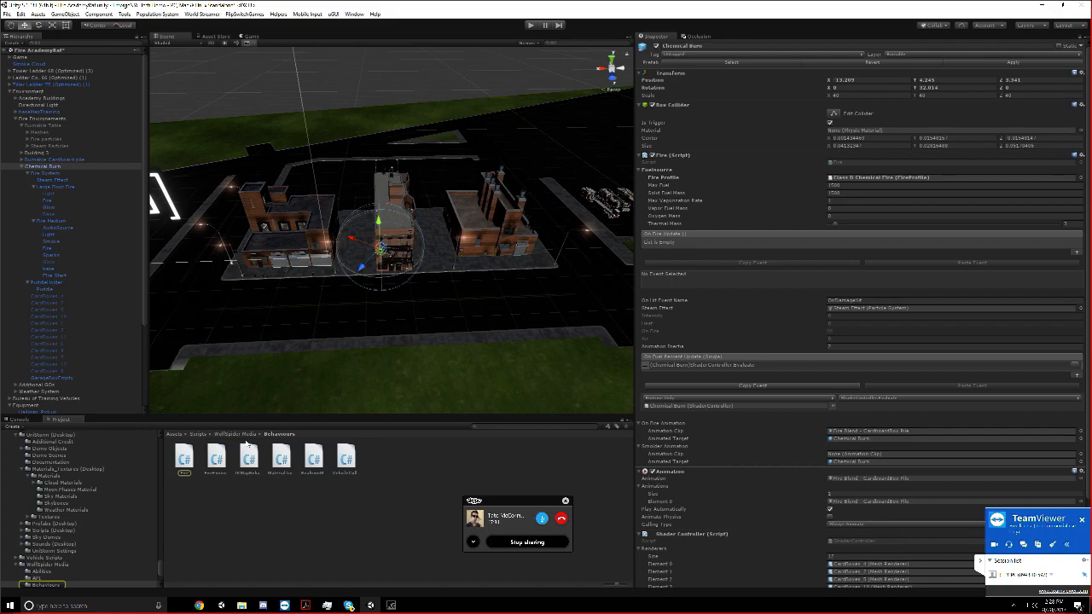
left_click(184, 458)
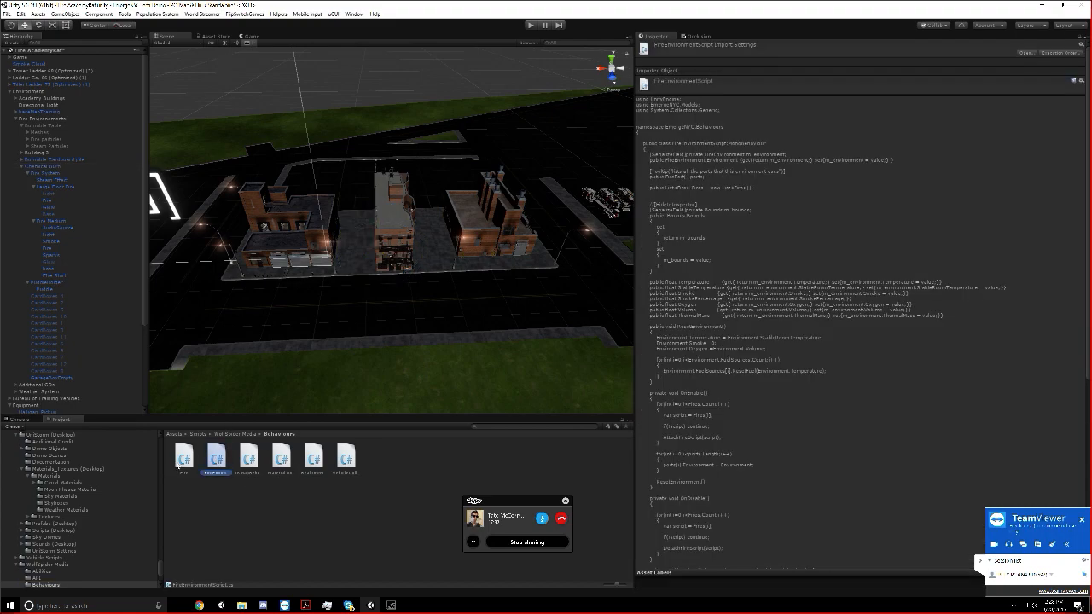
left_click(230, 434)
Move the call window aside, enlarge the project browser and increase its file icon size
left_click_drag(484, 504, 810, 486)
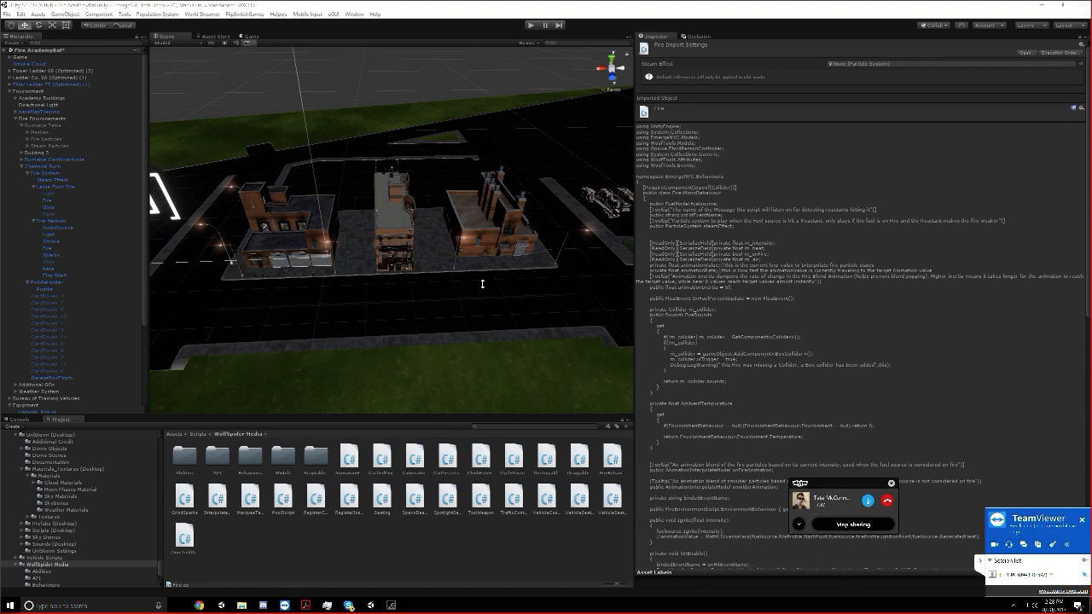
left_click(453, 386)
left_click(416, 412)
left_click_drag(416, 414, 440, 293)
left_click_drag(614, 585, 627, 581)
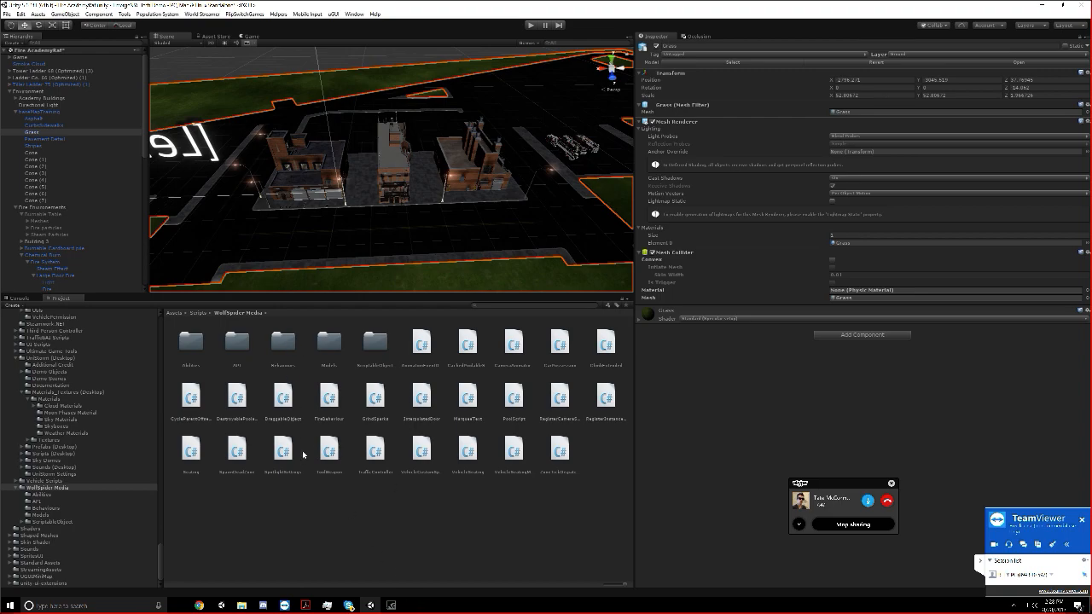
Preview the FireBehaviour and ToolWeapon scripts, and read through the ClimbExtended script's climbing states
left_click(329, 401)
left_click(330, 450)
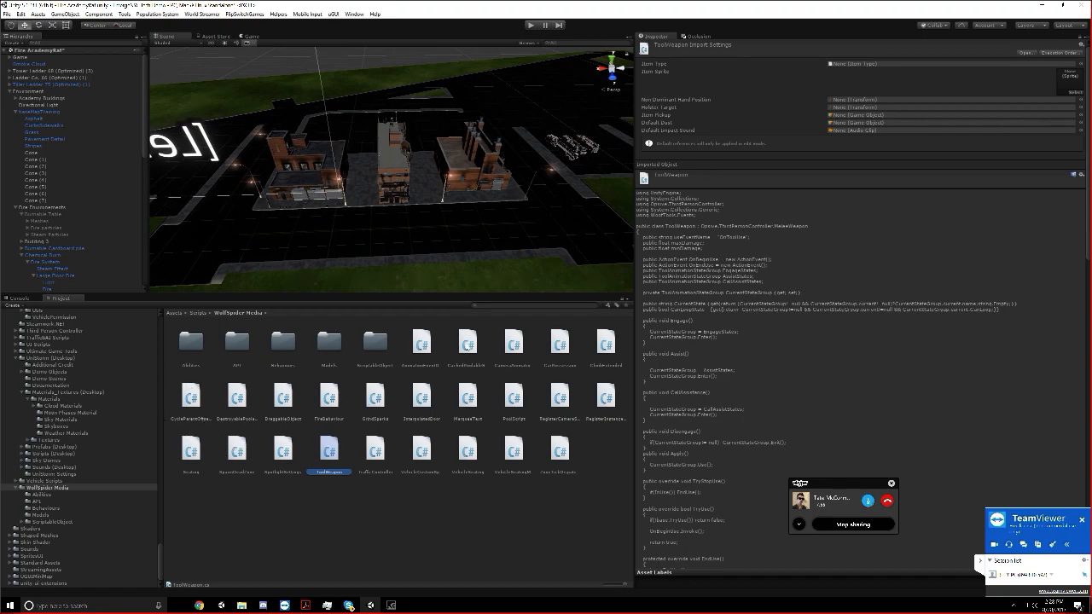
left_click(606, 343)
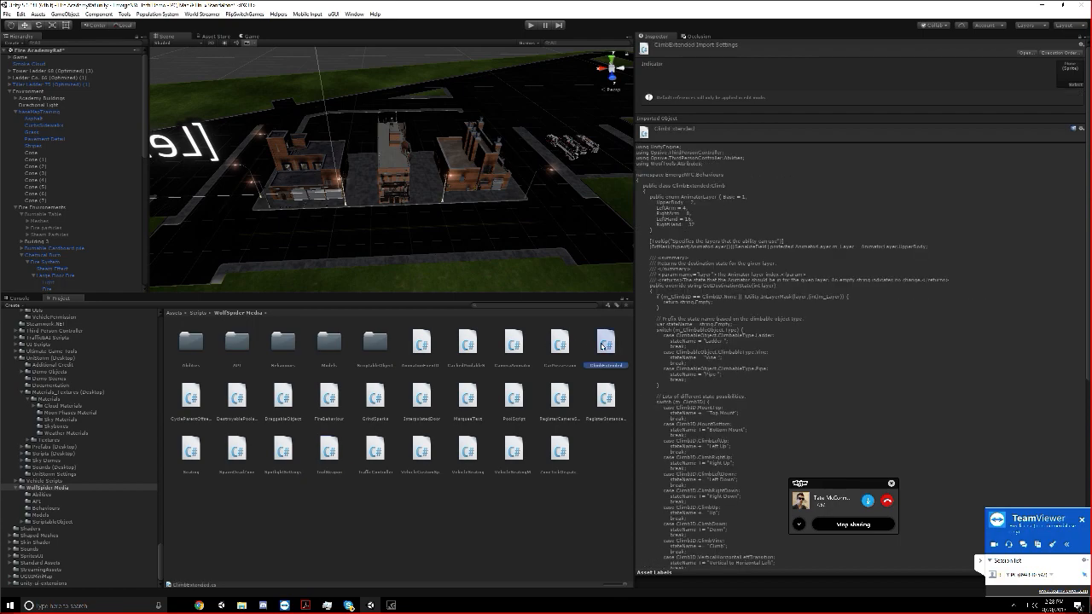
scroll(698, 376, "down", 10)
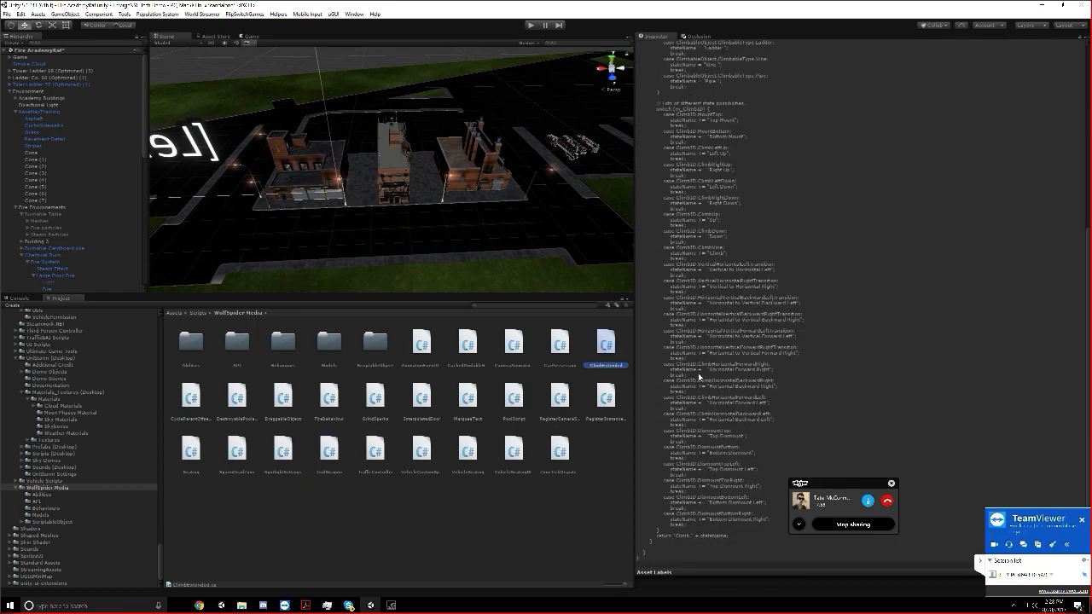
scroll(698, 375, "up", 12)
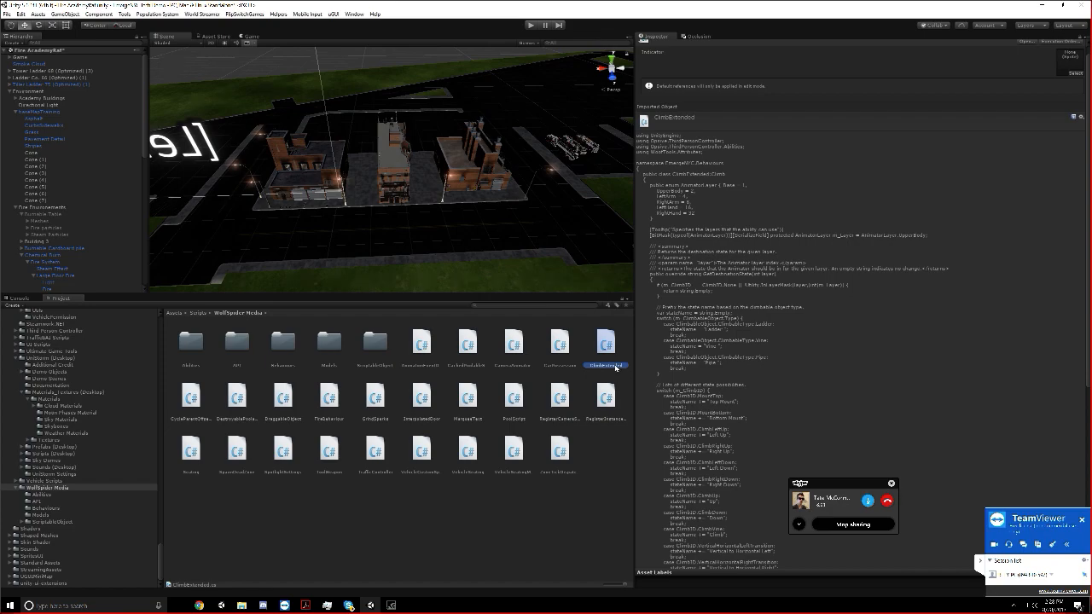
Open the Behaviours script folder and read through the Fire script's code
left_click(323, 344)
double_click(285, 342)
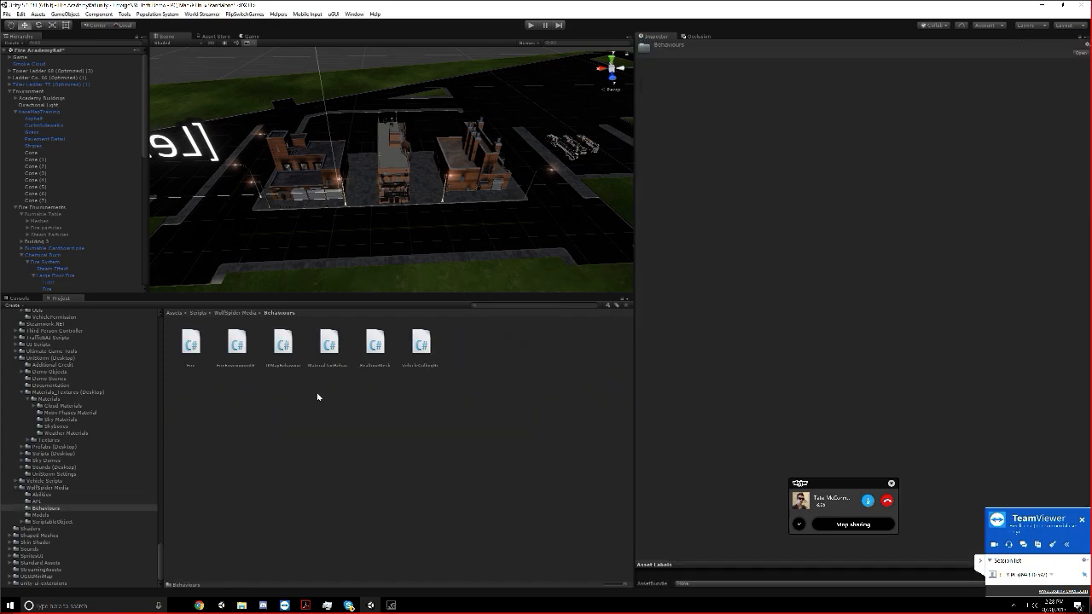
left_click(189, 345)
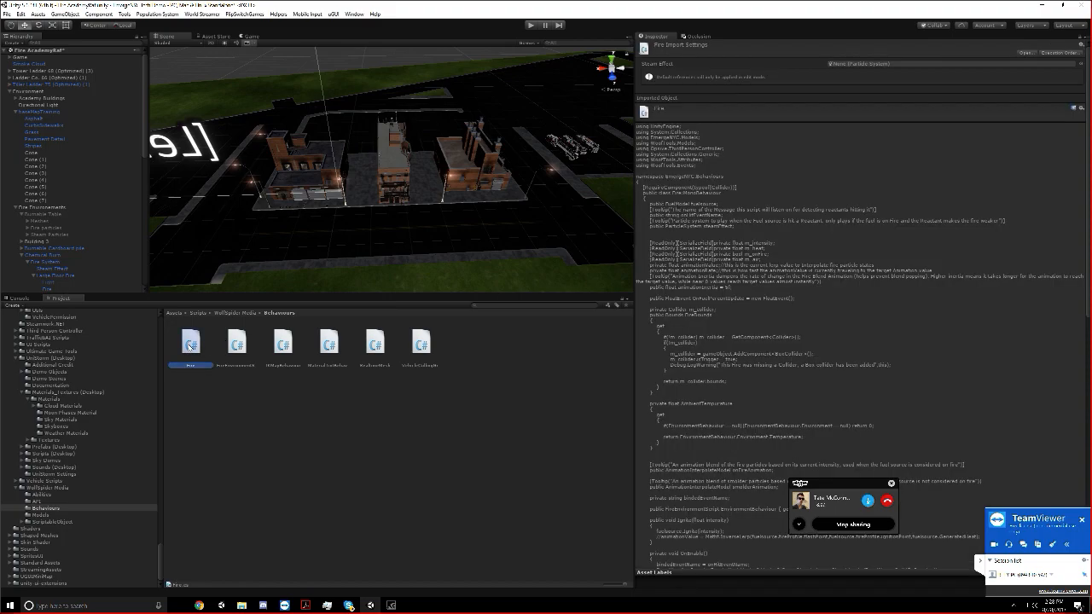
scroll(984, 386, "down", 10)
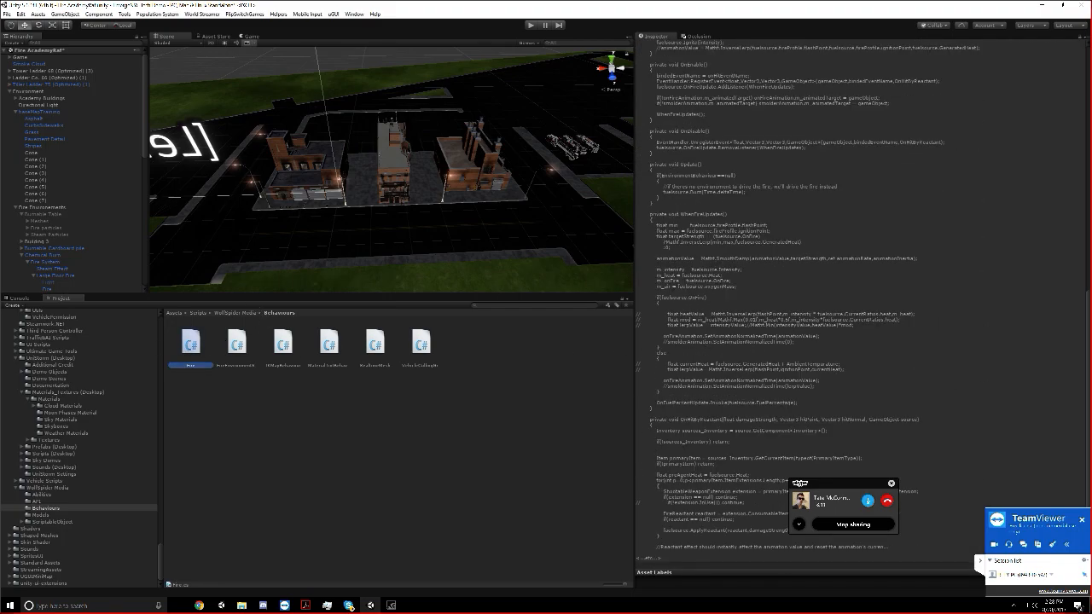
Read the FireEnvironmentScript code and view the fire-escape building and its neighbours more closely
left_click(251, 353)
scroll(283, 153, "up", 3)
middle_click_drag(277, 259, 346, 259)
scroll(346, 260, "up", 4)
scroll(351, 263, "down", 5)
scroll(390, 241, "up", 5)
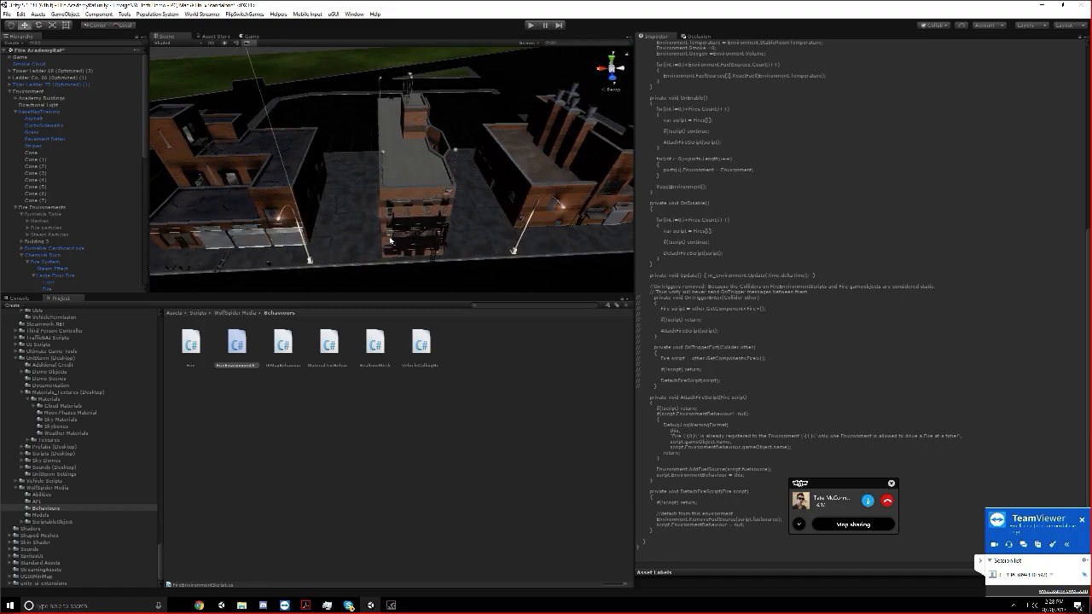
Examine the corner building's lower roof, upper windows and storefronts up close and from a distance
middle_click_drag(390, 239, 524, 226)
middle_click_drag(430, 238, 424, 151)
scroll(446, 261, "up", 5)
scroll(425, 196, "up", 3)
scroll(402, 227, "down", 10)
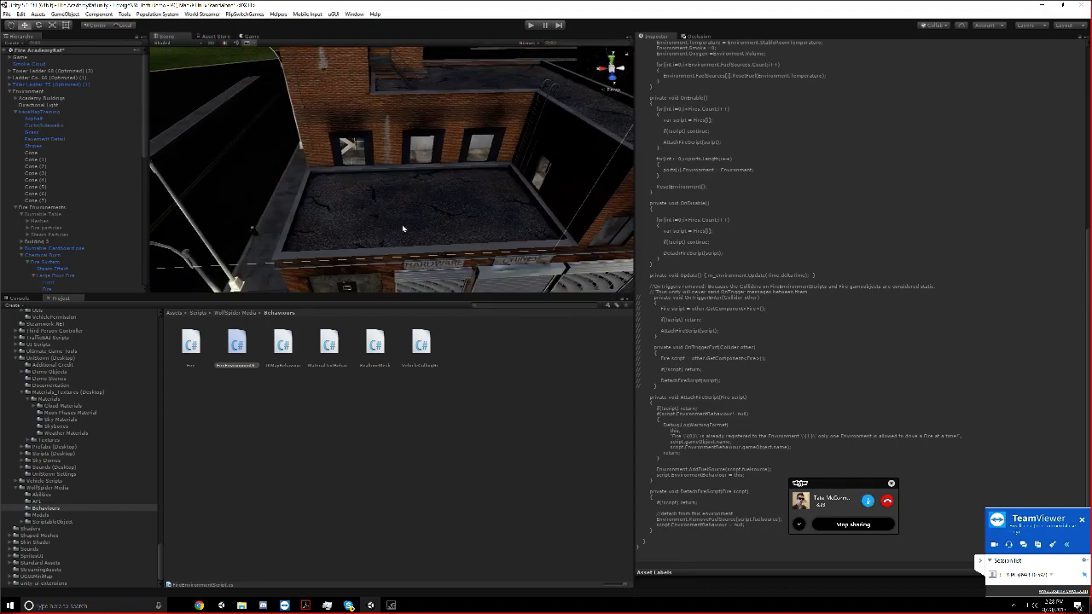
scroll(402, 228, "down", 3)
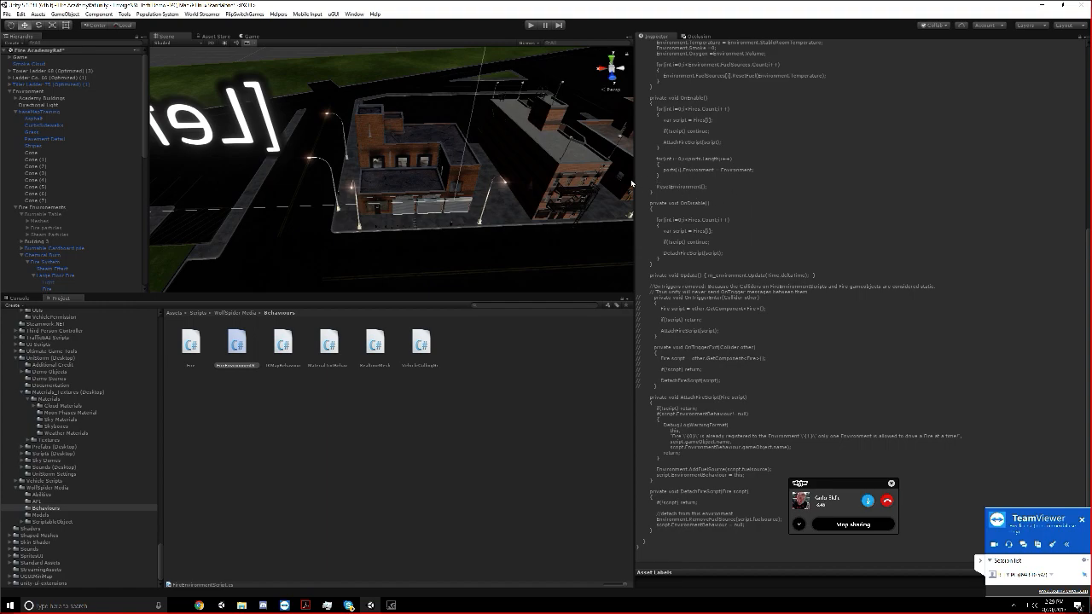
Enlarge the Scene view by narrowing the Inspector and shrinking the project browser
left_click_drag(639, 180, 861, 181)
left_click_drag(581, 292, 580, 424)
scroll(567, 265, "up", 3)
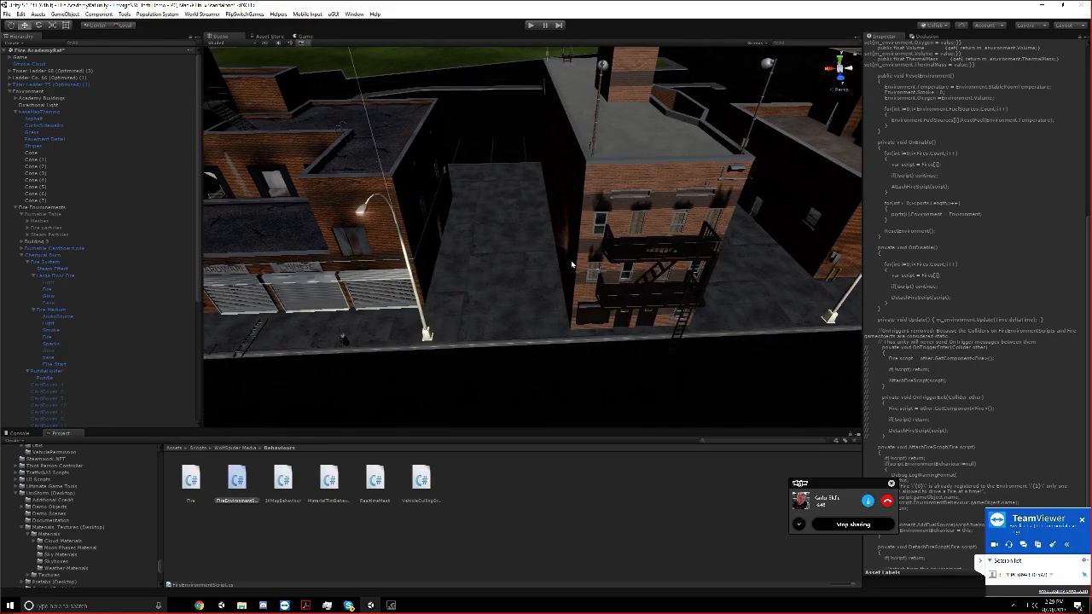
Examine the shuttered corner building and the fire-escape building from above and from street level
key("w")
right_click_drag(574, 265, 704, 176)
right_click_drag(626, 183, 635, 247)
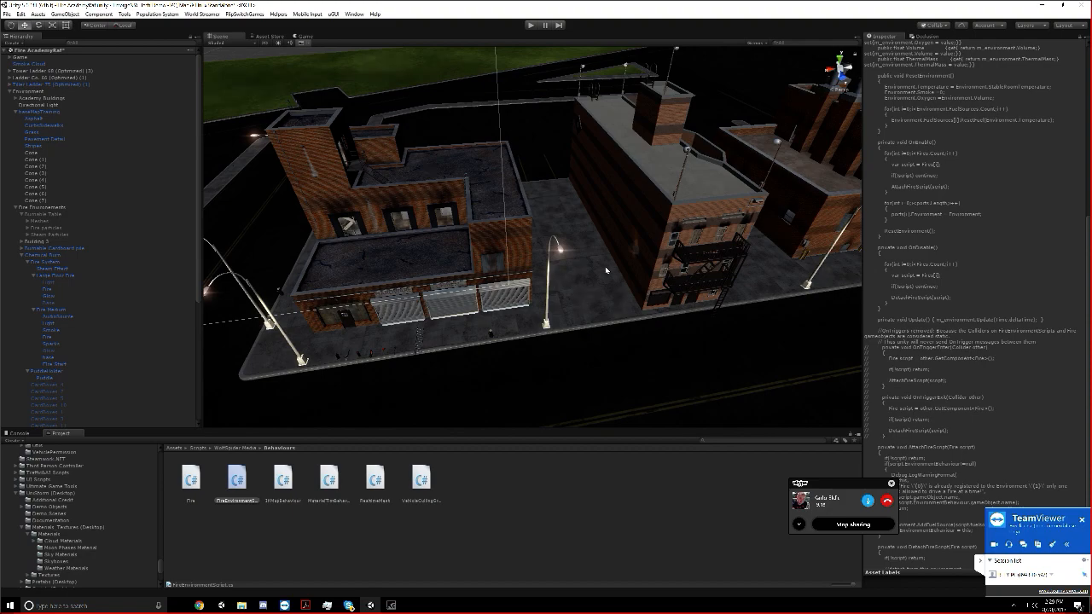
scroll(478, 131, "down", 8)
right_click_drag(478, 132, 666, 221)
key("a")
middle_click_drag(665, 221, 446, 351)
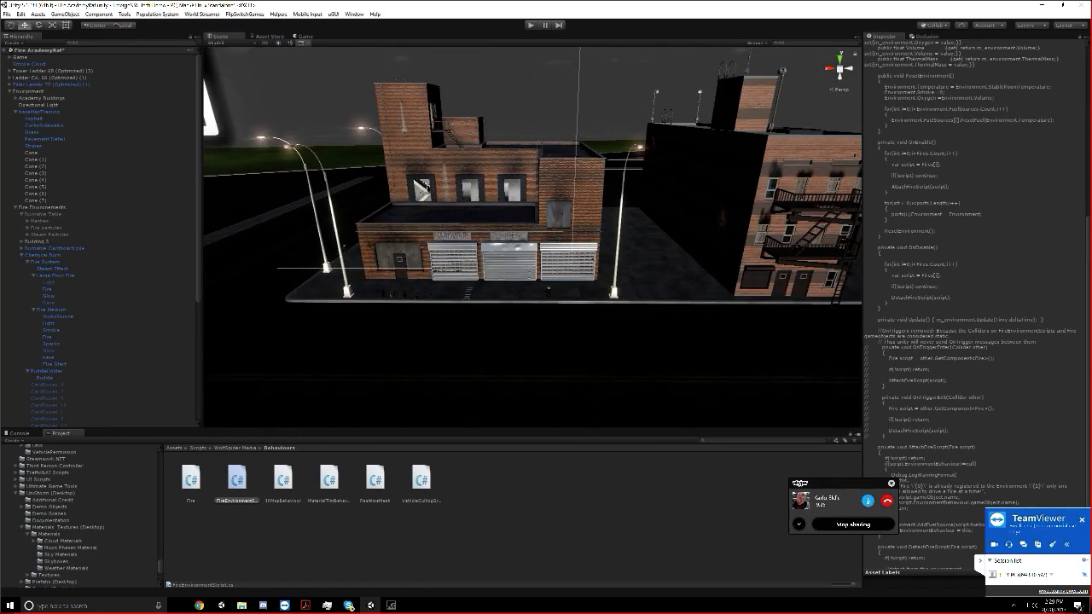
Widen the Inspector and read the FireEnvironmentScript code from its class declaration through the enable and disable methods
scroll(501, 259, "up", 2)
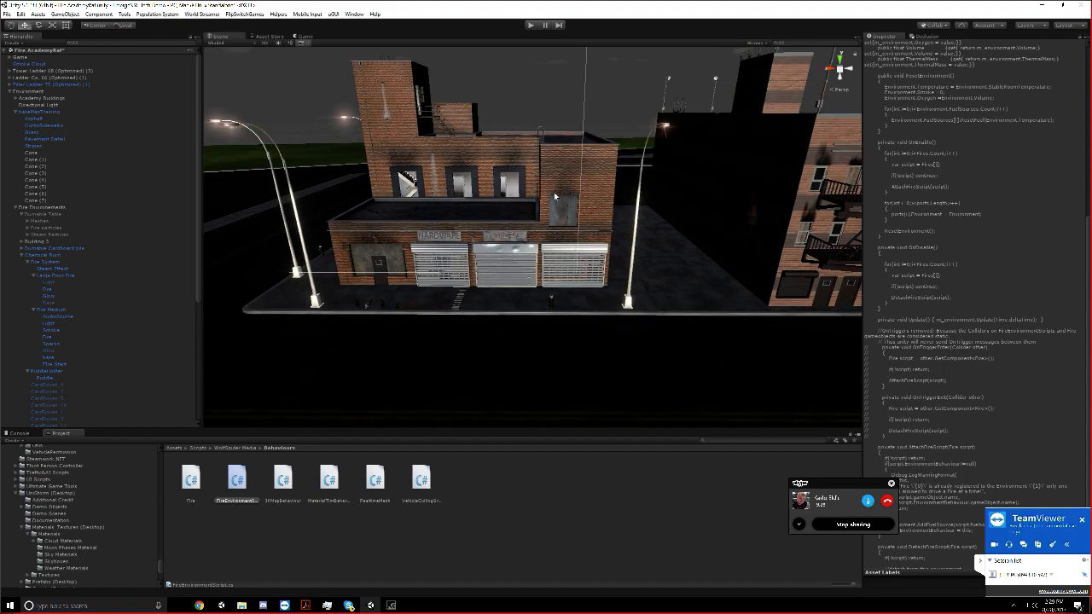
middle_click_drag(554, 196, 418, 194)
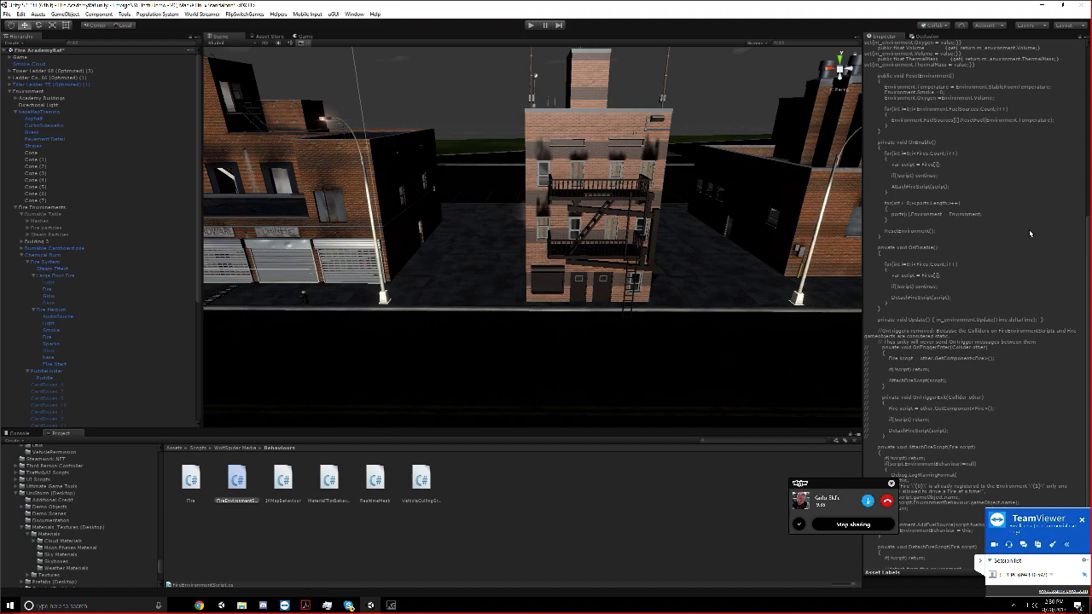
scroll(1032, 232, "down", 3)
left_click_drag(860, 270, 719, 271)
scroll(768, 271, "up", 15)
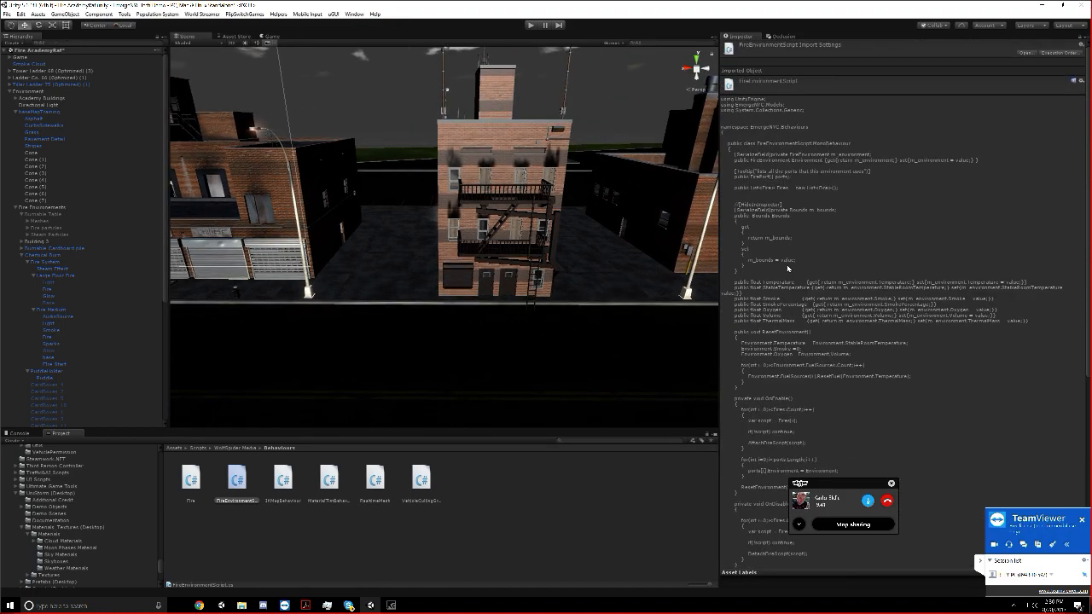
scroll(789, 269, "down", 2)
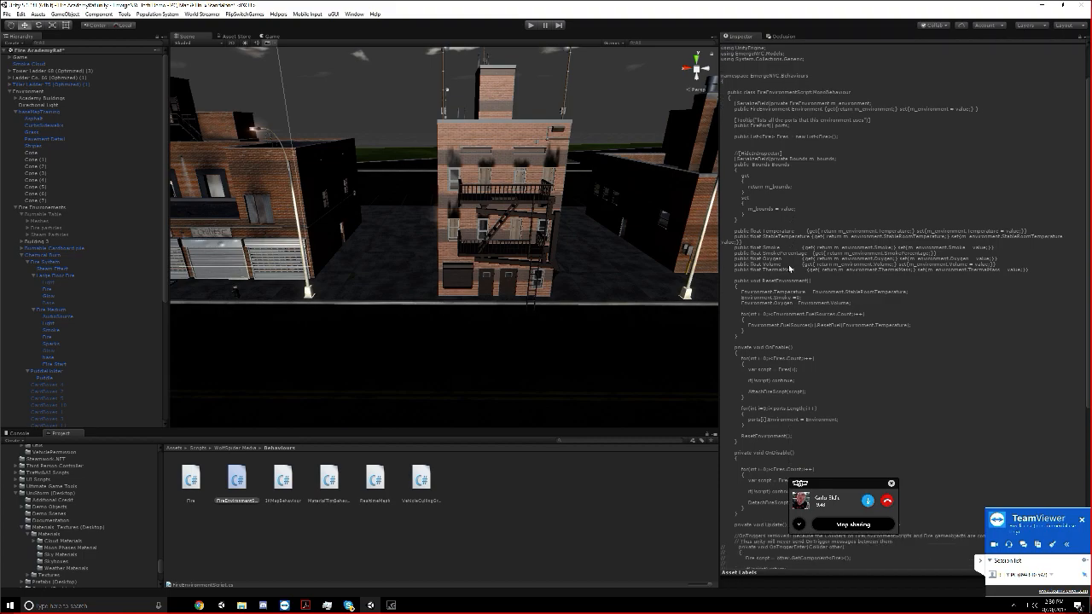
scroll(790, 268, "down", 6)
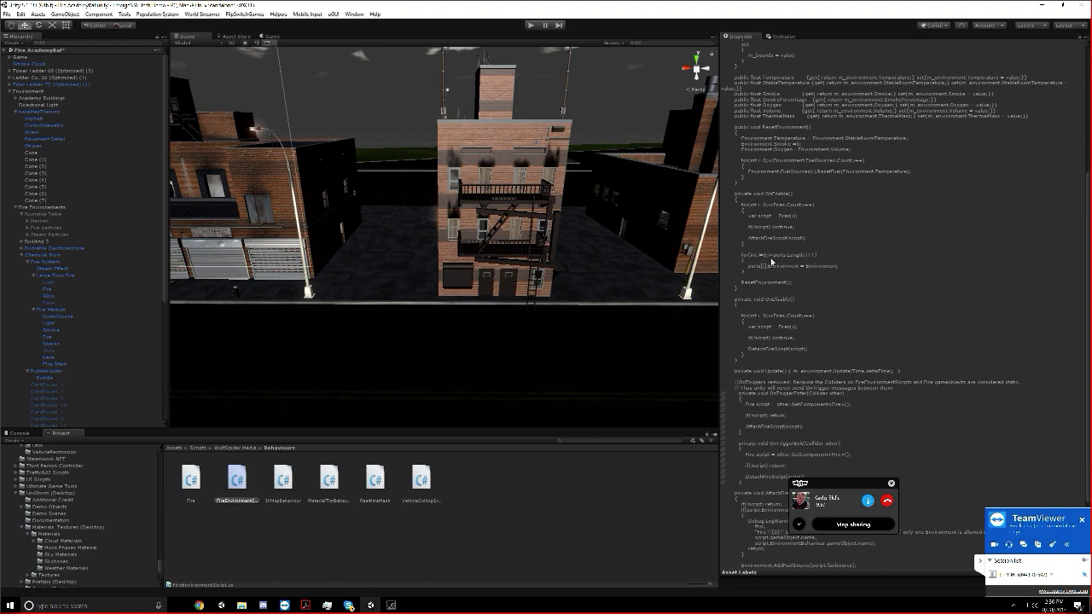
View the row of three brick buildings from farther away and slightly above
scroll(548, 224, "down", 3)
middle_click_drag(548, 224, 587, 248)
scroll(587, 249, "down", 3)
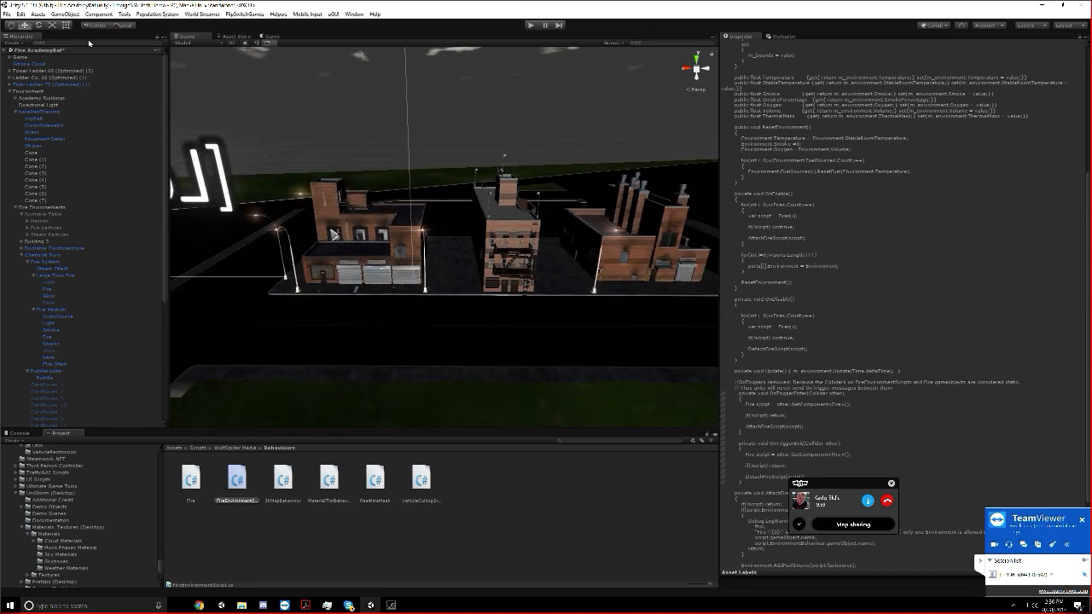
Switch to Chrome, search YouTube for "fire academy emergenyc", open the Fire Extinguishers & Fire Behavior video and pause it
left_click(193, 608)
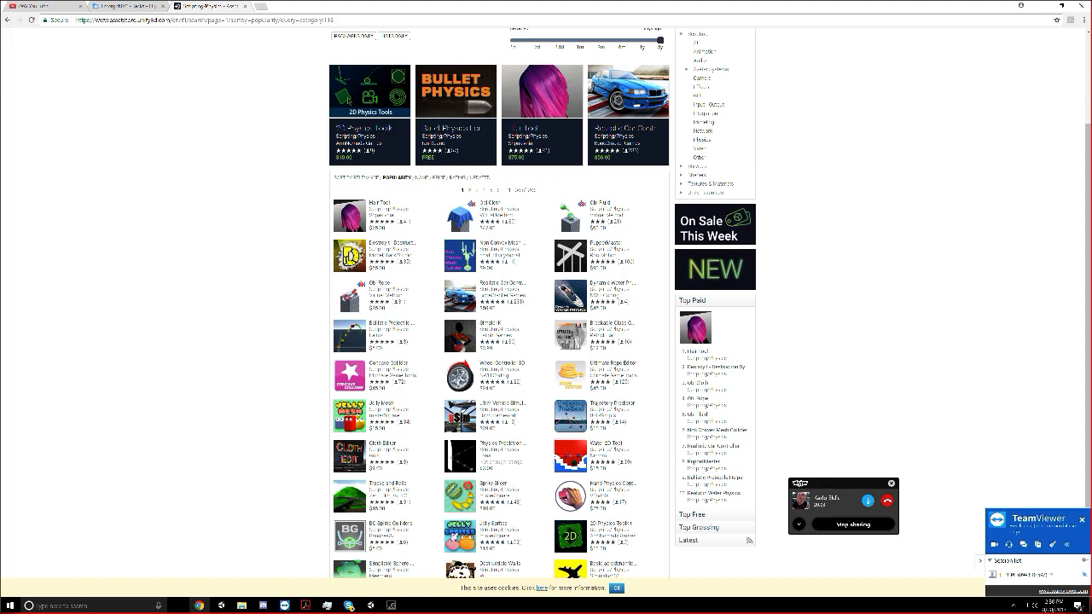
left_click(68, 6)
type("fire ac")
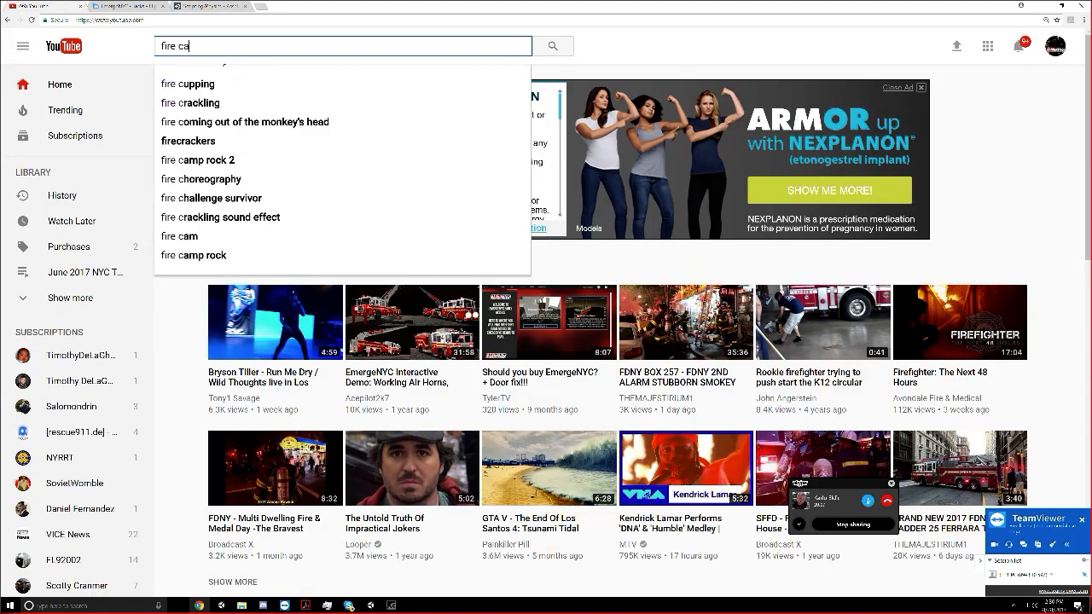
key("Down")
key("Return")
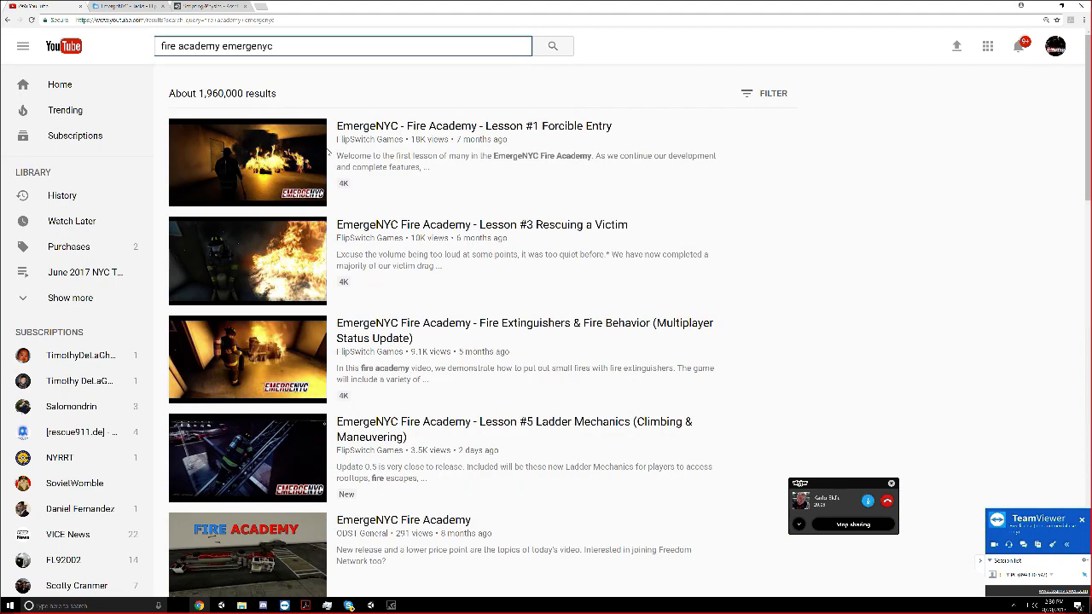
left_click(411, 335)
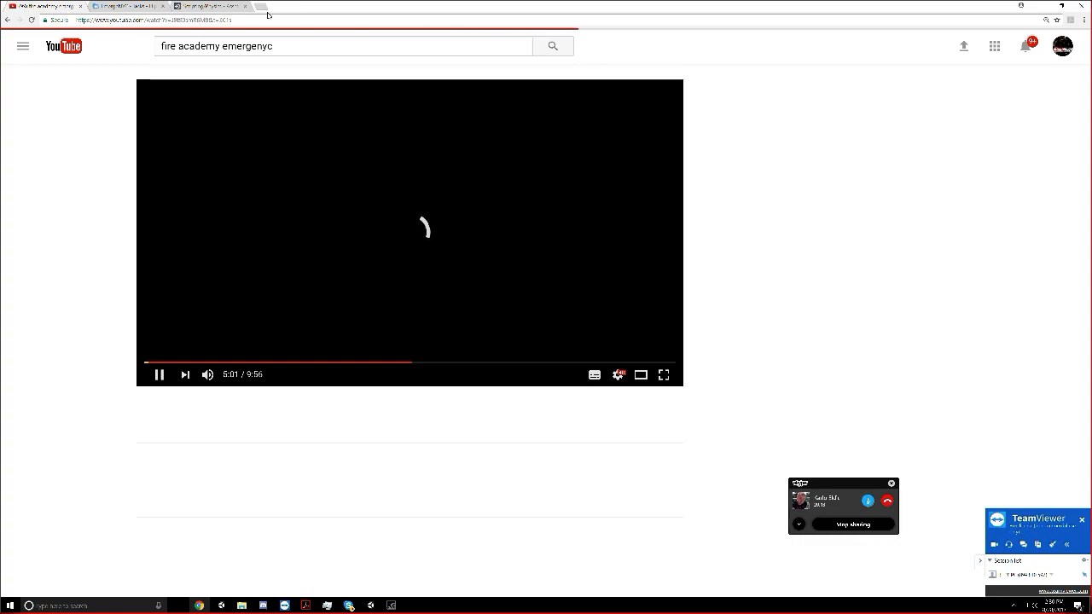
left_click(400, 220)
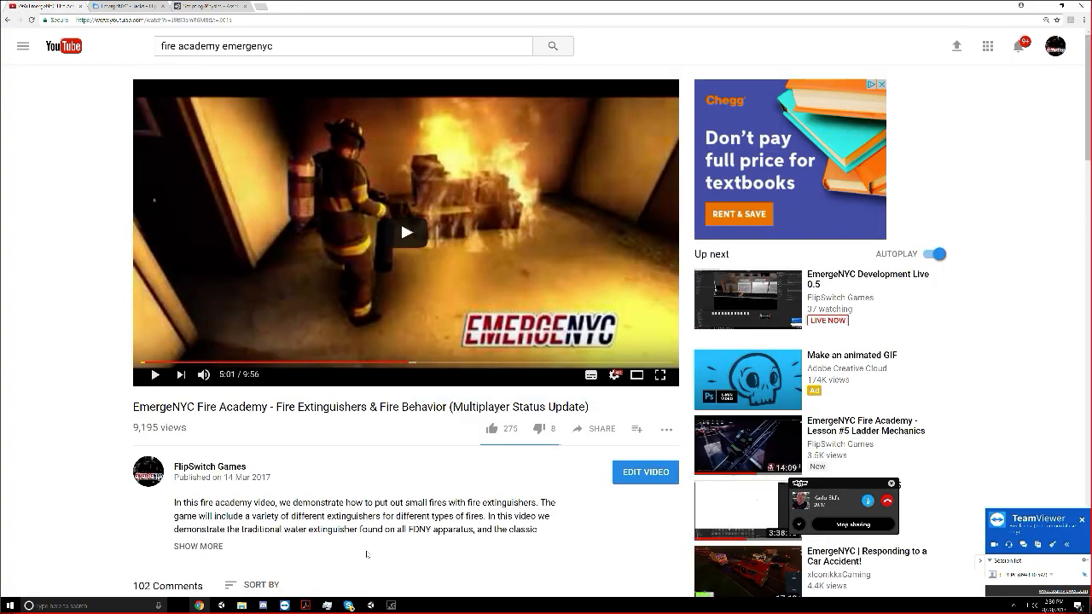
Switch to Skype and send the YouTube video's link in the EmergeNYC Dev group chat
mouse_move(348, 605)
left_click(317, 559)
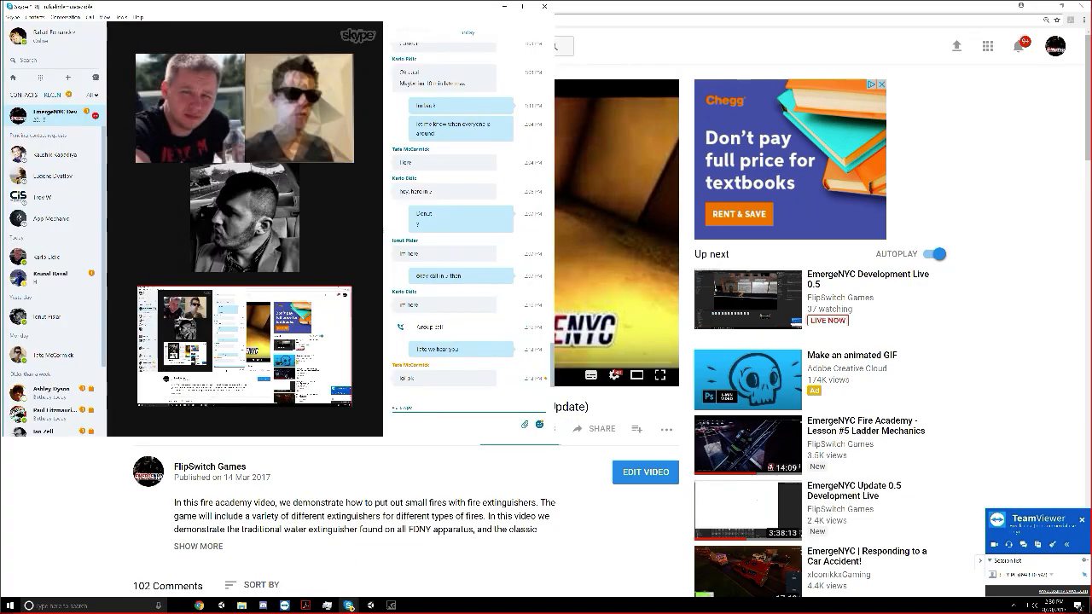
type("https://www.youtube.com/watch?v=J9t90amRuM8&t=301s")
key("Return")
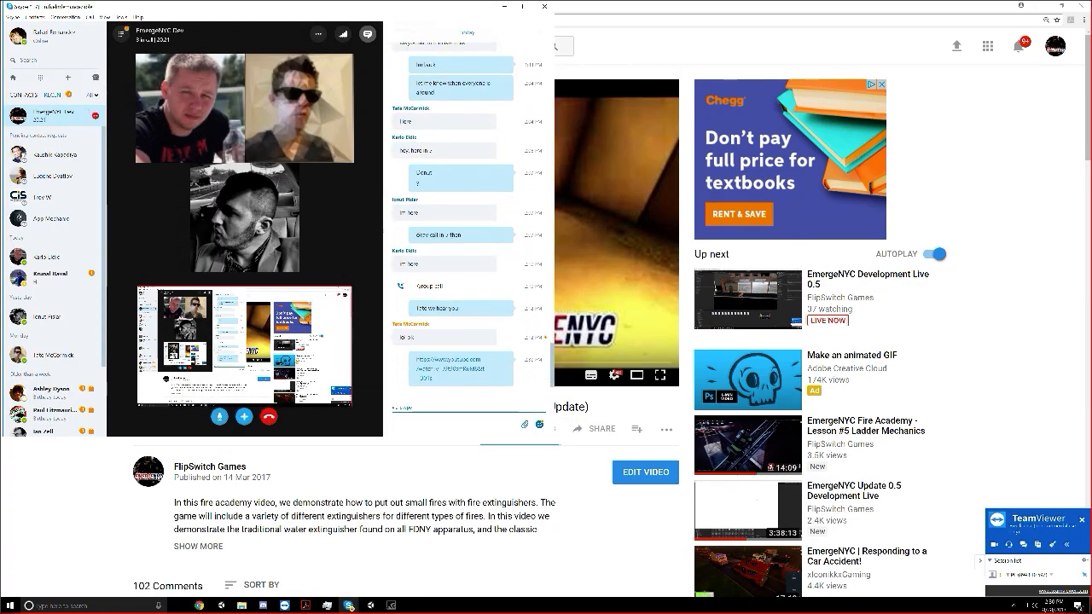
Return to Chrome and play the fire extinguisher video from 1:28, skipping ahead to the burning room scene
key("alt+Tab")
left_click(218, 363)
left_click(156, 374)
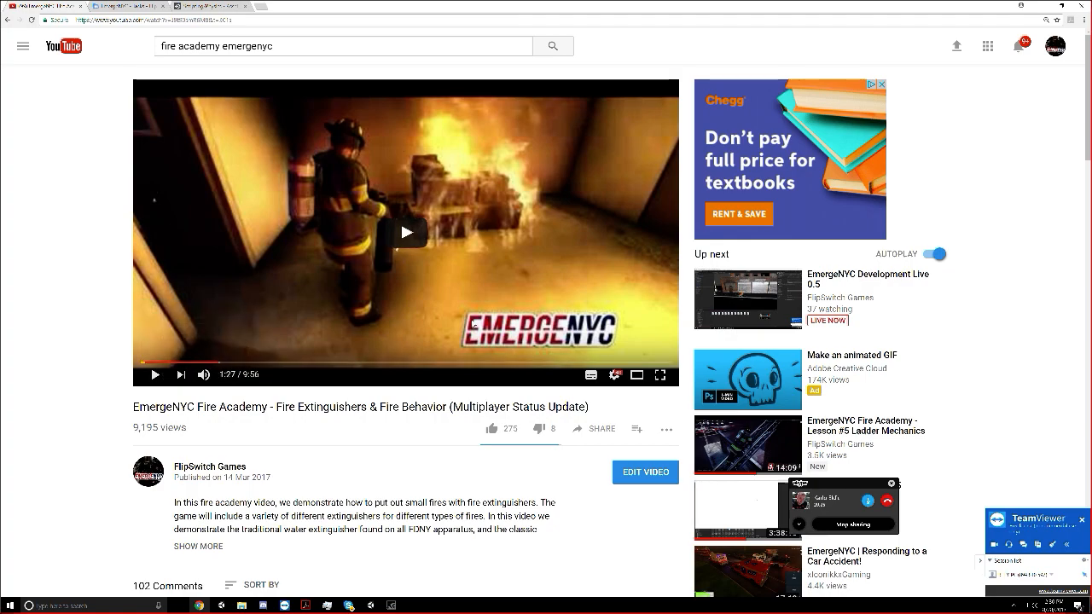
left_click(243, 363)
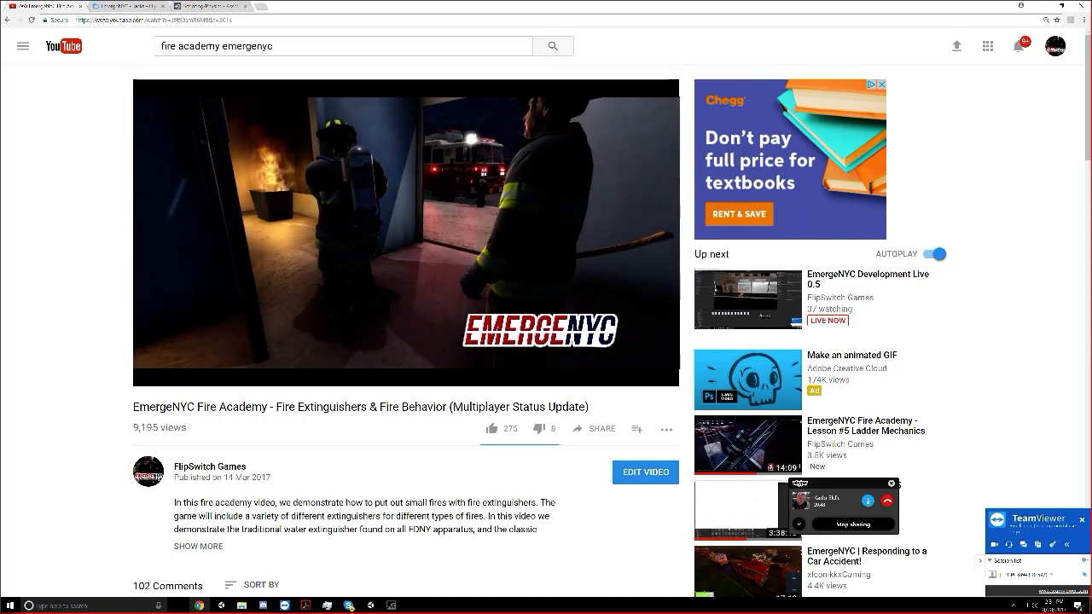
Switch to Unity, read the Fire behaviour script's code and move the floating call window off it
left_click(391, 605)
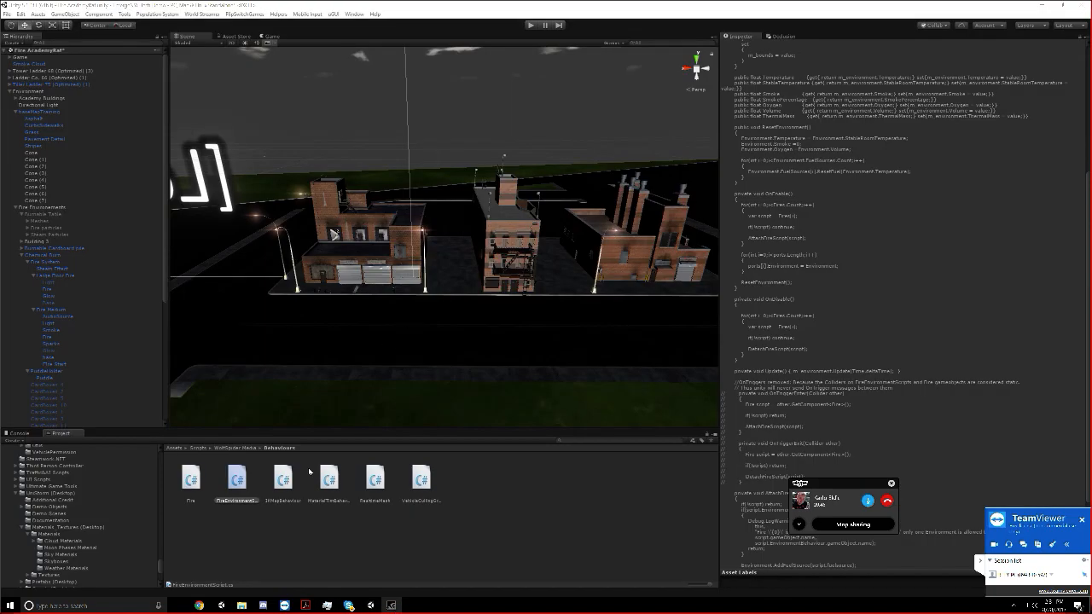
left_click(203, 496)
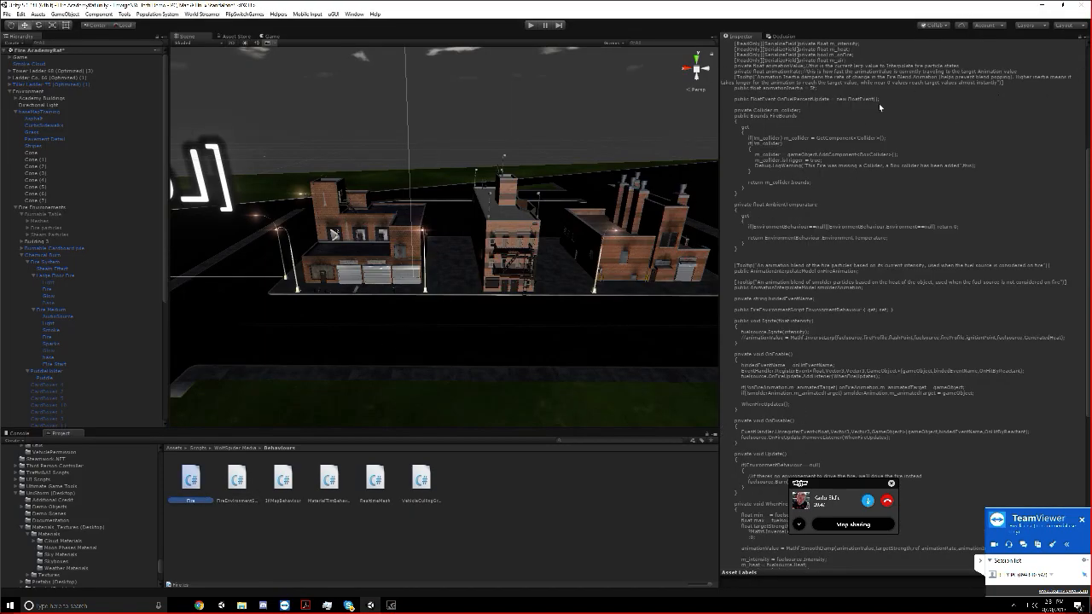
scroll(861, 120, "up", 5)
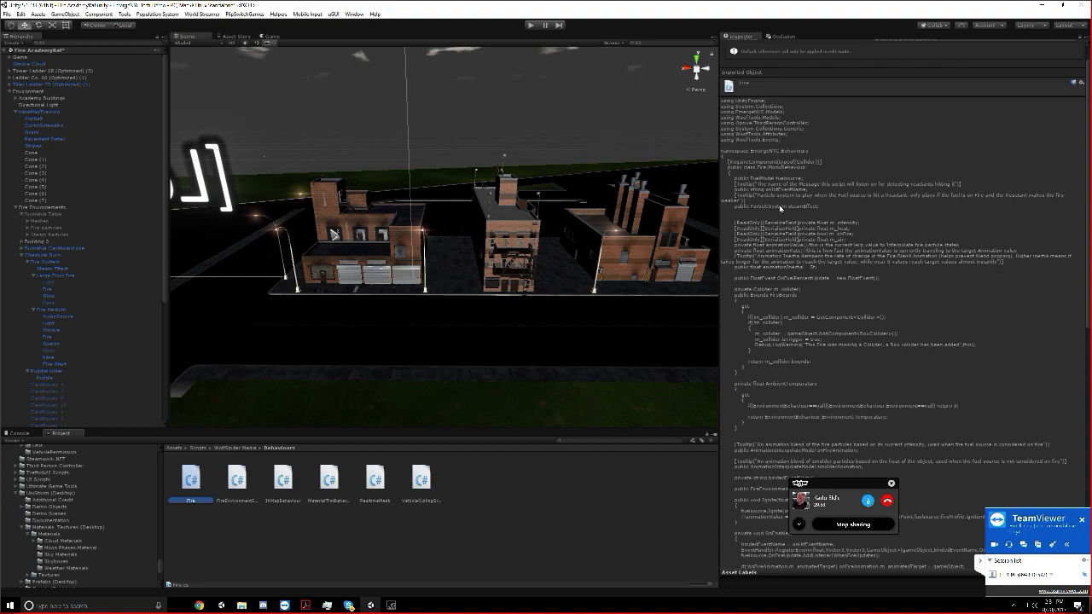
scroll(779, 207, "down", 10)
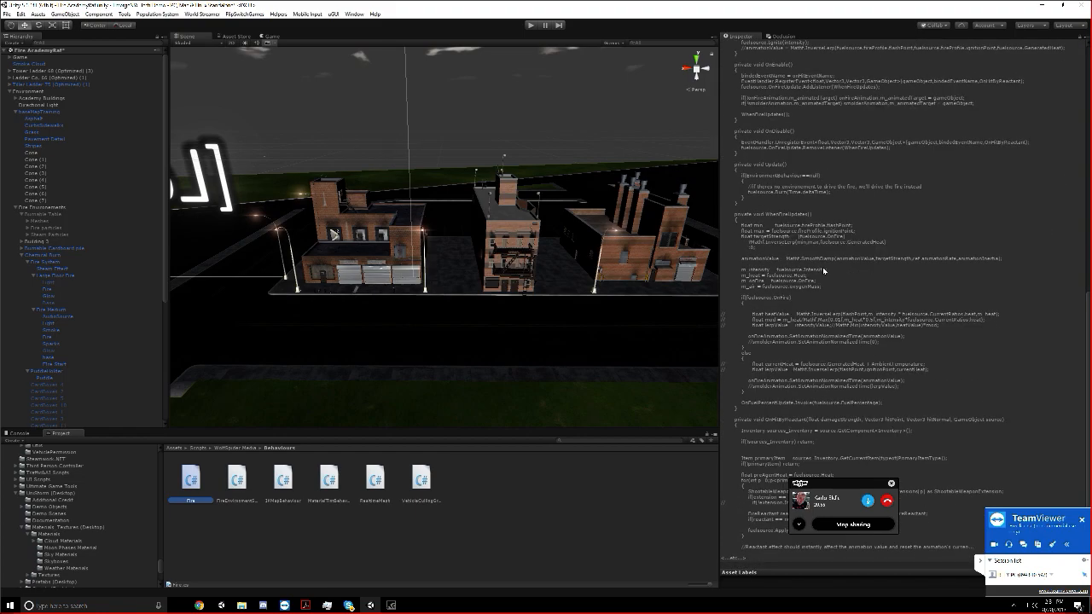
left_click_drag(834, 501, 652, 388)
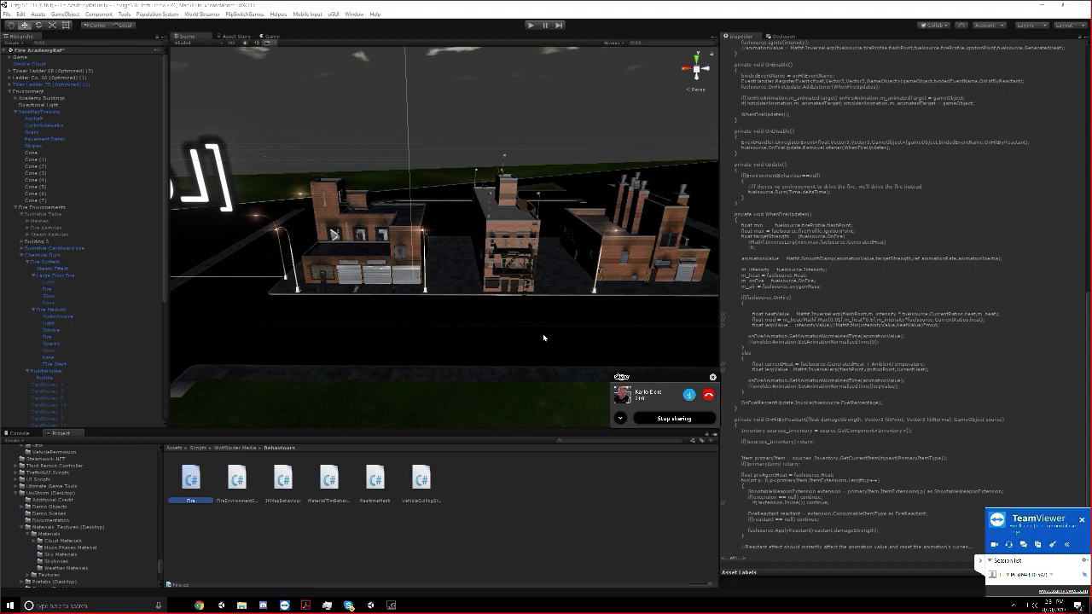
Survey the three-building block, the separate fenced building and the surrounding roads of the academy grounds
scroll(501, 310, "down", 3)
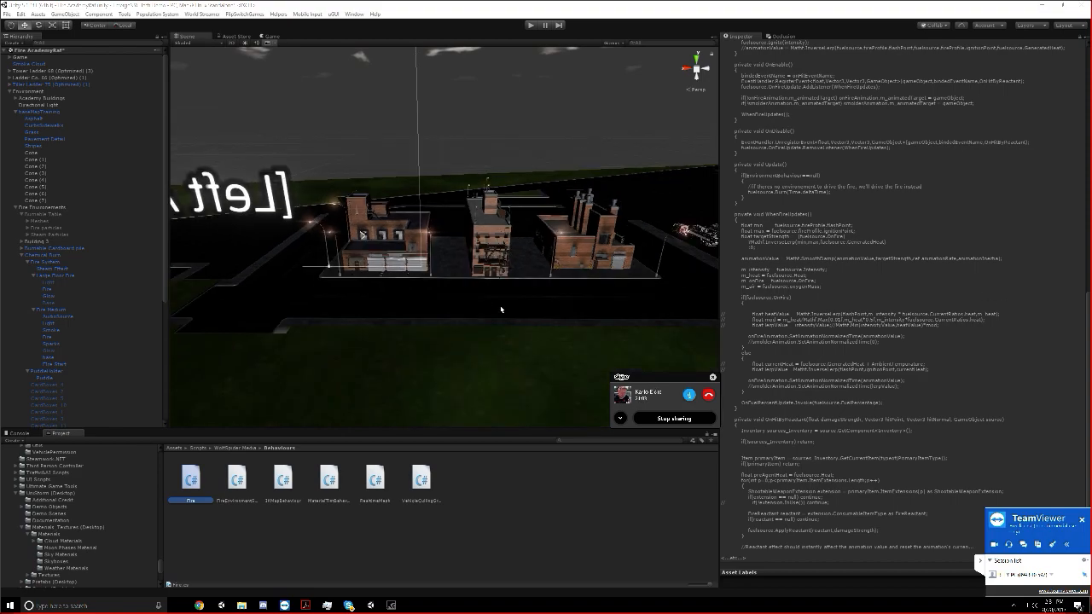
scroll(415, 296, "up", 5)
scroll(396, 301, "down", 2)
middle_click_drag(396, 301, 550, 298)
middle_click_drag(443, 309, 526, 318)
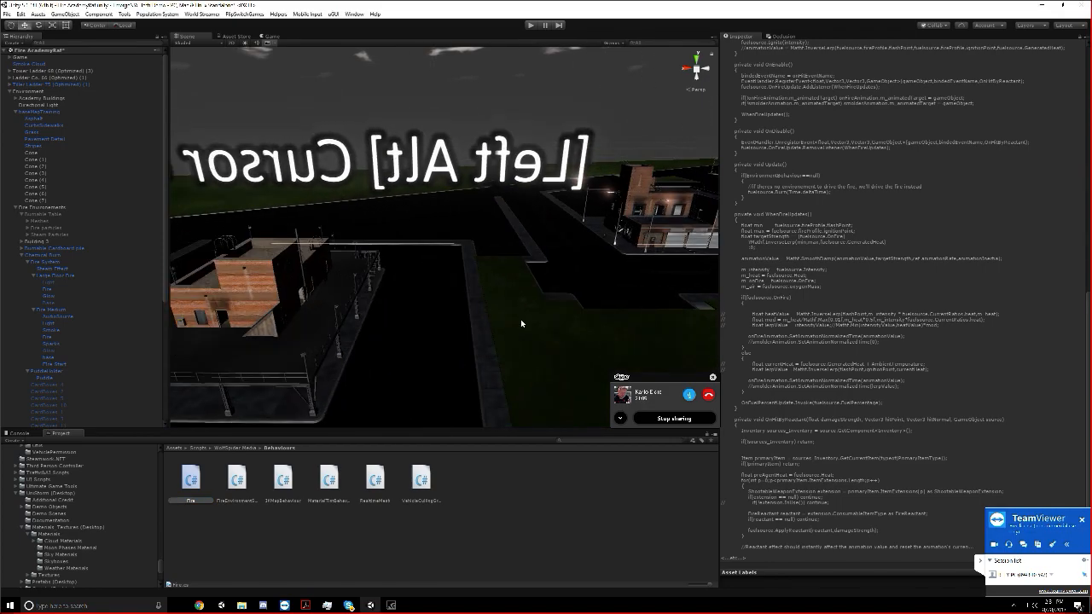
scroll(433, 316, "down", 2)
middle_click_drag(433, 317, 571, 310)
left_click_drag(570, 311, 674, 309, "alt")
left_click_drag(415, 298, 583, 291, "alt")
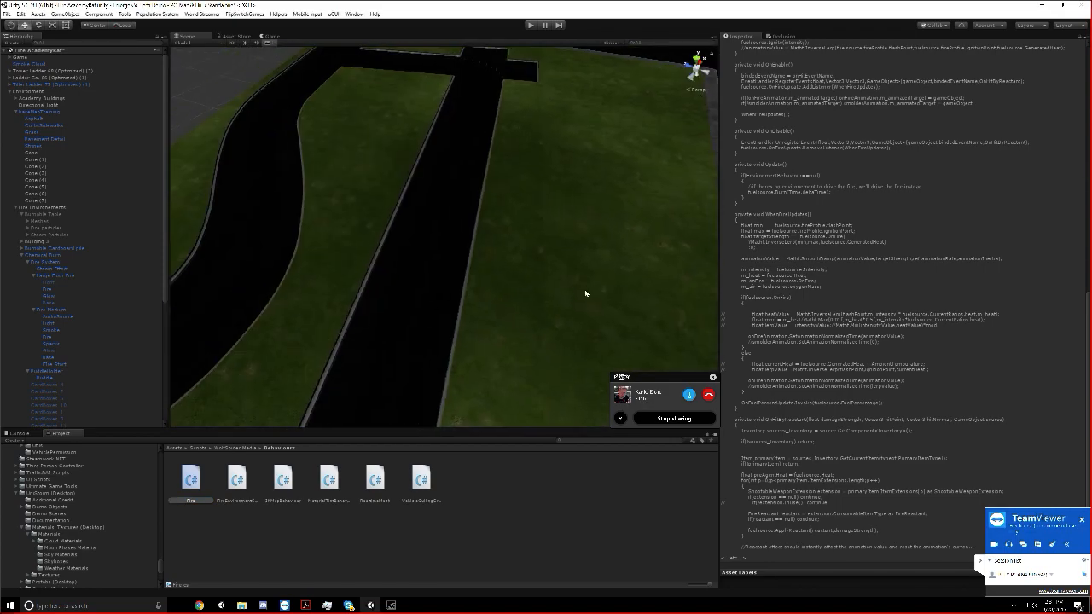
Examine the building block with the number 4 tower end-on and from high above the grounds
scroll(586, 293, "down", 4)
middle_click_drag(586, 293, 489, 244)
left_click_drag(489, 244, 573, 211, "alt")
middle_click_drag(622, 341, 571, 212)
left_click_drag(571, 212, 592, 205, "alt")
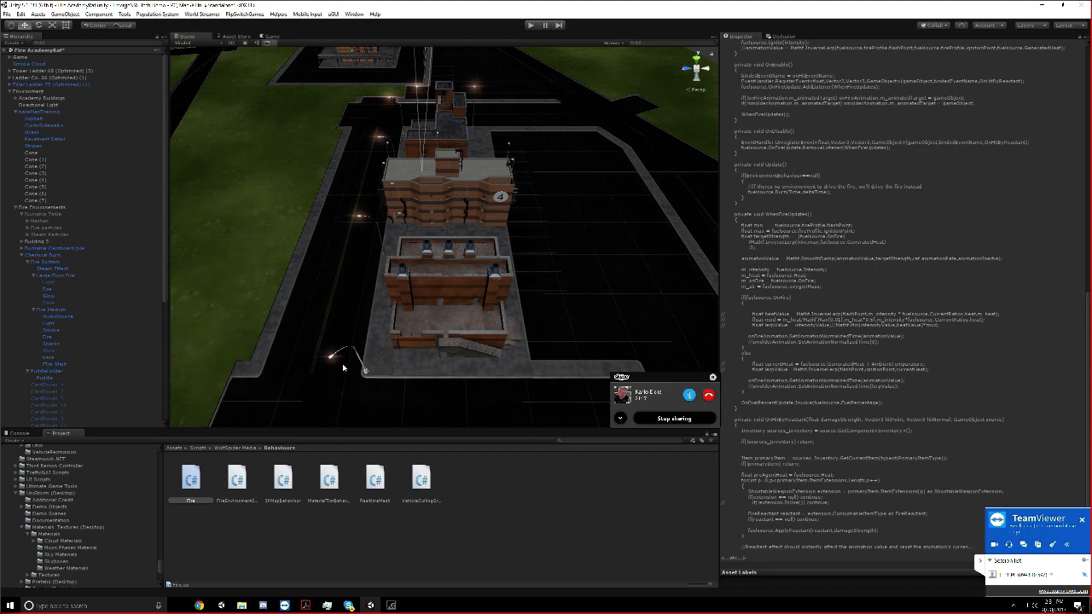
left_click_drag(343, 367, 345, 365, "alt")
left_click_drag(352, 332, 330, 332, "alt")
scroll(330, 331, "down", 14)
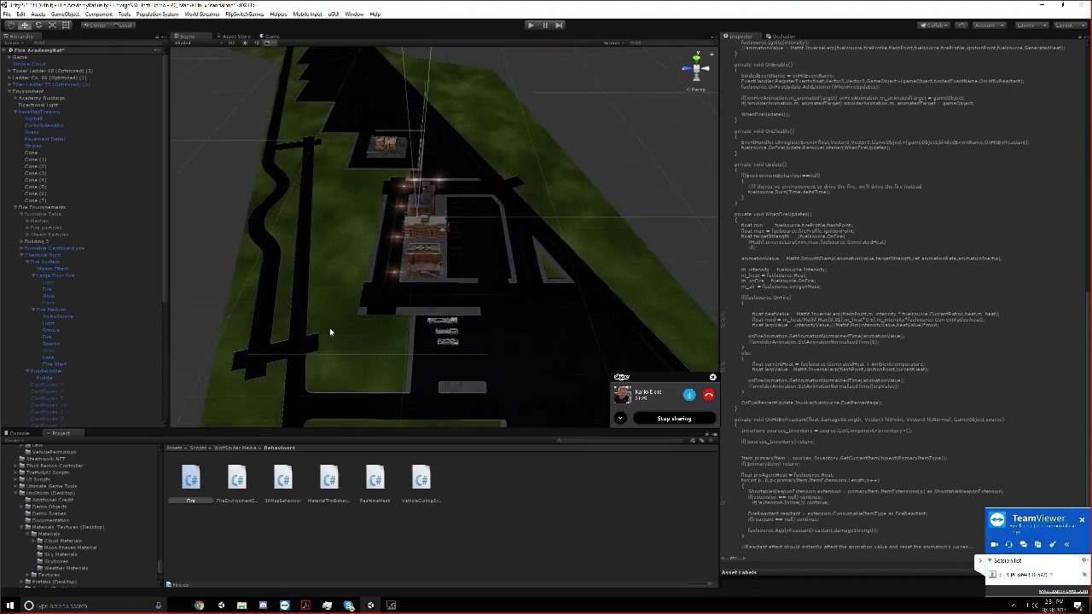
middle_click_drag(330, 332, 337, 356)
scroll(329, 328, "up", 15)
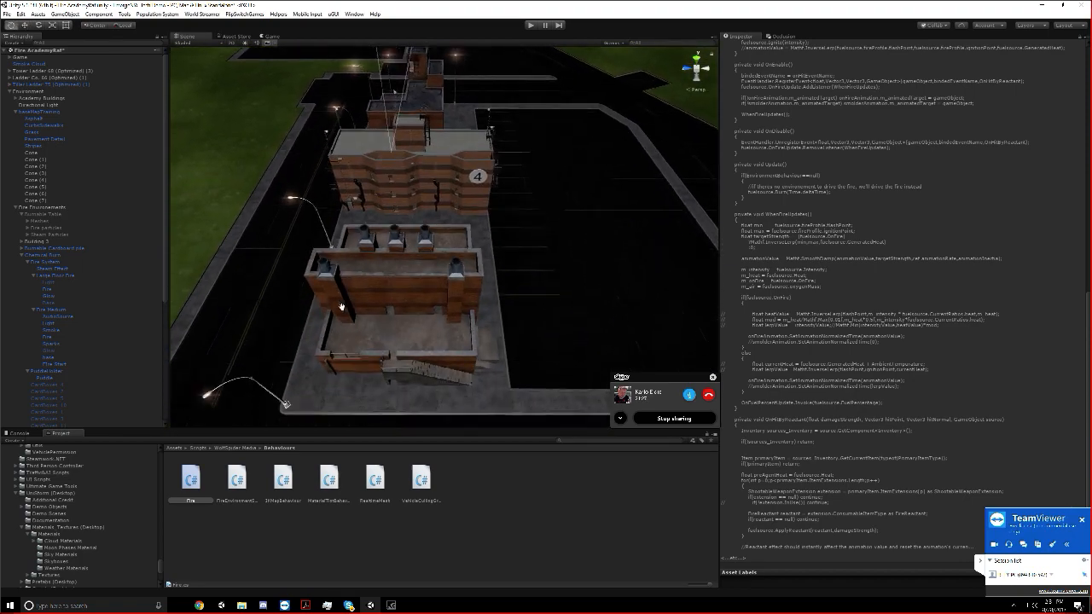
Examine the building block's street front and the parked ladder trucks beyond it from above
key("a")
right_click_drag(339, 293, 507, 351)
key("s")
key("w")
scroll(494, 343, "down", 5)
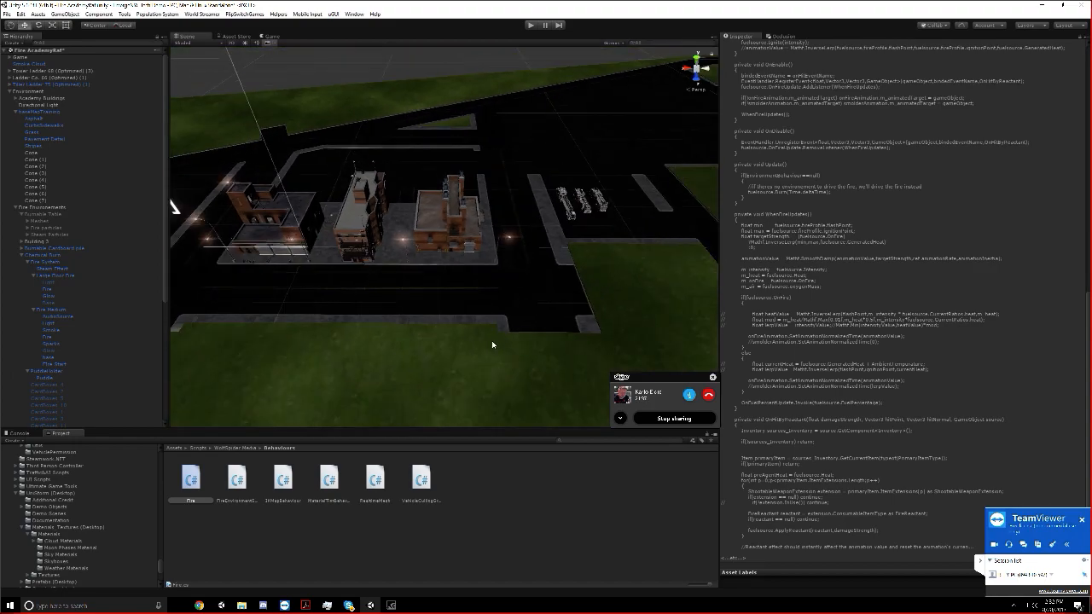
middle_click_drag(495, 343, 534, 333)
scroll(522, 341, "down", 2)
middle_click_drag(405, 354, 435, 302)
scroll(443, 371, "down", 7)
Clear the Fire script selection and inspect the whole academy map, down to the street between the deli and the trucks
left_click(521, 529)
scroll(472, 353, "down", 2)
scroll(388, 374, "up", 2)
scroll(388, 373, "up", 3)
scroll(388, 373, "down", 2)
scroll(383, 350, "down", 2)
scroll(460, 323, "down", 3)
scroll(322, 380, "up", 2)
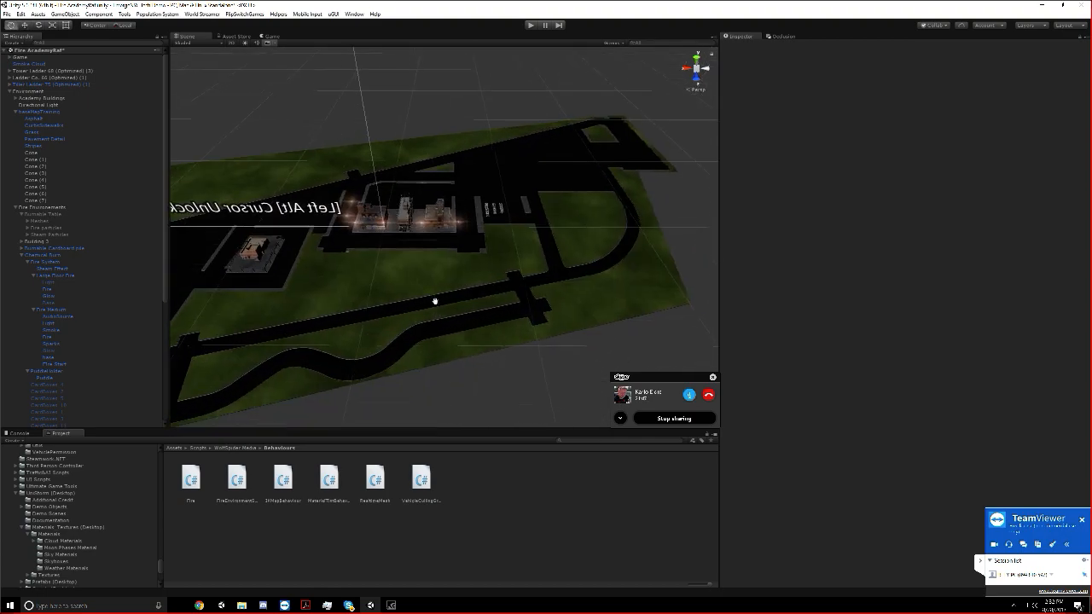
scroll(439, 303, "up", 6)
scroll(433, 317, "up", 8)
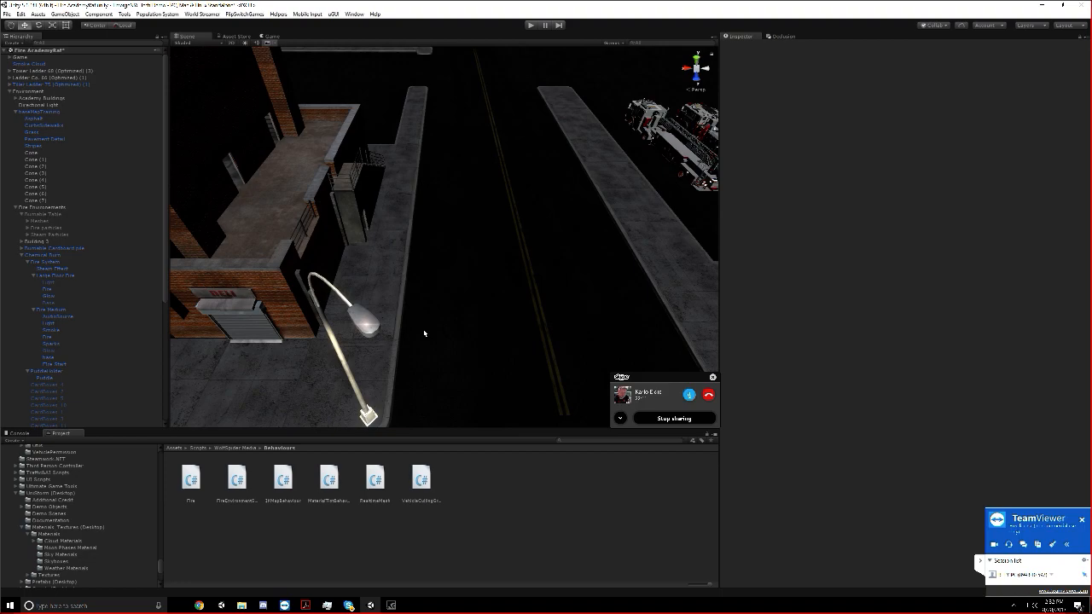
Inspect the street beside the deli building and its surroundings from different heights and angles
scroll(446, 341, "down", 6)
middle_click_drag(343, 200, 455, 194)
left_click_drag(456, 194, 415, 183, "alt")
scroll(416, 184, "down", 5)
middle_click_drag(414, 193, 457, 179)
scroll(432, 190, "down", 5)
scroll(432, 190, "down", 4)
middle_click_drag(442, 242, 418, 265)
scroll(382, 206, "up", 5)
scroll(444, 234, "up", 4)
scroll(418, 251, "up", 5)
scroll(418, 265, "up", 4)
scroll(419, 265, "down", 8)
Examine the open asphalt area and its grass island at the far end of the academy map
right_click_drag(419, 213, 478, 181)
scroll(474, 185, "down", 4)
middle_click_drag(474, 185, 550, 109)
scroll(558, 125, "down", 3)
middle_click_drag(431, 136, 584, 86)
scroll(446, 139, "down", 2)
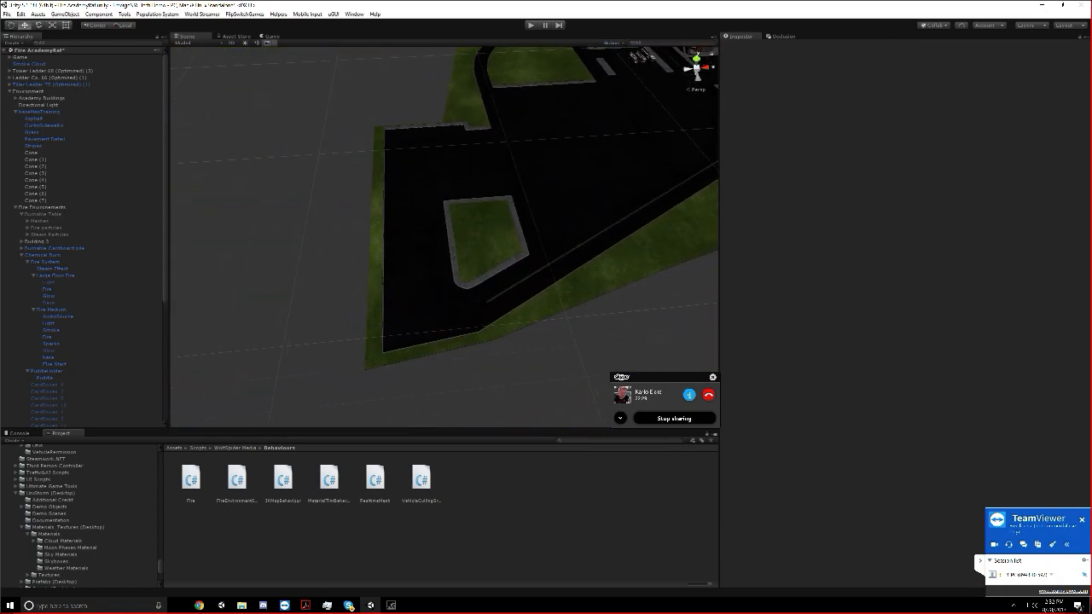
scroll(444, 141, "up", 4)
right_click_drag(441, 141, 438, 154)
scroll(449, 143, "down", 3)
middle_click_drag(449, 144, 365, 180)
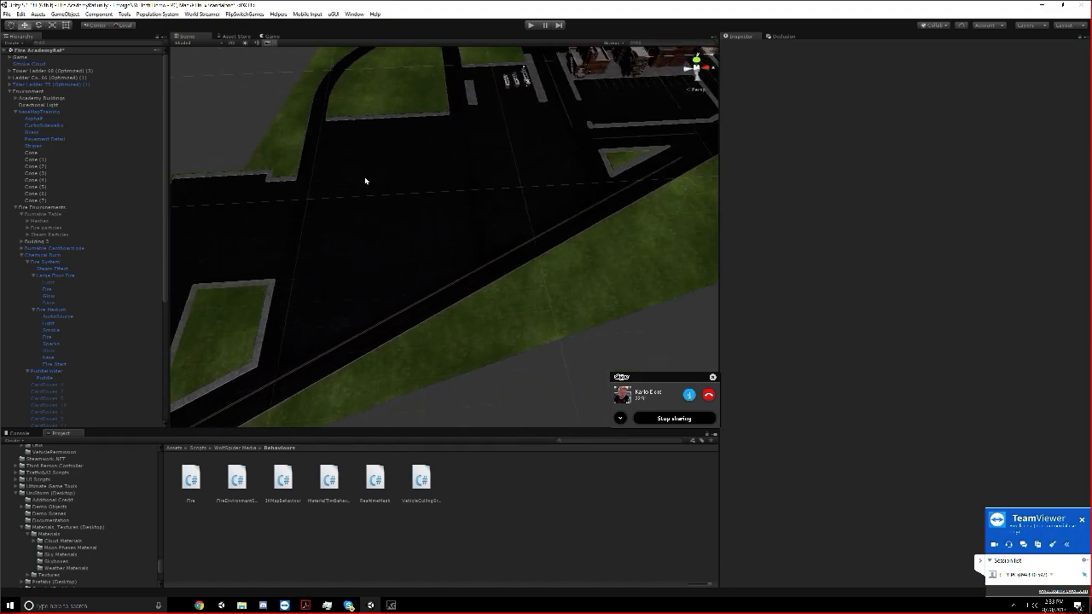
Examine the open asphalt around the truck parking and the end of the block with the number 4 building
scroll(368, 178, "up", 3)
right_click_drag(400, 125, 389, 103)
middle_click_drag(390, 102, 354, 166)
scroll(354, 168, "up", 2)
right_click_drag(354, 170, 503, 239)
middle_click_drag(345, 238, 458, 207)
scroll(459, 210, "up", 3)
right_click_drag(461, 211, 464, 220)
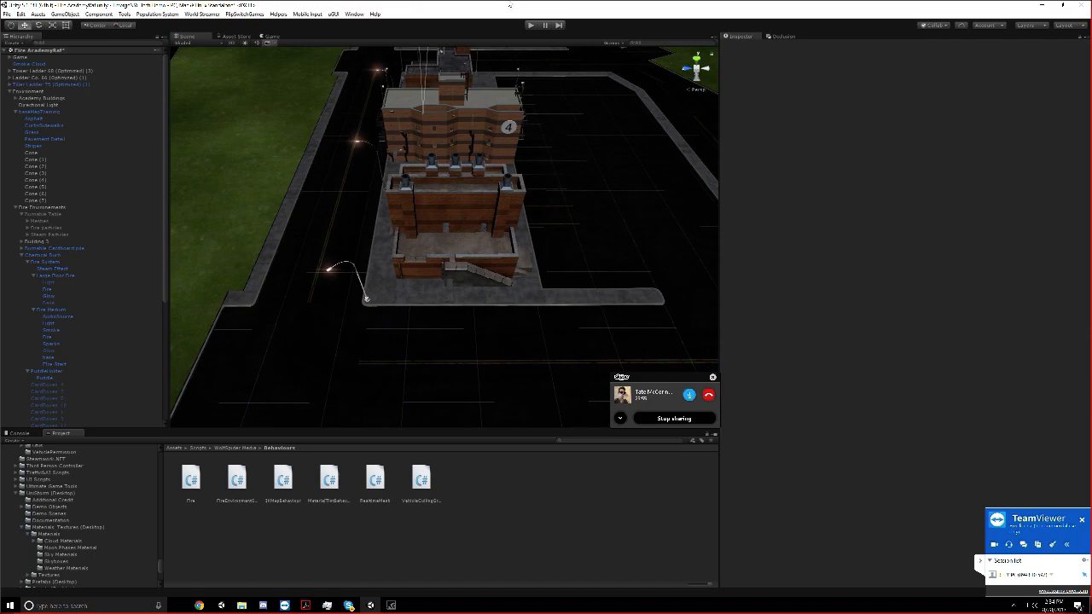
Examine the ladder, extinguishers and hand tools lined up on the sidewalk before the shuttered storefronts
scroll(433, 203, "down", 3)
right_click_drag(434, 202, 631, 138)
key("w")
key("a")
key("d")
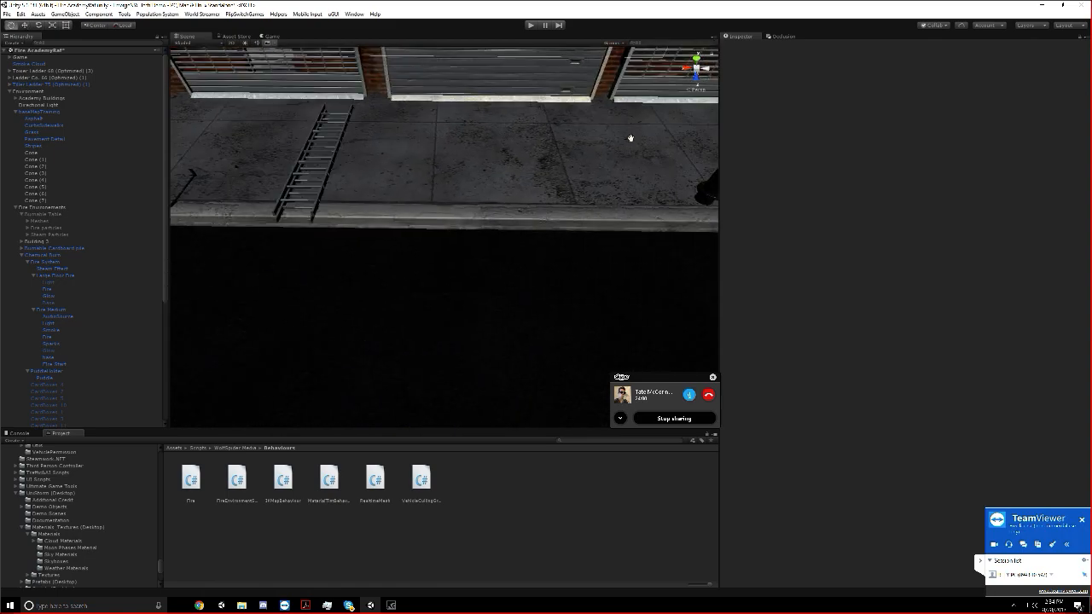
middle_click_drag(630, 138, 639, 142)
right_click_drag(641, 139, 641, 128)
key("a")
key("s")
key("d")
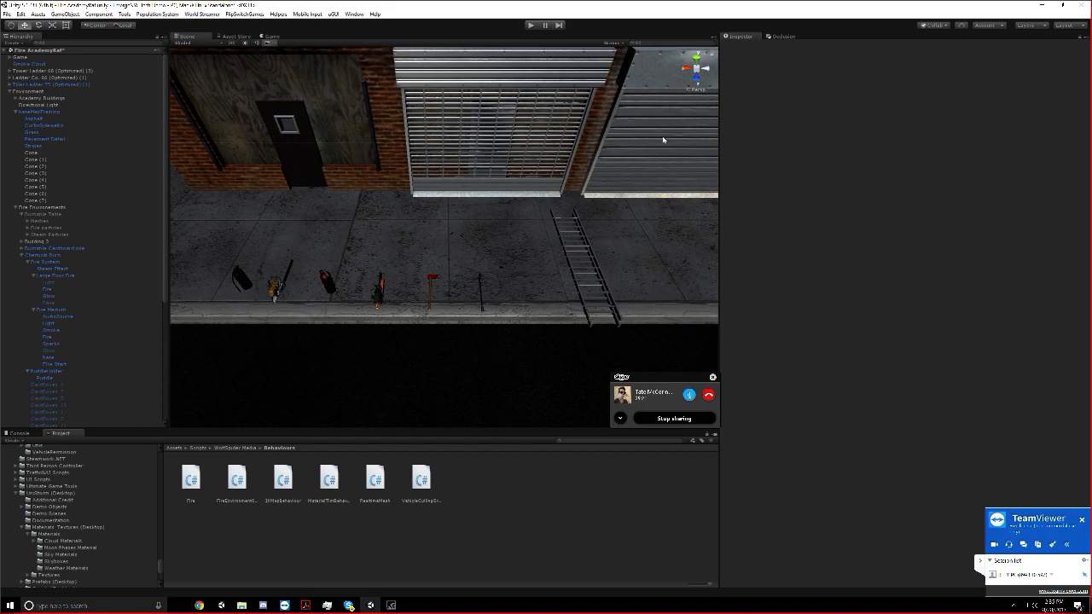
Read through the code of the FireEnvironmentScript and Fire behaviour scripts
left_click(237, 480)
scroll(997, 226, "down", 12)
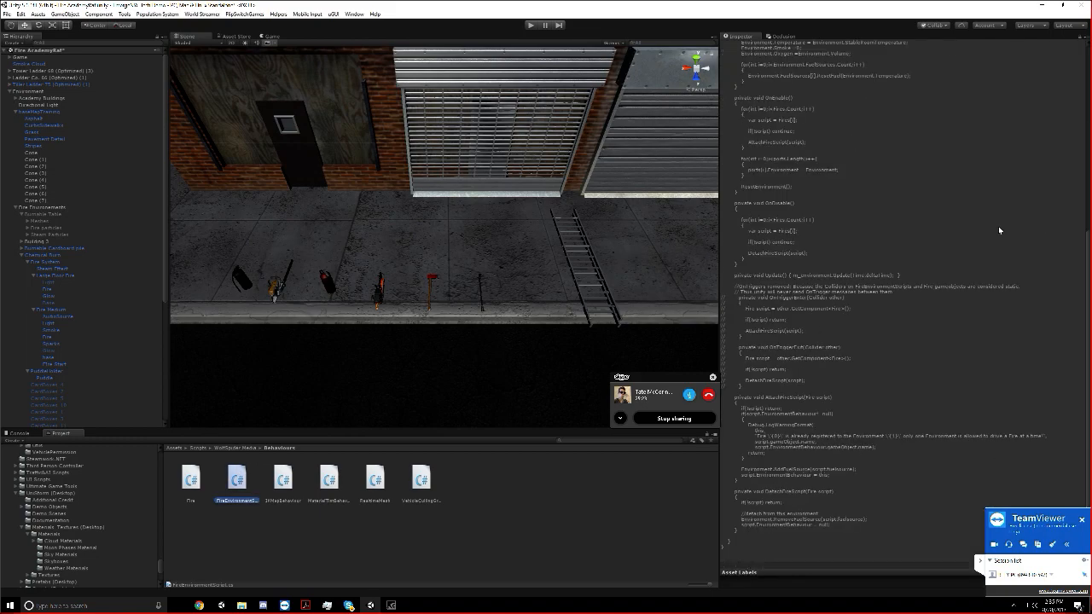
scroll(997, 225, "up", 2)
scroll(994, 224, "down", 2)
left_click(190, 478)
scroll(1016, 177, "down", 2)
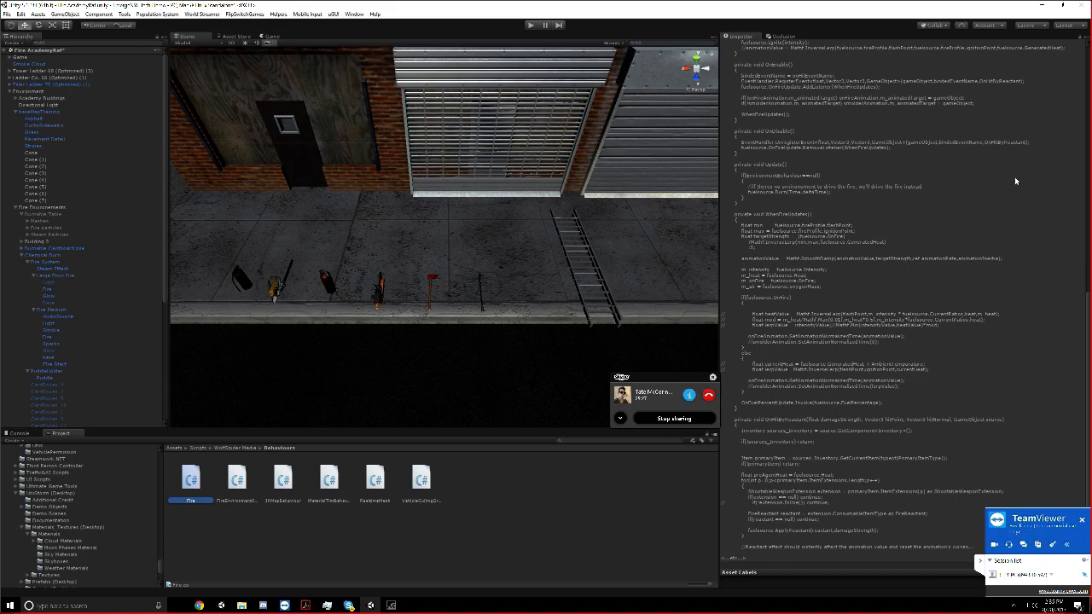
Scroll through the Fire script's code and examine the whole storefront building and its surrounding block in the scene
scroll(1014, 178, "up", 10)
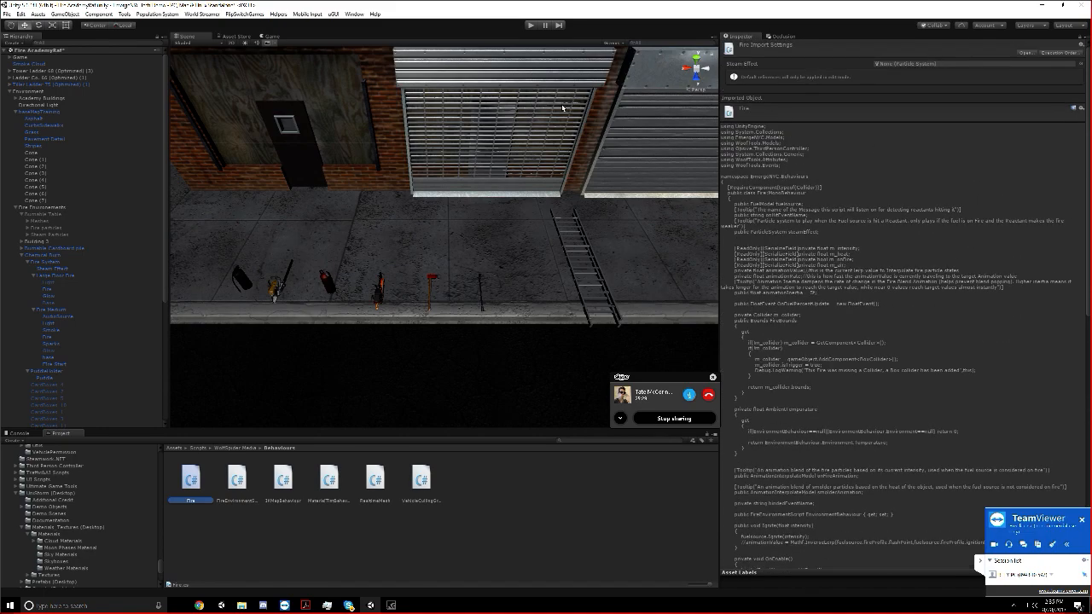
scroll(502, 158, "down", 10)
middle_click_drag(503, 158, 475, 185)
scroll(478, 188, "up", 8)
middle_click_drag(410, 406, 448, 381)
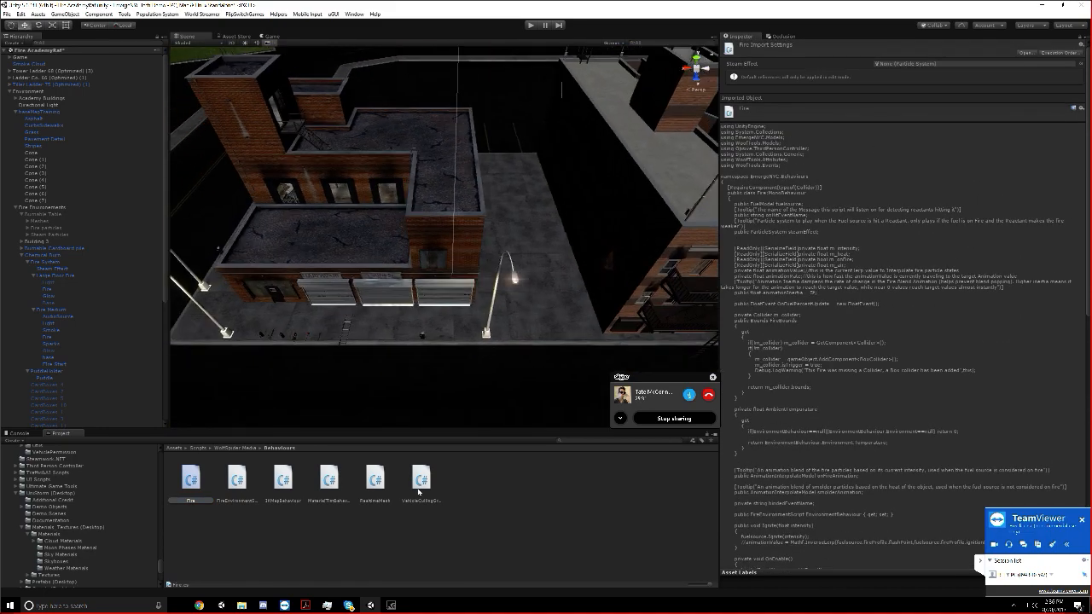
Switch to the EmergeNYC task list in the browser and assign the Portable Ladder Interactions task to a teammate
left_click(199, 605)
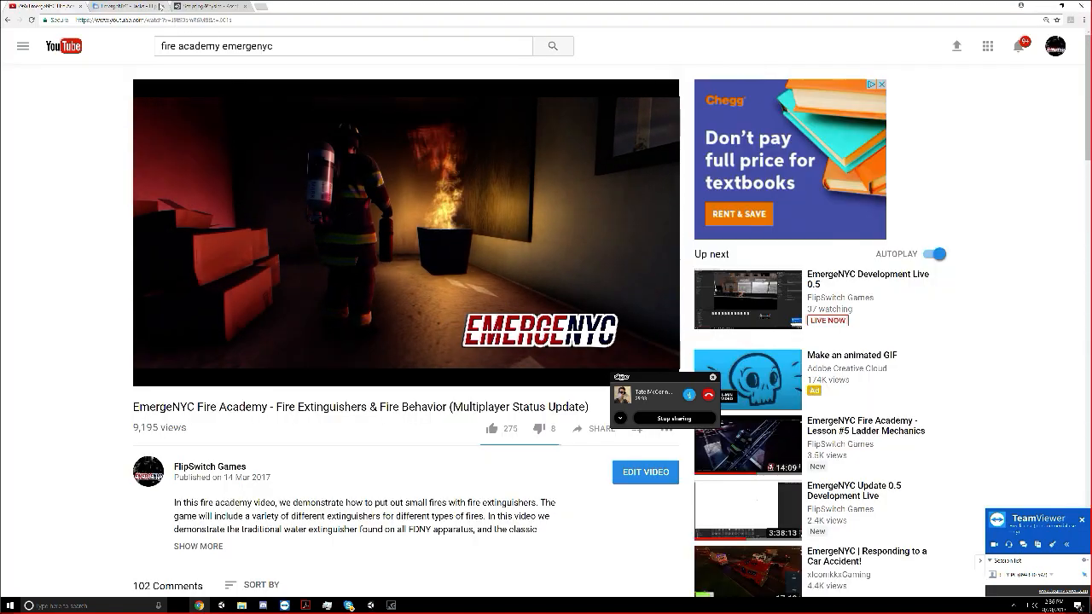
left_click(136, 6)
left_click(167, 258)
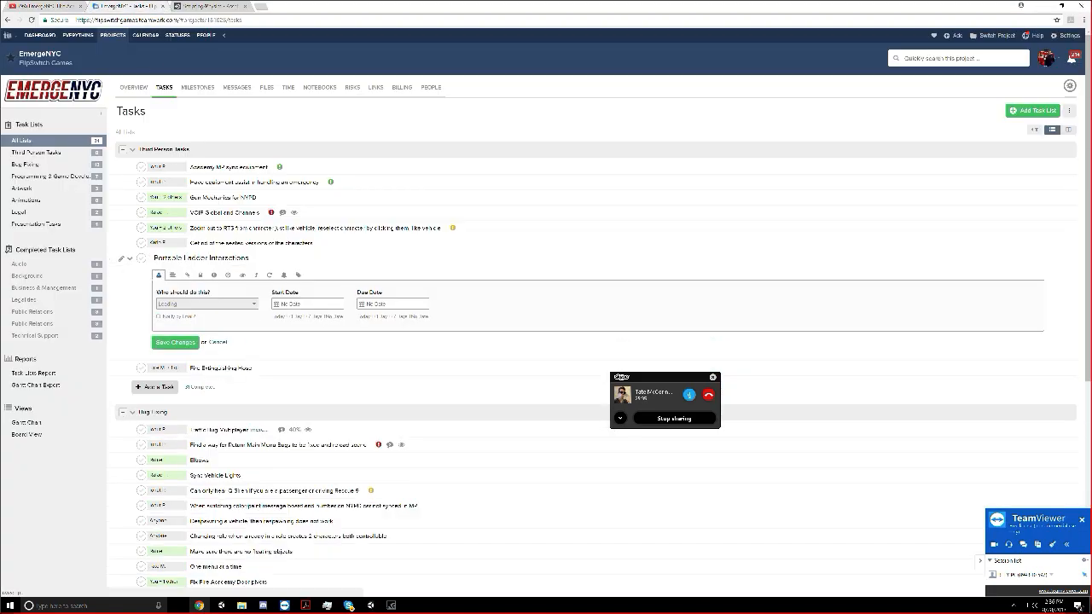
left_click(175, 305)
left_click(179, 374)
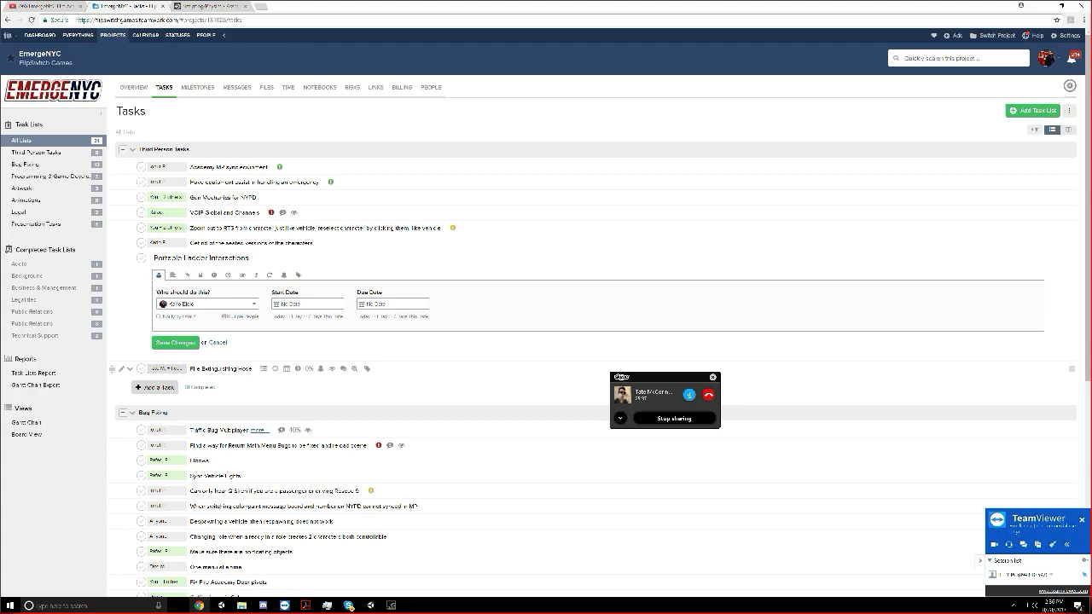
left_click(166, 342)
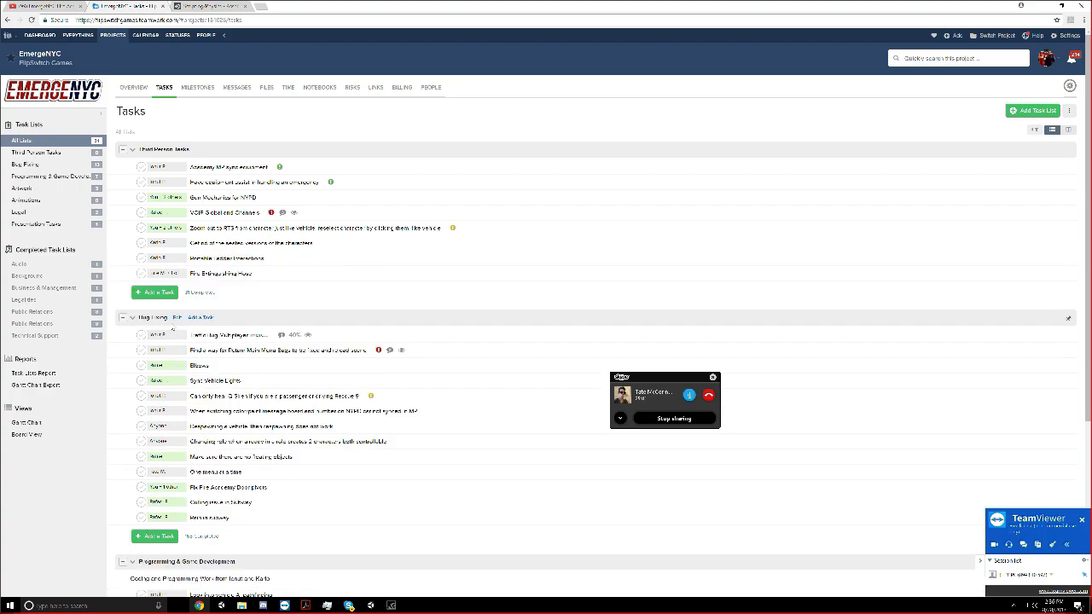
Reassign the Fire Extinguishing Hose task to a single teammate and rename it Researching Fire Classes
left_click(160, 274)
left_click(184, 319)
left_click(182, 400)
double_click(202, 273)
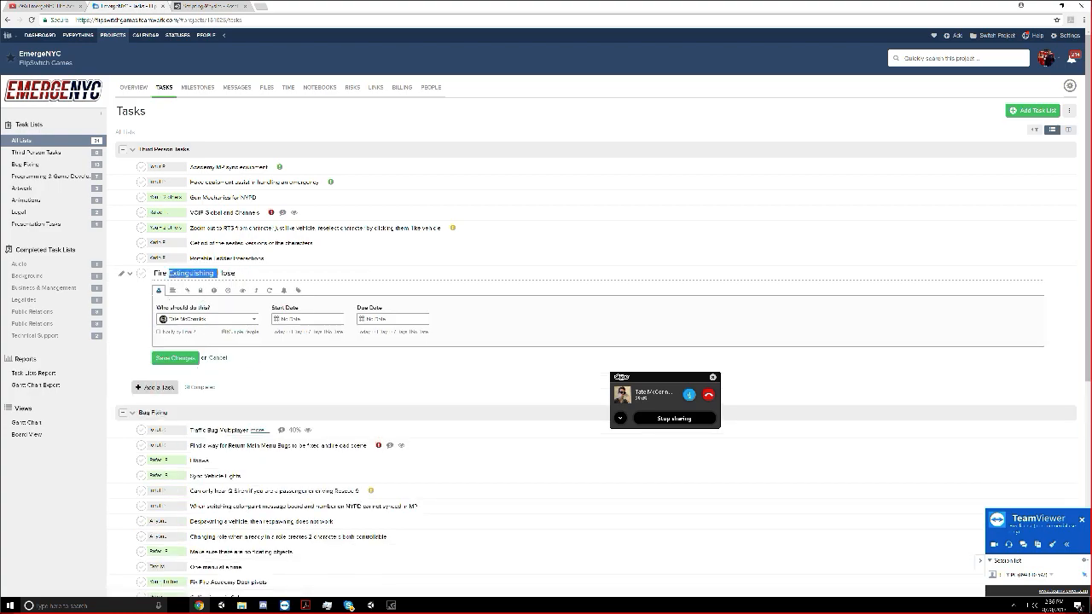
key("ctrl+a")
type("F")
type("esearching Fir")
type("e Classes")
key("Return")
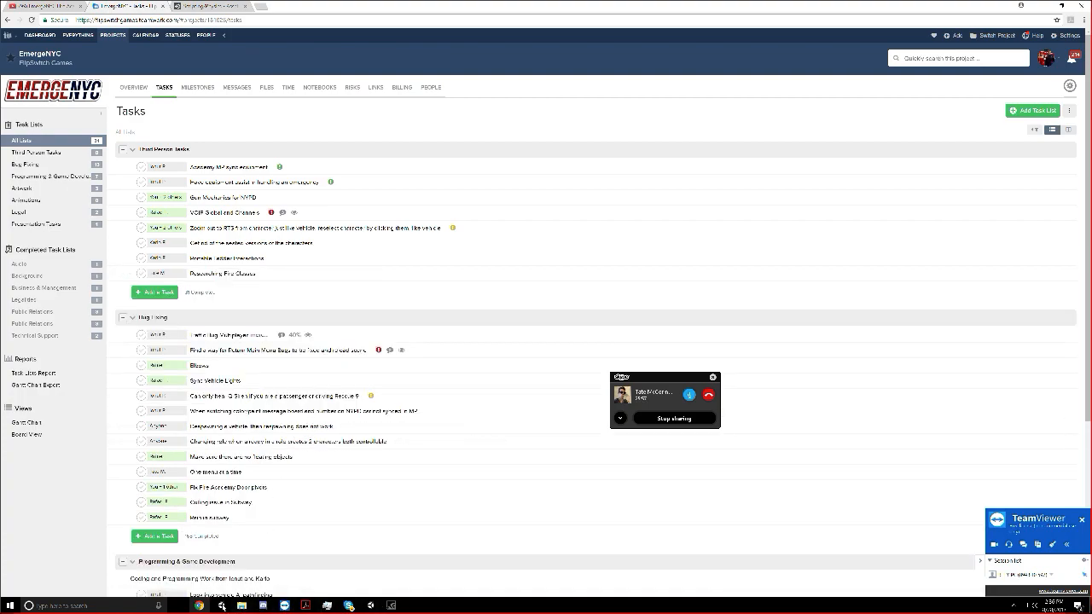
Return to the Unity editor and review the Fire script's code again
left_click(370, 605)
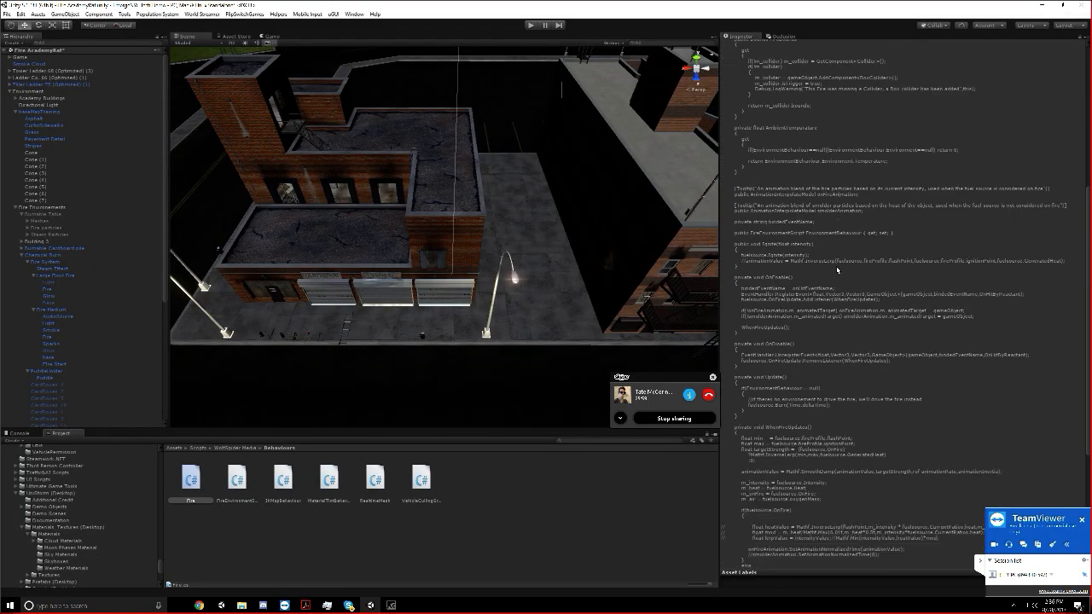
scroll(790, 307, "up", 10)
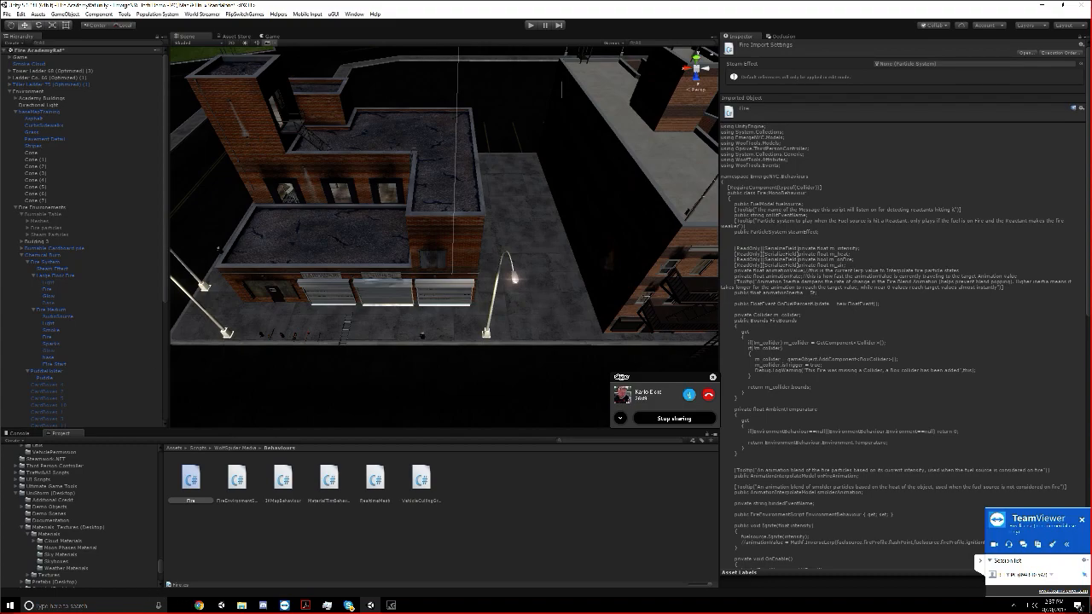
Switch to the browser's Fire Extinguishers & Fire Behavior video and view it full screen around 8:37 and 6:36
left_click(199, 605)
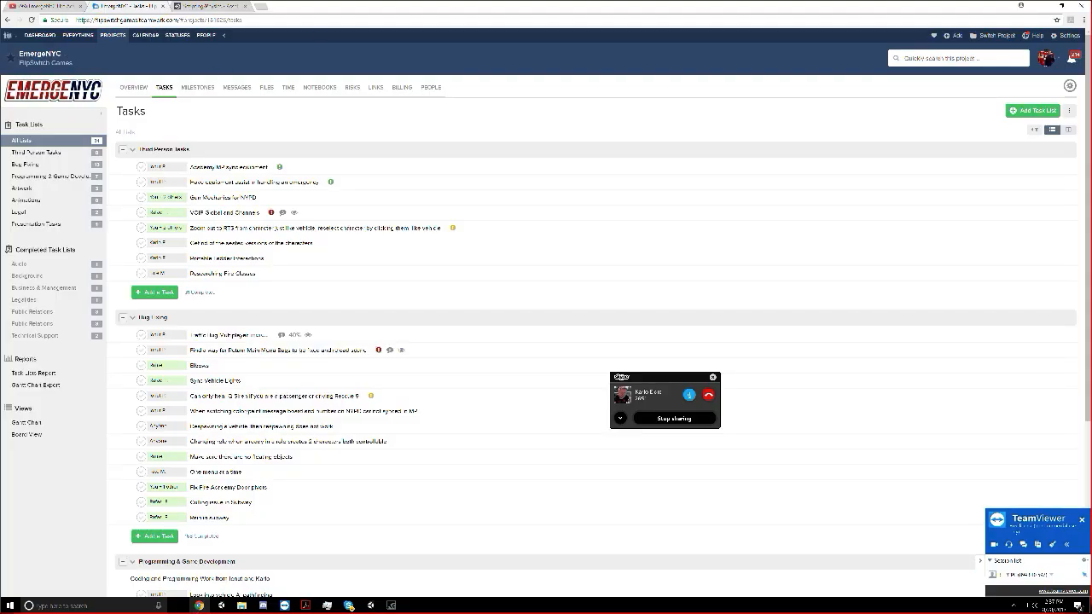
left_click(46, 5)
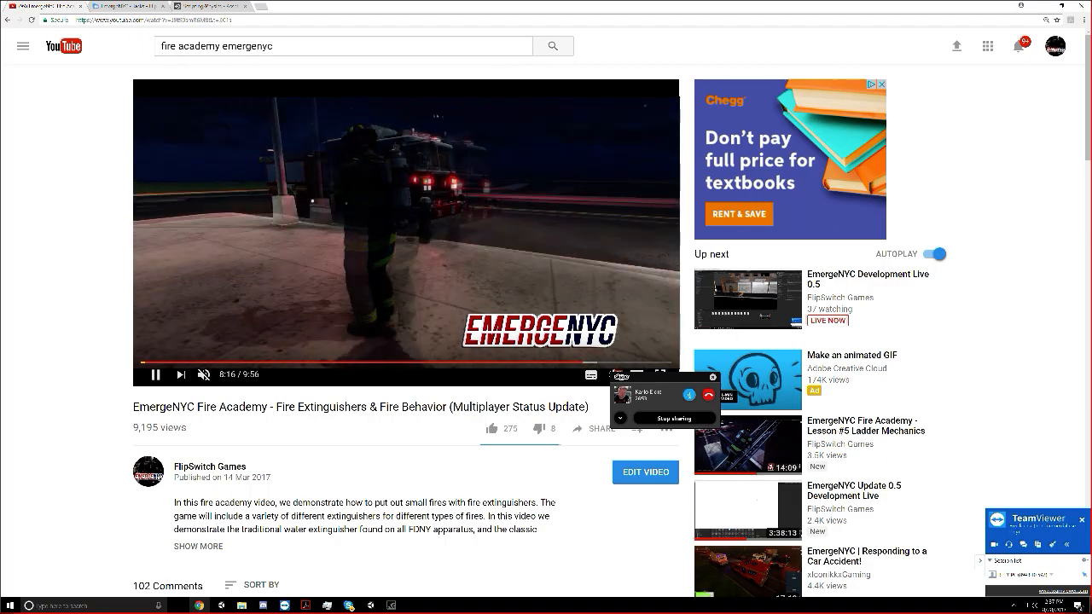
left_click(660, 371)
left_click(551, 343)
left_click(551, 342)
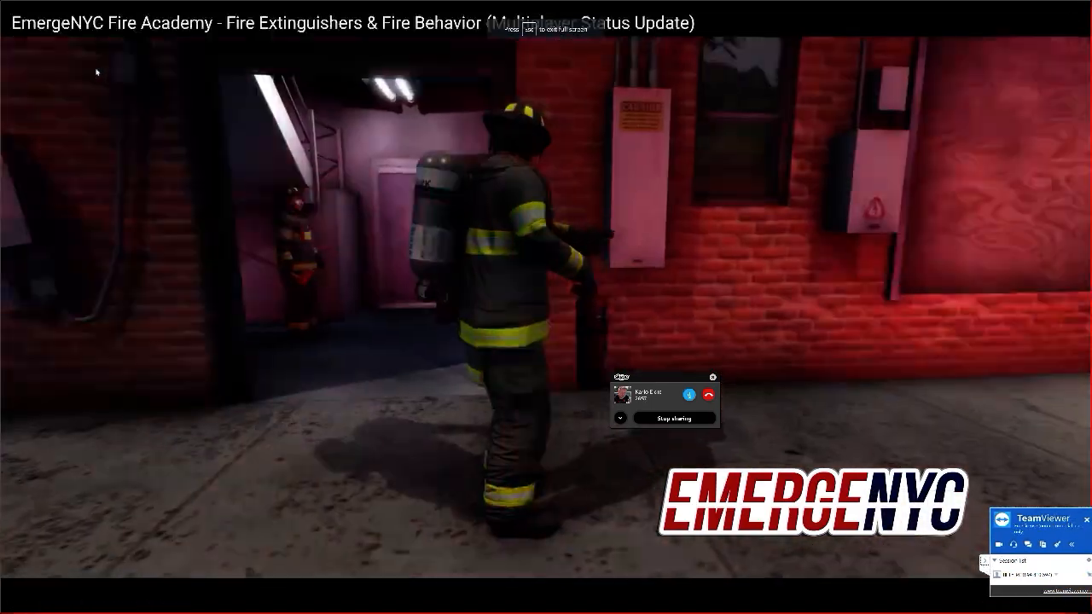
left_click(918, 578)
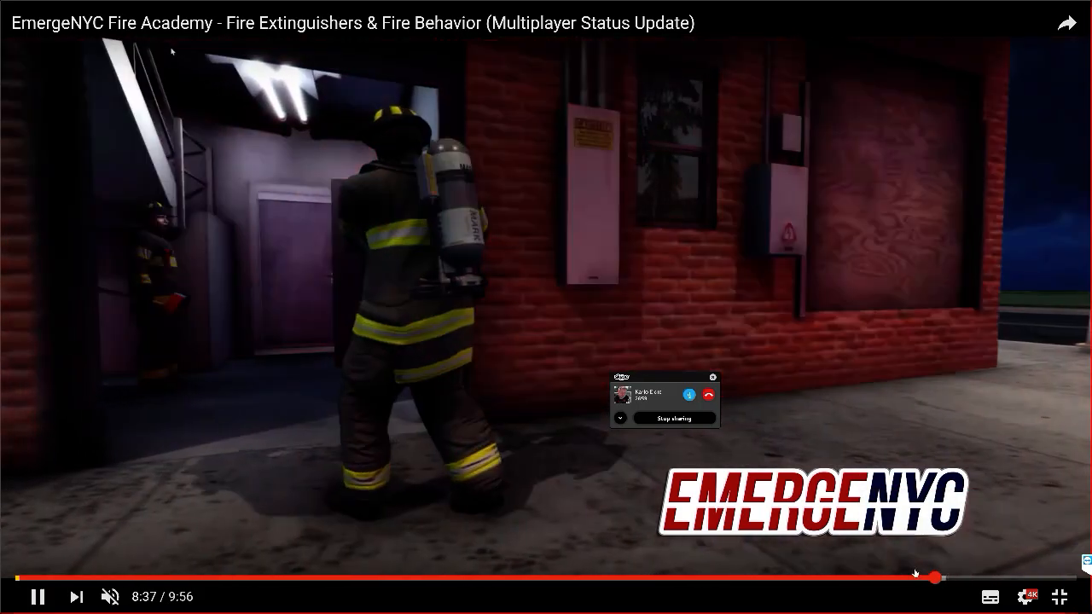
left_click(719, 577)
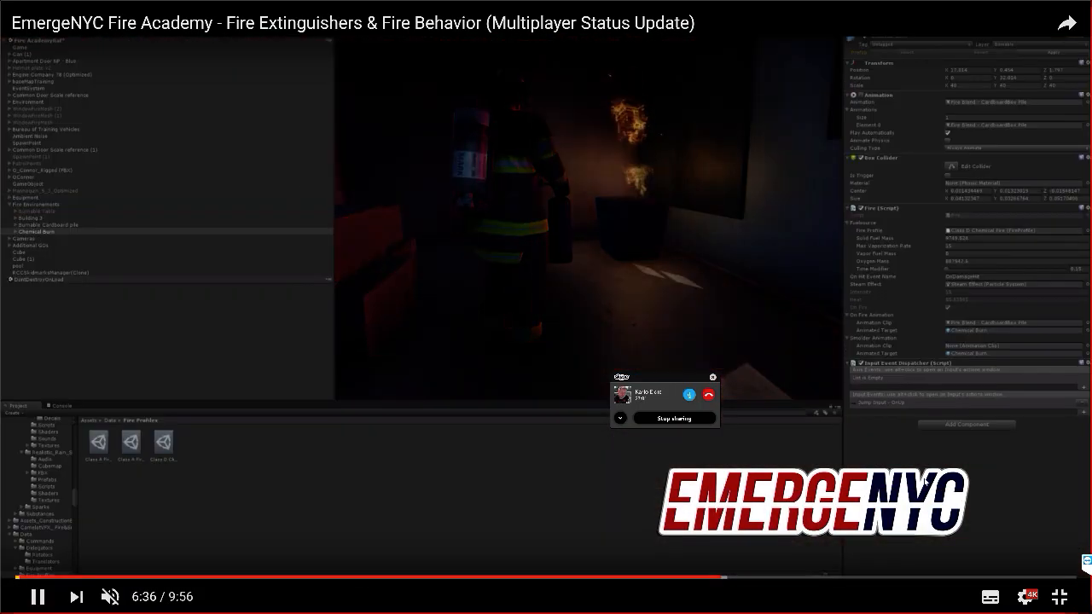
left_click(1058, 596)
left_click(425, 293)
Switch back to Unity and inspect the Can (1) extinguisher object among the equipment on the sidewalk
left_click(370, 604)
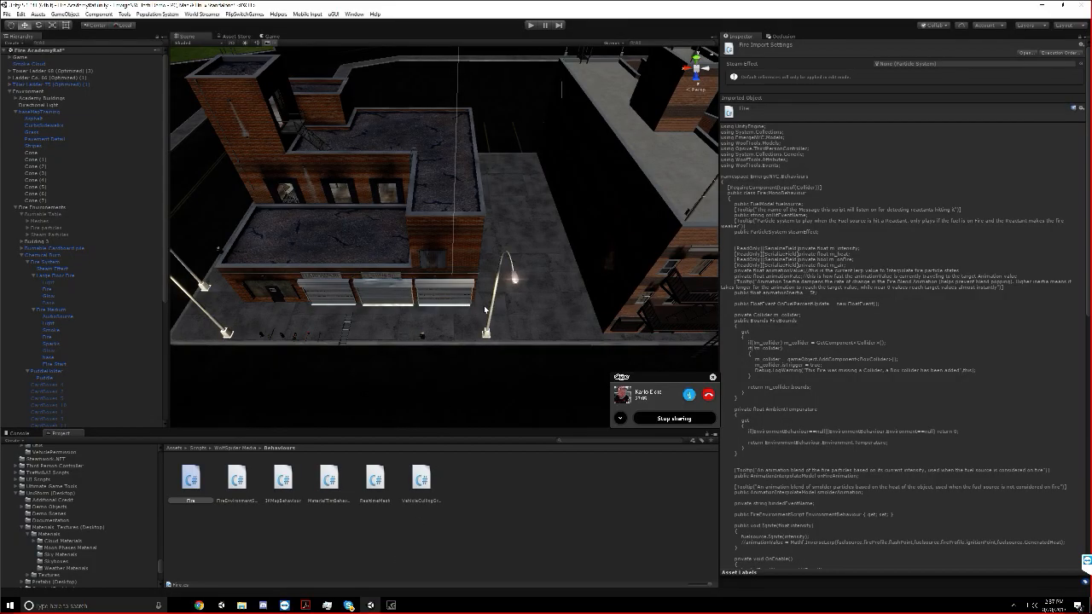
scroll(460, 341, "up", 5)
middle_click_drag(465, 397, 396, 248)
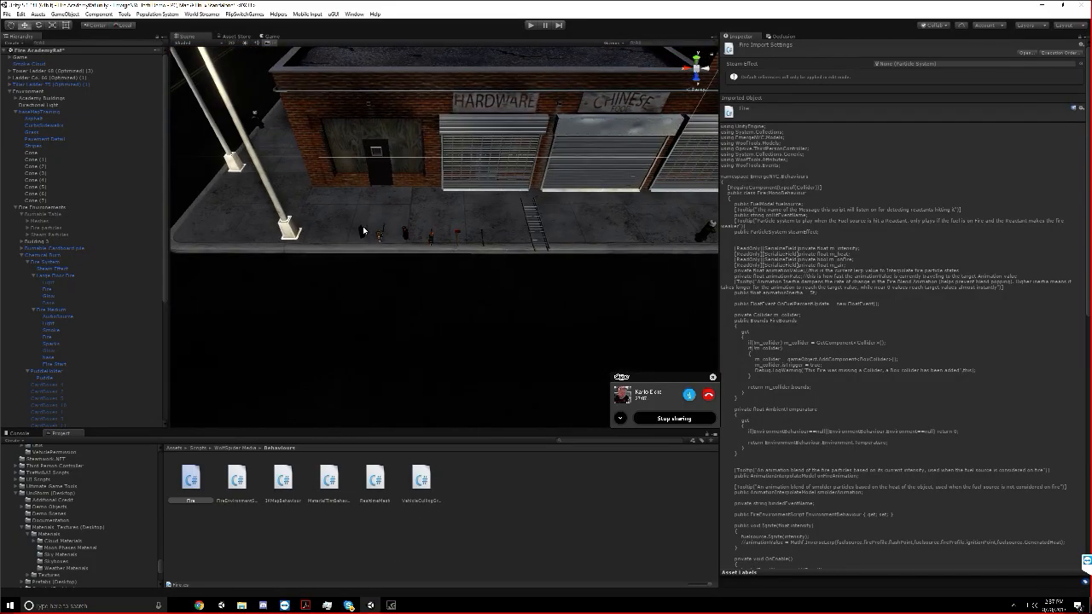
left_click(365, 230)
left_click(54, 367)
scroll(258, 347, "down", 5)
Search the project assets for can and inspect the Can extinguisher prefab
left_click(567, 442)
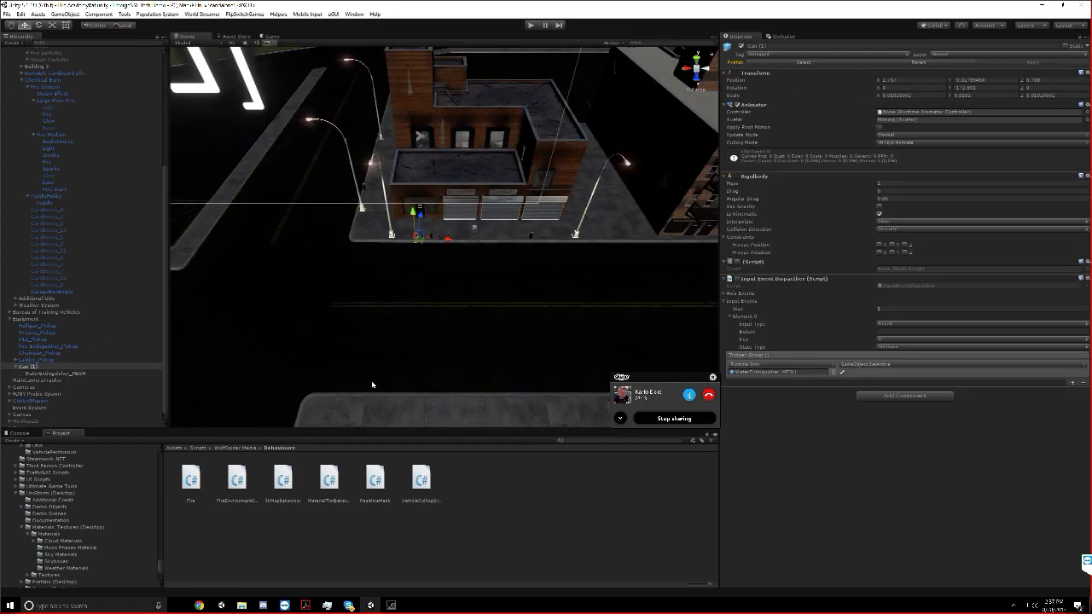
type("can")
scroll(355, 504, "down", 1)
scroll(355, 504, "down", 10)
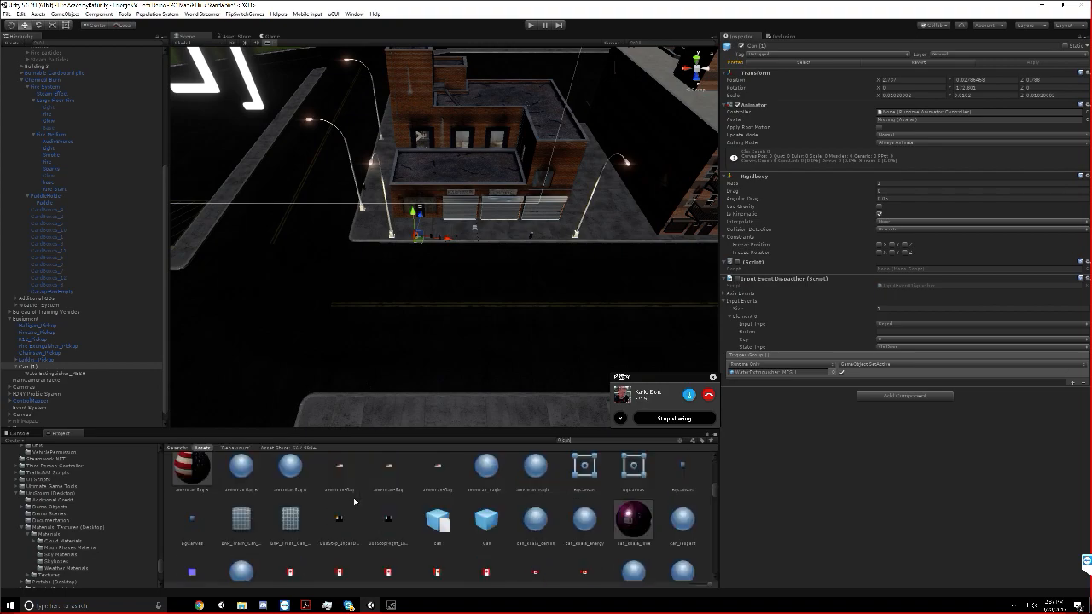
scroll(463, 477, "up", 1)
left_click(483, 477)
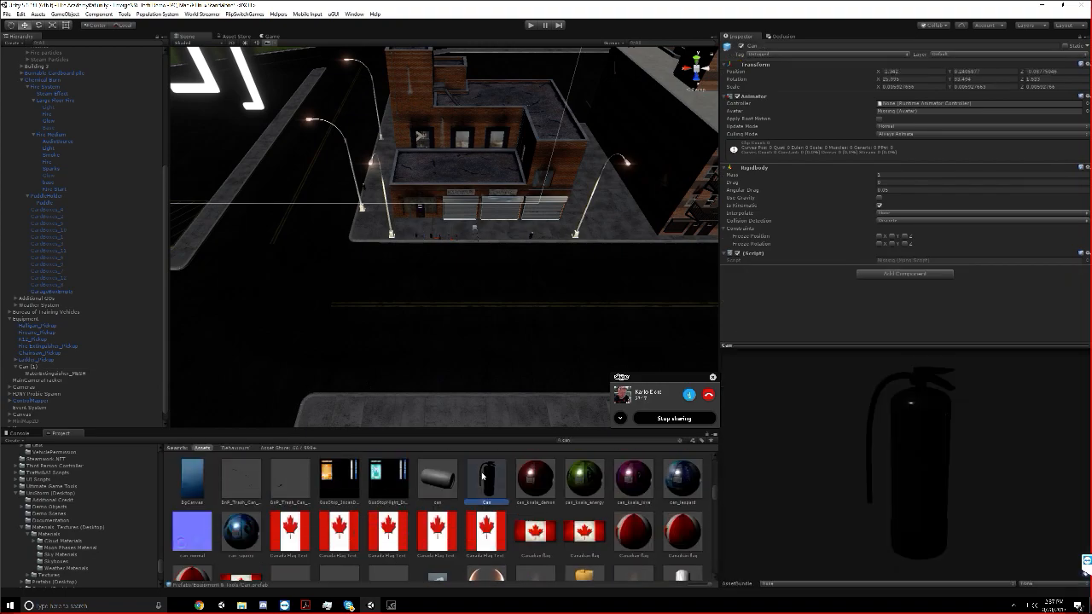
Search the project assets for item and review the ItemTypeInspector and ItemTypeBuilder scripts
scroll(564, 277, "down", 5)
key("ctrl+f")
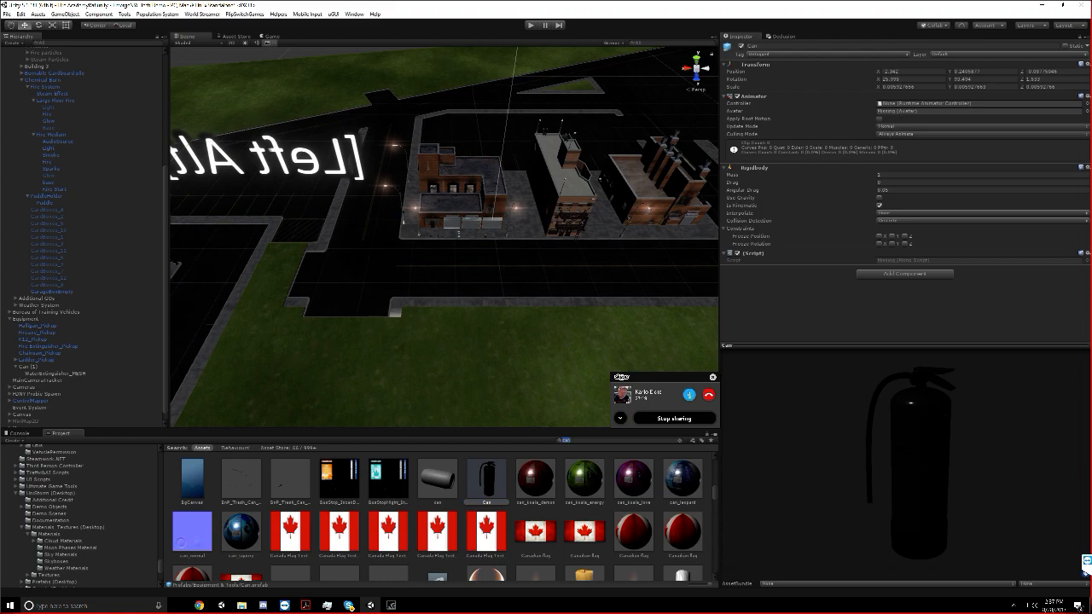
type("item")
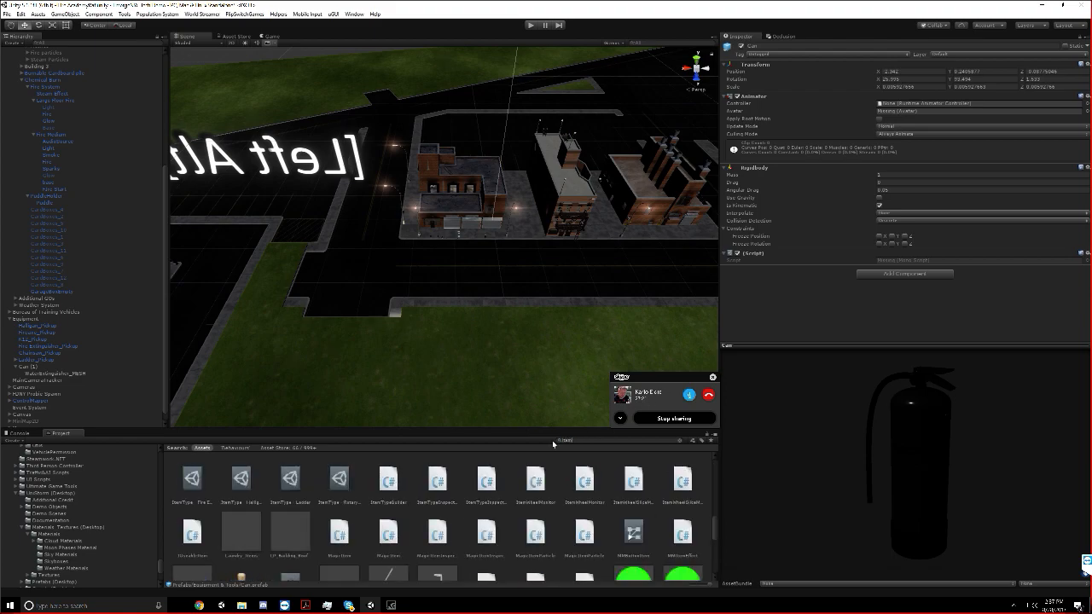
left_click(435, 483)
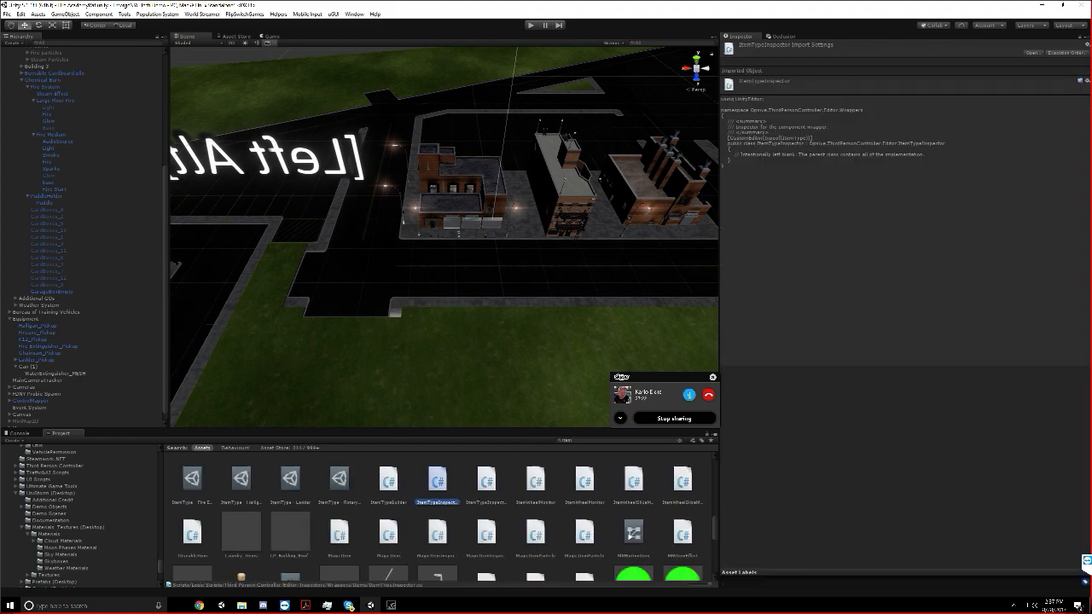
left_click(388, 483)
scroll(390, 489, "down", 1)
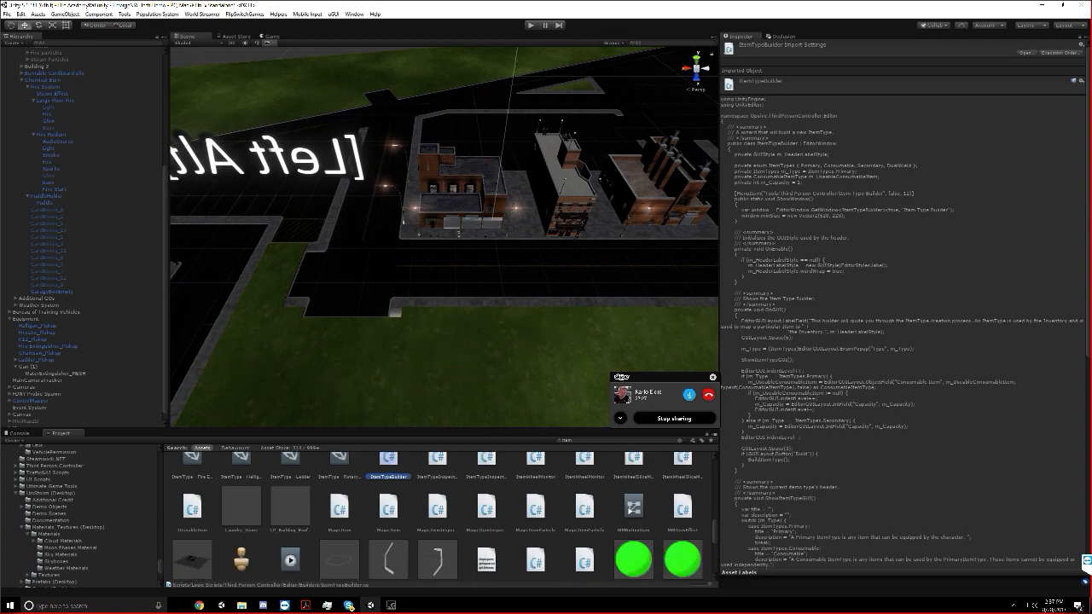
Clear the asset search to show the Builders folder and look over the ItemBuilder and ComponentCopier scripts
left_click(680, 440)
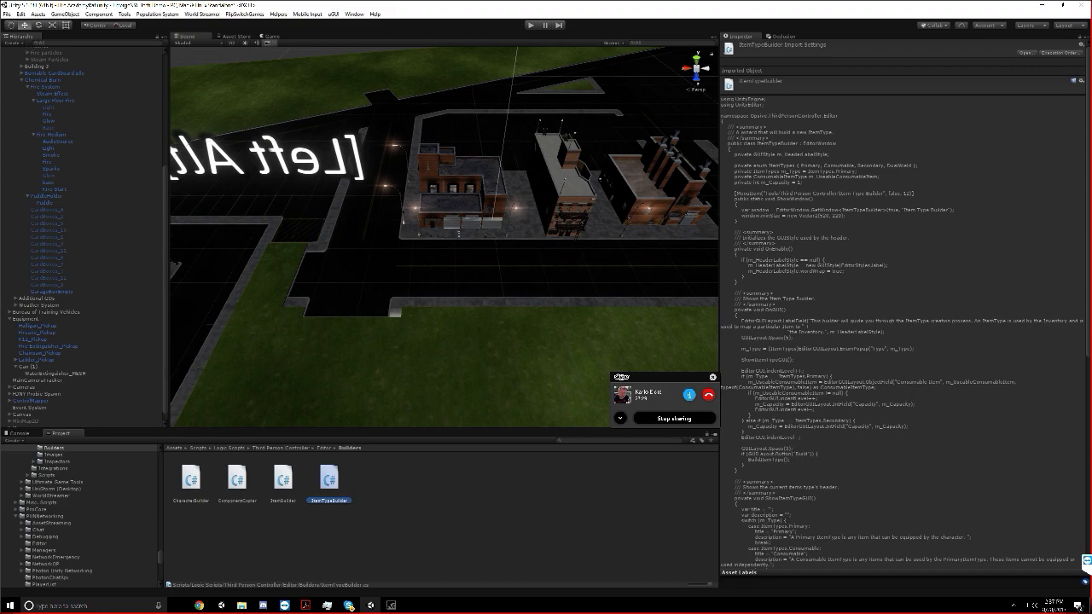
left_click(282, 479)
left_click(237, 479)
left_click(213, 486)
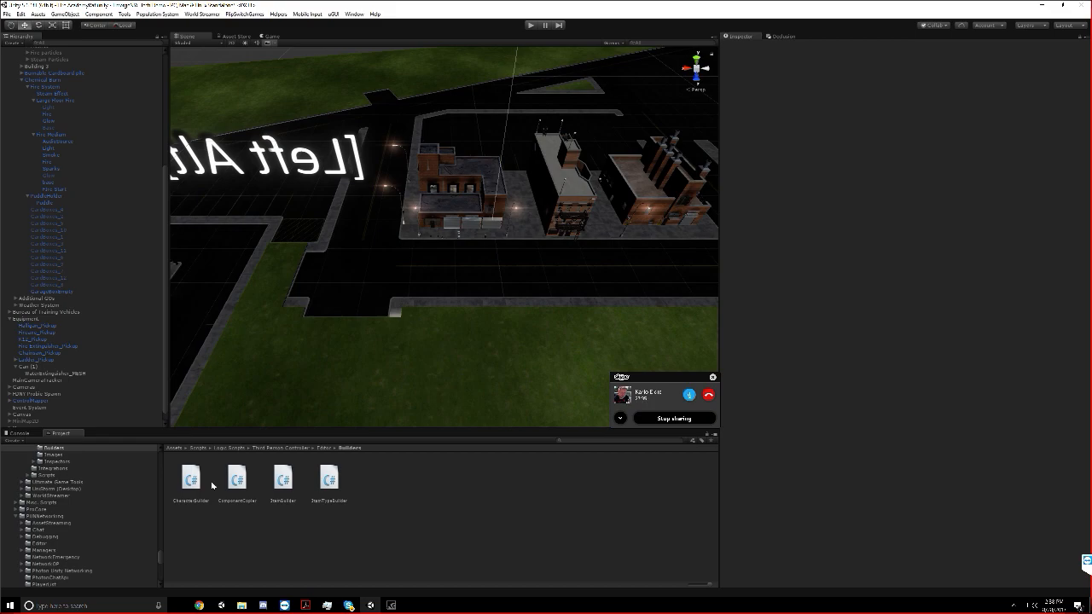
Examine the sidewalk by the Hardware and Chinese storefronts, search the assets for ladder, and inspect the ClimbLadderBottomMount model
scroll(463, 163, "up", 10)
right_click_drag(463, 163, 525, 126)
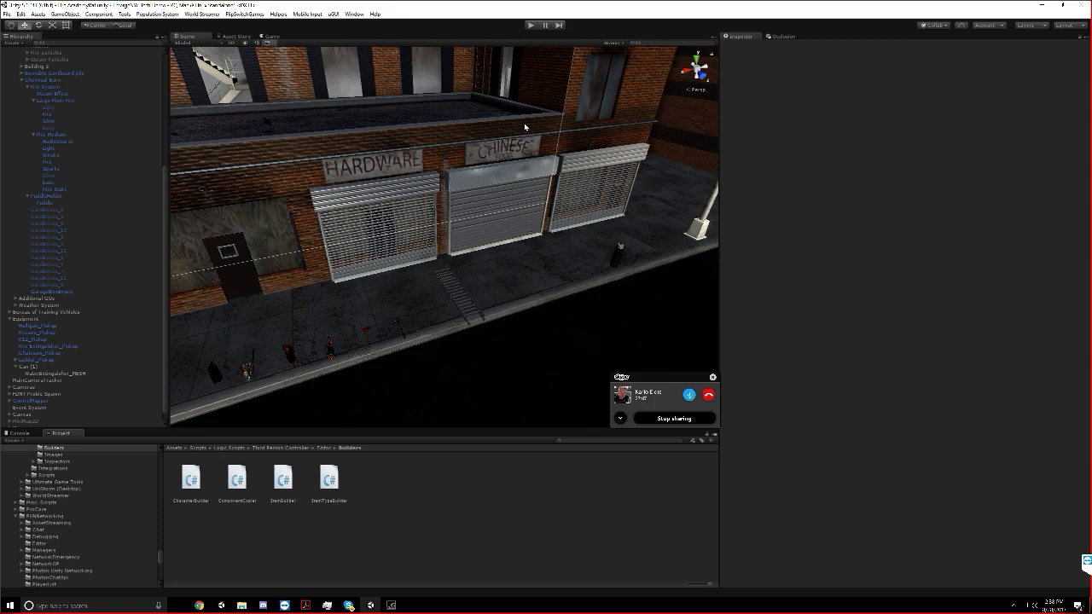
right_click_drag(485, 151, 520, 184)
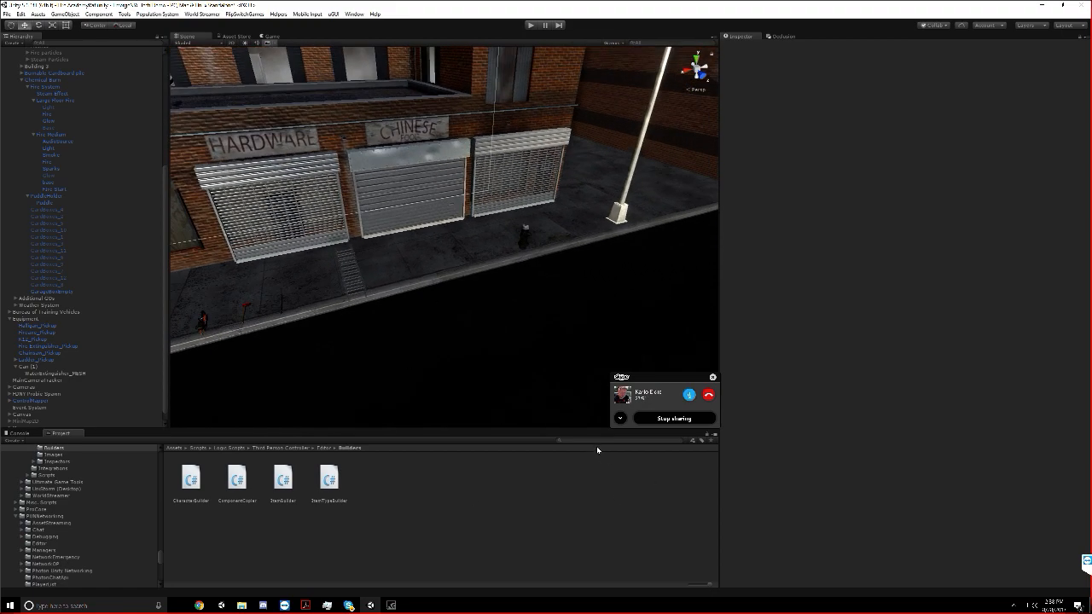
left_click(558, 440)
type("ladder")
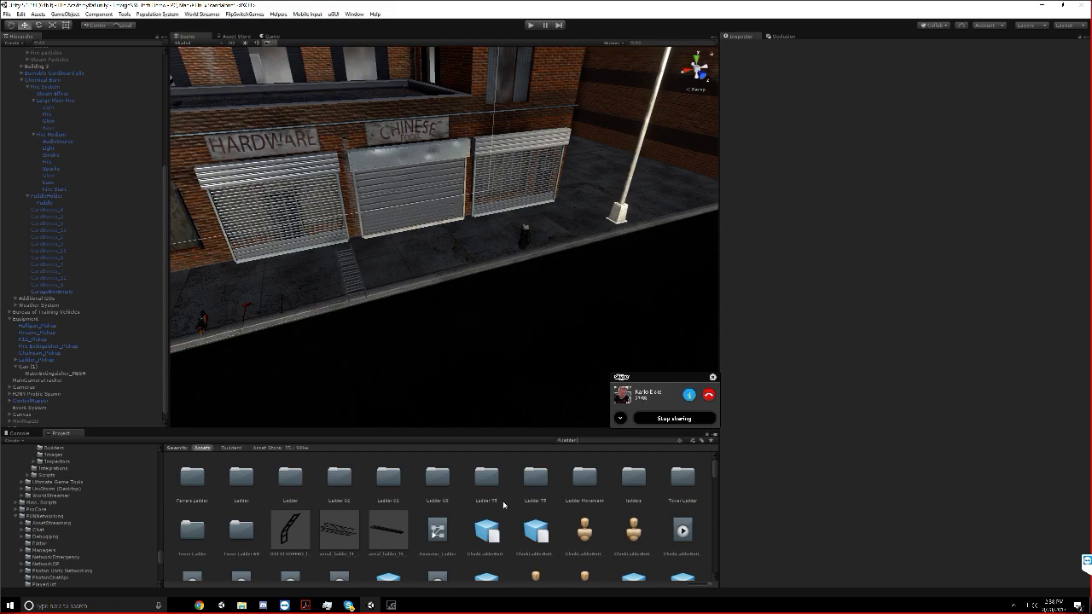
scroll(462, 512, "down", 1)
scroll(482, 505, "down", 2)
left_click(488, 508)
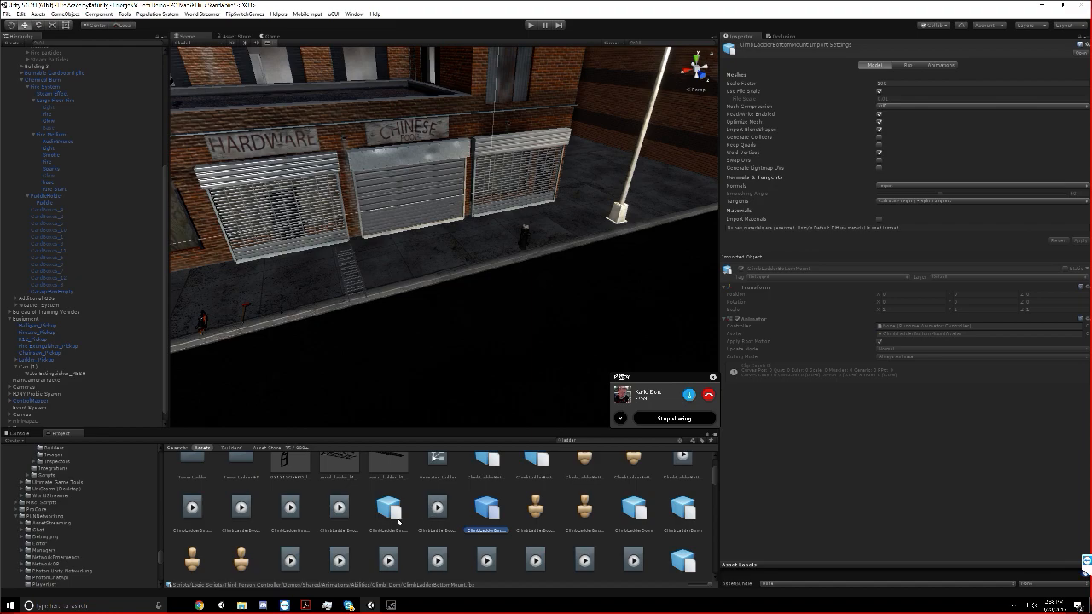
scroll(397, 521, "down", 6)
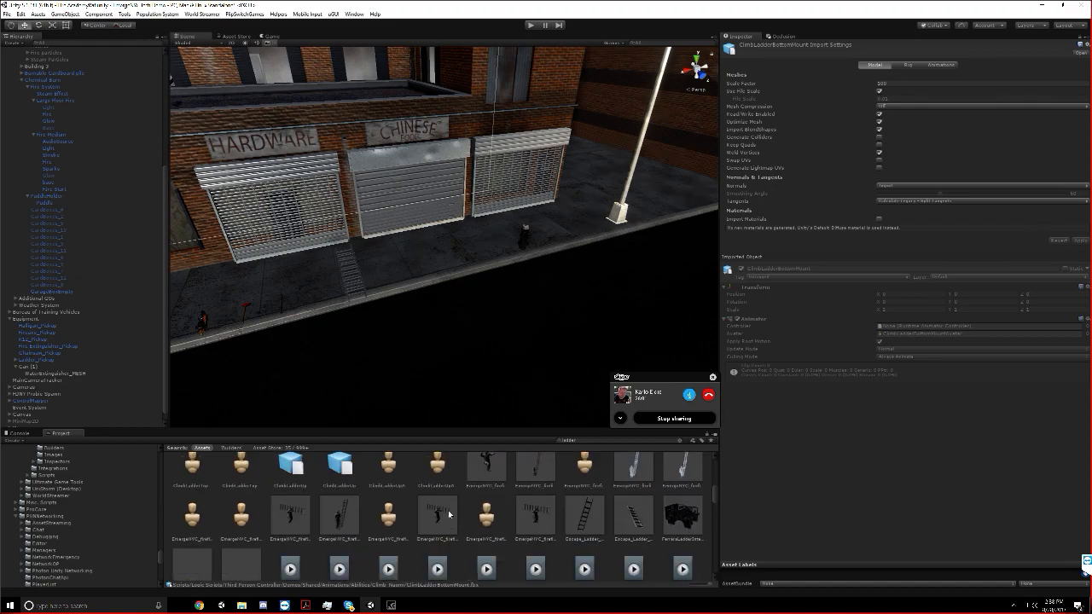
Preview the Ladder_Drop and Ladder_Movement_Idle firefighter models and clear the search to show their Ladder animations folder
left_click(449, 513)
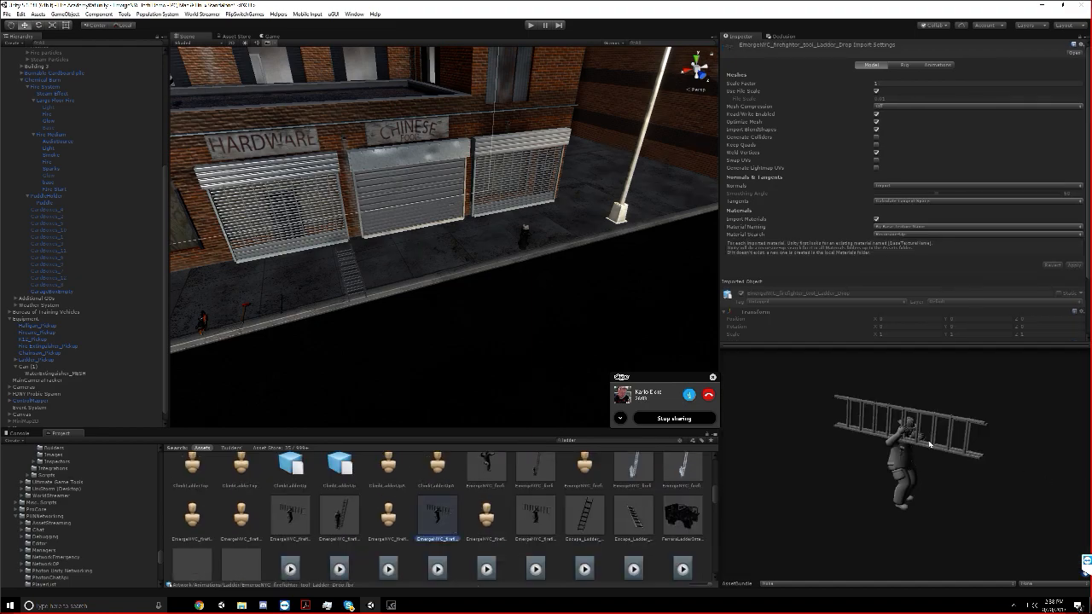
left_click(539, 520)
left_click(585, 517)
left_click(552, 528)
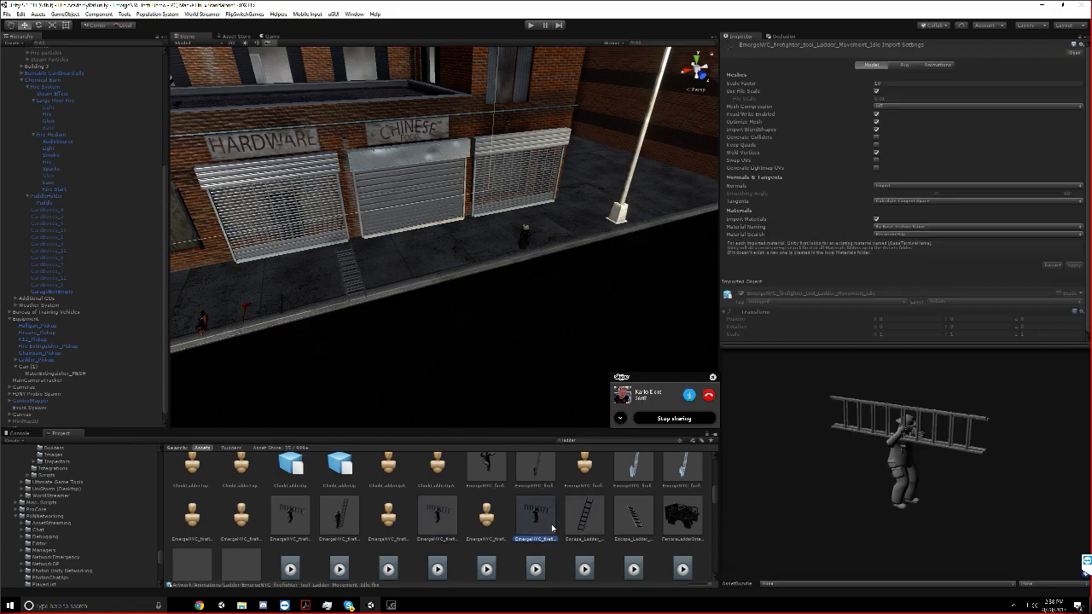
scroll(561, 519, "down", 2)
scroll(561, 520, "up", 1)
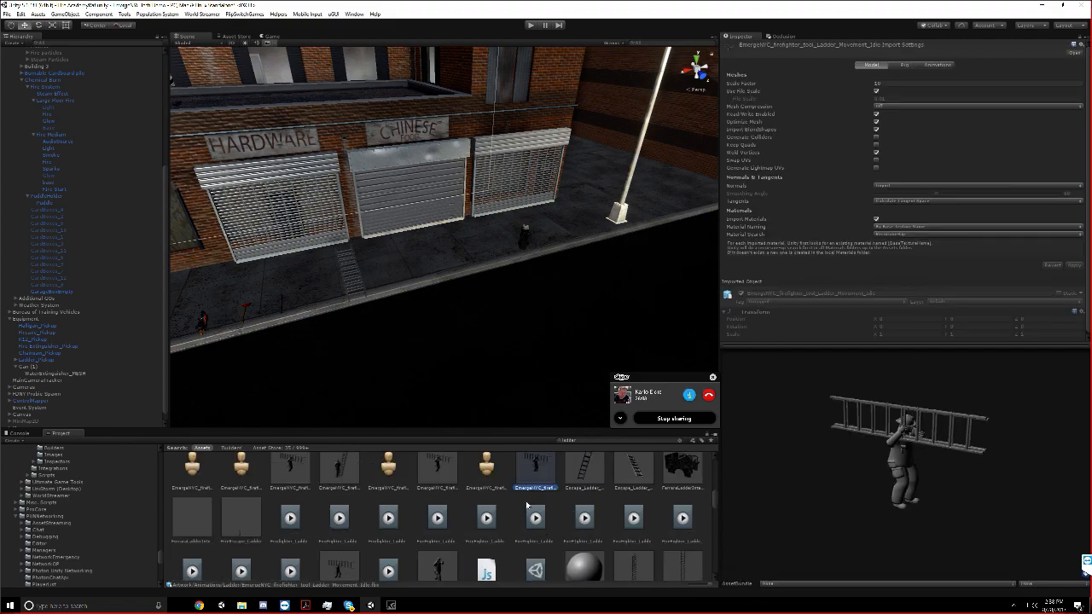
left_click(680, 441)
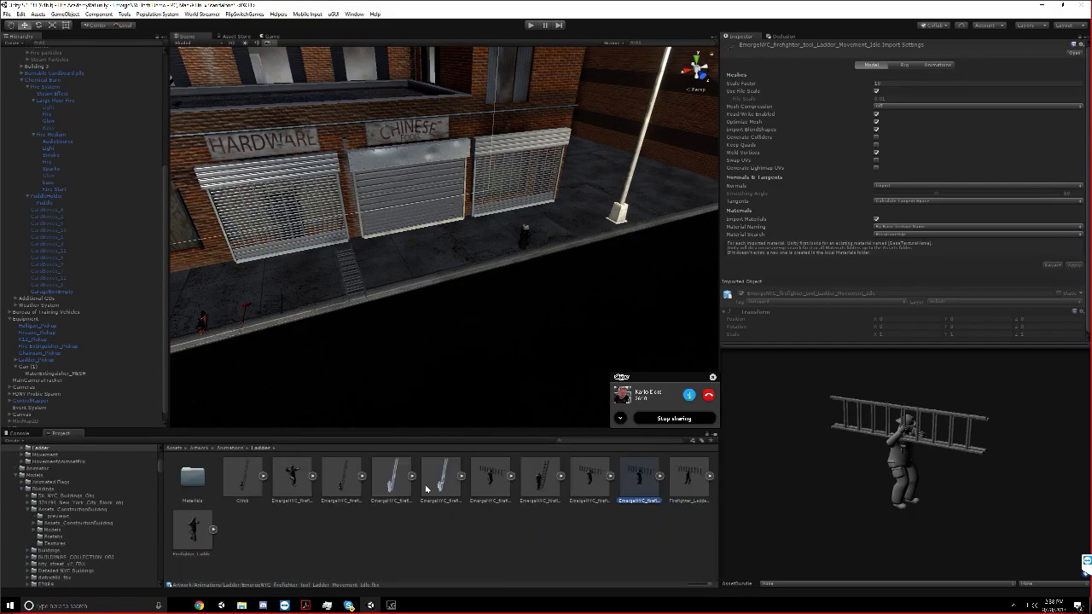
Expand the Ladder_Movement_Idle model and play its FireFighter_Ladder_Movement_Idle animation clip
left_click(659, 477)
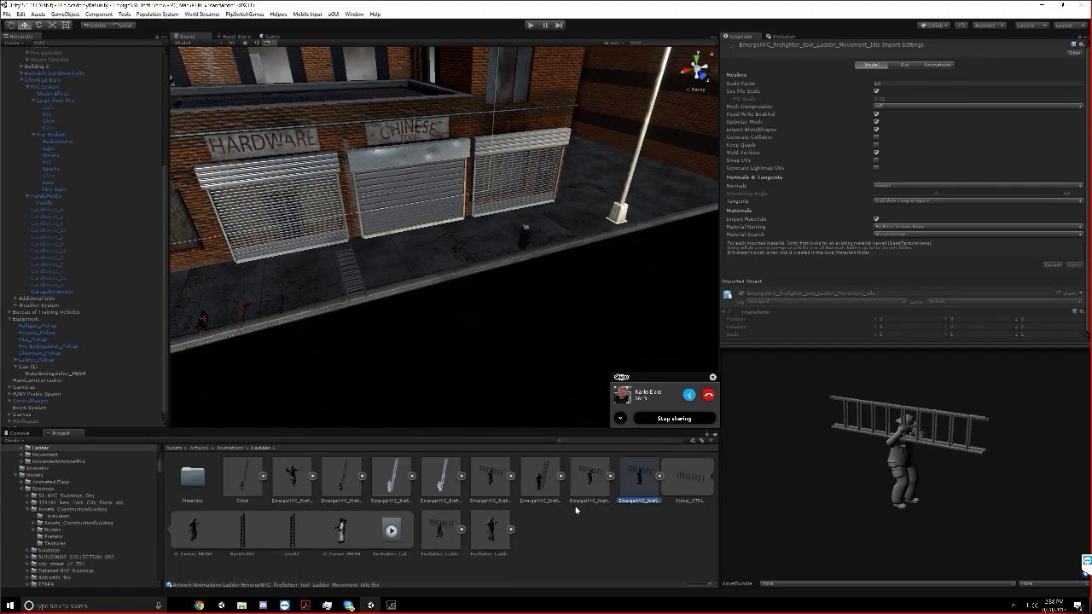
left_click(391, 530)
left_click(728, 354)
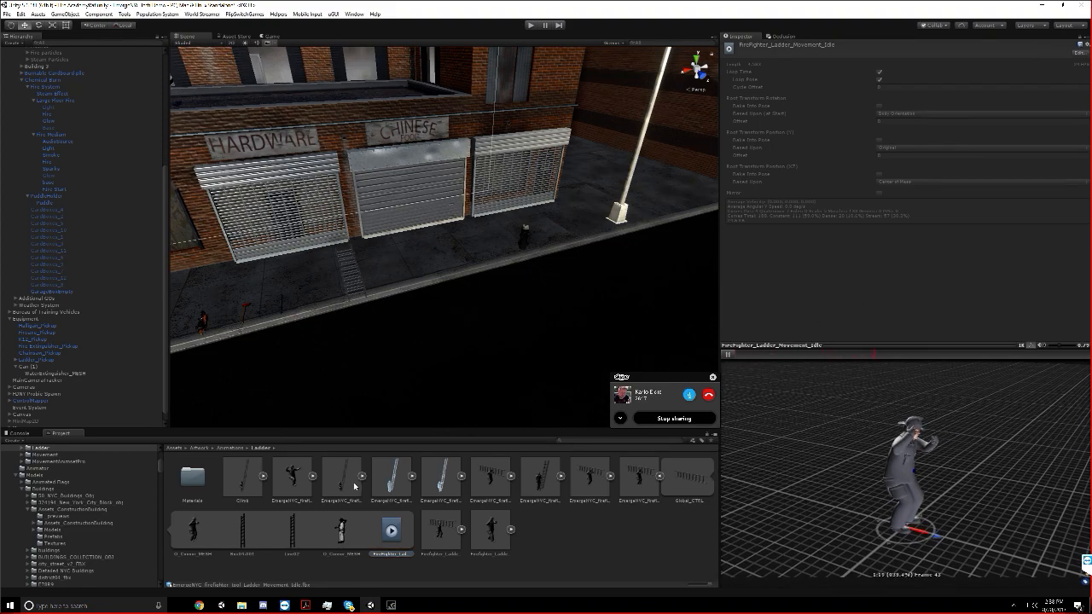
Look through the firefighter ladder models, from Ladder_Breach across to Ladder_Deploy
left_click(342, 480)
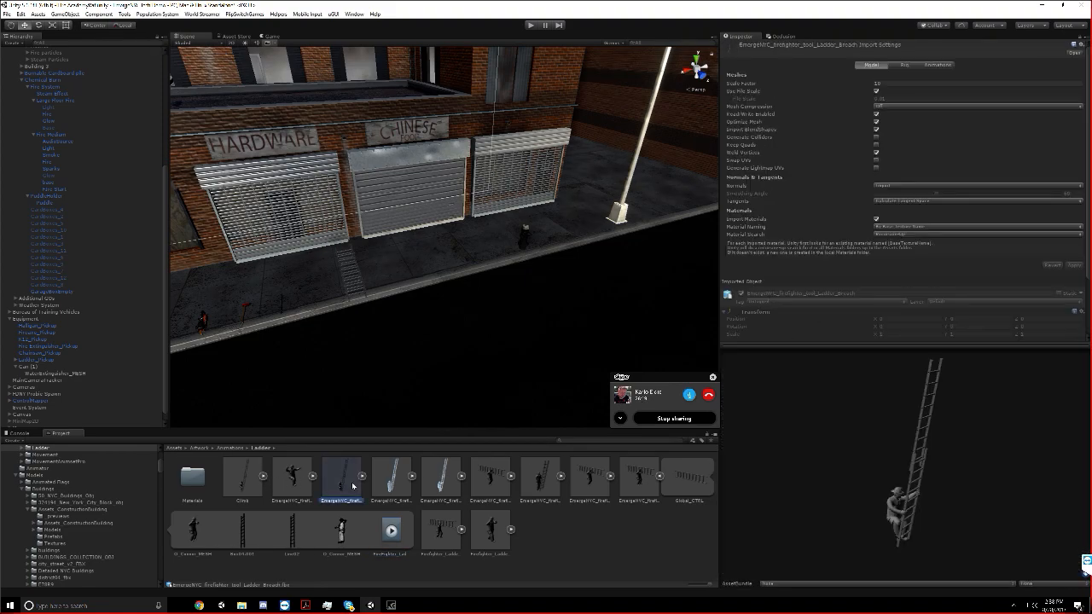
left_click(406, 485)
left_click(440, 486)
left_click(503, 488)
left_click(536, 488)
left_click(497, 490)
Expand the Ladder_Deploy model and play its FireFighter_Ladder_Deploy animation clip
left_click(511, 477)
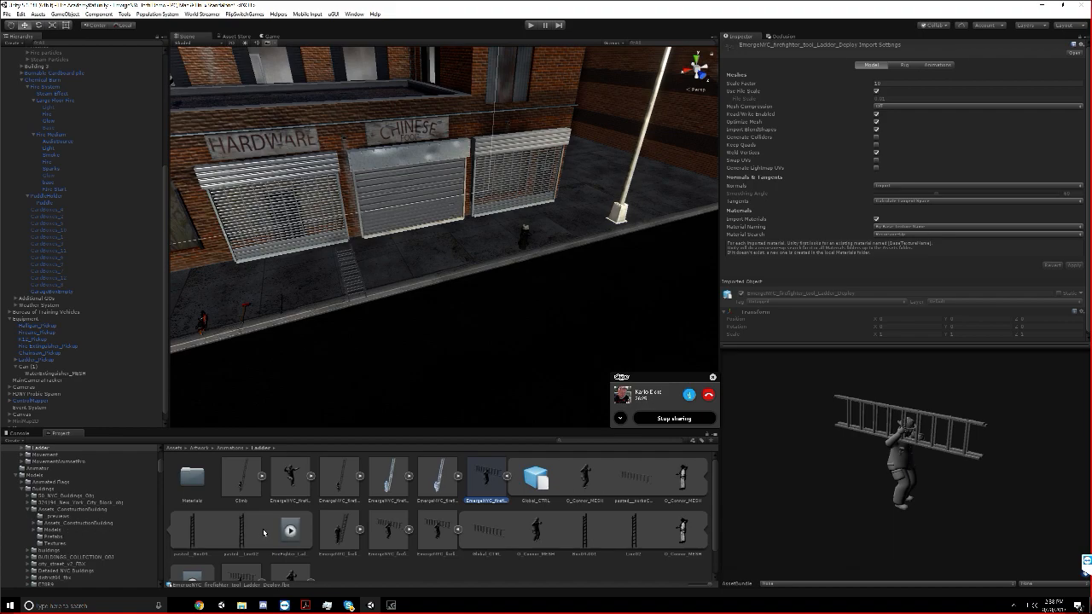
left_click(290, 531)
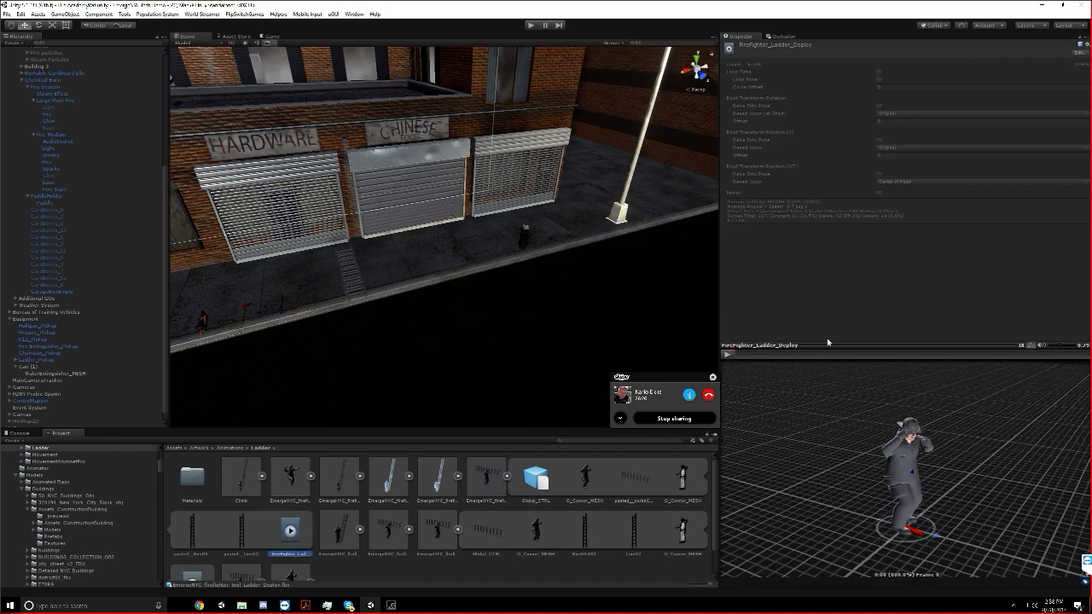
left_click(728, 353)
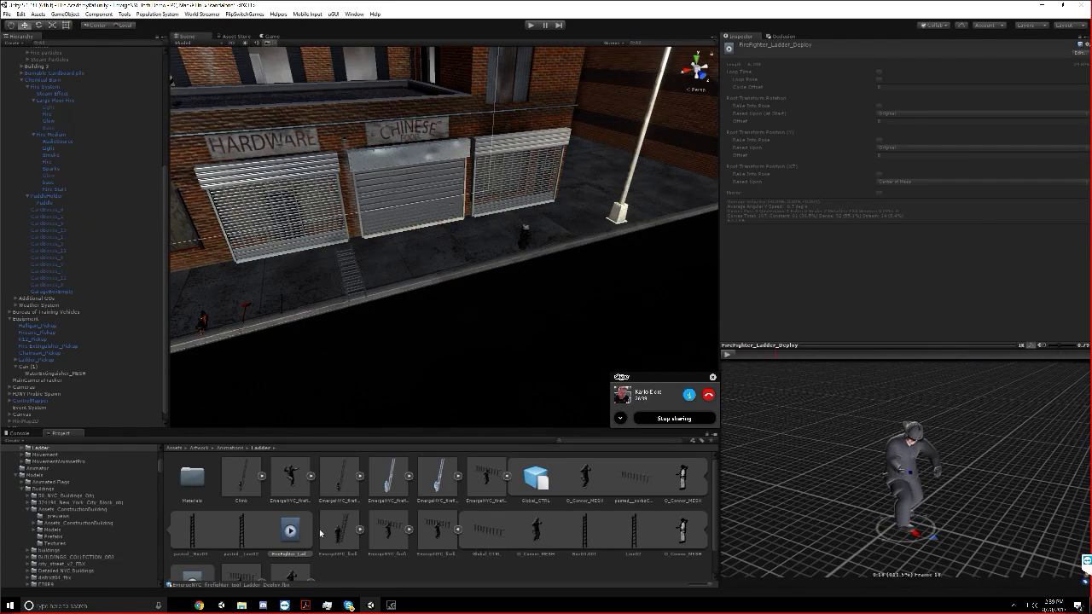
scroll(450, 352, "down", 10)
scroll(450, 351, "up", 8)
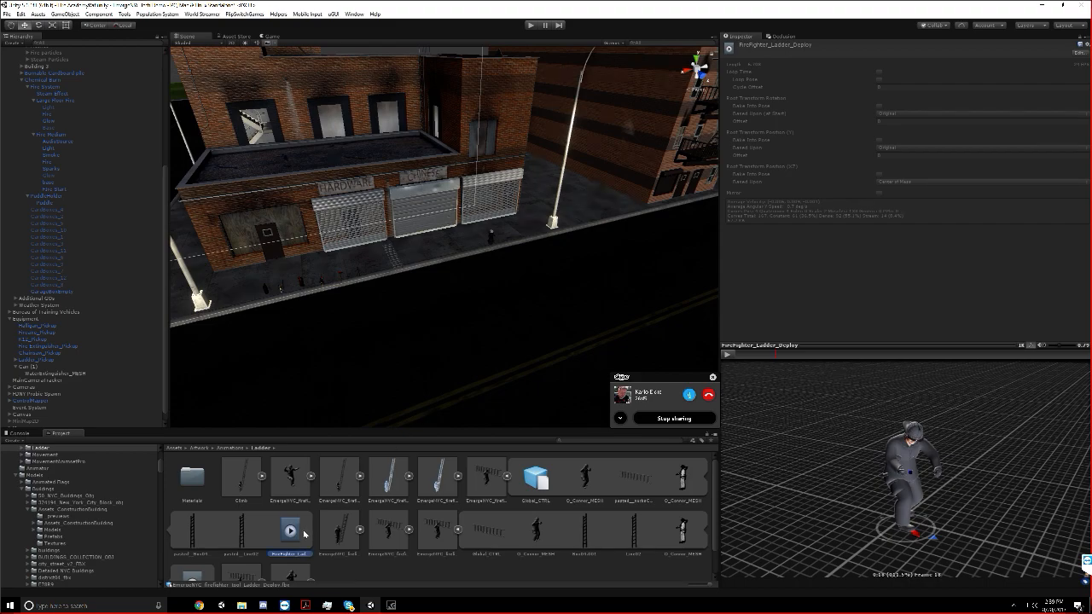
left_click(726, 355)
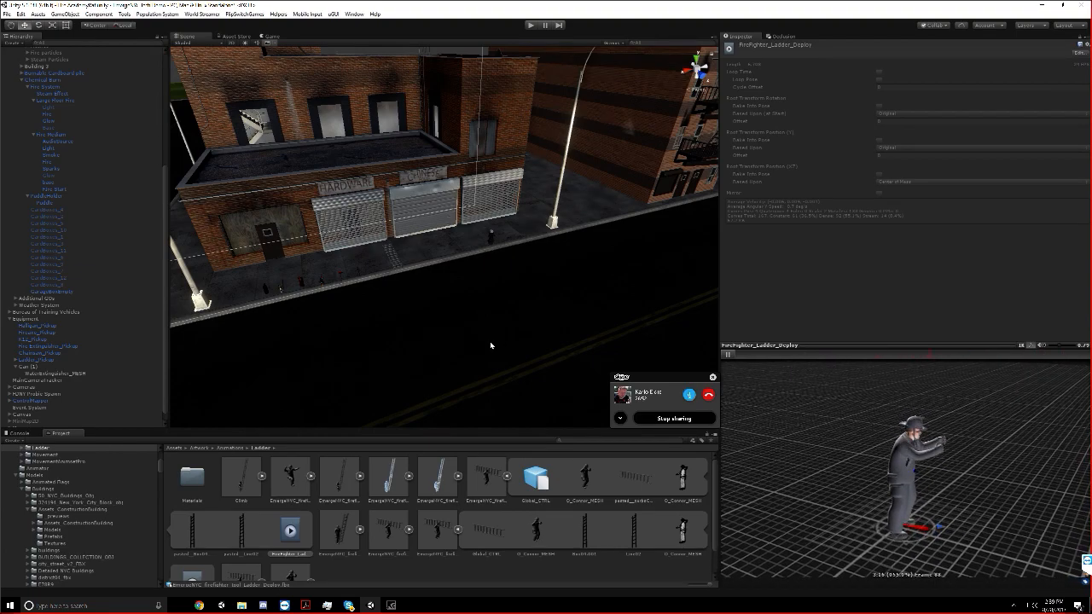
Examine the roofline above the Chinese Food storefront, the parked fire trucks, and the ladder lying on the sidewalk
scroll(487, 347, "down", 4)
right_click_drag(483, 349, 460, 329)
key("w")
key("s")
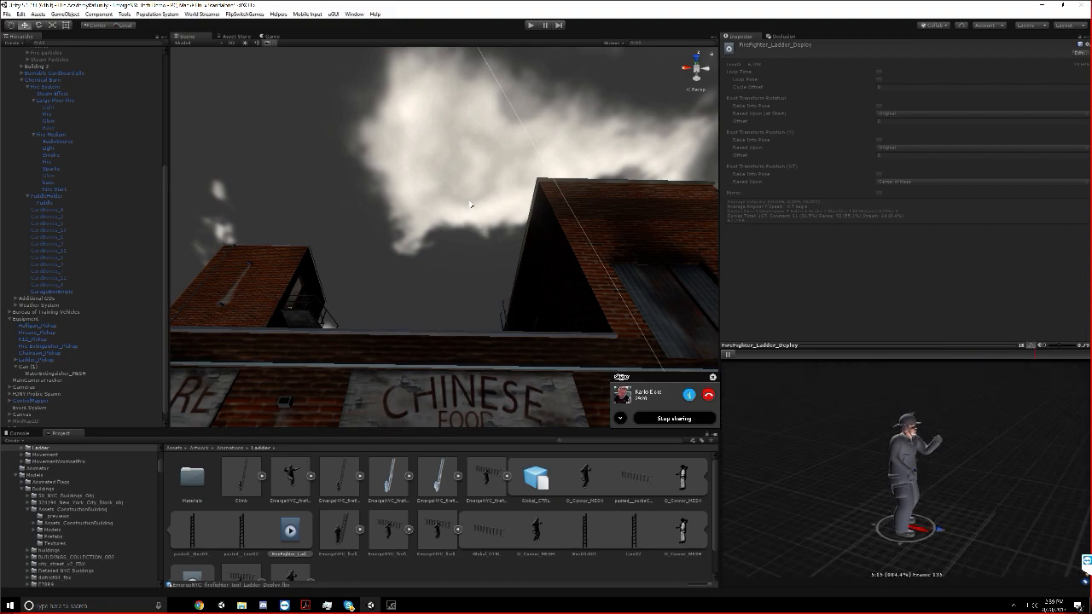
right_click_drag(486, 212, 480, 250)
scroll(500, 244, "down", 10)
left_click_drag(502, 246, 660, 258, "alt")
scroll(658, 257, "up", 6)
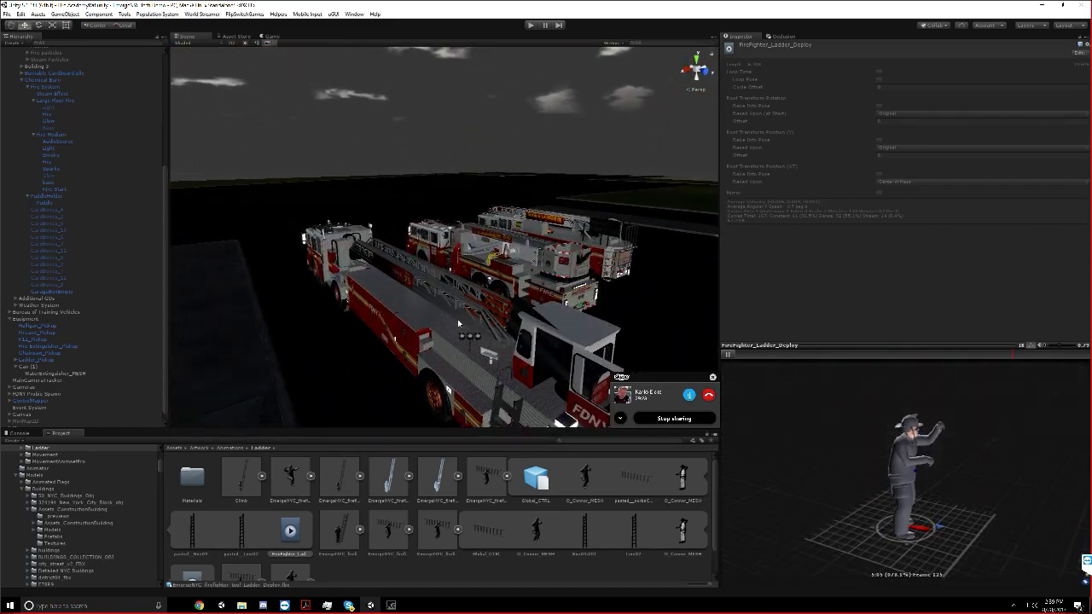
scroll(495, 270, "down", 7)
right_click_drag(494, 270, 411, 324)
key("w")
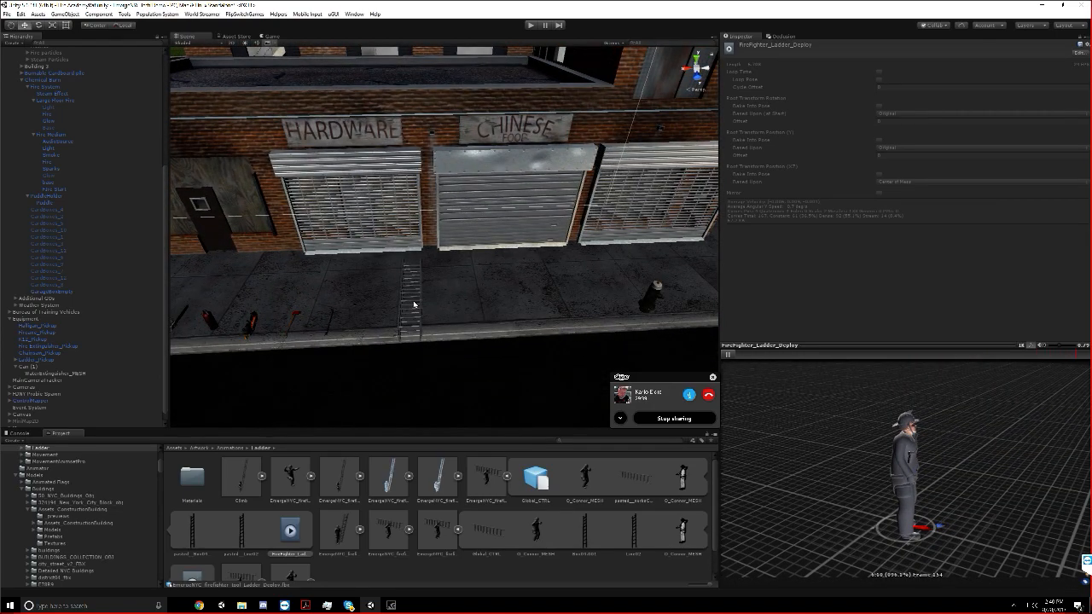
Select the ladder on the sidewalk and inspect its extension mesh and the parent Ladder_Pickup object
scroll(413, 303, "up", 2)
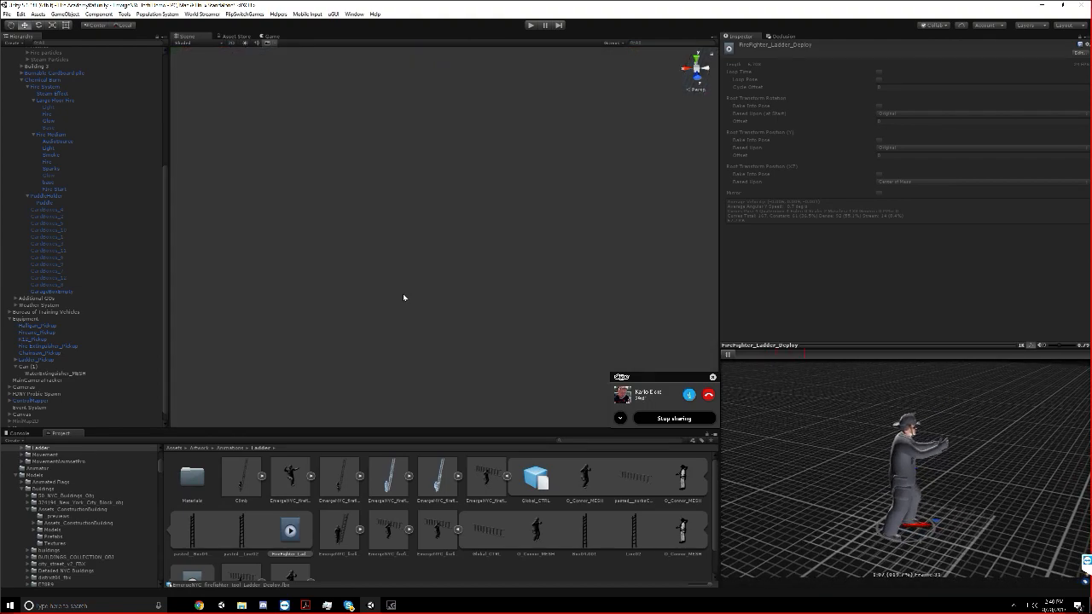
scroll(403, 297, "down", 2)
left_click(413, 281)
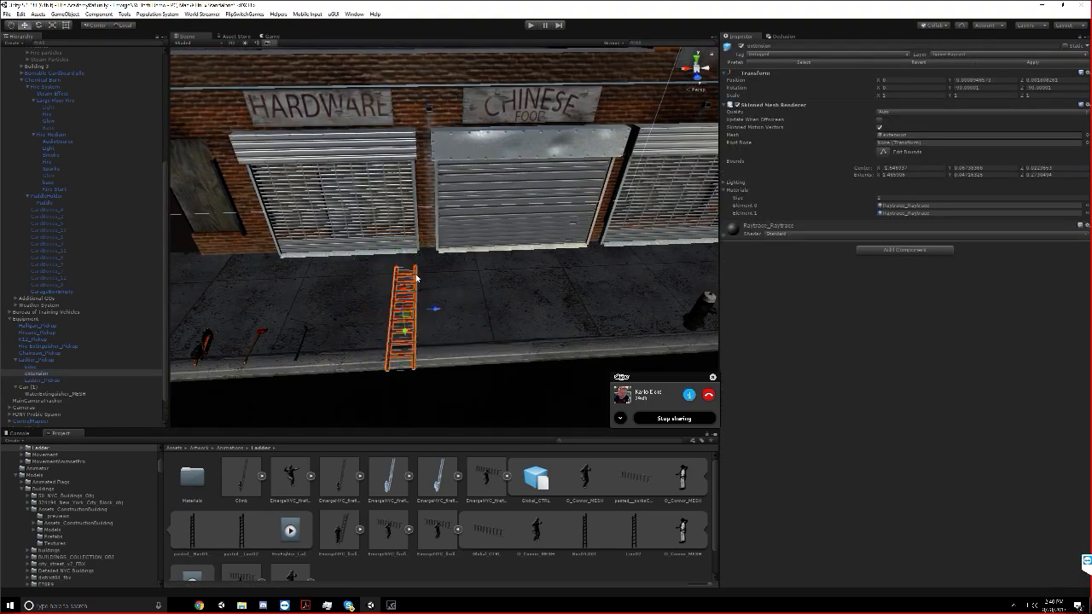
left_click(413, 371)
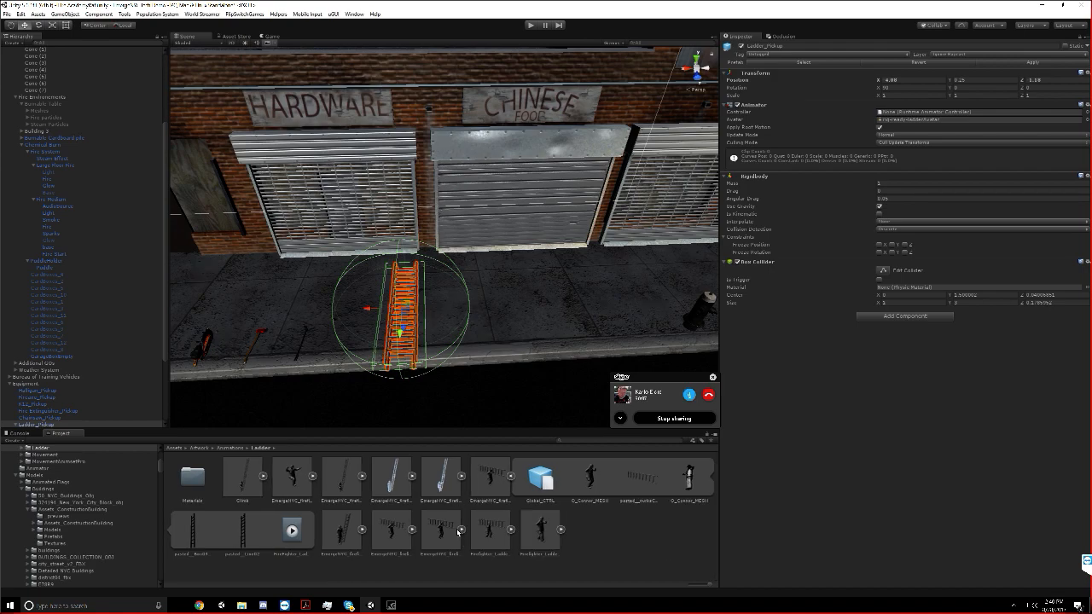
Expand the Firefighter_Ladder_Movement_Walk model and preview its walk animation clip
left_click(542, 530)
left_click(551, 550)
left_click(560, 529)
scroll(207, 559, "down", 1)
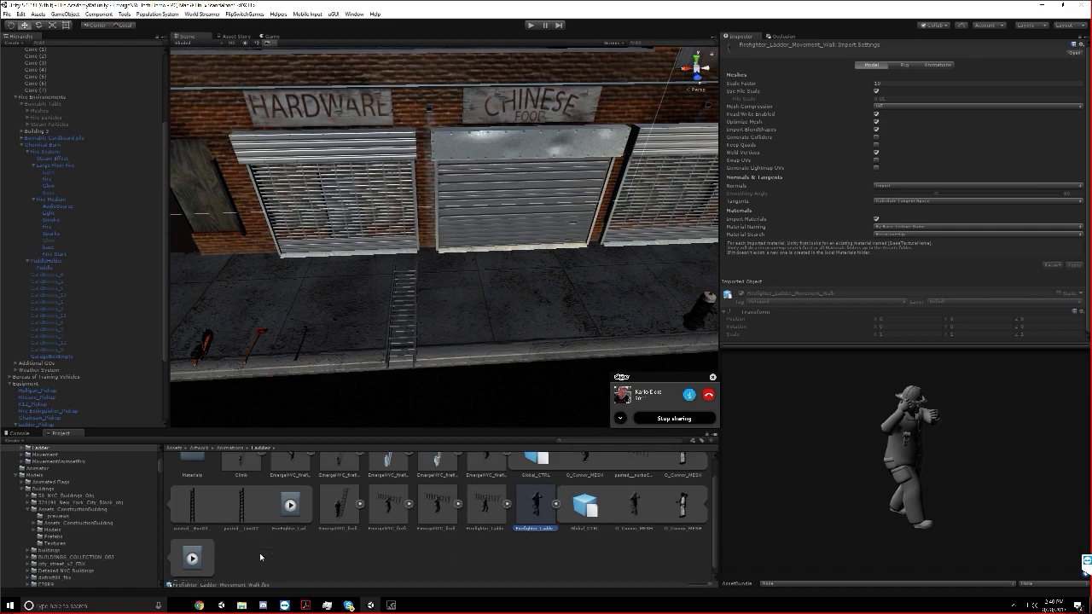
left_click(181, 551)
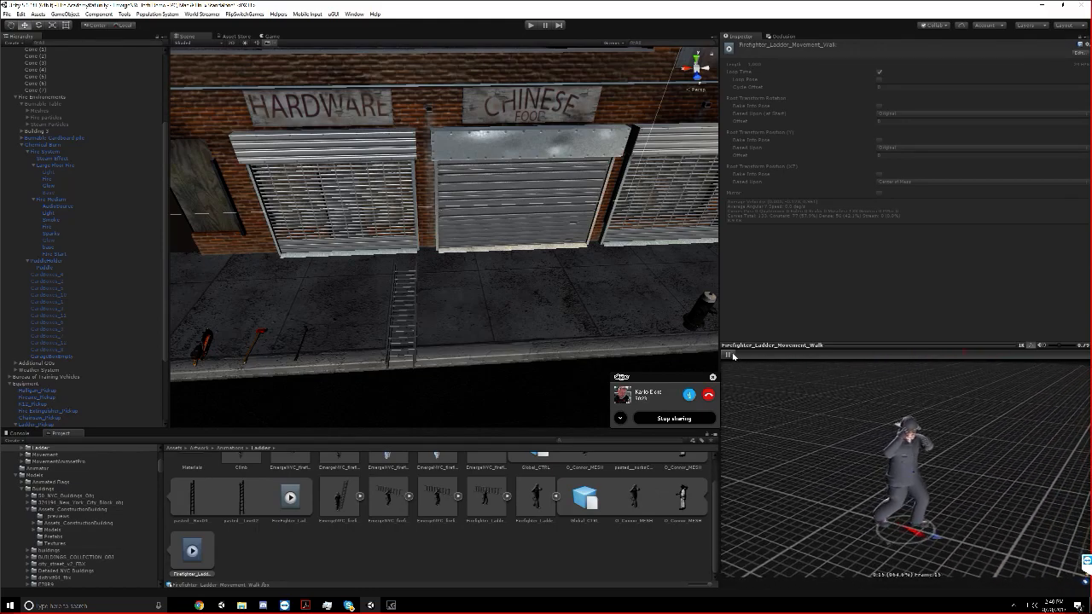
left_click(729, 355)
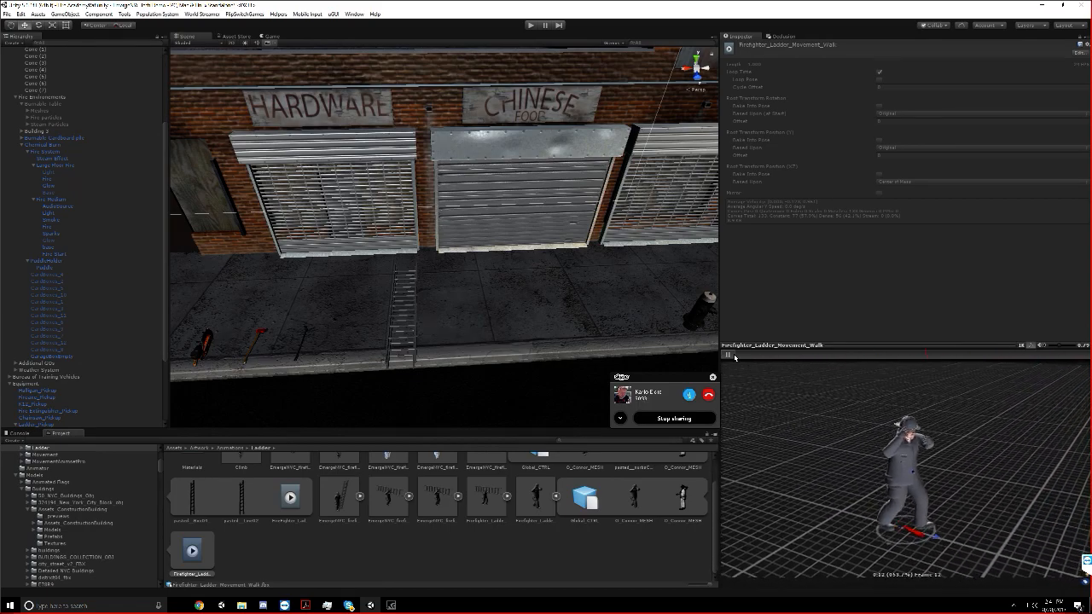
left_click(732, 356)
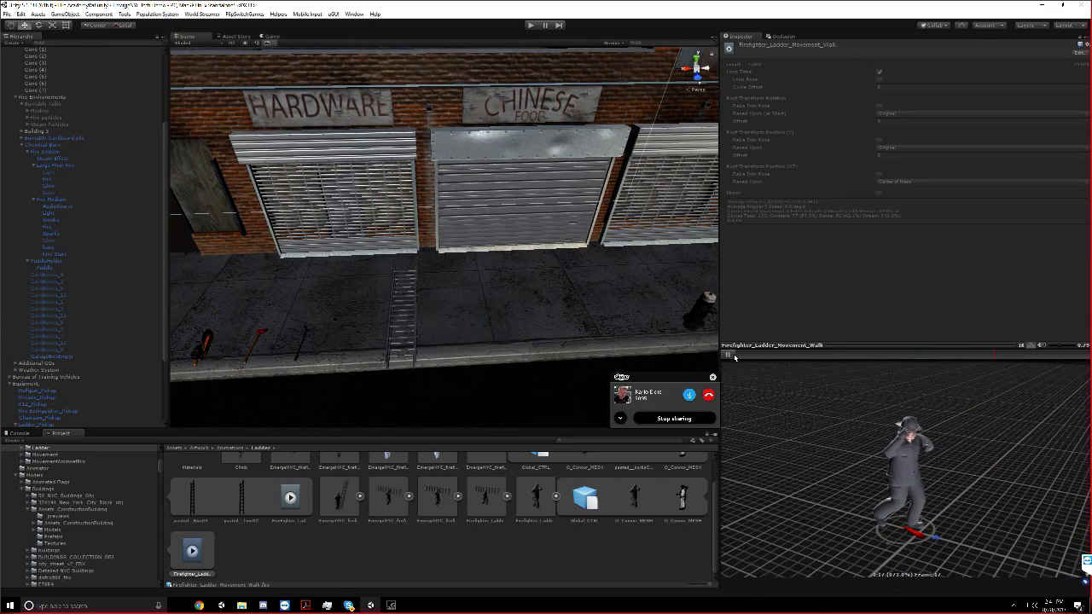
left_click(733, 356)
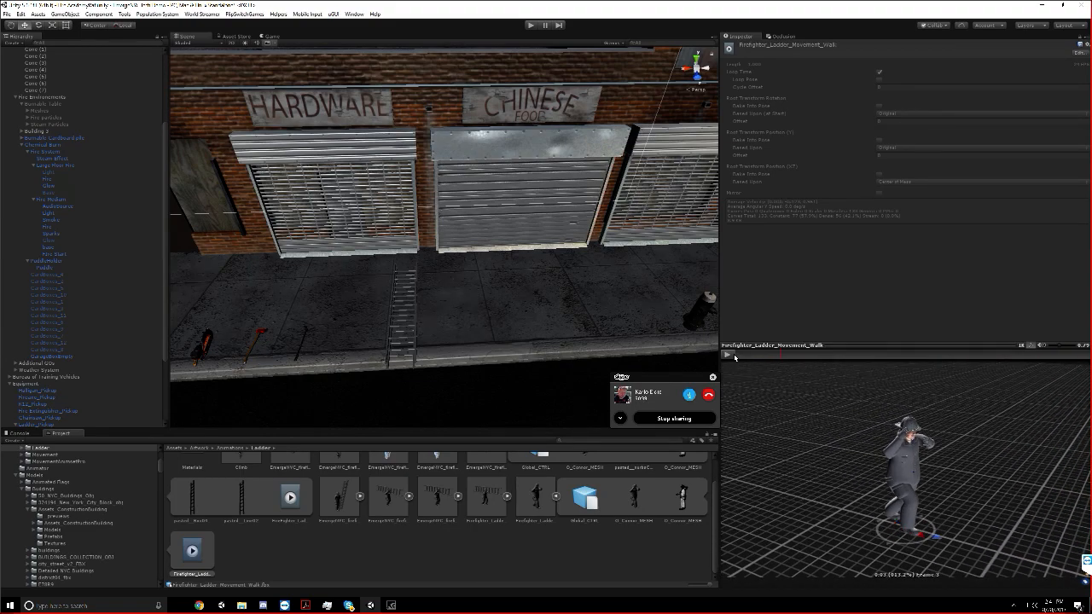
Expand the Ladder_Climb_Idle model and preview its FireFighter_Ladder_Climb_Idle animation clip
scroll(444, 512, "up", 1)
left_click(445, 483)
scroll(571, 335, "down", 5)
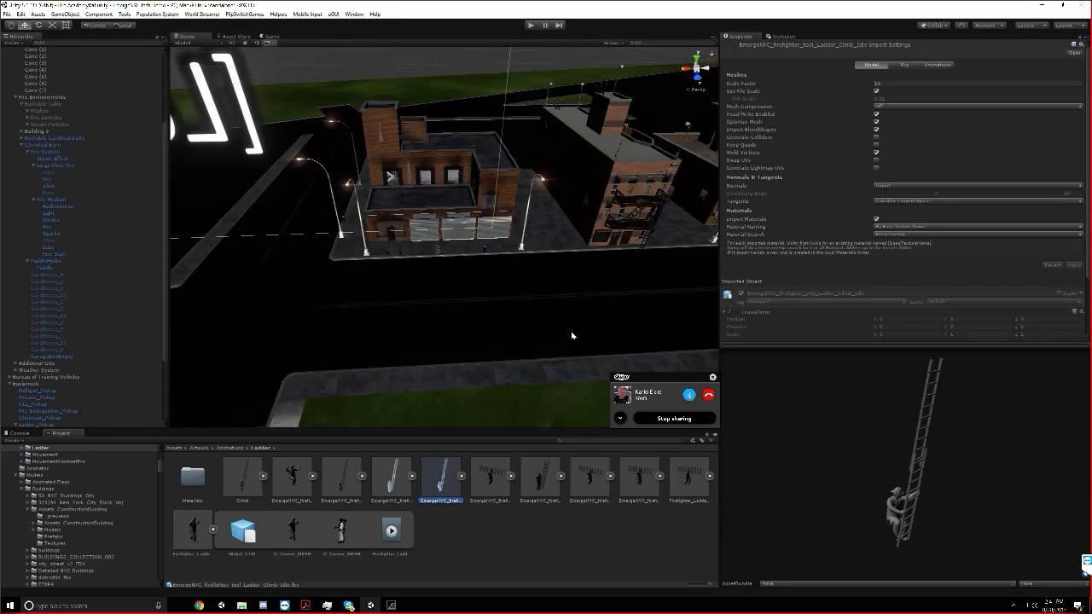
left_click(462, 476)
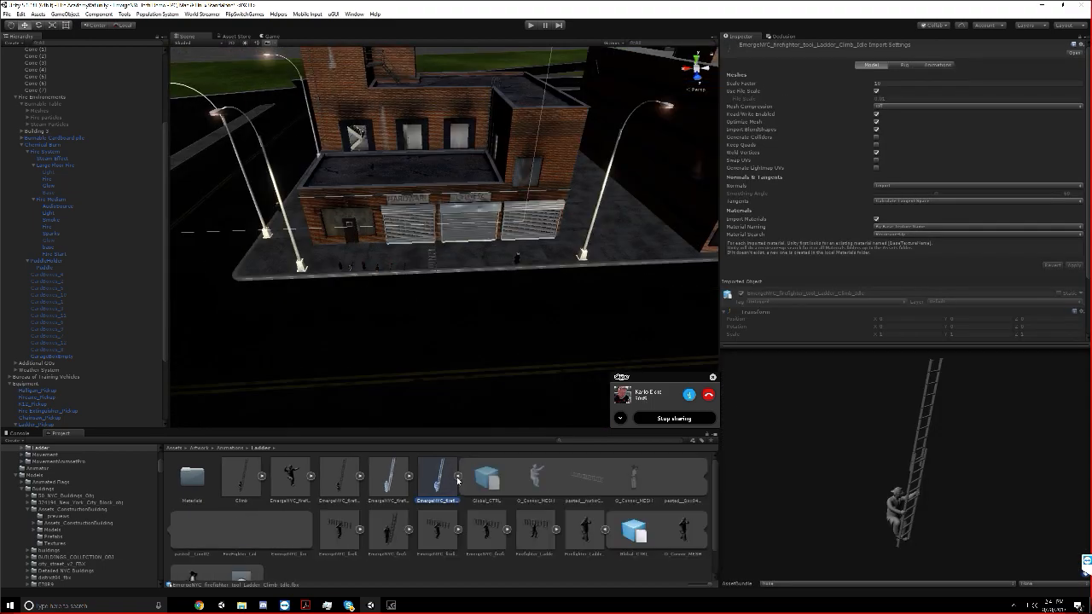
left_click(235, 535)
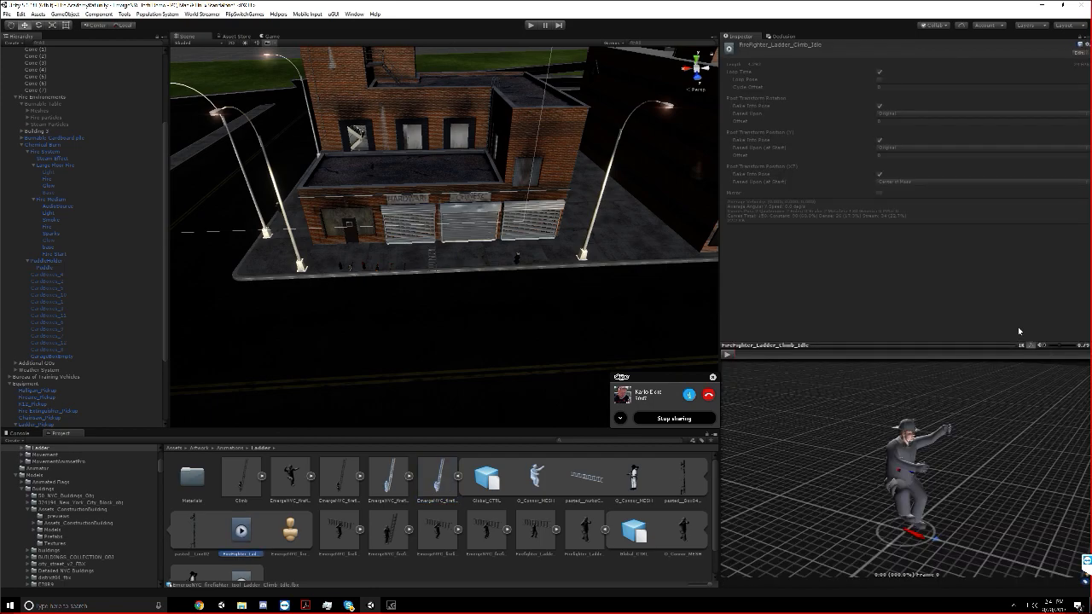
left_click(727, 354)
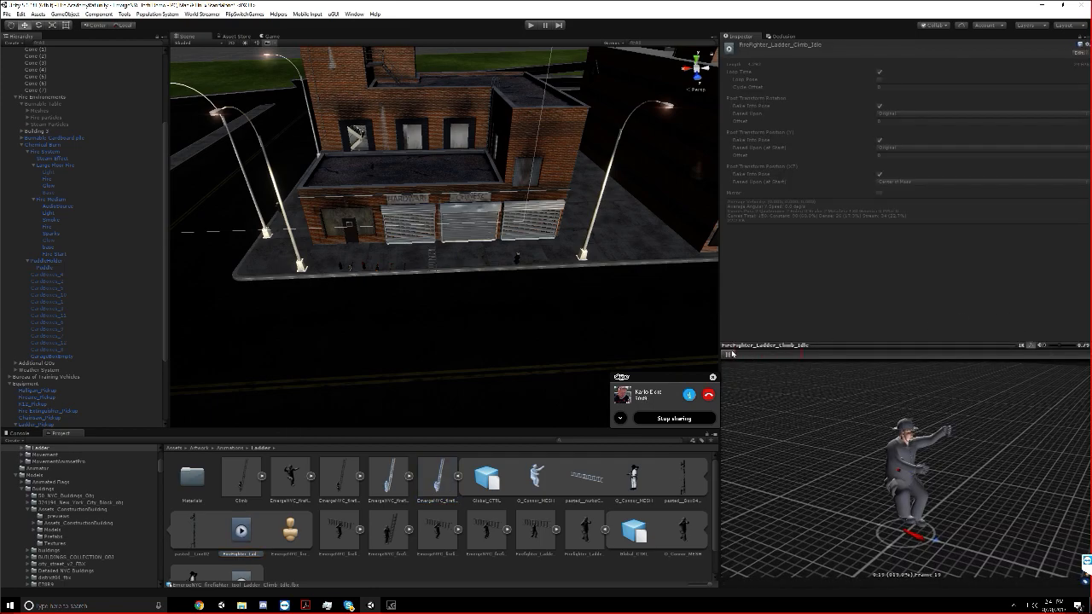
left_click(726, 354)
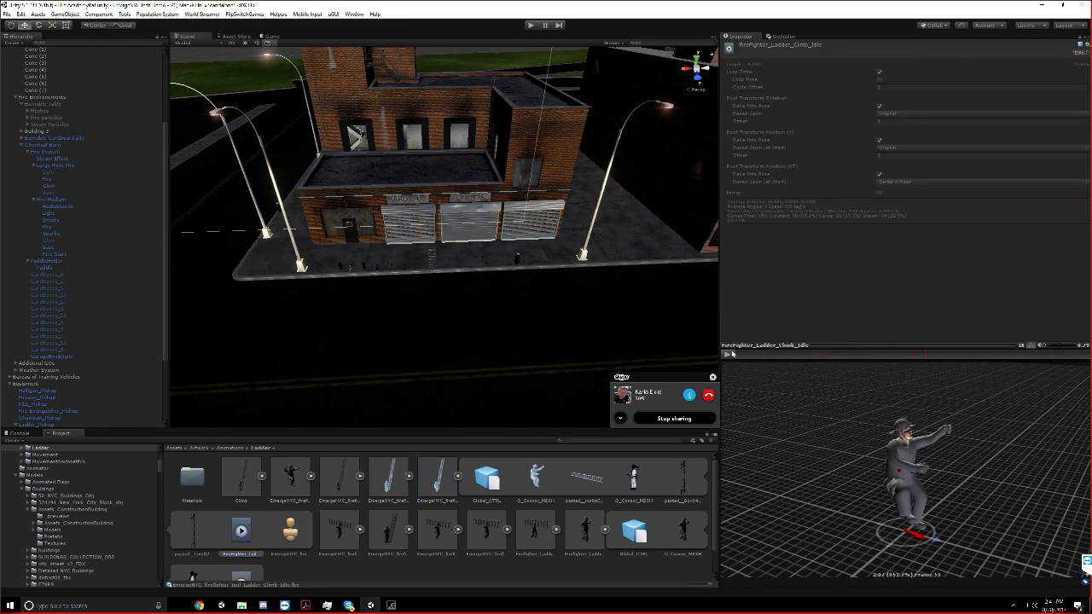
Survey the Fire Academy block with its three brick buildings from above
scroll(470, 271, "down", 8)
middle_click_drag(469, 272, 460, 303)
scroll(449, 324, "down", 8)
scroll(490, 312, "down", 3)
scroll(538, 298, "down", 3)
scroll(490, 324, "up", 3)
scroll(487, 312, "up", 4)
scroll(460, 303, "up", 5)
right_click_drag(460, 300, 458, 299)
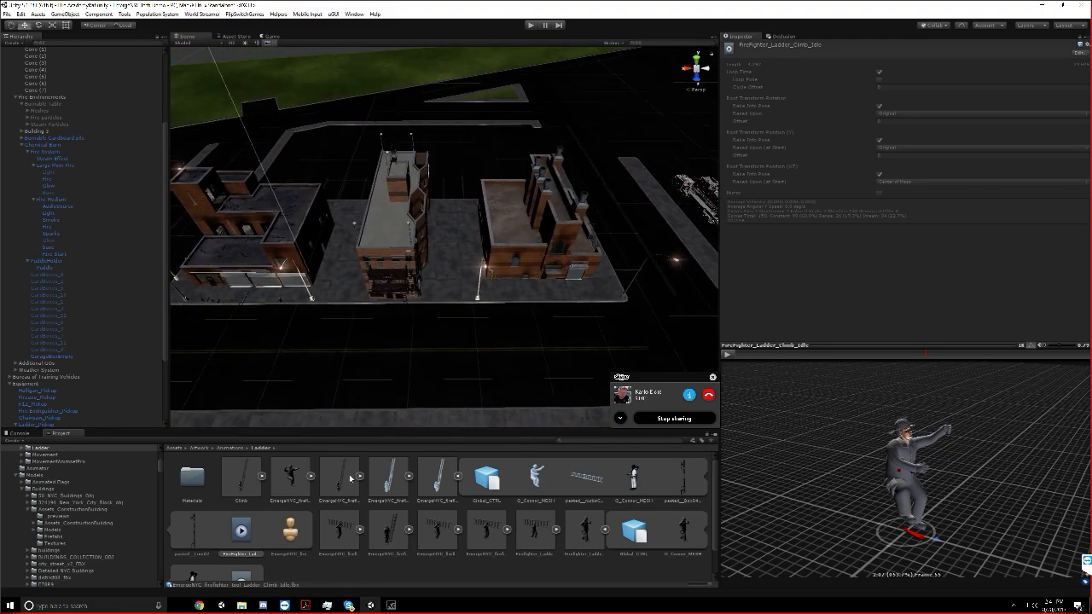
Close the second Skype window and return to the overview of the Fire Academy grounds
mouse_move(348, 604)
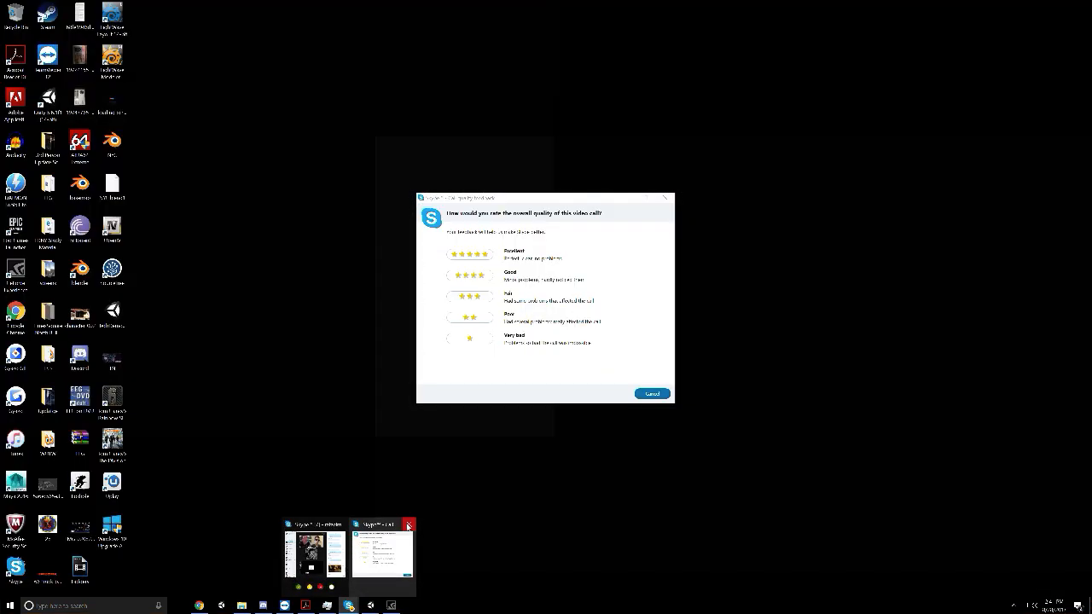
left_click(407, 525)
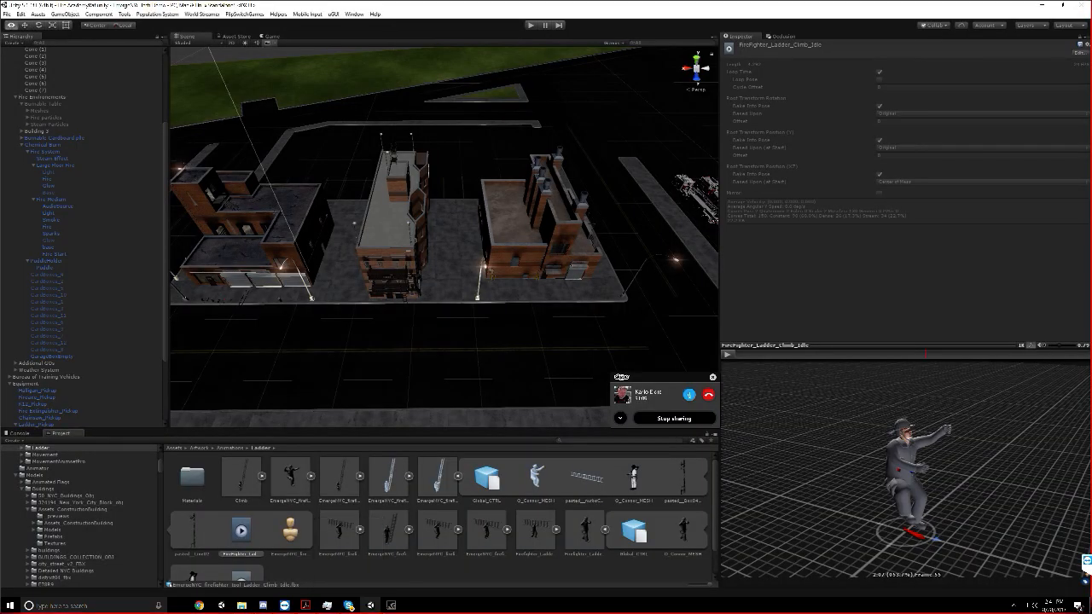
right_click_drag(500, 350, 497, 369)
scroll(497, 369, "down", 3)
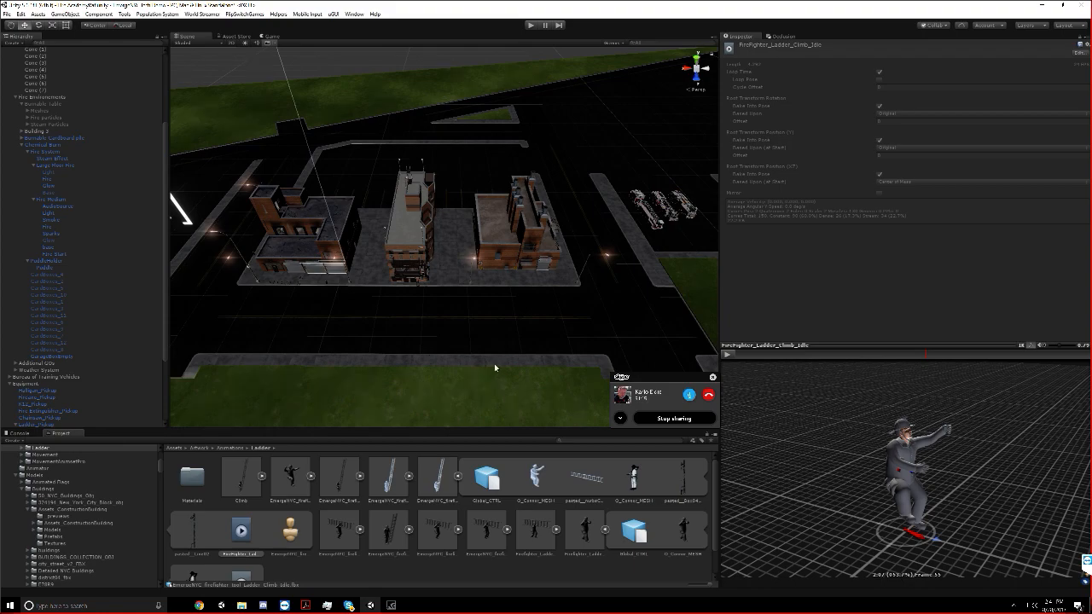
scroll(452, 285, "down", 3)
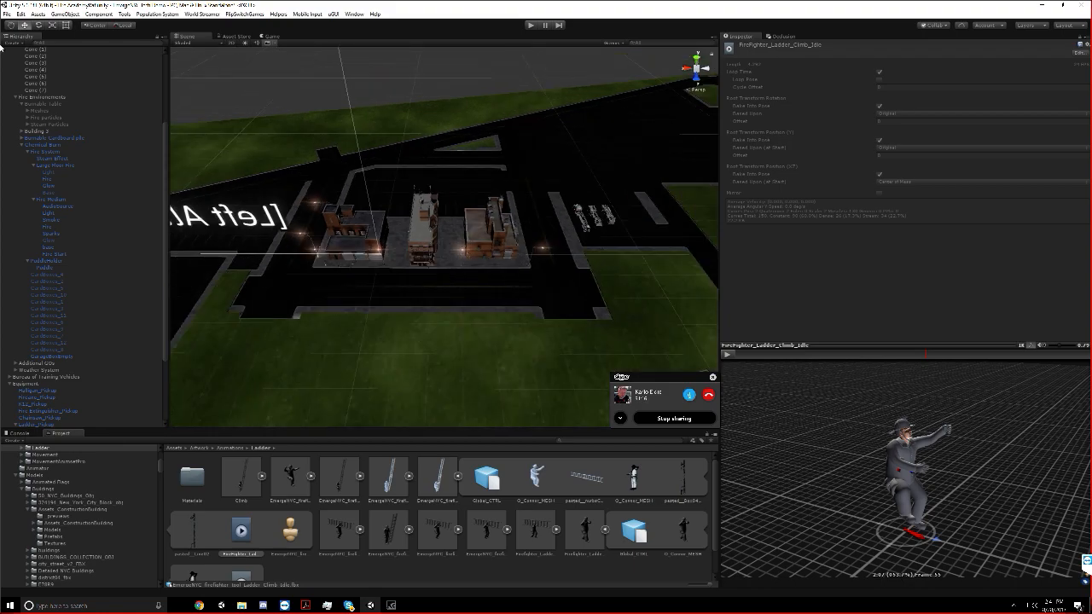
Open an EmergeNYC Streamed scene from the Scenes/Tech Demo folder, discarding the unsaved changes to the Fire Academy scene
left_click(7, 14)
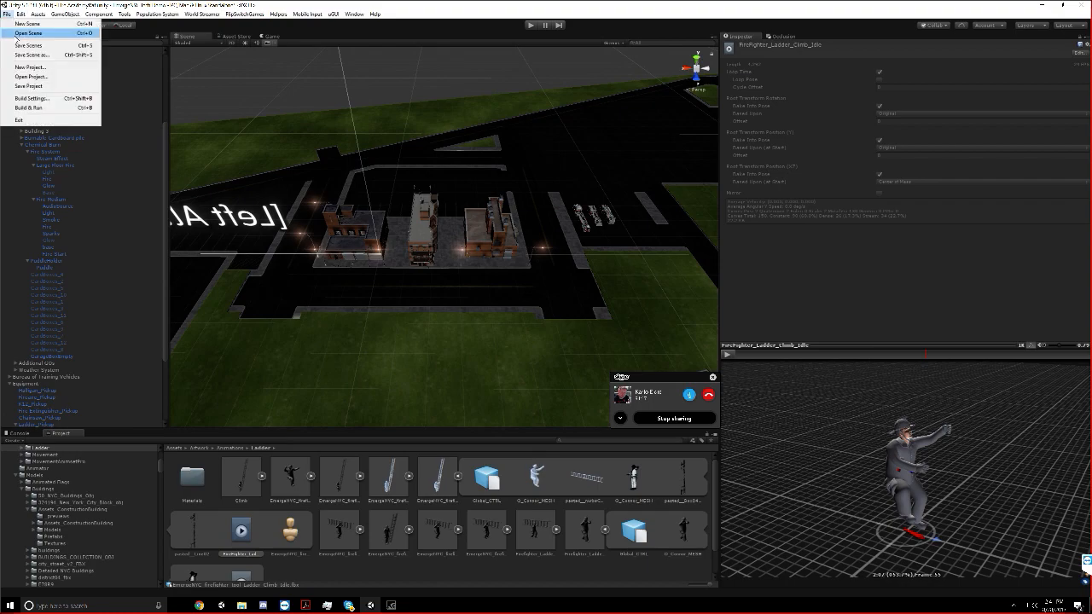
left_click(26, 34)
scroll(194, 169, "down", 6)
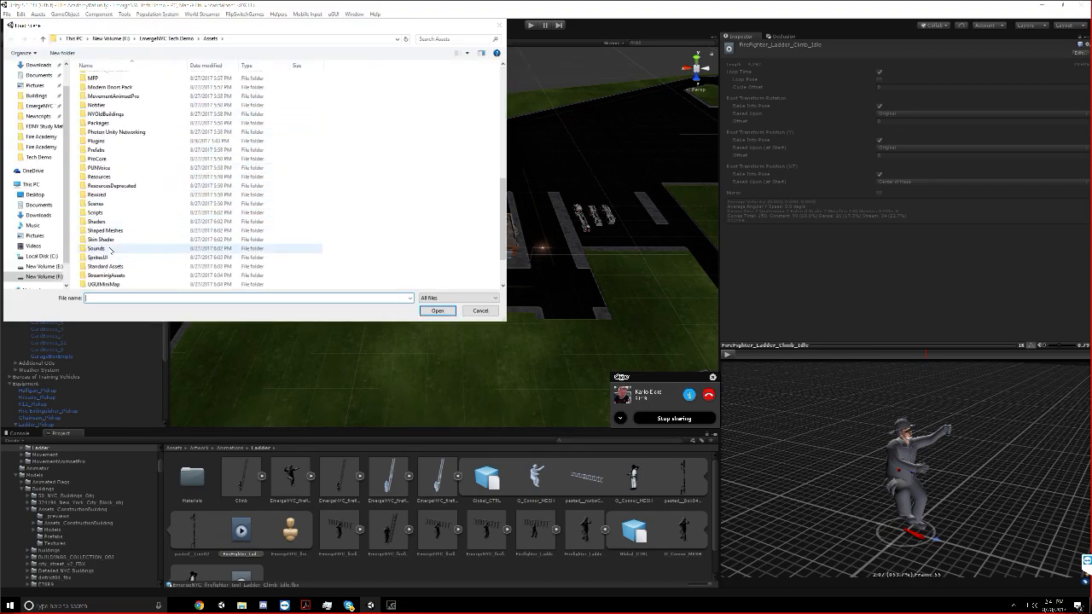
double_click(111, 203)
double_click(119, 114)
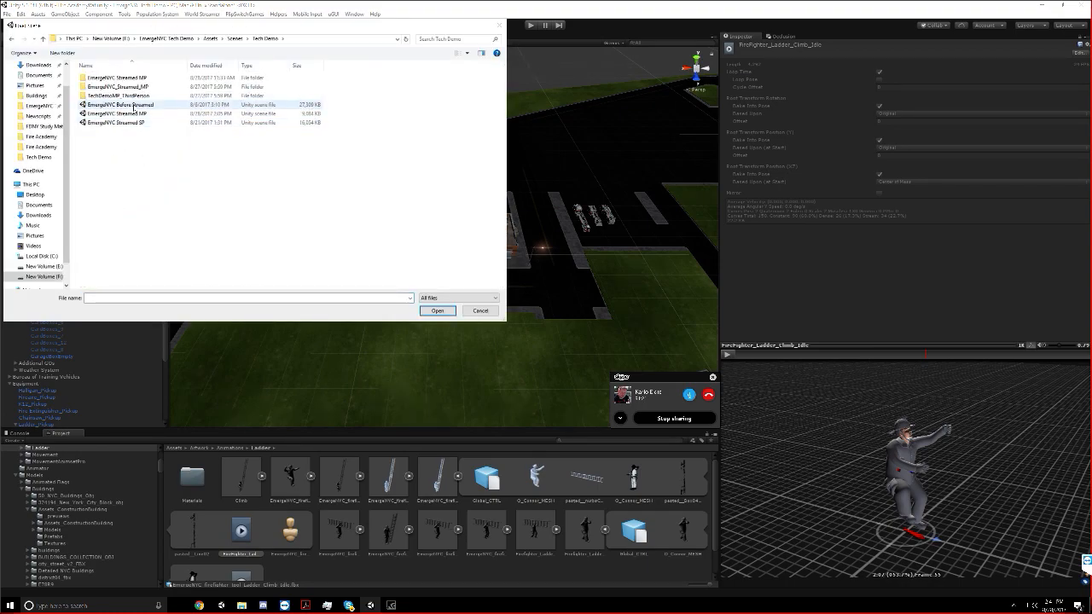
double_click(130, 120)
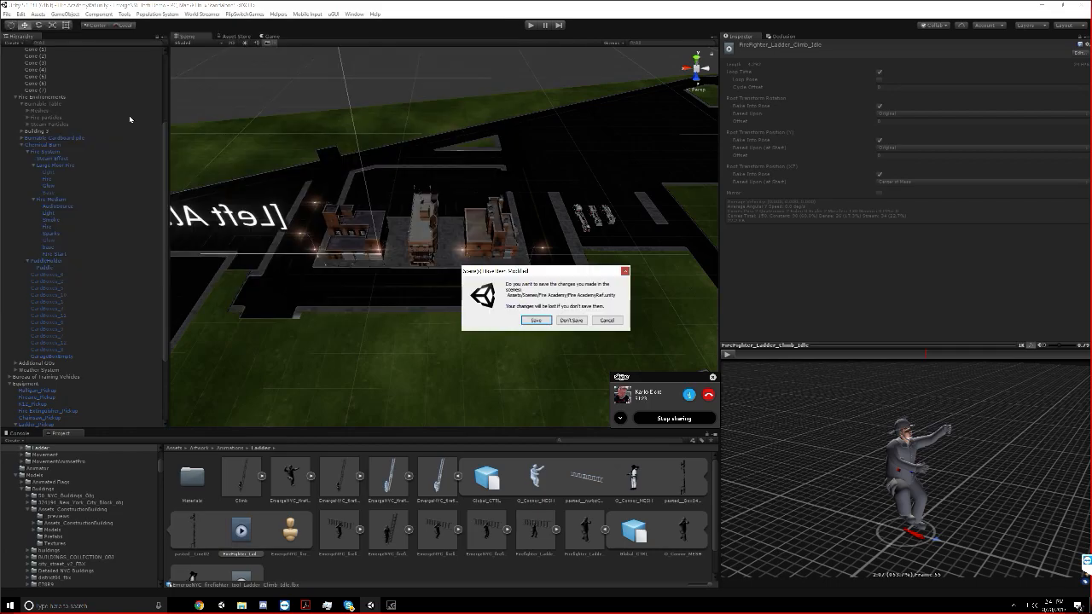
left_click(570, 320)
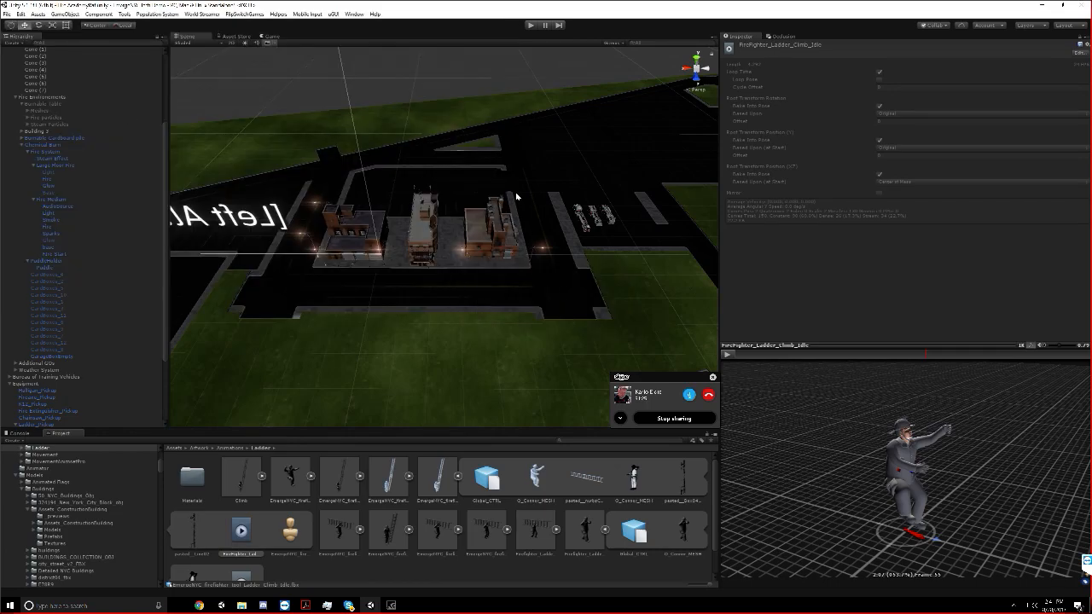
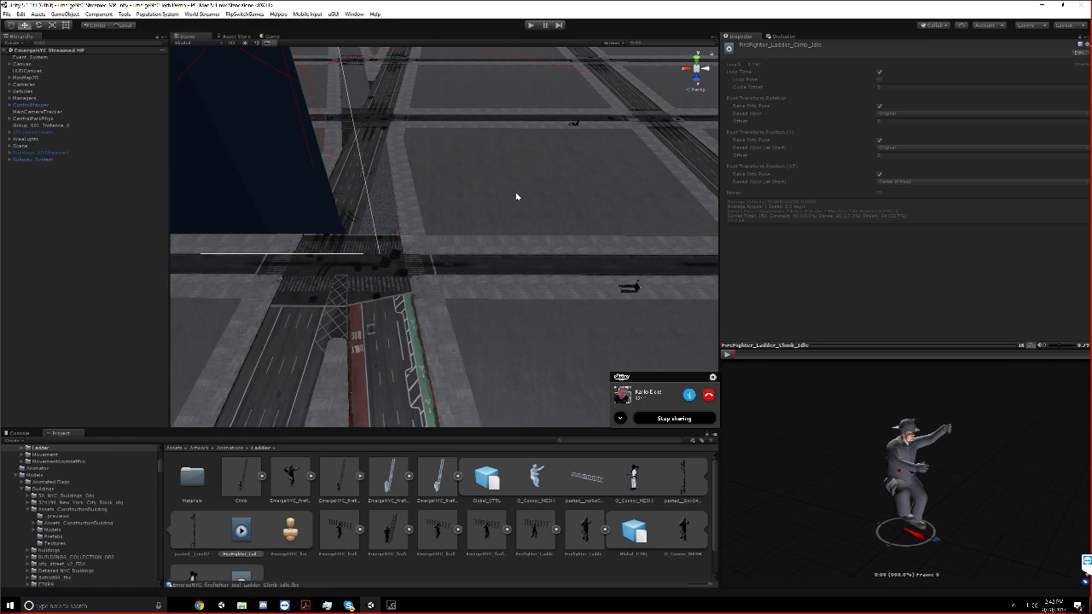
Go from the street grid down into the subway station and select an entry gate there
scroll(705, 196, "down", 3)
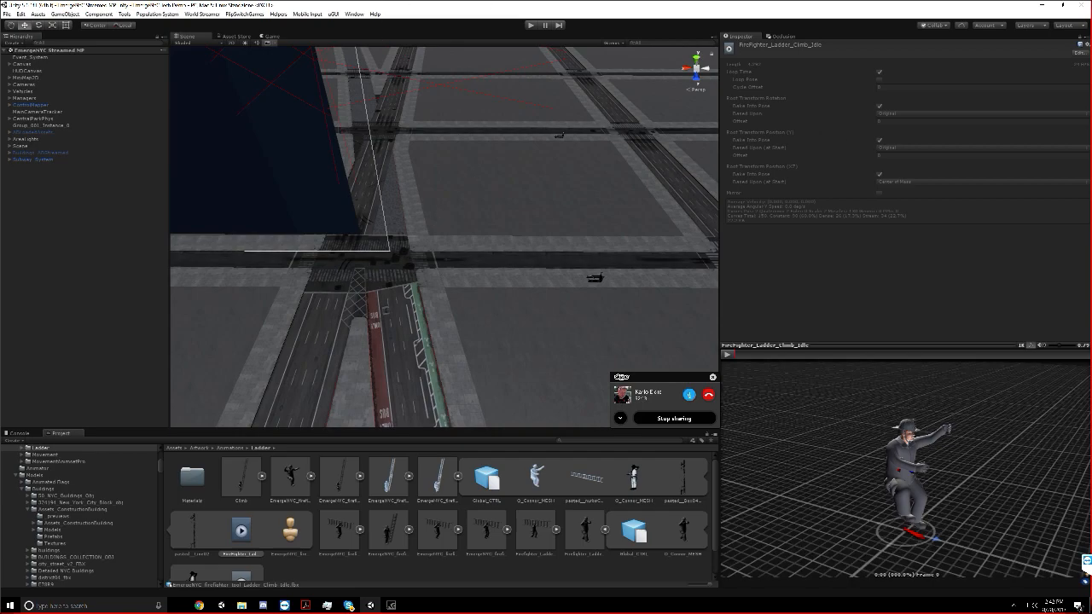
scroll(471, 179, "down", 4)
middle_click_drag(506, 205, 469, 185)
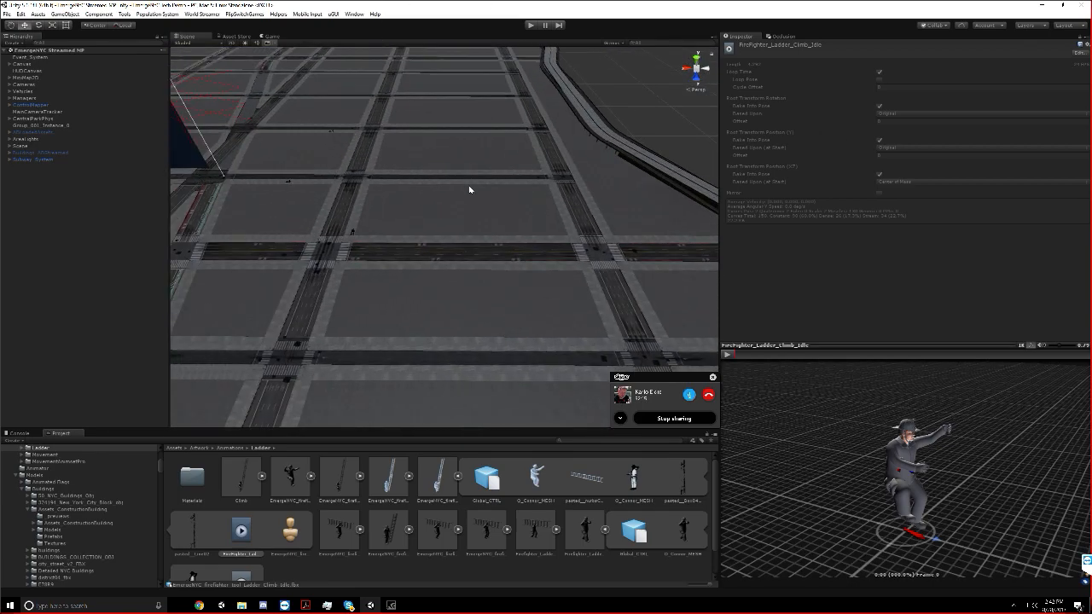
right_click_drag(346, 277, 296, 192)
right_click_drag(437, 258, 377, 254)
key("w")
key("w")
left_click(370, 304)
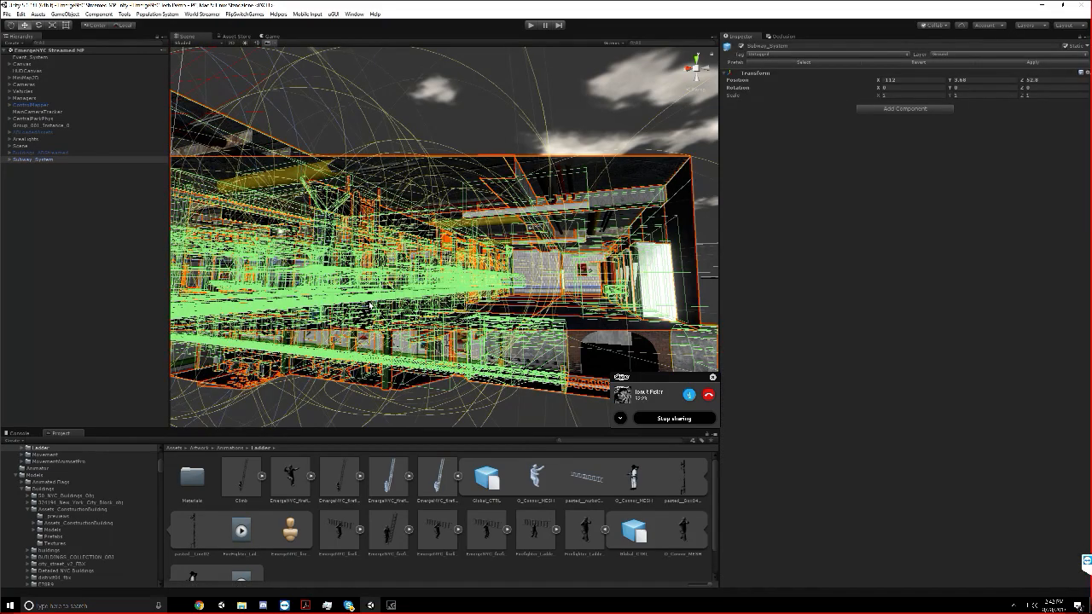
left_click(370, 305)
Check what the selected gate's first Mesh Collider covers by disabling and re-enabling it
scroll(49, 360, "down", 3)
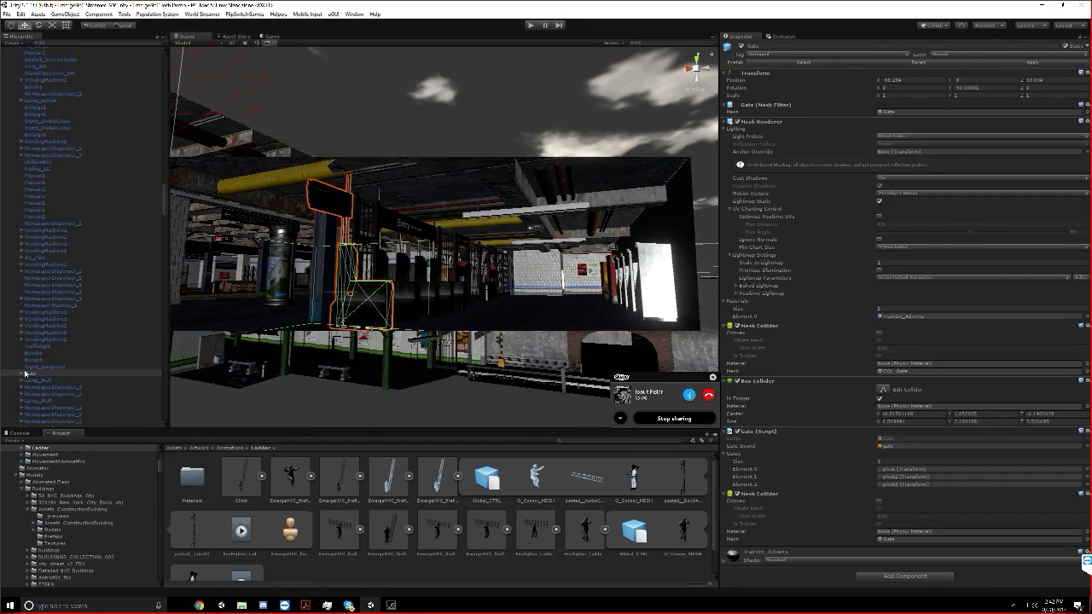
left_click(737, 325)
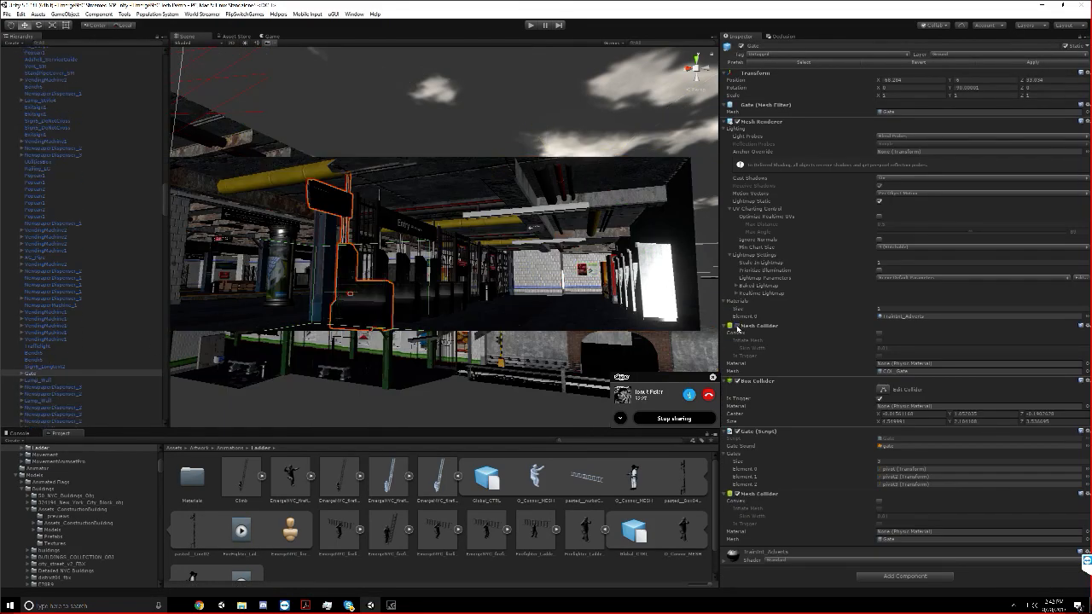
left_click(736, 326)
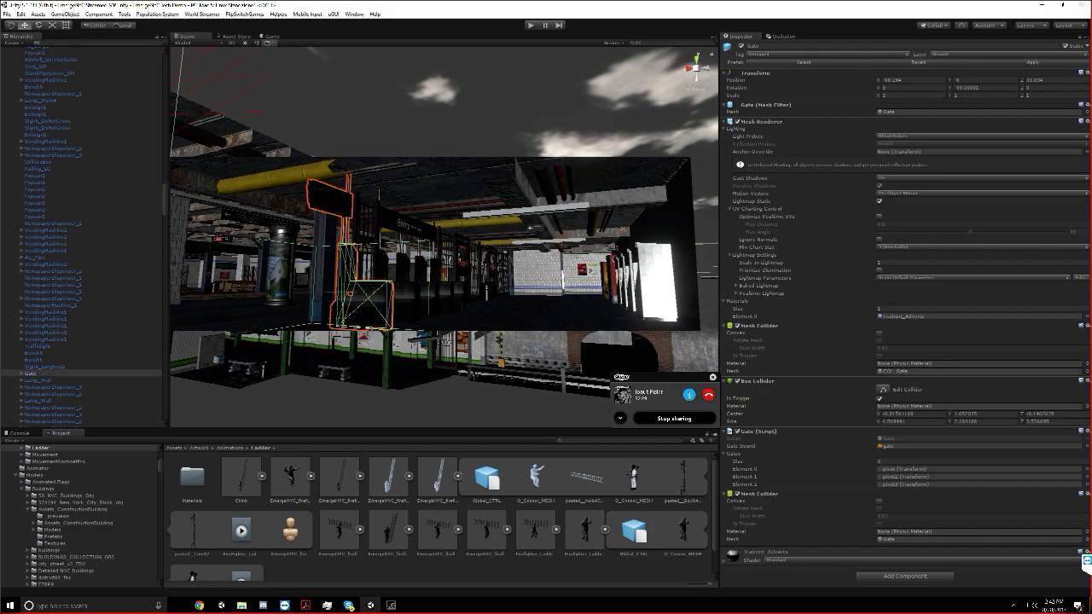
Filter the scene objects by "Gate" and disable the first Mesh Collider on the four Gate objects together
type("Gaste")
key("BackSpace")
key("BackSpace")
type("te")
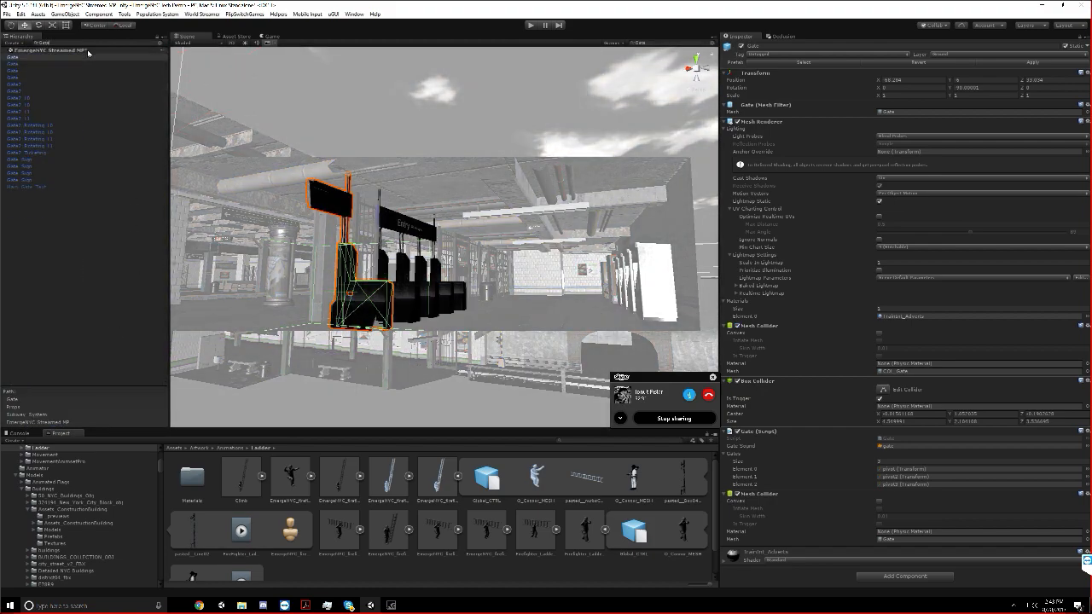
left_click(26, 91, "shift")
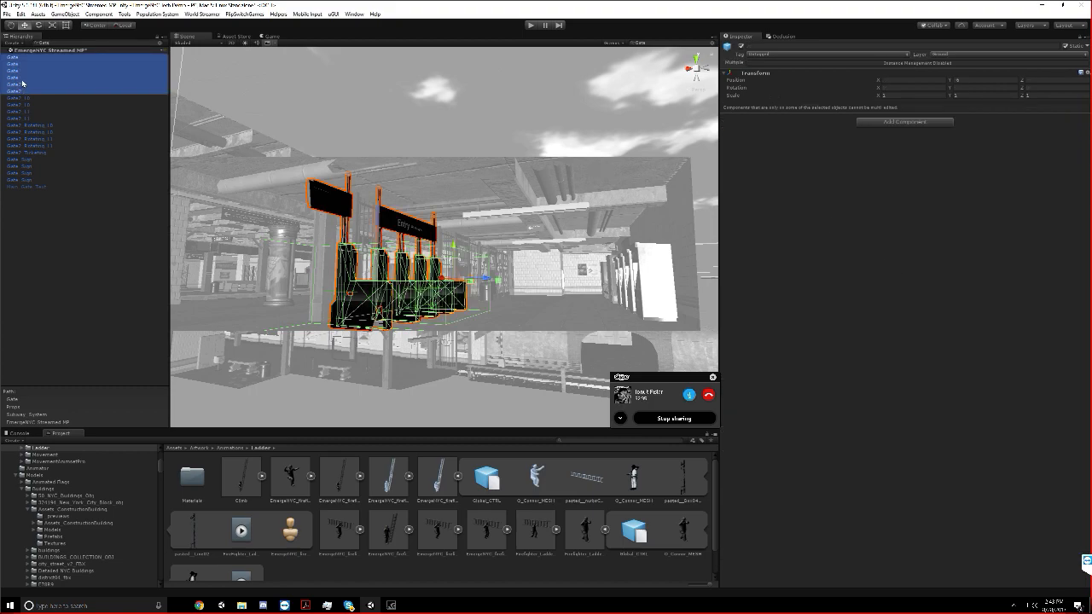
left_click(21, 78, "shift")
left_click(732, 326)
left_click(731, 326)
left_click(732, 326)
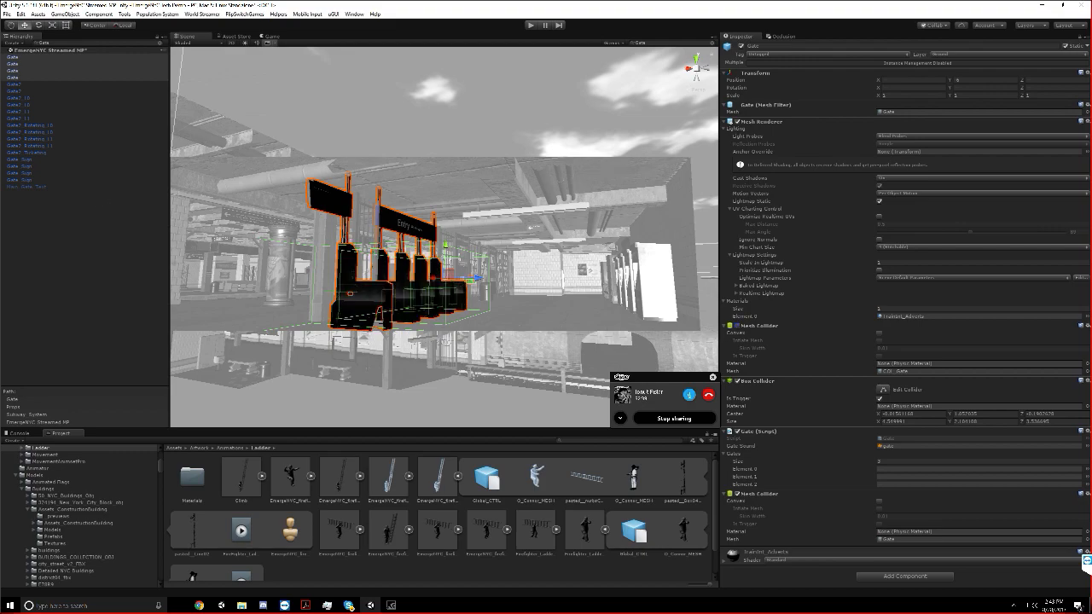
Inspect the Gate2 turnstile, its LOD meshes, a rotating part and a Gate_Sign object
double_click(37, 86)
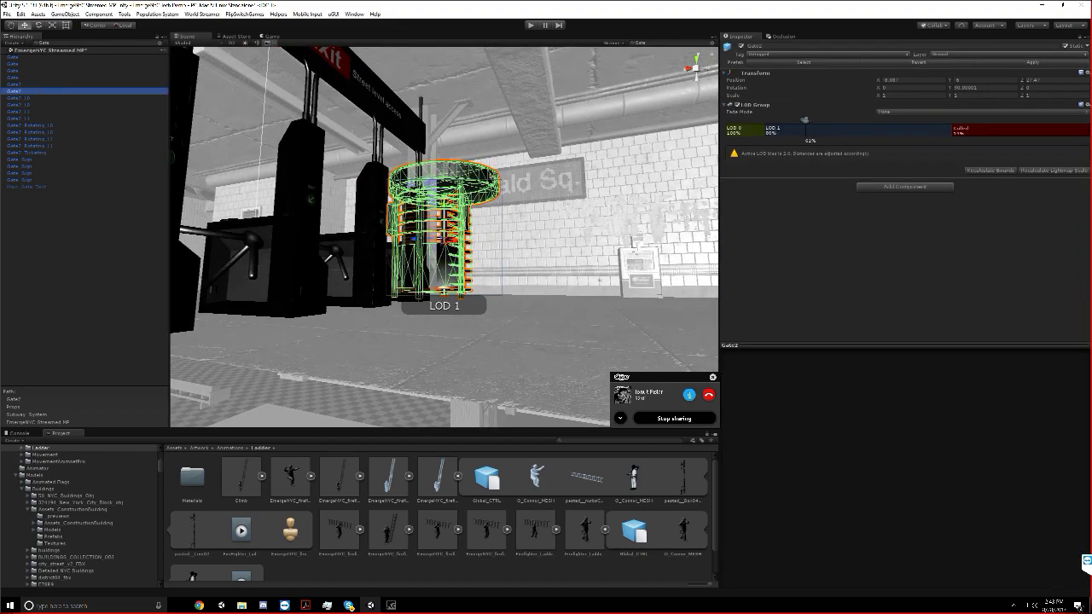
left_click(36, 99)
left_click(37, 105)
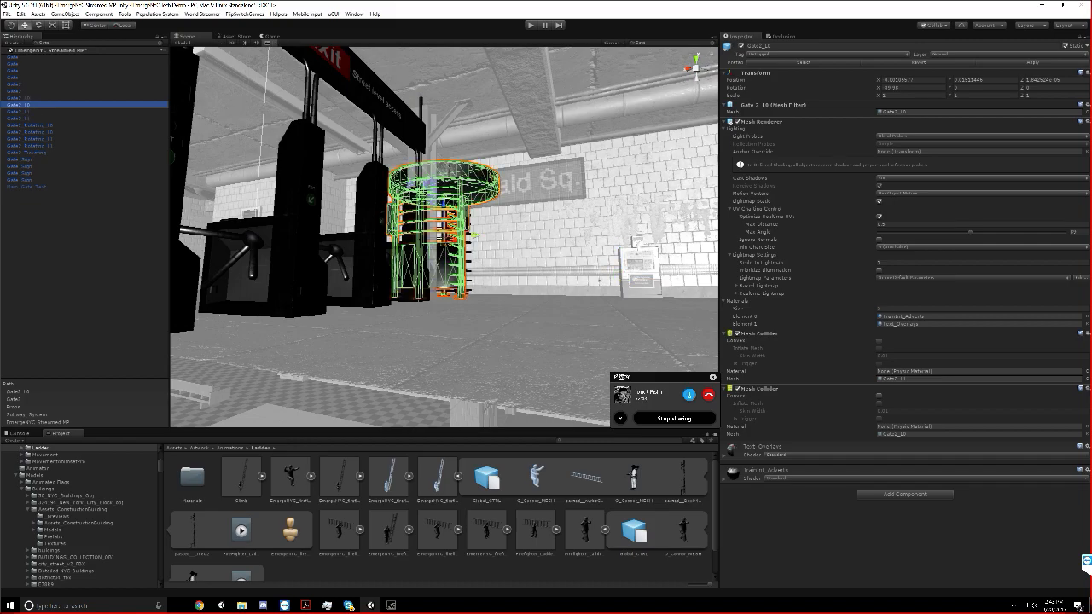
left_click(32, 118)
left_click(32, 112)
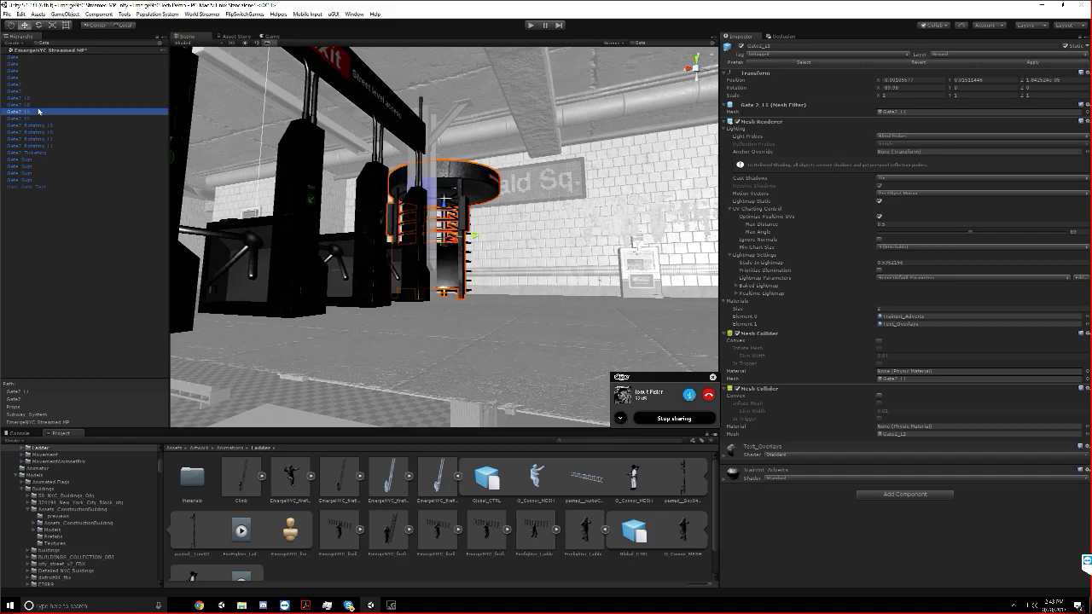
double_click(31, 139)
double_click(23, 160)
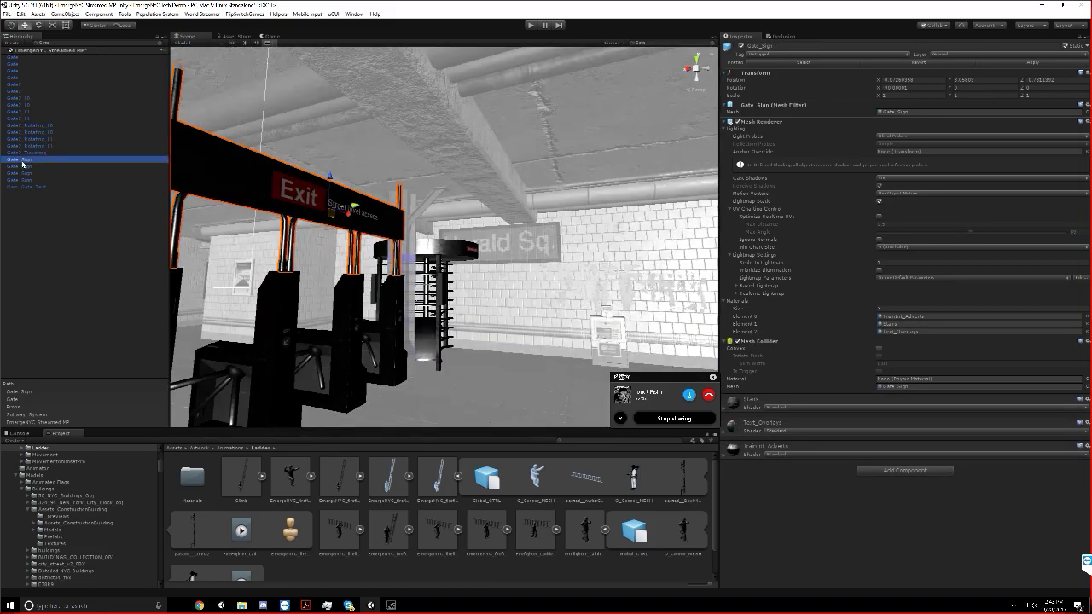
Select the first entry Gate and recheck the state of its first Mesh Collider
left_click(455, 365)
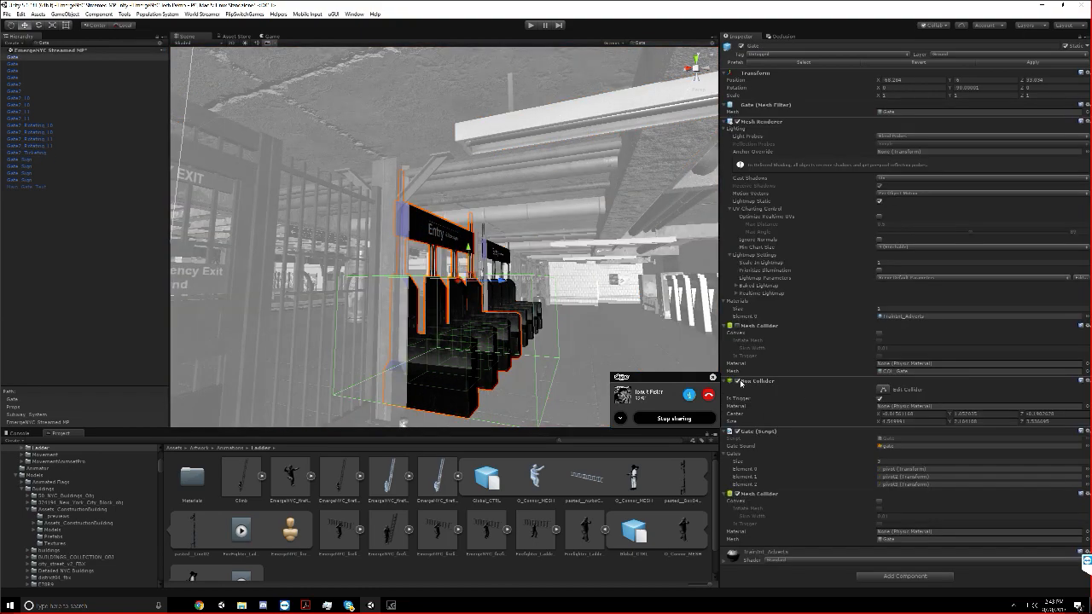
left_click(738, 326)
left_click(737, 327)
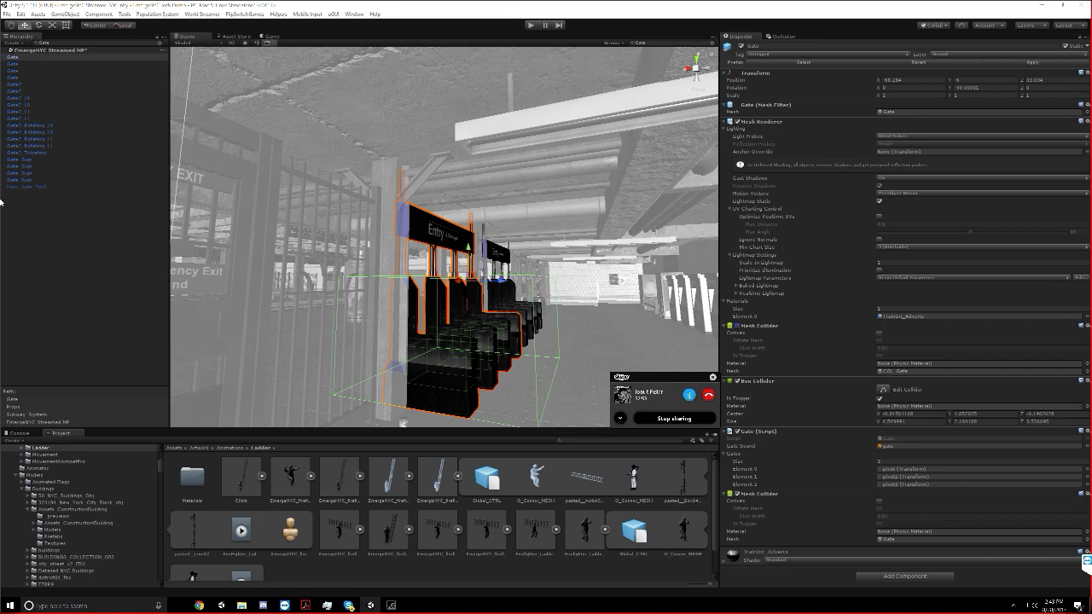
Clear the Gate filter, collapse the Subway_System hierarchy and deselect the gate
left_click(158, 45)
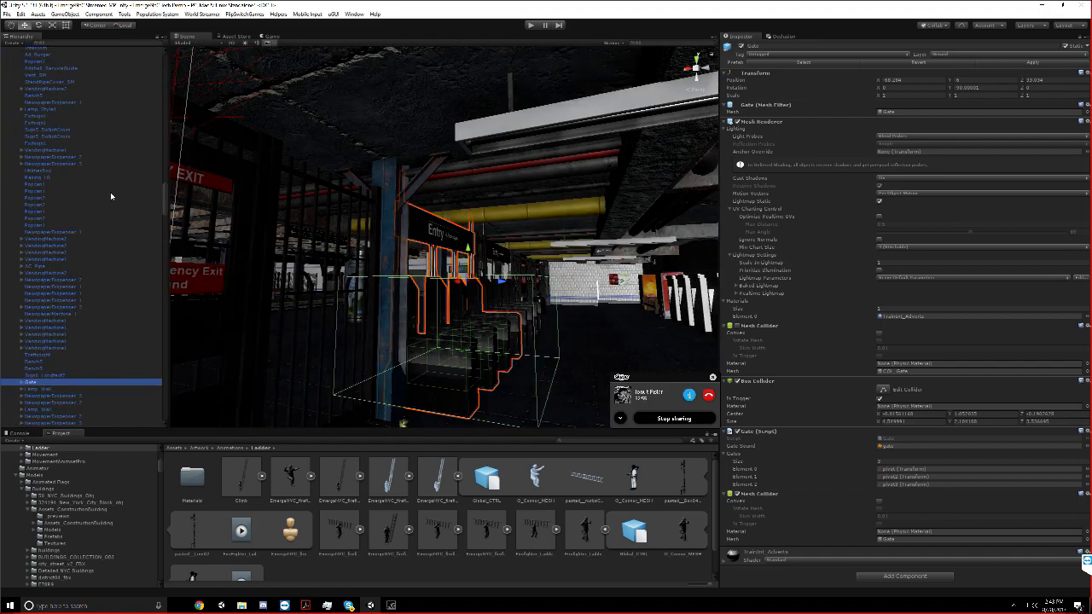
scroll(73, 82, "up", 10)
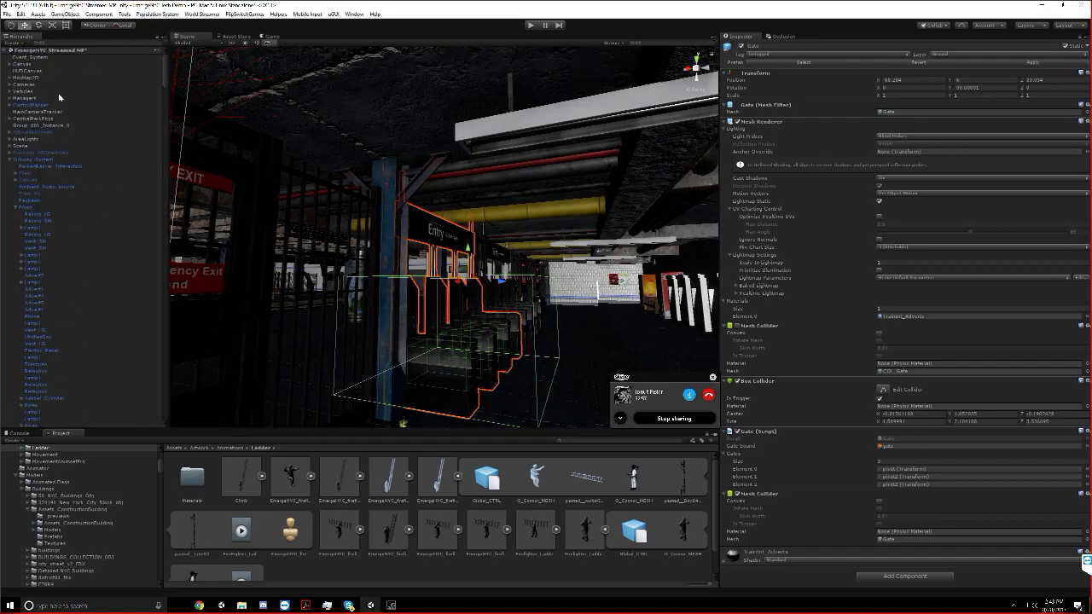
left_click(11, 161)
left_click(29, 259)
Examine the pop can beside the emergency exit gate and its components, then collapse Subway_System again
scroll(429, 139, "up", 3)
right_click_drag(429, 139, 353, 200)
scroll(353, 200, "down", 1)
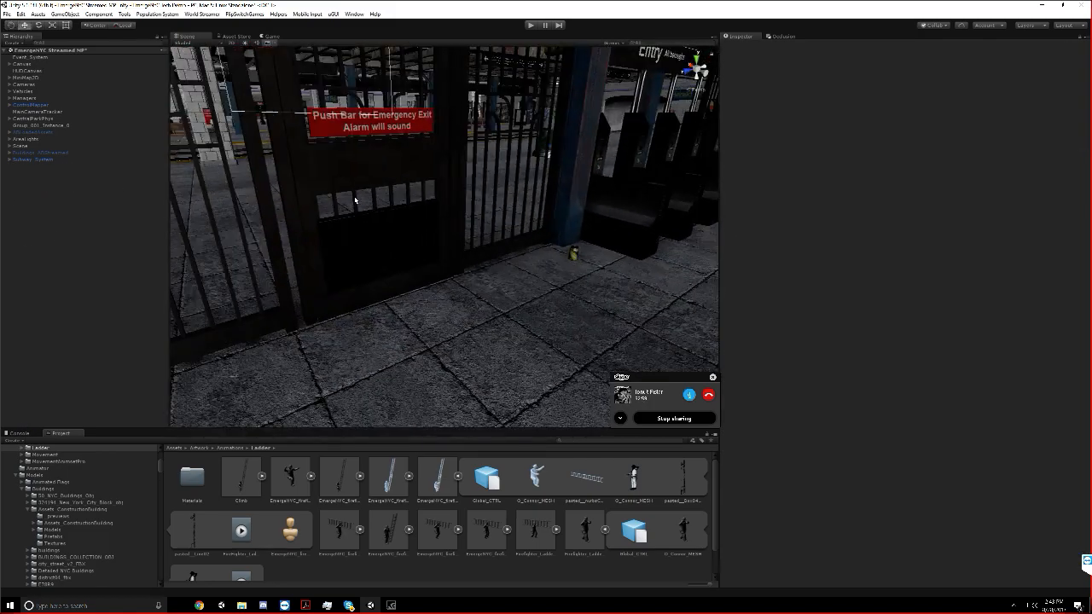
left_click(569, 254)
left_click(570, 254)
right_click_drag(570, 254, 298, 318)
scroll(51, 287, "up", 13)
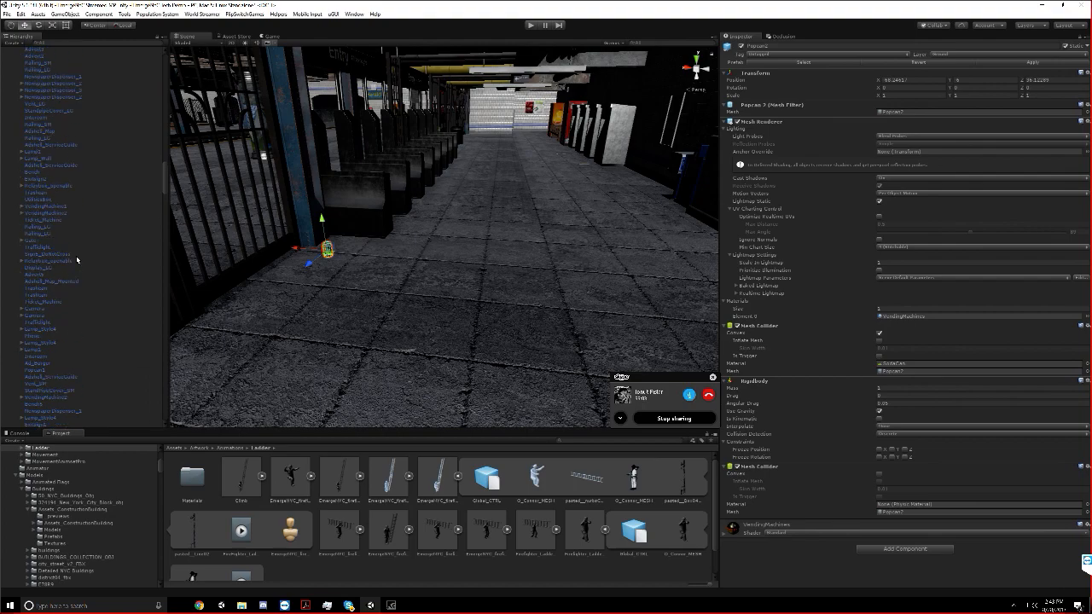
scroll(26, 184, "up", 10)
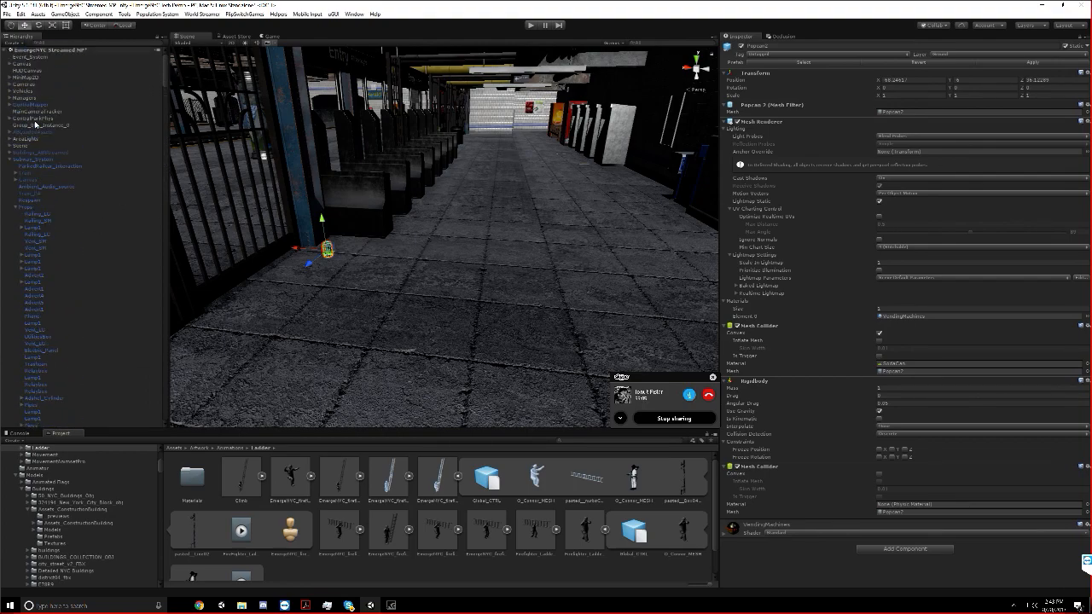
left_click(9, 160)
left_click(36, 188)
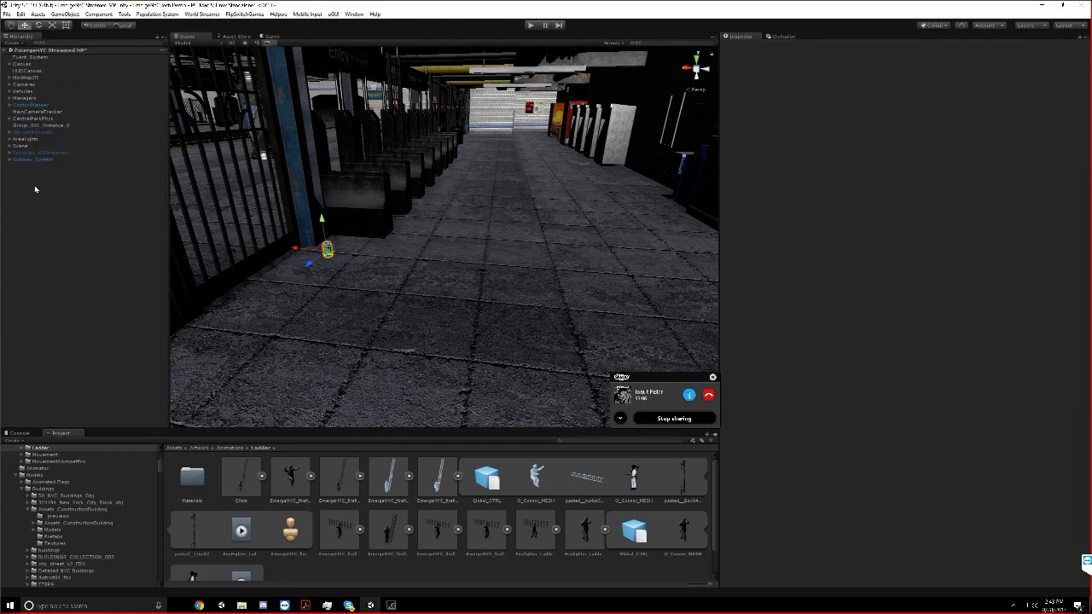
Create a Cube in the station, make its Box Collider a trigger and remove its Mesh Renderer
left_click(79, 14)
mouse_move(87, 14)
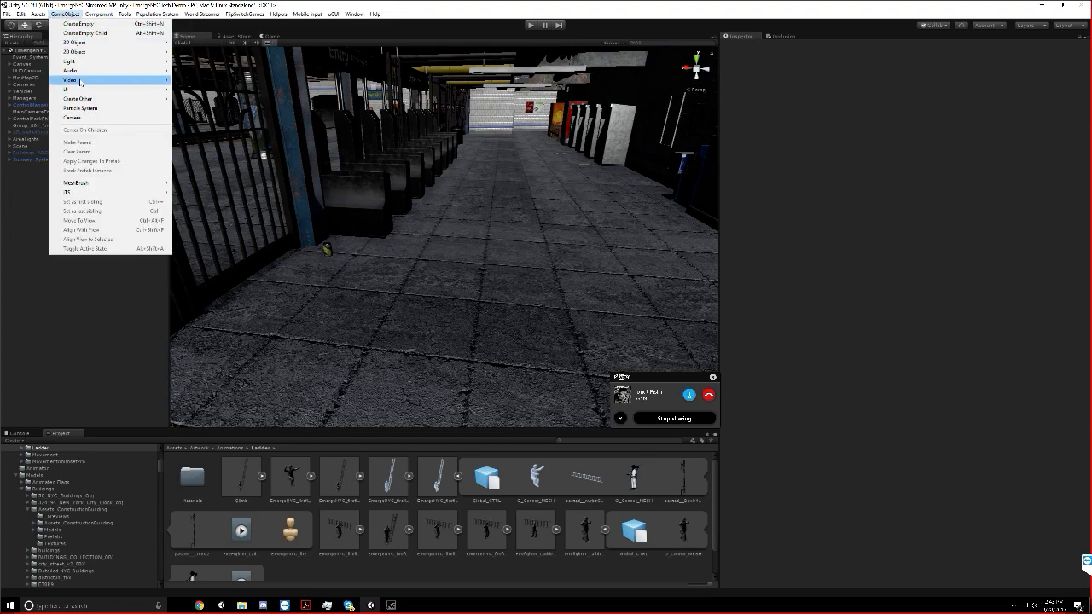
mouse_move(86, 43)
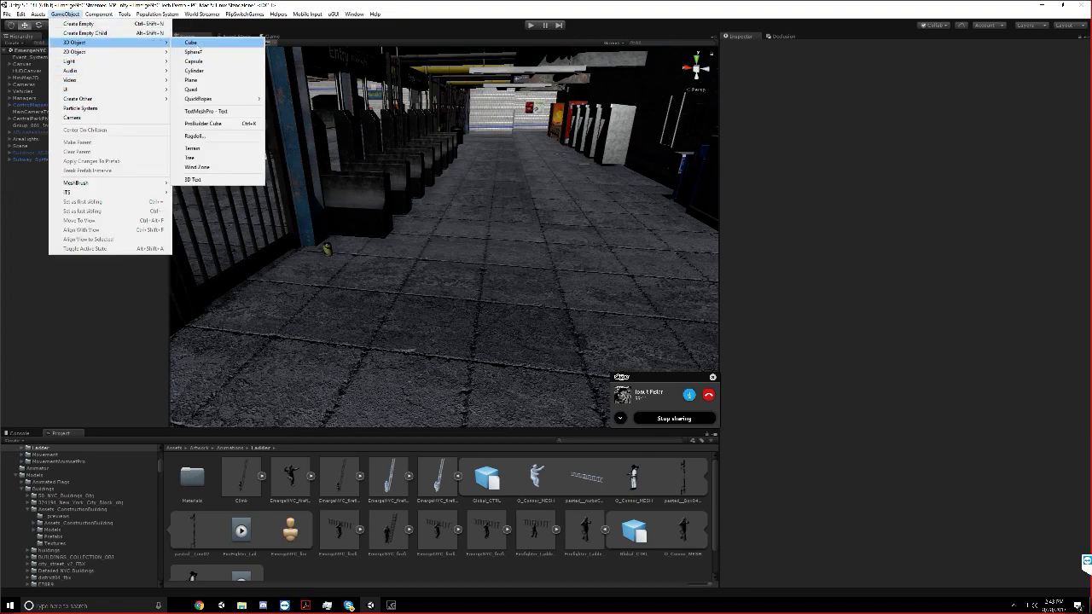
left_click(192, 42)
left_click(878, 131)
right_click(749, 166)
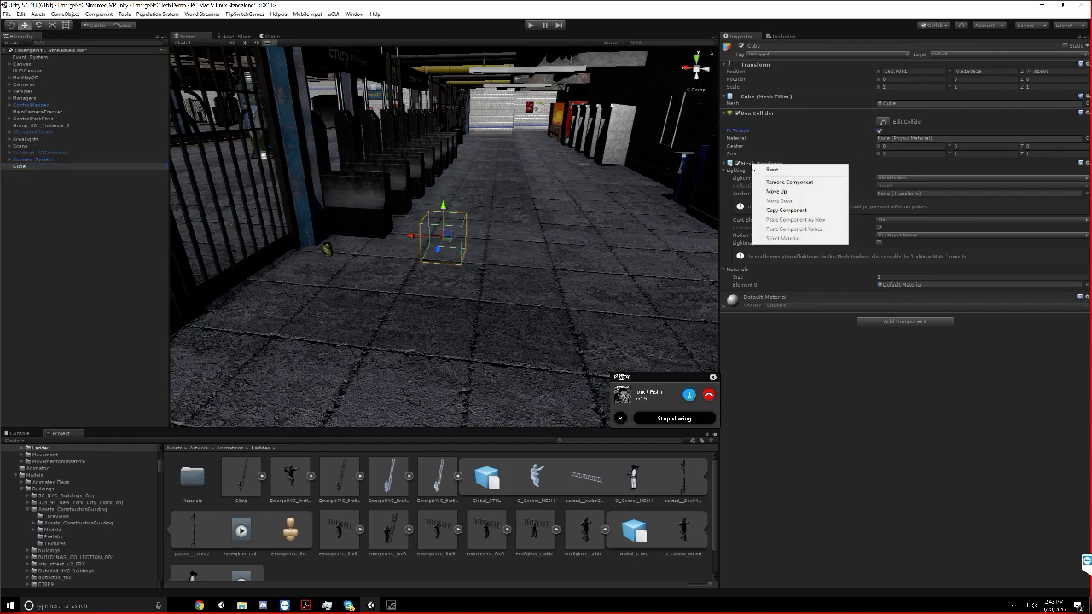
left_click(768, 182)
Examine the cube's location relative to the street and station levels in side, top and back views
left_click_drag(588, 158, 557, 175, "alt")
left_click(706, 69)
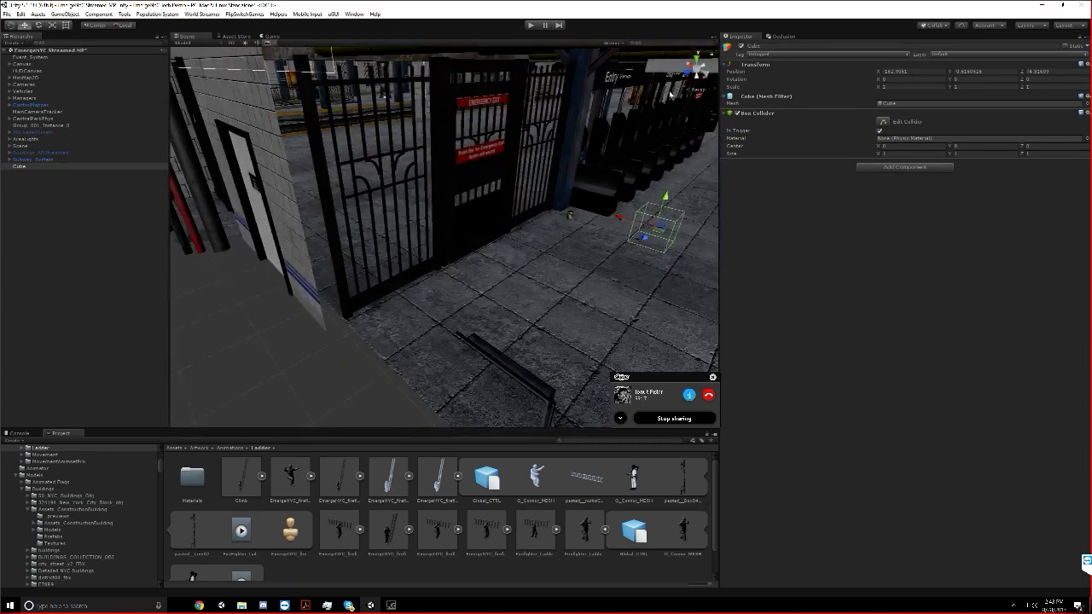
left_click(688, 73)
left_click(696, 70)
scroll(552, 139, "down", 10)
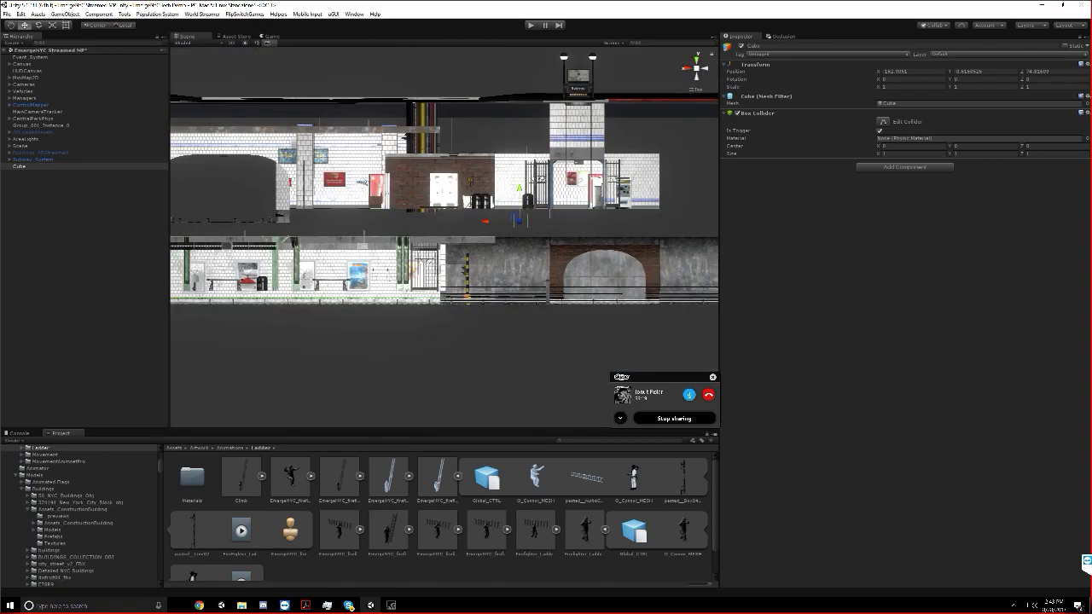
middle_click_drag(473, 199, 448, 238)
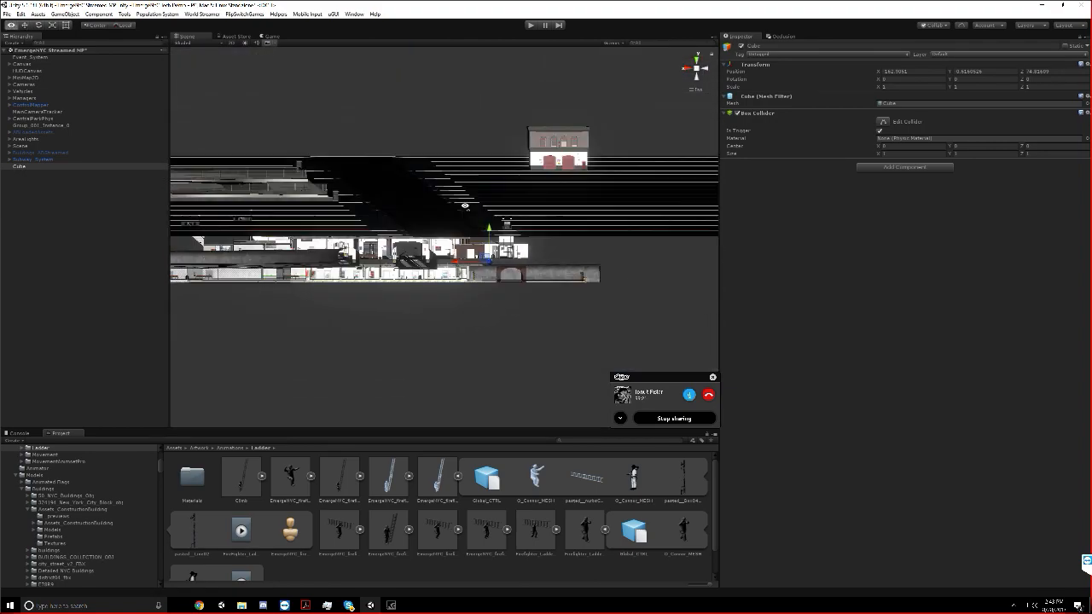
left_click_drag(466, 199, 478, 218, "alt")
left_click(696, 62)
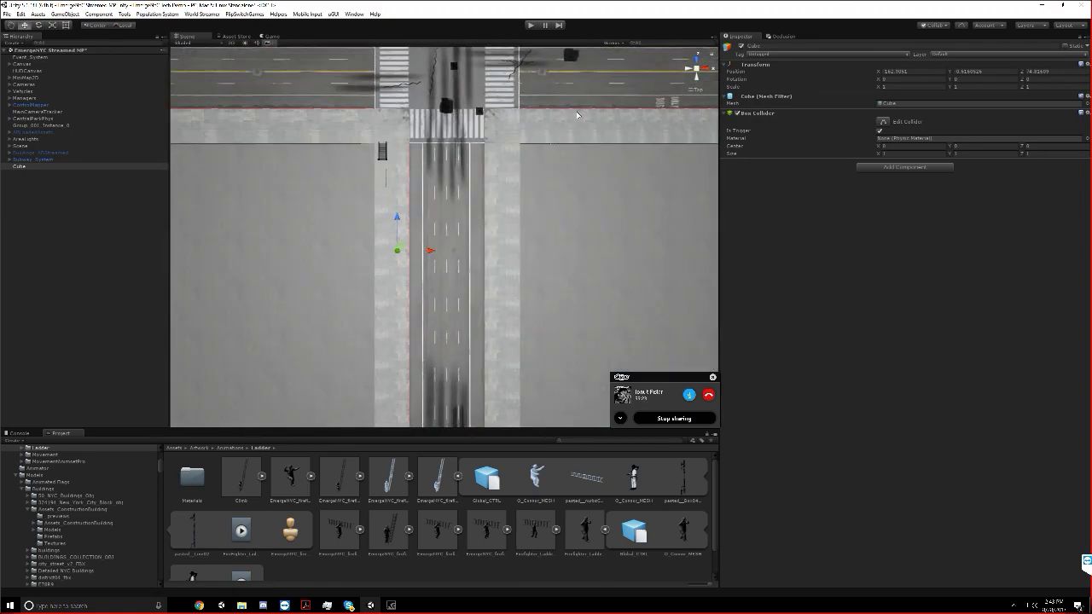
scroll(538, 128, "up", 6)
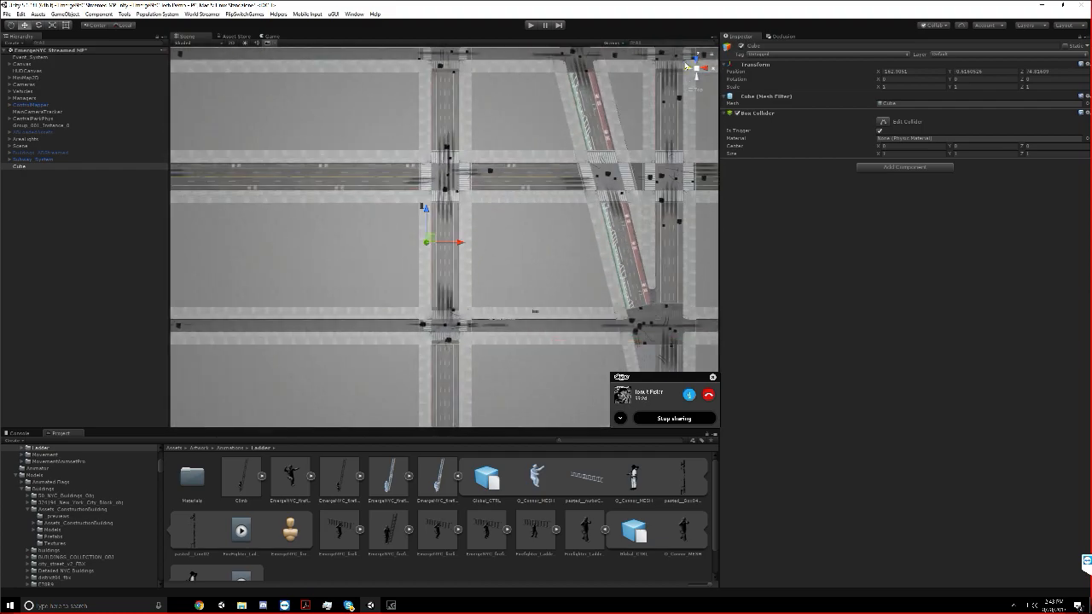
left_click(695, 77)
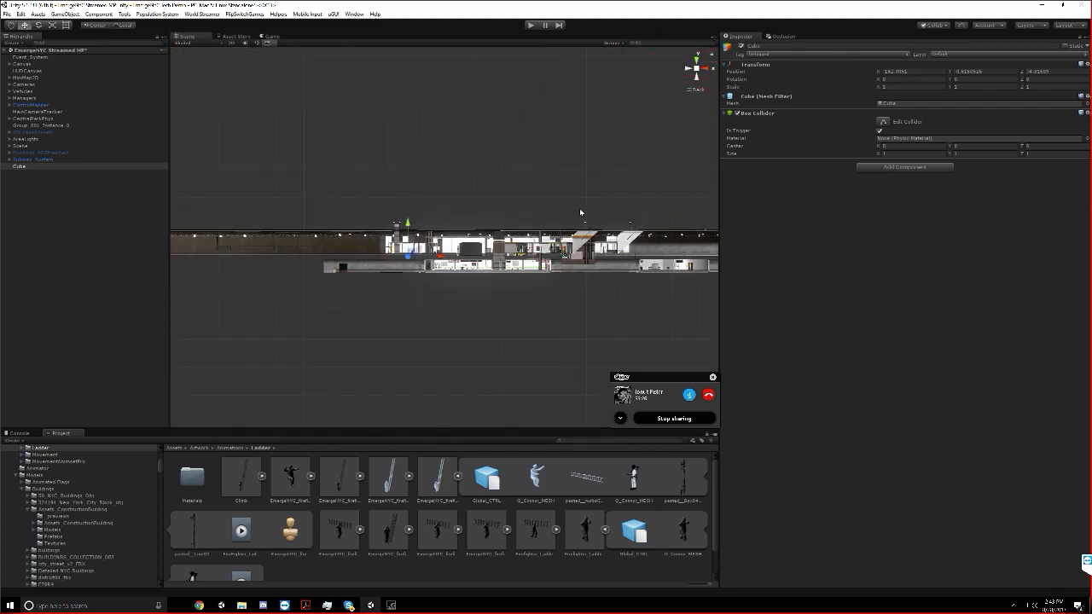
Stretch the cube's Box Collider along the X axis to a size of about 35.5
middle_click_drag(413, 207, 496, 182)
scroll(503, 241, "up", 5)
scroll(549, 237, "up", 2)
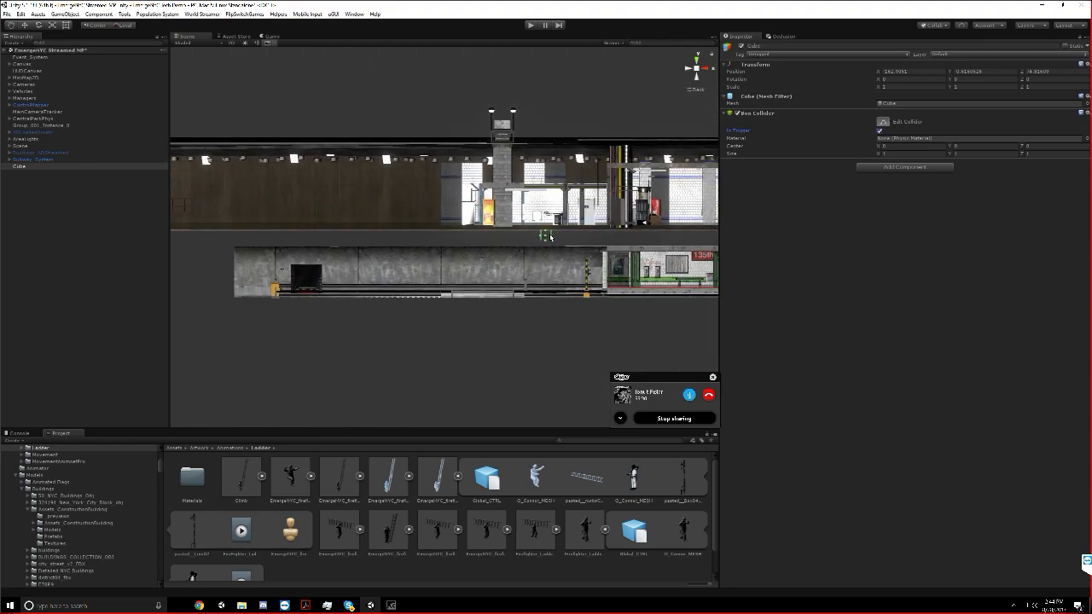
left_click_drag(539, 235, 182, 235)
Extend the cube's Box Collider downward and upward across both station levels to a height of about 17.2
scroll(314, 242, "down", 3)
middle_click_drag(314, 241, 551, 221)
scroll(551, 219, "down", 6)
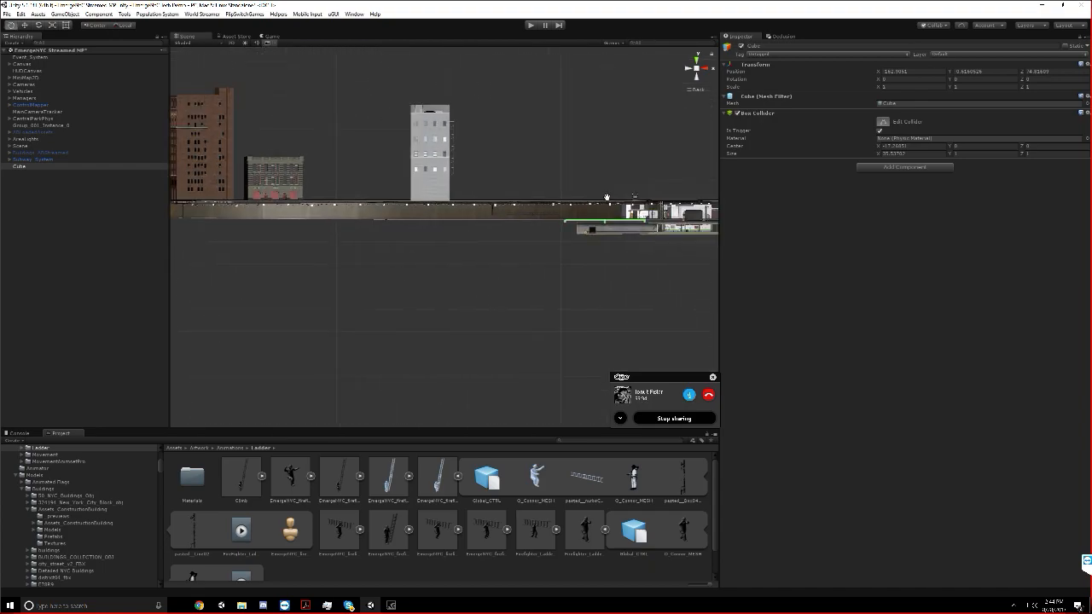
scroll(600, 236, "down", 6)
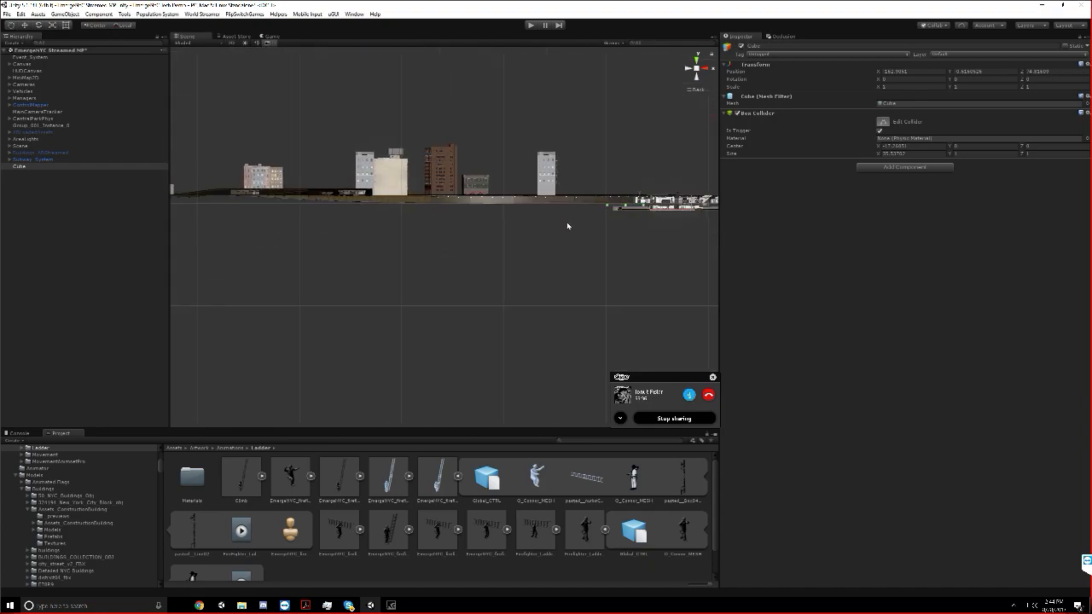
middle_click_drag(585, 219, 500, 253)
scroll(469, 232, "up", 8)
scroll(500, 253, "up", 2)
left_click_drag(361, 253, 367, 287)
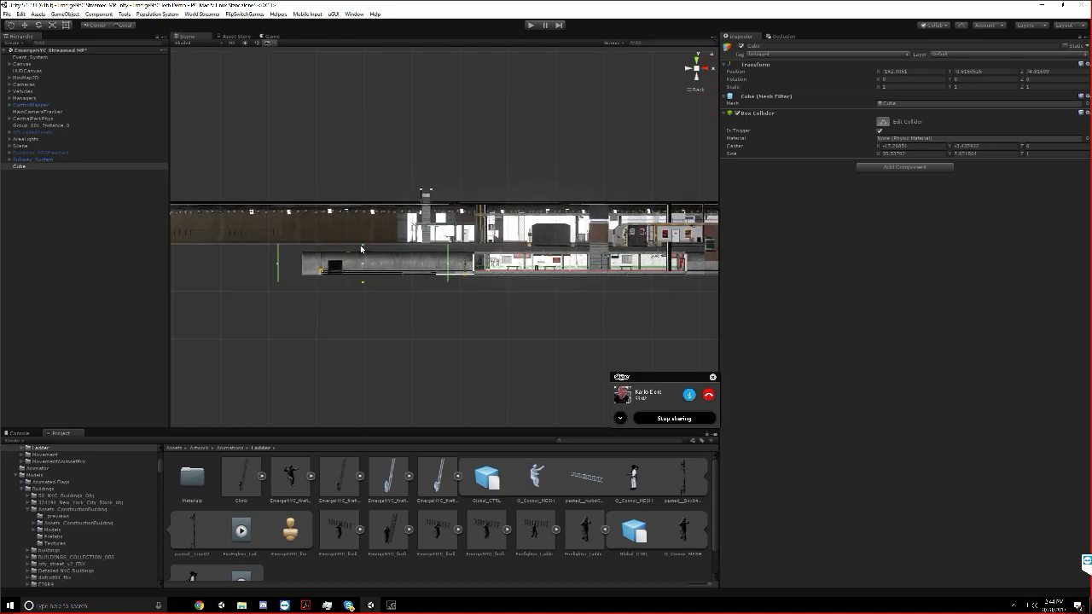
left_click_drag(364, 243, 362, 202)
middle_click_drag(503, 248, 440, 247)
scroll(440, 248, "down", 3)
scroll(405, 490, "down", 1)
scroll(405, 490, "up", 1)
left_click(312, 476)
left_click(311, 477)
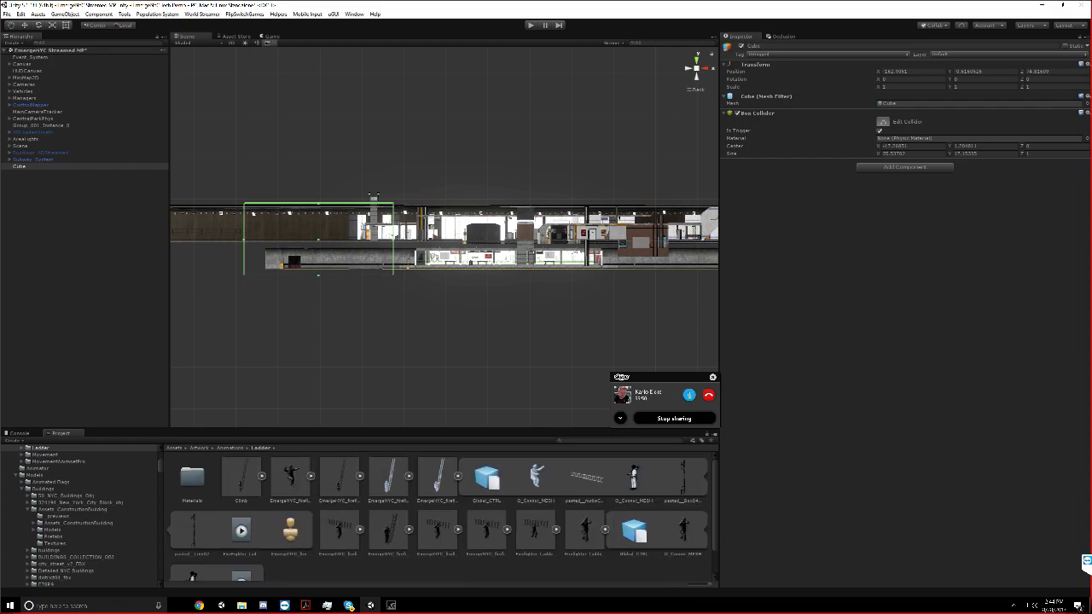
Collapse the expanded model assets in the Ladder animations folder
left_click(367, 479)
left_click(363, 478)
left_click(362, 477)
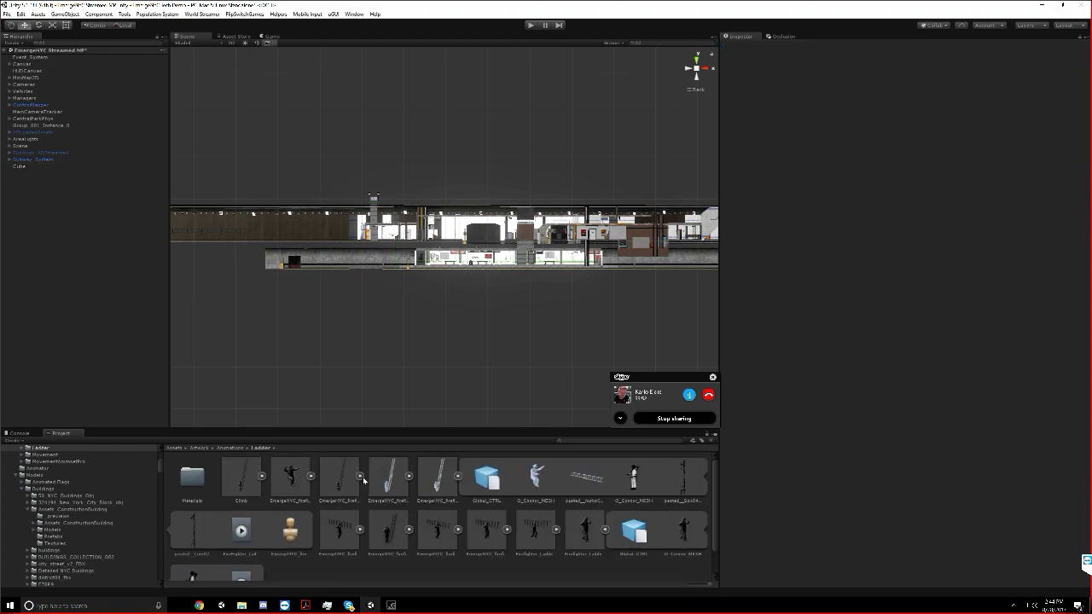
left_click(453, 478)
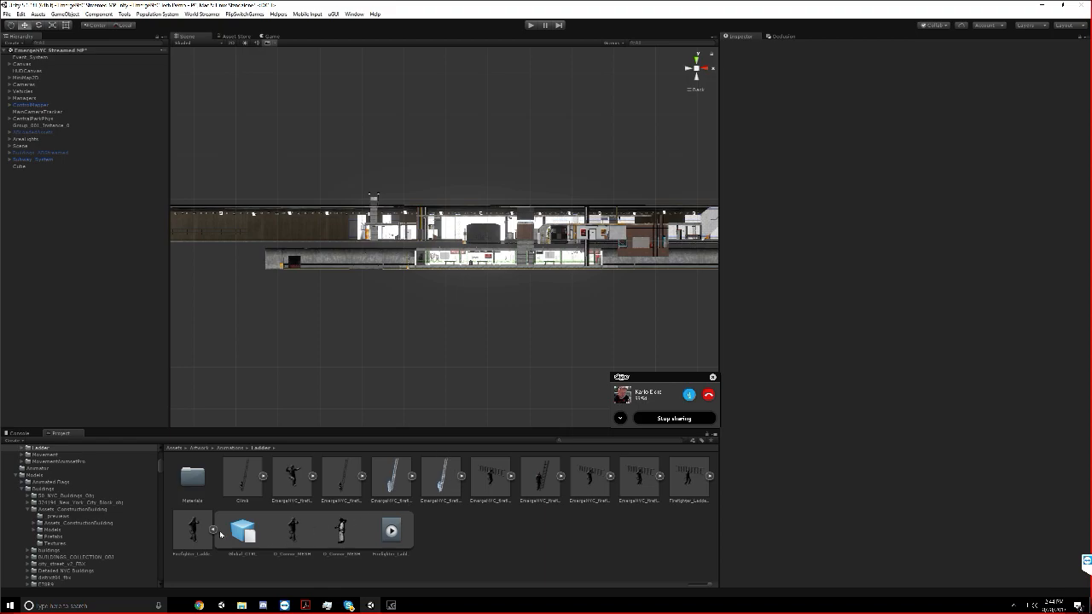
left_click(213, 530)
Lower the top of the cube's Box Collider to a height of about 10.7 and stretch it along X to about 90.5
scroll(340, 313, "up", 2)
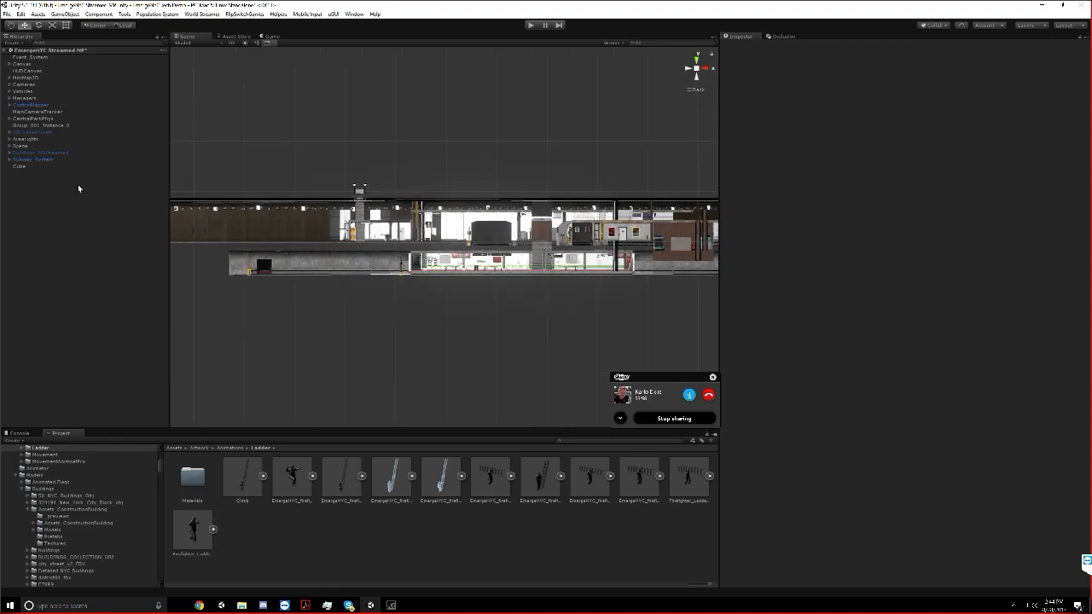
left_click(37, 166)
left_click(883, 121)
left_click_drag(291, 200, 296, 232)
left_click_drag(383, 256, 661, 248)
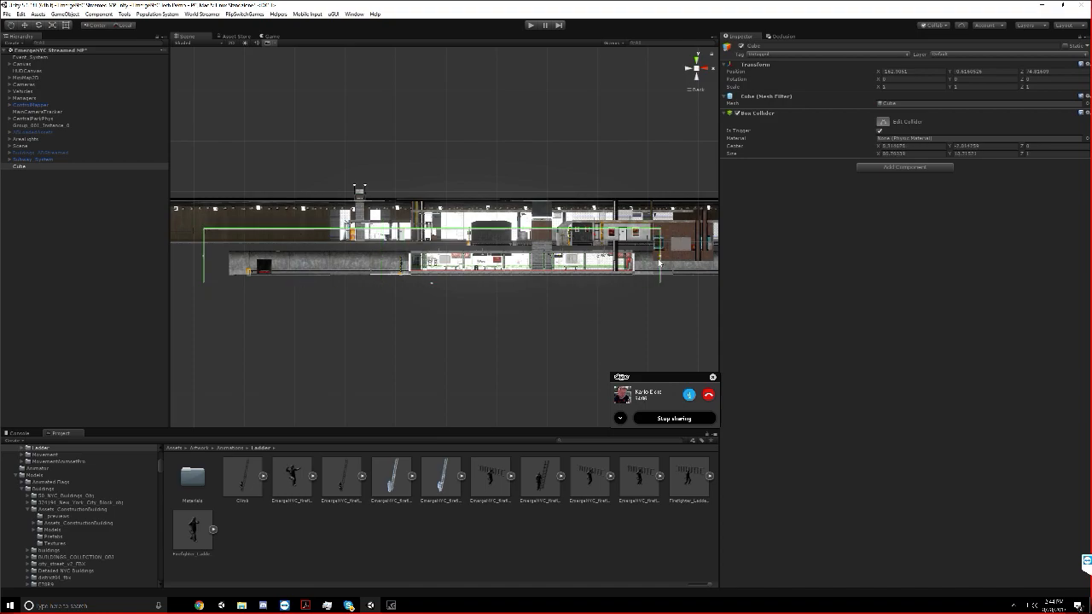
middle_click_drag(659, 243, 387, 263)
Switch to Chrome and search Google Images for "fdny portable ladders" in a new tab
key("alt+Tab")
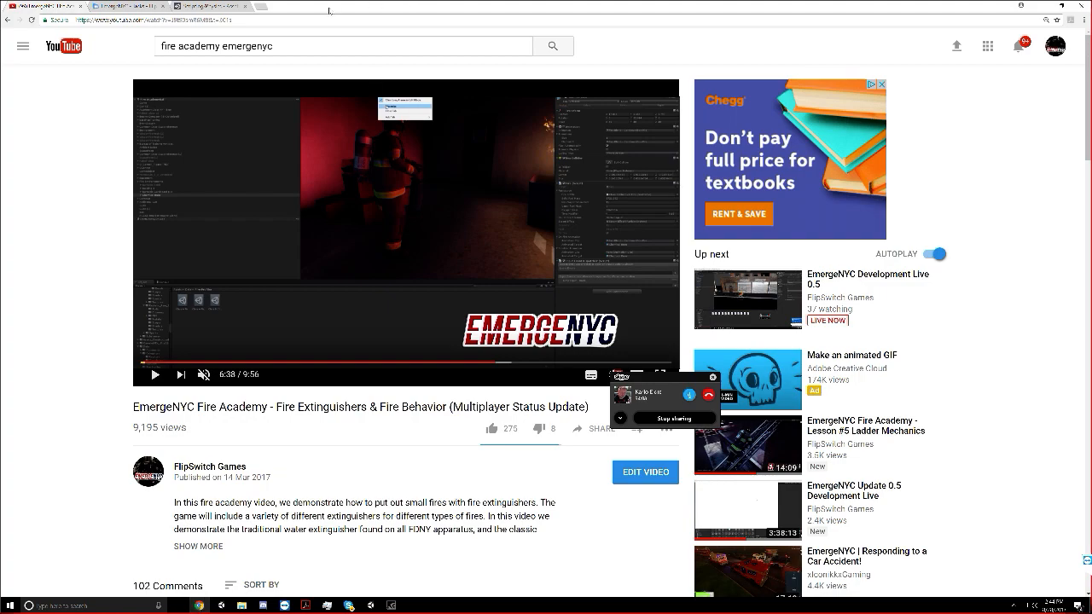
left_click(269, 11)
type("fdny")
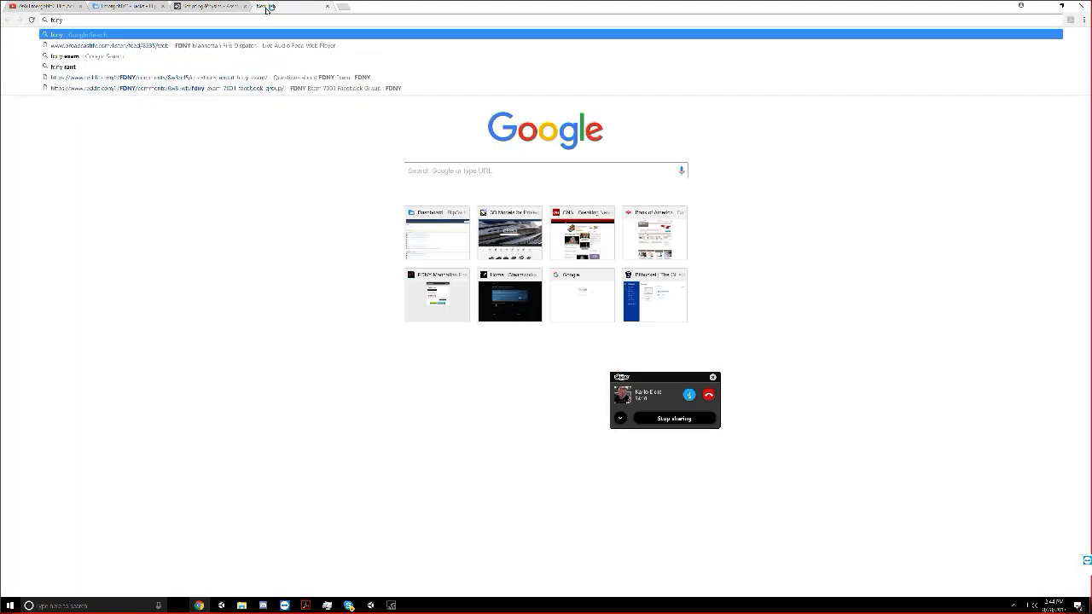
type(" sopable ladders")
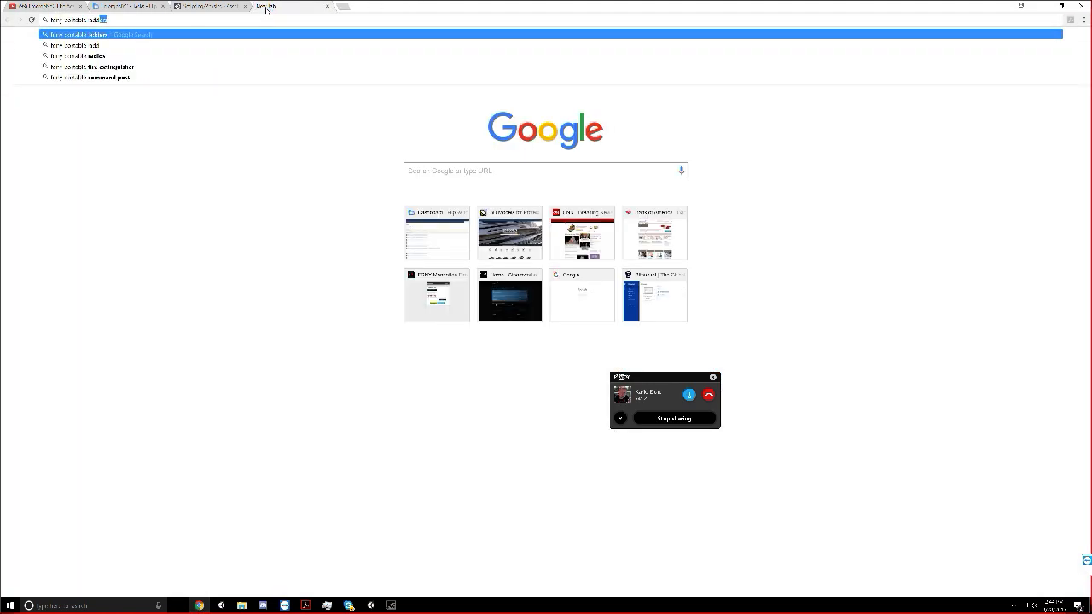
key("Return")
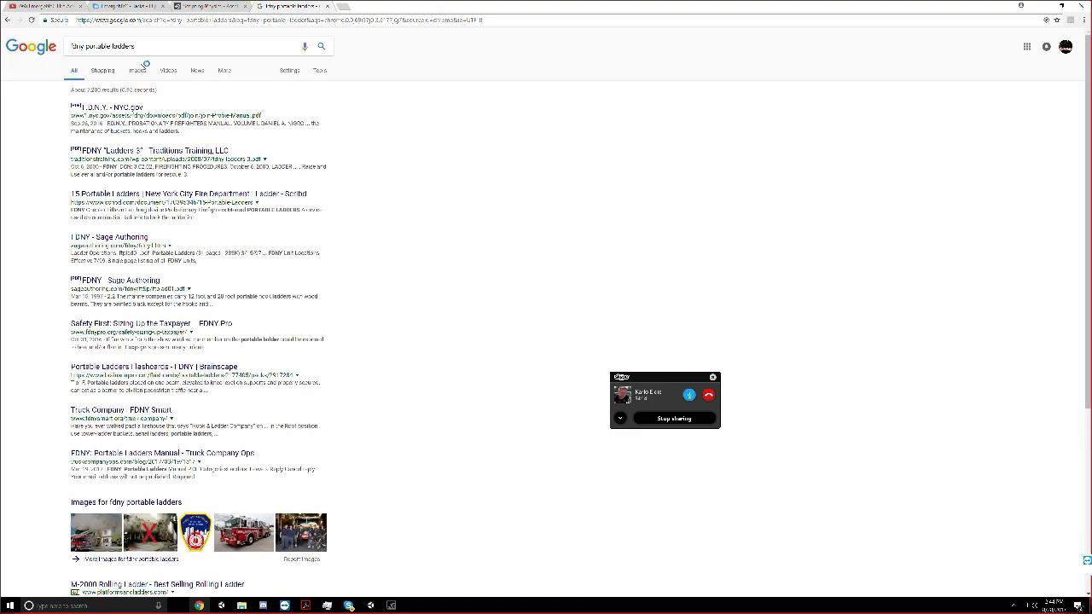
left_click(137, 71)
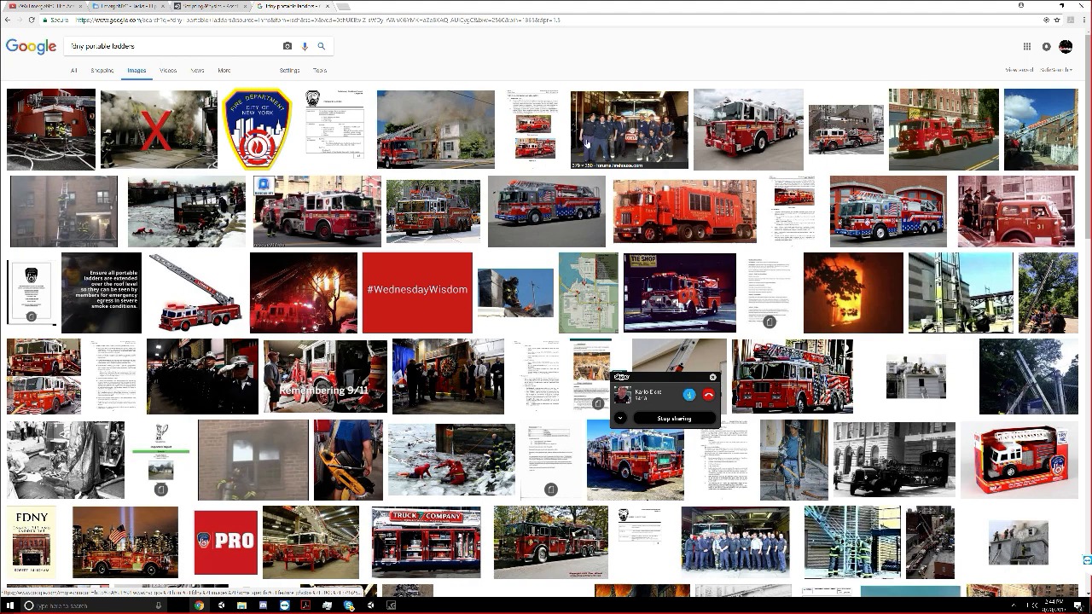
Examine the image results for portable ladder references, enlarging the aerial photo of firefighters on top of a fire engine
scroll(357, 192, "down", 3)
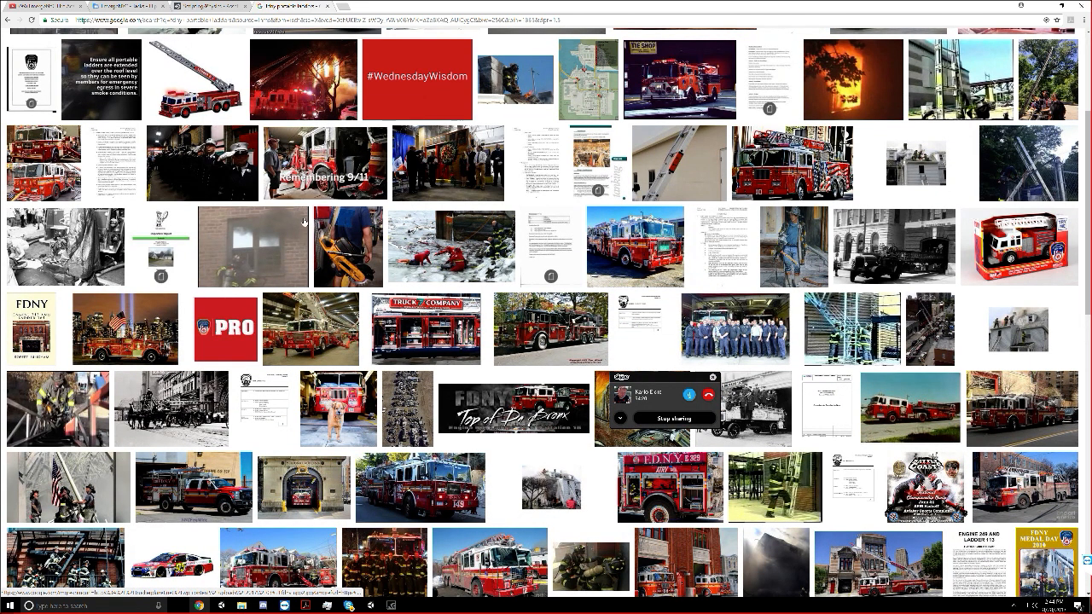
scroll(65, 247, "down", 3)
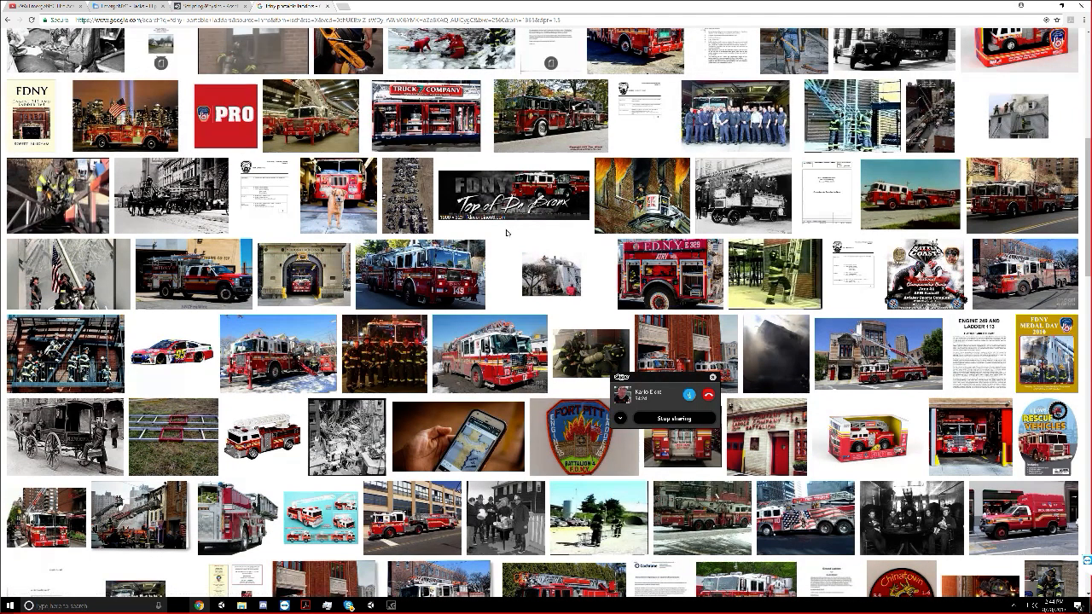
scroll(509, 233, "down", 1)
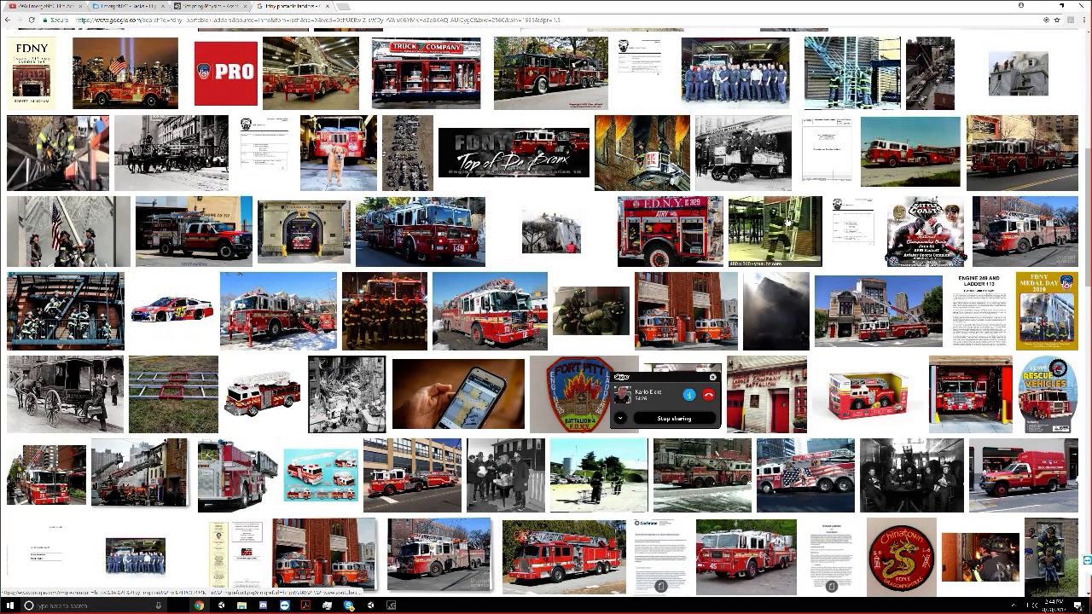
scroll(795, 225, "down", 1)
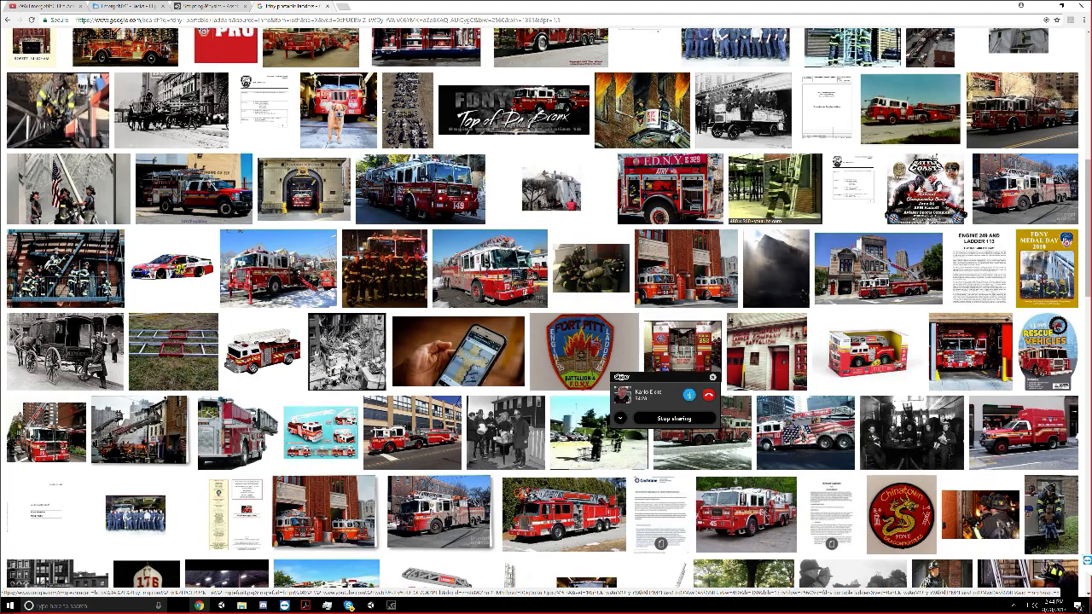
scroll(820, 216, "down", 6)
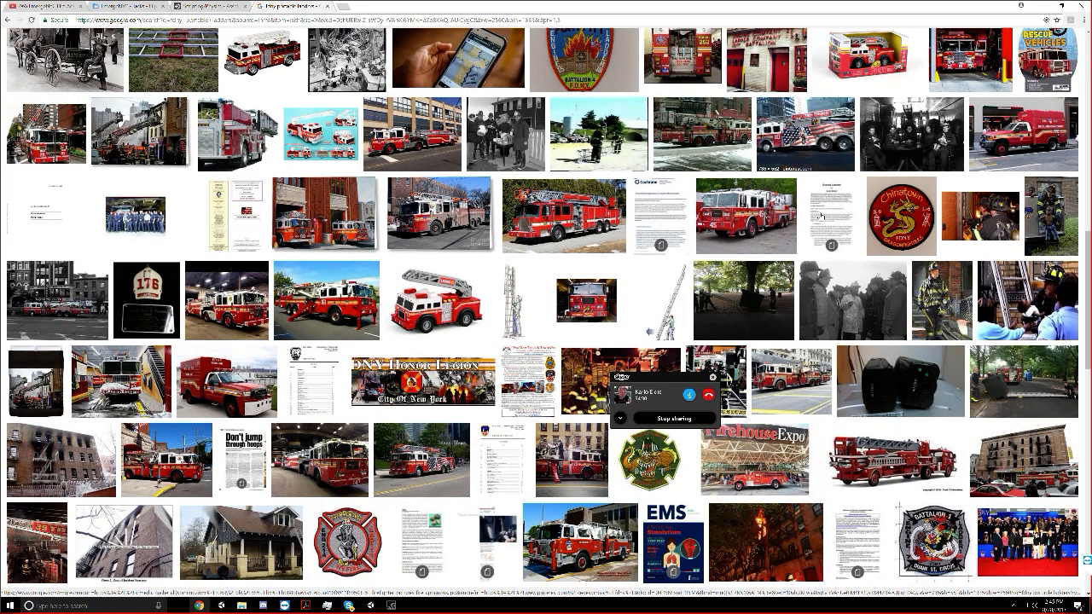
scroll(821, 217, "down", 7)
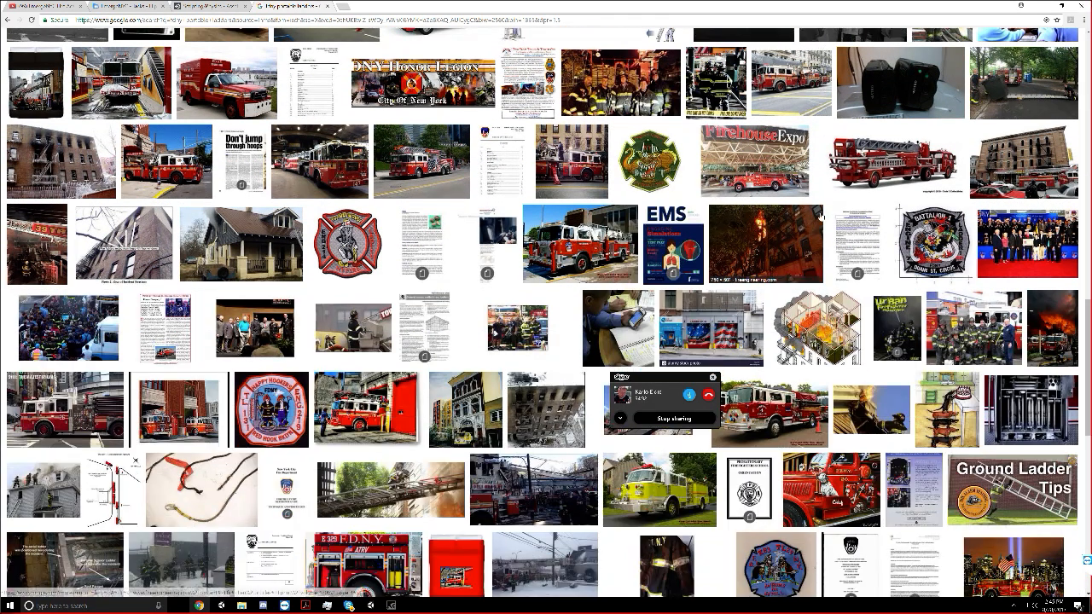
scroll(820, 216, "down", 2)
scroll(820, 217, "down", 7)
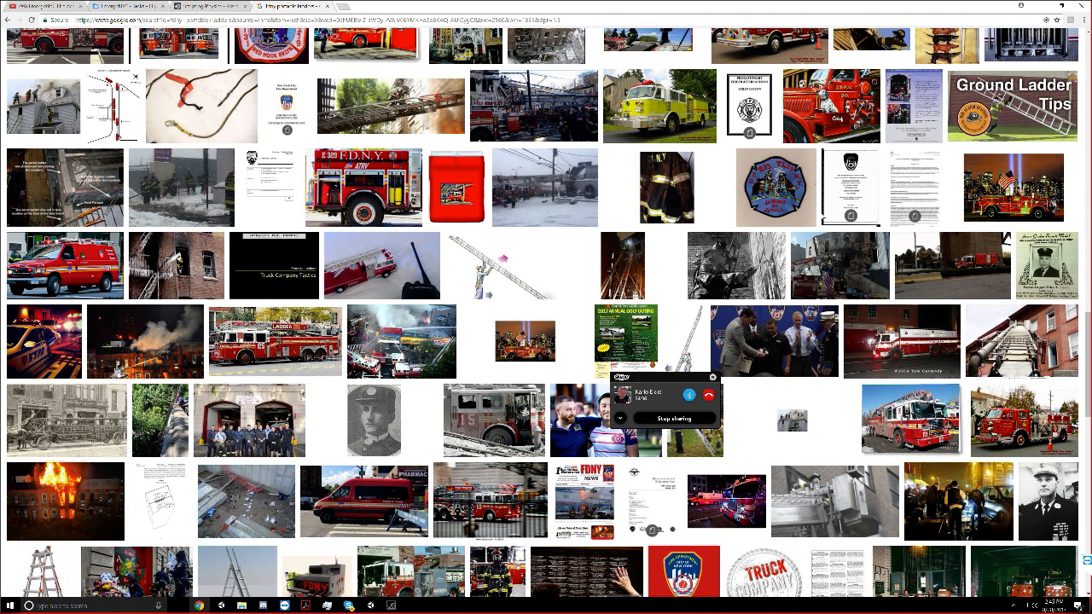
scroll(821, 217, "down", 6)
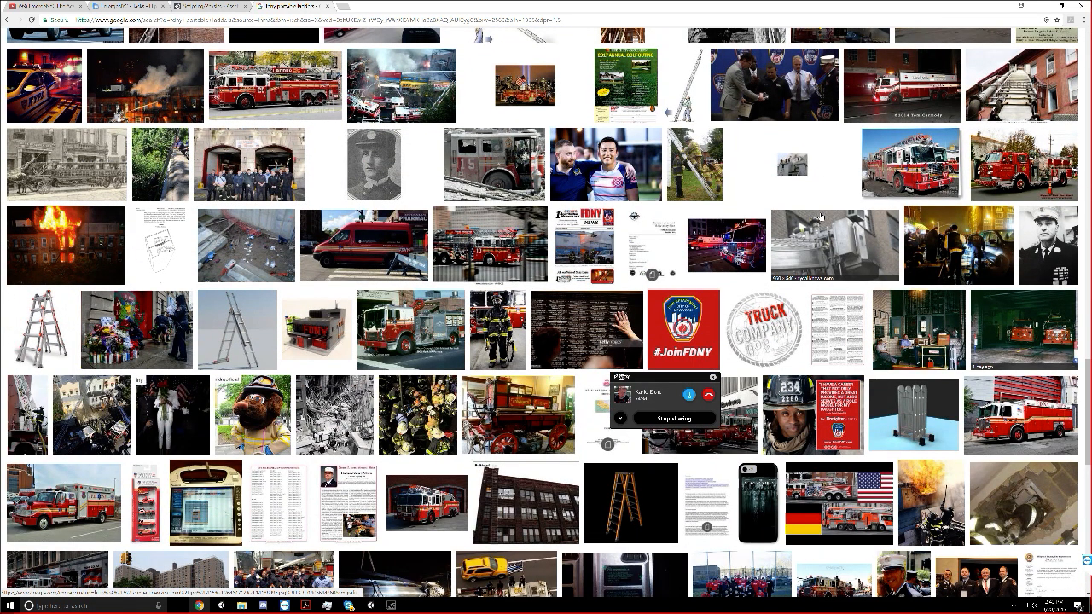
scroll(820, 217, "down", 6)
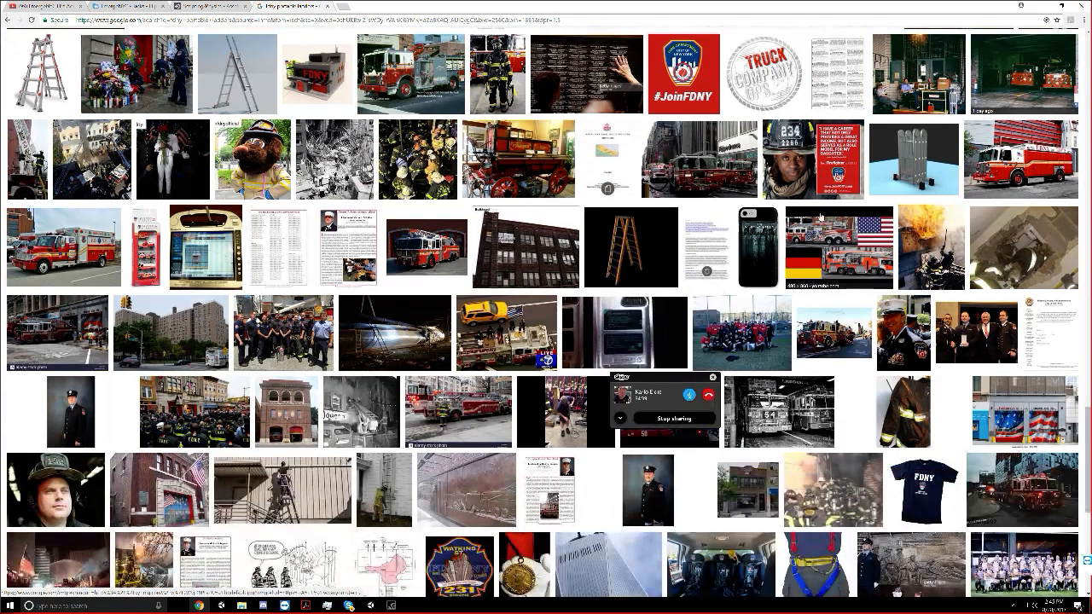
left_click(523, 340)
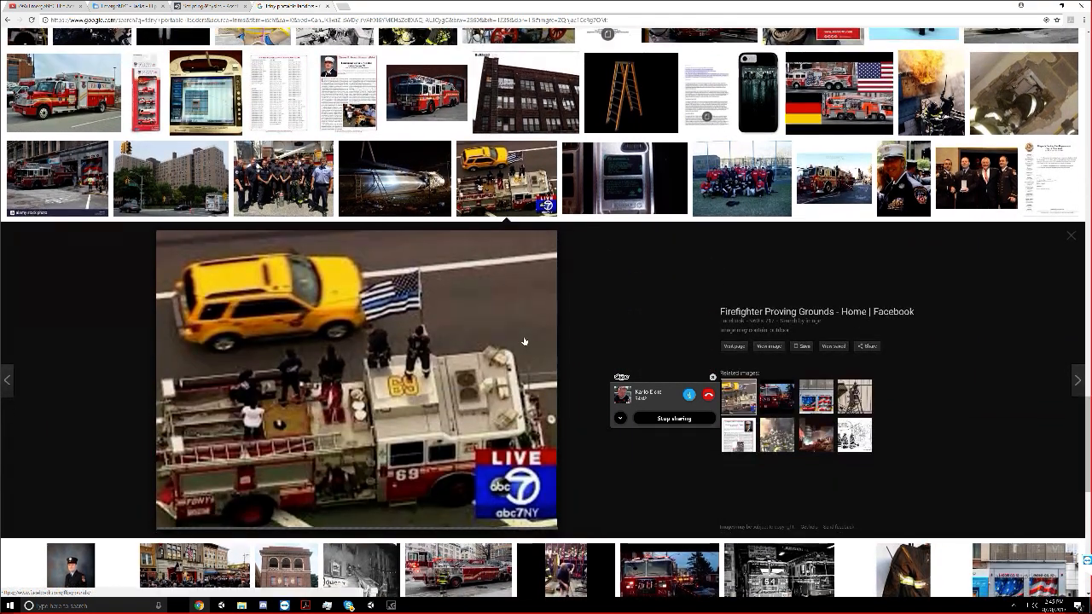
scroll(523, 340, "down", 5)
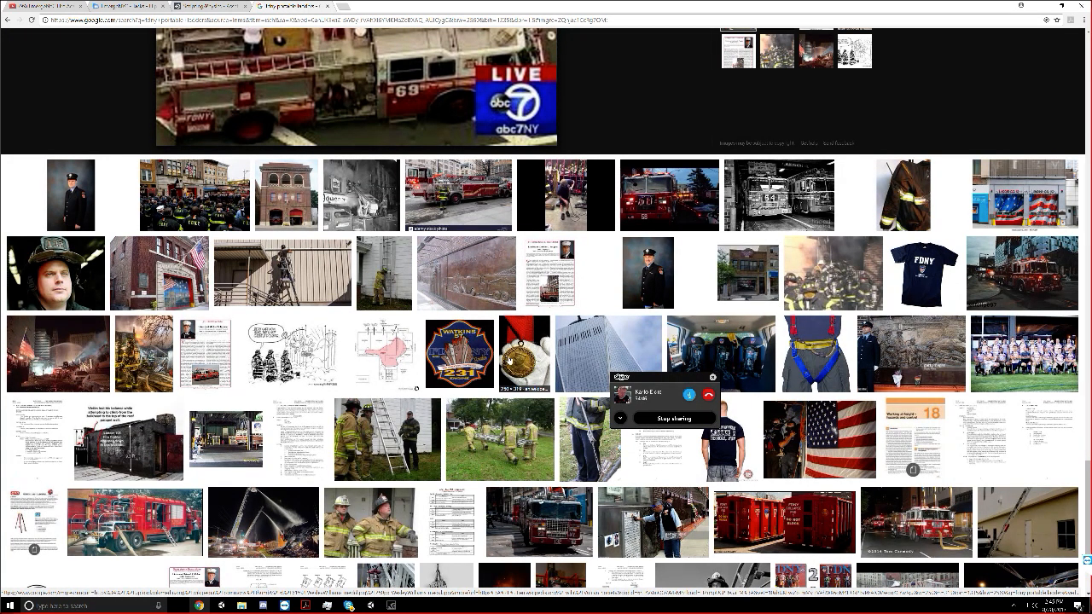
scroll(491, 383, "up", 5)
scroll(491, 383, "up", 7)
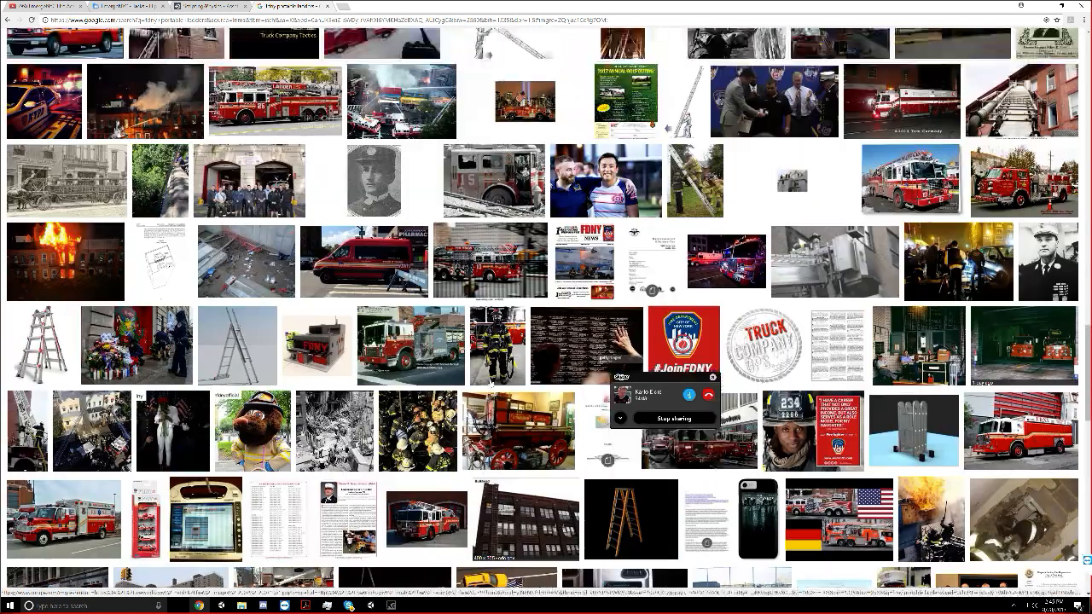
scroll(490, 383, "up", 15)
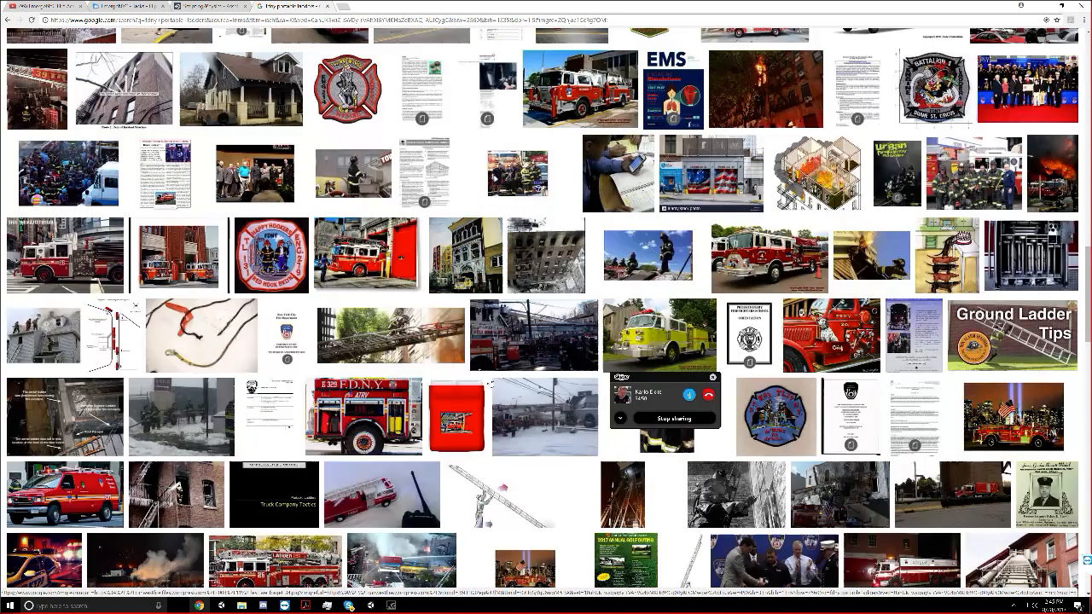
scroll(490, 383, "up", 15)
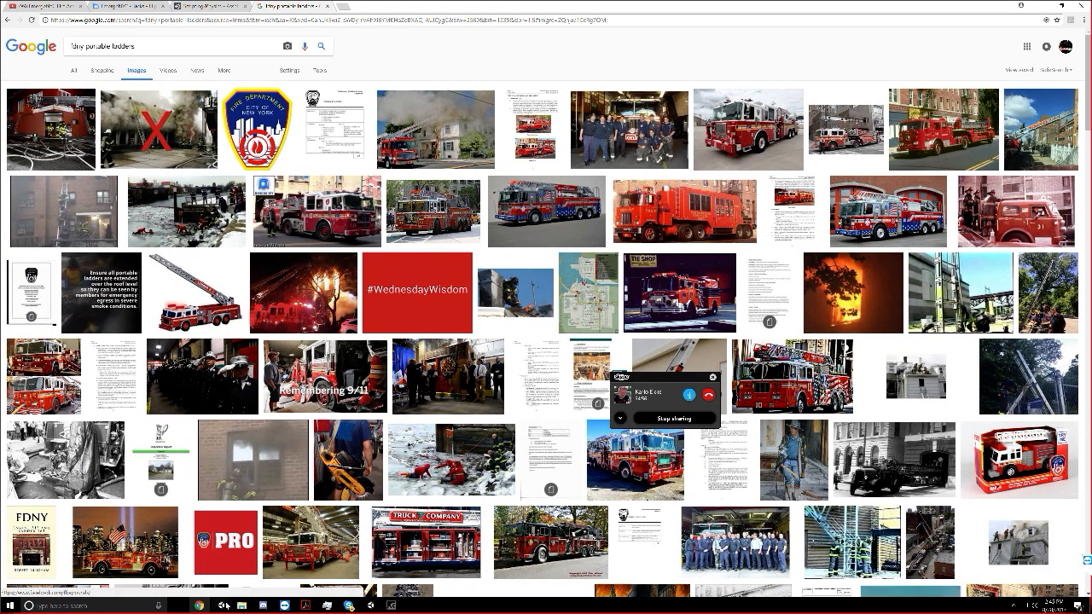
Switch back to Unity and stretch the cube's Box Collider along the X axis to a size of about 260.4
left_click(370, 605)
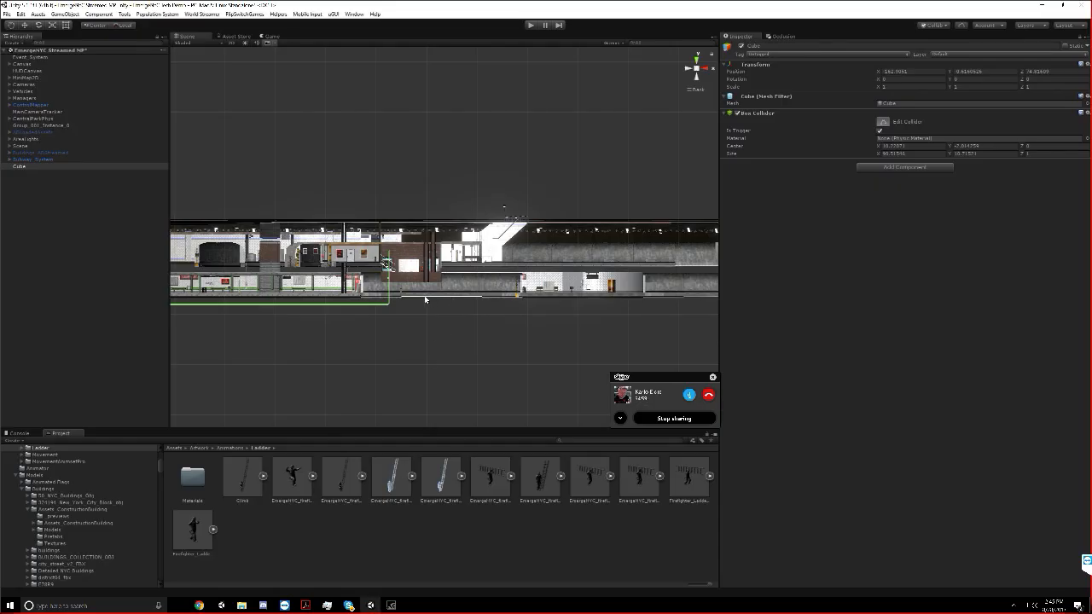
left_click_drag(373, 255, 672, 262)
middle_click_drag(693, 265, 376, 291)
left_click_drag(350, 290, 655, 295)
middle_click_drag(656, 295, 434, 292)
left_click_drag(513, 288, 544, 292)
scroll(331, 295, "up", 3)
middle_click_drag(226, 282, 565, 308)
right_click_drag(565, 308, 550, 341)
Compare the cube with Subway_System from above and extend its Box Collider in the negative Z direction to a size of about 244.6
scroll(550, 341, "down", 5)
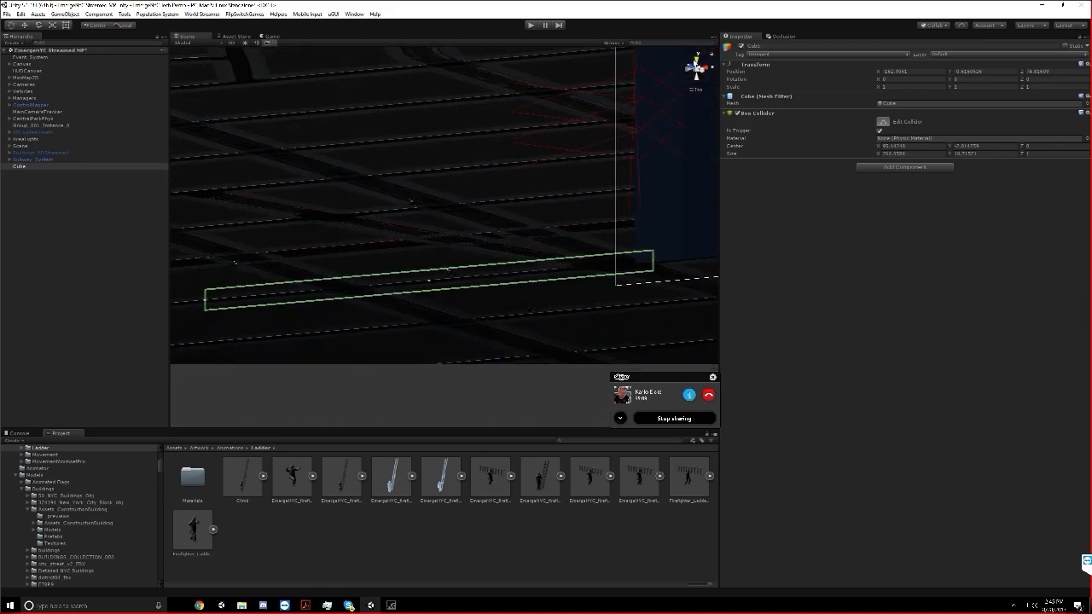
left_click(697, 61)
scroll(410, 267, "up", 3)
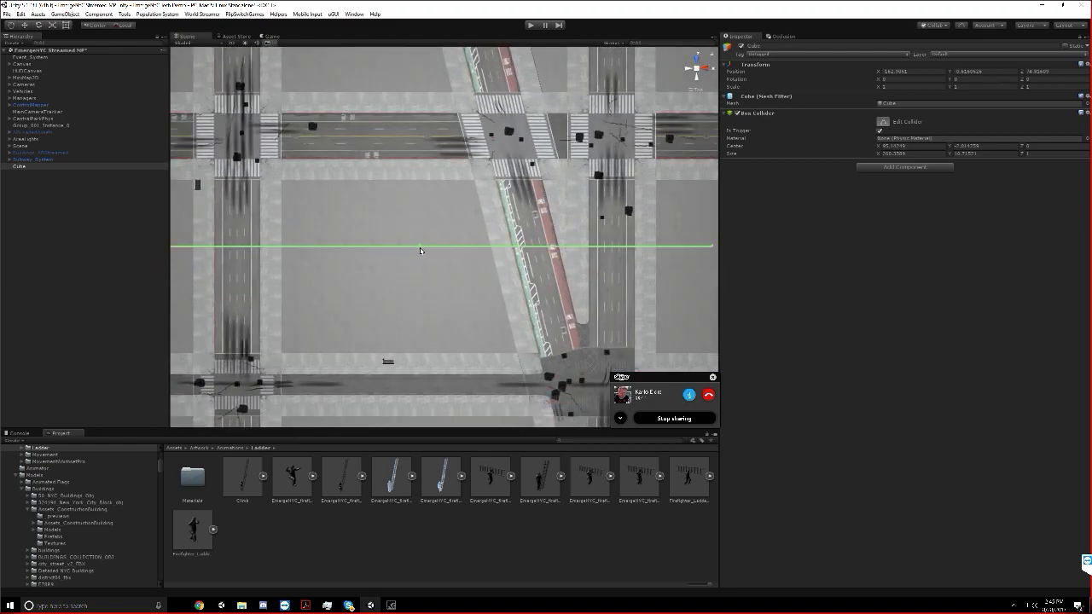
double_click(28, 159)
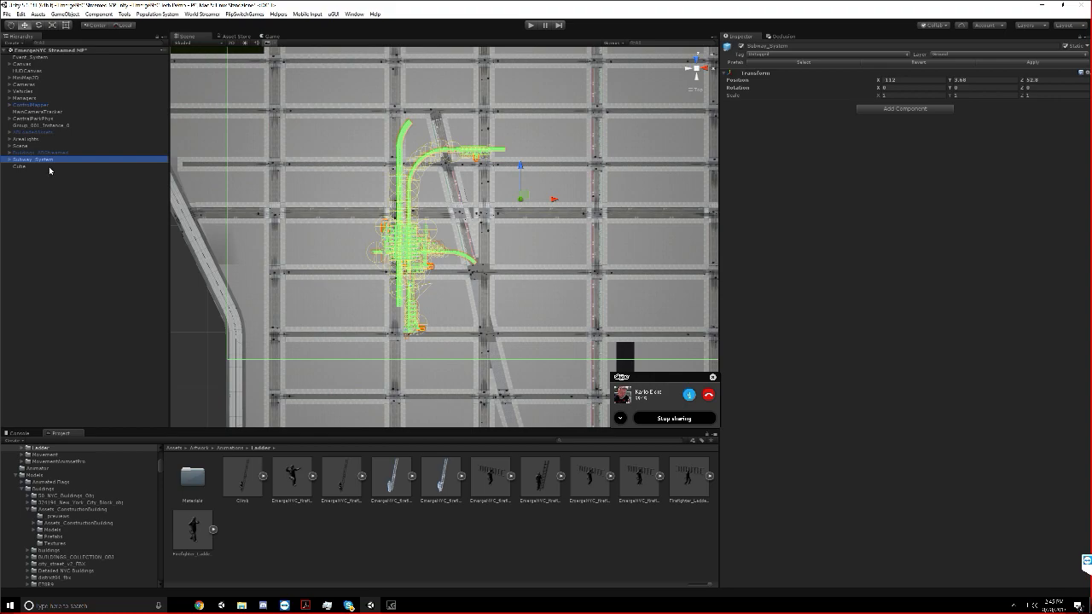
left_click(47, 166, "ctrl")
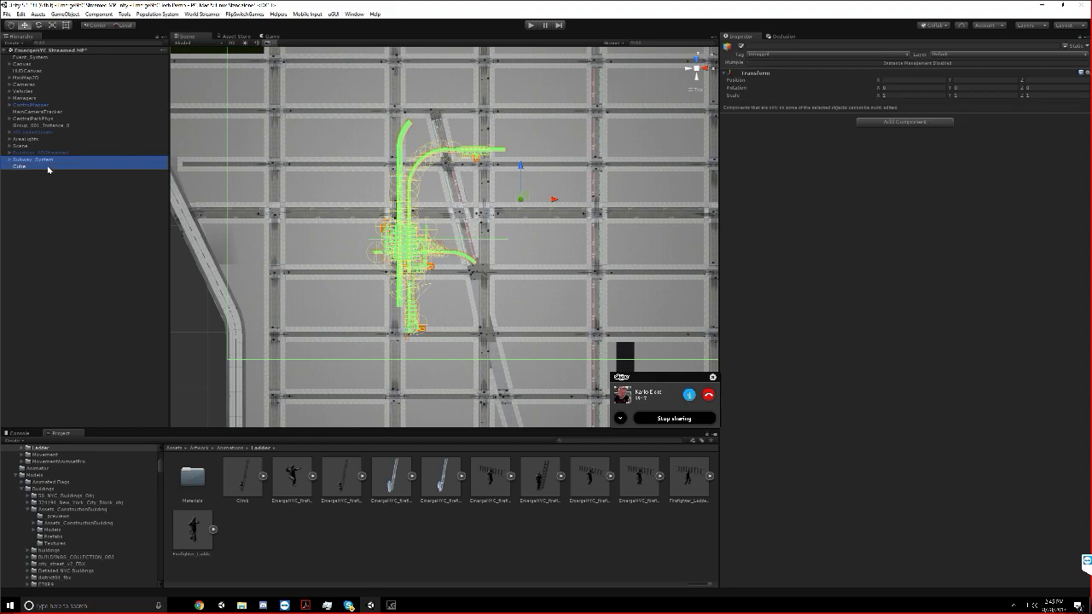
left_click(158, 167)
left_click(883, 122)
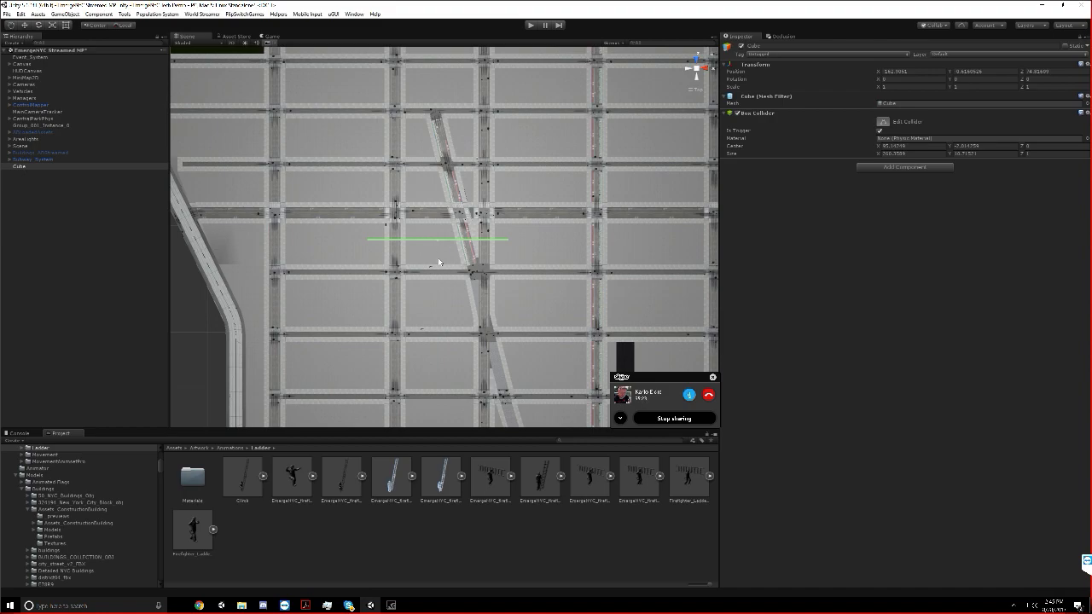
scroll(437, 252, "up", 5)
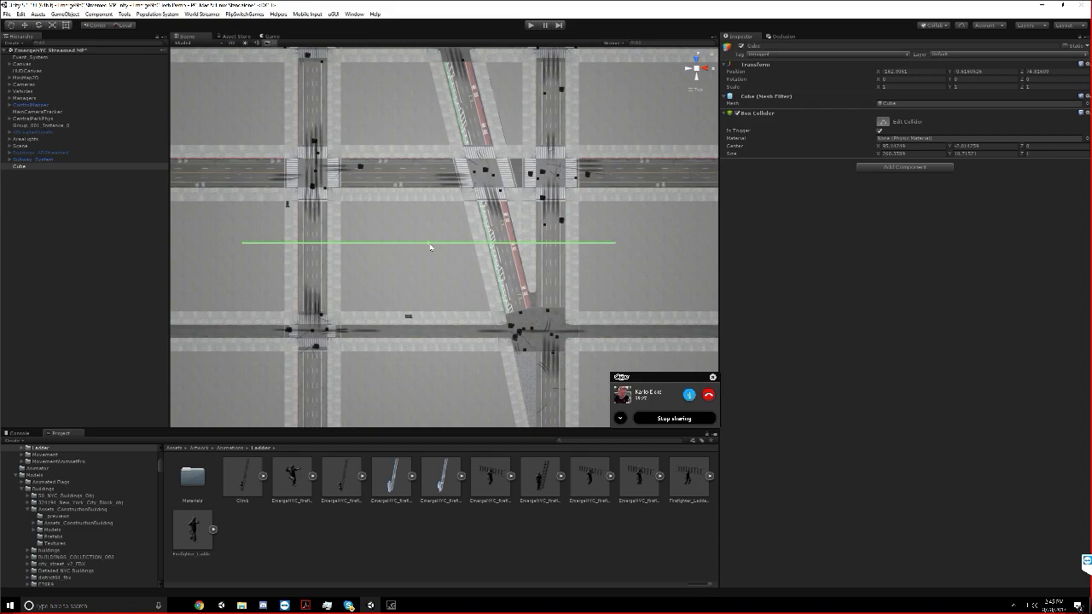
scroll(427, 254, "up", 5)
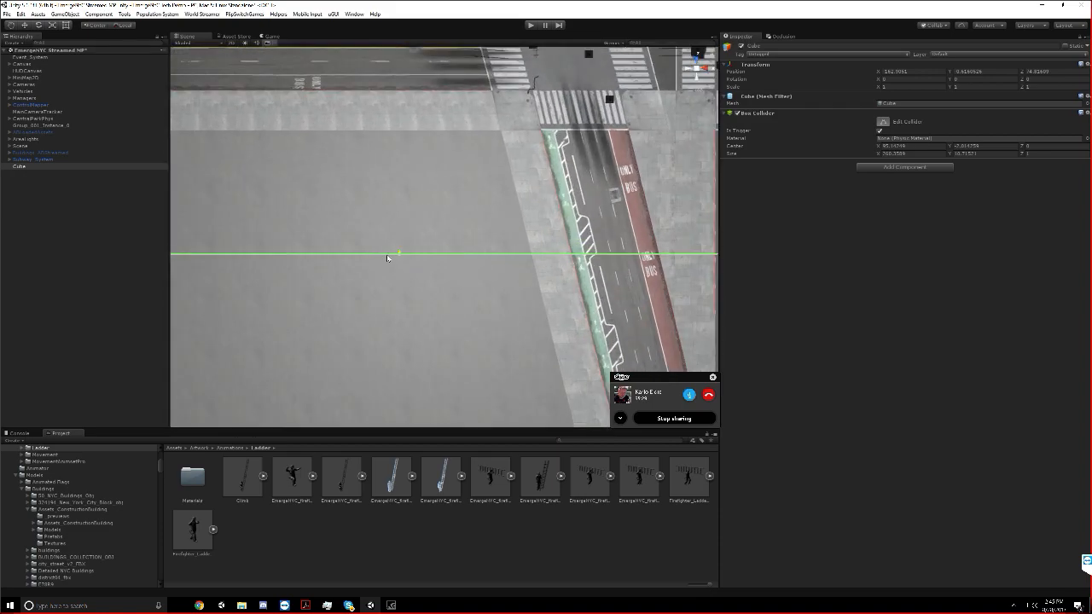
scroll(419, 356, "down", 10)
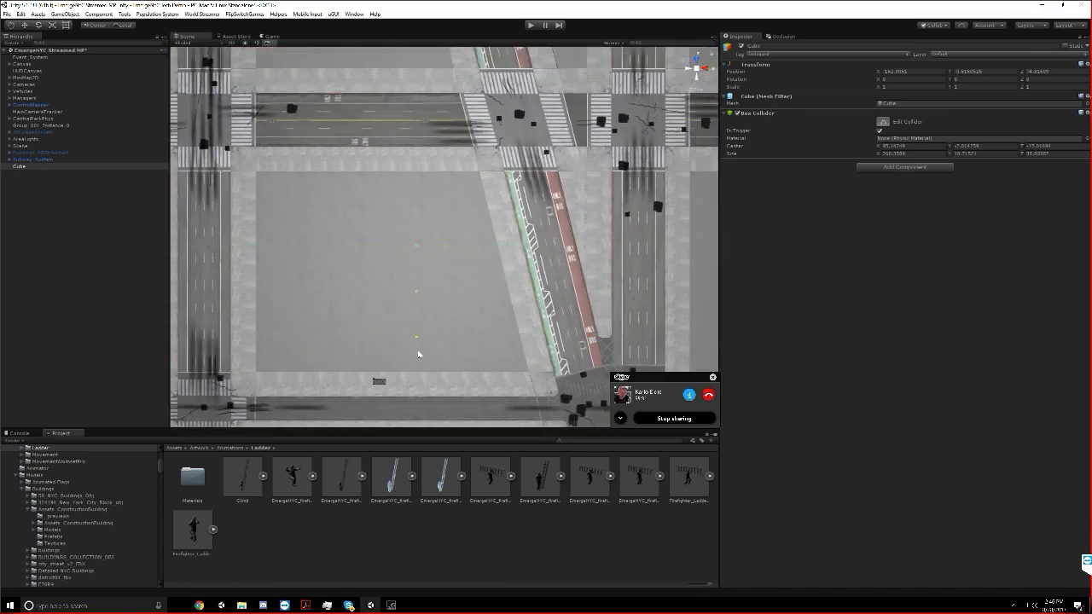
left_click_drag(428, 410, 425, 439)
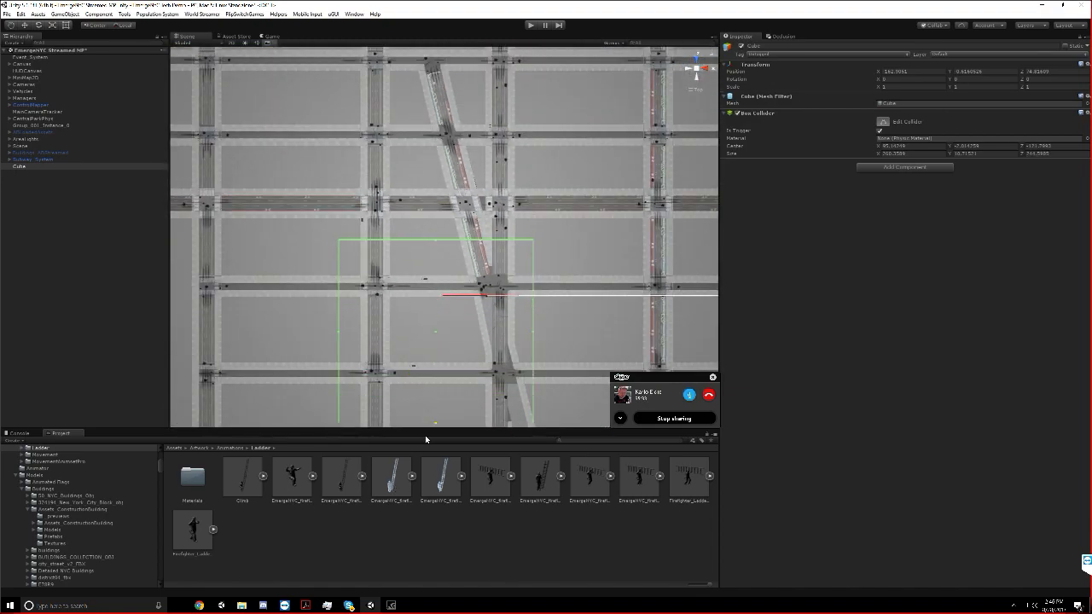
Extend the cube's Box Collider in the positive Z direction to a size of about 475.6 and compare it with Subway_System
left_click(35, 159)
left_click(21, 167)
left_click(882, 122)
left_click_drag(435, 241, 459, 118)
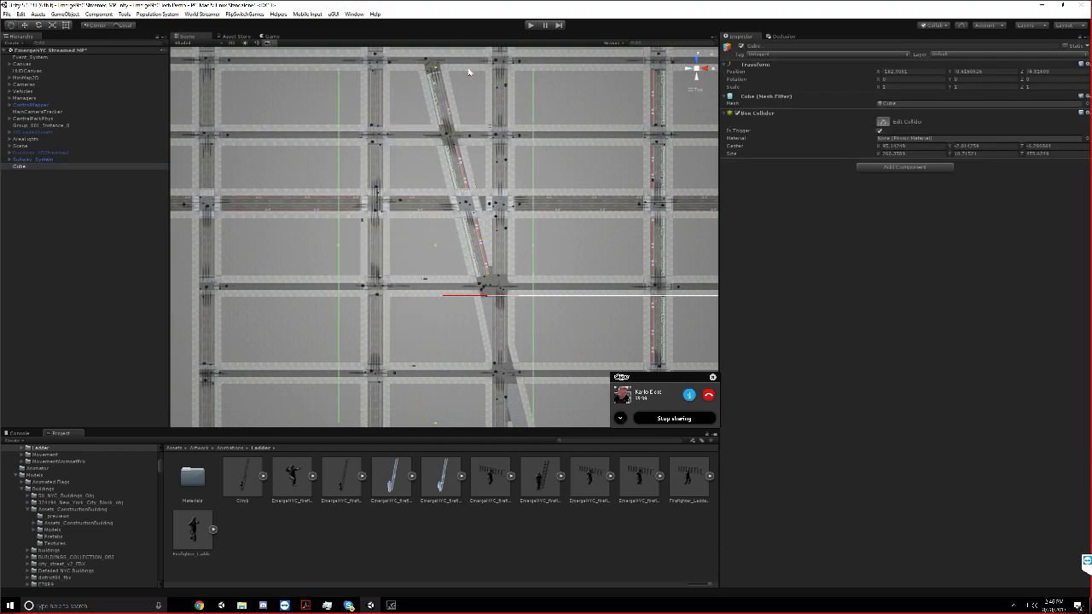
left_click(51, 160)
double_click(53, 167)
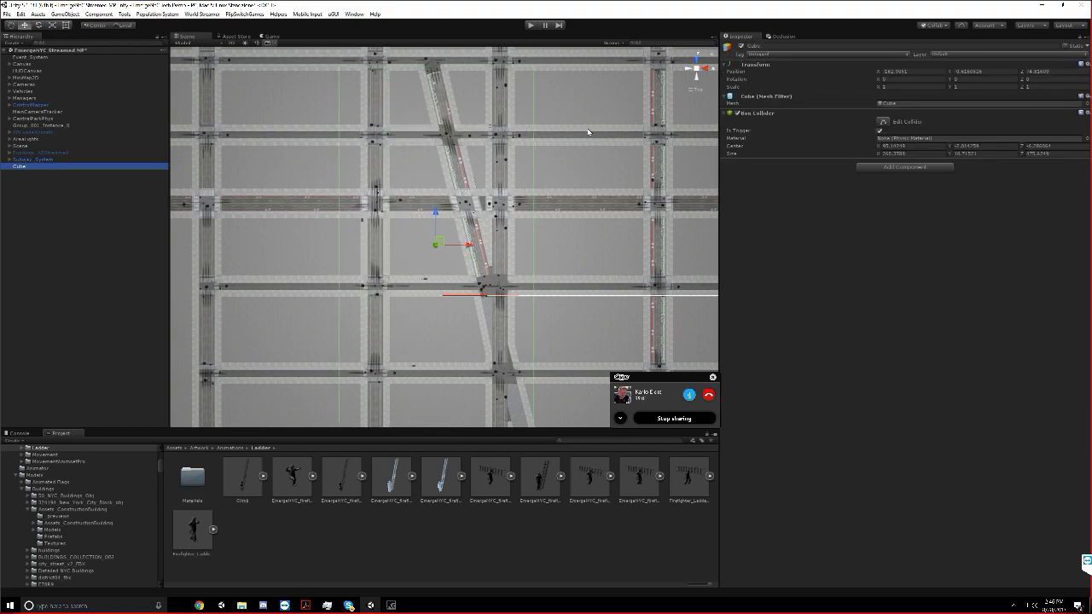
Compare the extents of Subway_System and the cube's Box Collider from above
left_click(53, 160)
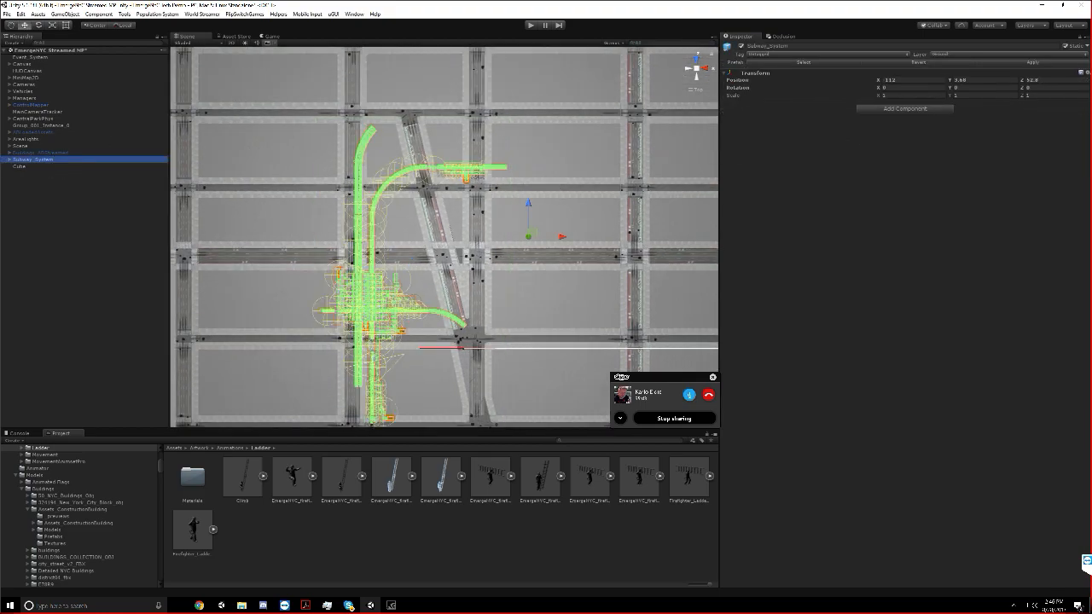
left_click(48, 166)
double_click(54, 158)
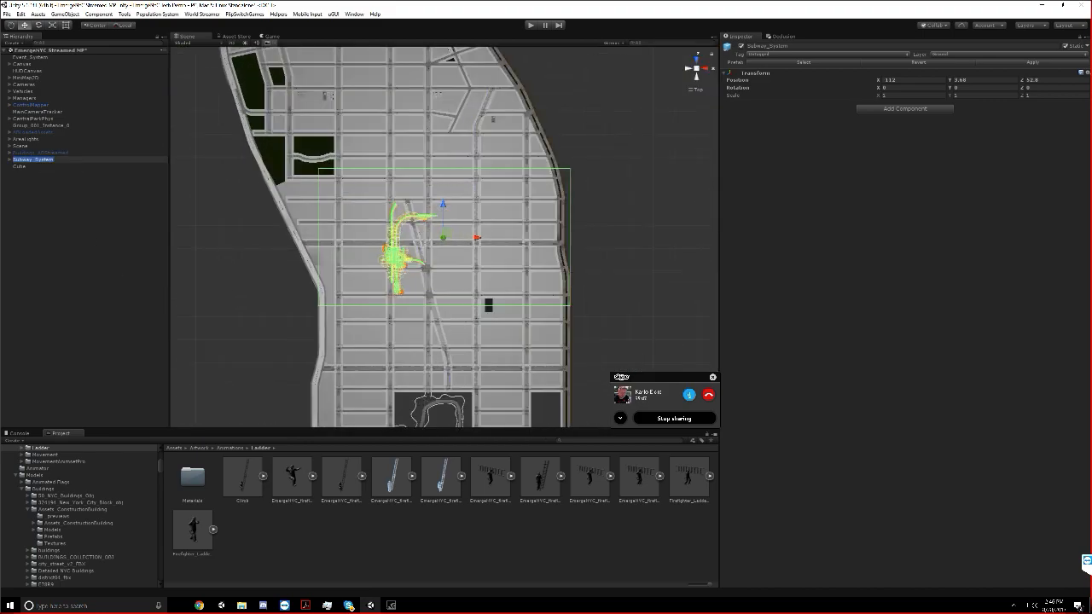
double_click(41, 166)
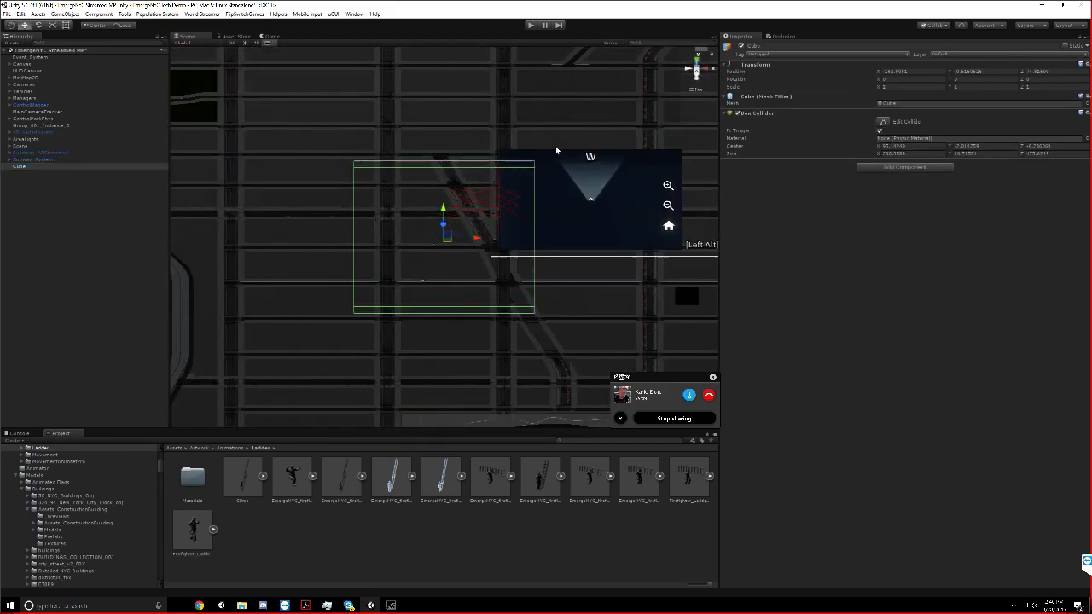
Add the Component Enabler On Trigger script to the cube
left_click(697, 76)
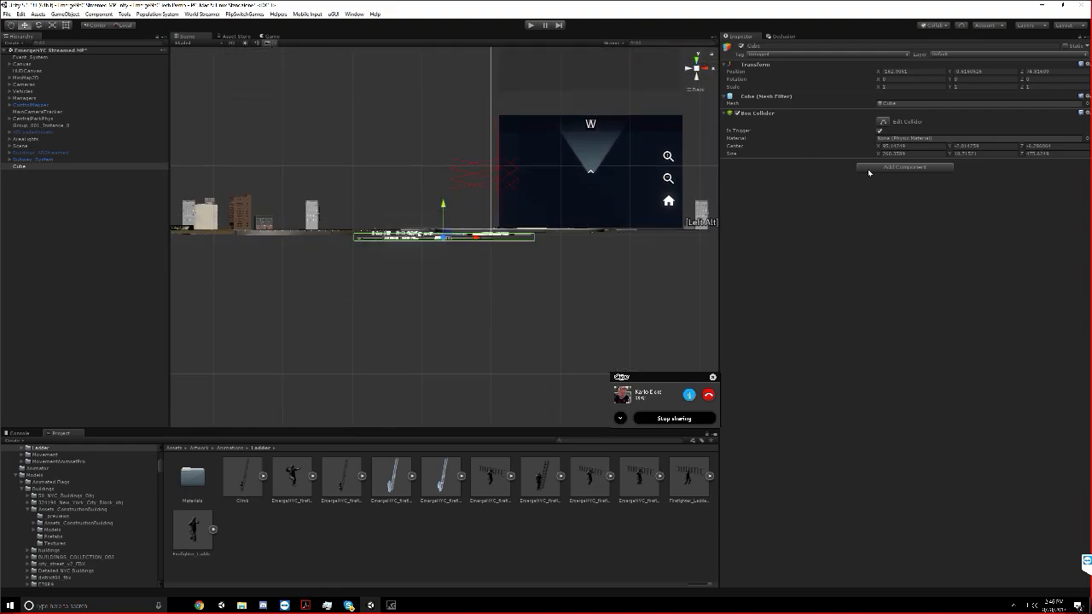
left_click(868, 171)
type("componente")
key("Return")
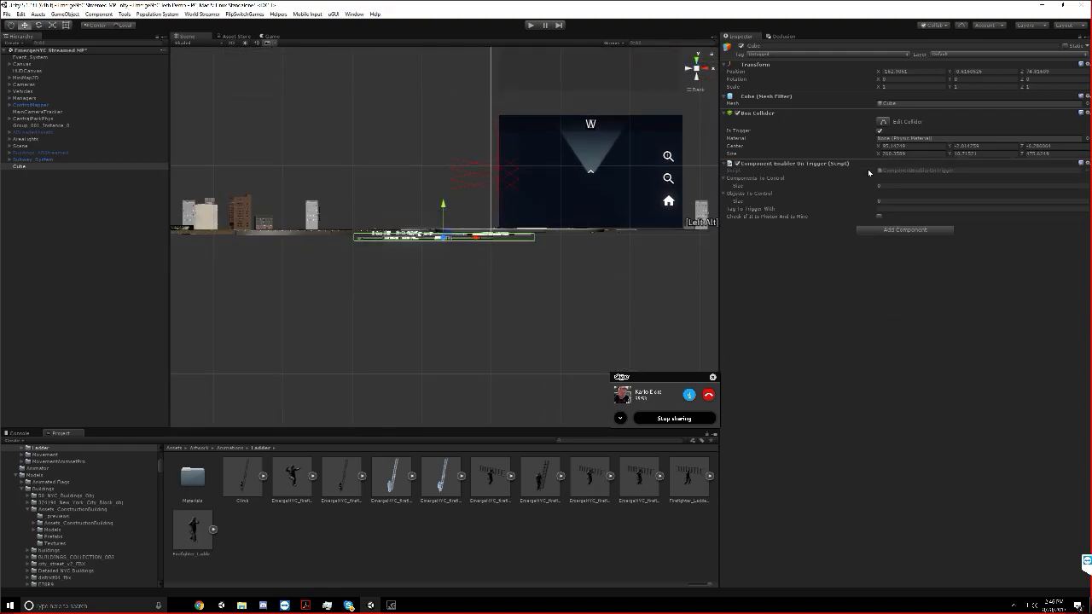
Raise the upper face of the cube's Box Collider, bringing its Y size to about 11.5
scroll(270, 248, "up", 15)
left_click_drag(345, 203, 656, 100, "alt")
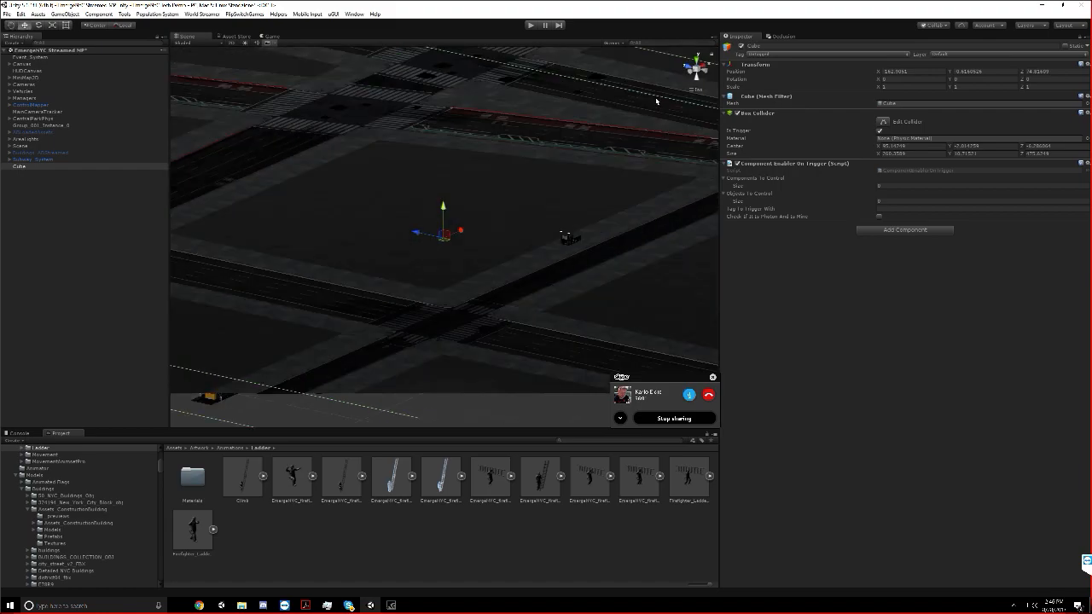
left_click(692, 69)
left_click(878, 121)
scroll(424, 242, "up", 15)
scroll(427, 241, "up", 5)
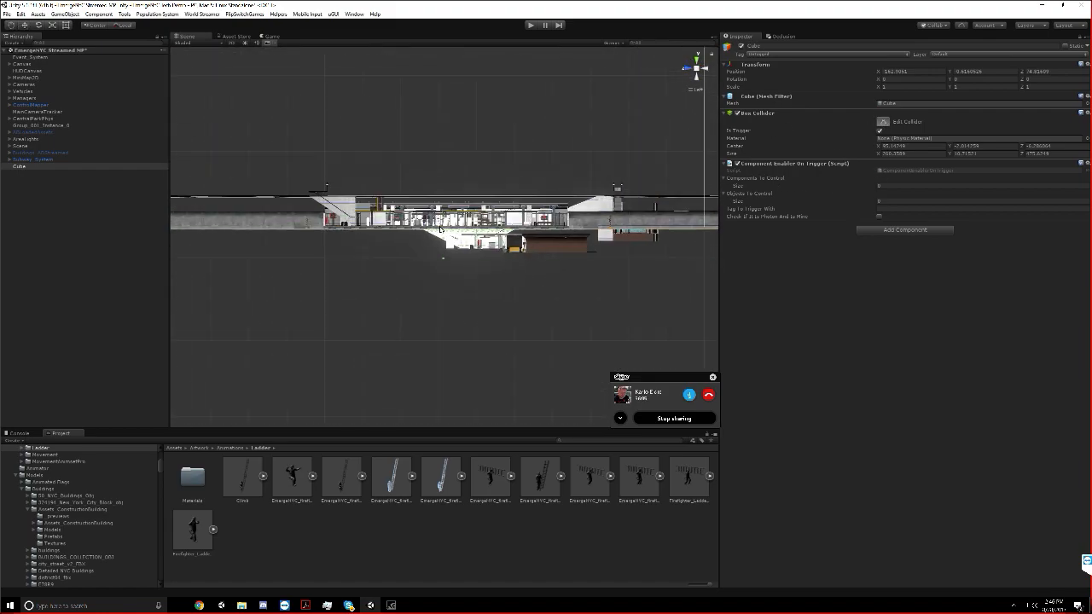
left_click_drag(440, 215, 441, 213)
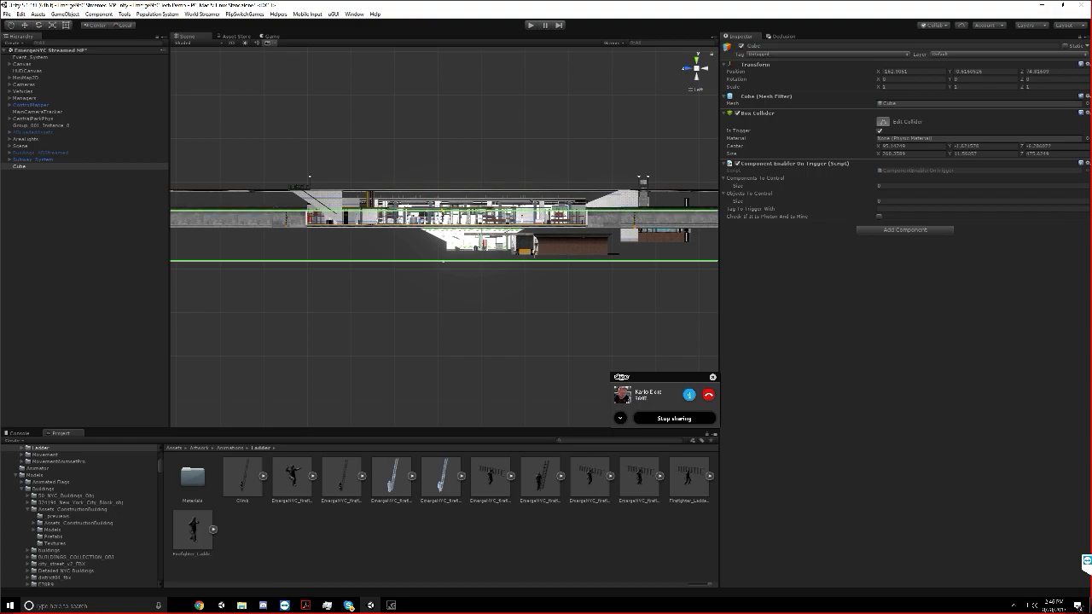
middle_click_drag(498, 232, 417, 258)
Set the Component Enabler On Trigger script's Tag To Trigger With to Player
scroll(417, 258, "down", 3)
left_click(904, 208)
type("Player")
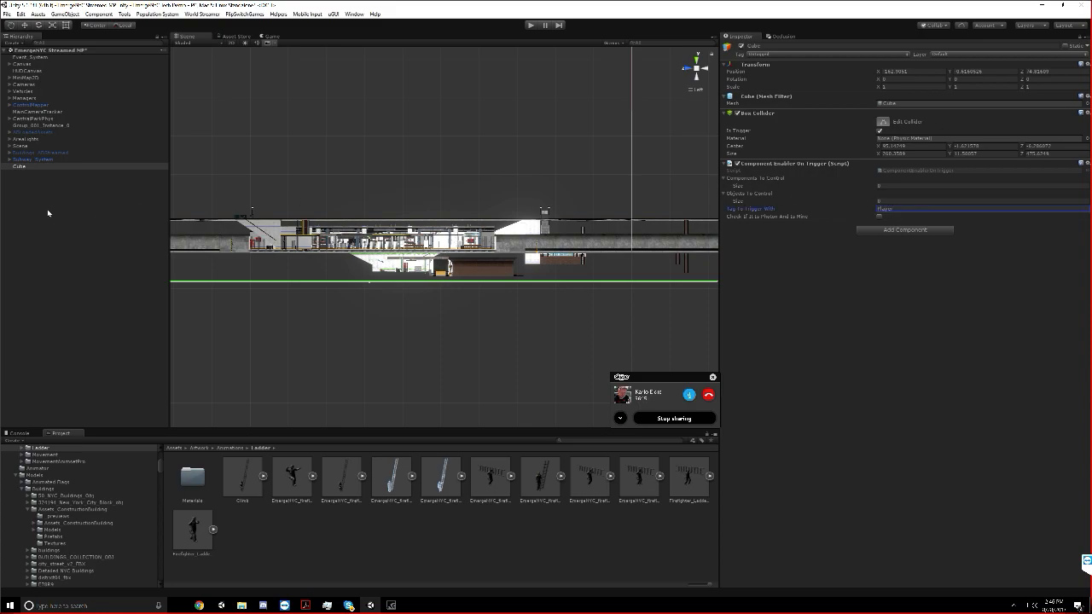
Try assigning the TPS camera under Cameras to the trigger script's Components To Control list, and undo the assignment
left_click(10, 146)
left_click(11, 147)
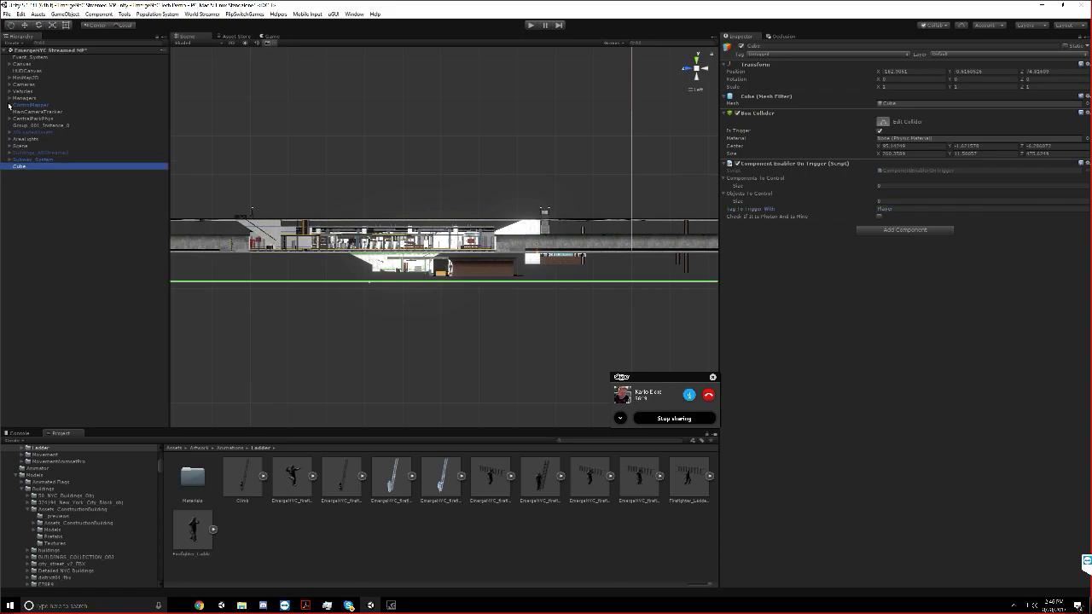
left_click(9, 99)
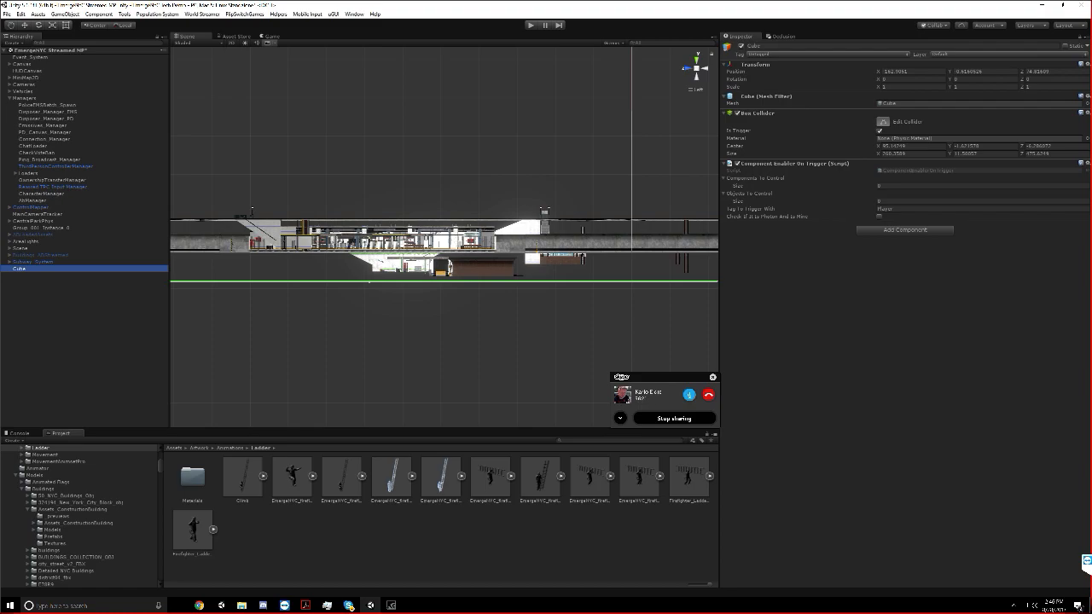
left_click(10, 84)
left_click_drag(917, 197, 885, 181)
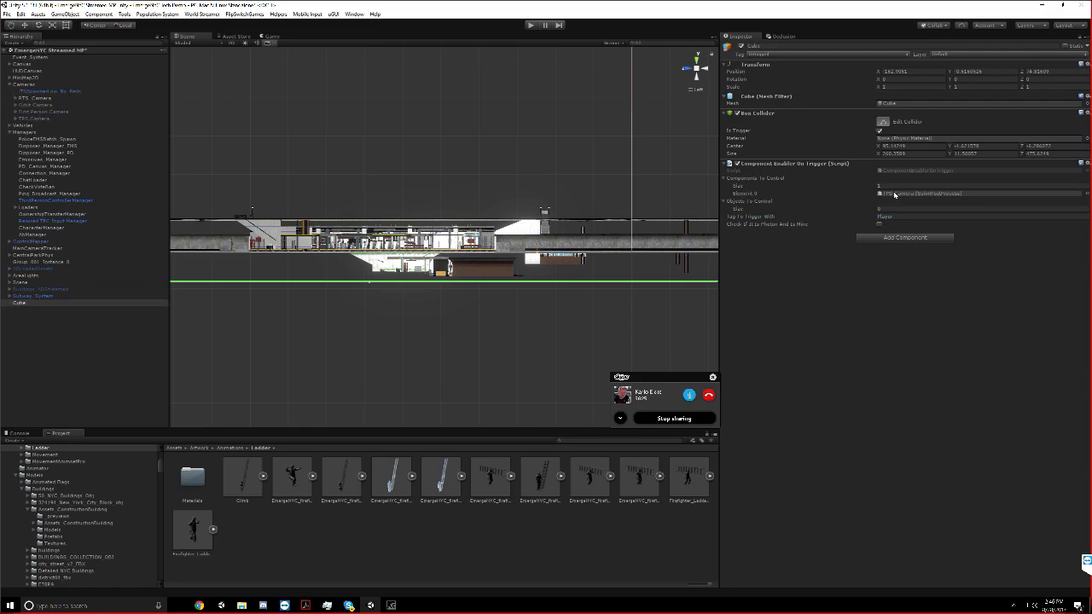
key("ctrl+z")
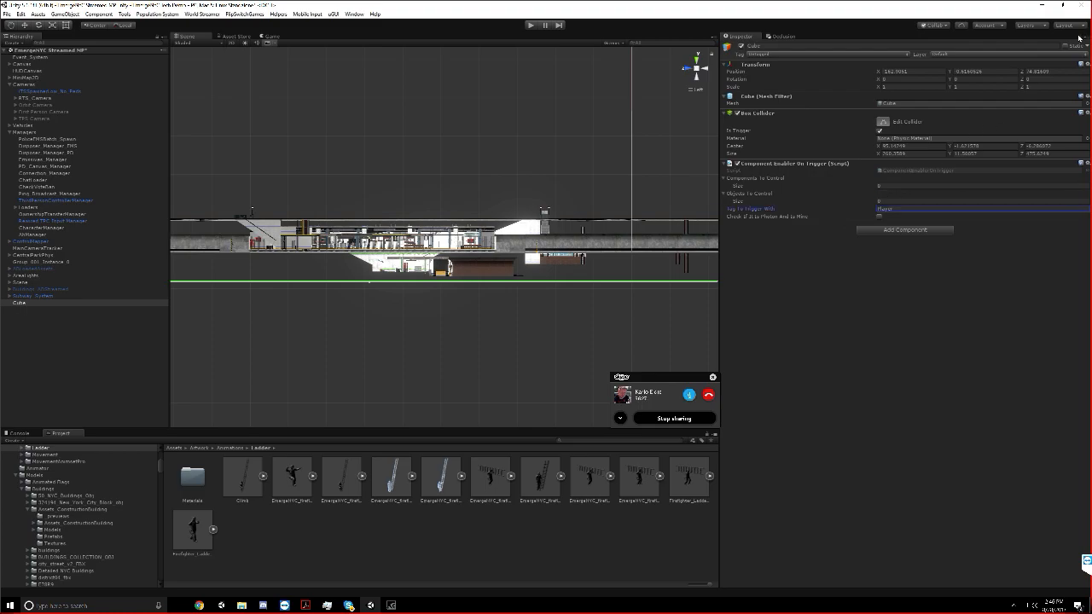
Inspect the TPS camera's settings, toggling its Occlusion Culling option off and back on
left_click(16, 118)
left_click(34, 118)
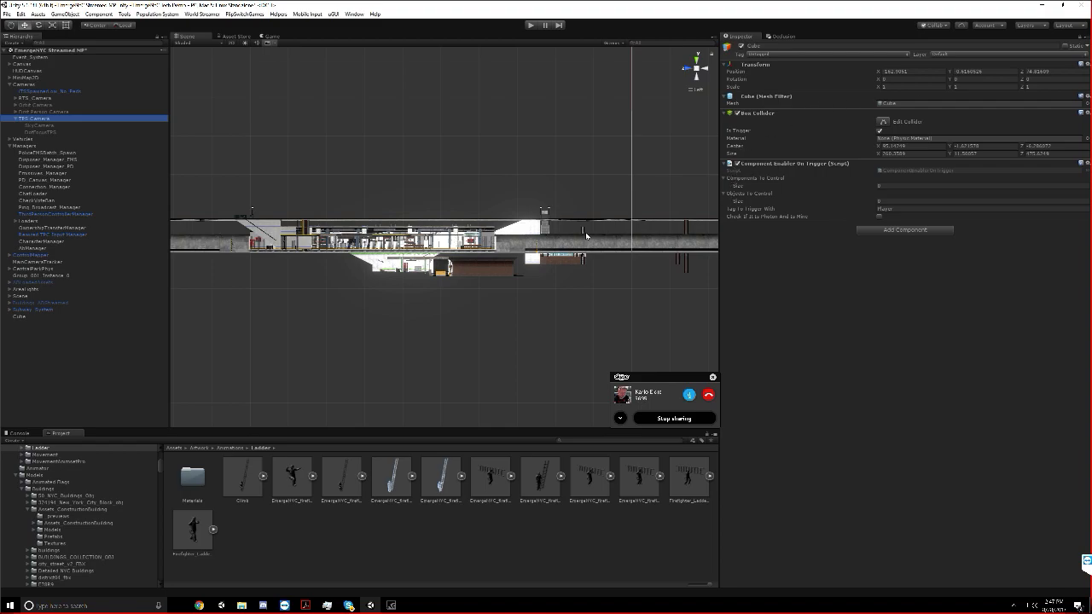
scroll(585, 232, "up", 2)
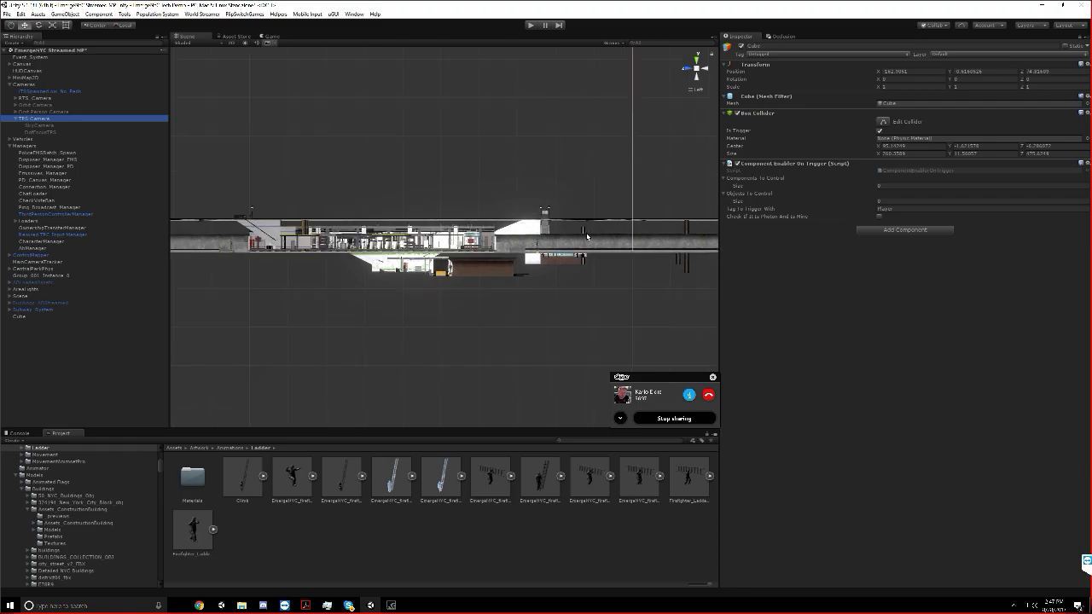
left_click(16, 120)
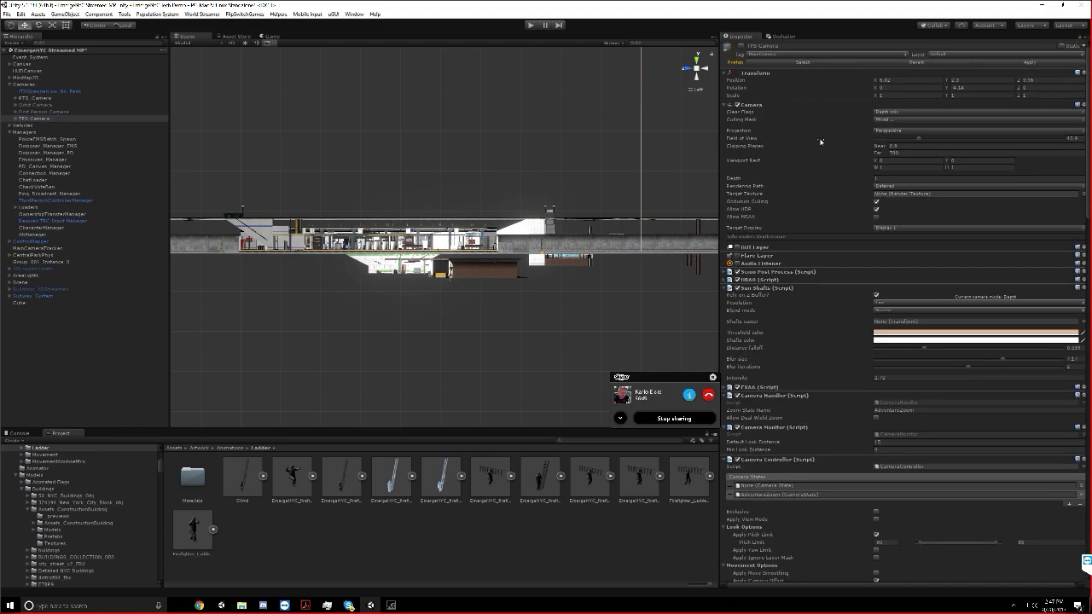
left_click(926, 201)
left_click(876, 202)
left_click(876, 202)
middle_click_drag(241, 162, 387, 169)
middle_click_drag(515, 190, 454, 196)
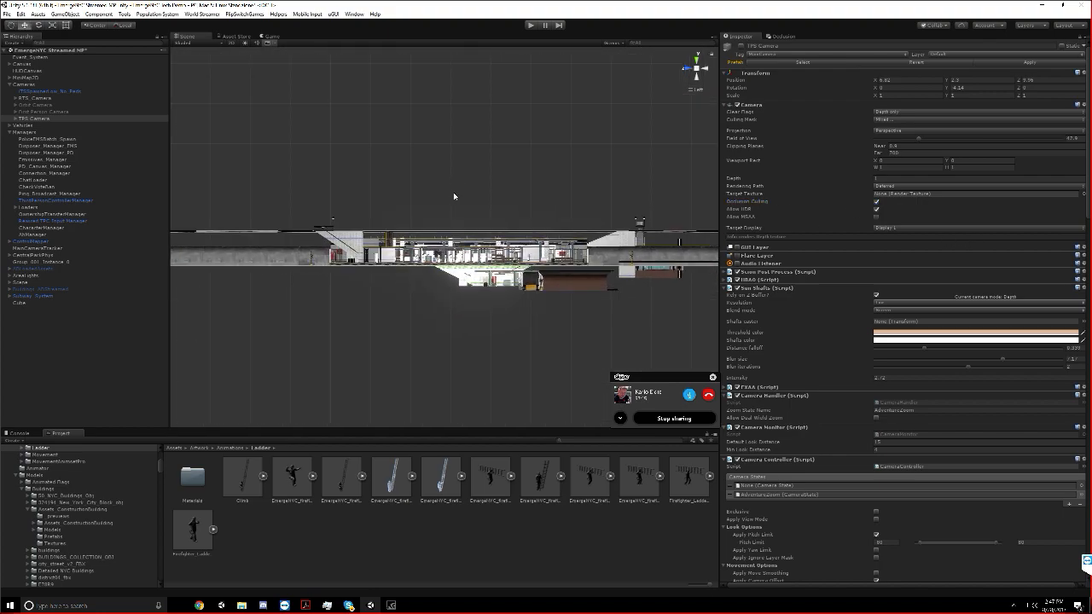
scroll(454, 196, "up", 2)
scroll(453, 192, "up", 4)
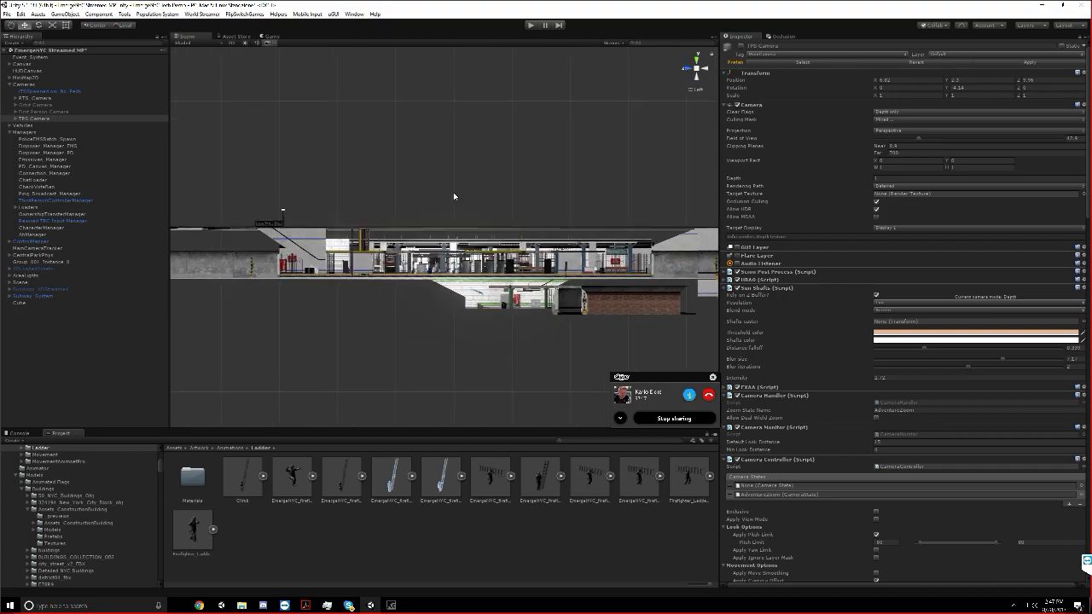
scroll(453, 192, "up", 4)
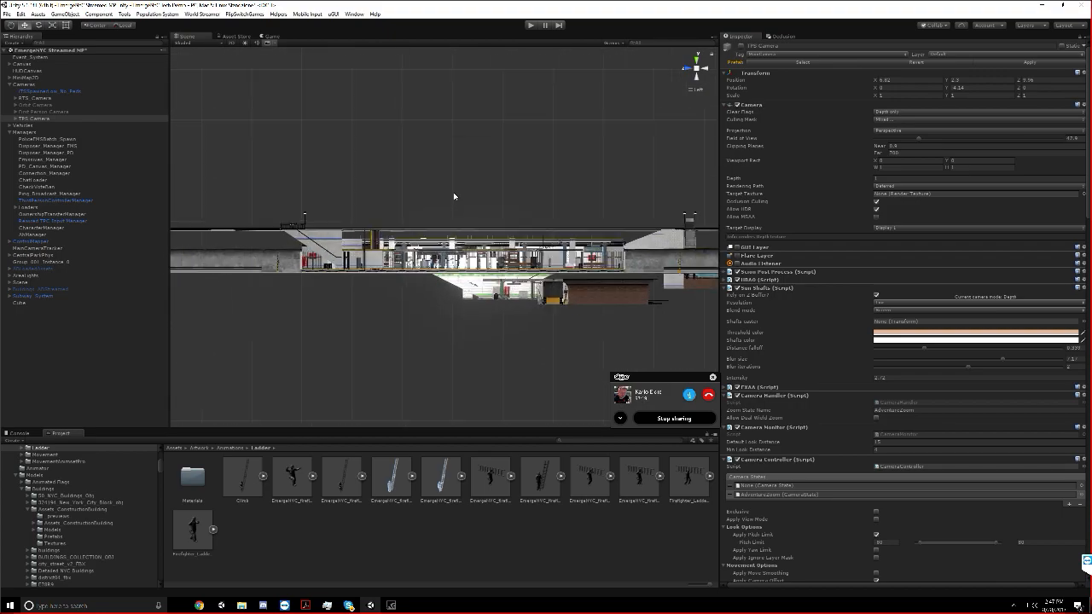
scroll(453, 192, "up", 2)
scroll(453, 192, "down", 7)
scroll(453, 192, "up", 3)
scroll(453, 192, "down", 2)
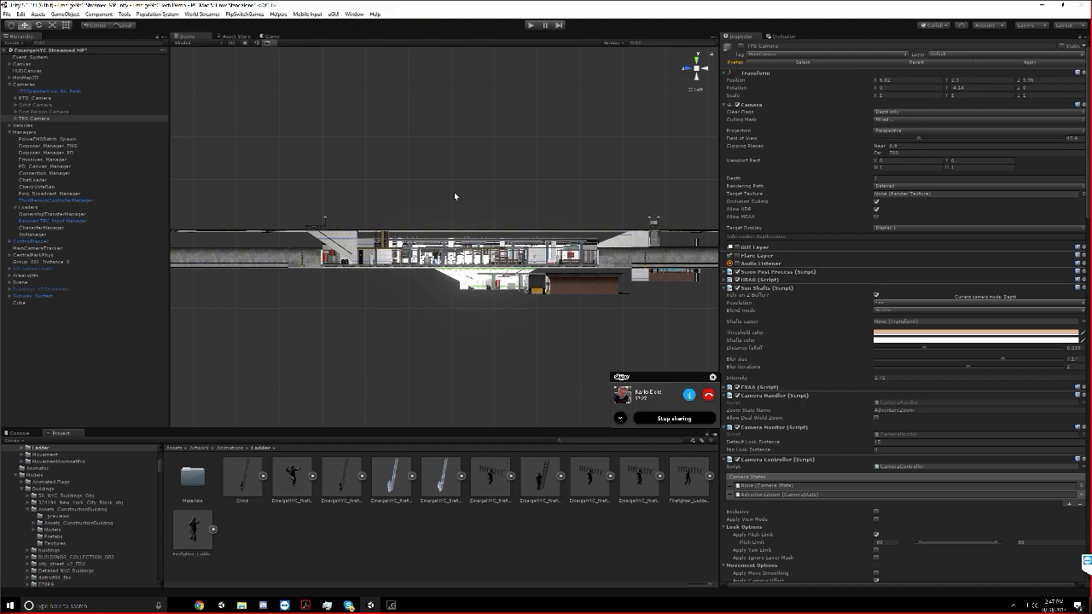
Deactivate the cube that serves as the subway trigger volume
left_click(55, 311)
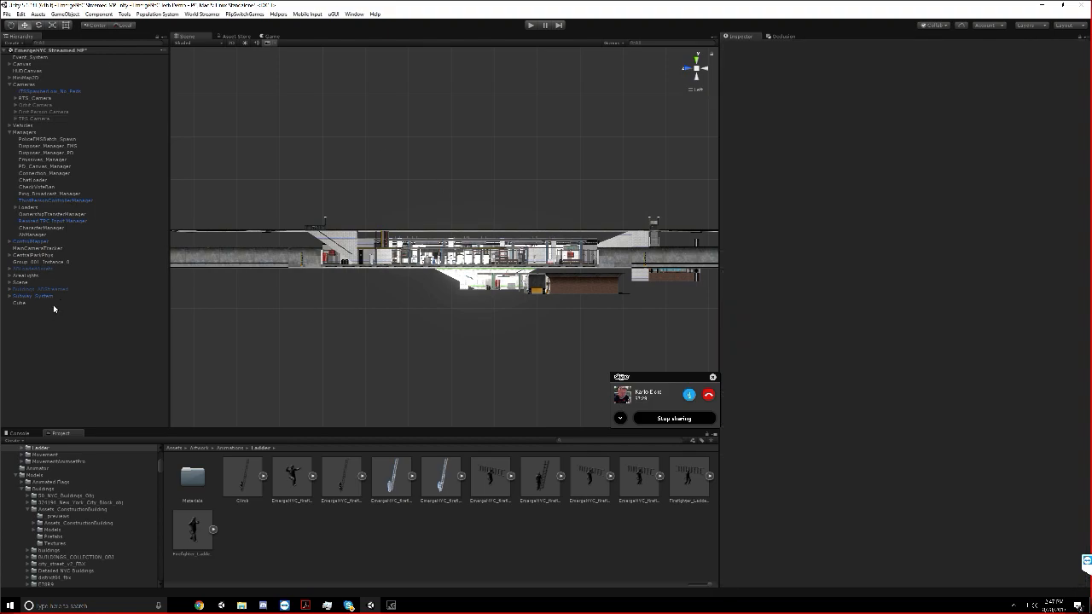
left_click(53, 304)
left_click(741, 46)
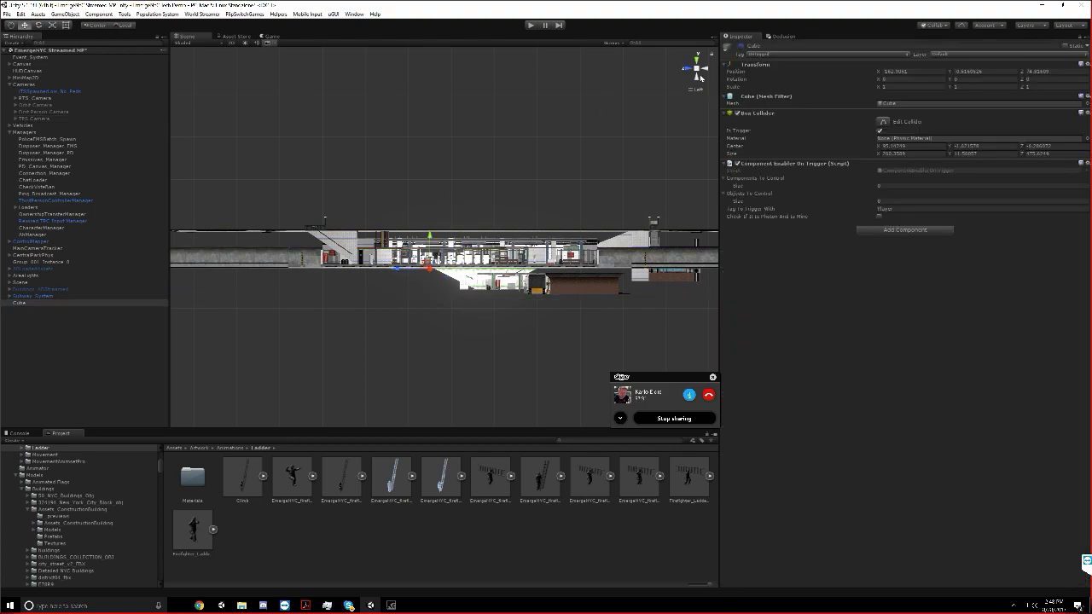
Disable the static flags on Subway_System and all of its child objects
left_click(37, 296)
left_click(1063, 47)
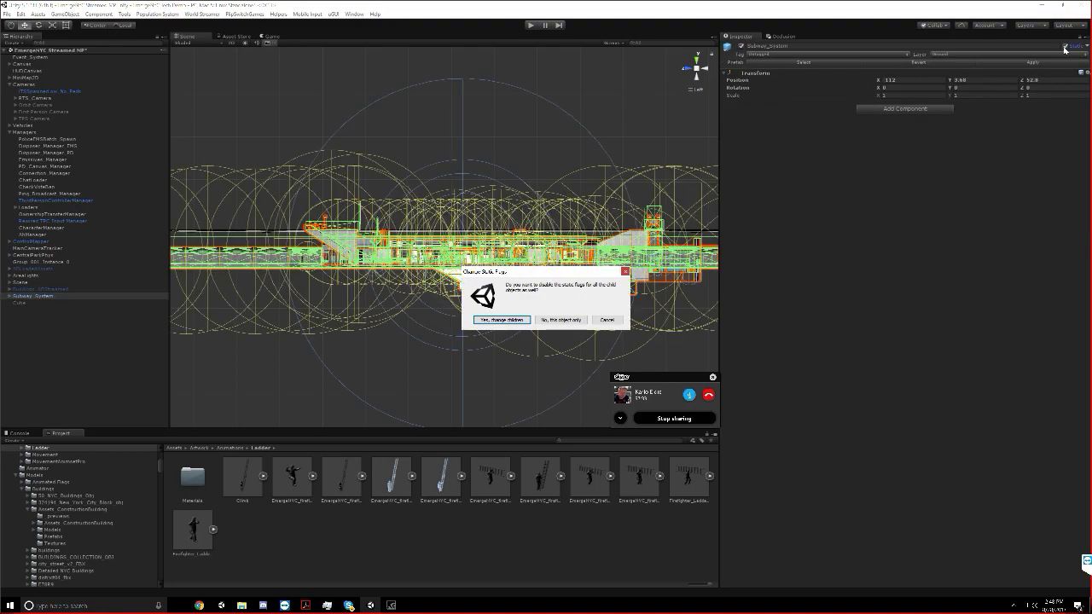
left_click(502, 320)
Go inside the subway station and select one of its ceiling pieces, Ceiling_4x8_Beams
middle_click_drag(491, 250, 372, 210)
left_click_drag(372, 210, 767, 5, "alt")
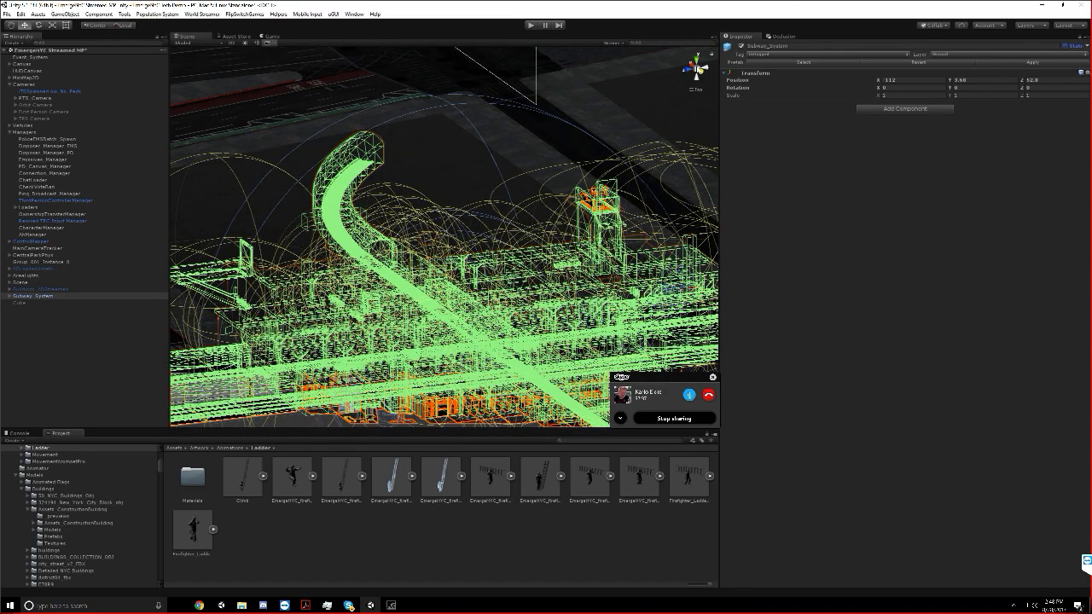
left_click(696, 70)
scroll(443, 237, "up", 10)
right_click_drag(282, 234, 321, 126)
left_click(310, 126)
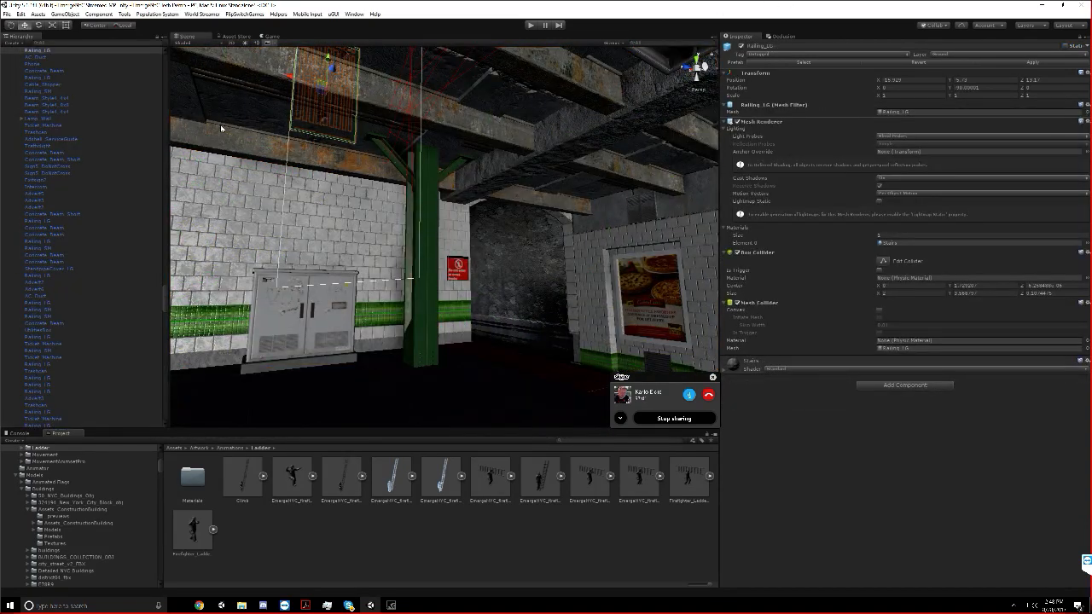
left_click(229, 118)
left_click(230, 118)
scroll(231, 118, "down", 4)
scroll(75, 327, "down", 3)
left_click(64, 341)
Filter the hierarchy by "ceiling", select the range from BankCeiling through Ceilings, and enable static flags on these objects and their children
left_click(103, 44)
type("ceiling")
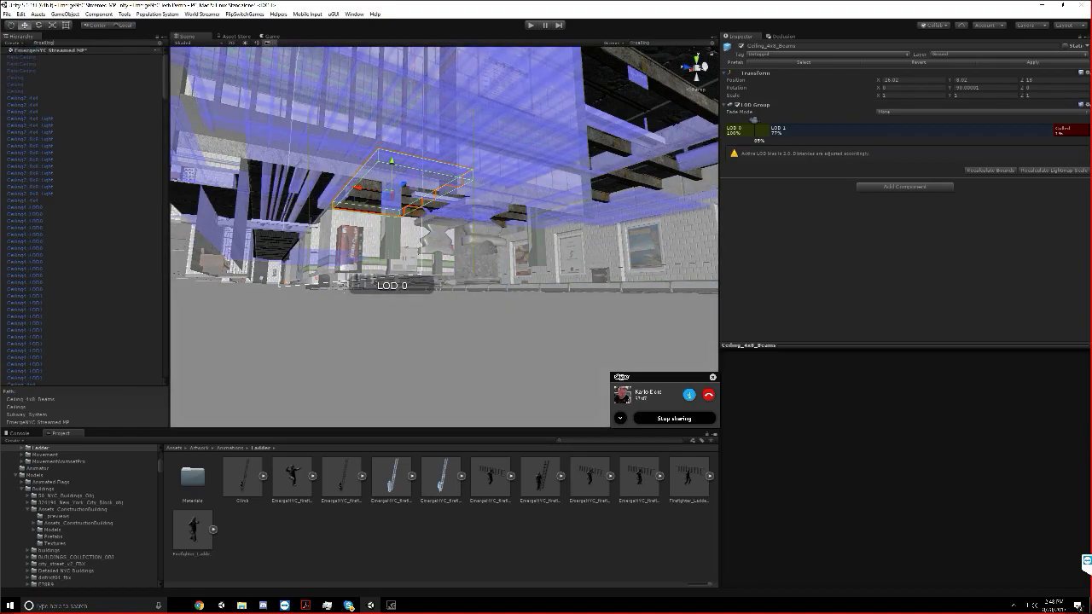
left_click(86, 62)
scroll(74, 202, "down", 10)
scroll(60, 328, "down", 10)
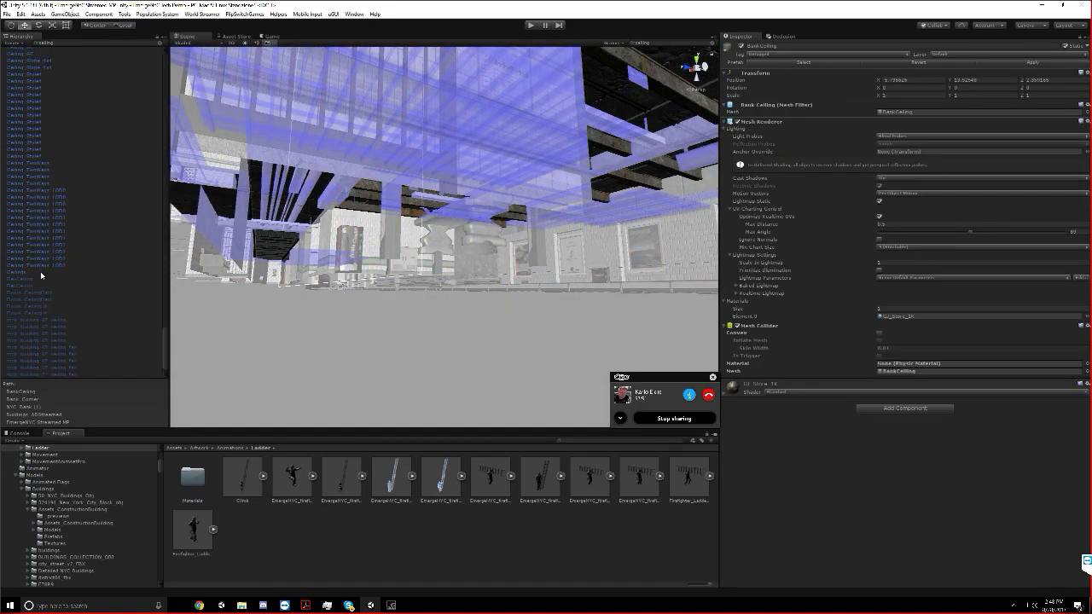
left_click(28, 272, "shift")
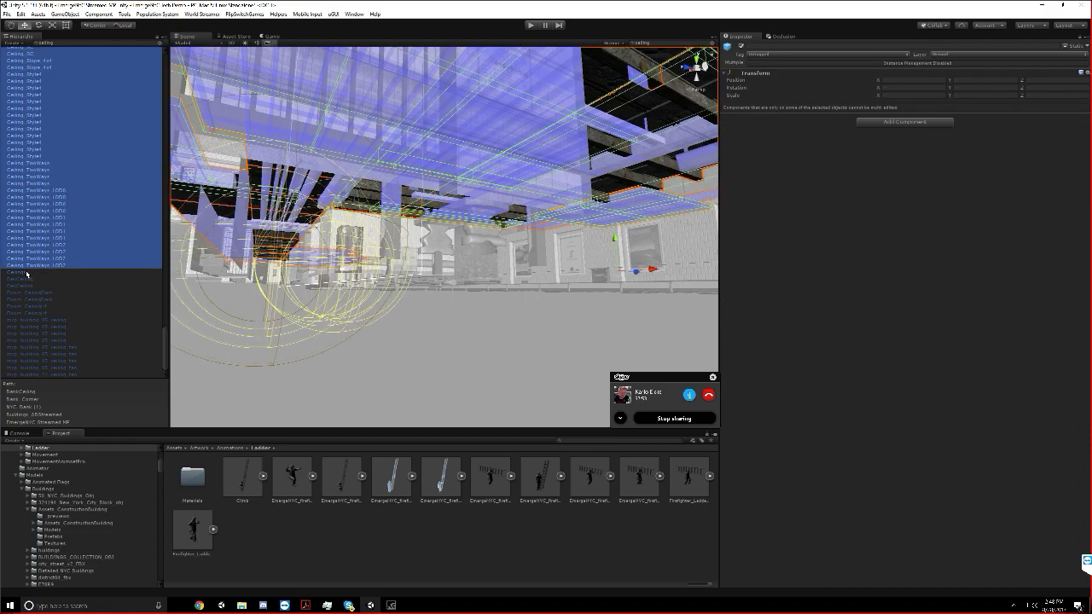
right_click_drag(434, 143, 429, 213)
scroll(426, 217, "down", 10)
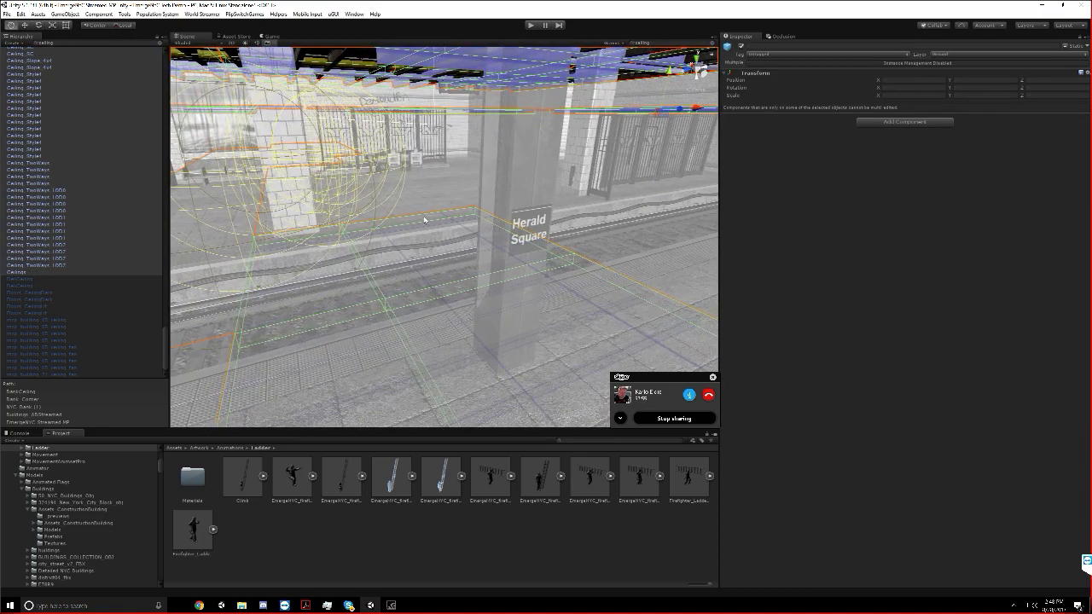
scroll(434, 197, "down", 8)
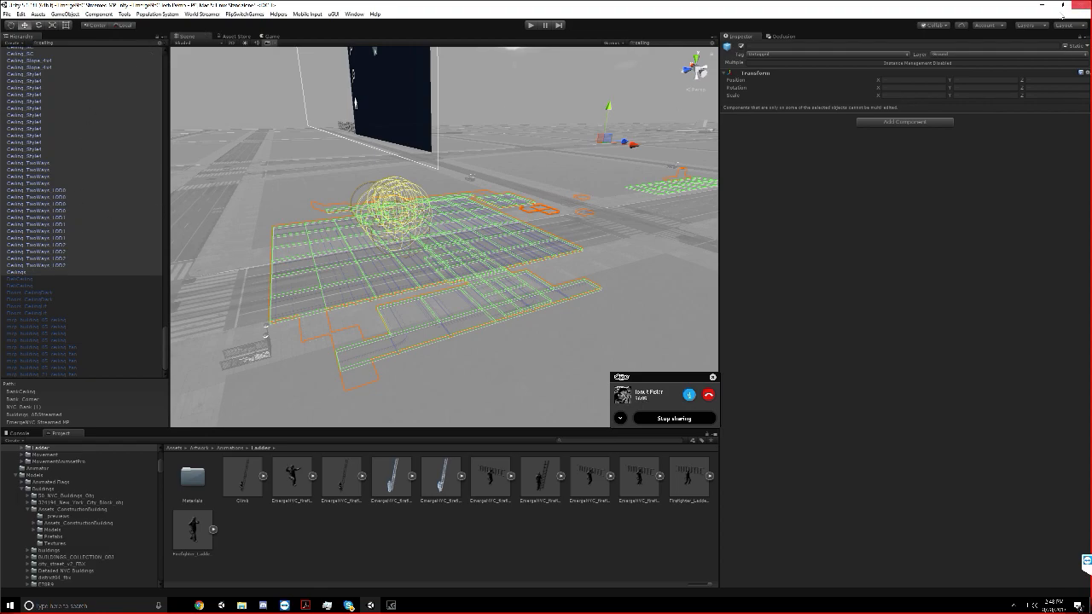
left_click(1069, 46)
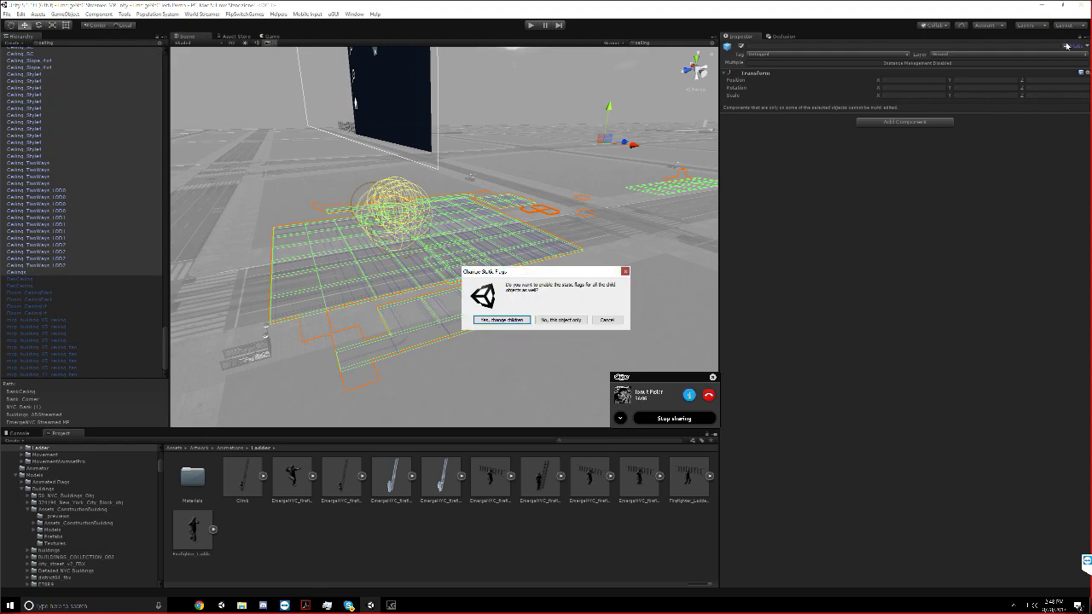
left_click(501, 320)
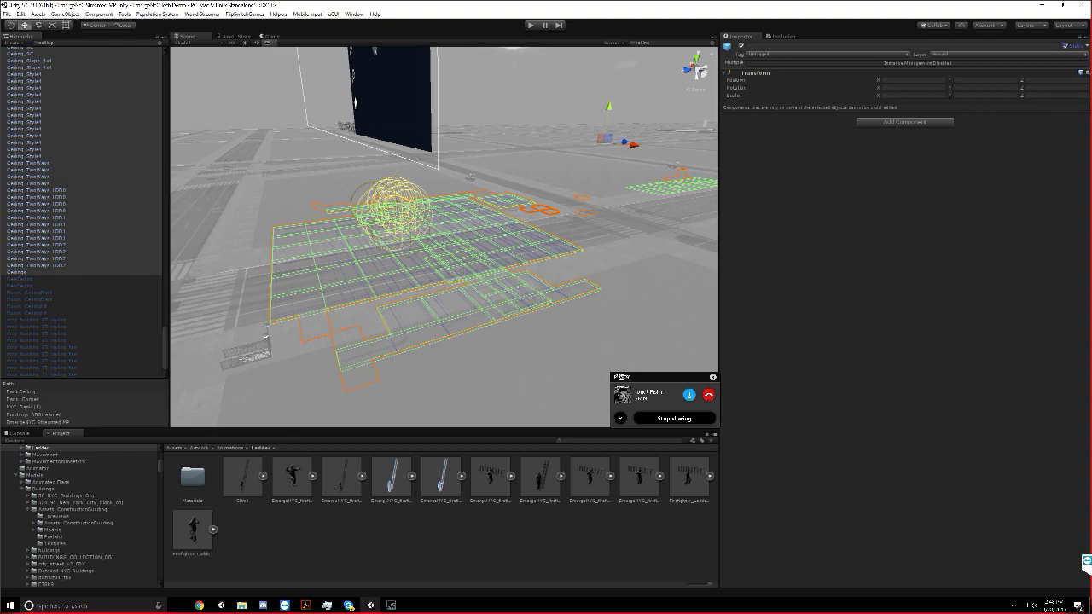
Clear the hierarchy filter and locate the Ceilings group in the full object list
left_click(160, 45)
scroll(109, 246, "down", 10)
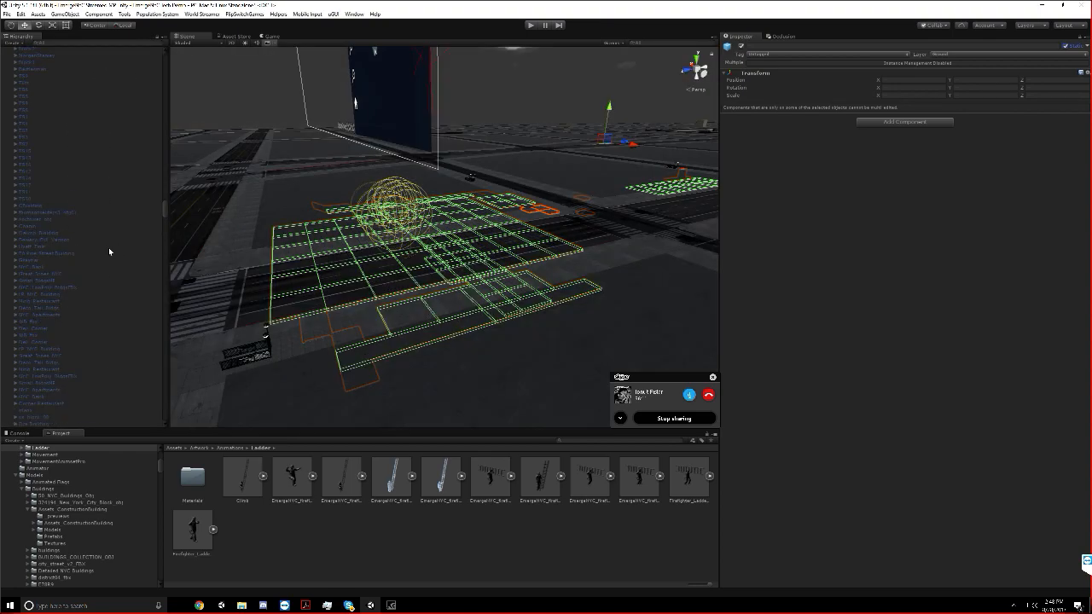
scroll(114, 246, "down", 15)
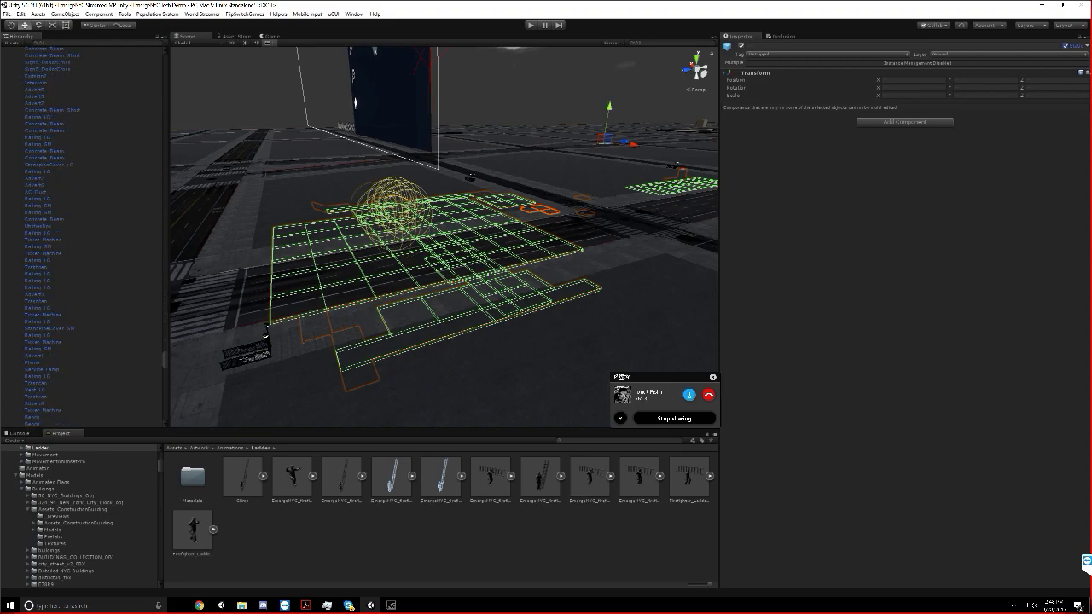
scroll(52, 284, "down", 8)
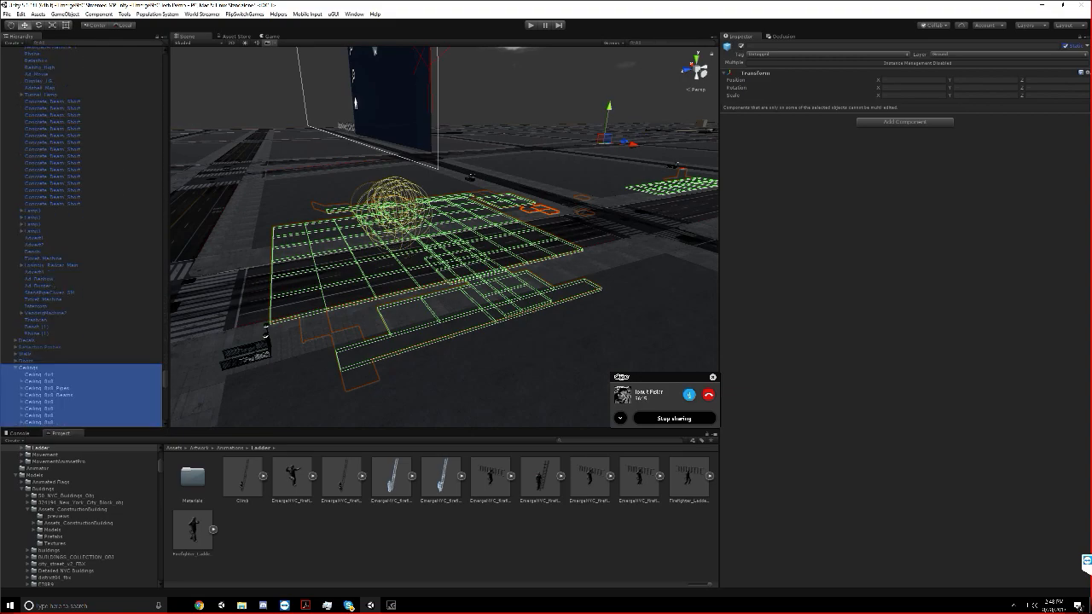
Expand the Walls group, select all of its wall pieces through the last Wall_Tall, and enable static flags on them and their children
left_click(52, 293)
left_click(15, 354)
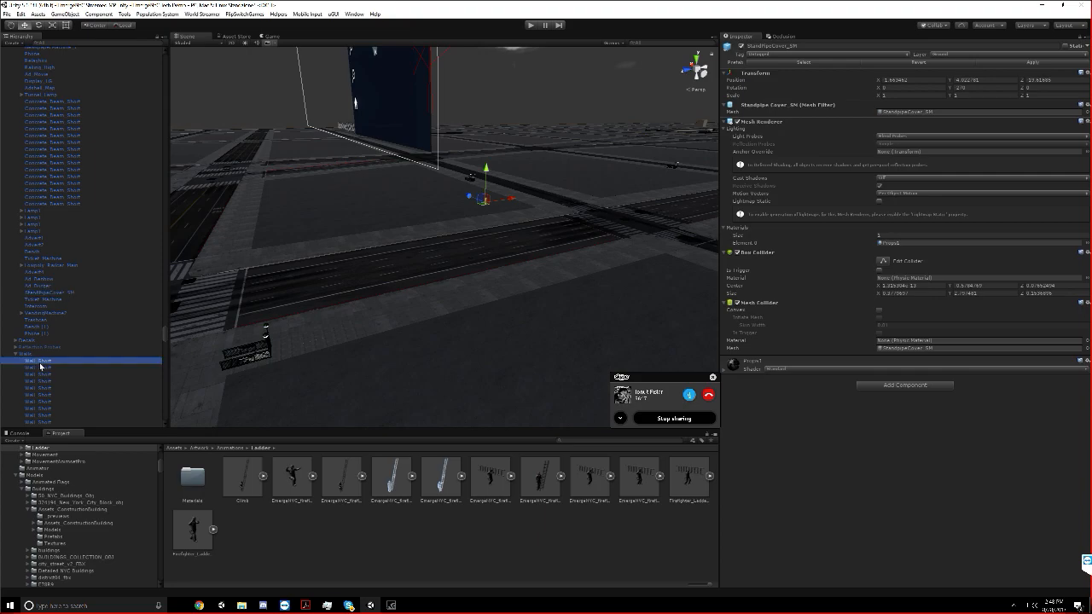
left_click(44, 362)
scroll(46, 362, "down", 15)
scroll(53, 351, "down", 10)
left_click(48, 328, "shift")
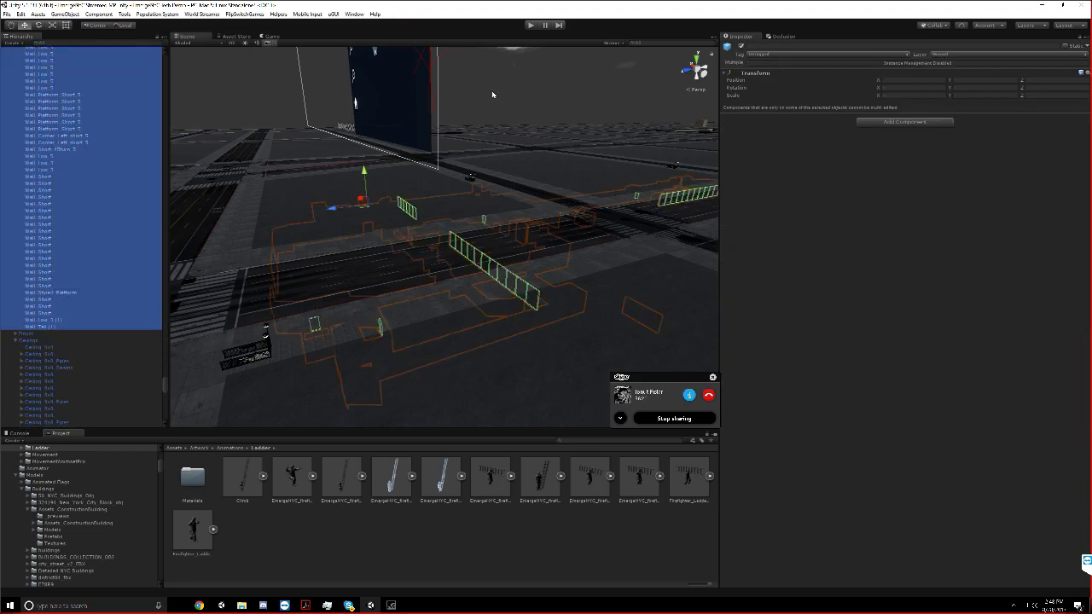
left_click(1065, 47)
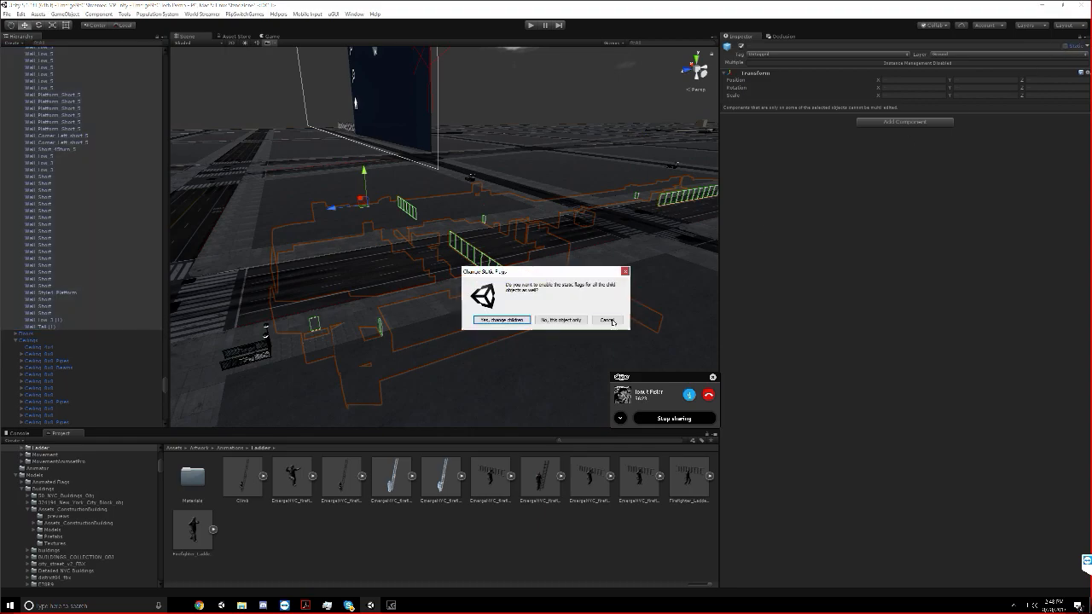
left_click(515, 320)
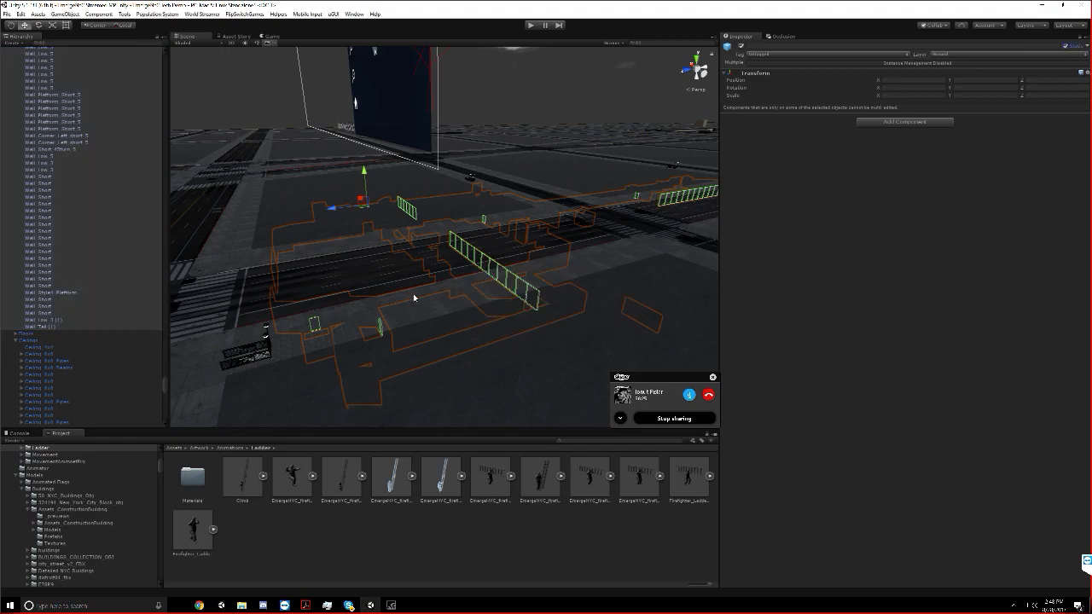
Look around inside the station and select the service door Servicedoor2_003 to check its static state
middle_click_drag(416, 297, 452, 265)
scroll(448, 265, "up", 8)
scroll(495, 251, "up", 5)
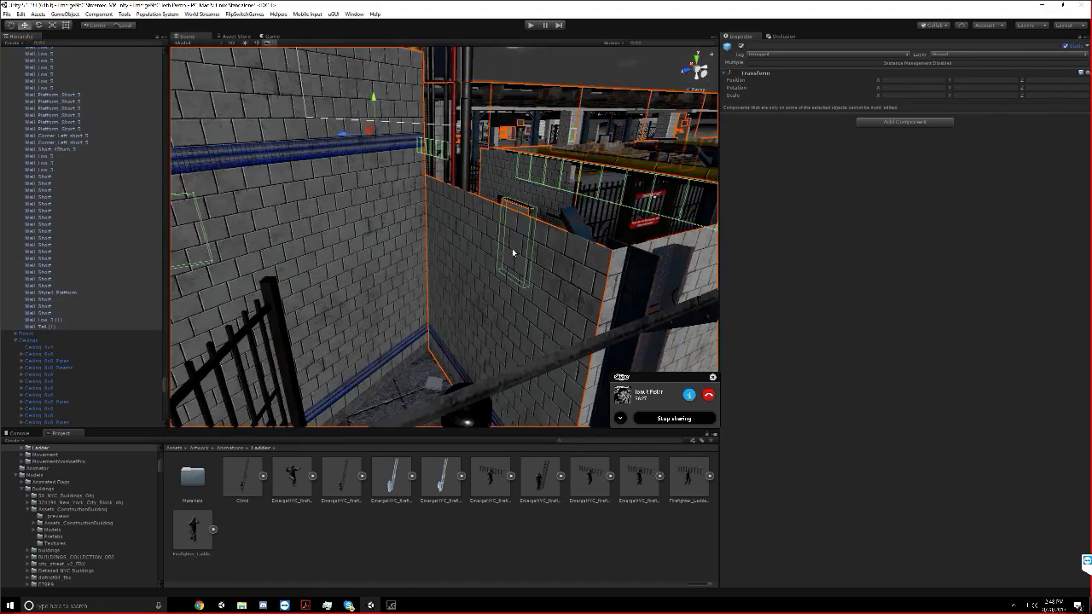
scroll(522, 248, "down", 3)
left_click(569, 252)
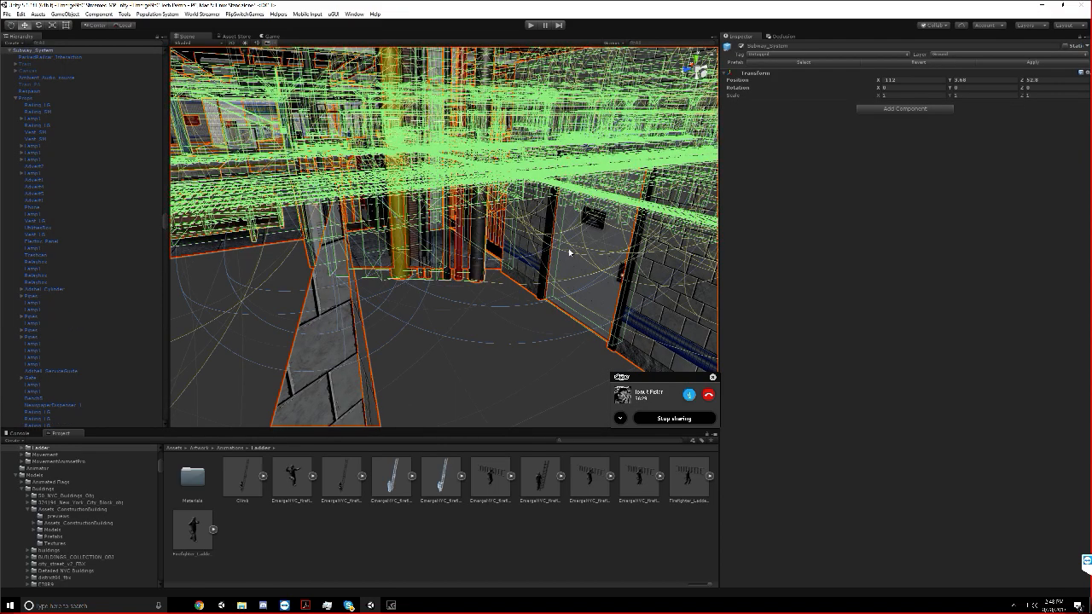
left_click(568, 252)
middle_click_drag(568, 252, 451, 196)
scroll(558, 254, "down", 1)
scroll(472, 274, "down", 4)
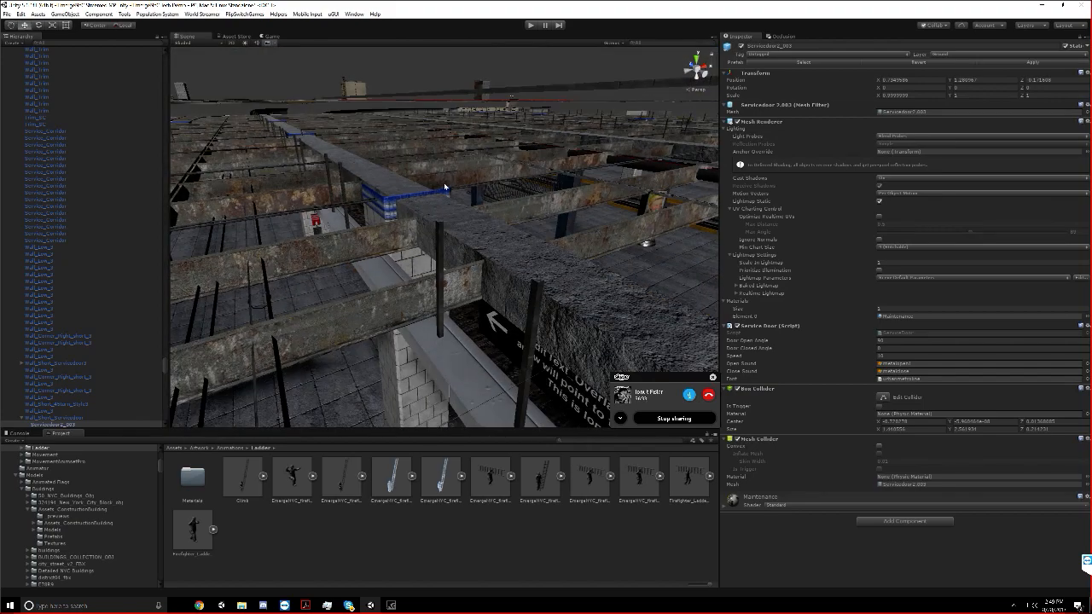
Collapse the Buildings_ABStreamed group in the hierarchy and activate the object
left_click_drag(165, 368, 219, 4)
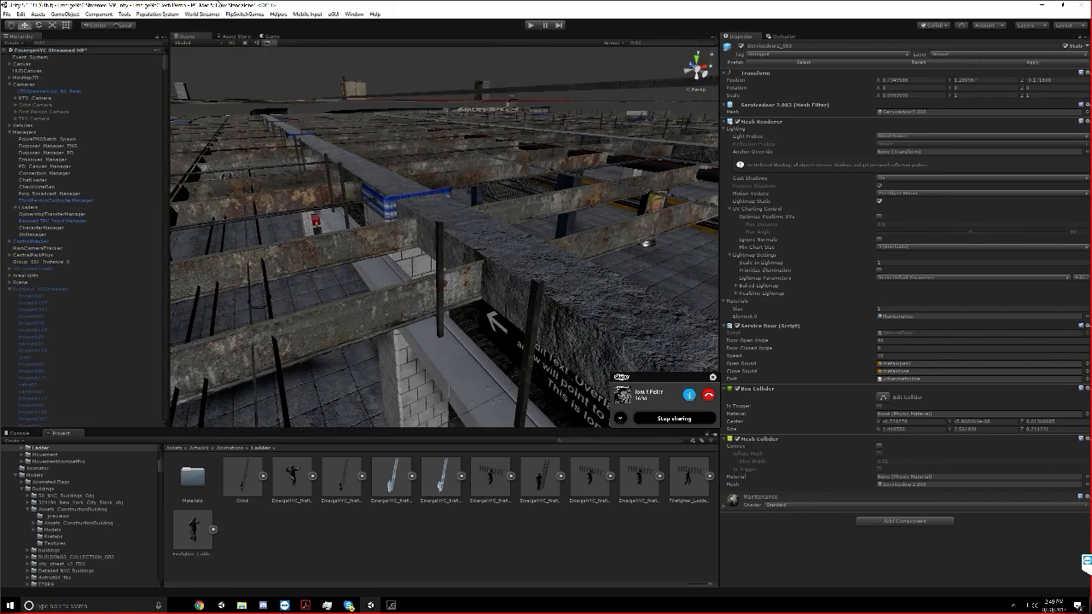
left_click(9, 290)
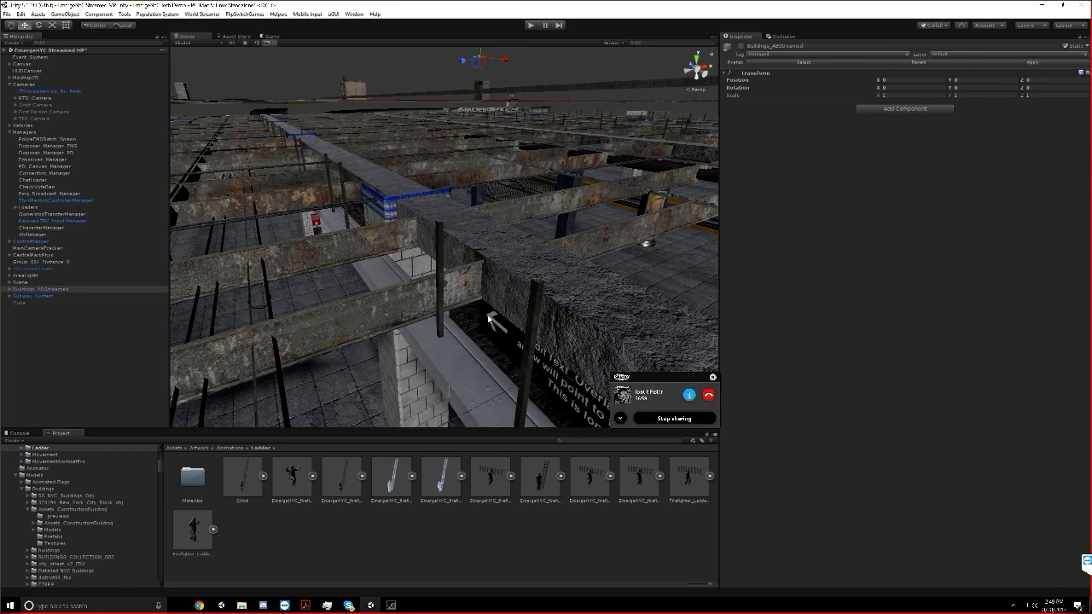
Switch to Chrome and look through the "fdny portable ladders" image results, previewing the FDNY Squad 252 photo
mouse_move(298, 608)
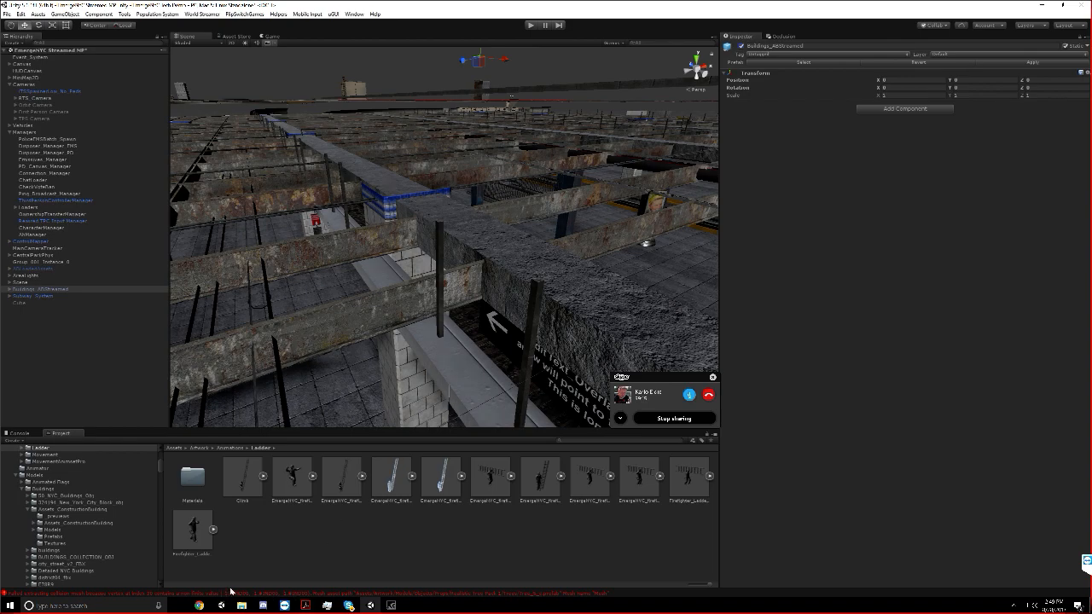
left_click(203, 605)
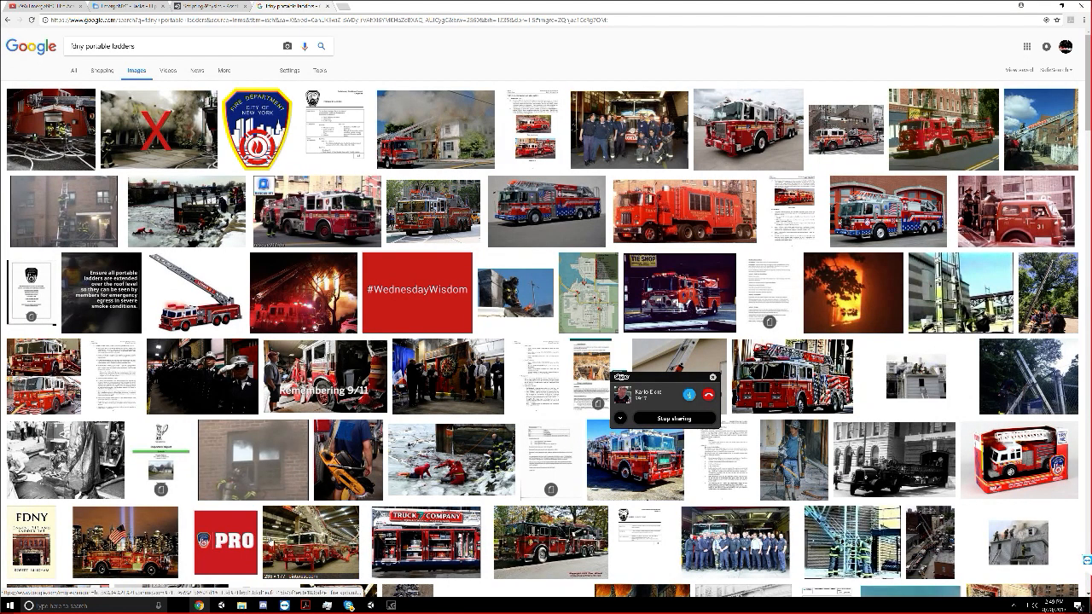
left_click(161, 20)
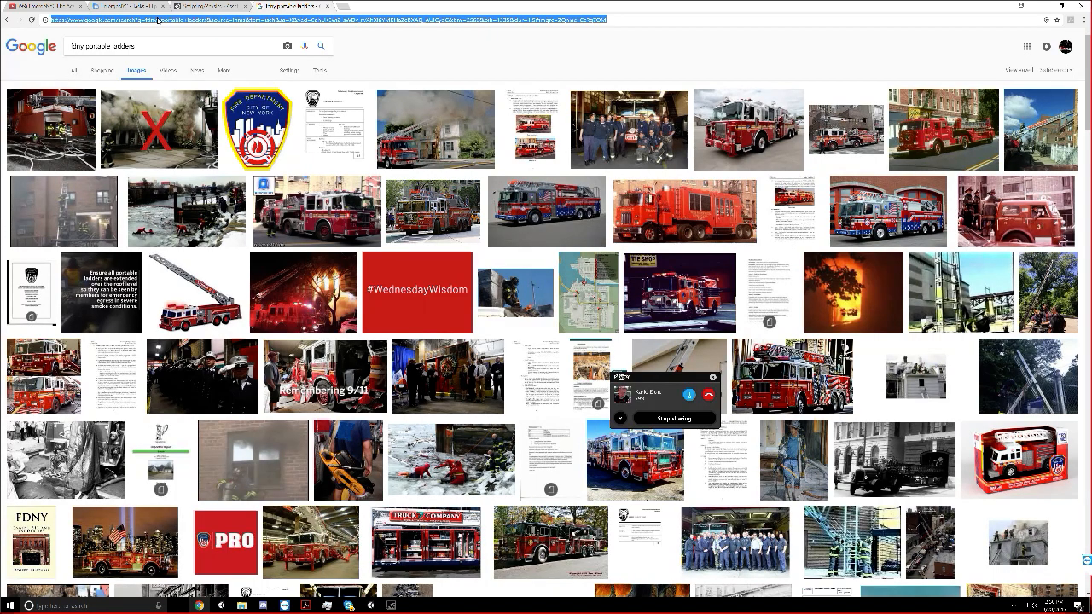
scroll(492, 301, "down", 2)
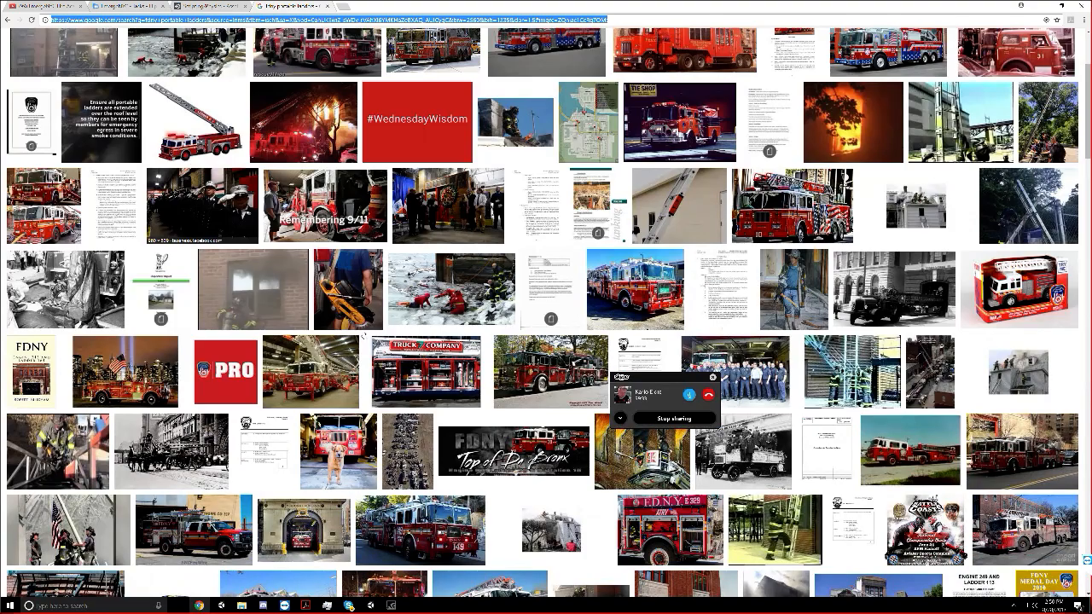
scroll(491, 301, "down", 1)
scroll(491, 301, "down", 9)
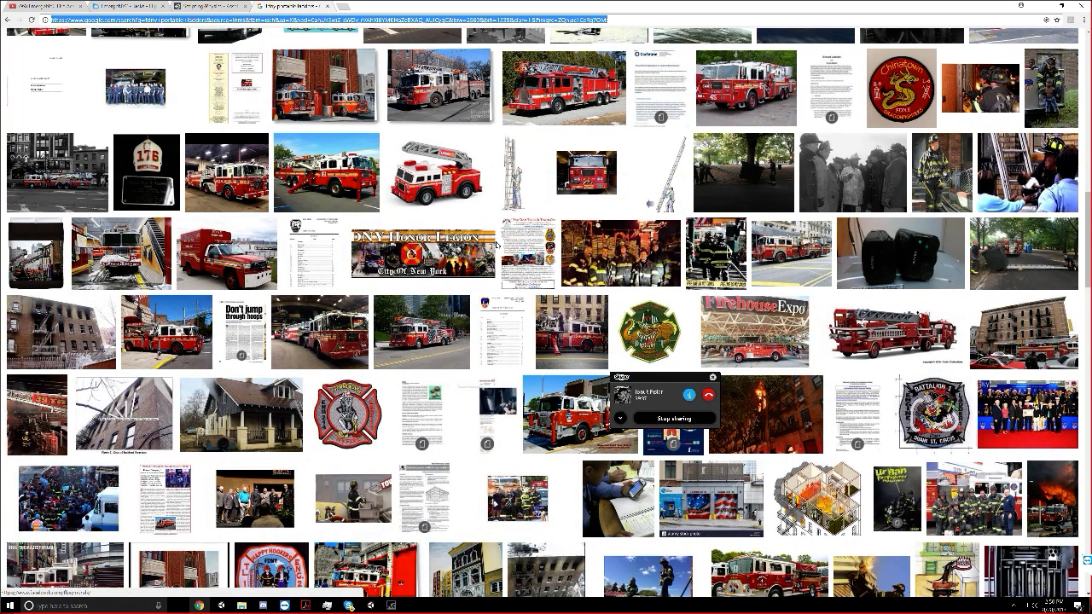
scroll(497, 245, "down", 4)
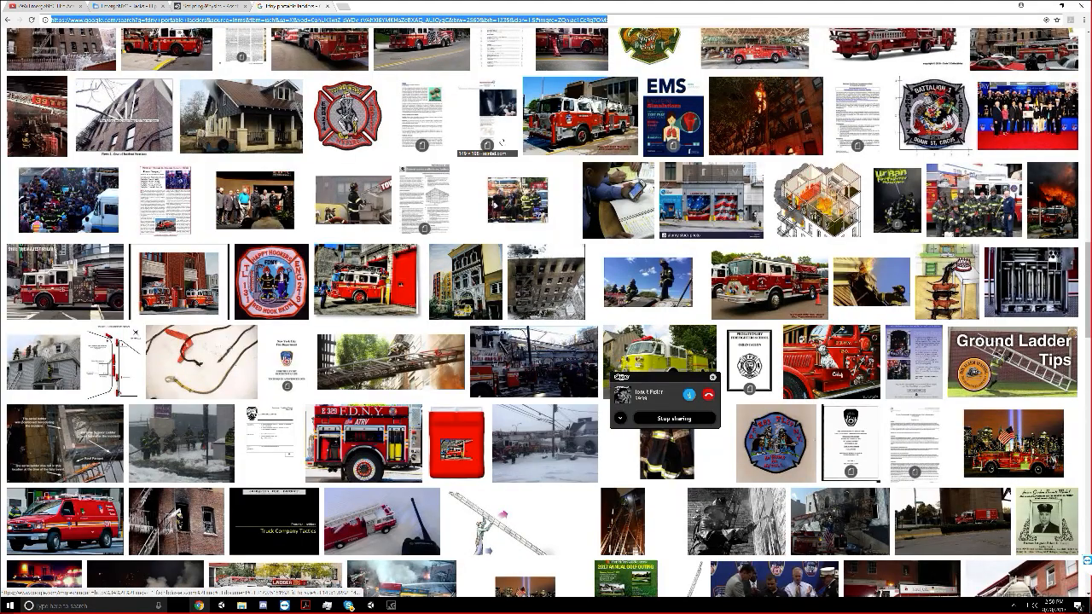
left_click(976, 187)
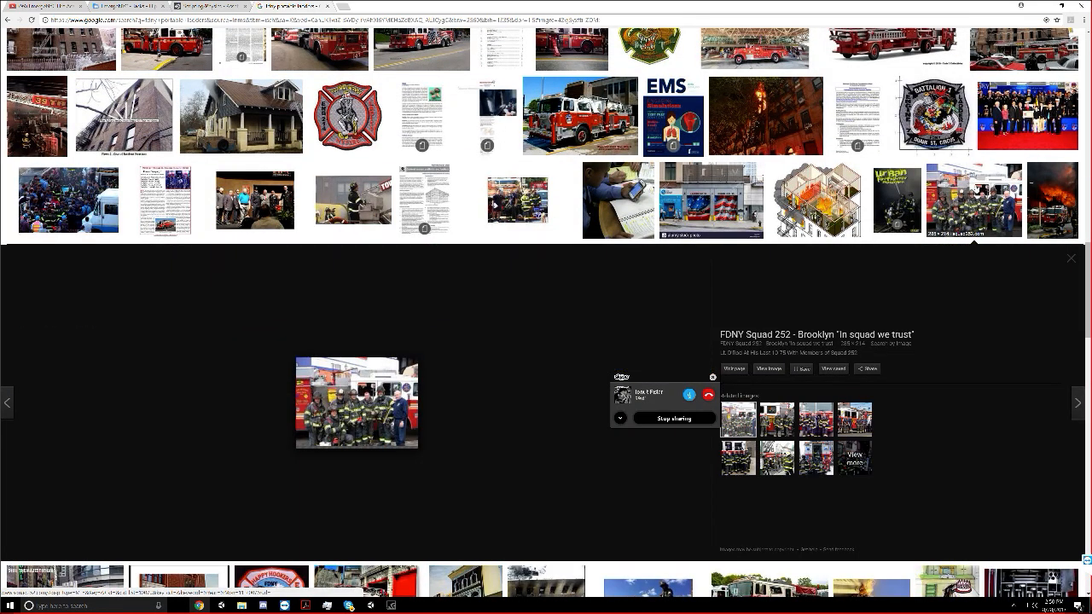
scroll(305, 200, "down", 5)
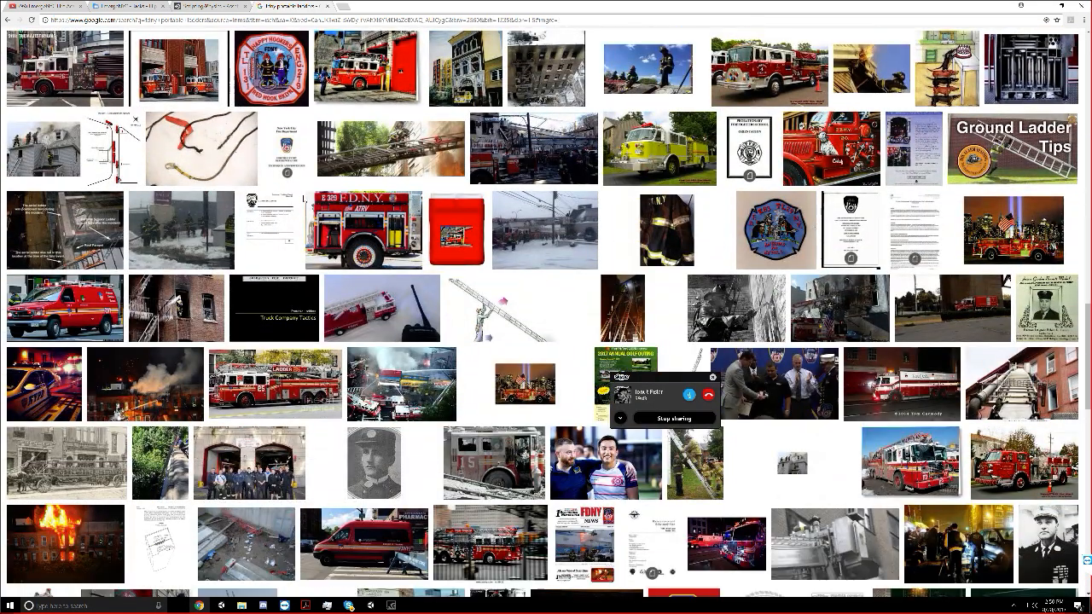
scroll(198, 220, "up", 20)
scroll(198, 220, "down", 20)
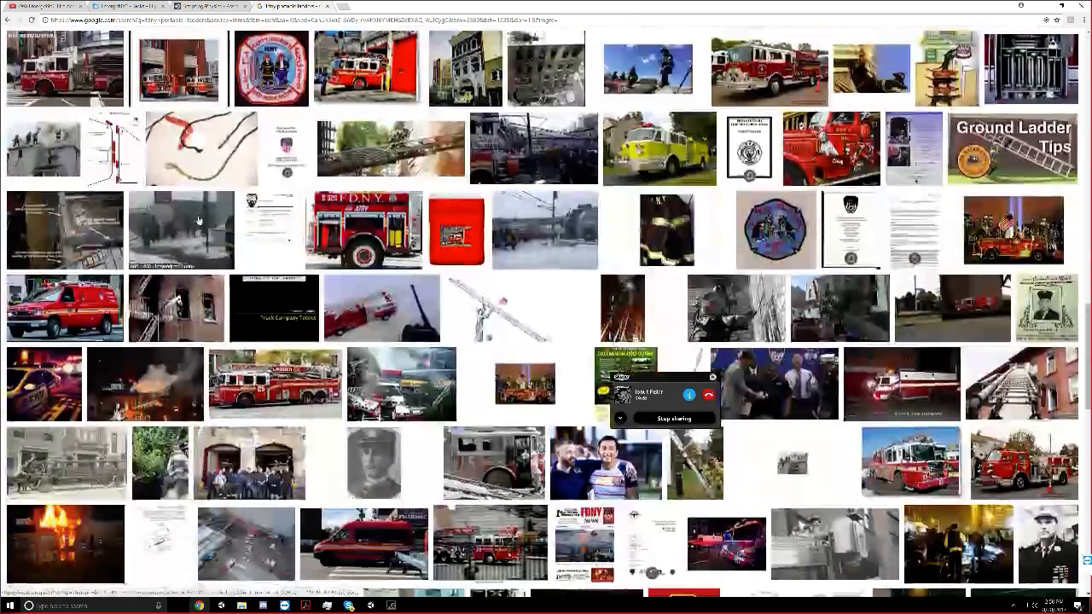
scroll(198, 220, "down", 6)
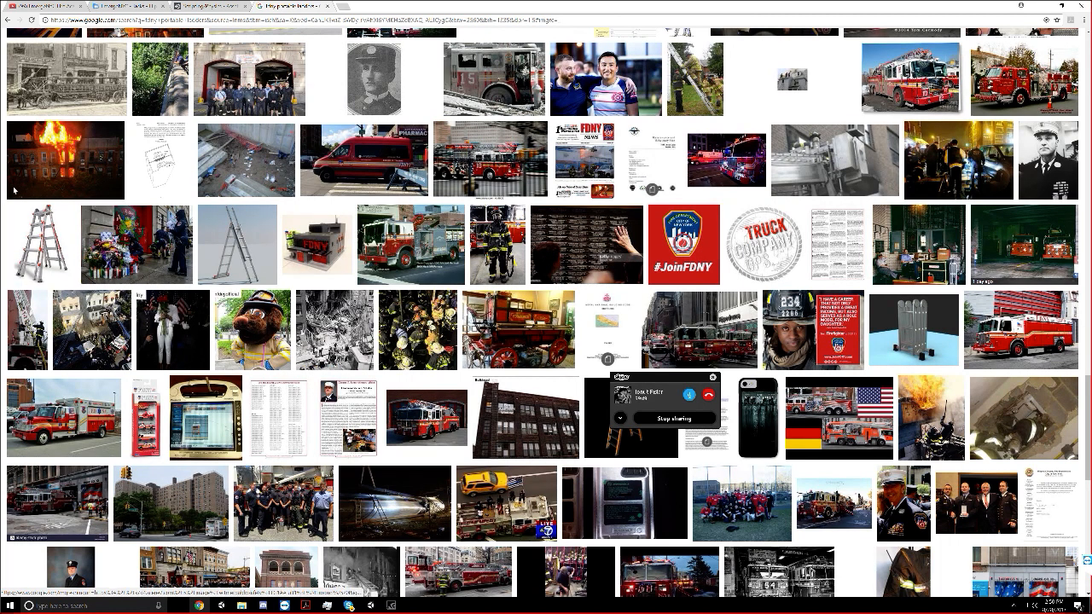
Preview the FDNY Rope Rescue image and examine the further ladder photos among the results
left_click(52, 171)
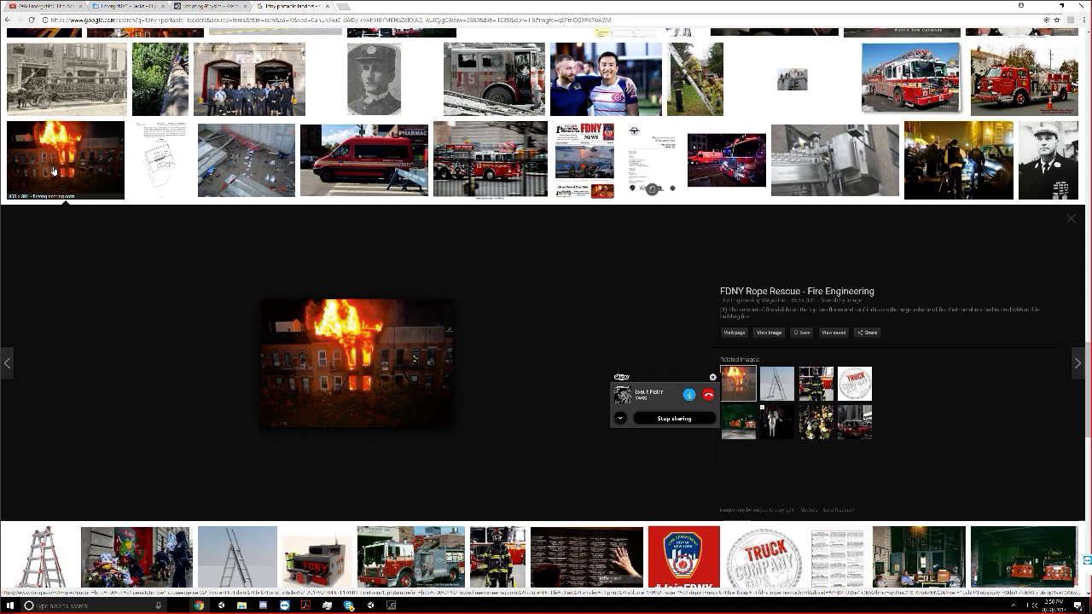
scroll(53, 171, "up", 2)
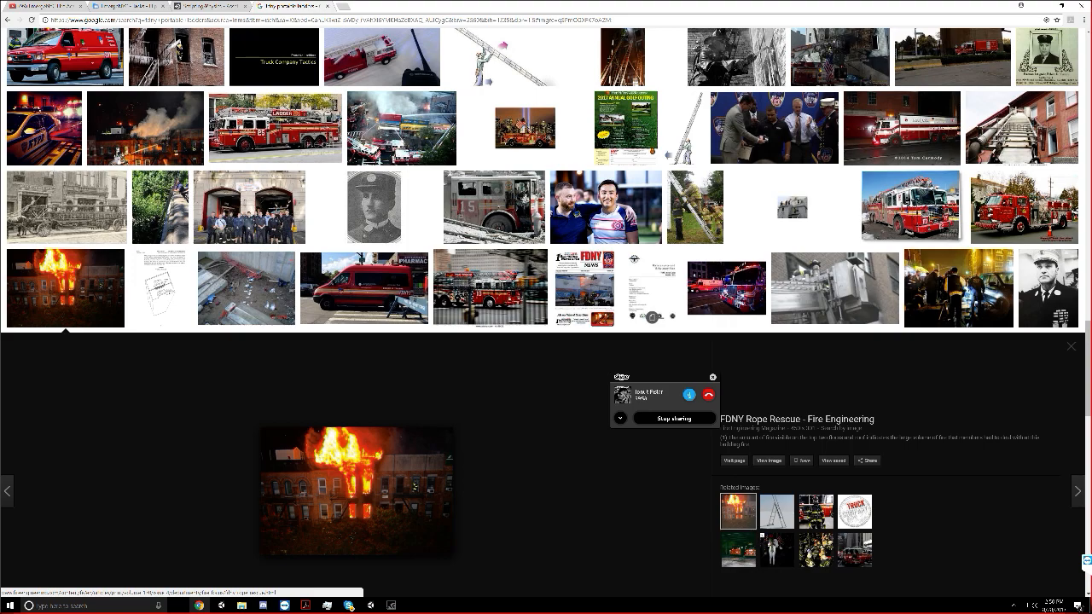
scroll(53, 170, "down", 5)
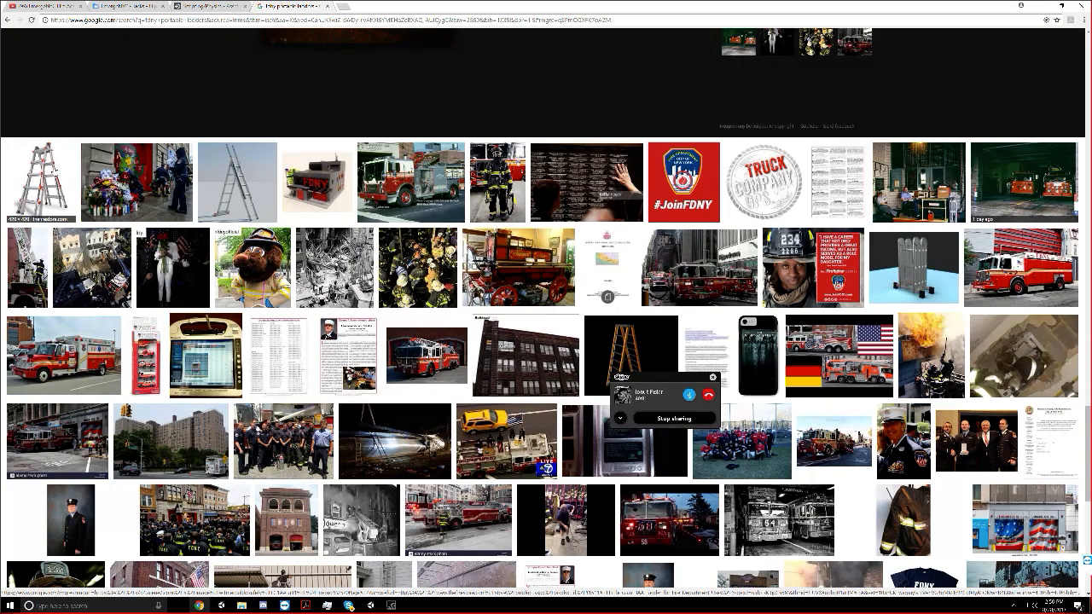
scroll(52, 171, "down", 3)
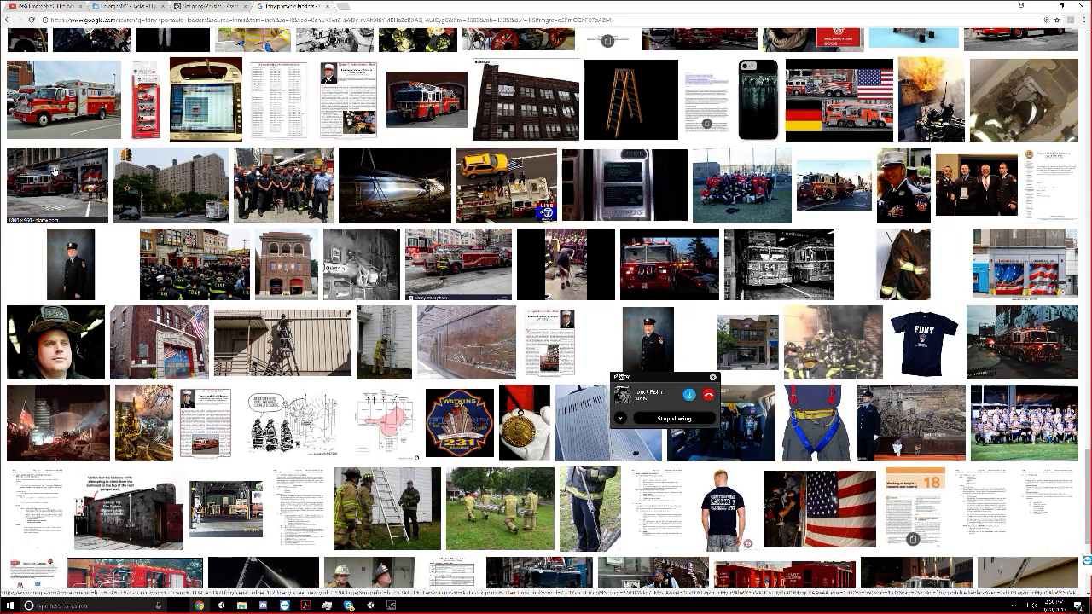
scroll(54, 170, "down", 2)
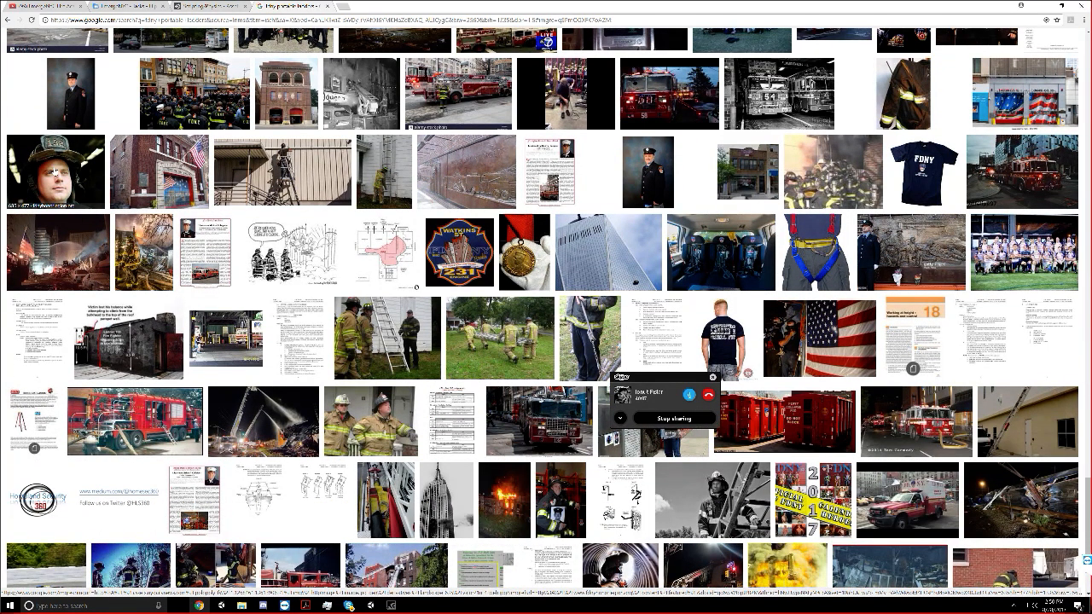
scroll(54, 170, "down", 1)
scroll(203, 245, "up", 10)
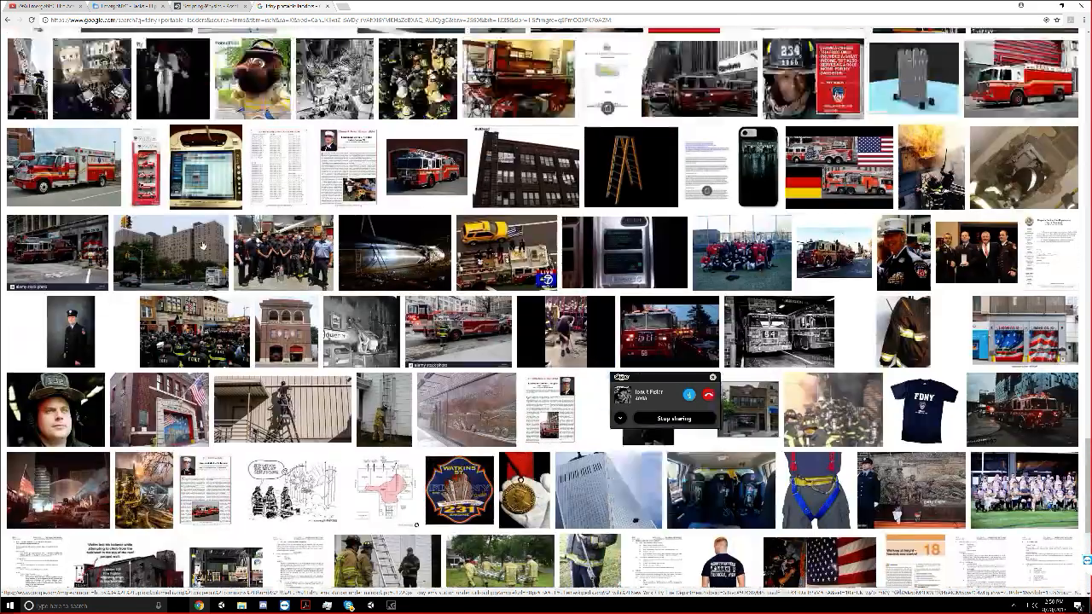
scroll(203, 246, "up", 15)
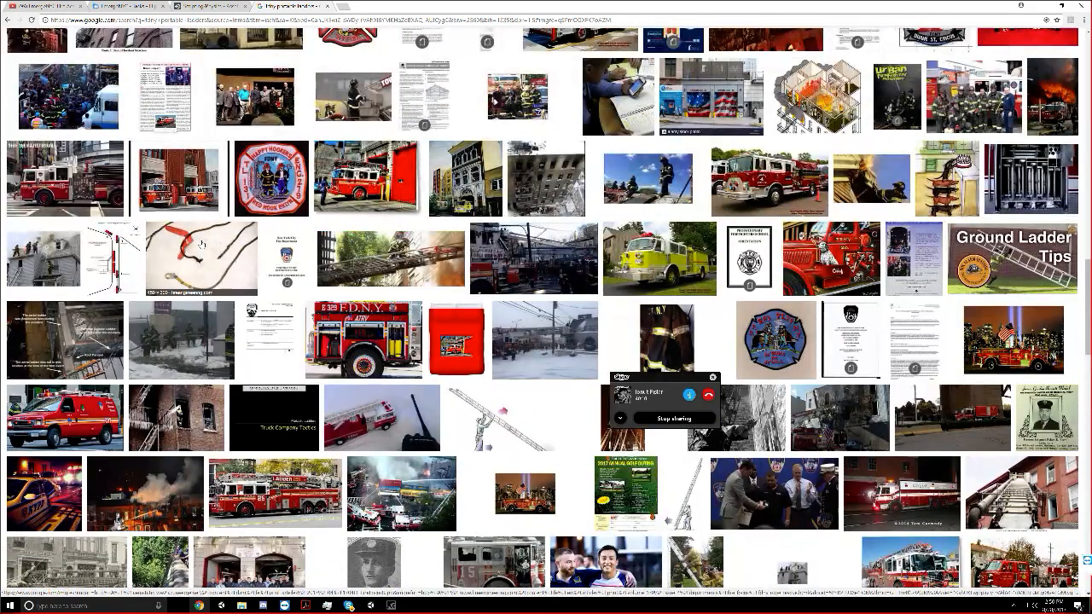
scroll(203, 245, "up", 10)
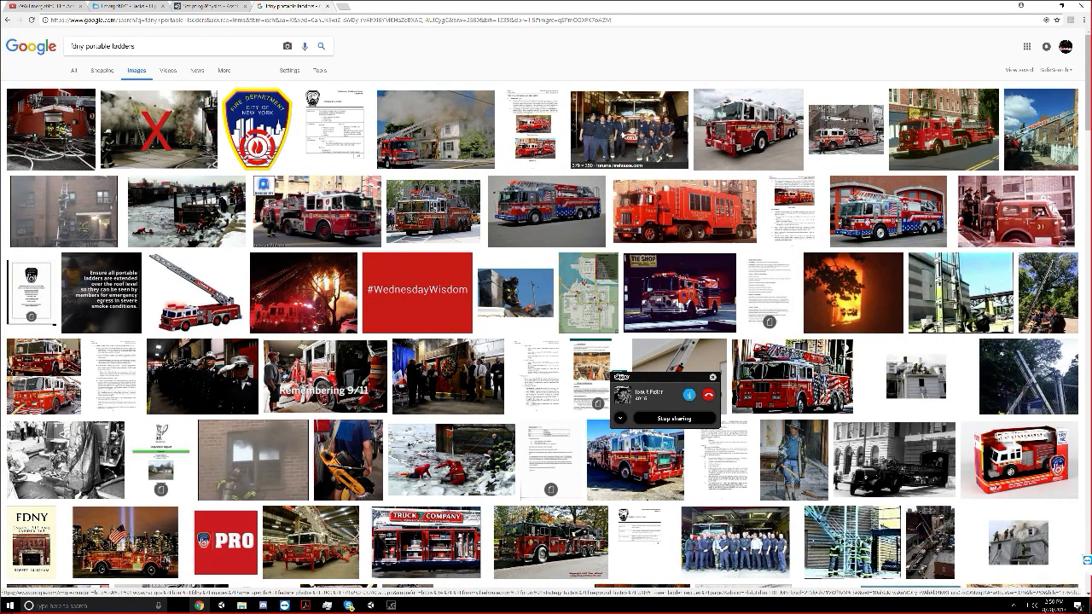
Preview the Tower Ladder Rescues image, close it and review the first rows of ladder results again
left_click(629, 129)
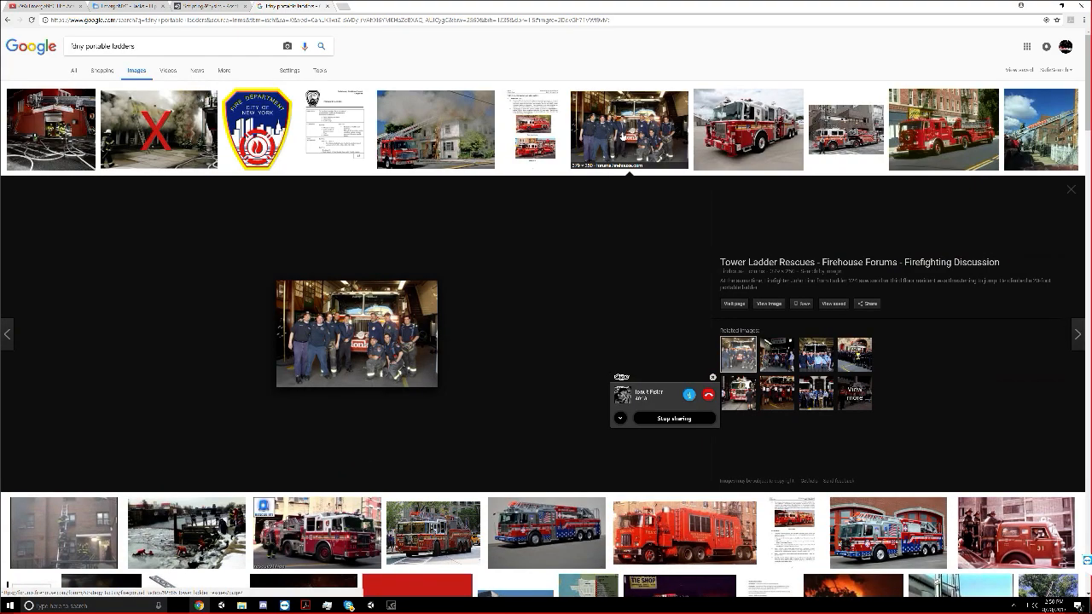
left_click(630, 130)
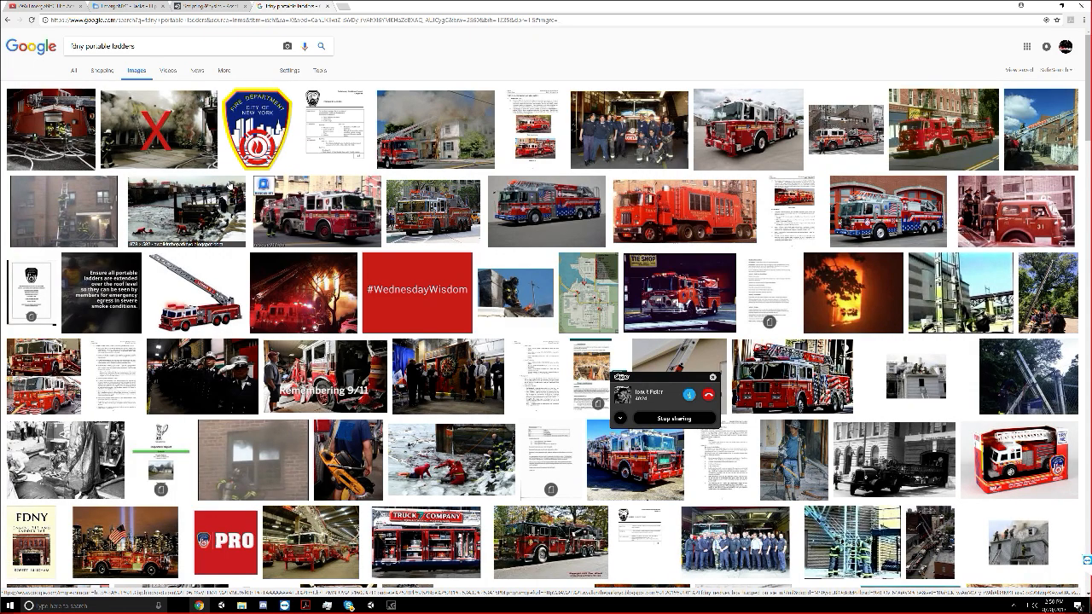
scroll(316, 269, "down", 1)
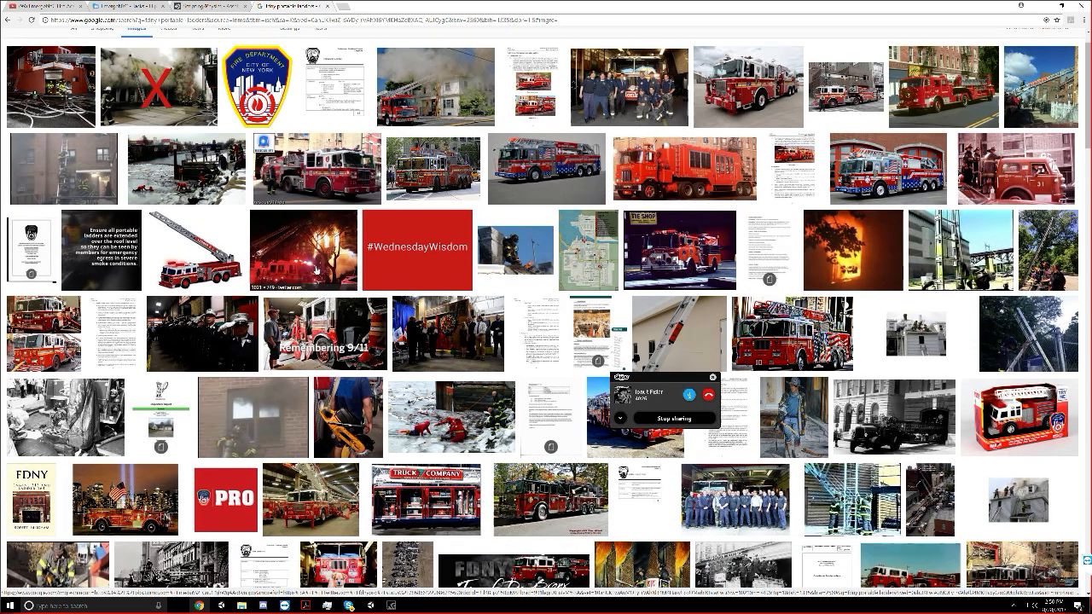
scroll(316, 269, "down", 3)
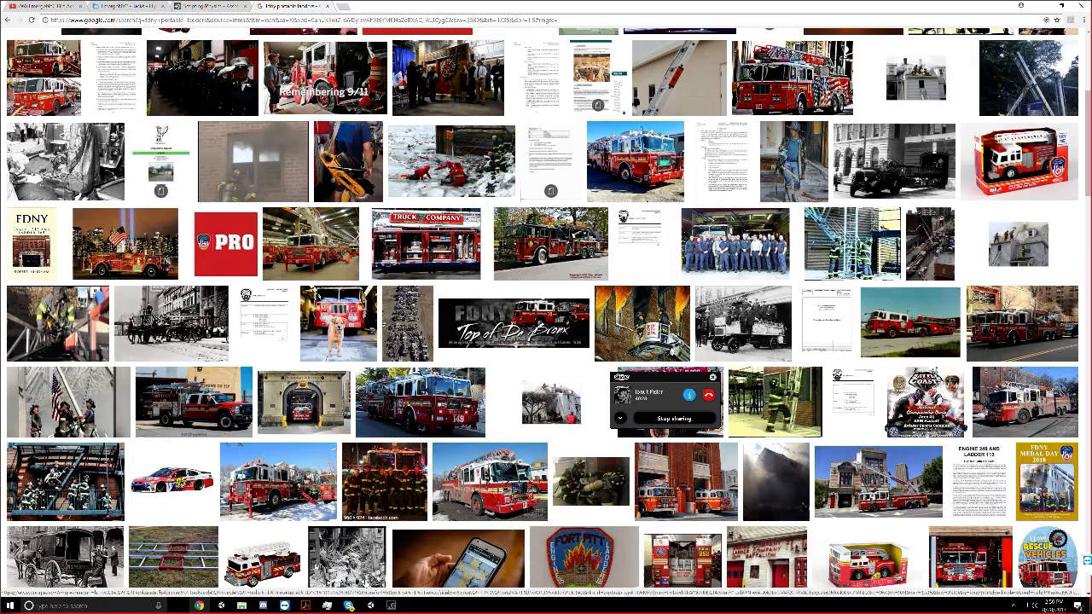
Switch back to Unity, bring the whole city into view and start baking the scene's occlusion culling data
key("alt+Tab")
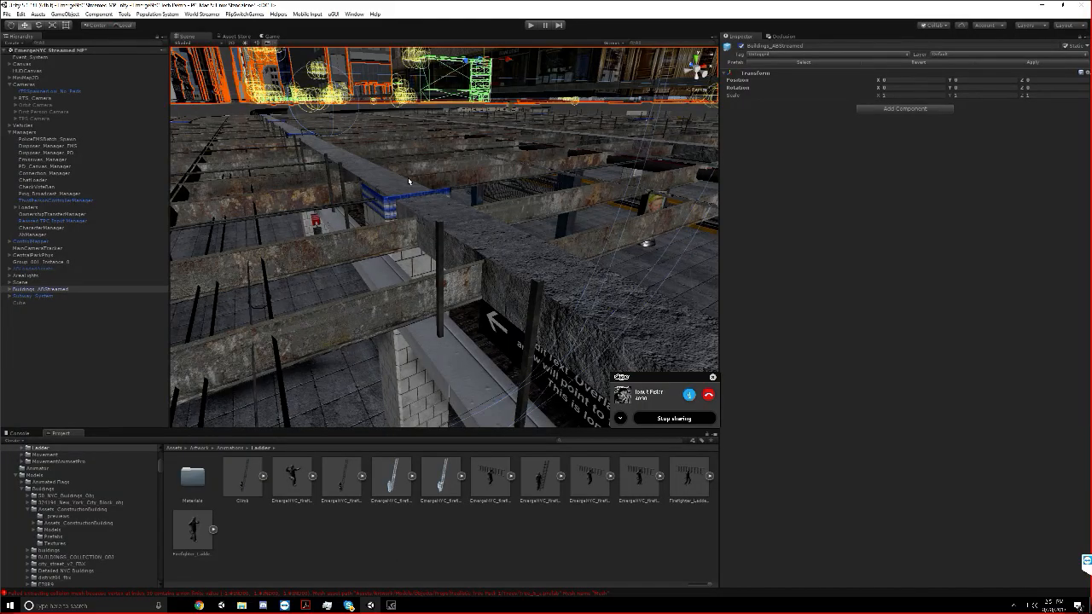
scroll(409, 181, "down", 4)
left_click(46, 404)
scroll(257, 291, "down", 5)
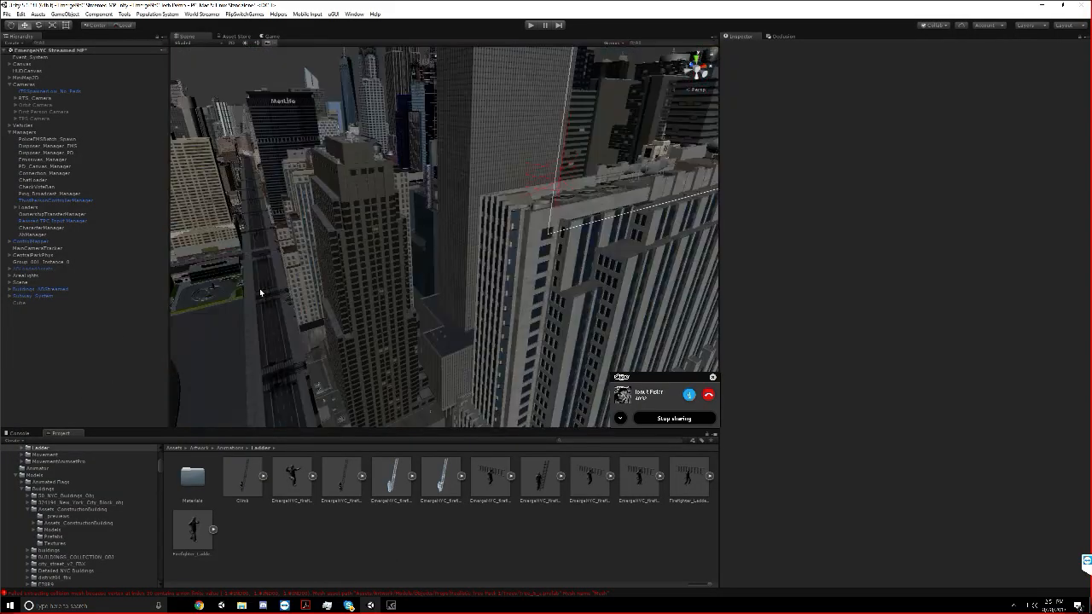
scroll(260, 293, "down", 10)
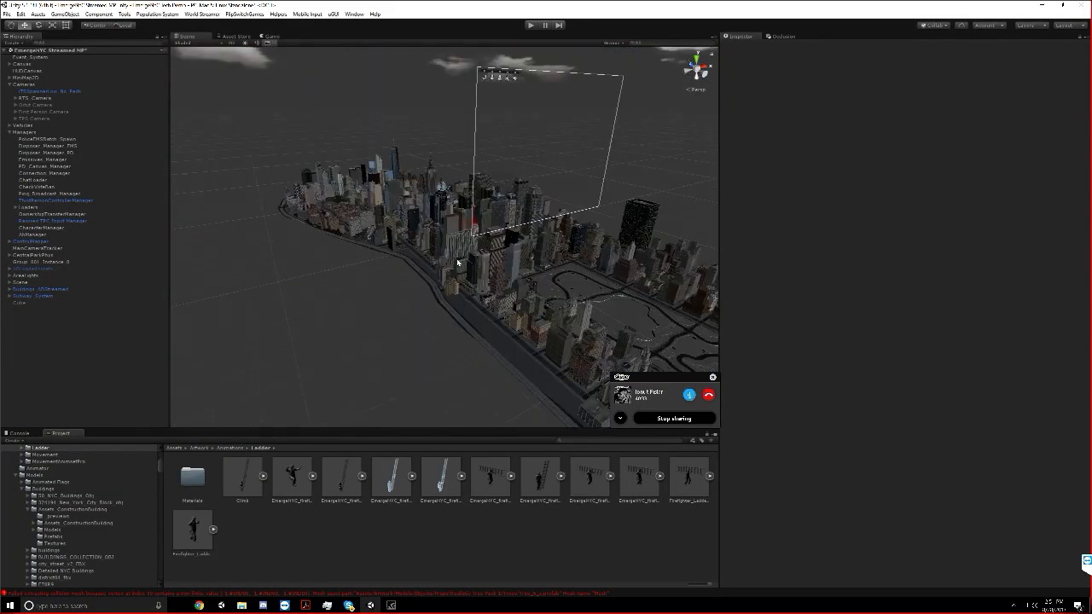
left_click(782, 37)
left_click(1027, 560)
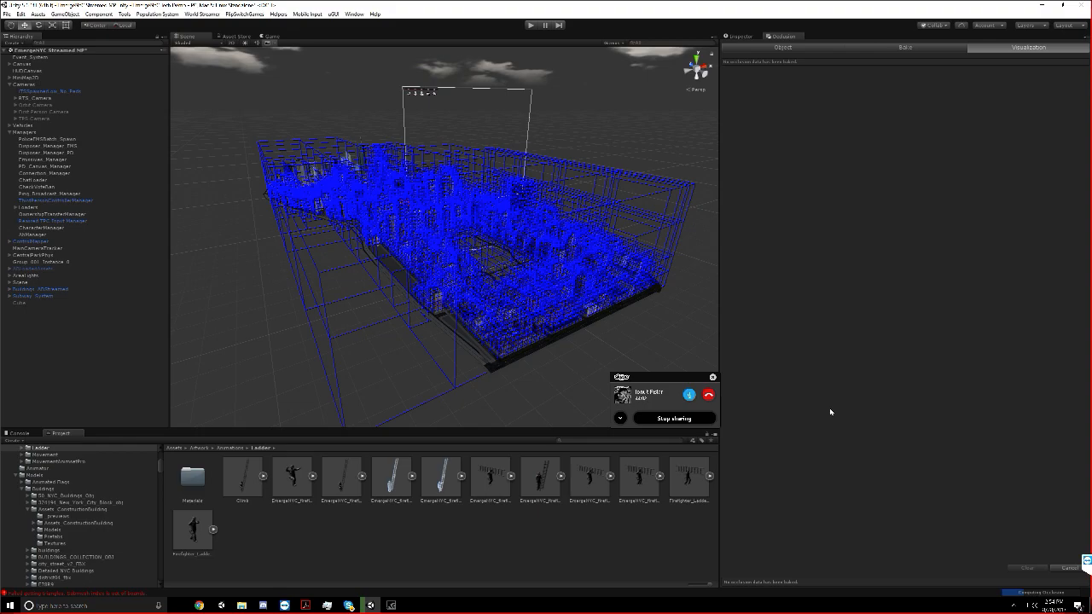
right_click_drag(449, 190, 515, 305)
scroll(505, 222, "down", 4)
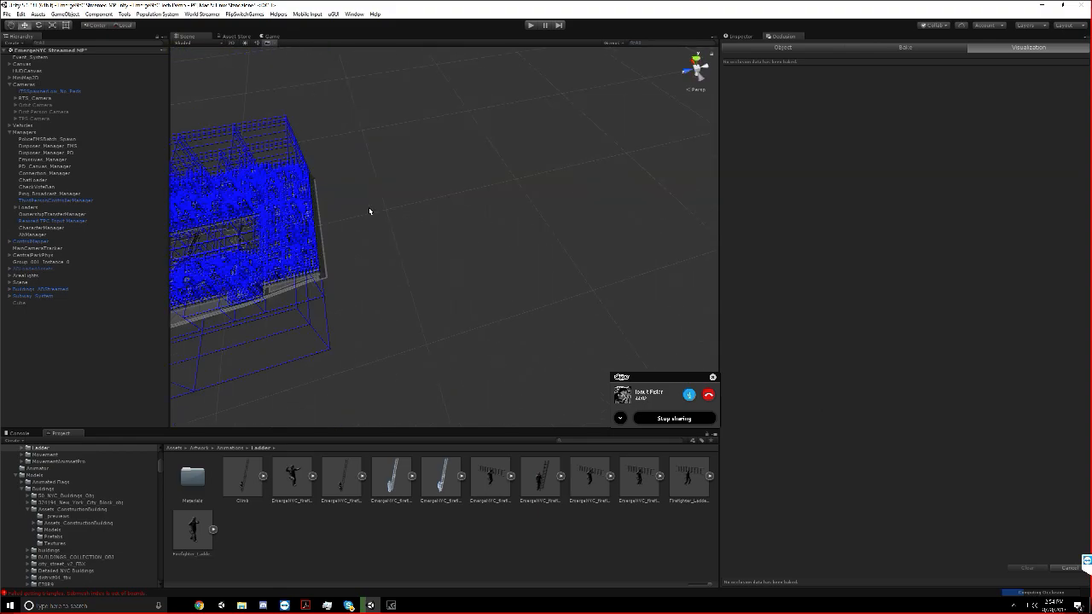
middle_click_drag(298, 223, 562, 136)
scroll(562, 137, "down", 2)
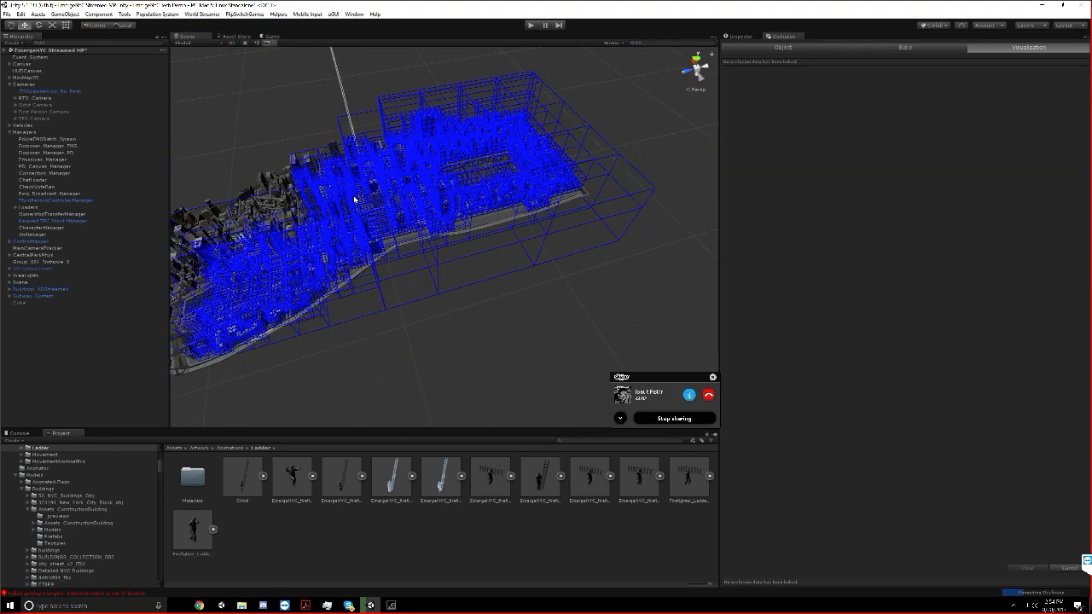
Switch to Chrome and load the YouTube home page in place of the ladder image results
left_click(198, 604)
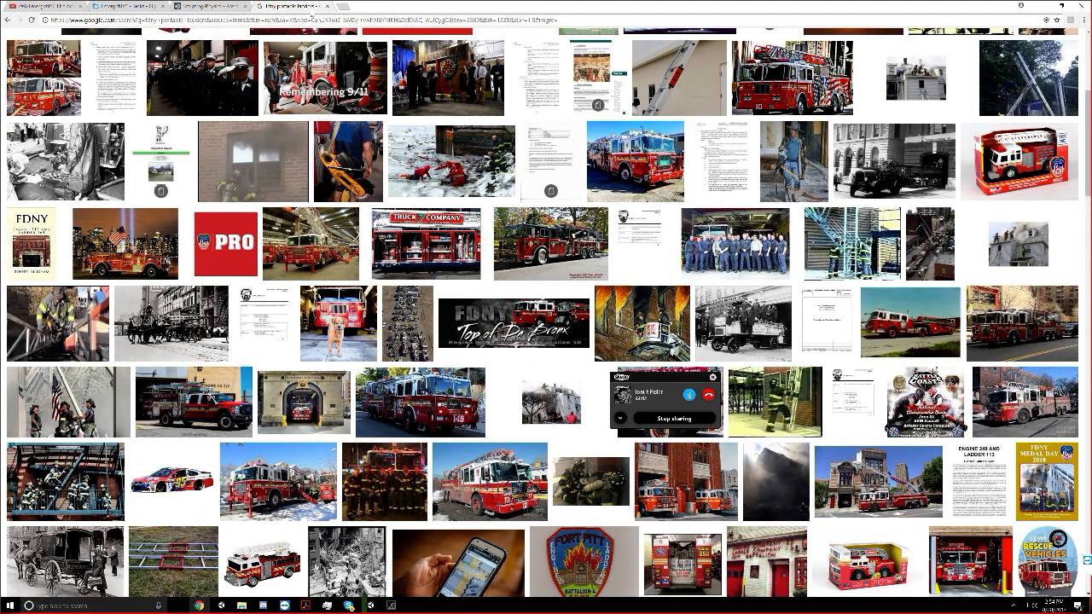
left_click(322, 20)
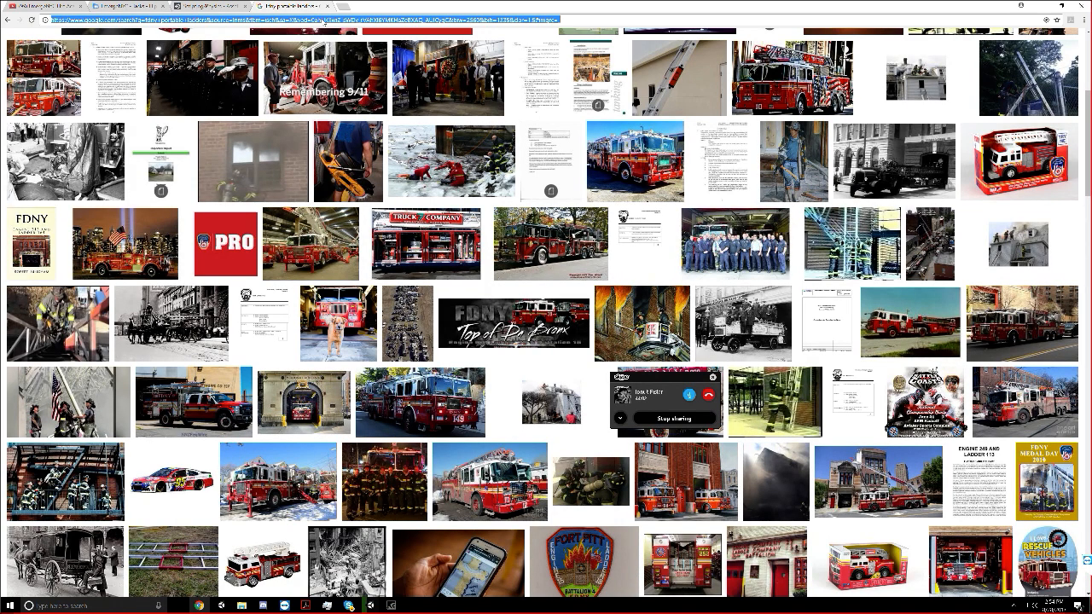
type("you")
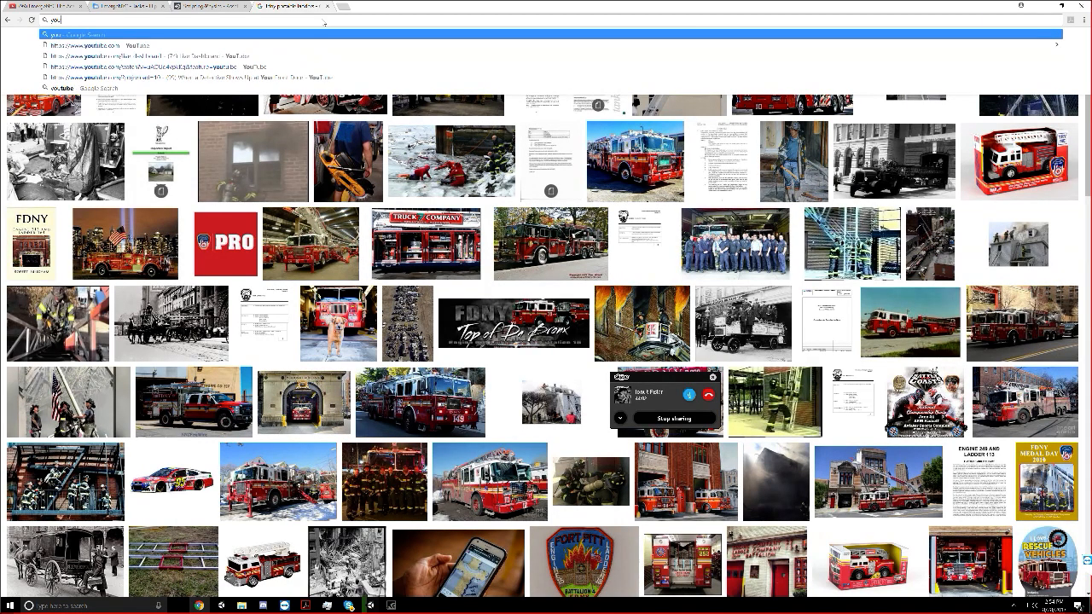
type("t")
key("Return")
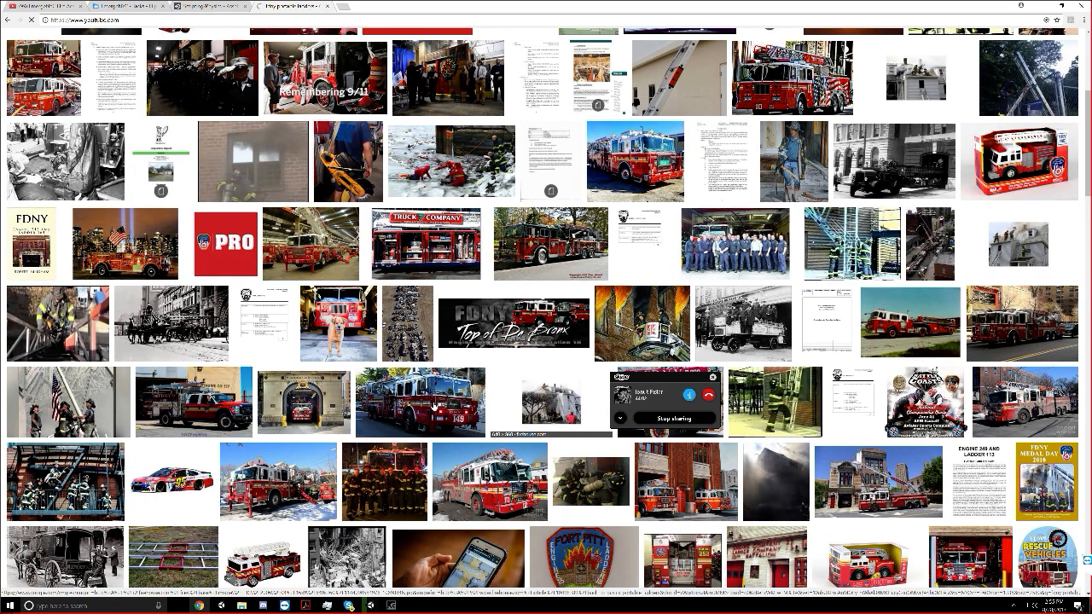
Switch to Task Manager and end the Skype.exe process
left_click(327, 605)
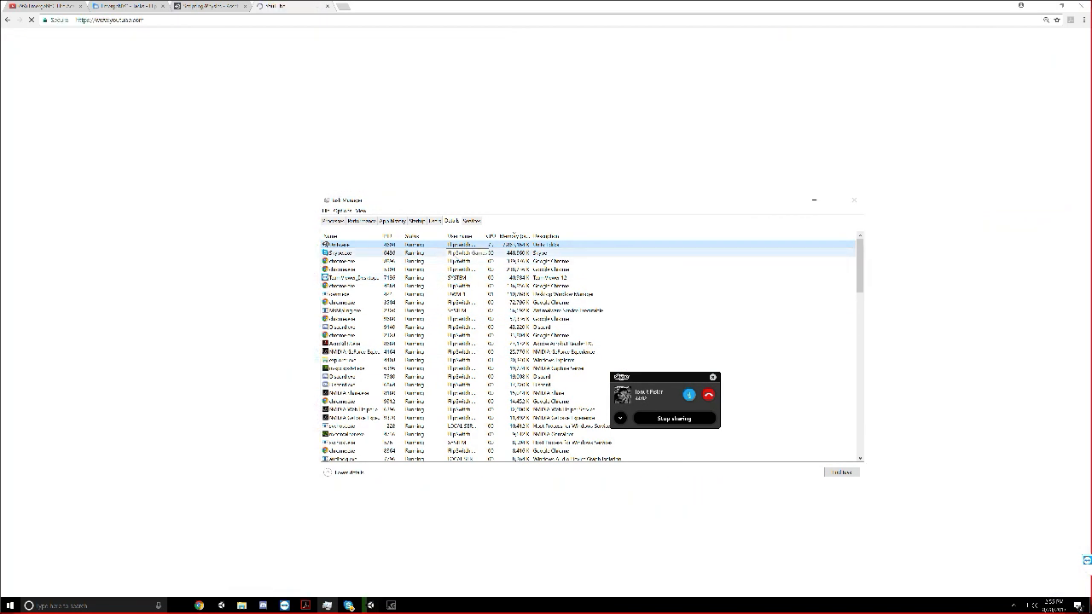
right_click(443, 254)
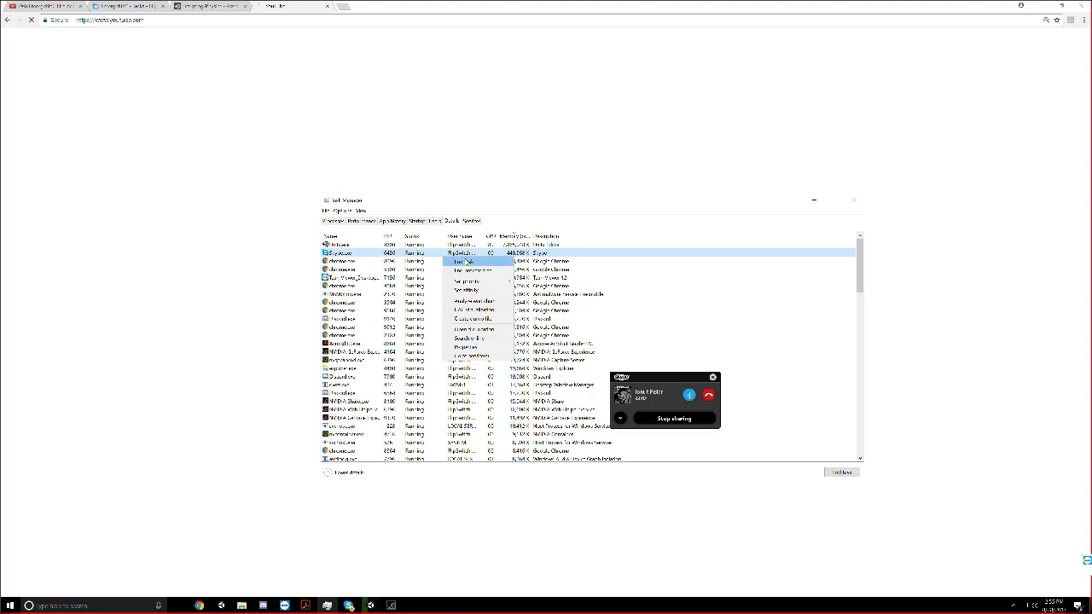
left_click(469, 262)
left_click(550, 318)
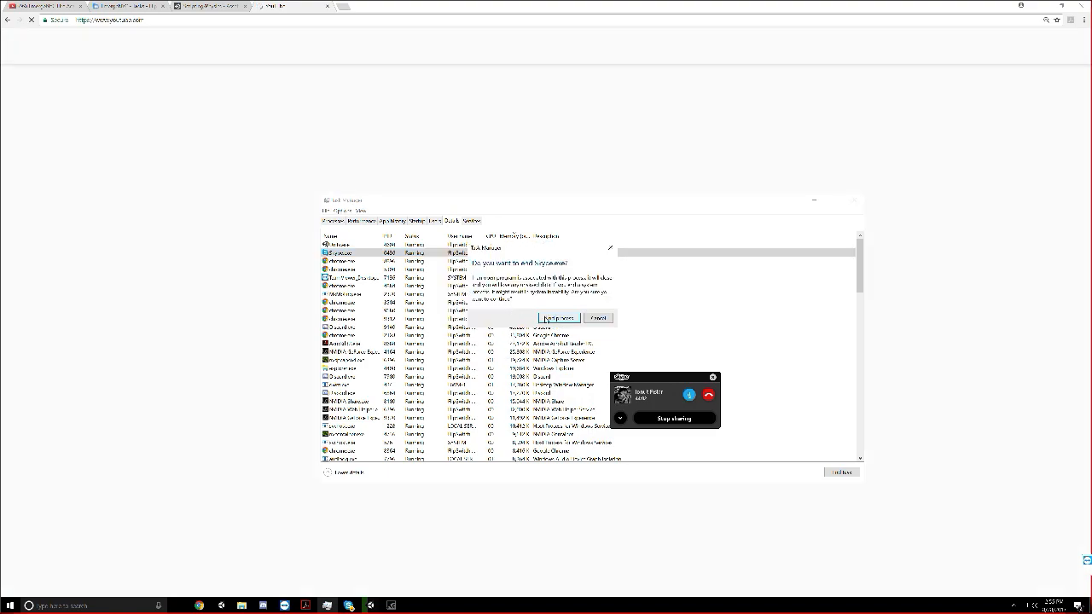
right_click(360, 261)
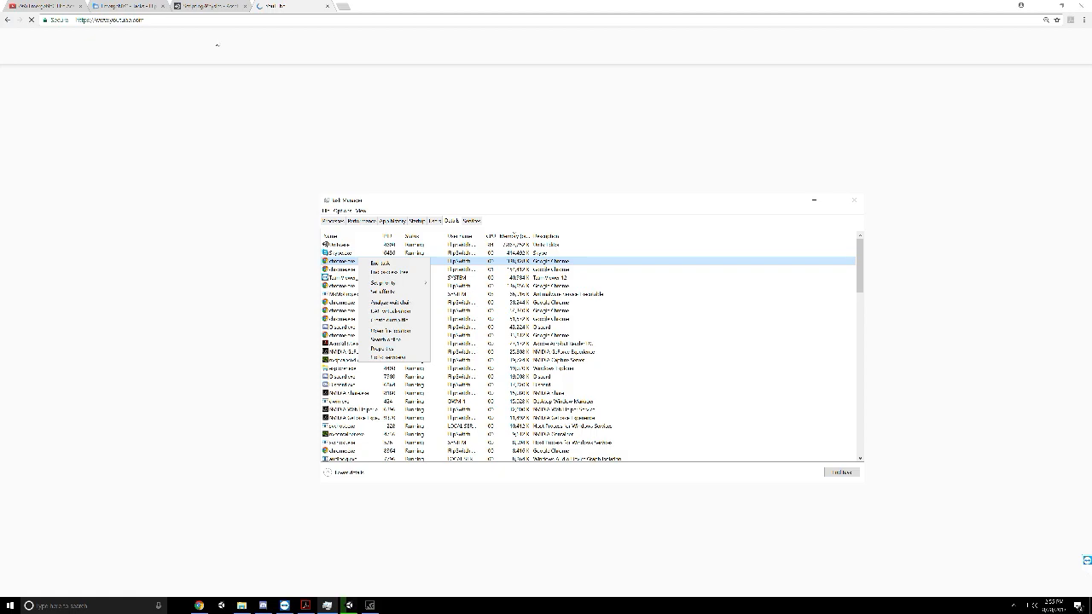
Return to Chrome and close the three other tabs, keeping only the YouTube one
left_click(83, 10)
left_click(81, 7)
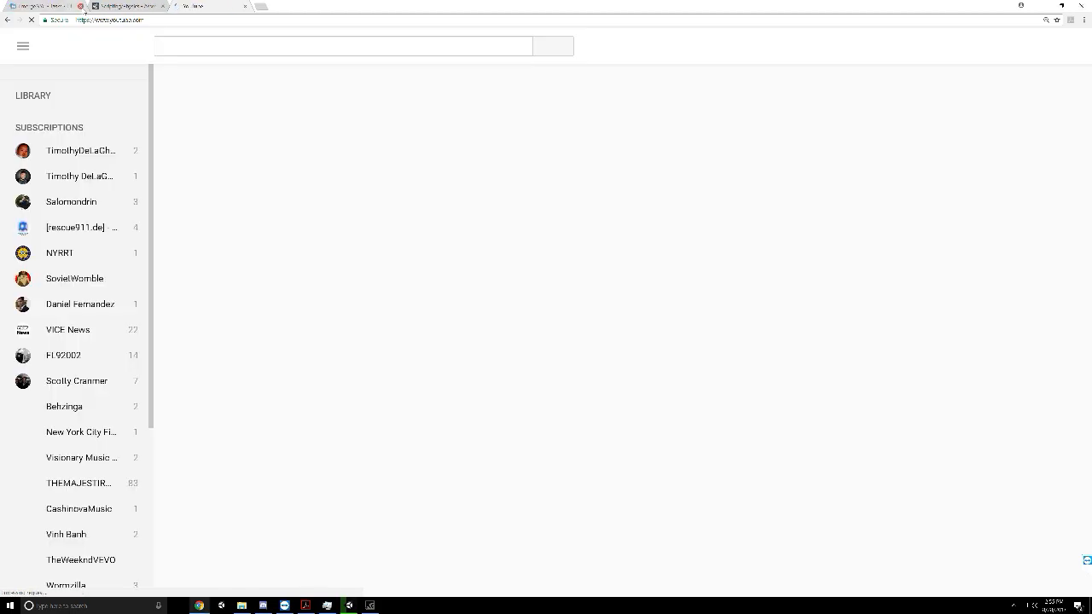
left_click(81, 7)
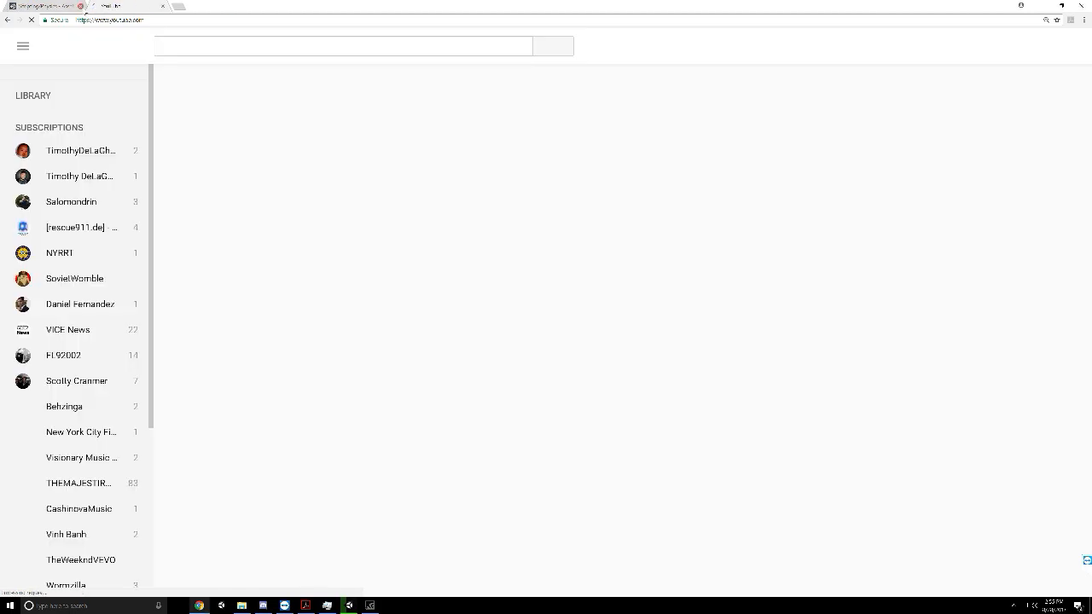
left_click(81, 7)
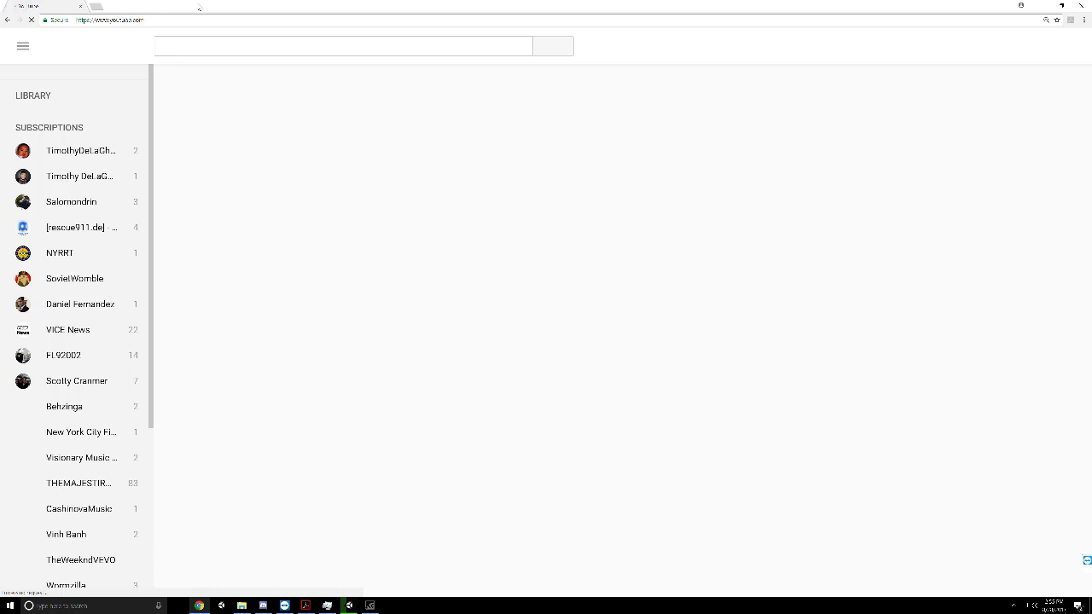
Switch to Acrobat Reader, read the FDNY exam prep reading comprehension questions around page 75, and switch back to Unity to check the bake
left_click(307, 606)
scroll(383, 150, "up", 4)
scroll(383, 149, "up", 3)
scroll(383, 149, "up", 7)
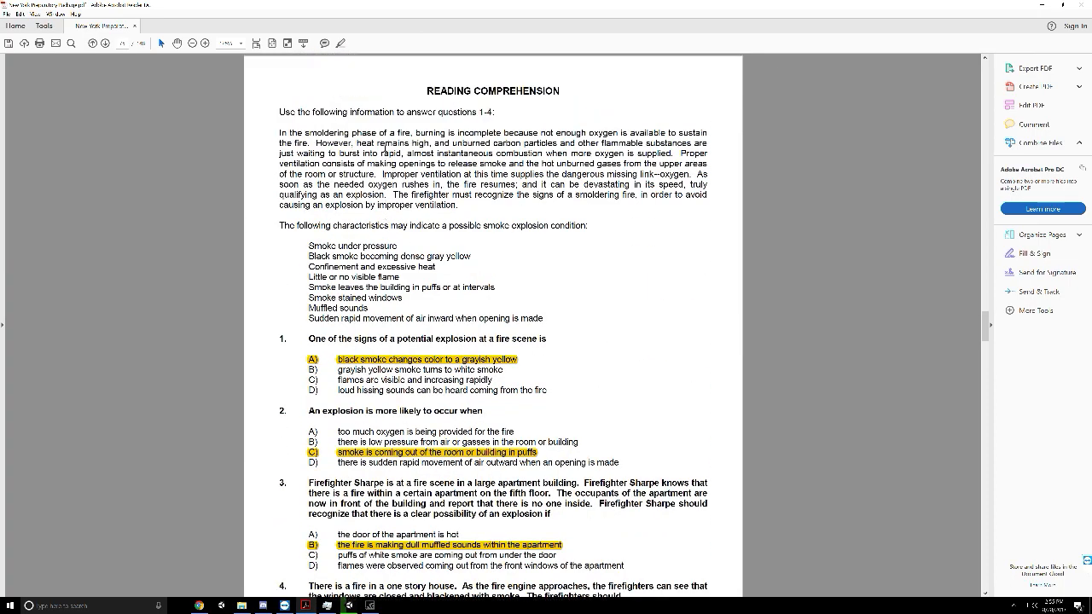
scroll(383, 148, "down", 1)
scroll(383, 147, "up", 4)
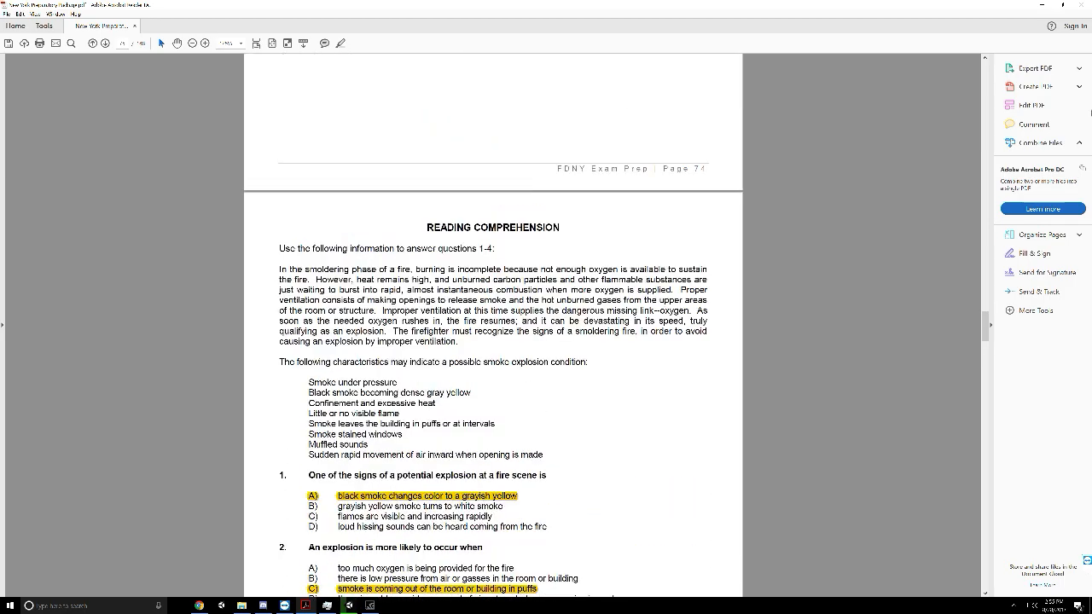
scroll(493, 170, "down", 15)
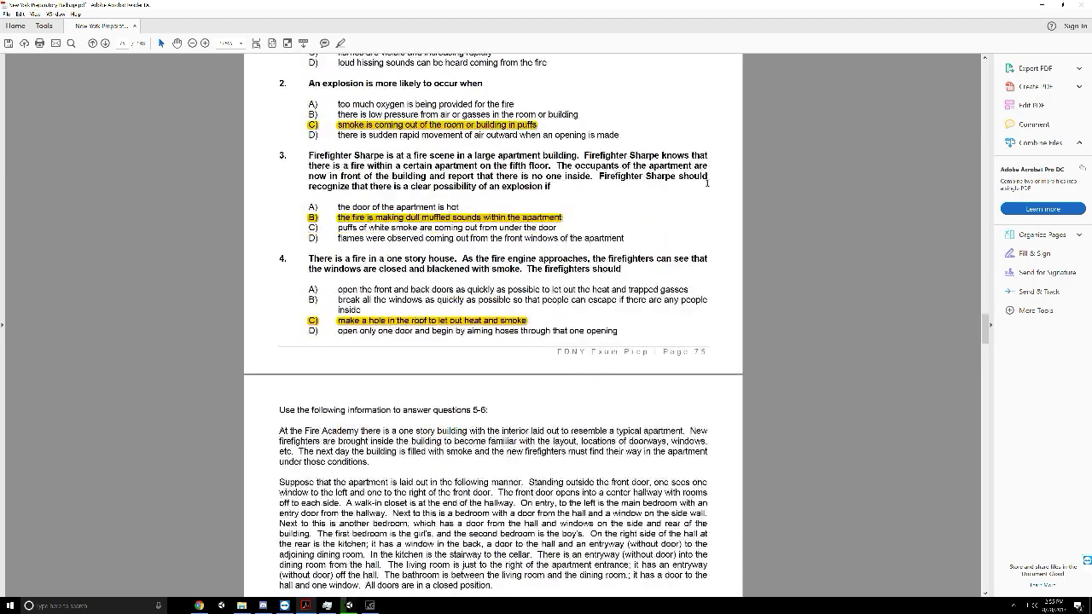
scroll(493, 171, "down", 4)
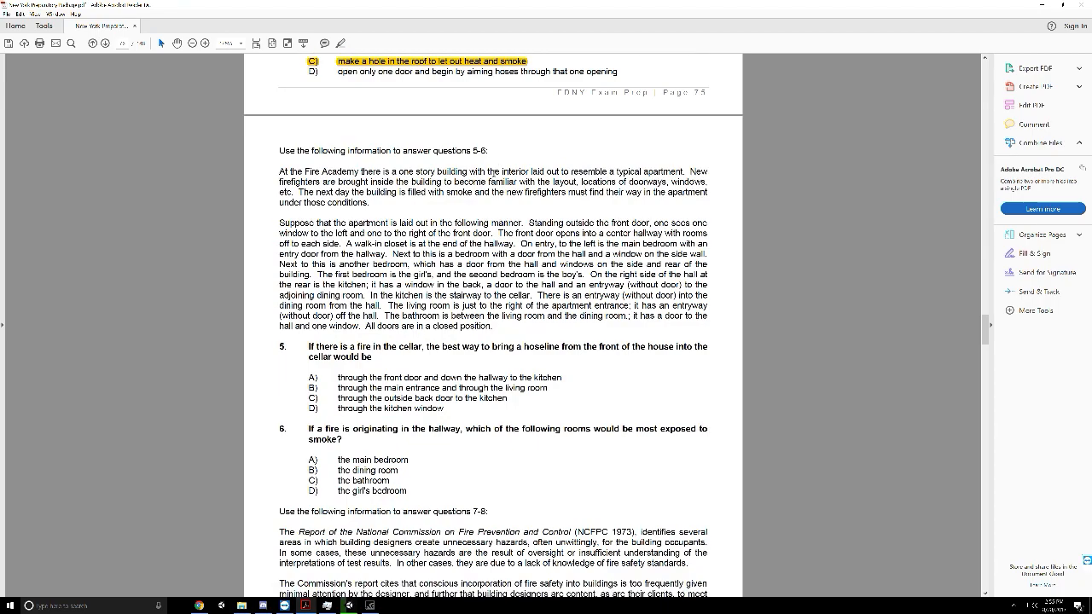
left_click(349, 606)
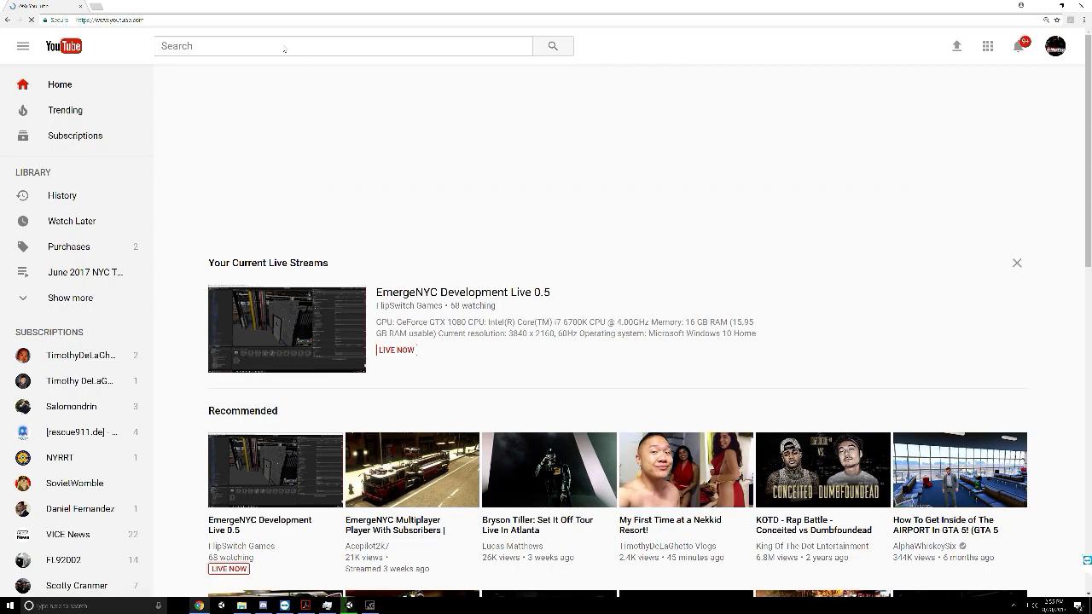
Switch to Chrome and search YouTube for "fire department extension ladder"
left_click(284, 46)
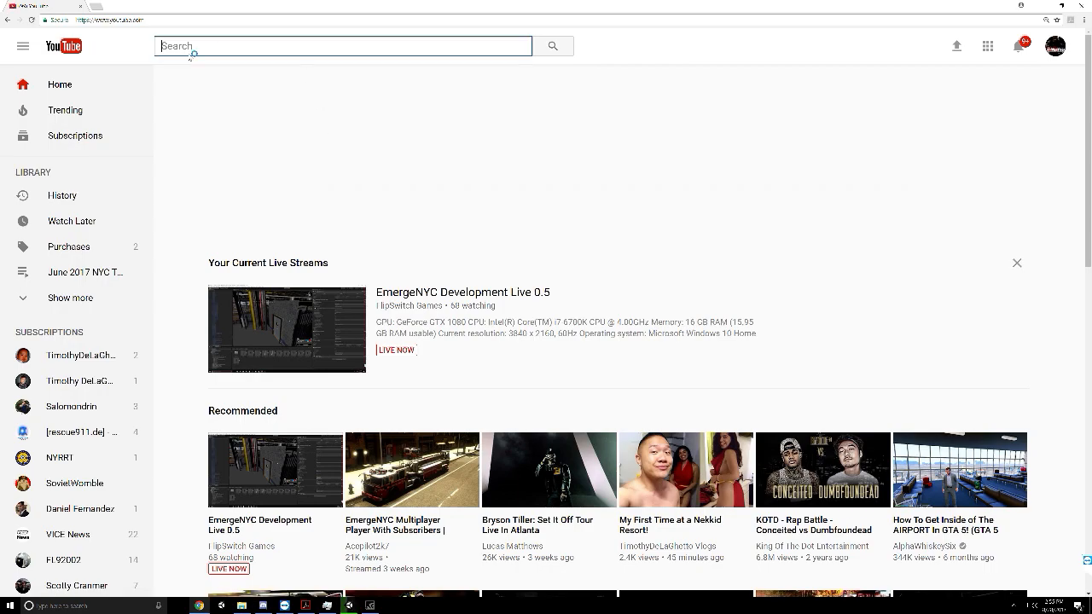
type("fd")
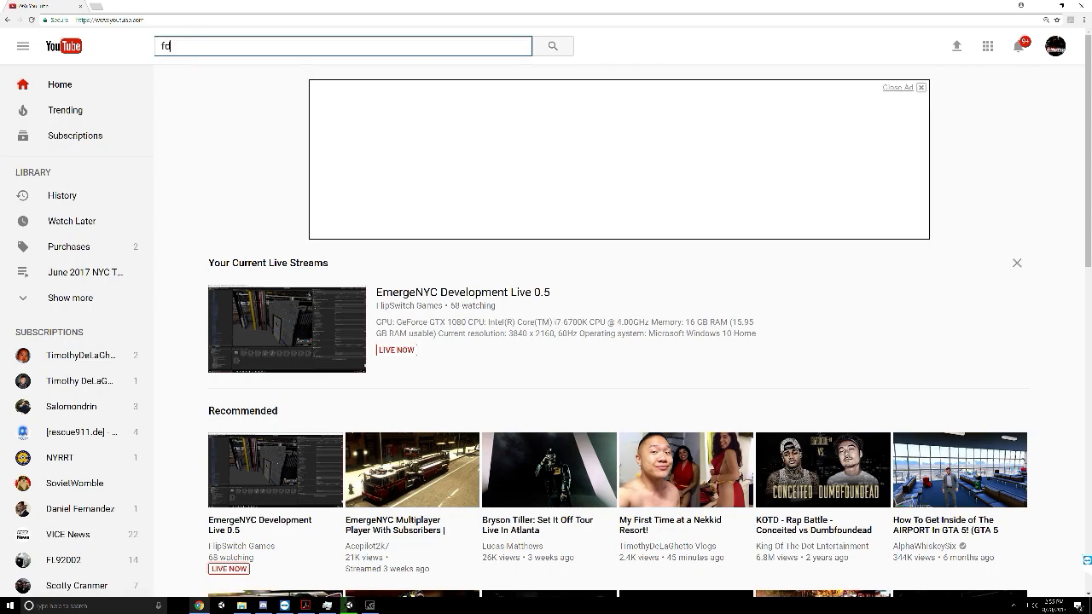
key("BackSpace")
key("BackSpace")
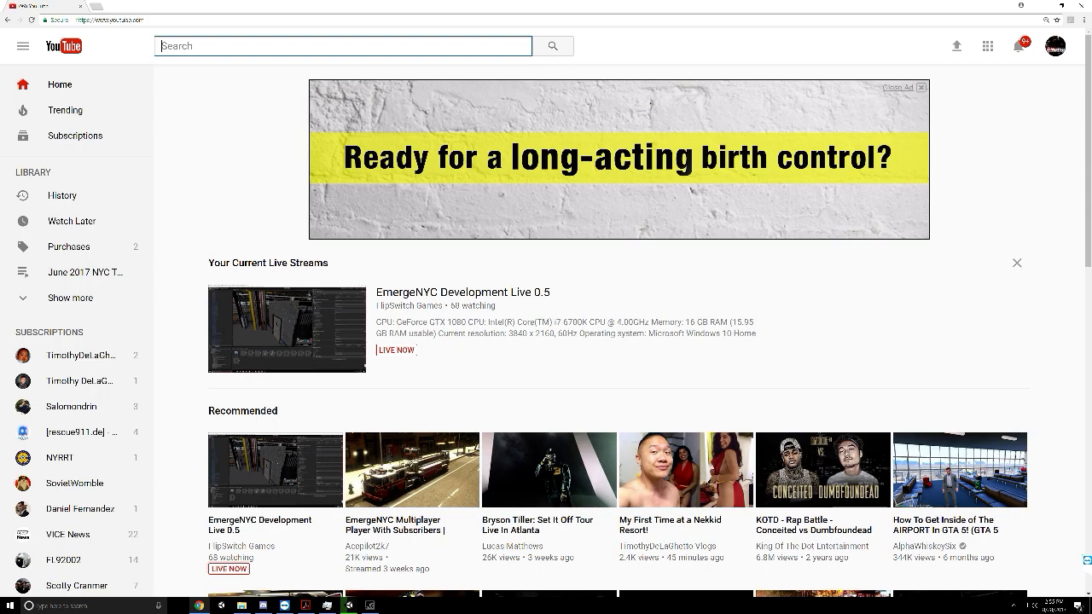
type("fire department e")
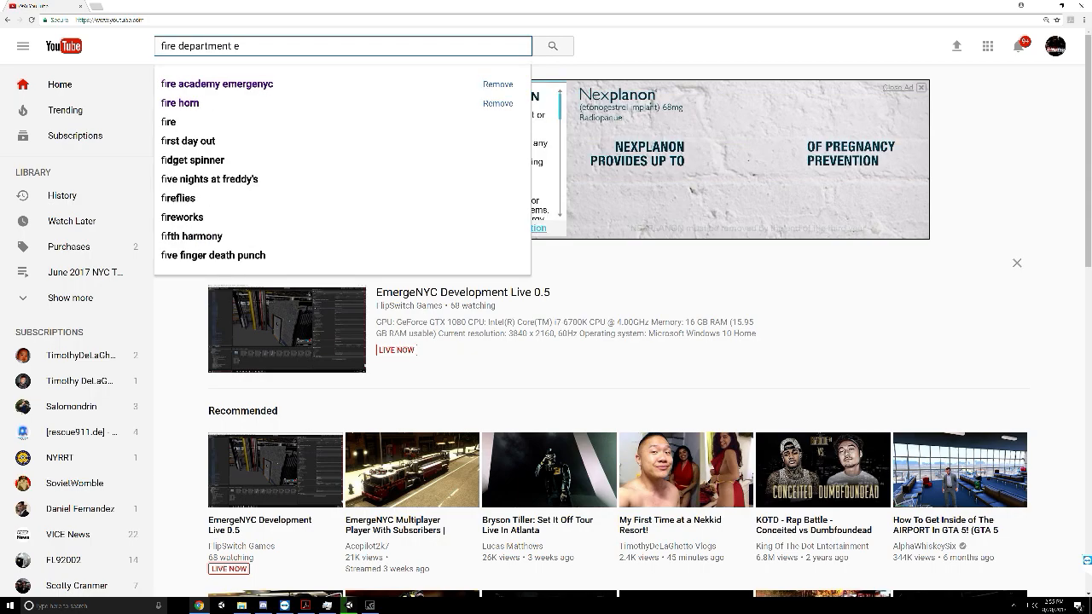
type("xtension ladder")
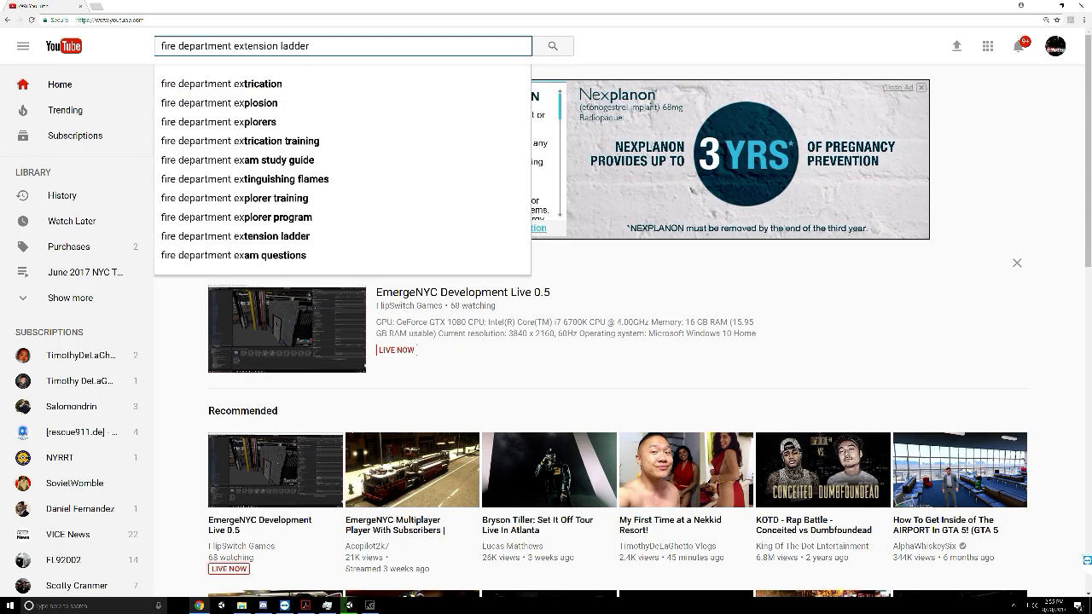
key("Return")
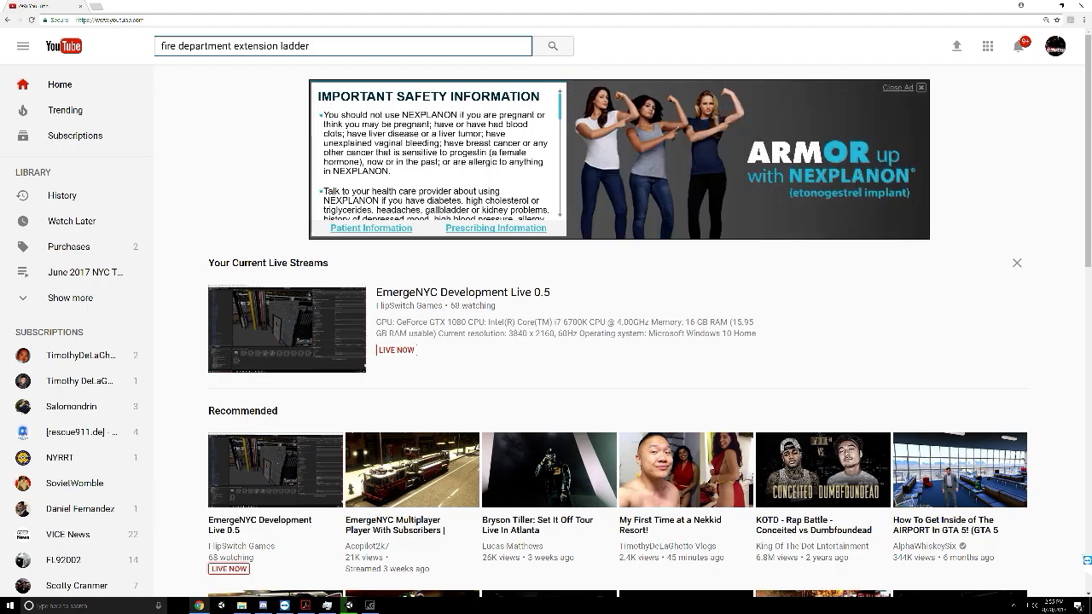
left_click(553, 46)
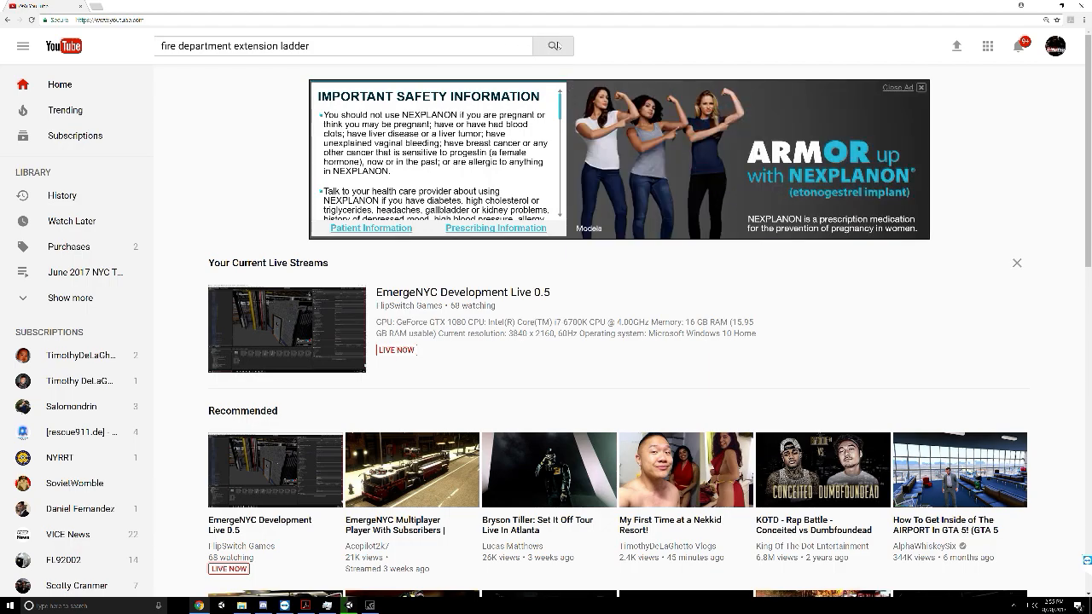
left_click(346, 46)
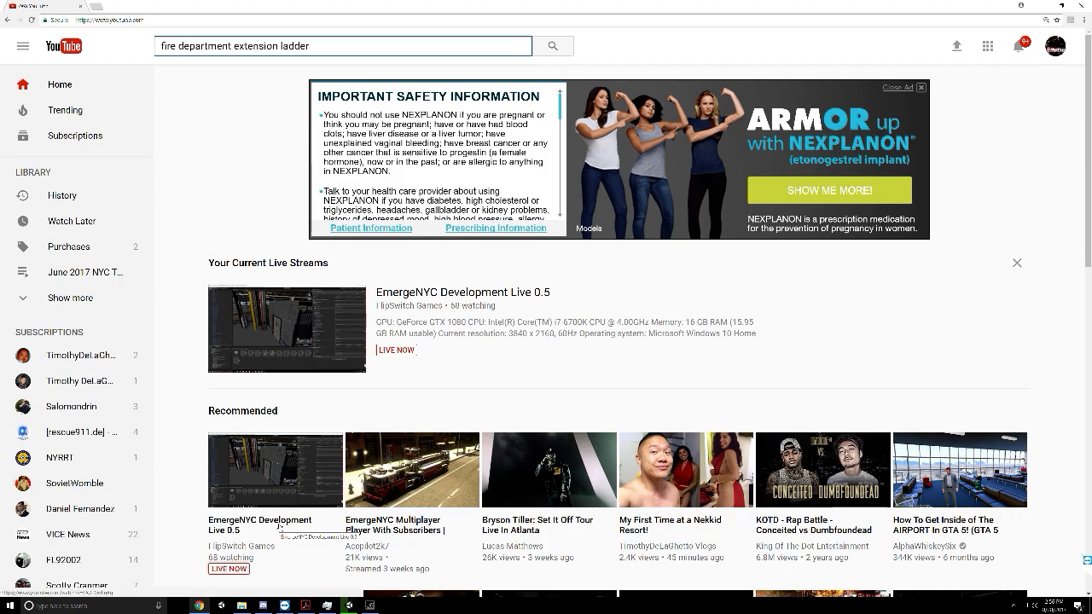
Switch to Unity and examine the occlusion wireframe over the city from several angles, including the waterfront tip, while the bake computes
left_click(343, 605)
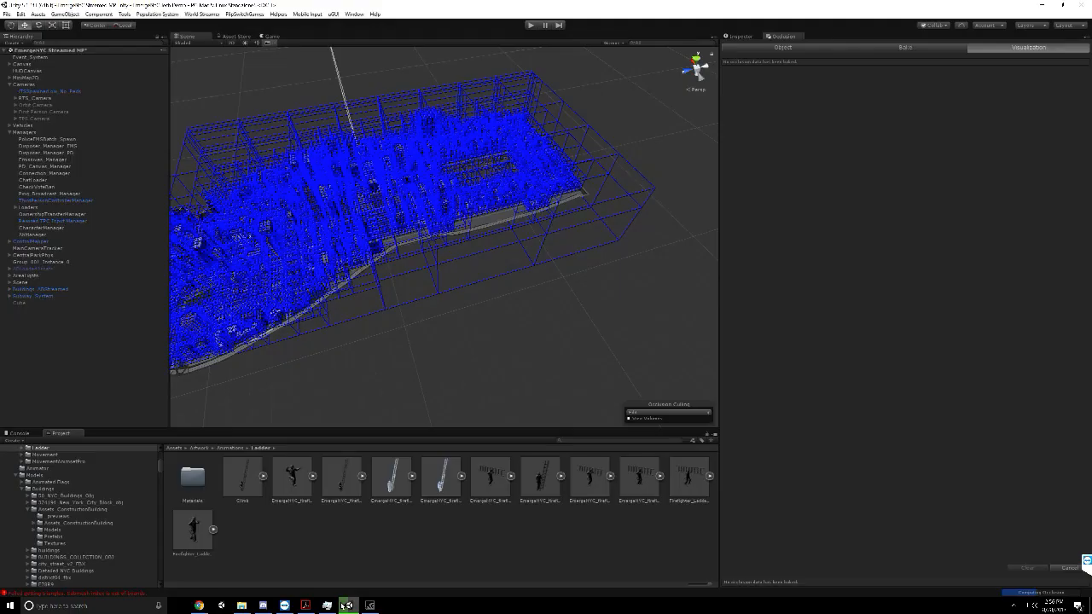
scroll(479, 246, "down", 3)
middle_click_drag(304, 278, 373, 279)
scroll(375, 284, "up", 2)
right_click_drag(375, 285, 377, 299)
scroll(377, 299, "down", 4)
middle_click_drag(377, 299, 444, 218)
scroll(439, 220, "up", 4)
middle_click_drag(298, 232, 410, 136)
middle_click_drag(362, 228, 348, 256)
scroll(347, 257, "up", 2)
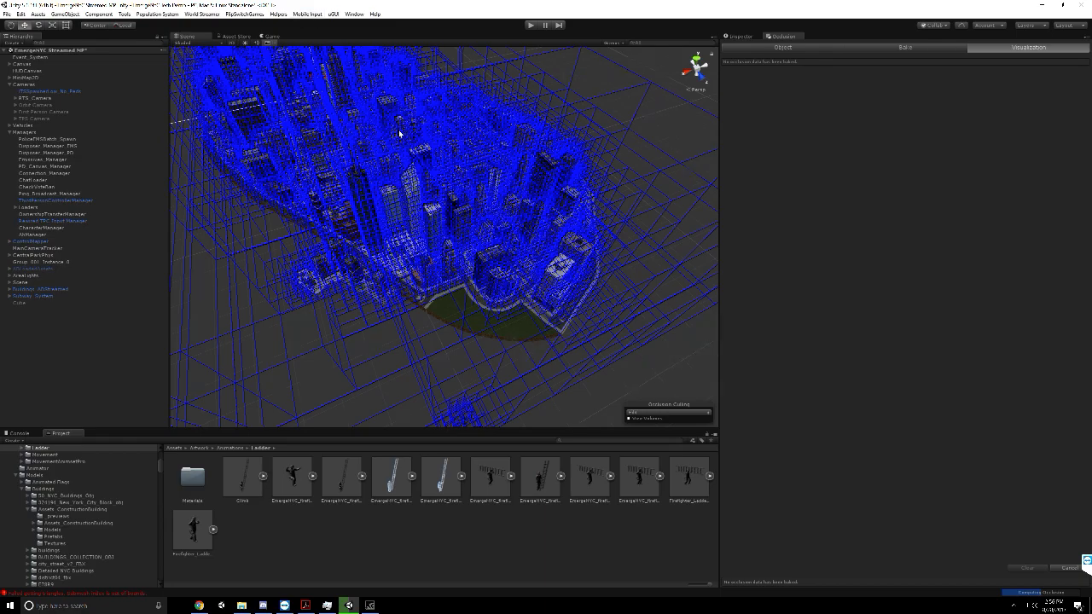
scroll(398, 134, "down", 3)
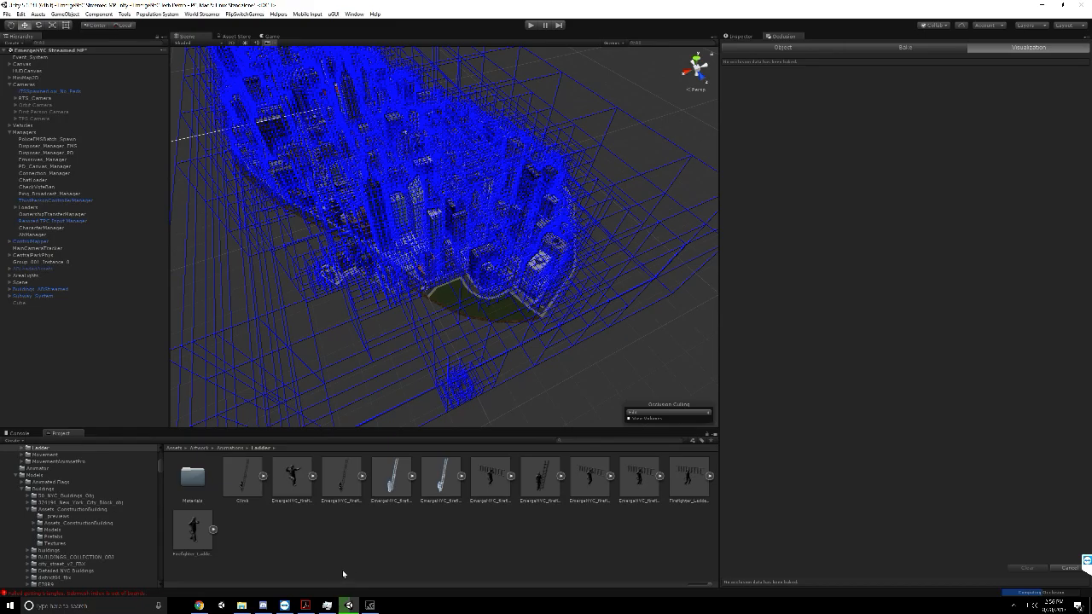
Switch to Chrome, look through the extension ladder results, and play the Barrie Fire Service Ground Ladder Basics 1 of 3 video with sound on
left_click(196, 607)
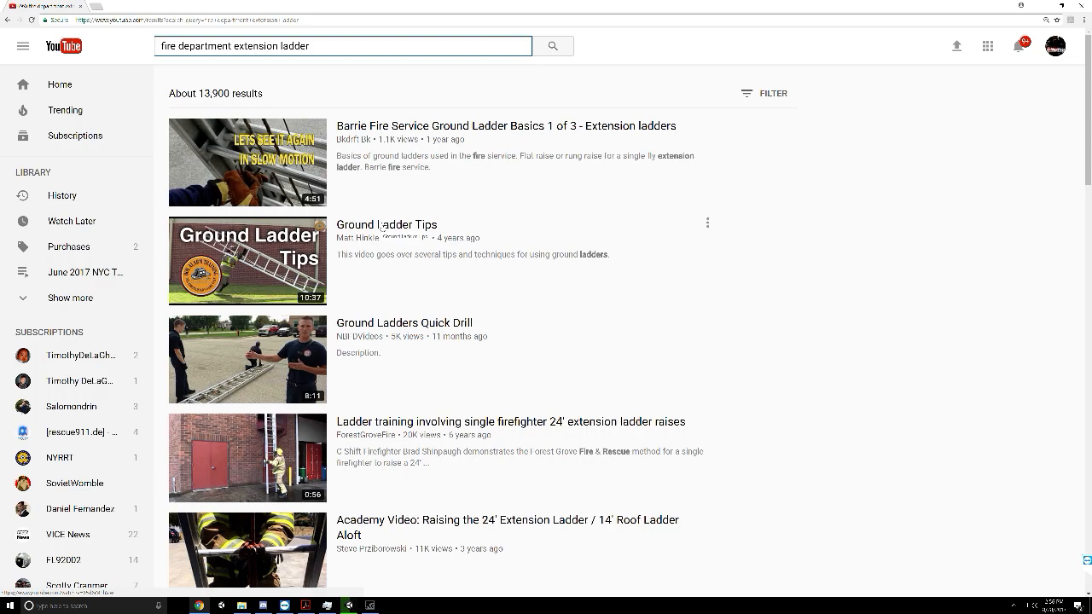
scroll(381, 226, "down", 4)
scroll(382, 227, "down", 2)
scroll(382, 228, "down", 4)
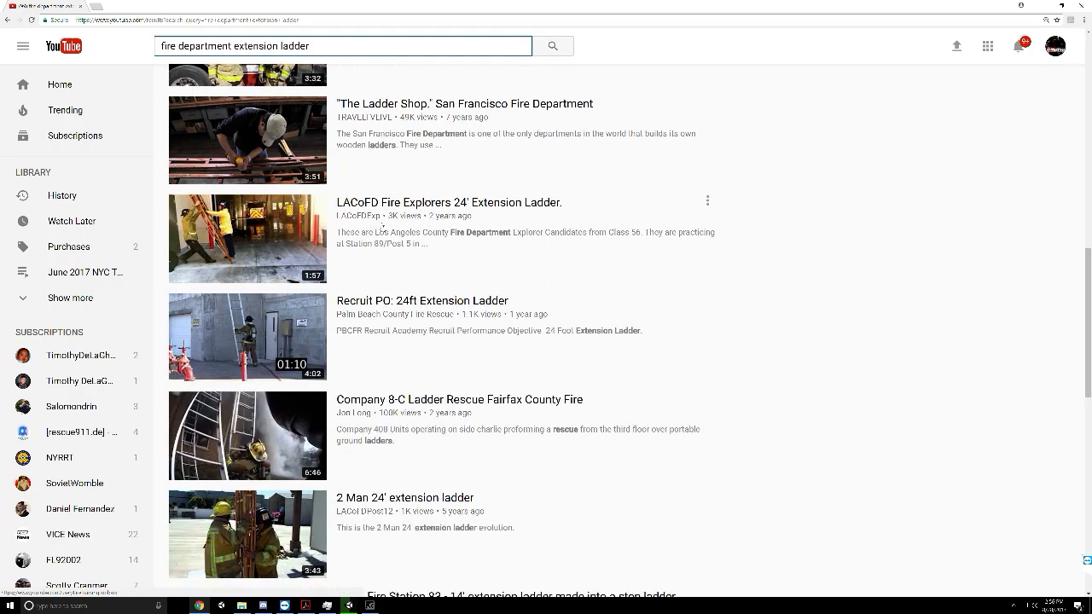
scroll(351, 329, "down", 3)
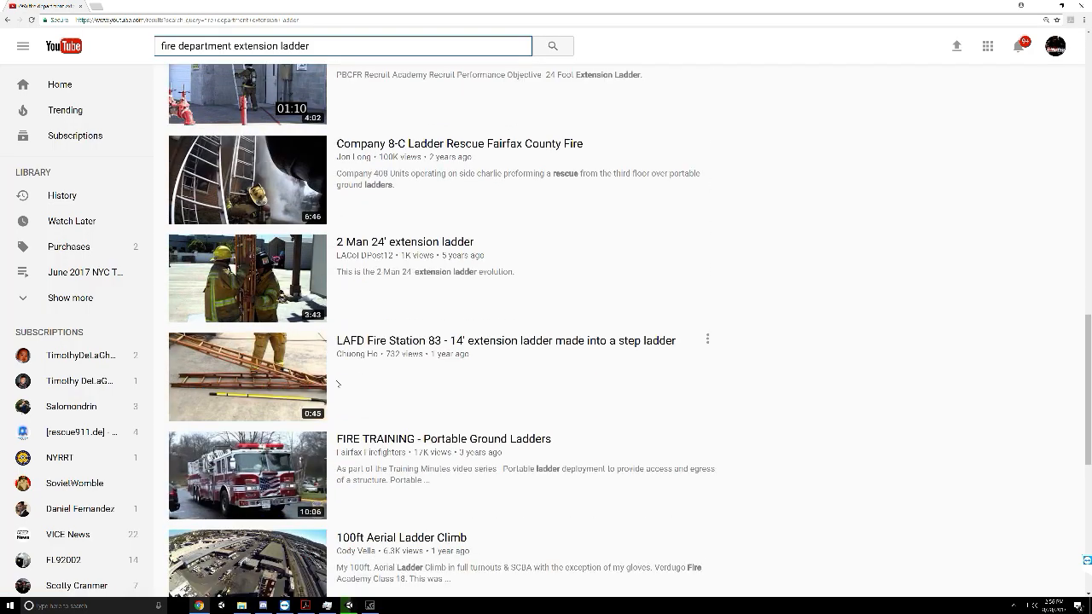
scroll(338, 385, "up", 13)
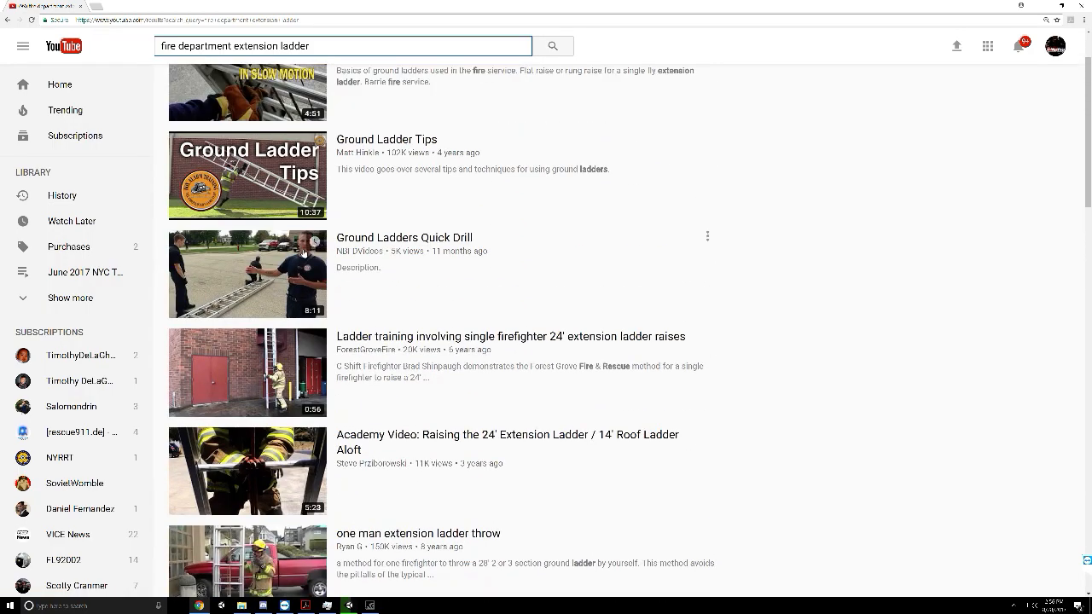
left_click(258, 184)
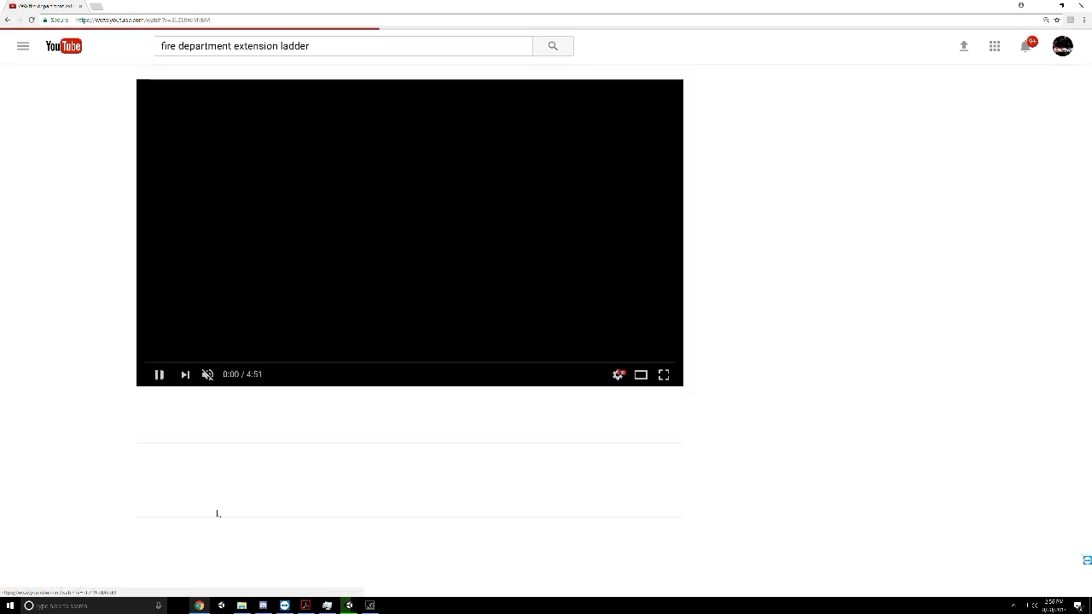
left_click(201, 374)
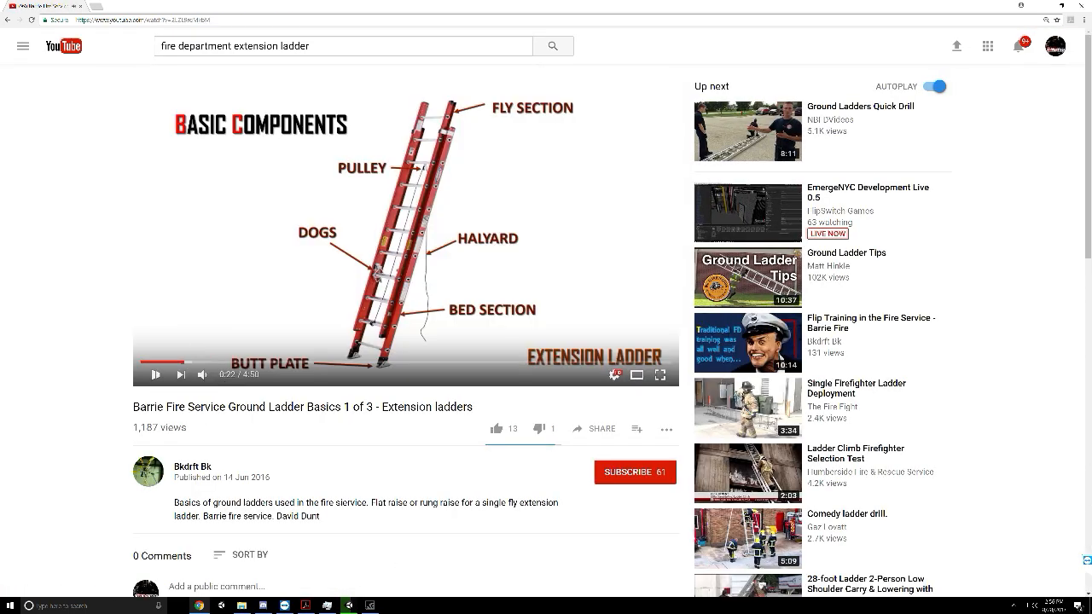
Skim the Barrie ladder video by jumping ahead through the ladder placement and raising scenes to the halyard tying part around 3:00
left_click_drag(229, 376, 219, 376)
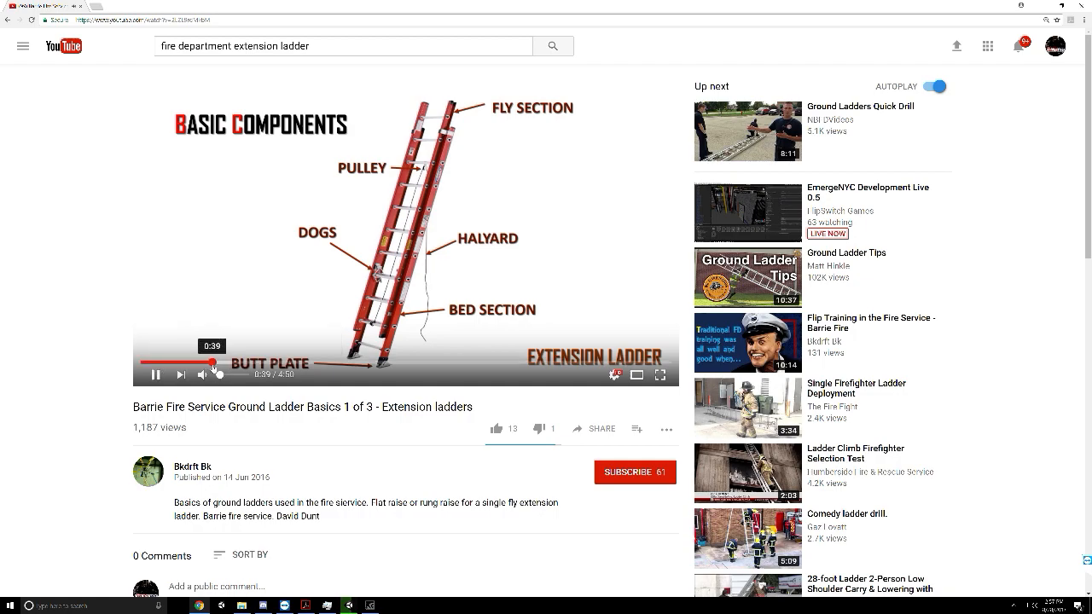
left_click(240, 363)
left_click(284, 363)
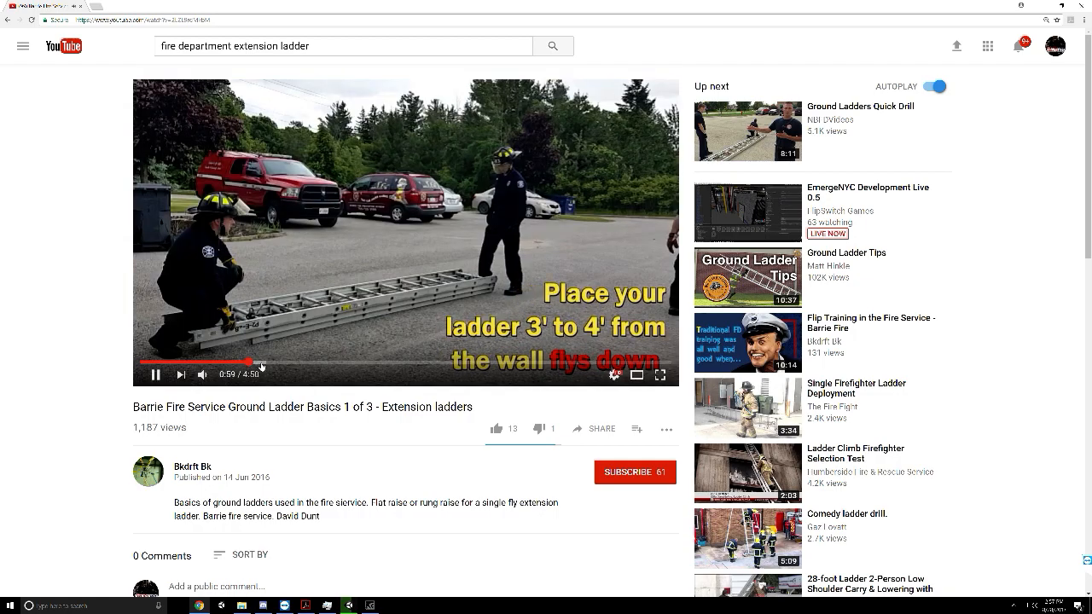
left_click(301, 366)
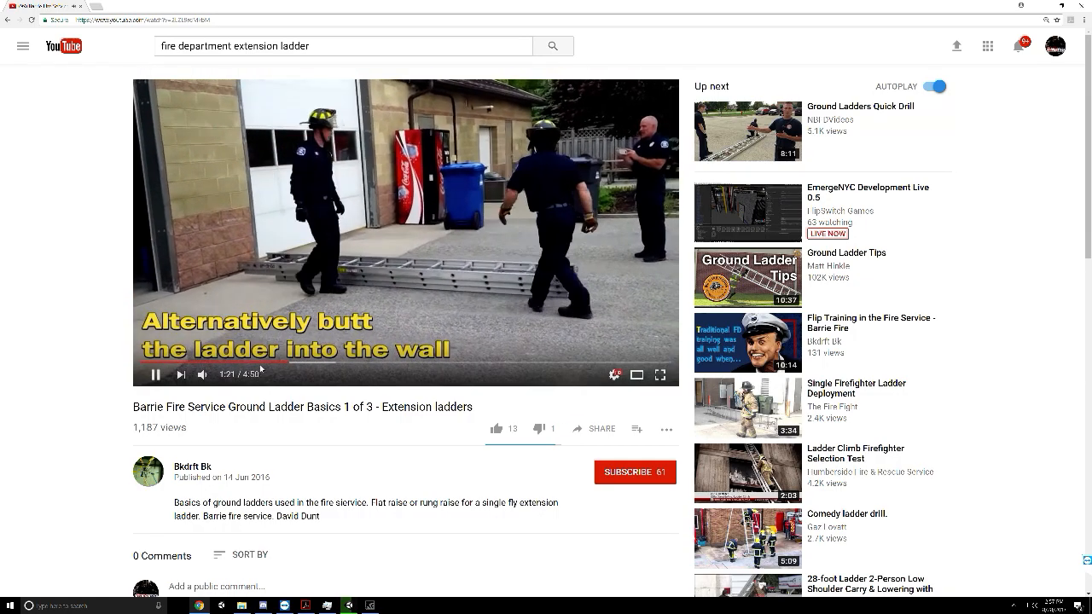
left_click(274, 364)
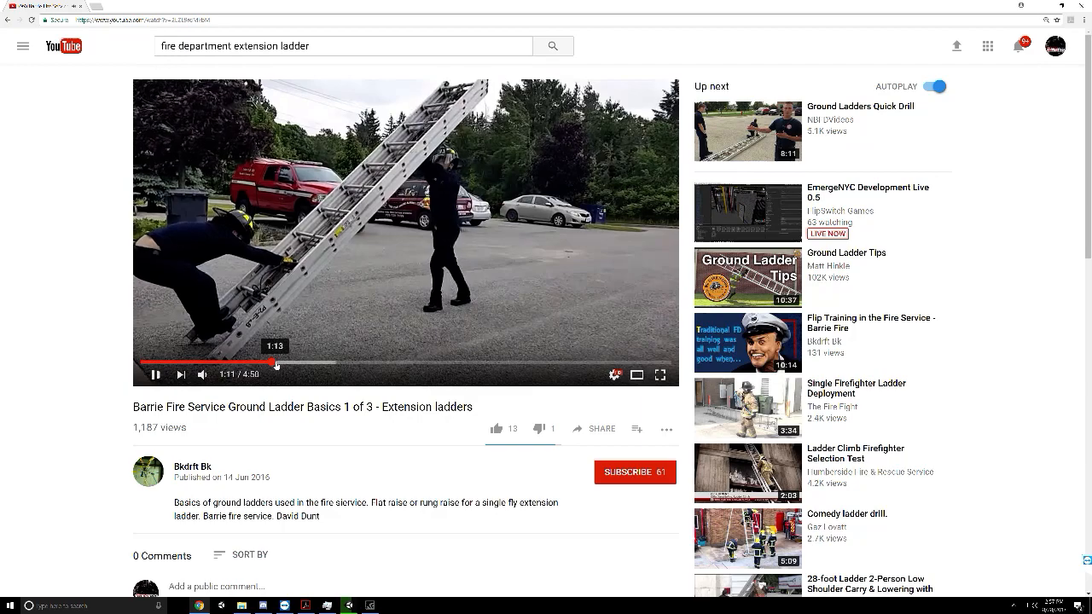
left_click(354, 364)
left_click(421, 364)
left_click(449, 364)
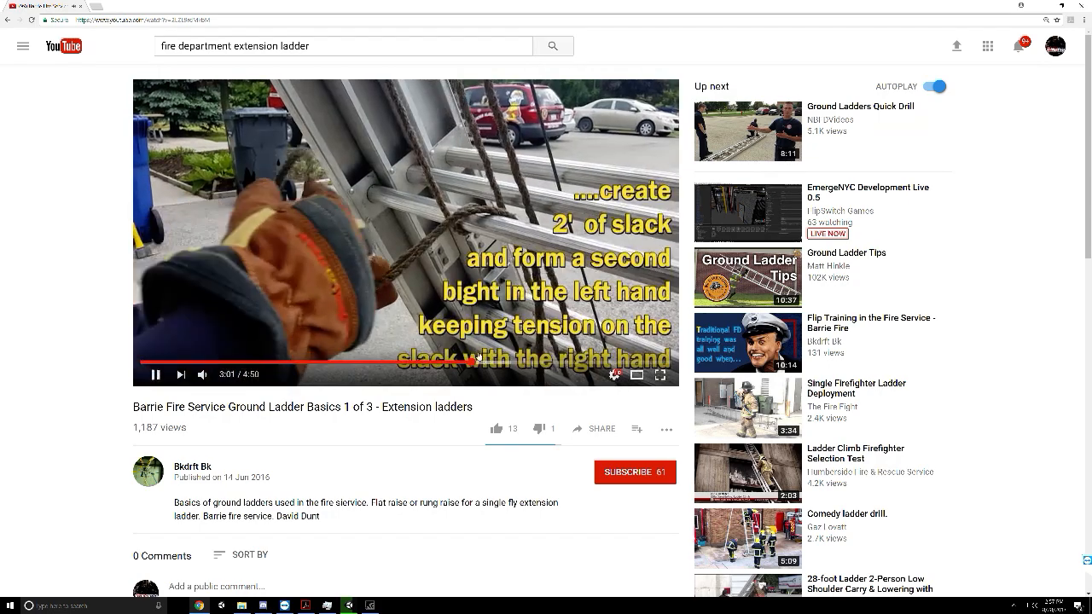
Search the web for "fdny probie manual" in a new tab and open the join-Probie-Manual PDF
left_click_drag(334, 47, 93, 56)
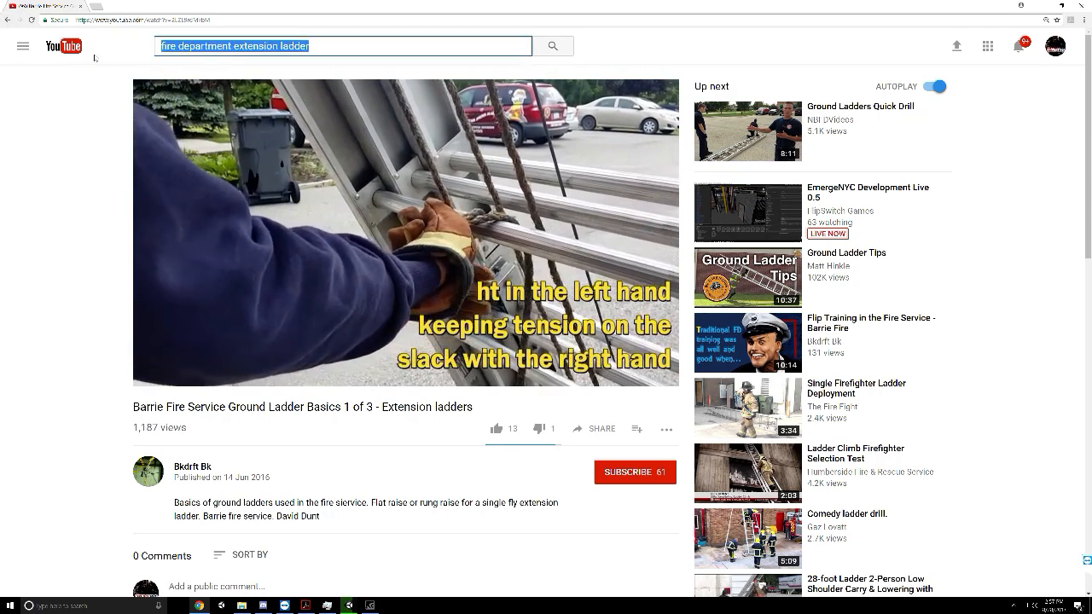
type("fdny")
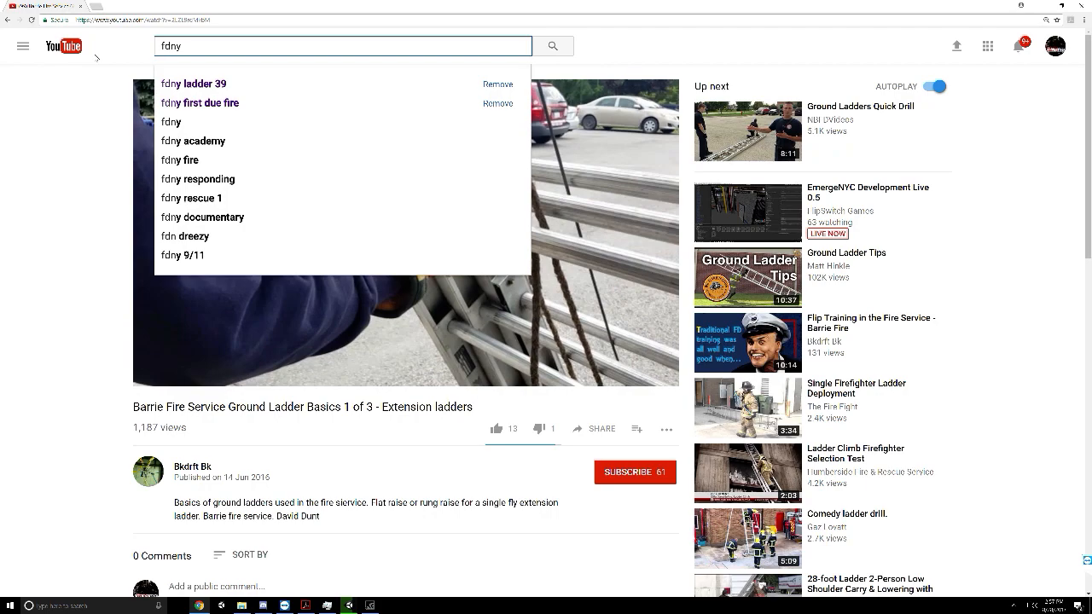
key("ctrl+t")
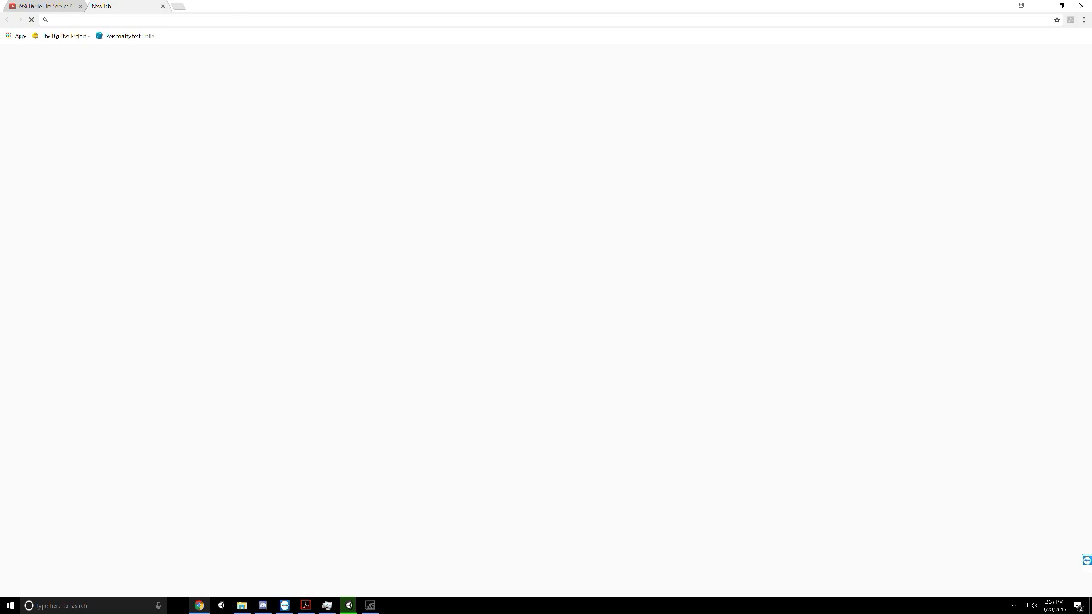
type("fdn")
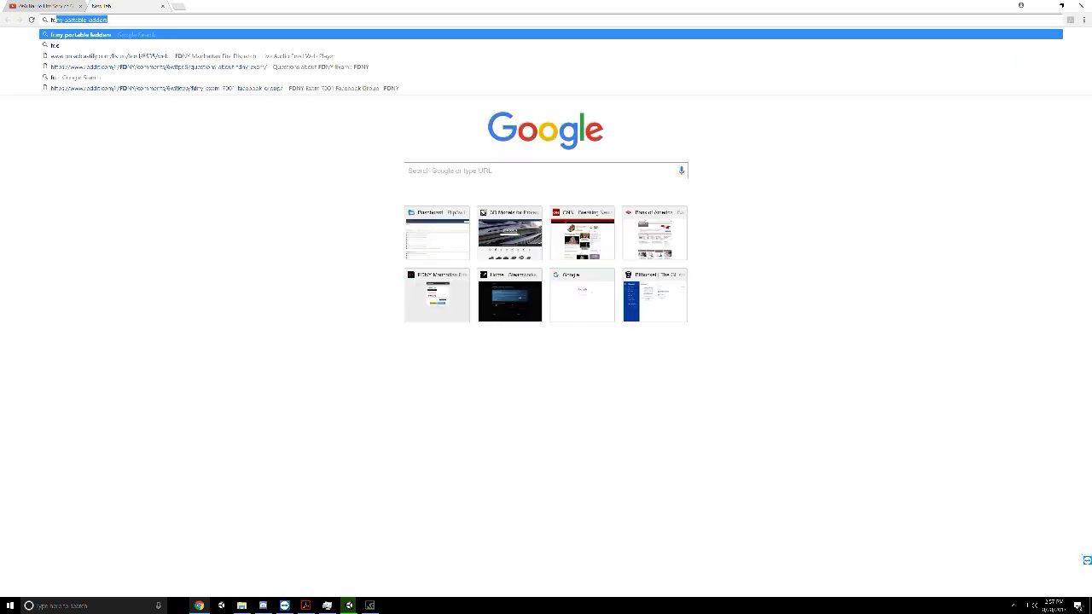
type("y probe manual")
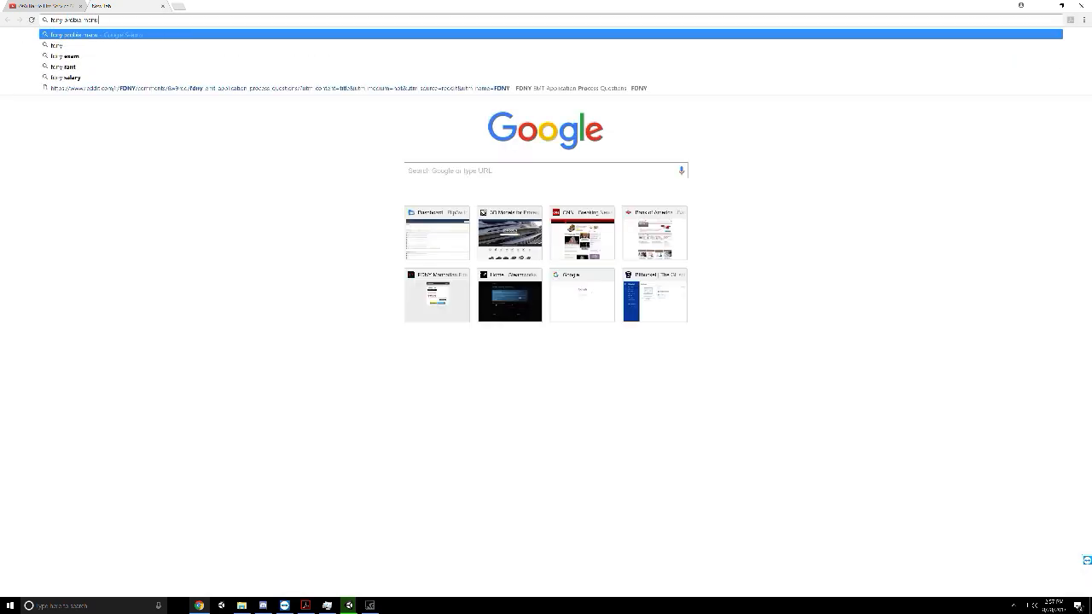
key("Return")
left_click(141, 107)
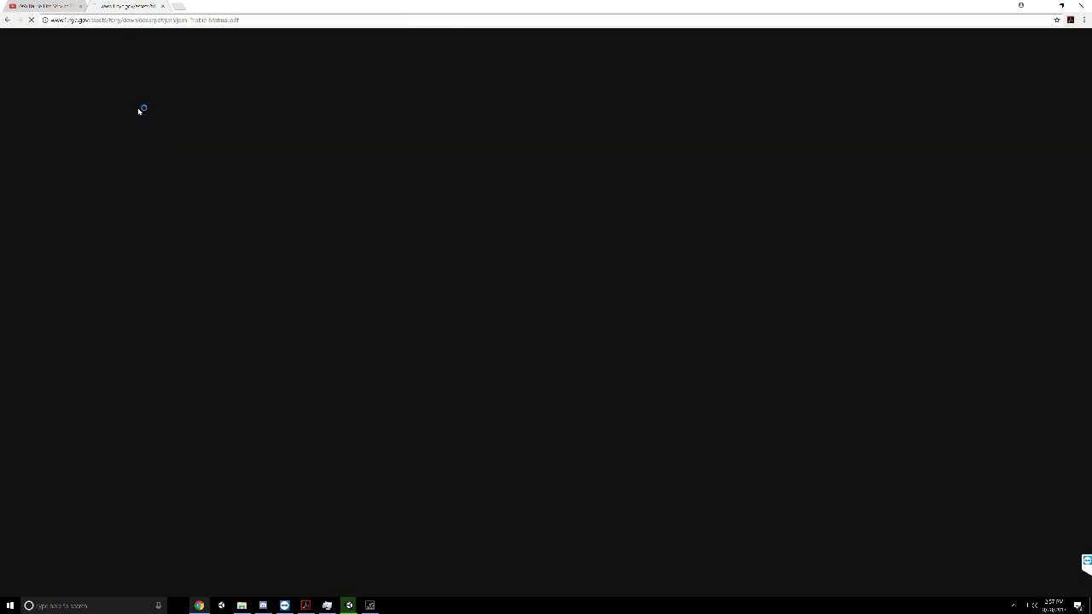
Look through the manual's introduction, orientation and Chapter One substance policy pages
scroll(494, 173, "down", 10)
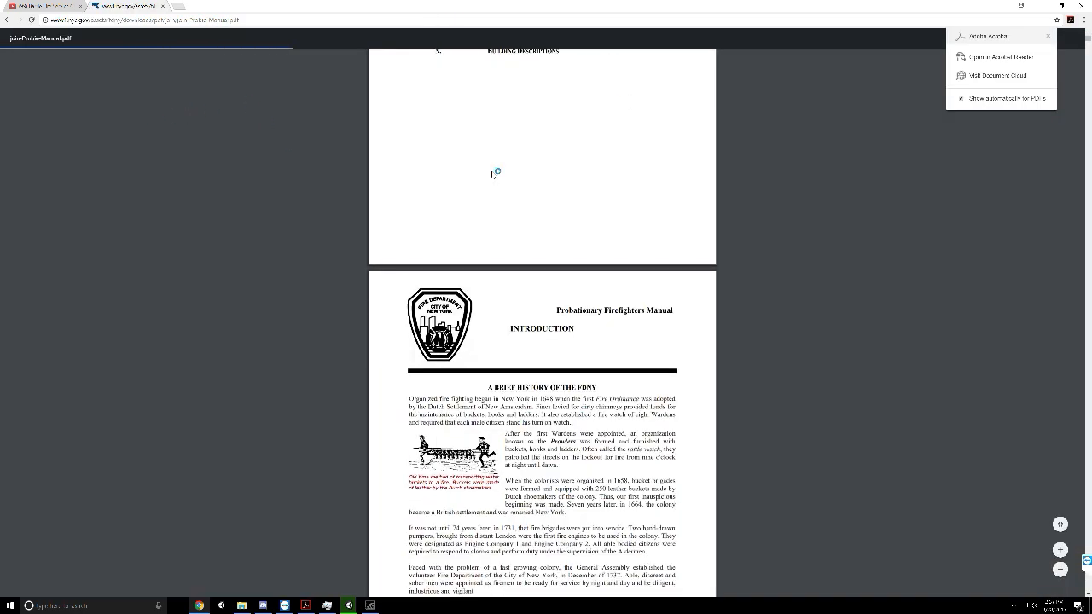
scroll(496, 172, "down", 15)
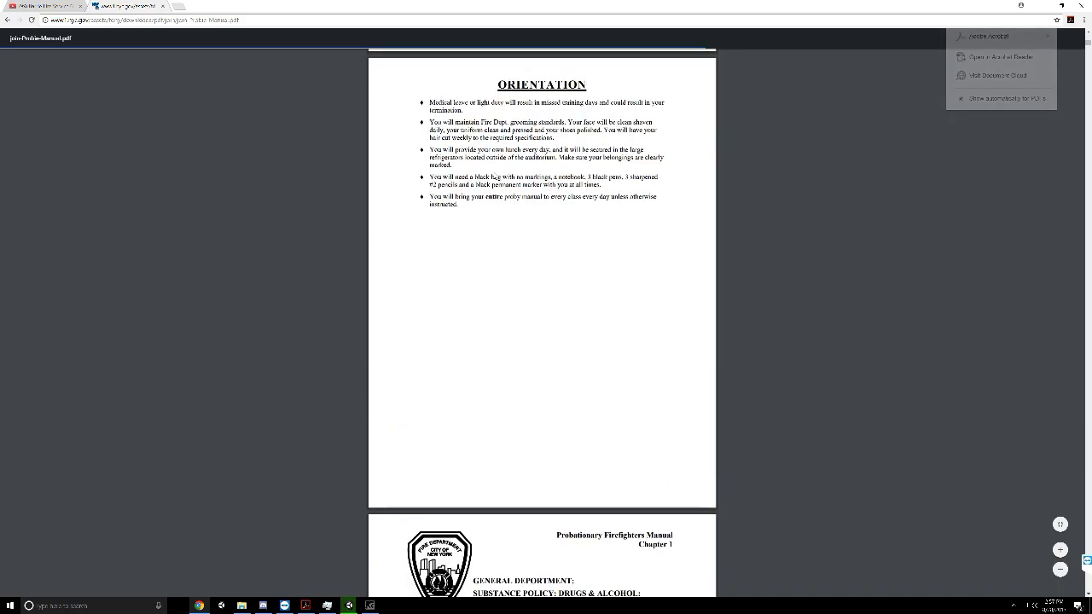
scroll(495, 176, "down", 5)
scroll(494, 177, "down", 10)
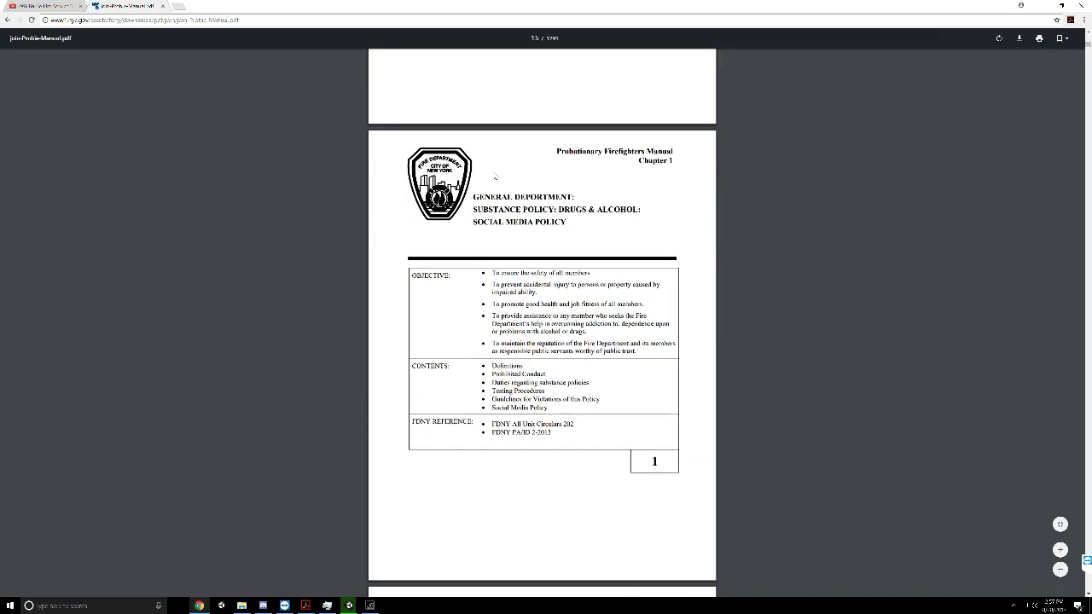
scroll(541, 322, "down", 10)
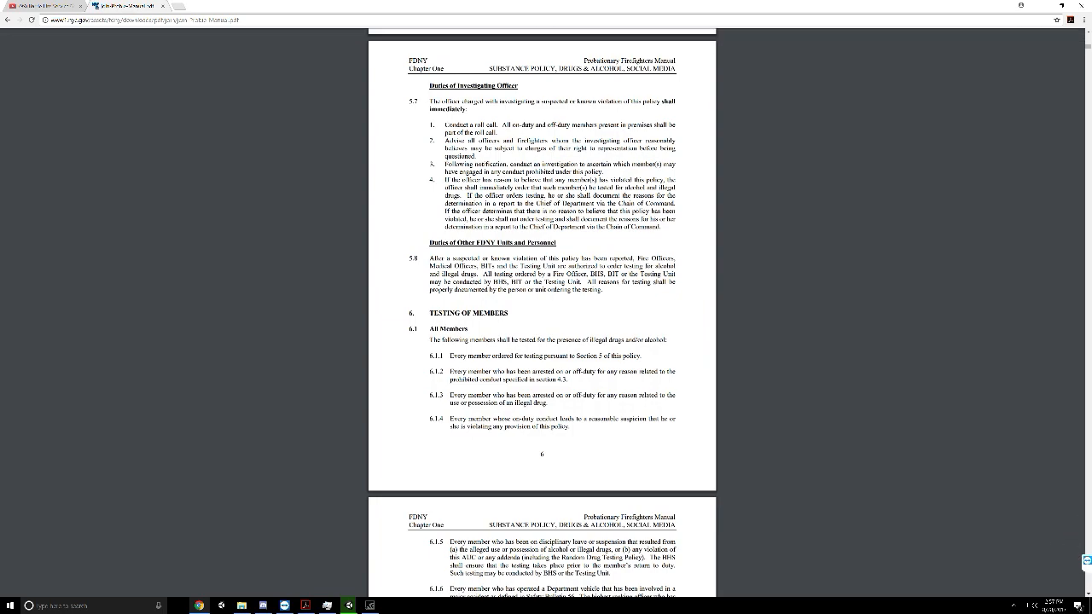
scroll(496, 175, "down", 10)
left_click_drag(546, 207, 512, 223)
Search the manual's text for "extension"
key("ctrl+f")
type("such")
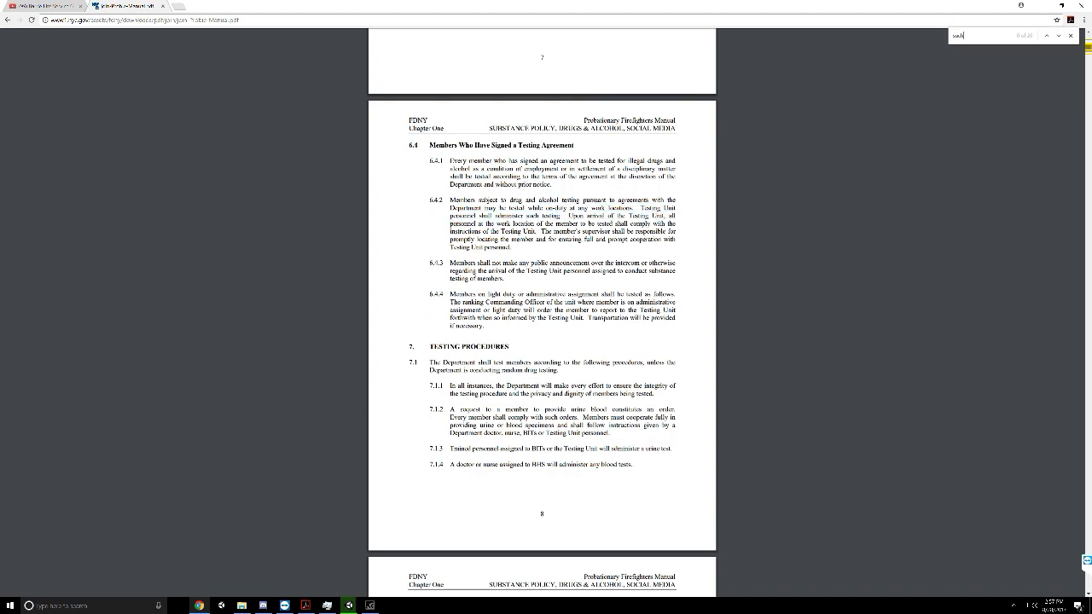
key("BackSpace")
key("BackSpace")
key("BackSpace")
key("BackSpace")
type("extension")
key("Return")
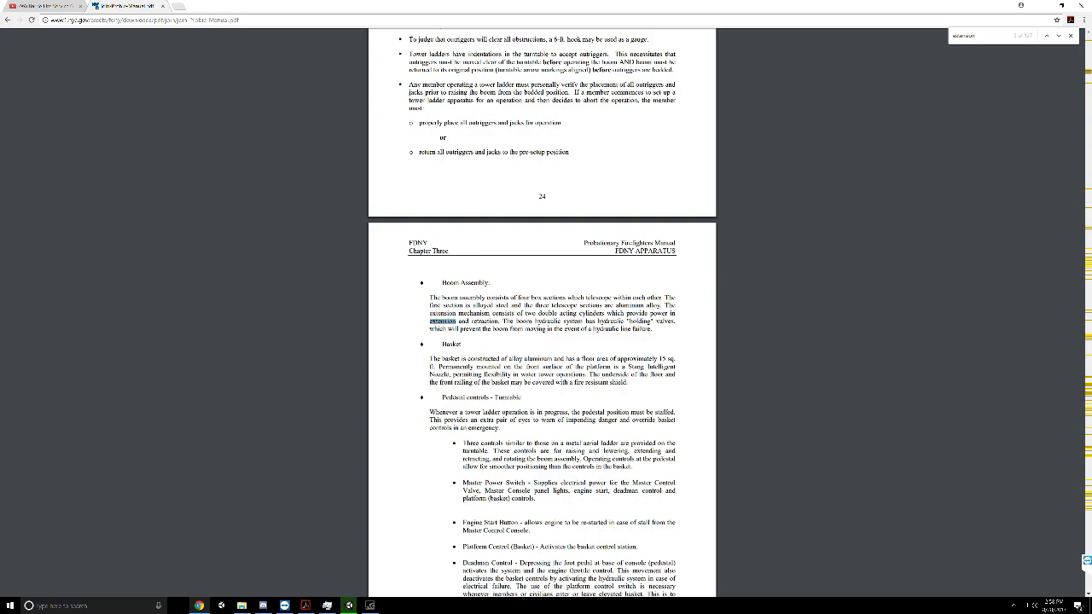
Go through the "extension" matches from Chapter Three on apparatus to Chapter Eight on building construction, checking for extension ladder information
key("Return")
key("Return")
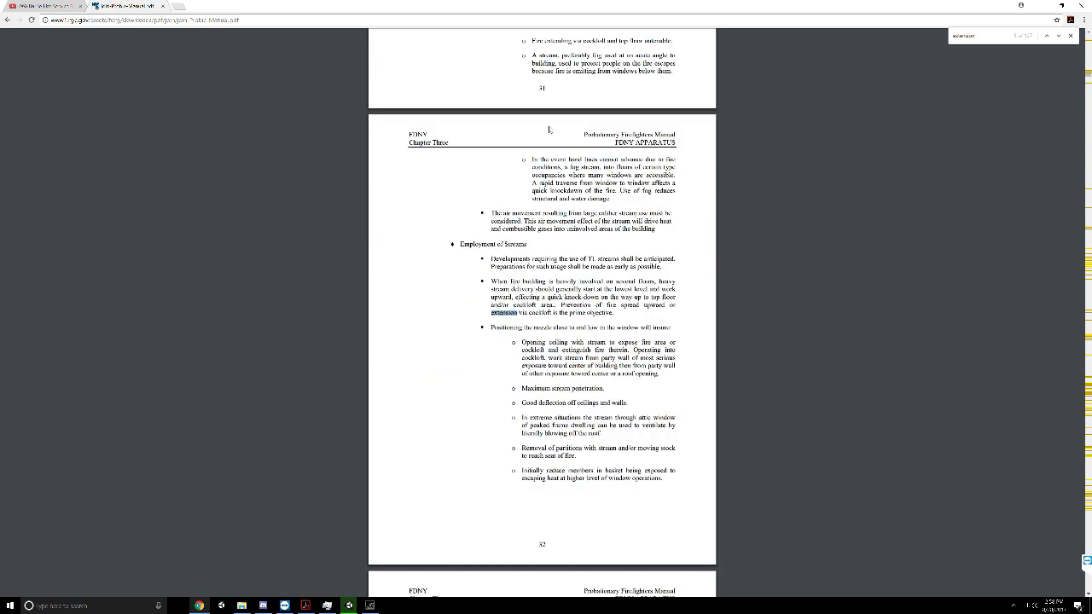
key("Return")
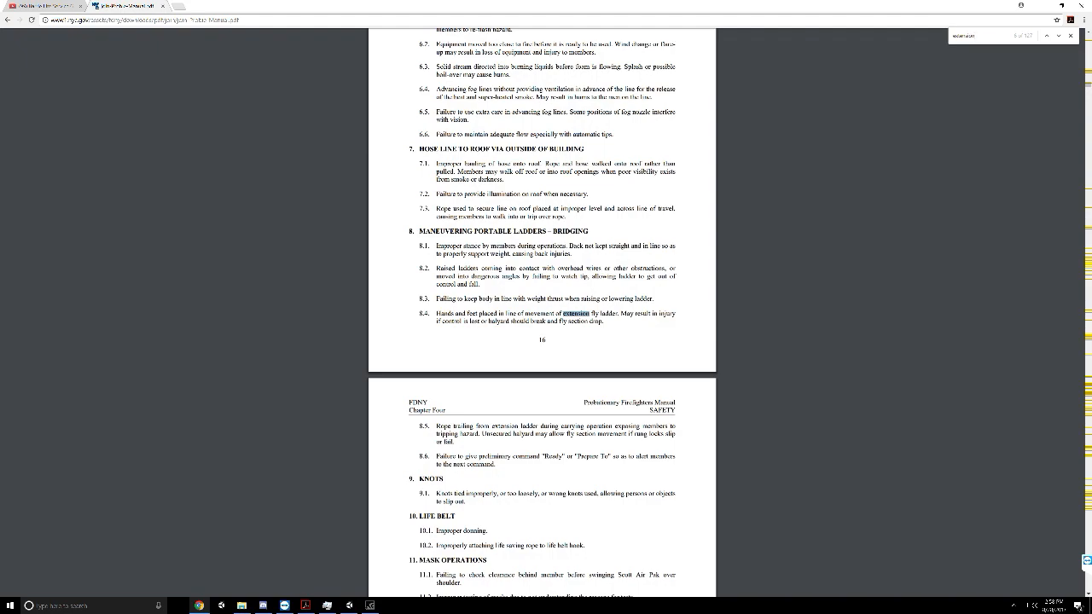
scroll(585, 320, "down", 5)
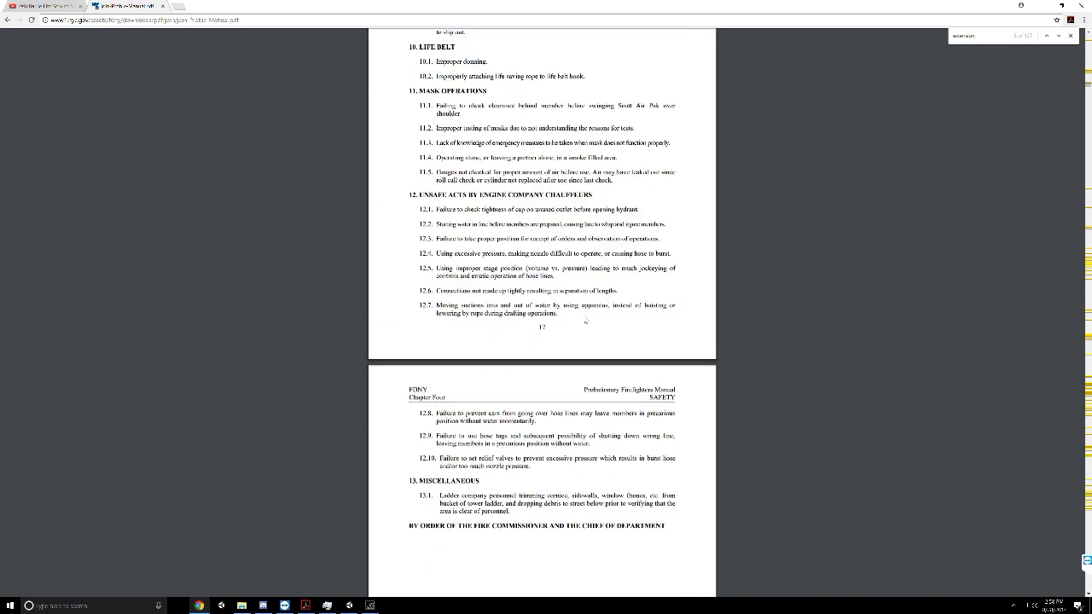
key("shift+Return")
key("Return")
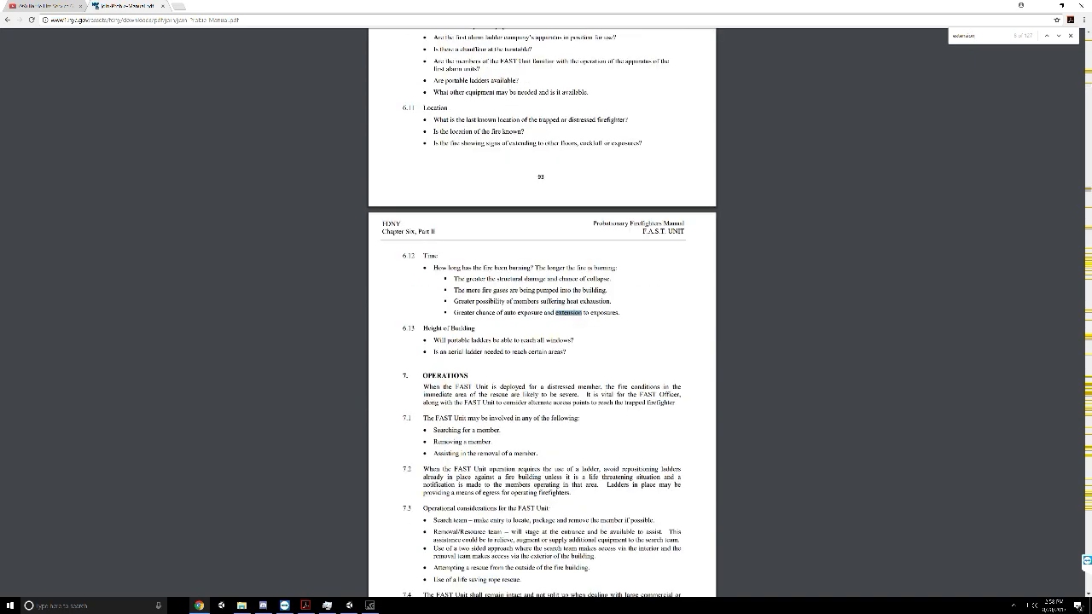
key("Return")
key("Return")
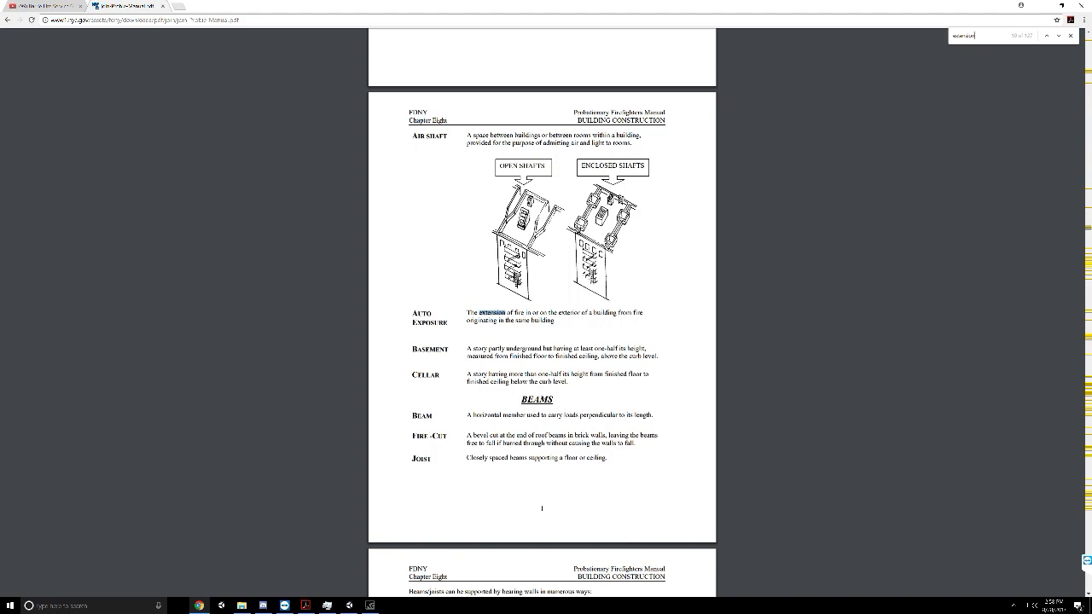
key("Return")
Continue through the "extension" matches in Chapter Nine on building descriptions, up to the Security Doors page
key("Return")
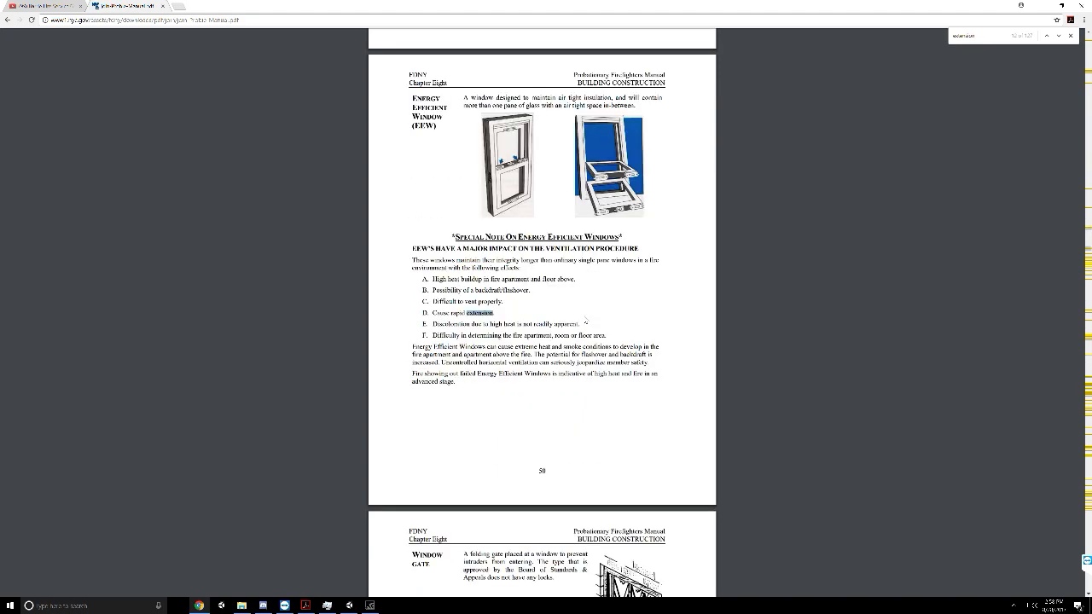
key("Return")
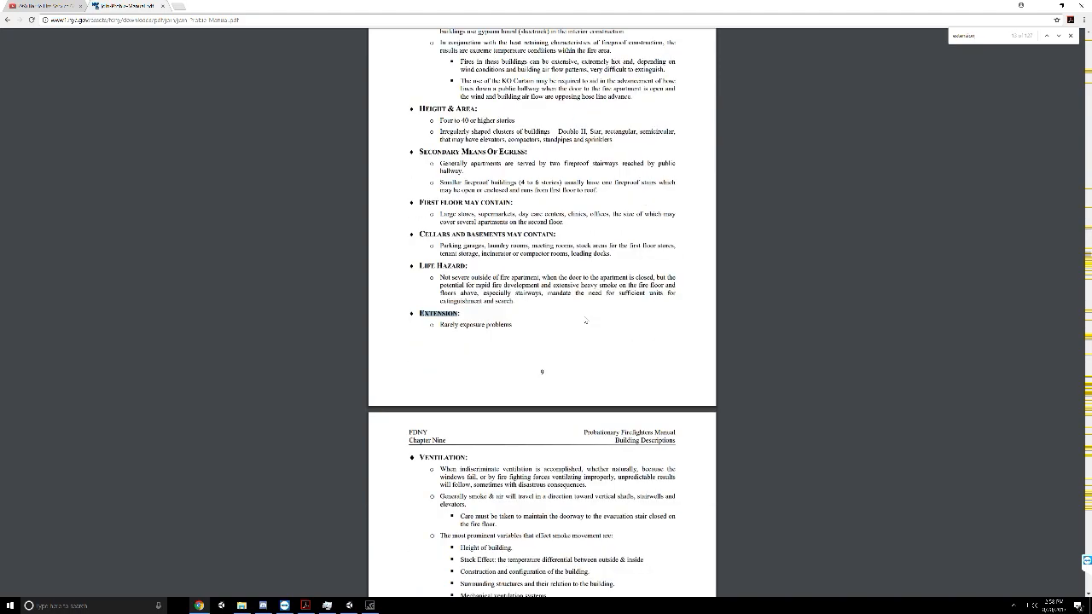
key("Return")
key("Return")
key("Return")
key("Return")
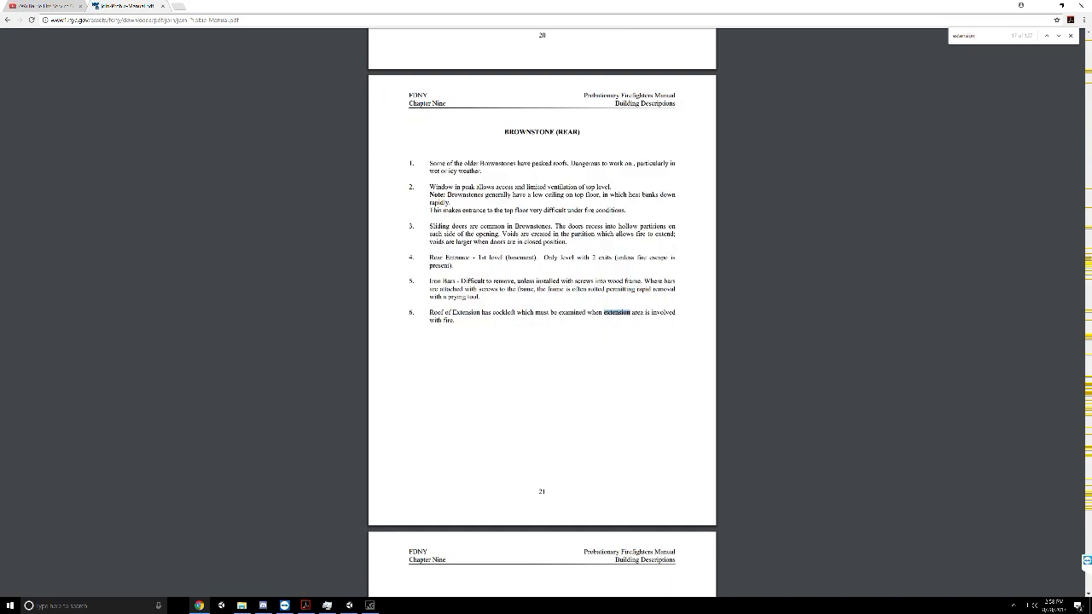
key("Return")
key("Return")
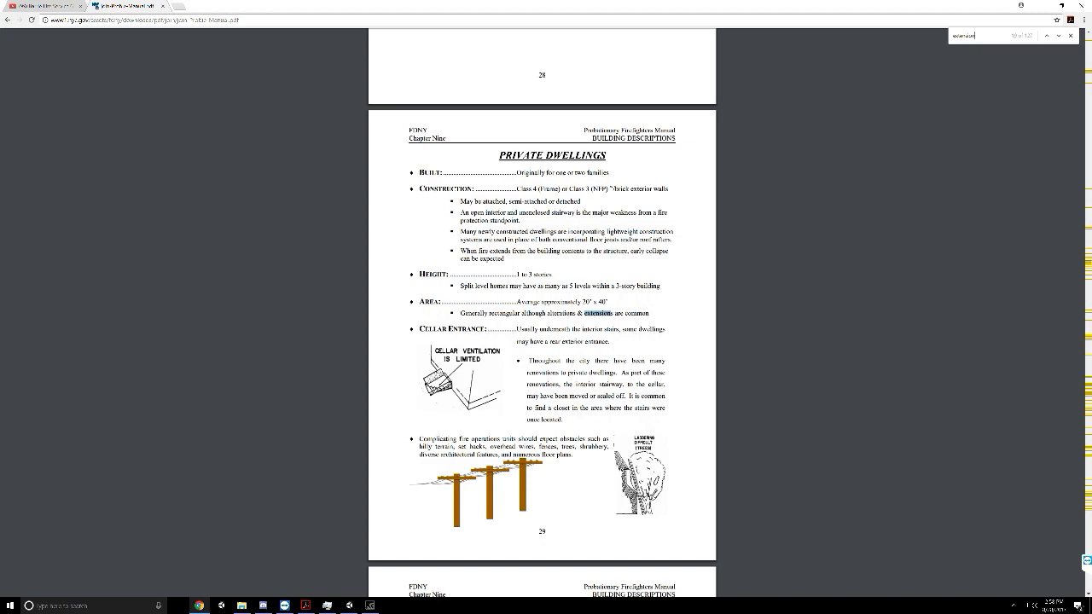
key("Return")
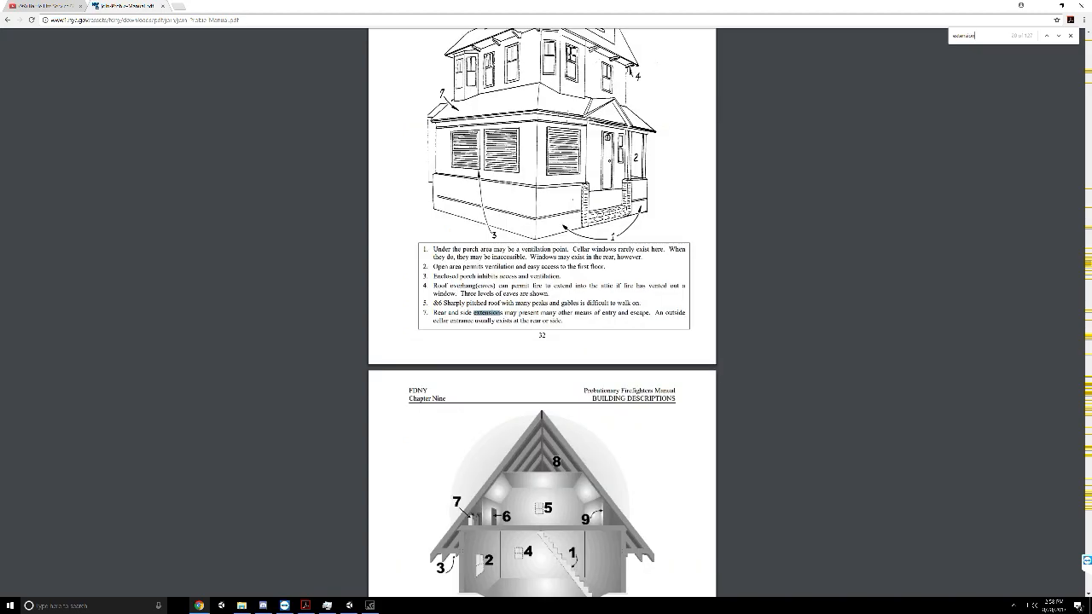
key("Return")
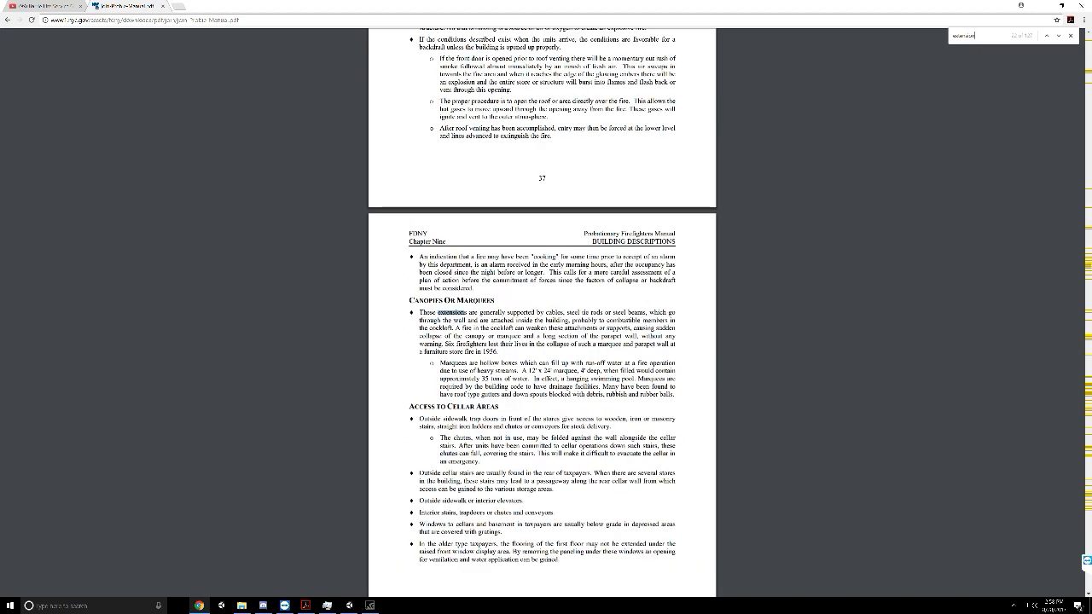
key("Return")
key("Return")
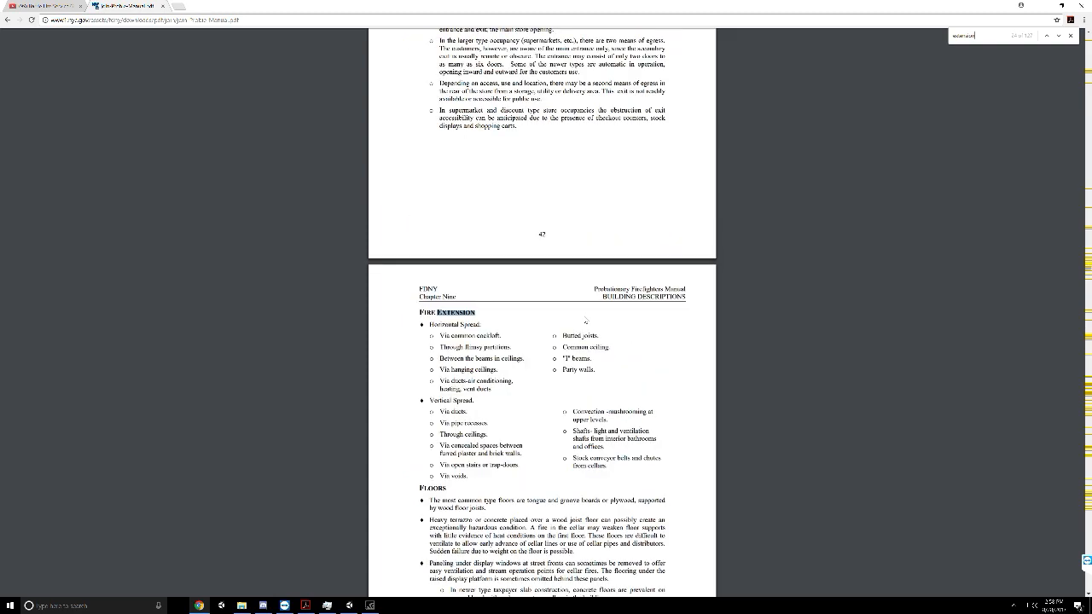
key("Return")
Check the "extension" matches from Chapter Ten on hydrants to the Third Hoseline section in Chapter Twelve
key("Return")
key("Return")
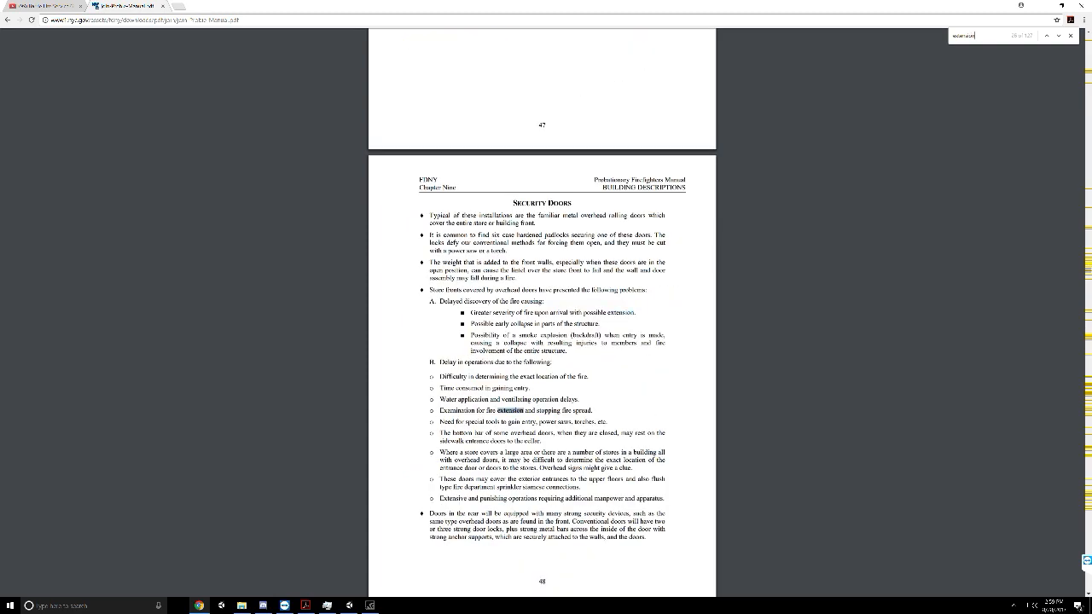
key("Return")
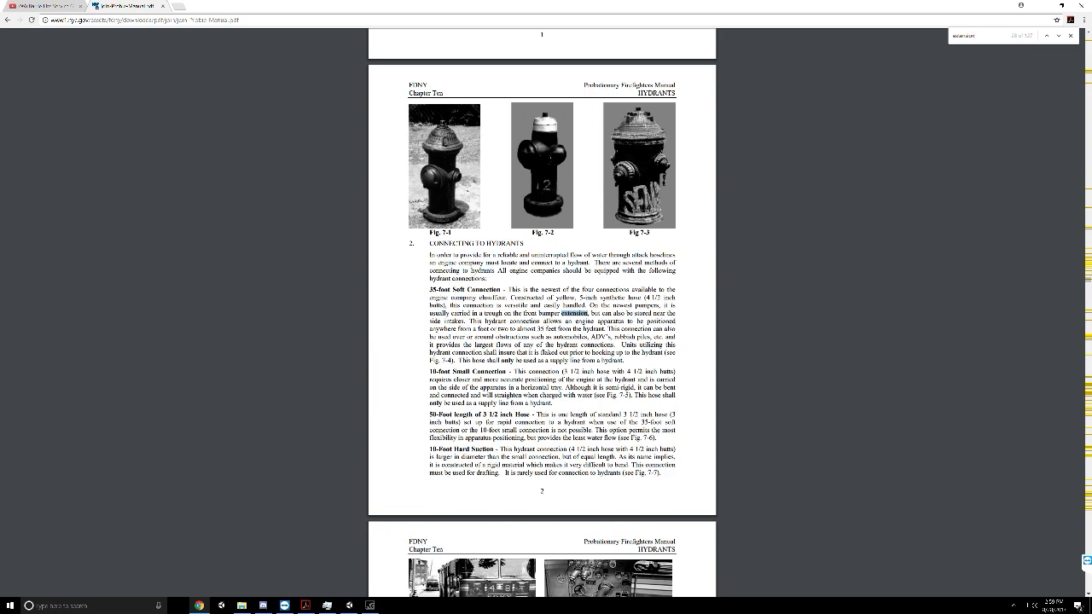
key("Return")
key("Return")
key("Return")
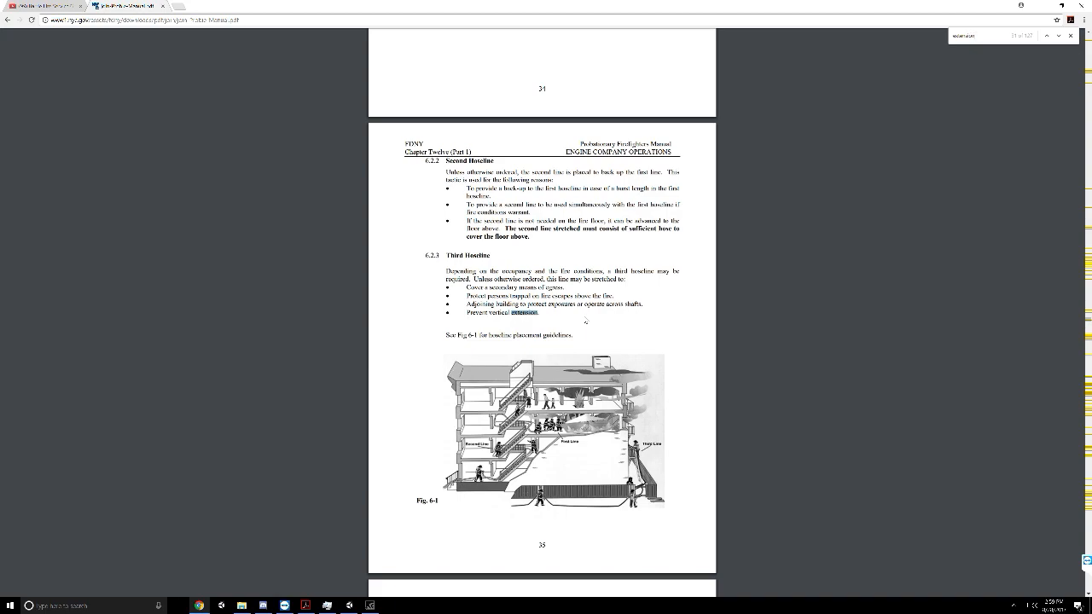
Read the hoseline placement guidelines in section 6.2 and examine Fig. 6-1 on page 35 enlarged
scroll(585, 321, "down", 1)
scroll(585, 322, "up", 5)
scroll(543, 310, "up", 4)
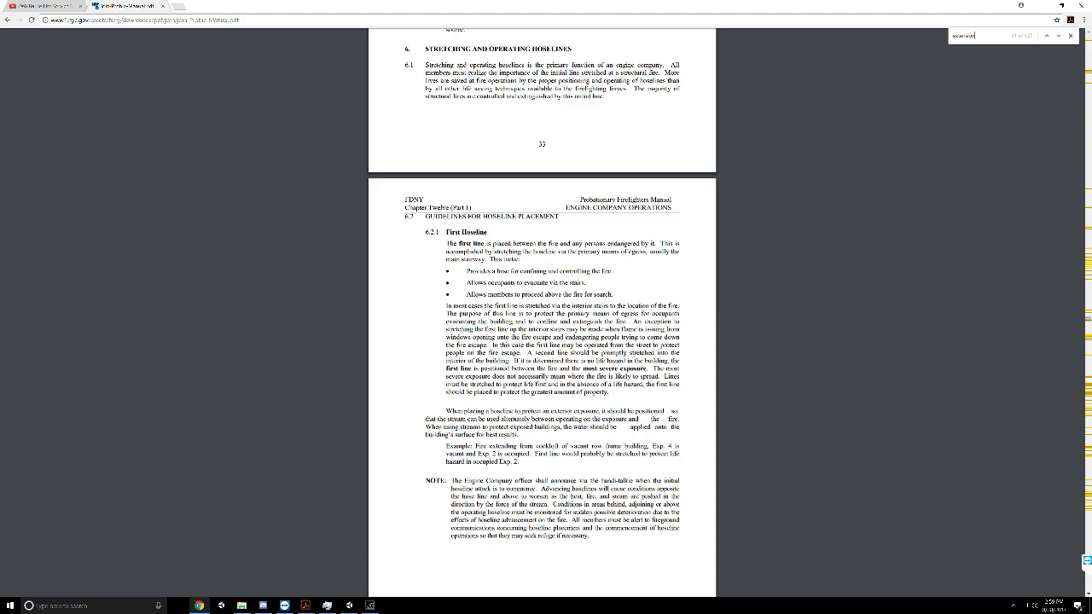
scroll(543, 310, "down", 2)
scroll(568, 366, "down", 14)
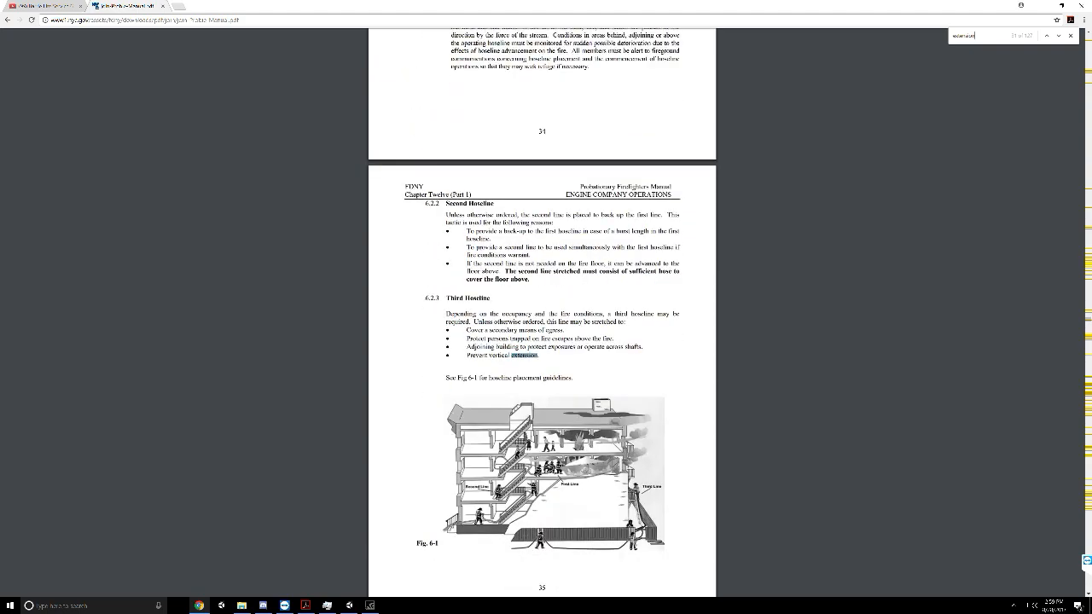
scroll(568, 366, "up", 2, "ctrl")
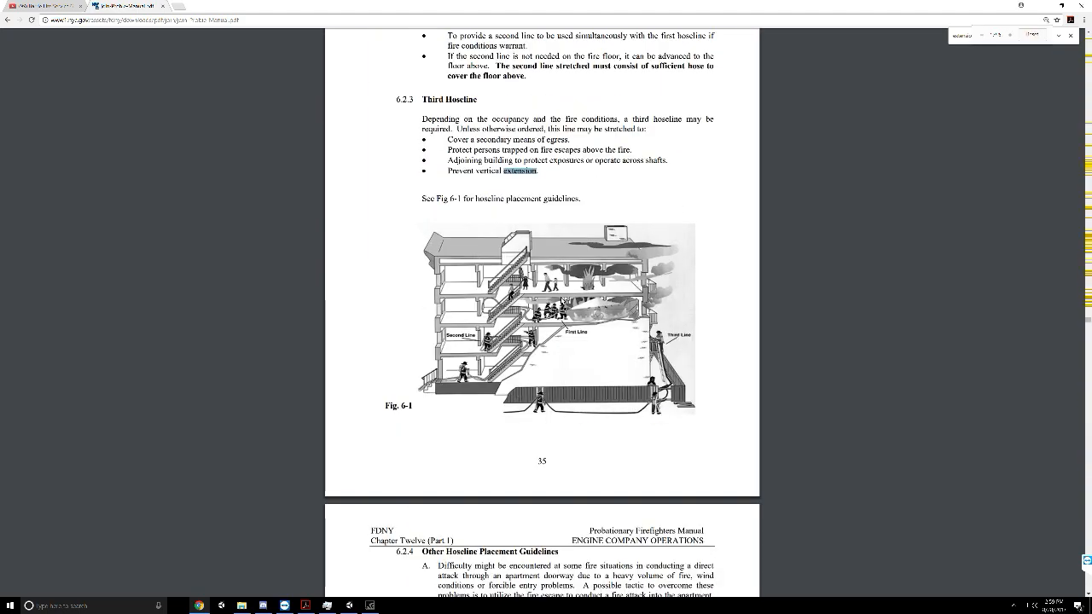
scroll(561, 302, "up", 1, "ctrl")
scroll(561, 301, "down", 1)
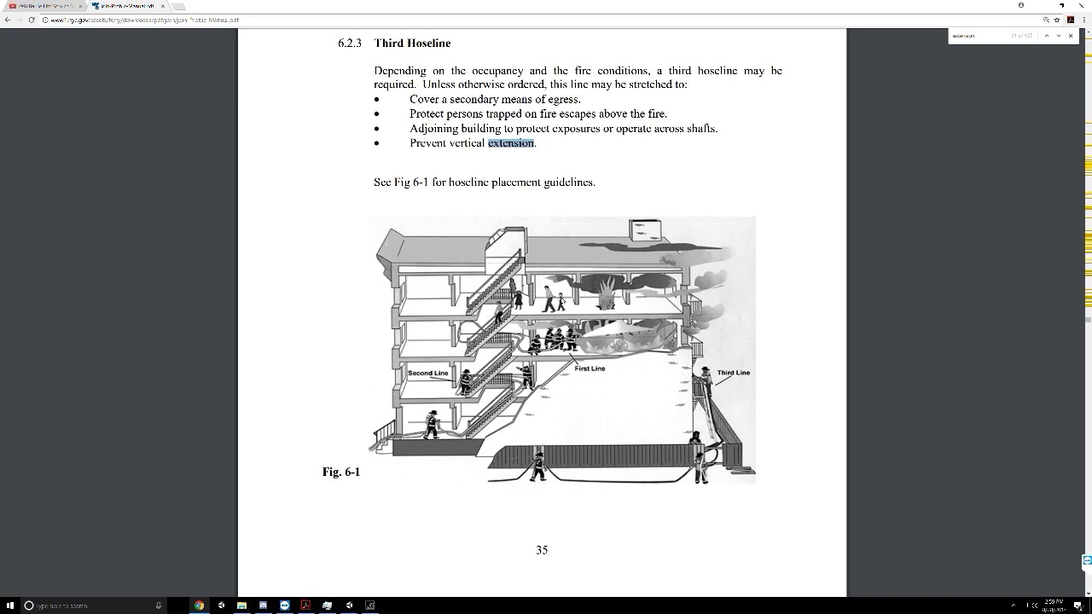
Continue through the "extension" matches in Chapter Twelve, from the Third Hoseline section to the Private Dwellings page of the Hoseline Placement Guide
scroll(561, 300, "down", 3, "ctrl")
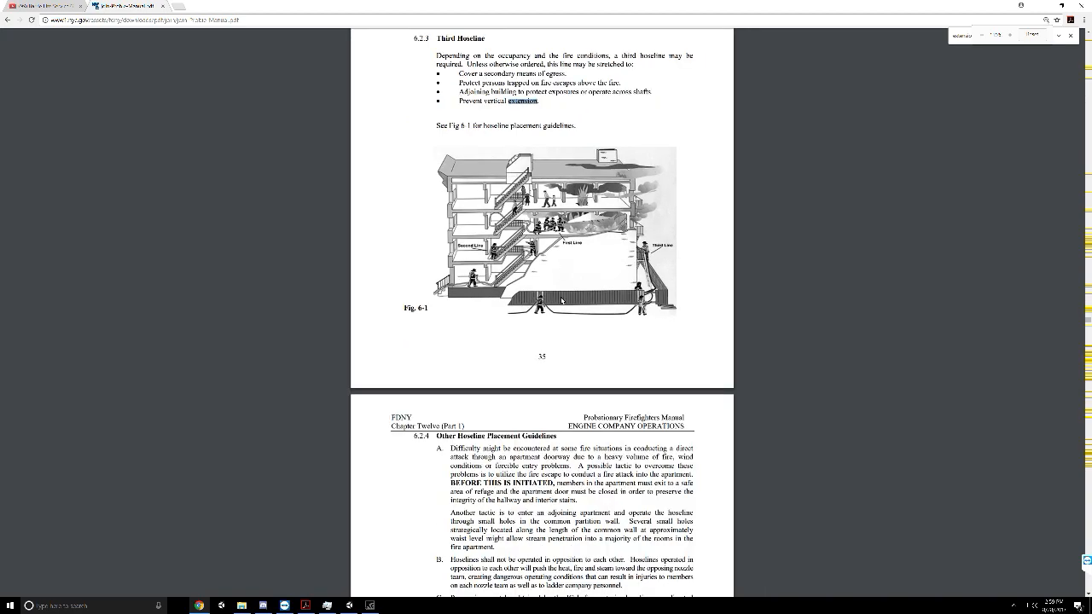
key("Return")
key("Return")
key("Return")
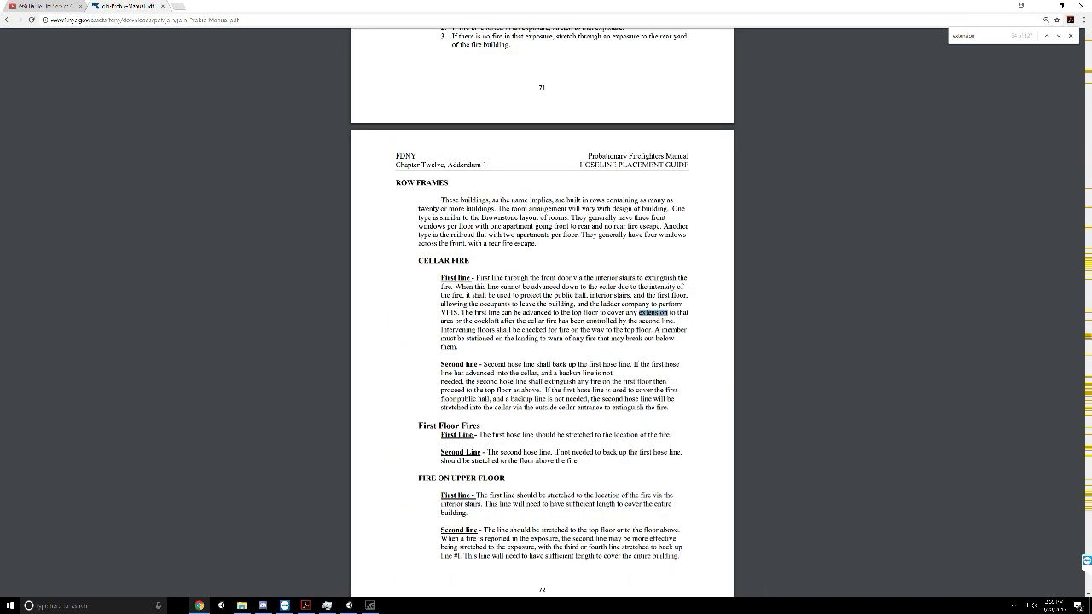
key("Return")
Check the "extension" matches from Chapter Fourteen on ladder company tools to the Chapter Fifteen portable ladders glossary
key("Return")
key("Return")
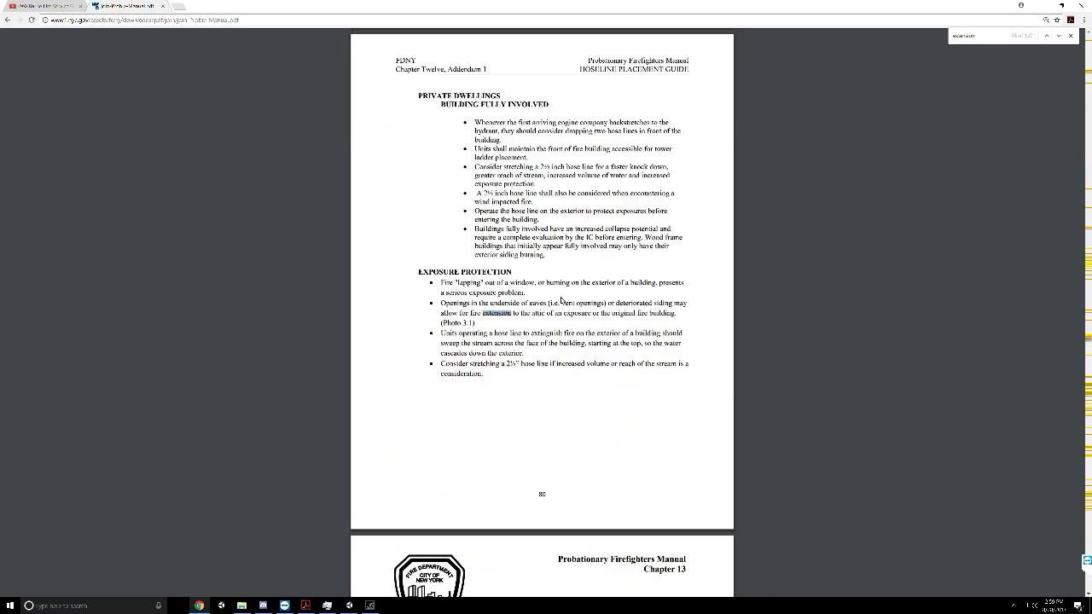
key("Return")
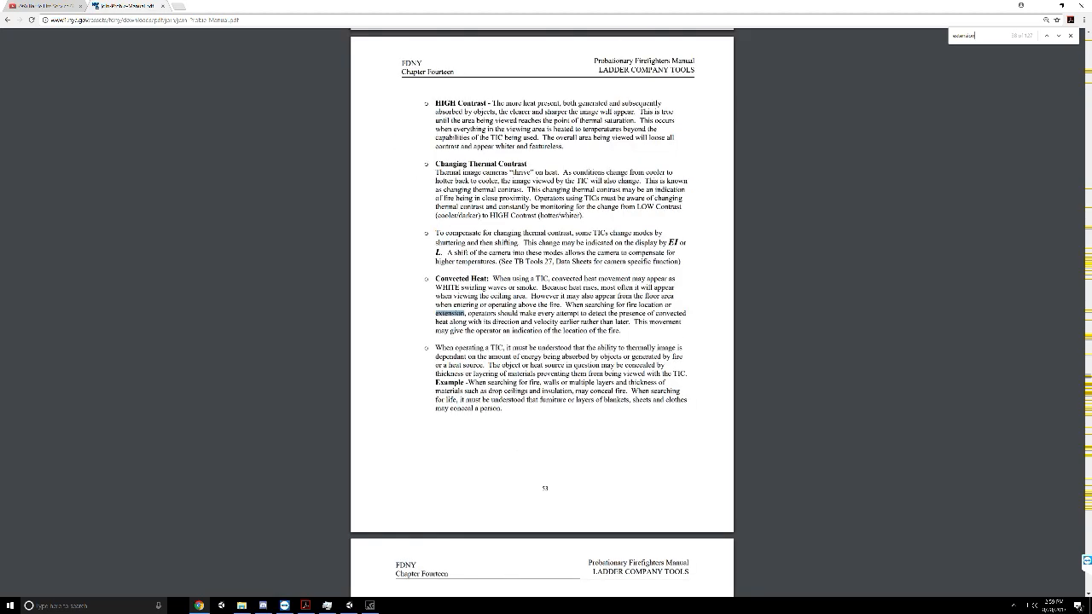
key("Return")
key("Return")
key("Return")
key("Return")
key("Return")
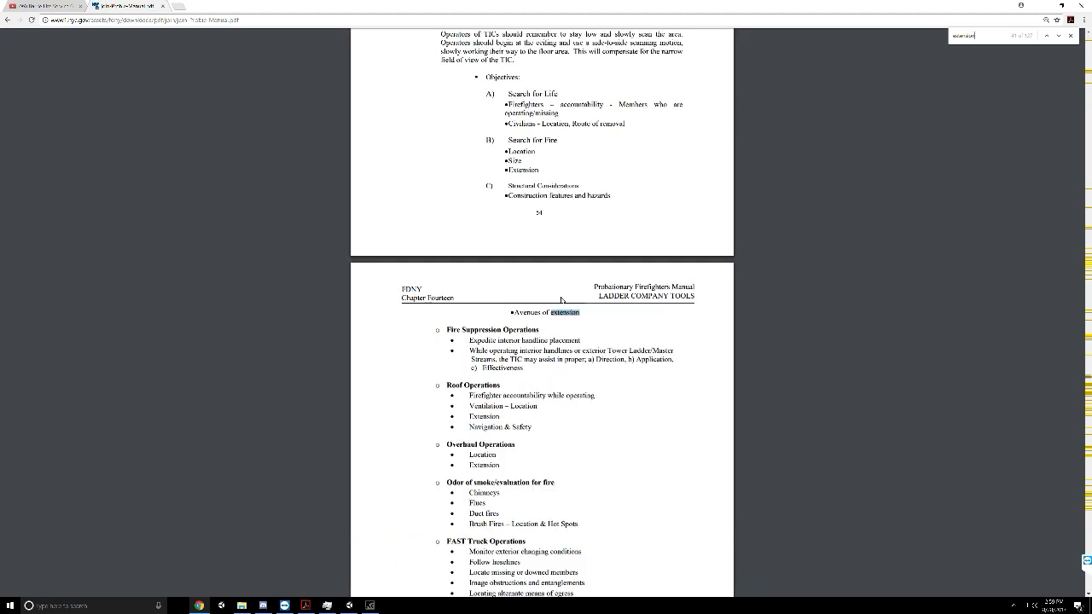
key("Return")
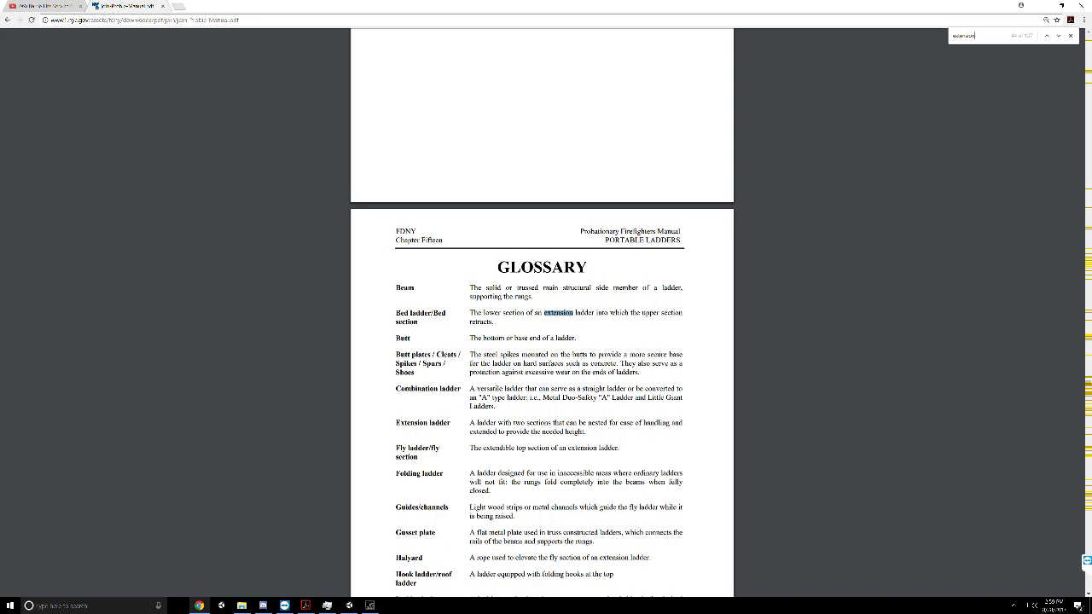
Read the portable ladders glossary and the section 2 table of ladder sizes and types
scroll(542, 329, "down", 3)
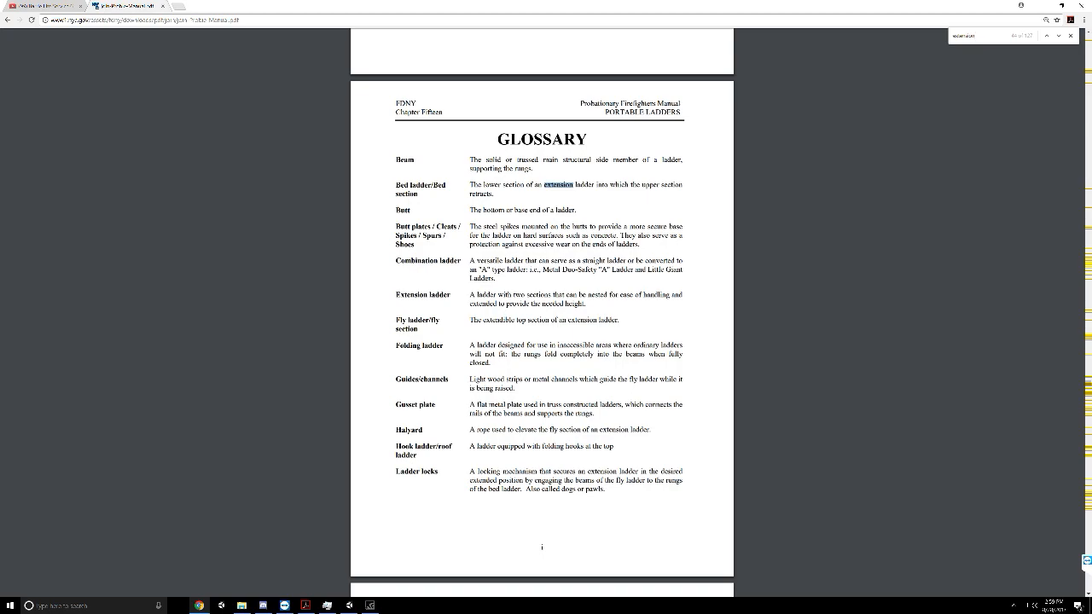
scroll(568, 321, "down", 20)
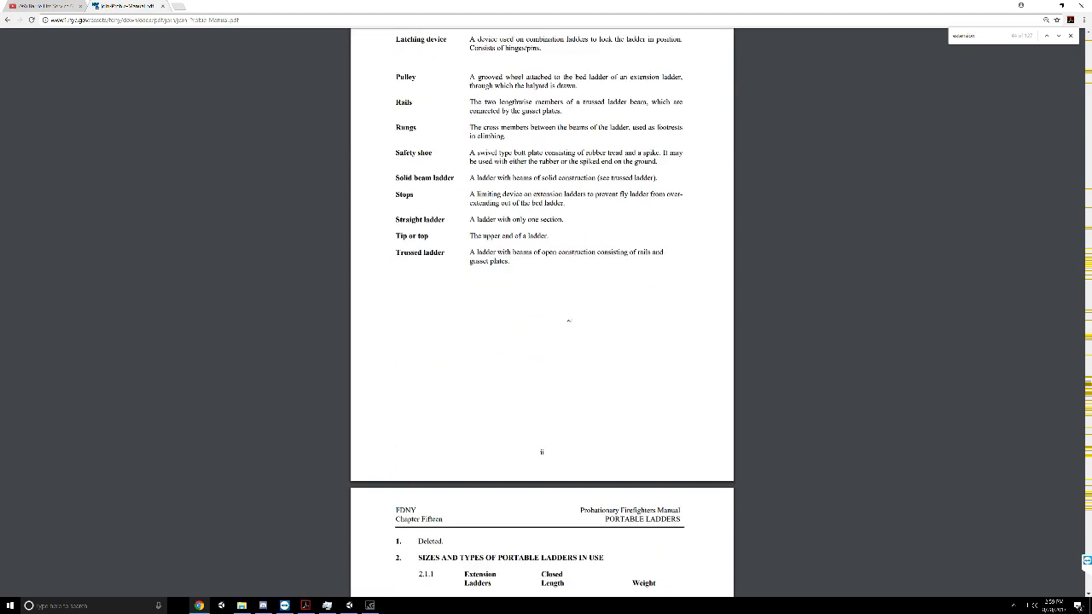
scroll(568, 321, "down", 1)
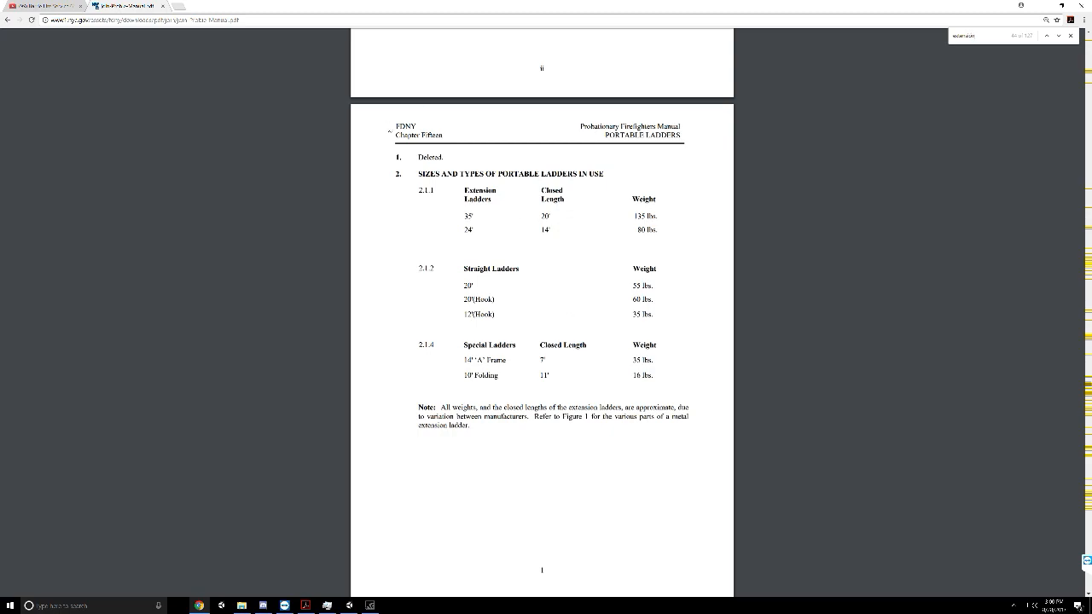
Close the text search and save the probie manual PDF into the FDNY Study Material folder on the desktop
left_click(1070, 36)
left_click(1018, 38)
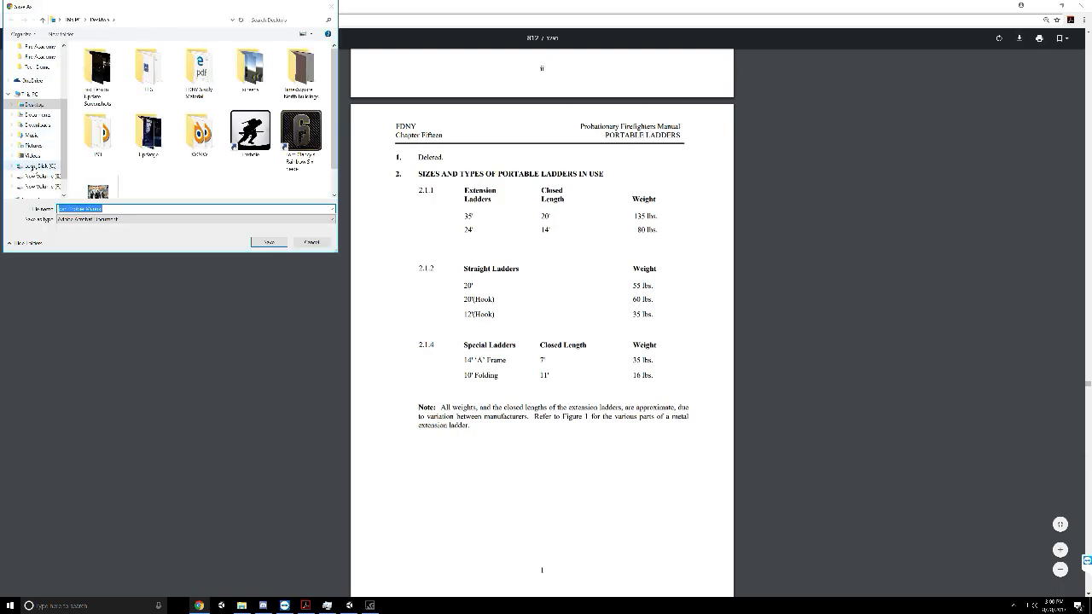
double_click(189, 86)
left_click(269, 242)
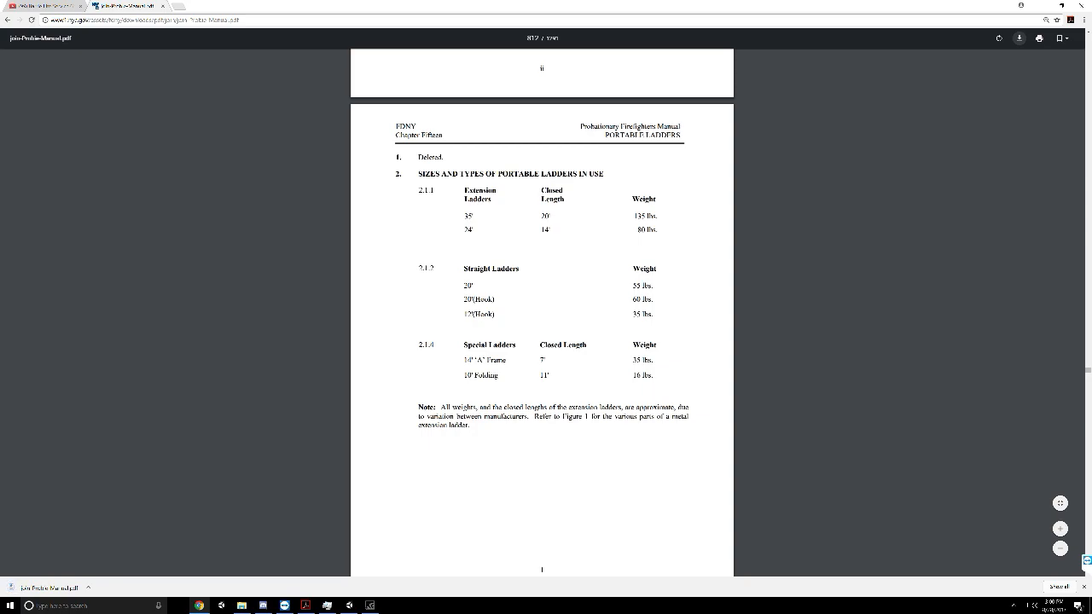
Examine Chapter Fifteen from the ladder sizes table and the Figure 1 extension ladder diagram to section 8 on climbing and operating
scroll(460, 195, "down", 8)
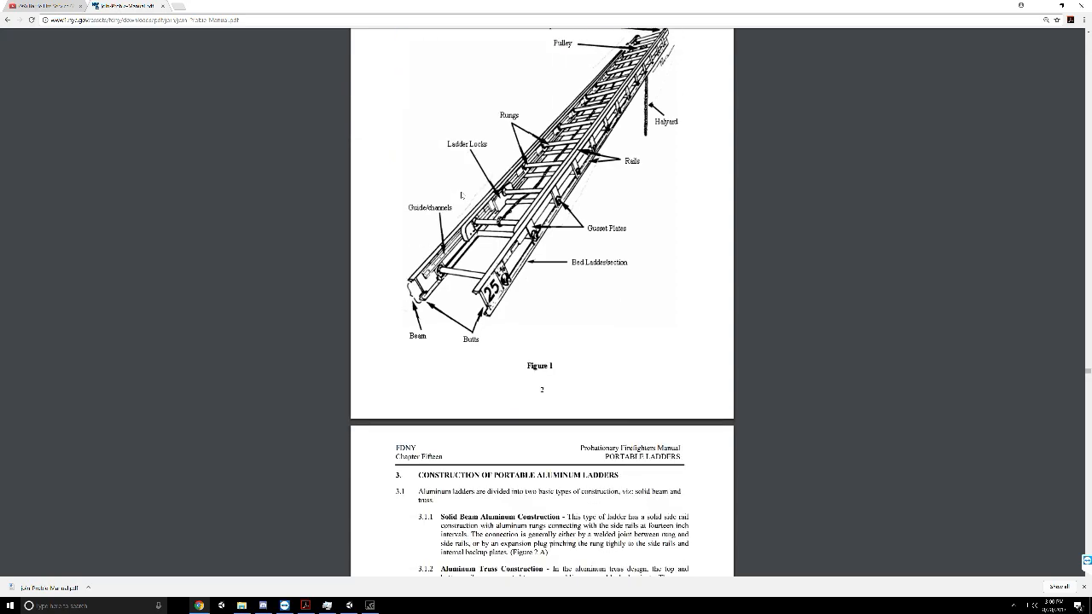
scroll(460, 195, "up", 10)
scroll(461, 195, "down", 2)
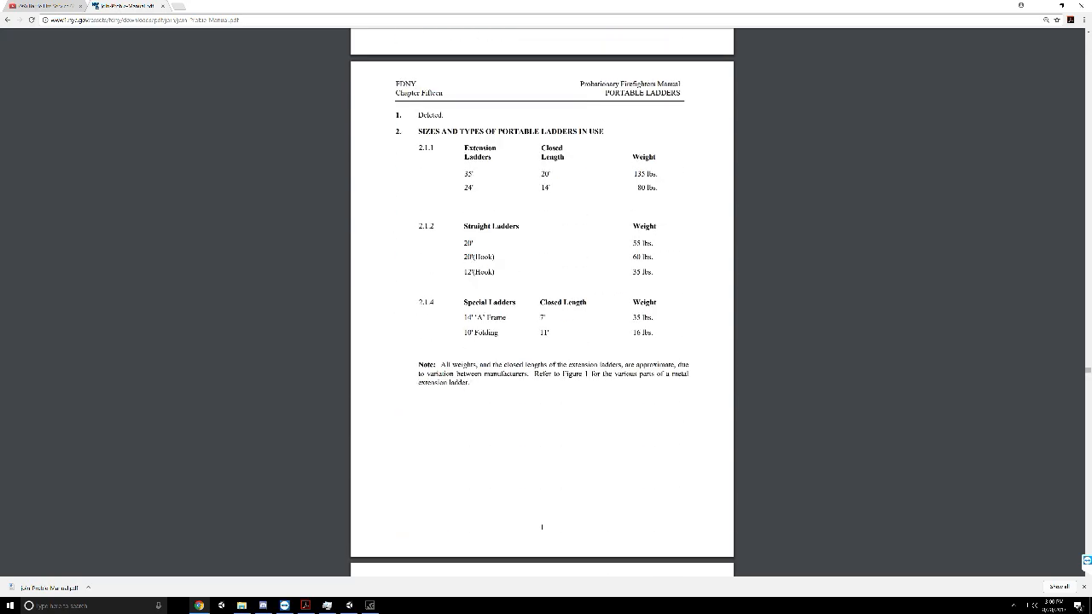
scroll(541, 303, "down", 15)
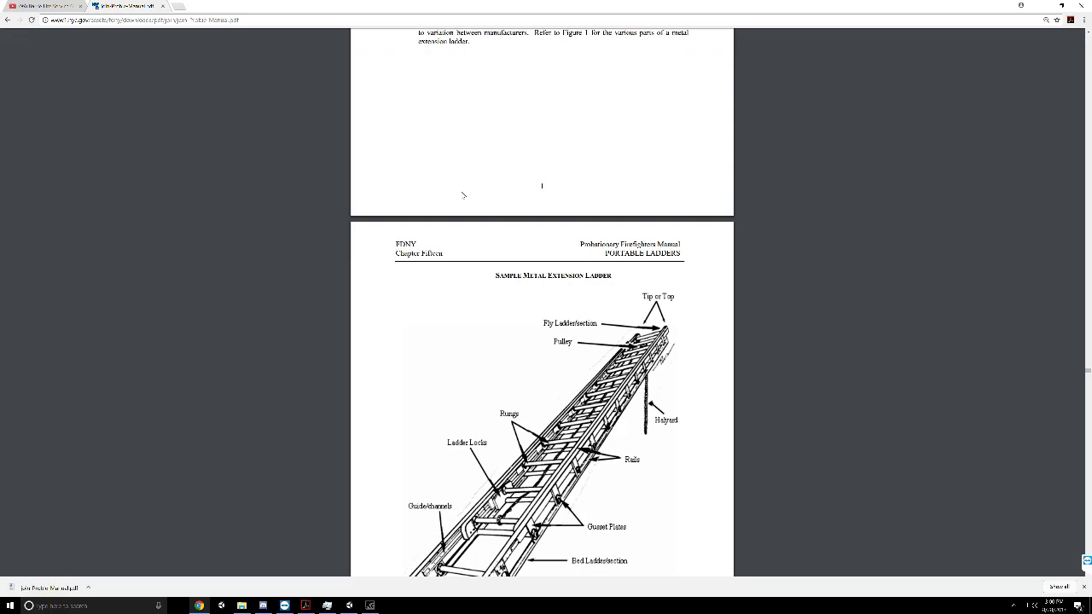
scroll(541, 303, "down", 4)
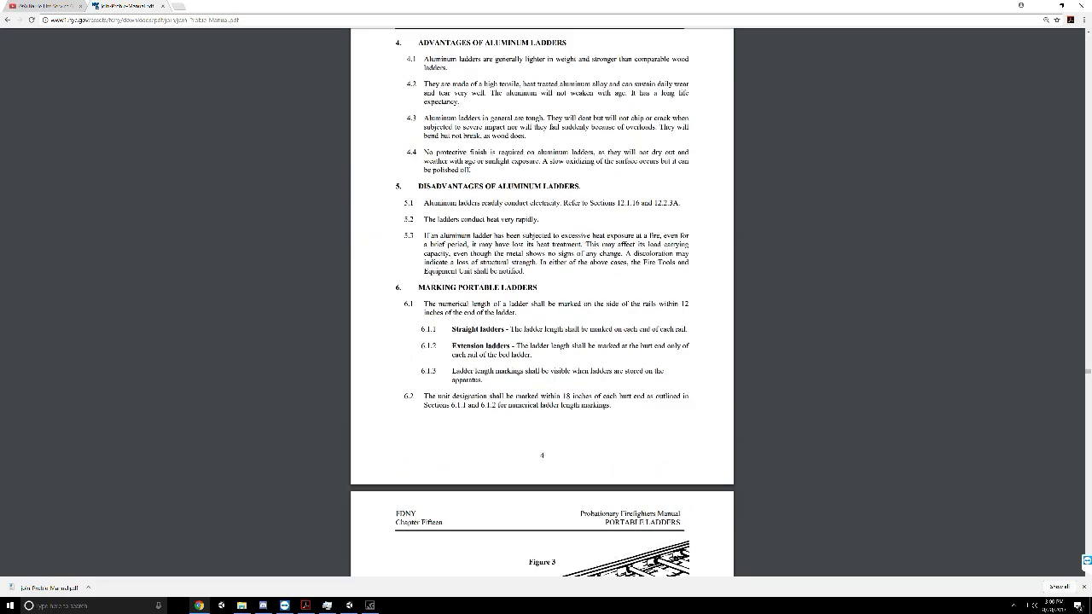
scroll(541, 303, "up", 2)
scroll(541, 303, "down", 9)
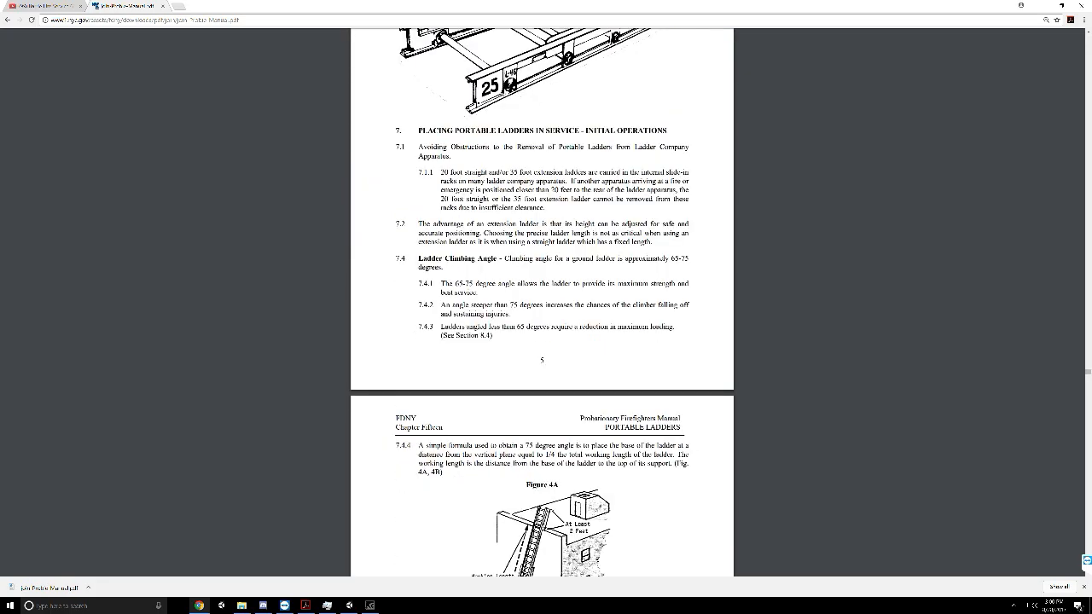
scroll(465, 197, "down", 3)
scroll(465, 197, "down", 5)
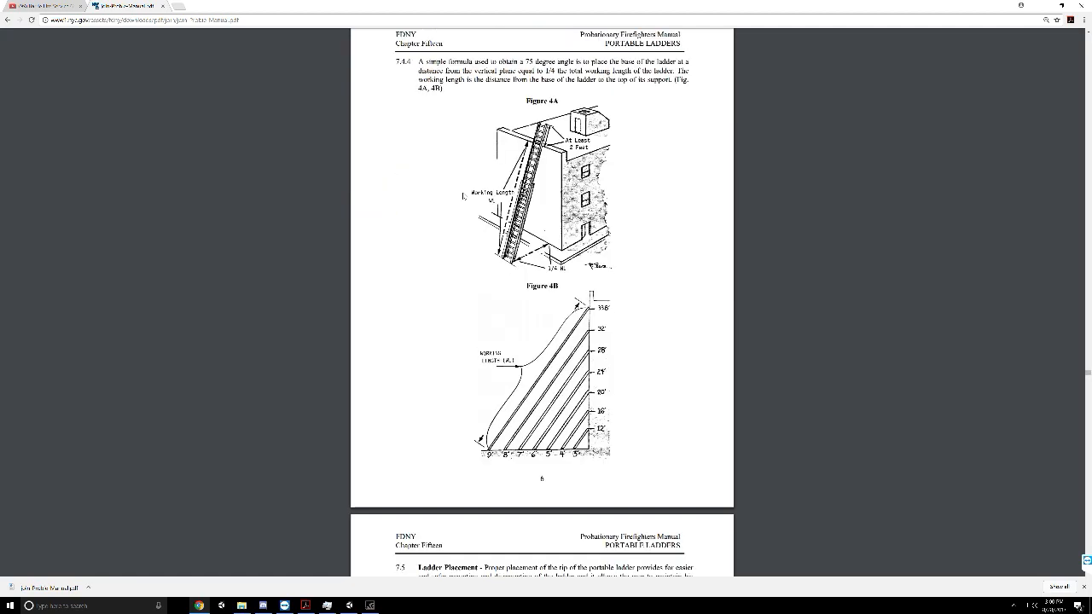
scroll(463, 197, "down", 9)
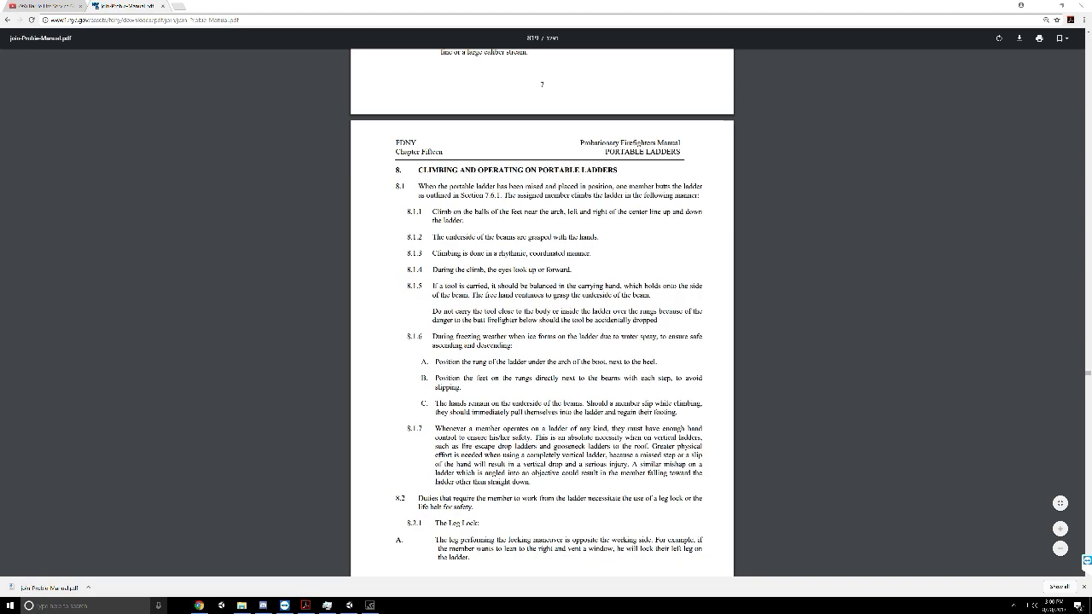
Open Skype and join the EmergeNYC Dev group call
left_click(68, 605)
type("sky")
key("Return")
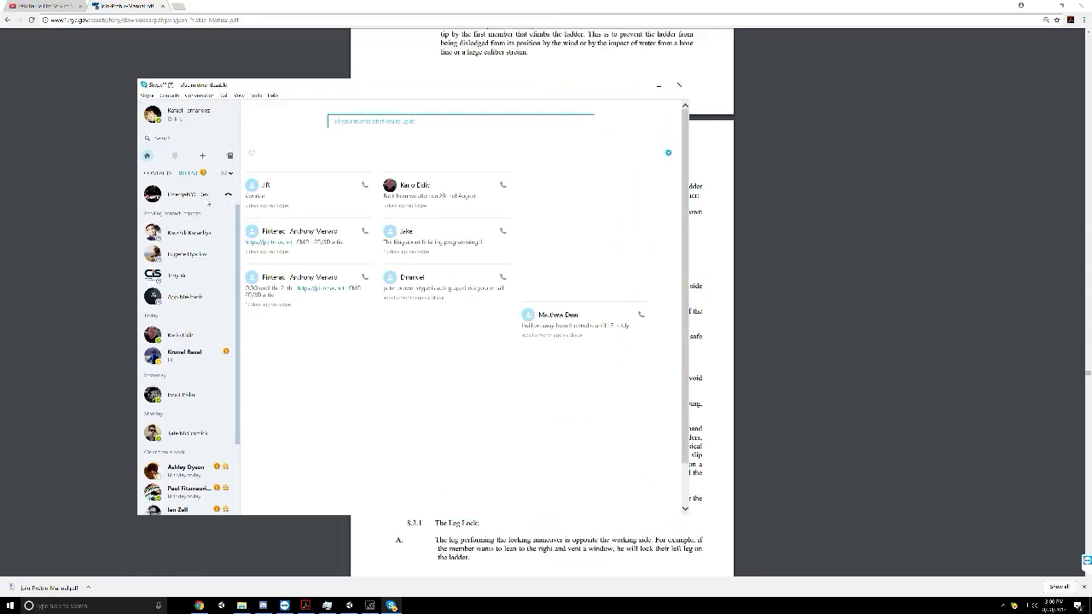
left_click(208, 199)
left_click(543, 117)
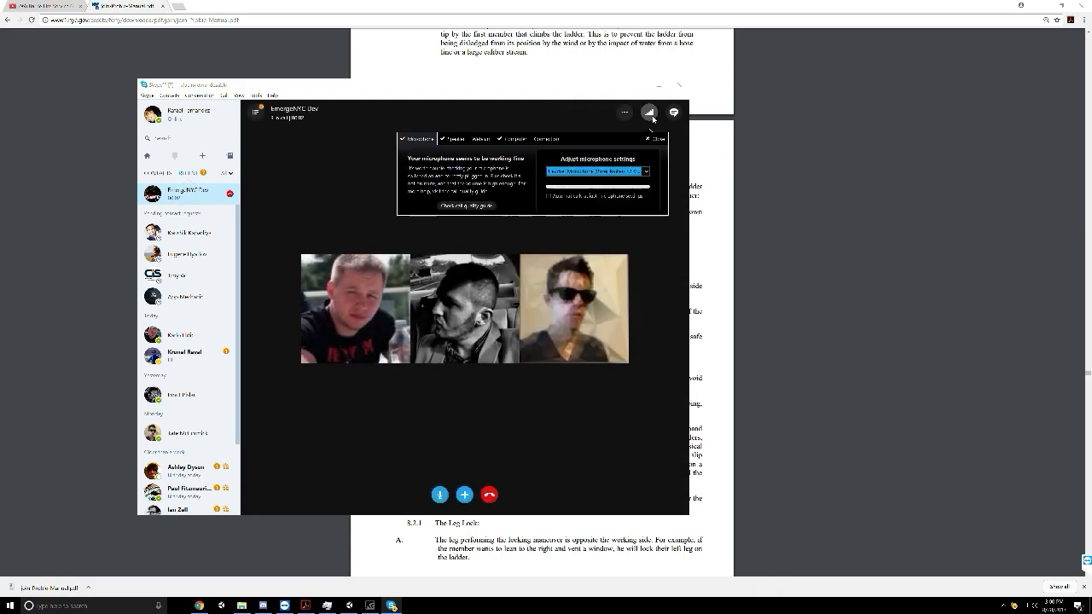
Show the call's group chat and send it the web link to the probie manual PDF
left_click(673, 112)
left_click(231, 19)
key("ctrl+c")
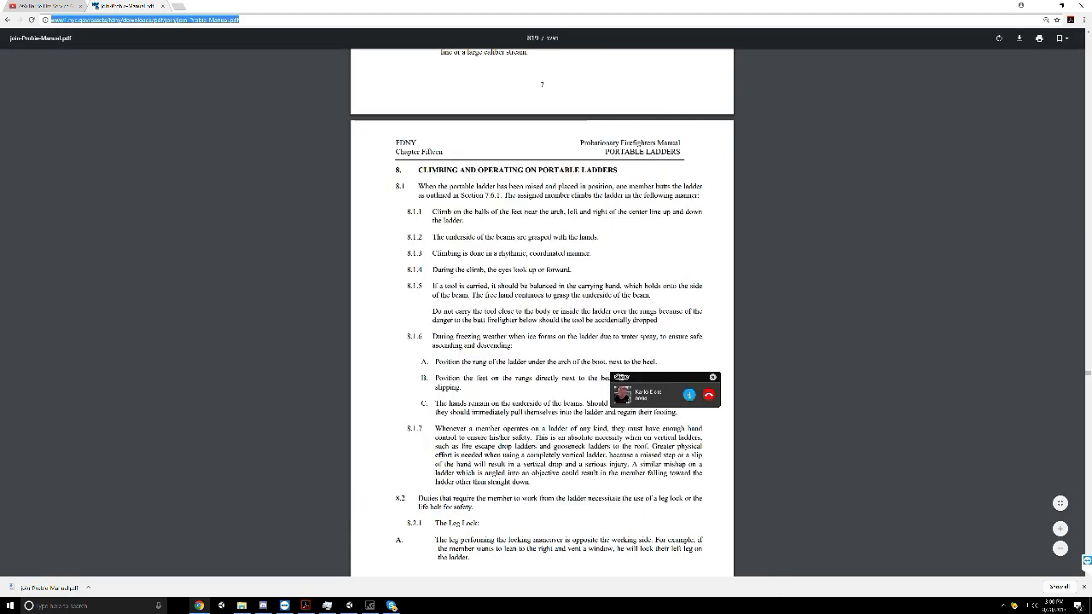
key("alt+Tab")
key("ctrl+v")
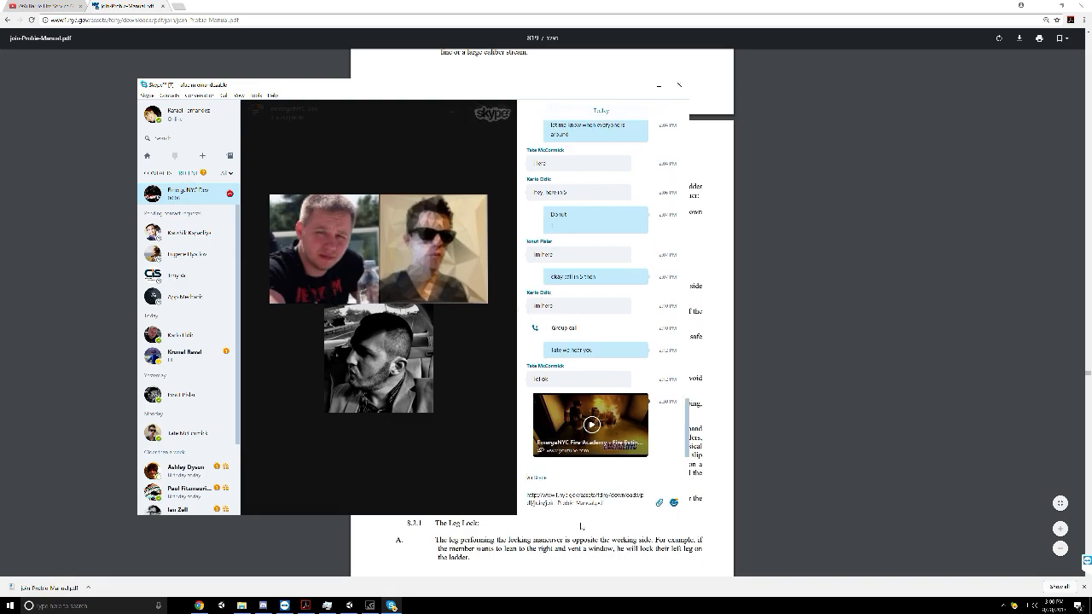
key("Return")
Return to the manual and go back through Chapter Fifteen's ladder sections to its Portable Ladders title page
middle_click(885, 339)
scroll(465, 281, "up", 7)
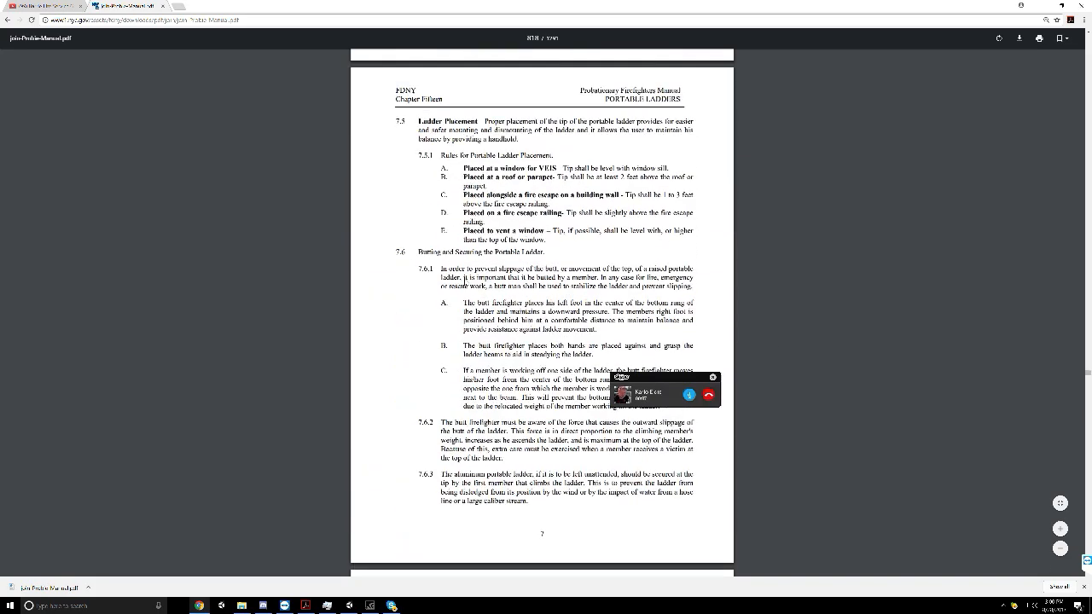
scroll(464, 281, "up", 15)
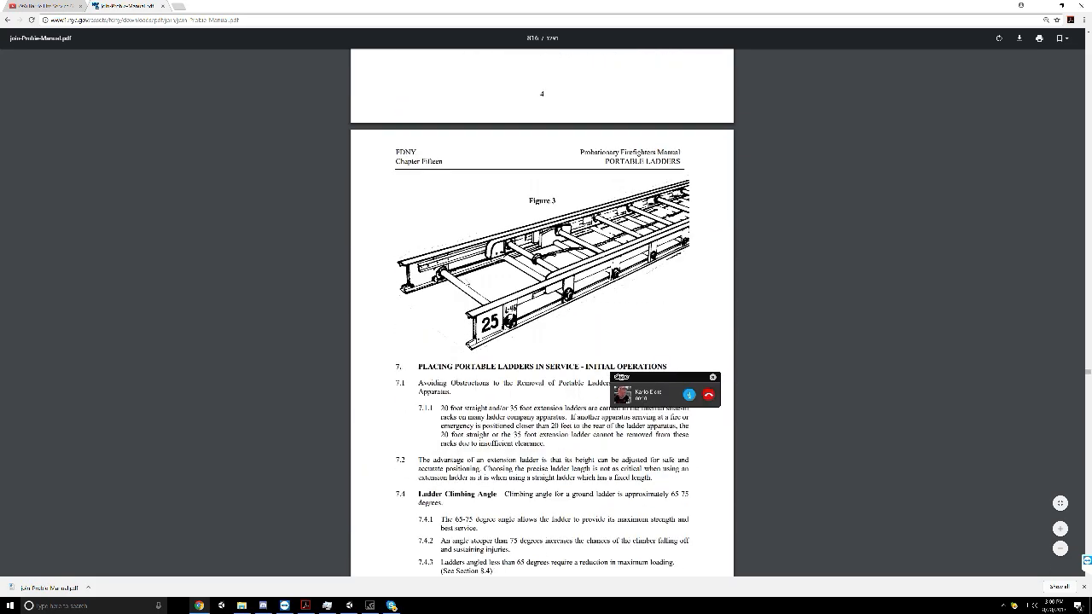
scroll(542, 311, "up", 5)
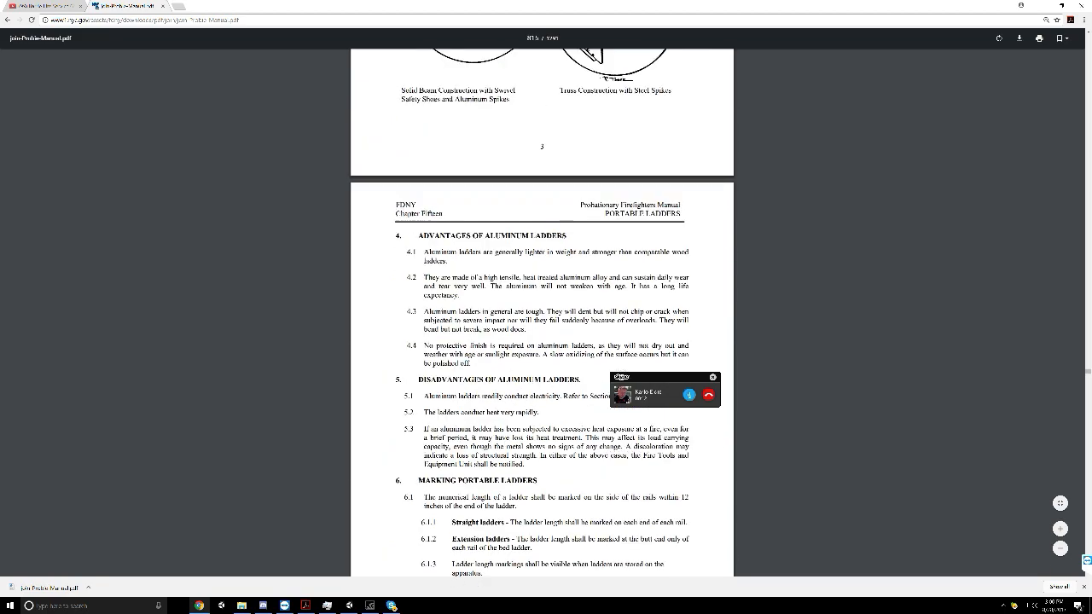
scroll(542, 311, "up", 12)
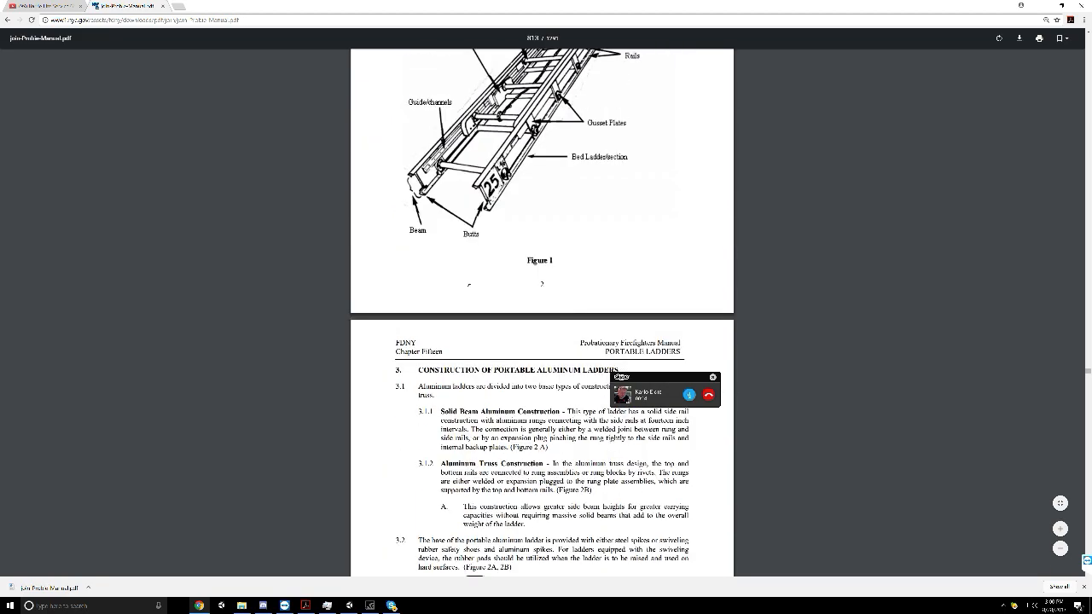
scroll(468, 283, "up", 5)
scroll(467, 282, "up", 15)
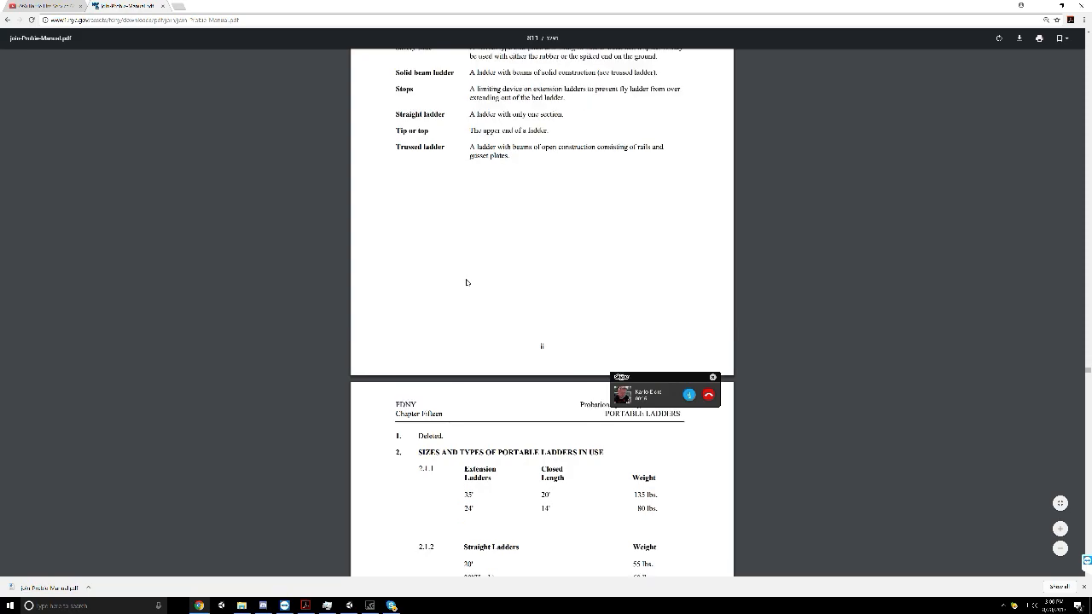
scroll(470, 285, "up", 11)
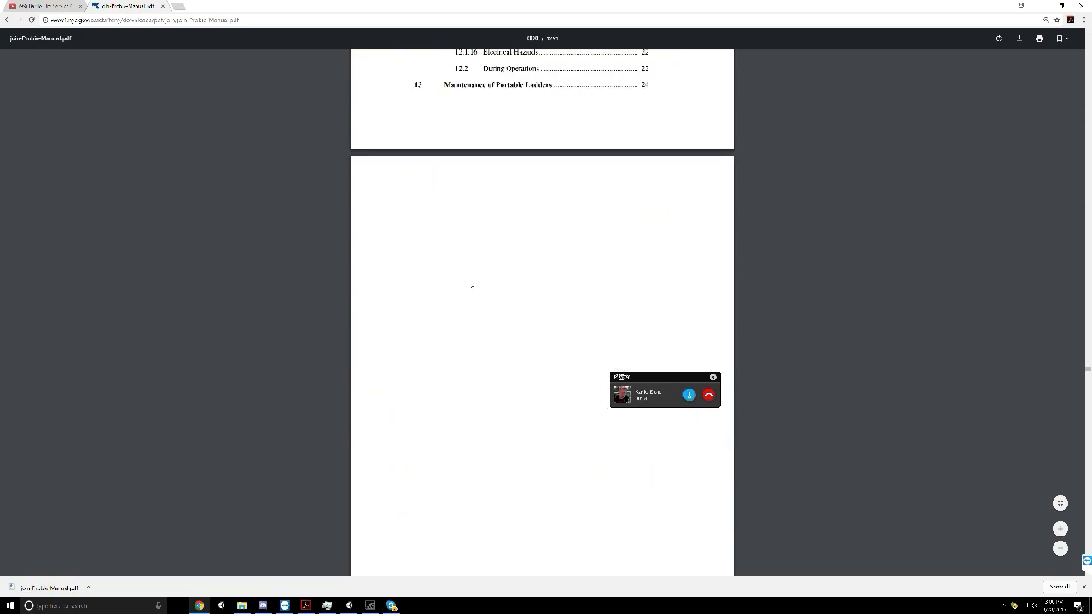
scroll(470, 285, "up", 20)
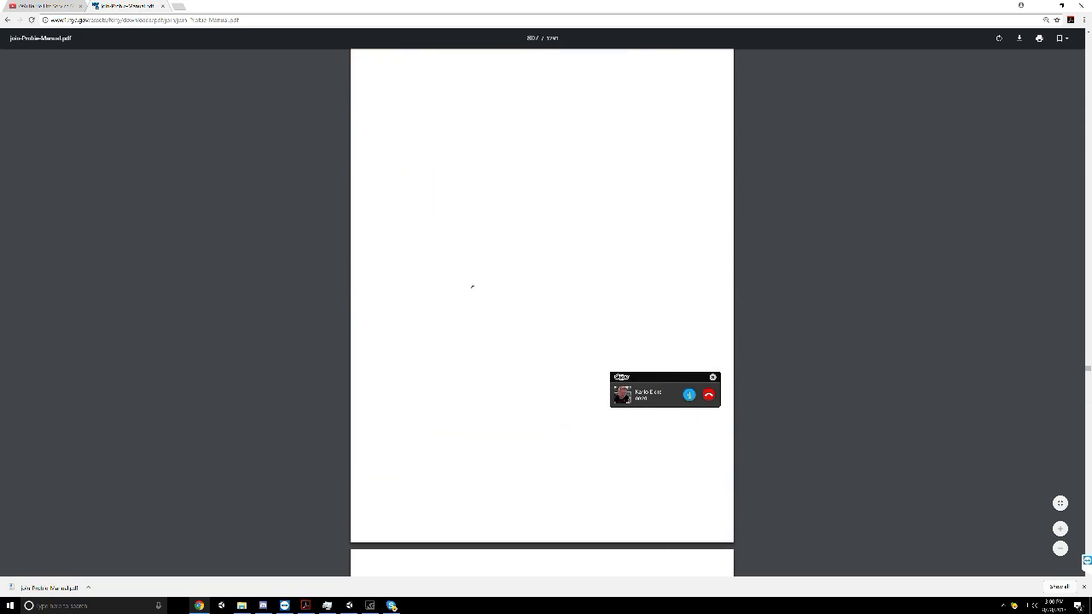
scroll(471, 286, "up", 1)
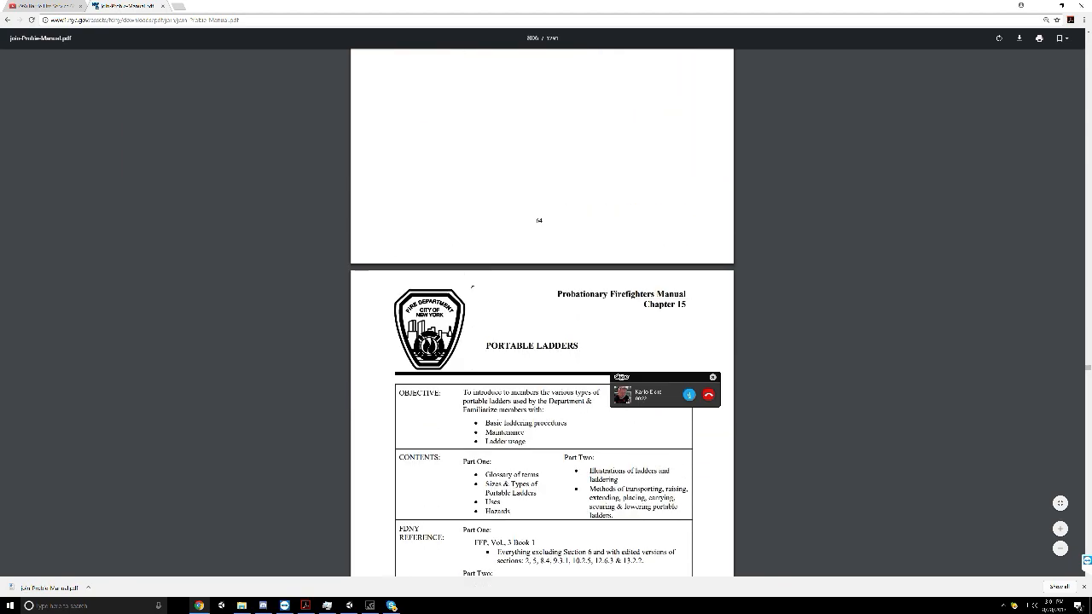
scroll(472, 287, "down", 2)
scroll(472, 286, "up", 12)
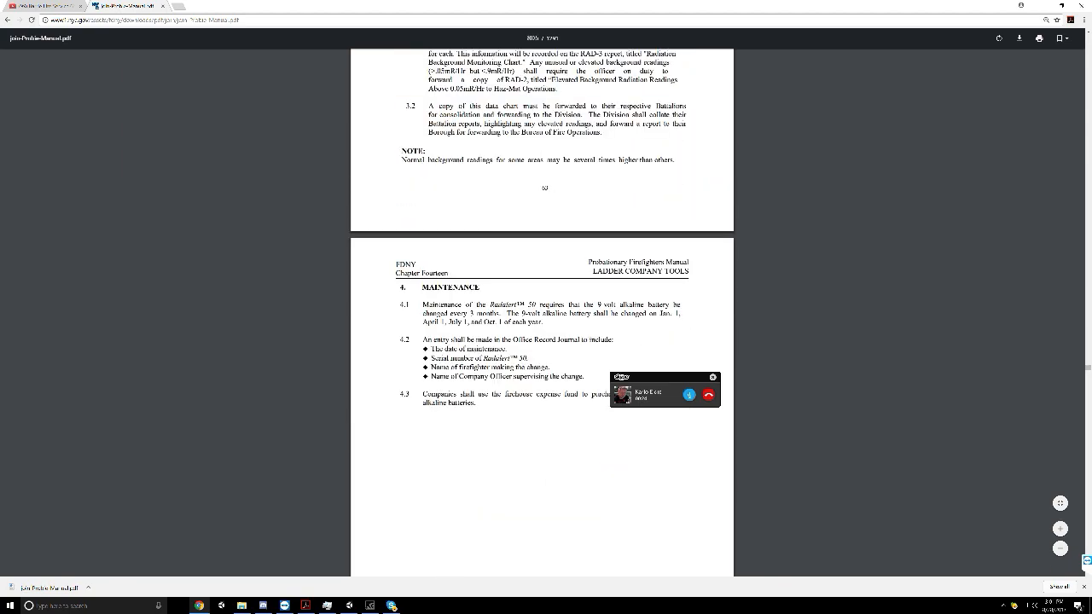
scroll(541, 307, "down", 12)
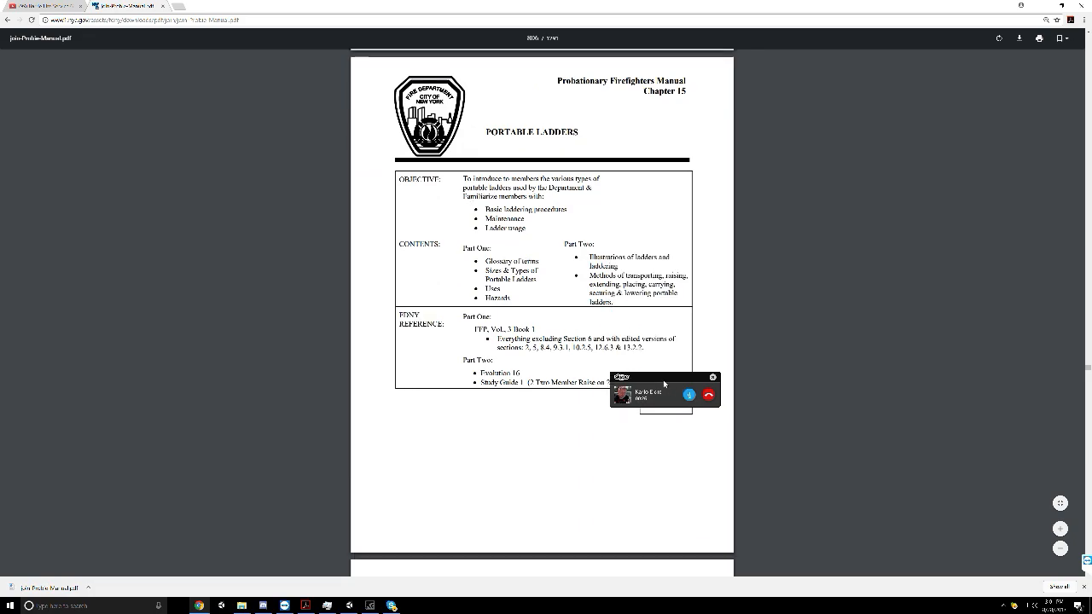
Move the floating call window off the page and view the Part One contents and the Figure 1 metal extension ladder diagram
left_click_drag(1091, 358, 996, 346)
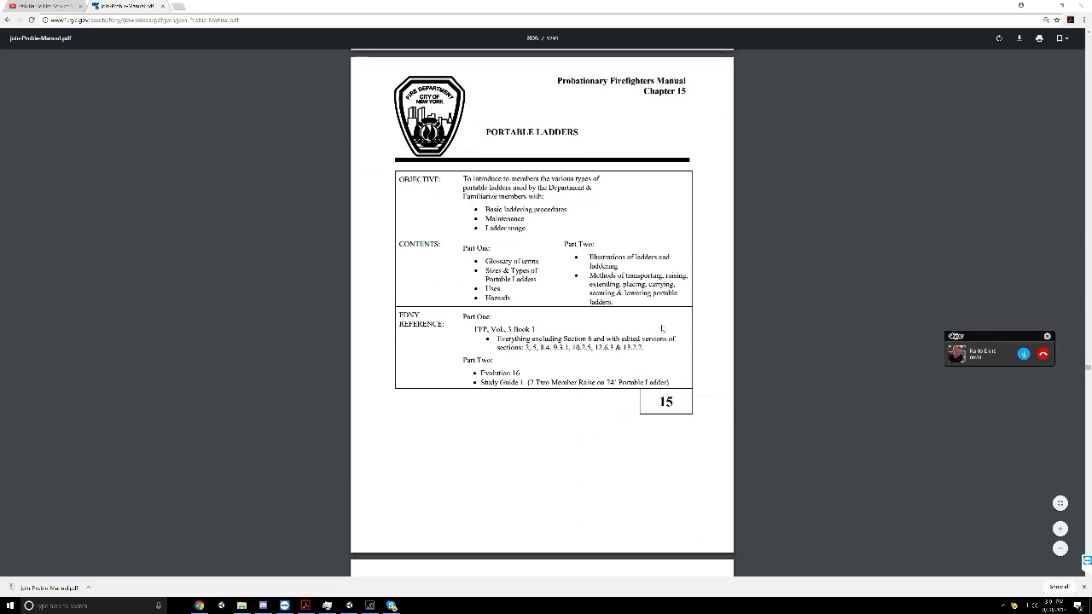
scroll(662, 328, "down", 15)
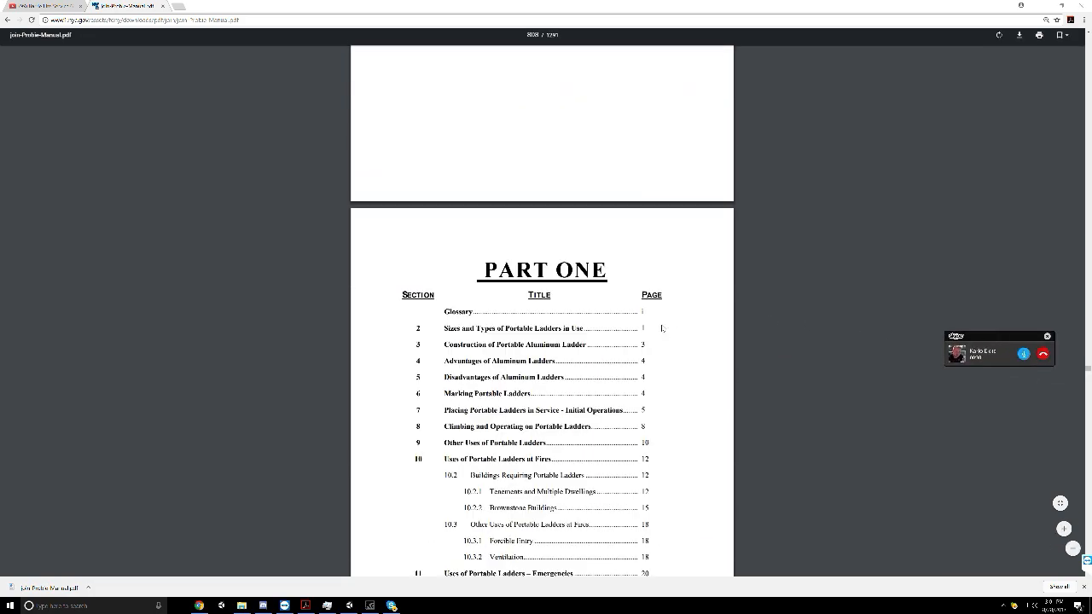
scroll(542, 302, "down", 15)
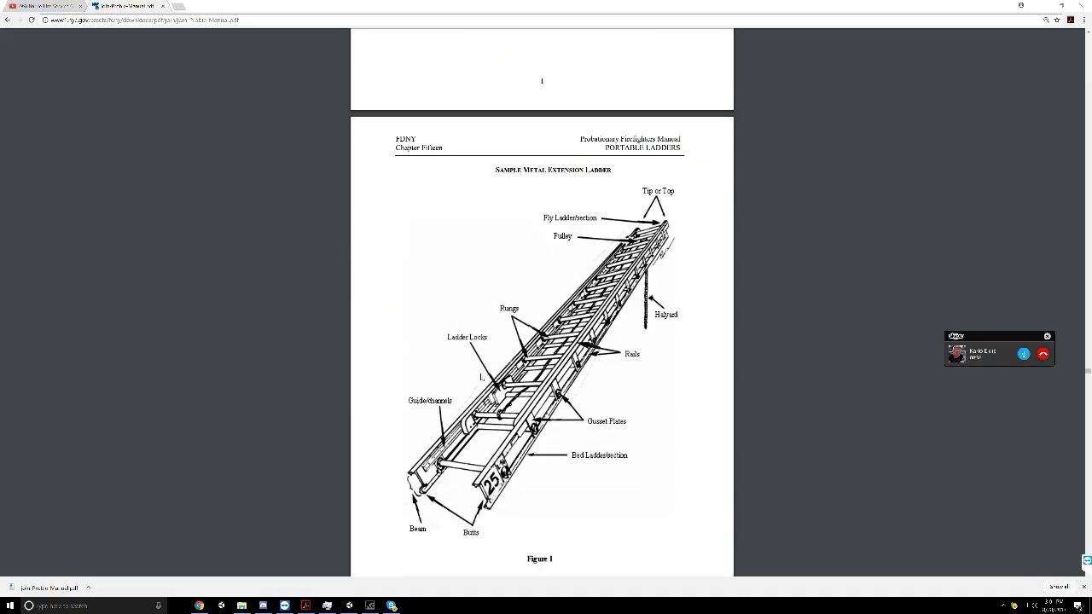
Review Chapter Fifteen's Part One pages on ladder angle, the leg lock and ladder placement at buildings, through Figure 11
scroll(543, 303, "down", 10)
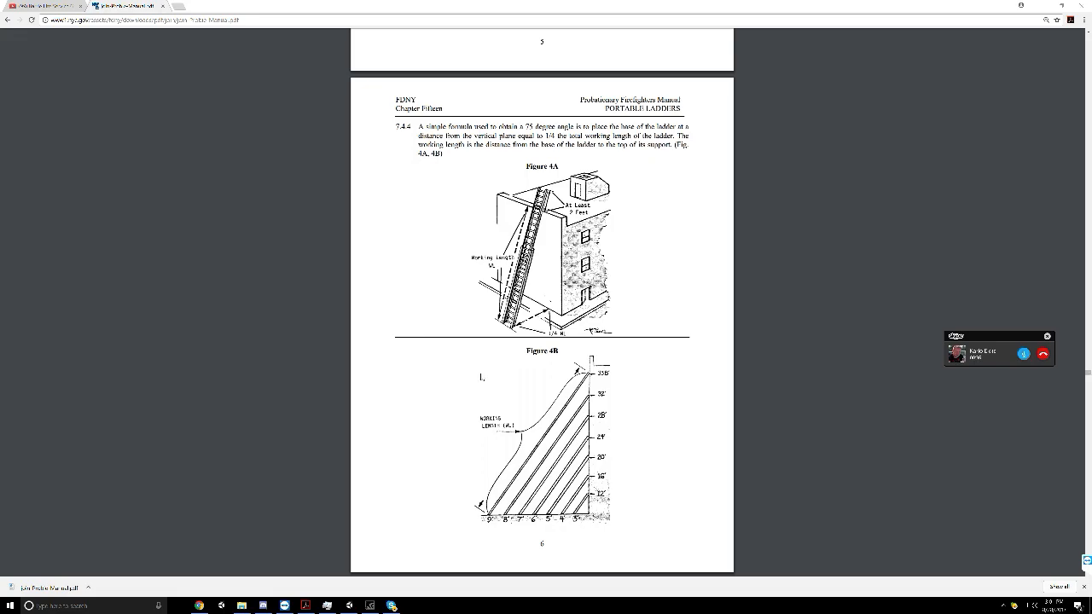
scroll(481, 376, "down", 15)
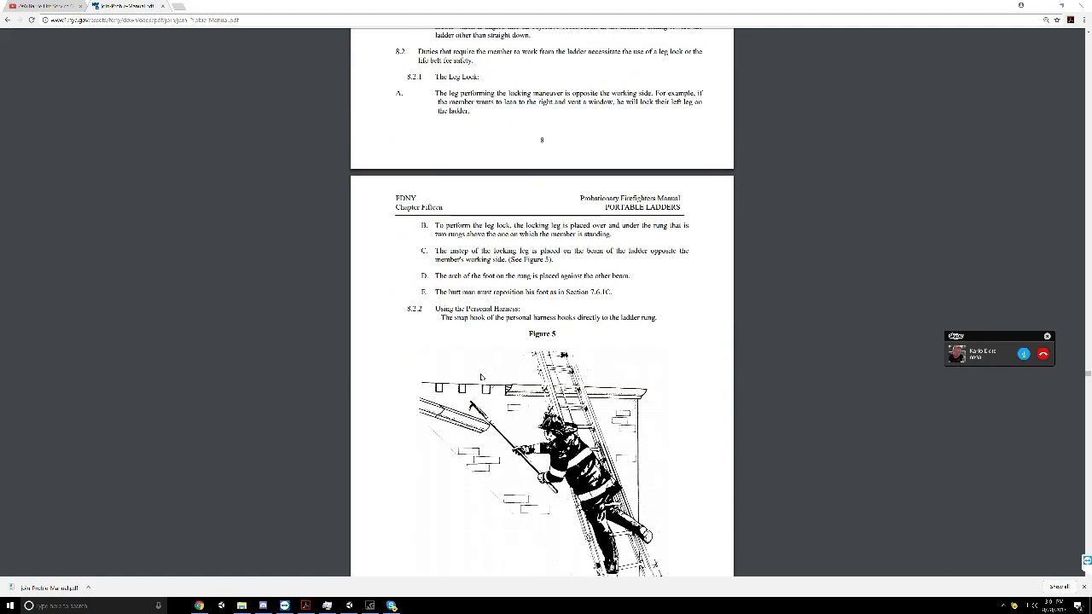
scroll(481, 376, "down", 3)
scroll(481, 376, "down", 12)
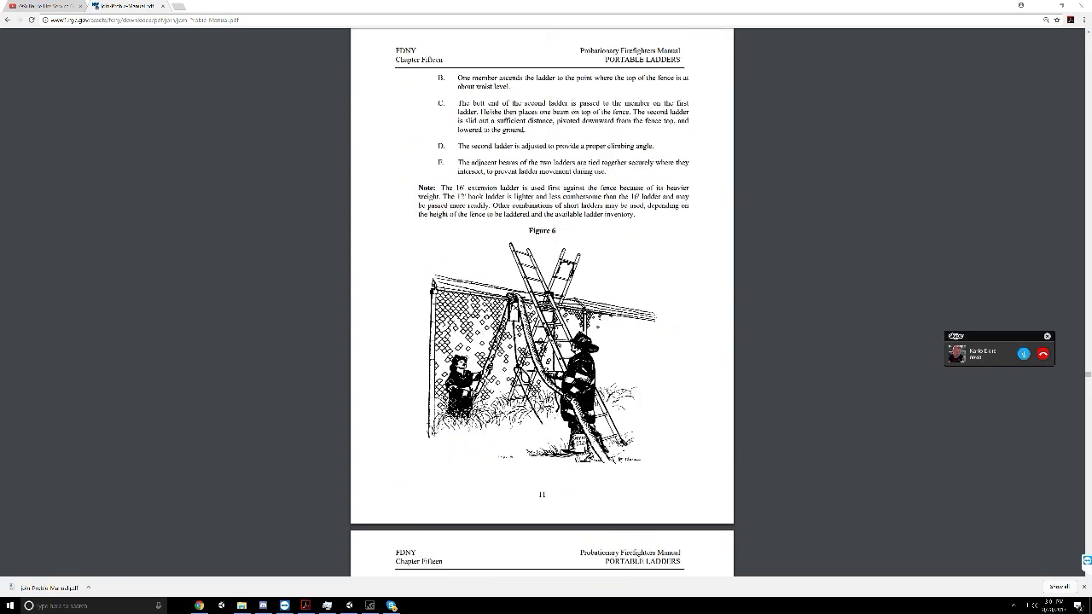
scroll(485, 379, "down", 8)
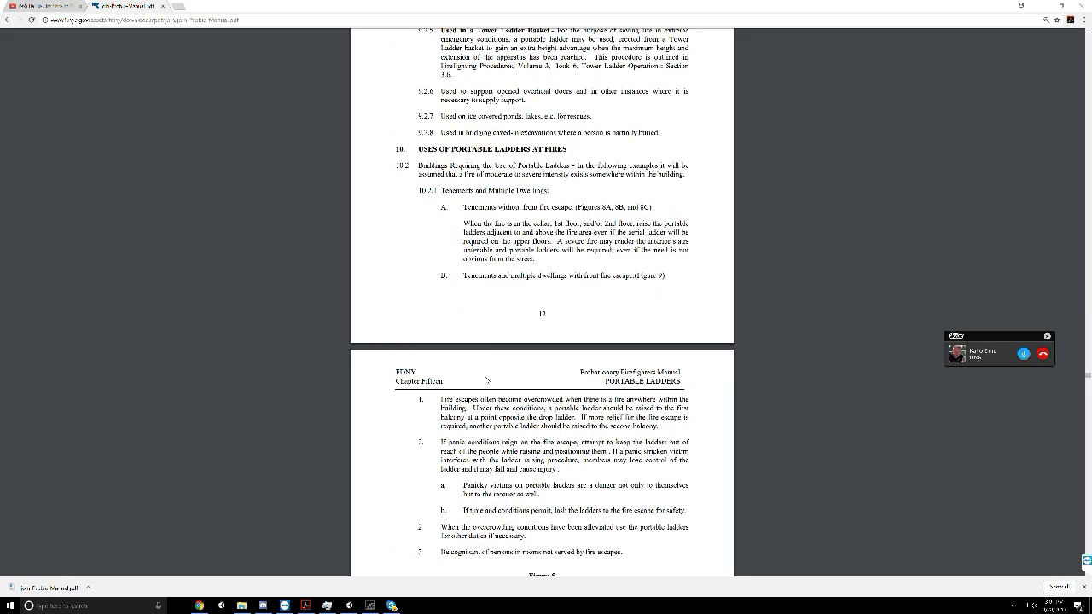
scroll(486, 380, "down", 4)
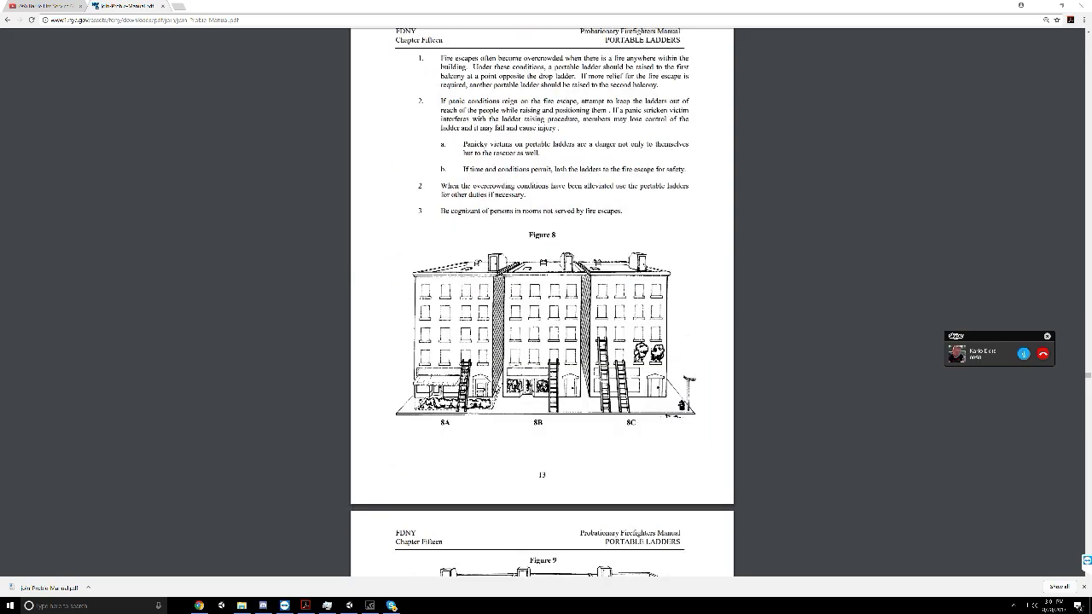
scroll(488, 381, "down", 8)
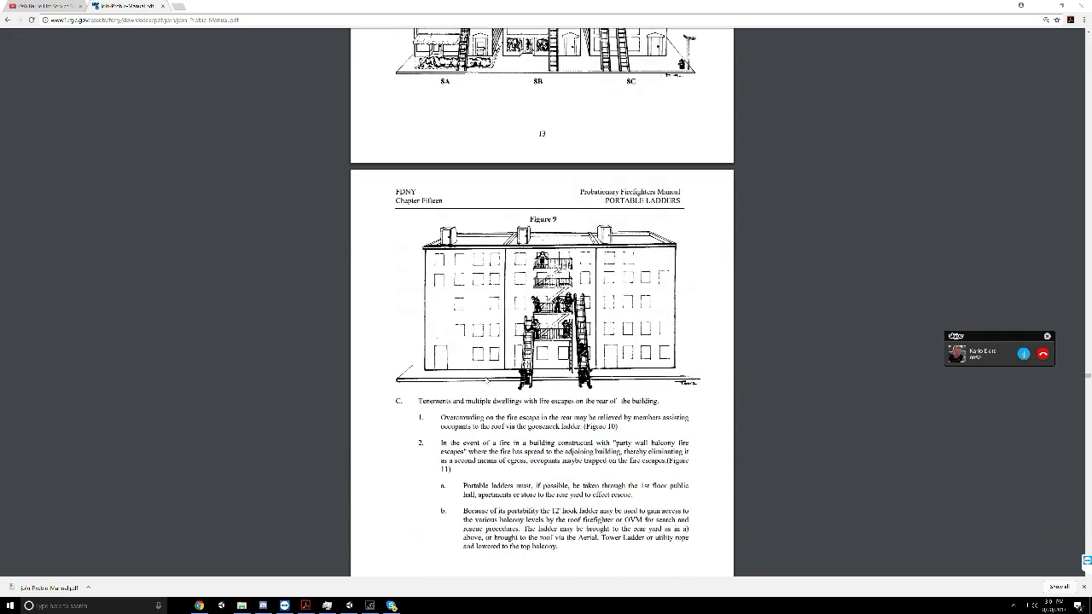
scroll(488, 381, "down", 4)
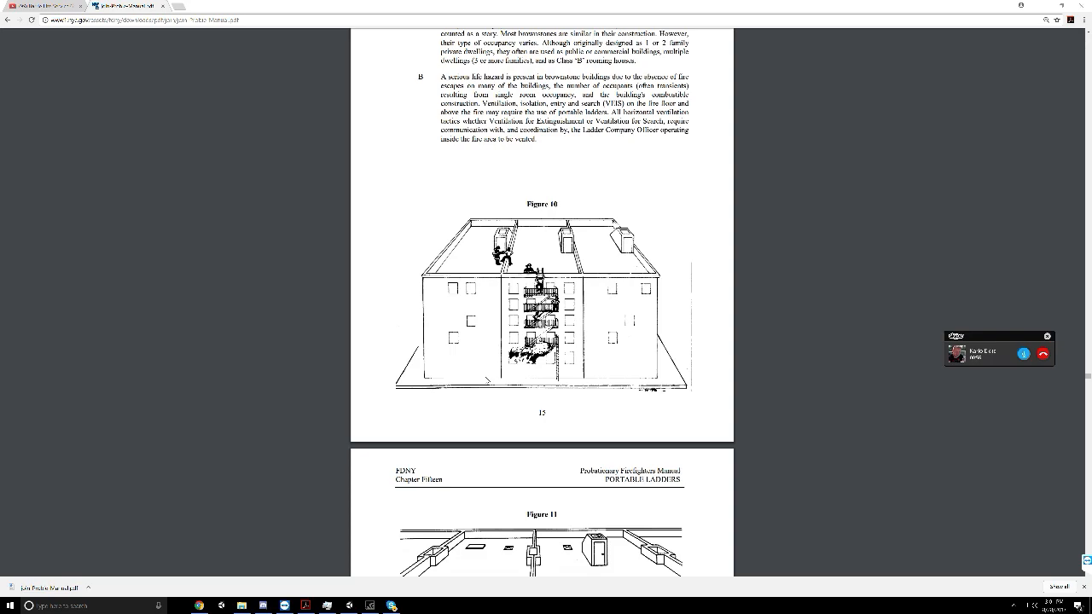
scroll(488, 381, "down", 4)
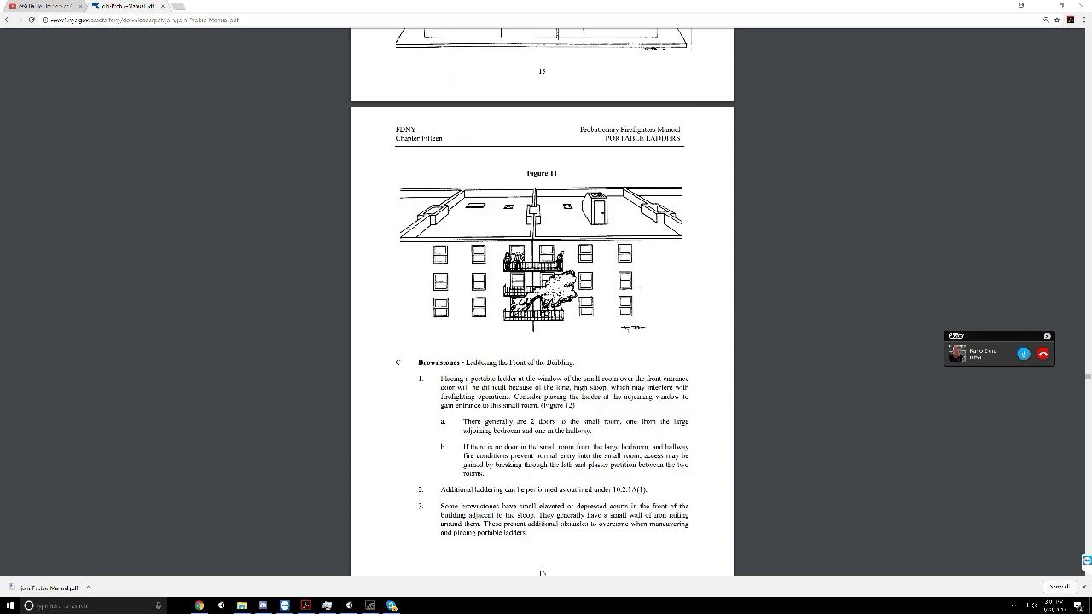
Skim the remaining Part One sections on other portable ladder uses and safety, as far as the Part Two contents page
scroll(487, 381, "down", 4)
scroll(488, 382, "down", 8)
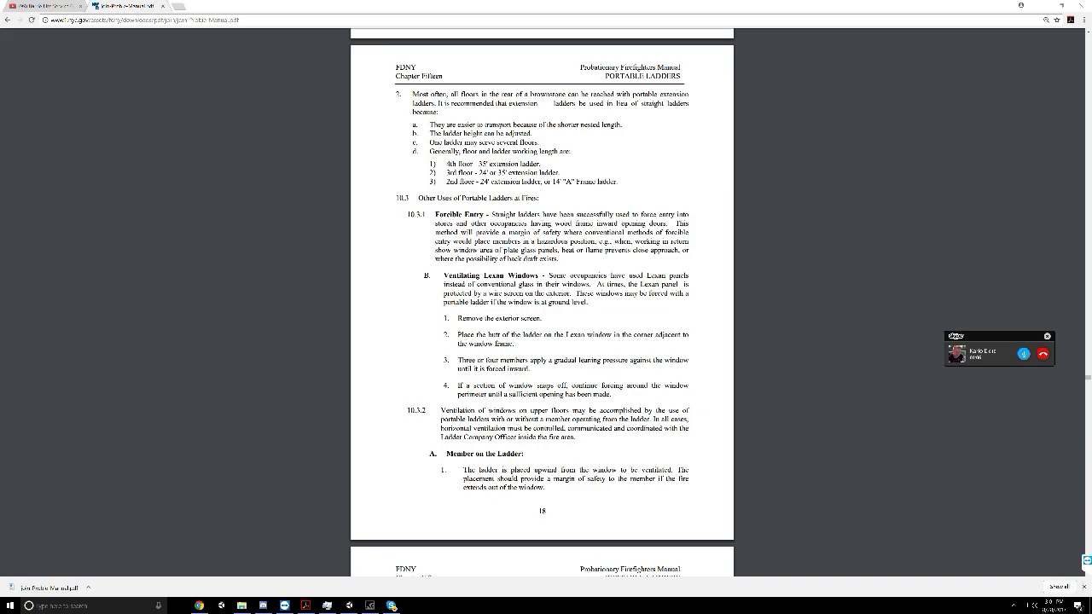
scroll(542, 298, "down", 4)
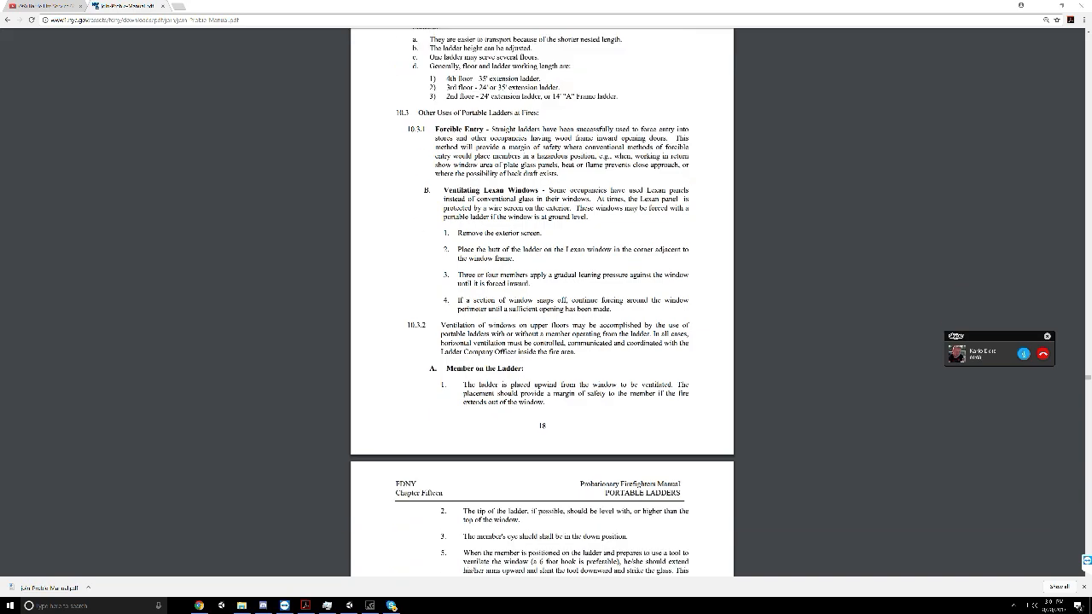
scroll(541, 299, "down", 11)
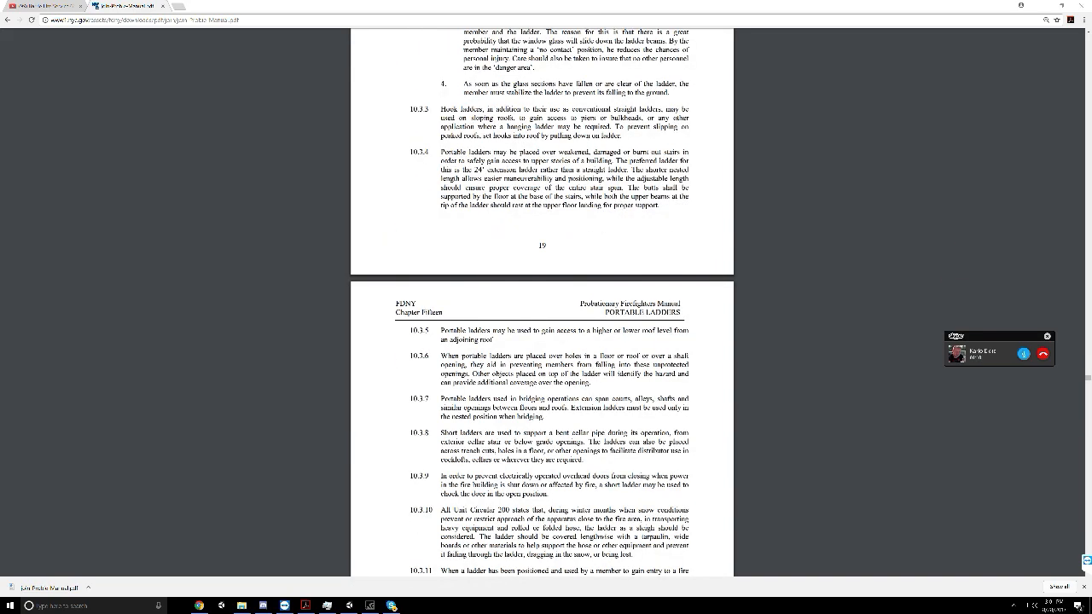
scroll(542, 298, "down", 15)
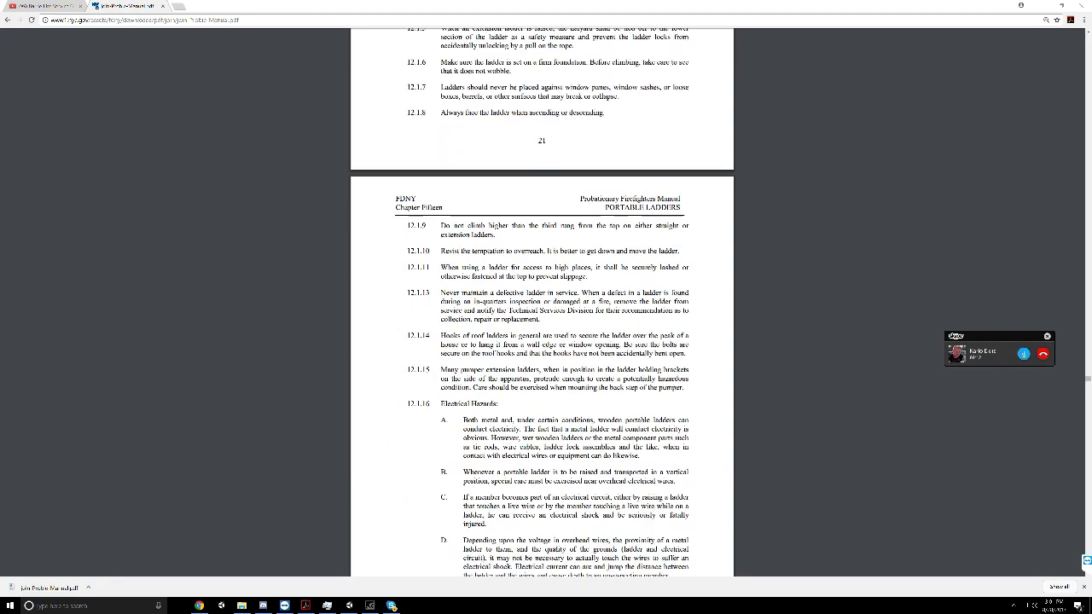
scroll(541, 298, "down", 15)
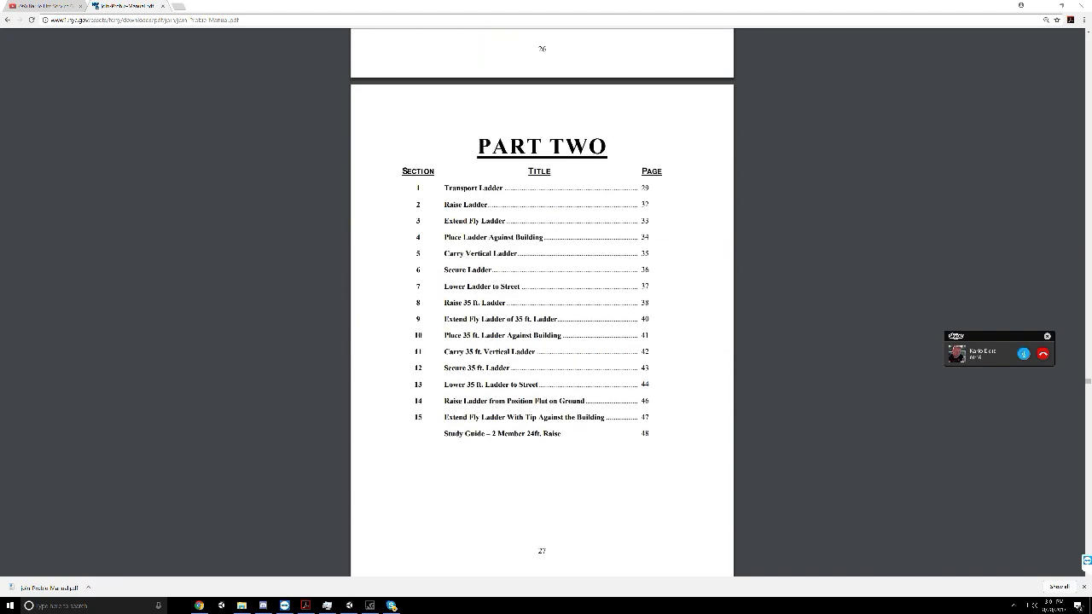
Examine the Part Two study guide commands from "Transport Ladder" through "Extend Fly Ladder" to "Secure Ladder"
scroll(487, 380, "down", 10)
scroll(487, 380, "down", 3)
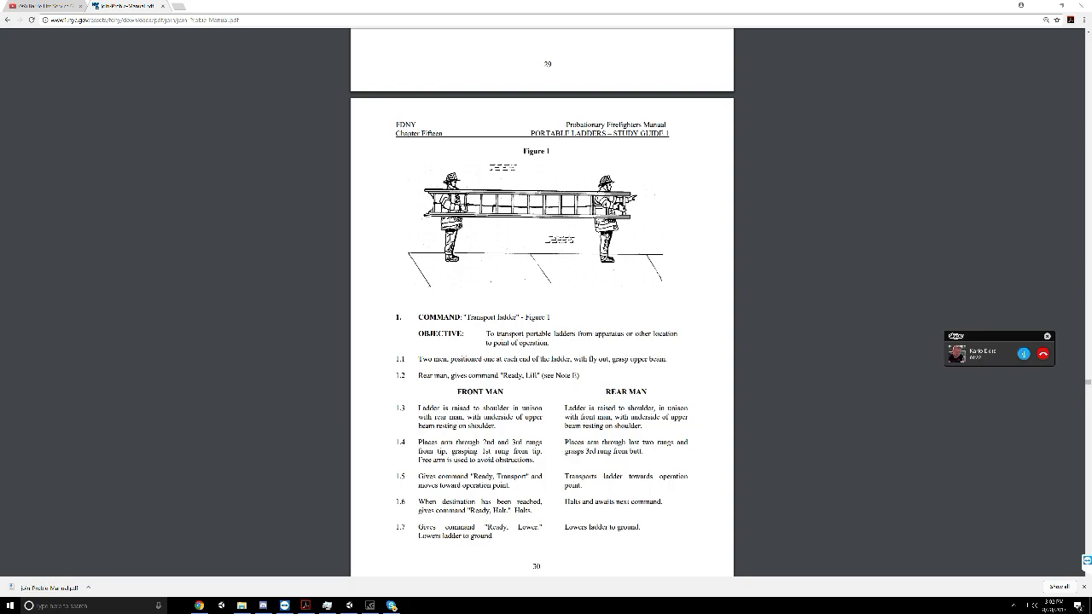
scroll(542, 299, "down", 13)
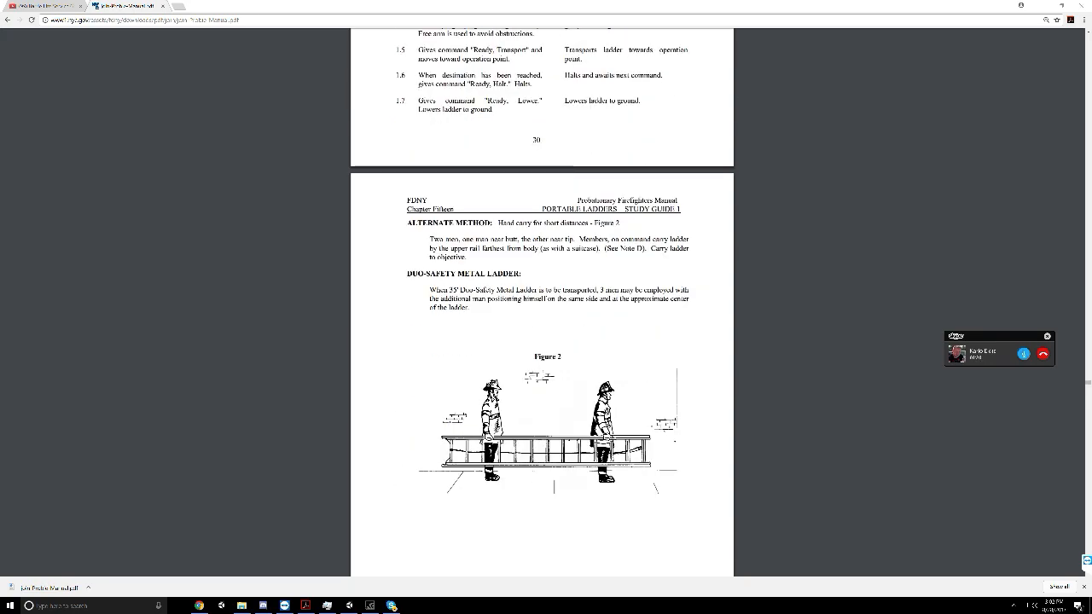
scroll(542, 299, "down", 5)
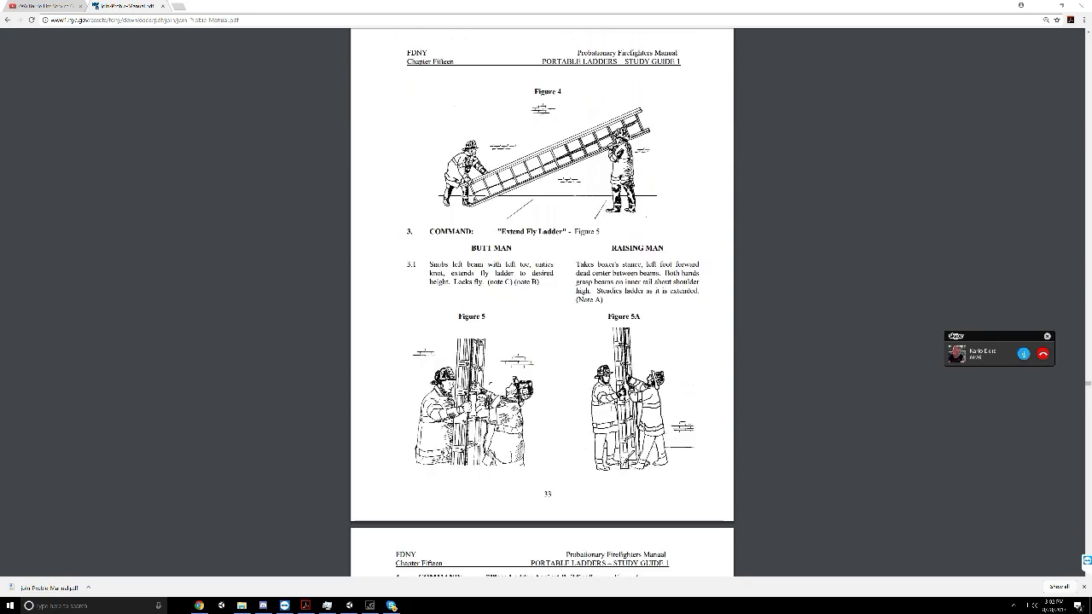
scroll(541, 299, "down", 11)
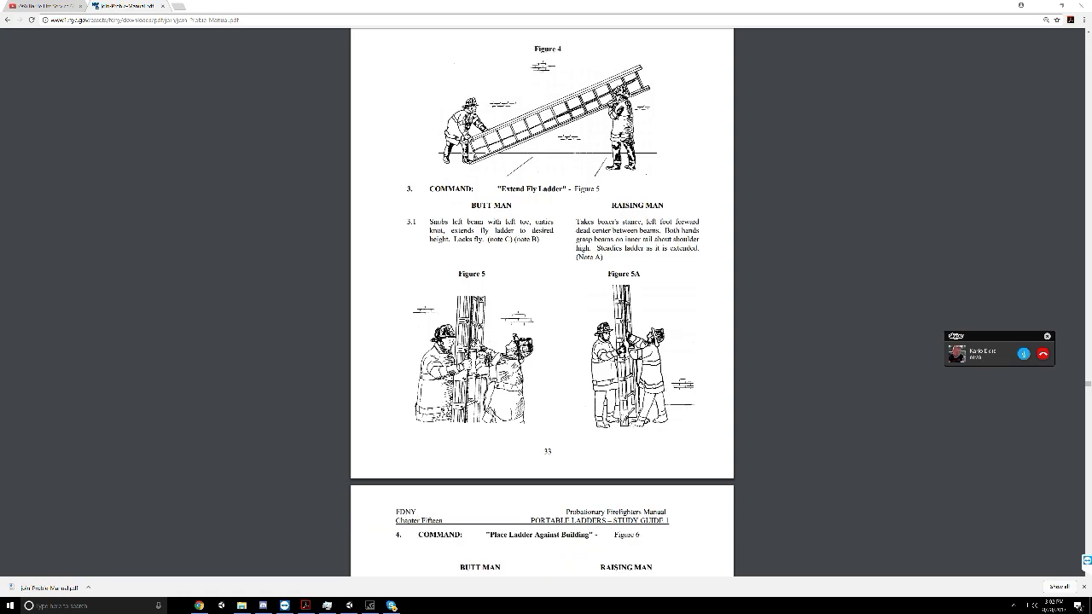
scroll(542, 298, "down", 11)
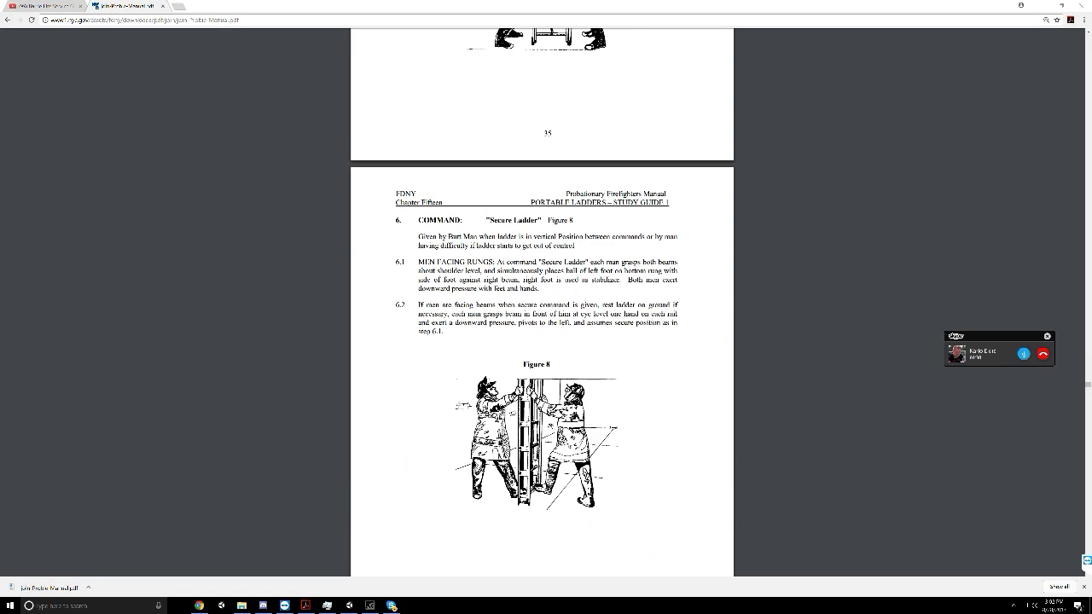
Examine the three-man raise of the 35-foot metal extension ladder and the commands that follow, through command 15, "Extend Fly Ladder"
scroll(541, 299, "down", 8)
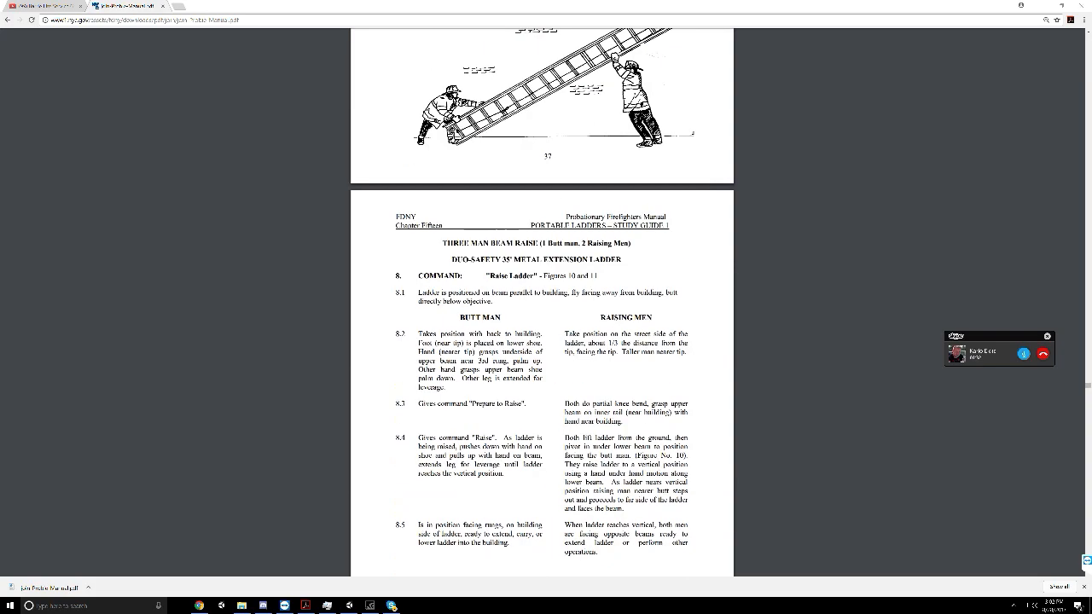
scroll(490, 383, "down", 7)
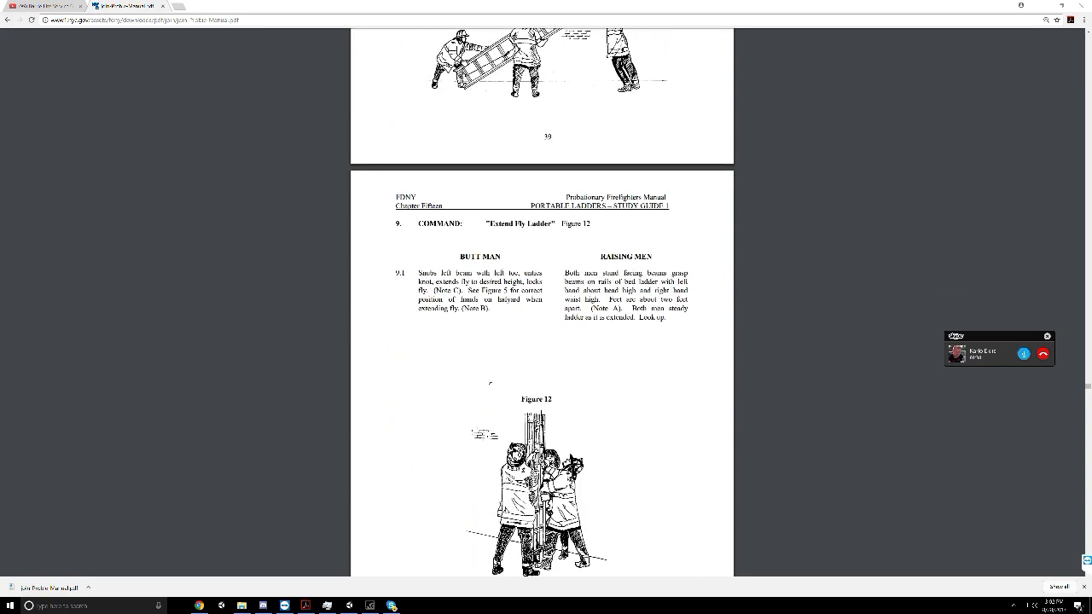
scroll(490, 382, "down", 8)
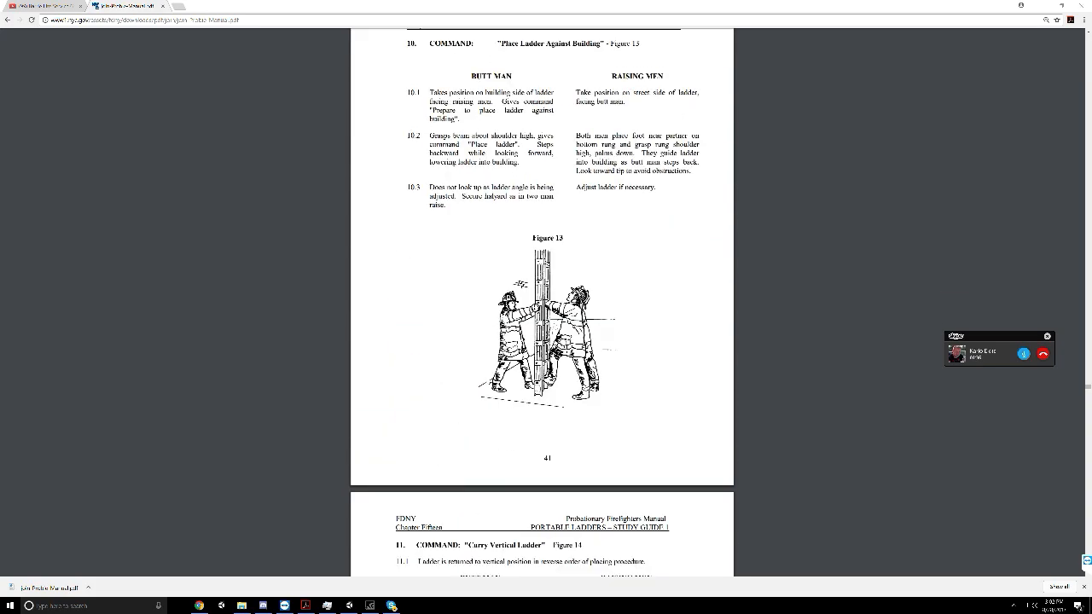
scroll(542, 299, "down", 5)
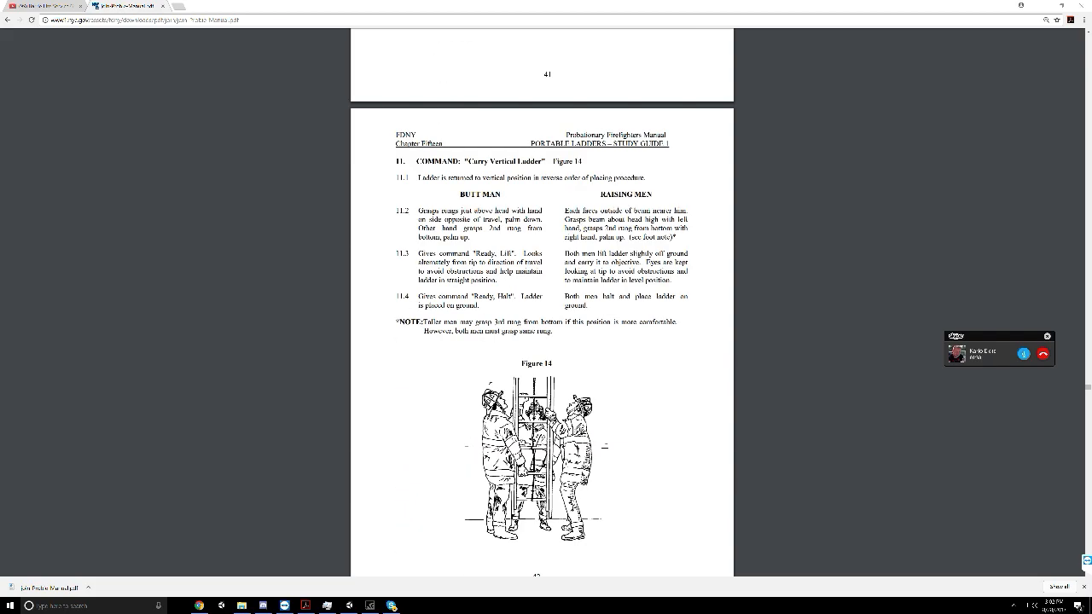
scroll(542, 303, "down", 15)
scroll(541, 302, "down", 17)
scroll(541, 302, "down", 9)
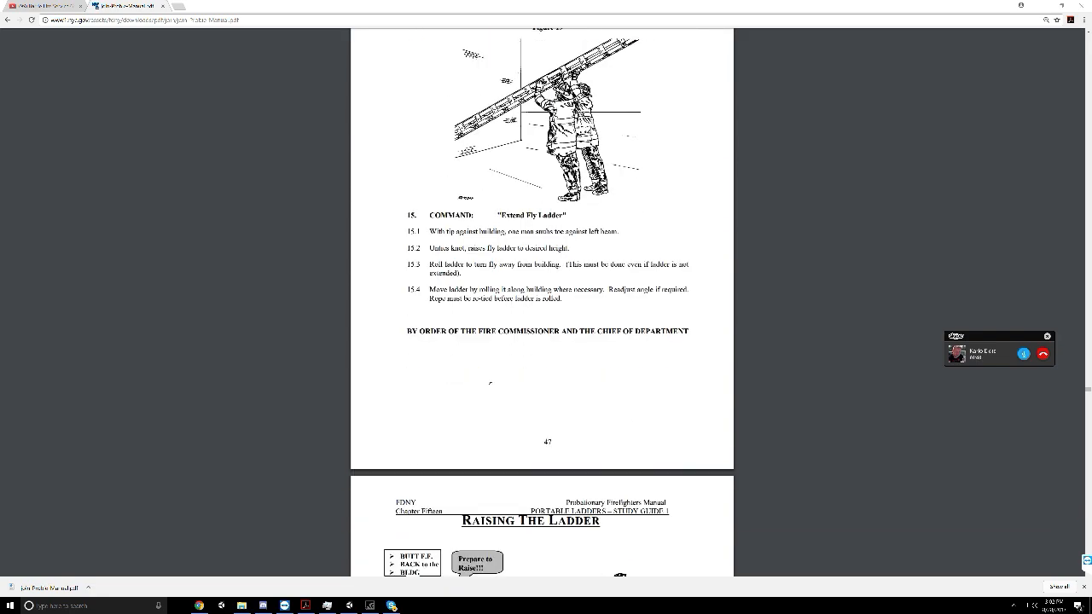
View the illustrated Raising The Ladder pages and continue to the Chapter 16 Ladder Company Operations title and Part One contents
scroll(541, 302, "down", 3)
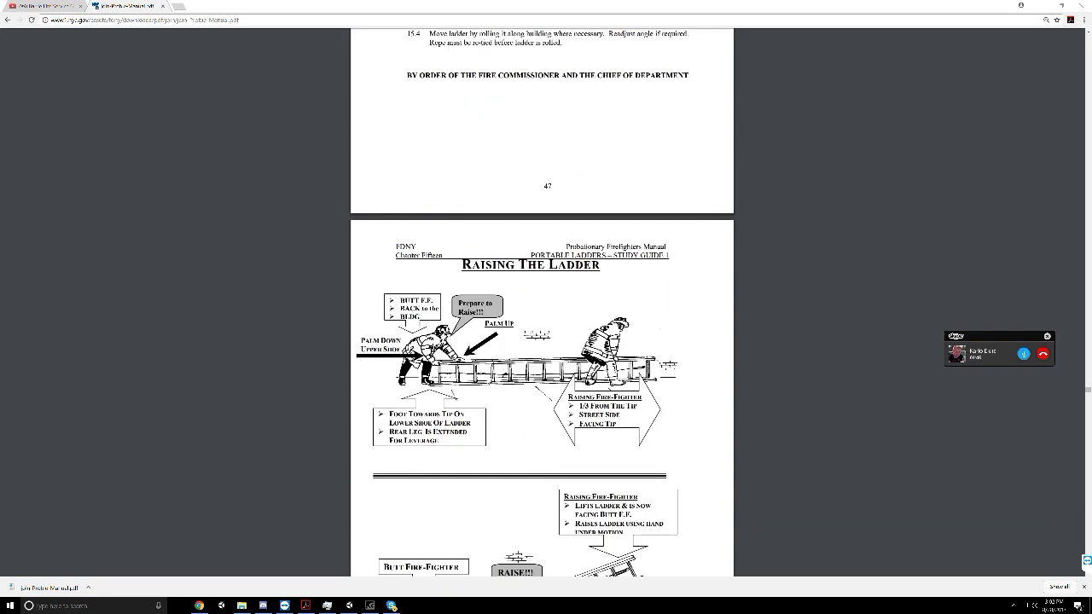
scroll(542, 302, "down", 12)
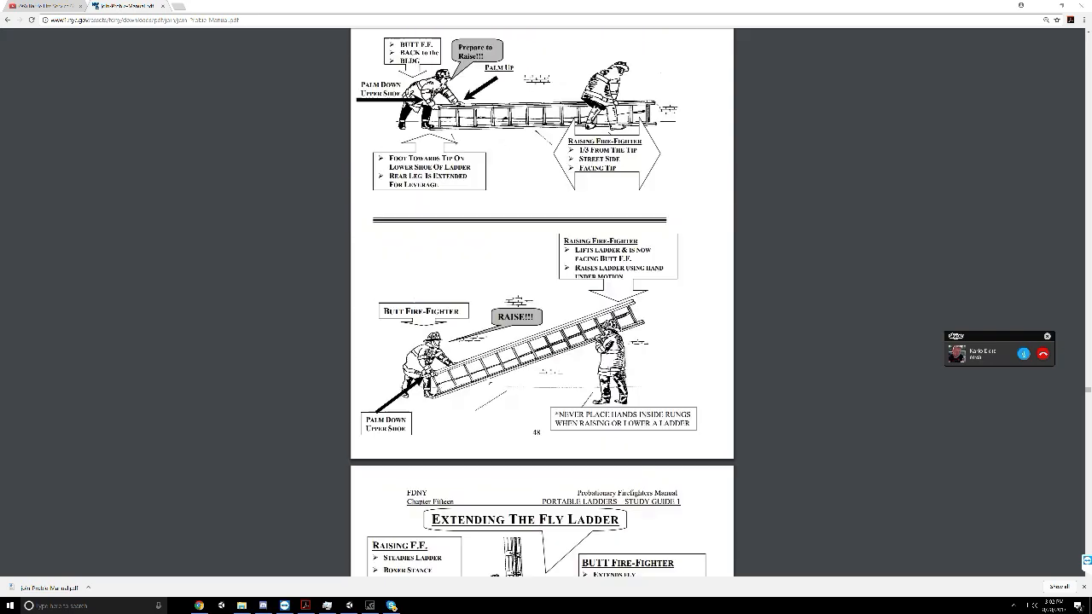
scroll(489, 382, "down", 5)
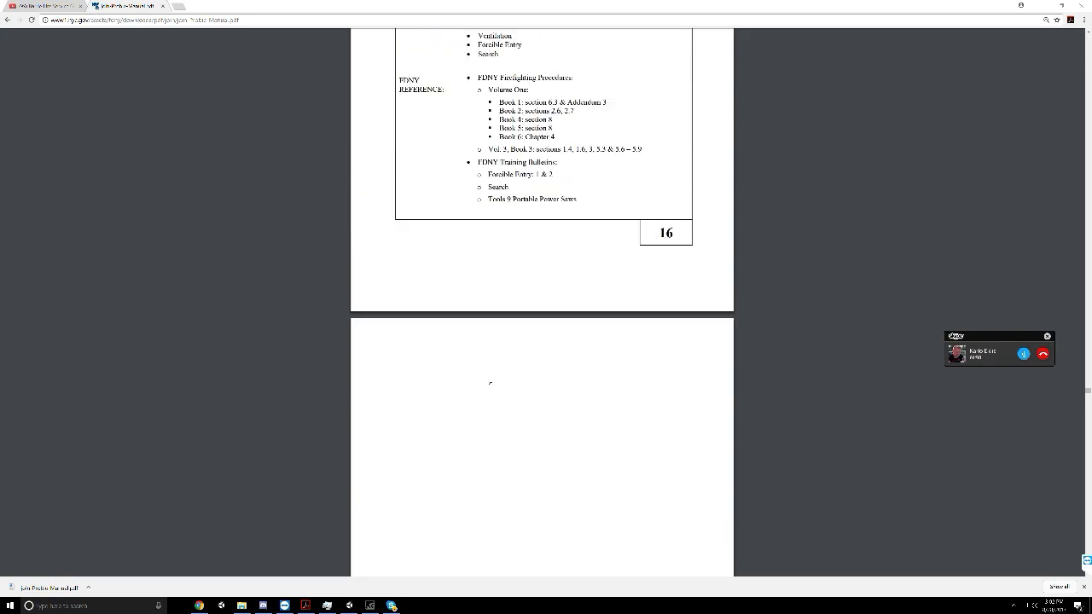
scroll(489, 382, "up", 4)
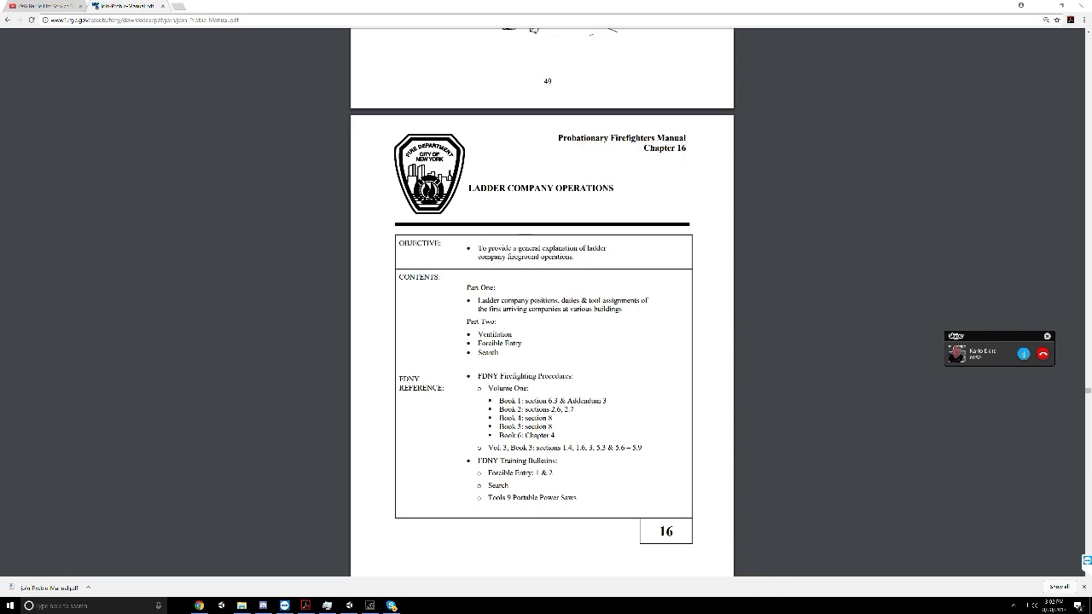
scroll(490, 382, "down", 4)
scroll(489, 383, "down", 10)
scroll(490, 383, "up", 1)
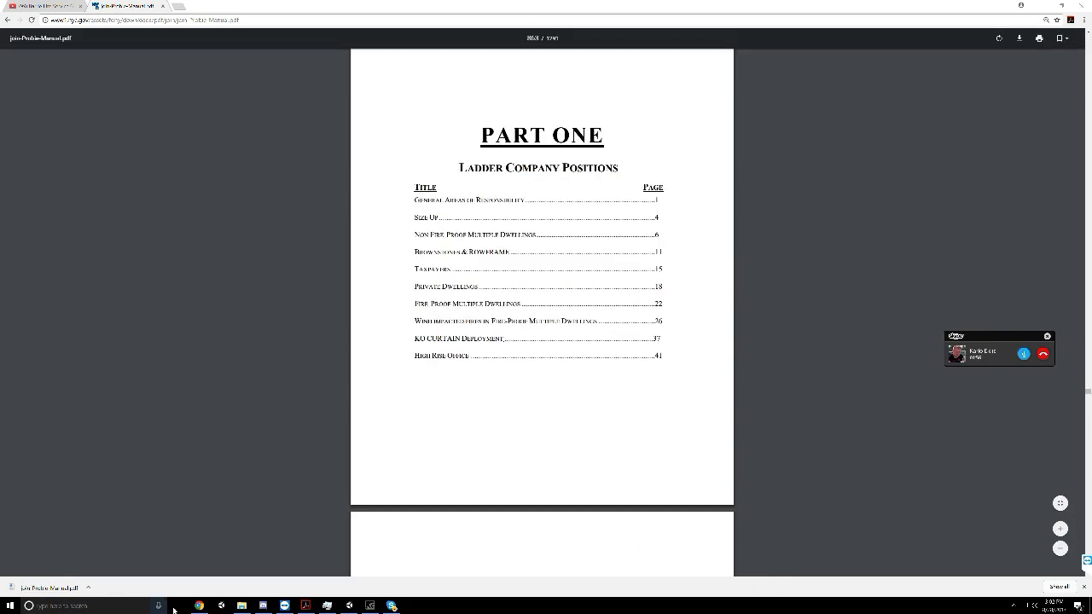
Switch to Unity, deactivate the Buildings_ABStreamed object in the scene, and start play mode
left_click(345, 607)
middle_click_drag(384, 171, 449, 253)
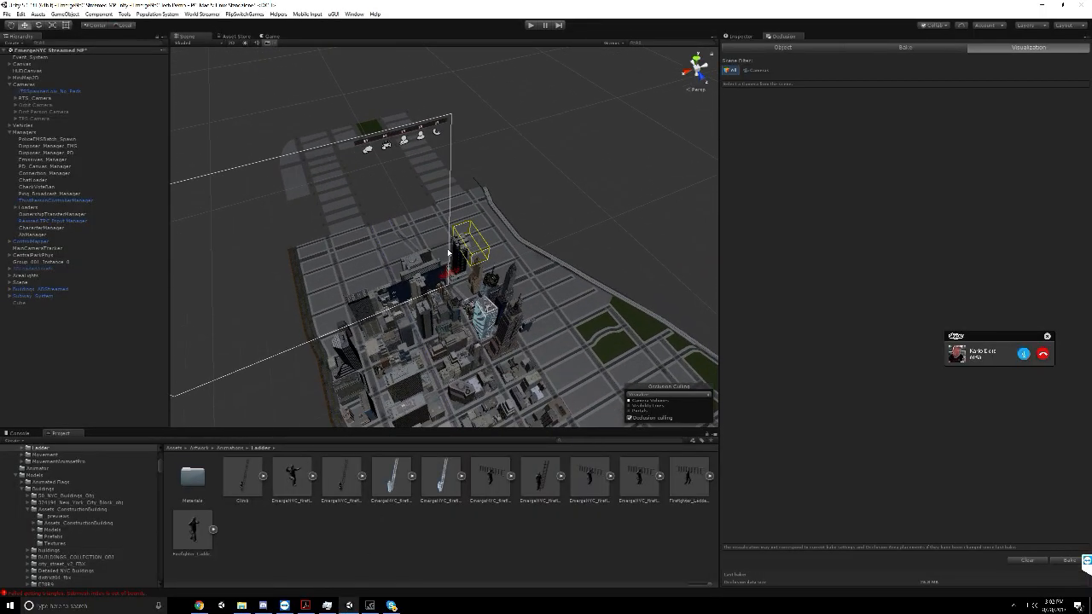
left_click(36, 290)
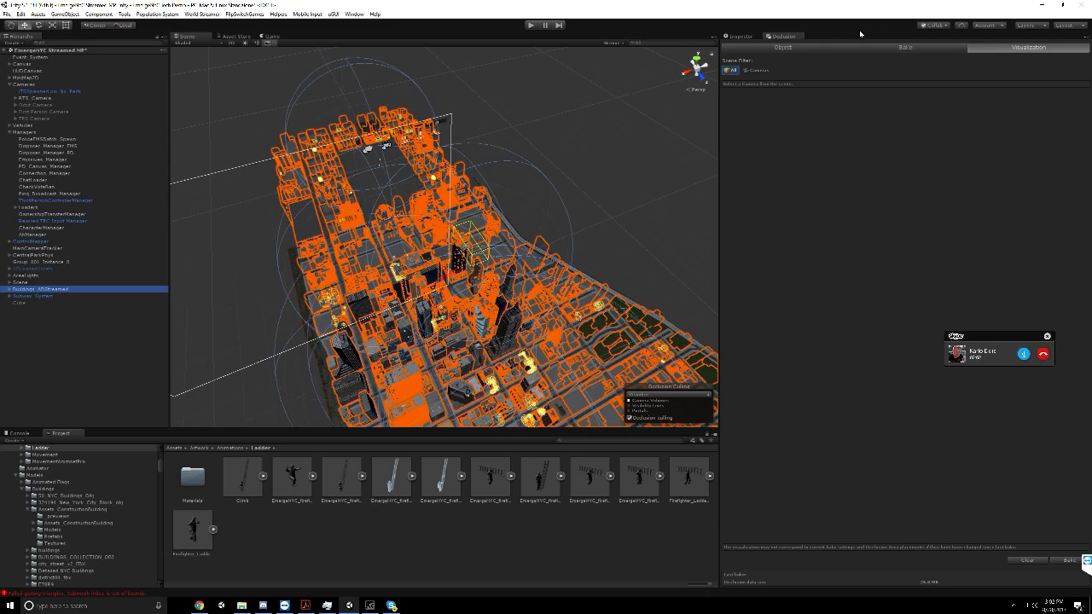
left_click(740, 37)
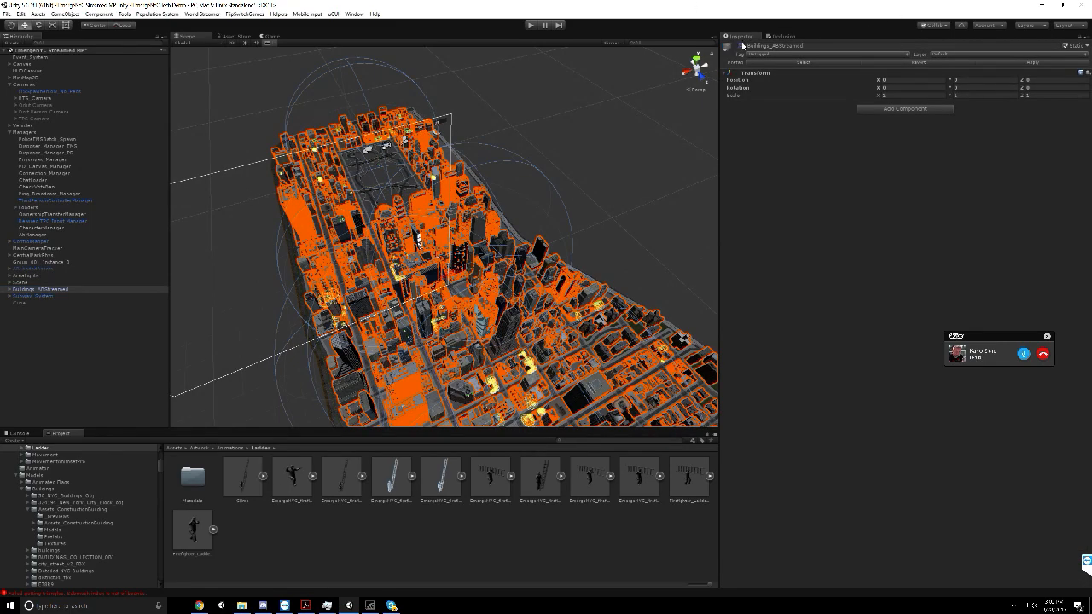
left_click(741, 46)
left_click(741, 46)
left_click(748, 54)
left_click(742, 48)
left_click(530, 26)
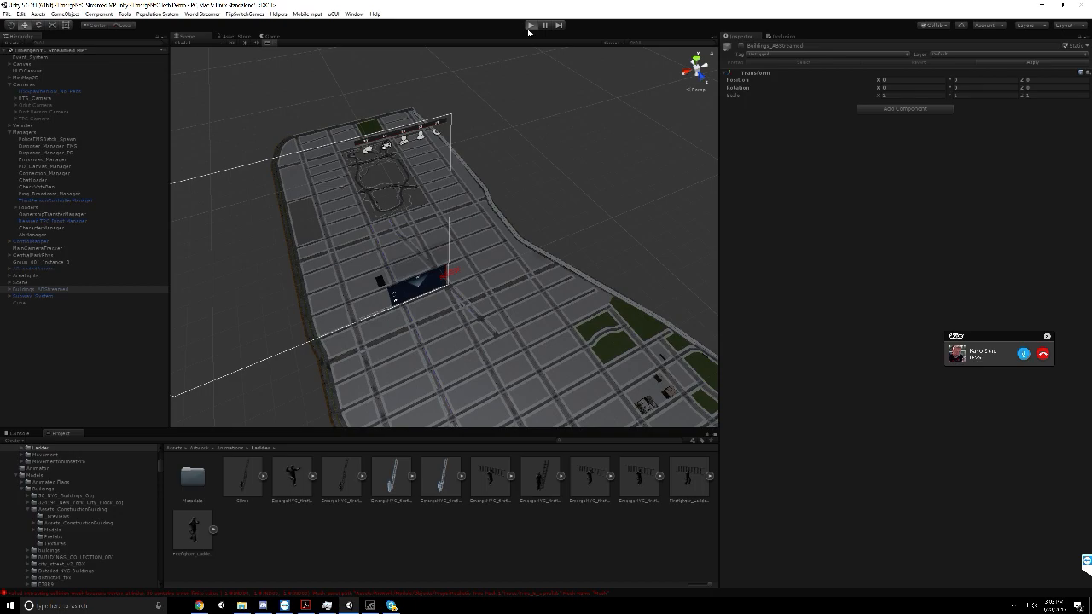
Bring up the EmergeNYC Dev group call in Skype to check it, and put its window away again
left_click(392, 605)
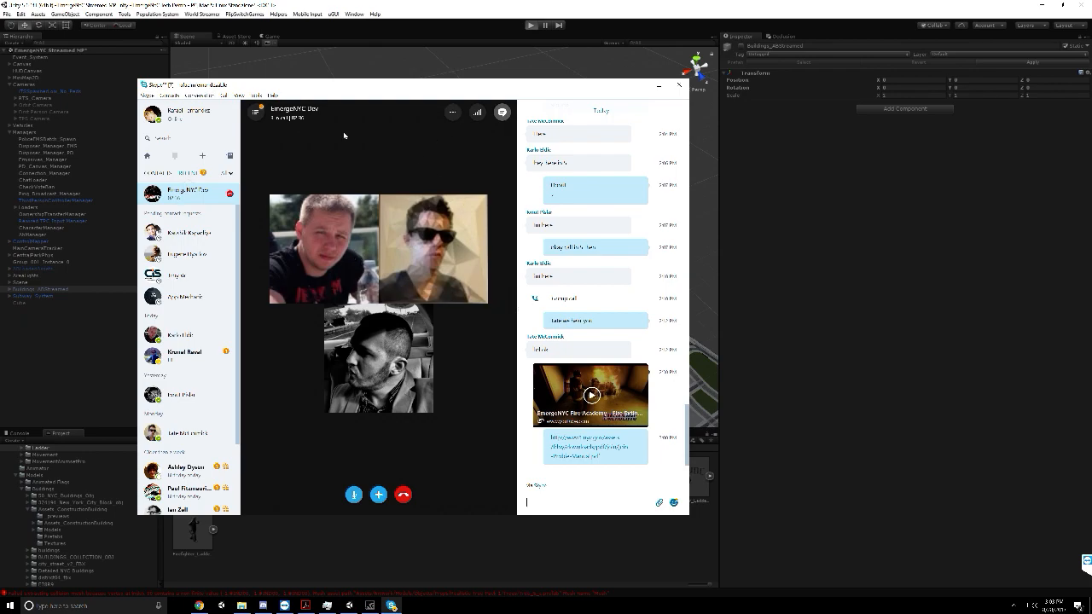
left_click(49, 361)
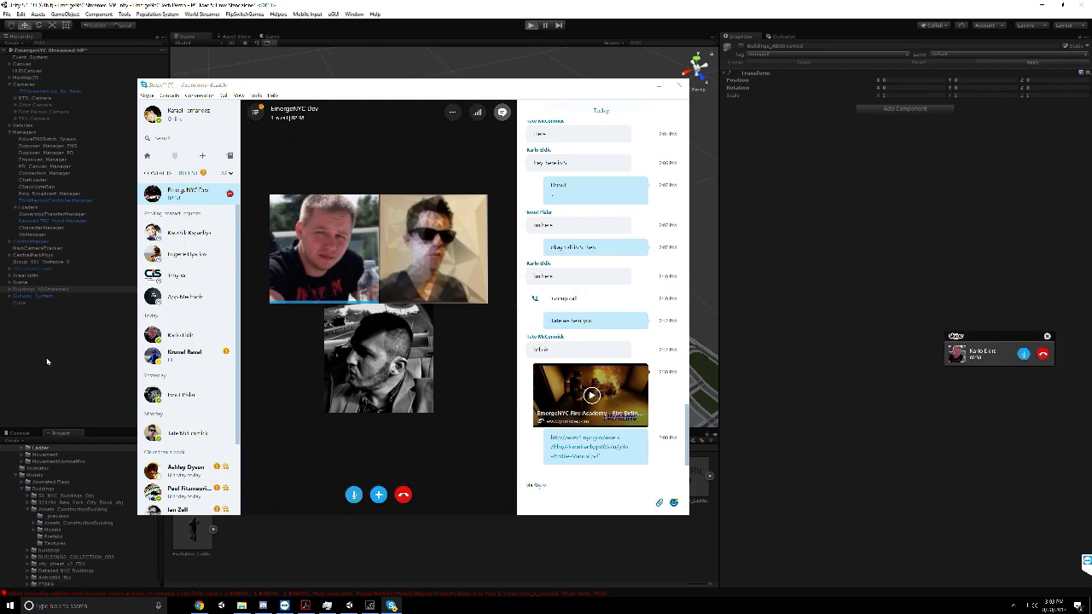
left_click(636, 85)
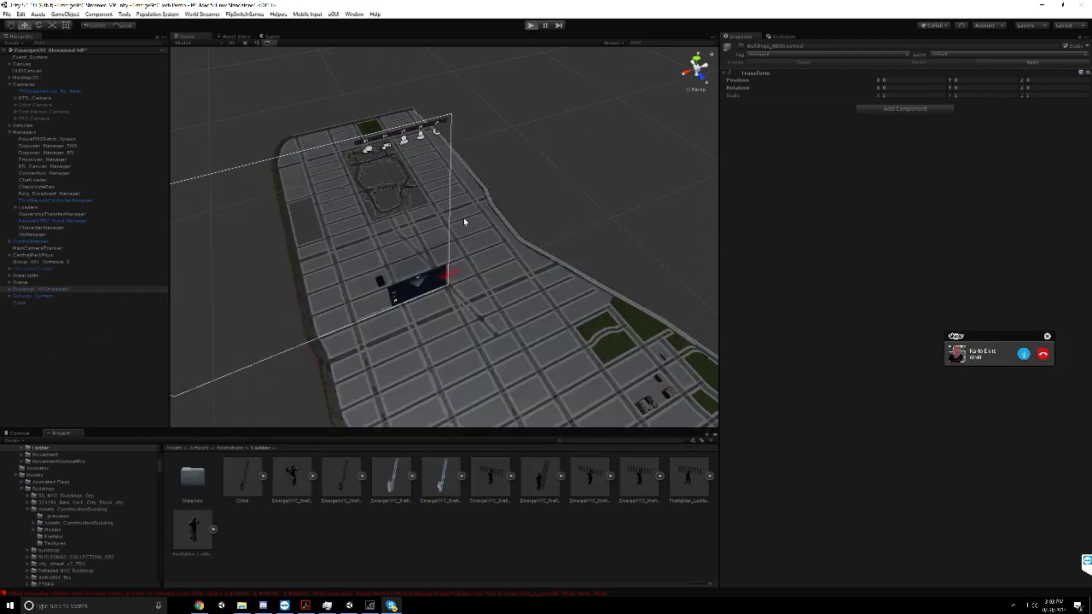
Switch to Task Manager and set the priority of the Unity.exe process to High
left_click(328, 606)
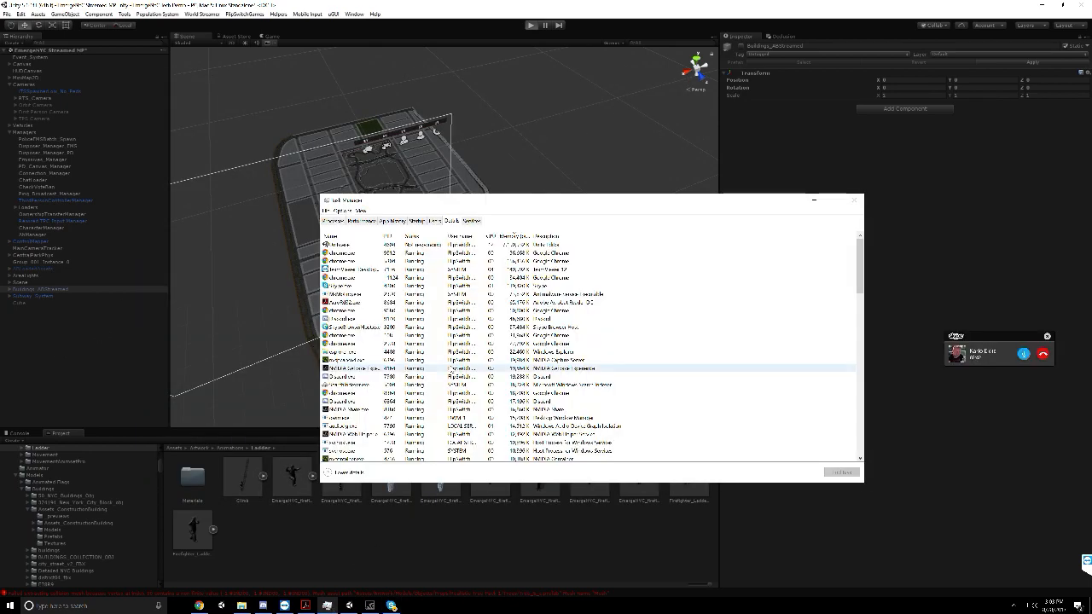
right_click(481, 246)
mouse_move(529, 273)
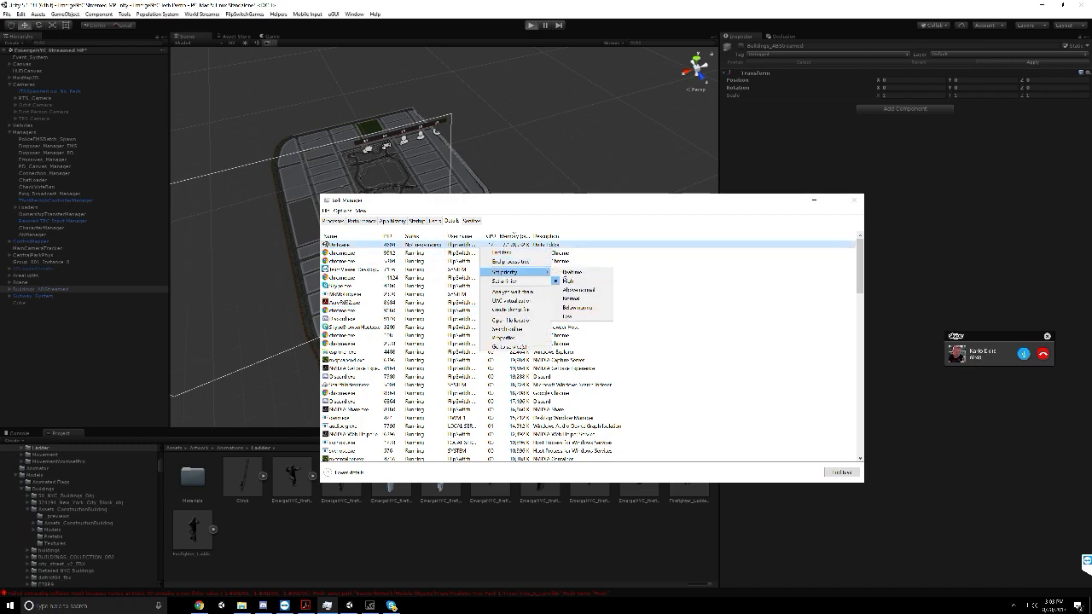
left_click(580, 281)
left_click(548, 252)
left_click(548, 247)
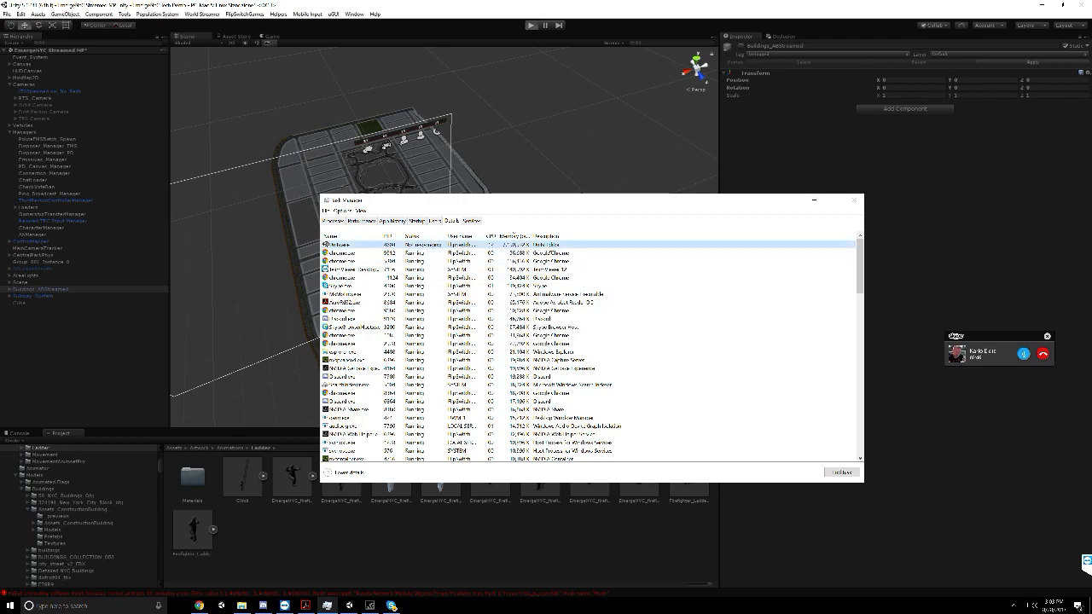
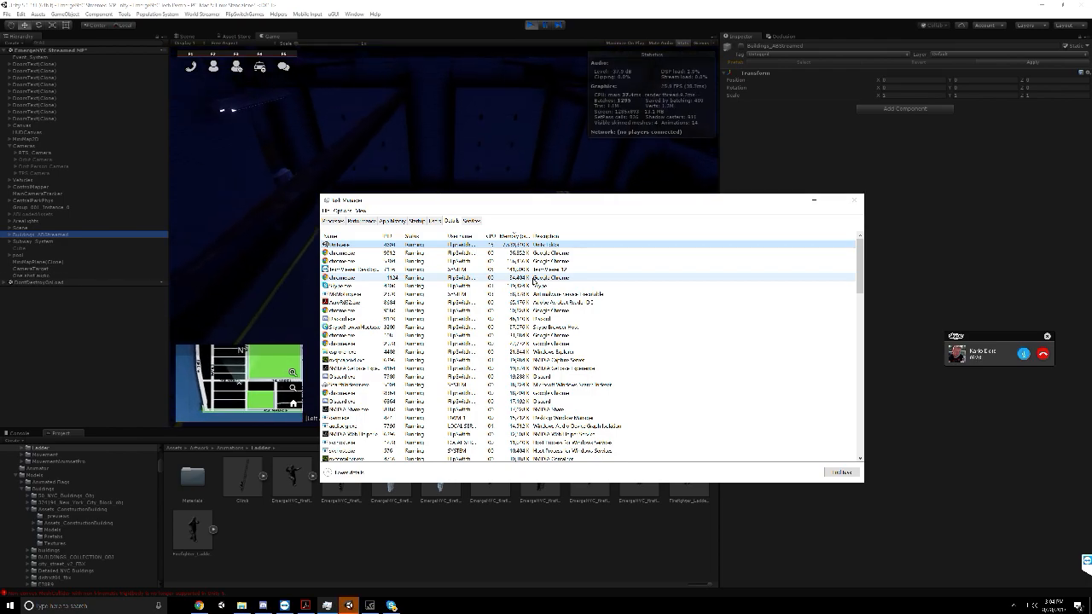
Put Task Manager away and maximize the Game view in Unity
left_click(820, 201)
left_click(281, 36)
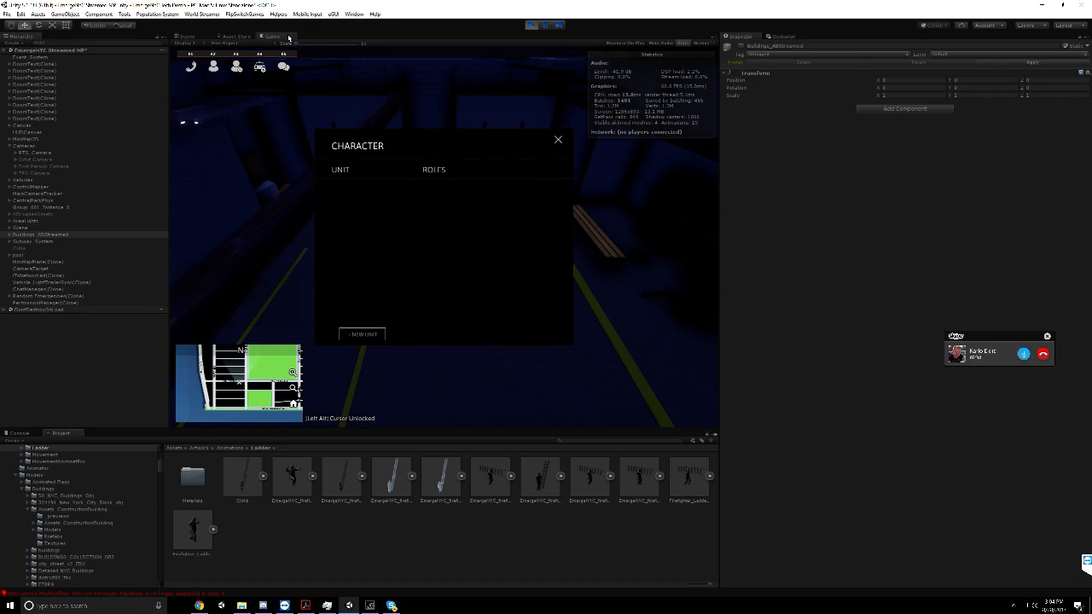
right_click(288, 36)
left_click(320, 73)
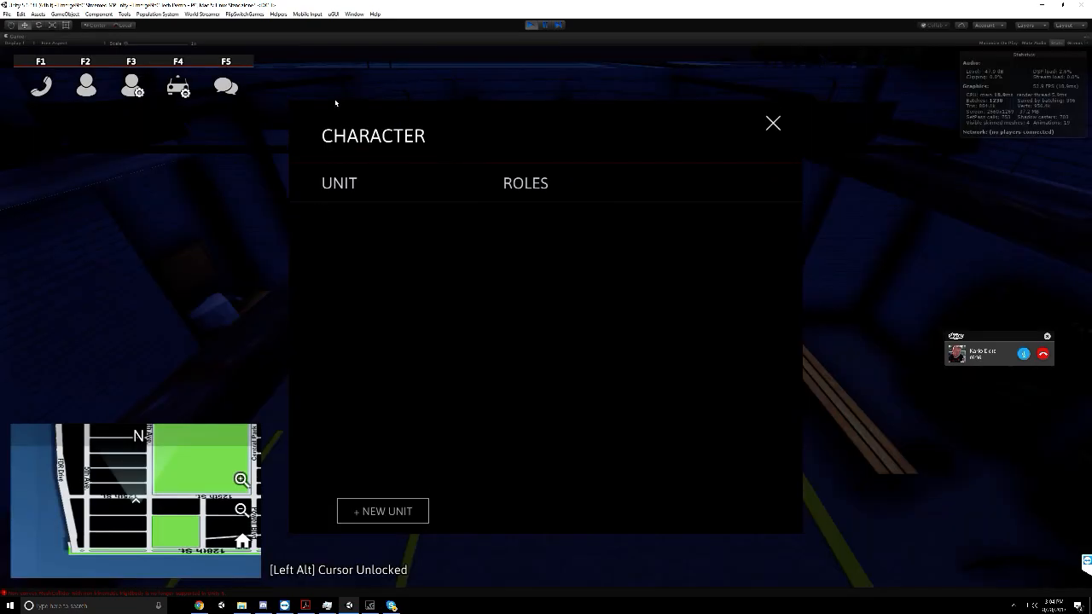
Add the FDNY unit Engine Co. 49 in the running game's Character window and select it
left_click(362, 511)
left_click(417, 308)
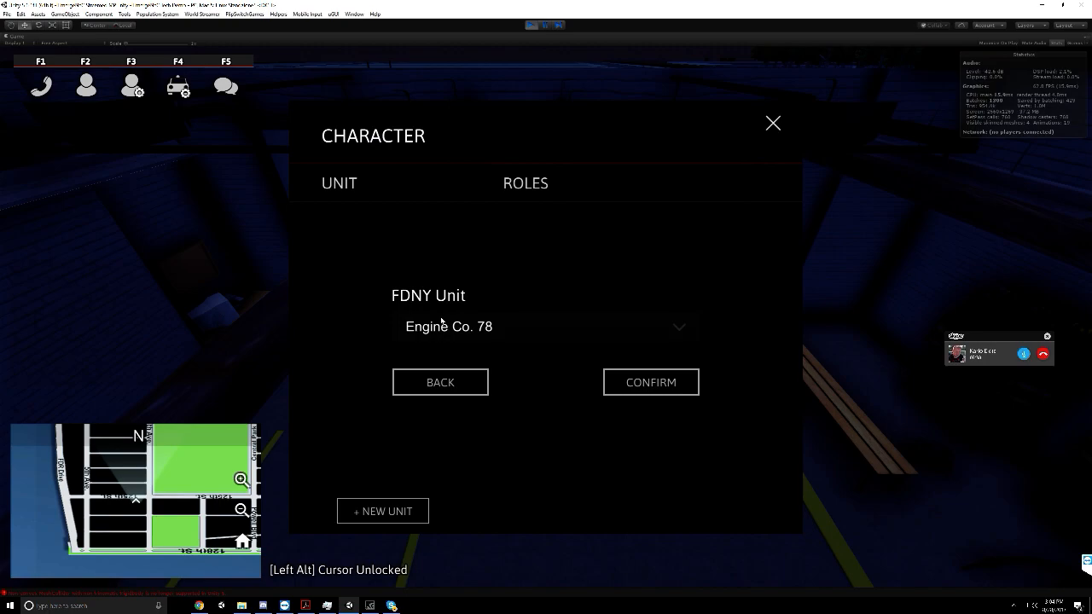
left_click(438, 326)
left_click(472, 388)
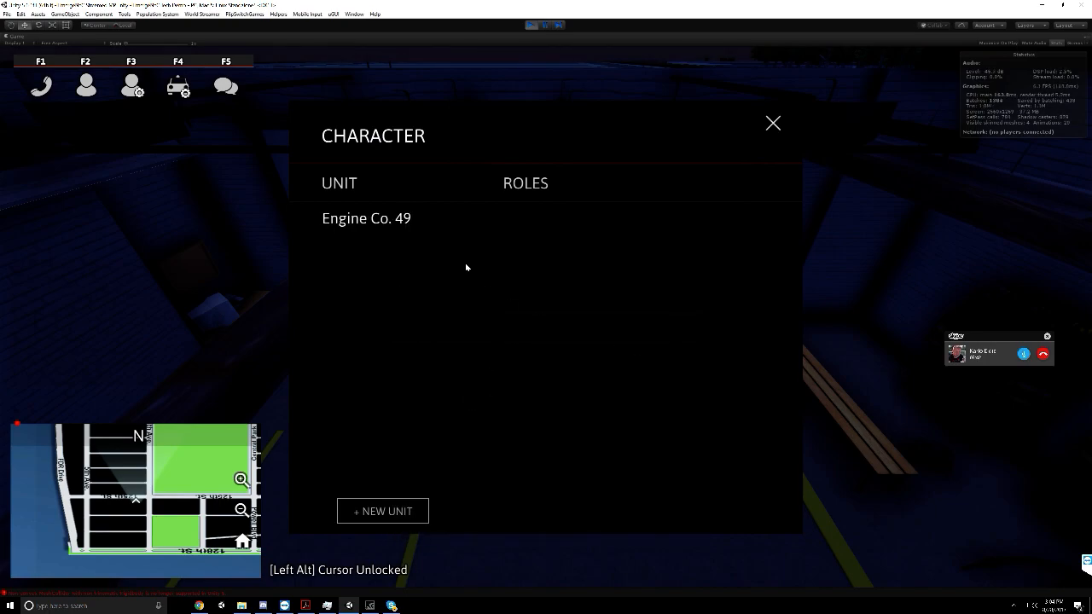
left_click(448, 232)
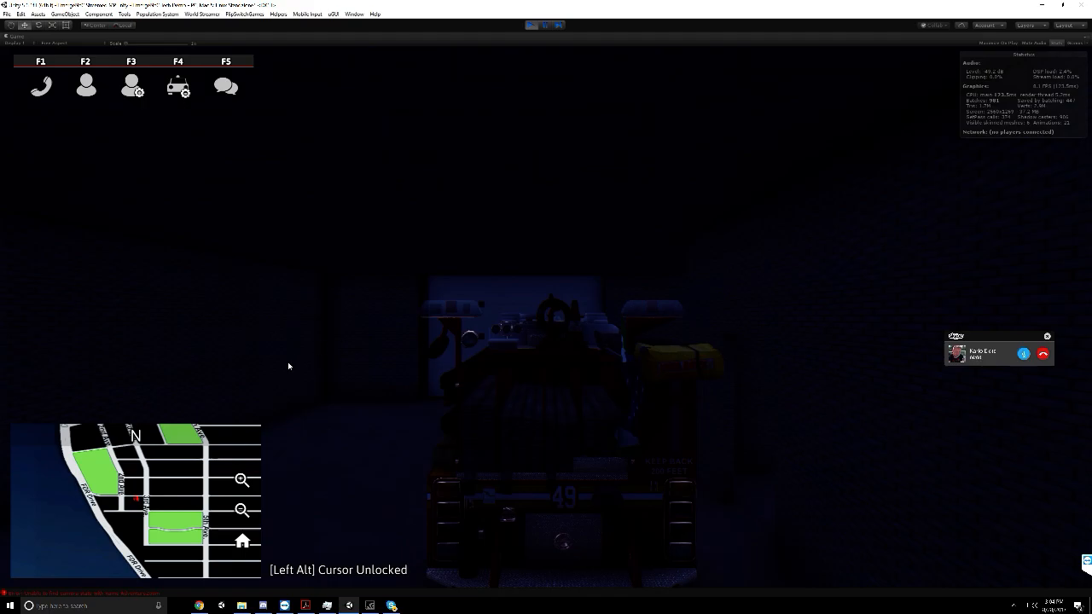
left_click(199, 605)
key("ctrl+t")
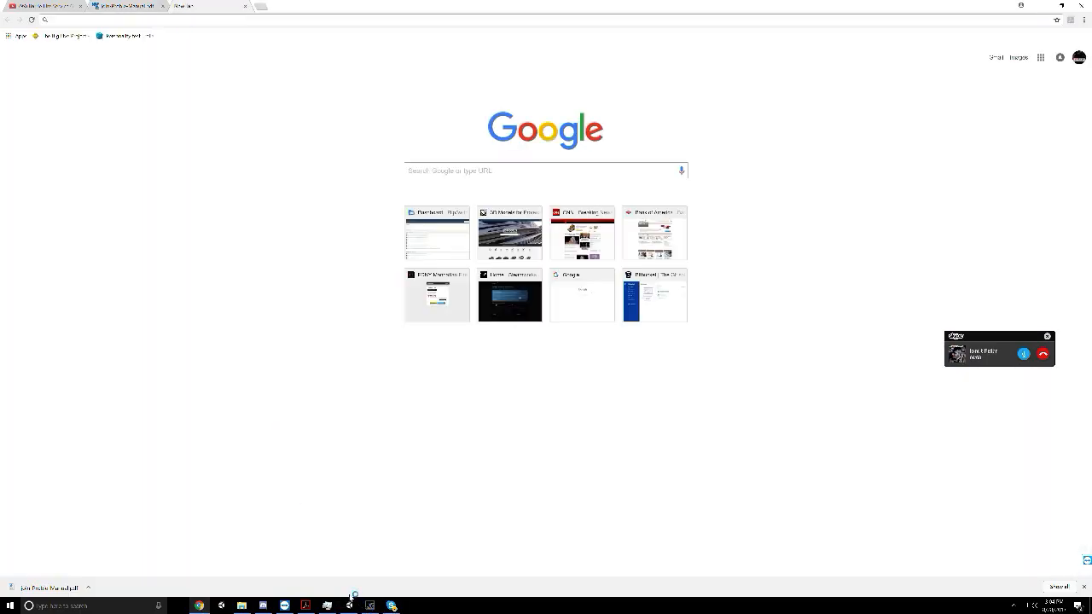
left_click(1041, 5)
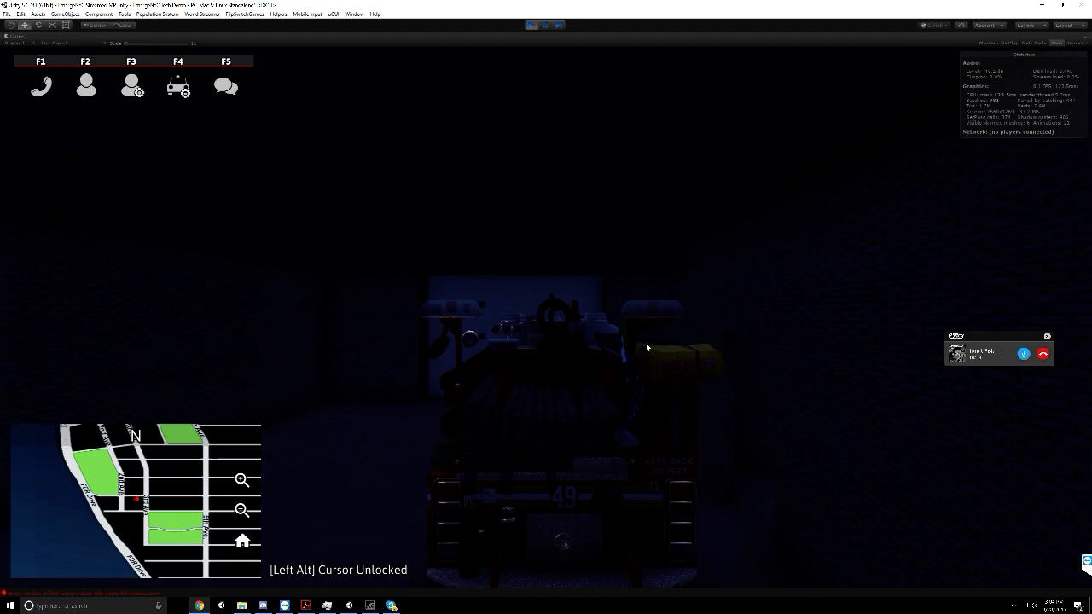
Walk the firefighter through the firehouse alongside Engine 49 to its cab by the bay door
left_click(645, 344)
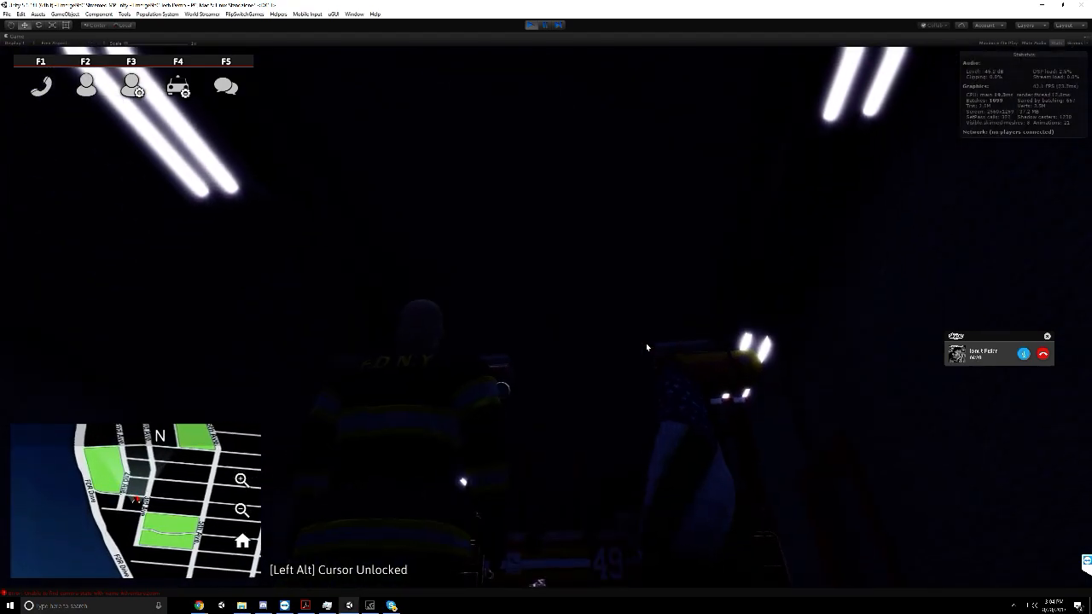
key("w")
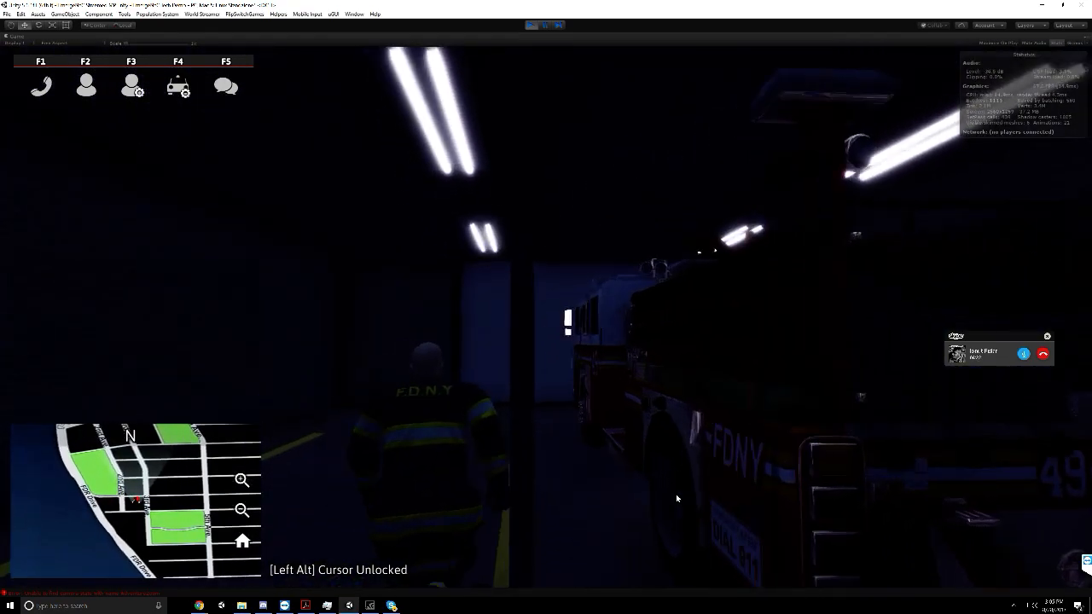
key("w")
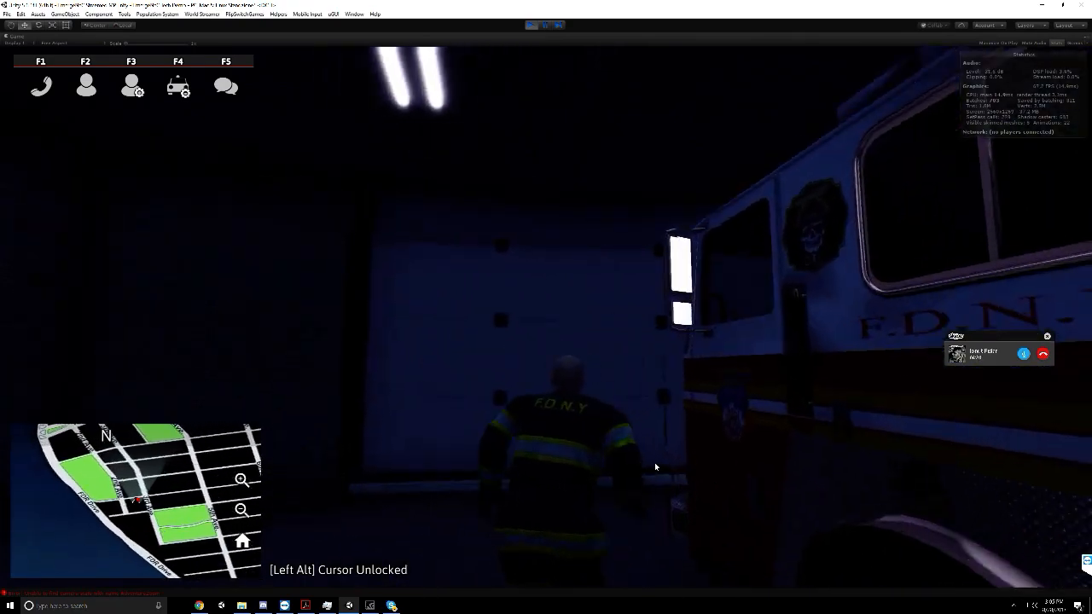
key("w")
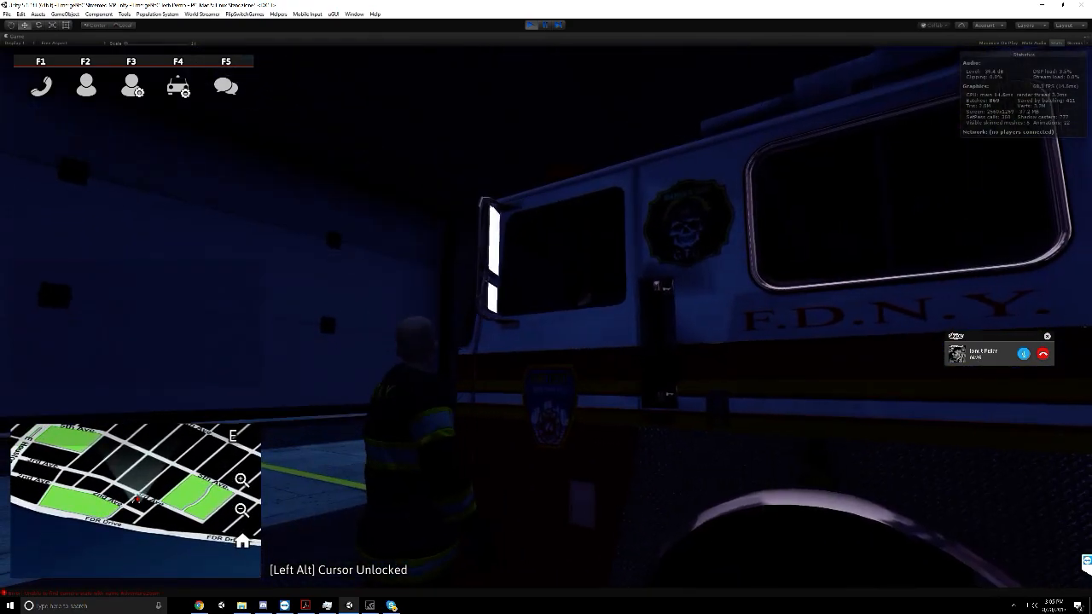
key("w")
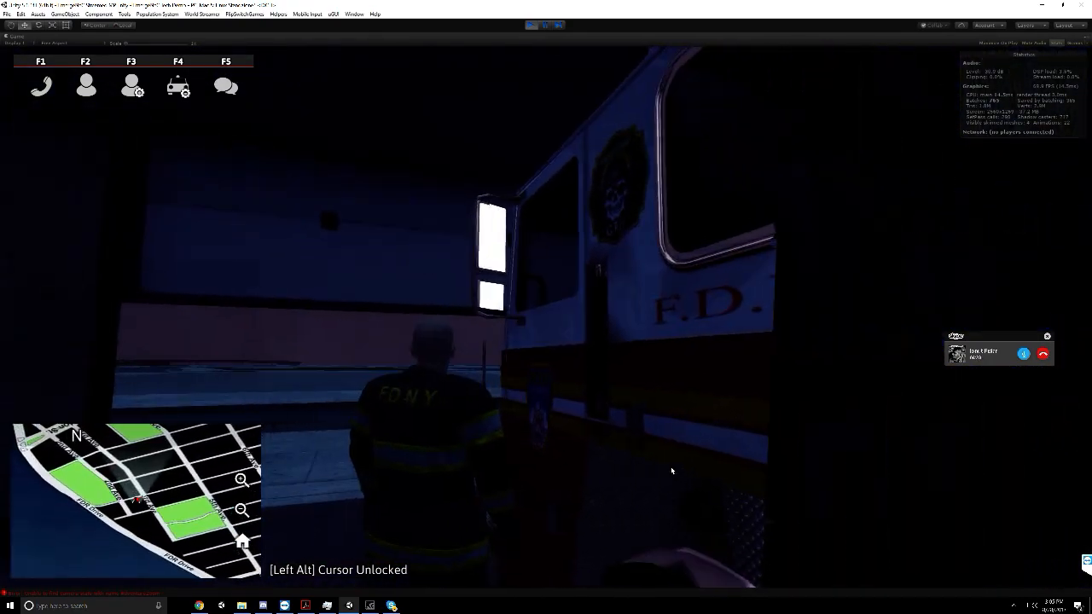
key("w")
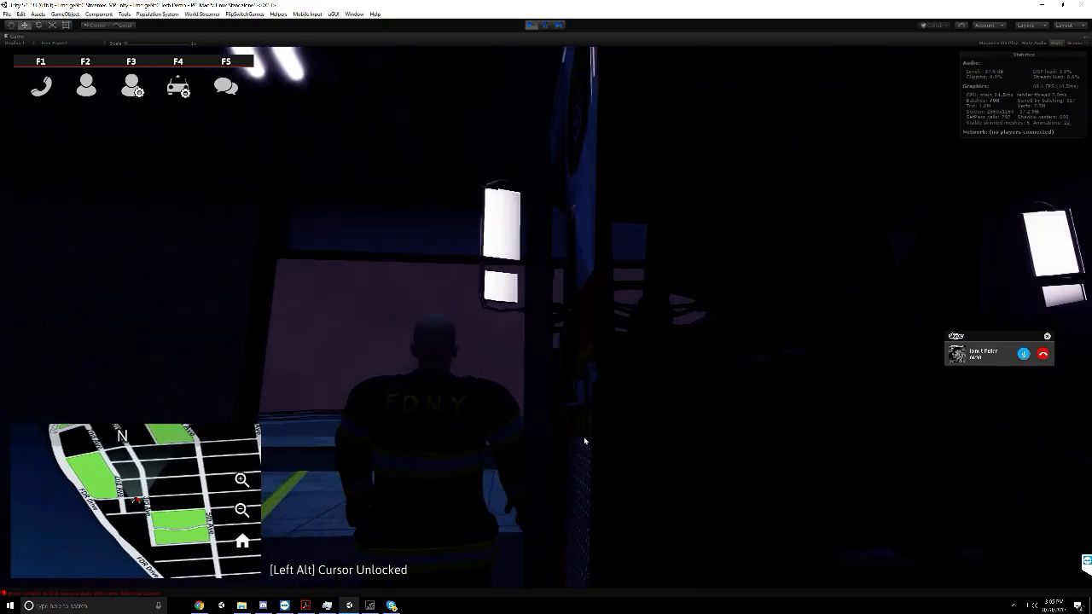
key("s")
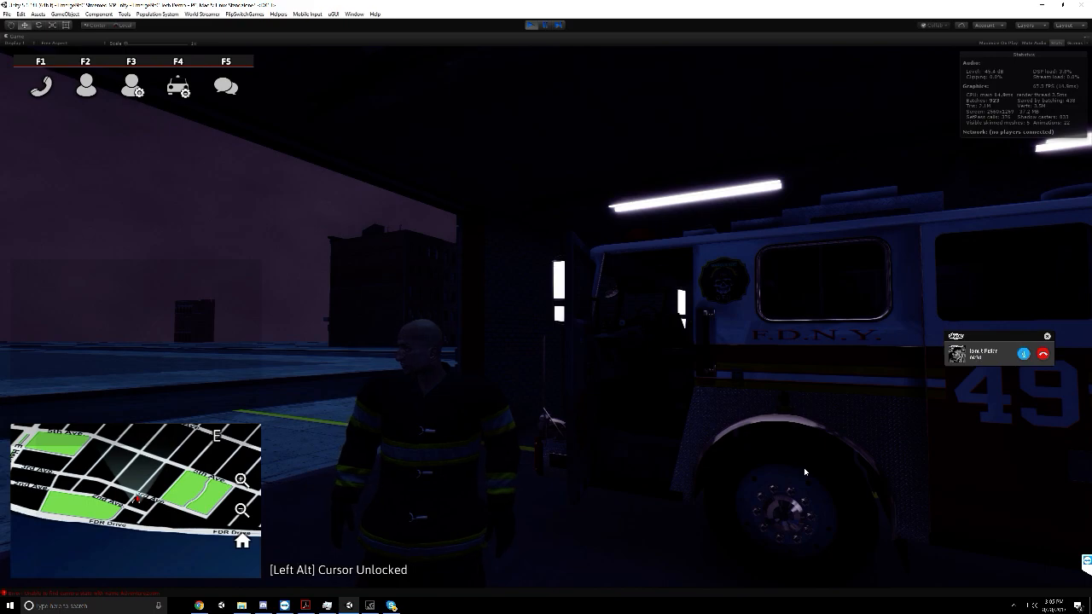
Restore the Game view to its docked size and close the in-game Character window
right_click(399, 36)
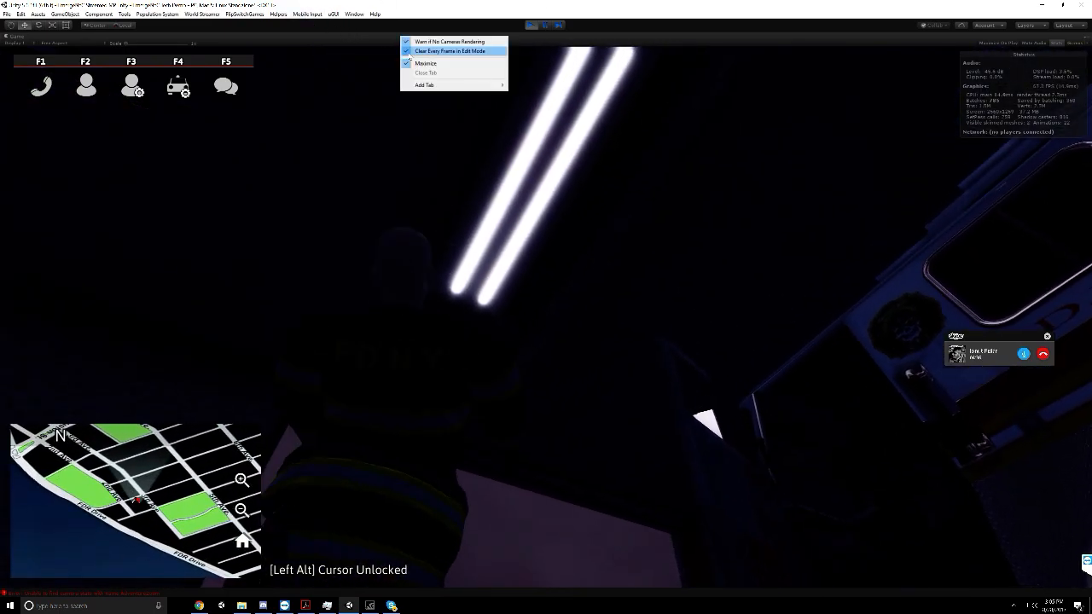
left_click(424, 63)
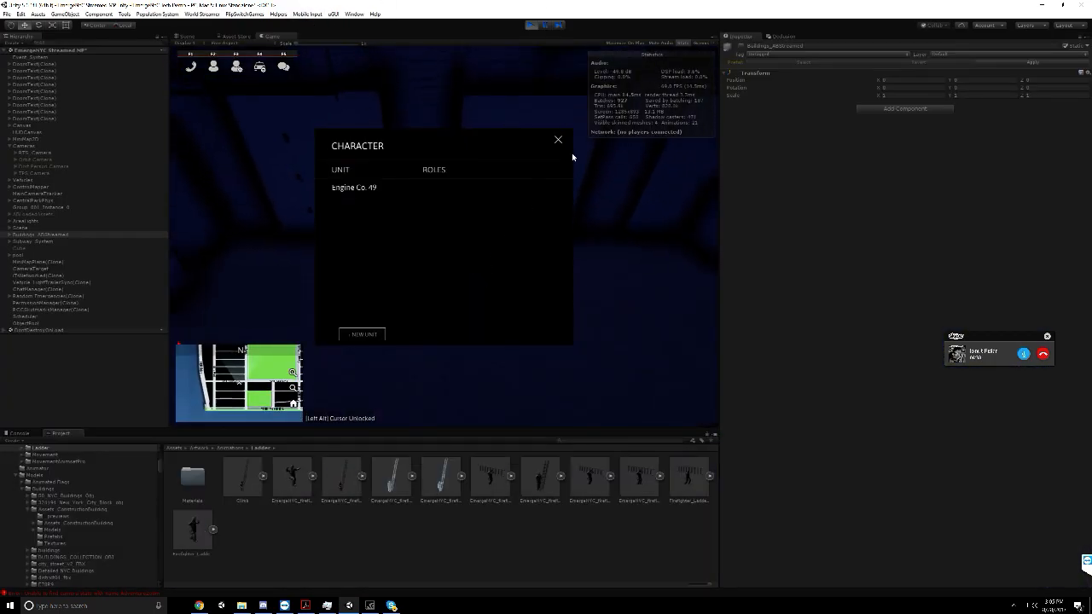
left_click(558, 139)
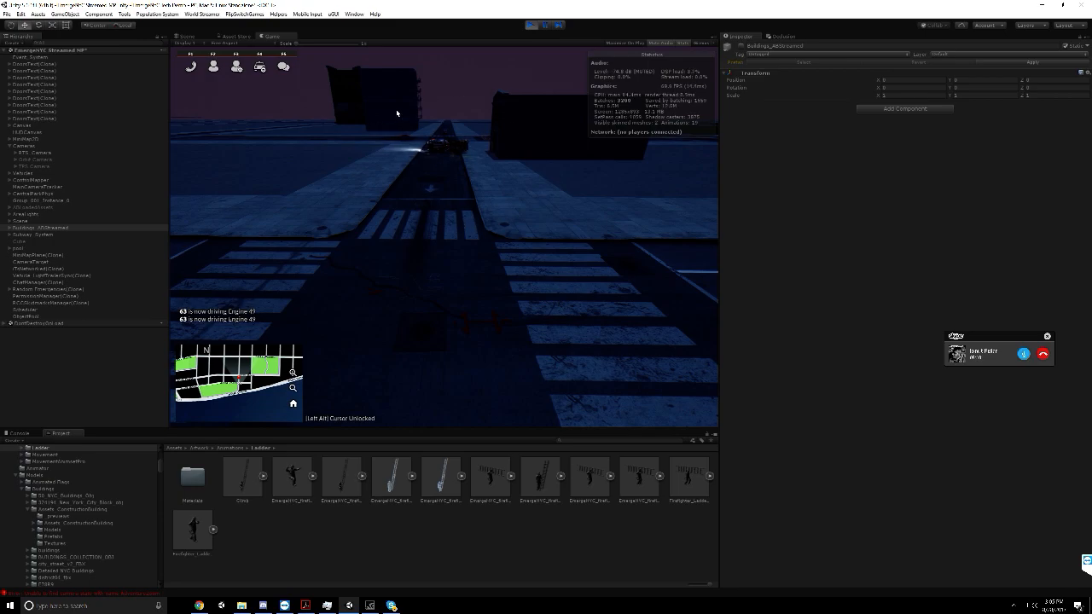
Switch to YouTube in Chrome, search for "bronx truck into house fdny" and look through the results
key("alt+Tab")
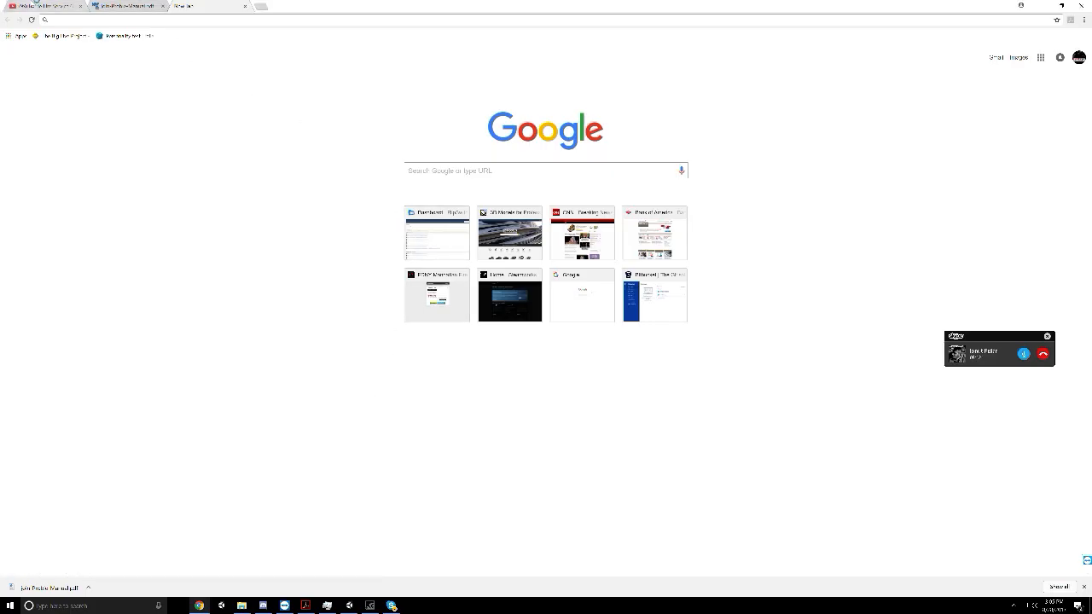
left_click(37, 5)
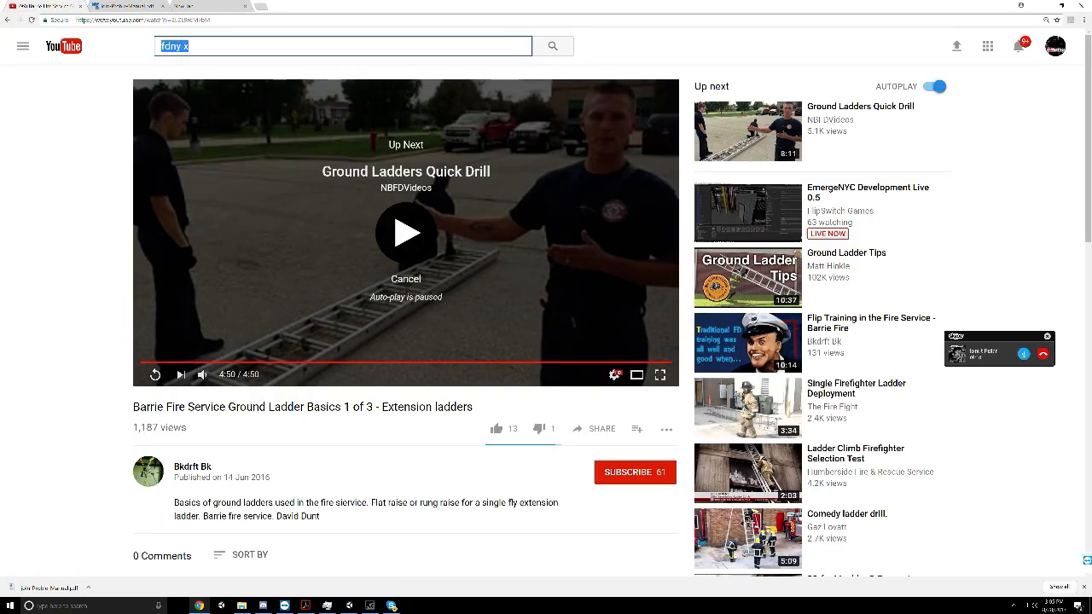
type("bronx")
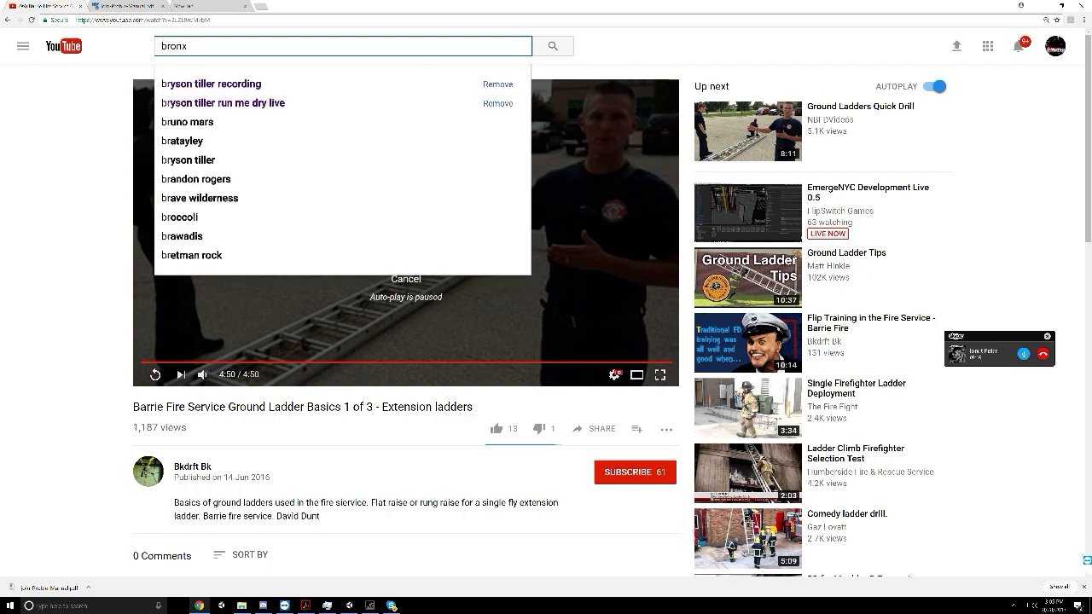
type(" truck into house fdnyu")
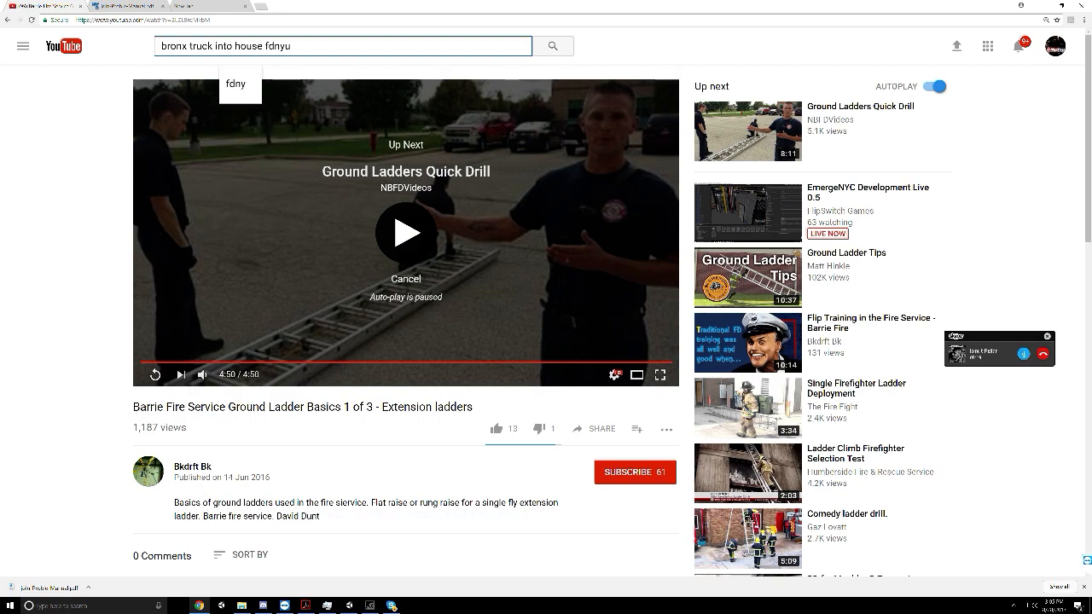
key("BackSpace")
key("Return")
scroll(256, 342, "down", 7)
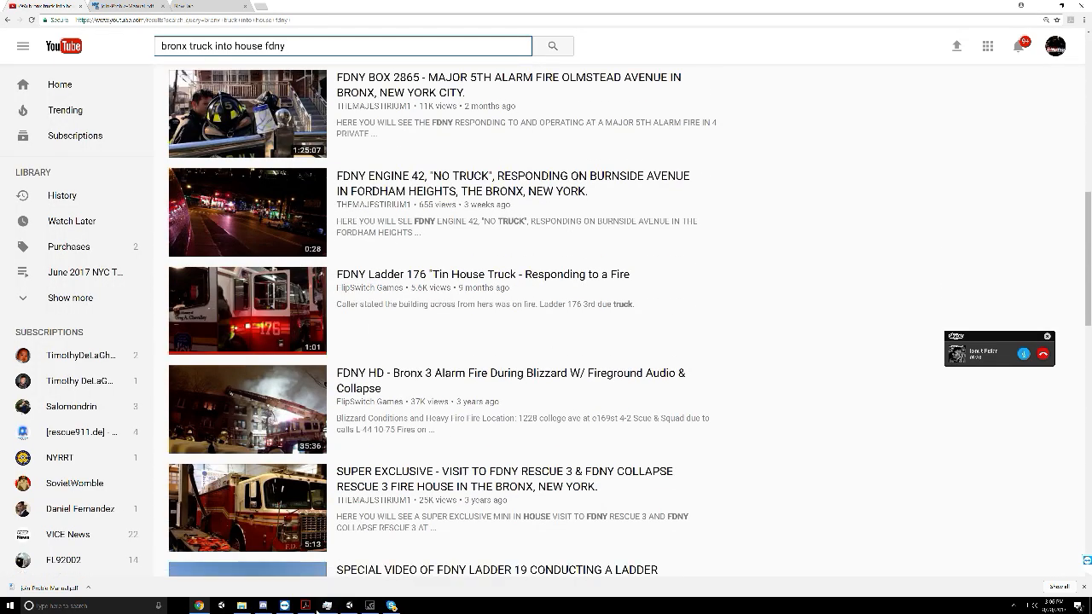
Switch to Skype and start sharing the screen in the EmergeNYC Dev group call
left_click(391, 607)
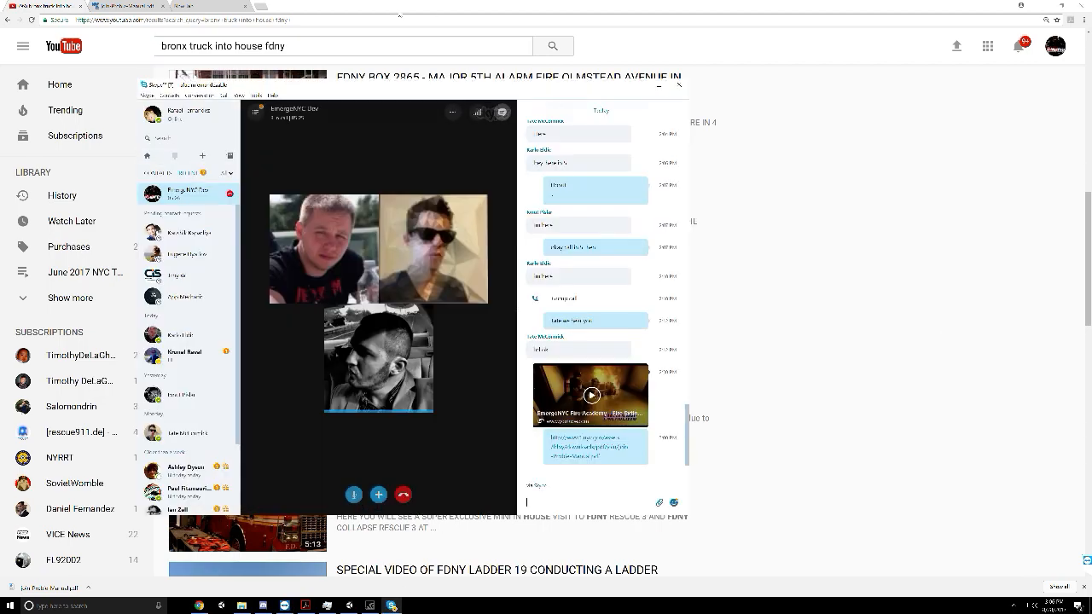
left_click(224, 95)
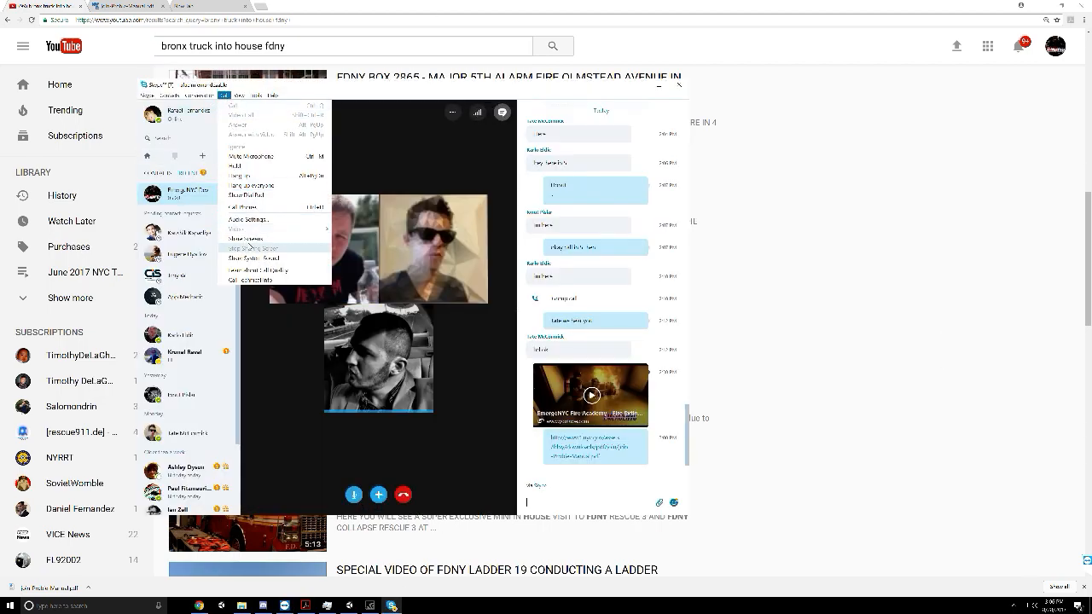
left_click(247, 239)
left_click(551, 390)
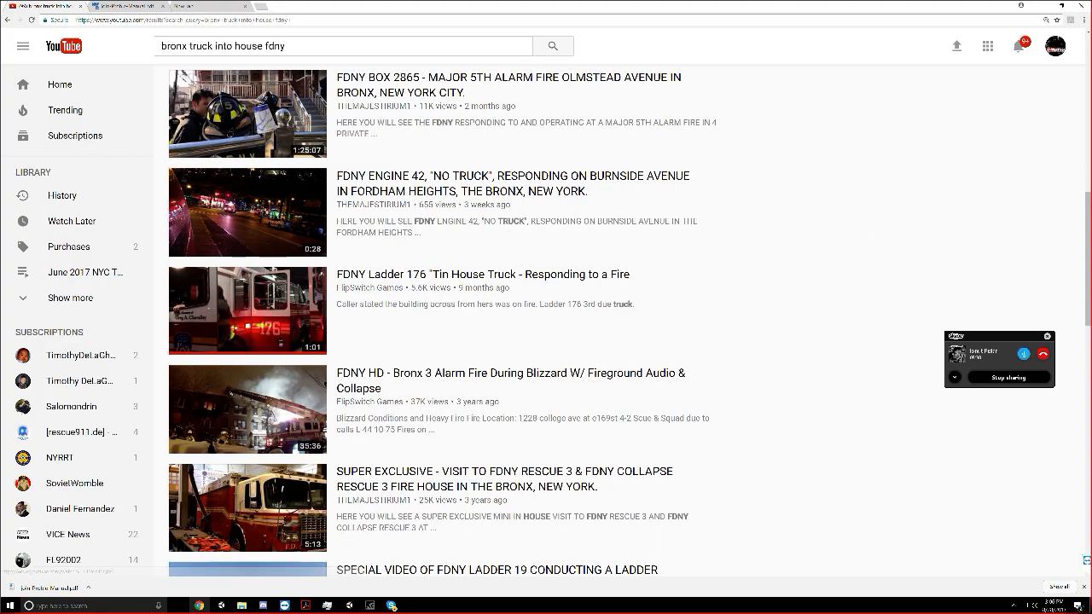
Look further through the YouTube results and run a new search for "18 wheeler into house bronx"
scroll(358, 218, "down", 11)
scroll(380, 214, "up", 6)
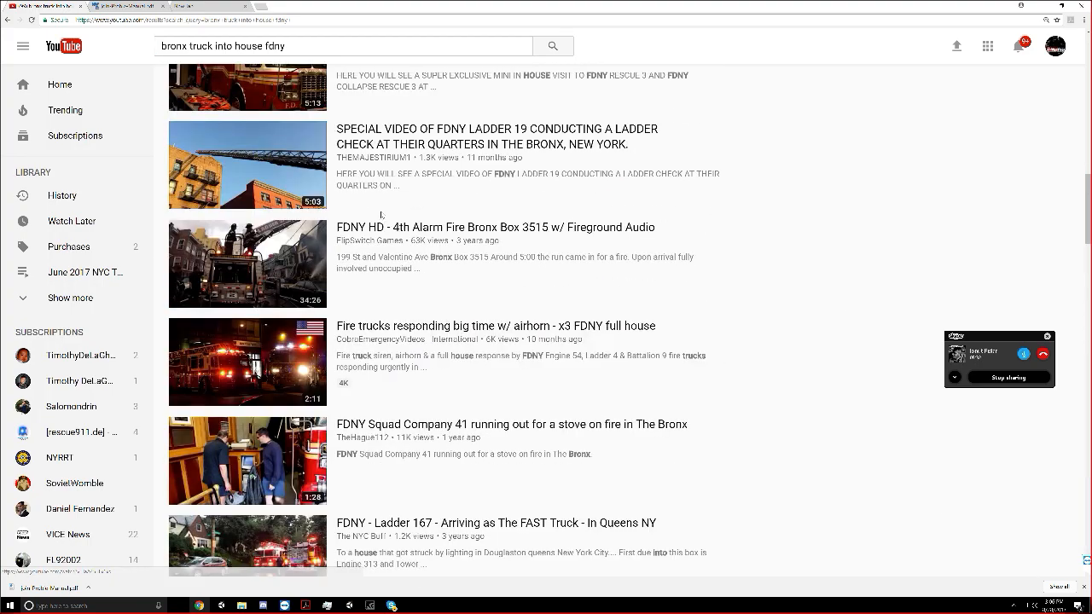
scroll(380, 214, "up", 4)
type("18")
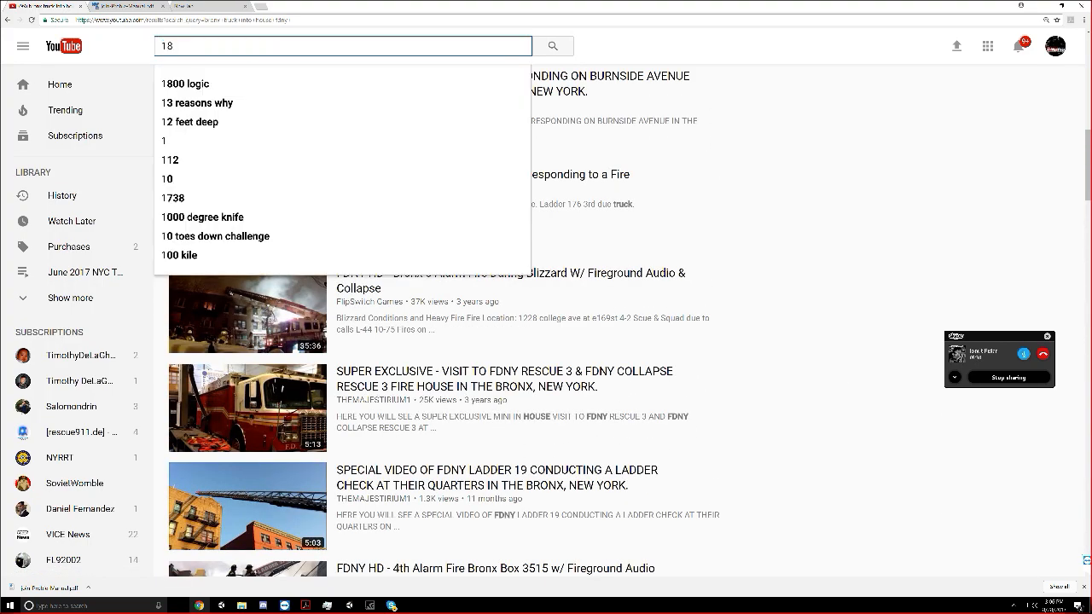
type(" wheeler into")
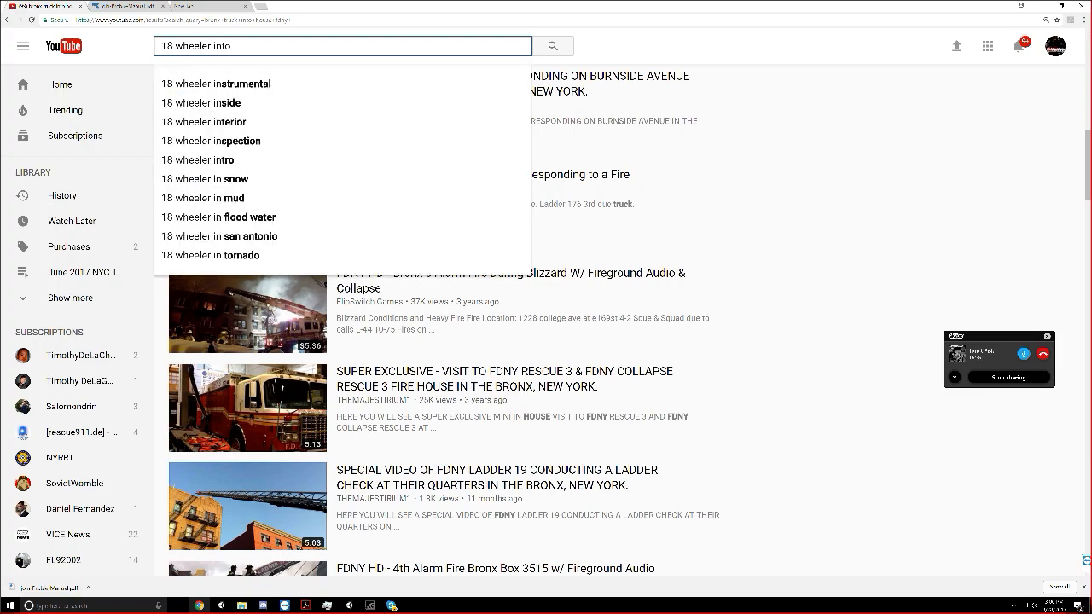
type(" house bronx")
key("Return")
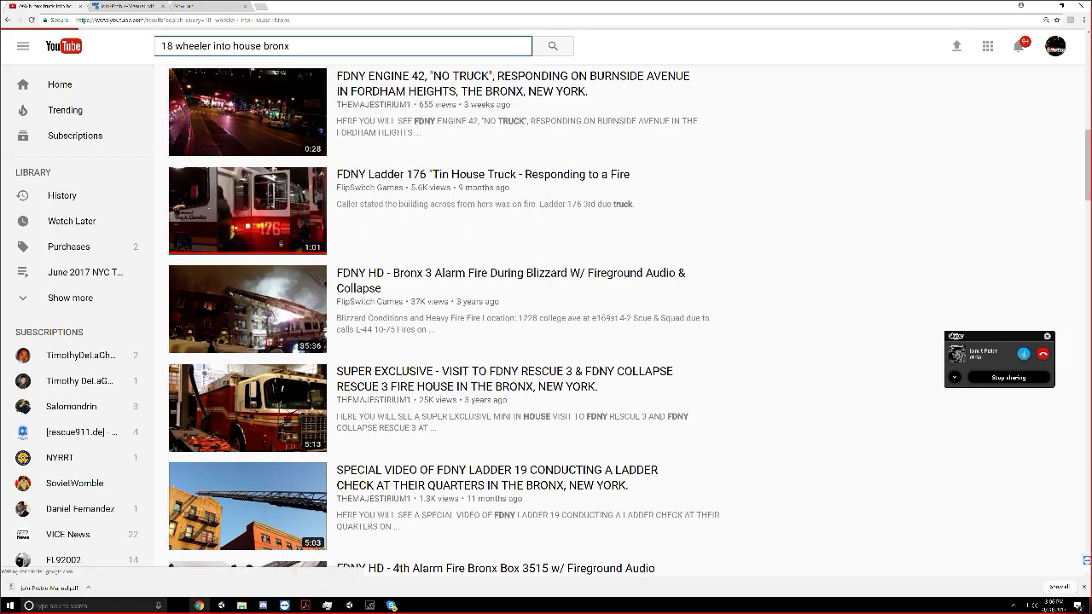
Open the CLOSE UP 14 Wheeler Slams into Occupied Home video and skip through its last seconds, from about 5:49 onward
scroll(261, 115, "up", 5)
scroll(305, 163, "down", 5)
scroll(305, 164, "up", 5)
scroll(304, 164, "down", 10)
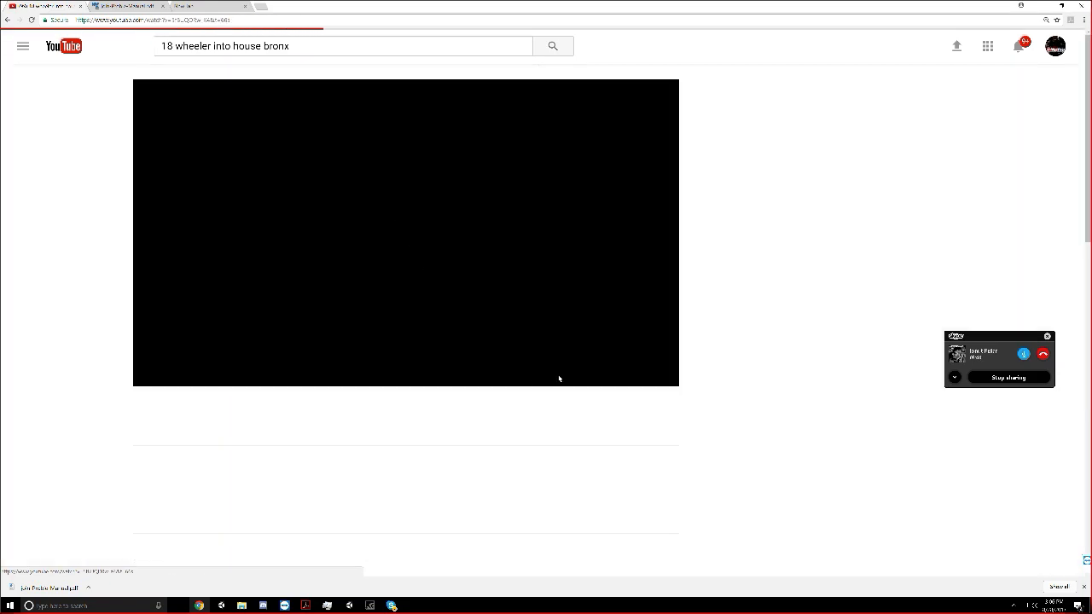
left_click(646, 363)
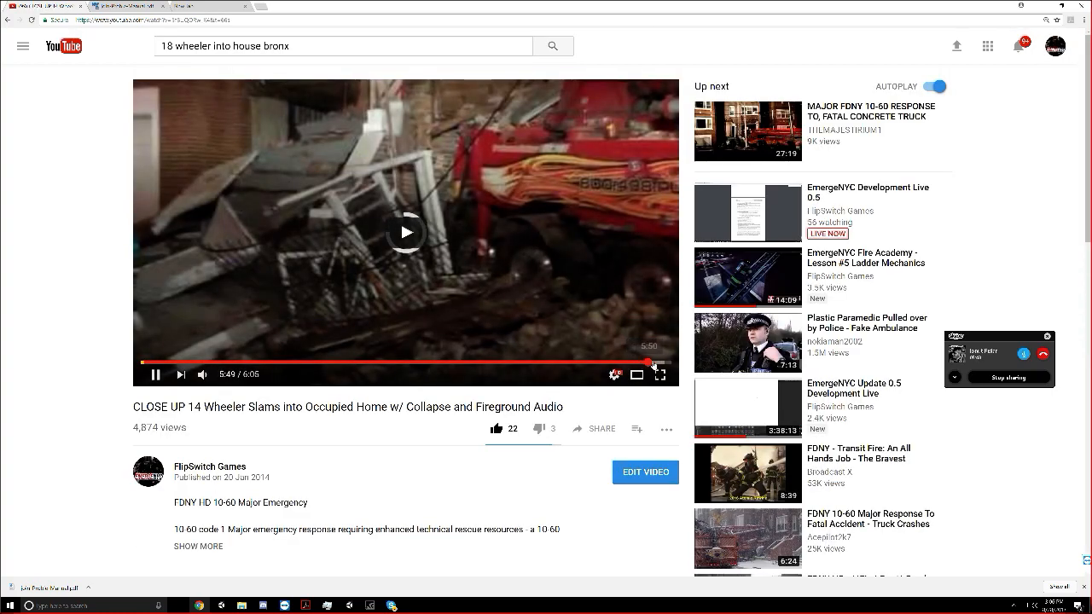
left_click(656, 365)
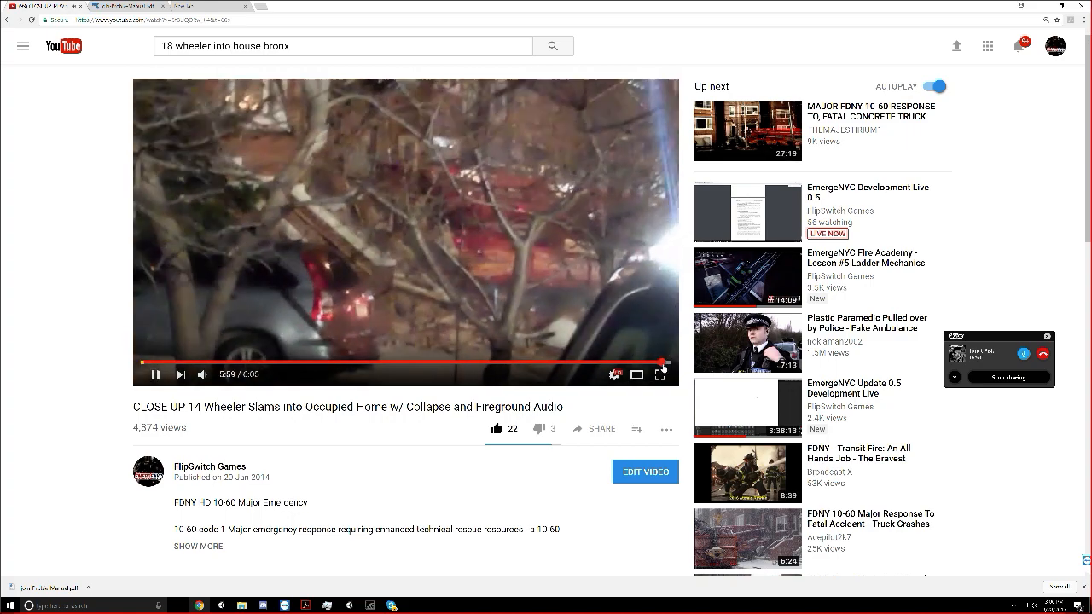
left_click(661, 365)
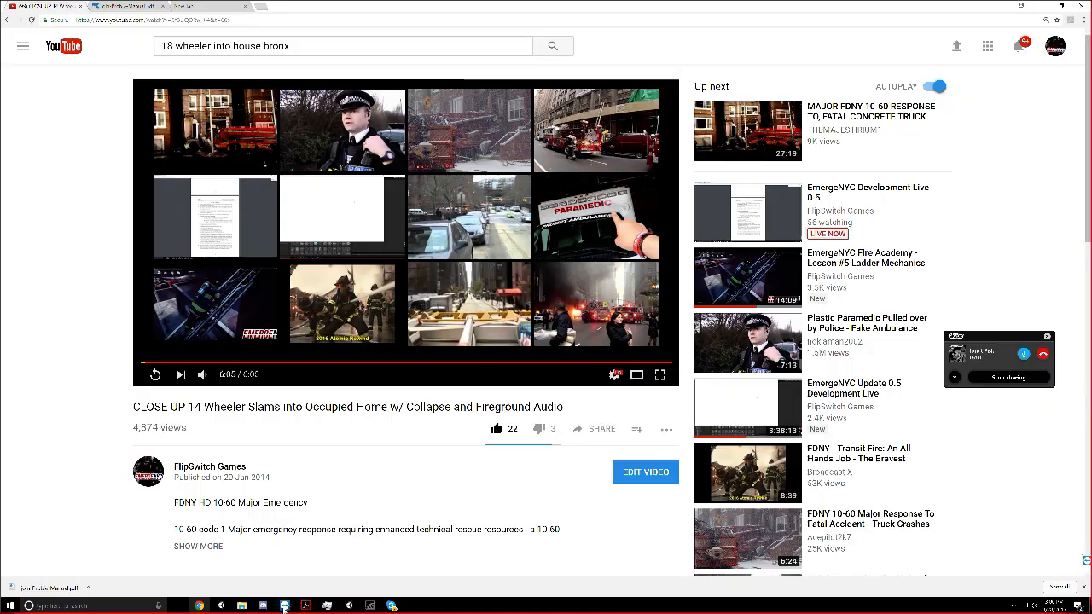
Switch to the Unity editor and examine Engine 49's emergency lights from near and far in the running game
key("alt+Tab")
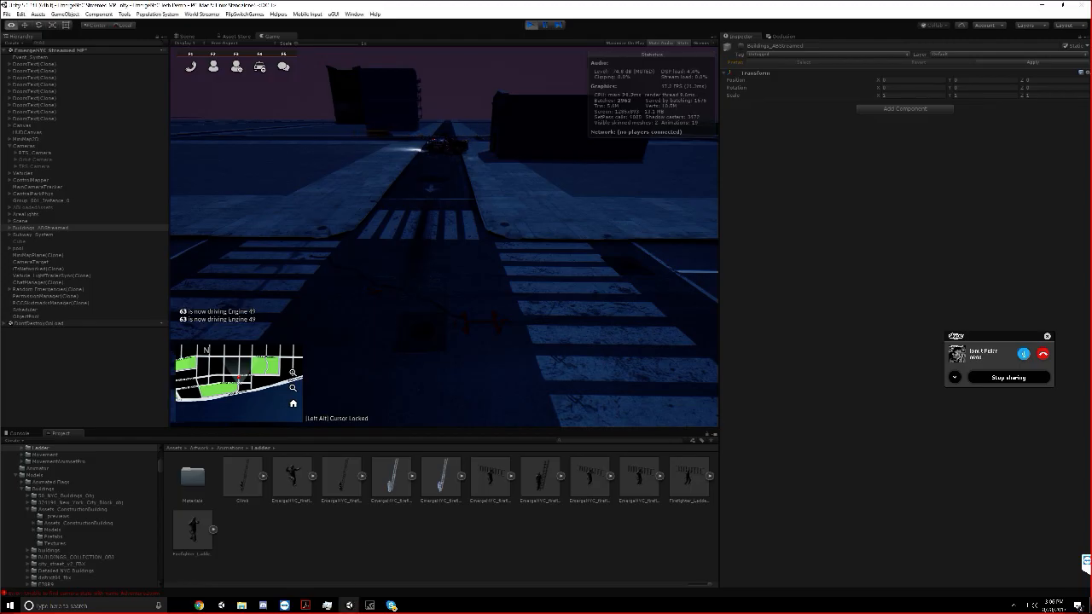
key("w")
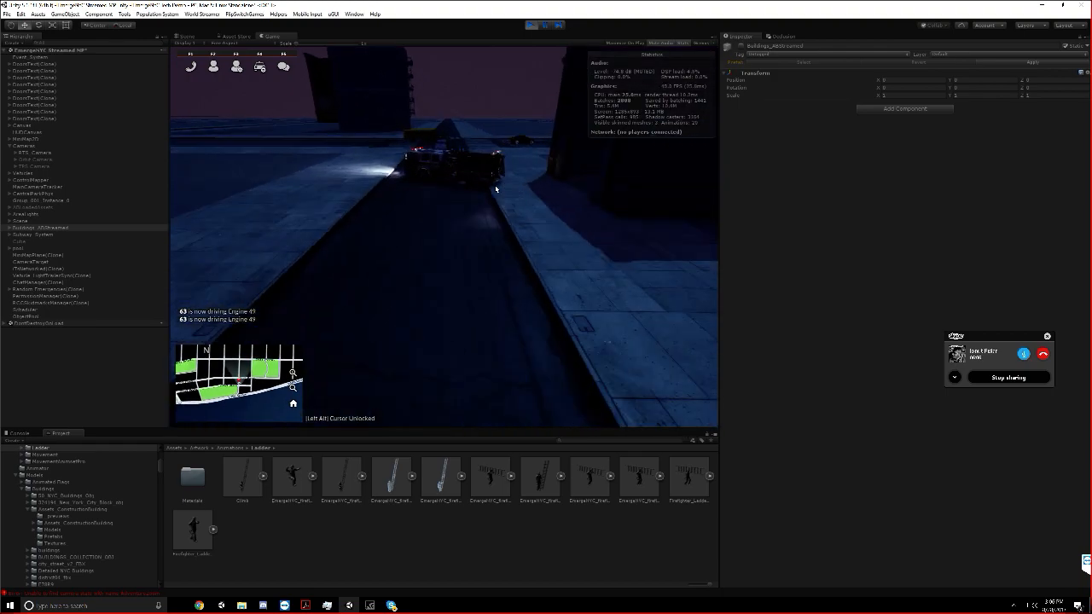
key("w")
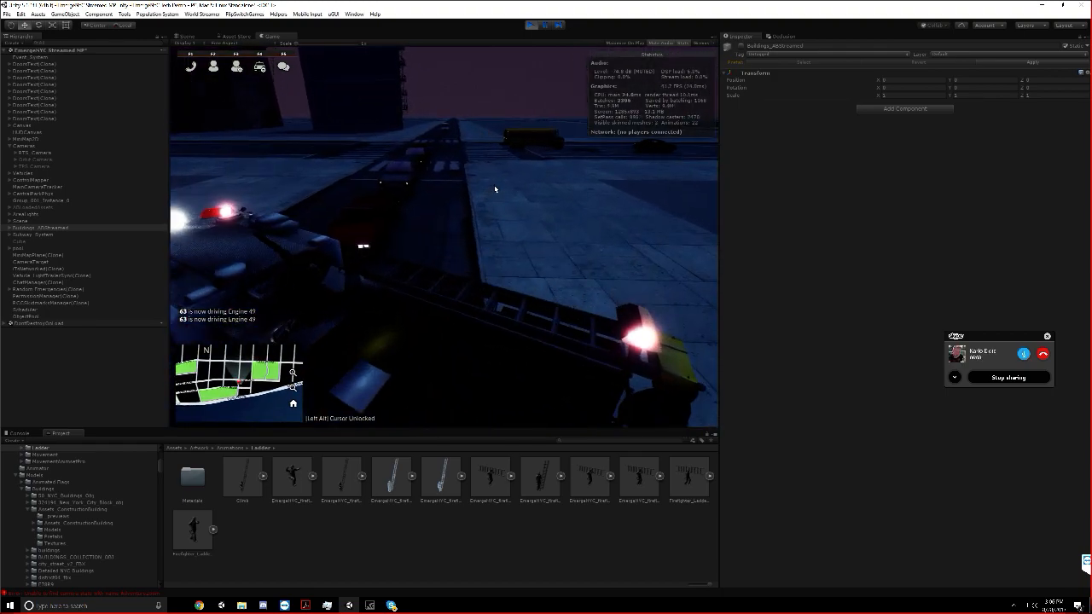
key("s")
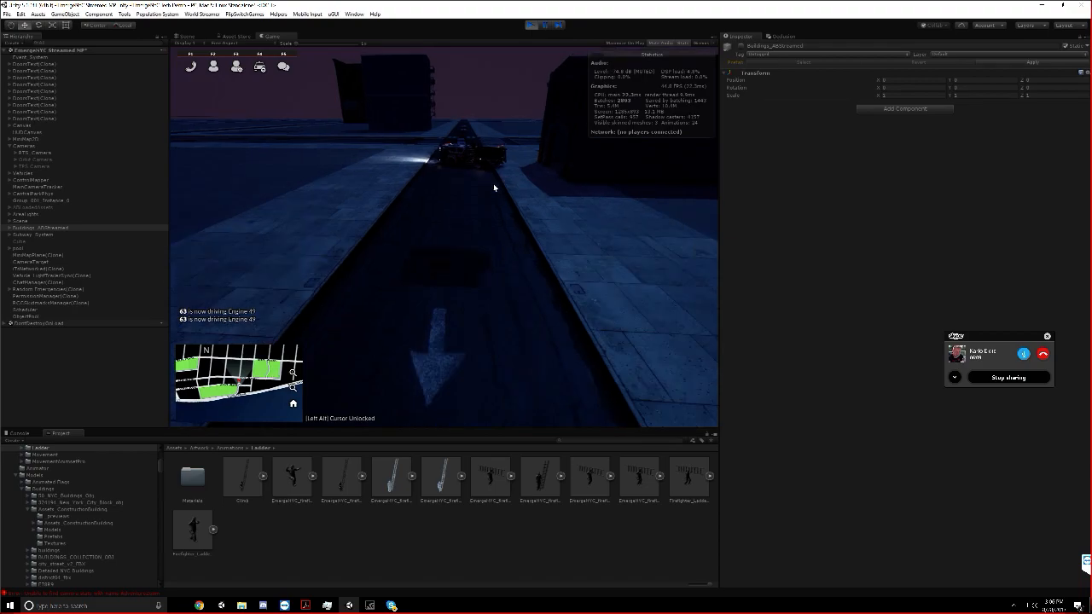
key("w")
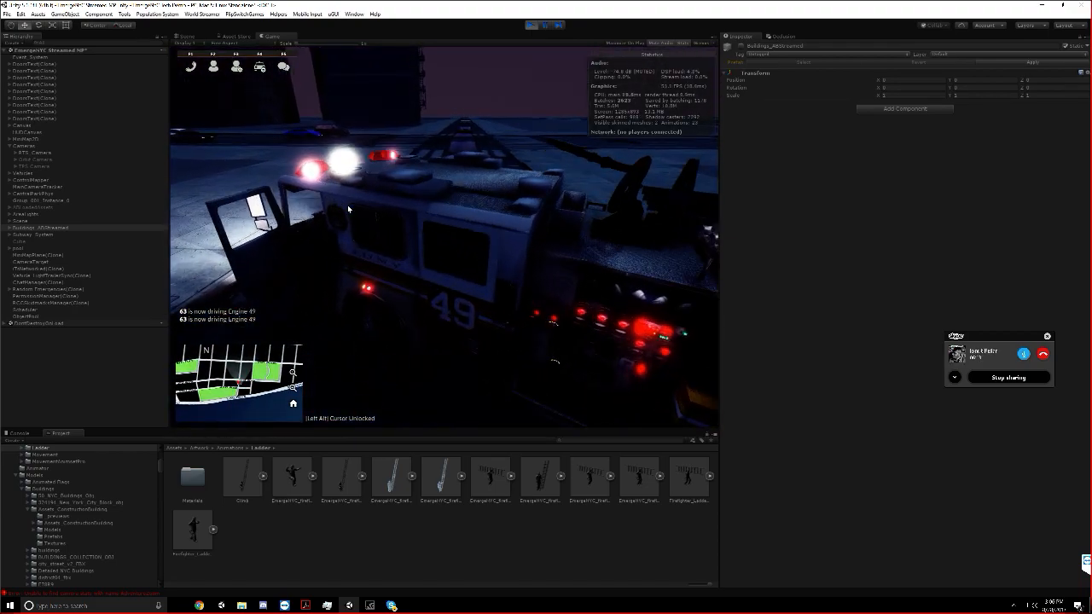
key("s")
key("s")
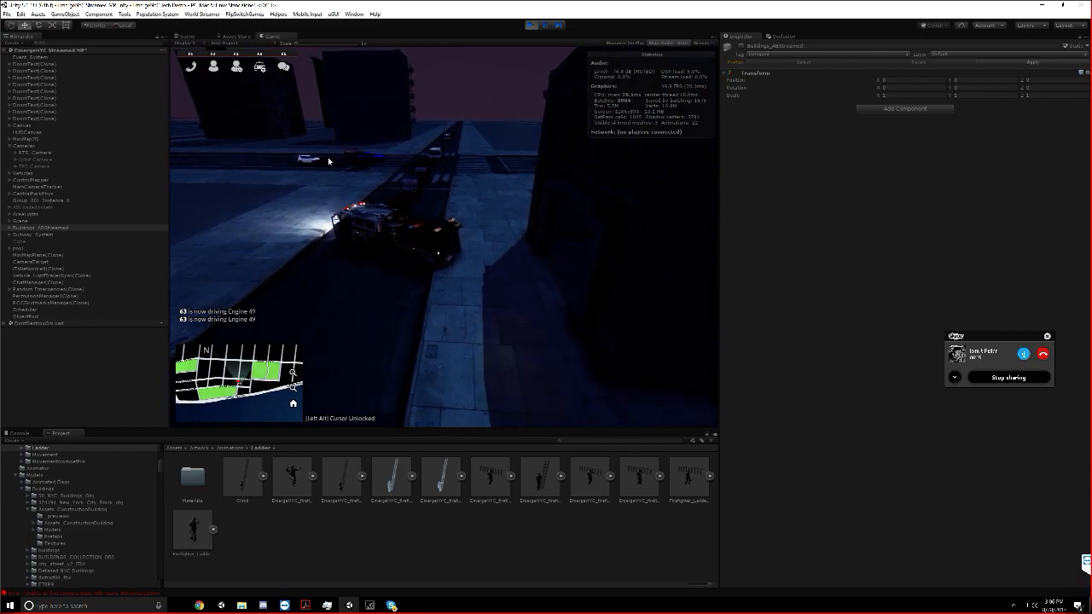
scroll(323, 160, "up", 5)
Search the project assets for the white emergency light and select the WhiteEmergencyLight material
middle_click_drag(555, 404, 527, 282)
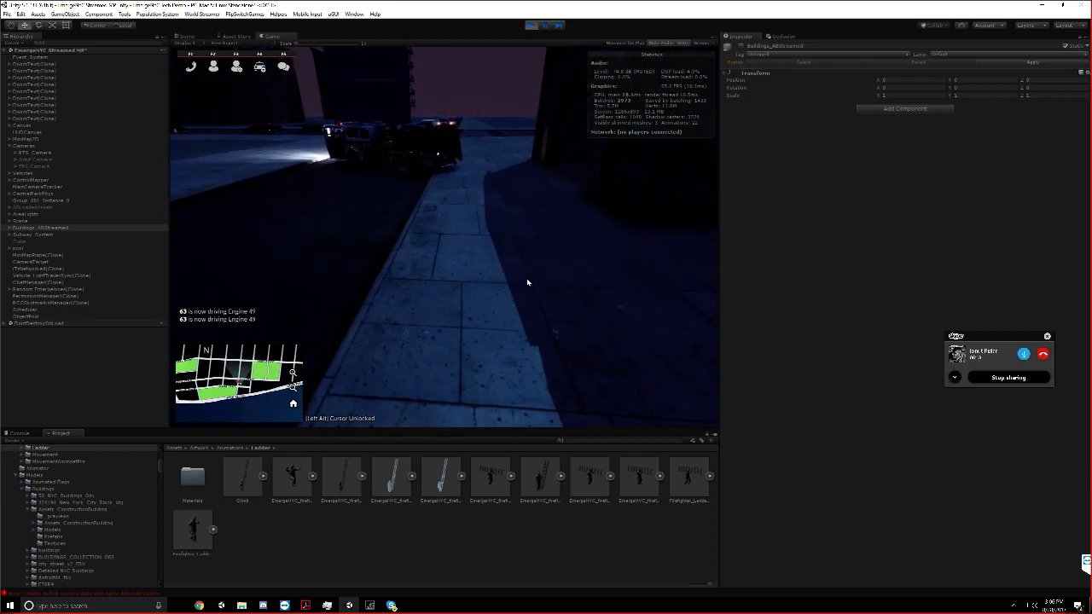
type("whit")
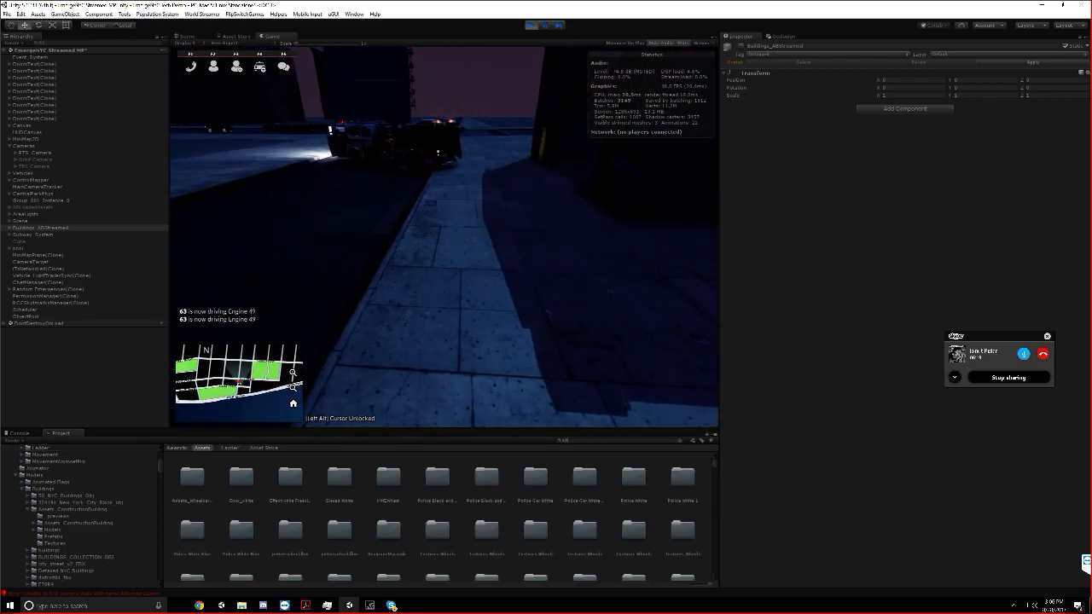
type("ee")
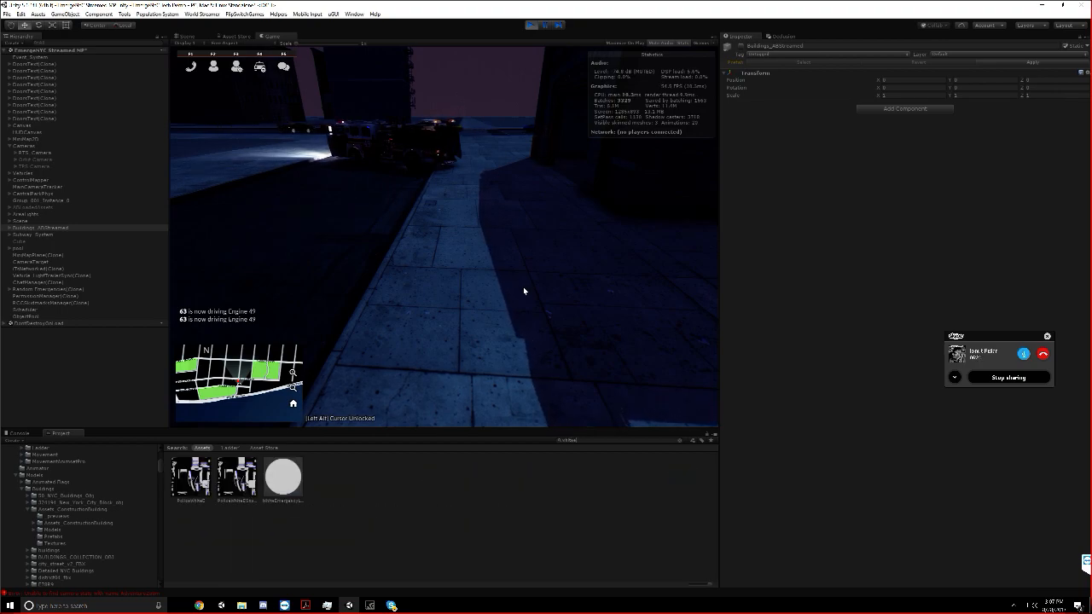
left_click(391, 256)
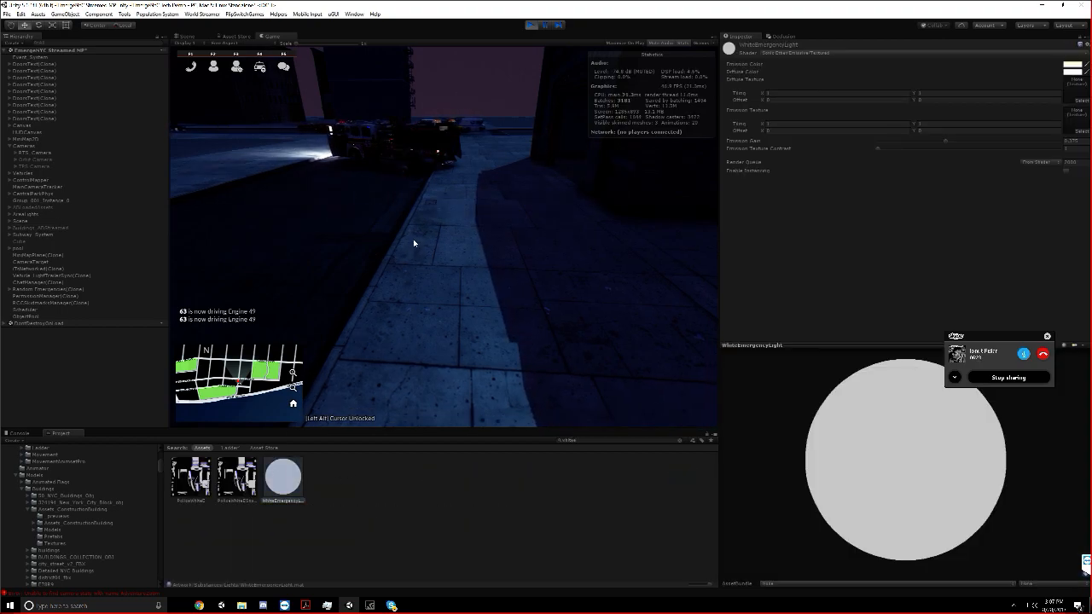
Try an Emission Gain of 1 on the WhiteEmergencyLight material and compare Engine 49's lights near and far
scroll(418, 242, "down", 5)
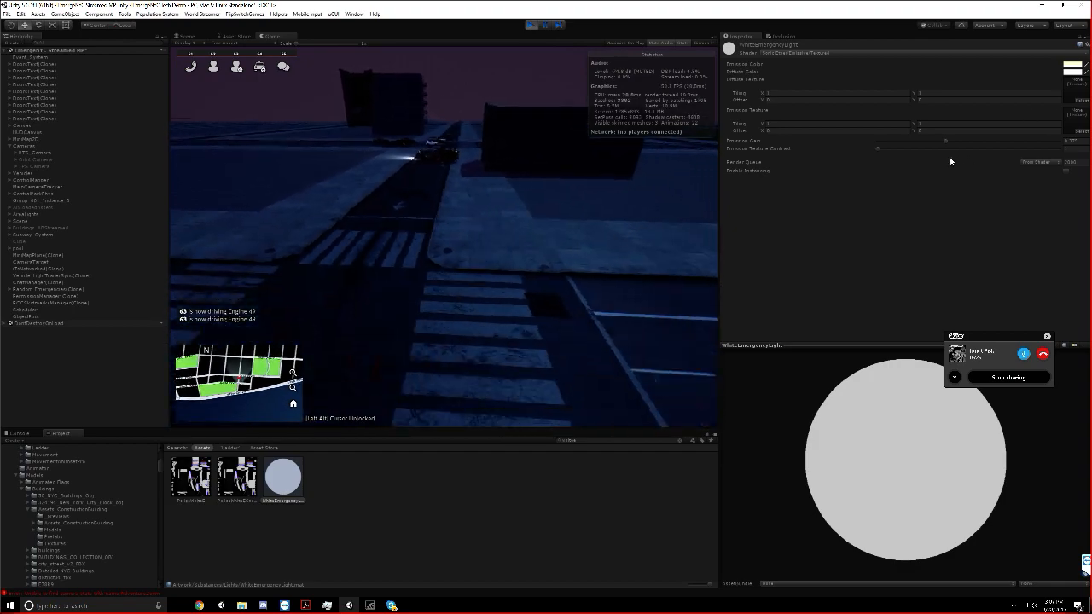
left_click_drag(946, 142, 1033, 145)
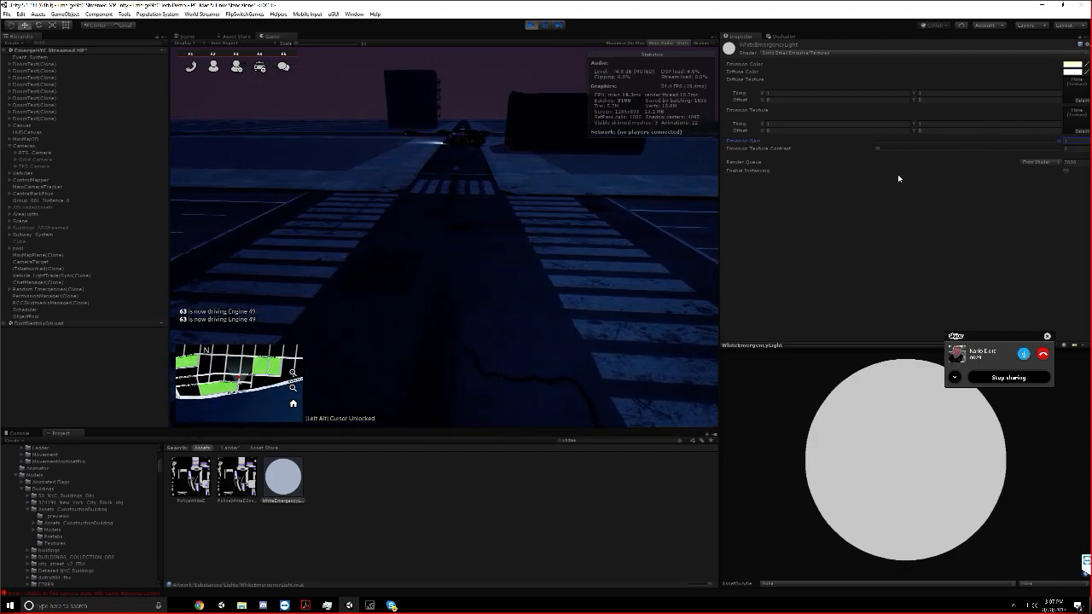
left_click(468, 202)
scroll(469, 201, "up", 5)
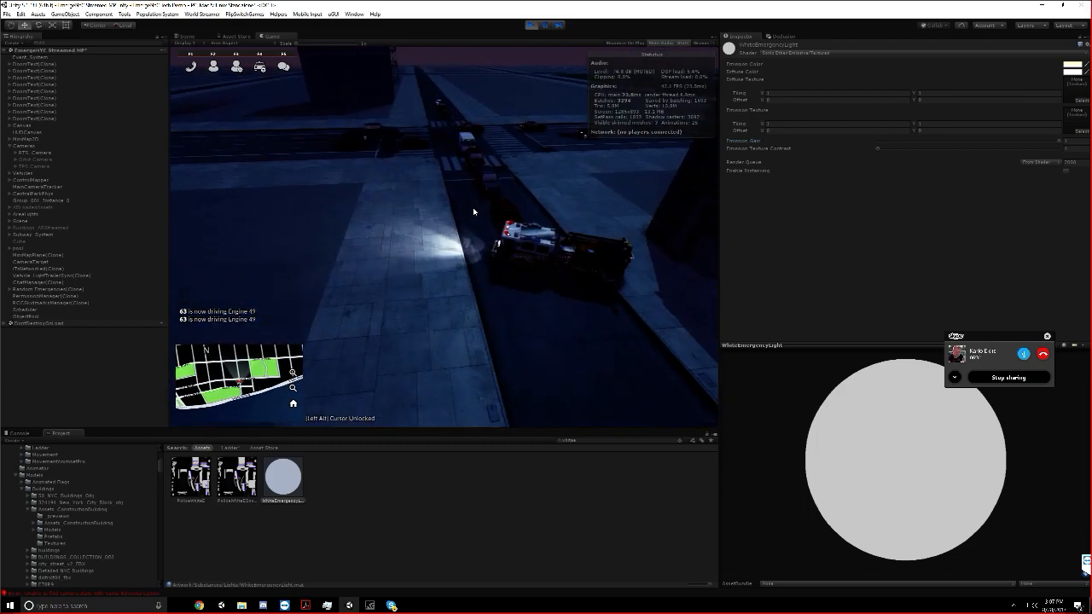
scroll(464, 191, "down", 5)
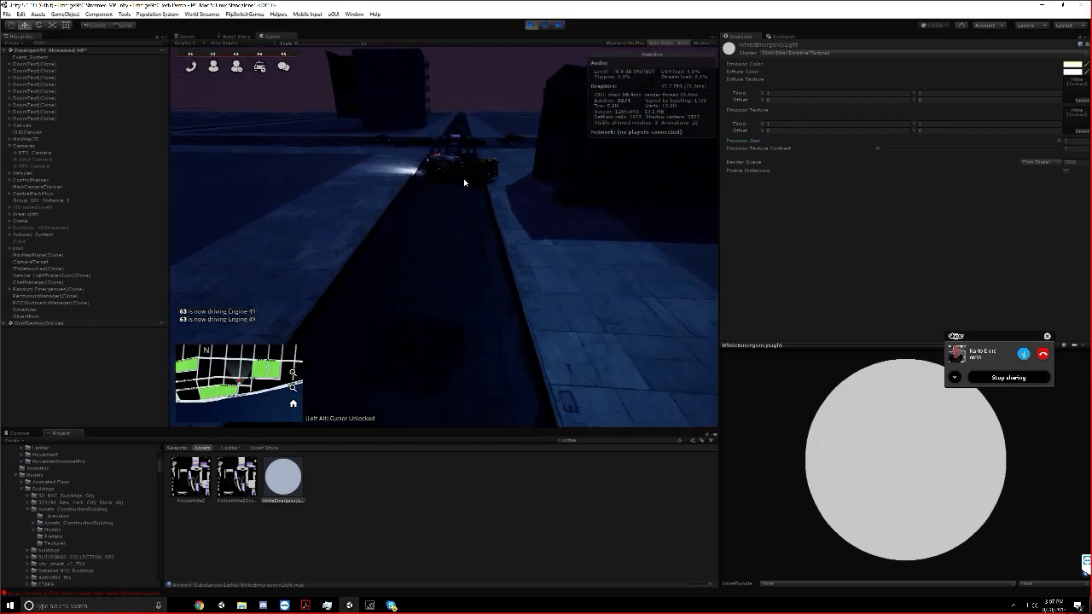
scroll(470, 182, "up", 3)
scroll(475, 186, "up", 5)
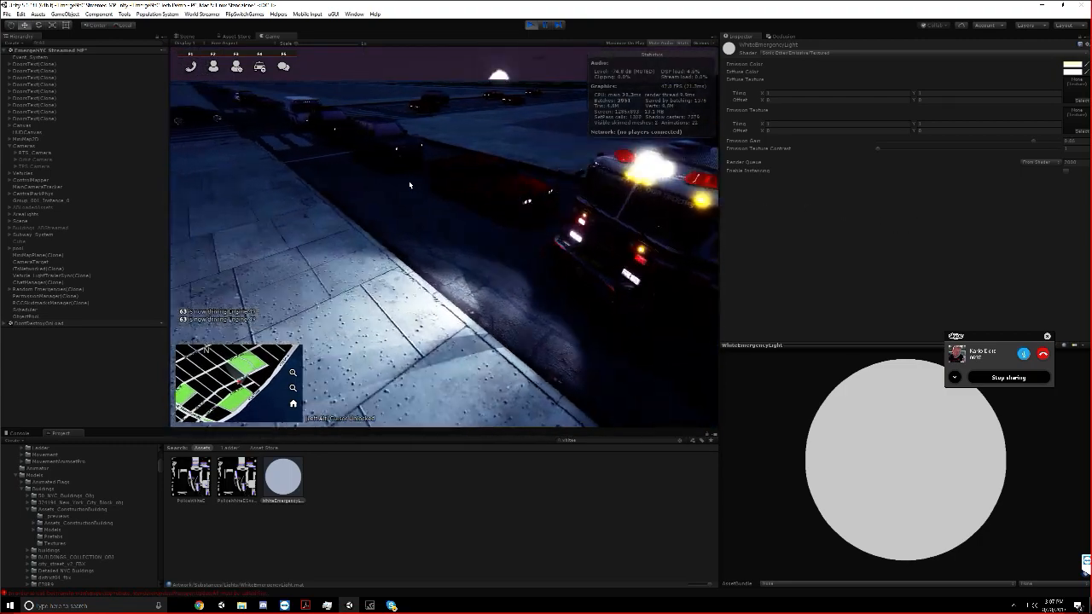
scroll(411, 184, "down", 5)
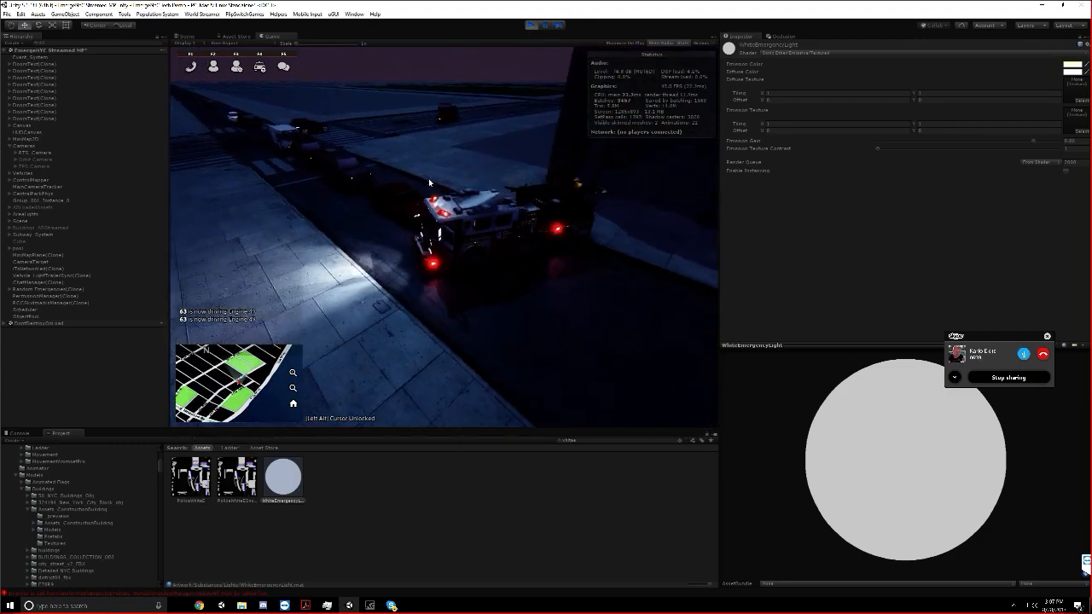
scroll(430, 182, "up", 5)
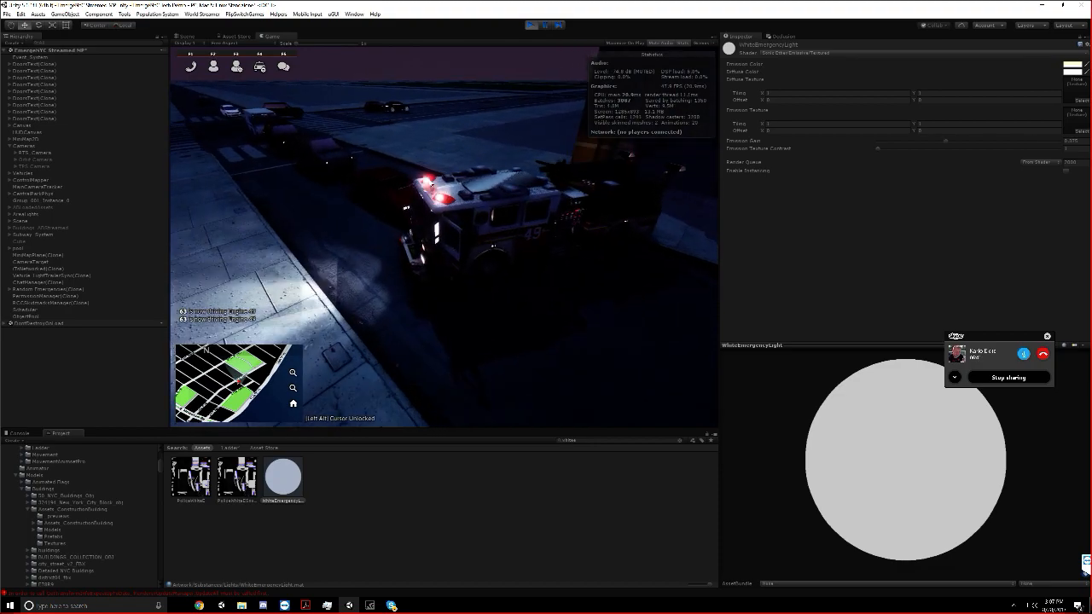
Maximize the Game view to inspect Engine 49's lights and restore the normal editor layout
right_click(279, 36)
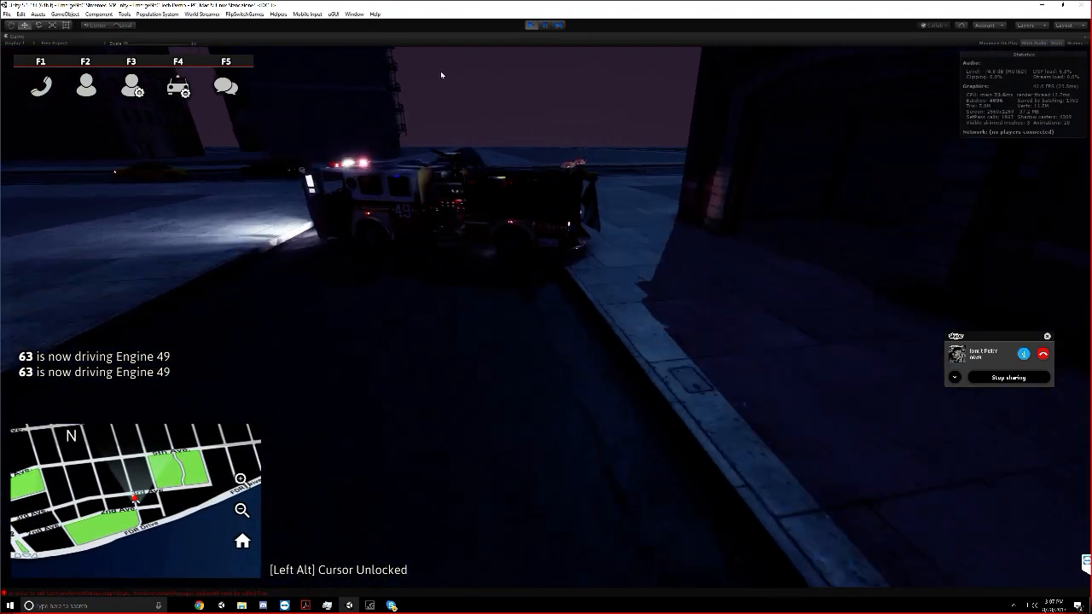
right_click(440, 37)
left_click(459, 68)
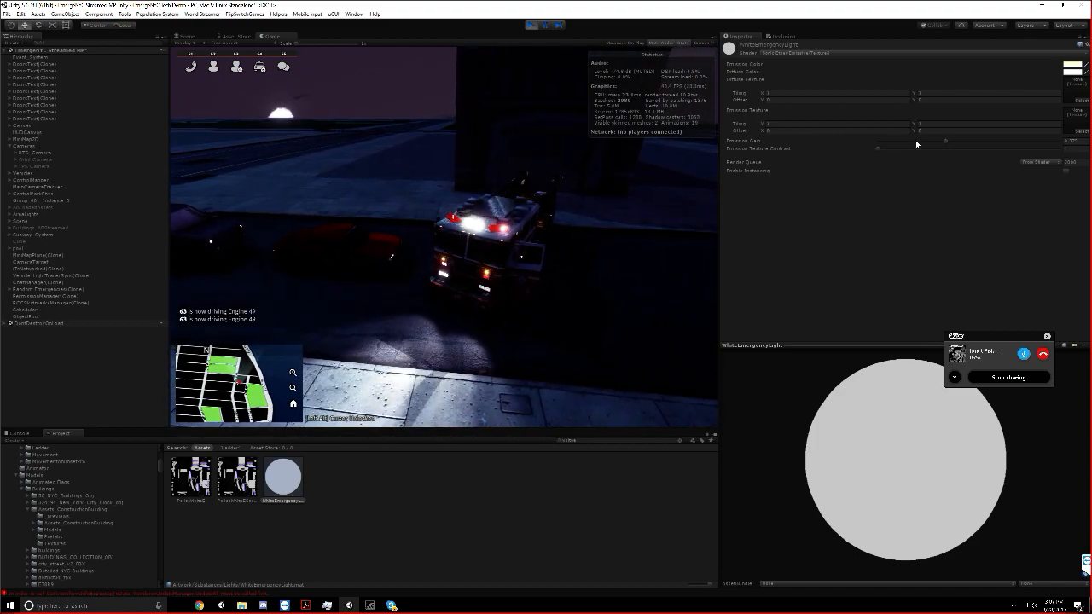
Raise the WhiteEmergencyLight material's Emission Gain to 1 once more and undo that change
left_click_drag(945, 141, 1063, 147)
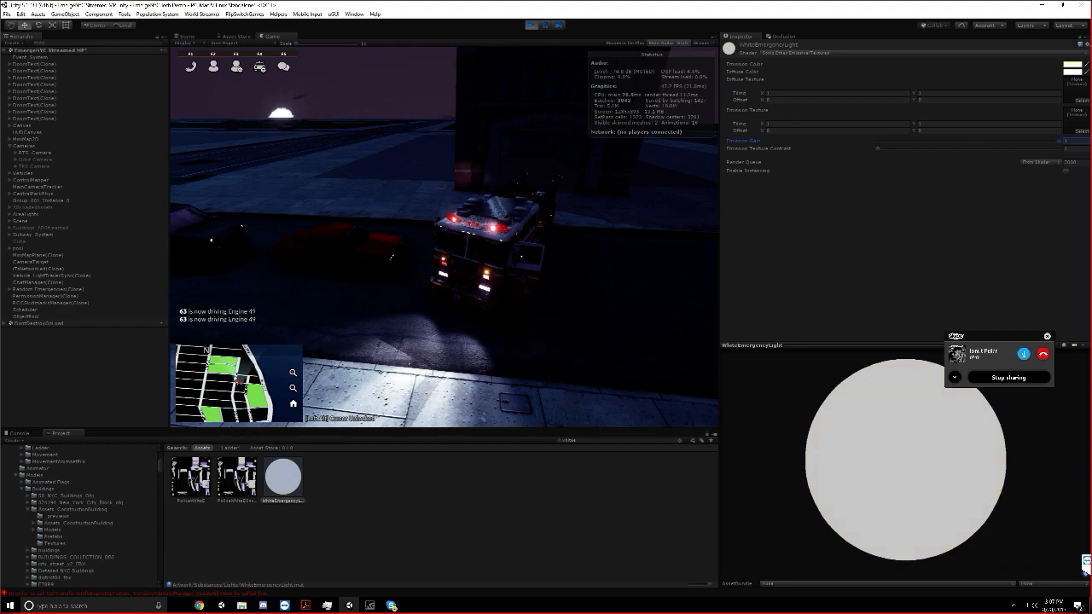
key("ctrl+z")
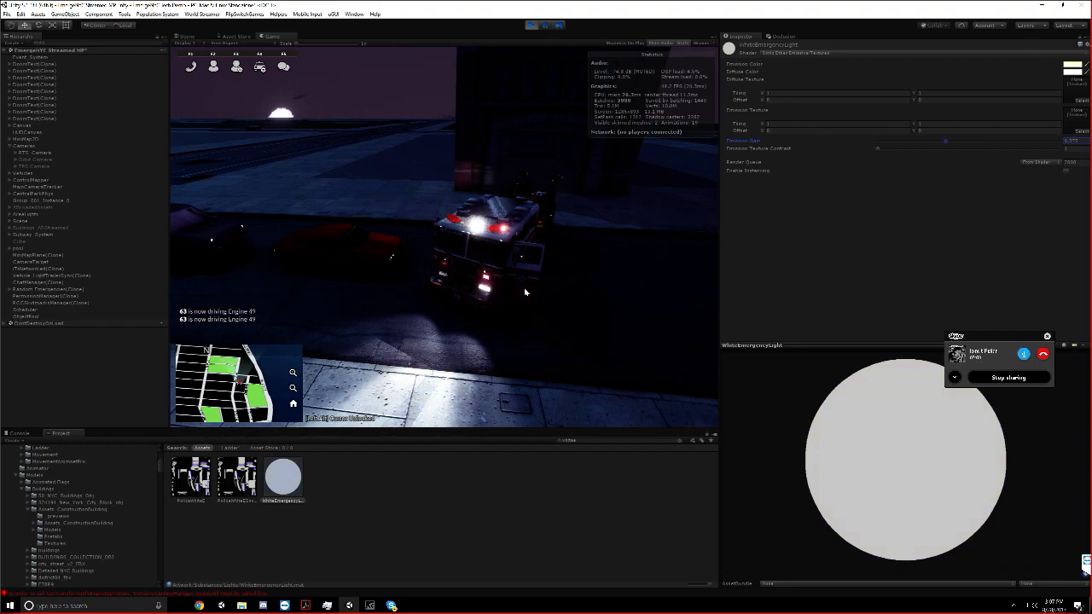
Search the project assets for the red emergency light and select the RedEmergencyLight material
left_click(576, 442)
type("r")
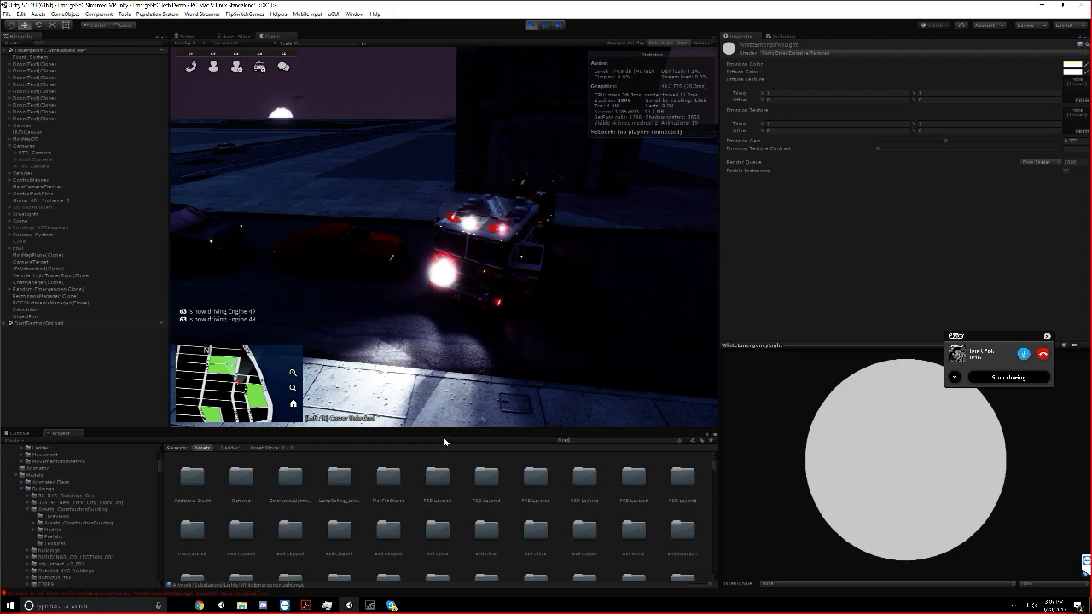
type("ed")
left_click(522, 480)
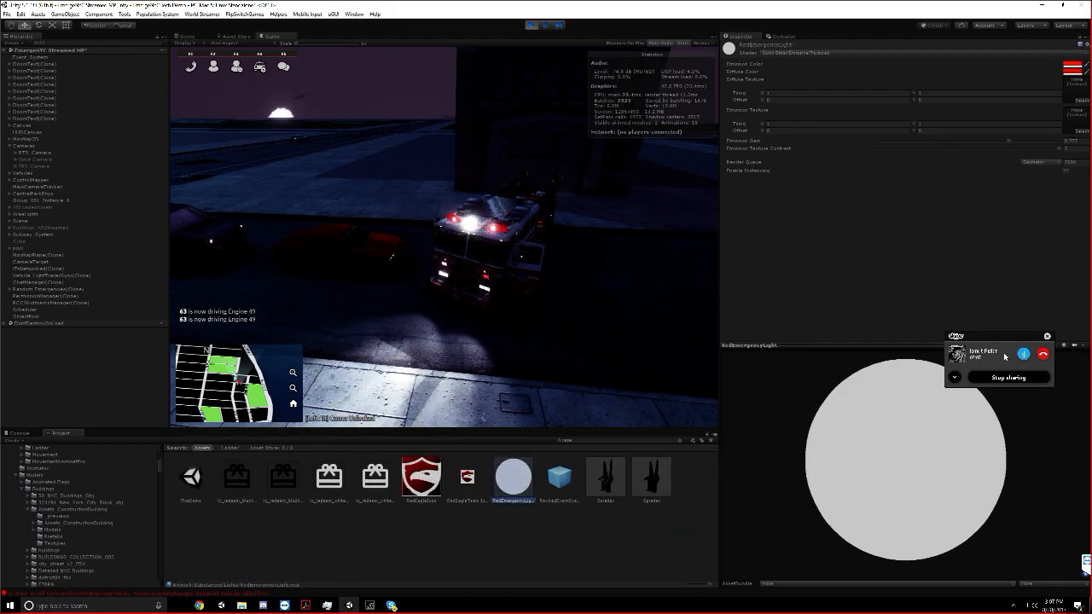
Test an Emission Gain of 0 on the RedEmergencyLight material and set it to 1
left_click_drag(1010, 141, 1065, 144)
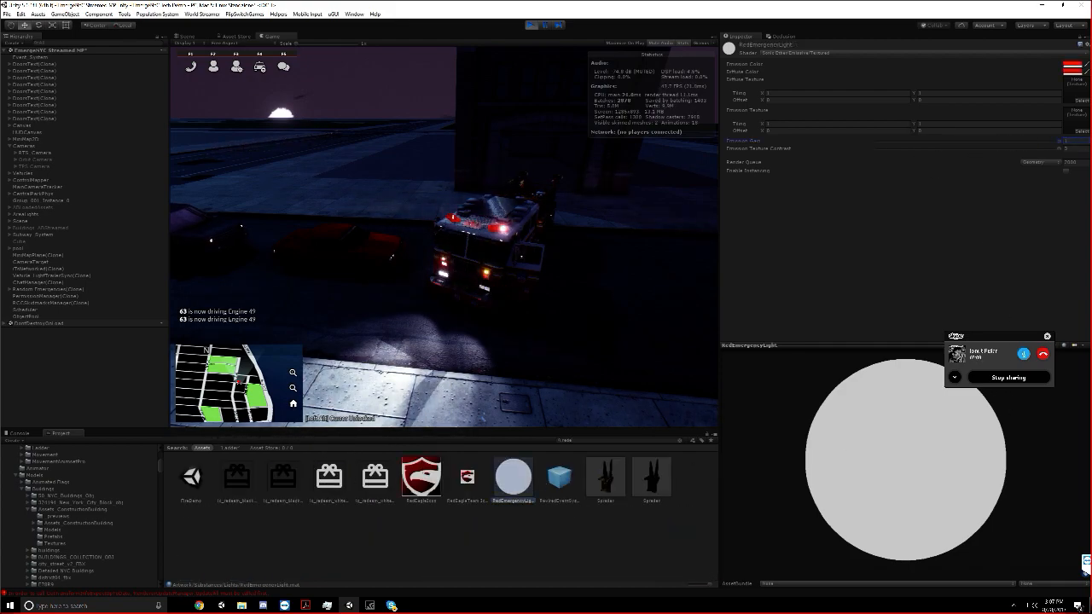
key("BackSpace")
key("BackSpace")
key("BackSpace")
type("1")
key("BackSpace")
type("0")
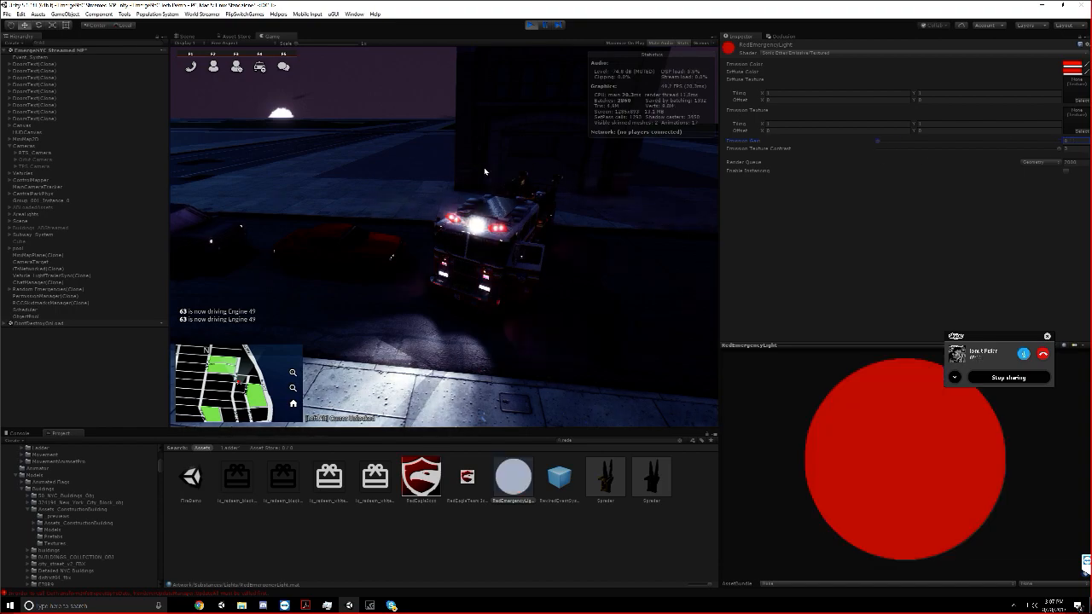
key("BackSpace")
type("1")
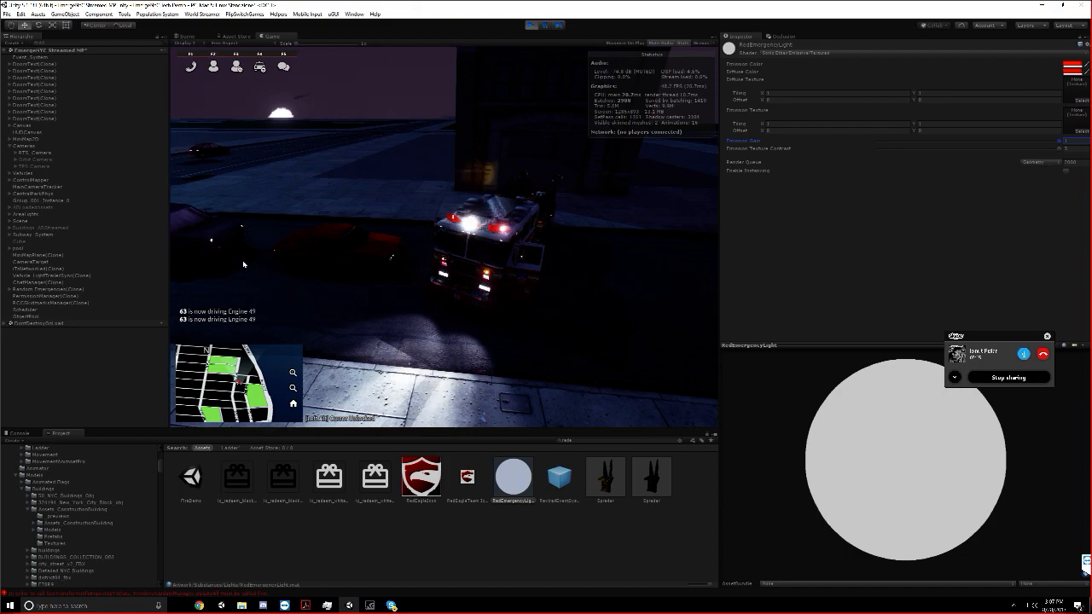
Expand Engine Company 49's hierarchy down to the first Rotator under Emergency Lights, select its Light object and show the WhiteRotator material settings
left_click(9, 173)
left_click(16, 180)
left_click(21, 194)
left_click(27, 200)
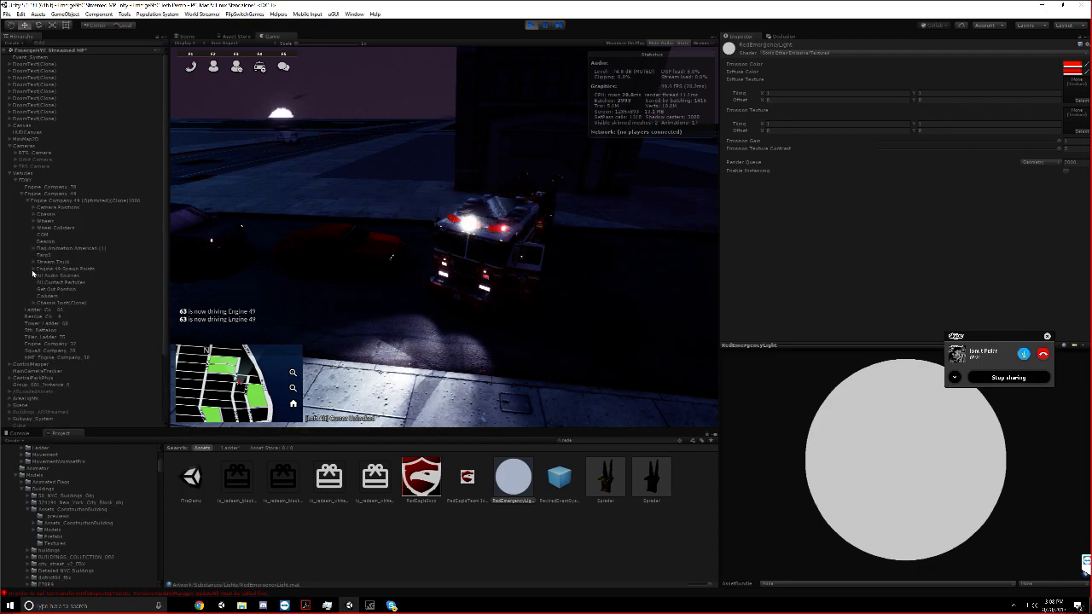
left_click(32, 214)
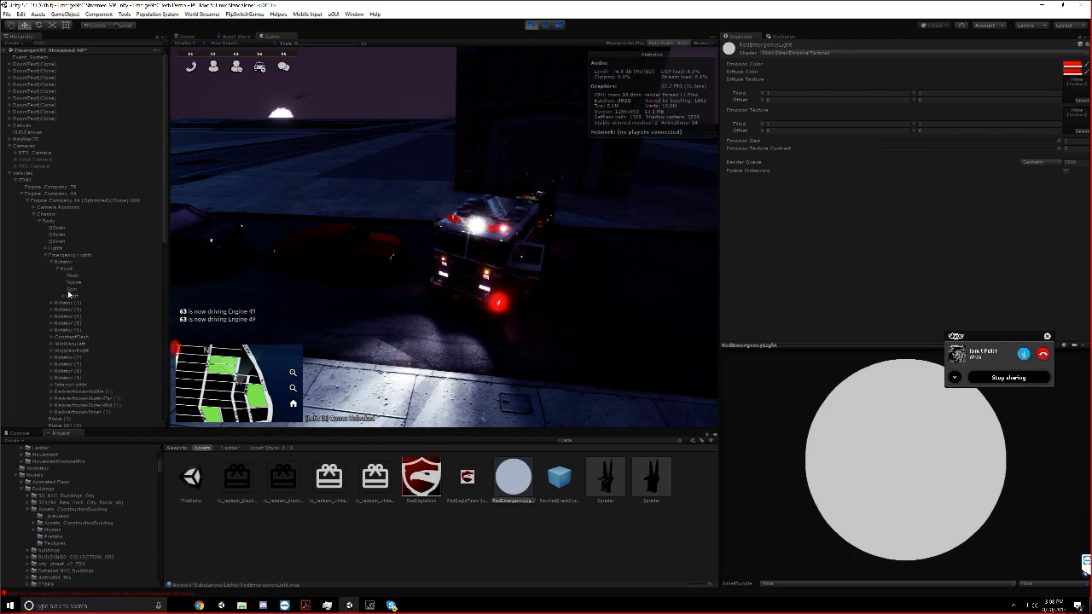
left_click(63, 296)
left_click(115, 295)
left_click(743, 256)
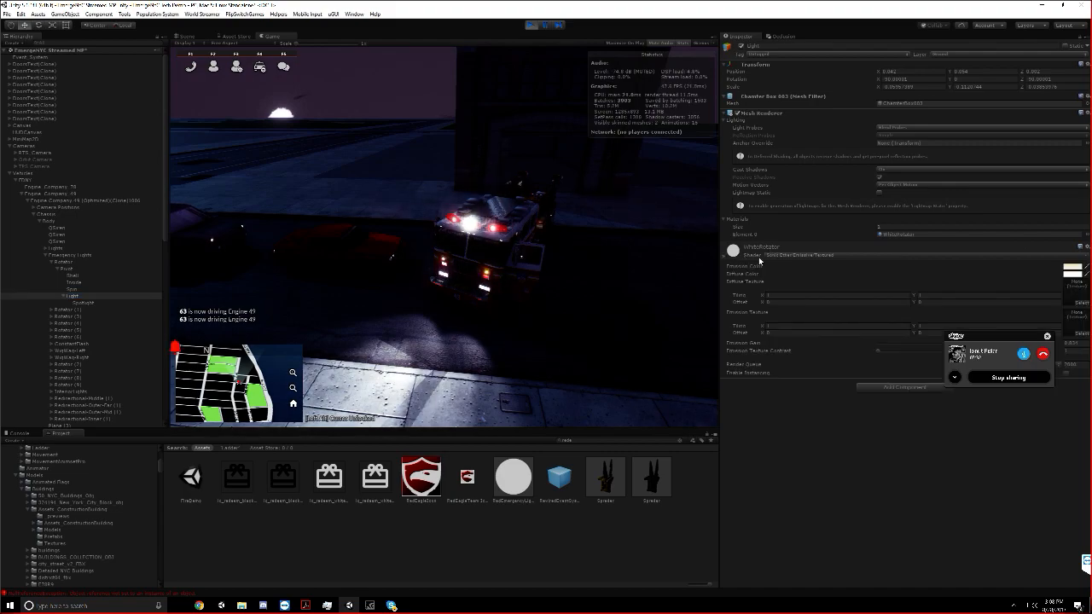
Move the Skype call window off the material settings and try a WhiteRotator Emission Gain of 1, viewing Engine 49 near and far
left_click_drag(985, 339, 982, 378)
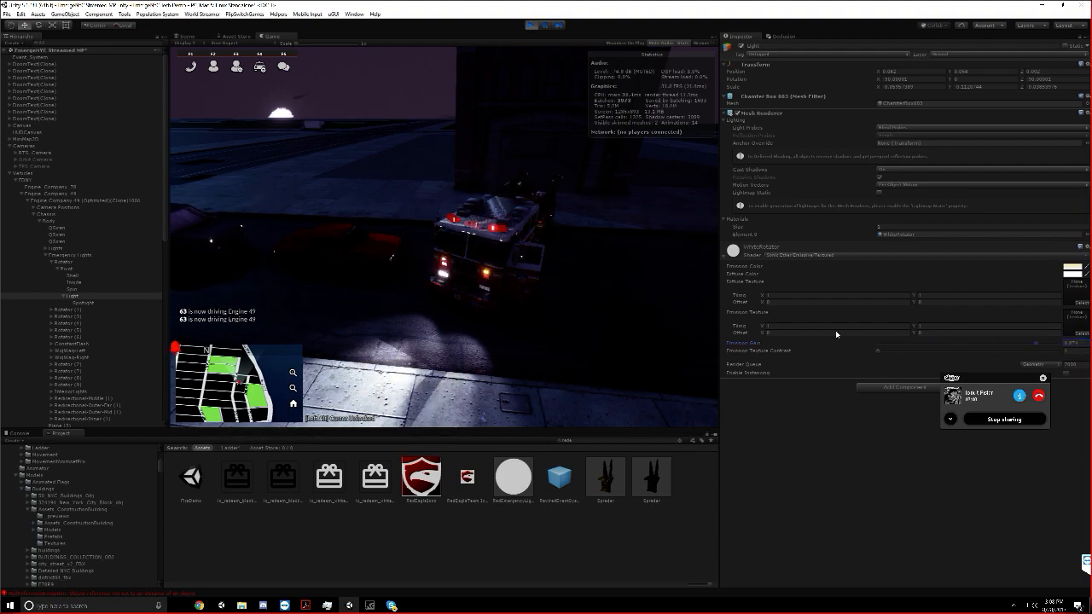
key("s")
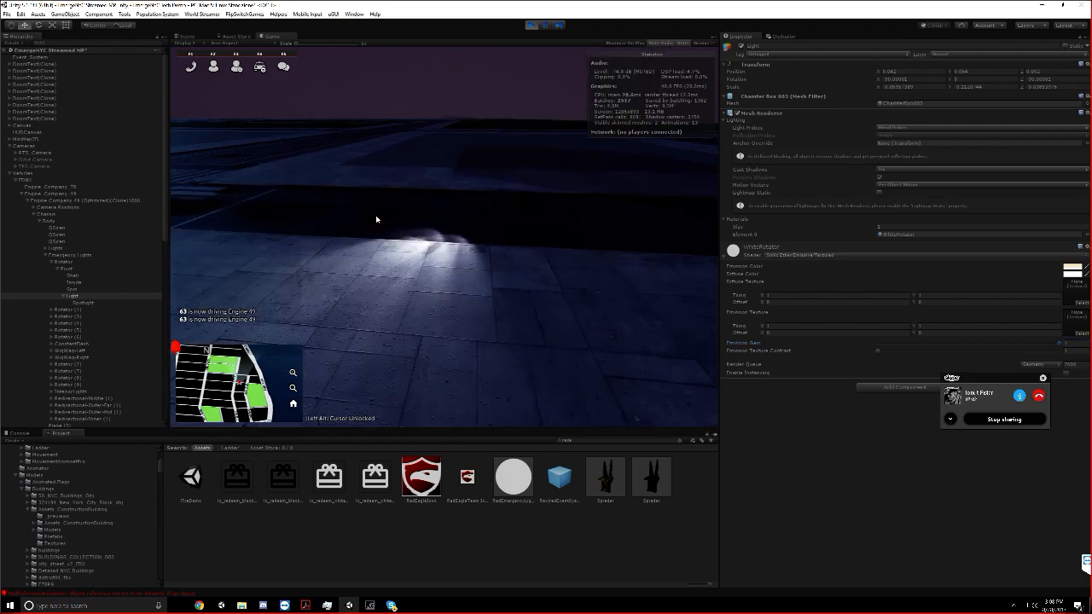
mouse_move(375, 215)
right_mouse_down()
mouse_move(345, 227)
mouse_move(332, 217)
mouse_move(356, 221)
right_mouse_up()
key("w")
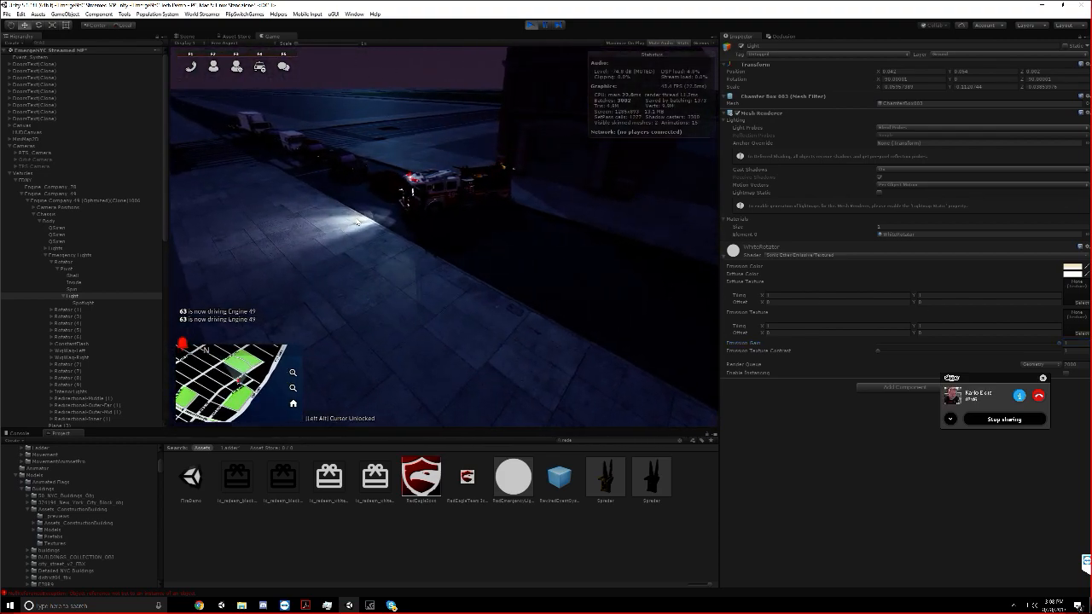
key("d")
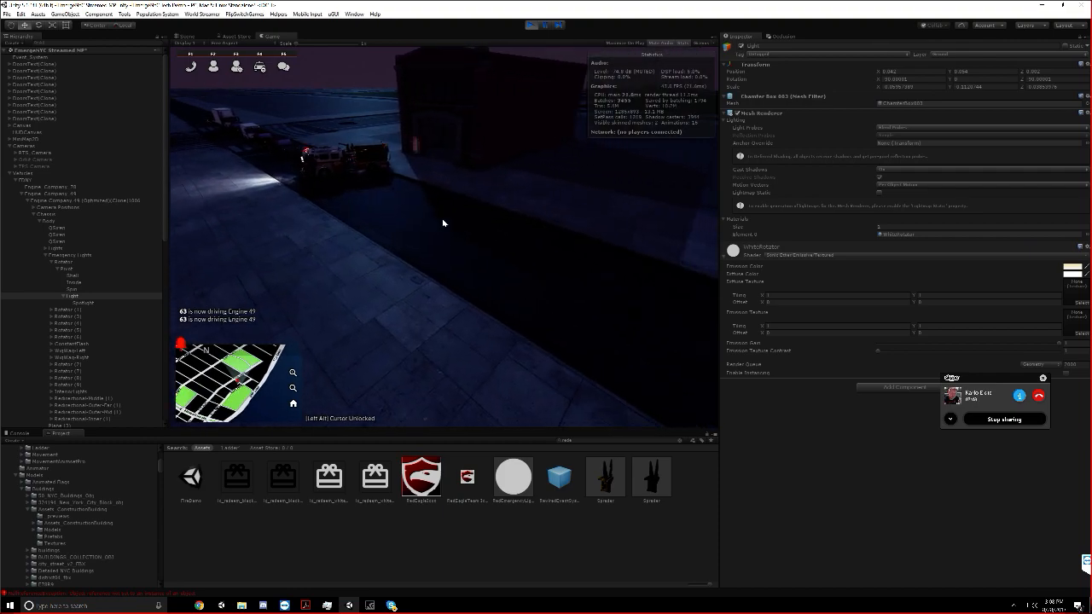
key("a")
scroll(443, 223, "up", 3)
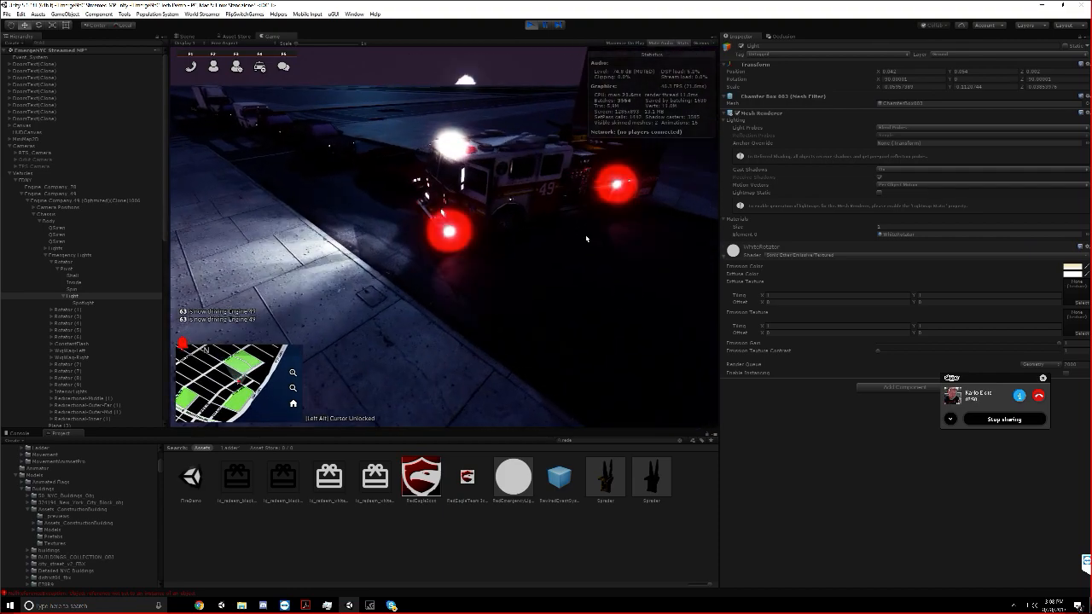
Inspect the settings of the rotator's Spotlight, reselect its parent Light and view Engine 49 from a distance
key("Down")
key("w")
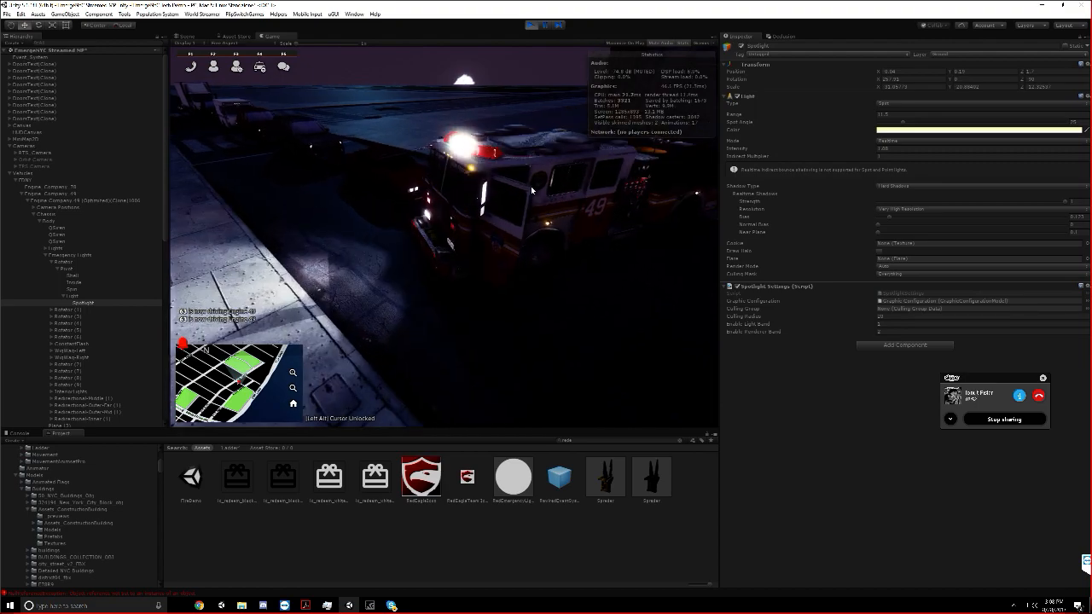
left_click(112, 297)
key("s")
key("s")
right_click_drag(277, 145, 310, 130)
key("s")
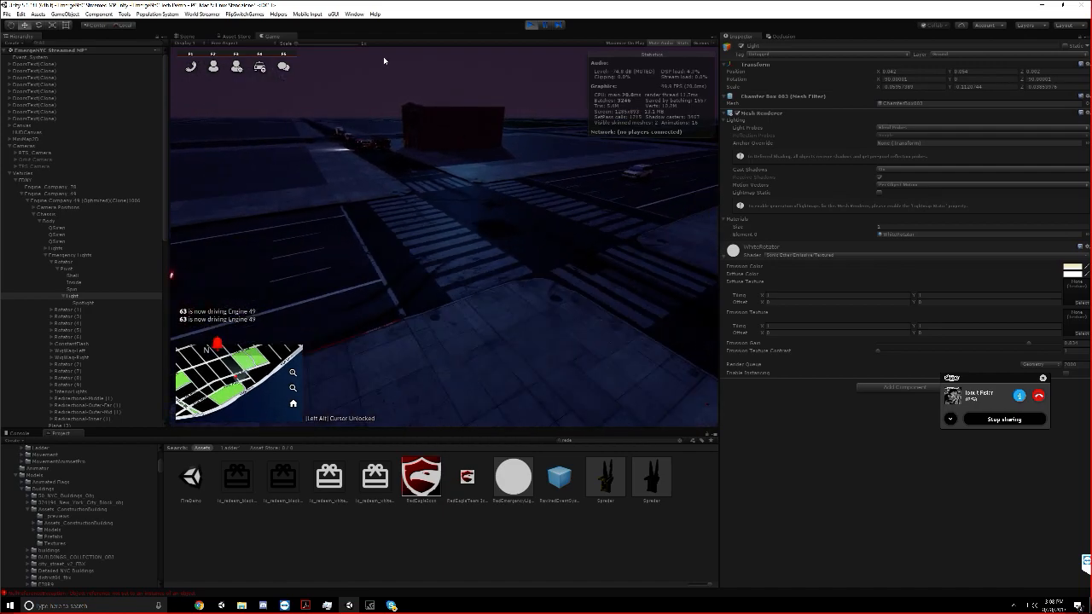
Dock the Game view between the Scene view and the Inspector so the game and the scene show side by side
right_click_drag(710, 172, 642, 169)
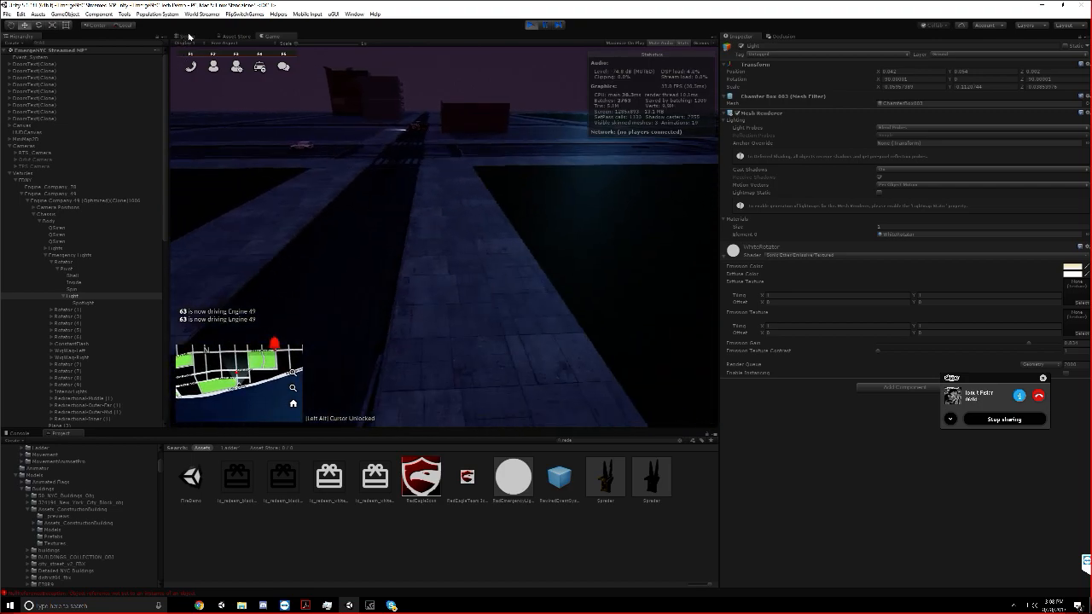
left_click_drag(263, 38, 737, 169)
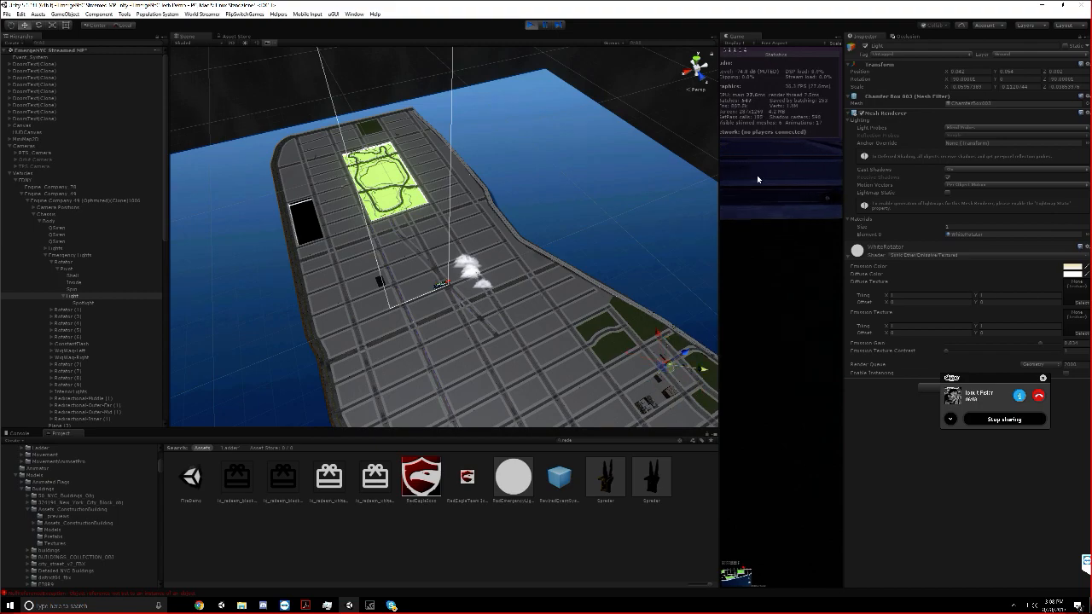
middle_click_drag(712, 181, 581, 179)
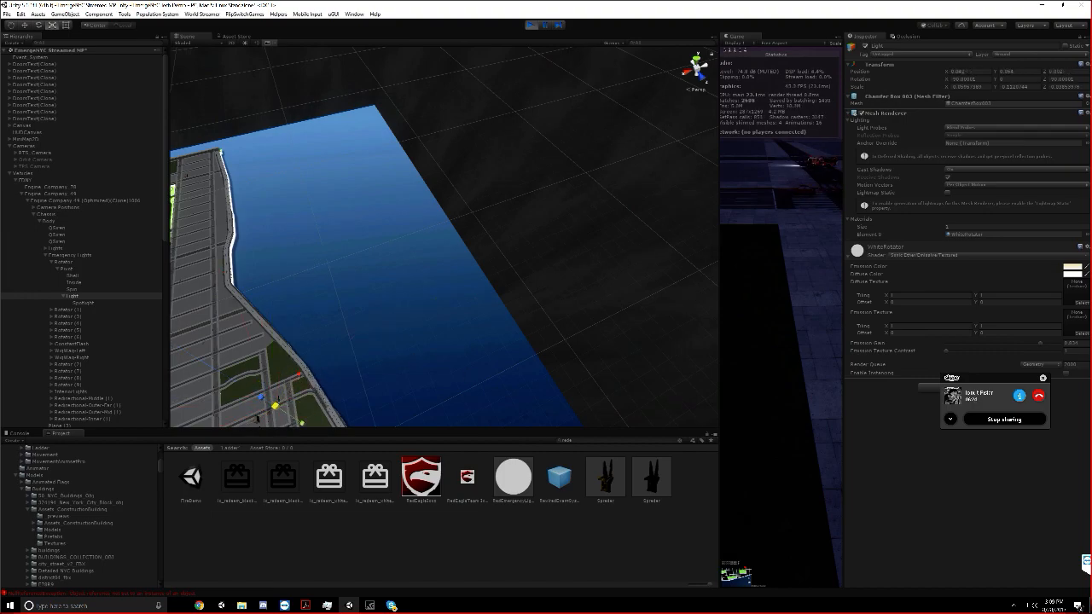
Expand the rotators under Engine 49's Emergency Lights and select their Light objects together
scroll(57, 276, "down", 3)
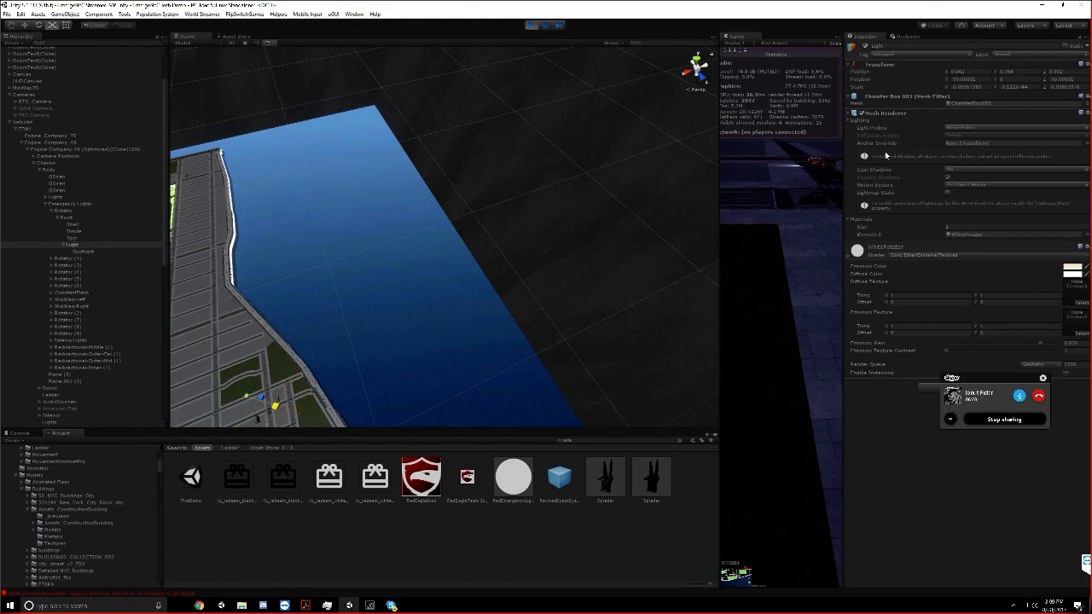
scroll(90, 290, "down", 3)
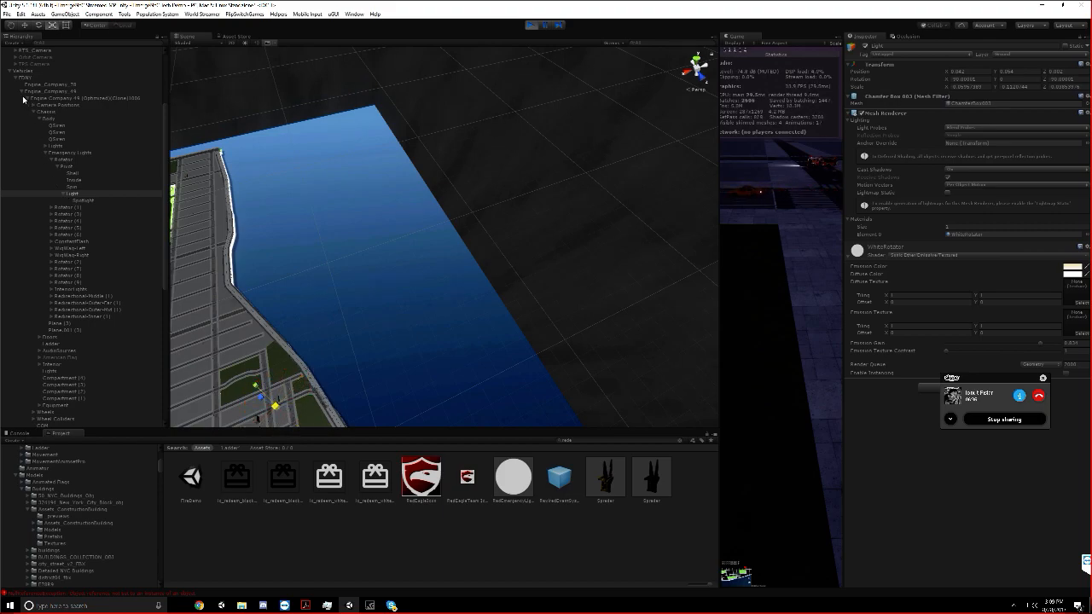
left_click(46, 154, "alt")
scroll(93, 191, "down", 3)
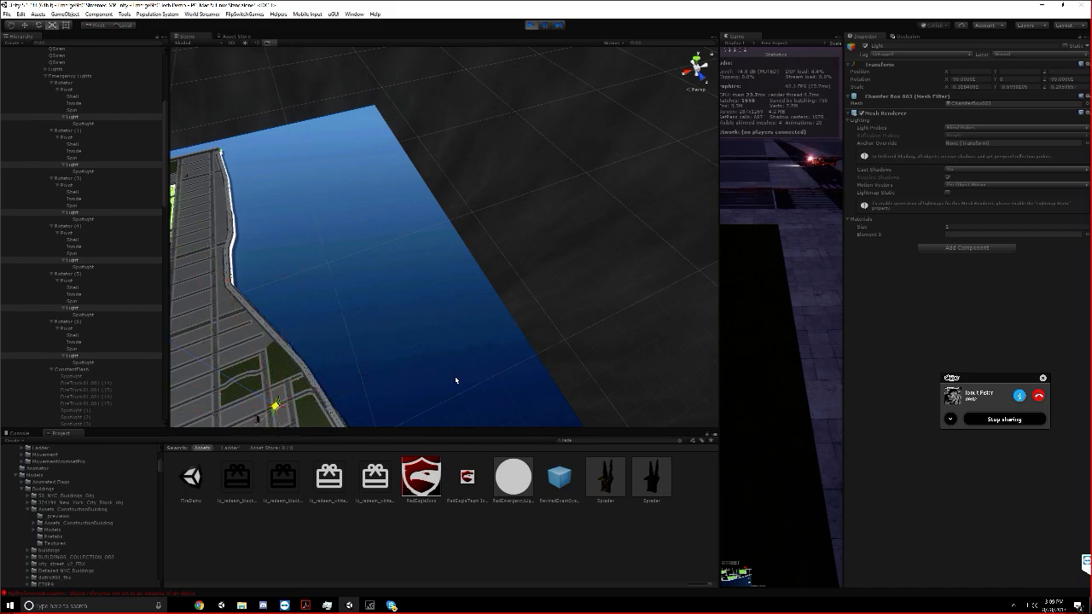
Maximize the Game view and examine Engine 49's emergency lights from down the street and up close
right_click(744, 36)
left_click(768, 51)
key("d")
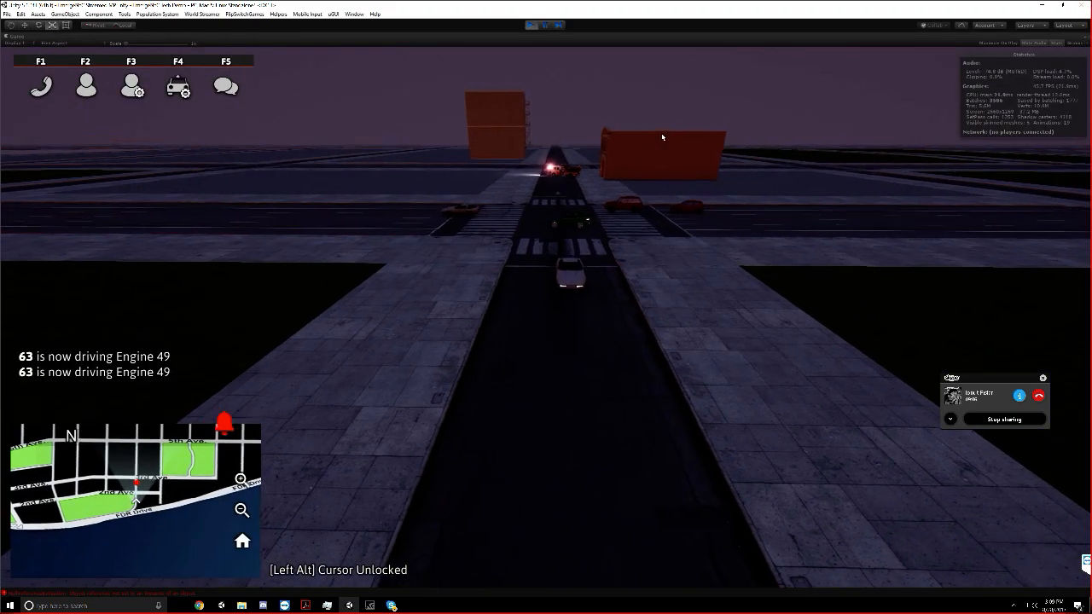
key("w")
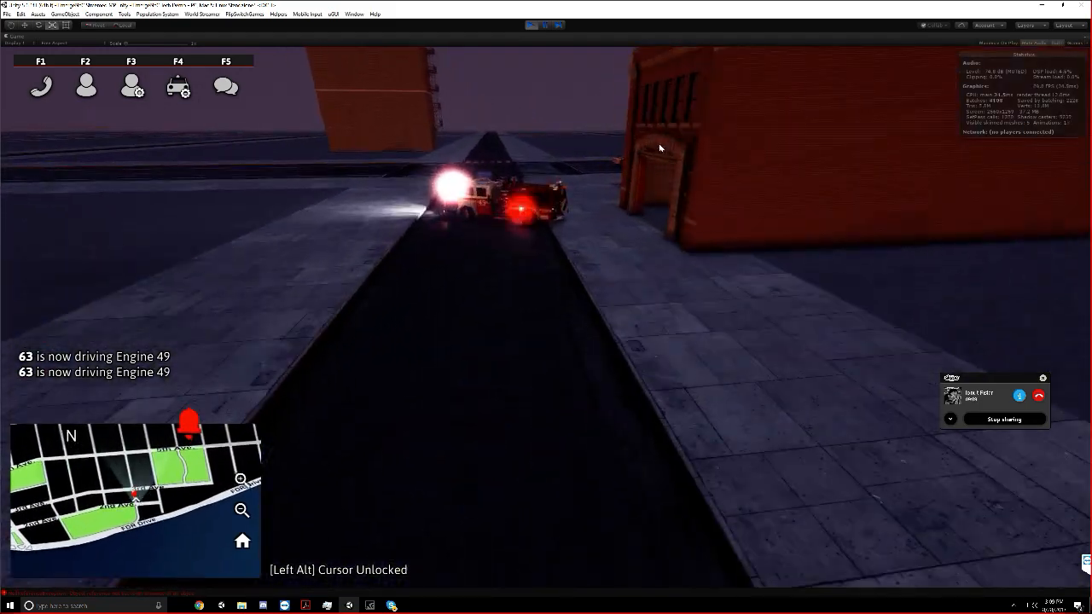
key("w")
right_click_drag(659, 148, 667, 150)
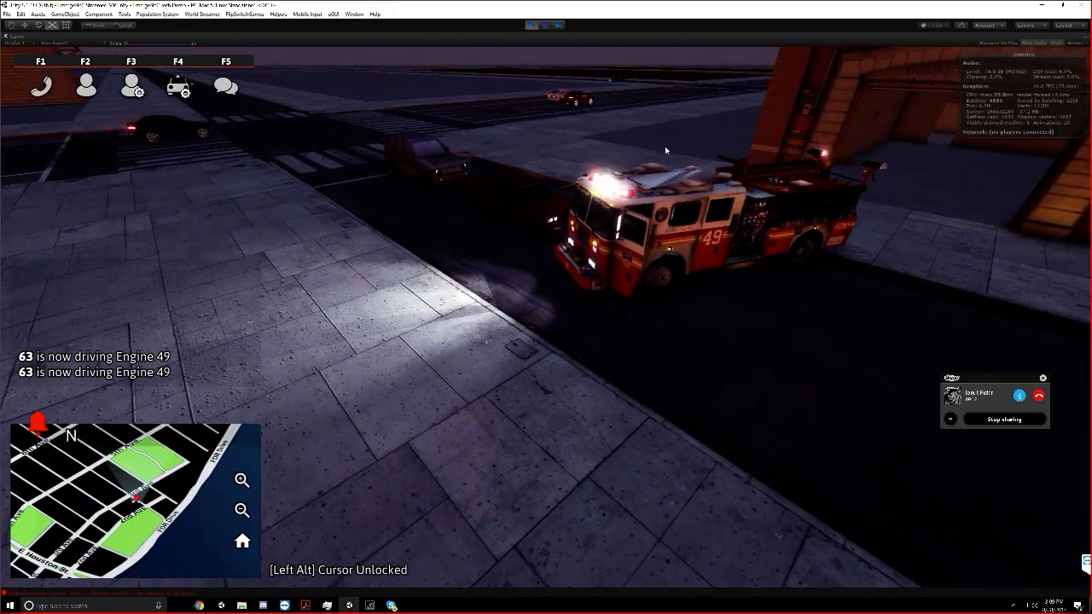
scroll(666, 150, "down", 5)
scroll(662, 146, "up", 5)
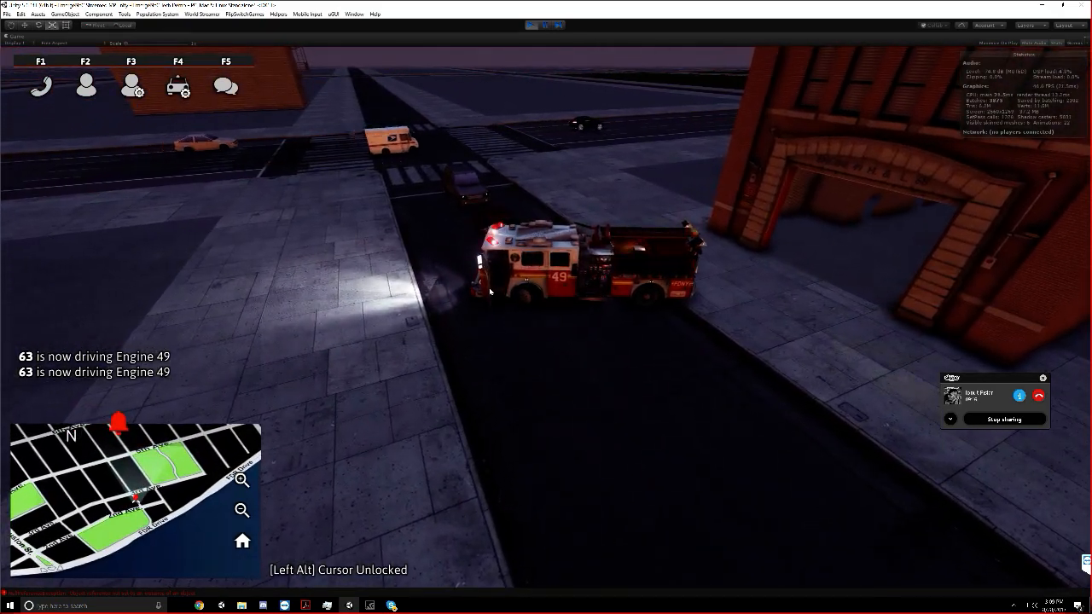
mouse_move(364, 317)
middle_mouse_down()
mouse_move(409, 319)
mouse_move(337, 320)
mouse_move(350, 314)
middle_mouse_up()
scroll(349, 322, "down", 3)
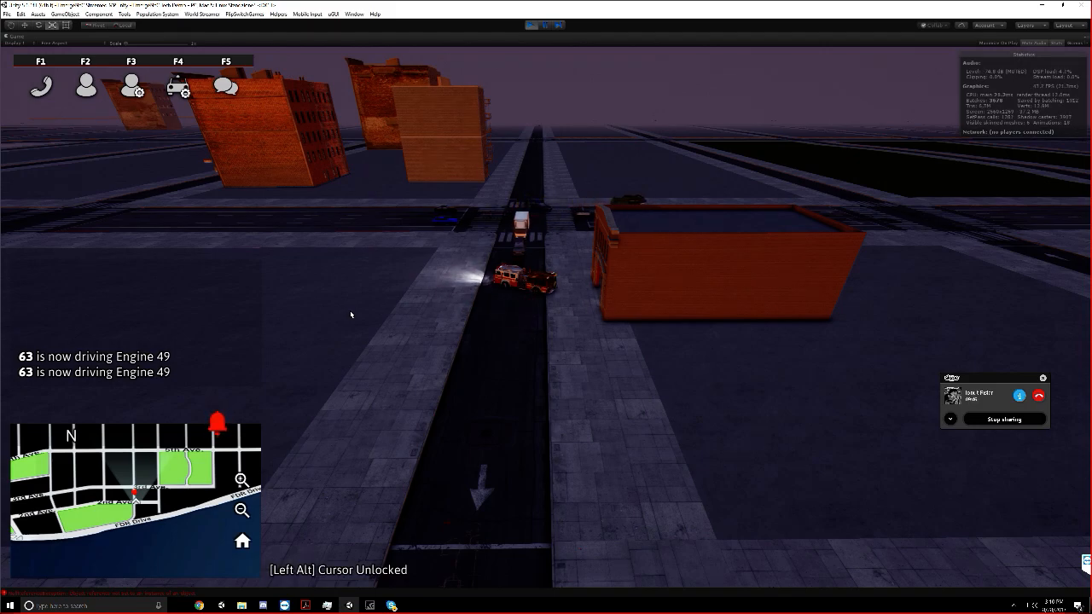
Compare Engine 49's emergency lights from several blocks away and from beside the firehouse
key("s")
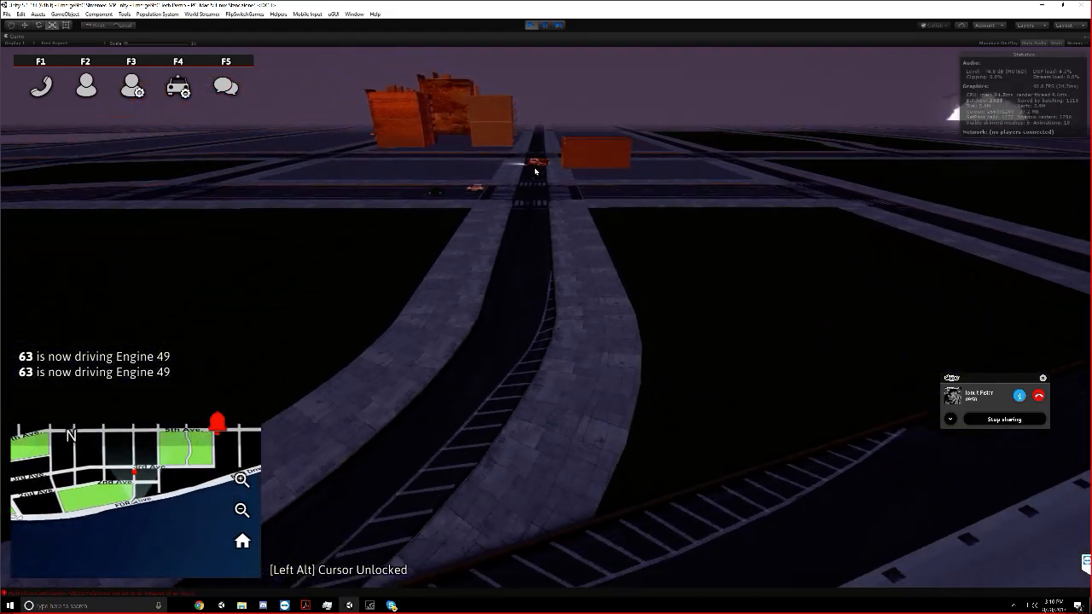
key("s")
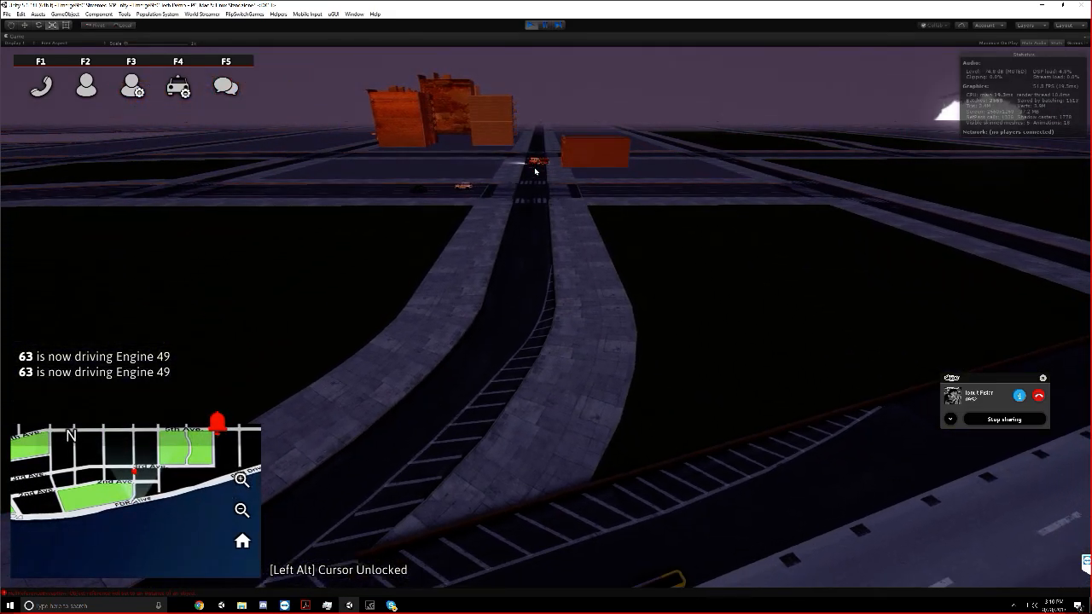
key("w")
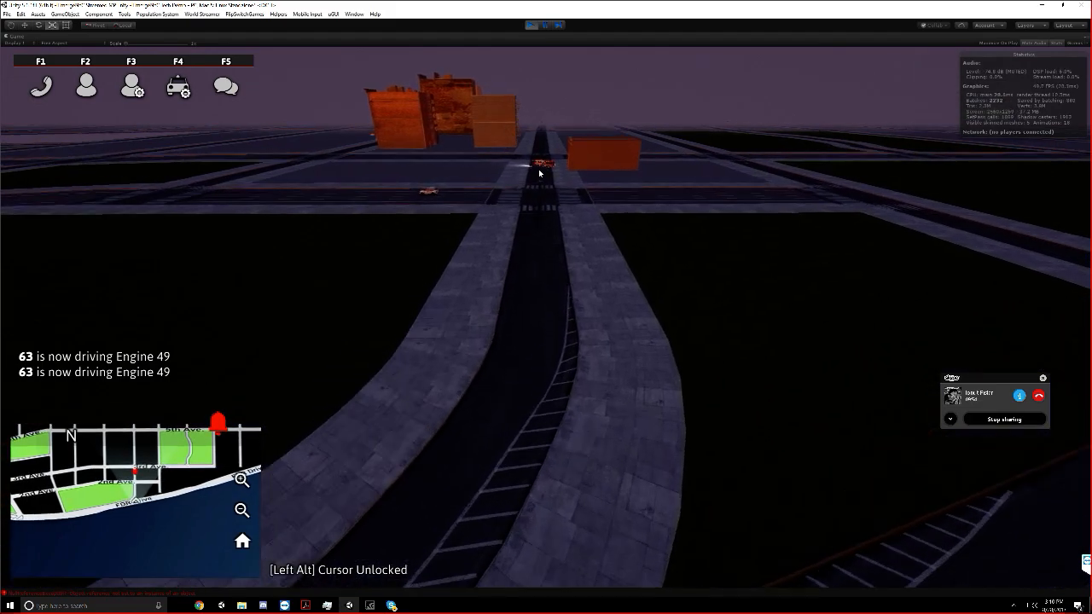
key("w")
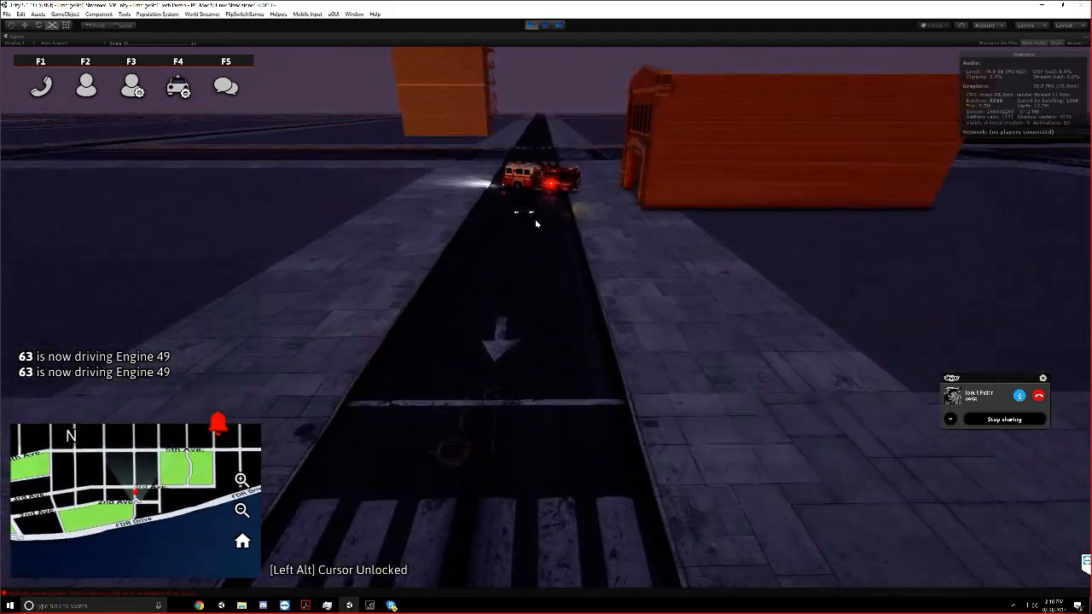
key("w")
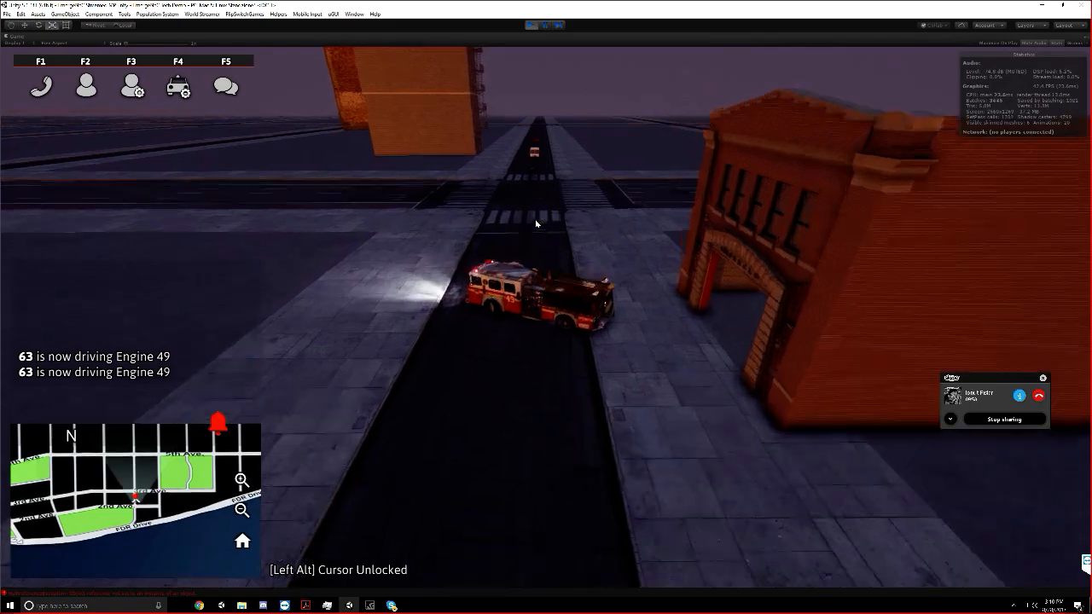
scroll(536, 224, "up", 4)
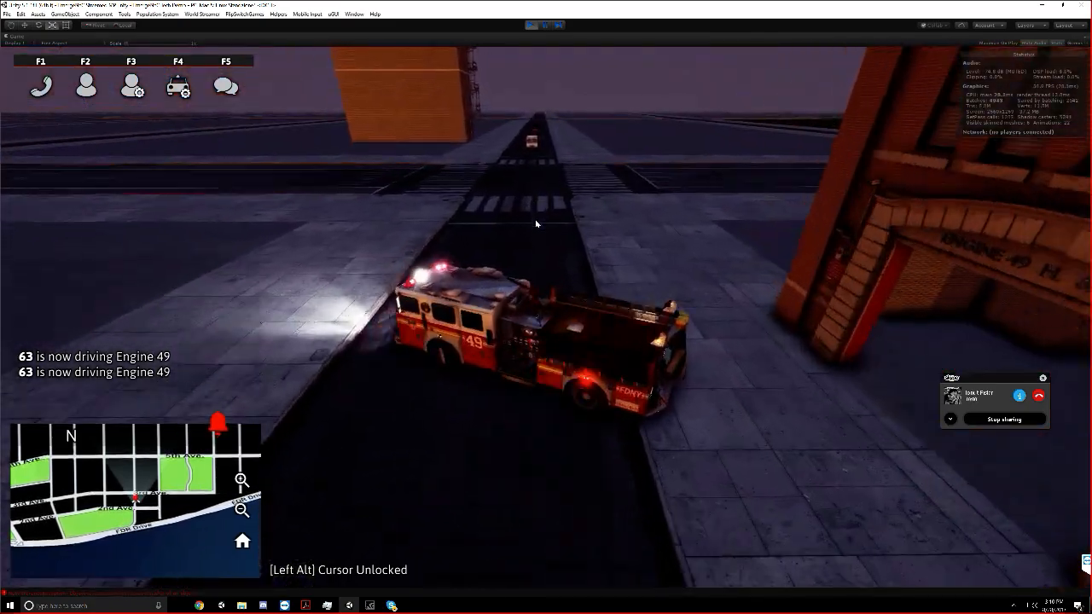
scroll(536, 223, "down", 4)
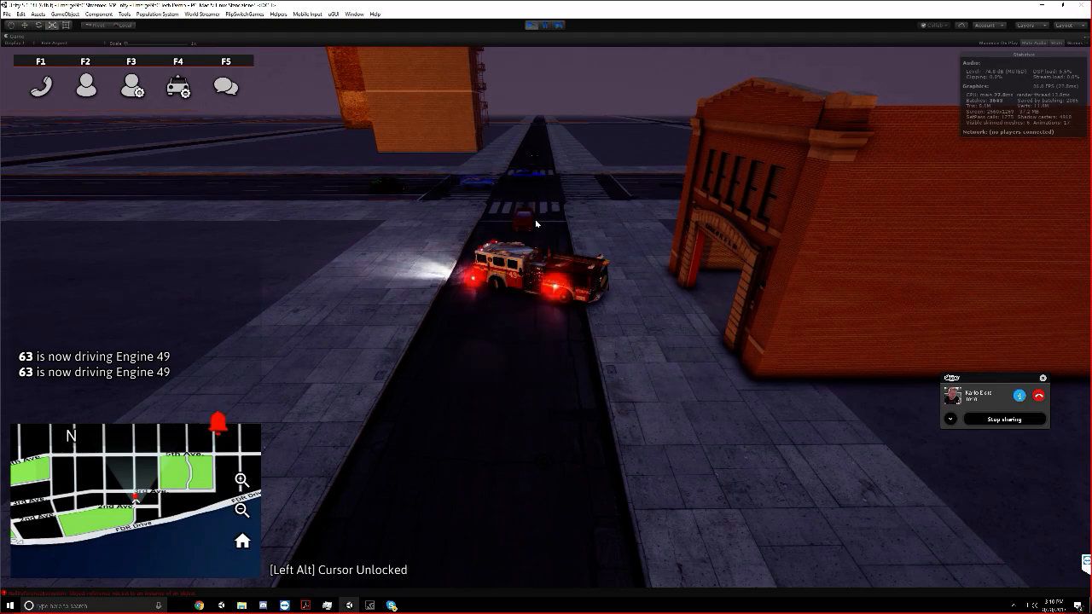
Check Engine 49's red and white lights again from a distance, from above and from the front of the truck
key("s")
key("s")
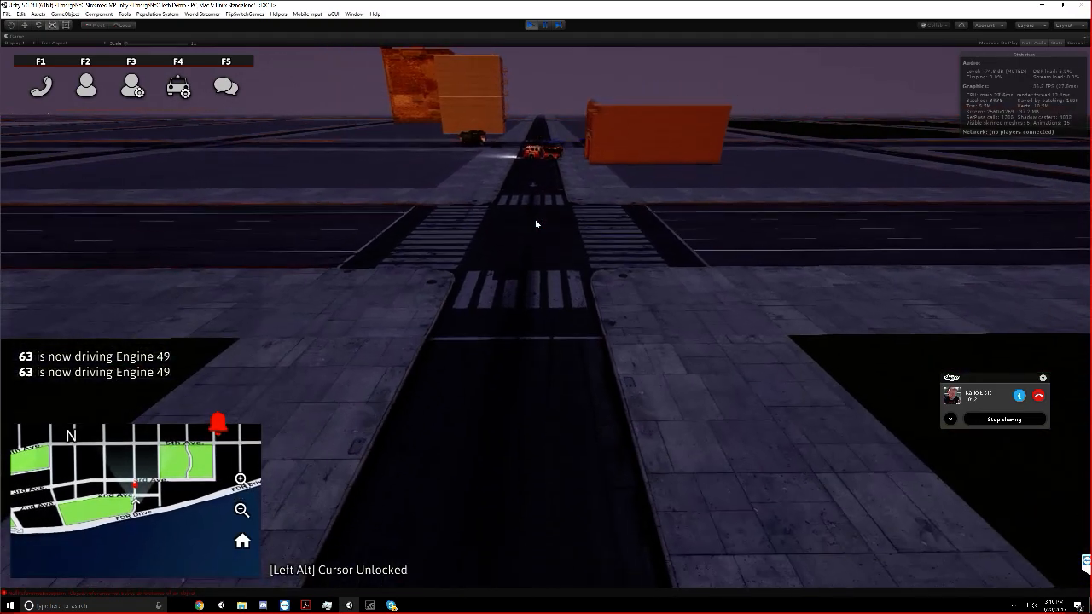
key("w")
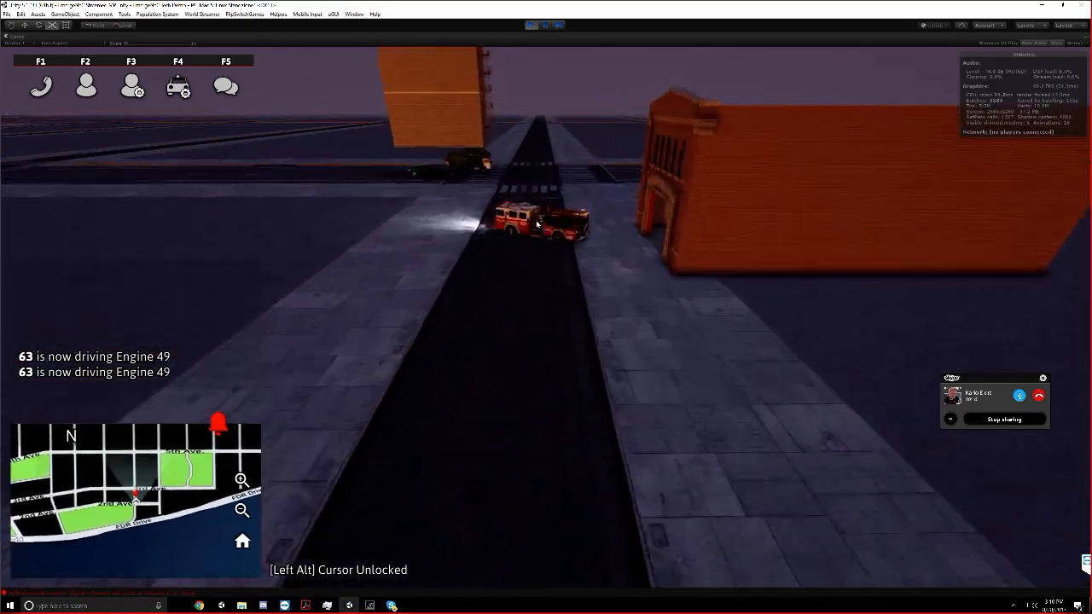
key("w")
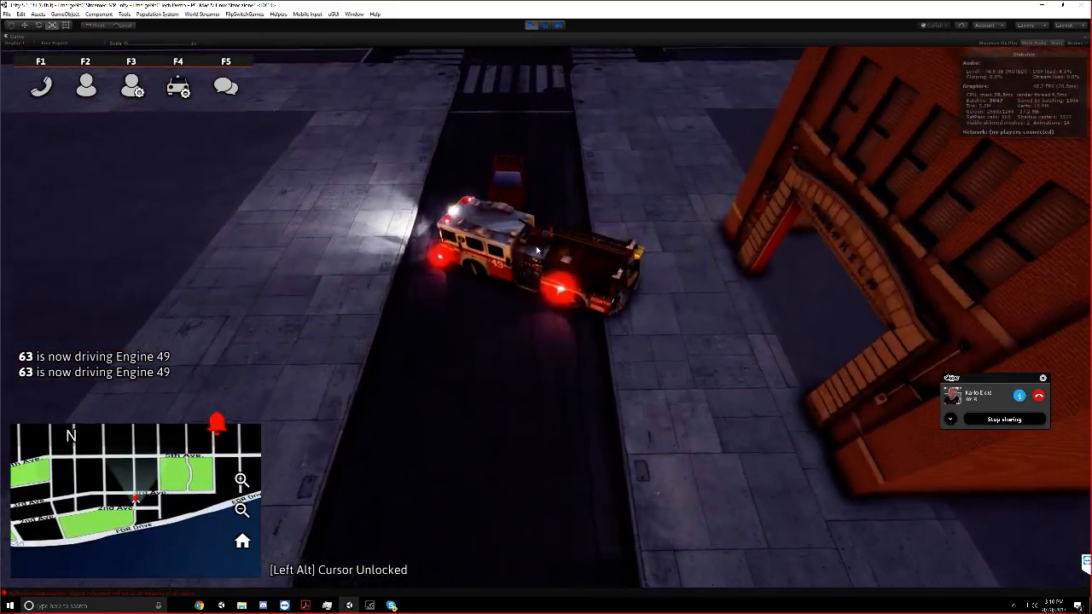
right_click_drag(537, 250, 572, 249)
key("w")
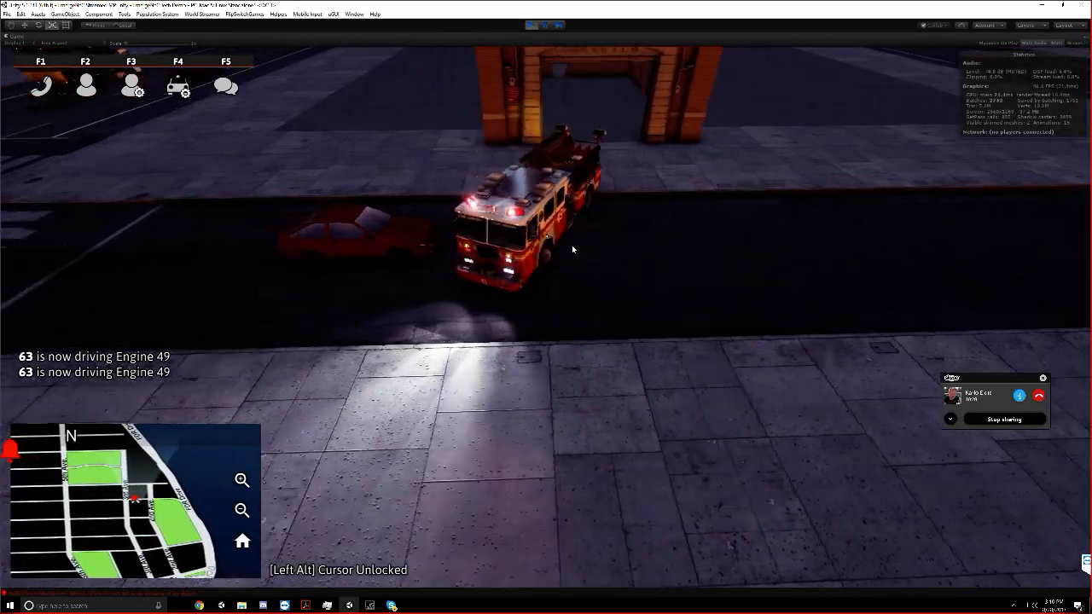
key("a")
key("d")
key("s")
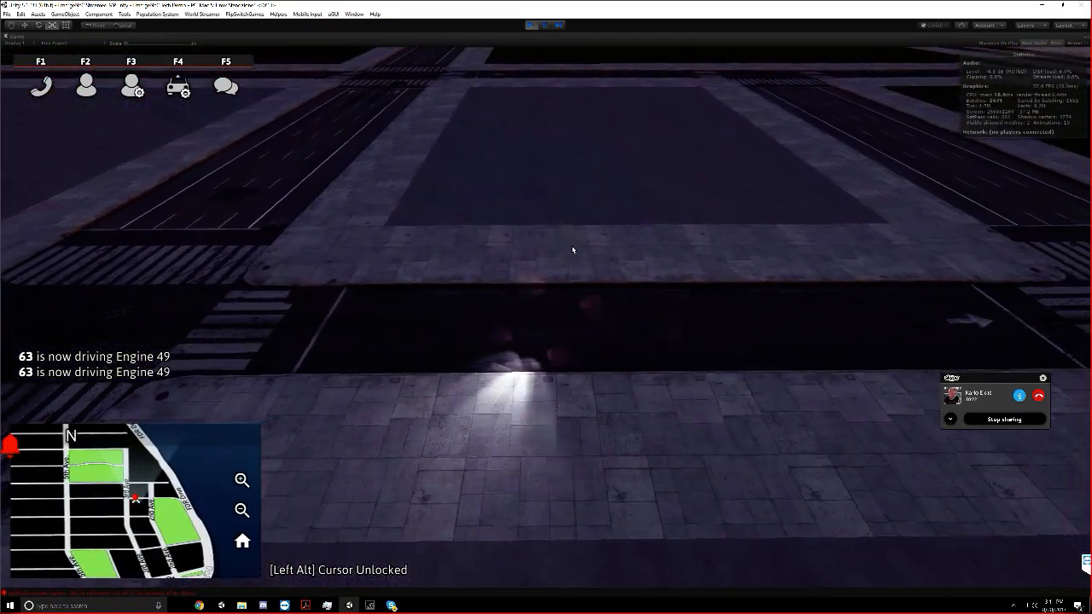
key("w")
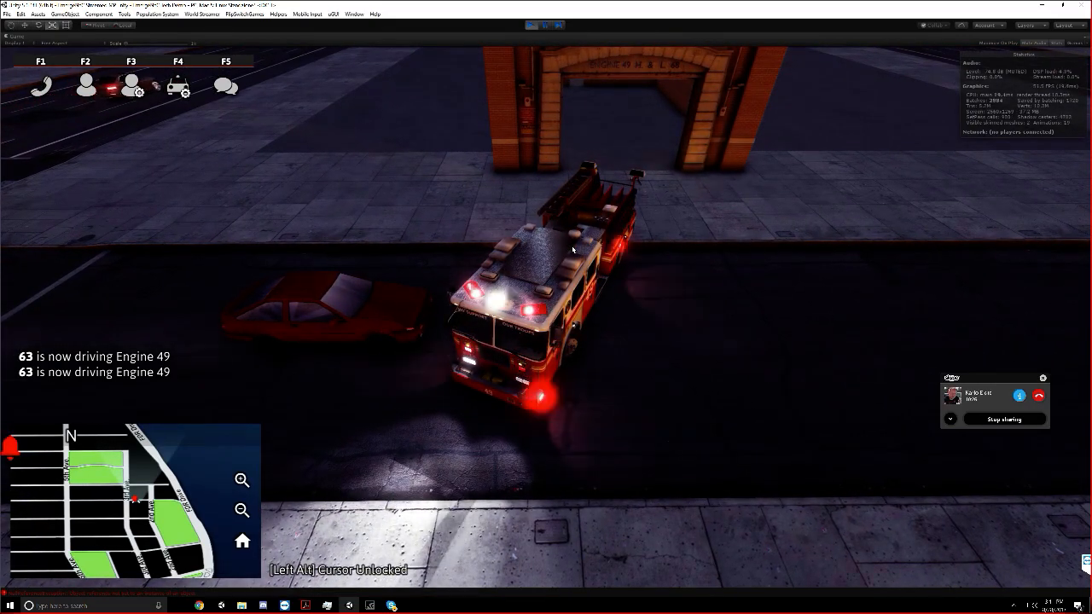
Fly the game camera away from Engine 49 along the avenue to view the streets and traffic
key("a")
key("w")
key("w")
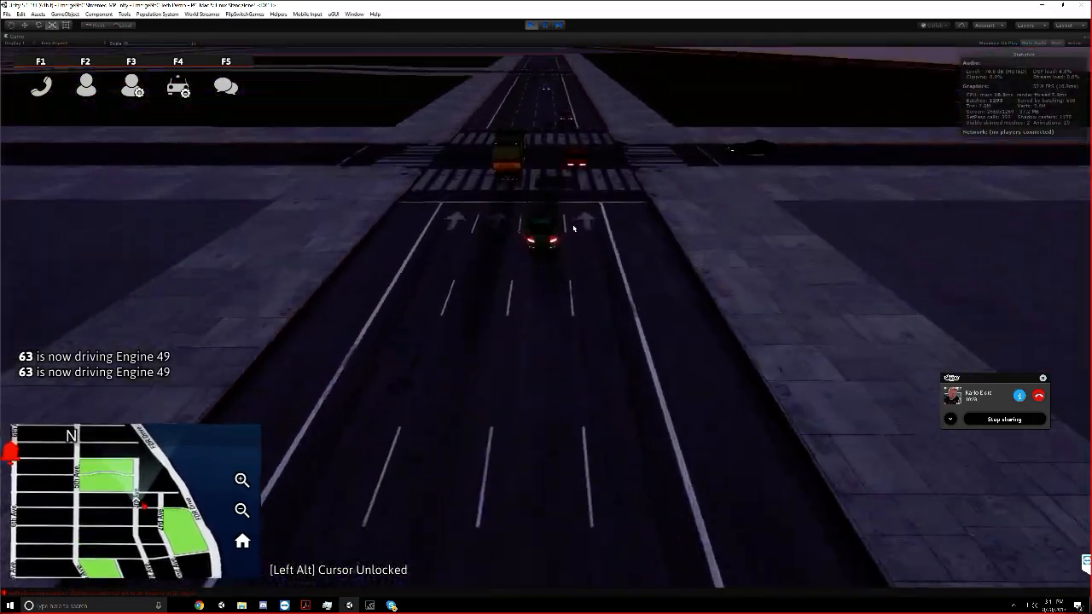
key("w")
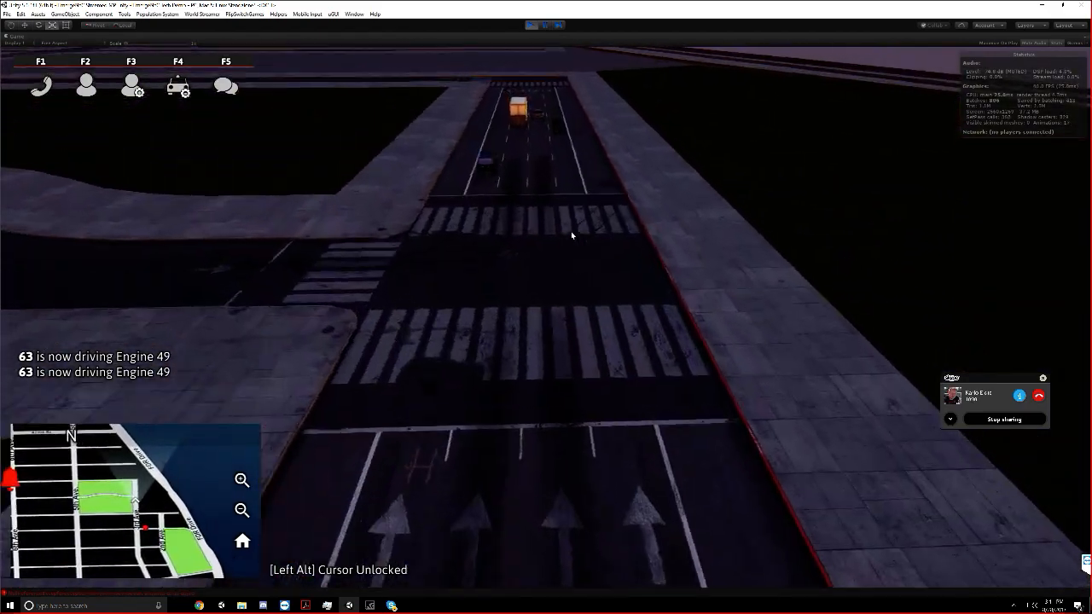
scroll(570, 235, "down", 5)
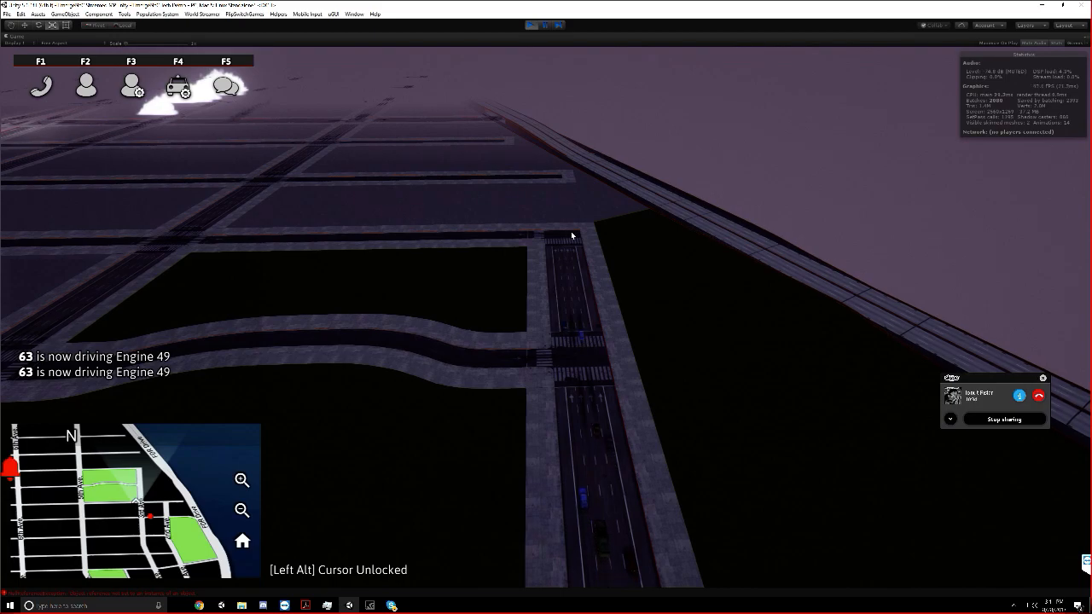
Fly the game camera high over the city blocks to view the streamed map and clouds, and stop play mode
key("s")
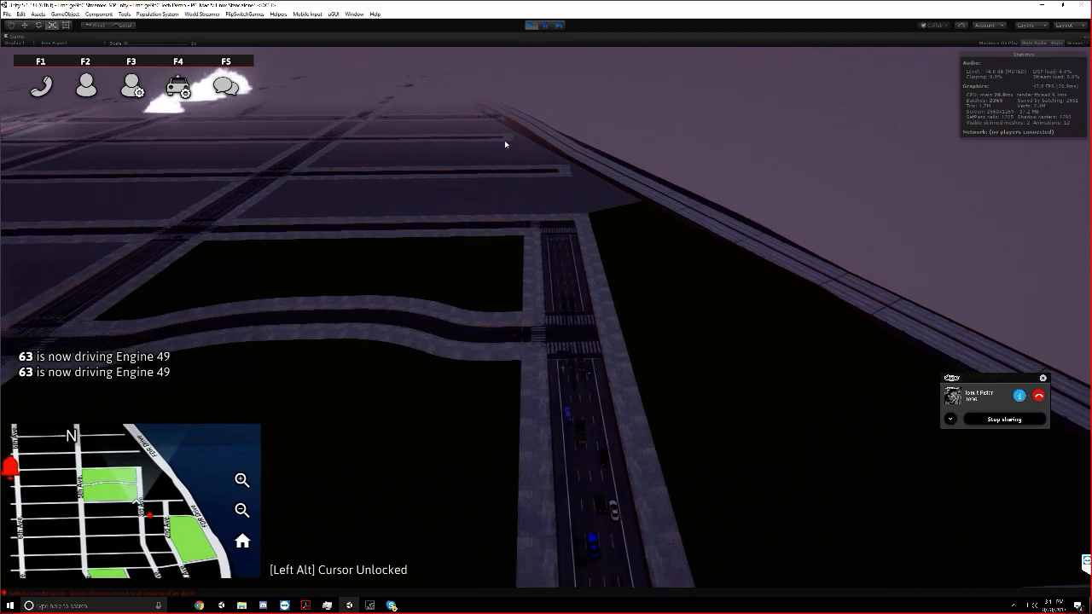
key("a")
key("a")
key("w")
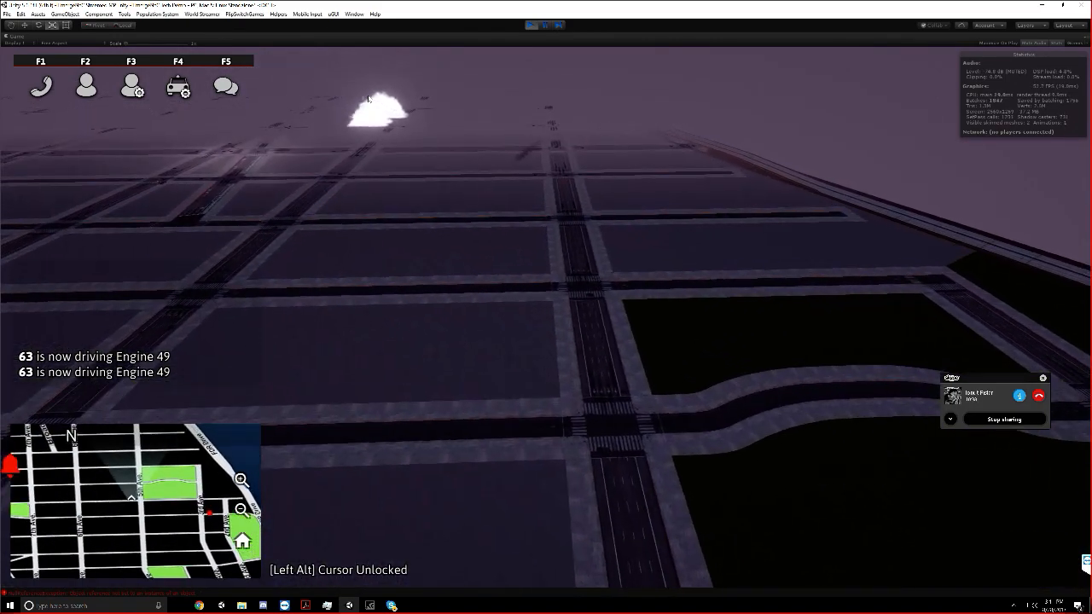
key("a")
key("w")
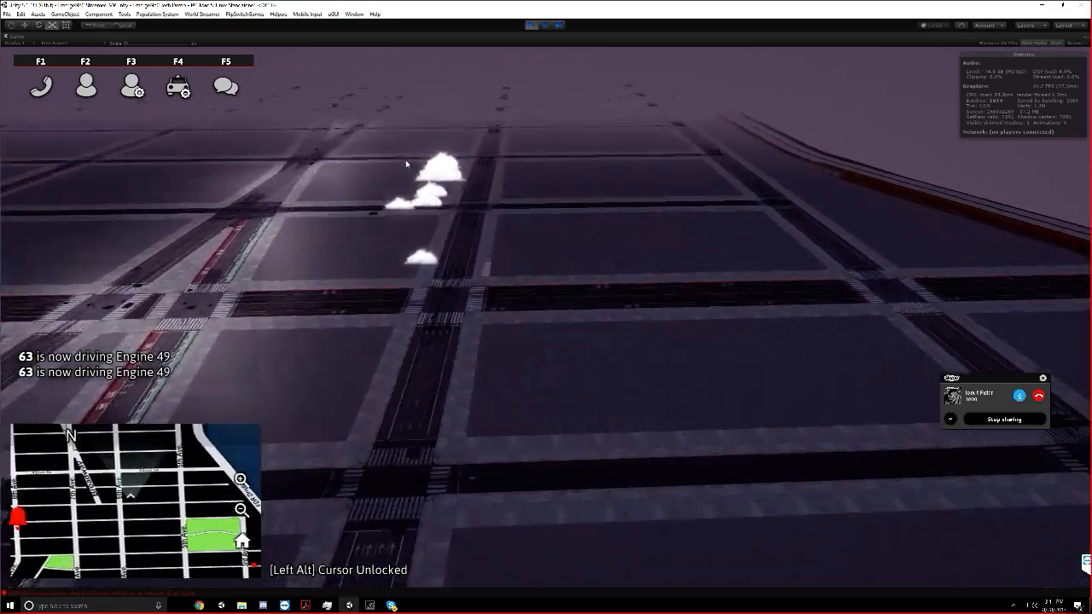
key("w")
key("q")
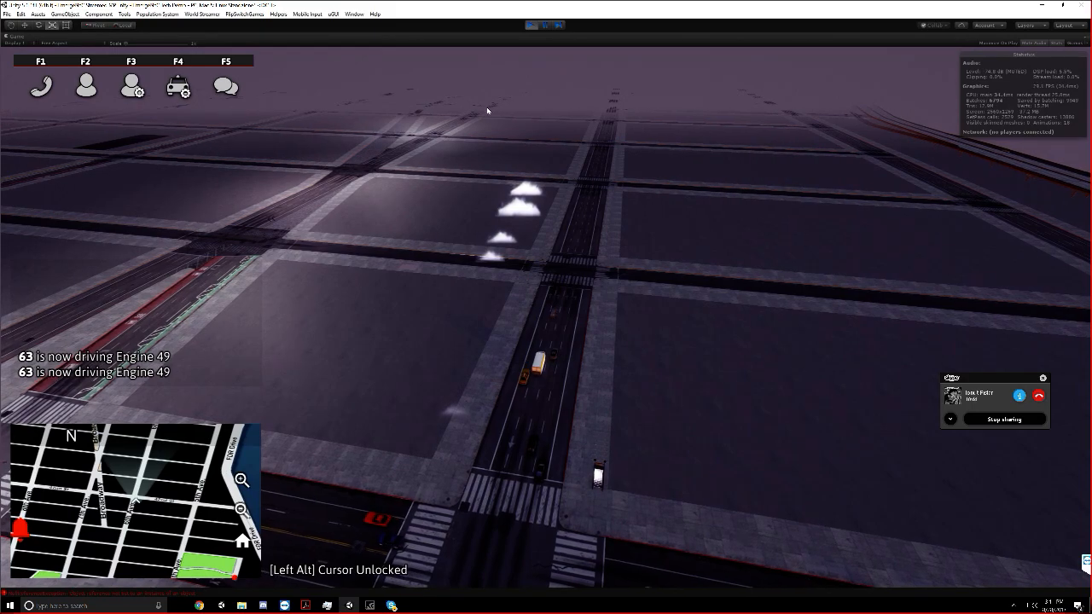
left_click(536, 27)
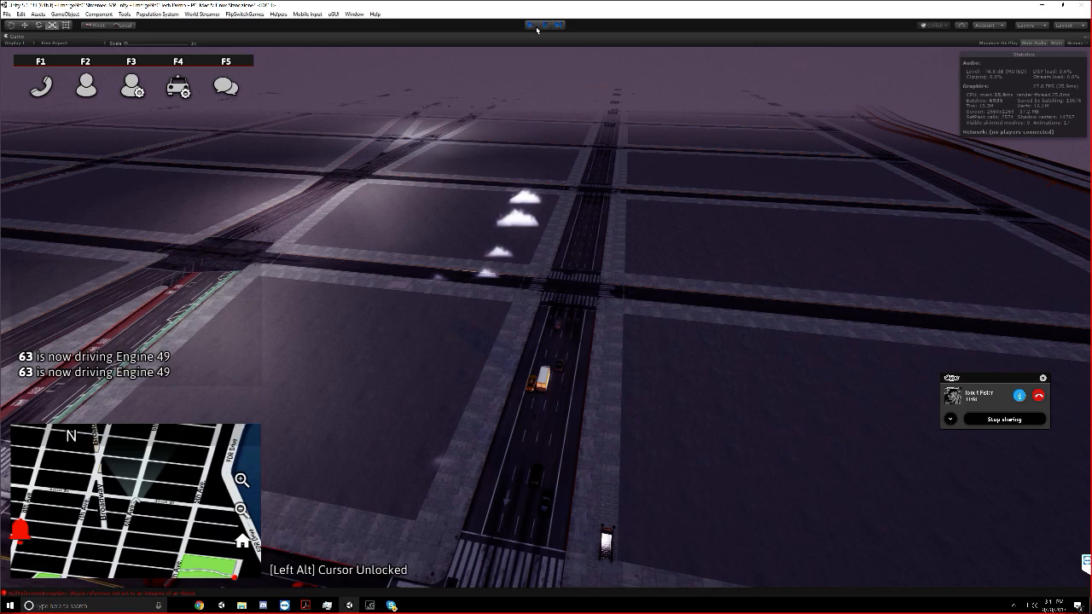
left_click(537, 28)
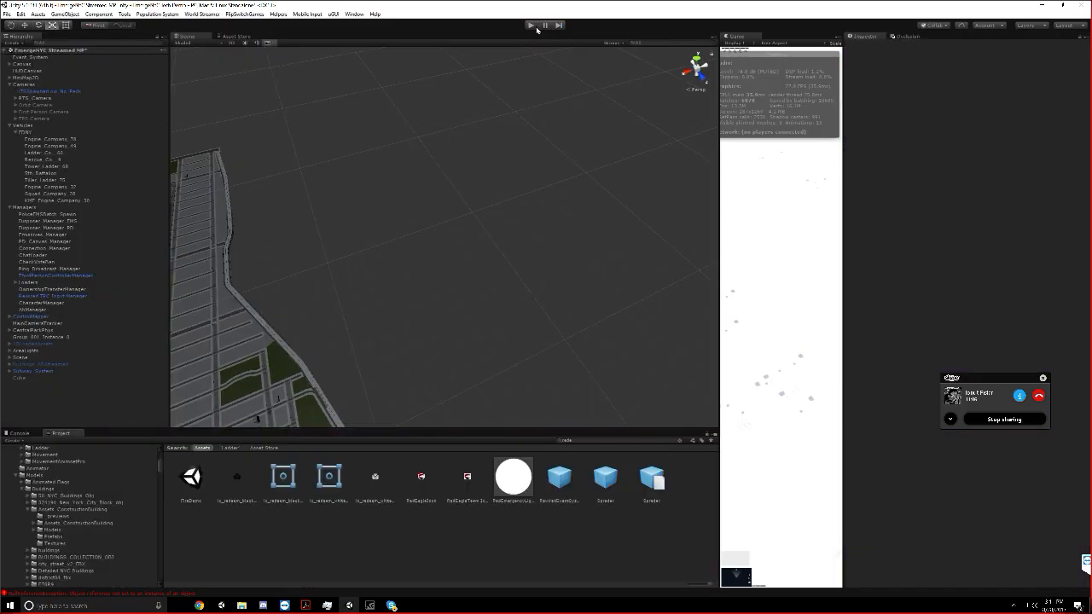
Move the Cube object into the subway system group in the scene hierarchy and rename it Particles Trigger
left_click(21, 378)
left_click_drag(23, 380, 27, 372)
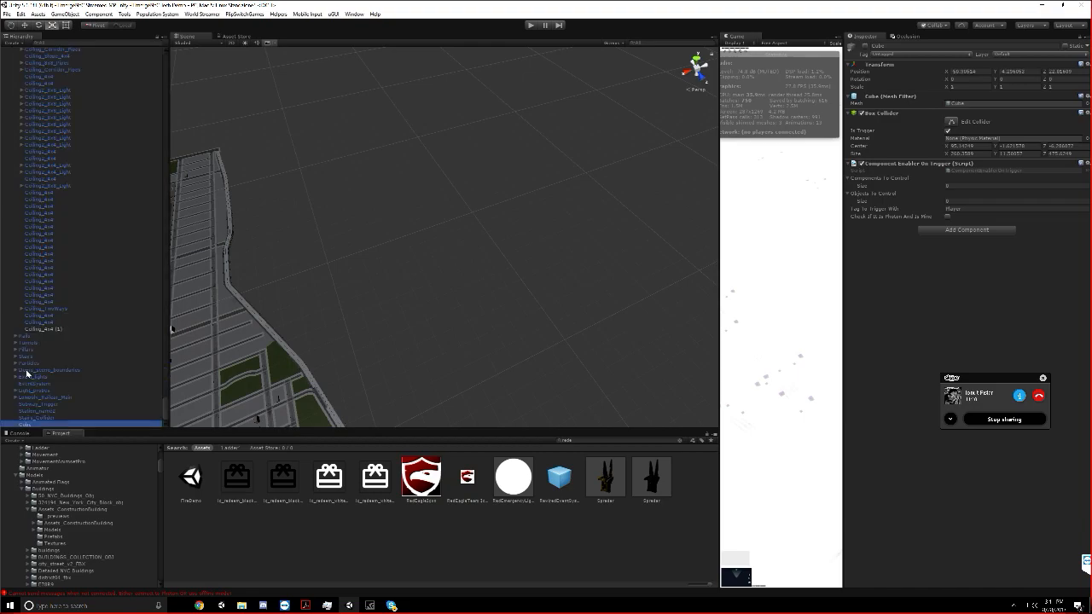
left_click(886, 46)
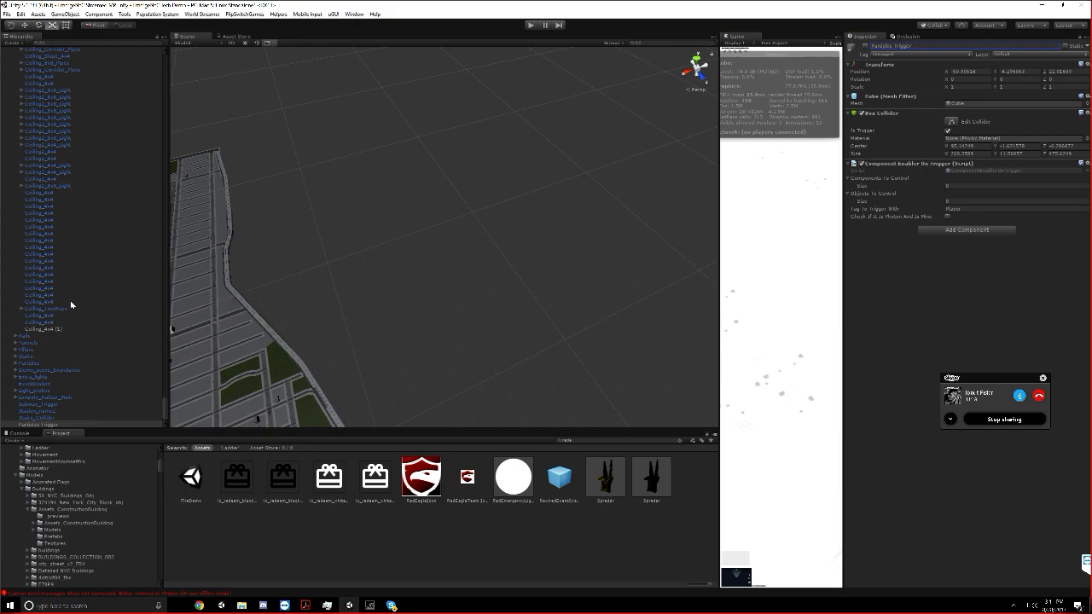
Assign the Particles group as the single entry in the Particles Trigger's Objects To Control list
left_click_drag(30, 364, 1043, 199)
left_click_drag(956, 199, 955, 197)
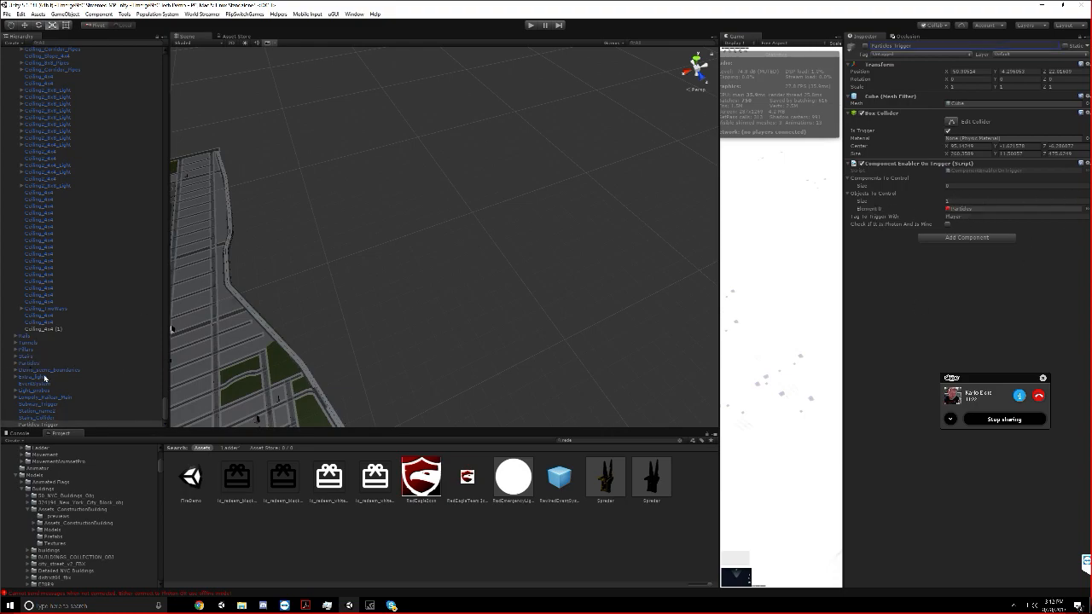
Frame the Particles group in the Scene view and dock the Game view in the same tab group as the Scene view
left_click(37, 365)
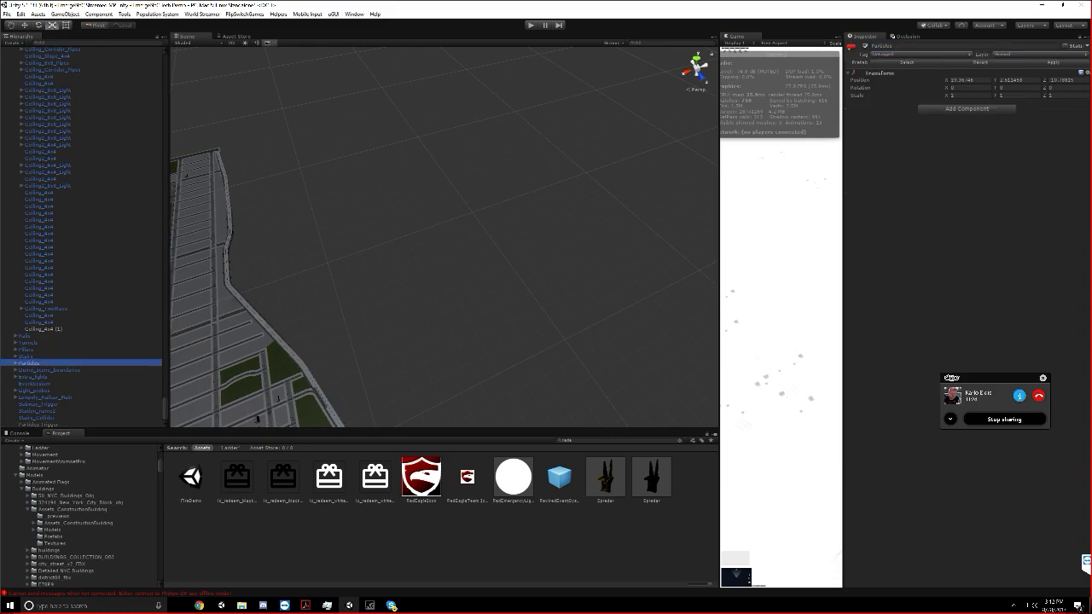
key("f")
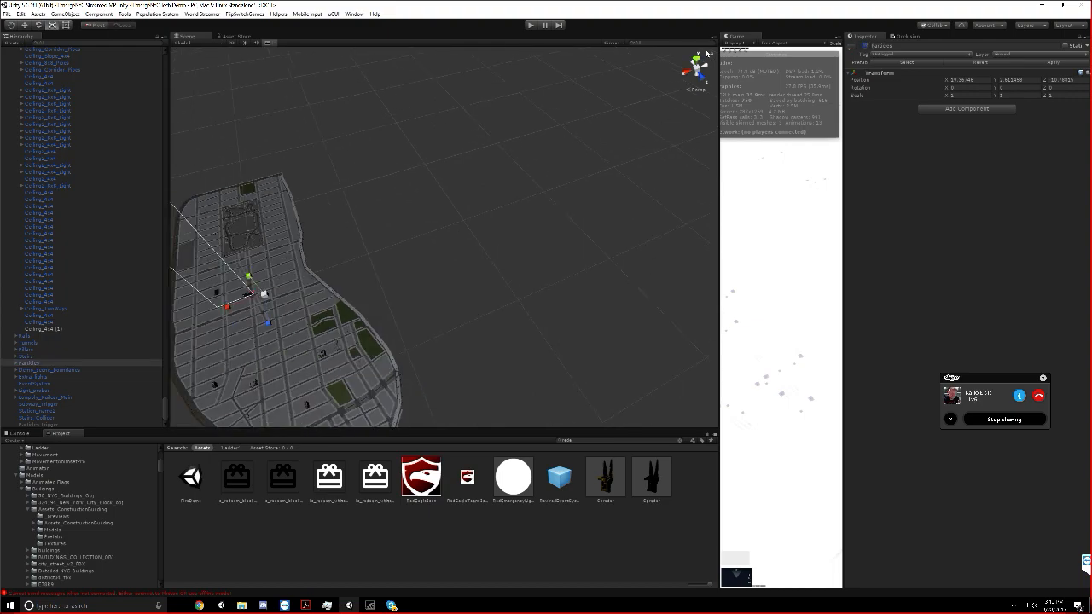
left_click_drag(736, 39, 275, 36)
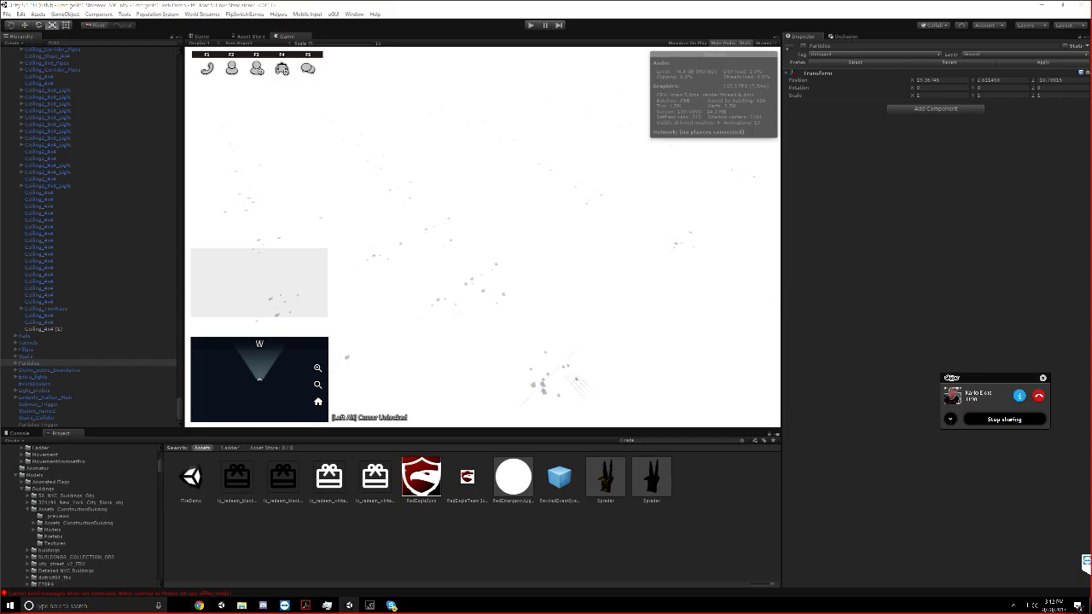
Switch to Chrome and open flipswitchgames.teamwork.com
left_click(199, 606)
left_click(179, 7)
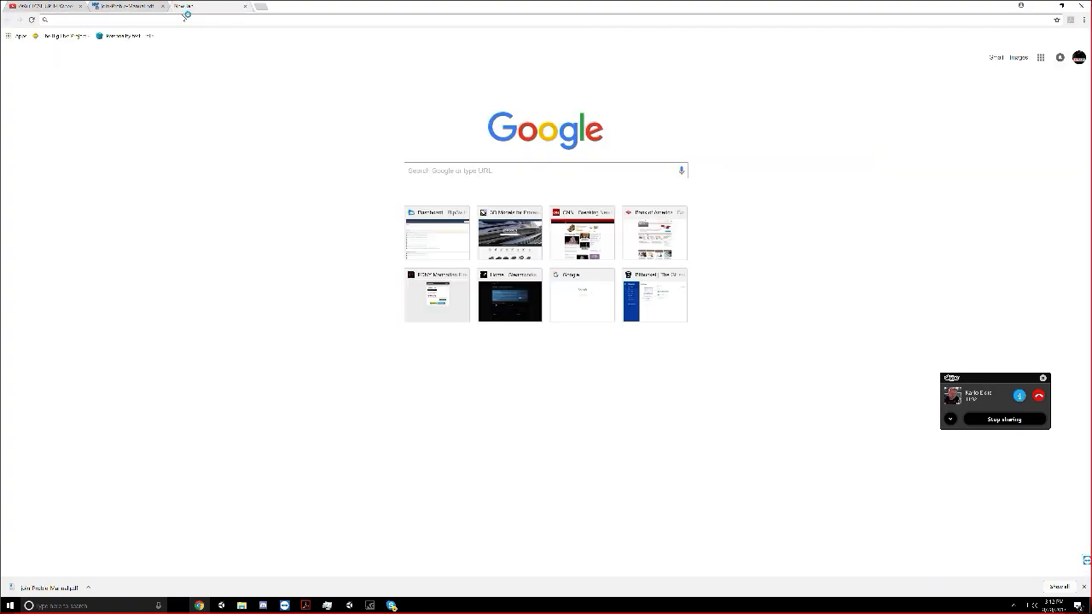
type("flipswitchgames.teamwork.com")
key("Return")
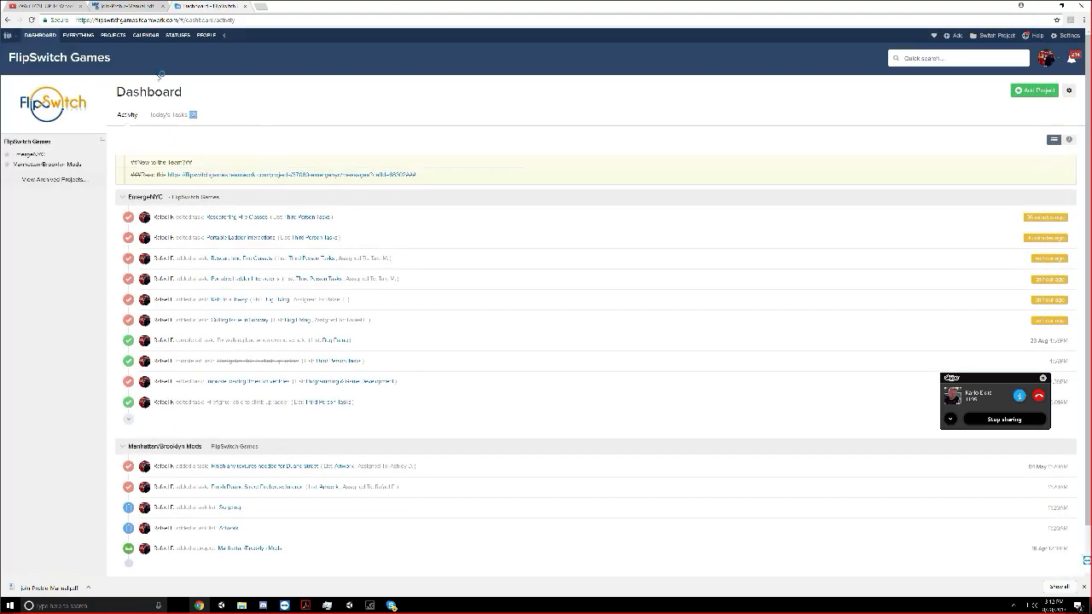
Open the EmergeNYC project and show its task lists
left_click(112, 35)
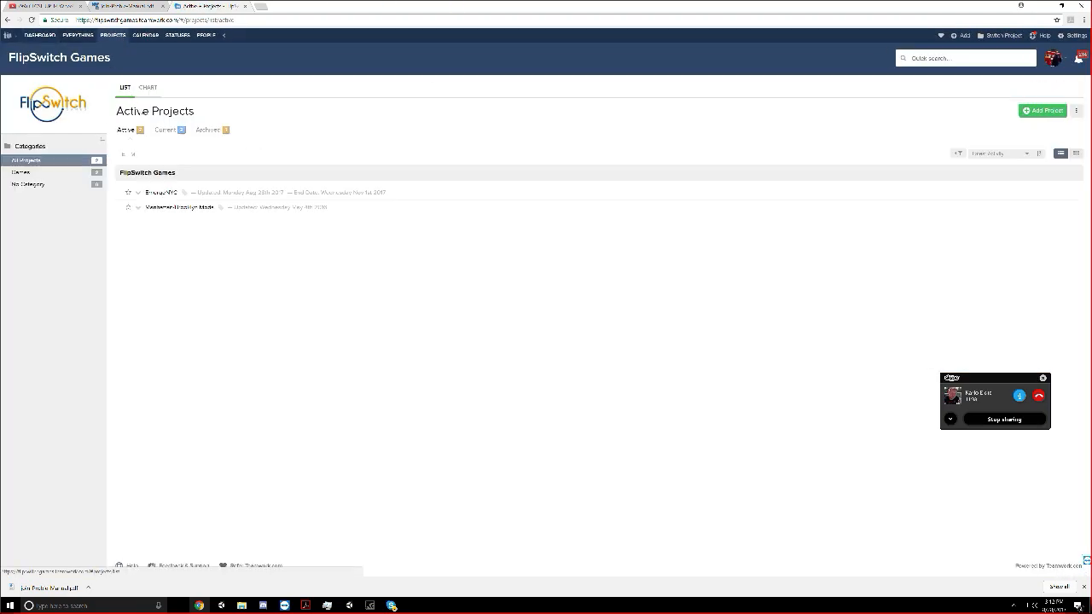
left_click(148, 192)
left_click(159, 90)
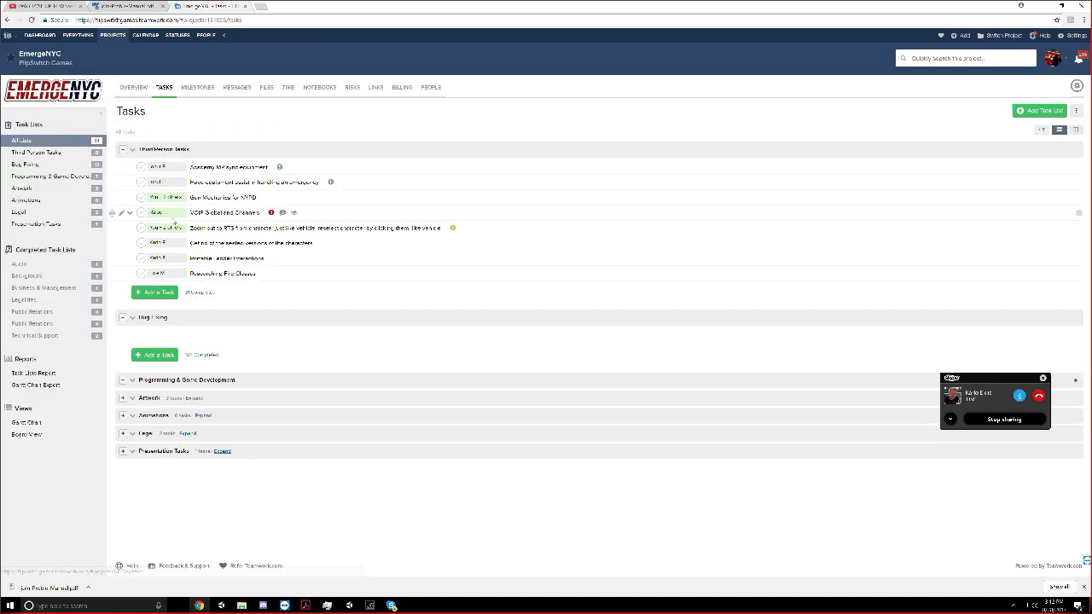
Add a task named Emergency Lights Shader Script to Programming & Game Development, assigned to two team members
scroll(172, 222, "down", 3)
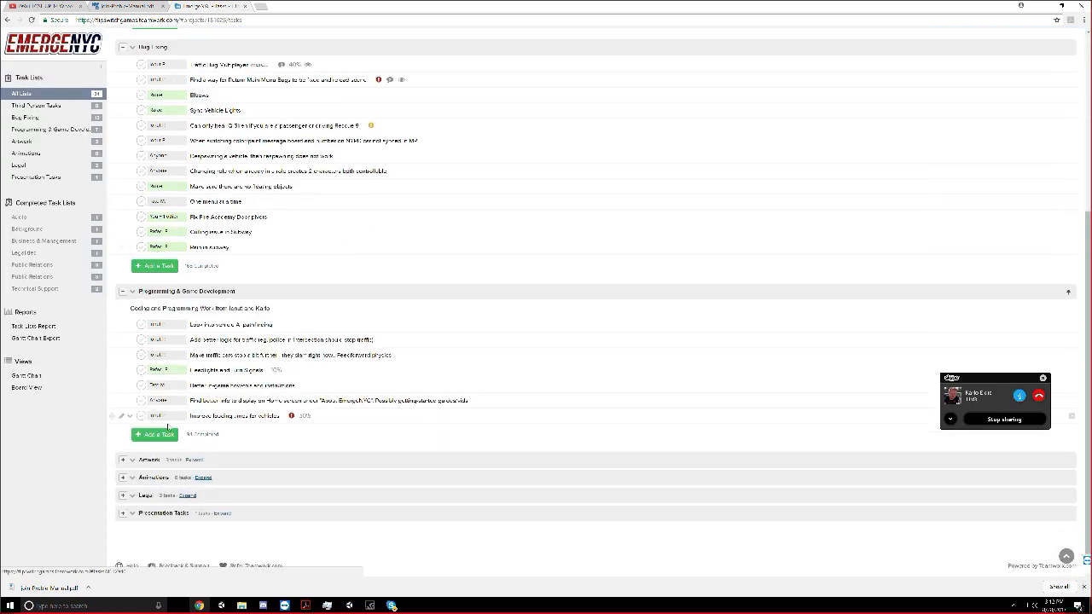
left_click(154, 434)
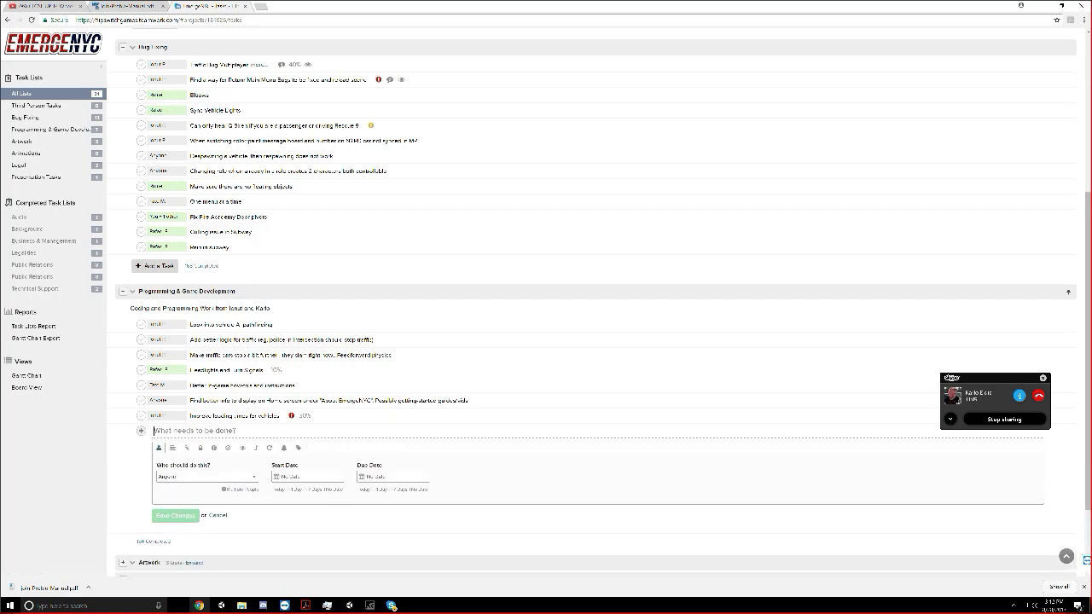
type("Emergency Lights Shader Script")
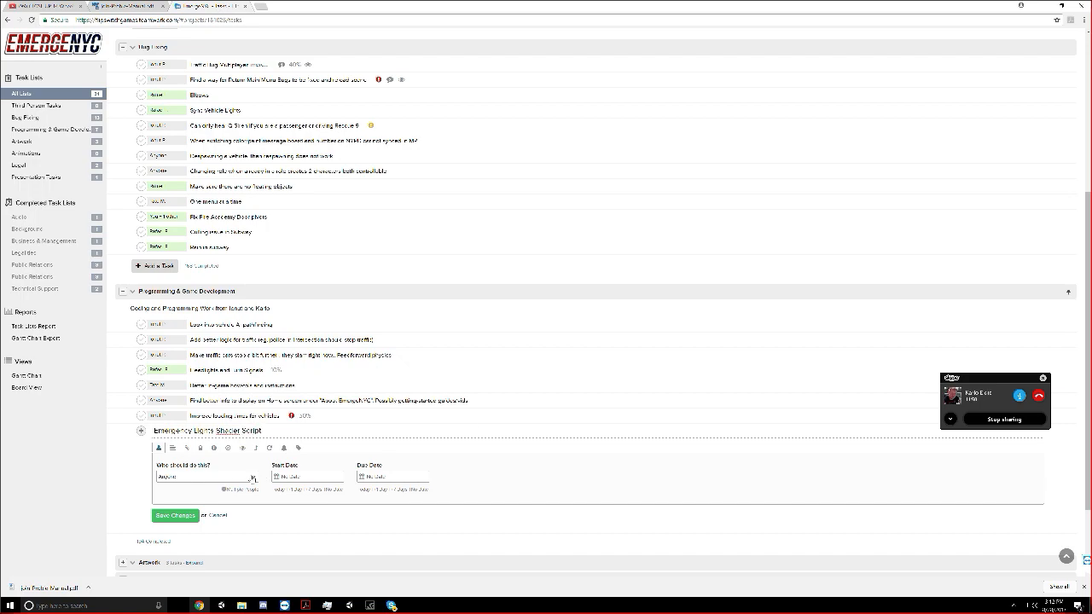
left_click(253, 478)
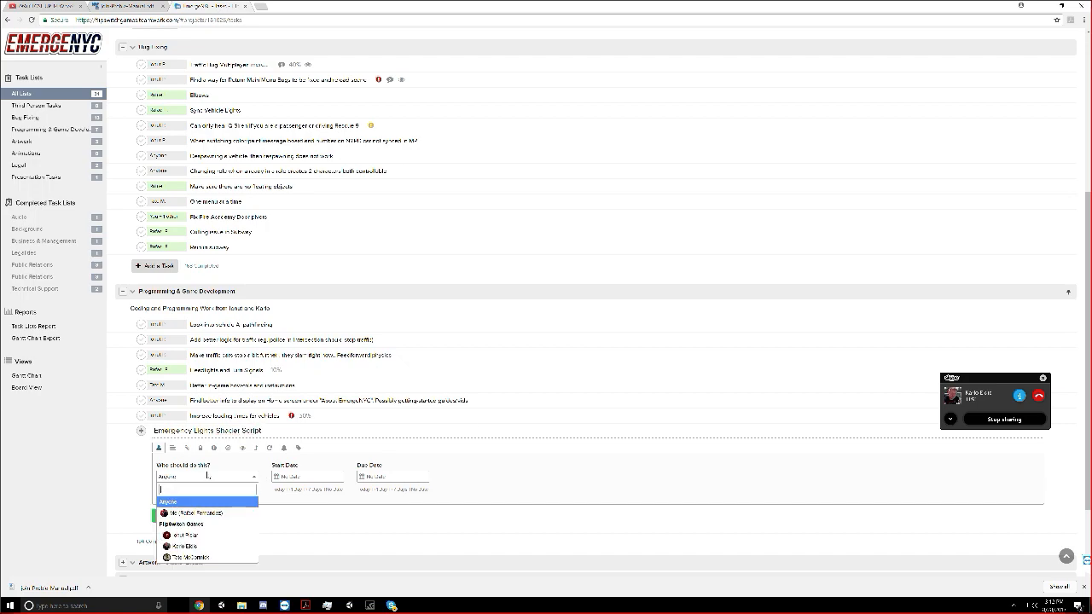
left_click(188, 534)
left_click(230, 491)
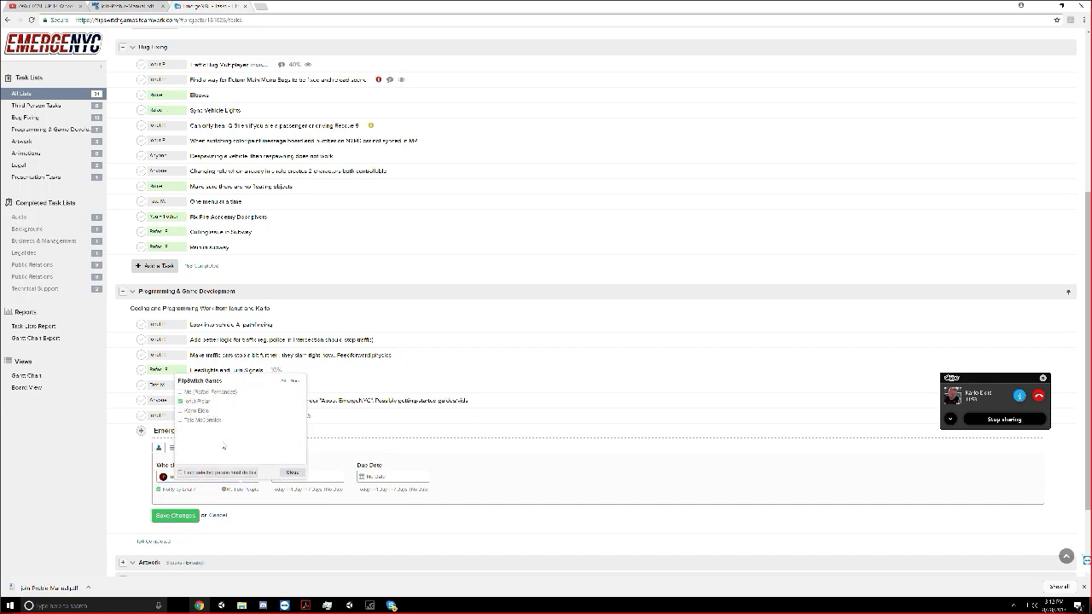
left_click(291, 472)
left_click(175, 515)
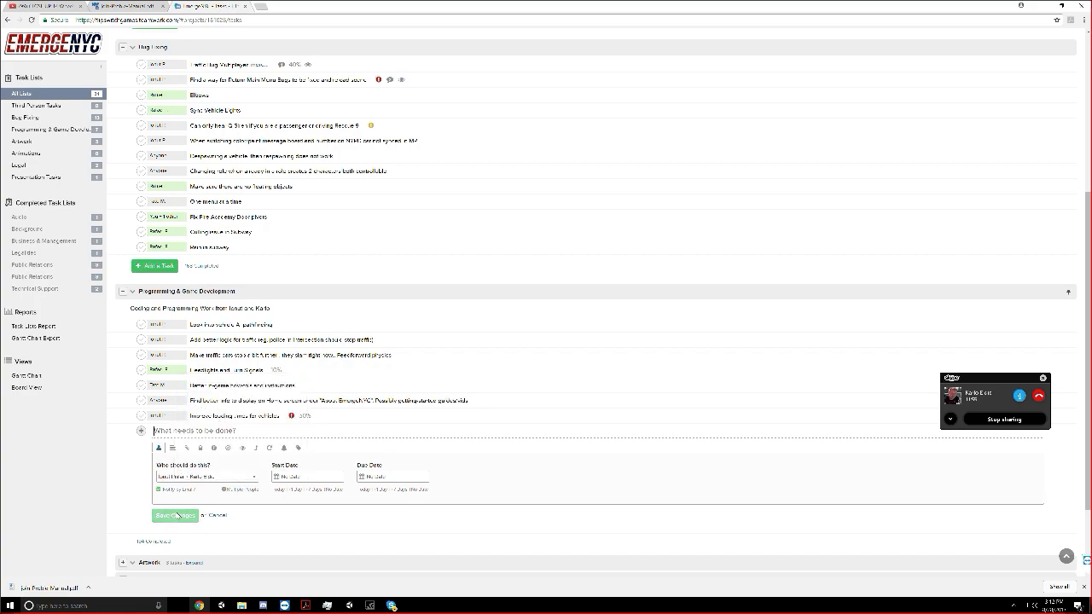
scroll(175, 515, "down", 1)
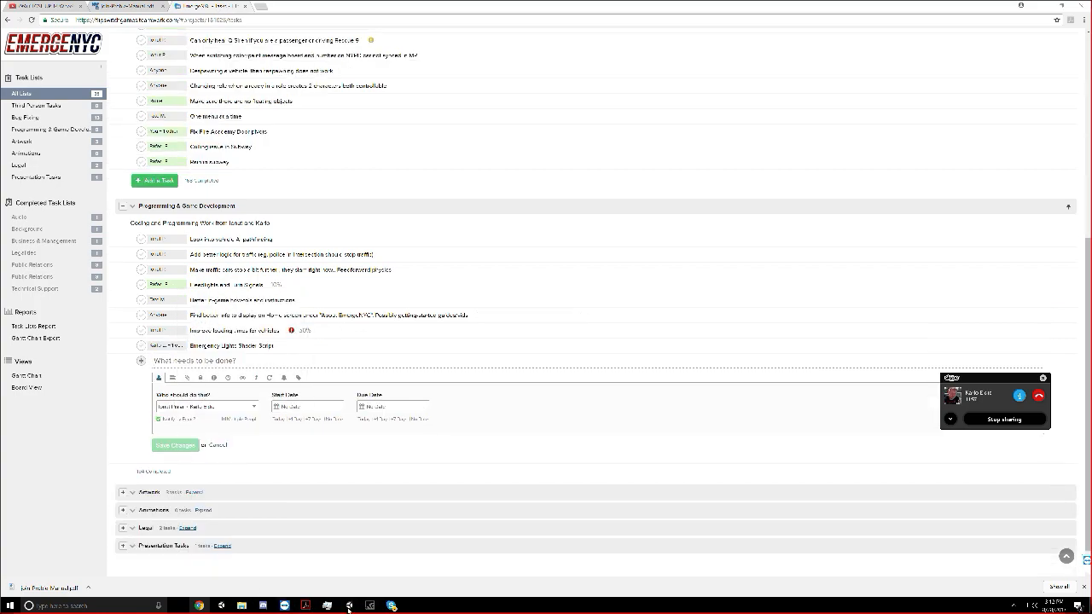
Switch back to Unity's Scene view, deactivate the Particles group and select the Particles Trigger object
left_click(348, 605)
left_click(203, 36)
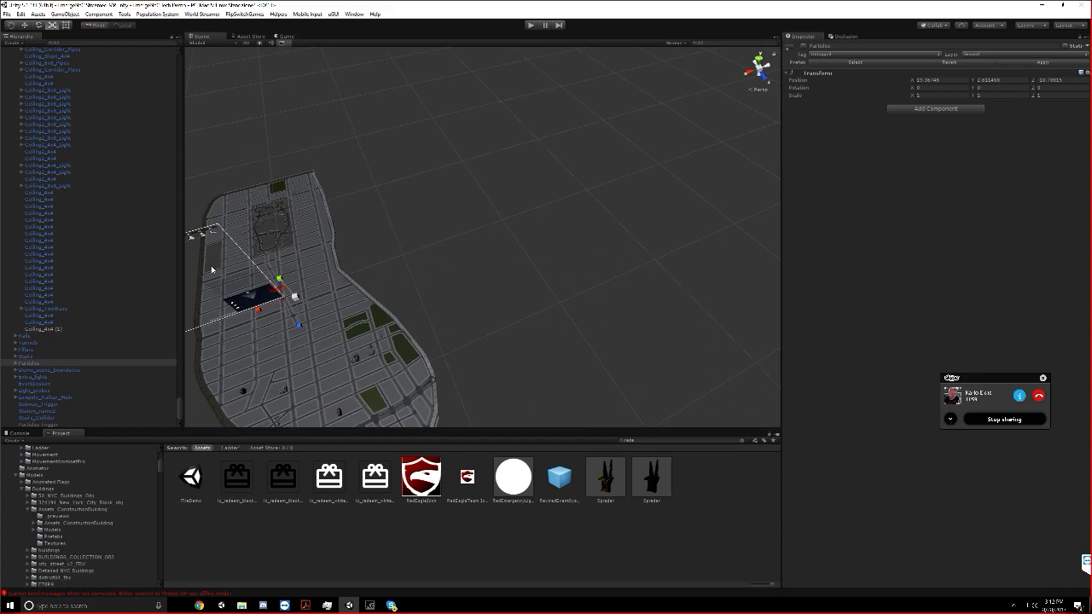
left_click(69, 365)
middle_click_drag(343, 331, 397, 268)
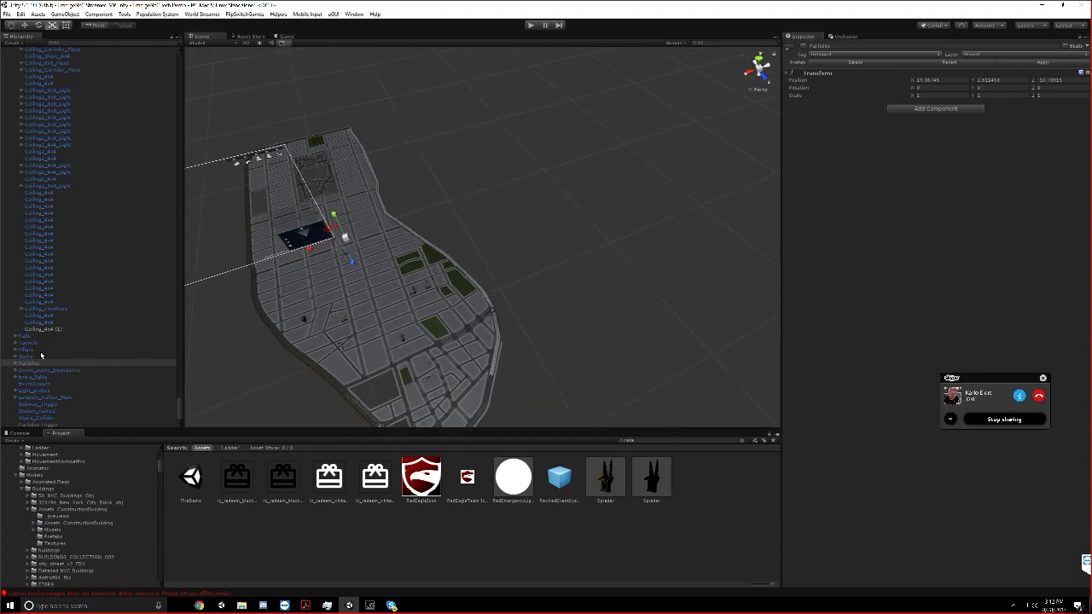
left_click(51, 423)
left_click(802, 46)
Examine the area covered by the Particles Trigger's box collider over the streets from several distances and angles
middle_click_drag(402, 121, 436, 98)
scroll(435, 98, "up", 2)
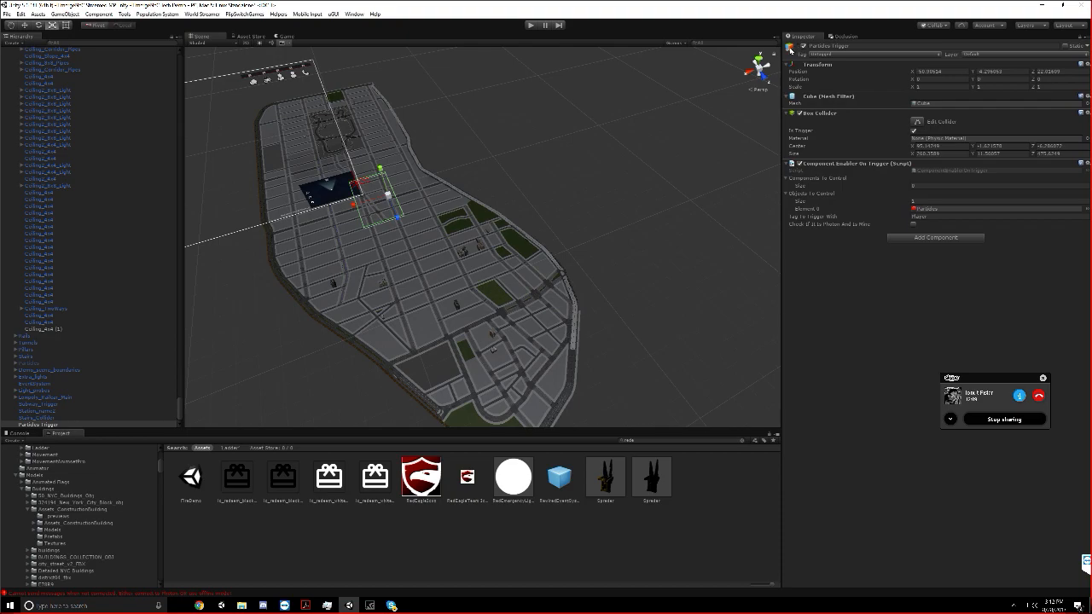
right_click_drag(480, 125, 332, 110)
scroll(441, 132, "down", 1)
scroll(444, 164, "up", 3)
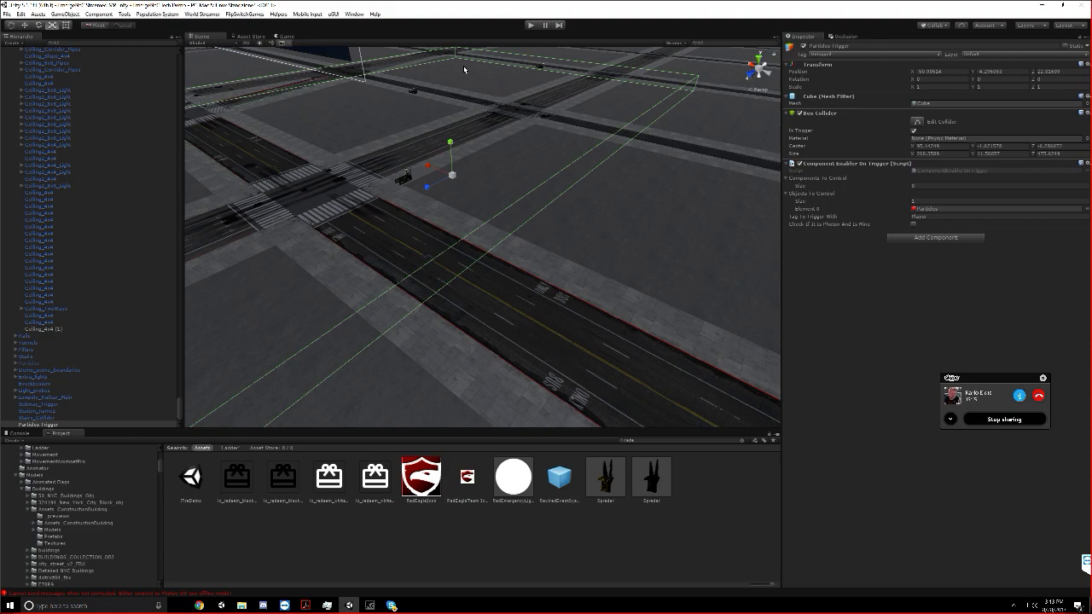
scroll(471, 162, "down", 8)
mouse_move(473, 168)
right_mouse_down()
mouse_move(461, 142)
mouse_move(477, 182)
right_mouse_up()
scroll(463, 145, "up", 6)
middle_click_drag(477, 181, 508, 172)
scroll(506, 171, "up", 5)
scroll(508, 169, "down", 5)
scroll(502, 168, "down", 8)
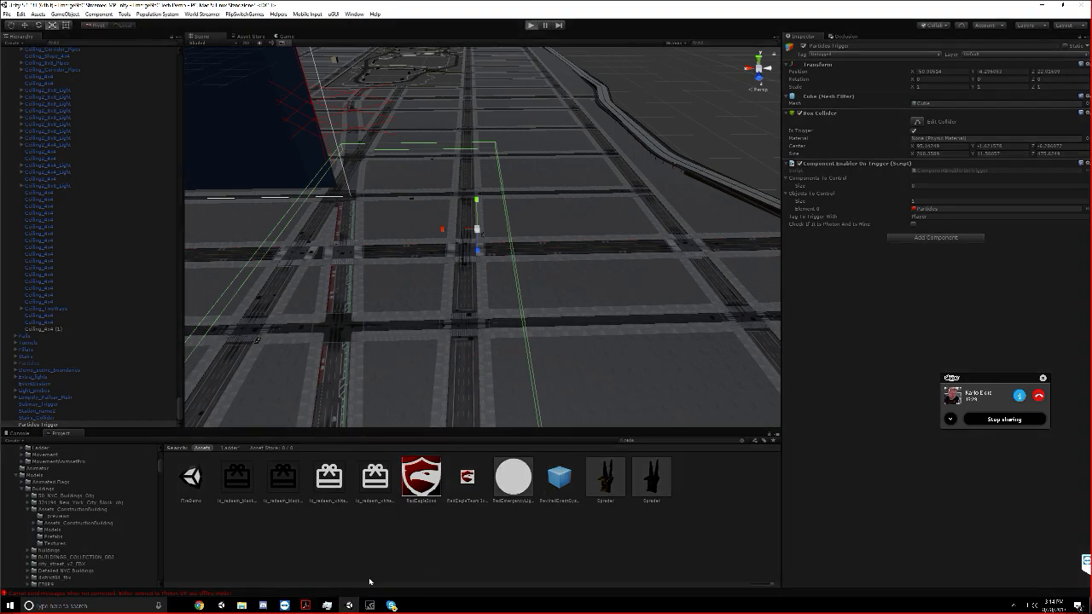
Switch to Chrome, open the Unity Asset Store in a new tab and search for sonic ether
left_click(199, 605)
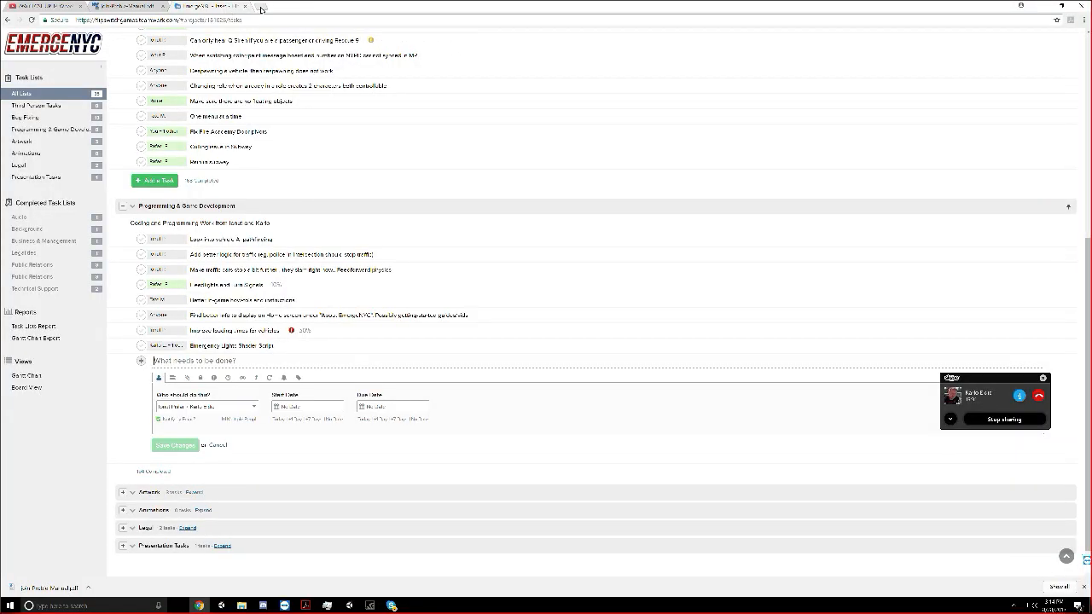
left_click(261, 8)
type("a")
left_click(167, 38)
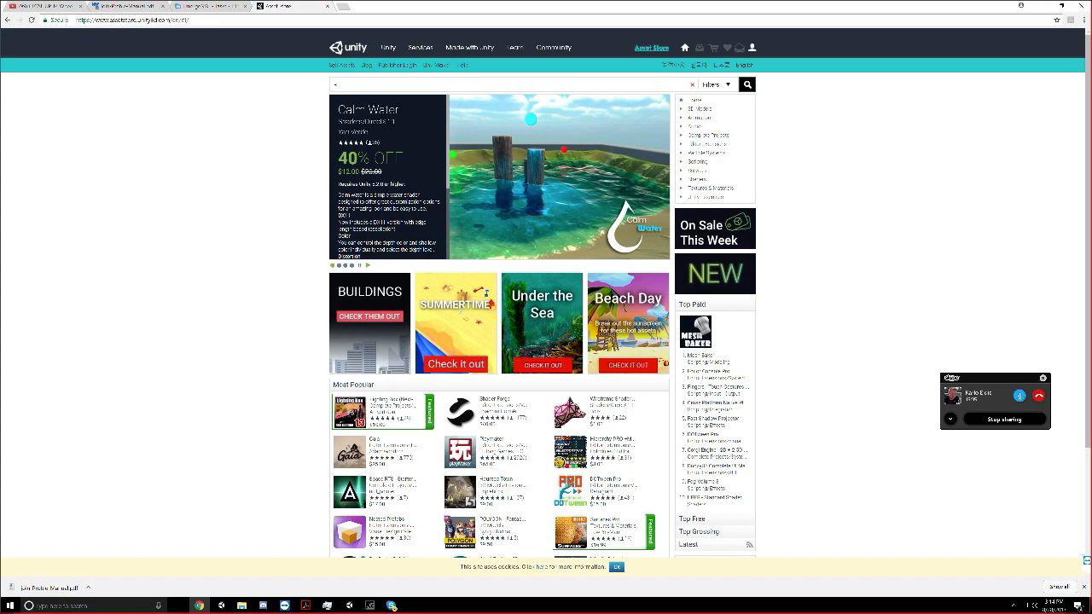
type("sonic ether")
key("Return")
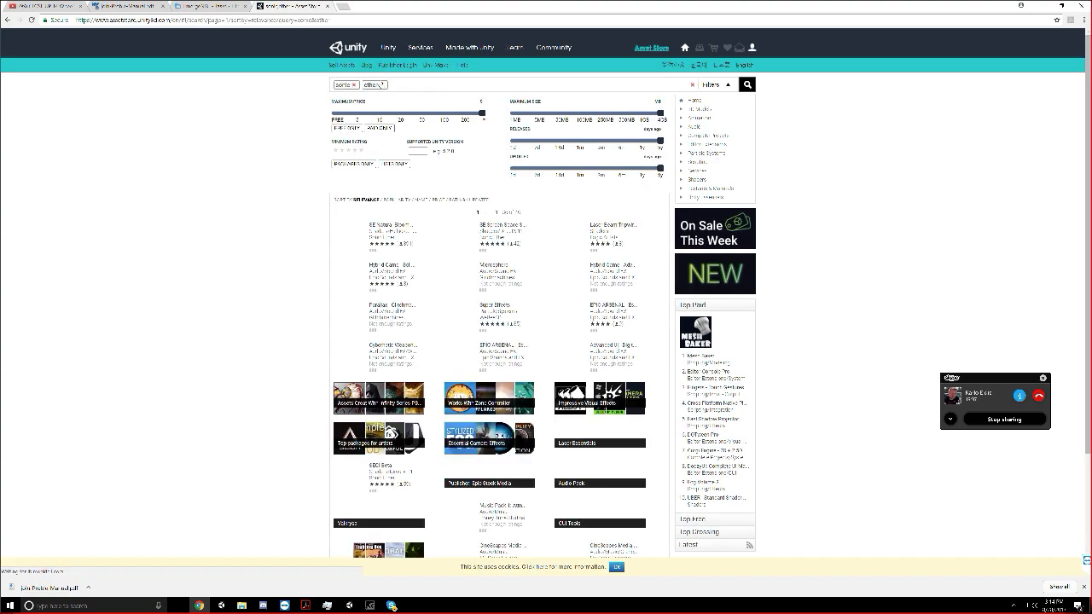
Open the SE Natural Bloom & Dirty Lens asset page and examine its package contents
left_click(392, 226)
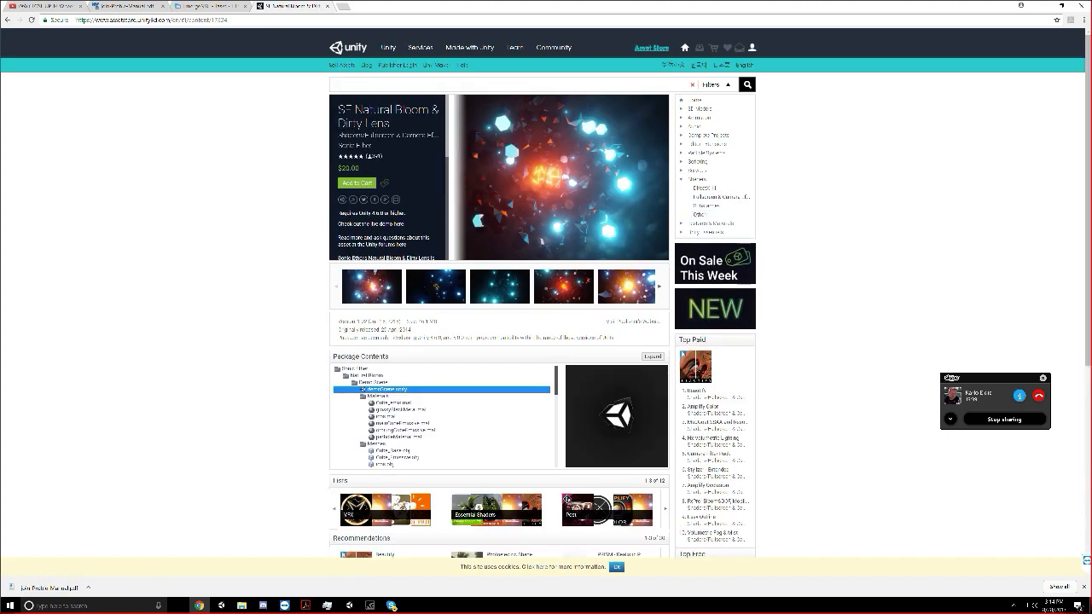
scroll(411, 362, "down", 2)
scroll(413, 362, "down", 2)
scroll(423, 300, "up", 9)
scroll(380, 420, "down", 8)
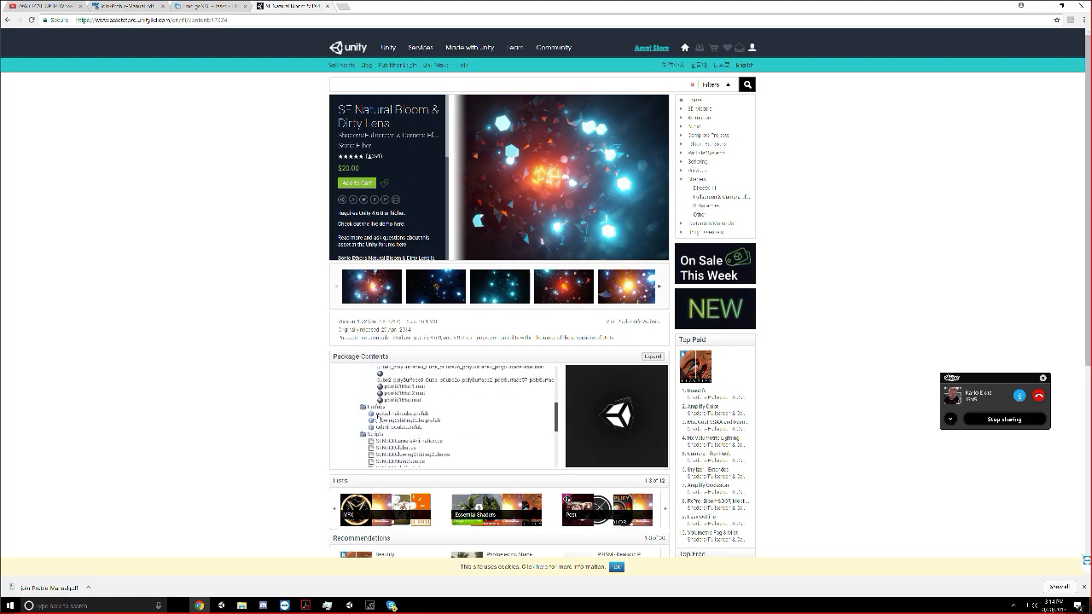
scroll(383, 344, "up", 4)
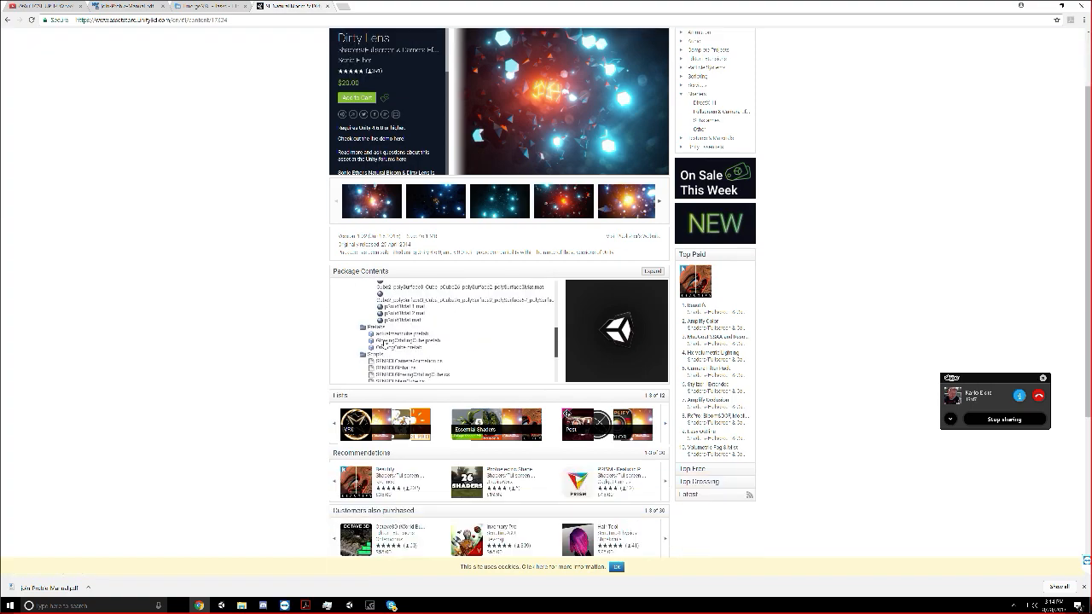
scroll(385, 345, "up", 3)
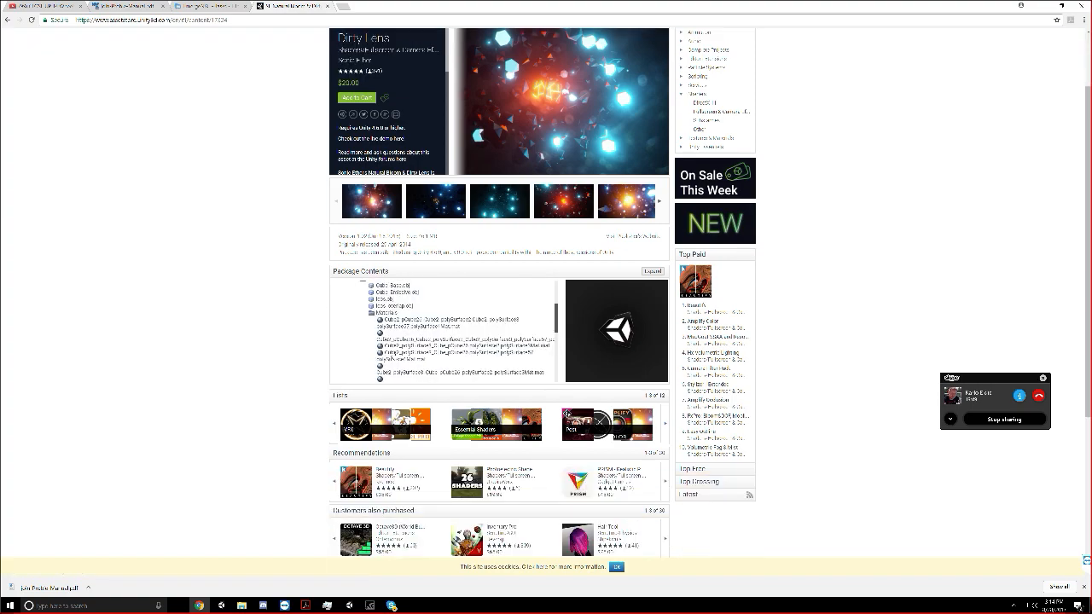
scroll(385, 345, "up", 3)
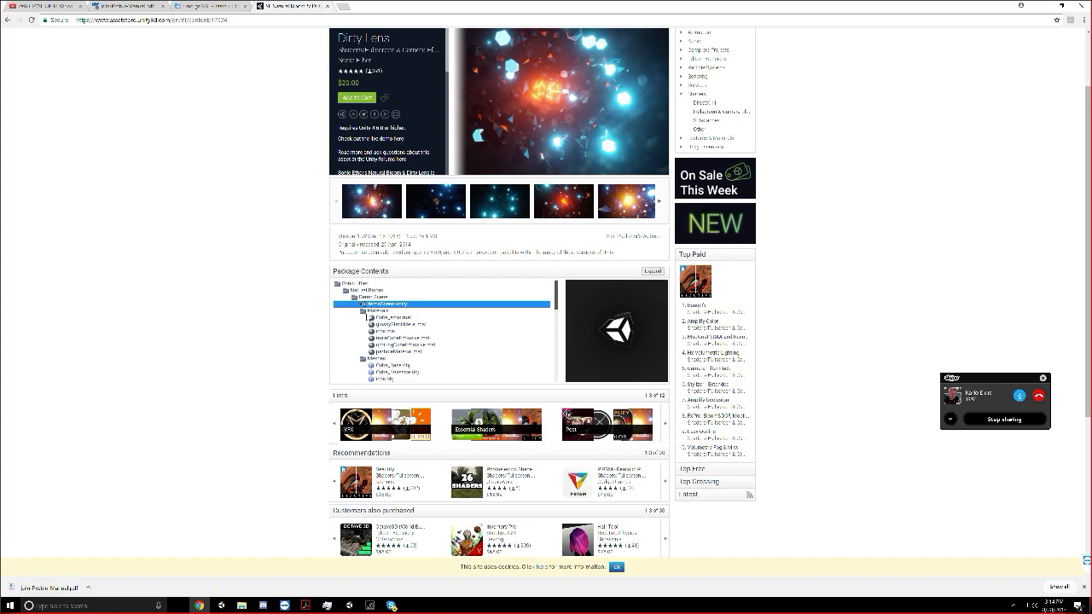
scroll(358, 323, "down", 10)
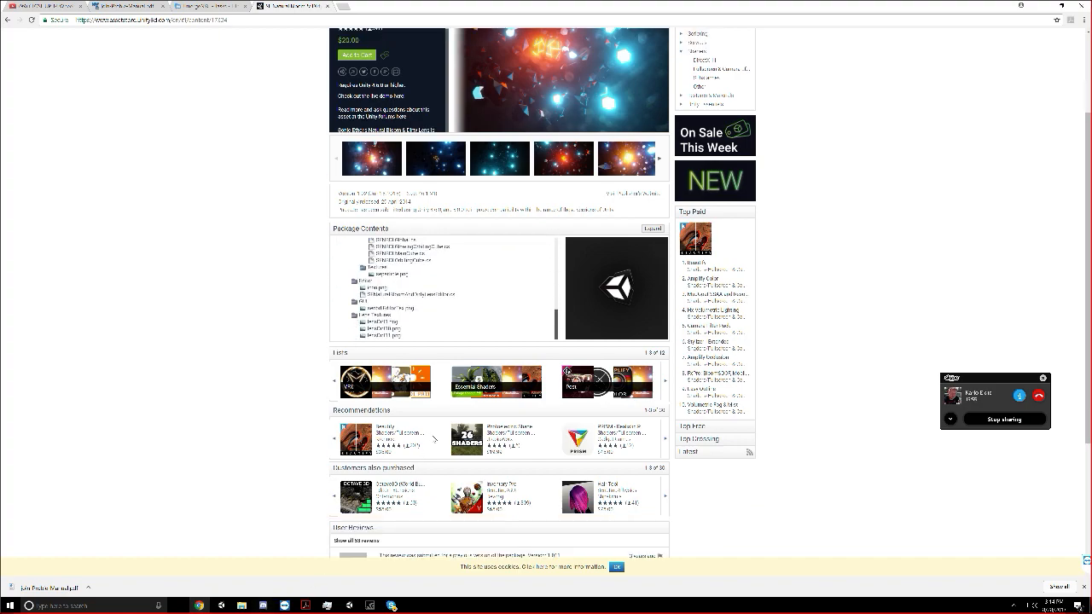
Return to Unity and search the project's assets for "sonic et"
left_click(1048, 8)
left_click_drag(513, 479, 731, 443)
left_click(741, 441)
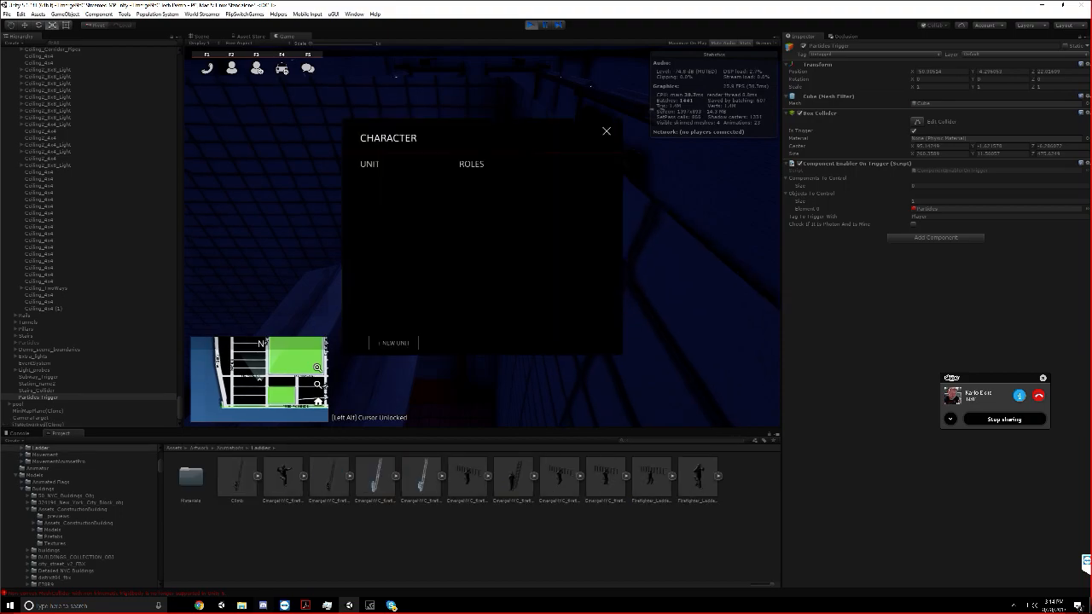
type("sonic")
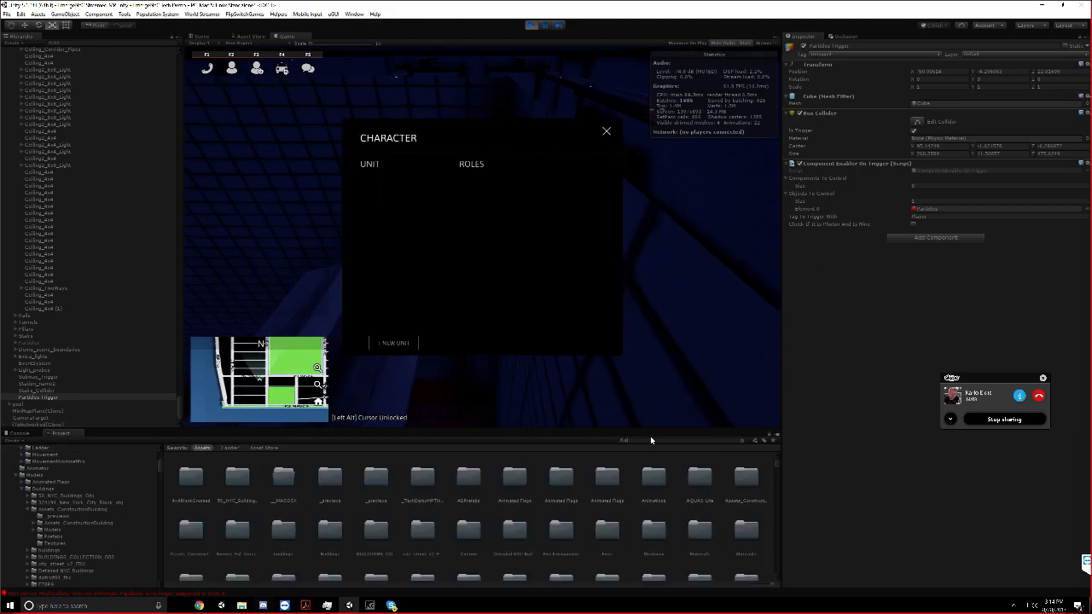
type(" eth")
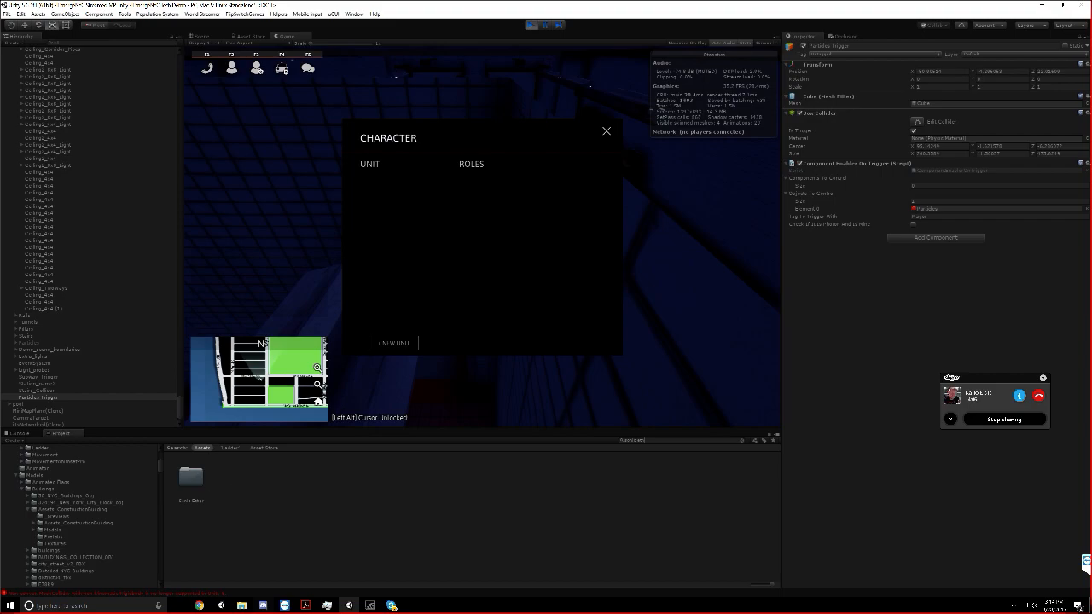
Open Sonic Ether's Natural Bloom Shaders folder and inspect the emissive textured shader's properties
double_click(200, 482)
double_click(200, 482)
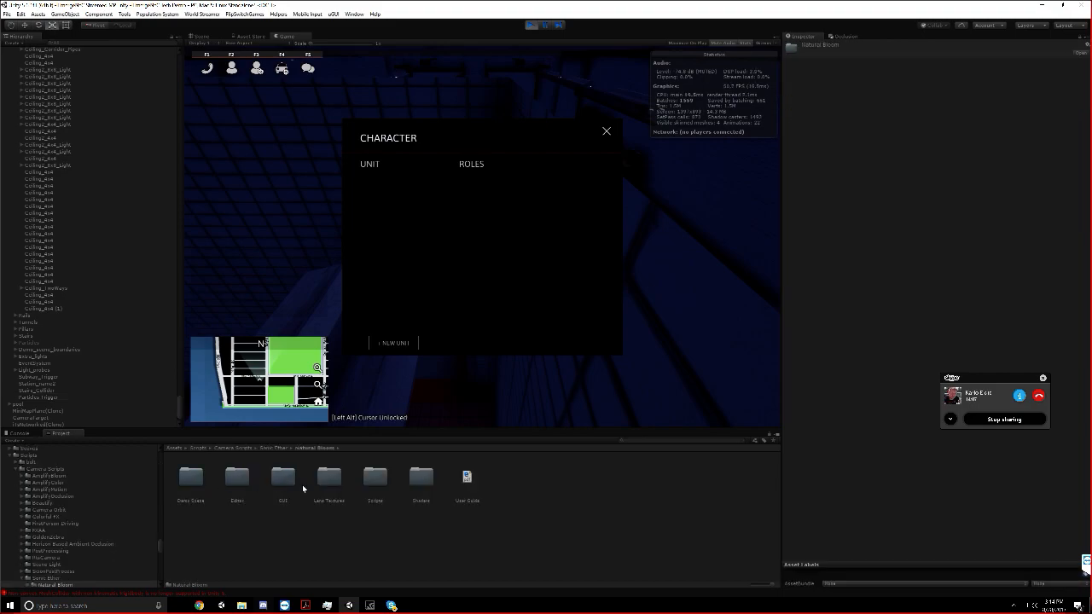
double_click(421, 476)
left_click(191, 477)
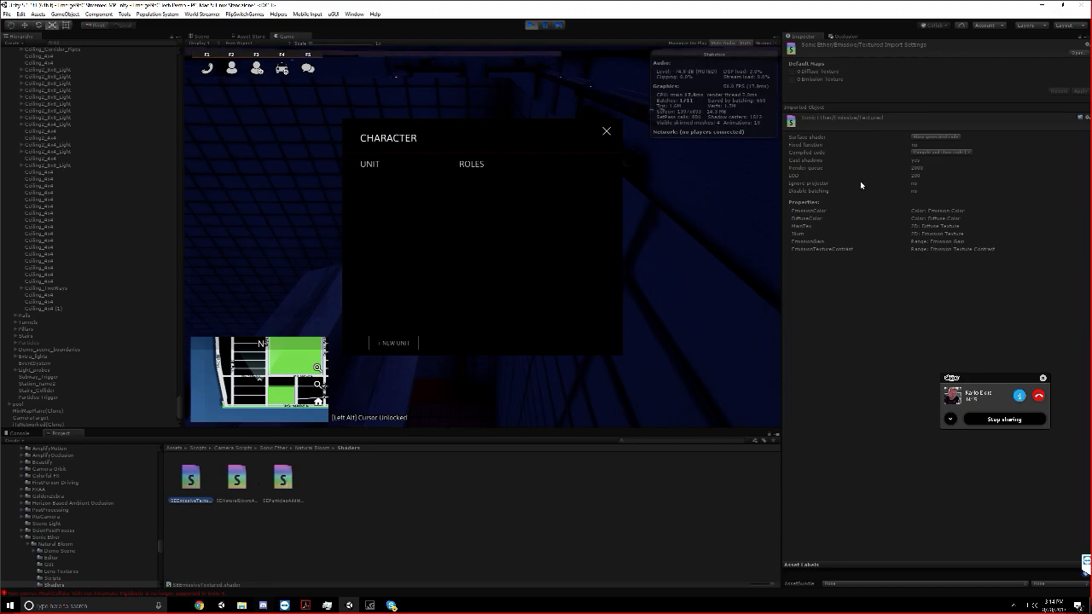
Maximize the Game view and close the Character window
key("w")
left_click(726, 188)
key("w")
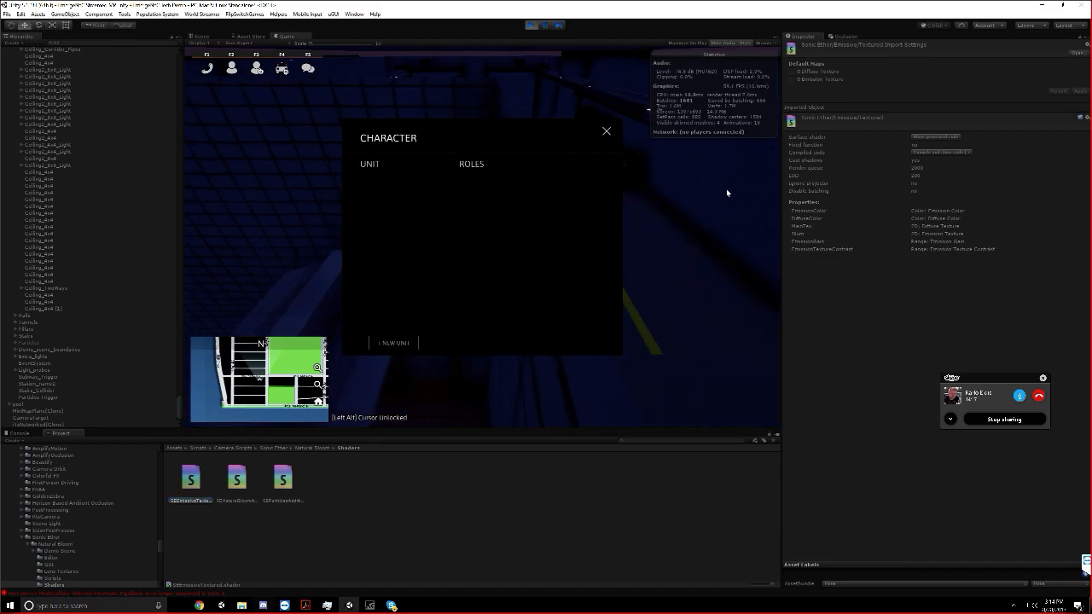
key("w")
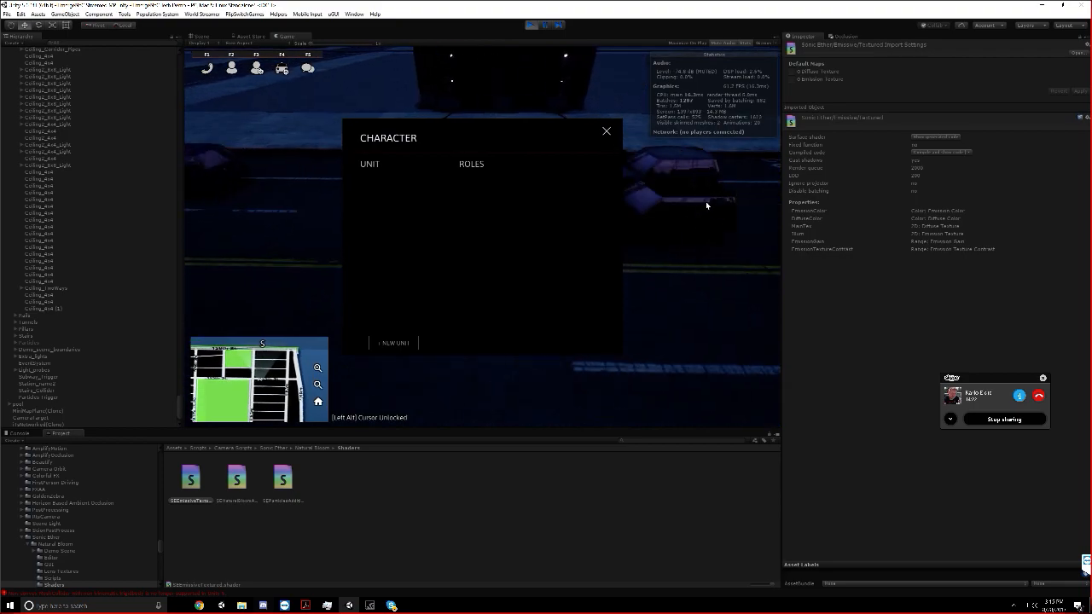
right_click(314, 38)
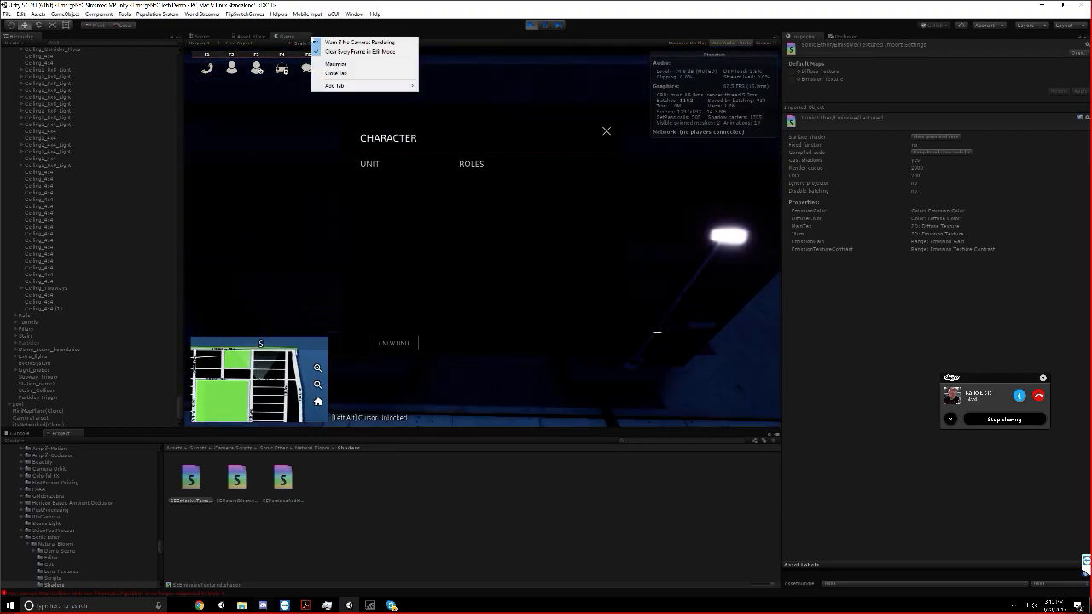
left_click(341, 68)
left_click(772, 123)
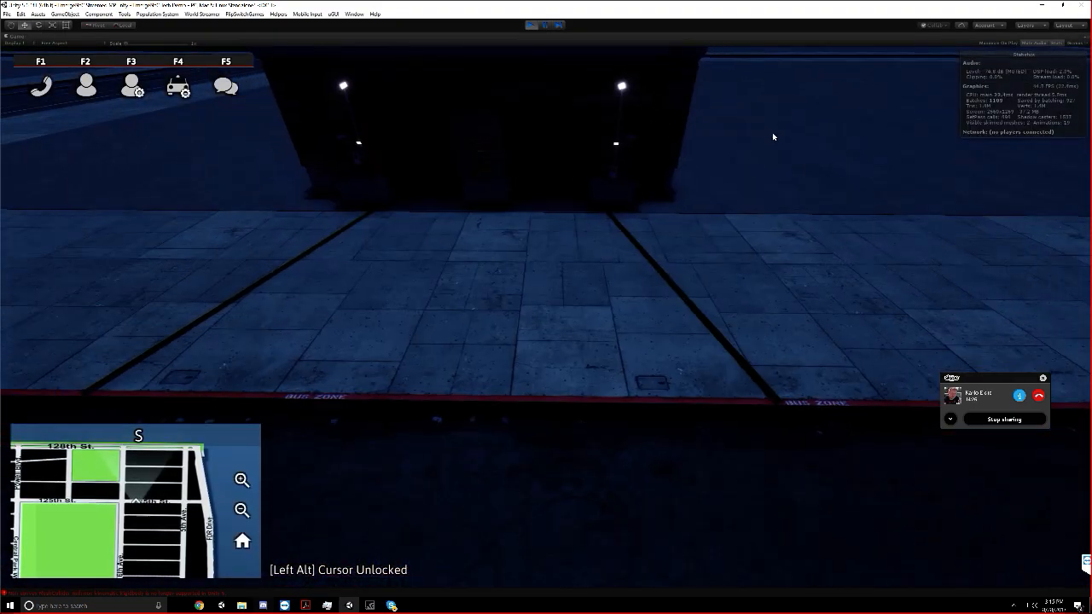
Fly the game camera over the streets and examine the city at night
scroll(721, 142, "up", 5)
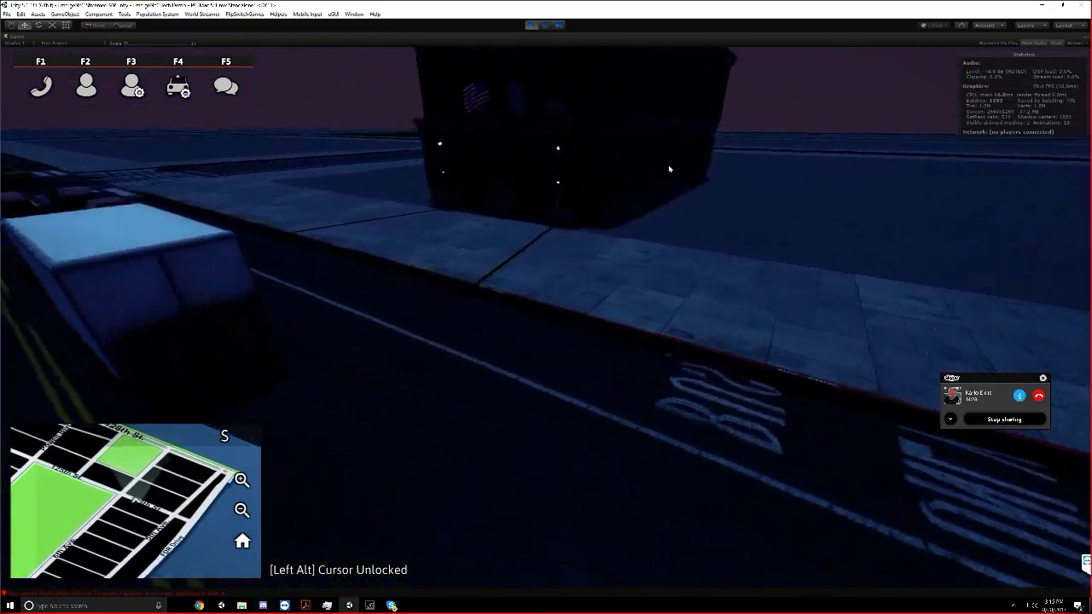
scroll(655, 167, "down", 5)
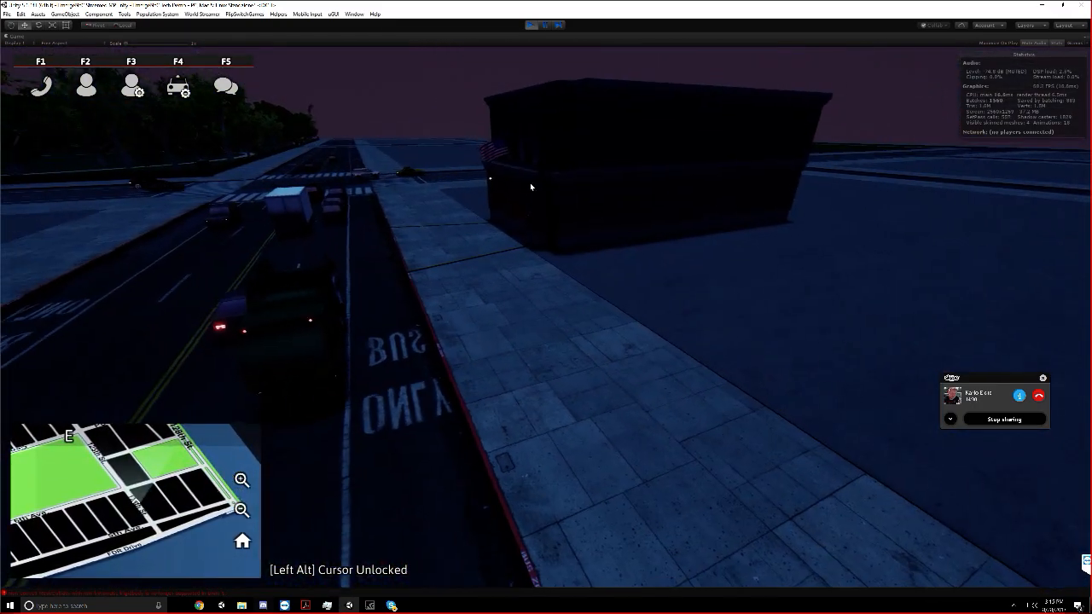
key("w")
key("w")
scroll(523, 199, "down", 5)
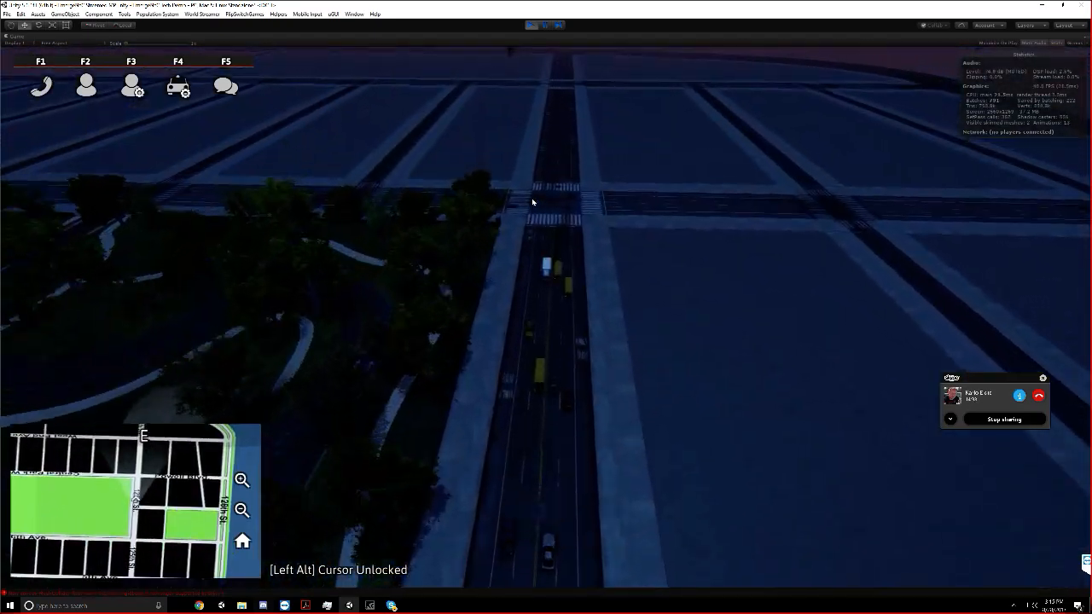
key("w")
right_click_drag(532, 202, 422, 202)
key("w")
key("w")
key("s")
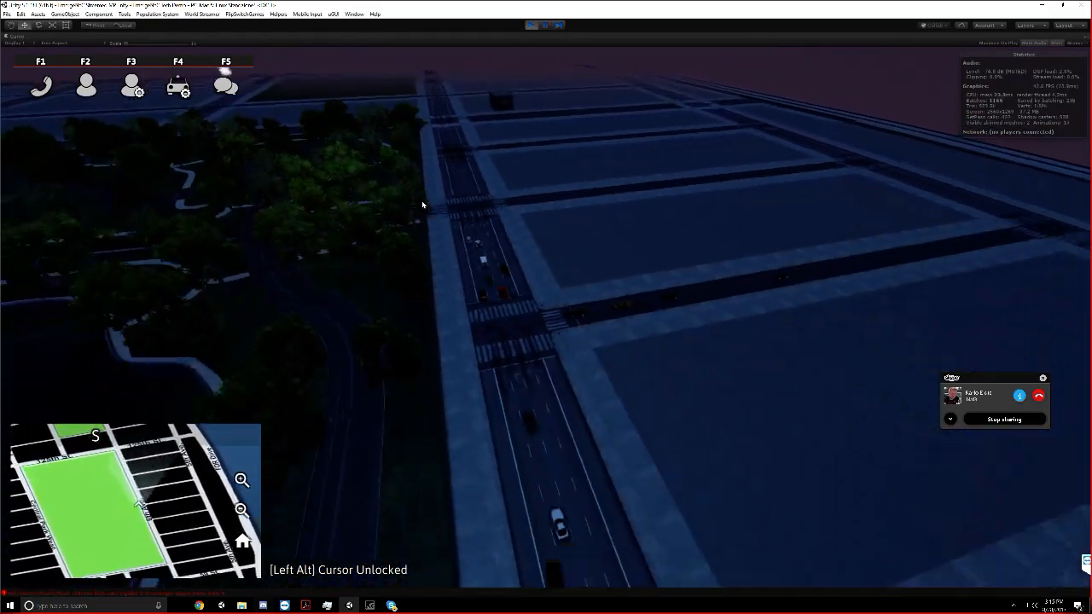
Add Engine Co. 49 as a new FDNY unit and close the Character window
key("F2")
left_click(418, 508)
left_click(417, 311)
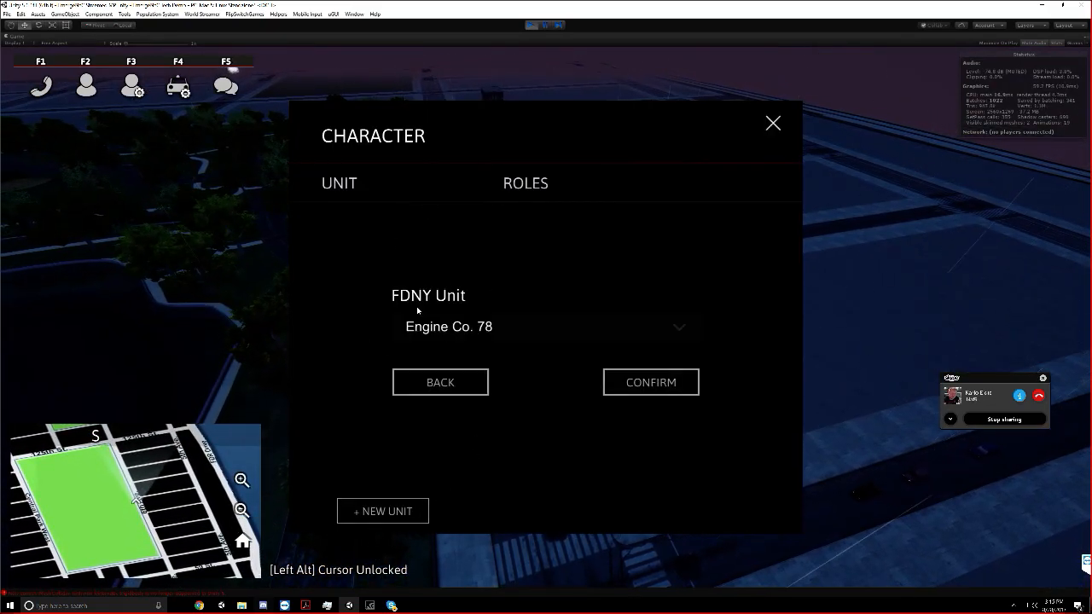
left_click(463, 335)
left_click(502, 385)
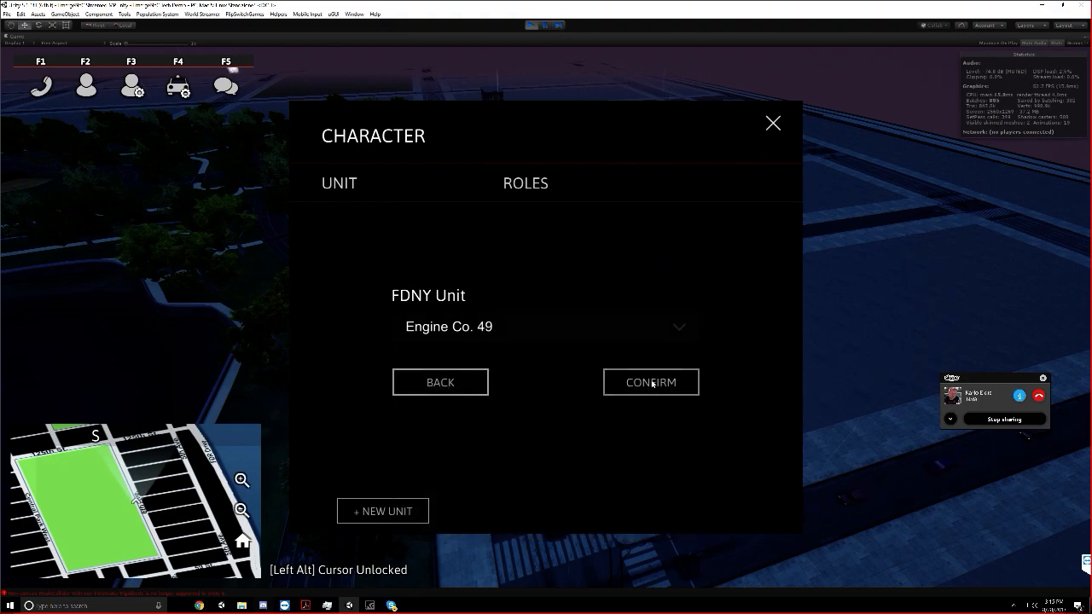
left_click(651, 383)
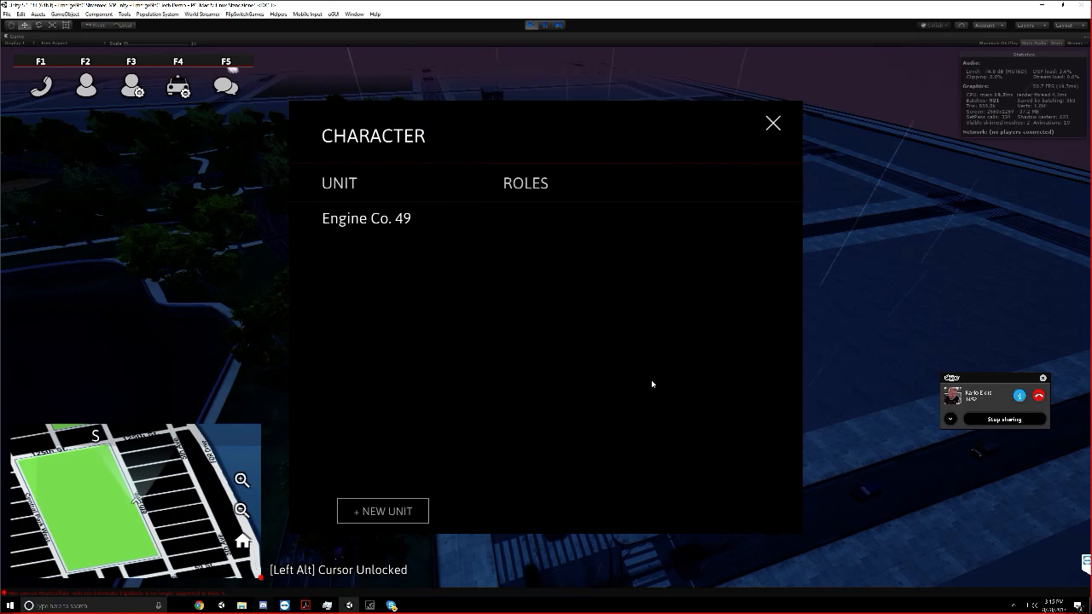
left_click(773, 123)
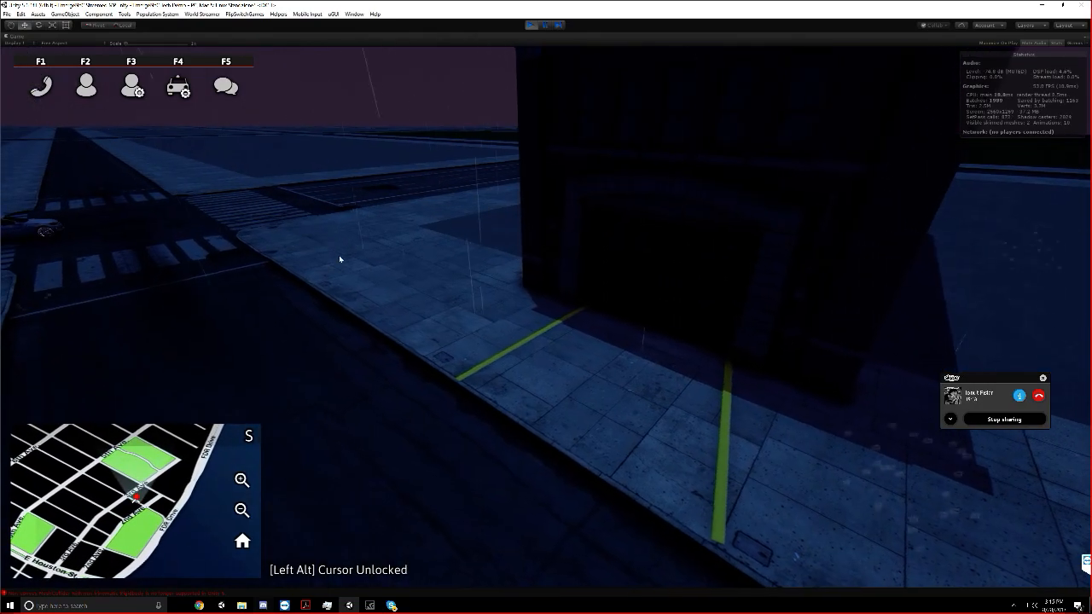
Join Engine Co. 49 in the Driver role and restore the Game view to its normal size
key("F2")
key("F2")
key("F2")
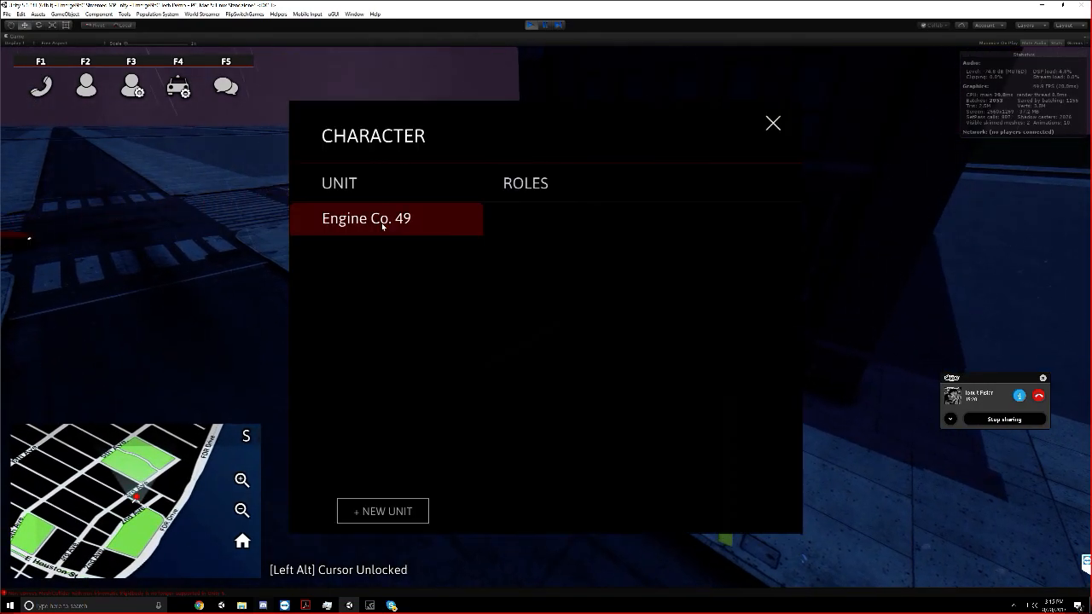
left_click(771, 128)
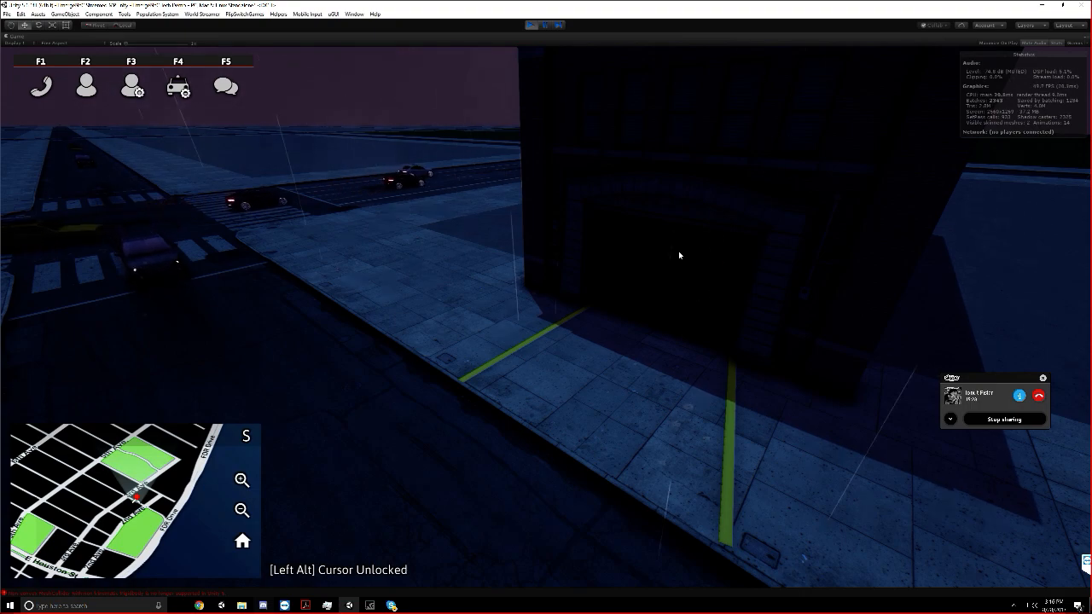
key("F2")
left_click(413, 223)
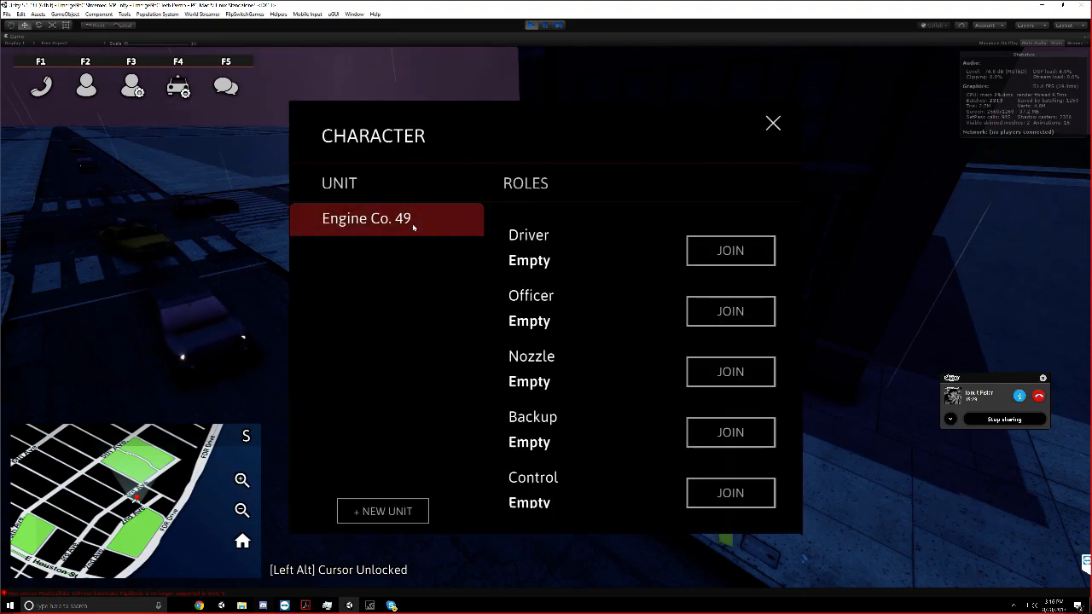
left_click(730, 250)
right_click(469, 37)
left_click(495, 65)
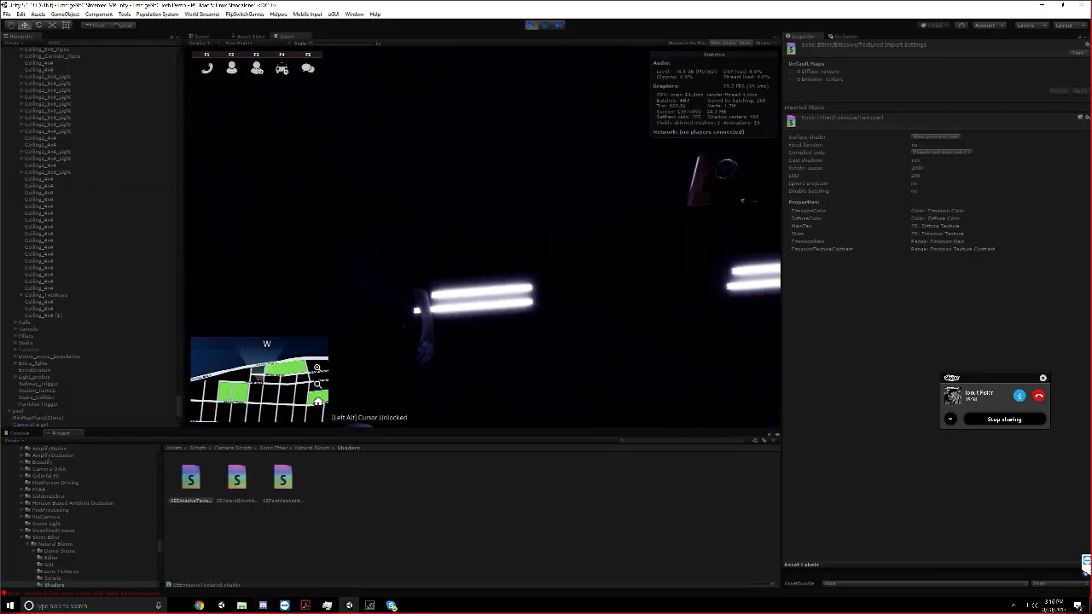
In the Scene view, relocate the 49_Driver_Shorts character across the city towards the subway station
left_click(204, 36)
right_click_drag(395, 223, 395, 242)
scroll(49, 333, "down", 3)
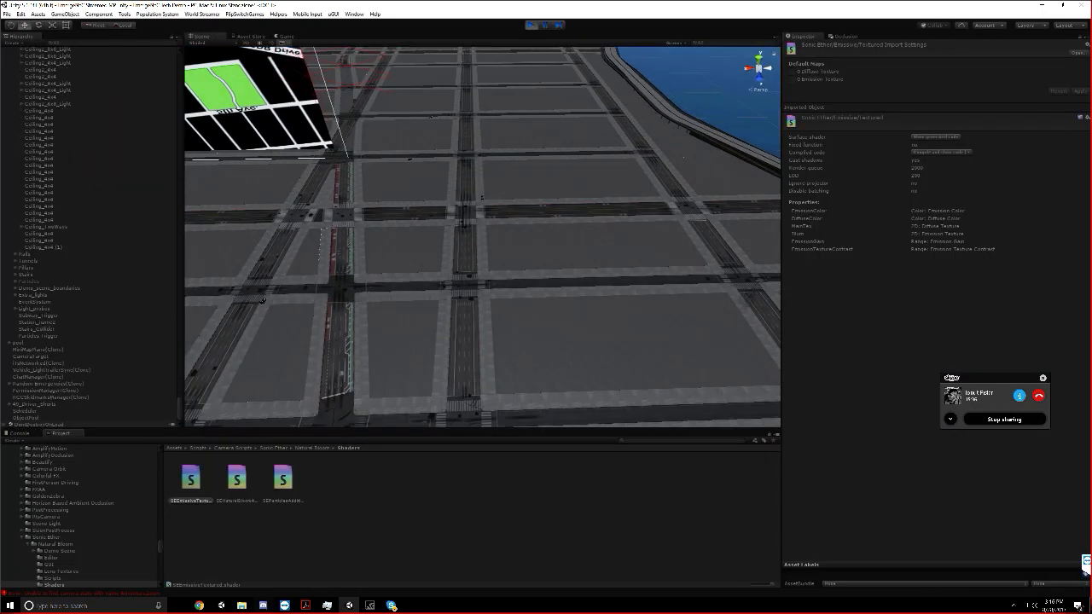
scroll(555, 243, "down", 10)
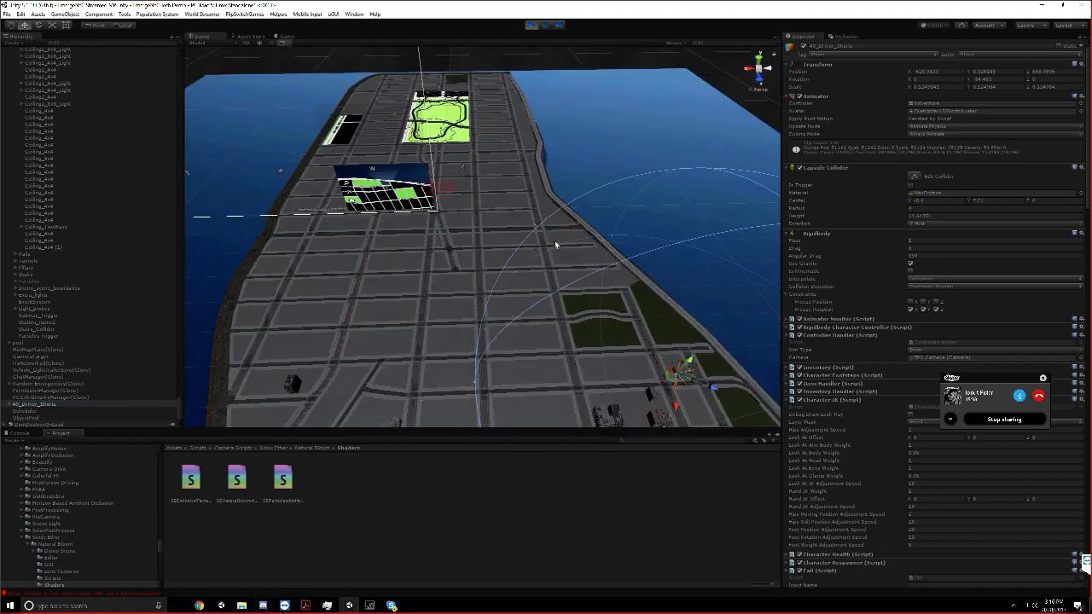
left_click_drag(614, 340, 468, 199)
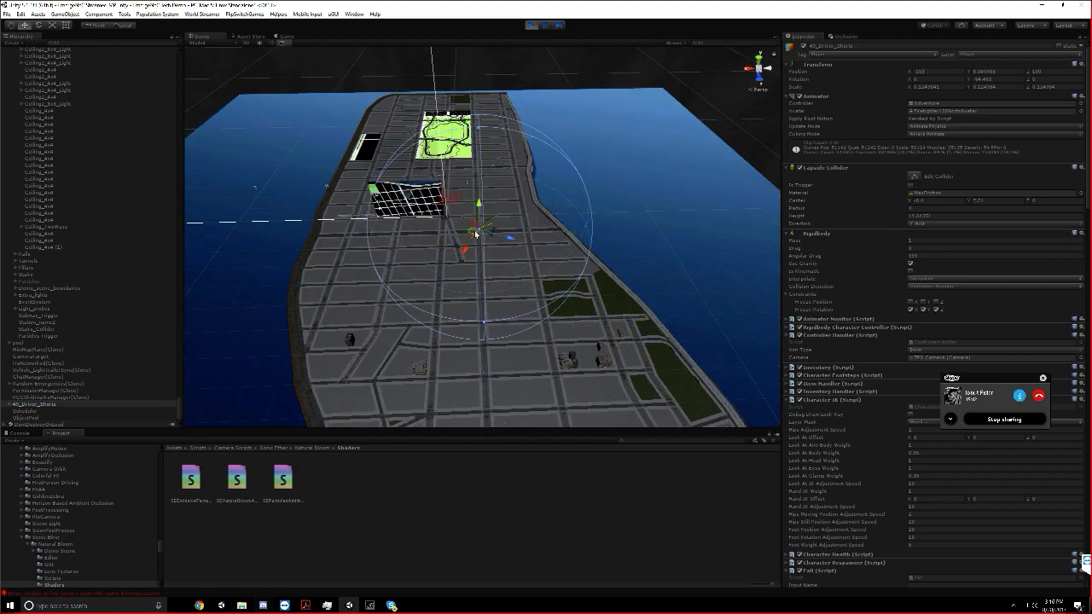
scroll(475, 230, "up", 10)
scroll(475, 230, "up", 5)
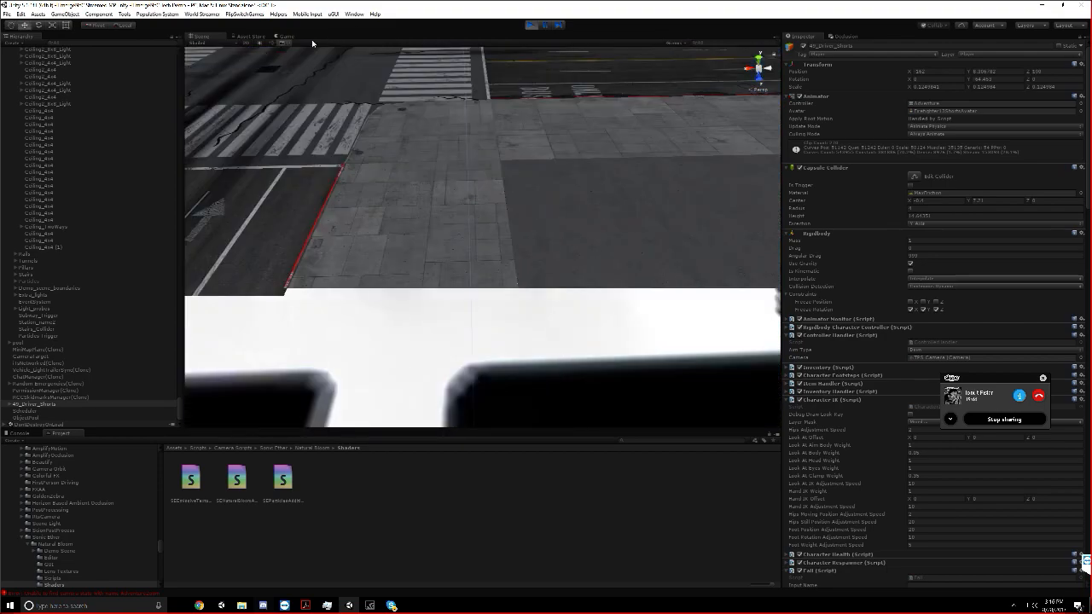
Check the relocated driver in the Game view and duplicate the Particles Trigger object at the hierarchy's top level
left_click(286, 37)
right_click(285, 38)
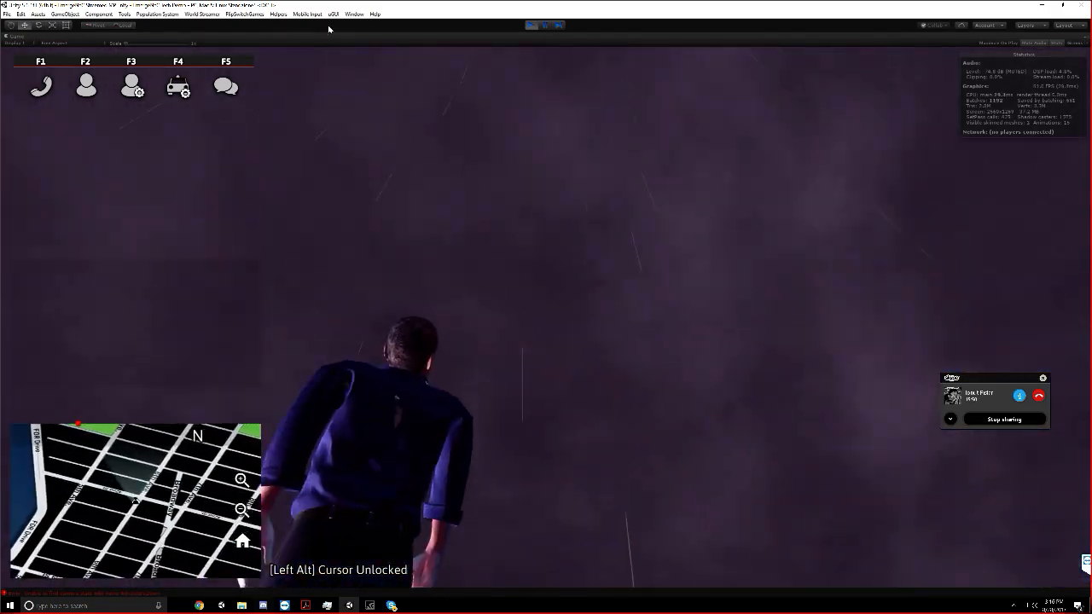
right_click(324, 37)
left_click(331, 64)
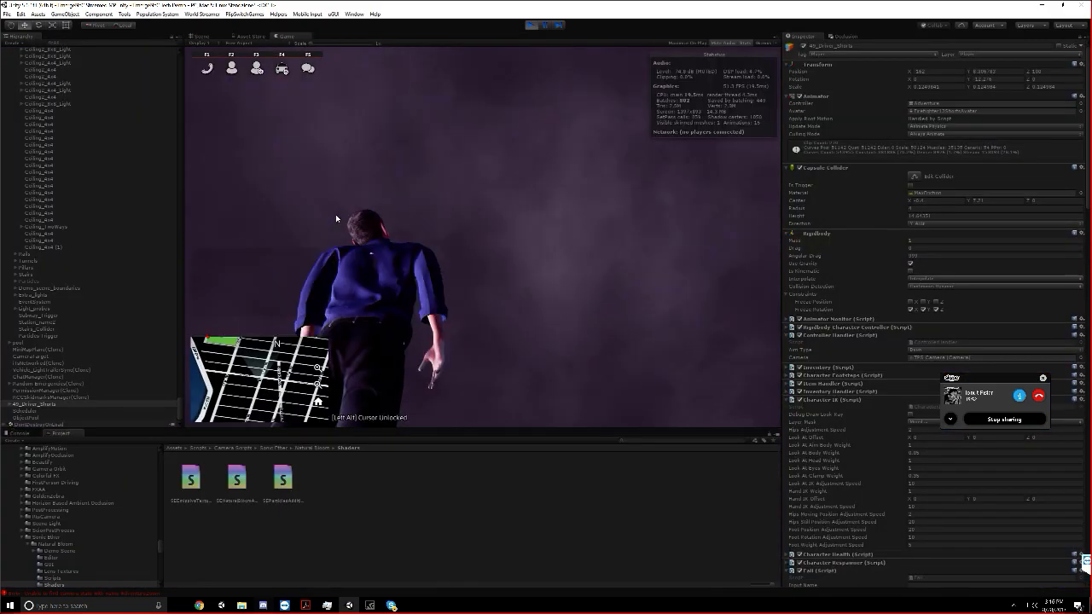
left_click(31, 404)
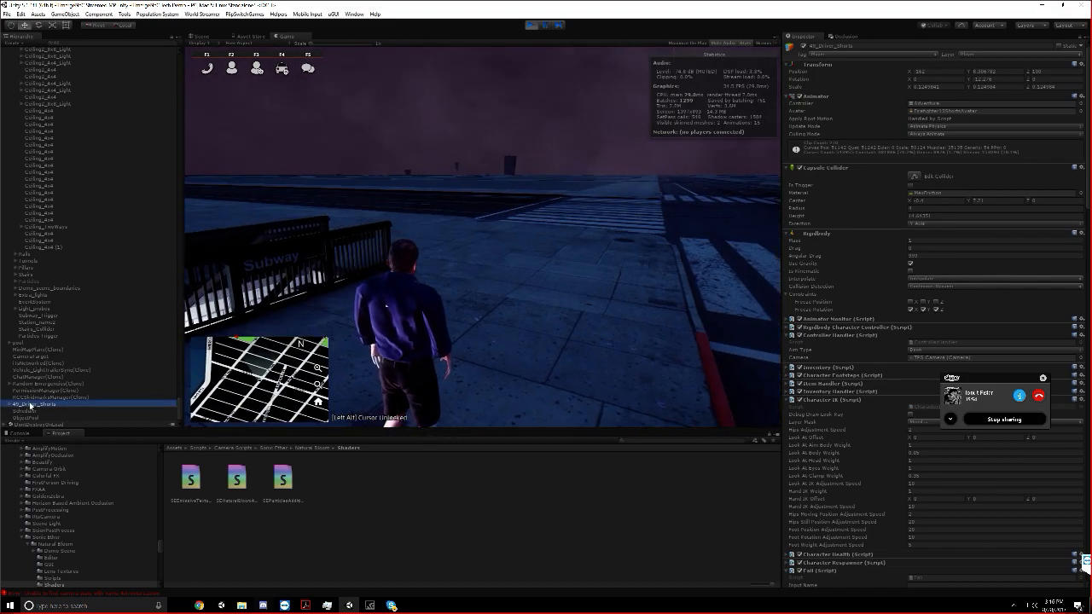
left_click(34, 336)
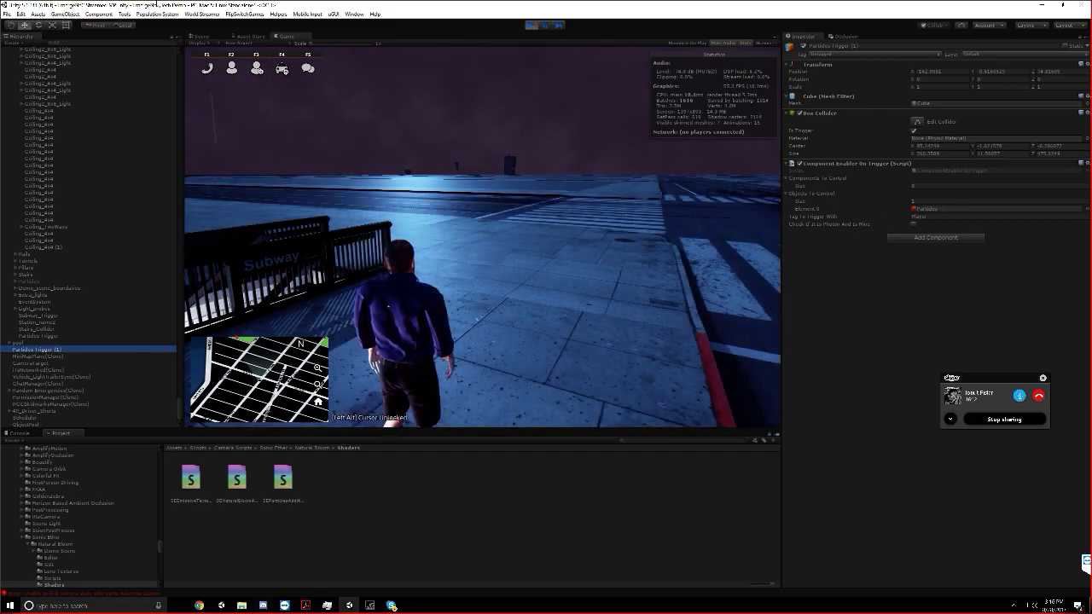
Maximize the Game view and walk the driver to the subway entrance
left_click(275, 36)
right_click(275, 37)
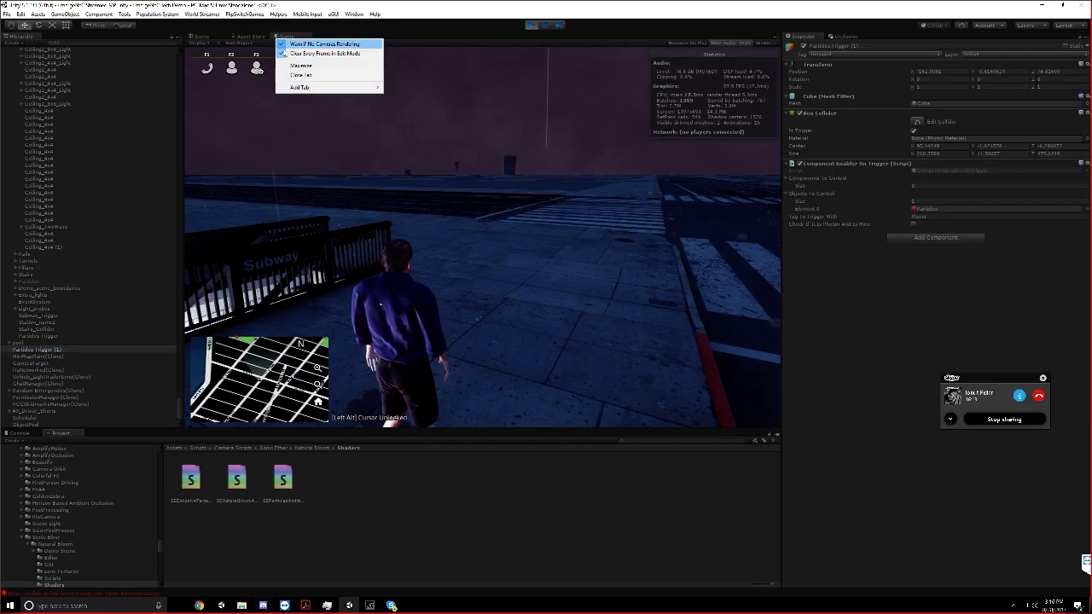
left_click(291, 67)
key("w")
key("m")
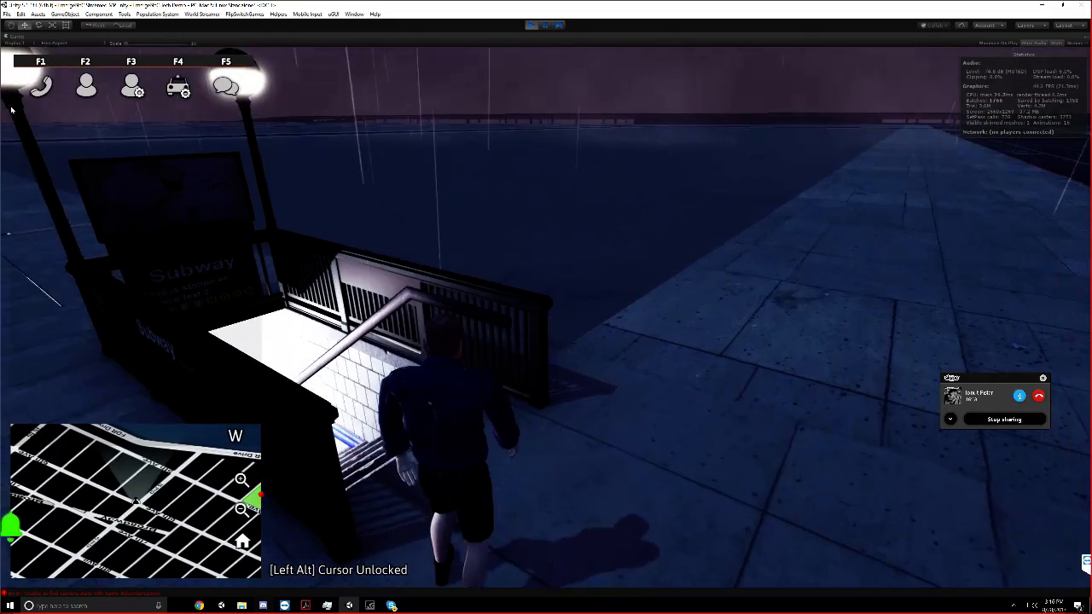
key("w")
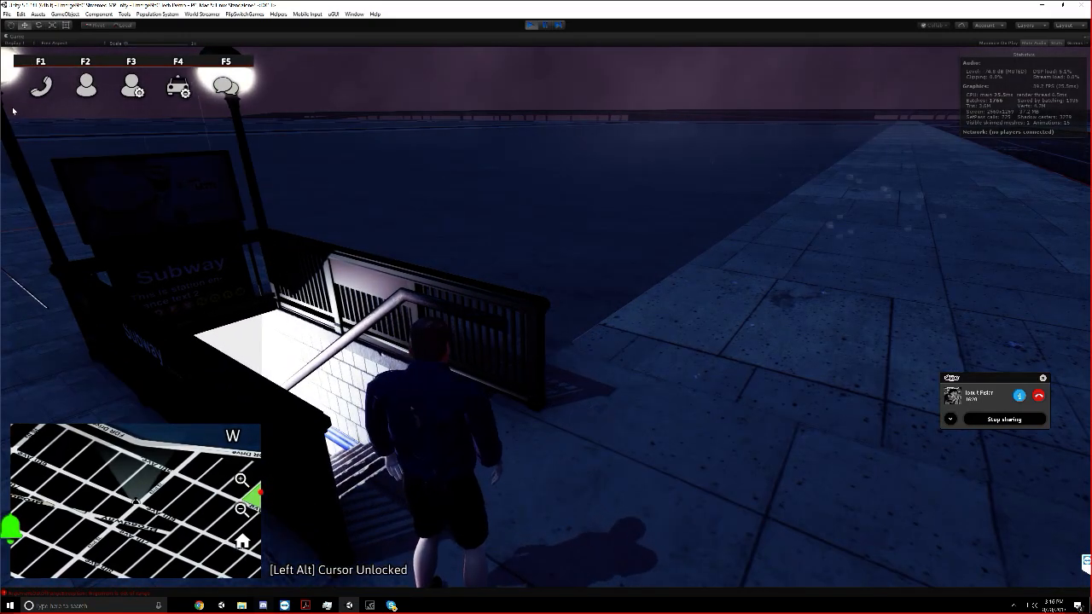
Change the character's outfit to FDNY firefighter gear and walk down the stairs into the subway station
key("F3")
left_click(538, 346)
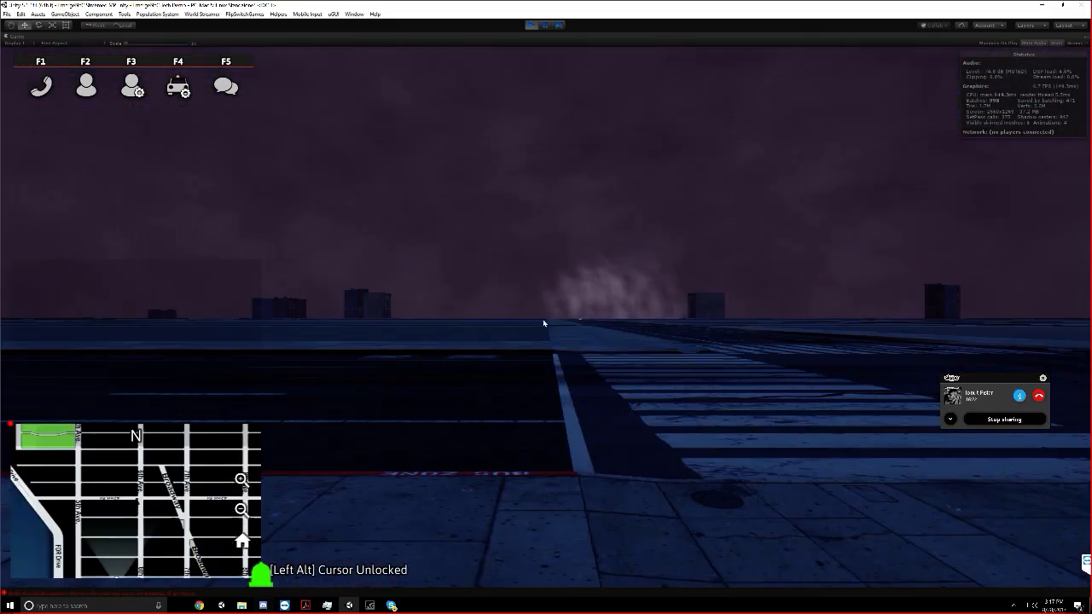
key("w")
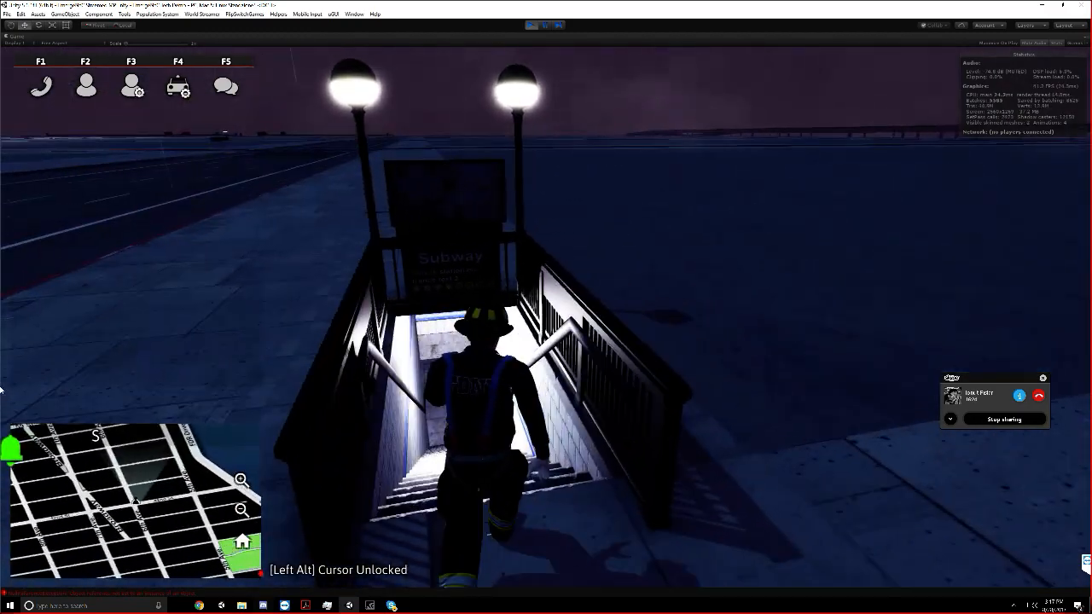
key("w")
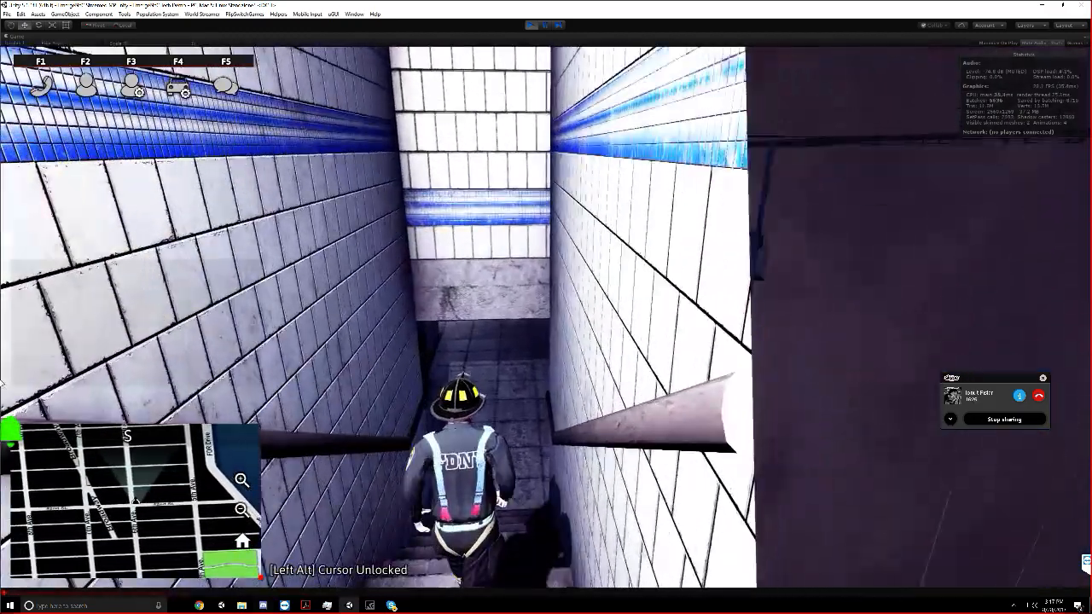
key("w")
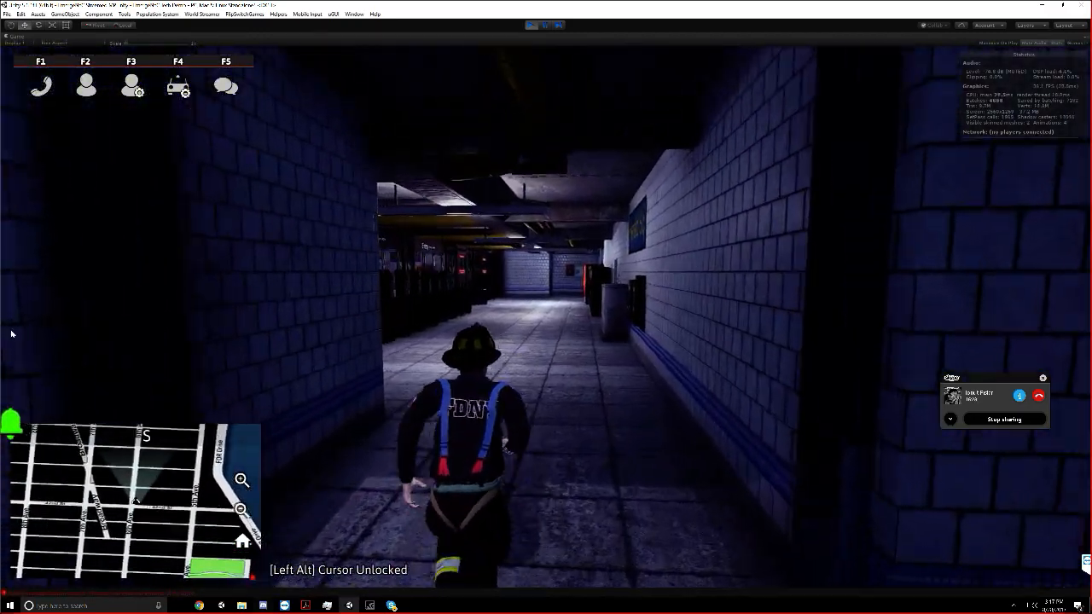
key("w")
Walk the firefighter along the station corridor and through the Entry turnstiles
left_click(1030, 43)
key("w")
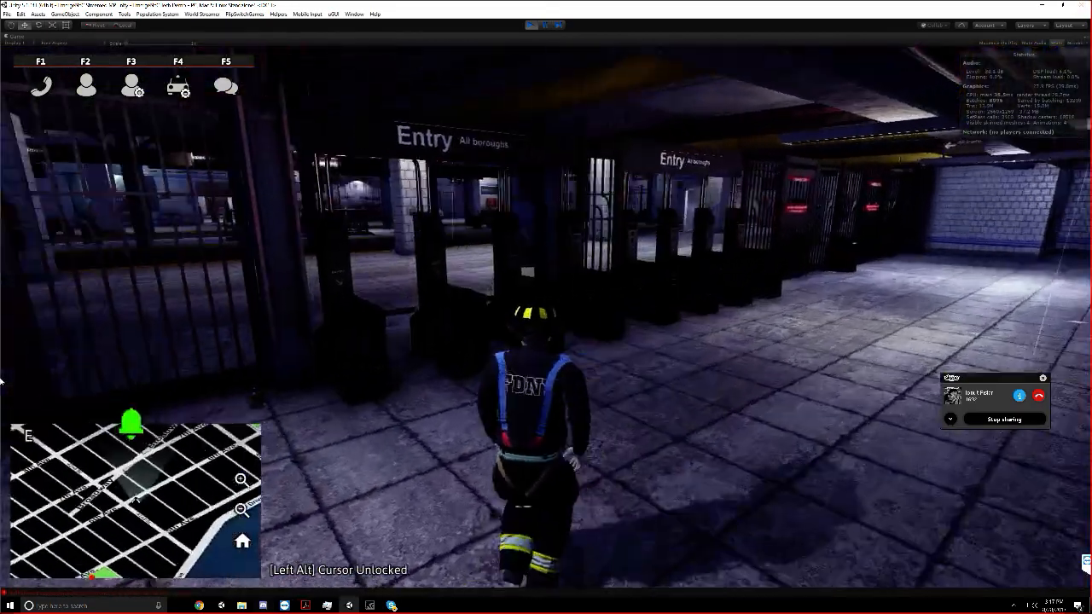
key("w")
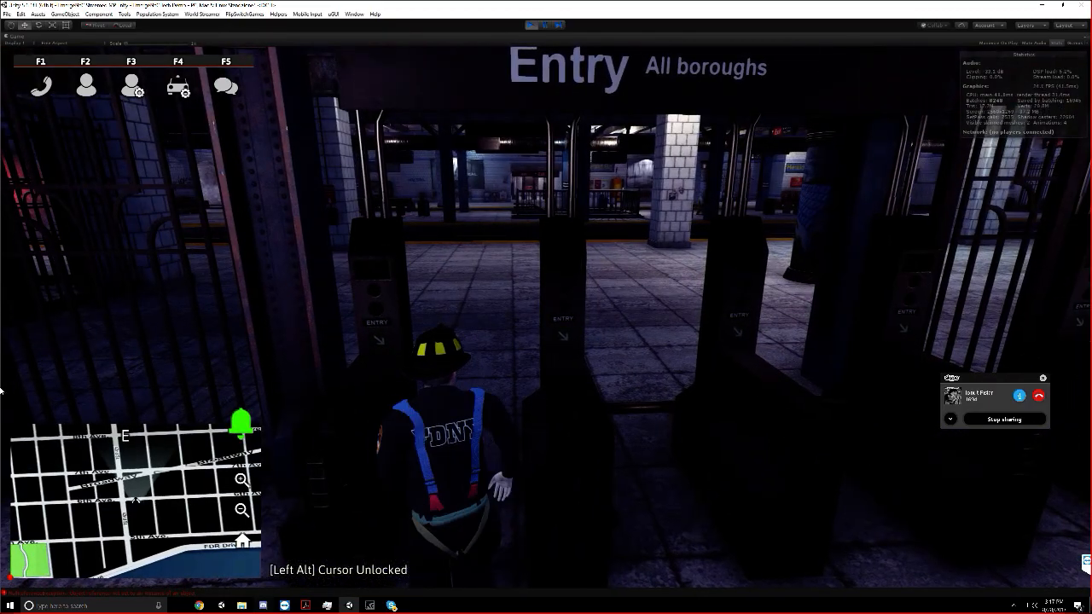
key("w")
key("w")
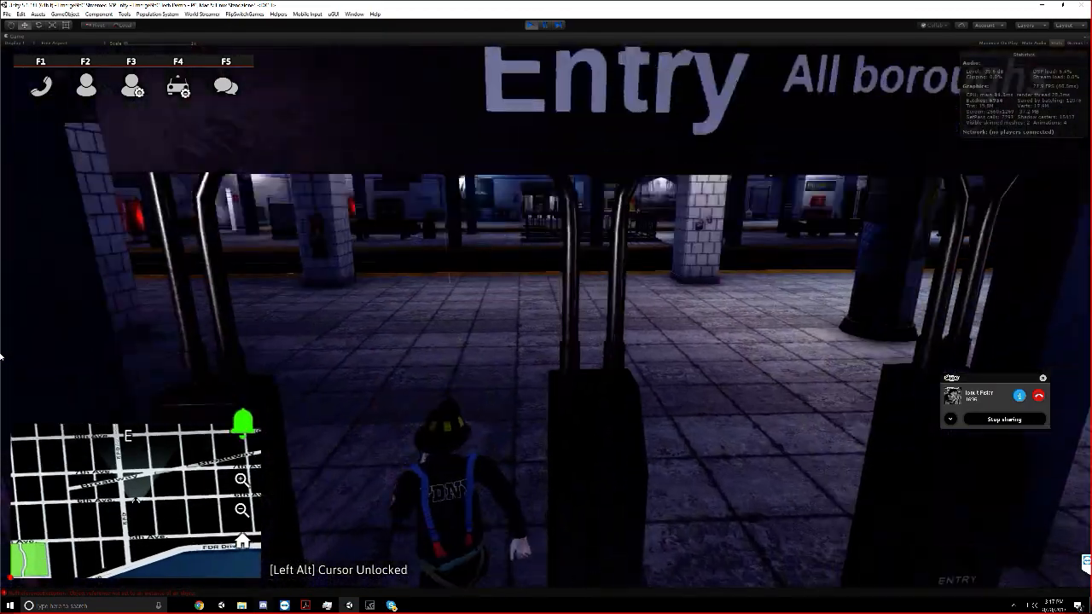
Explore the near platform, drop down onto the first track and jump up onto the middle platform
key("w")
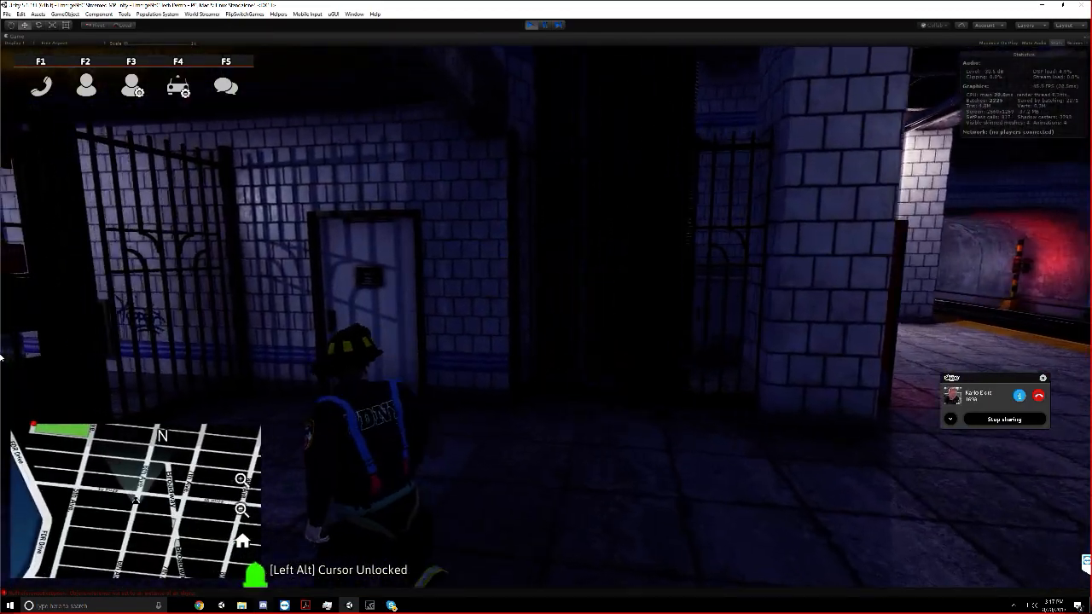
key("w")
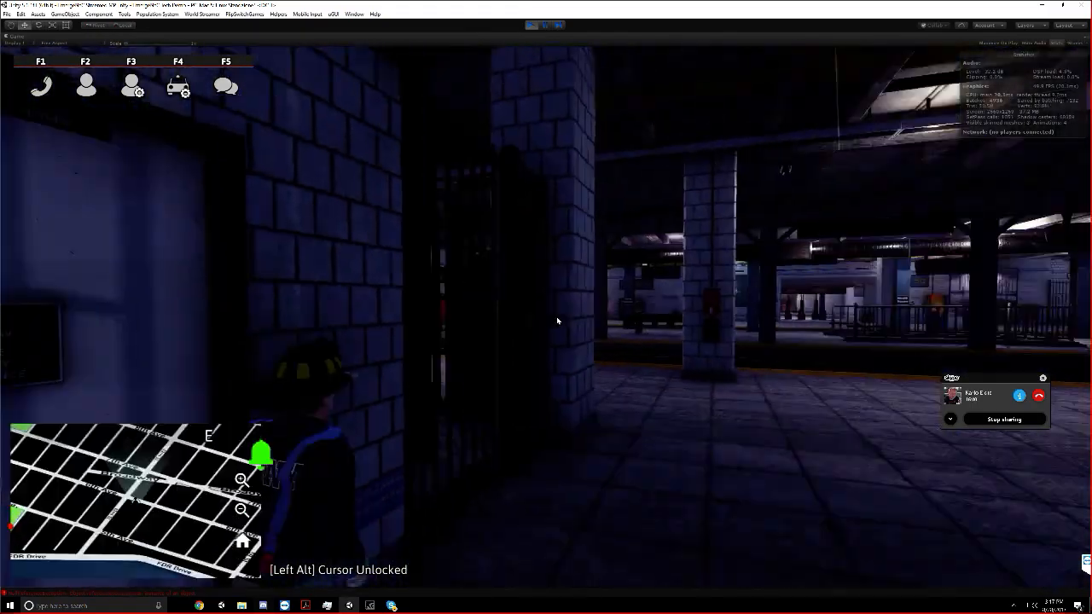
key("w")
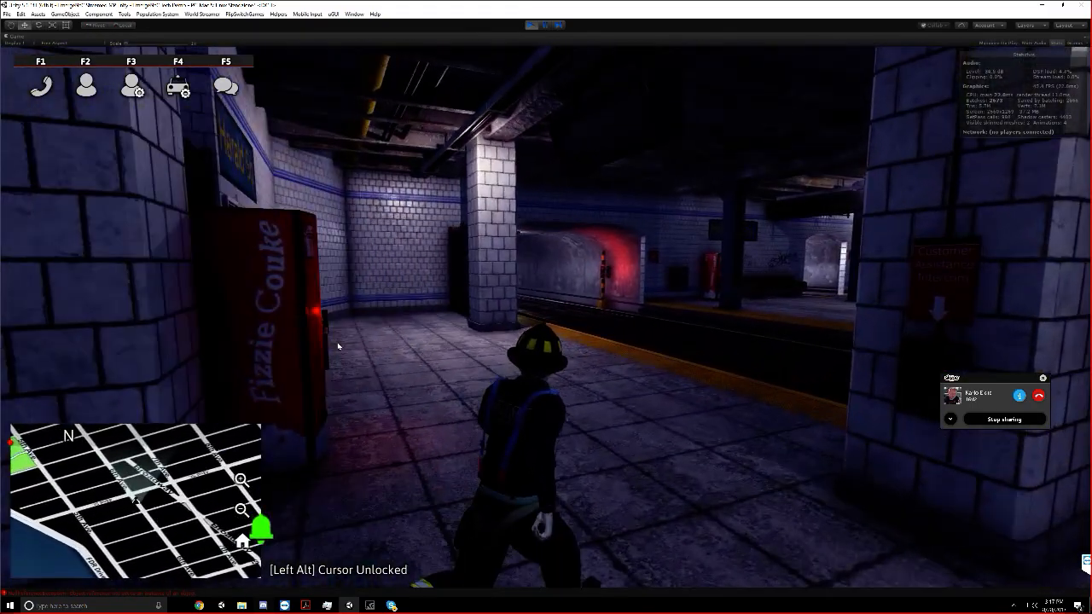
key("w")
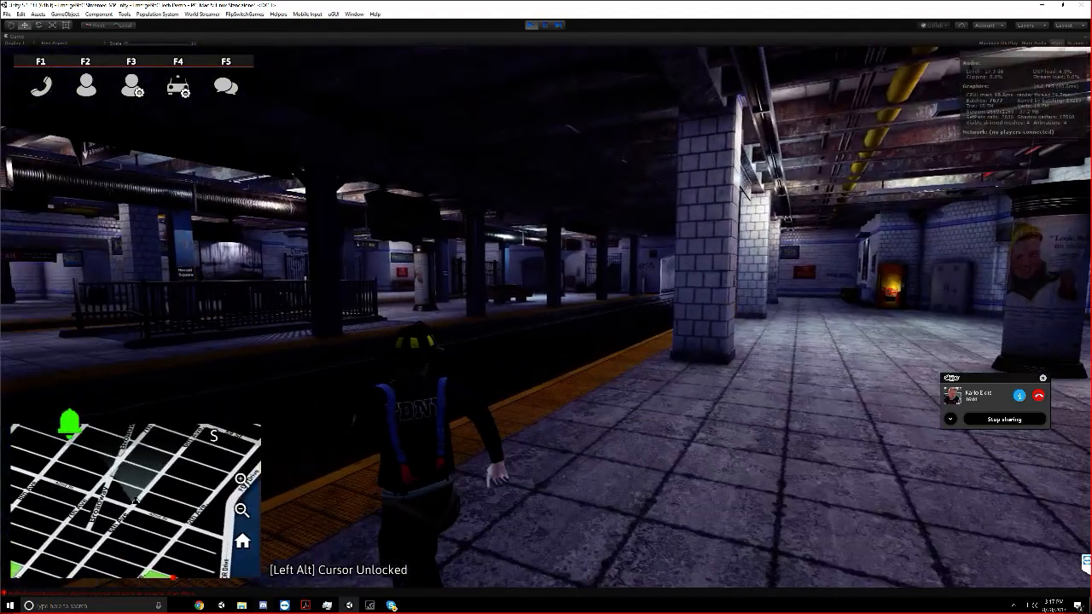
key("w")
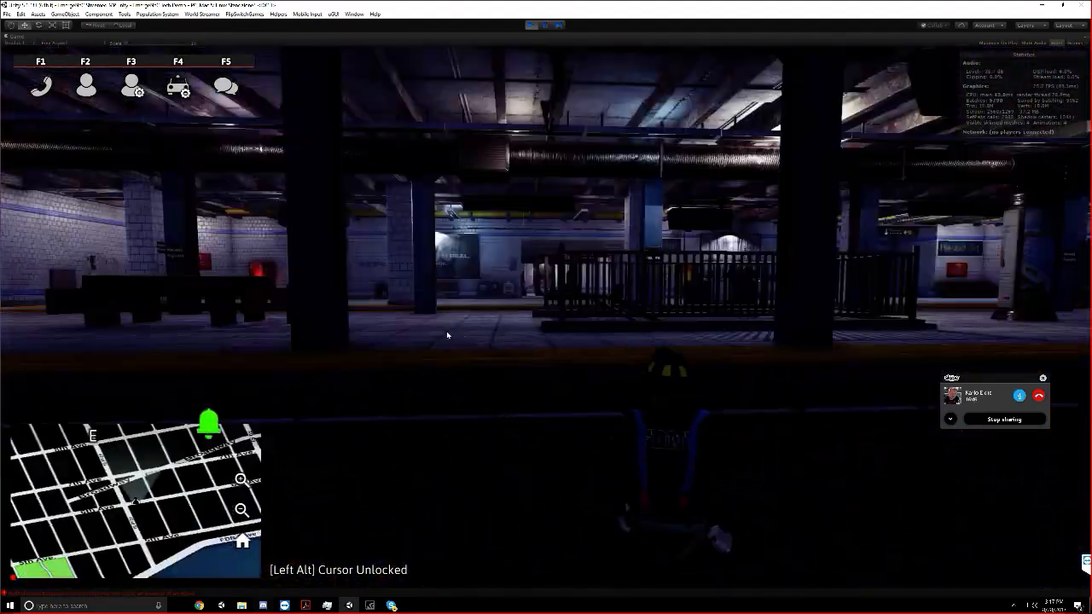
Cross the middle platform and the second track, and jump up onto the far platform
key("w")
key("d")
key("space")
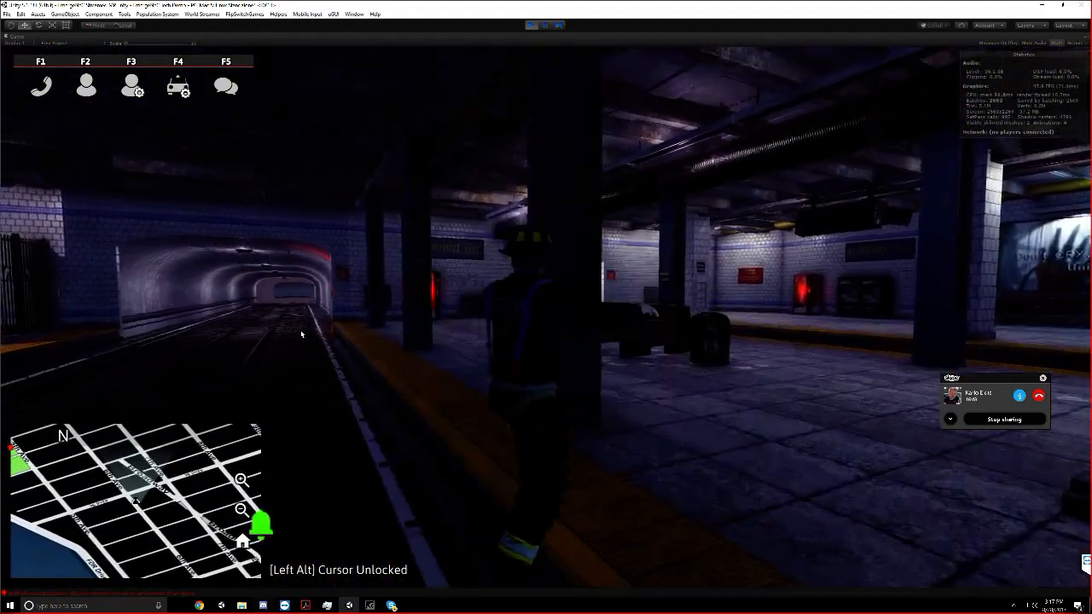
key("w")
key("d")
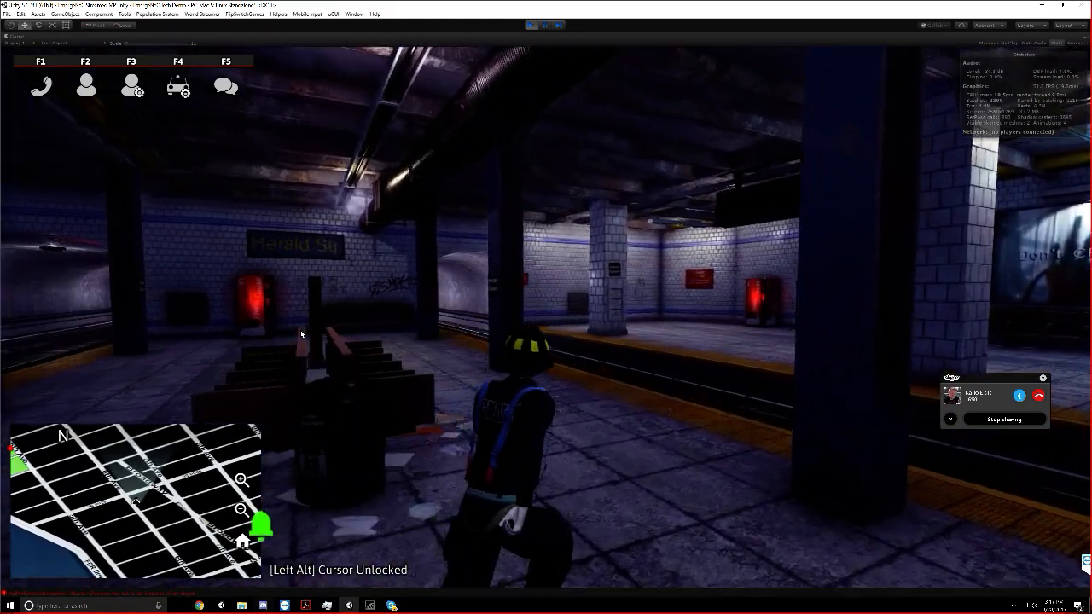
key("w")
key("d")
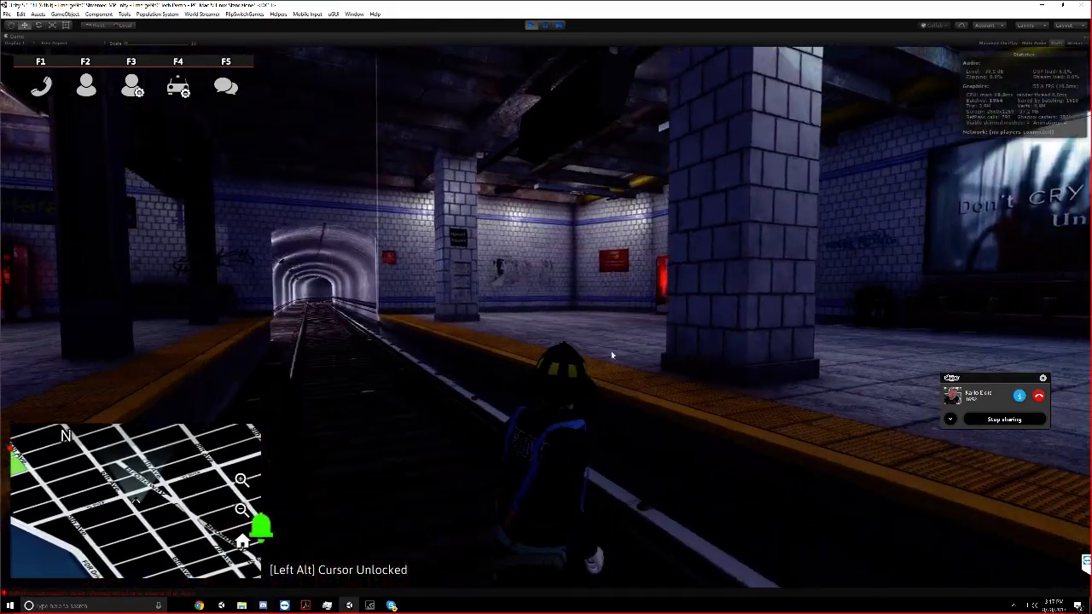
key("space")
Walk along the far platform past the benches to the service door in its end wall
key("w")
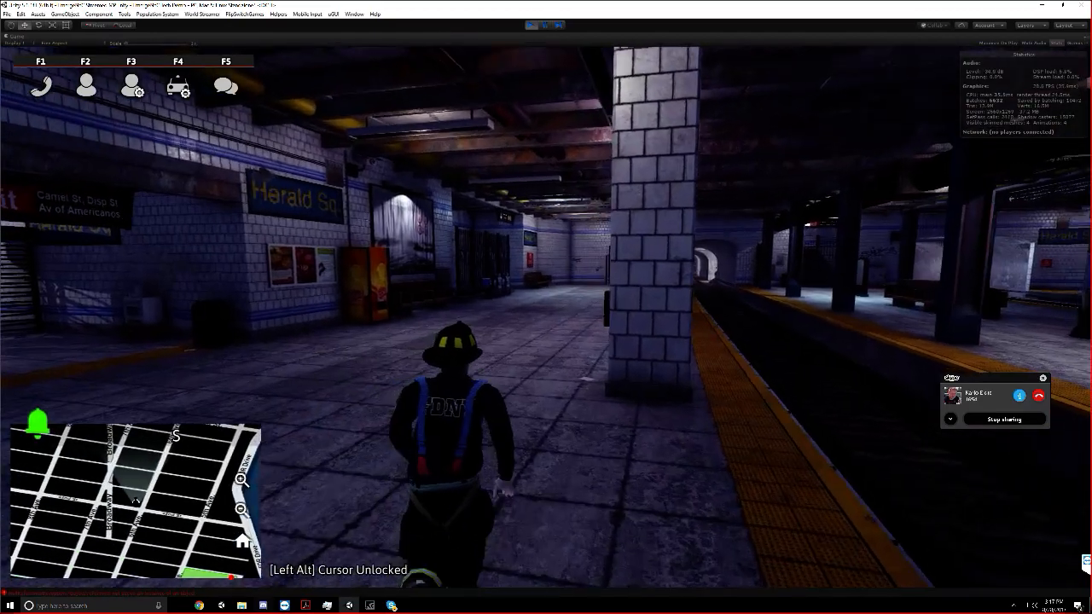
key("w")
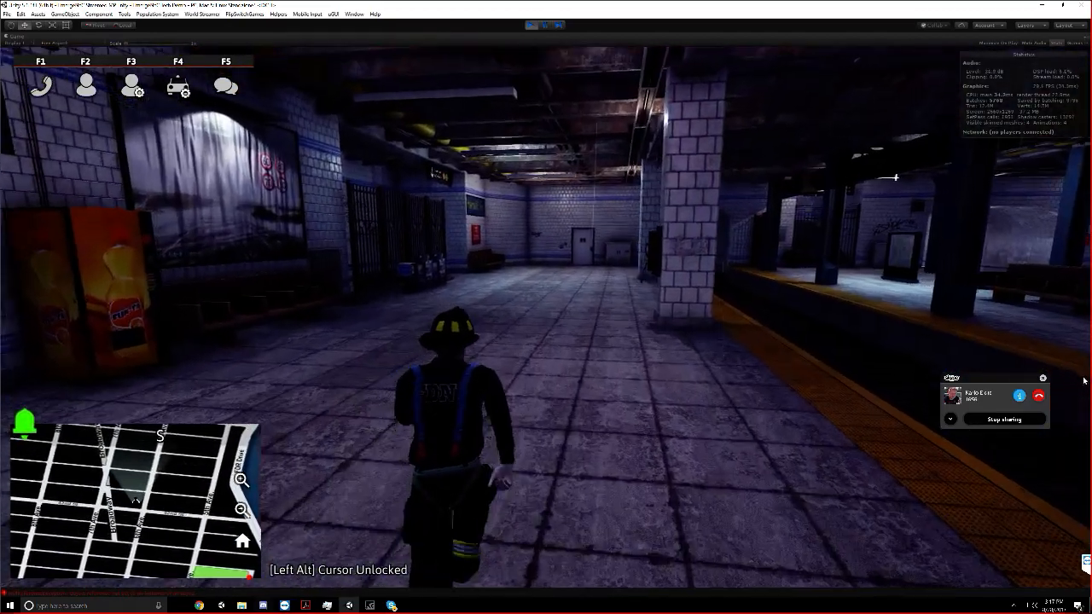
key("w")
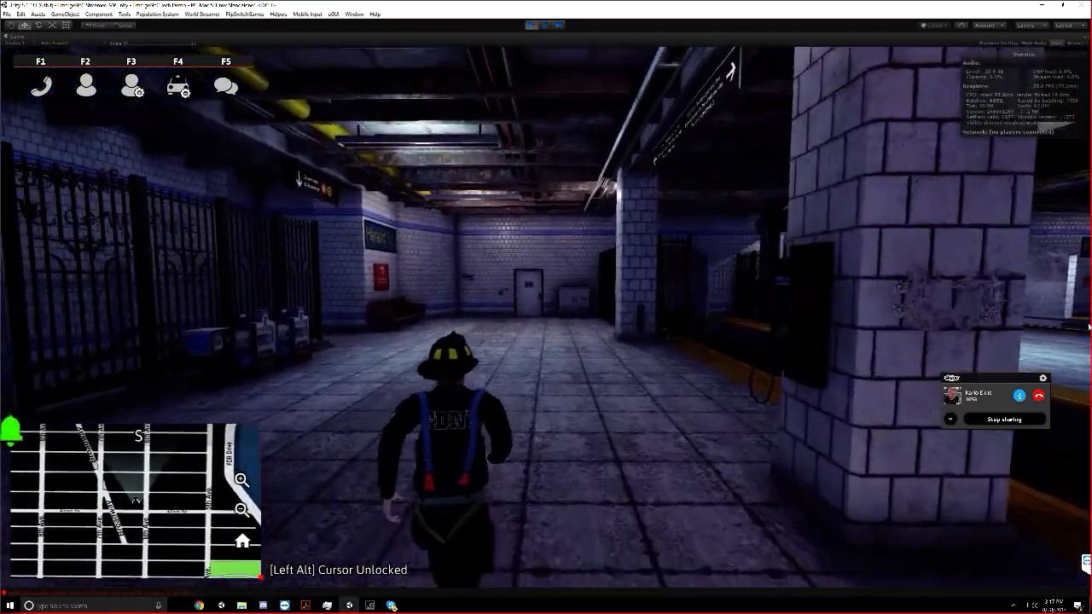
key("w")
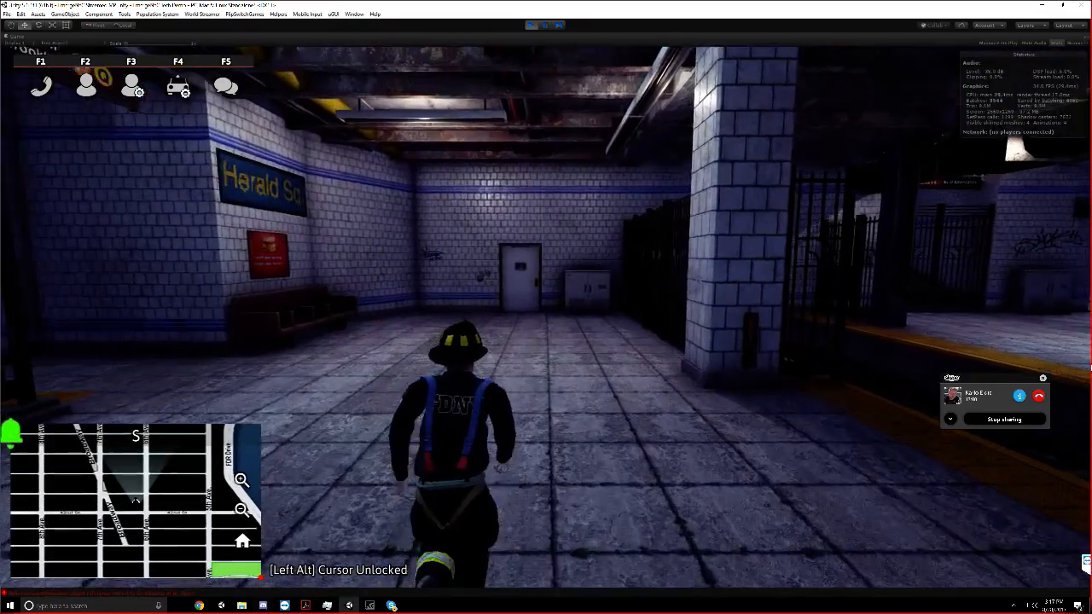
key("w")
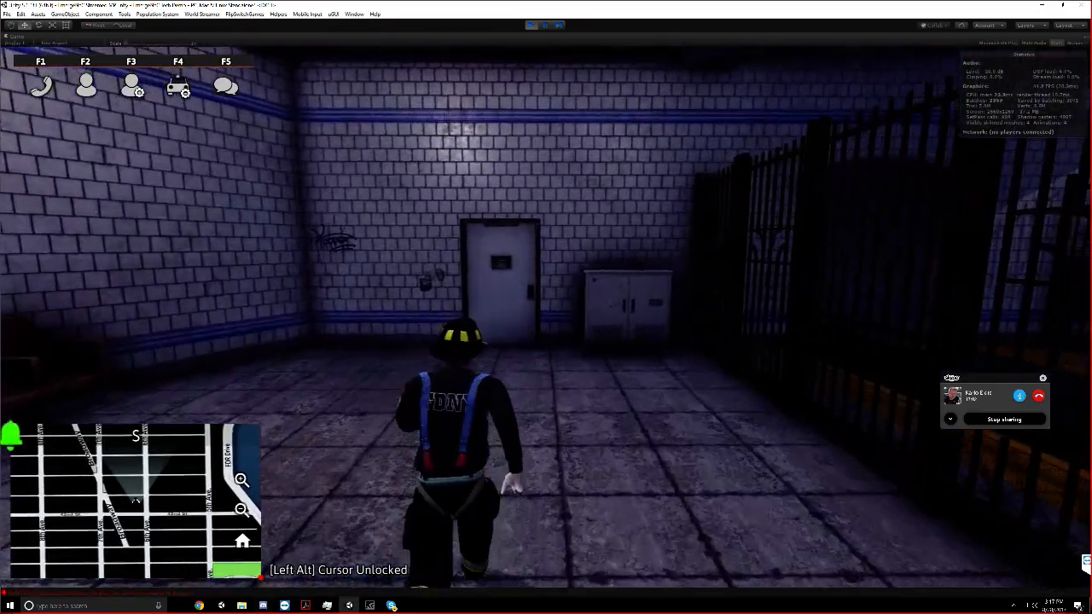
key("w")
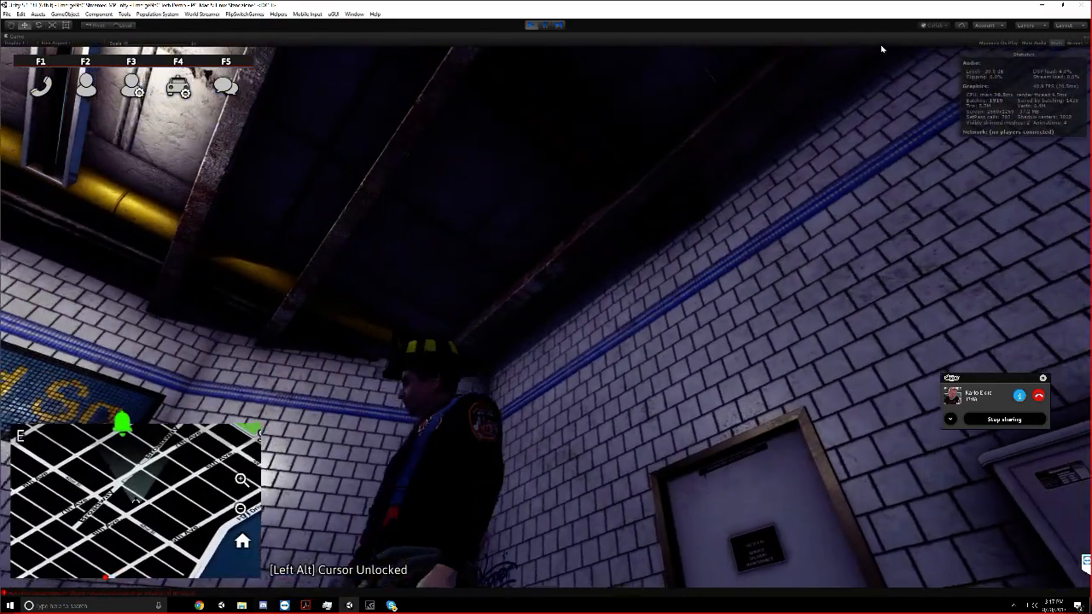
Restore the editor layout, frame the 49_Driver_Sweater character in the Scene view and select the Wall_Servicedoor object beside it
right_click(896, 35)
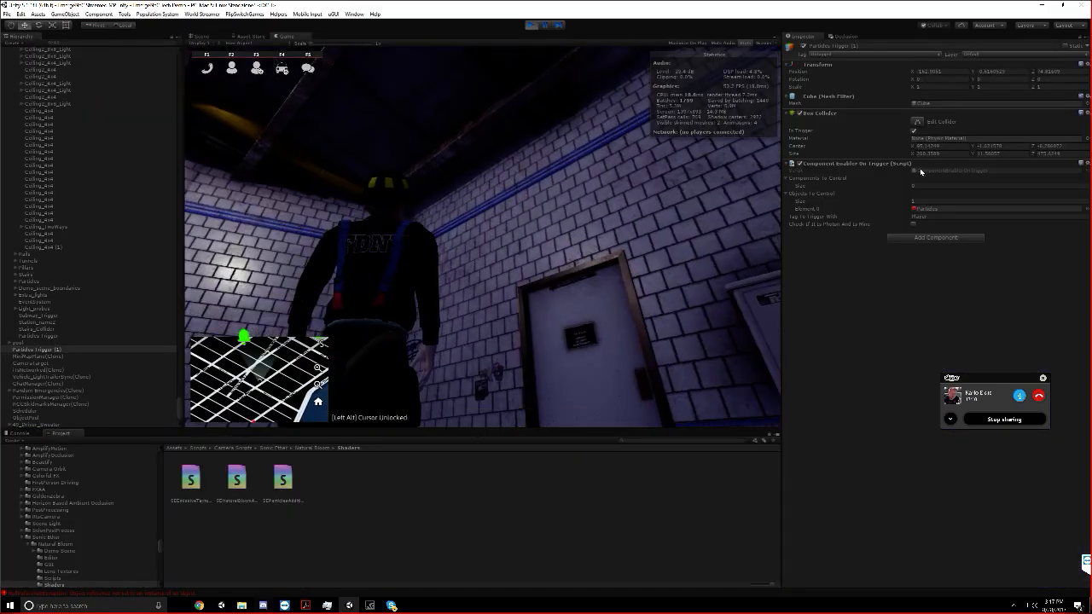
left_click(203, 36)
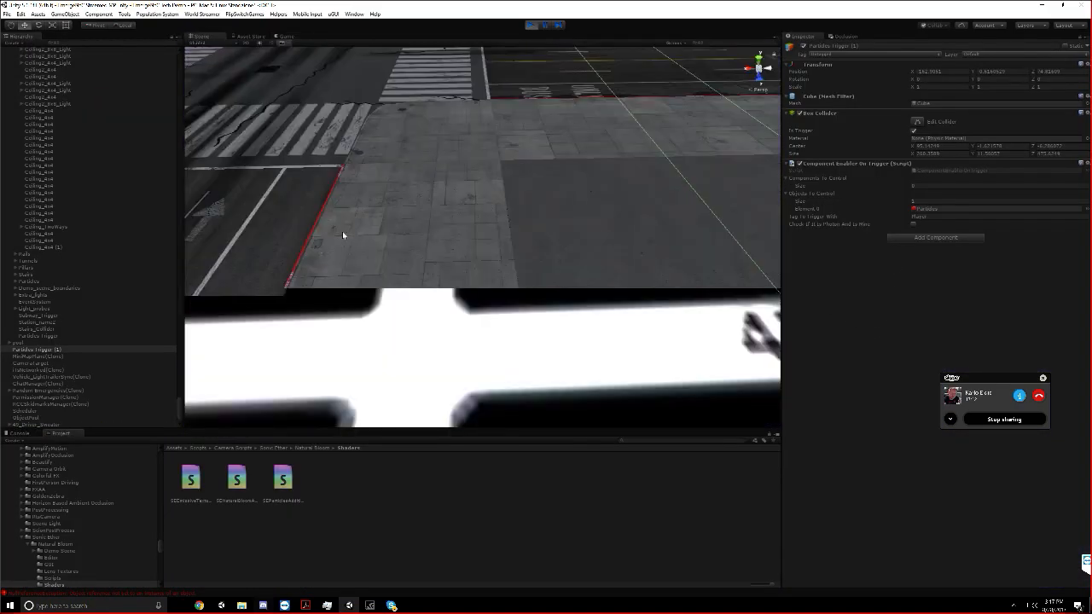
left_click(52, 348)
scroll(42, 384, "down", 1)
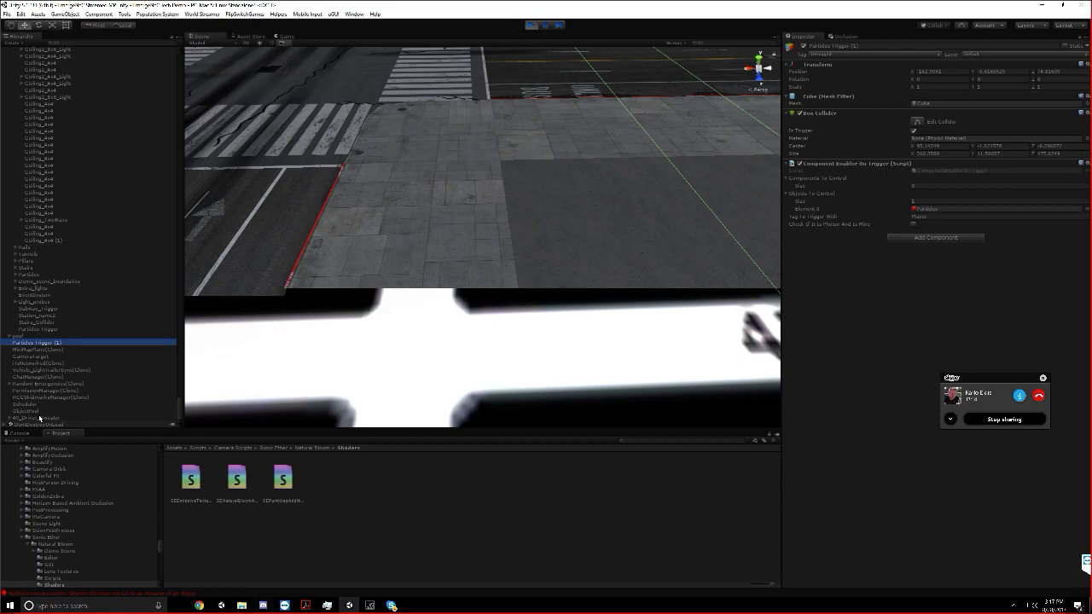
double_click(40, 418)
left_click(418, 73)
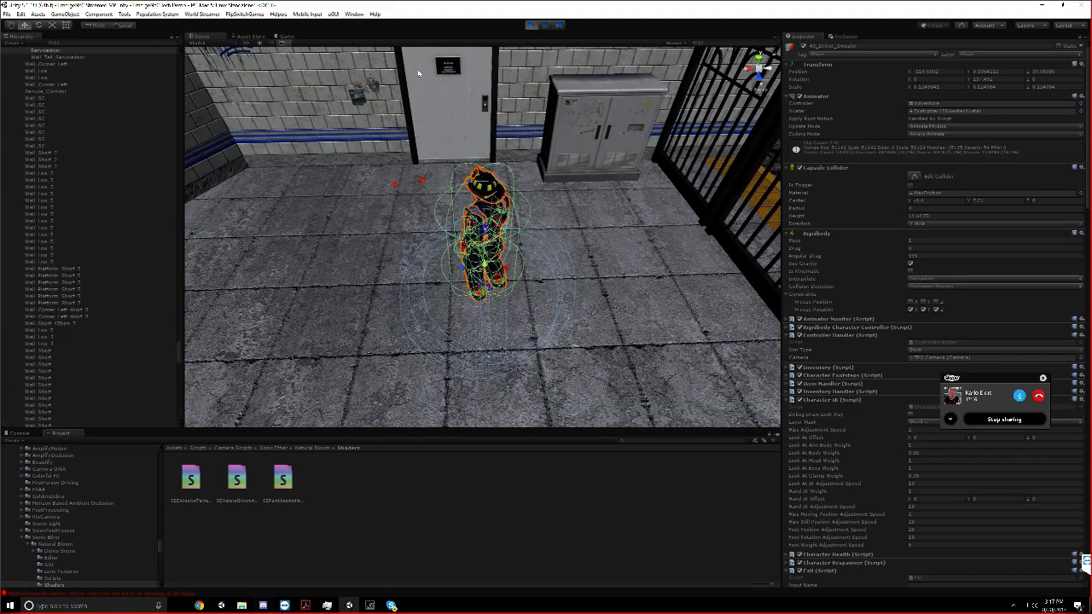
scroll(70, 183, "up", 5)
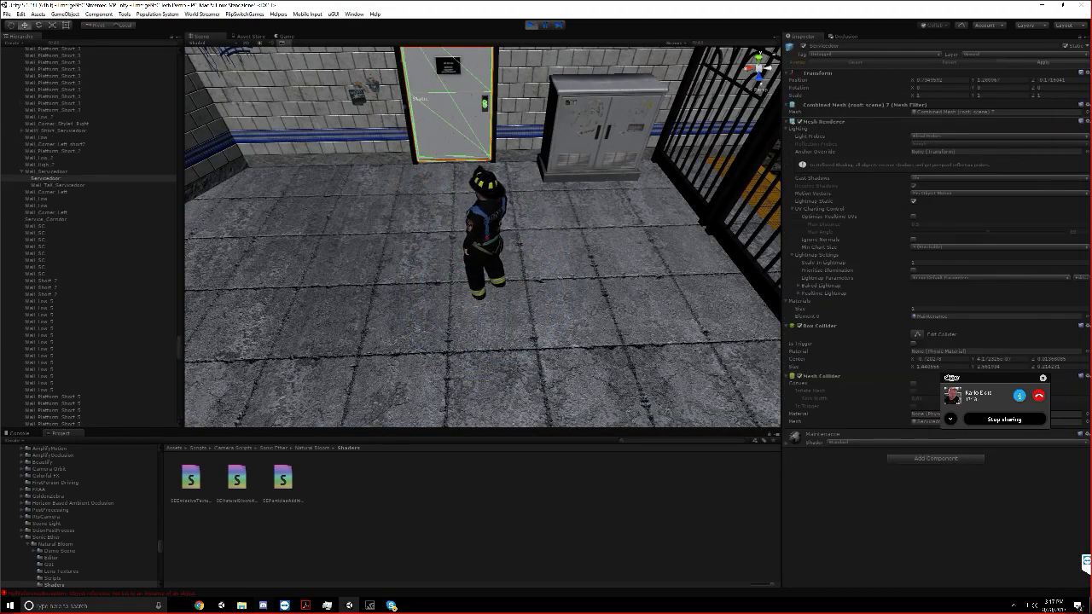
left_click(49, 173)
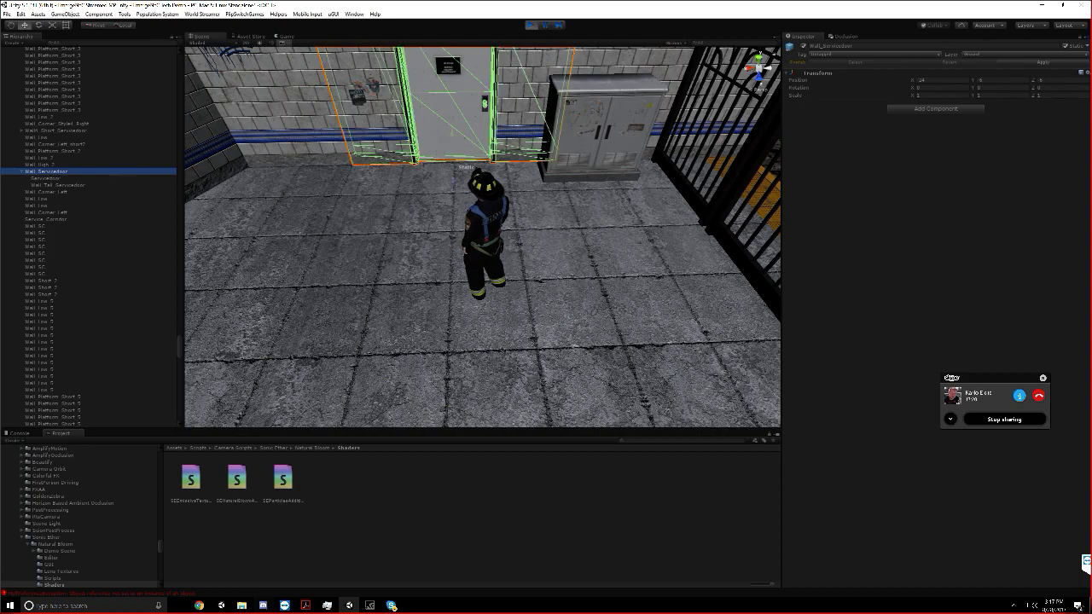
Filter the Hierarchy for "servicedoor", select all matching objects and toggle their Static flag during play mode
left_click(100, 43)
type("servicedoor")
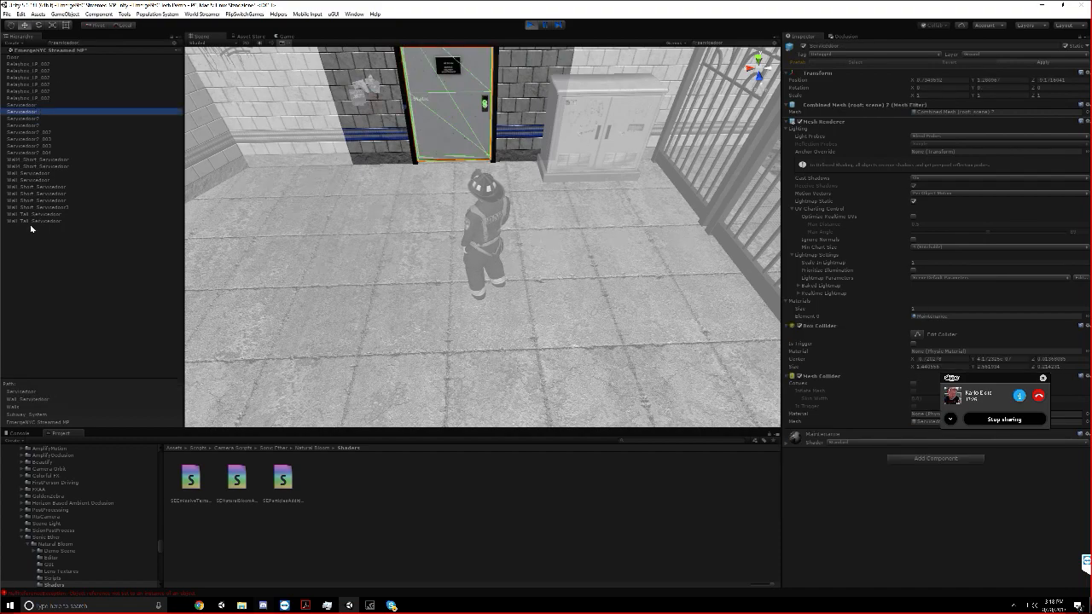
key("ctrl+a")
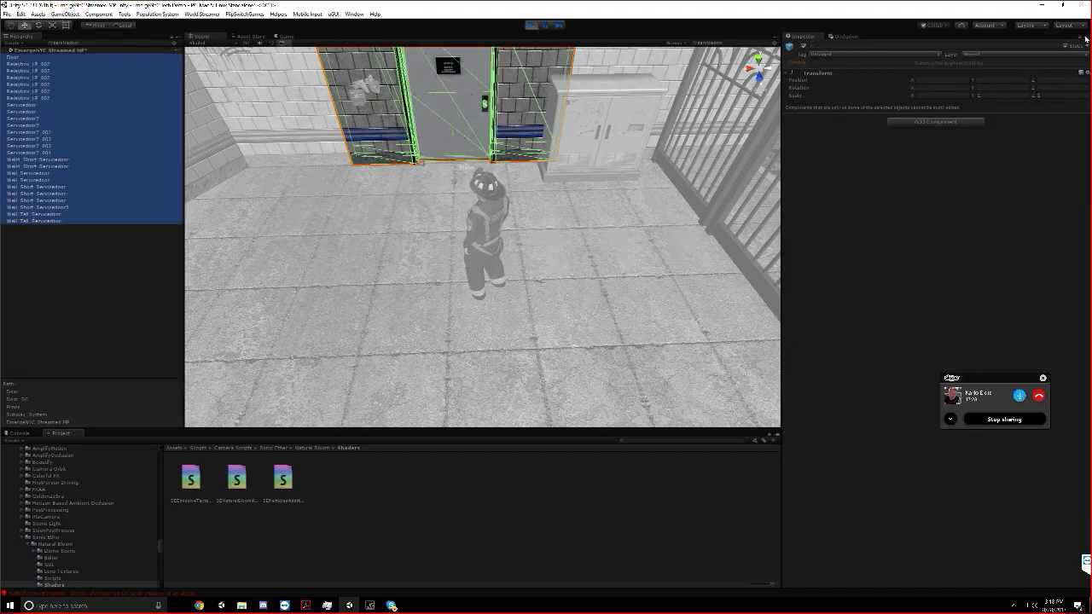
left_click(1067, 46)
left_click(562, 320)
left_click(1065, 47)
left_click(498, 319)
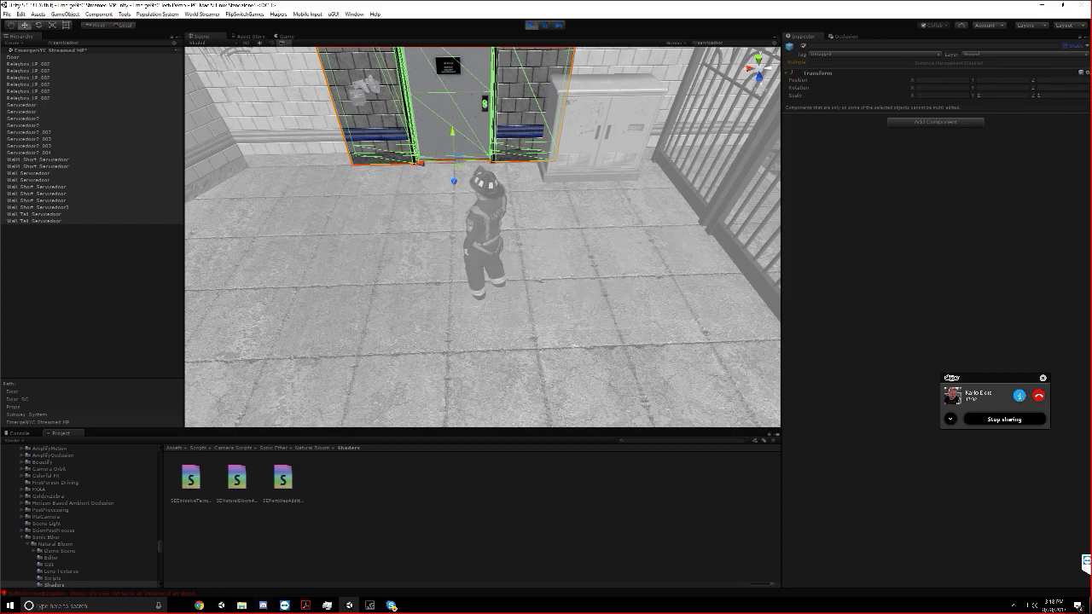
Maximize the Game view, walk the firefighter up to the service door and back to test it, and stop play mode
right_click(297, 38)
left_click(341, 64)
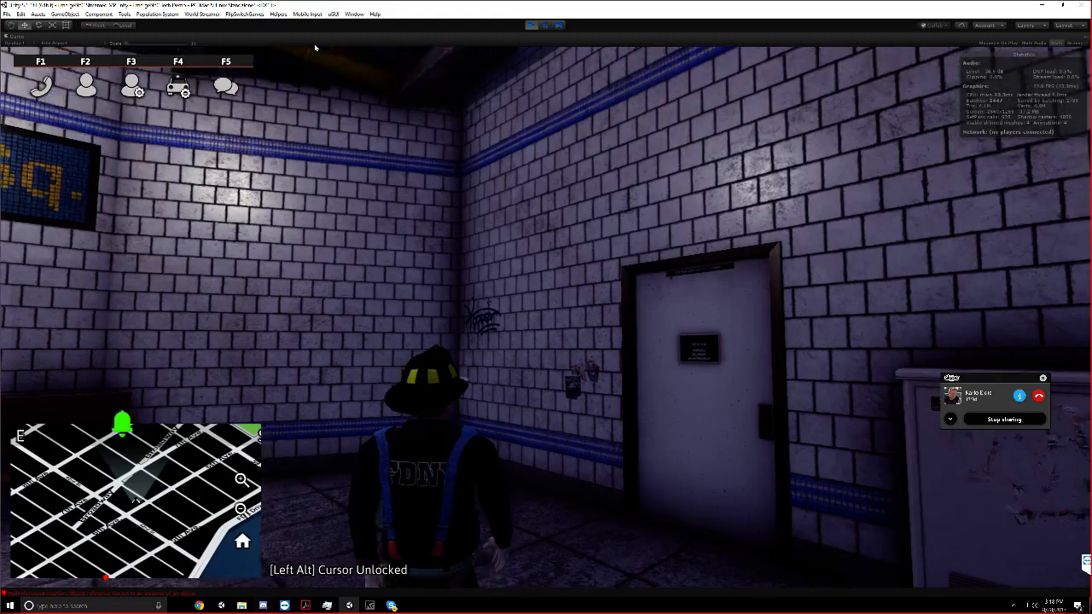
key("w")
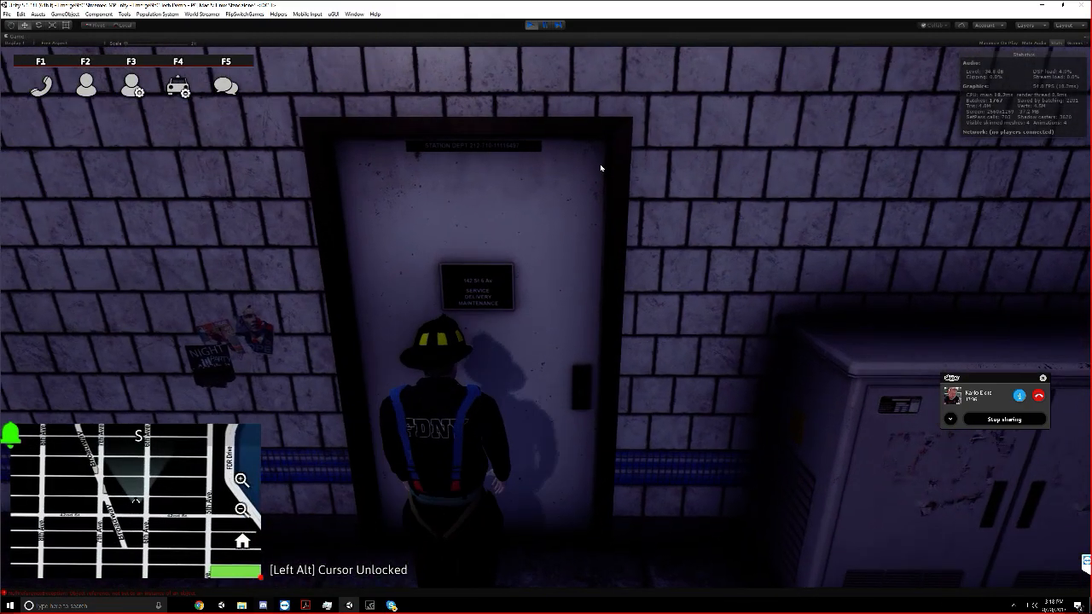
key("s")
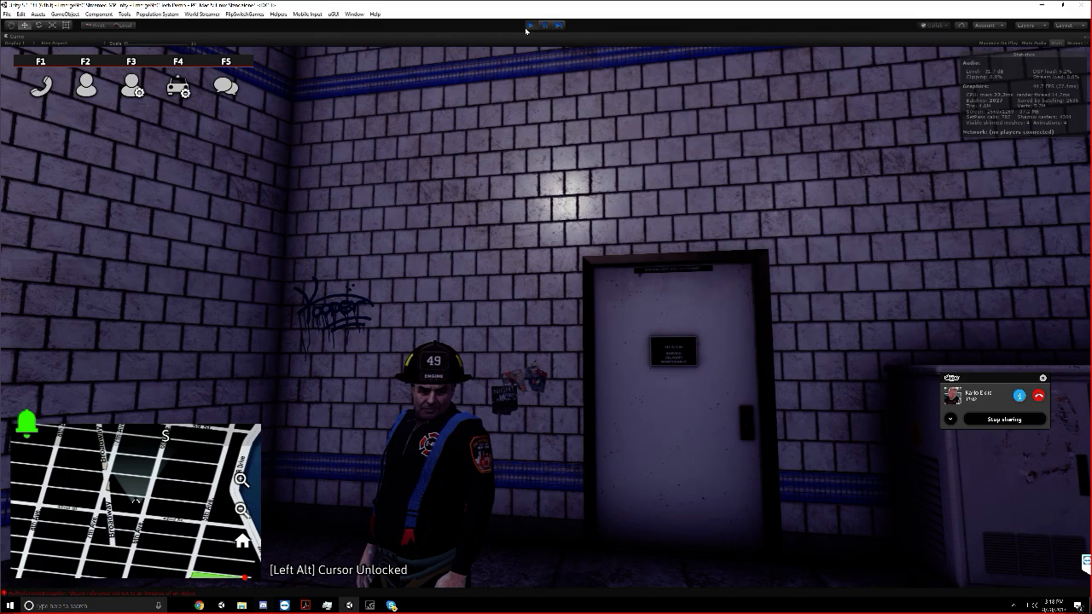
left_click(525, 29)
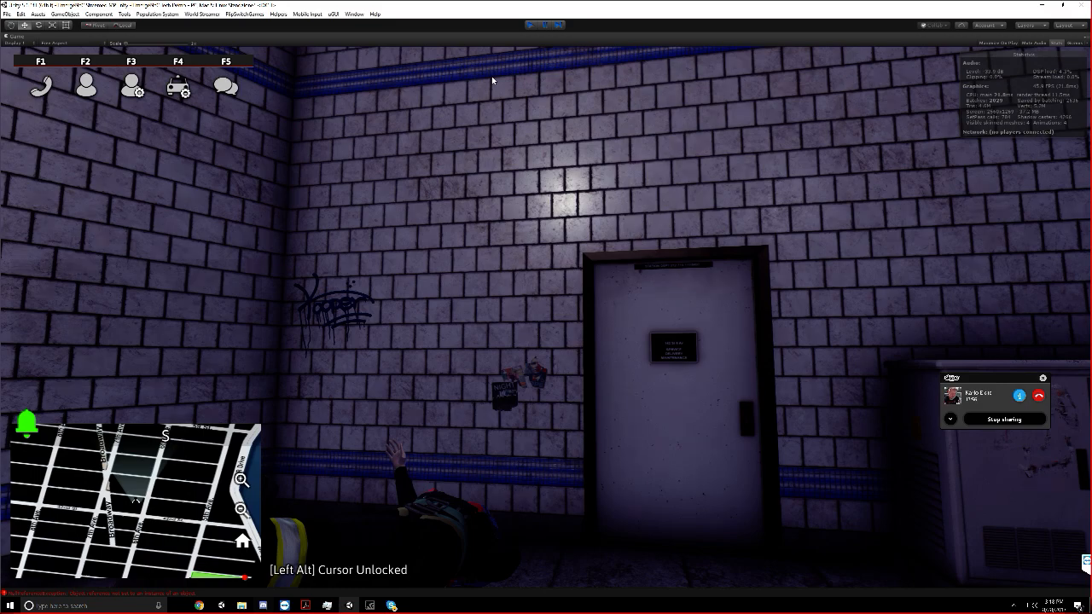
key("ctrl+p")
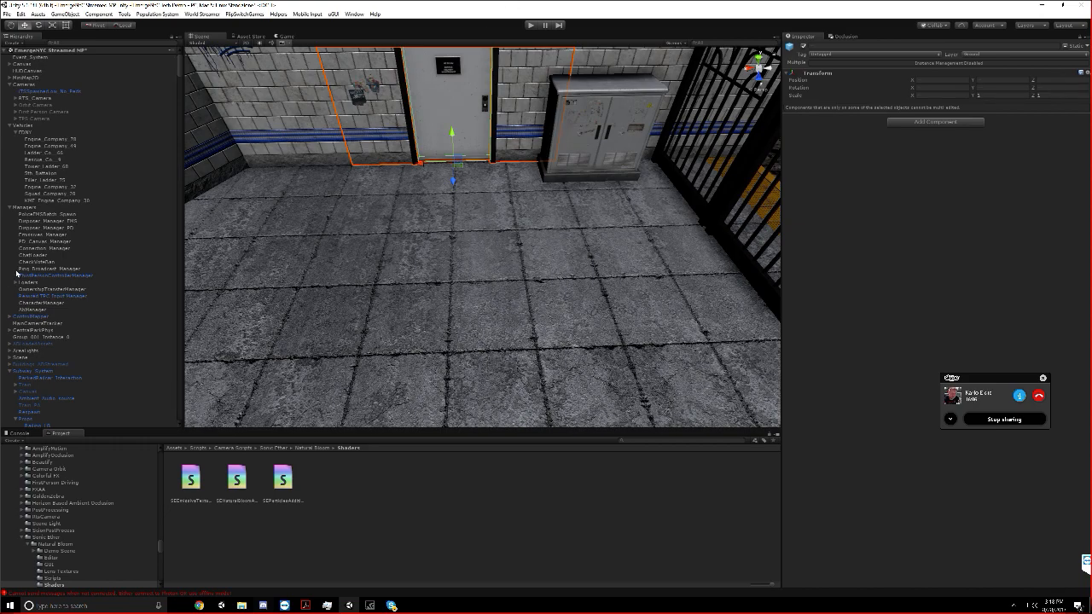
In edit mode, filter the Hierarchy for "servicedoor" and select all the matching objects
scroll(51, 322, "down", 15)
scroll(51, 322, "down", 10)
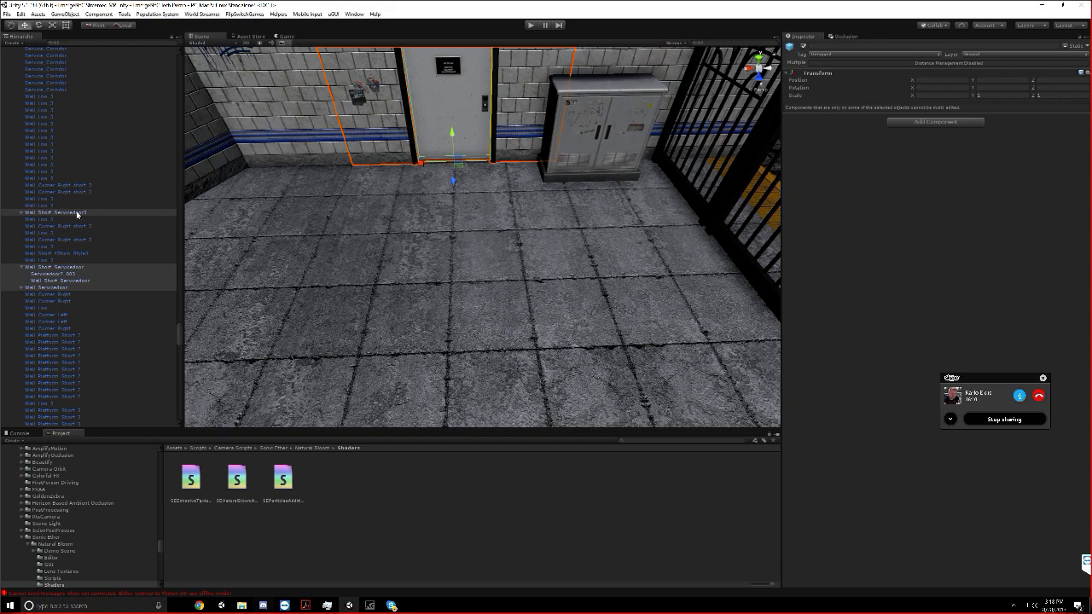
left_click(76, 214)
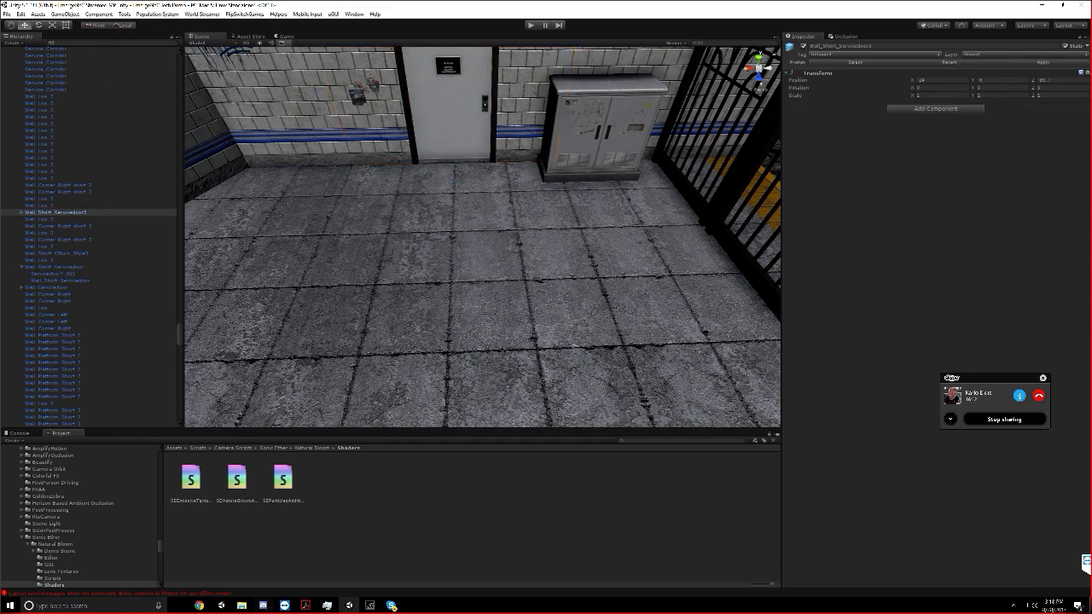
left_click(85, 43)
type("servicedoor")
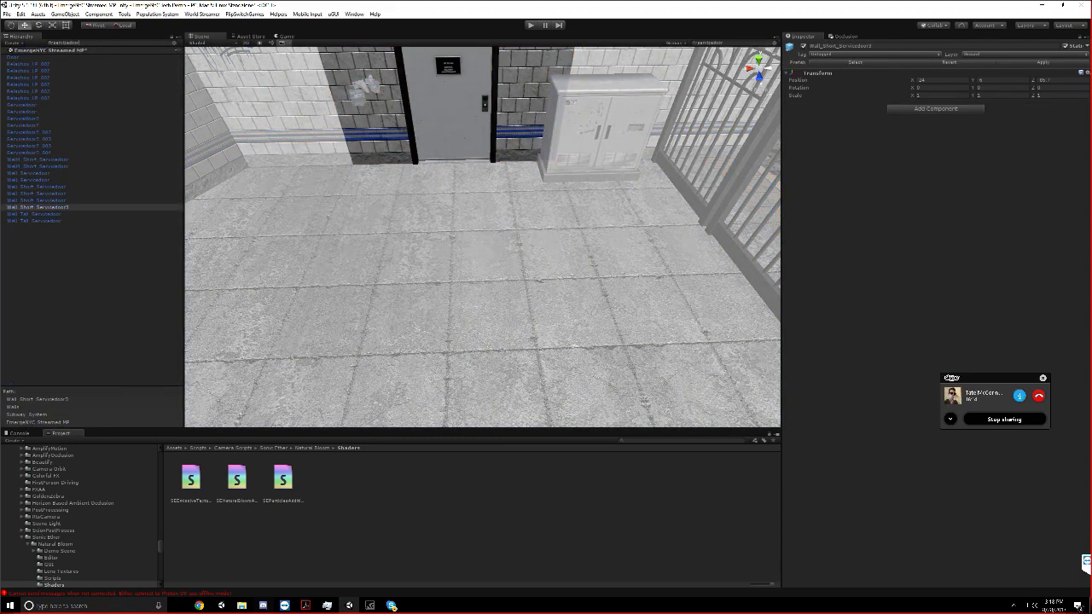
key("ctrl+a")
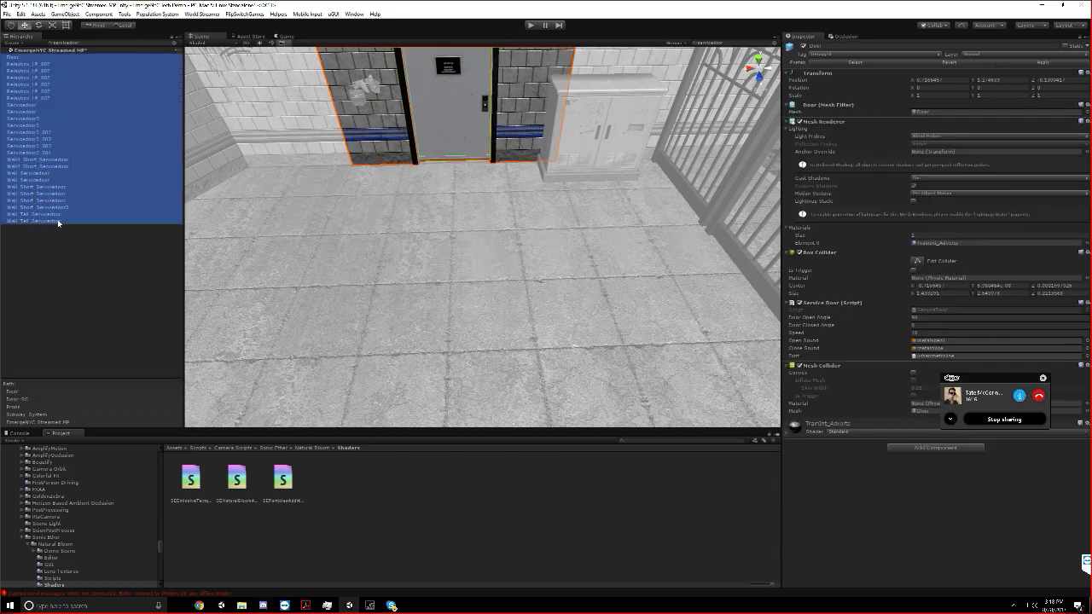
Toggle Static on and back off for the selected service door objects and their children, and clear the Hierarchy filter
left_click(1065, 46)
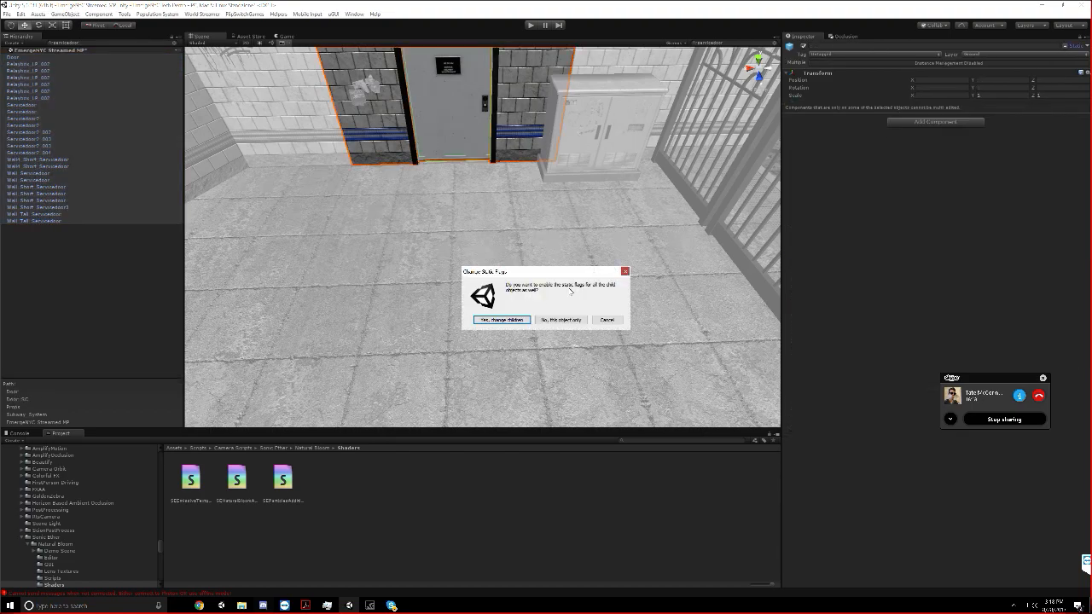
left_click(501, 320)
left_click(1065, 46)
left_click(502, 319)
left_click(97, 235)
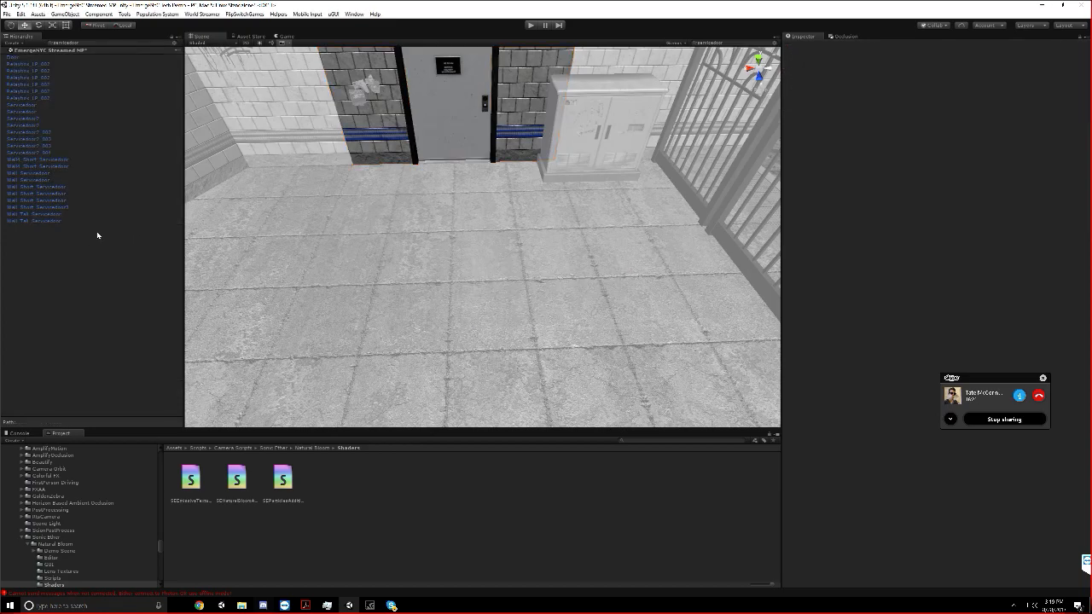
left_click(175, 43)
Fly the Scene view along the subway tracks and into the station to inspect the platform walls and seating area
right_click_drag(329, 299, 701, 239)
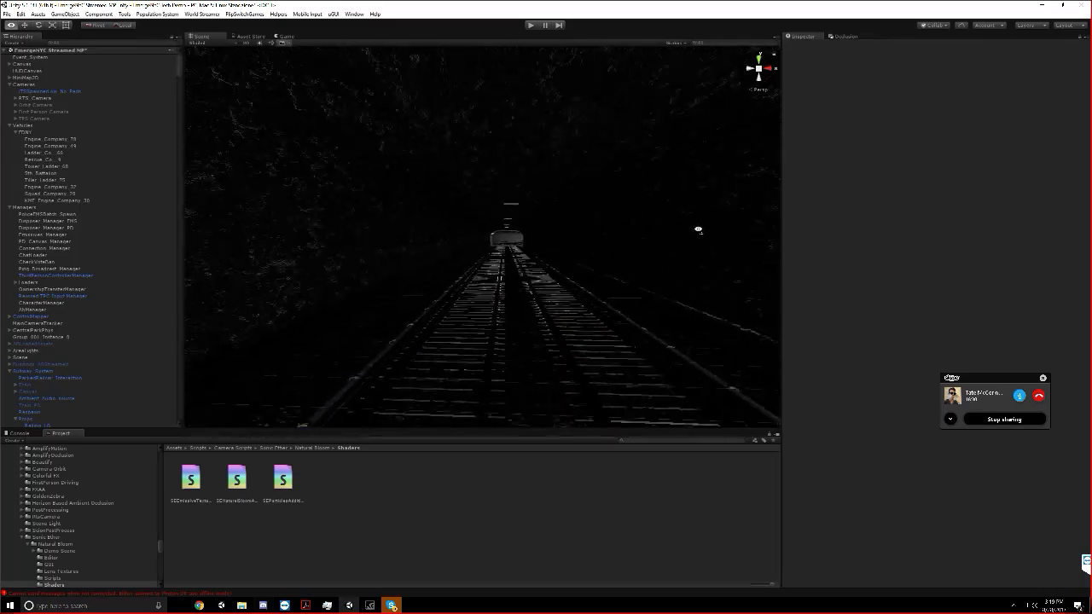
key("s")
right_click_drag(701, 229, 956, 228)
key("w")
key("w")
key("s")
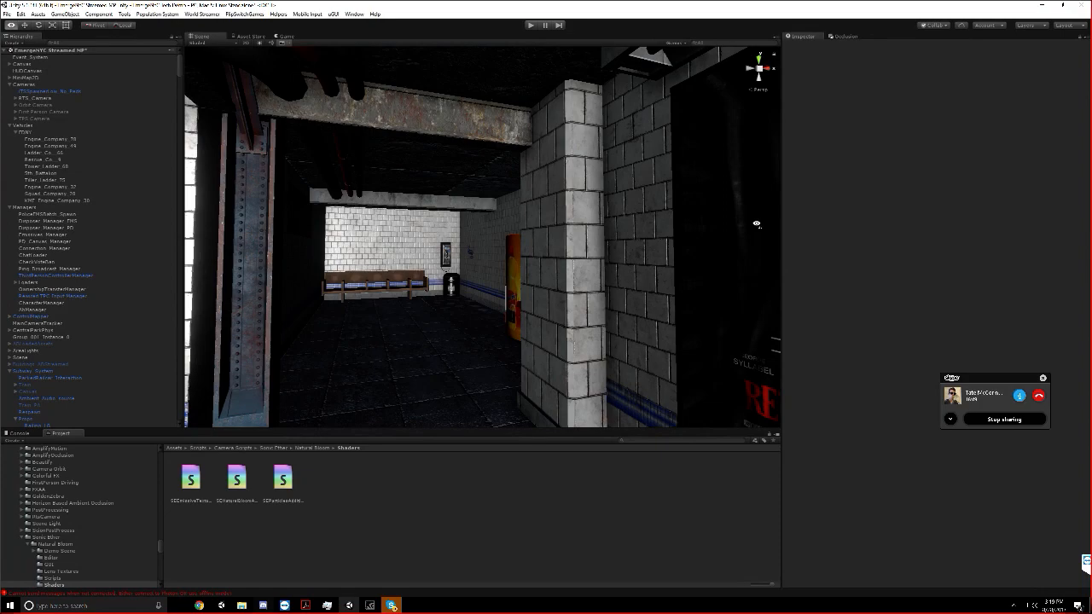
Switch to File Explorer, browse to the Fire Academy folder under Assets > Scenes, and return to Unity
left_click(241, 605)
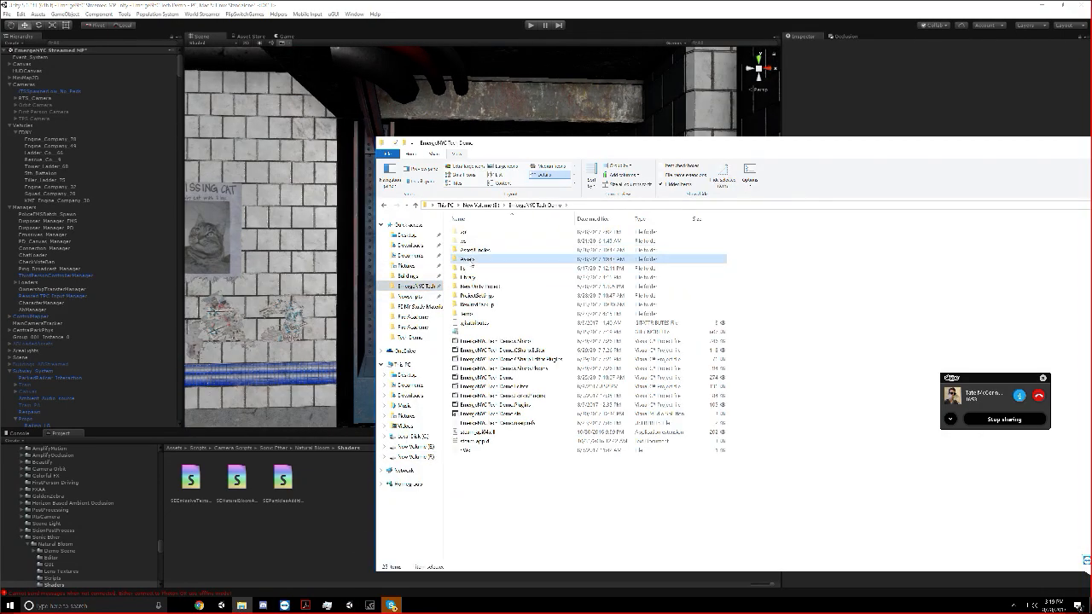
double_click(467, 258)
double_click(561, 311)
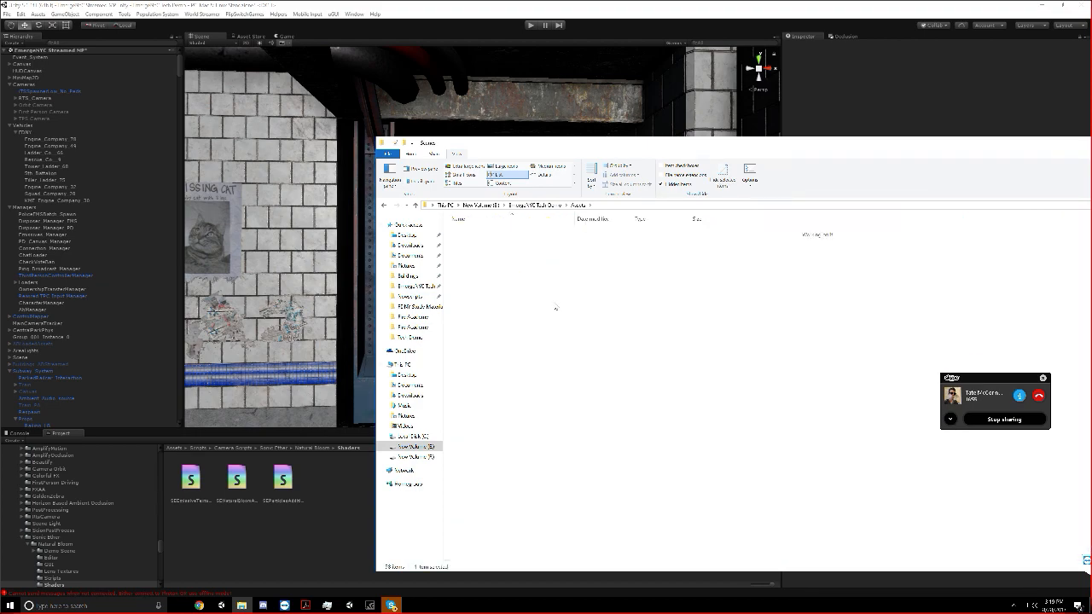
double_click(493, 243)
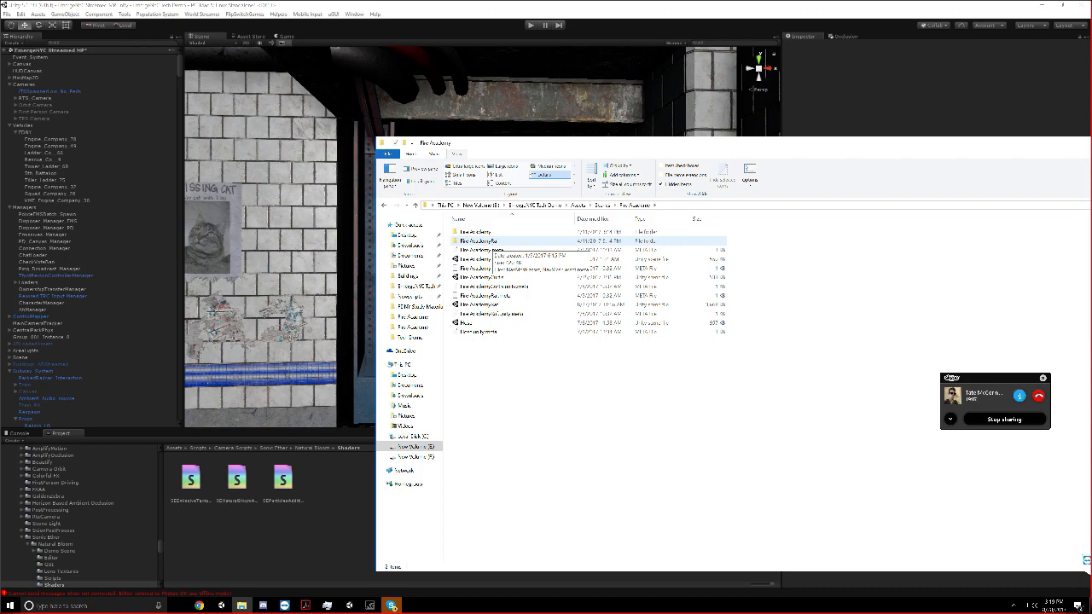
left_click(440, 4)
Stop sharing the screen in the Skype call and return to the Unity editor
scroll(471, 134, "down", 4)
scroll(469, 129, "down", 3)
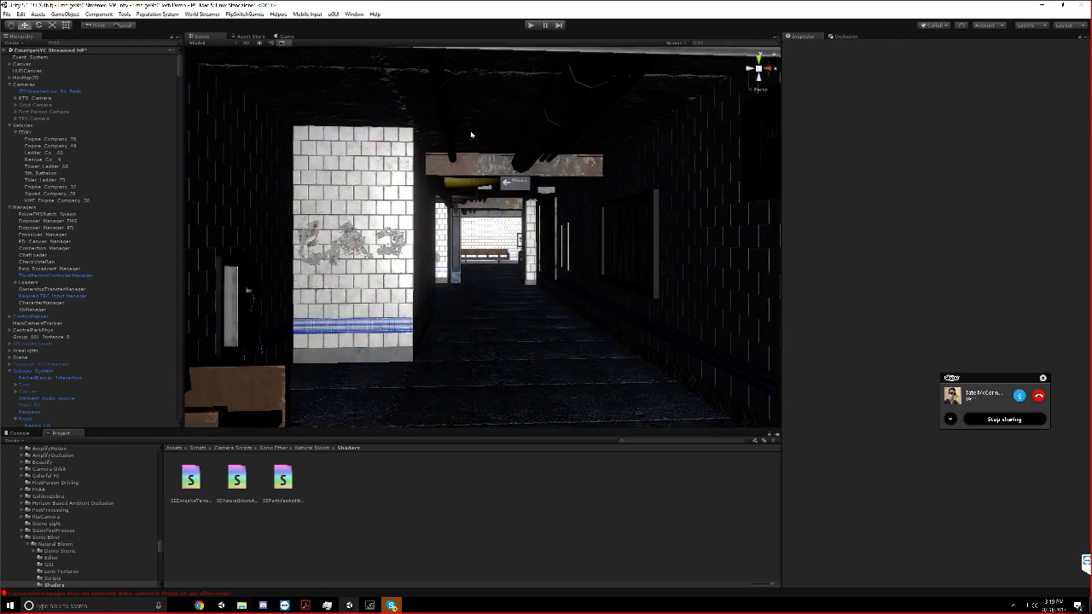
left_click(1007, 421)
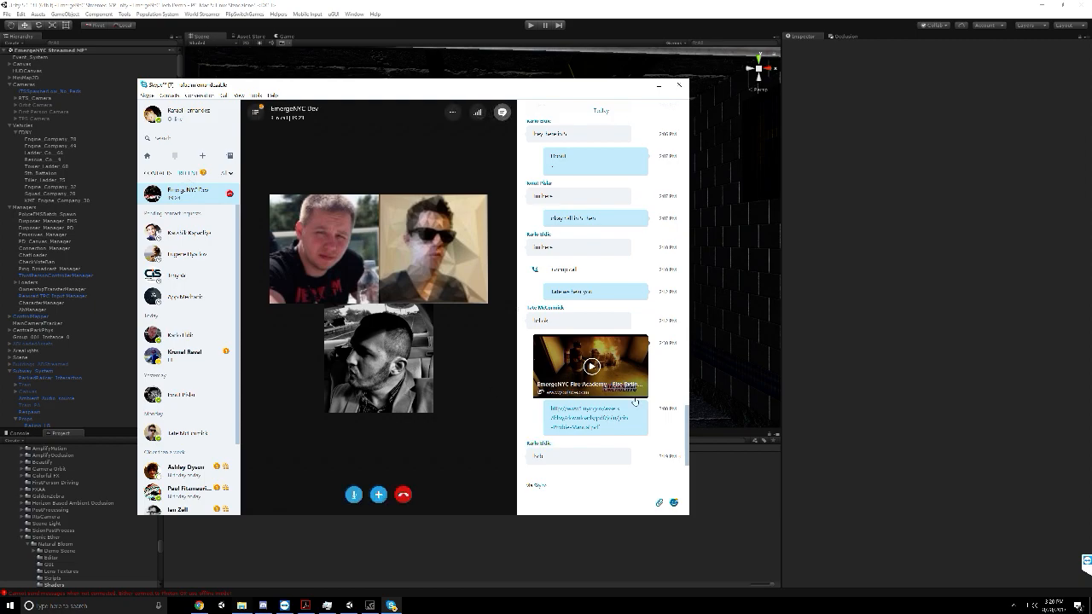
left_click(821, 340)
Select a single Floor_4x4 tile on the Herald Square platform in the Scene view
scroll(513, 330, "up", 4)
scroll(513, 332, "down", 4)
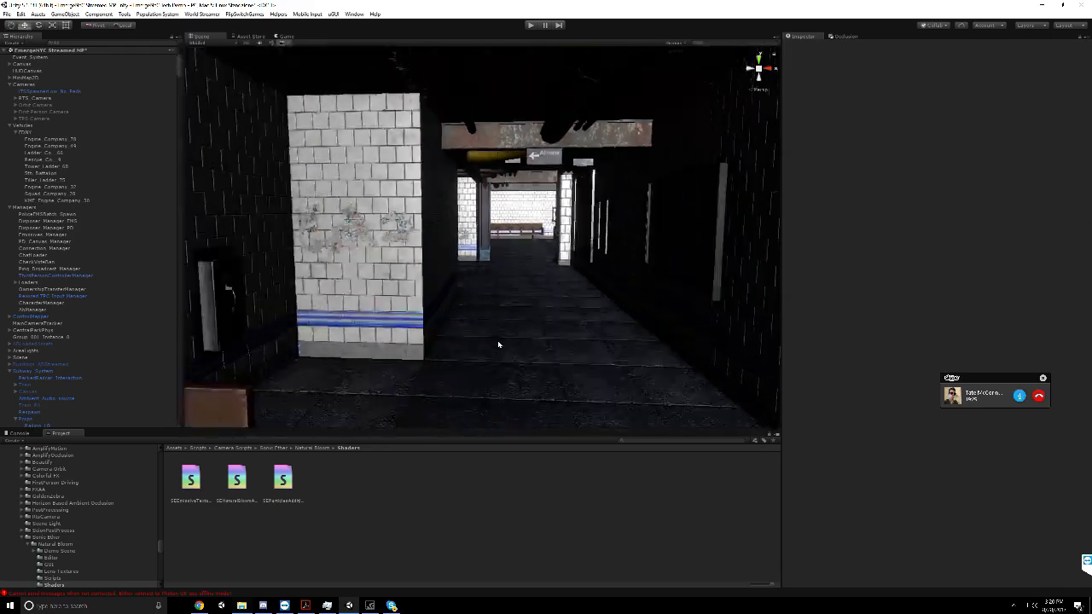
middle_click_drag(499, 344, 583, 316)
middle_click_drag(454, 312, 636, 341)
scroll(575, 233, "down", 3)
scroll(636, 341, "up", 5)
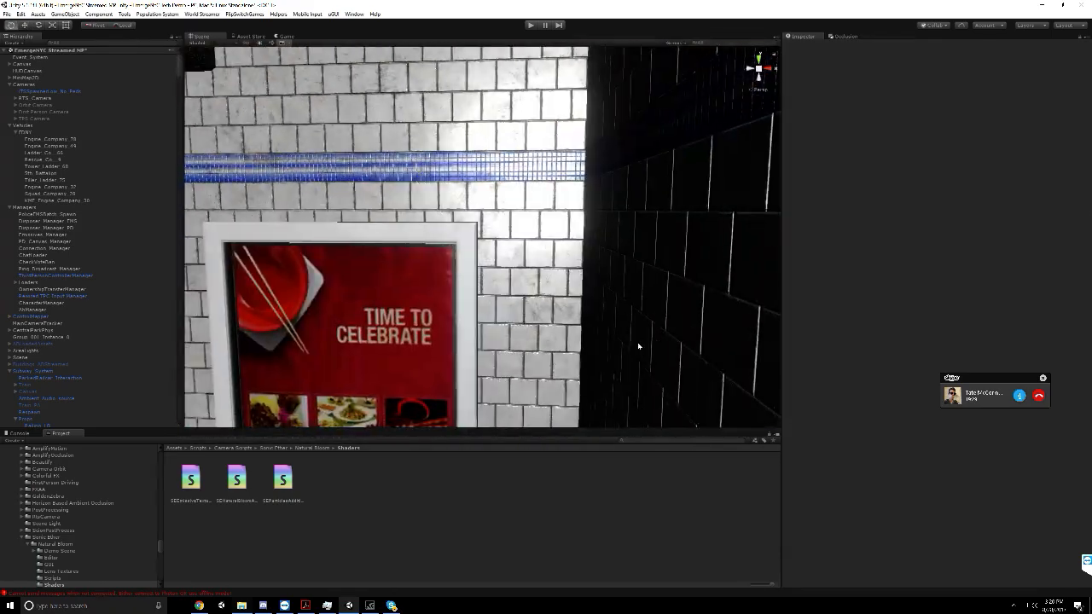
scroll(636, 341, "down", 3)
middle_click_drag(426, 309, 387, 324)
left_click(387, 324)
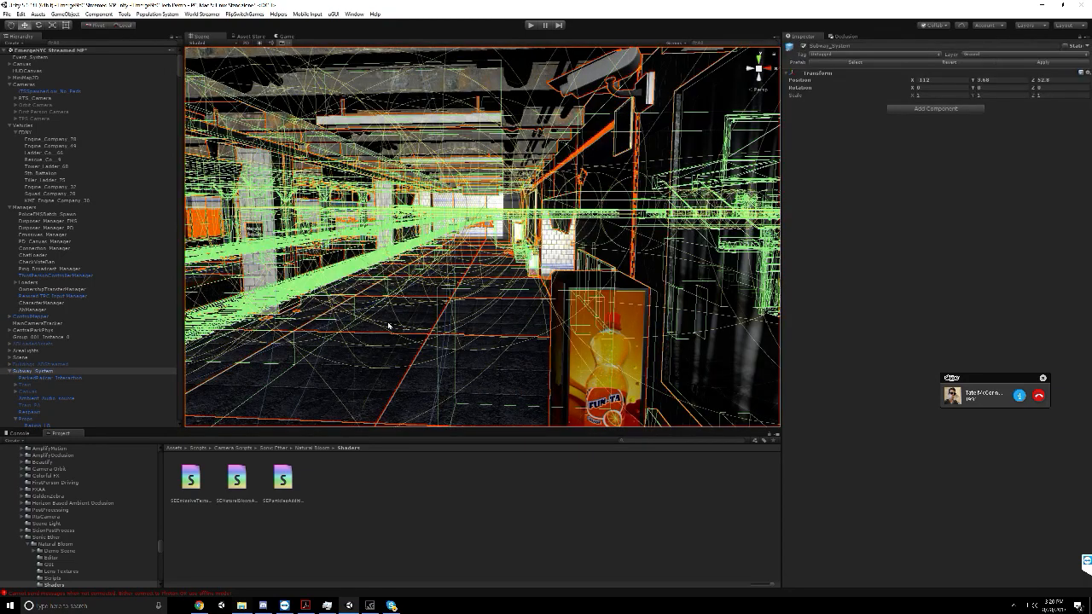
left_click(388, 325)
scroll(122, 393, "up", 5)
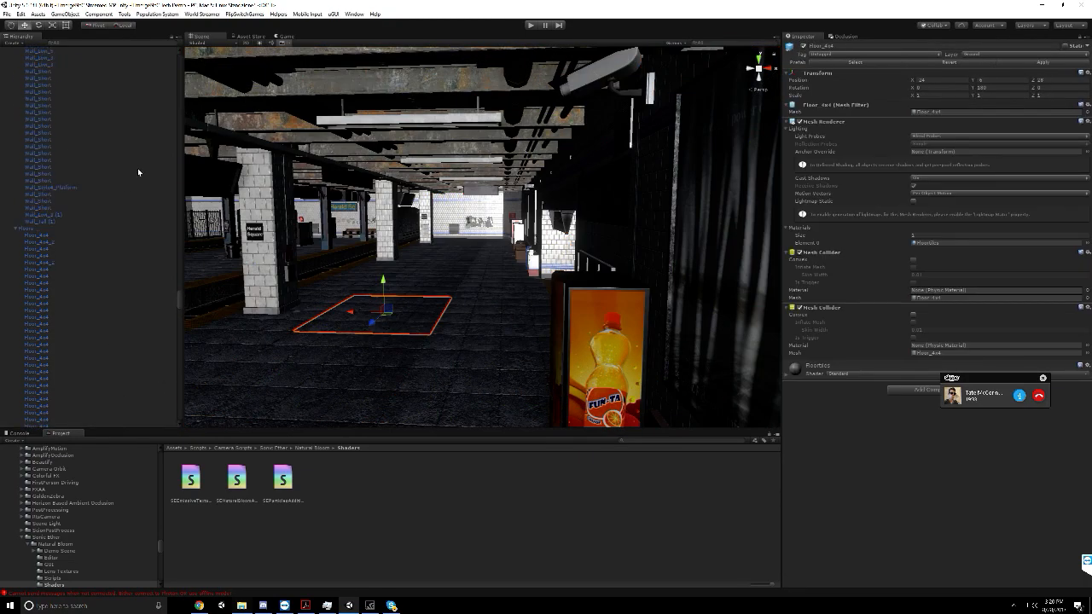
Select the floor objects from the first Floor_4x4 through Floor_4x4 (1) and enable Static for them and their children
left_click(30, 235)
scroll(49, 248, "down", 15)
scroll(56, 259, "up", 3)
scroll(91, 237, "down", 15)
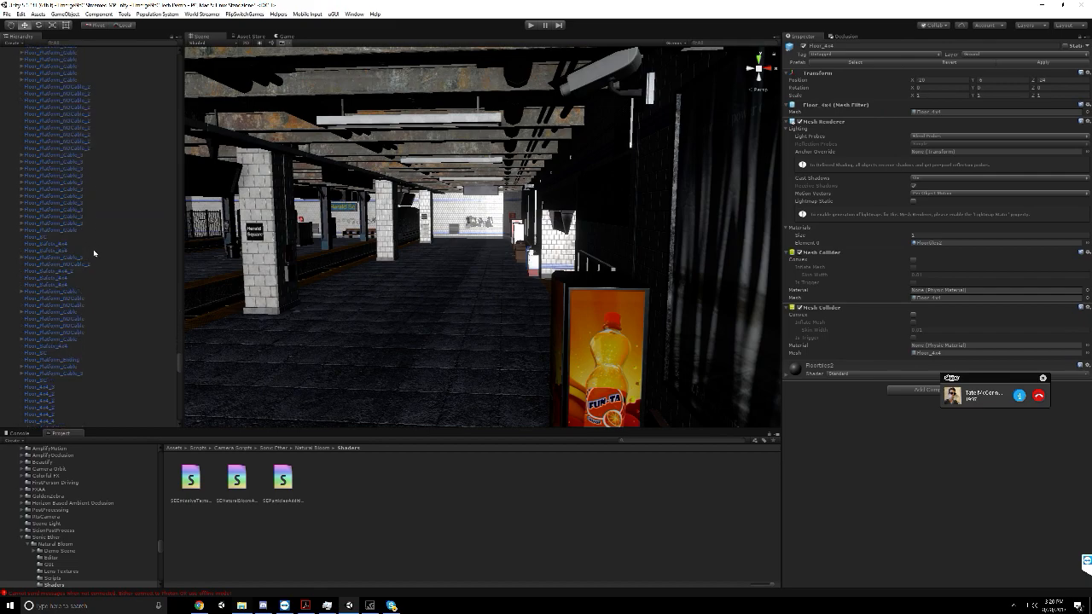
left_click(53, 252, "shift")
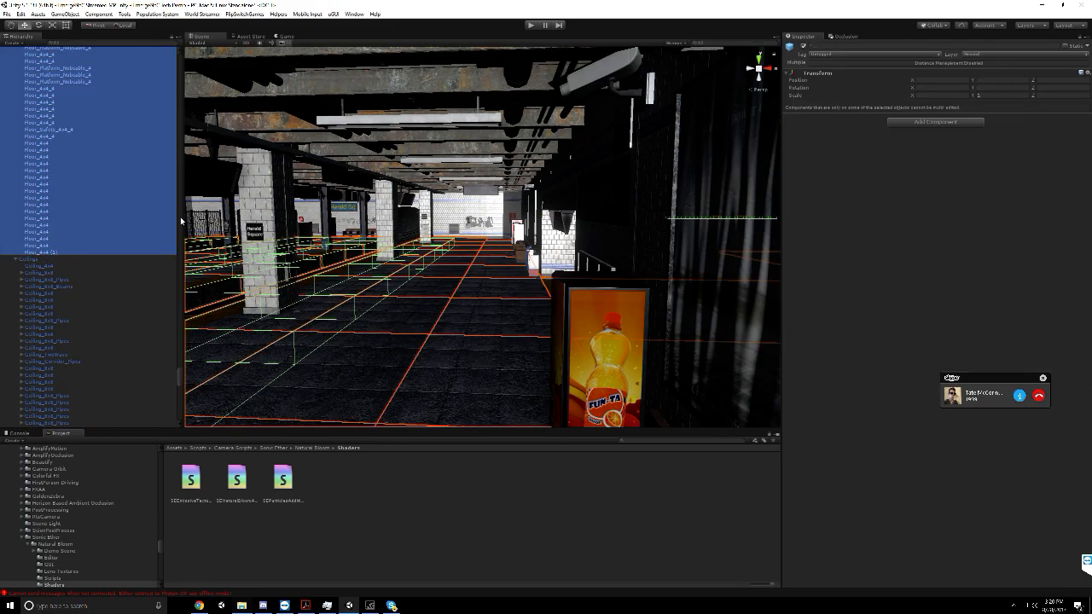
left_click(1063, 46)
left_click(502, 320)
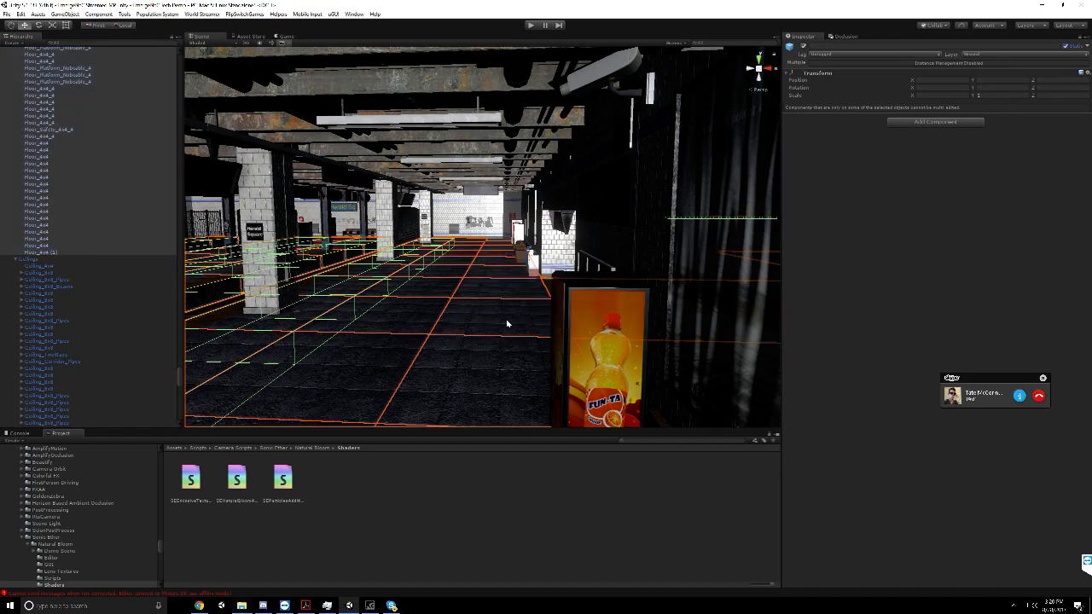
Collapse the Ceilings group, expand Tunnels, frame OldTunnel and examine its interior along the tracks
left_click(14, 260)
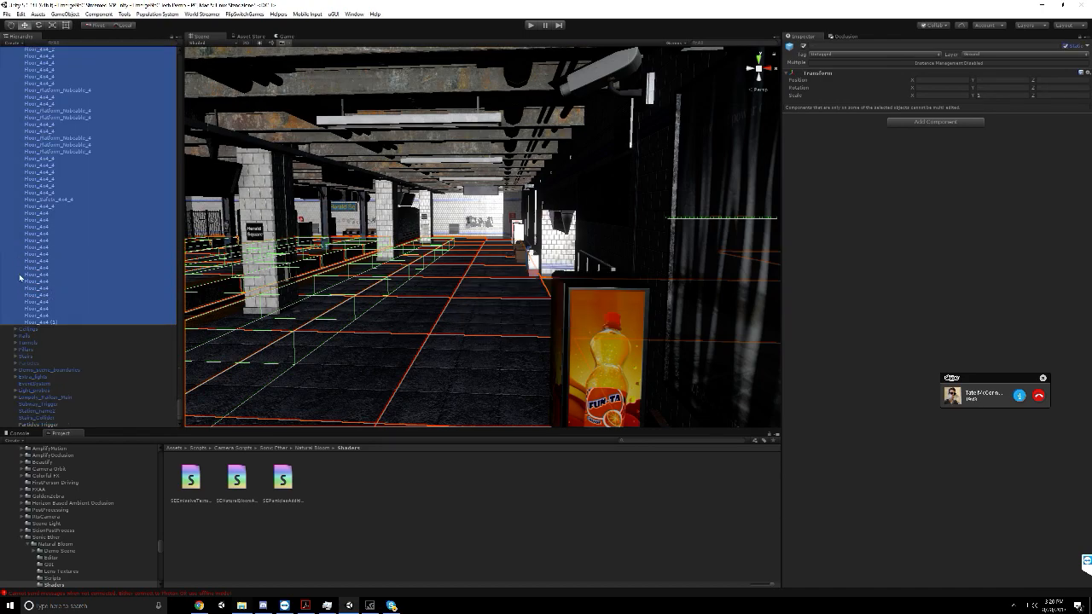
left_click(90, 342)
left_click(16, 342)
left_click(46, 350)
double_click(47, 350)
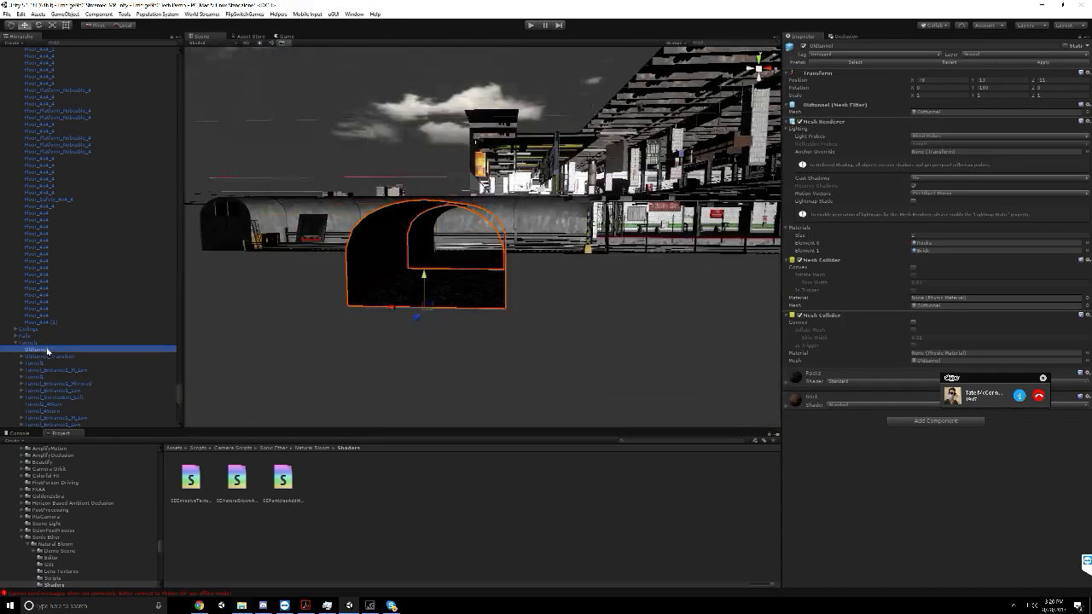
scroll(370, 296, "up", 4)
scroll(370, 297, "up", 3)
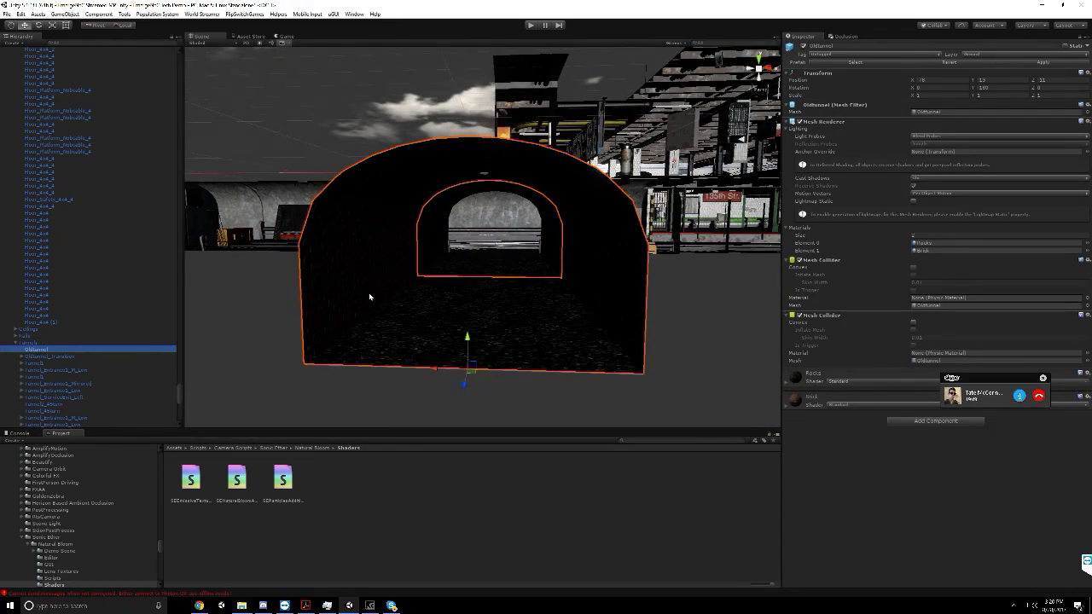
scroll(370, 297, "up", 4)
right_click_drag(370, 297, 561, 322)
right_click_drag(319, 279, 457, 272)
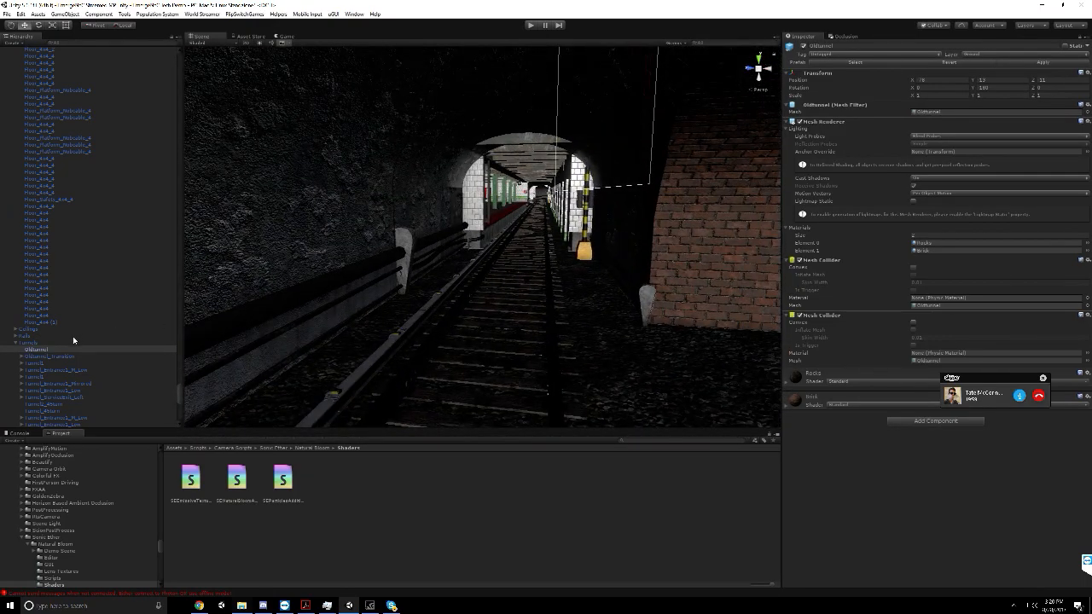
Collapse and select the Tunnels group, and enable Static for it and all its children
left_click(31, 343)
left_click(16, 343)
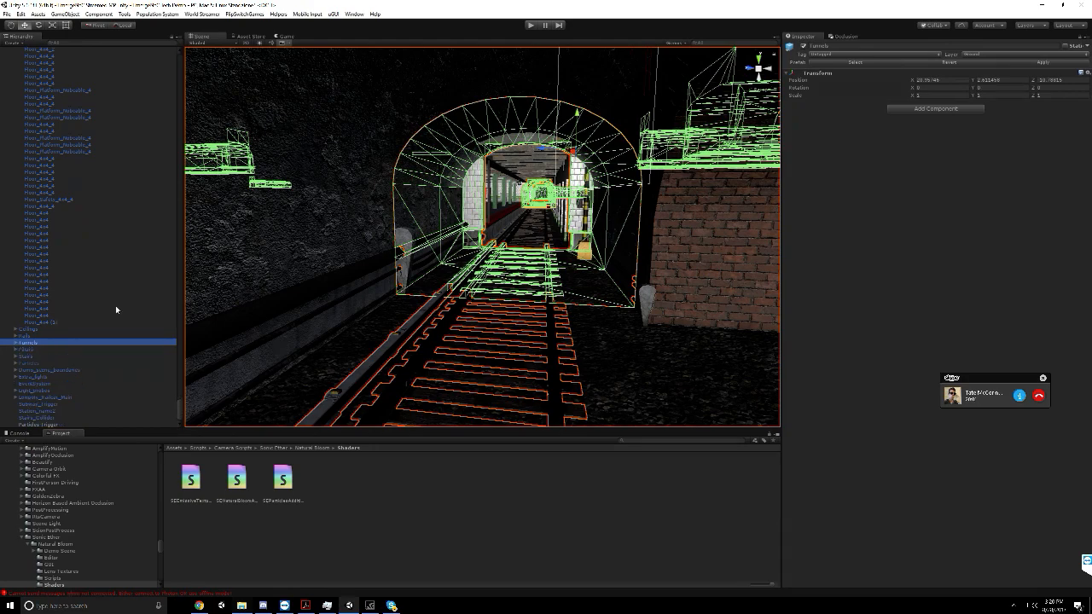
left_click(1066, 45)
left_click(493, 319)
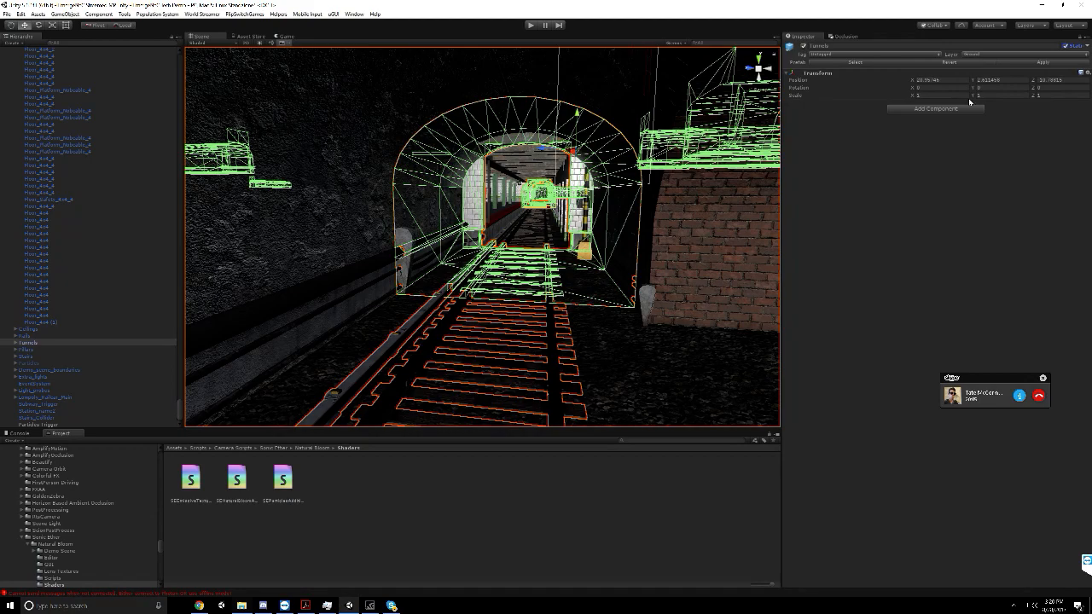
Show the Occlusion visualization and examine how the tunnel and its surroundings are culled
left_click(845, 36)
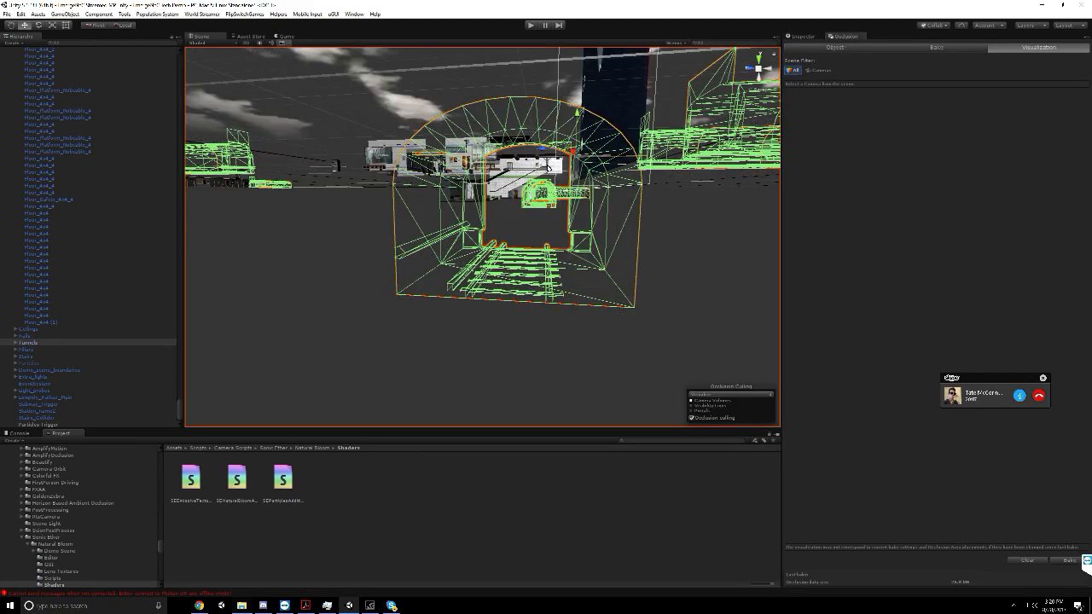
right_click_drag(552, 168, 577, 173)
scroll(539, 229, "down", 1)
scroll(539, 228, "up", 2)
middle_click_drag(539, 229, 512, 251)
key("w")
right_click_drag(513, 251, 523, 248)
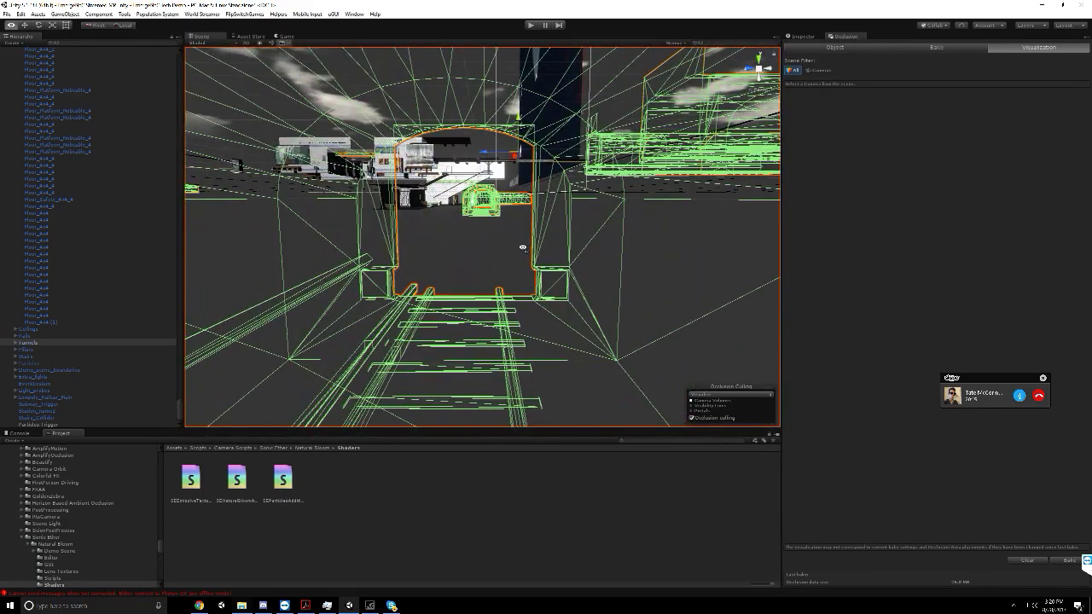
Frame the Pillars group and examine the pillars and station with occlusion culling visualized
double_click(25, 350)
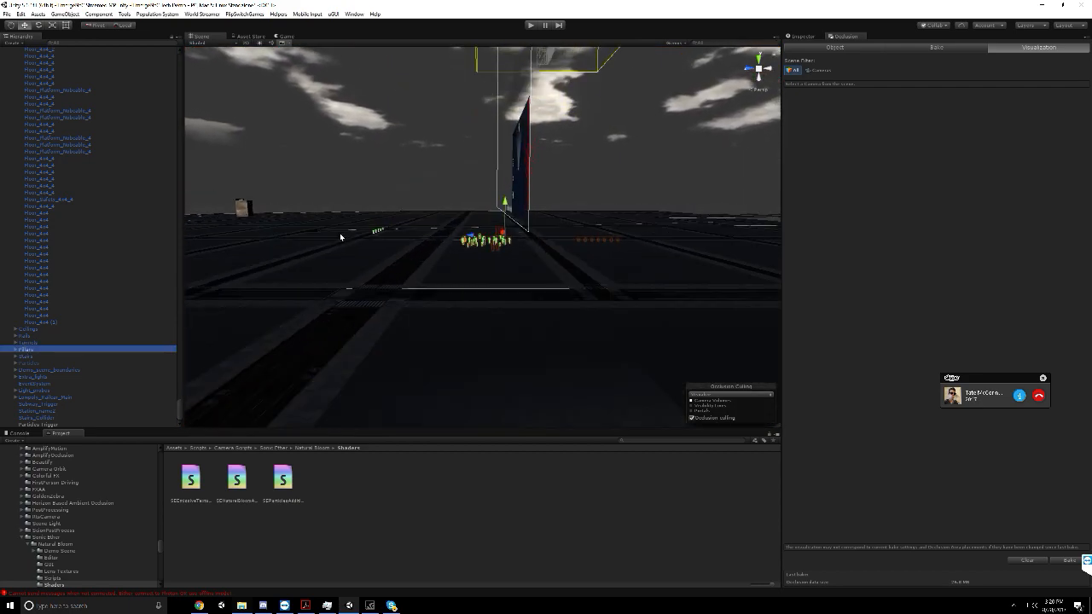
scroll(339, 233, "up", 10)
middle_click_drag(340, 235, 407, 231)
scroll(405, 229, "up", 10)
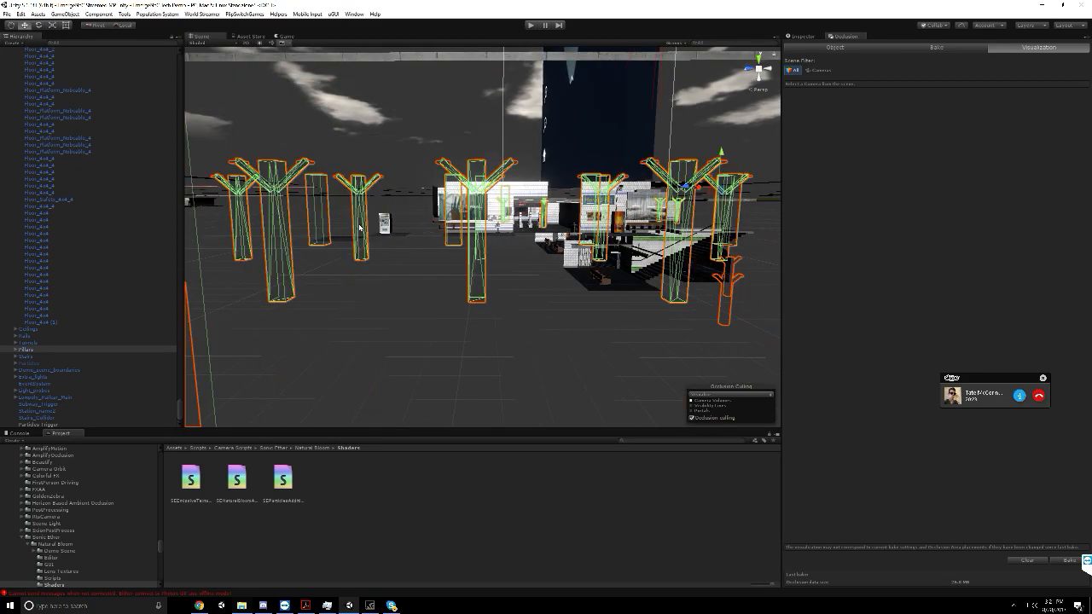
right_click_drag(359, 227, 296, 234)
middle_click_drag(296, 234, 449, 241)
right_click_drag(448, 241, 439, 233)
middle_click_drag(439, 234, 526, 244)
scroll(345, 247, "up", 3)
scroll(443, 254, "up", 3)
scroll(490, 306, "down", 4)
scroll(450, 255, "down", 4)
scroll(526, 244, "up", 3)
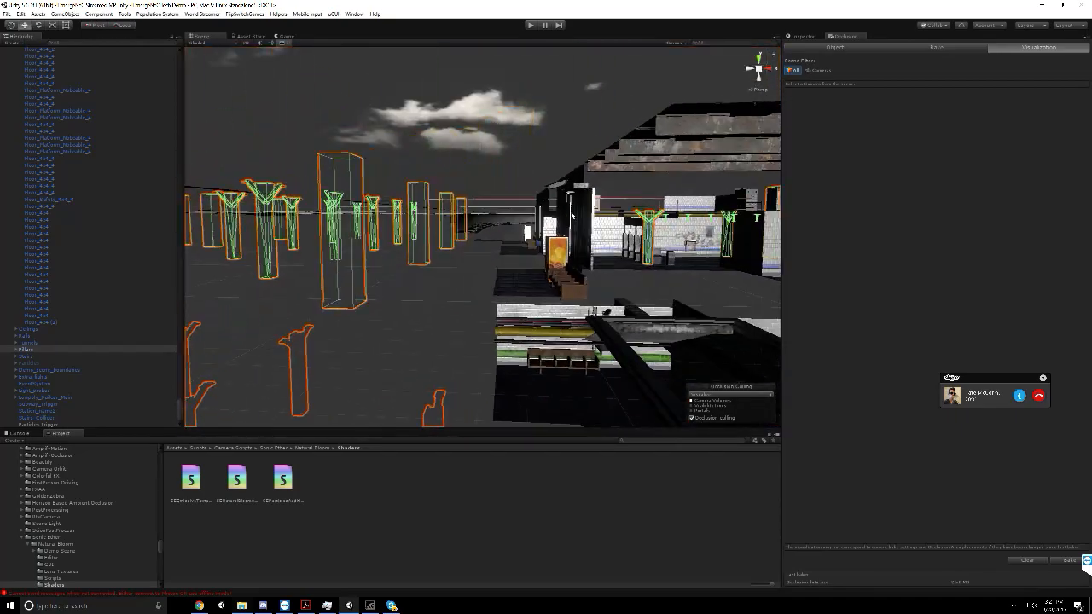
Leave the occlusion visualization for the Inspector and examine the station along the tracks between the pillars
left_click(803, 37)
mouse_move(481, 208)
middle_mouse_down()
mouse_move(530, 215)
mouse_move(482, 221)
middle_mouse_up()
scroll(510, 209, "down", 3)
scroll(509, 209, "up", 4)
scroll(482, 221, "up", 8)
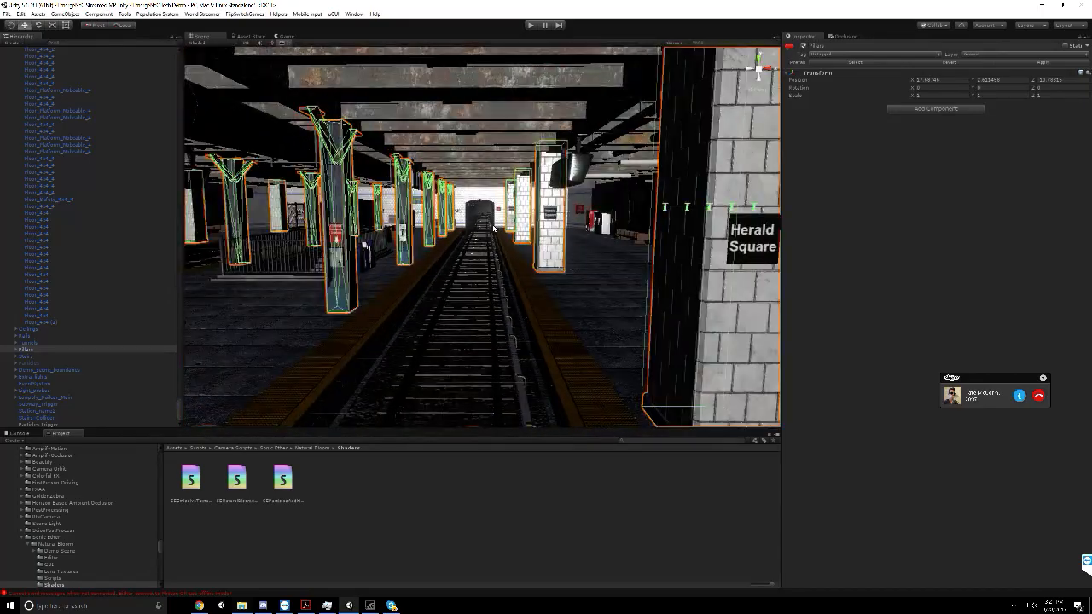
scroll(491, 206, "down", 2)
mouse_move(492, 207)
middle_mouse_down()
mouse_move(511, 207)
mouse_move(512, 223)
mouse_move(541, 220)
mouse_move(506, 246)
middle_mouse_up()
scroll(503, 214, "down", 3)
scroll(520, 227, "up", 3)
Inspect the peeling poster below the Herald Sq. sign and the Wall_Named1_High section behind it
left_click(503, 237)
scroll(506, 245, "up", 2)
left_click(506, 246)
scroll(506, 246, "up", 4)
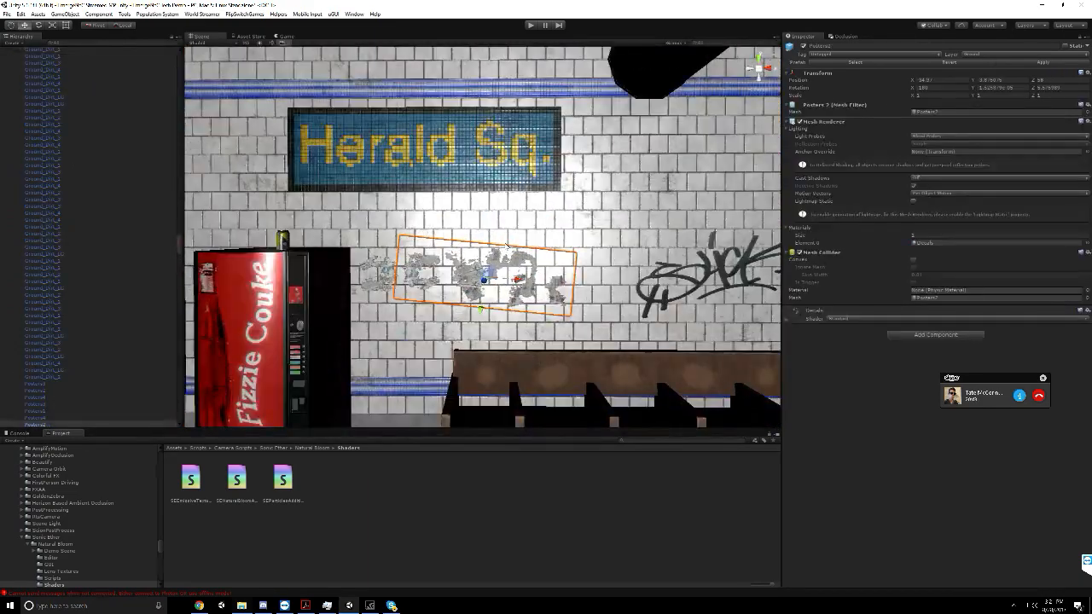
left_click(516, 209)
scroll(516, 209, "down", 5)
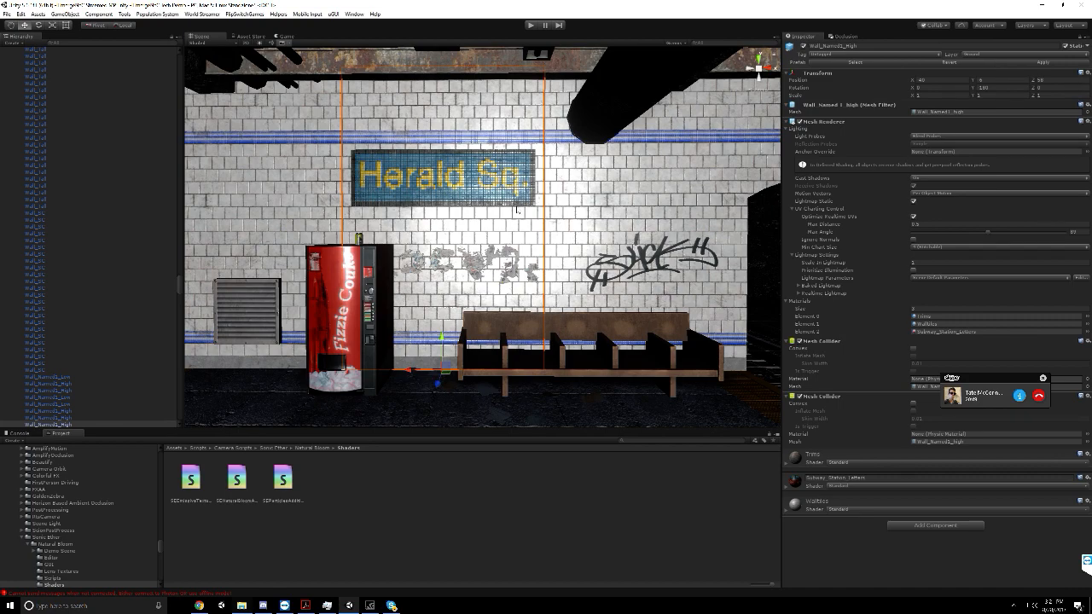
scroll(515, 209, "down", 3)
Share the full screen again in the Skype call and frame the Herald Sq. wall in the Scene view
left_click(389, 605)
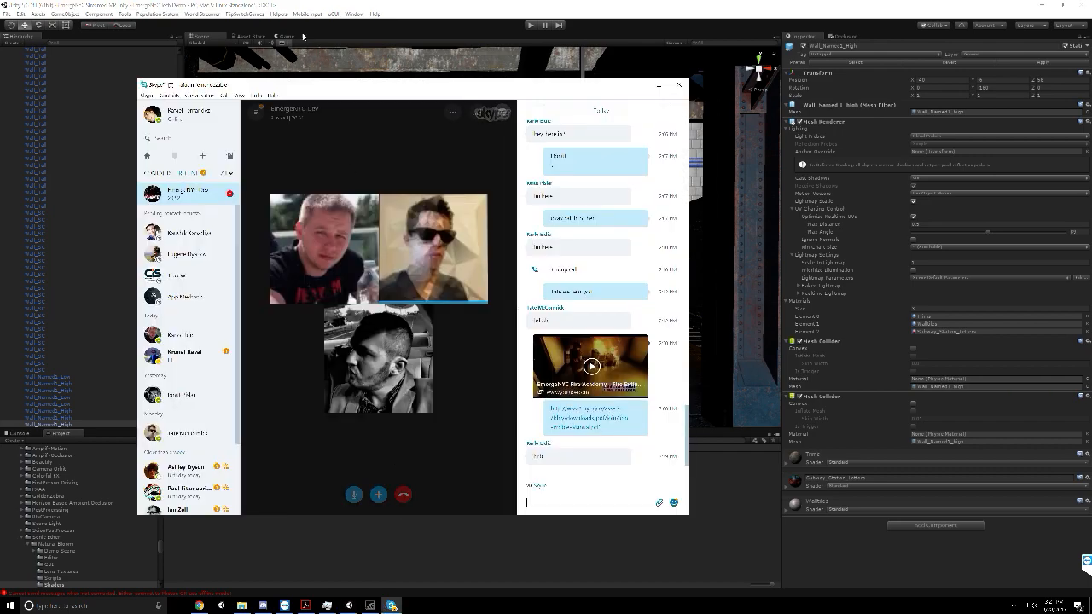
left_click(224, 94)
left_click(241, 238)
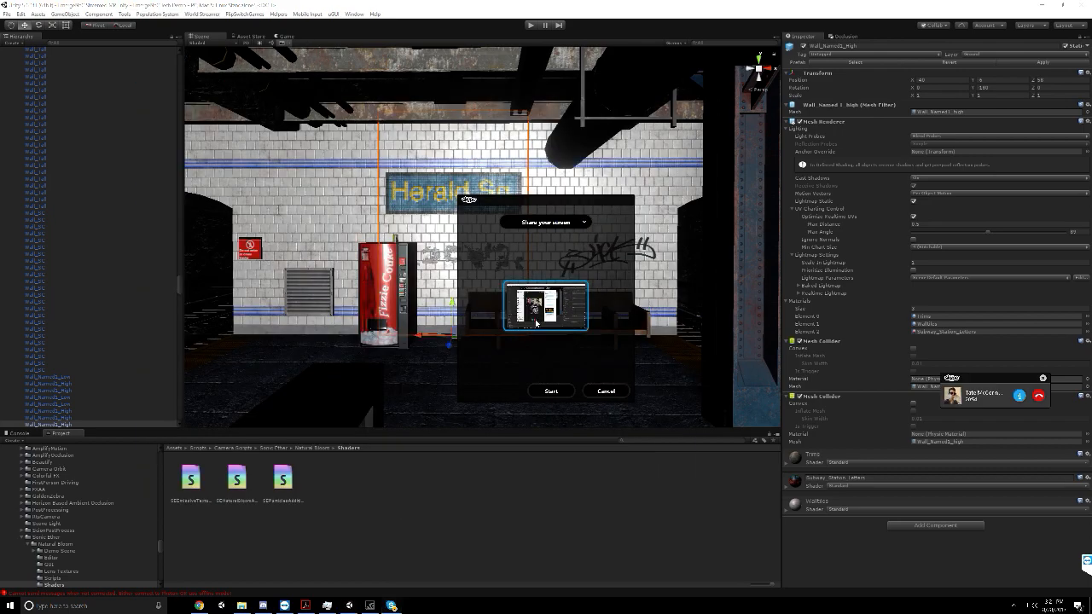
left_click(550, 392)
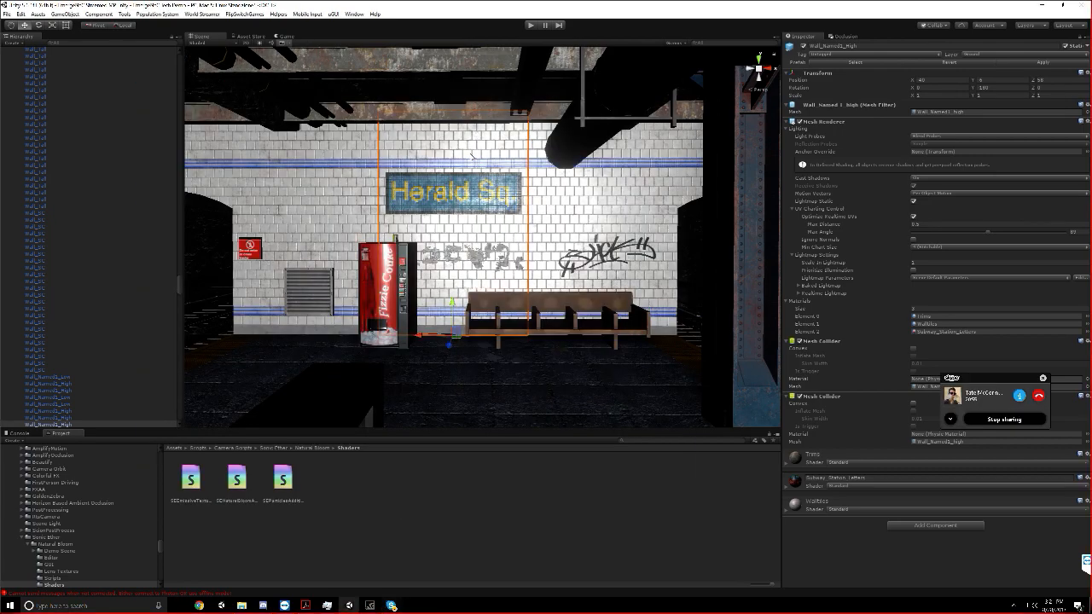
scroll(471, 156, "up", 4)
right_click_drag(471, 156, 470, 154)
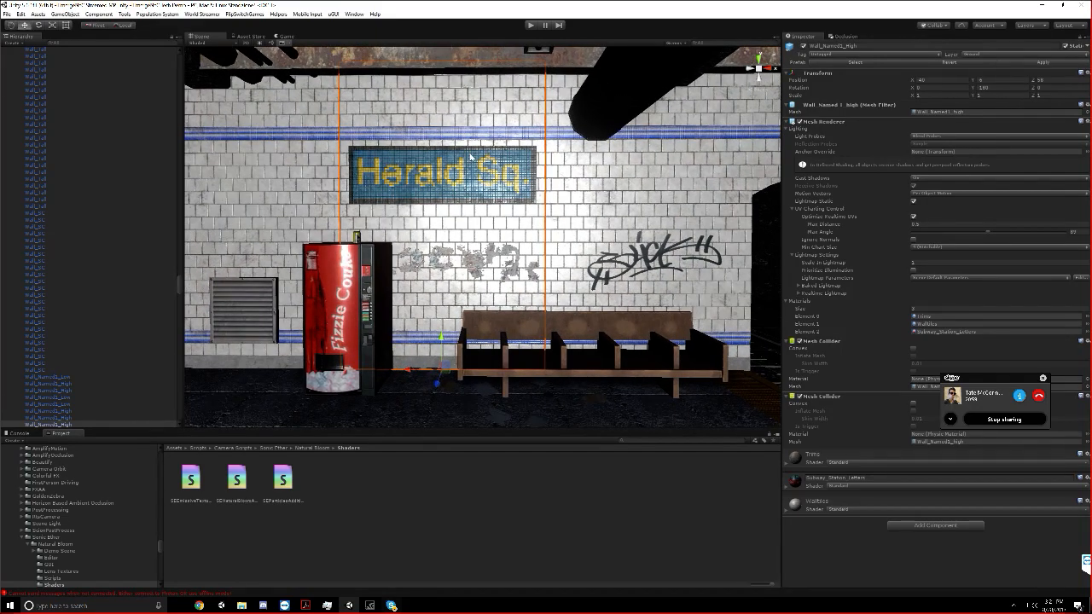
scroll(471, 156, "down", 3)
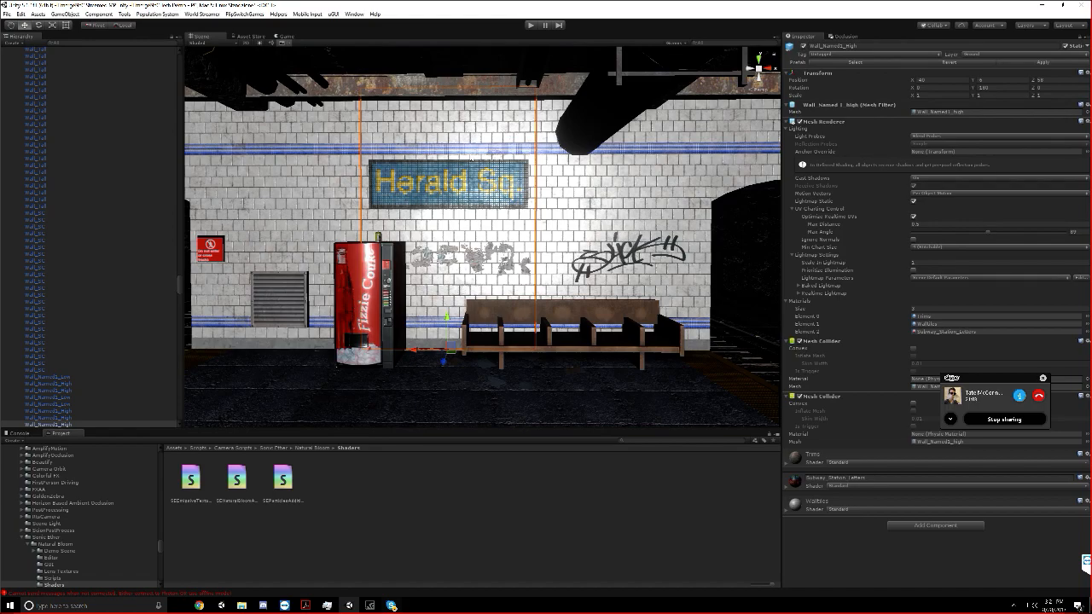
scroll(471, 156, "up", 3)
scroll(470, 157, "down", 2)
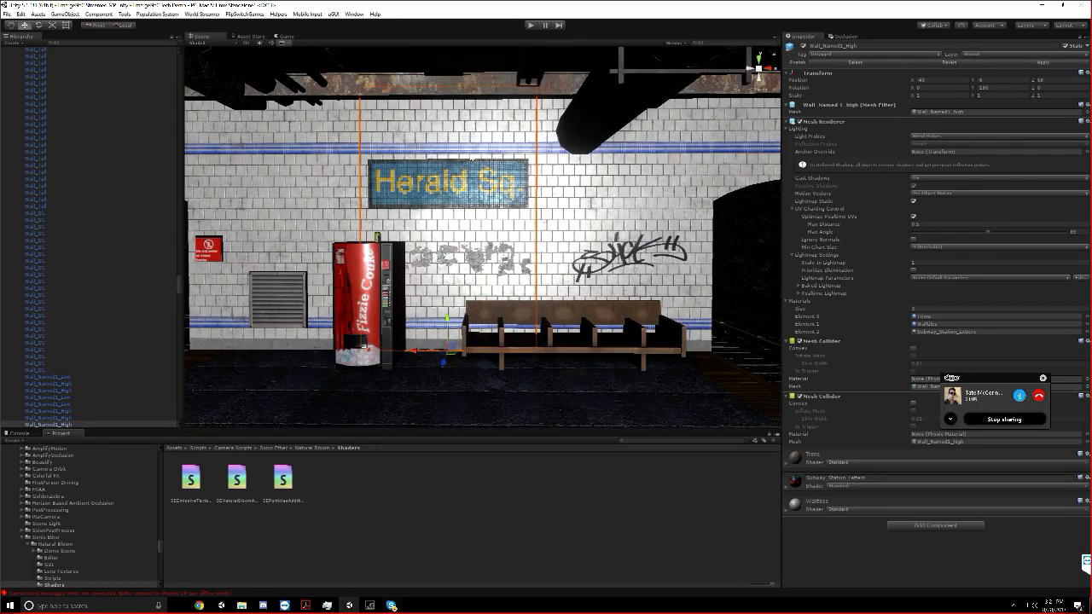
scroll(471, 157, "up", 2)
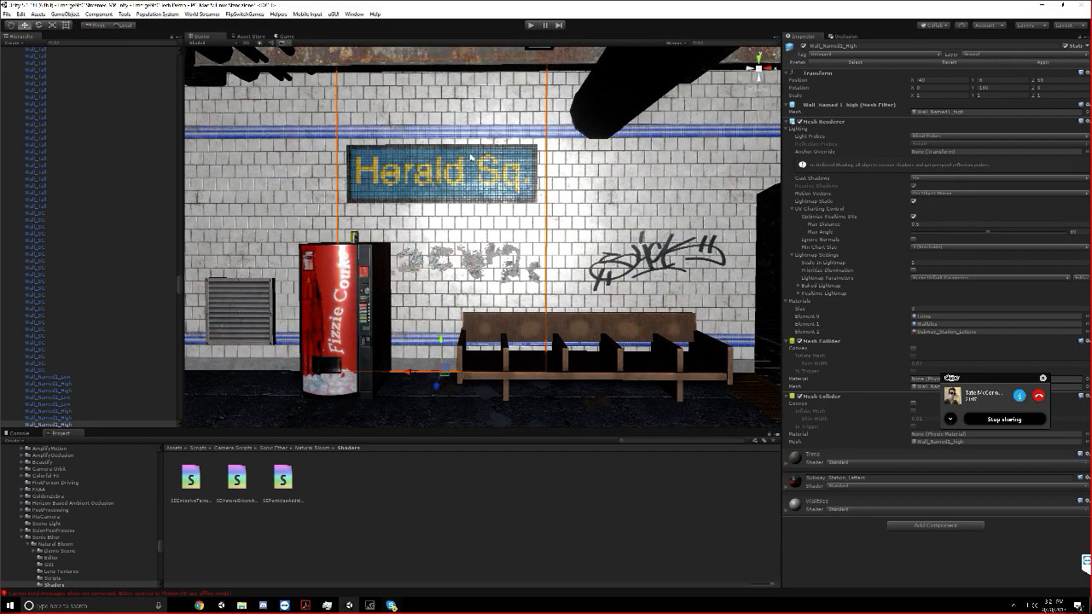
scroll(469, 157, "down", 2)
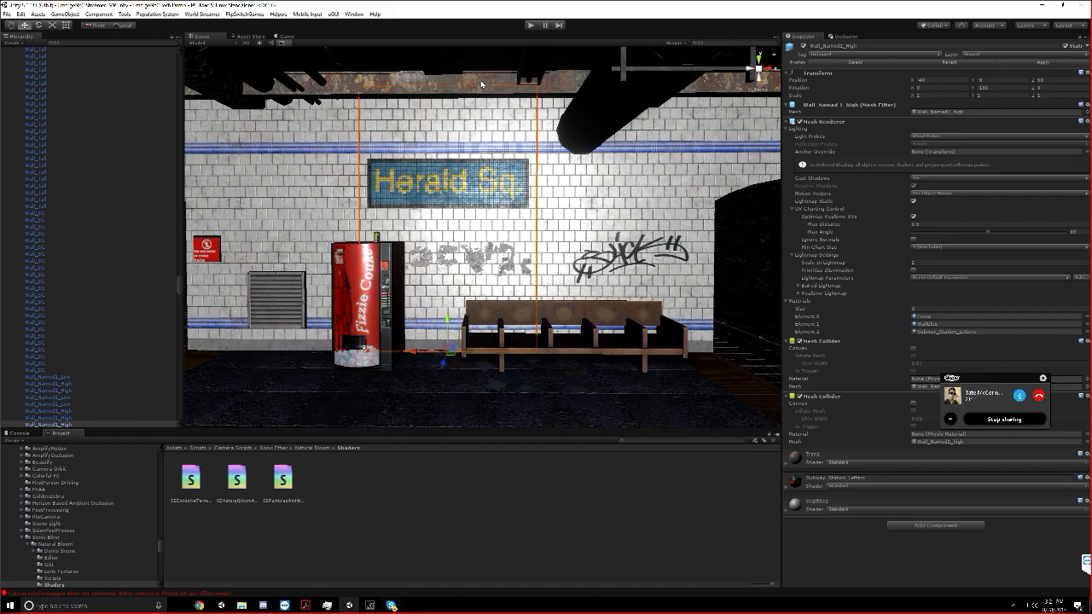
scroll(481, 83, "down", 6)
Go through the service corridor to the tiled platform area and select the service door beside the electrical cabinet
middle_click_drag(492, 120, 390, 110)
right_click_drag(391, 110, 837, 102)
key("w")
key("w")
key("s")
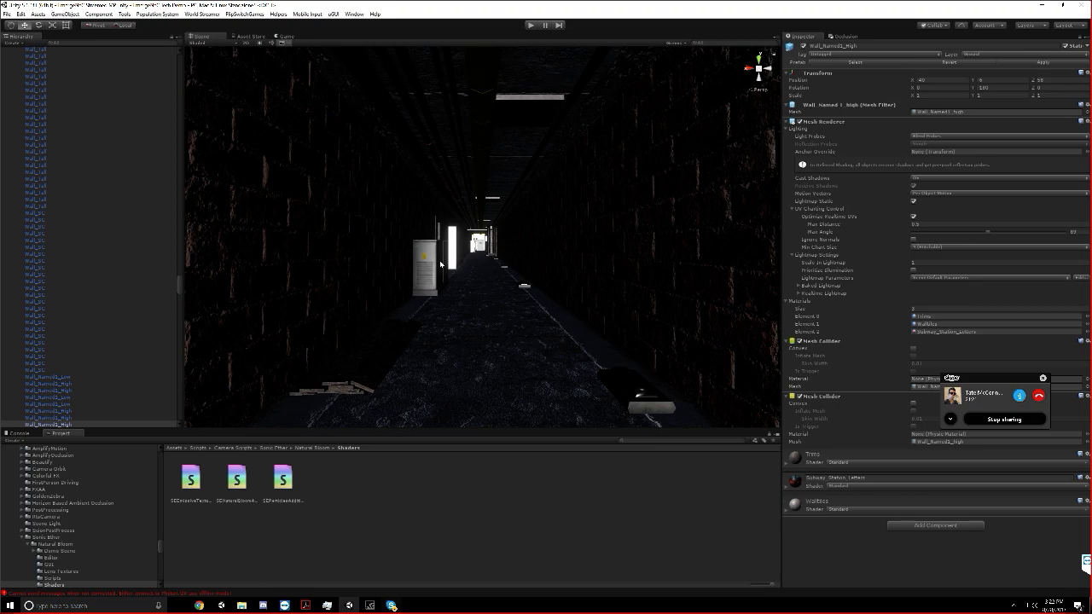
right_click_drag(440, 186, 439, 205)
key("w")
right_click_drag(431, 140, 492, 256)
key("w")
left_click(492, 256)
left_click(492, 255)
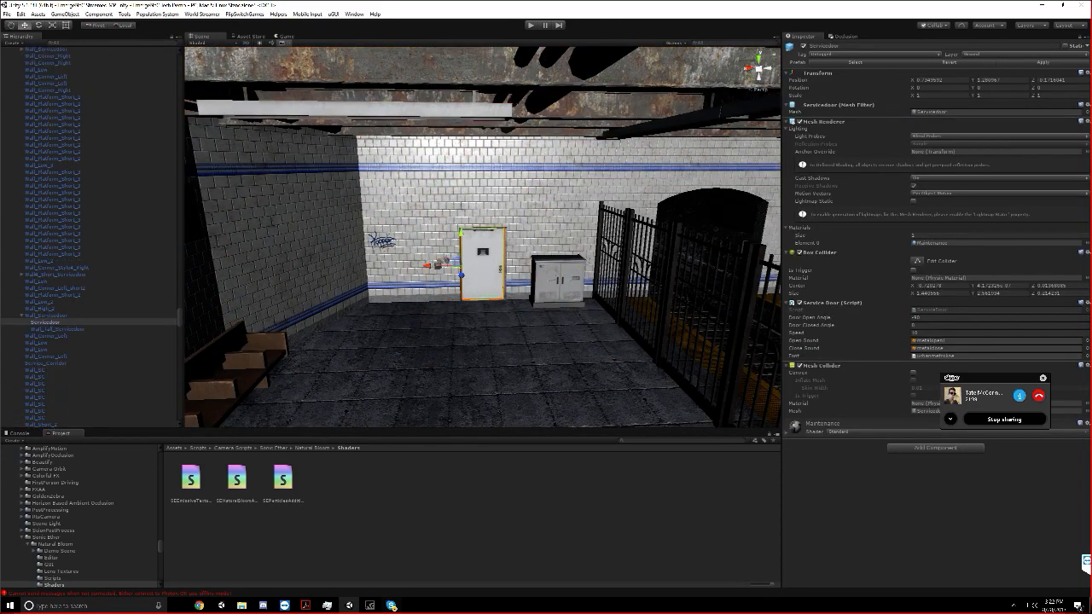
Filter the scene objects for servicedoor and deactivate all the individual Servicedoor objects, excluding the wall sections
left_click(77, 43)
type("servicedoor")
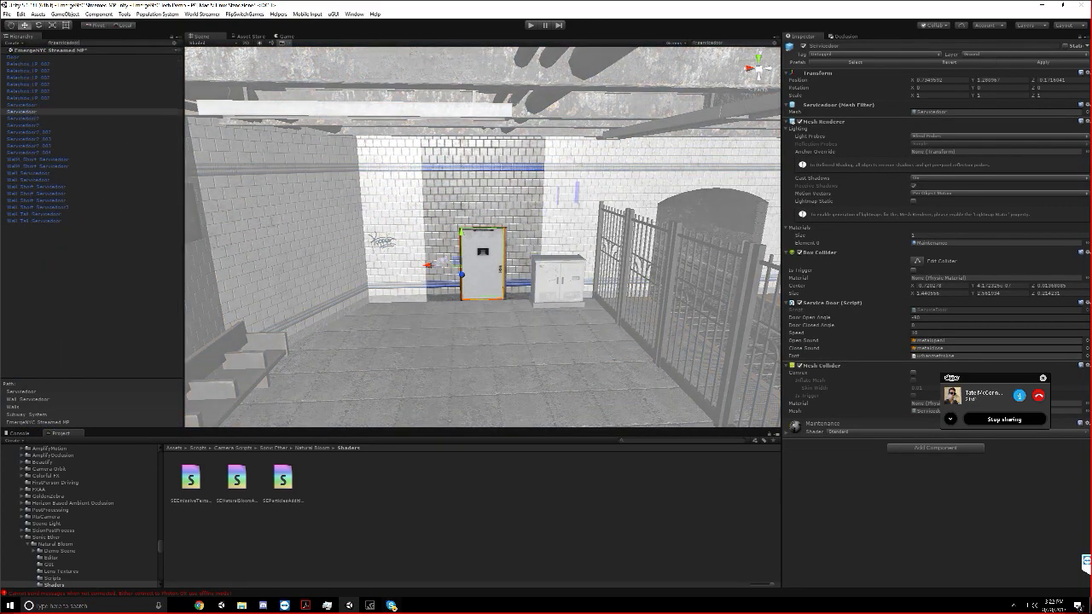
left_click(25, 110)
left_click(24, 104)
left_click(27, 152, "shift")
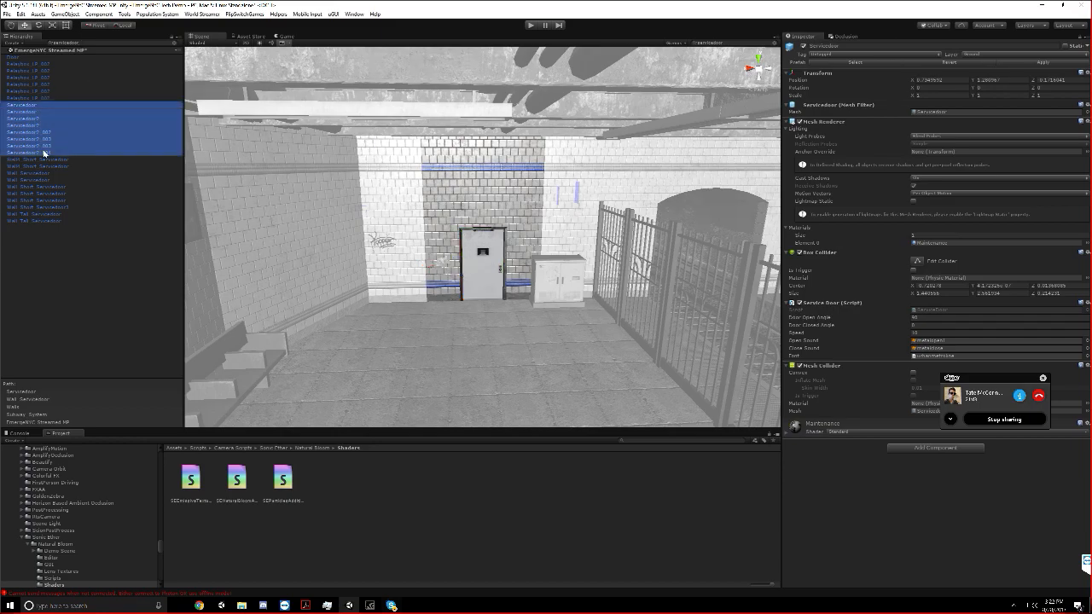
middle_click_drag(558, 246, 377, 221)
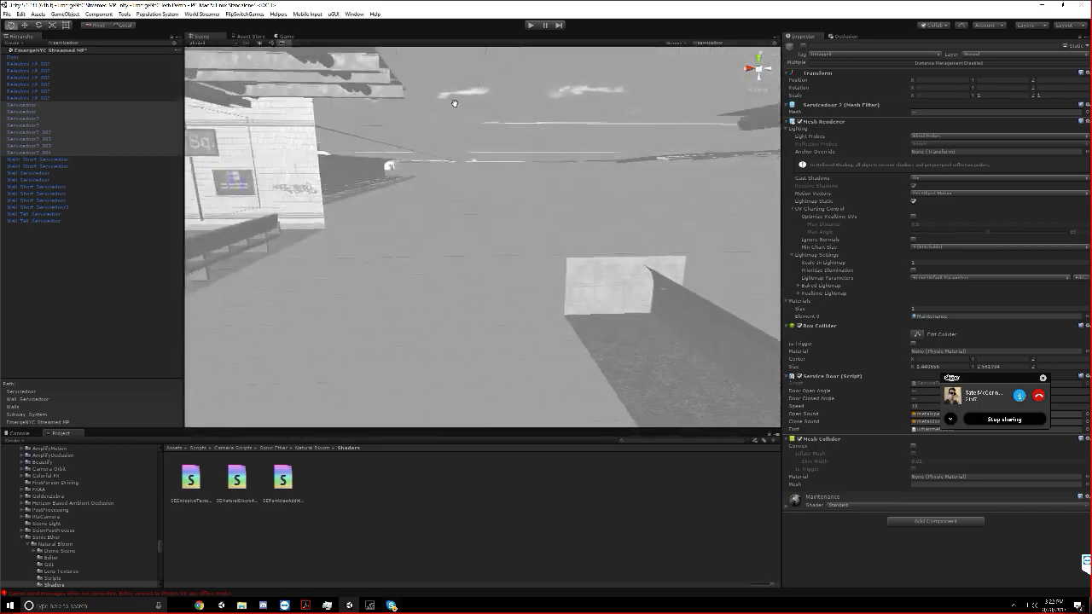
Examine the platform and the track tunnels with the service doors deactivated, and clear the selection
middle_click_drag(454, 103, 502, 214)
key("w")
right_click_drag(501, 214, 936, 181)
left_click(563, 216)
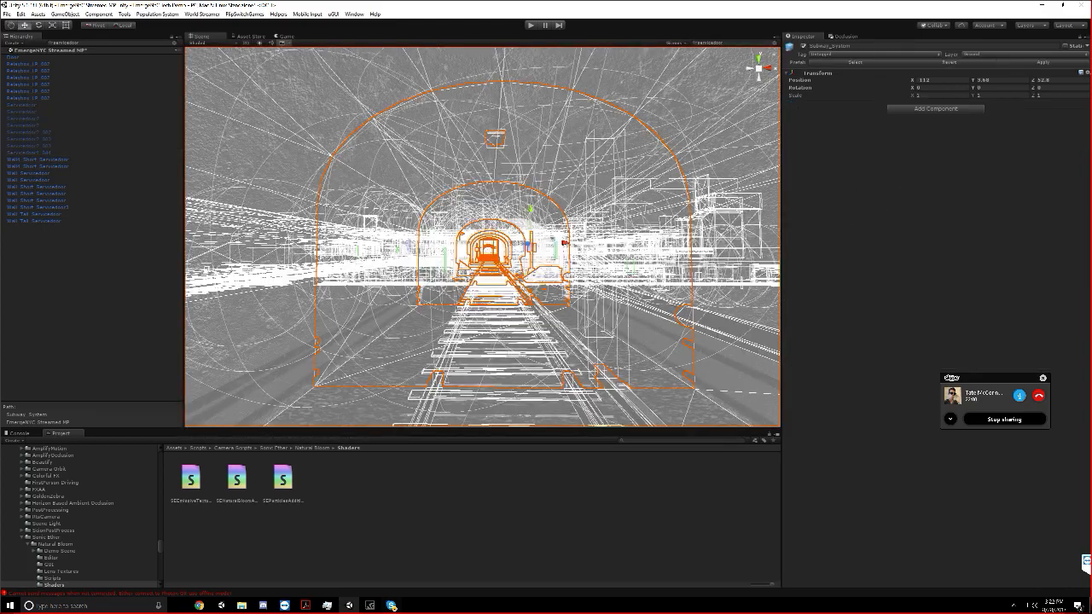
right_click_drag(590, 205, 151, 205)
left_click(89, 250)
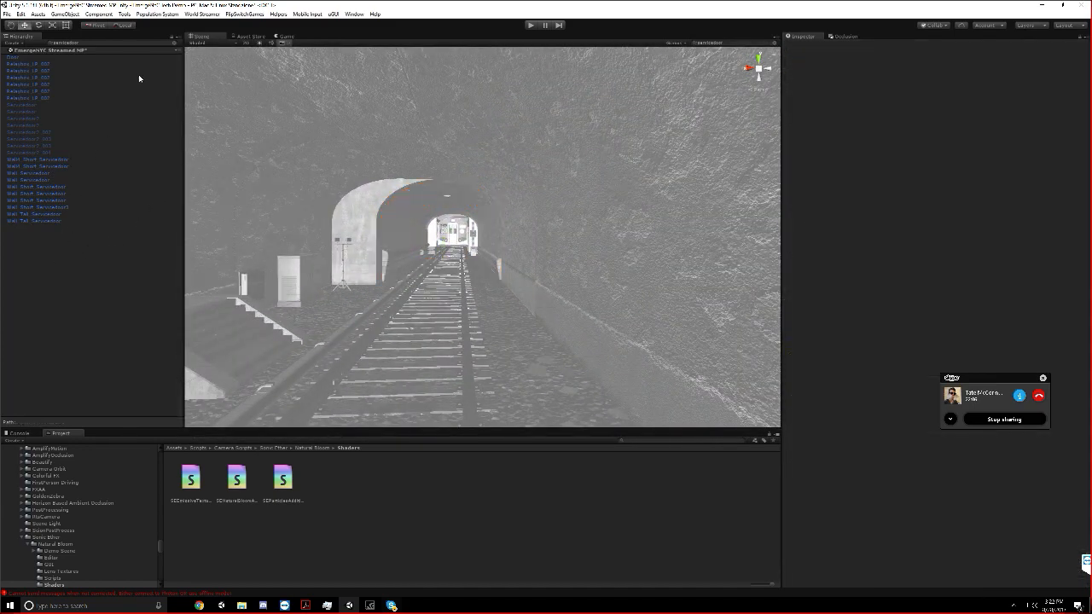
Frame two of the deactivated service doors, including Servicedoor2_004, check the doorway, and clear the object filter
double_click(51, 139)
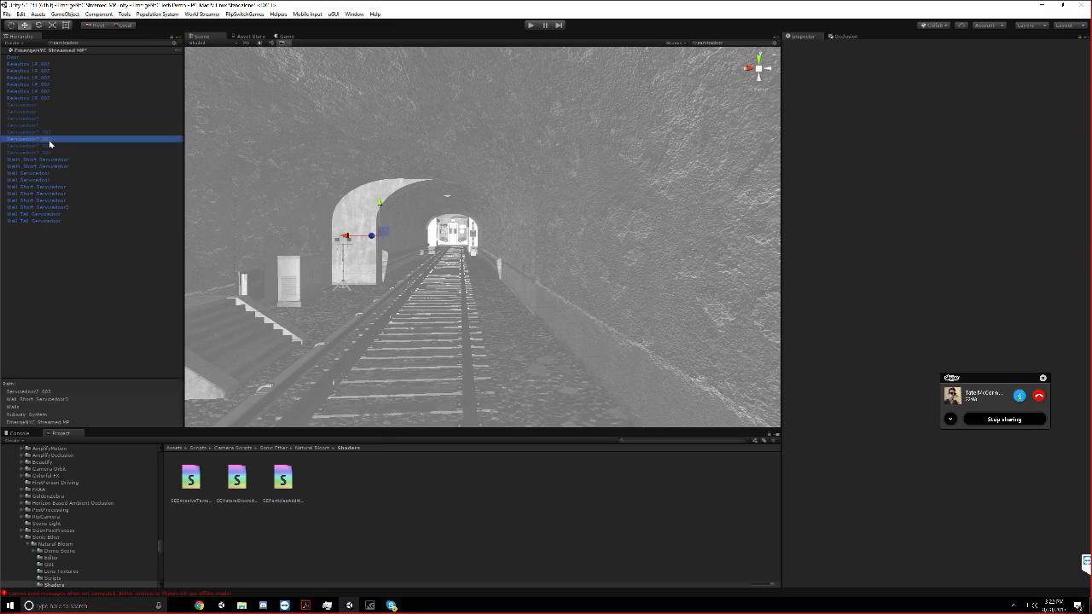
double_click(52, 153)
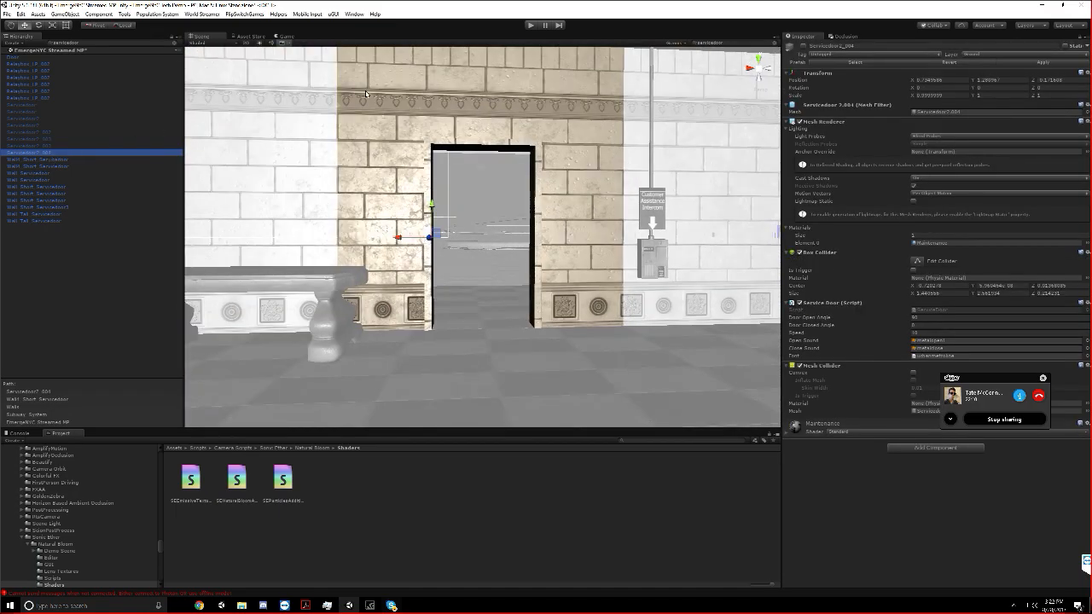
key("s")
right_click_drag(401, 152, 406, 178)
key("w")
key("s")
left_click(175, 43)
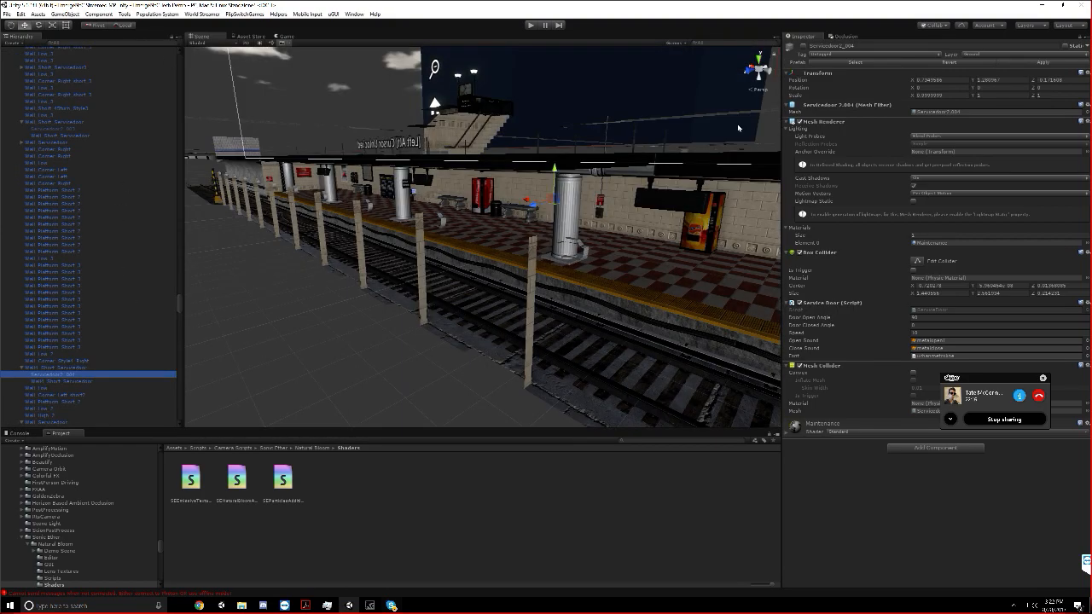
Inspect the checkered platform from the track side and select its round pillar Pillar_Style4_LOD0
right_click_drag(740, 127, 739, 127)
key("d")
key("s")
right_click_drag(575, 201, 564, 219)
left_click(548, 209)
left_click(549, 211)
key("w")
scroll(85, 316, "down", 5)
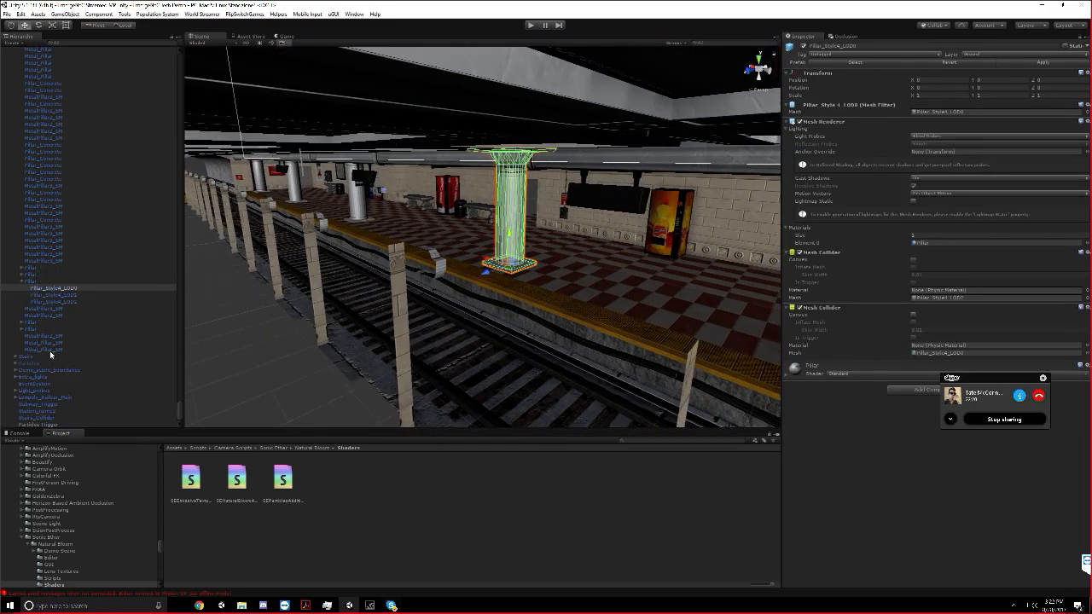
Deactivate the Extra_lights group and add it as Element 1 under Objects To Control on Particles Trigger
double_click(50, 350)
double_click(50, 357)
double_click(48, 370)
double_click(48, 376)
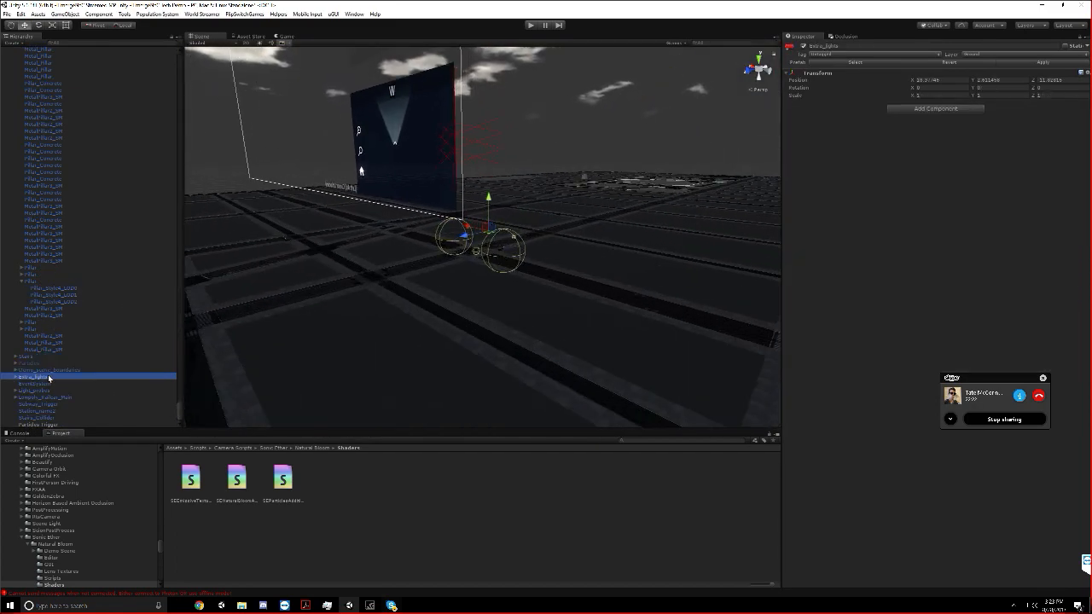
scroll(356, 310, "up", 12)
middle_click_drag(404, 299, 400, 244)
scroll(402, 248, "up", 4)
scroll(402, 247, "up", 3)
middle_click_drag(542, 152, 463, 195)
left_click(804, 45)
left_click(42, 423)
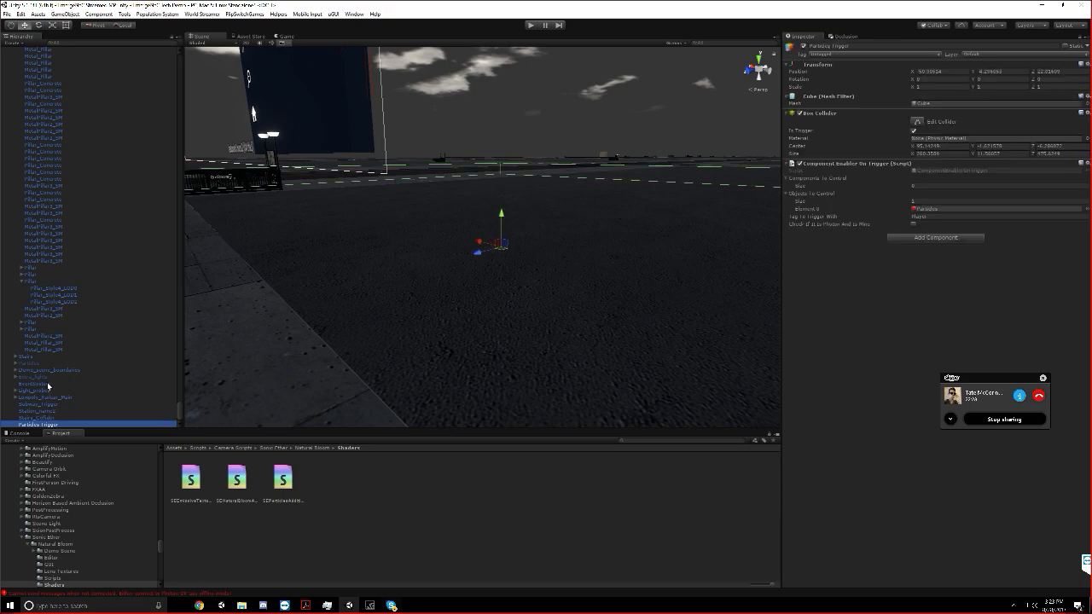
left_click_drag(34, 376, 922, 198)
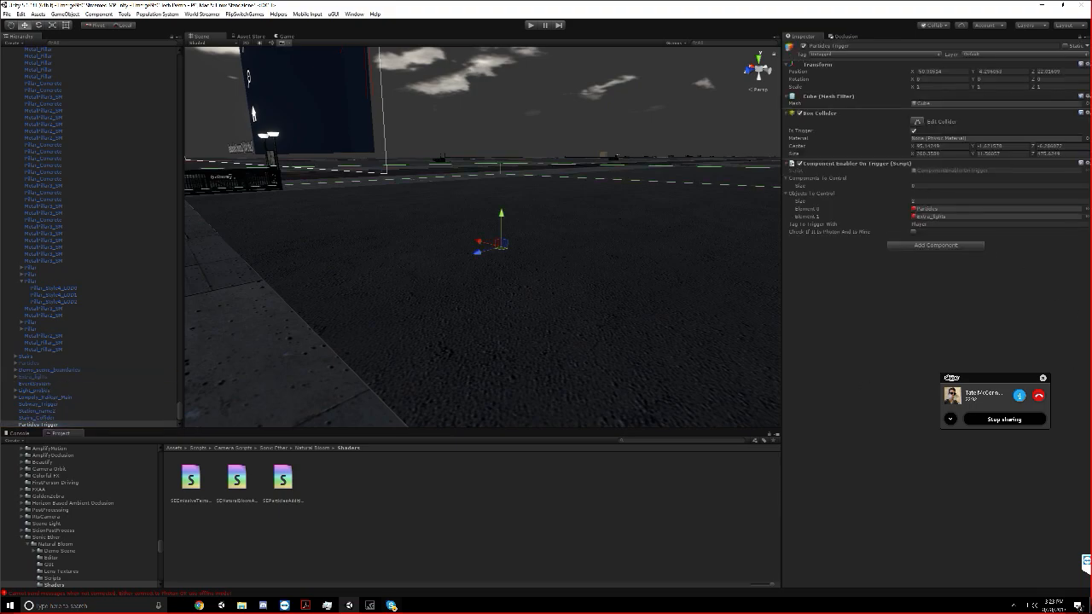
Frame Subway_Trigger and toggle it off and on to examine the area its box collider covers
left_click(34, 398)
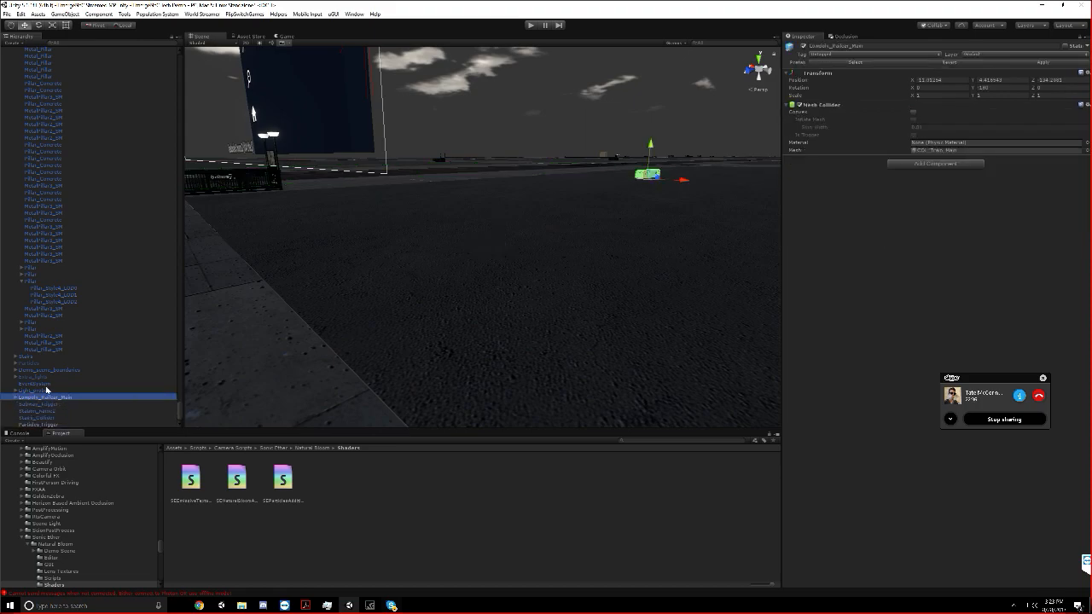
left_click(37, 404)
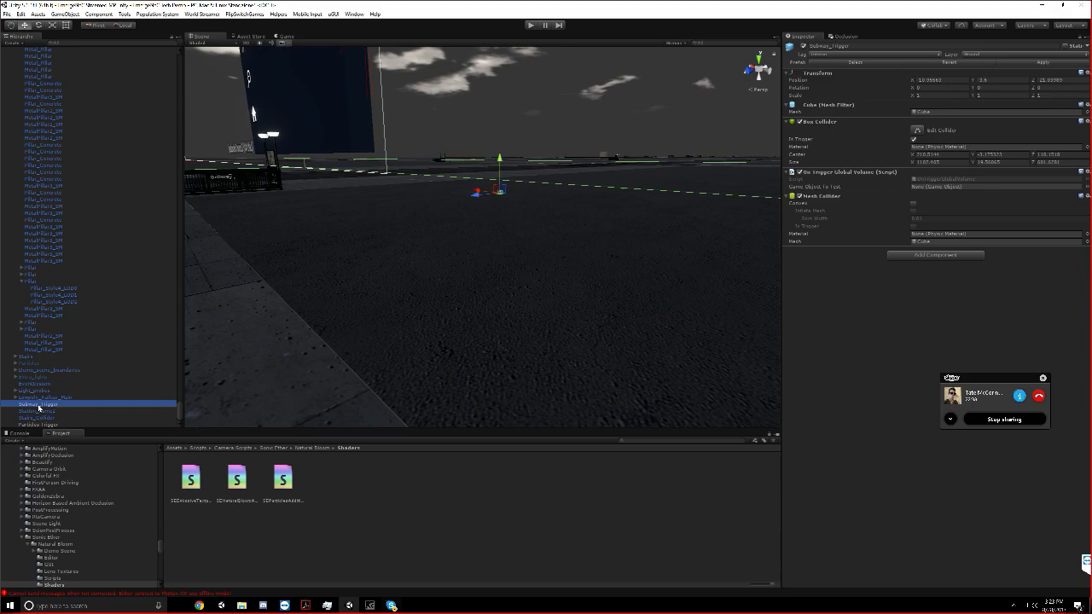
key("f")
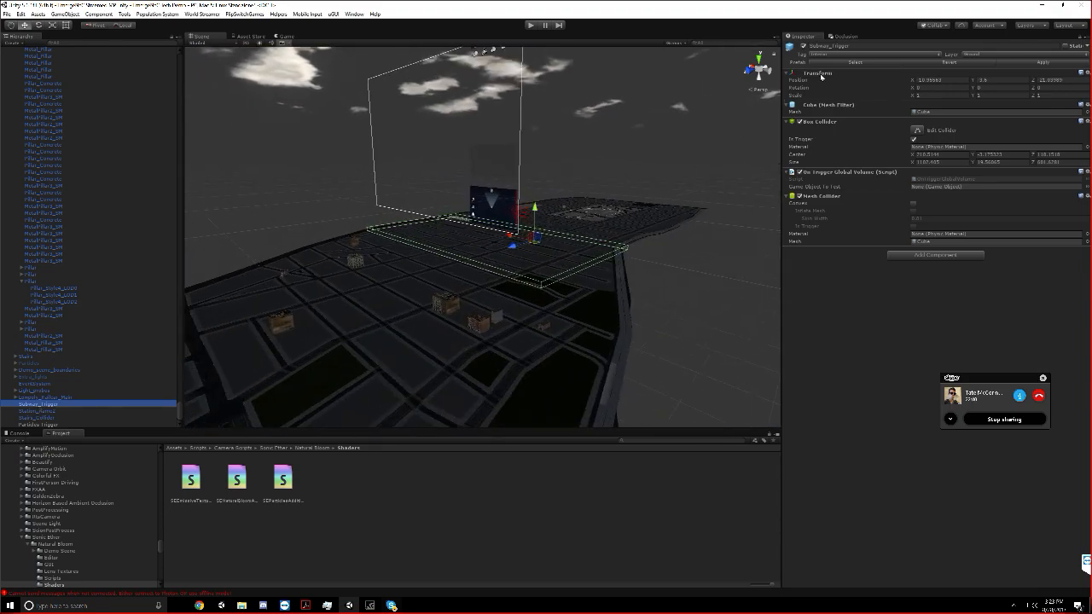
left_click(802, 48)
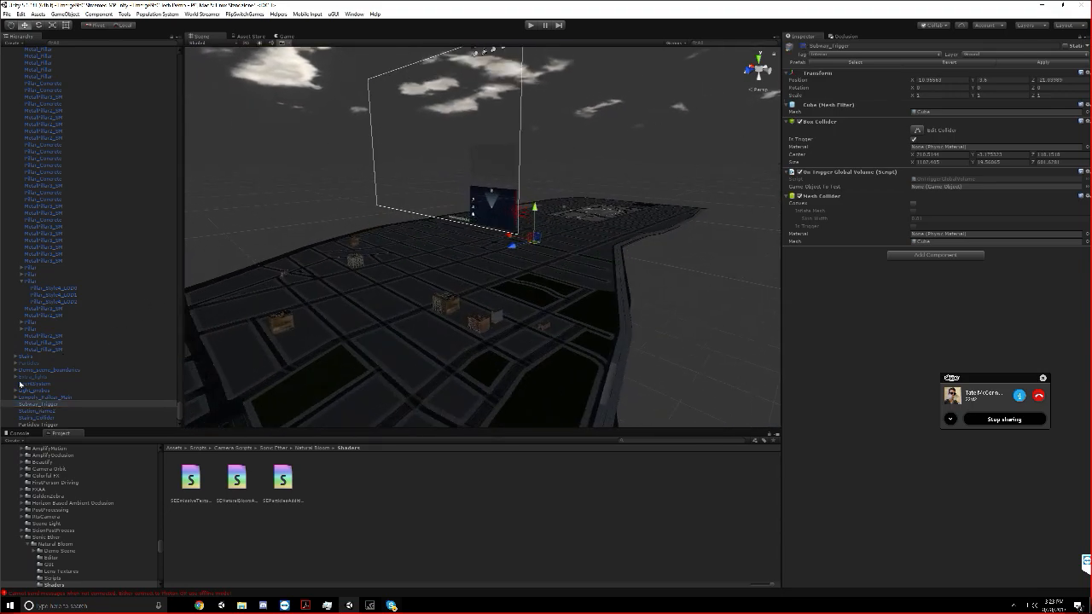
left_click(802, 47)
left_click_drag(666, 138, 544, 190, "alt")
scroll(628, 153, "up", 5)
left_click_drag(643, 194, 492, 184, "alt")
Filter the scene objects for ontriggerglobalvolume and inspect the audio components of a Firehouse_Ambient object
left_click(169, 44)
type("Subwaytrigger")
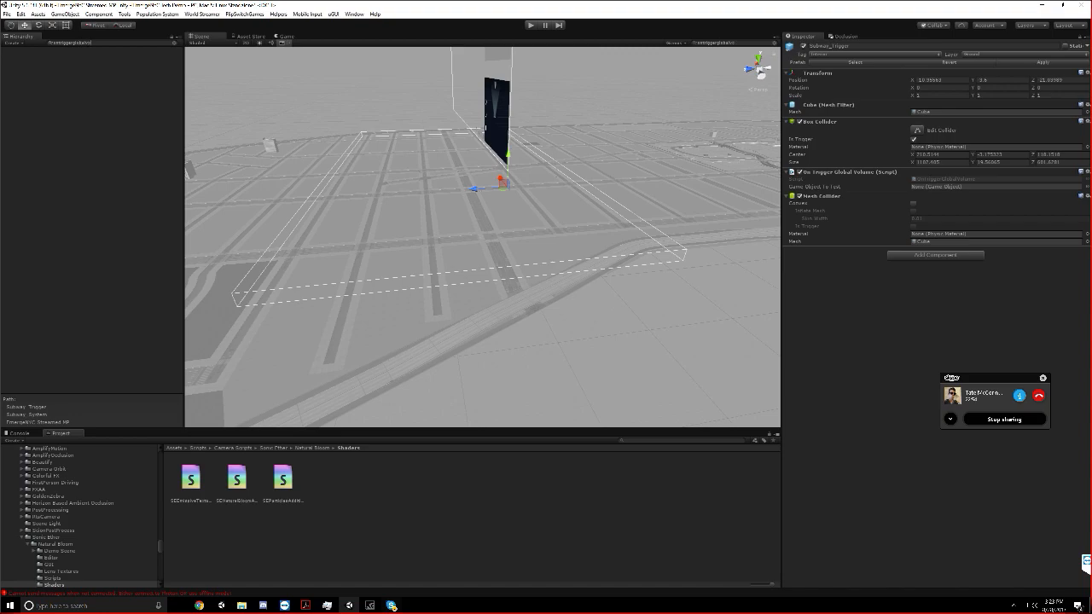
left_click(80, 68)
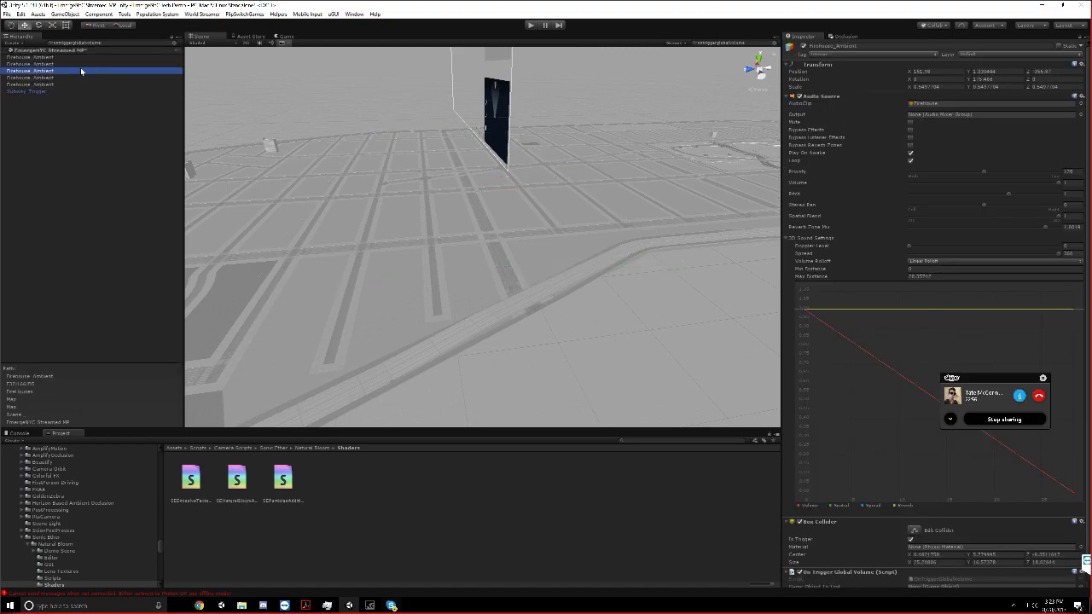
scroll(1027, 182, "down", 2)
left_click_drag(953, 378, 635, 491)
Copy the Audio Source from a Firehouse_Ambient object to Subway_Trigger as a new component and remove the trigger's Mesh Collider
left_click(38, 77)
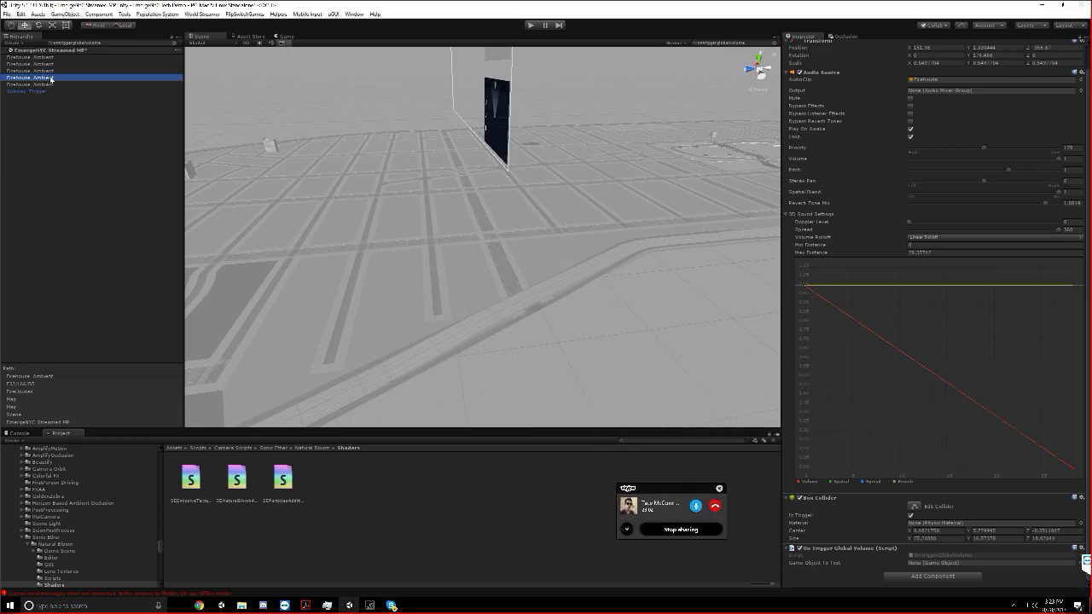
right_click(816, 74)
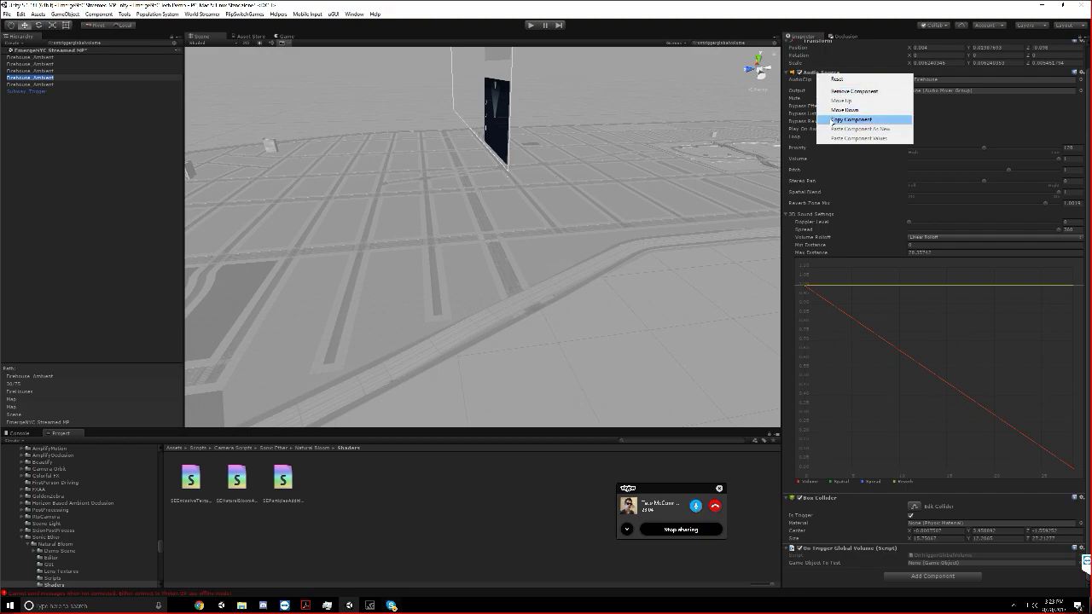
left_click(851, 119)
left_click(27, 90)
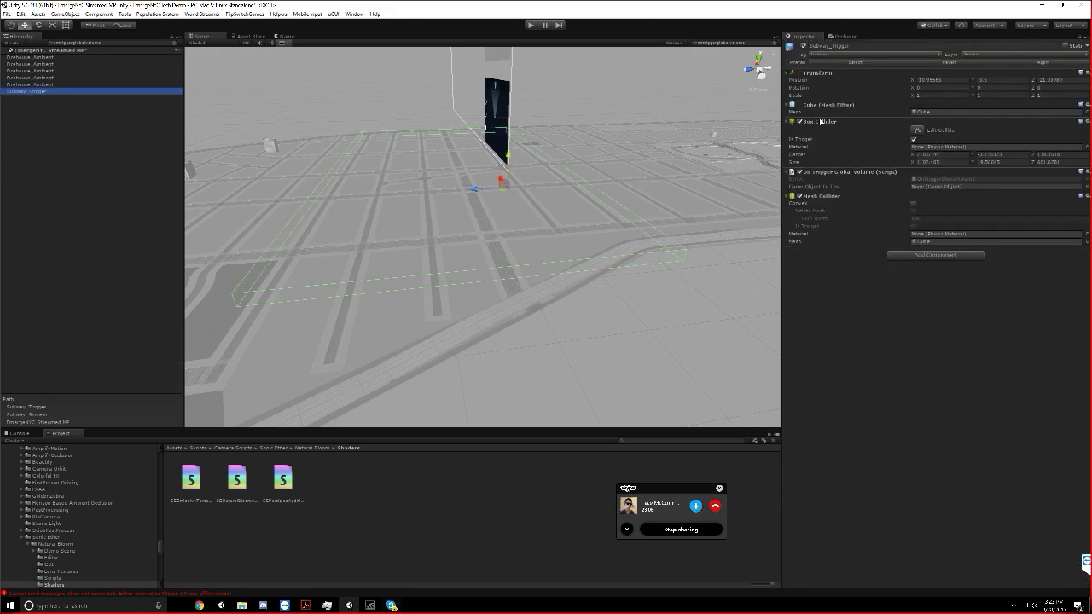
right_click(821, 119)
left_click(841, 185)
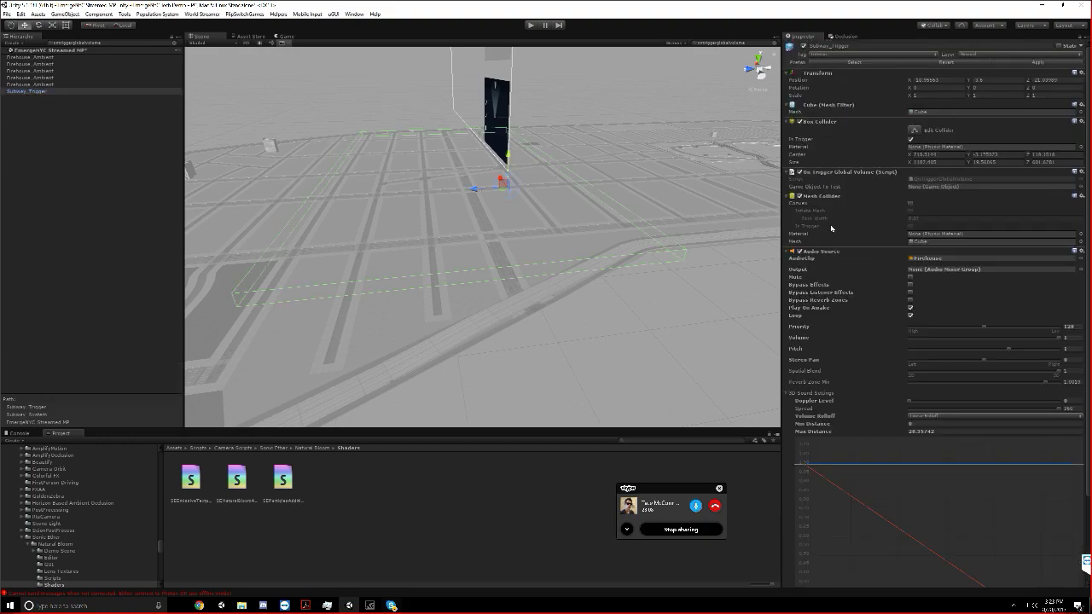
right_click(819, 195)
left_click(844, 219)
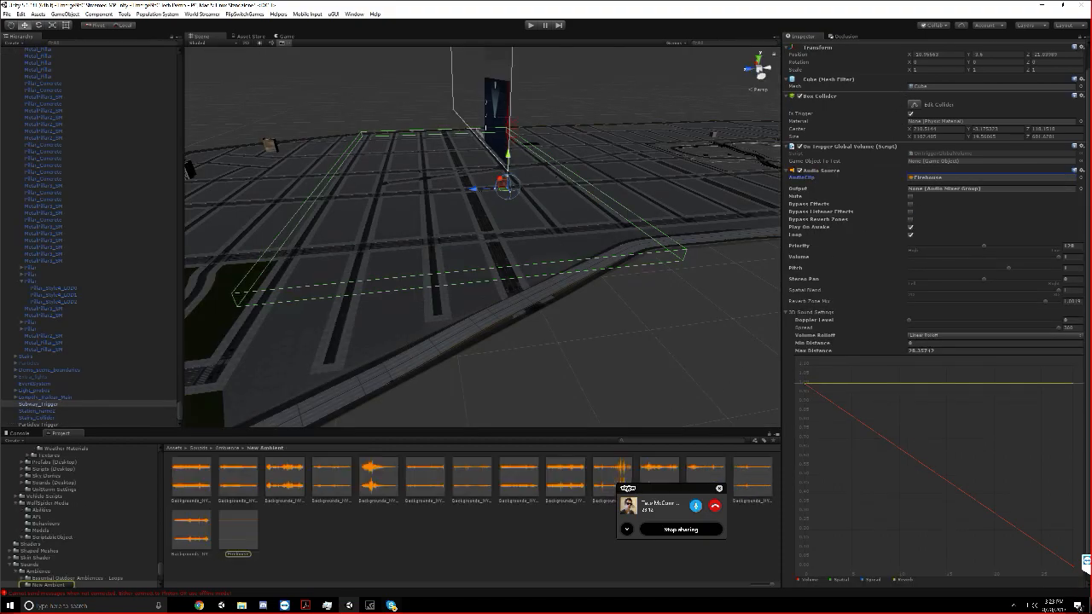
Search the project assets for subway and look through them for a suitable ambient sound clip
type("subway")
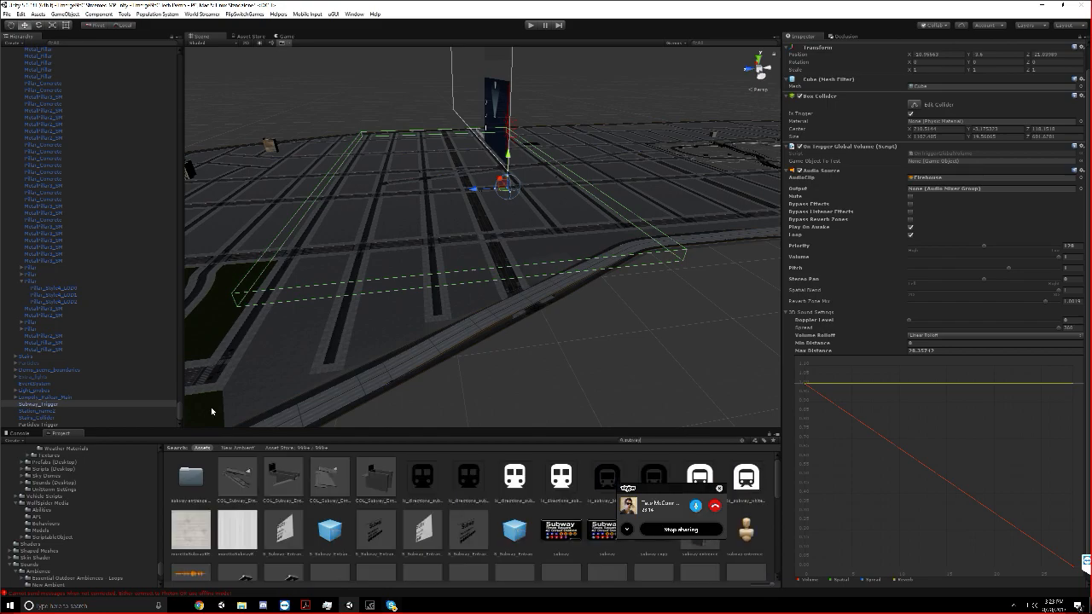
left_click_drag(613, 494, 447, 325)
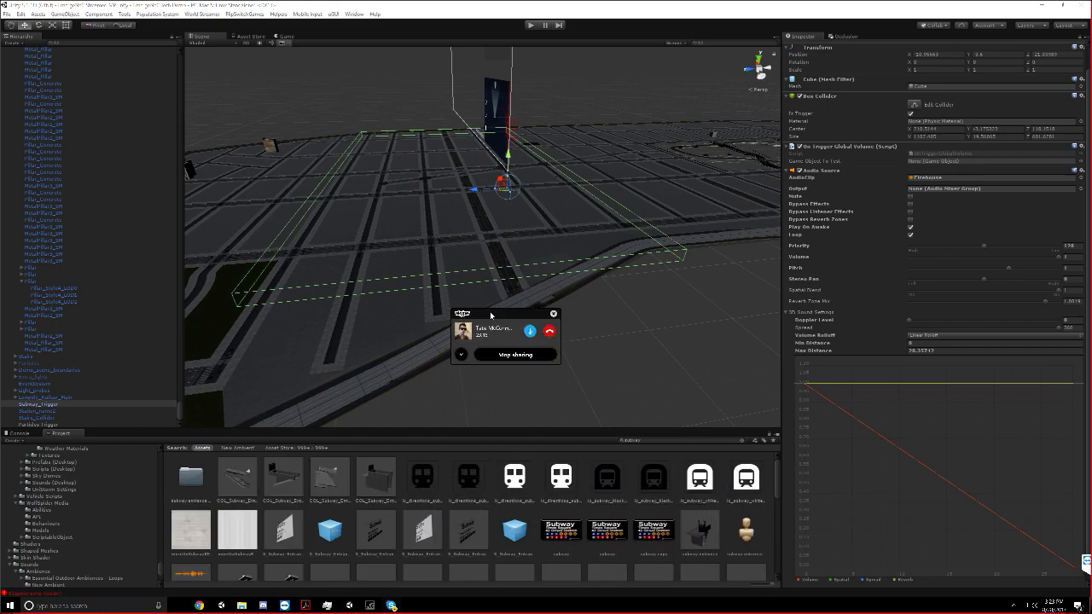
scroll(598, 554, "down", 5)
scroll(62, 313, "up", 10)
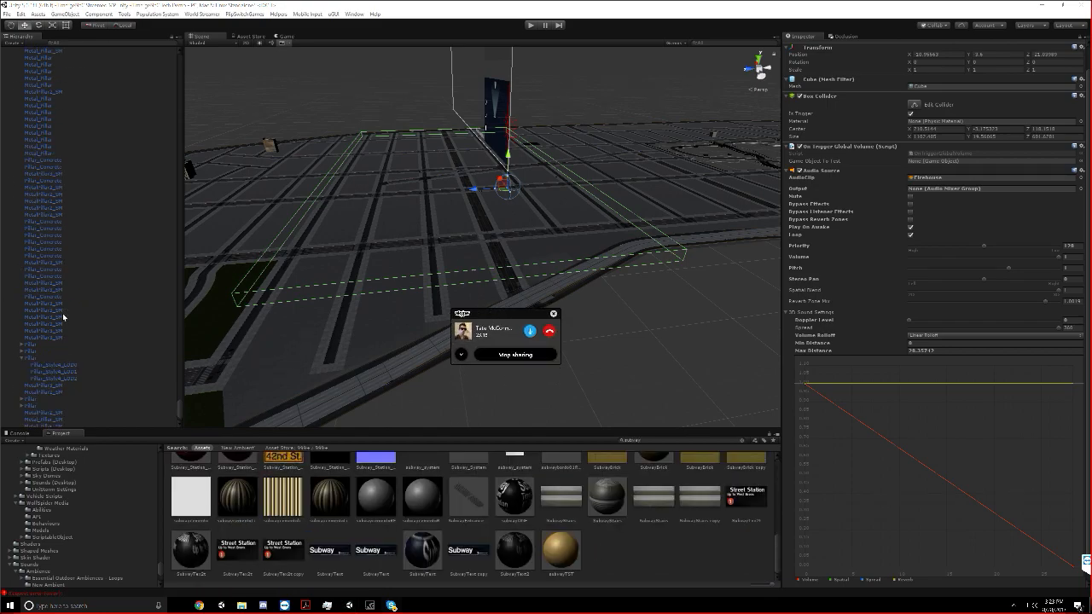
Collapse the expanded station groups, locate Ambient_Audio_source under Subway_System and examine its Audio Source and Audio Reverb Zone settings
left_click(20, 324)
left_click(17, 323)
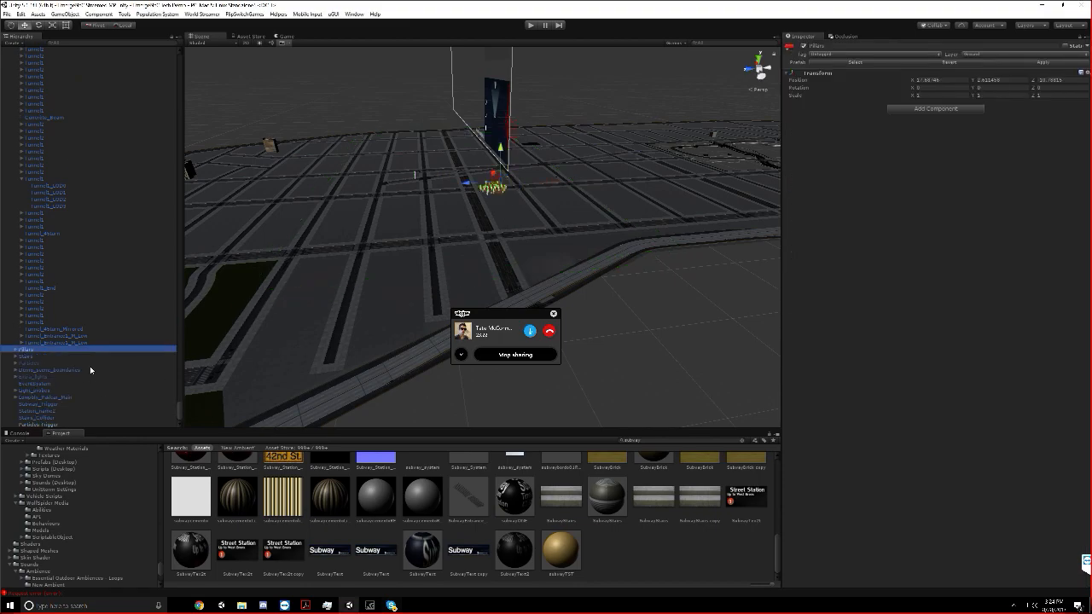
scroll(73, 372, "up", 15)
scroll(97, 282, "down", 15)
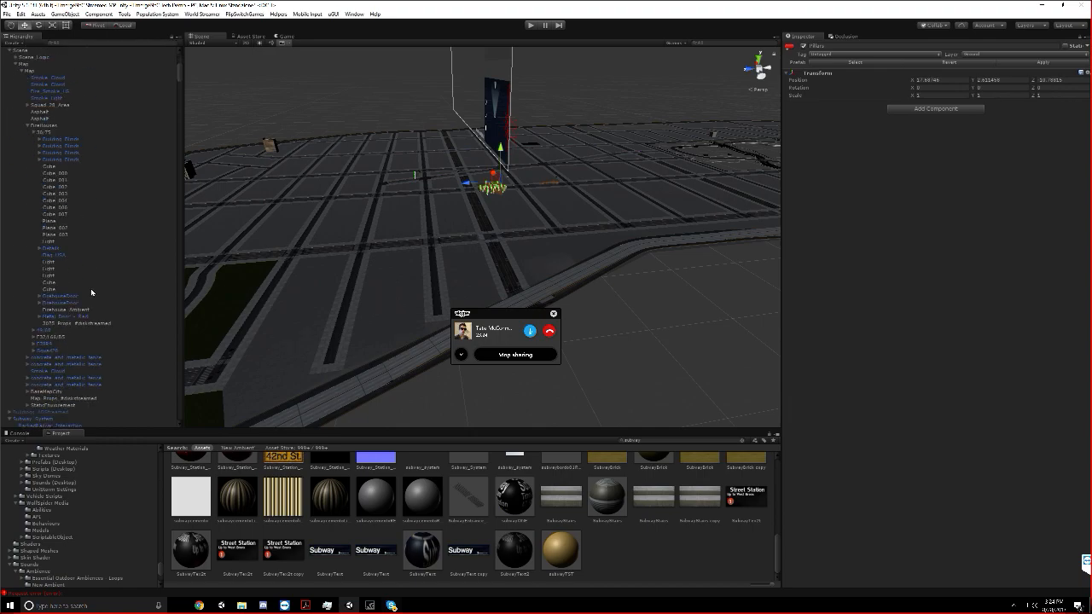
left_click(26, 190)
left_click(16, 214)
scroll(899, 342, "down", 3)
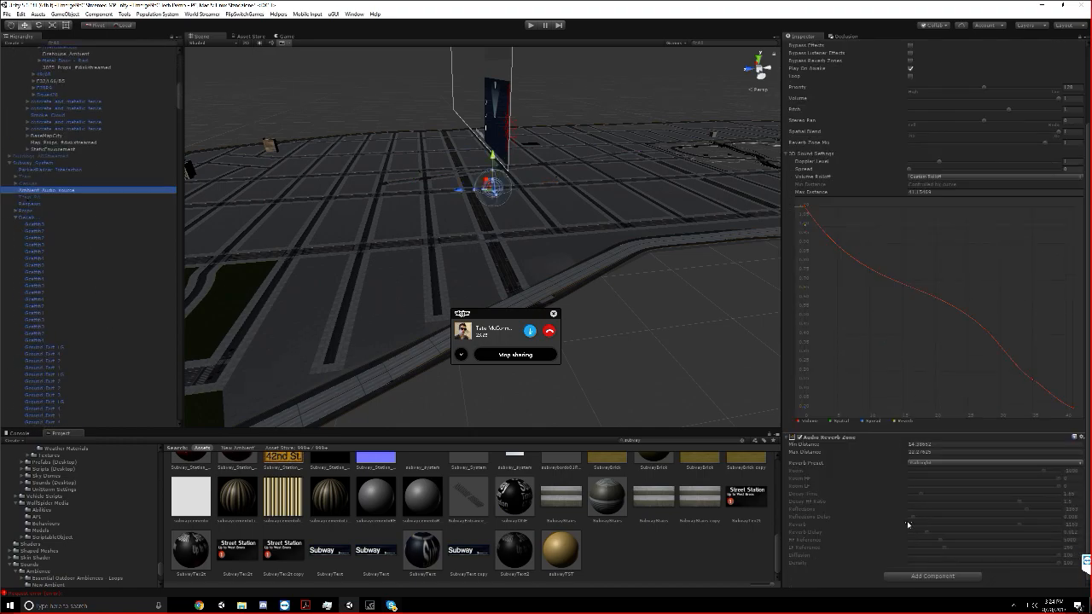
scroll(901, 529, "up", 4)
scroll(897, 513, "down", 4)
Add the On Trigger Global Volume script to Ambient_Audio_source
left_click(894, 579)
type("global vol")
key("Return")
scroll(873, 471, "up", 5)
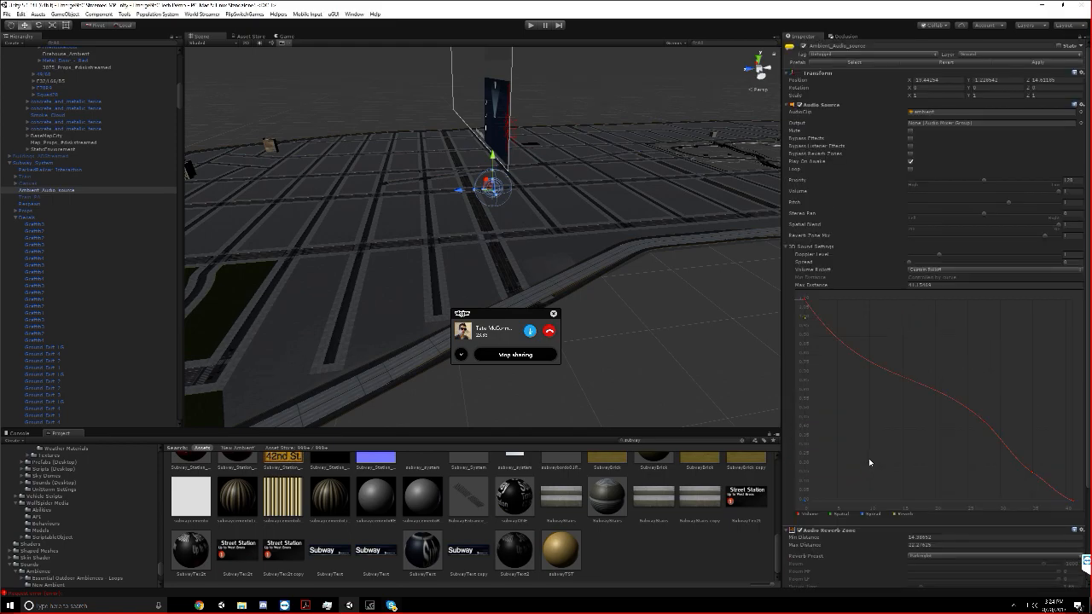
Collapse the expanded station groups and copy the Audio Source values of Ambient_Audio_source onto the existing Audio Source of Subway_Trigger
left_click(13, 218)
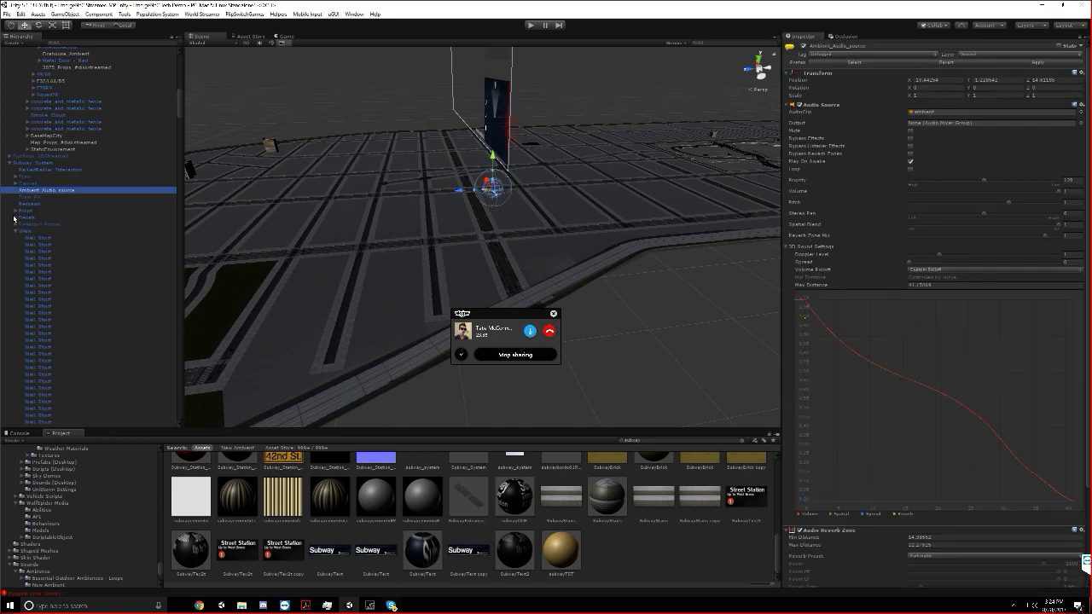
left_click(14, 257)
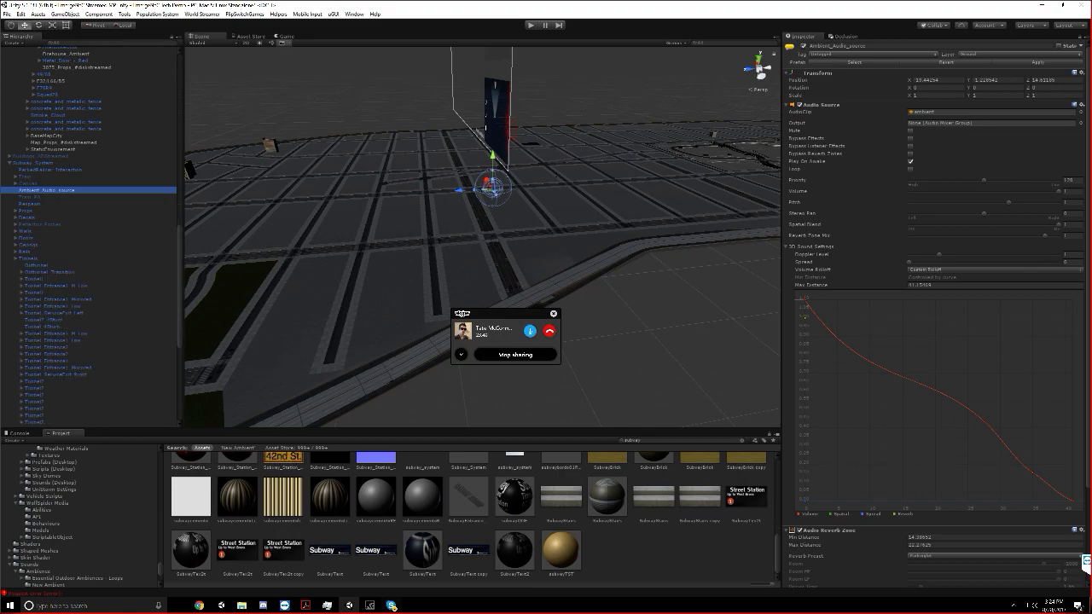
right_click(821, 101)
right_click(814, 101)
right_click(807, 106)
left_click(827, 162)
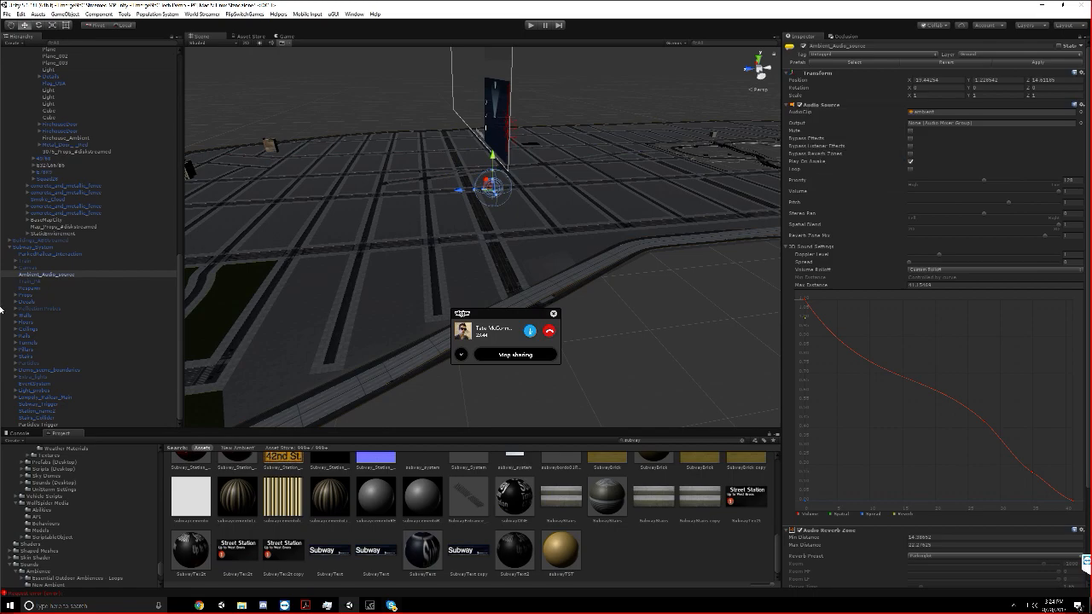
left_click(53, 404)
right_click(812, 121)
left_click(870, 181)
right_click(822, 196)
left_click(844, 214)
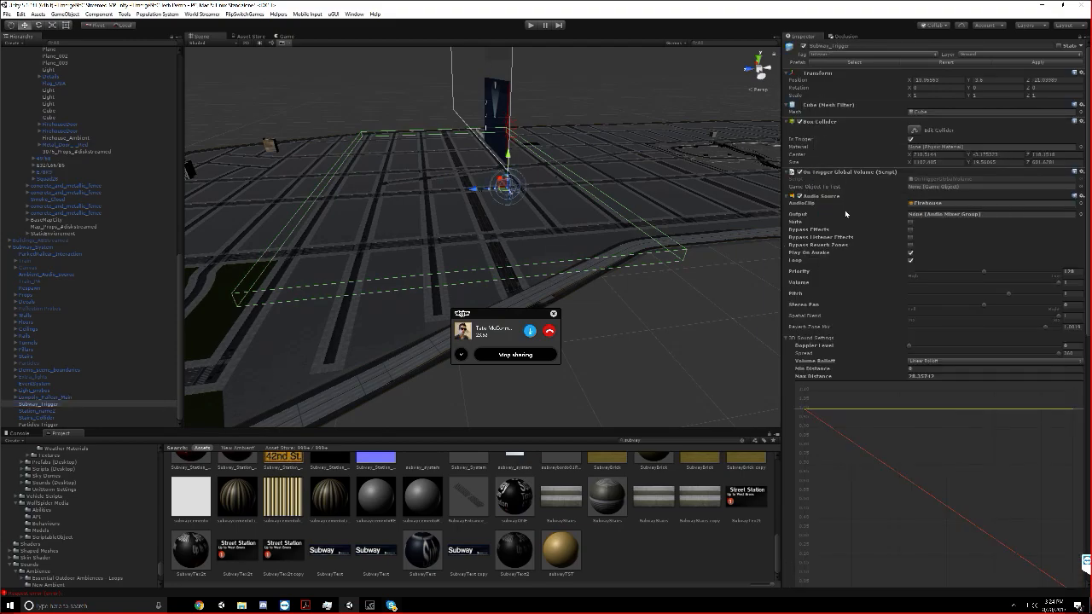
scroll(852, 183, "down", 3)
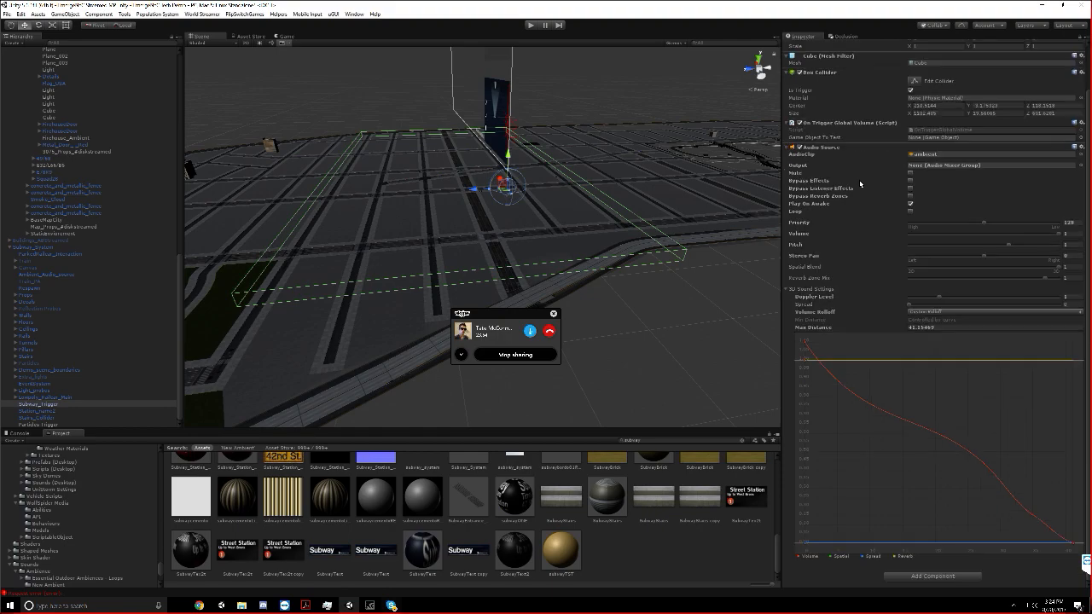
scroll(888, 202, "up", 3)
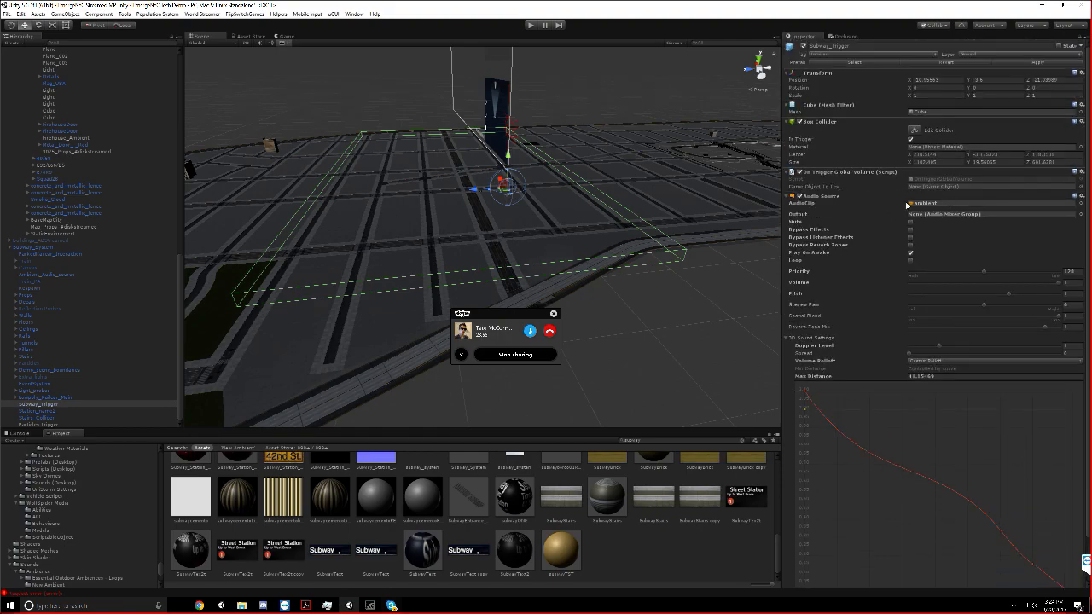
Select Particles Trigger under Subway_System to examine its Component Enabler On Trigger settings
left_click(34, 424)
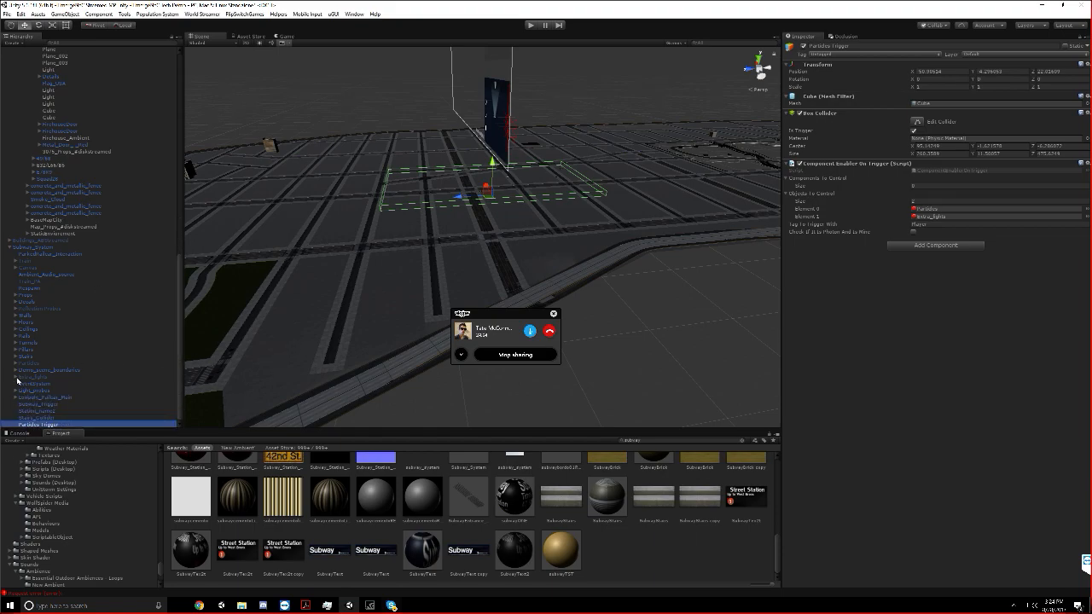
Inspect the Subway_System child objects, including the props, respawn, ambient audio and train objects
left_click(29, 296)
left_click(32, 289)
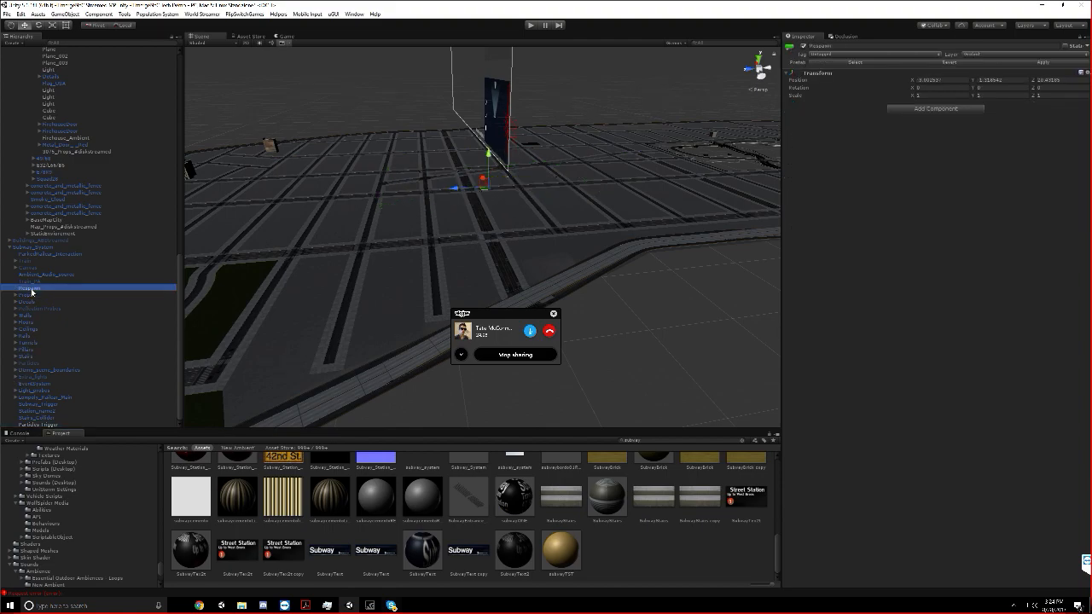
left_click(38, 282)
left_click(38, 275)
left_click(38, 283)
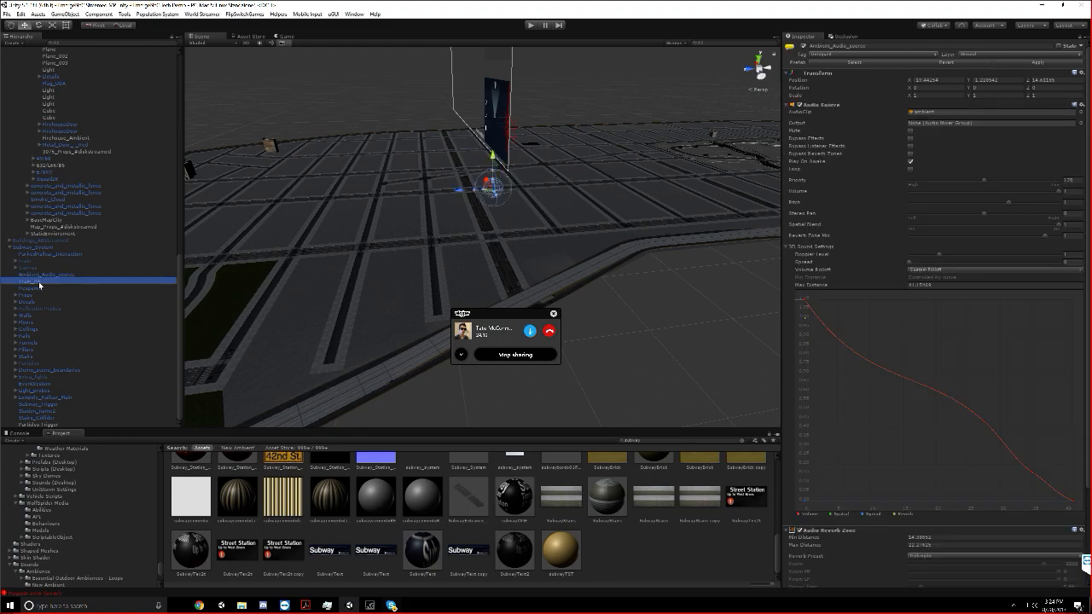
left_click(36, 268)
left_click(32, 262)
left_click(16, 261)
left_click(14, 273)
left_click(15, 269)
scroll(439, 217, "down", 3)
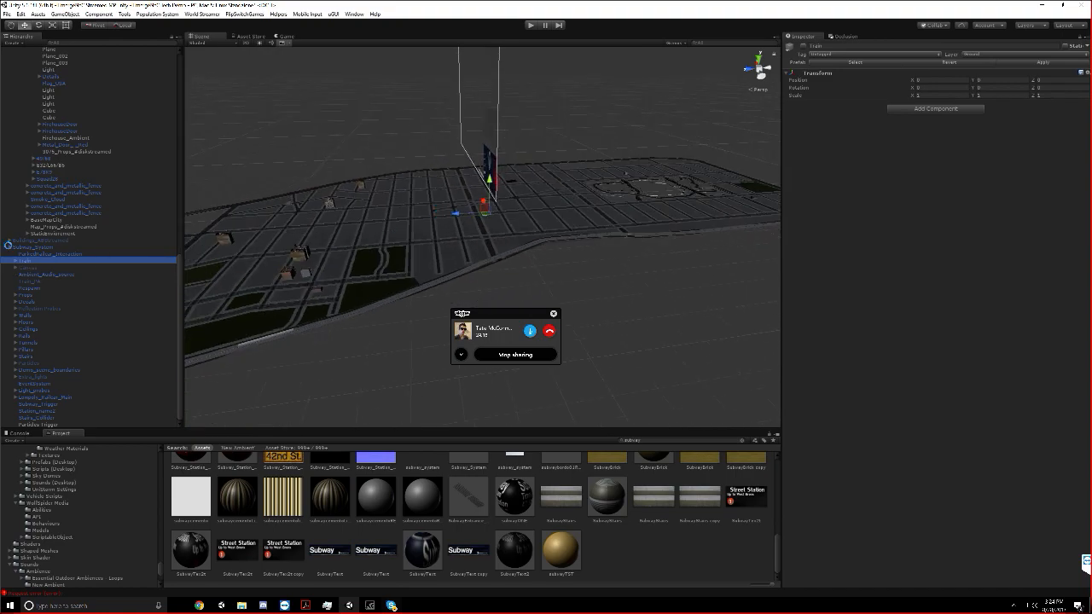
Open the Resources folder in the project's assets
scroll(8, 250, "up", 5)
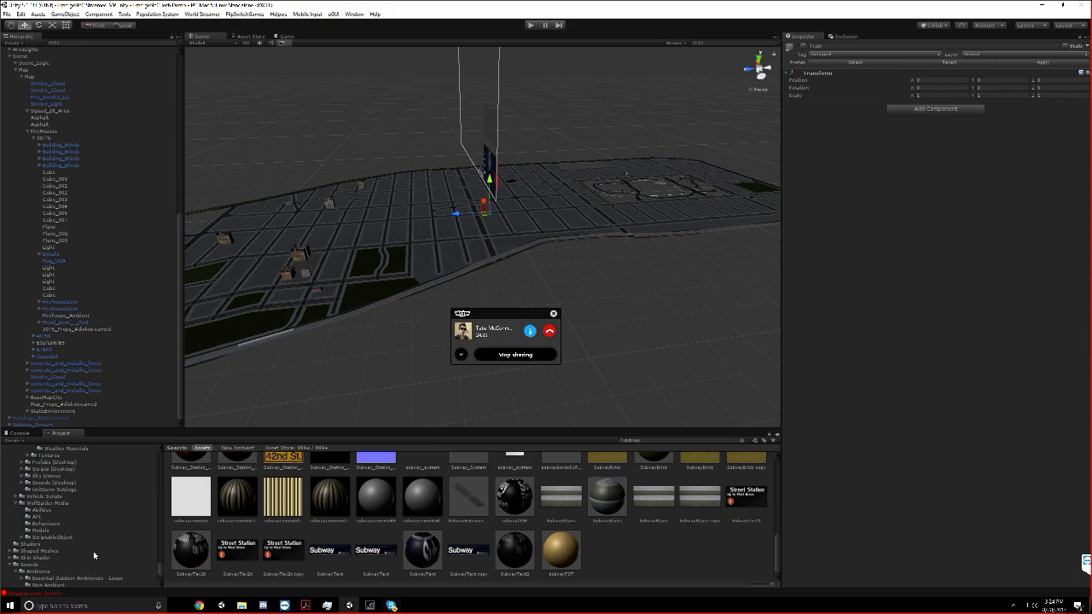
scroll(51, 546, "up", 10)
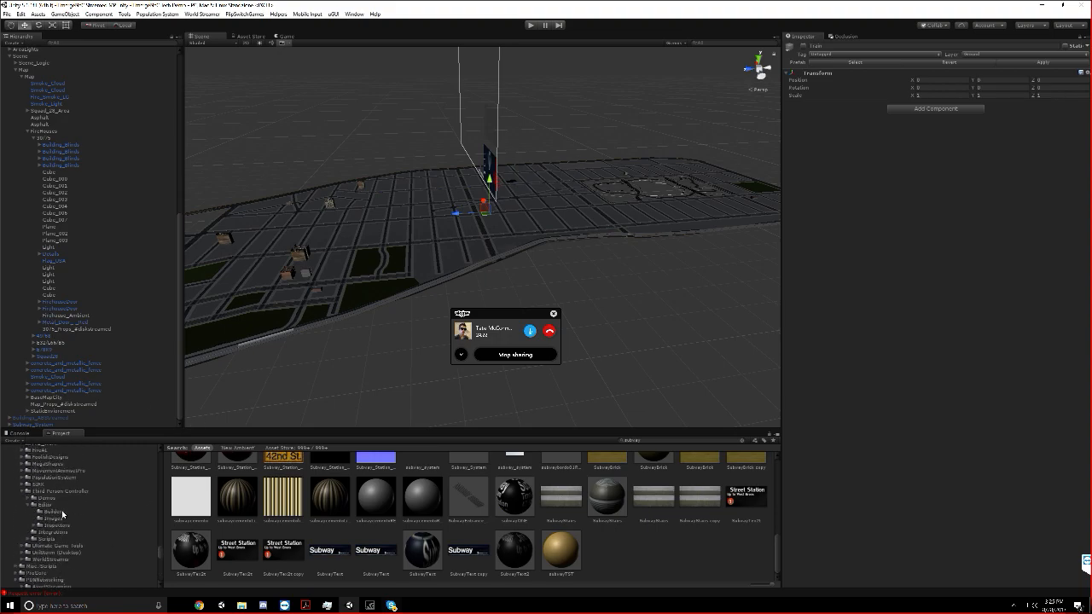
scroll(63, 514, "up", 6)
left_click(12, 517)
left_click(33, 557)
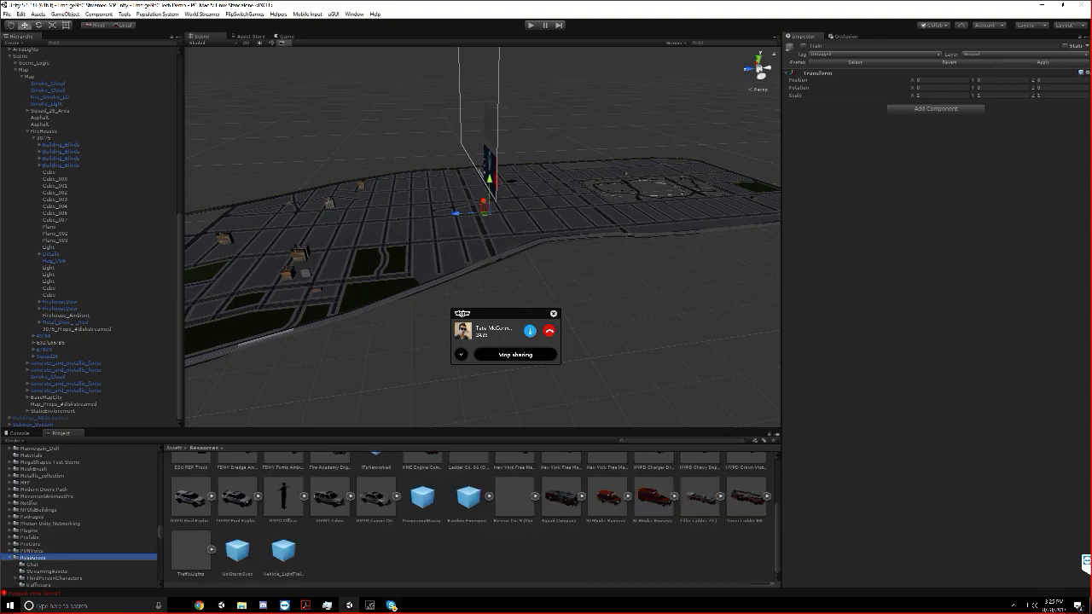
Expand the Squad Company truck prefab and place its spawn points object in the scene at the street intersection
scroll(469, 273, "up", 8)
right_click_drag(544, 164, 658, 166)
middle_click_drag(658, 166, 589, 363)
scroll(589, 363, "up", 2)
left_click(582, 497)
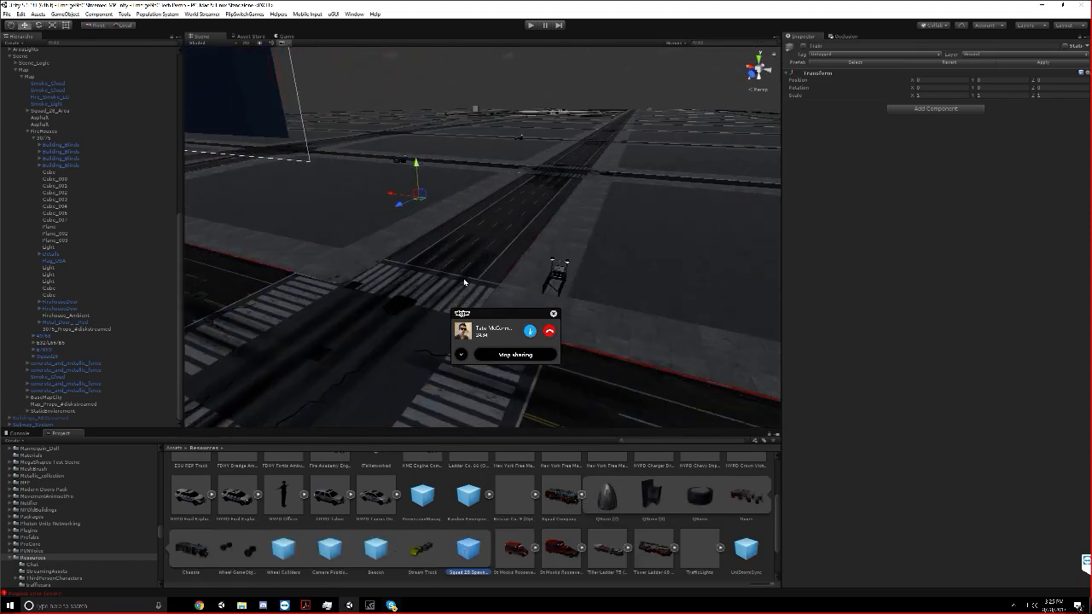
left_click_drag(519, 244, 513, 269)
left_click(514, 269)
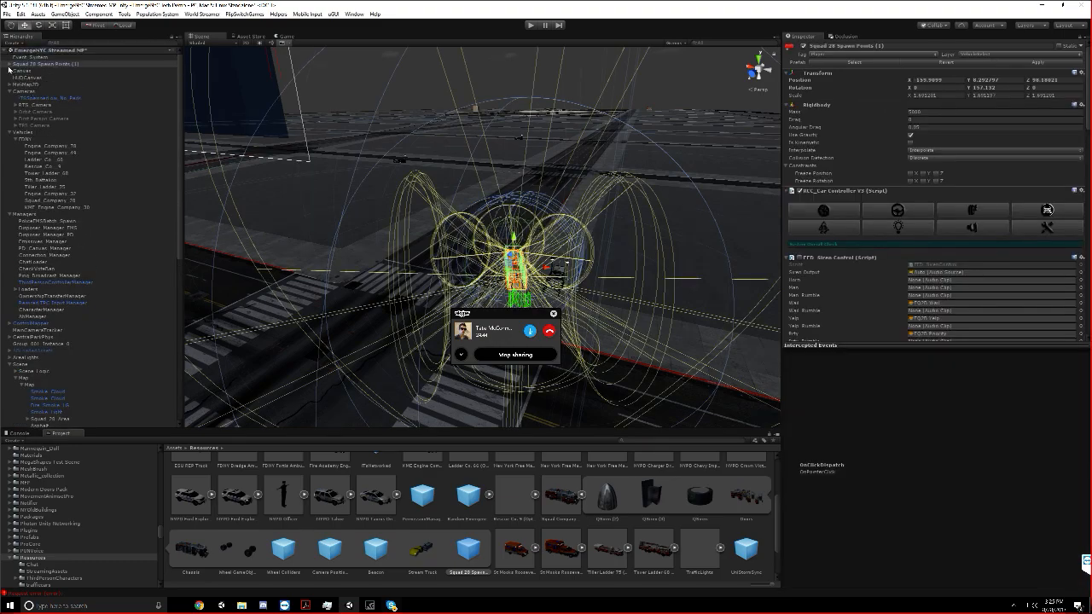
Move the Squad Spawn Points child out to the root of the scene hierarchy and delete the leftover squad truck object
left_click(9, 64)
left_click_drag(39, 139, 32, 63)
left_click(571, 319)
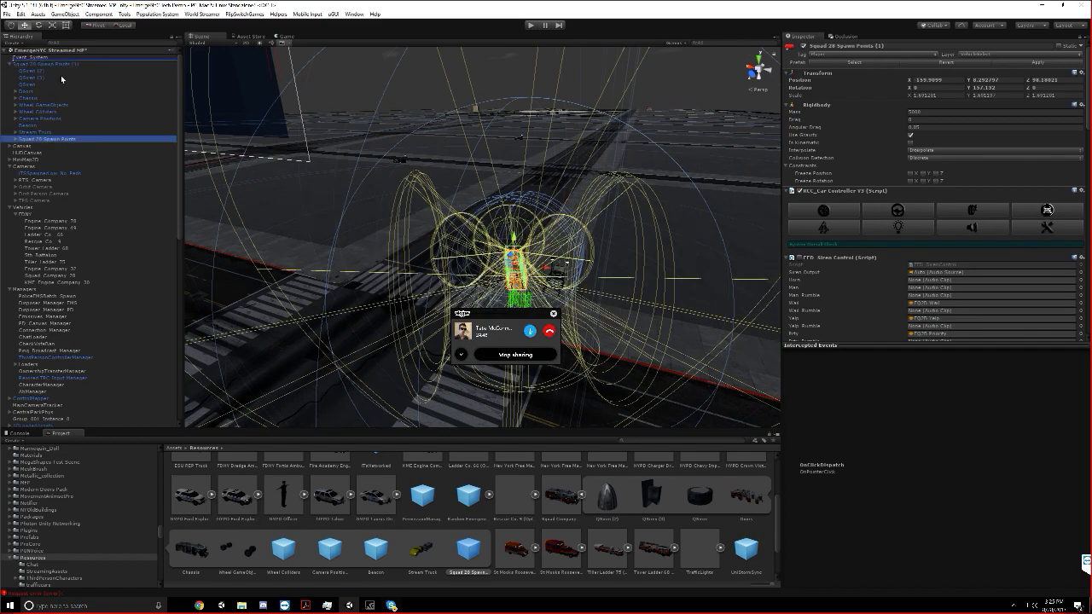
left_click(24, 71)
right_click(29, 62)
right_click(23, 70)
left_click(45, 115)
left_click(49, 67)
left_click(49, 64)
left_click_drag(548, 300, 501, 281)
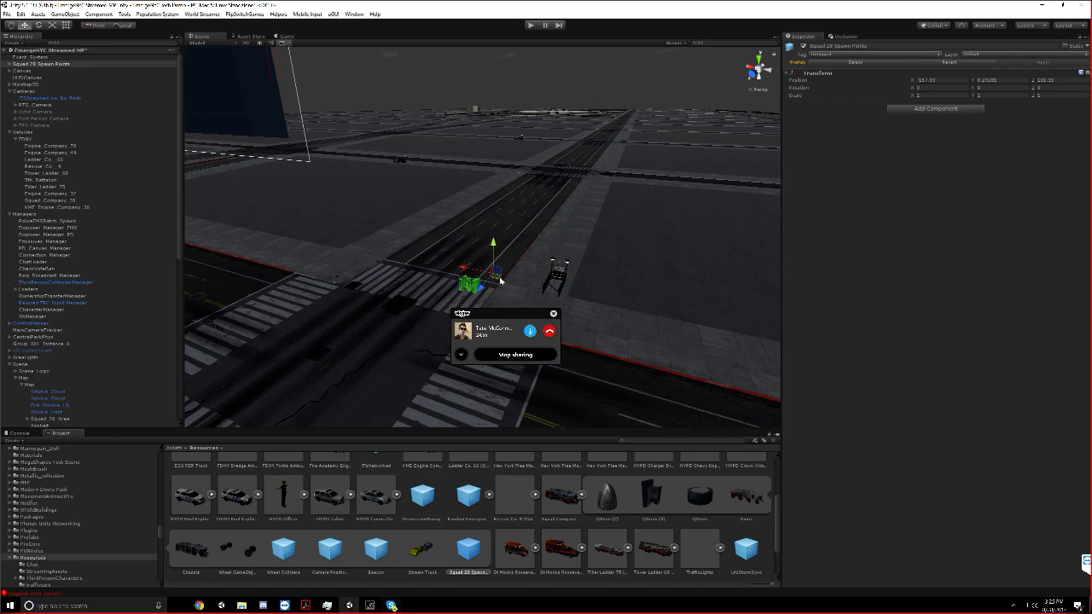
Collapse the expanded Vehicles, Managers, Cameras and Scene groups in the scene hierarchy and clear the selection
left_click(11, 133)
left_click(10, 140)
left_click(9, 93)
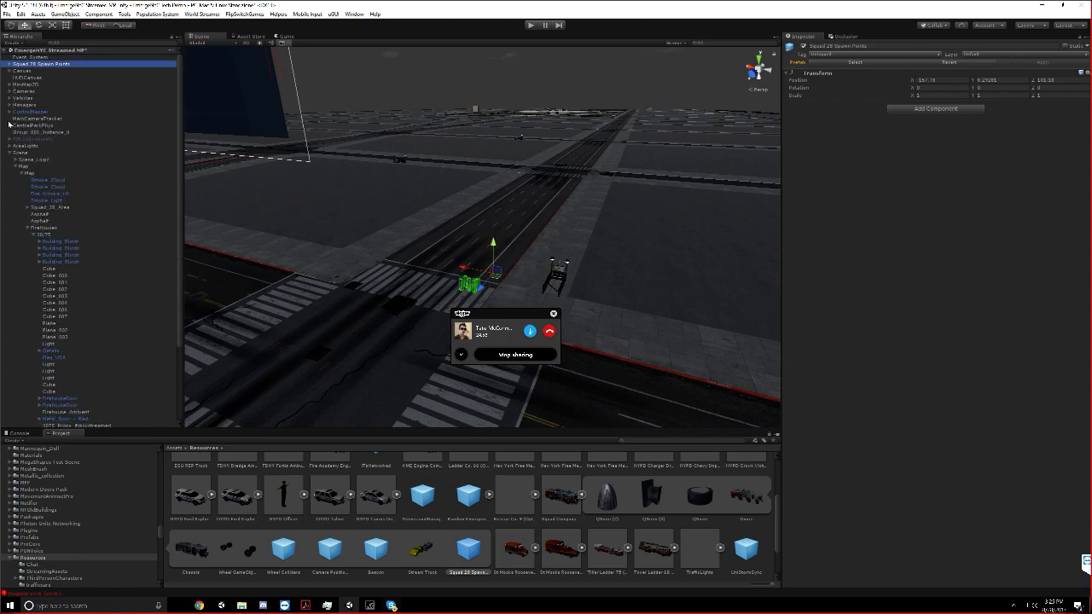
left_click(9, 152)
left_click(63, 192)
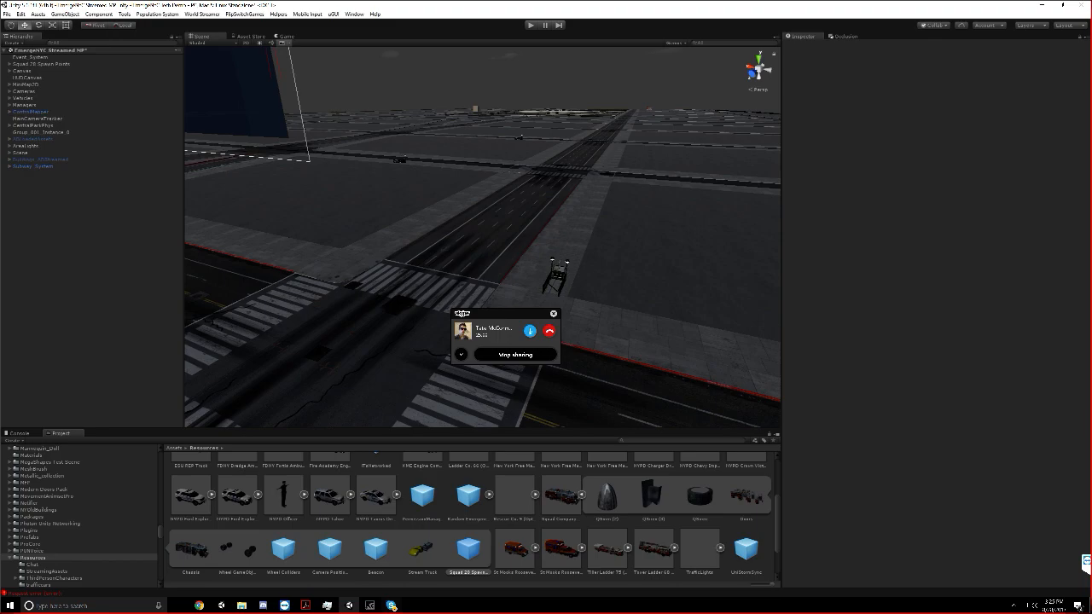
Move the call widget away from the scene view and check the Skype group conversation
left_click_drag(499, 317, 934, 336)
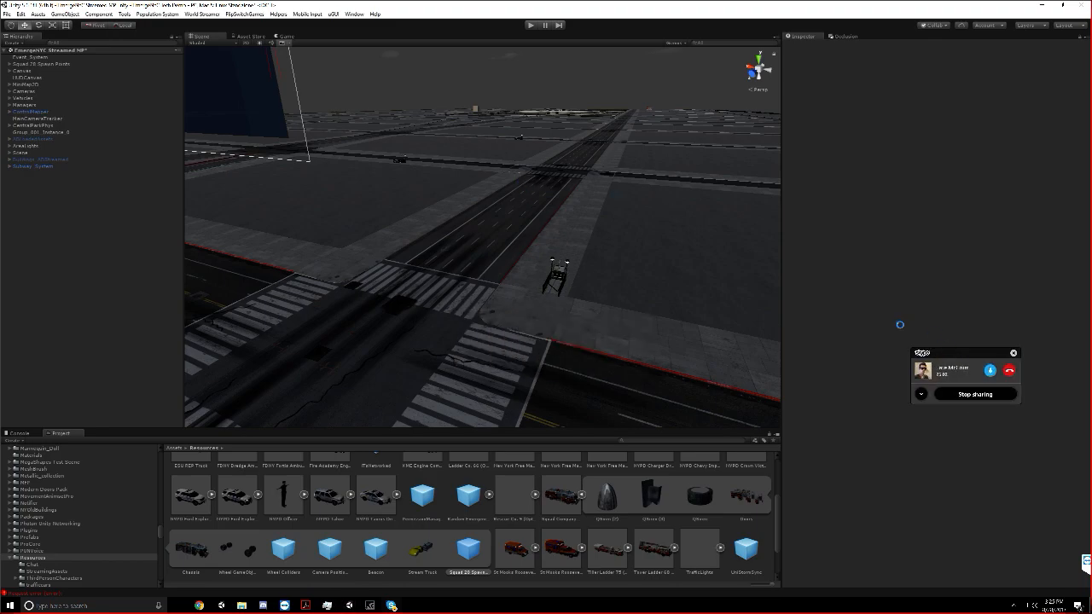
left_click(391, 606)
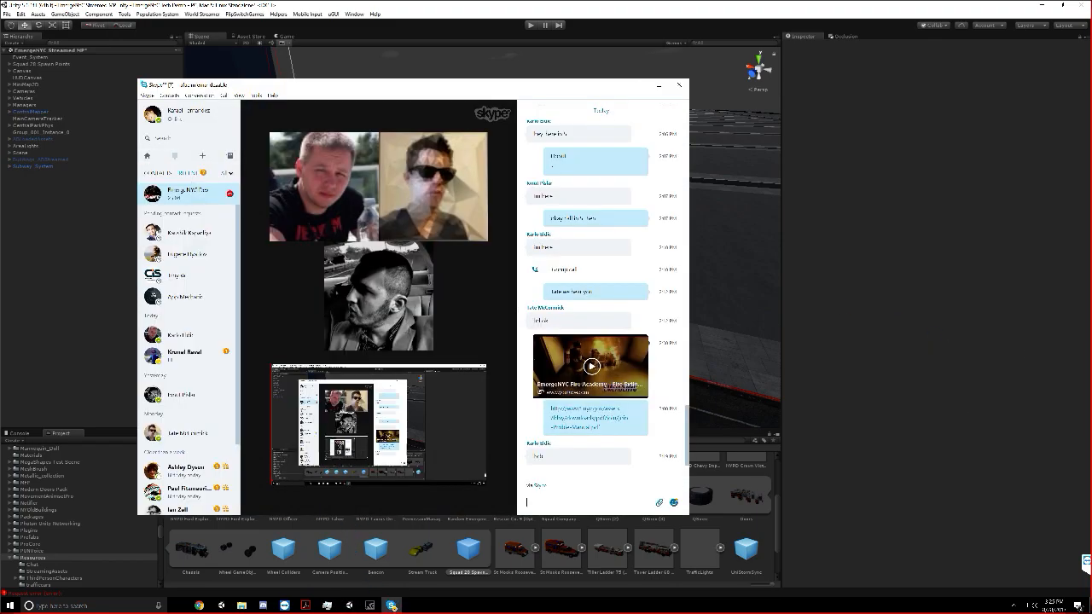
left_click(638, 84)
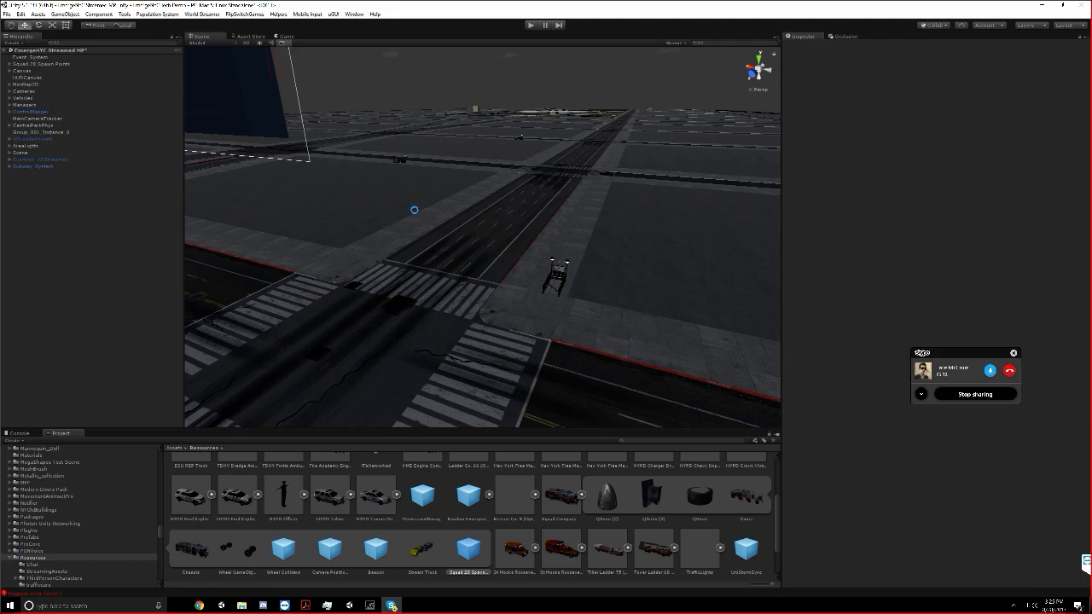
scroll(414, 213, "down", 5)
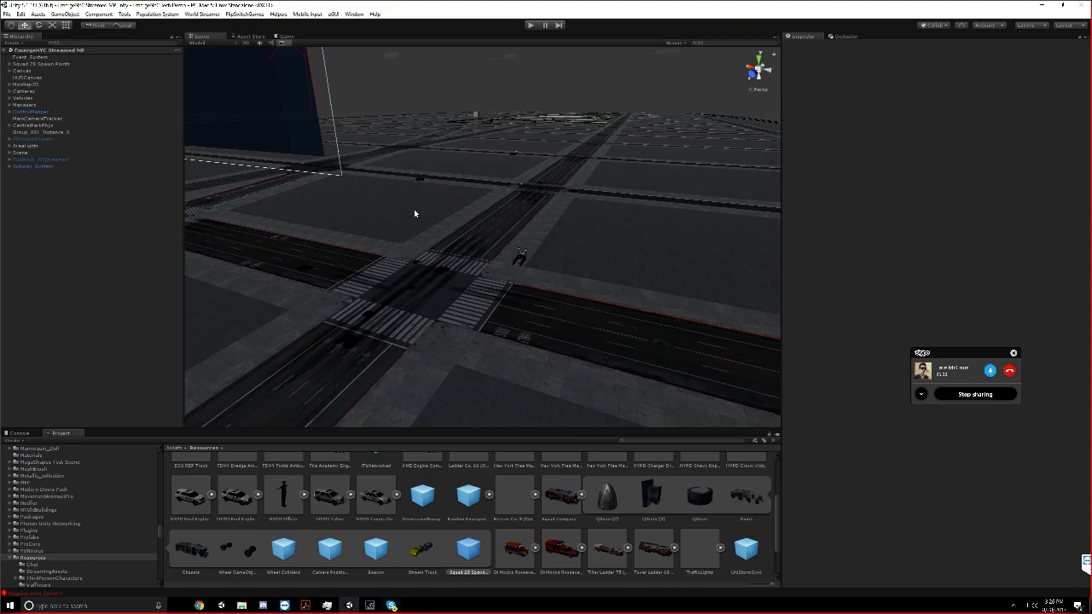
scroll(414, 213, "up", 5)
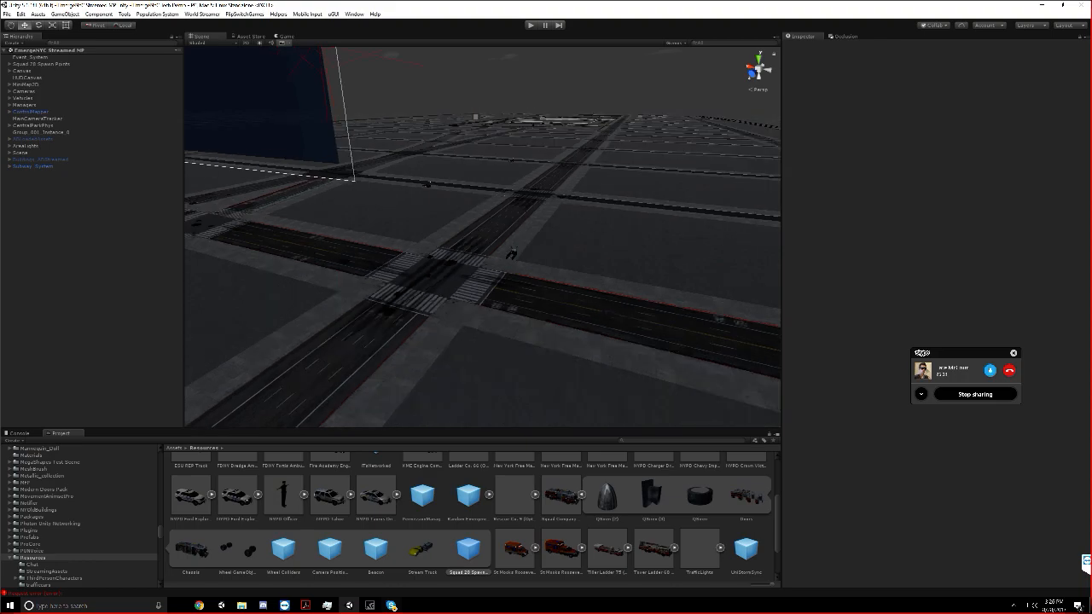
right_click_drag(474, 173, 507, 229)
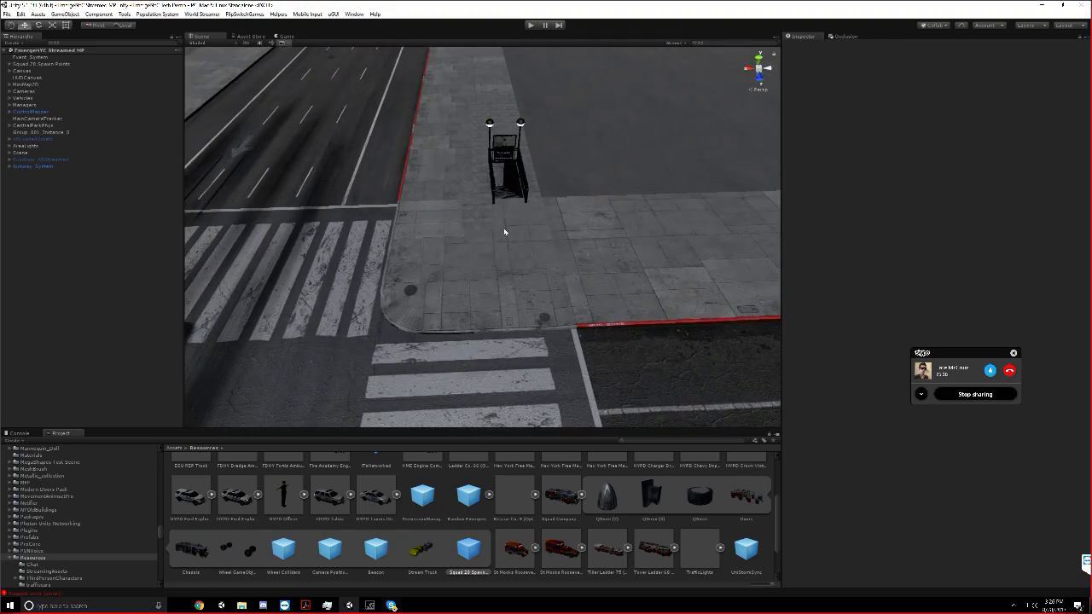
scroll(508, 230, "down", 3)
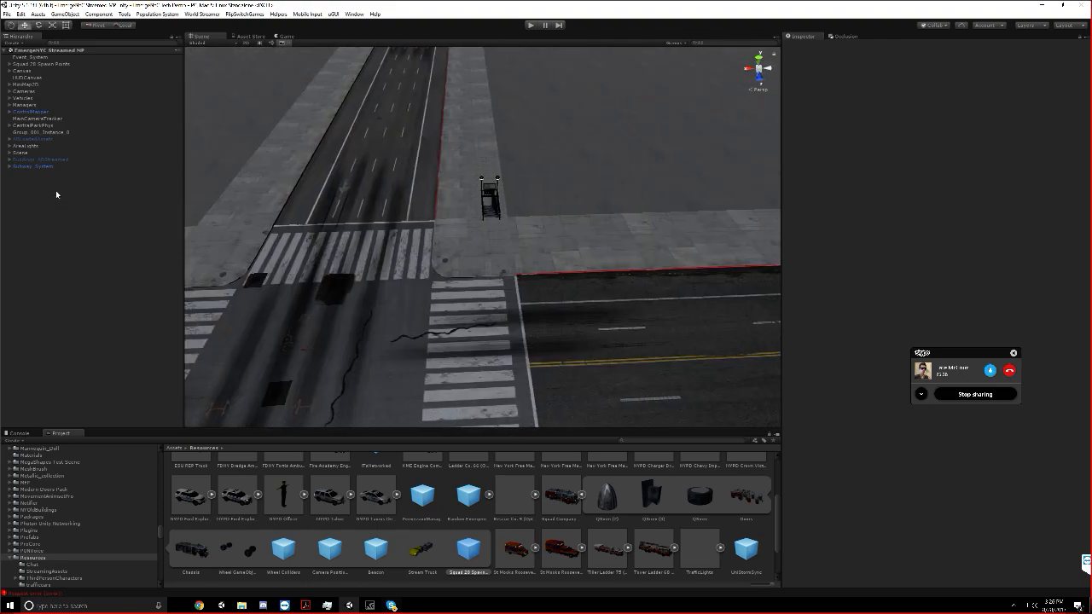
left_click(10, 168)
left_click(10, 167)
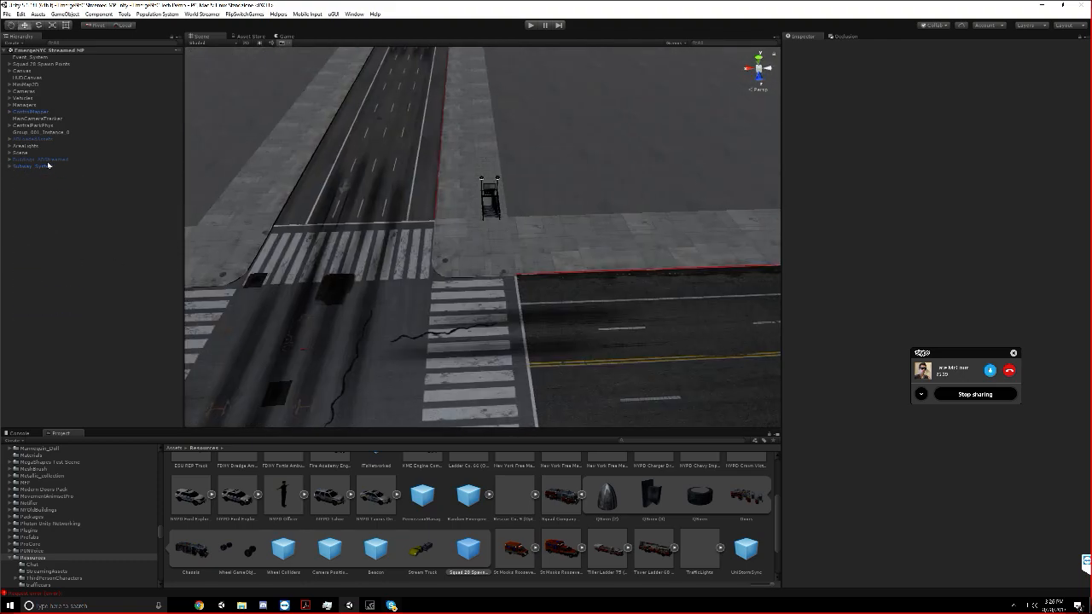
Clear the scene's baked occlusion culling data
left_click(845, 36)
left_click(1015, 560)
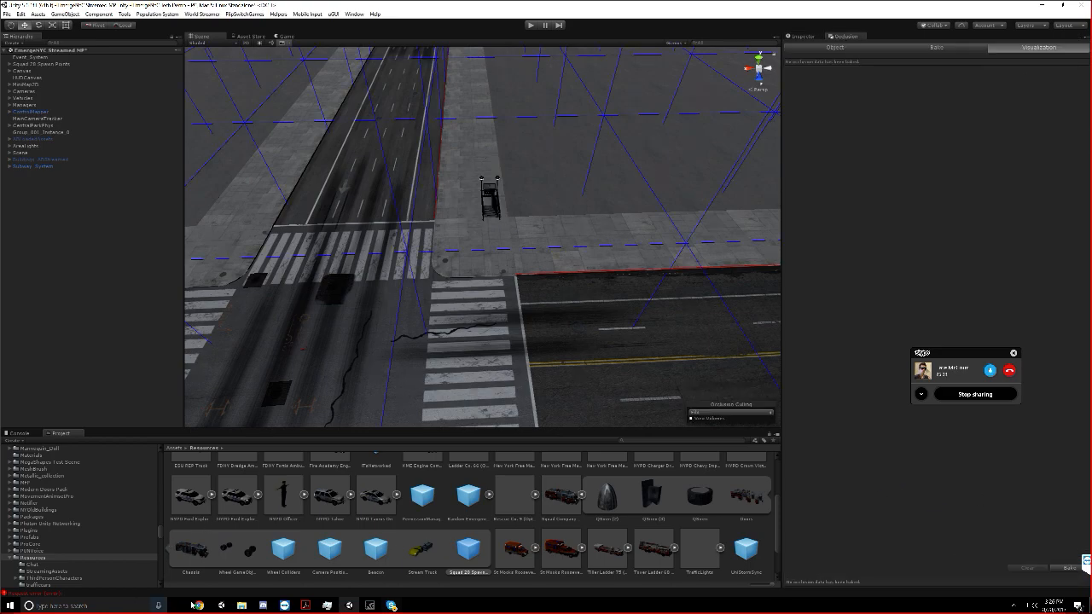
Switch to File Explorer and delete the Occlusion folder from the EmergeNYC Tech Demo project's Library folder
left_click(241, 605)
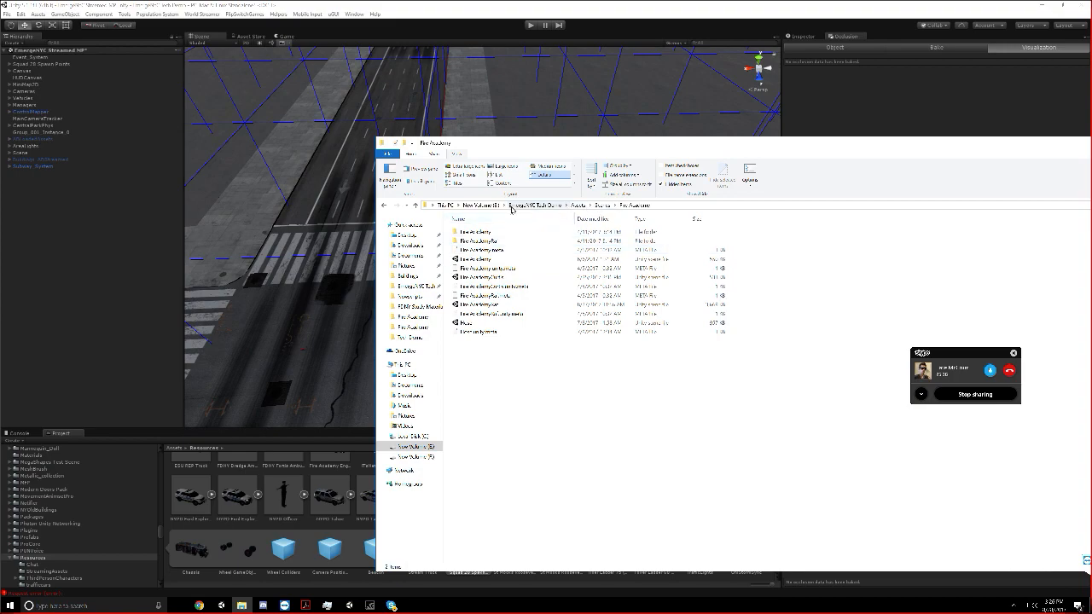
left_click(414, 456)
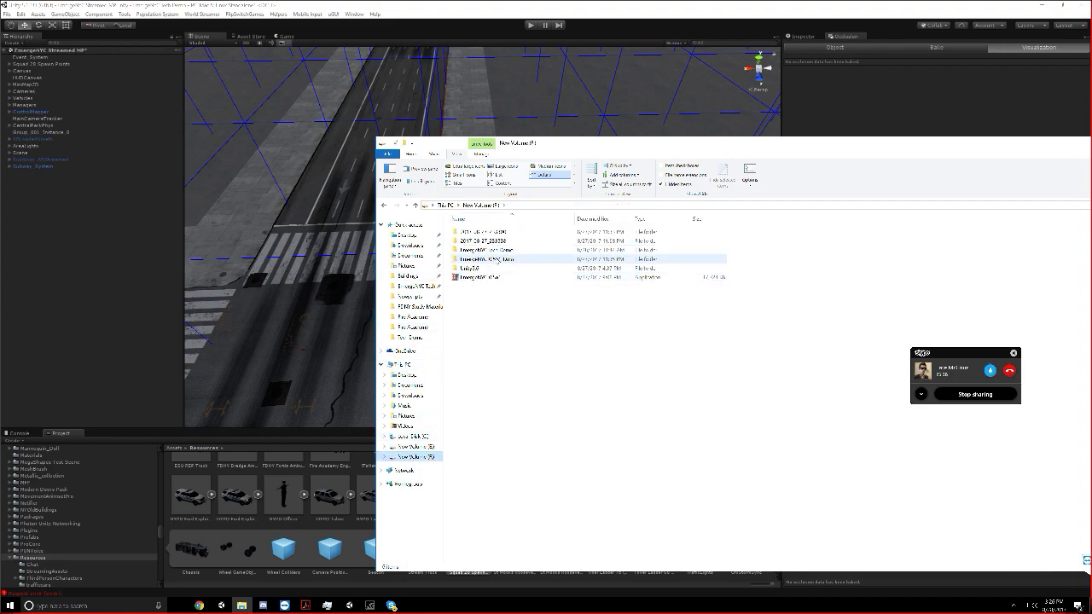
double_click(497, 259)
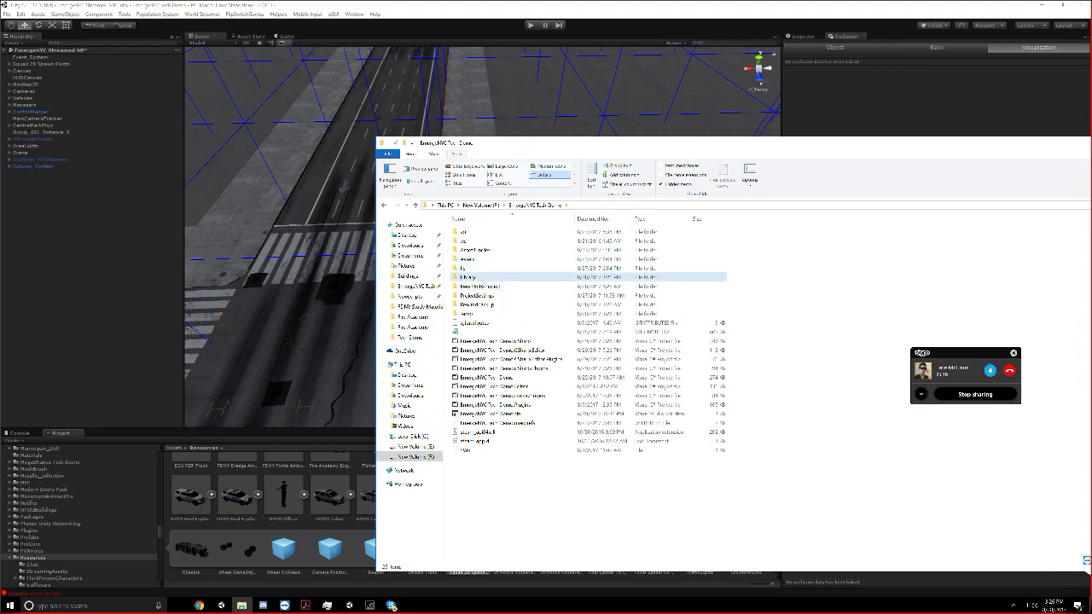
double_click(477, 276)
right_click(488, 251)
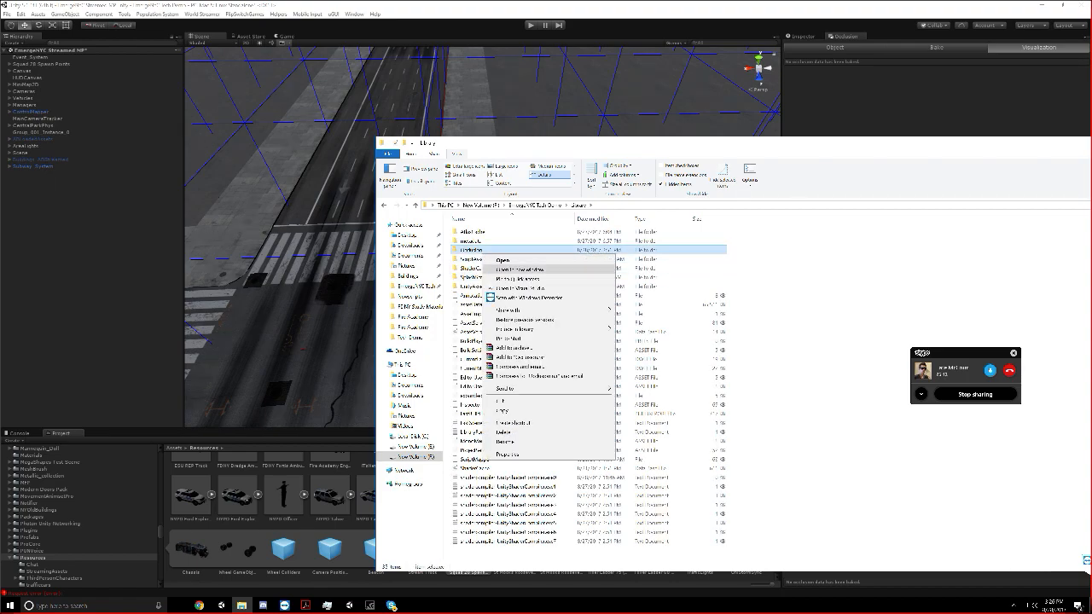
left_click(504, 431)
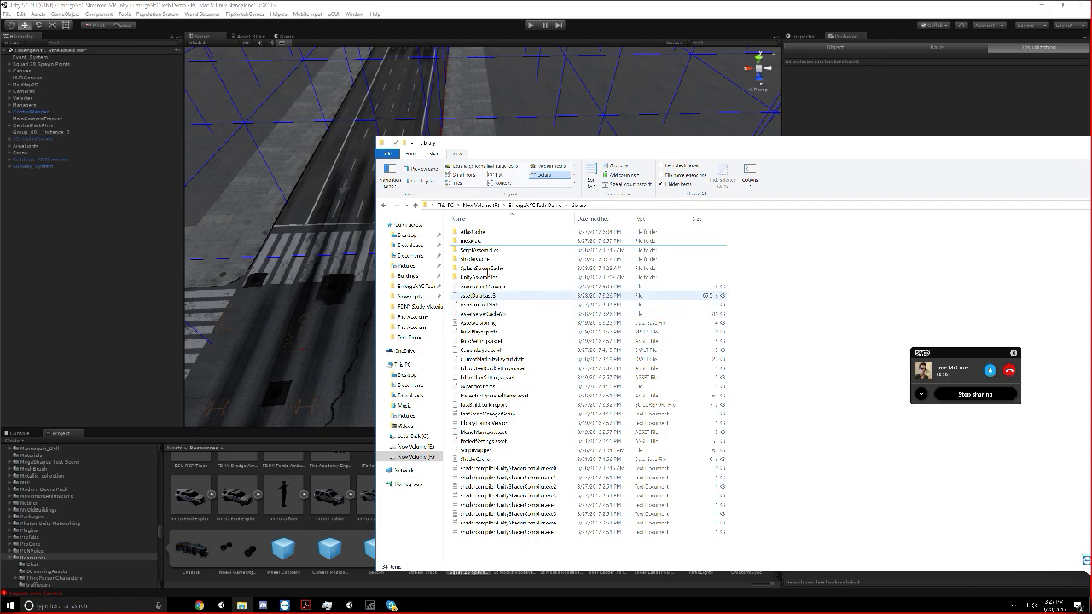
left_click(441, 121)
left_click(1069, 568)
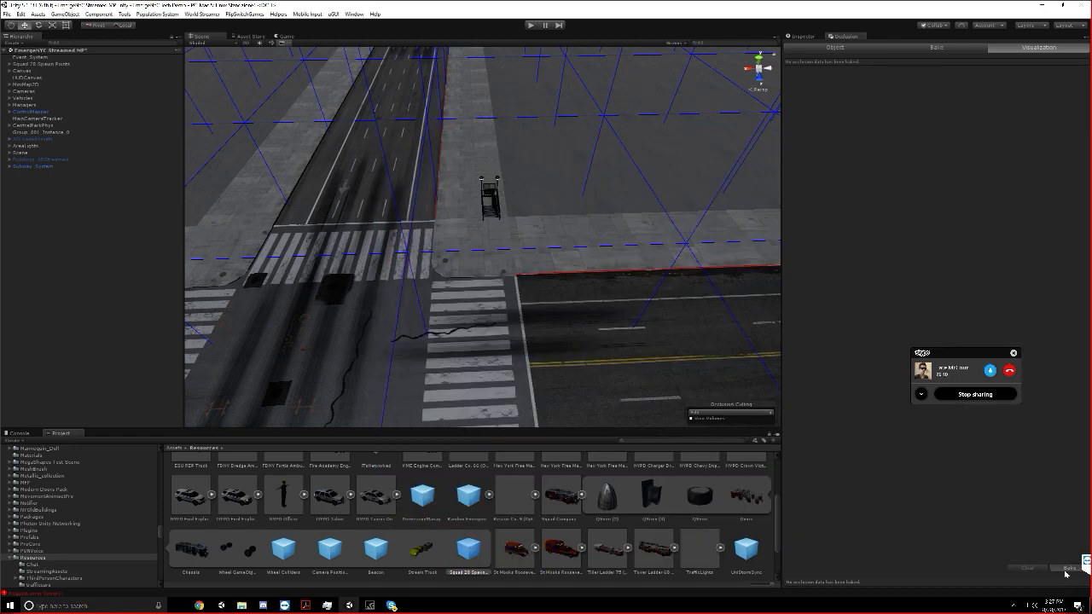
scroll(588, 359, "down", 10)
scroll(572, 333, "down", 5)
middle_click_drag(568, 330, 543, 310)
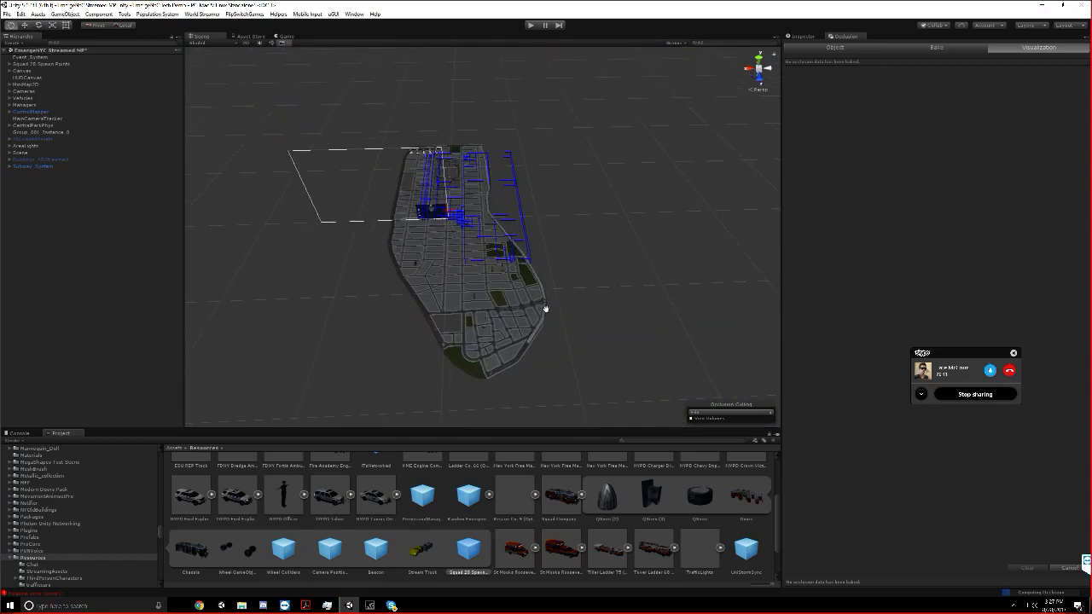
scroll(543, 310, "up", 4)
left_click(1066, 568)
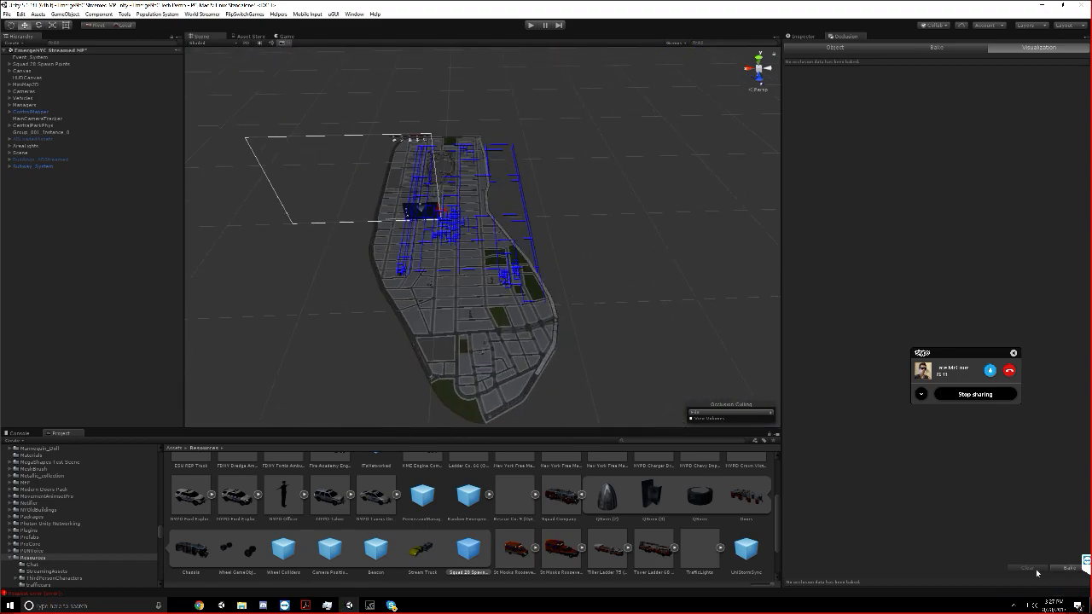
Activate the Buildings_ABStreamed object and bake the scene's occlusion culling
left_click(43, 160)
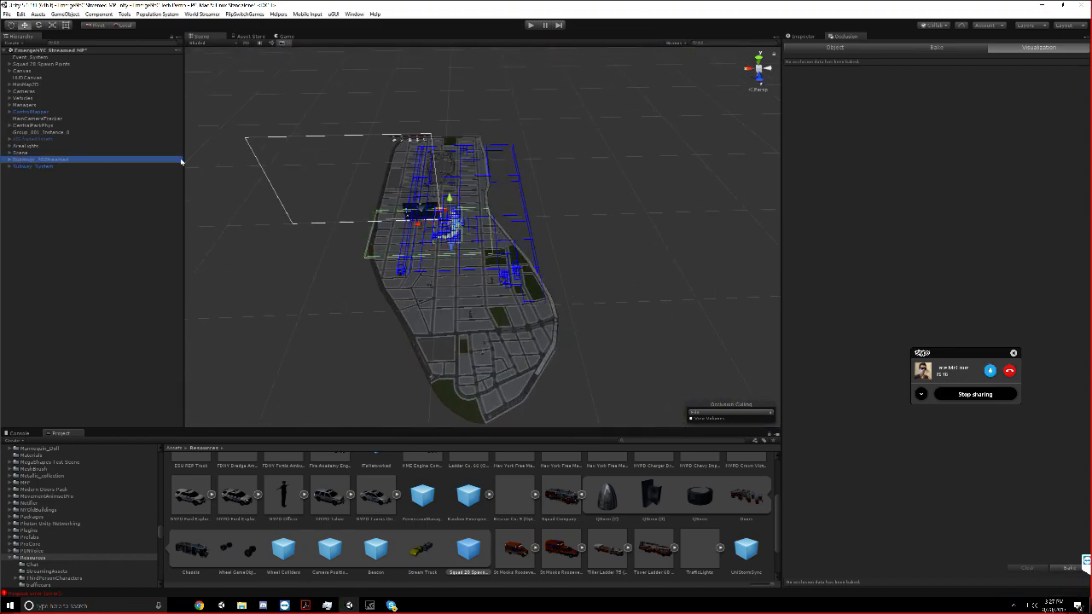
left_click(803, 37)
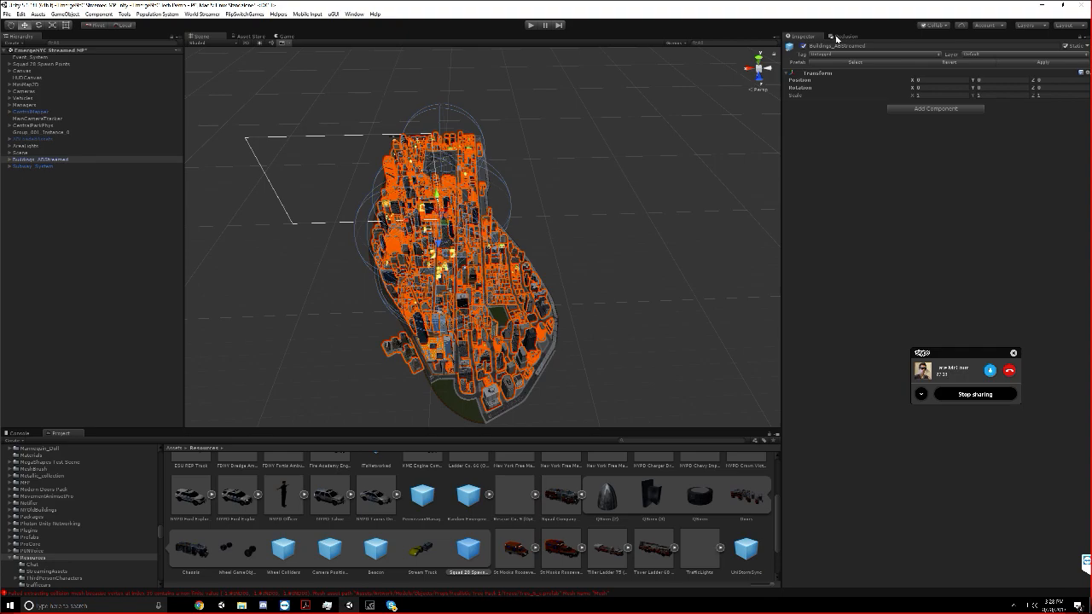
left_click(845, 36)
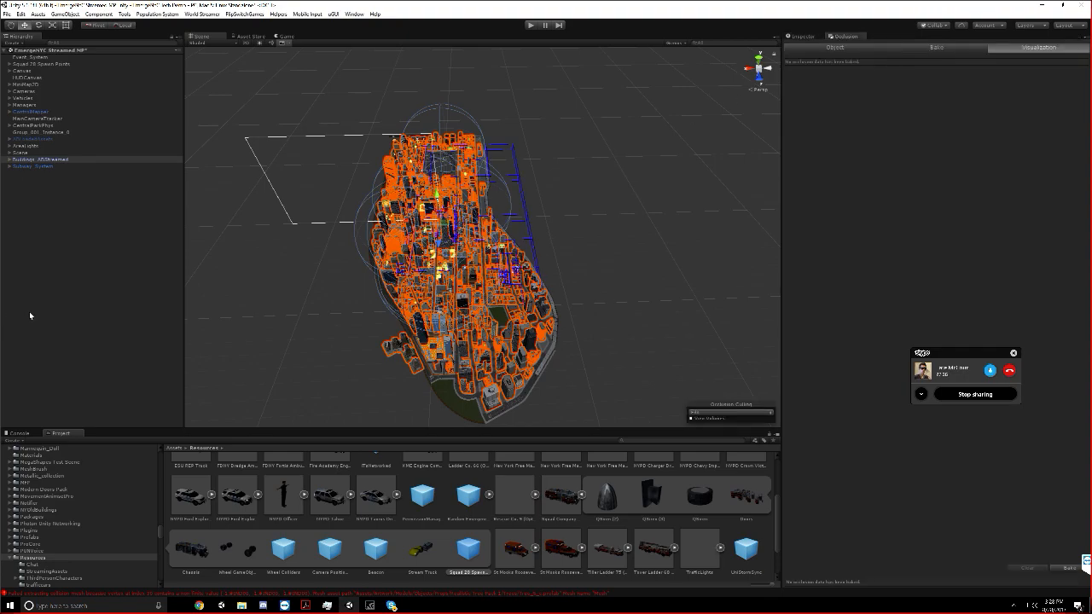
left_click(29, 311)
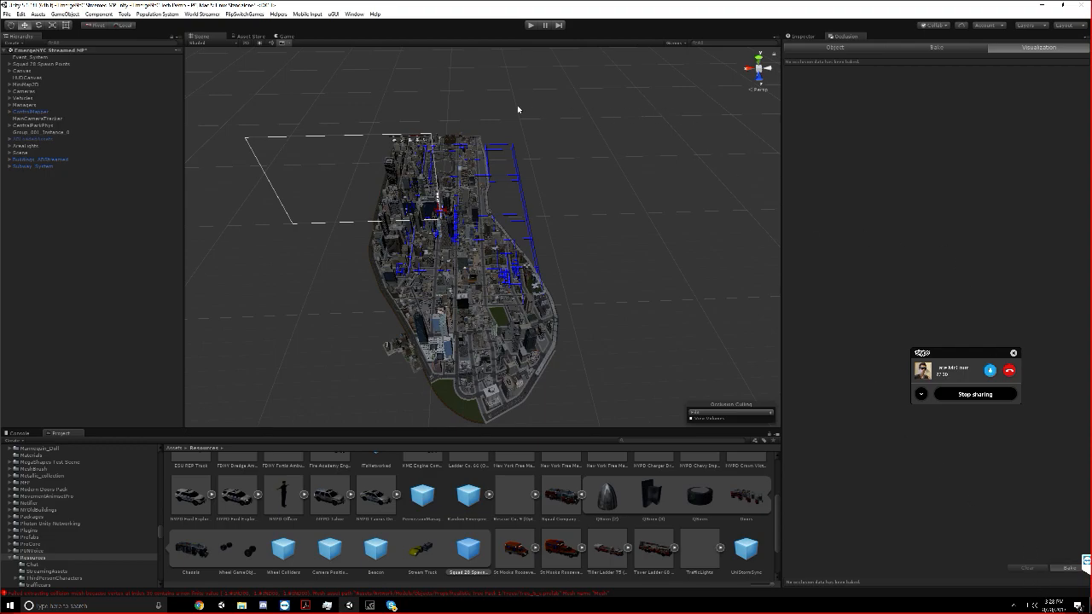
left_click(1068, 567)
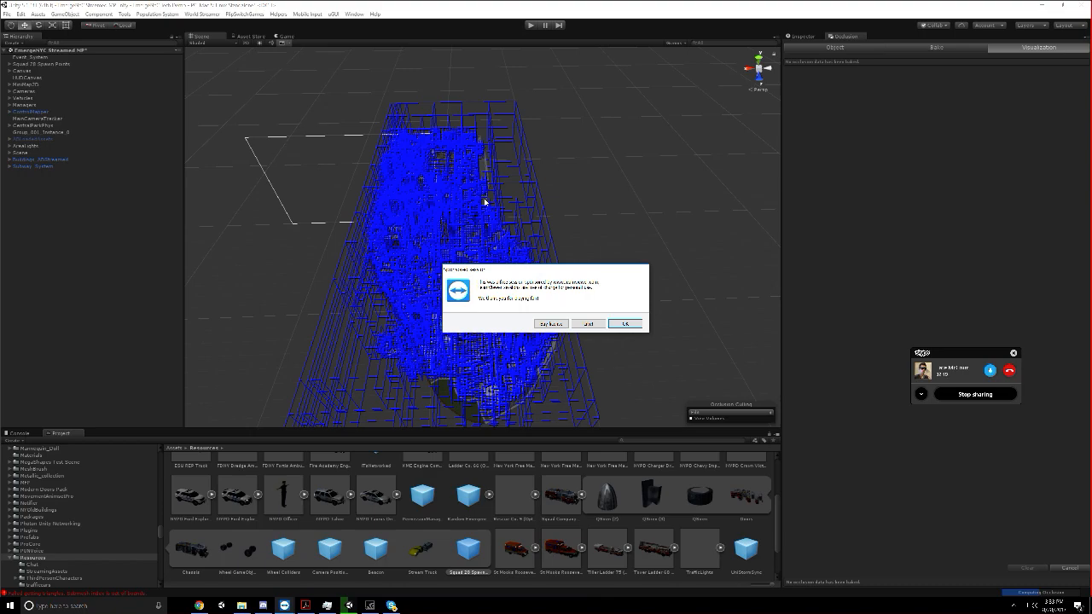
Dismiss the TeamViewer session notice and switch to the Skype conversation
left_click(625, 323)
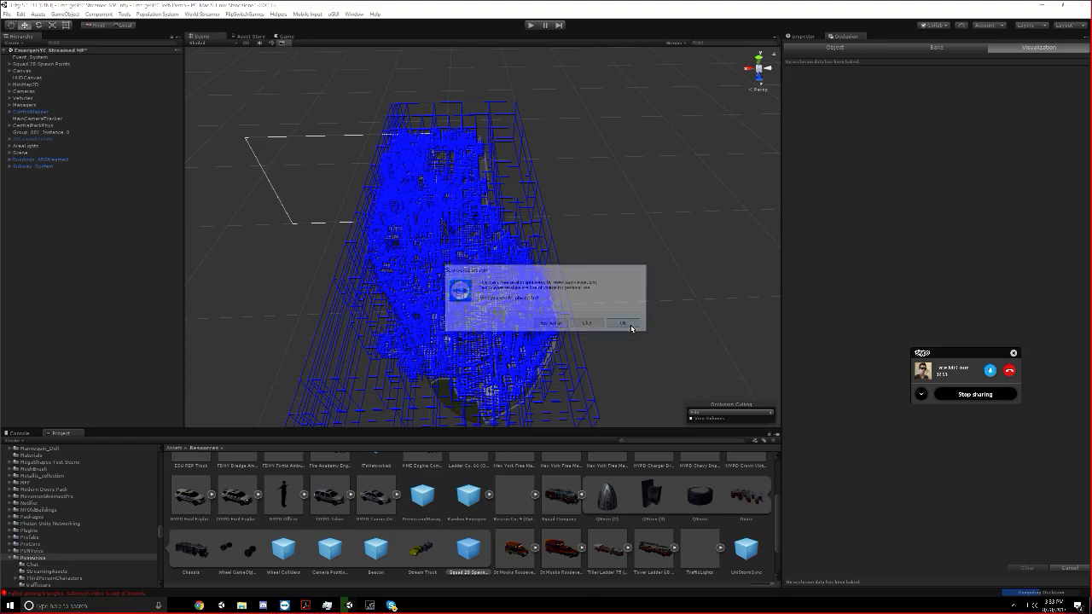
left_click(372, 606)
left_click(390, 606)
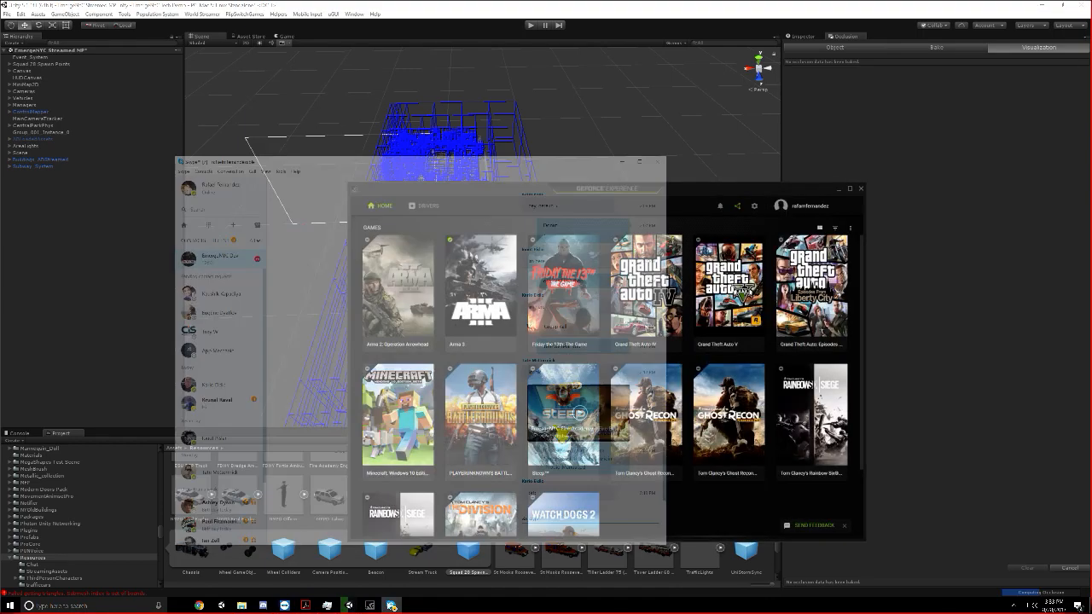
Switch back to Unity and examine the occlusion cell volumes across the city while the bake runs
left_click(902, 384)
scroll(626, 293, "down", 2)
middle_click_drag(626, 293, 606, 239)
scroll(606, 239, "up", 5)
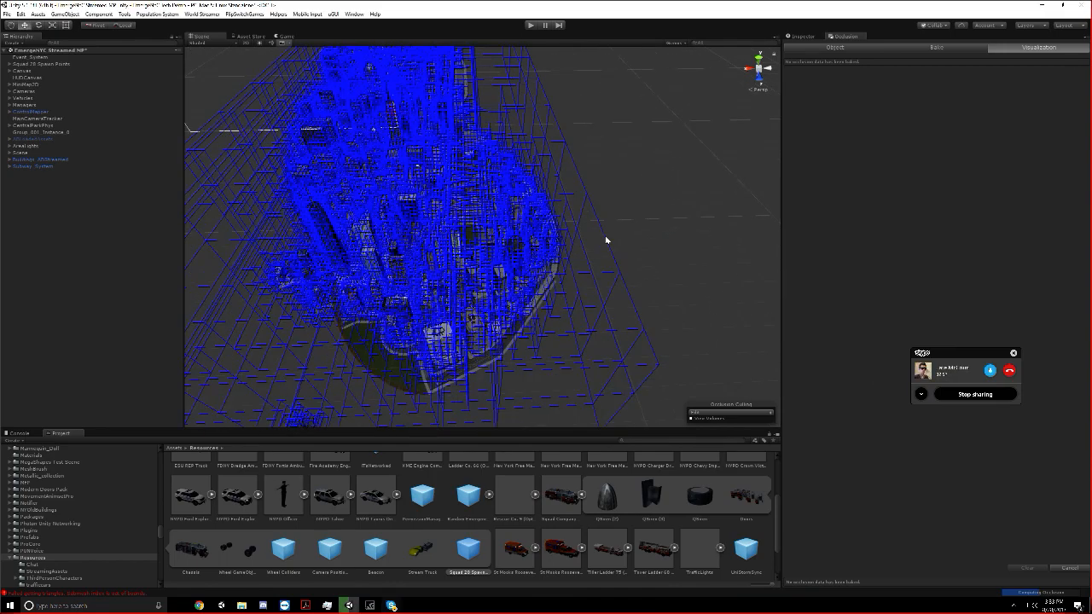
scroll(635, 259, "down", 3)
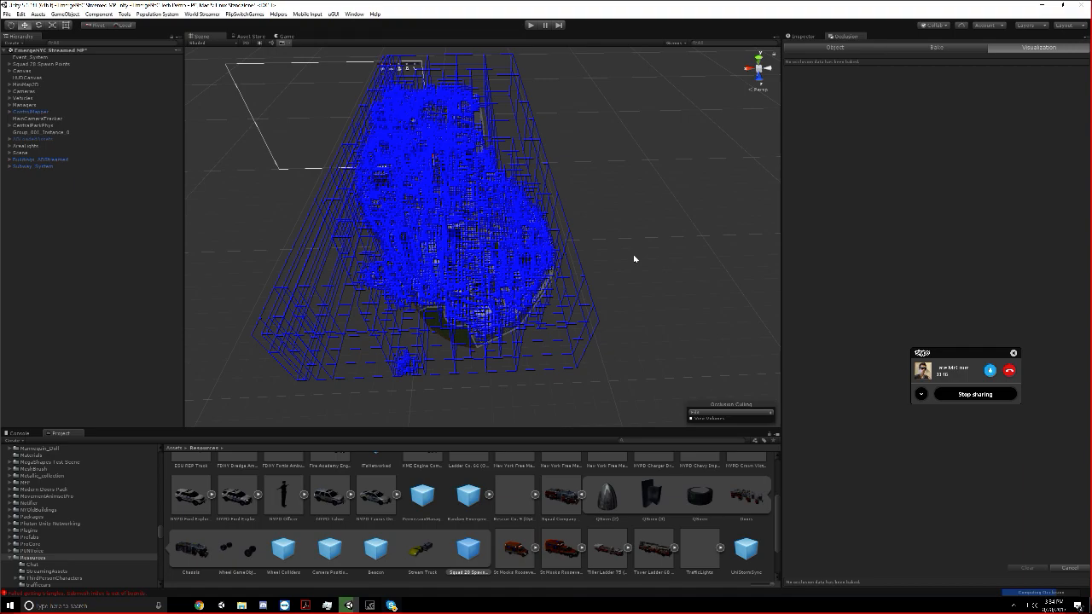
scroll(634, 258, "down", 2)
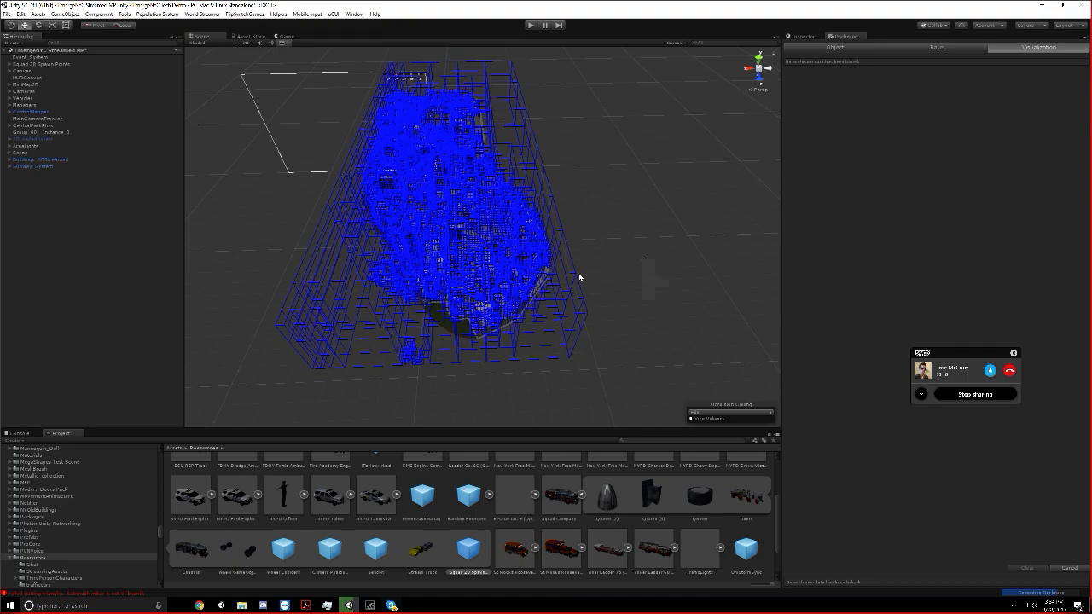
scroll(579, 277, "down", 2)
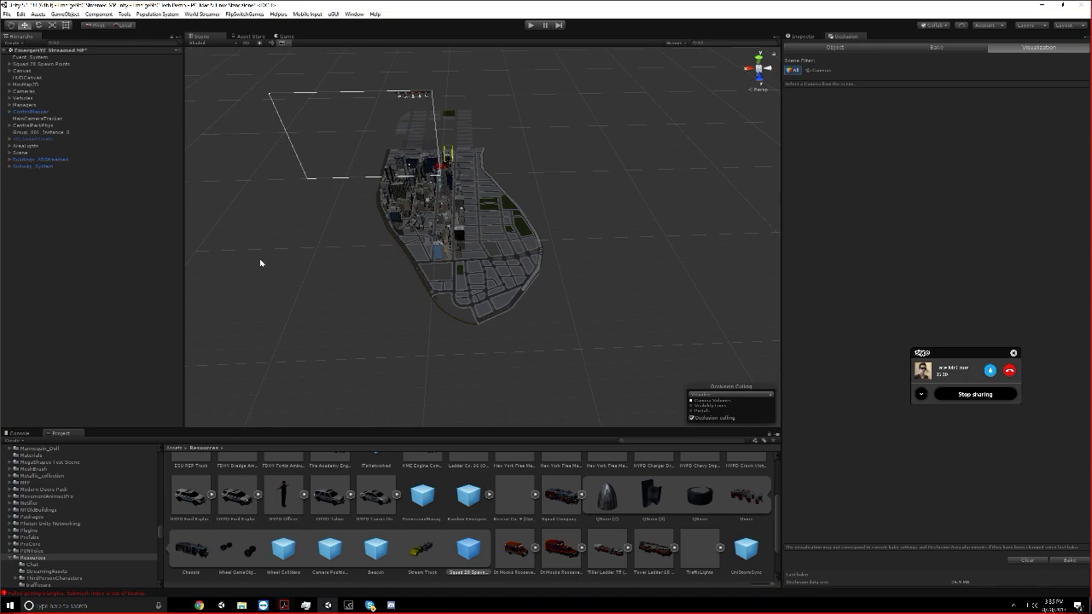
Start play mode to test the streamed multiplayer scene with the newly baked occlusion culling
middle_click_drag(260, 261, 286, 273)
scroll(426, 223, "up", 5)
right_click_drag(431, 222, 463, 195)
left_click(531, 26)
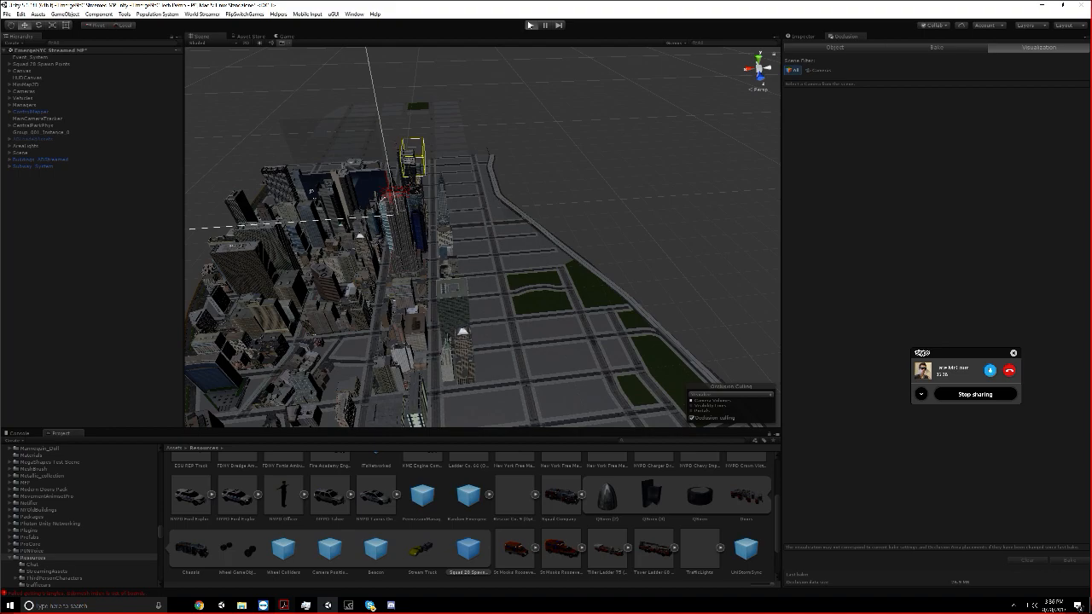
Switch to Task Manager, check the Unity process's priority setting without changing it, and minimize the window
left_click(300, 606)
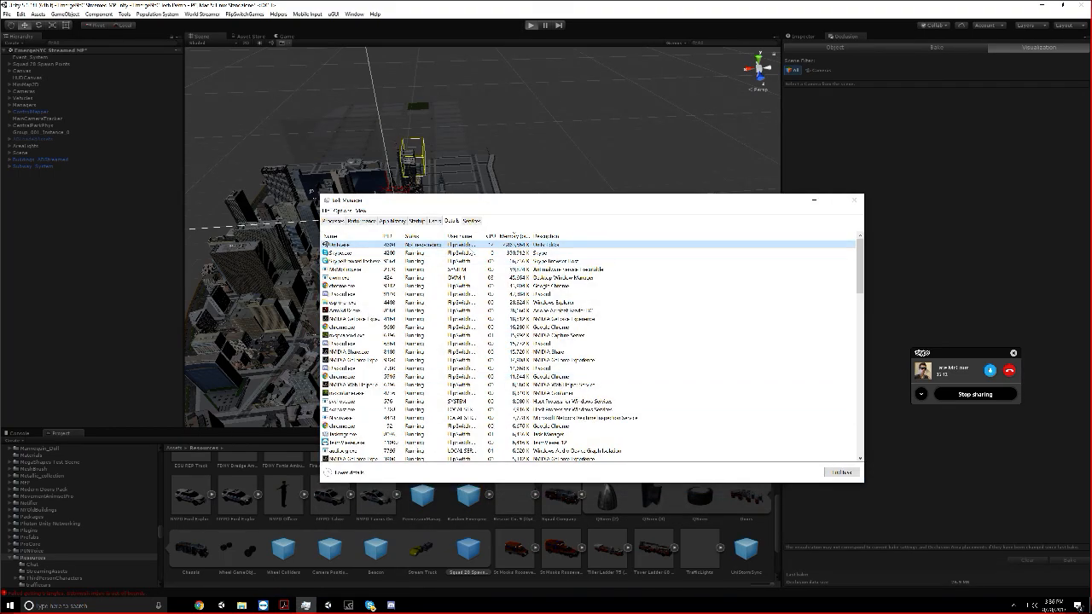
right_click(466, 246)
mouse_move(493, 272)
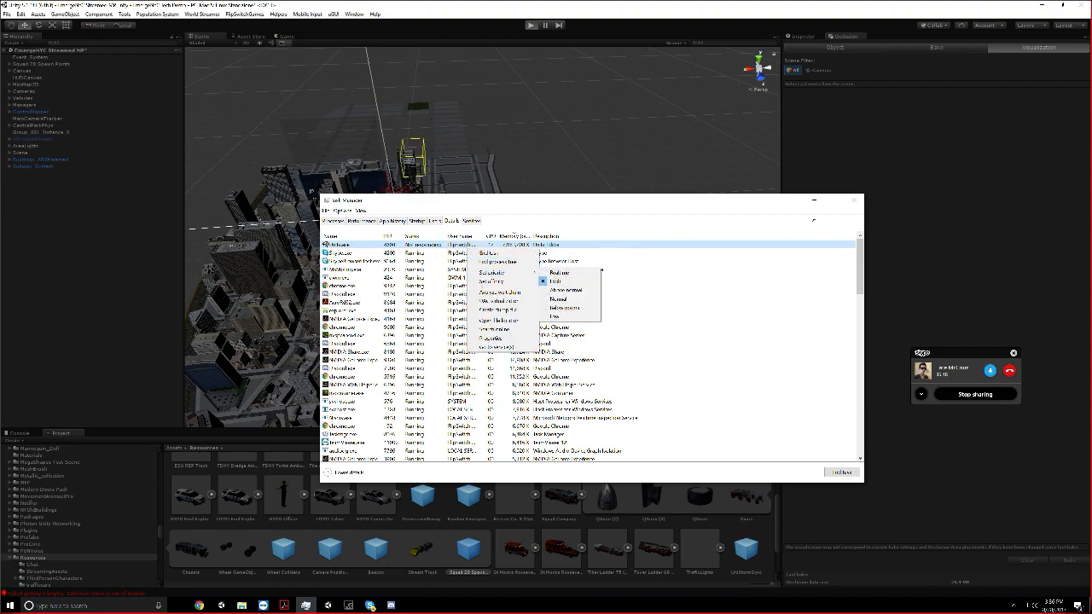
left_click(811, 219)
left_click(814, 199)
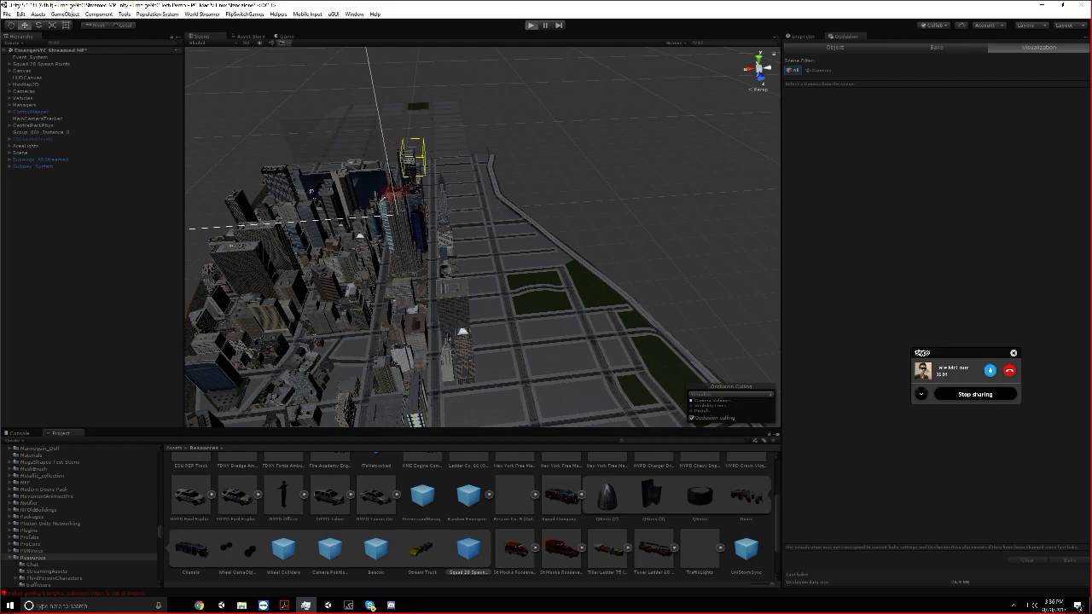
Deactivate the Buildings_ABStreamed object in the running scene
key("ctrl+p")
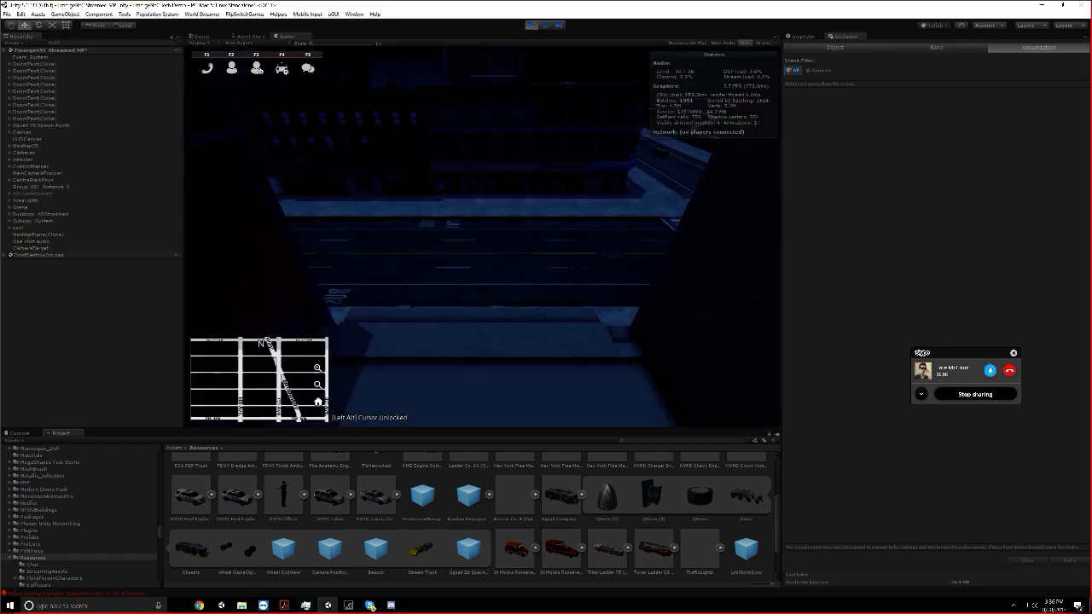
left_click(811, 37)
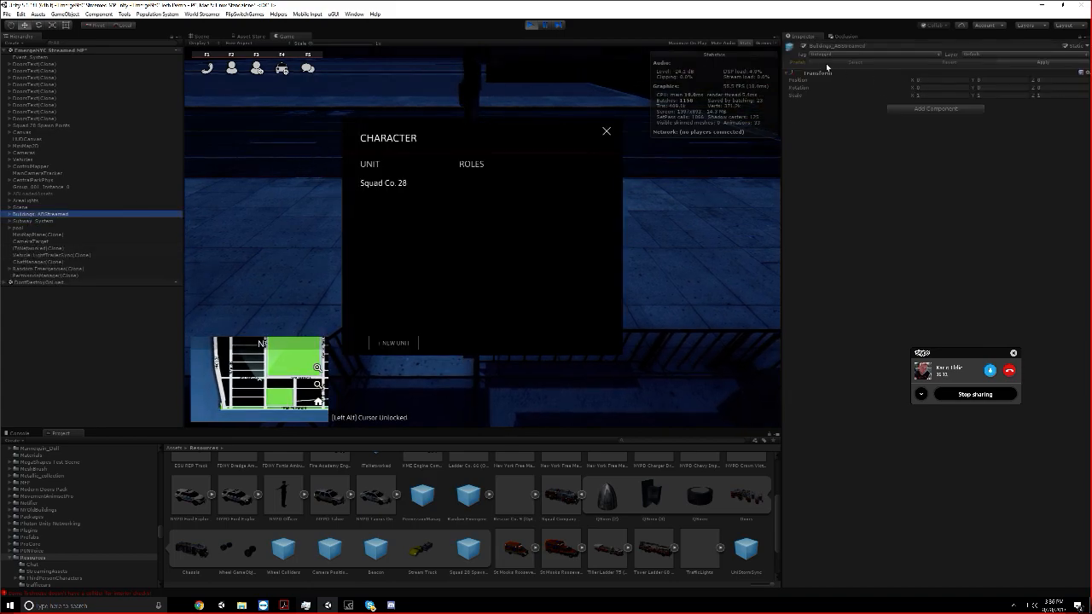
left_click(802, 47)
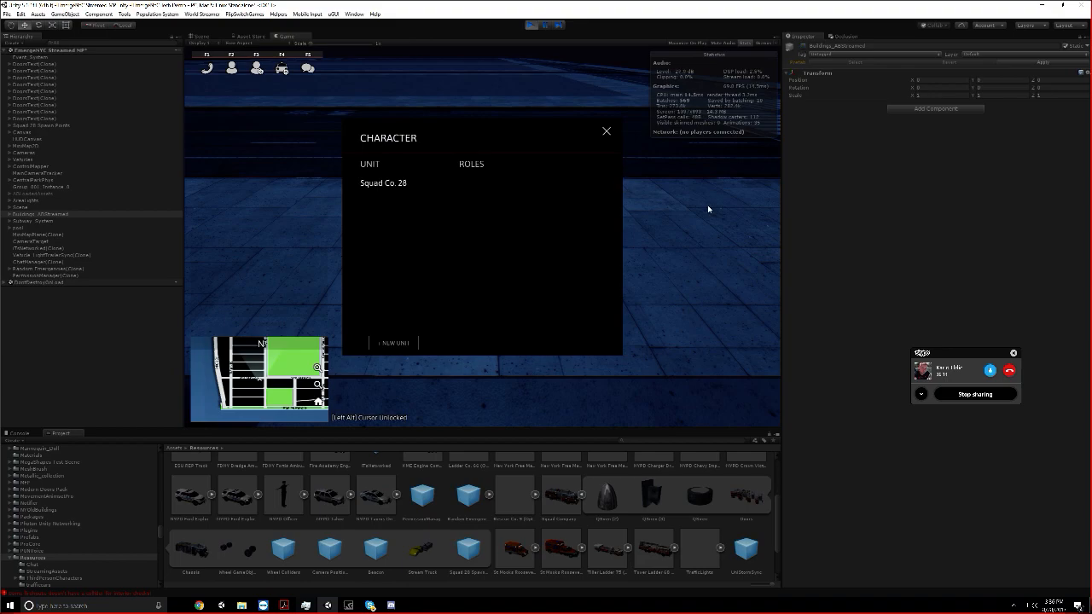
Join Squad Co. 28 in the OV role and maximize the game view
left_click(383, 182)
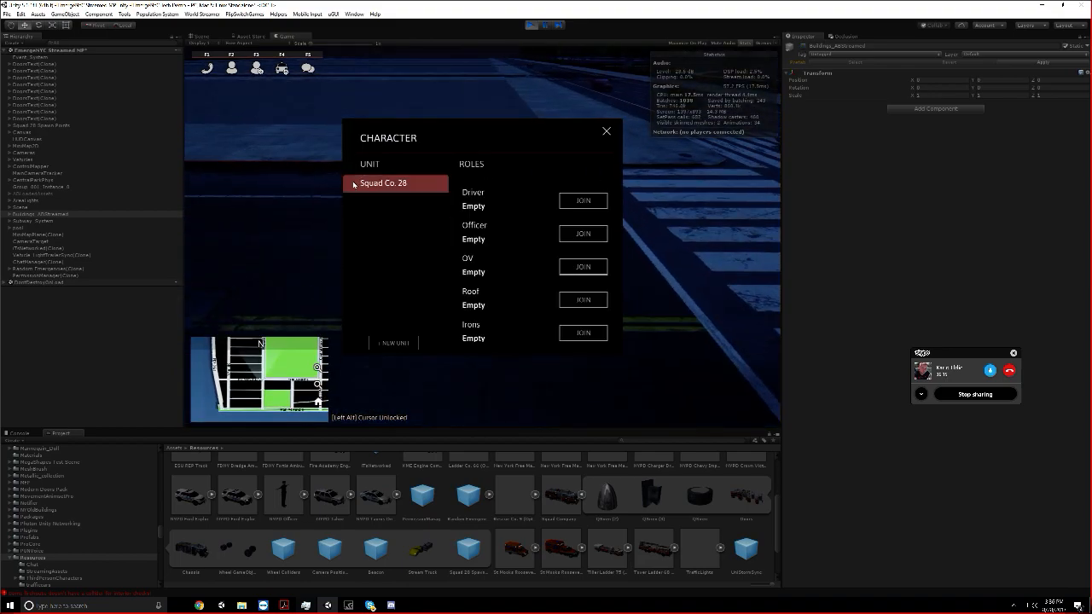
left_click(584, 267)
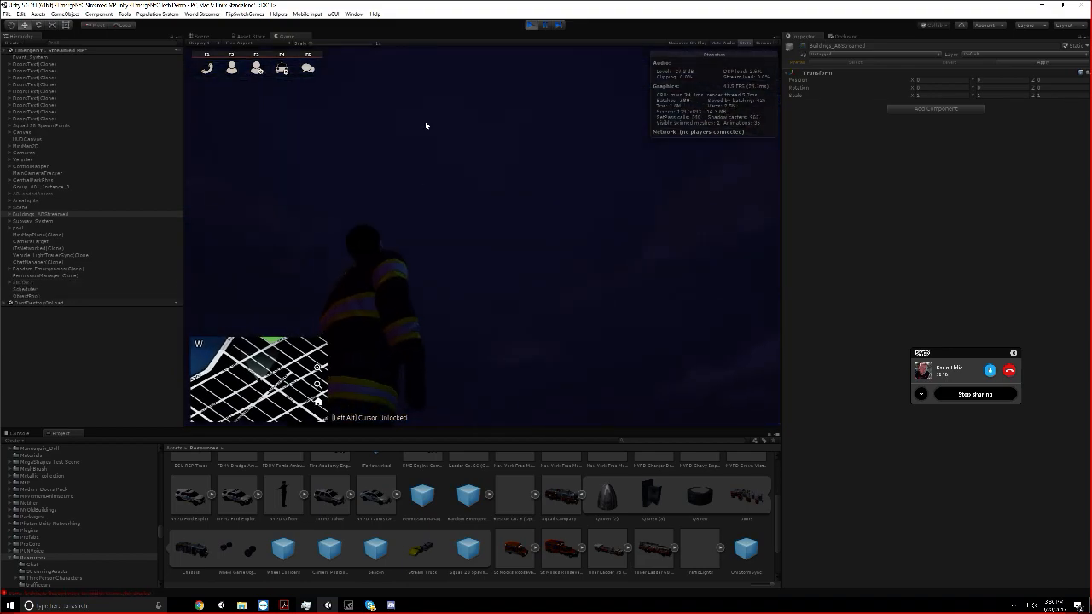
double_click(323, 34)
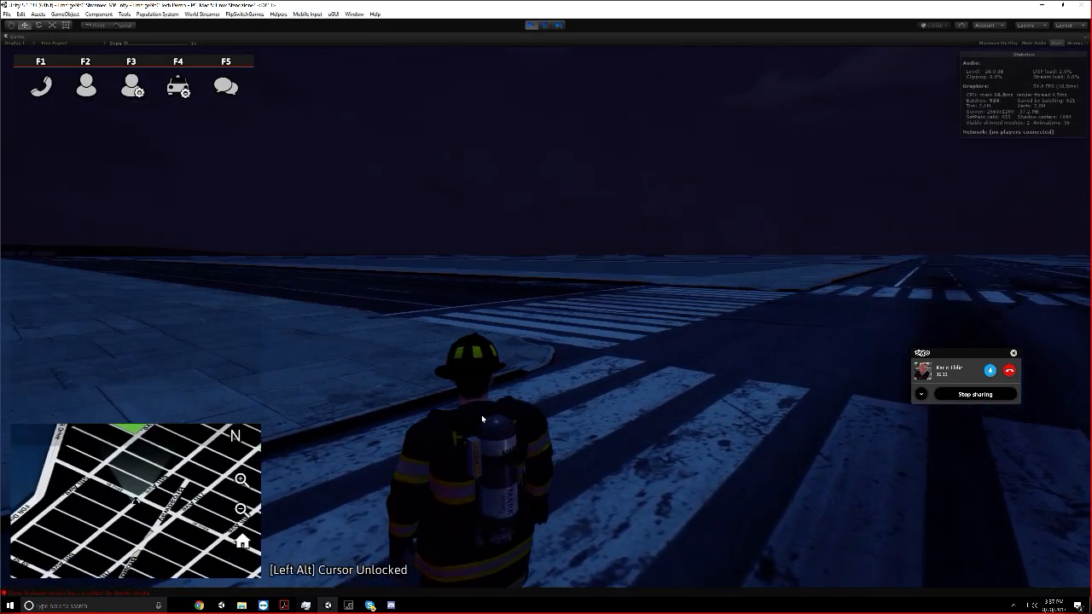
Run the firefighter down the subway entrance and through the station's turnstiles to inspect the underground area
key("w")
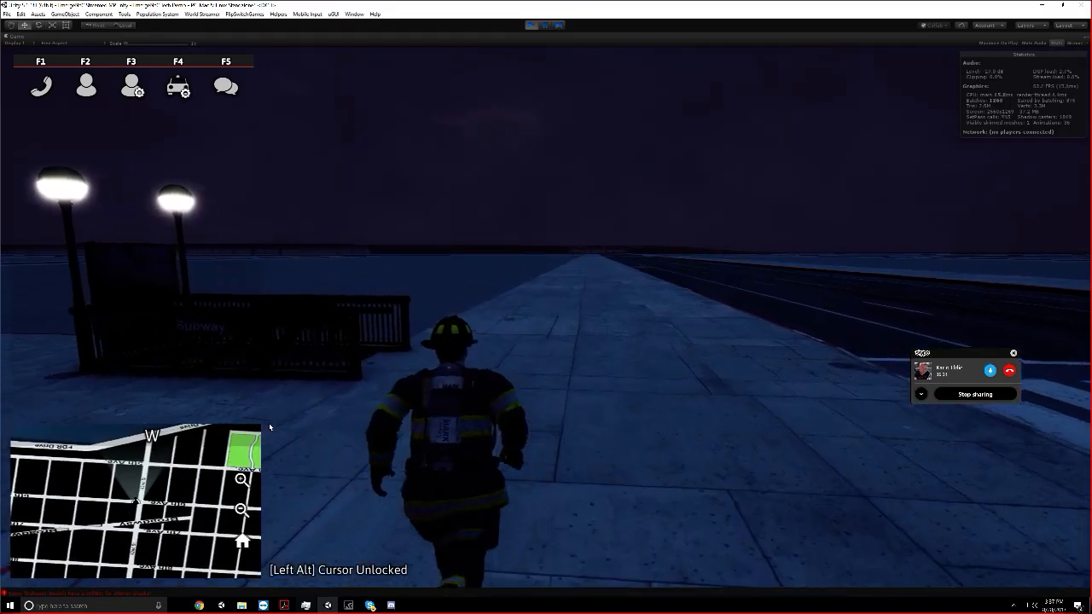
key("w")
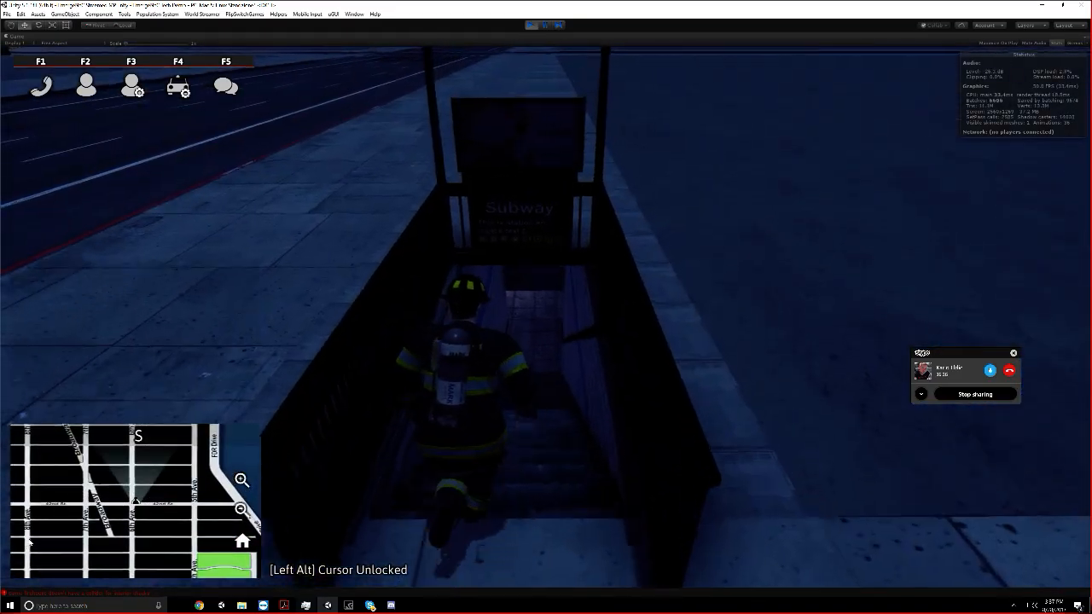
key("w")
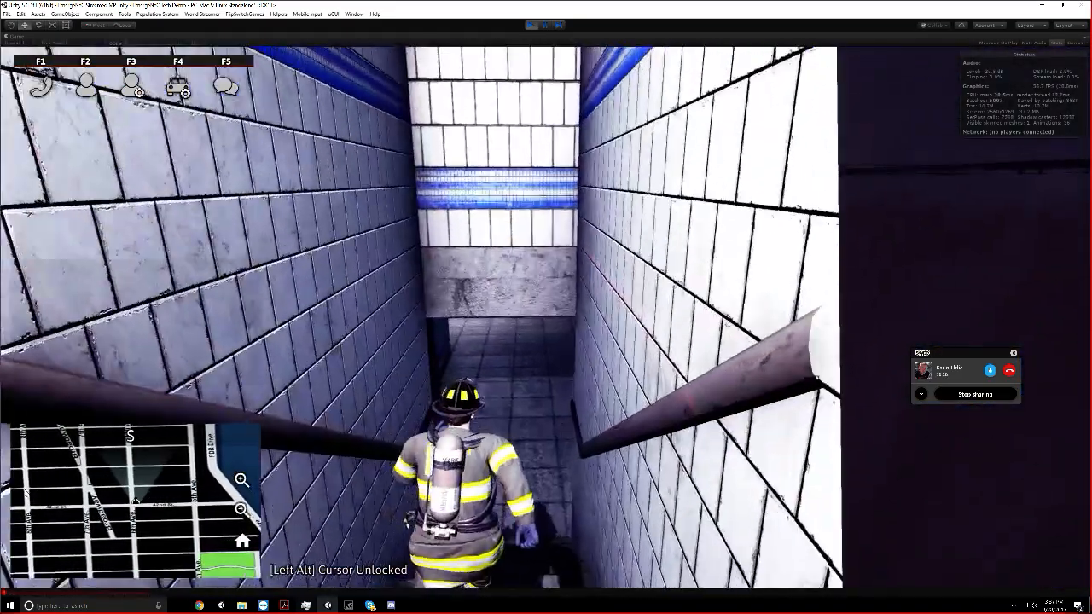
key("w")
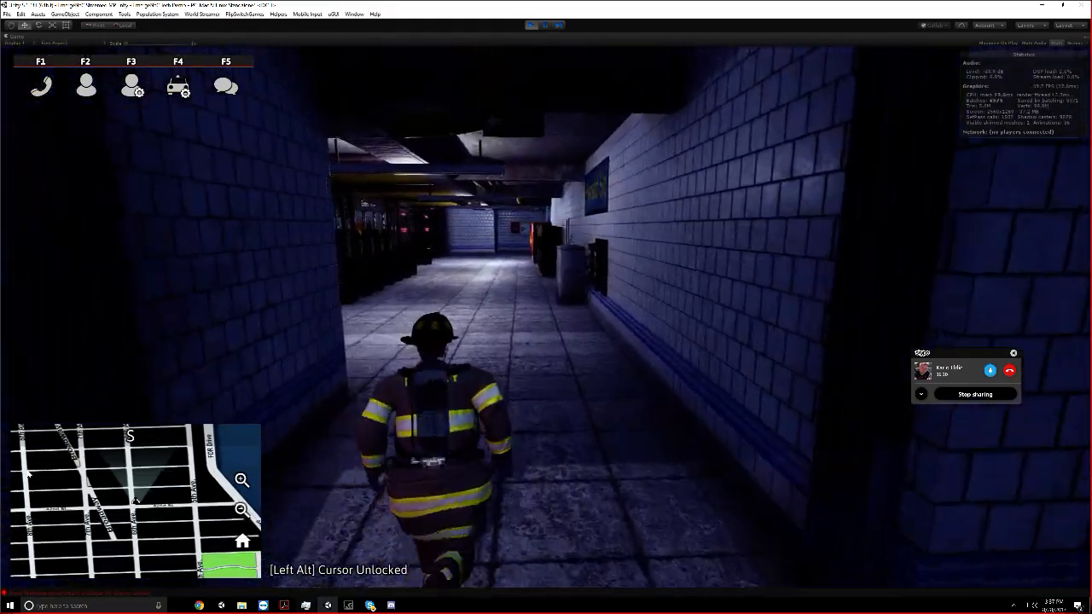
key("w")
key("w")
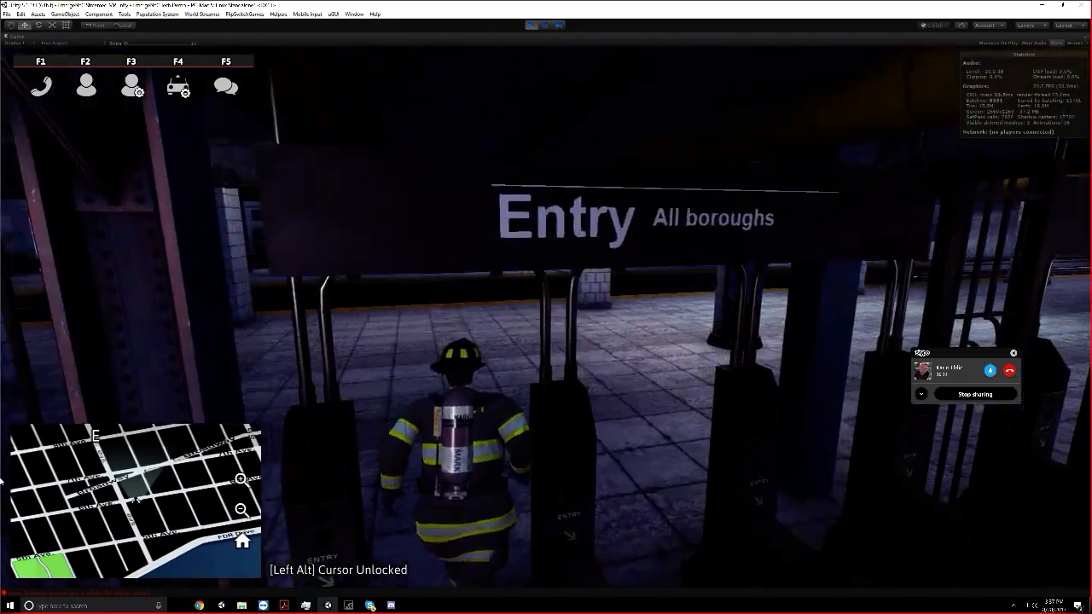
key("w")
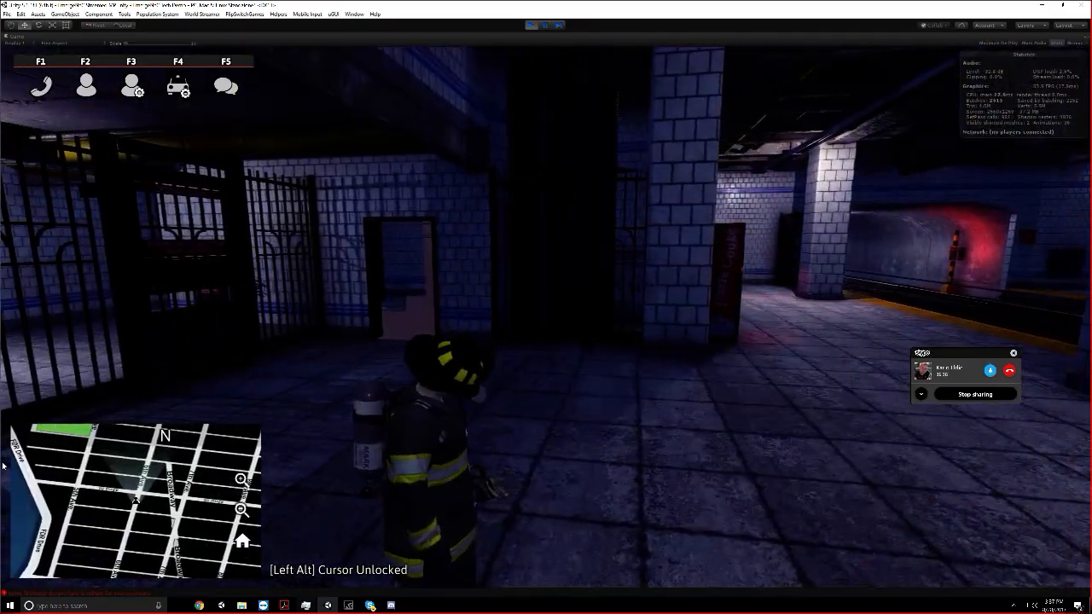
Restore the editor layout, select the Servicedoor objects in the hierarchy, and return to the maximized game view
right_click(368, 37)
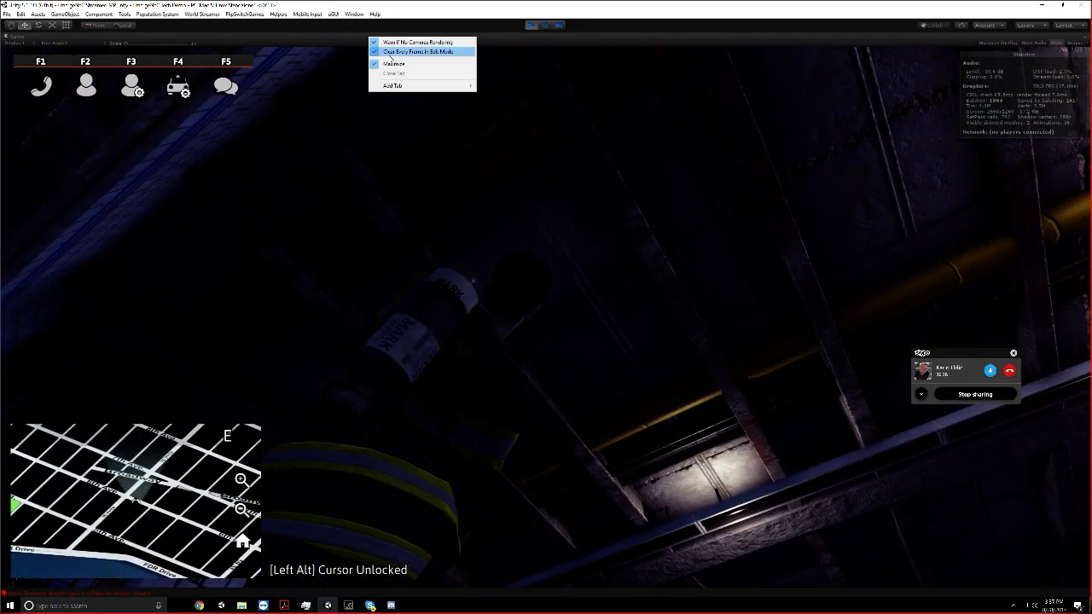
left_click(391, 65)
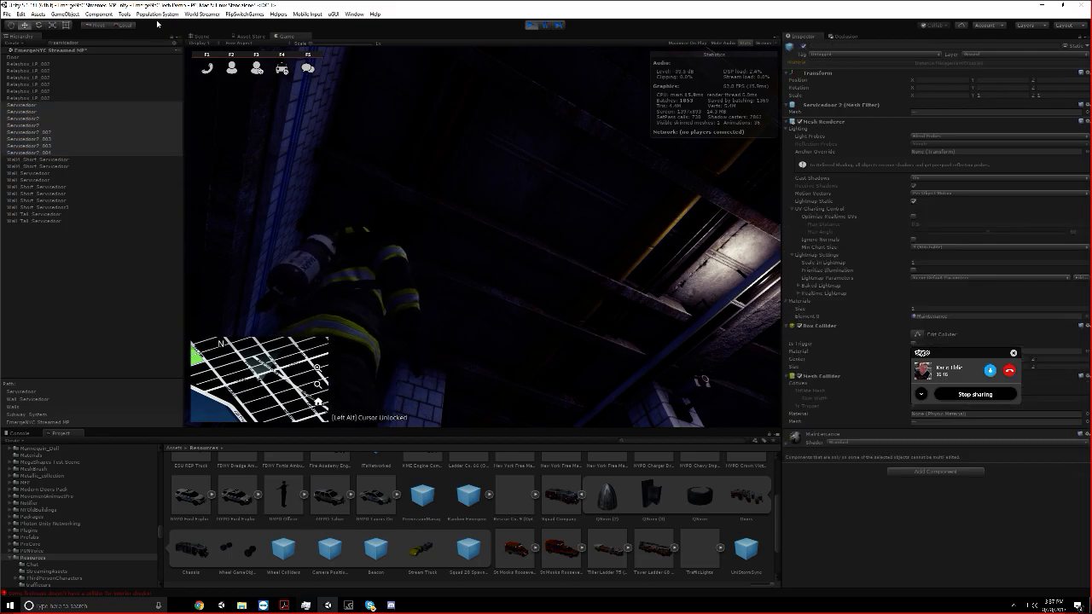
left_click(320, 61)
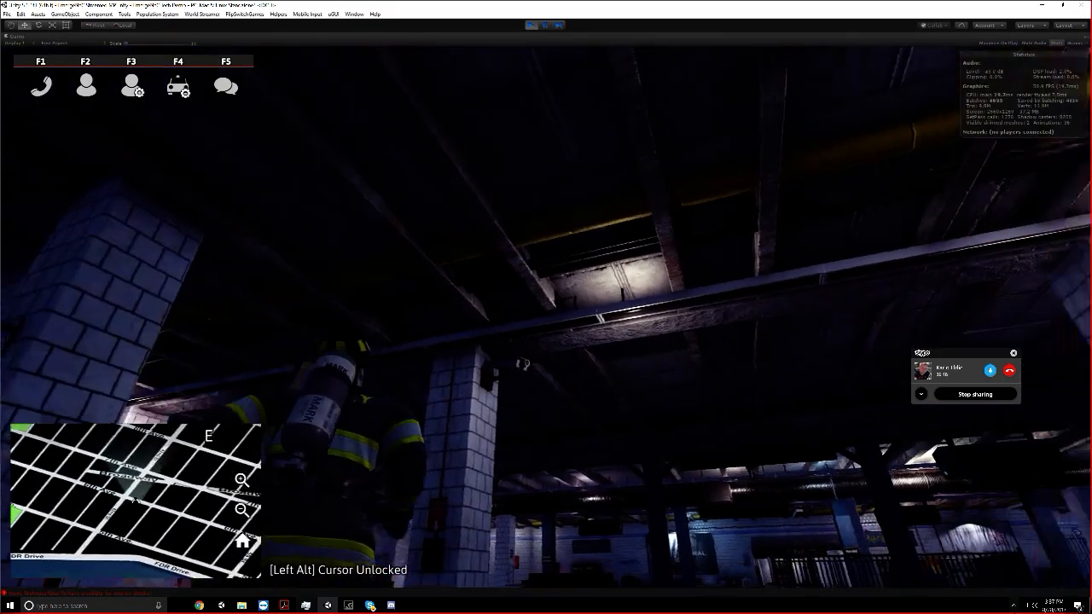
Run across the tracks and platforms to inspect the Herald Sq. station up to its far-end service door
key("w")
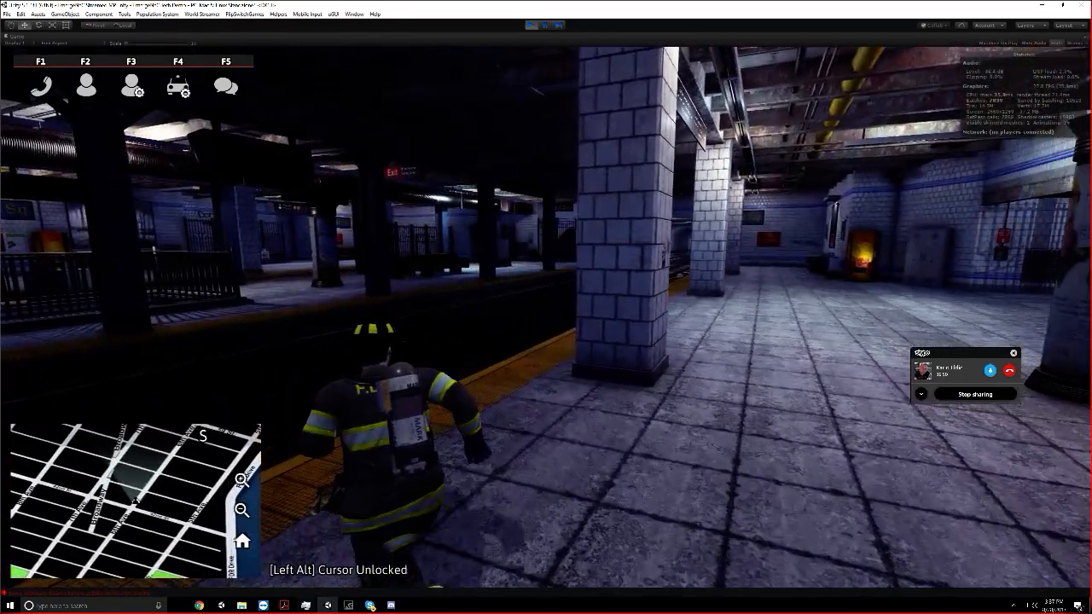
key("a")
key("w")
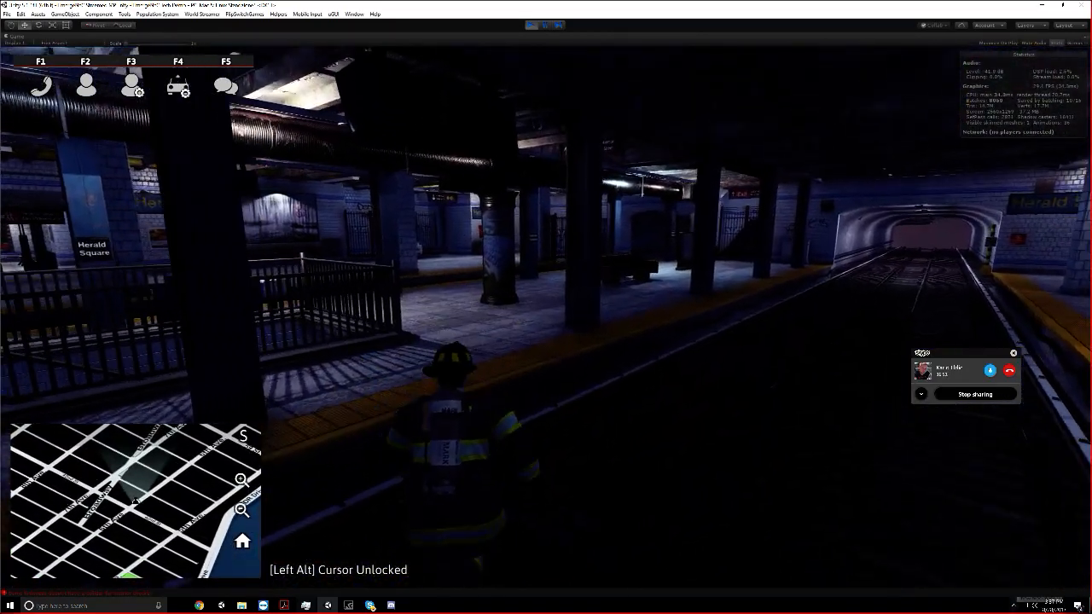
key("w")
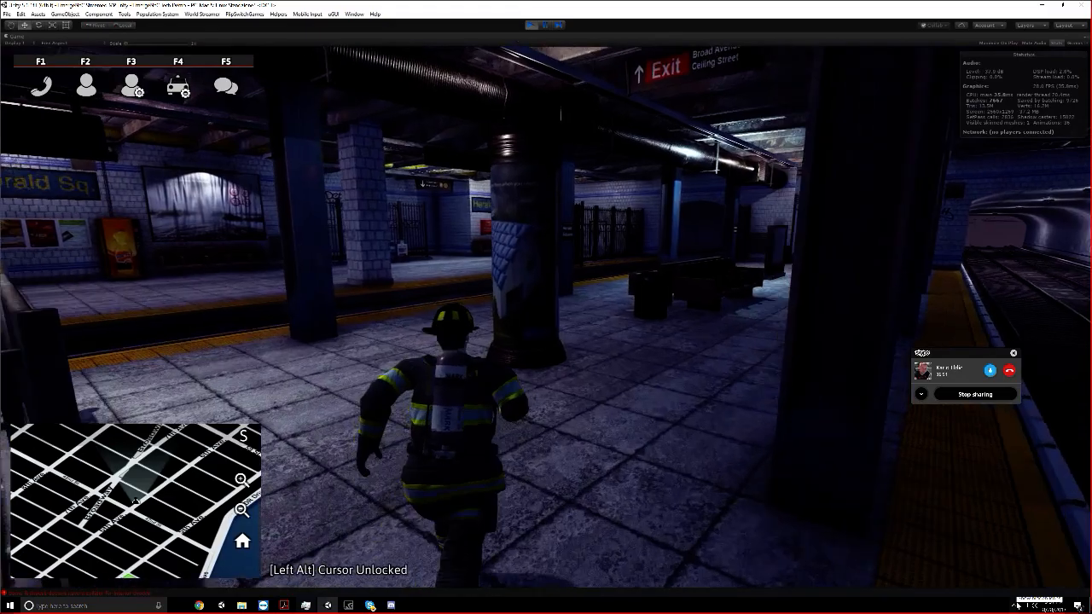
key("w")
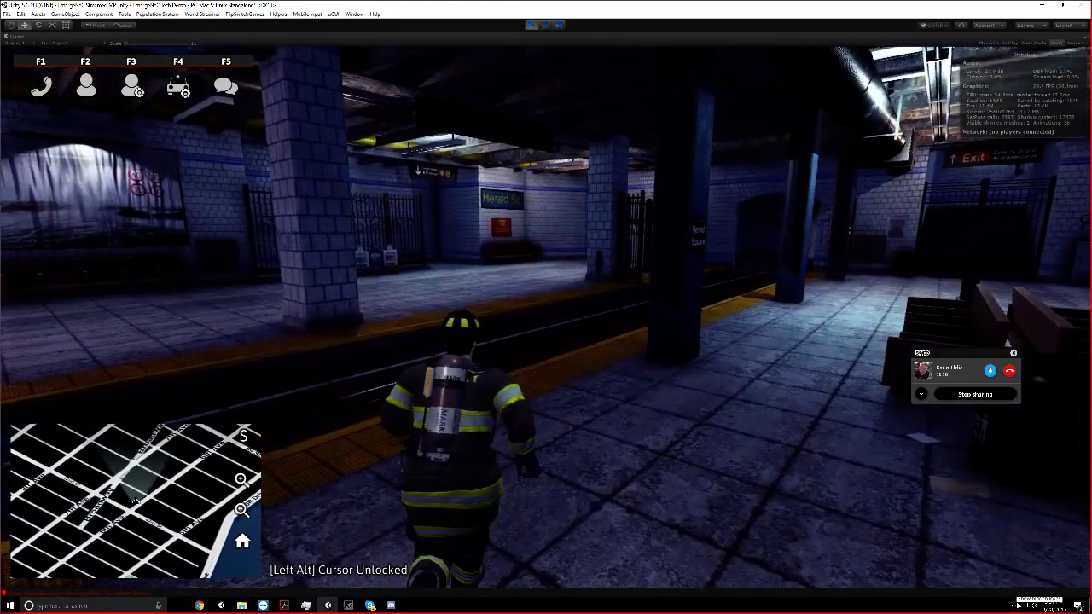
key("w")
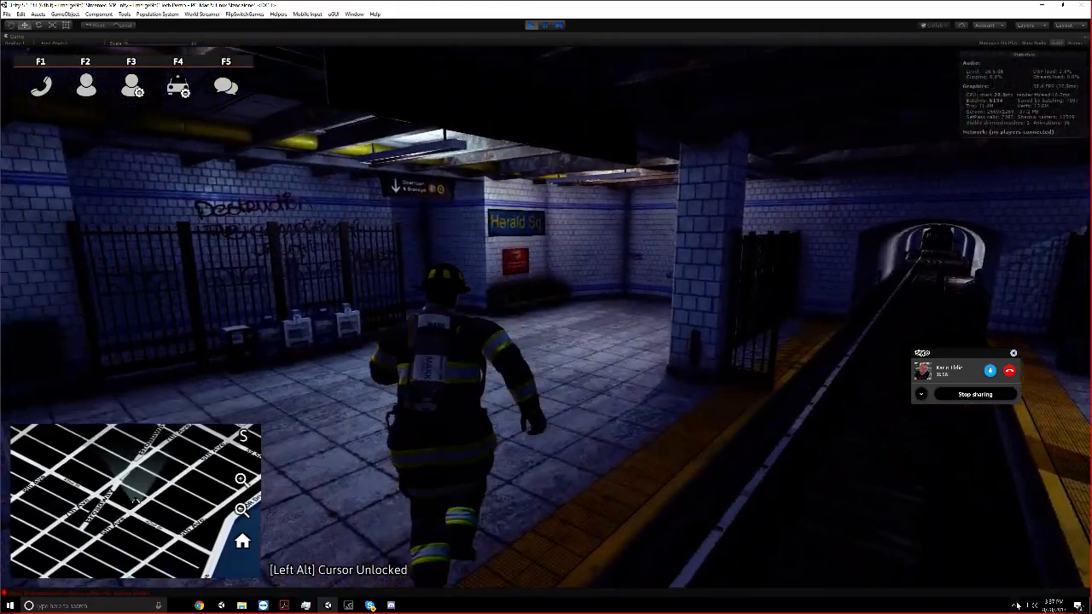
key("w")
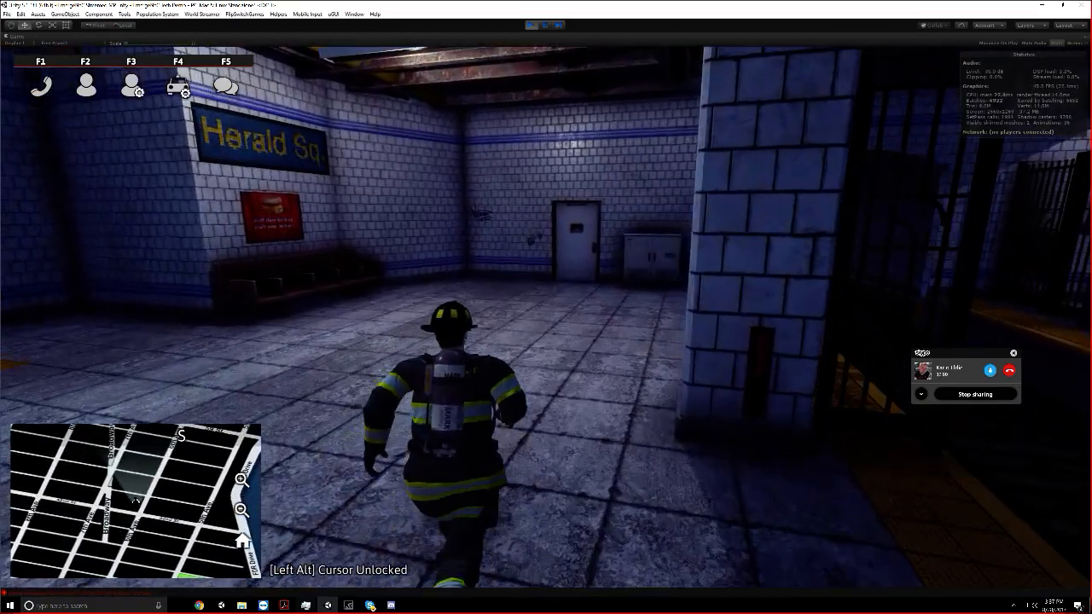
Explore the maintenance corridor, open the unauthorized-personnel door, and inspect the generator room behind it
key("w")
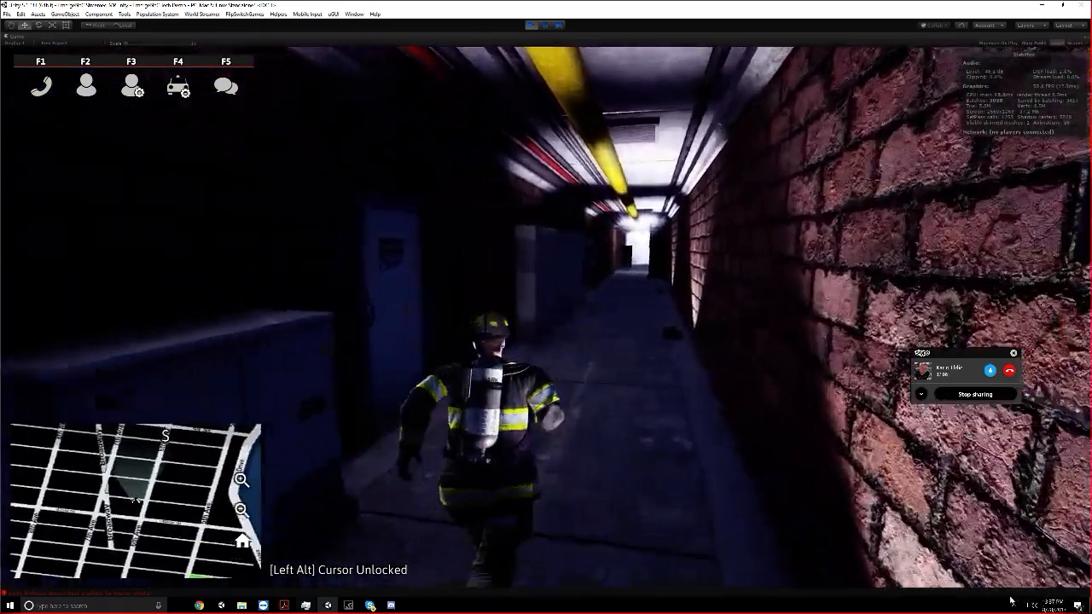
key("w")
key("e")
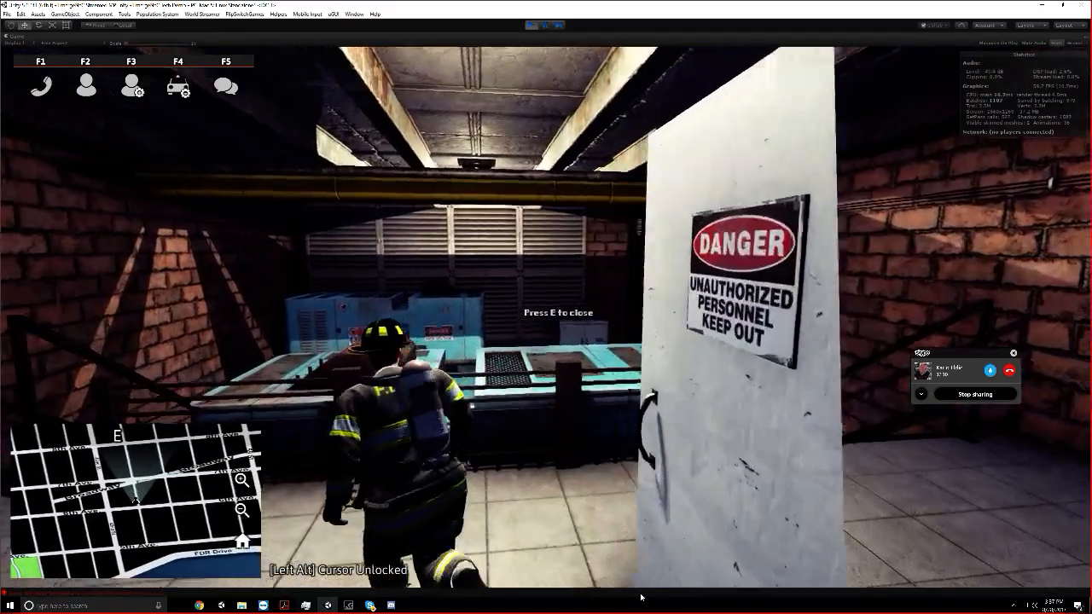
key("w")
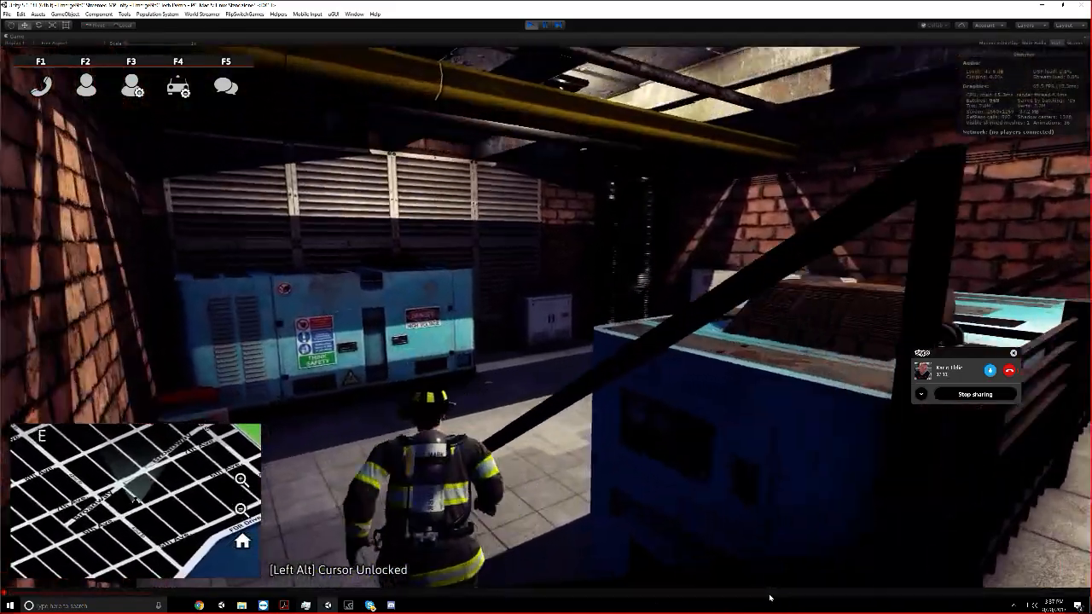
key("w")
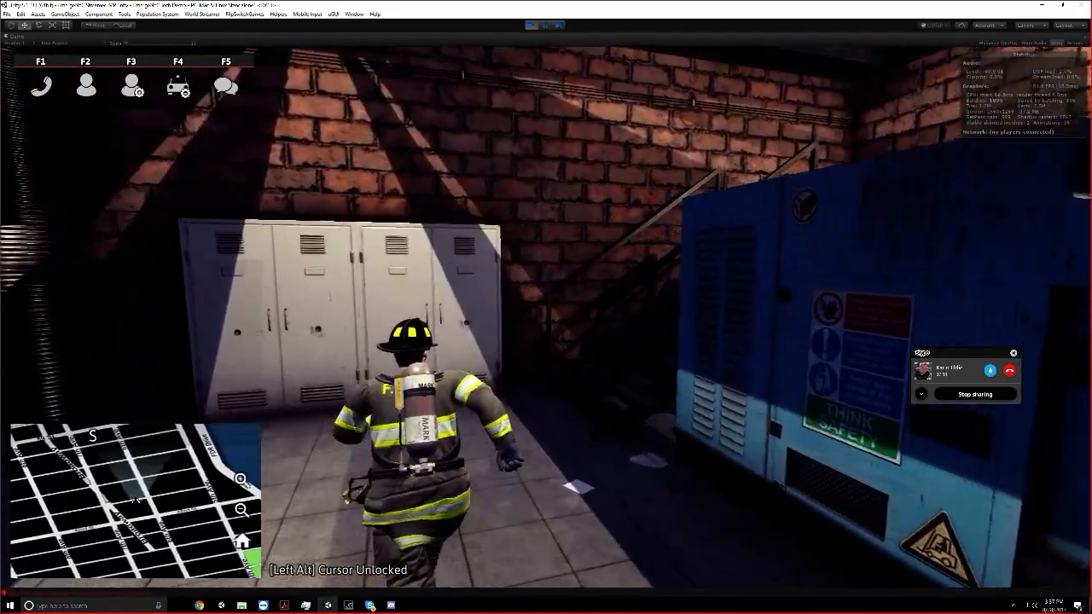
key("w")
key("w")
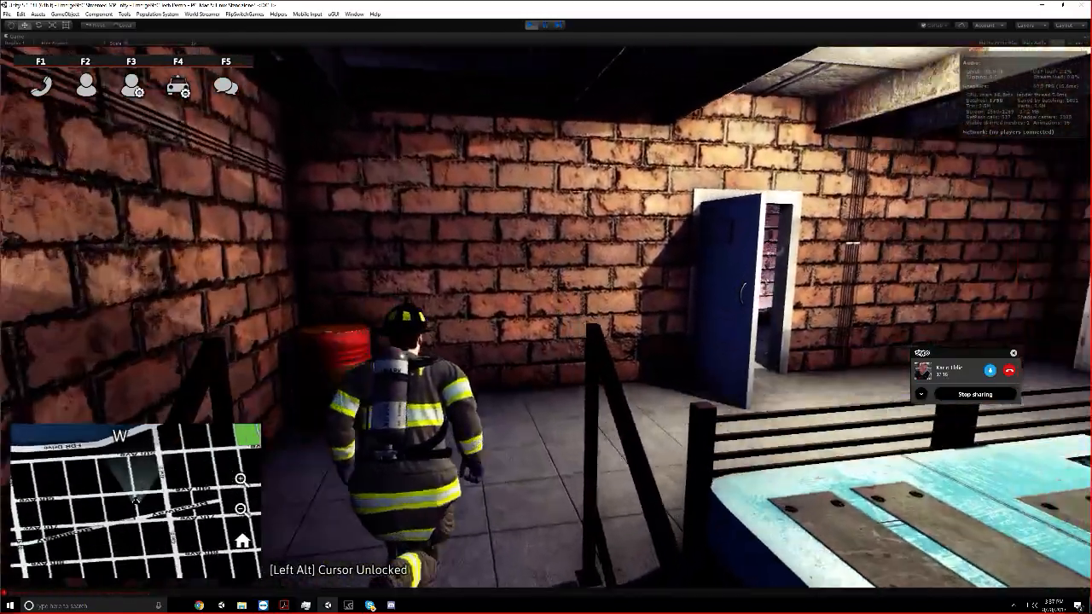
Run the firefighter along the dark maintenance corridor and inspect the closed side door partway down it
key("w")
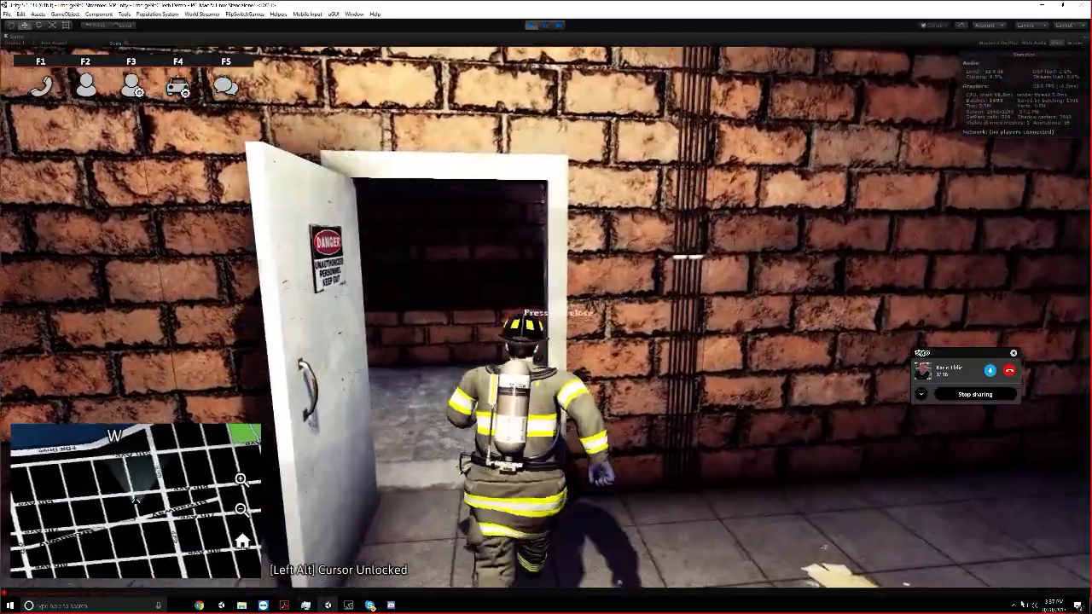
key("w")
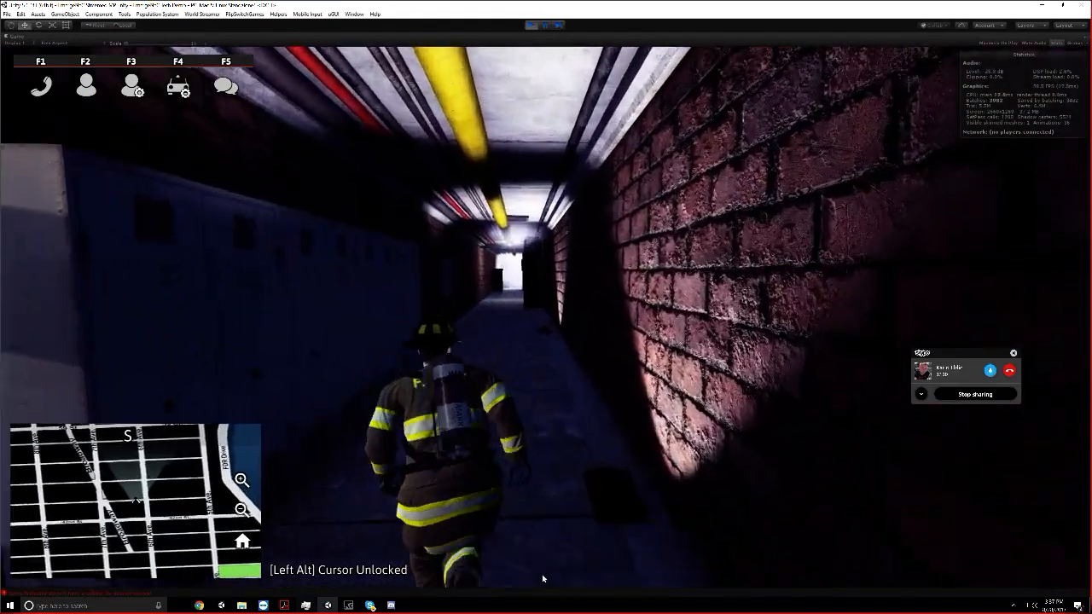
key("w")
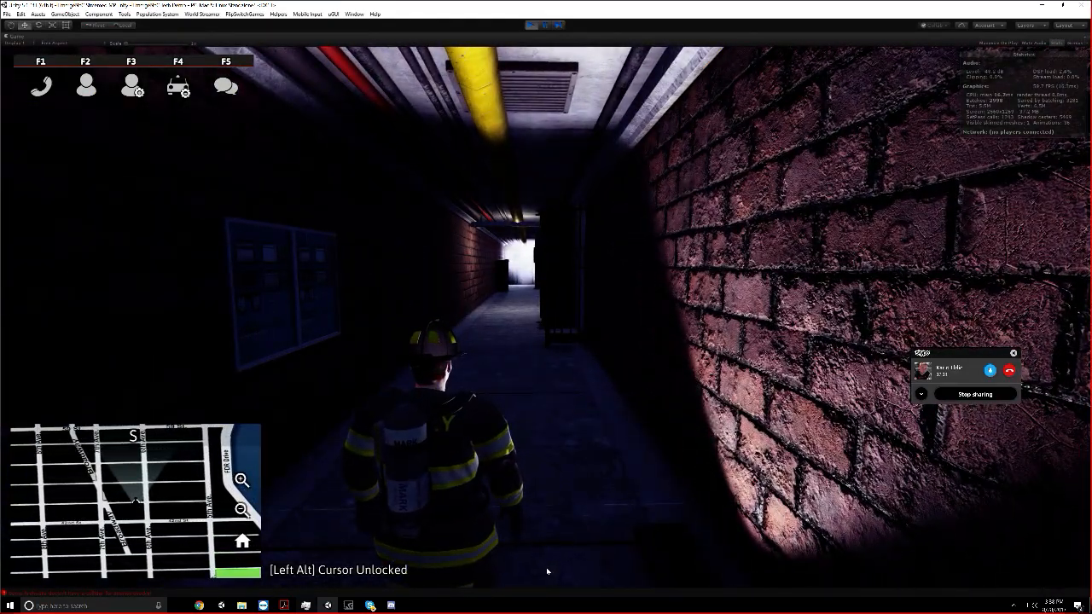
key("w")
key("w")
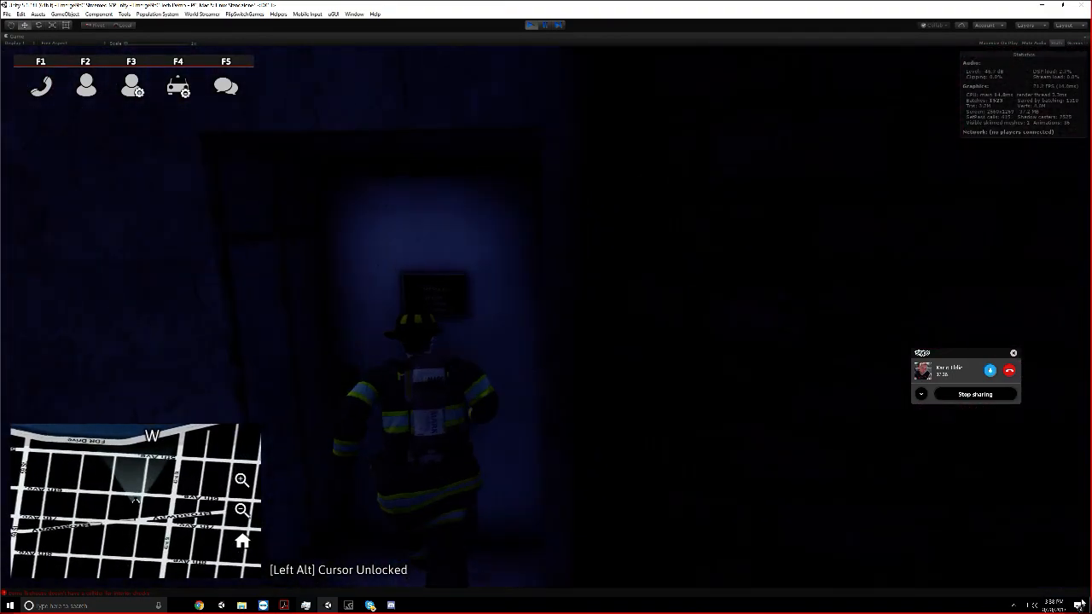
key("s")
key("w")
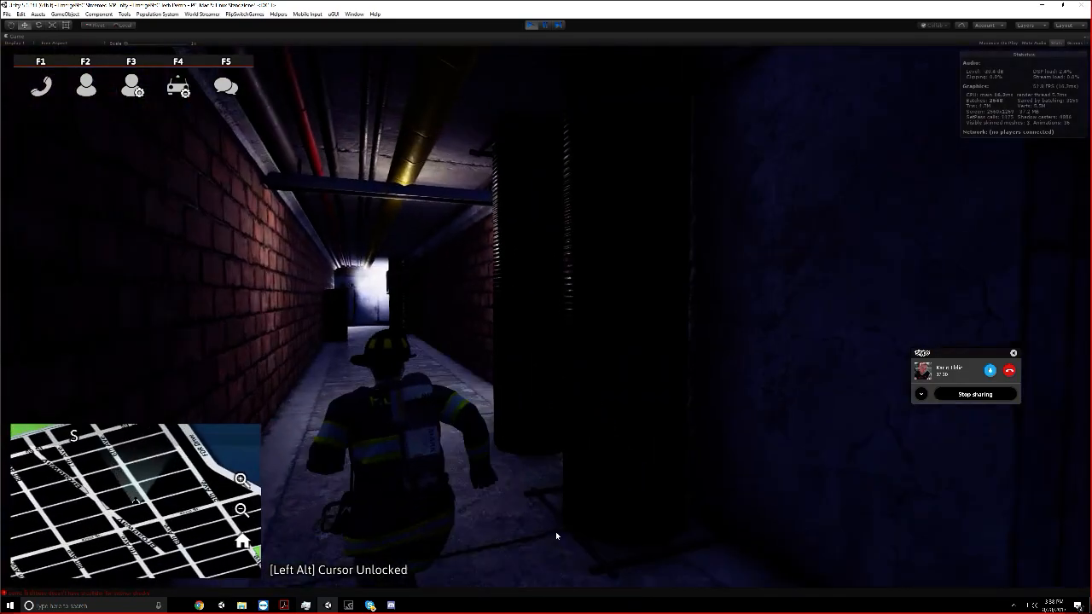
Follow the maintenance corridor to its far end and pass through the service door onto the 42nd St. platform
key("w")
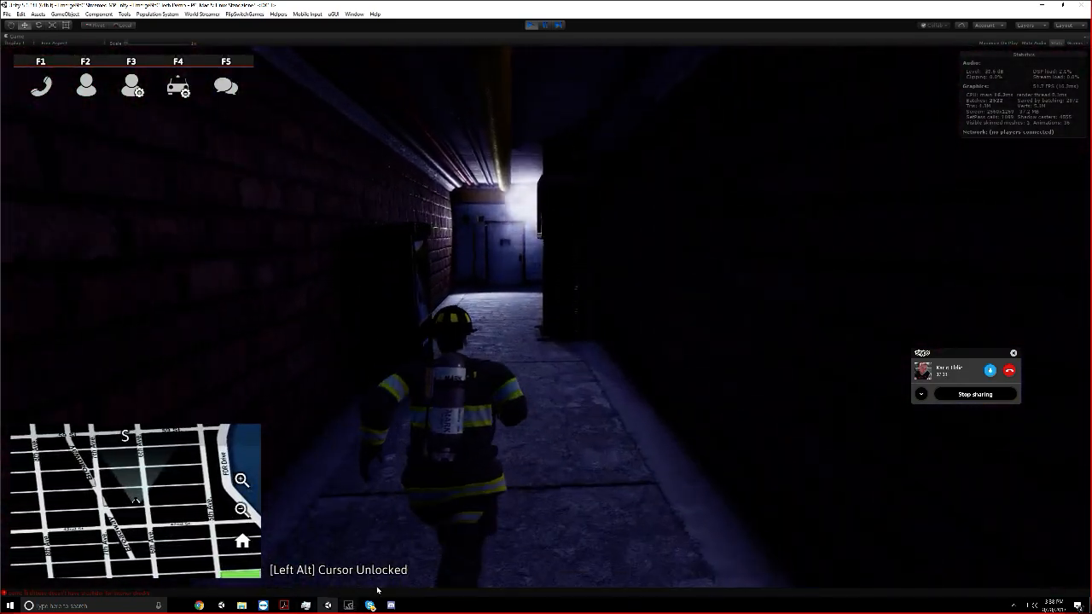
key("s")
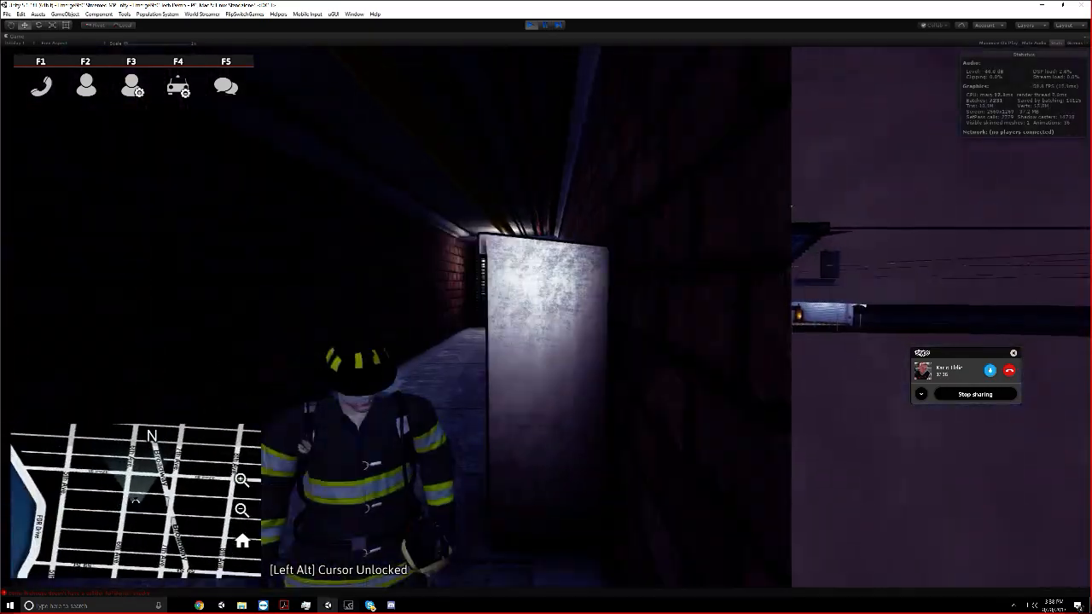
key("a")
key("w")
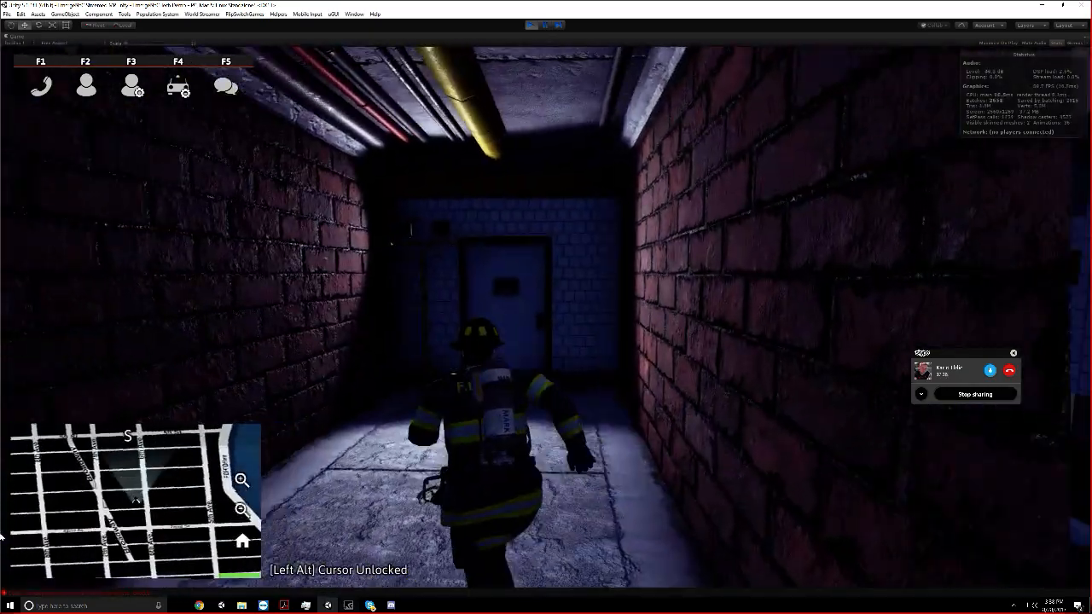
key("w")
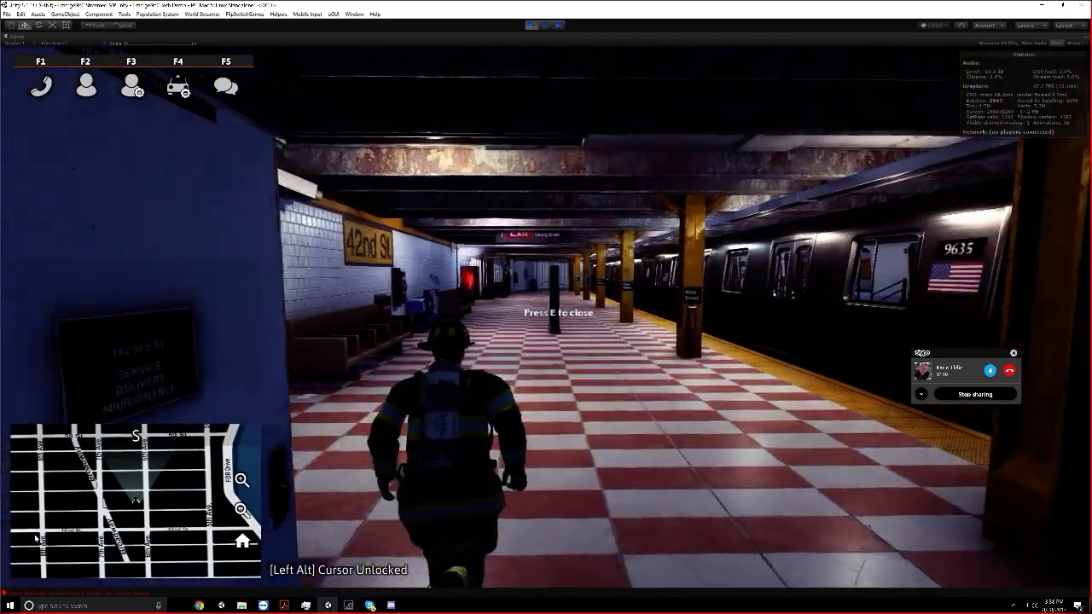
Run along the checkered 42nd St. platform and back toward the service door to inspect the station
key("w")
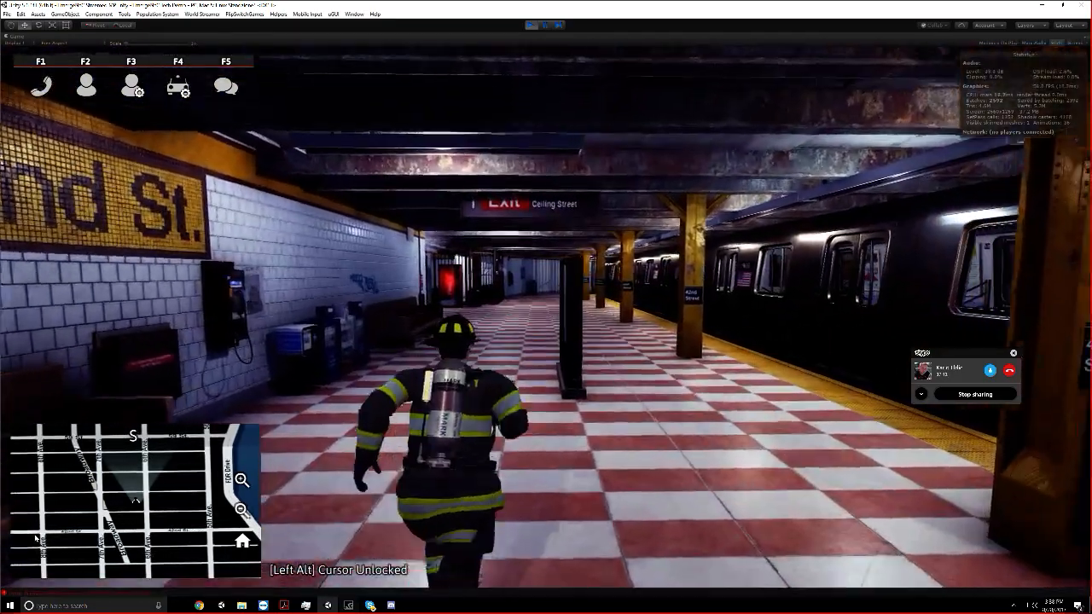
key("w")
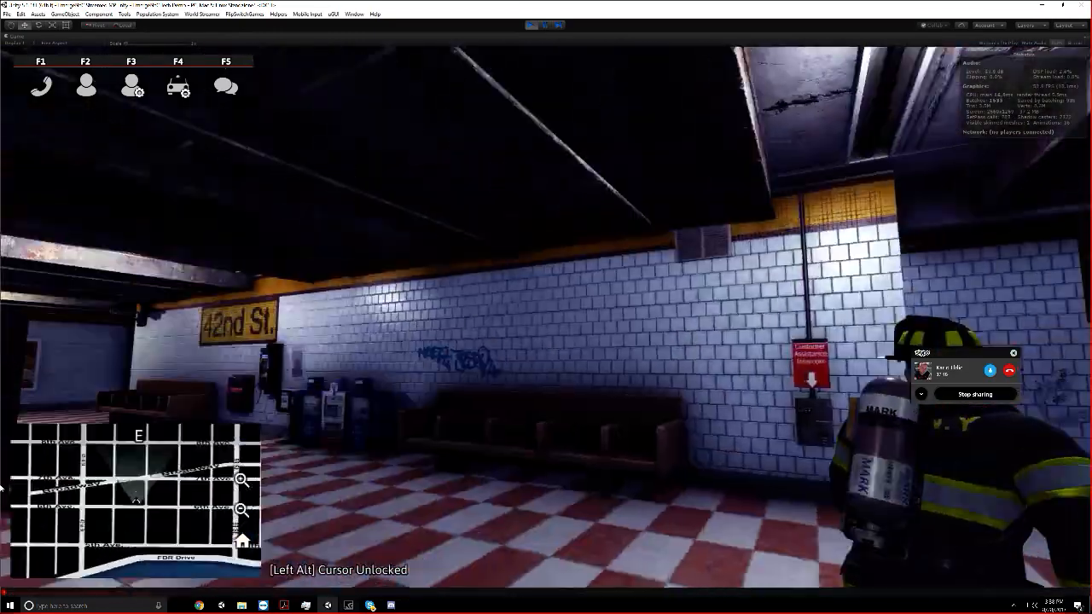
key("w")
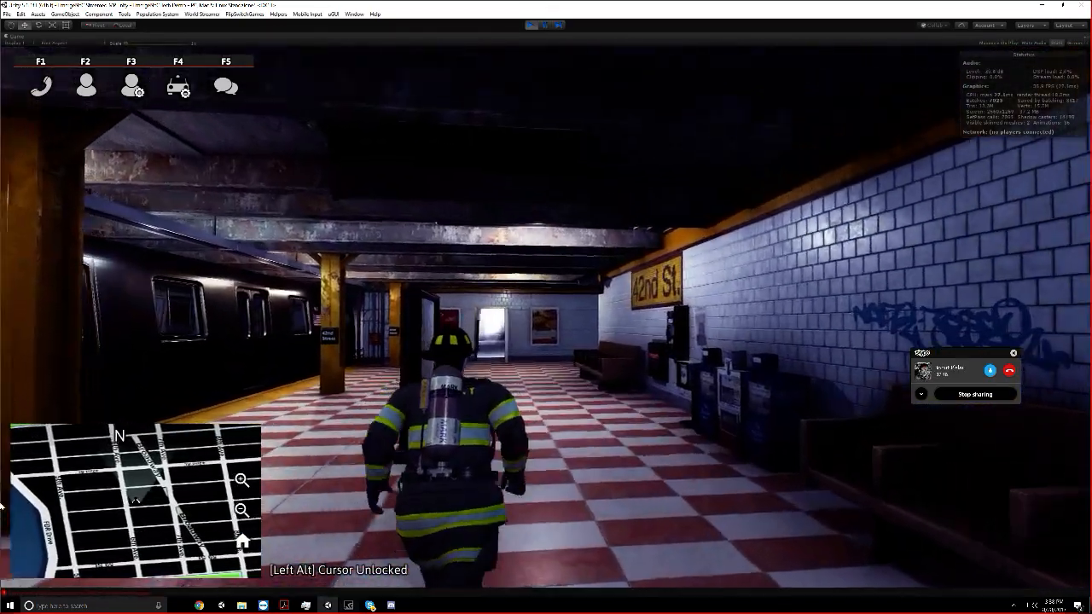
key("w")
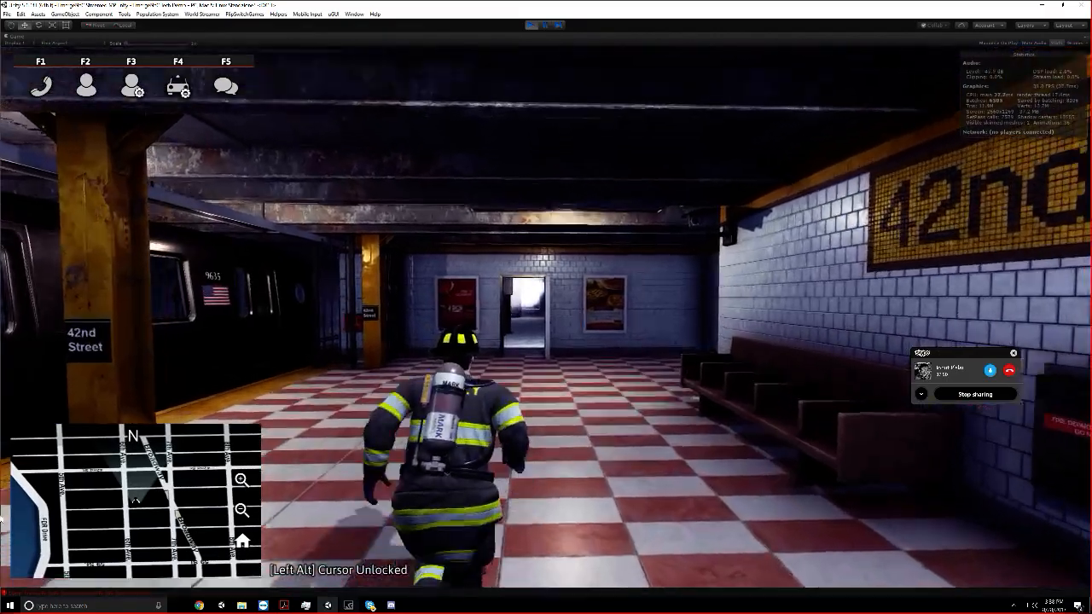
Open the doors of railcar 9635, step inside to inspect its interior, and return to the 42nd St. platform
key("w")
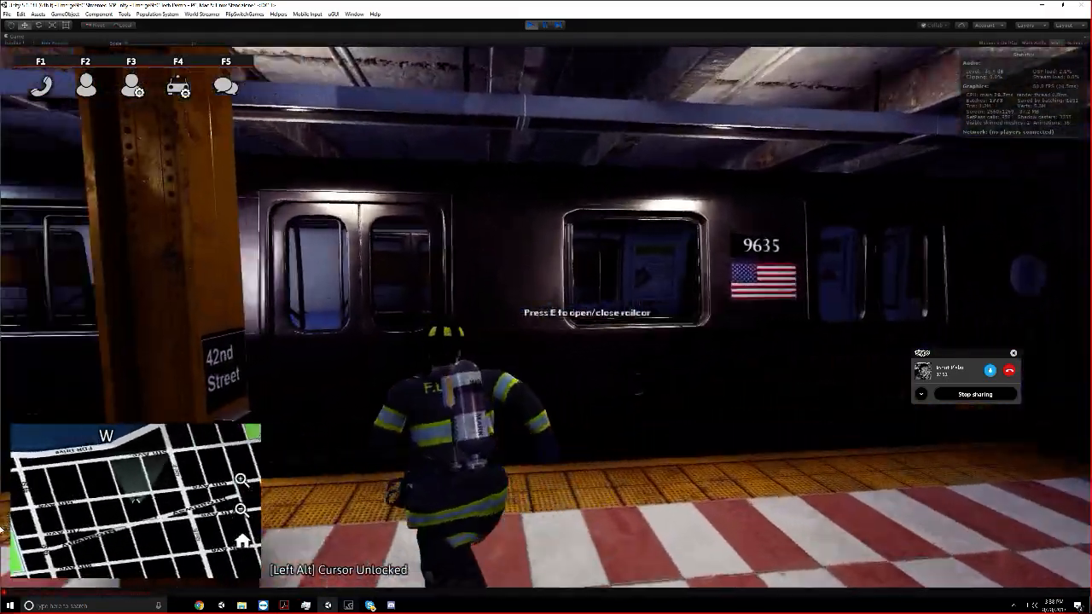
key("e")
key("w")
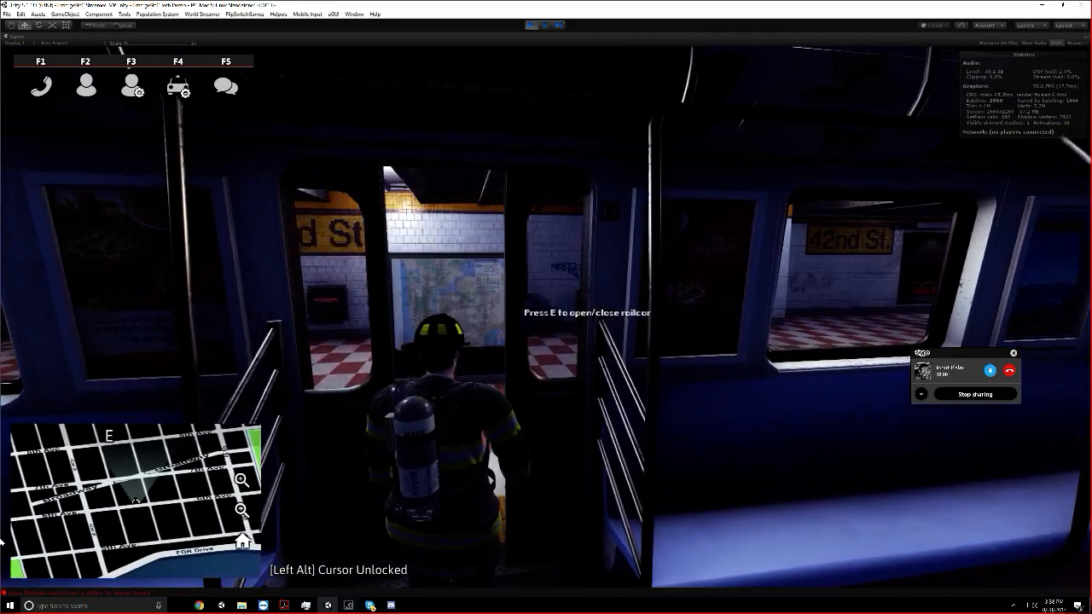
key("w")
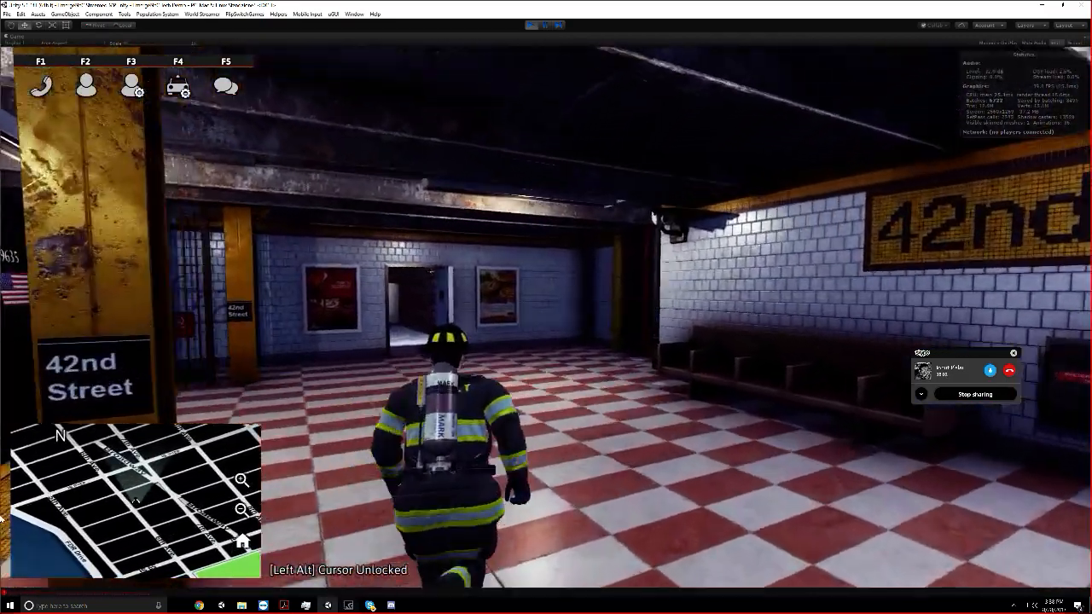
Run back through the 42nd St. service door and up the maintenance corridor to the generator room door
key("w")
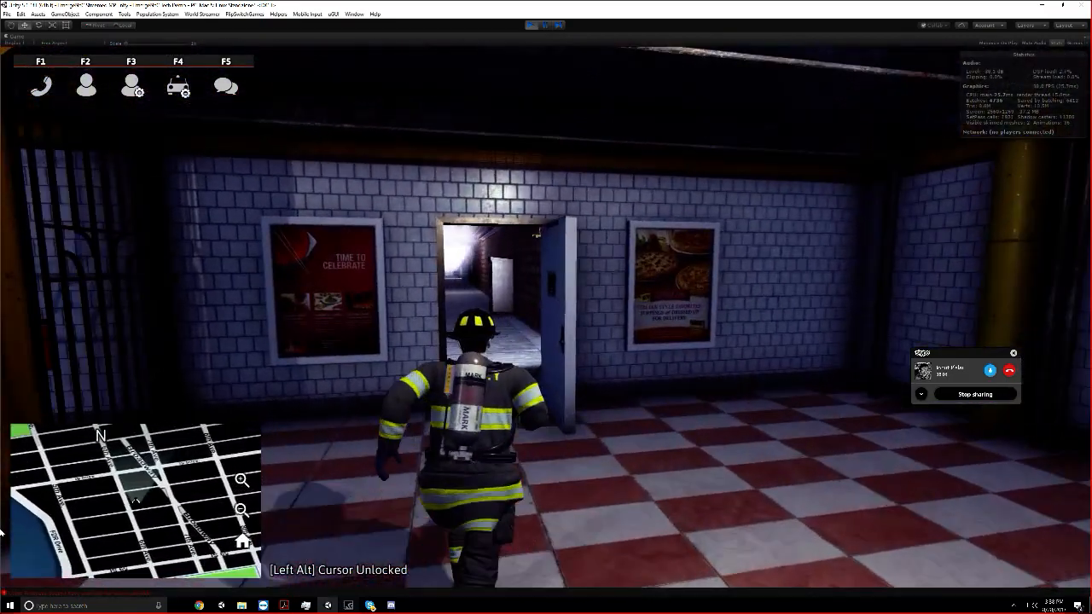
key("w")
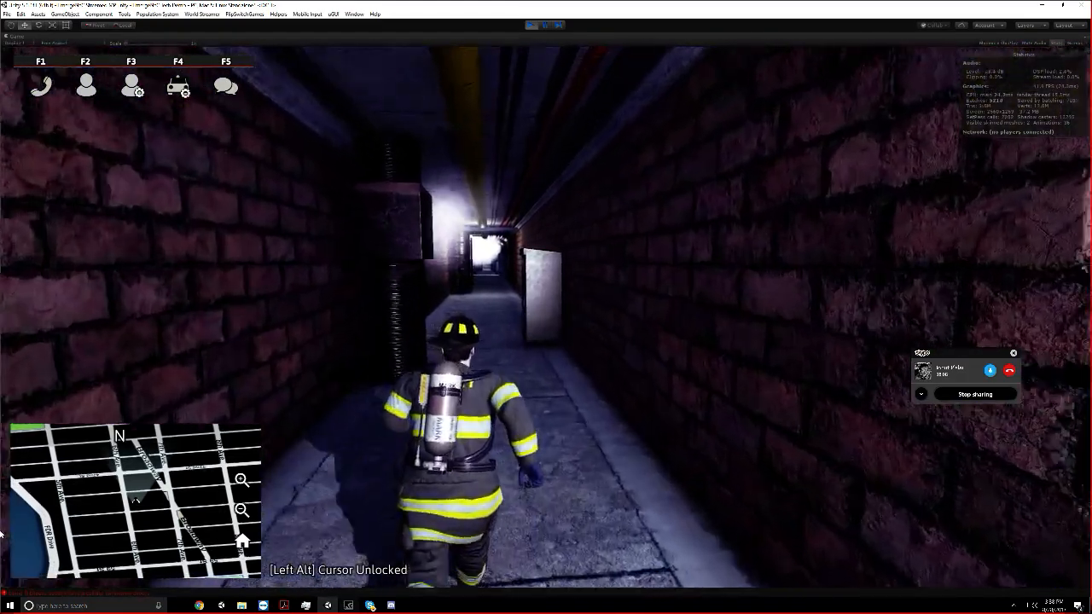
key("w")
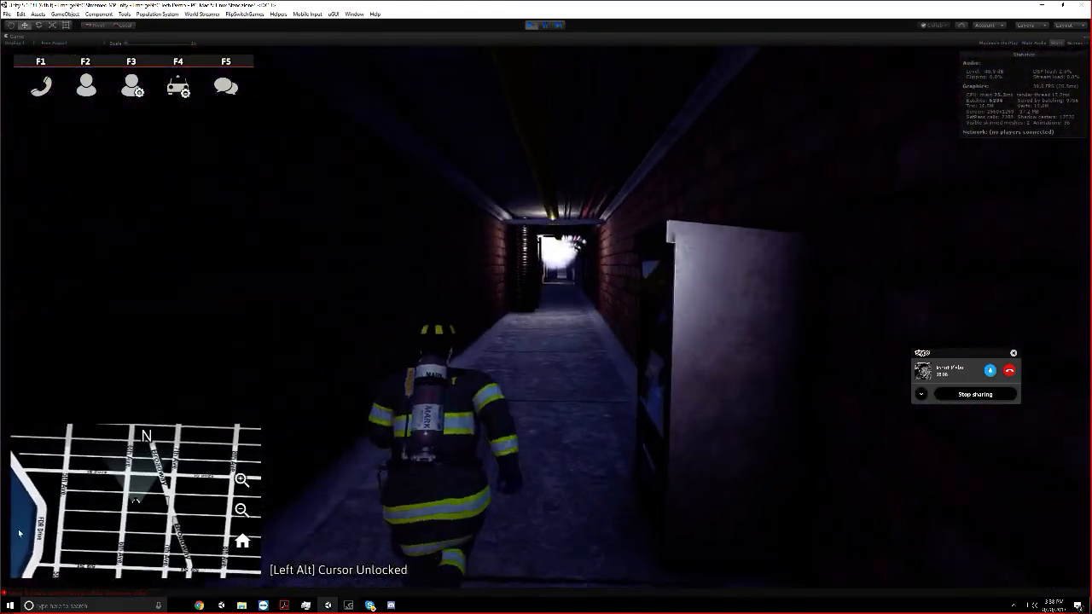
key("w")
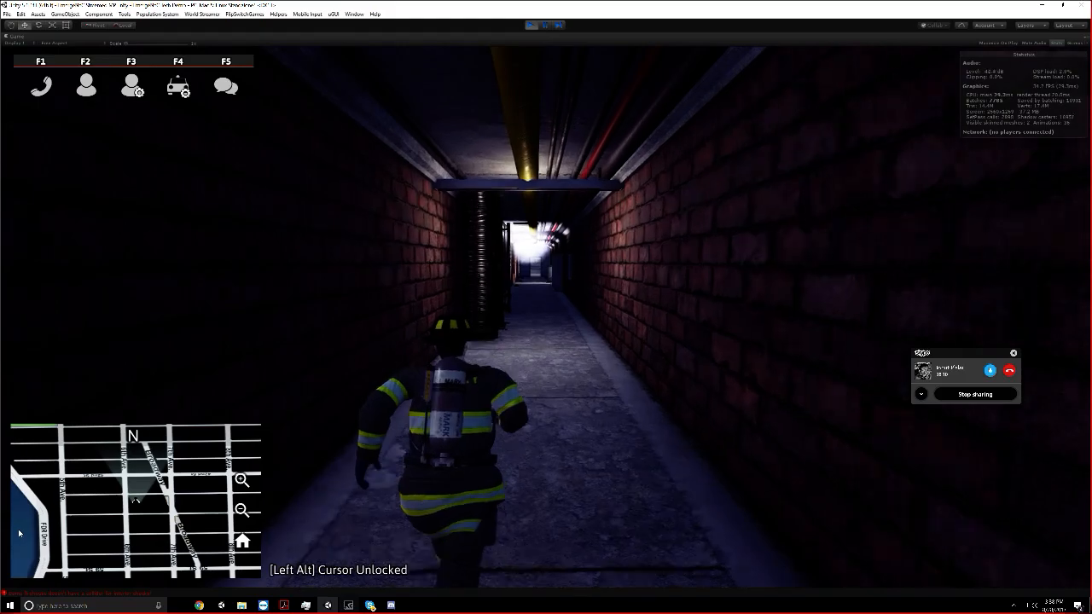
key("w")
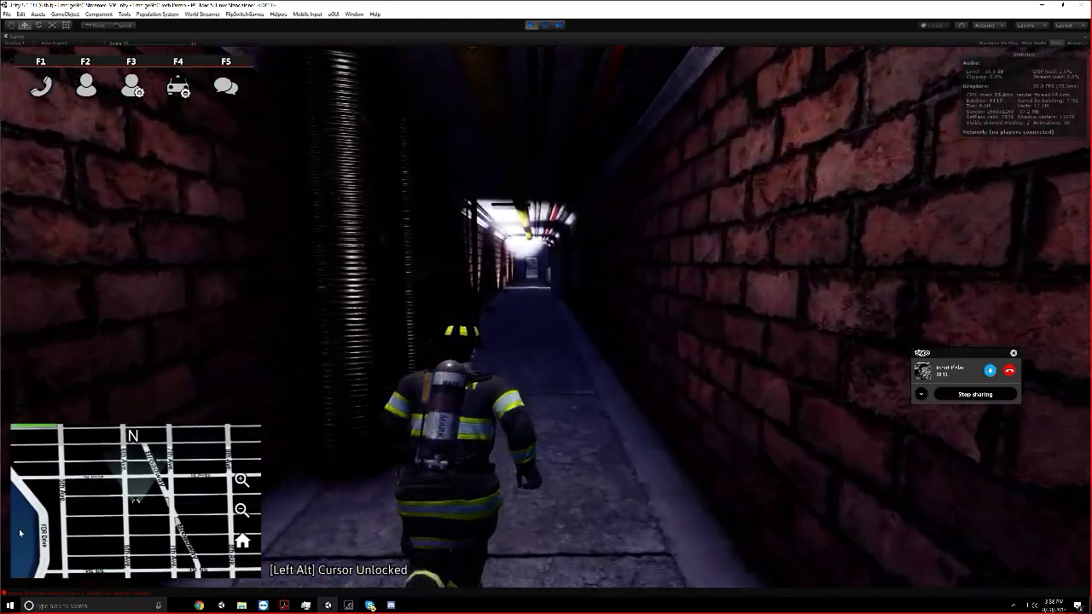
key("w")
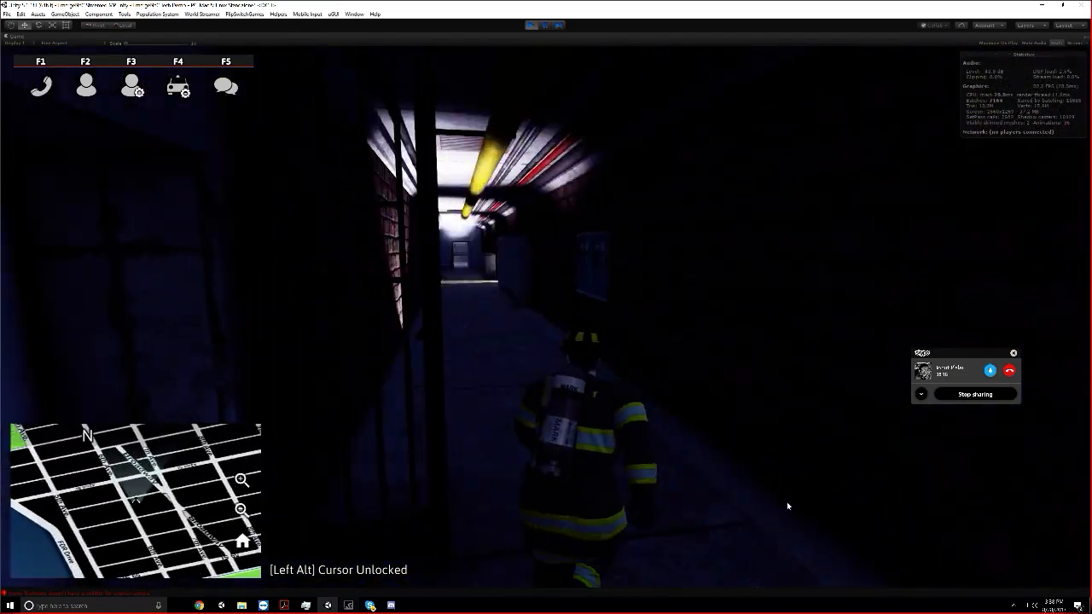
key("w")
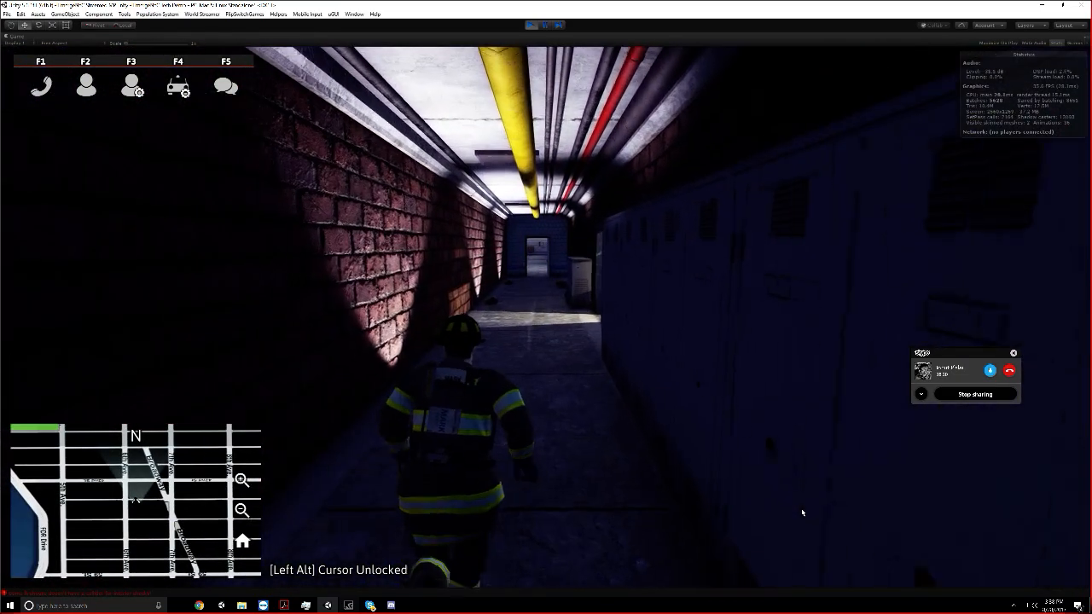
key("w")
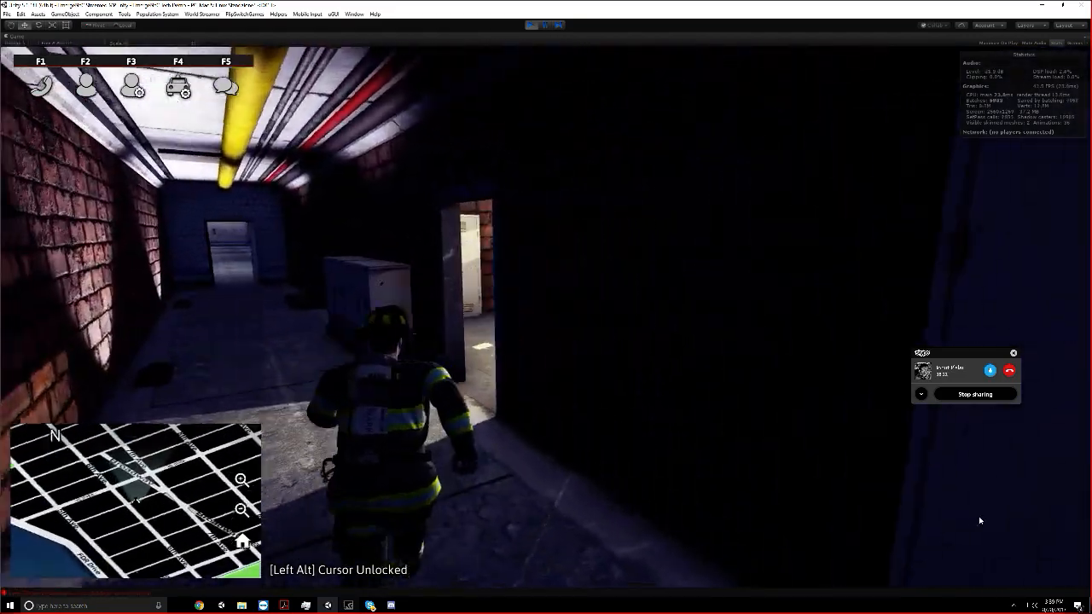
Close the unauthorized-personnel door and respond to the Class E alarm on the MDT
key("e")
key("e")
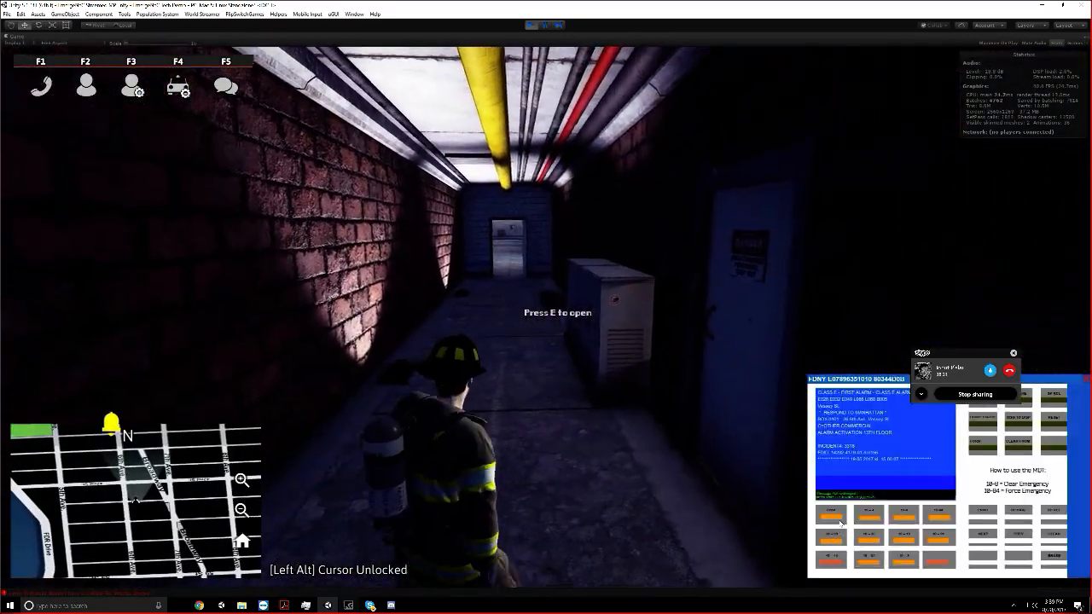
left_click(829, 540)
key("w")
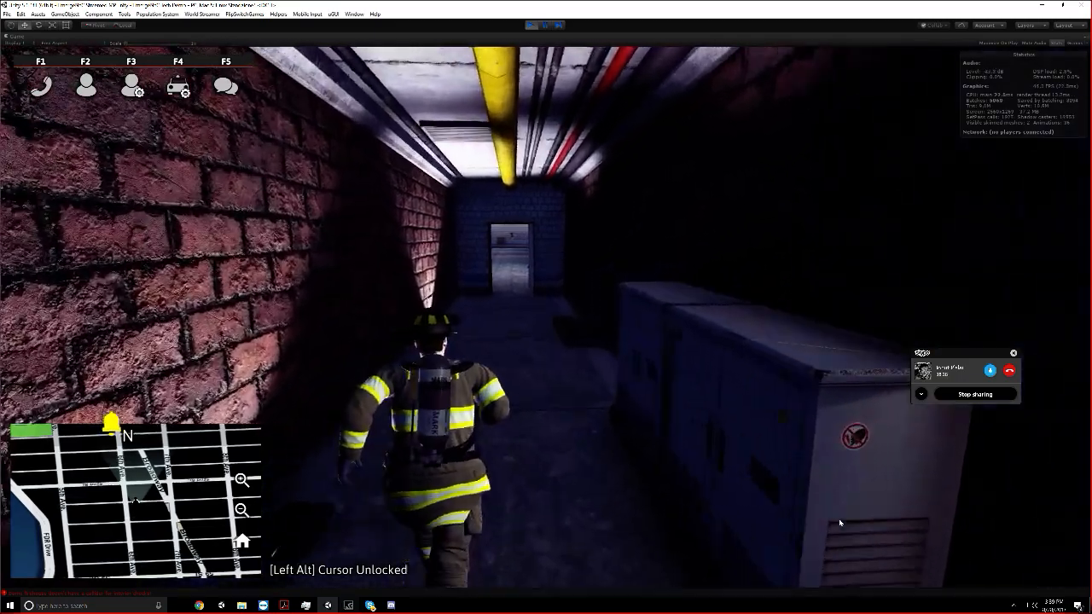
Leave the corridor through the service door and cross the Herald Sq. platforms and tracks toward the turnstile area
key("w")
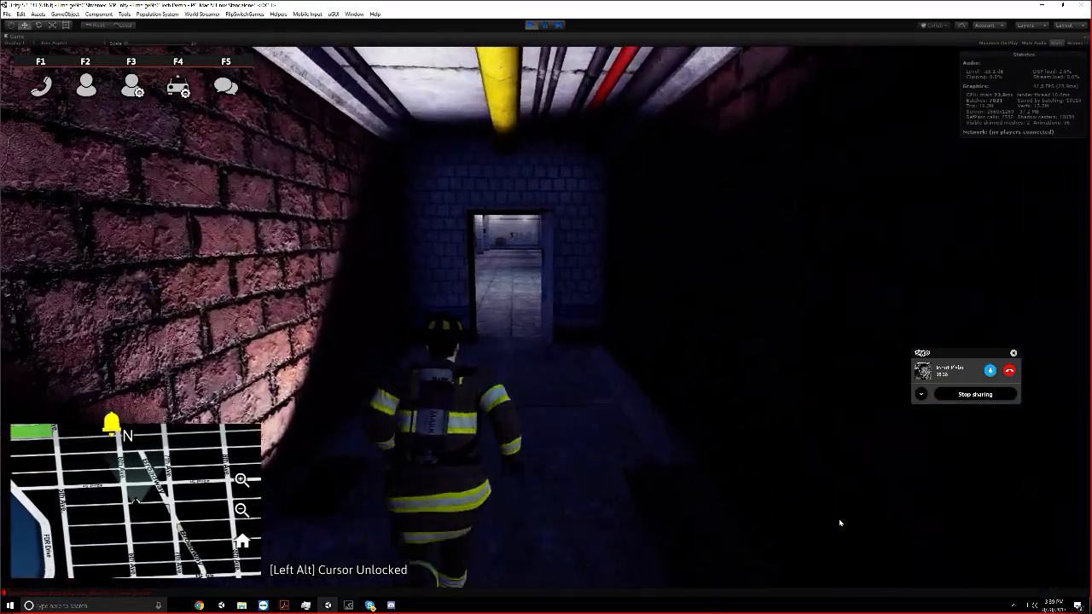
key("w")
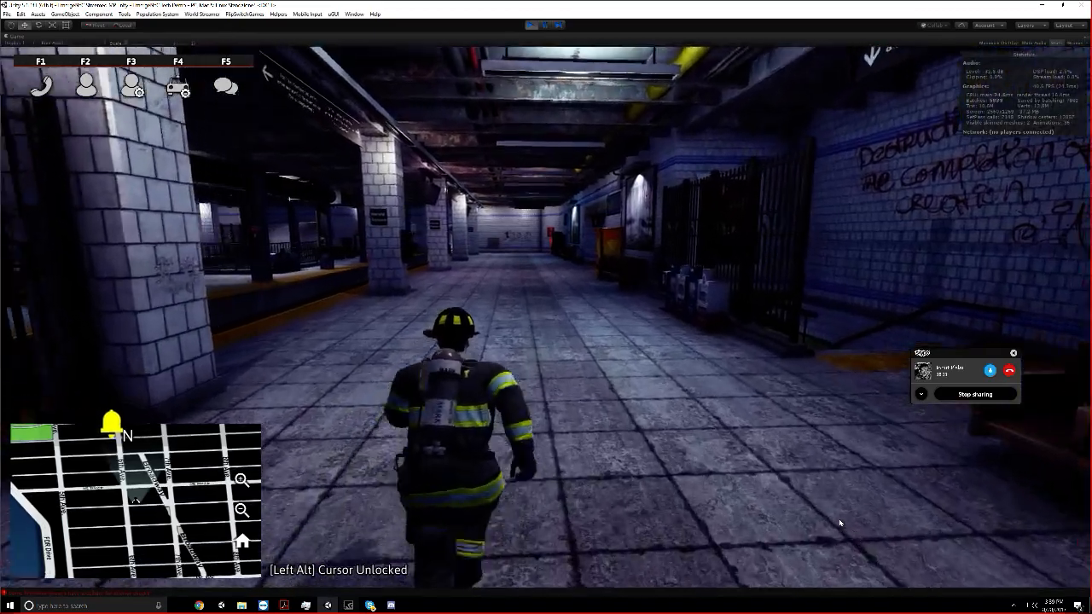
key("w")
right_click_drag(839, 523, 358, 530)
key("w")
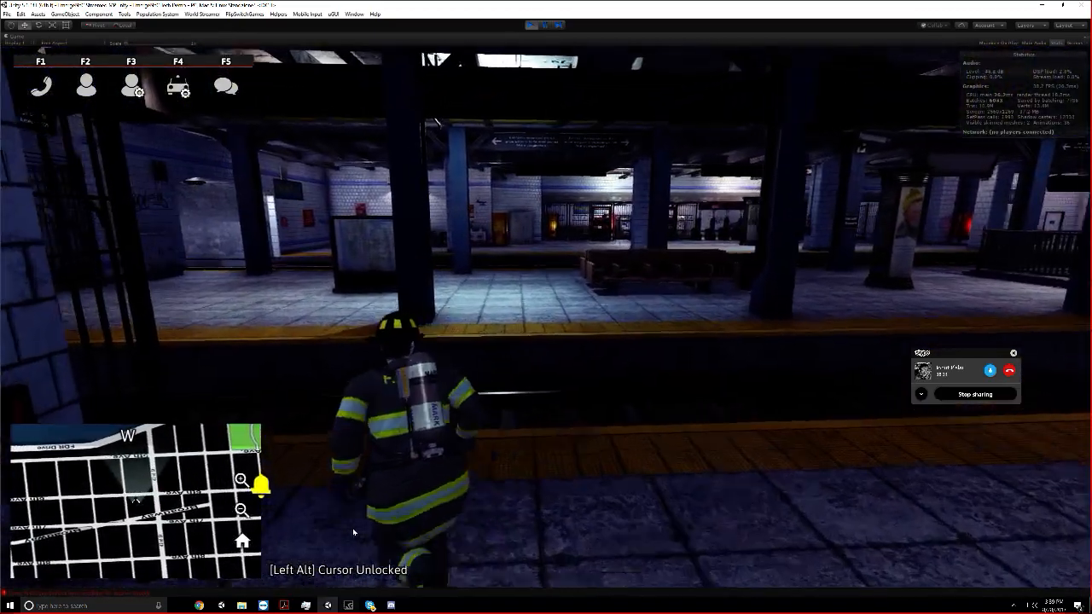
key("w")
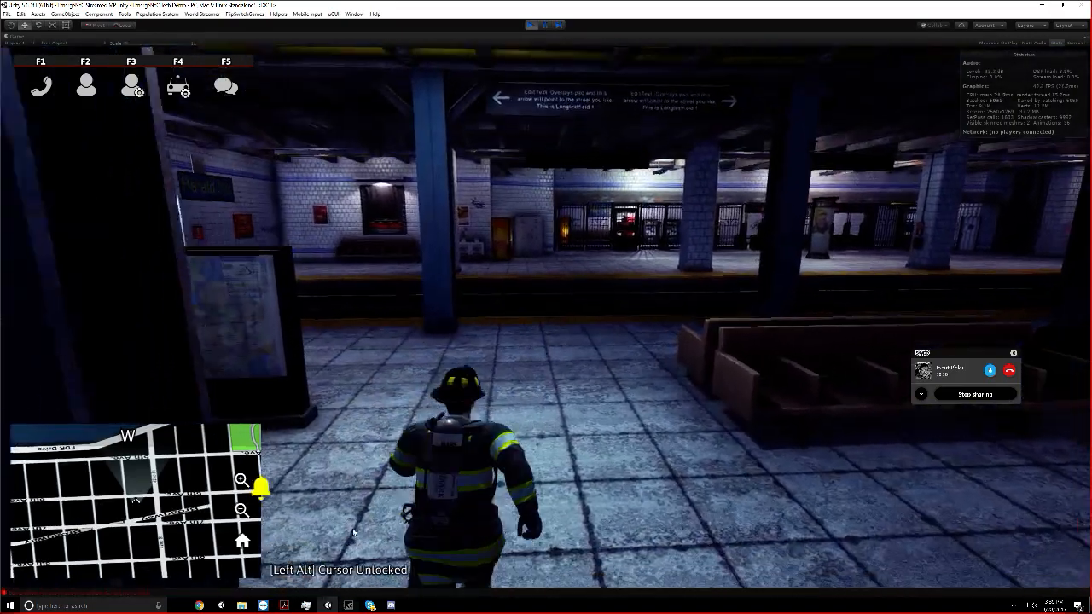
key("w")
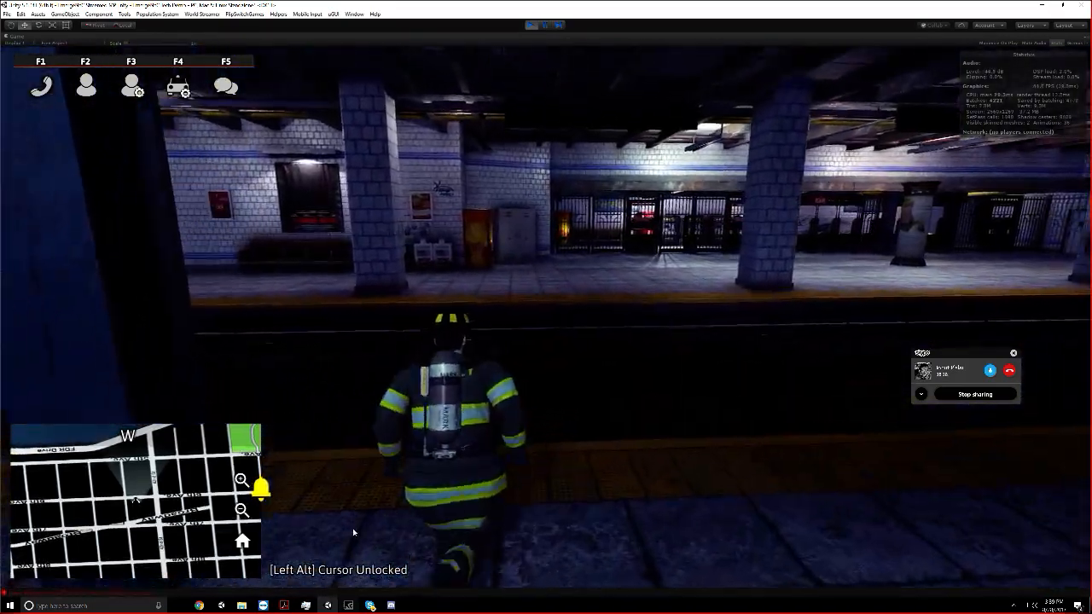
key("w")
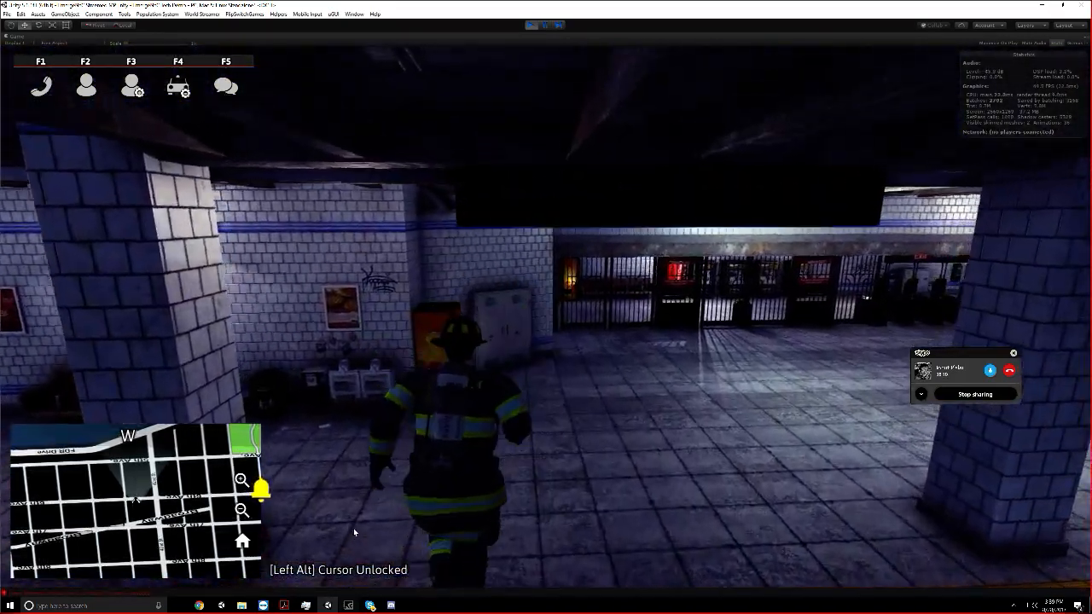
Run alongside the gates of the Herald Sq. station and pass through the turnstiles under the street-level Exit sign
key("w")
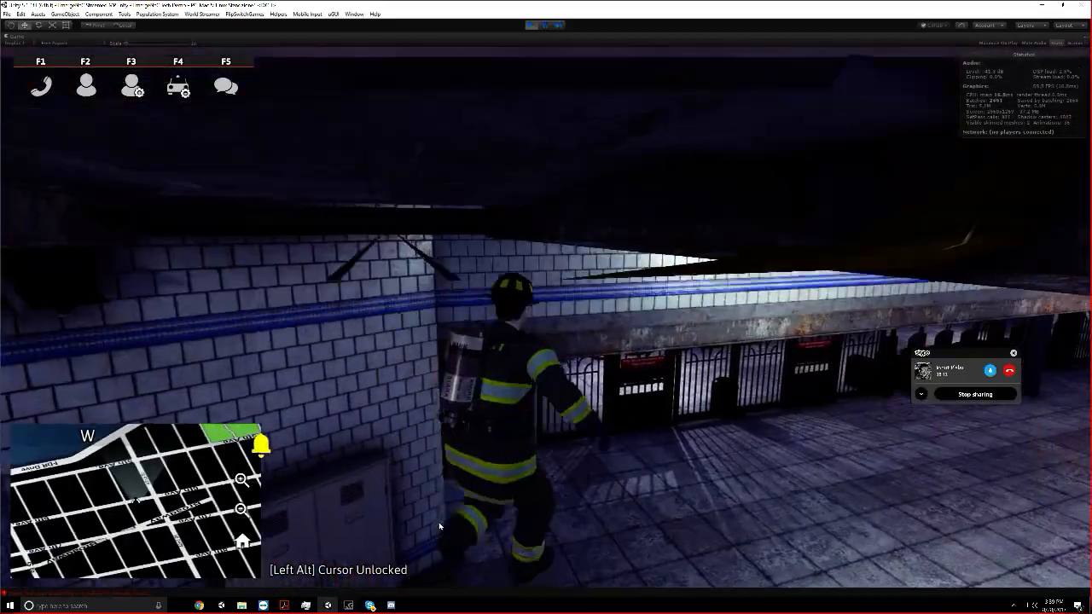
key("w")
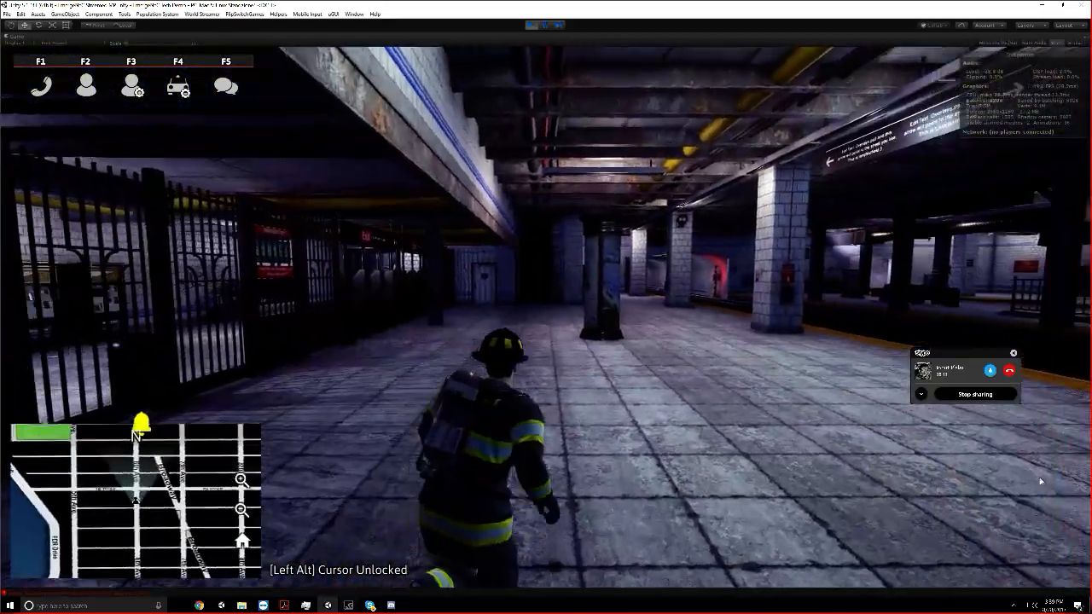
key("w")
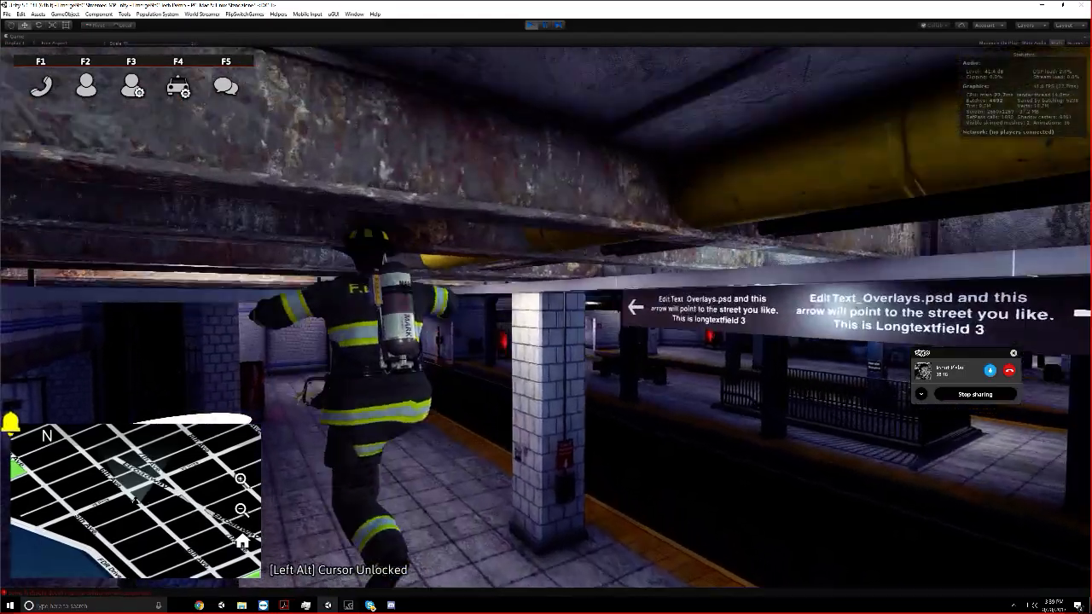
key("w")
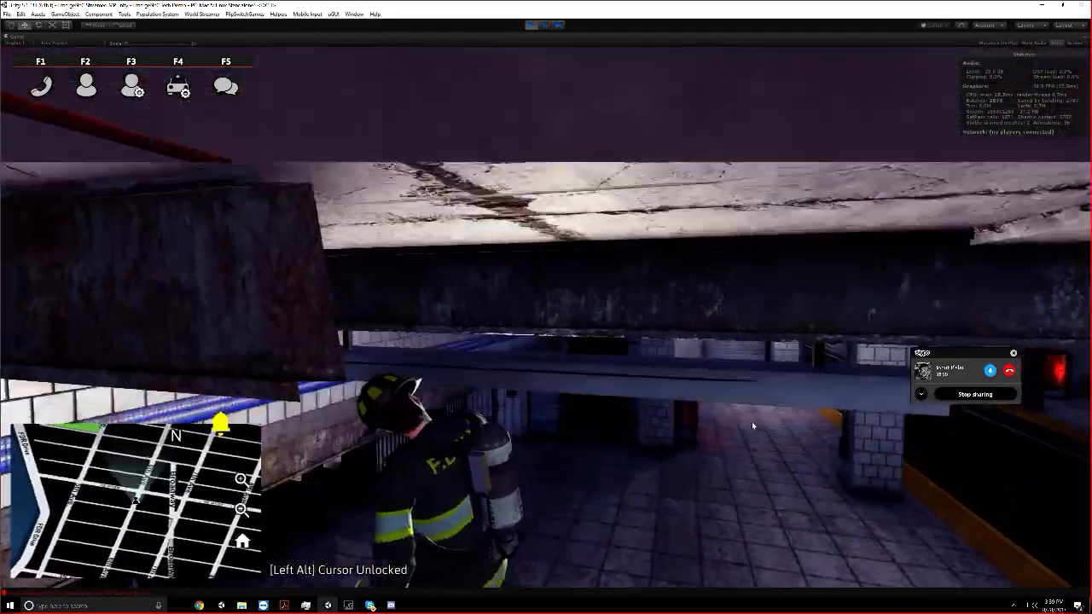
key("d")
key("w")
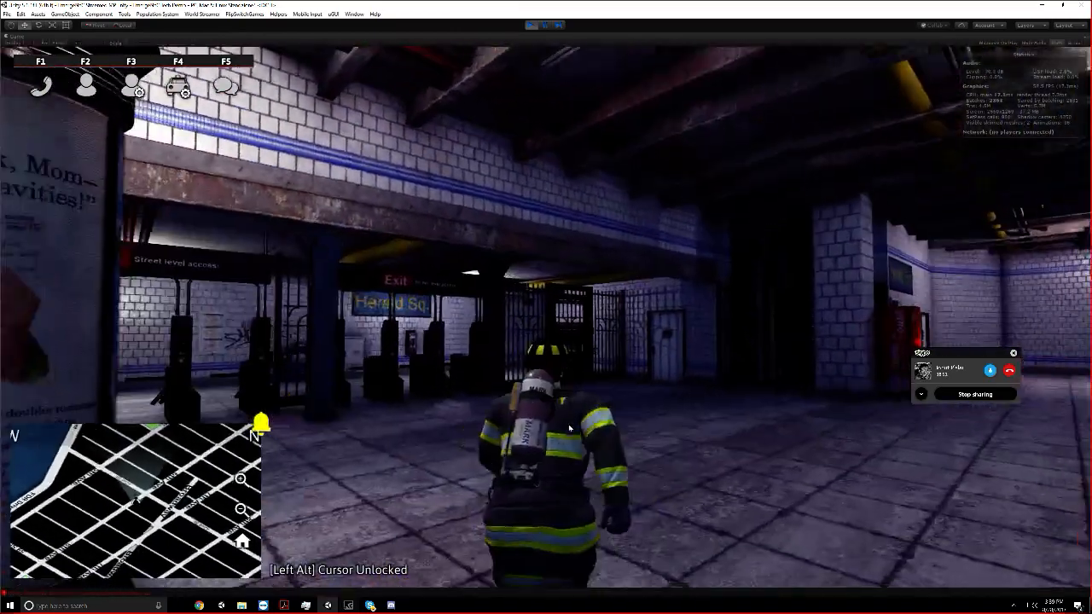
key("w")
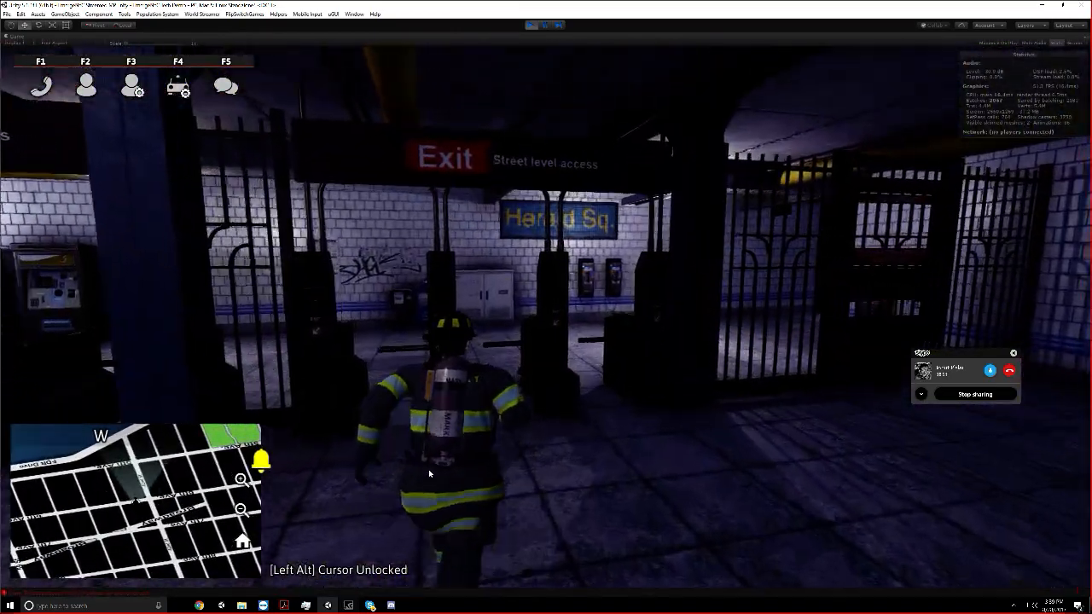
key("w")
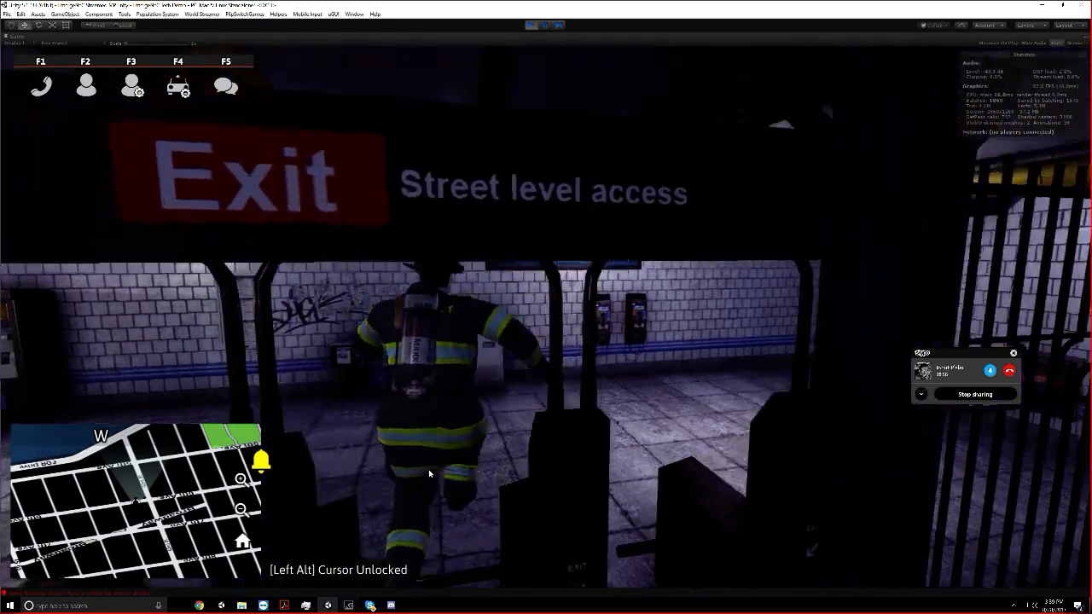
Switch to Chrome and check the subway items under Bug Fixing in the EmergeNYC task list
key("alt")
key("ctrl+shift+Escape")
key("alt+Tab")
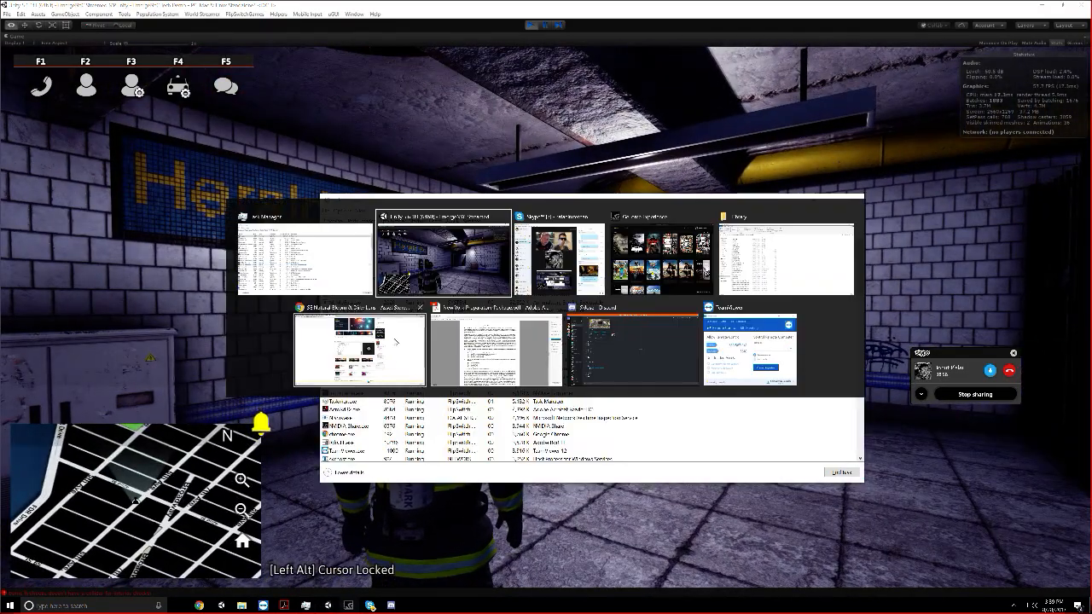
left_click(376, 331)
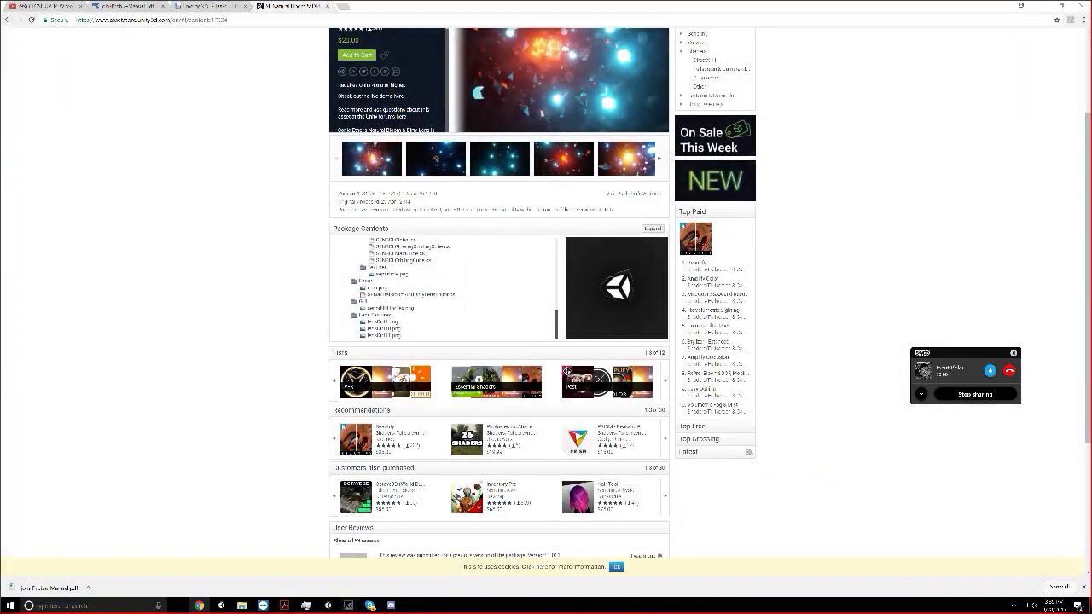
left_click(185, 7)
scroll(206, 299, "up", 4)
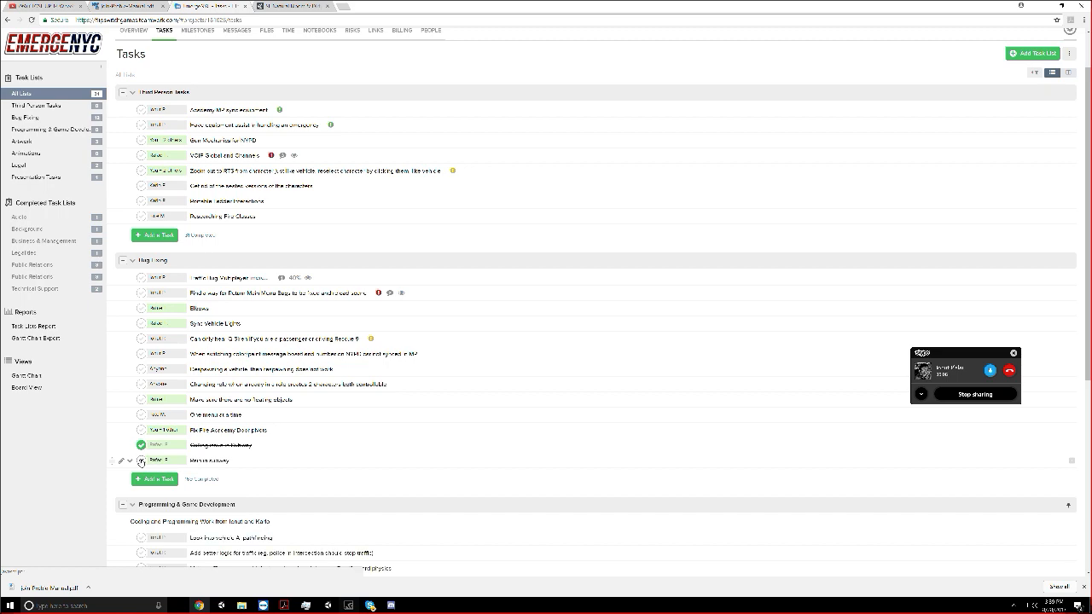
Return to the running Unity game and follow the Herald Sq. exit passage up the stairs to street level
left_click(326, 605)
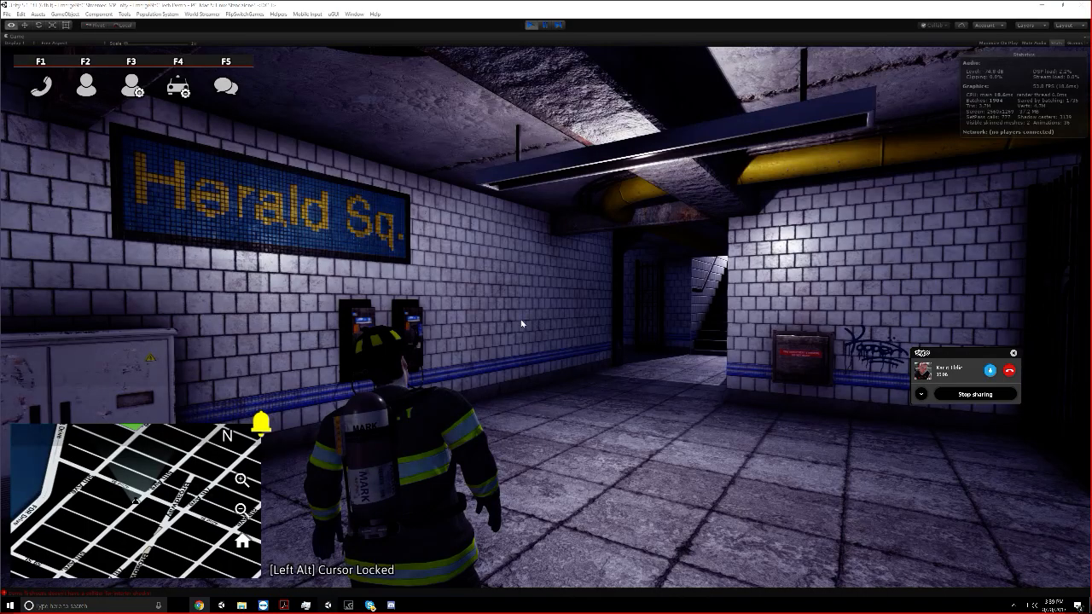
key("w")
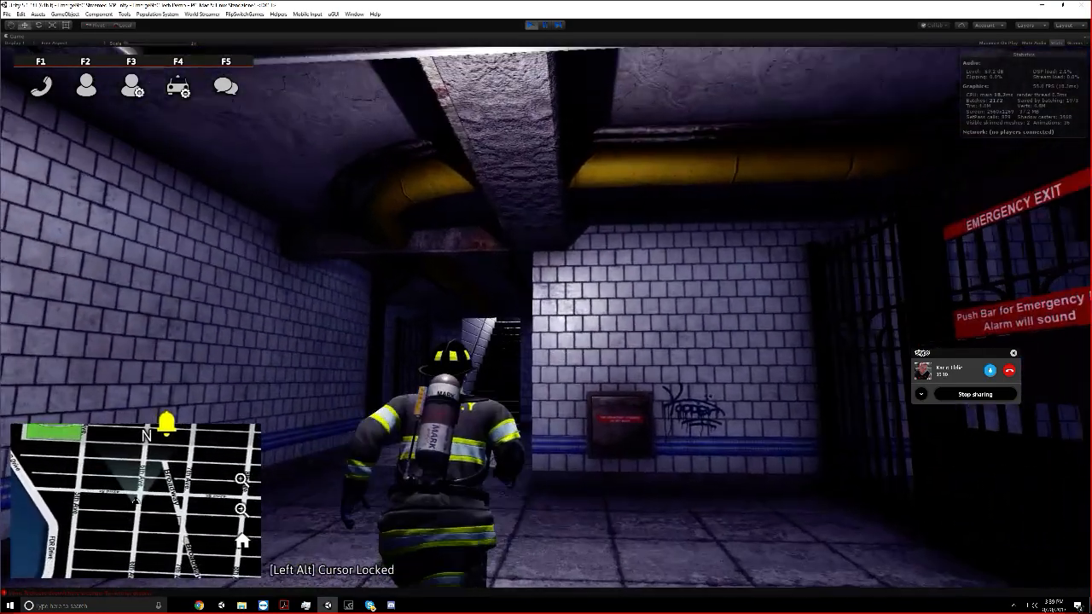
key("w")
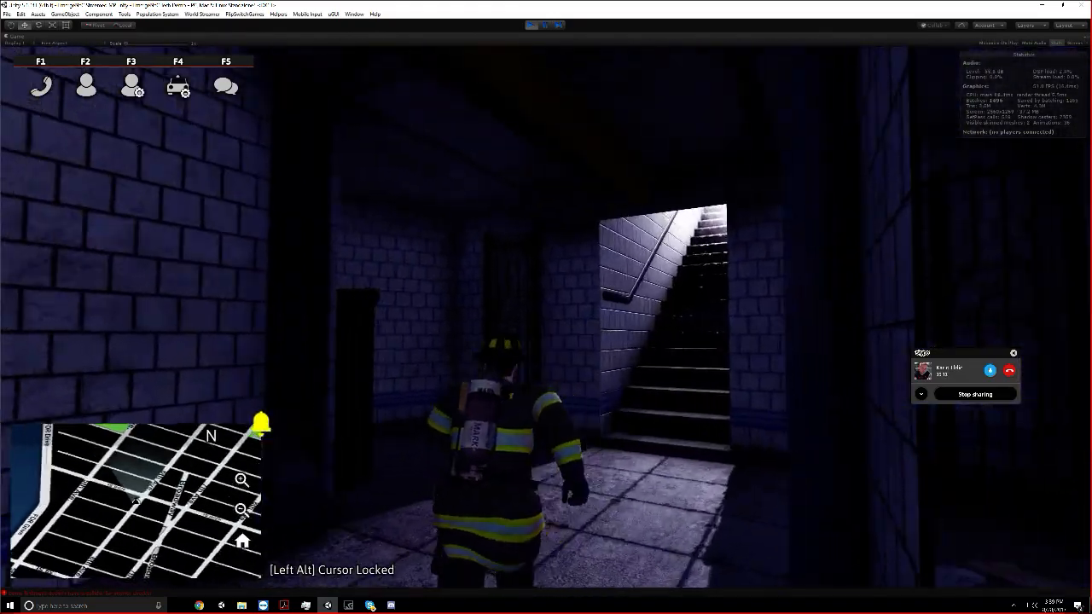
key("w")
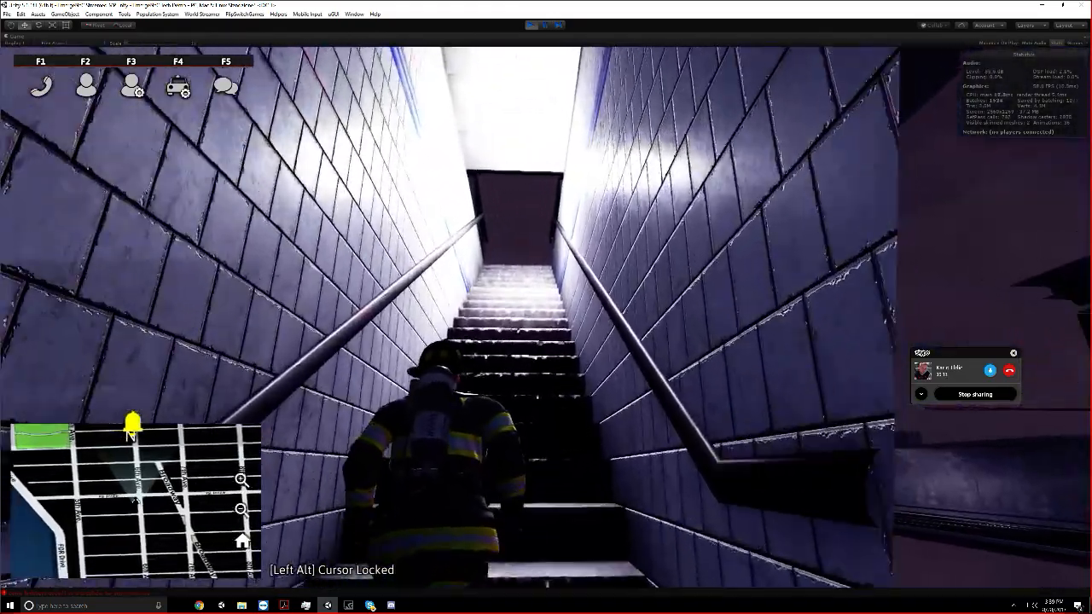
key("w")
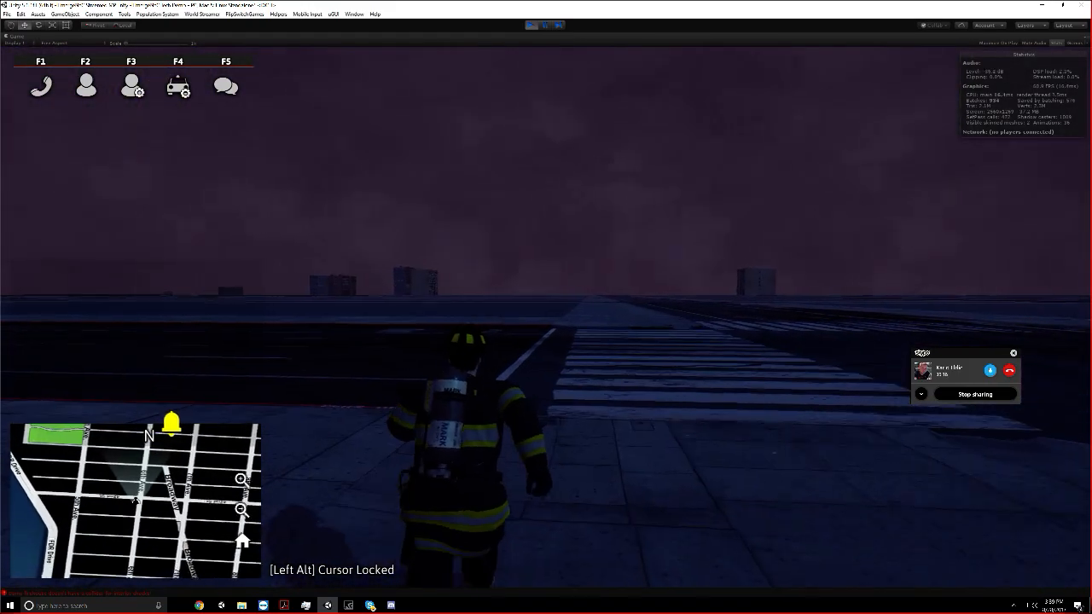
Run past the subway entrance and across the surrounding streets to inspect the night-time street level
key("w")
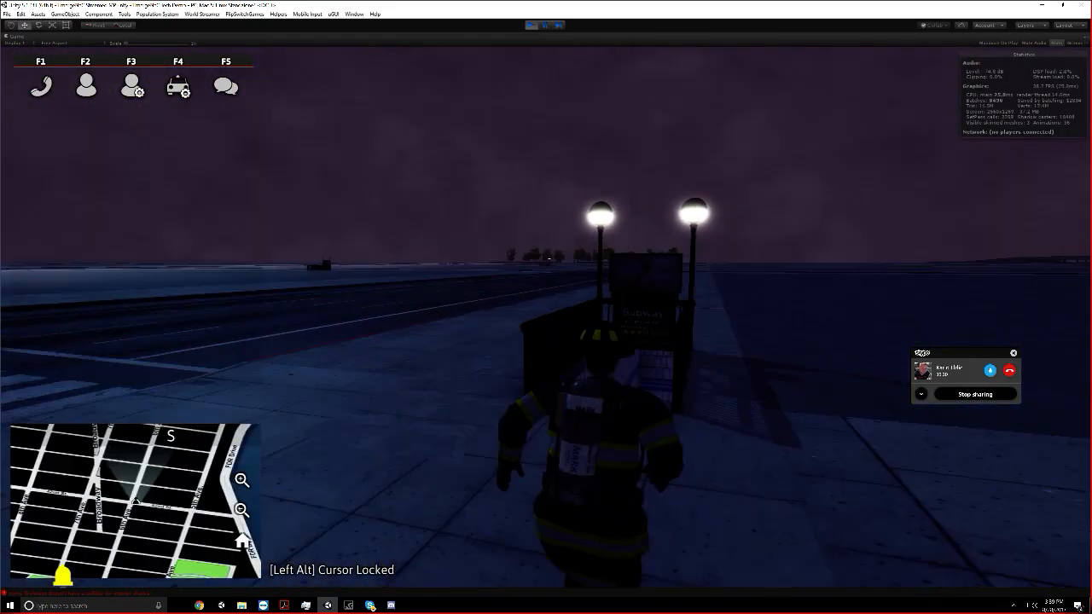
key("w")
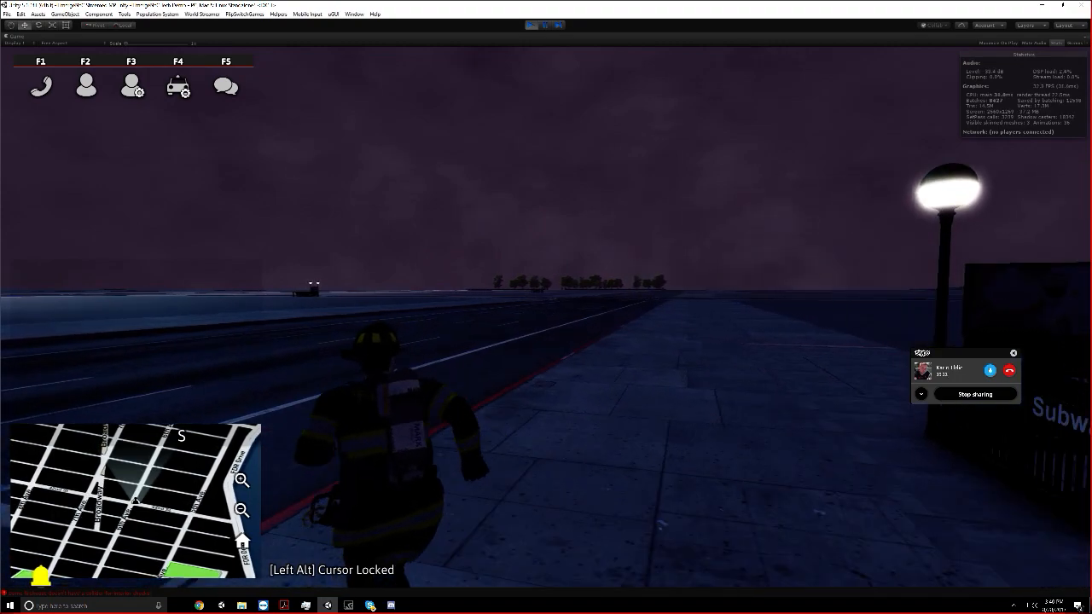
key("w")
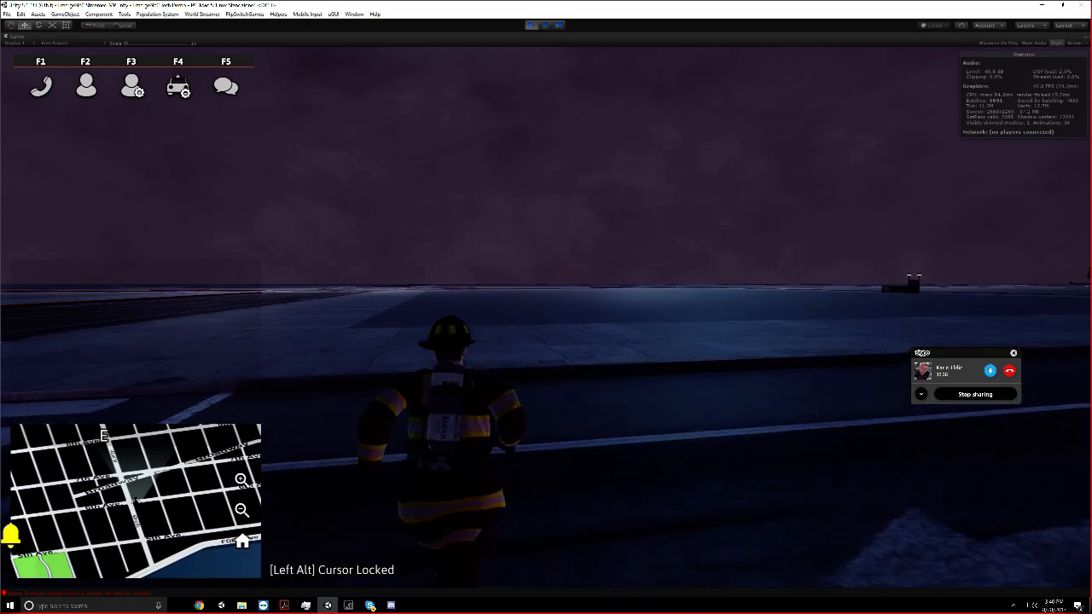
key("w")
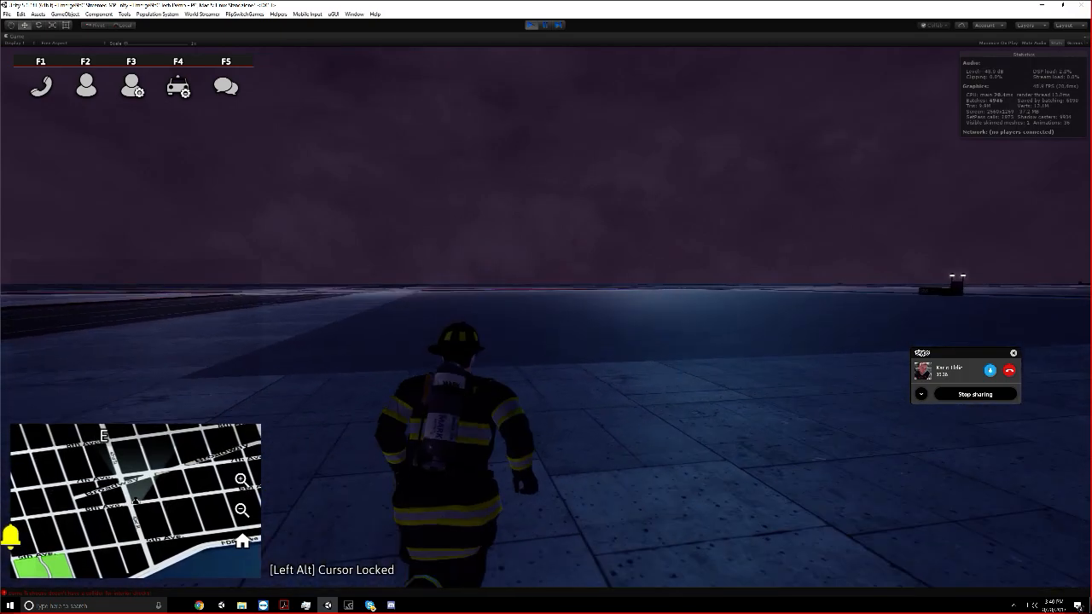
key("w")
key("w")
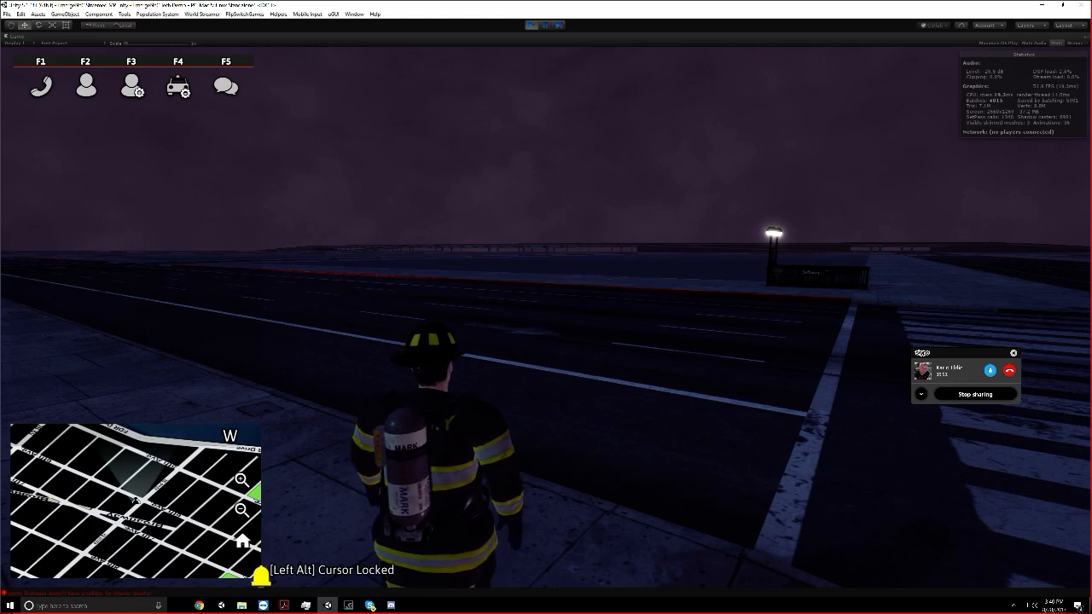
key("w")
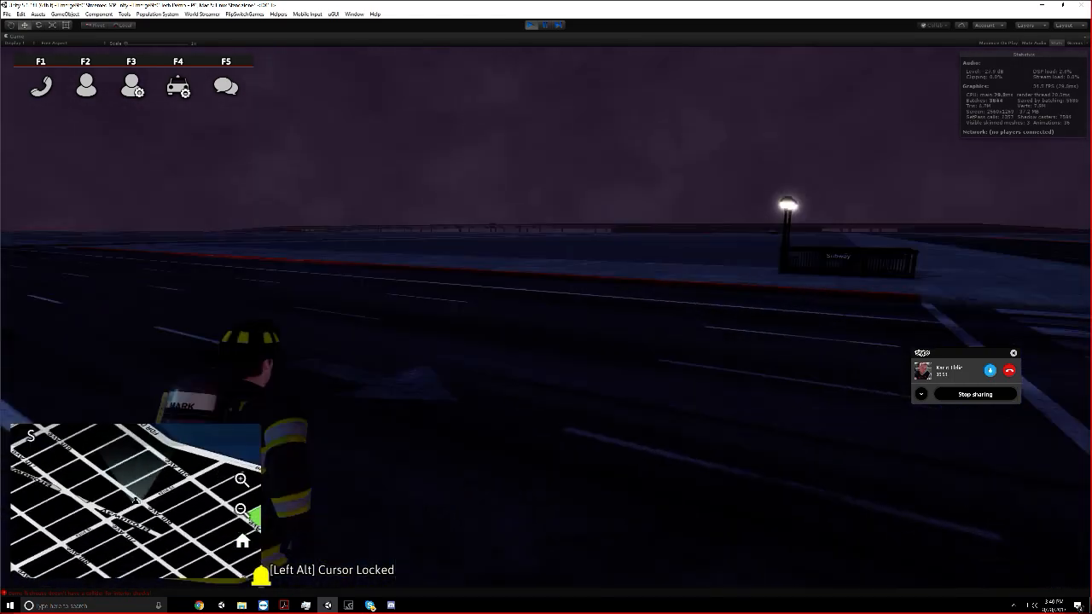
Unlock the game cursor, switch to Chrome and open YouTube in a new tab
key("alt")
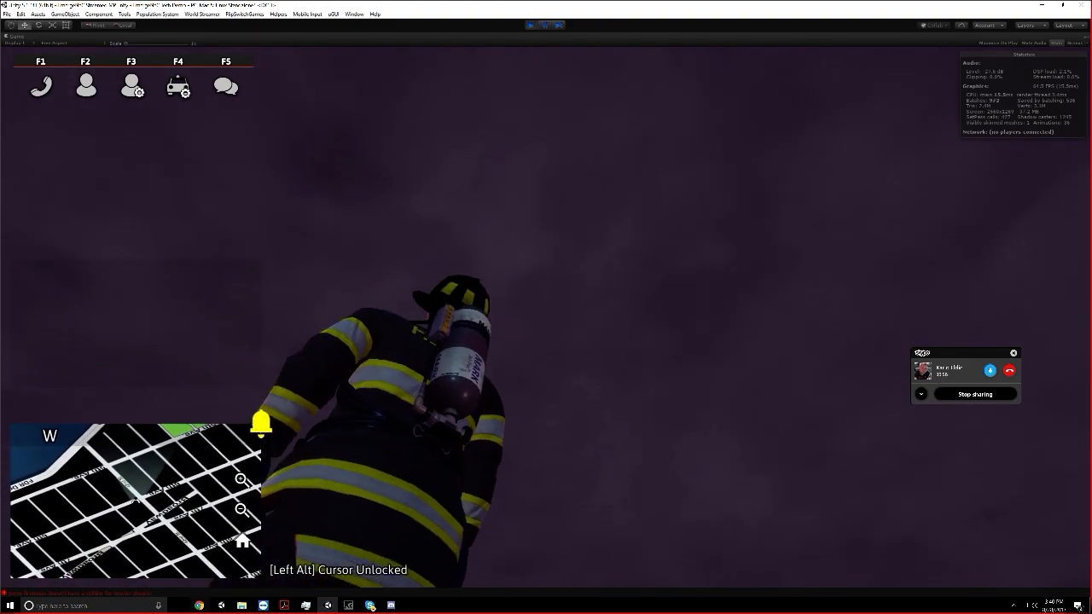
key("alt+Tab")
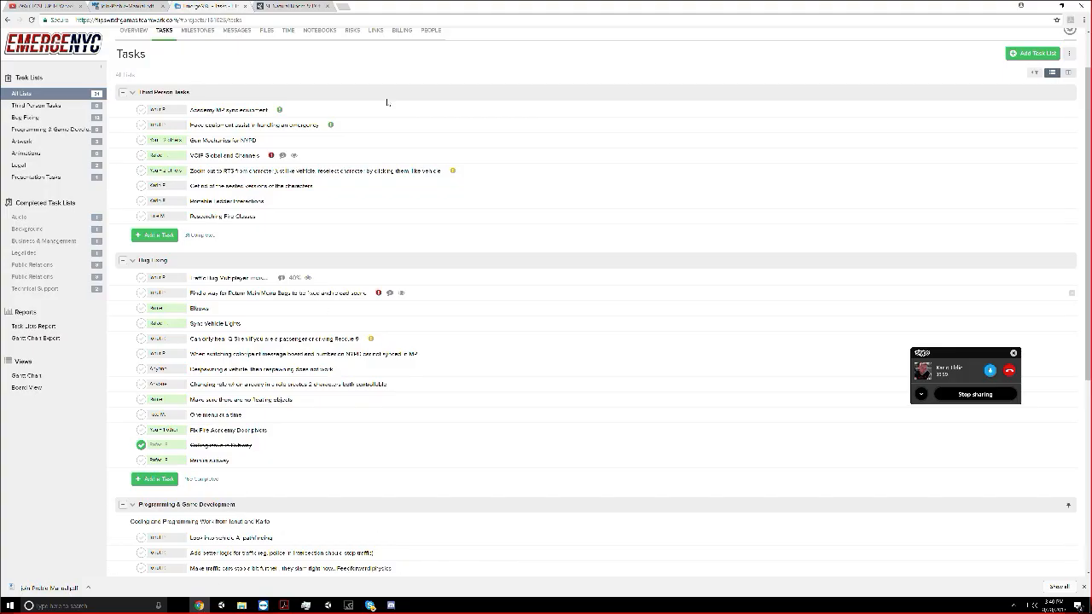
left_click(342, 6)
type("youtube g")
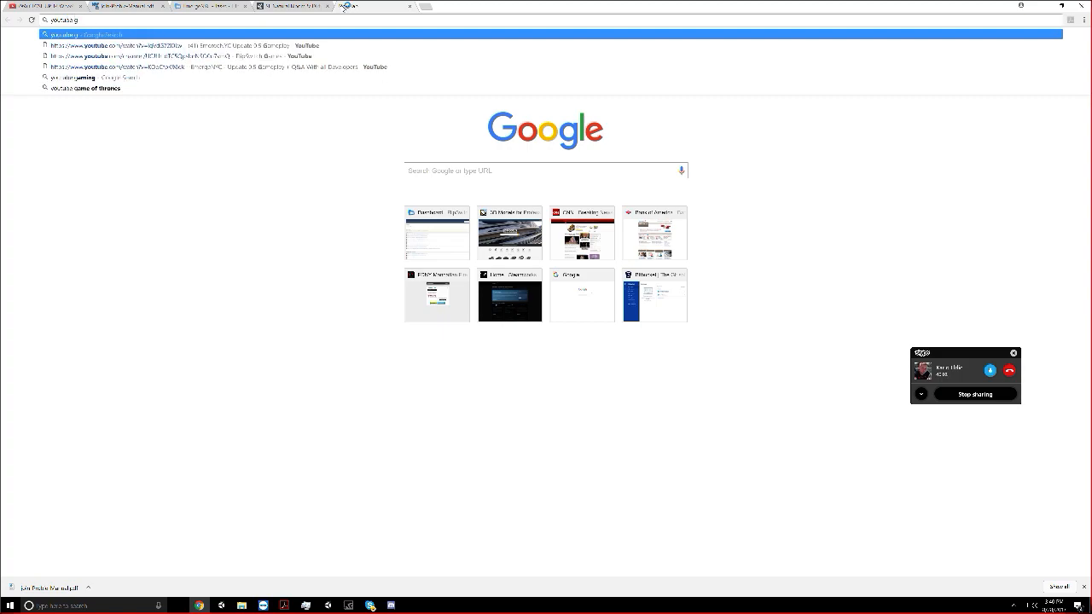
key("BackSpace")
key("Down")
key("Return")
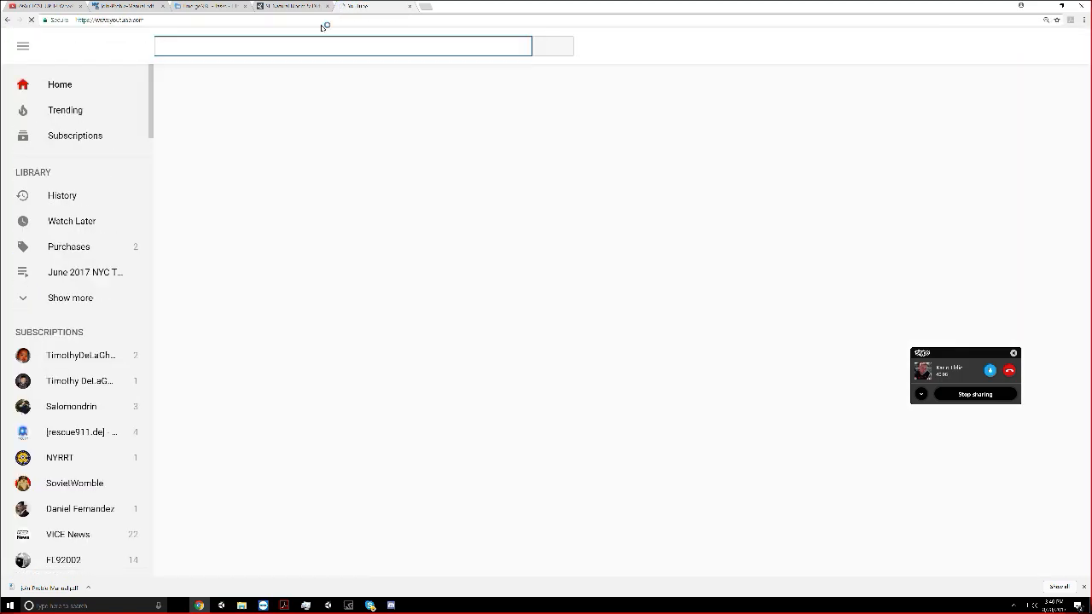
Search YouTube for "gta iv", look through the videos and refine the search to "gta iv night time"
type("gta iv")
key("Return")
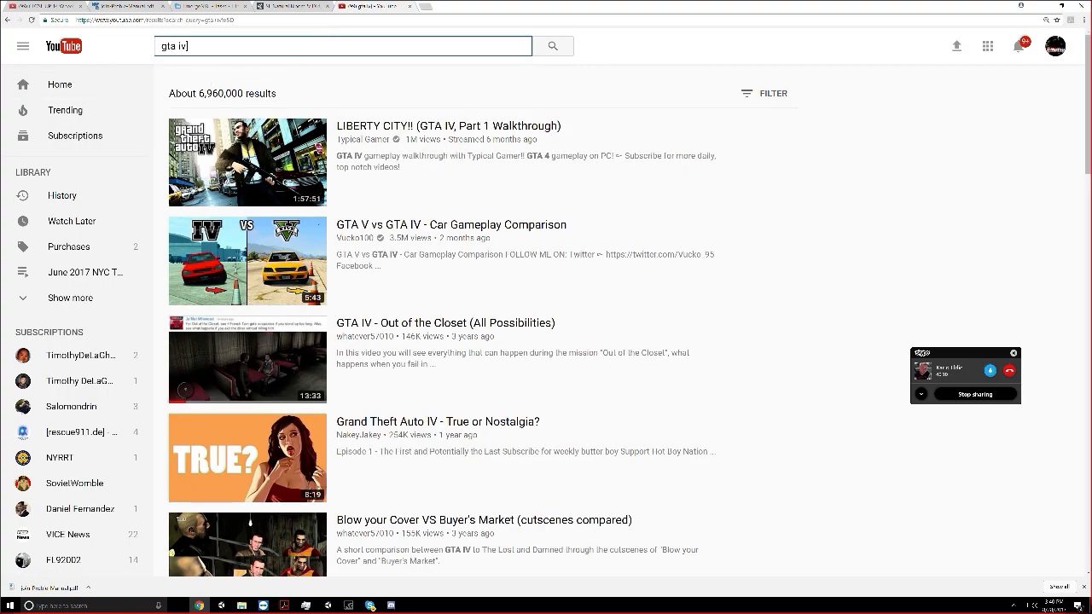
scroll(361, 167, "down", 13)
scroll(362, 186, "down", 1)
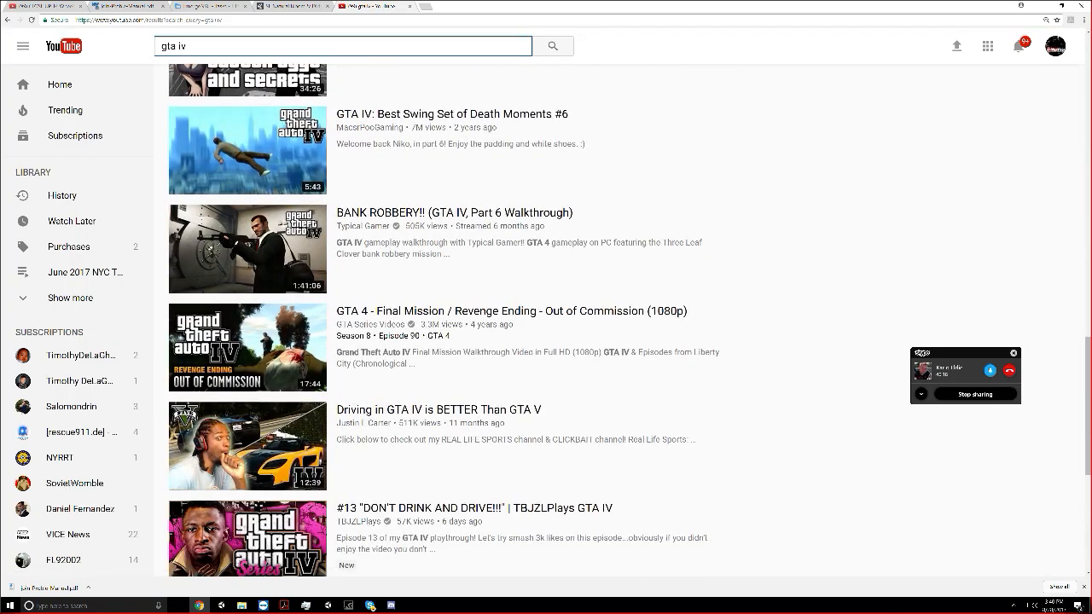
type("nihght time")
key("Return")
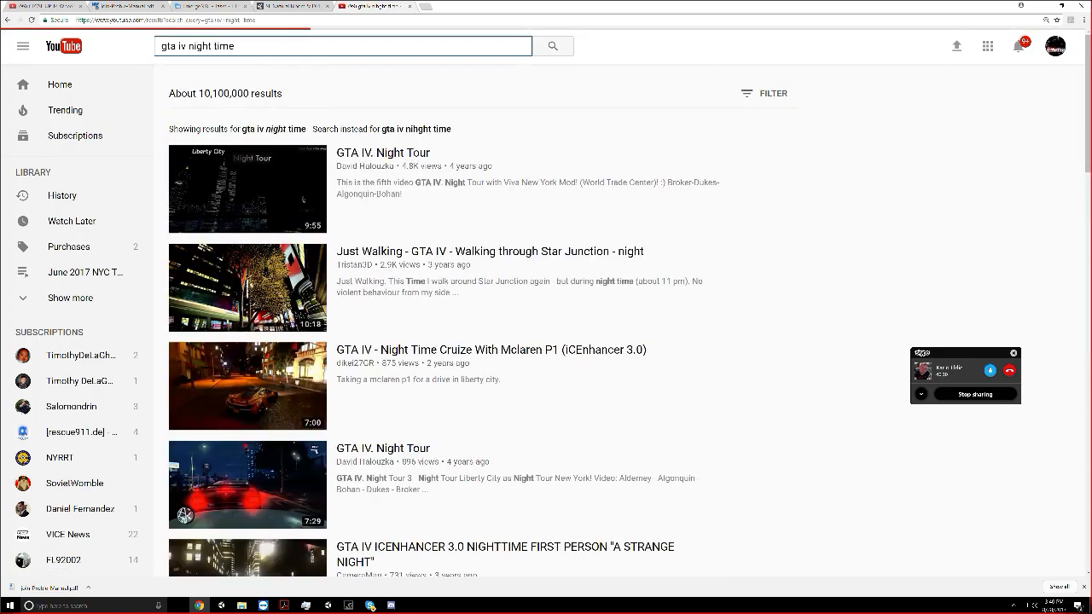
Play the first "GTA IV. Night Tour" video with its sound muted and dismiss the overlaid ad banner
left_click(196, 157)
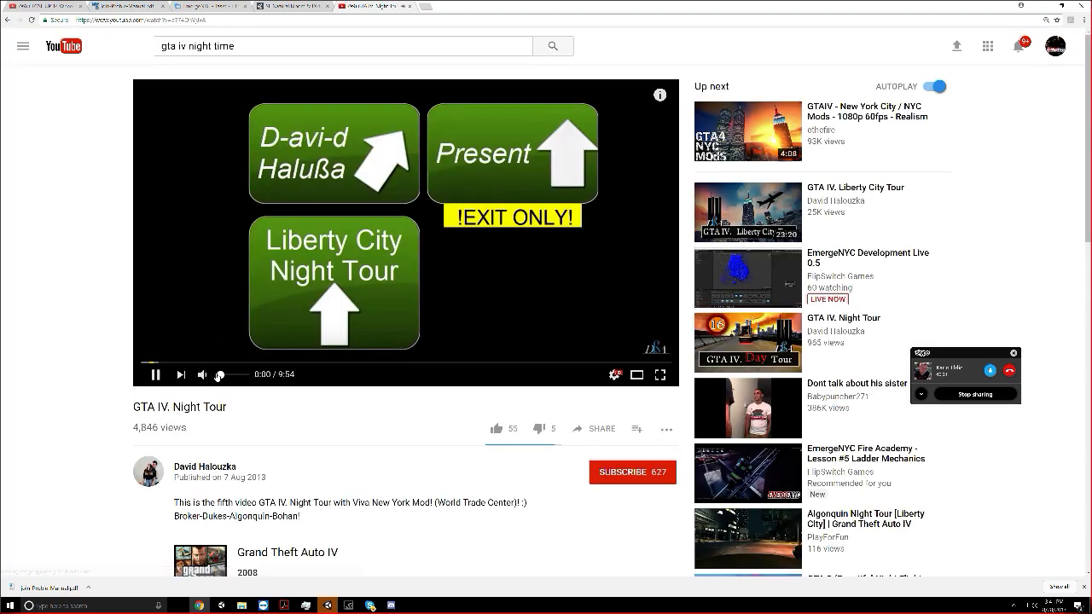
left_click(205, 375)
left_click(154, 363)
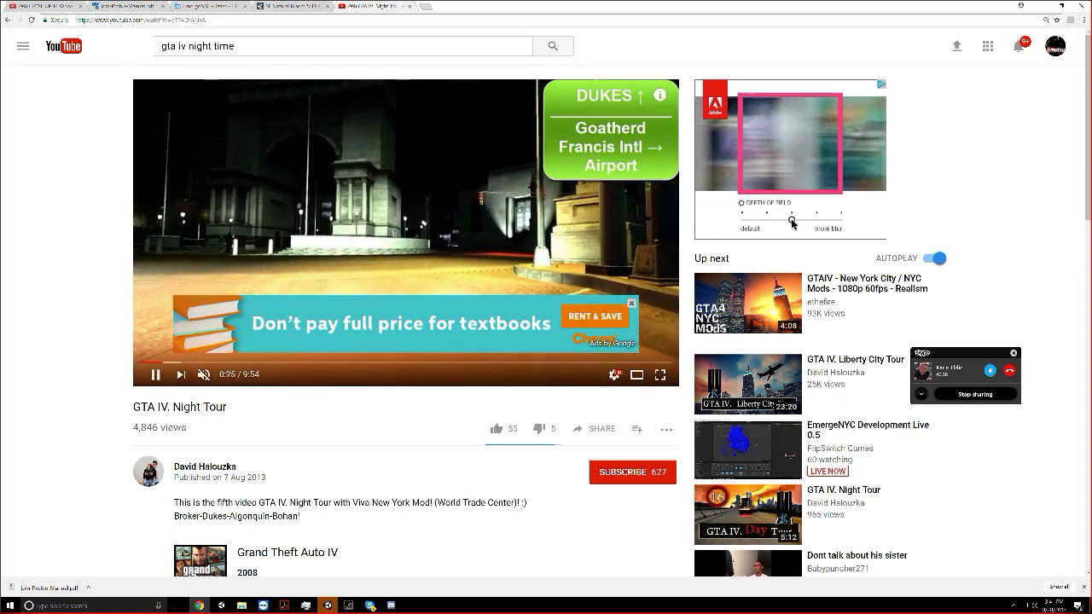
left_click(631, 304)
Skip forward through the video in short jumps to about 2:21, examining how the streets are lit at night
left_click(180, 362)
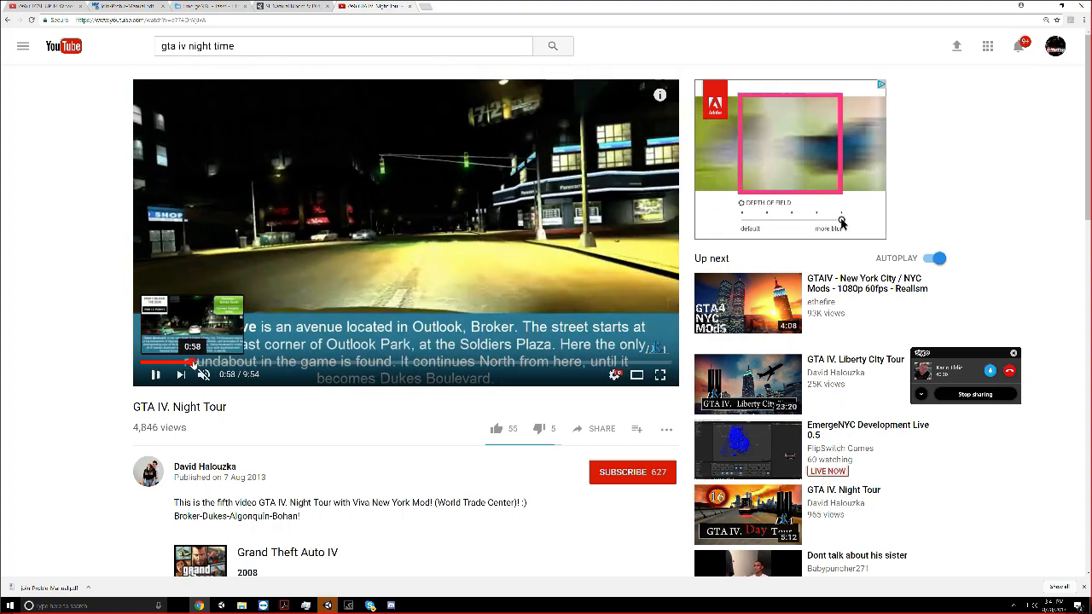
left_click(198, 363)
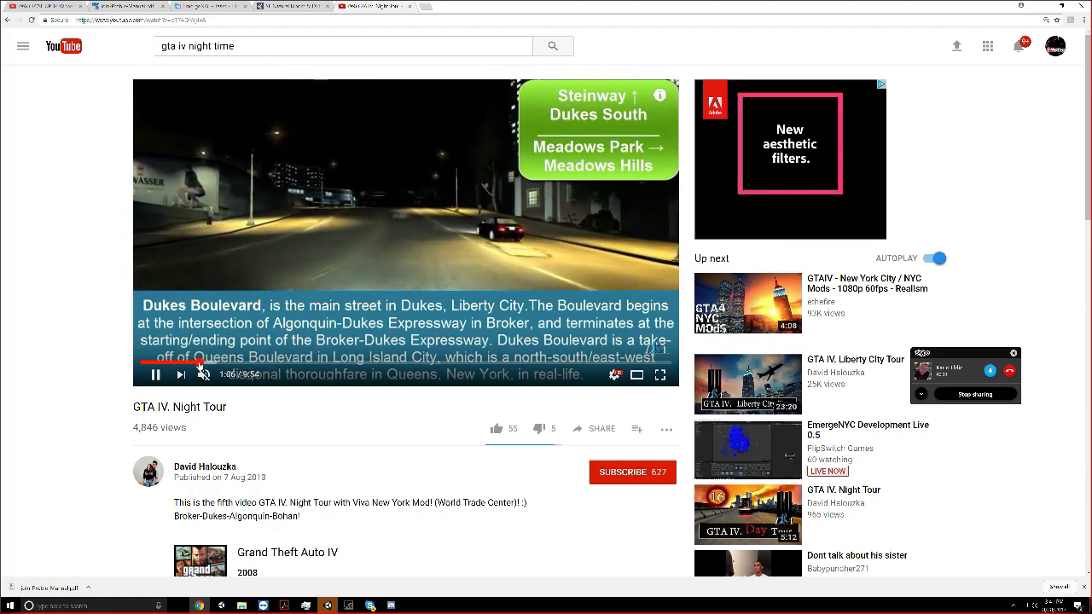
left_click(215, 362)
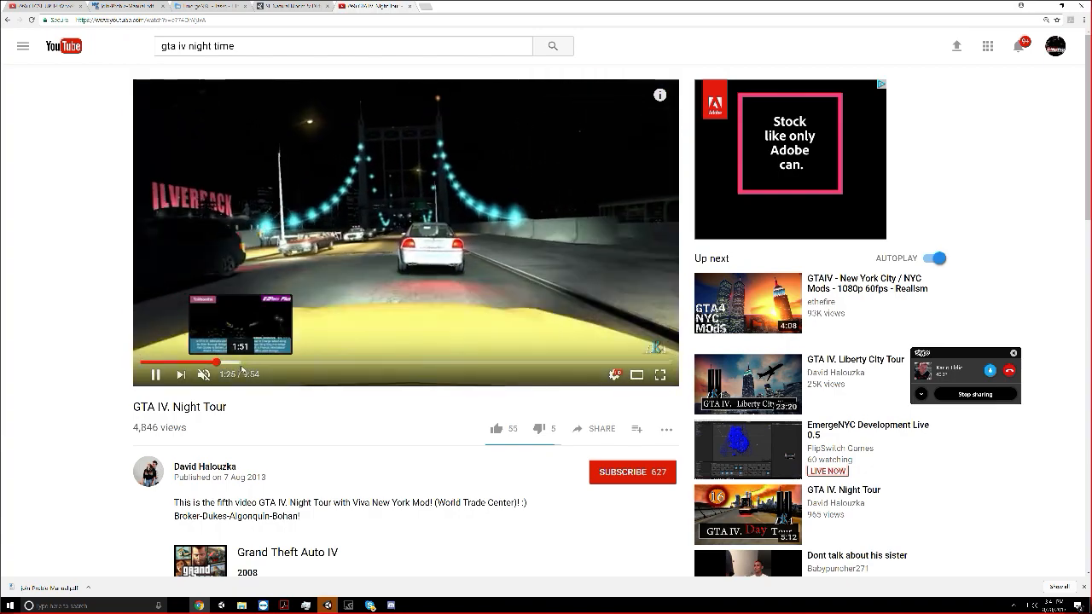
left_click(242, 362)
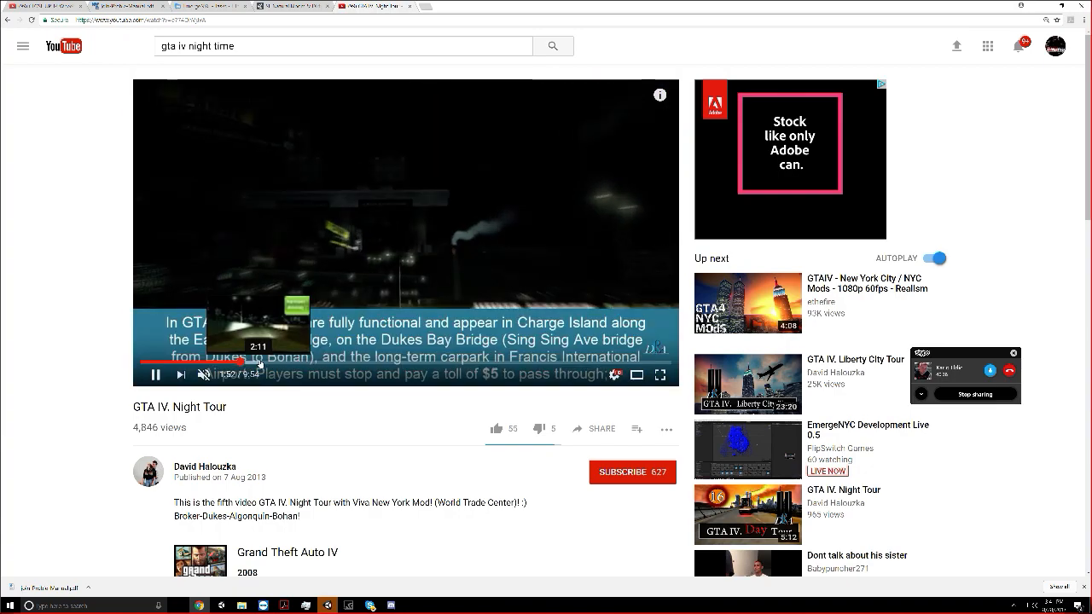
left_click(265, 362)
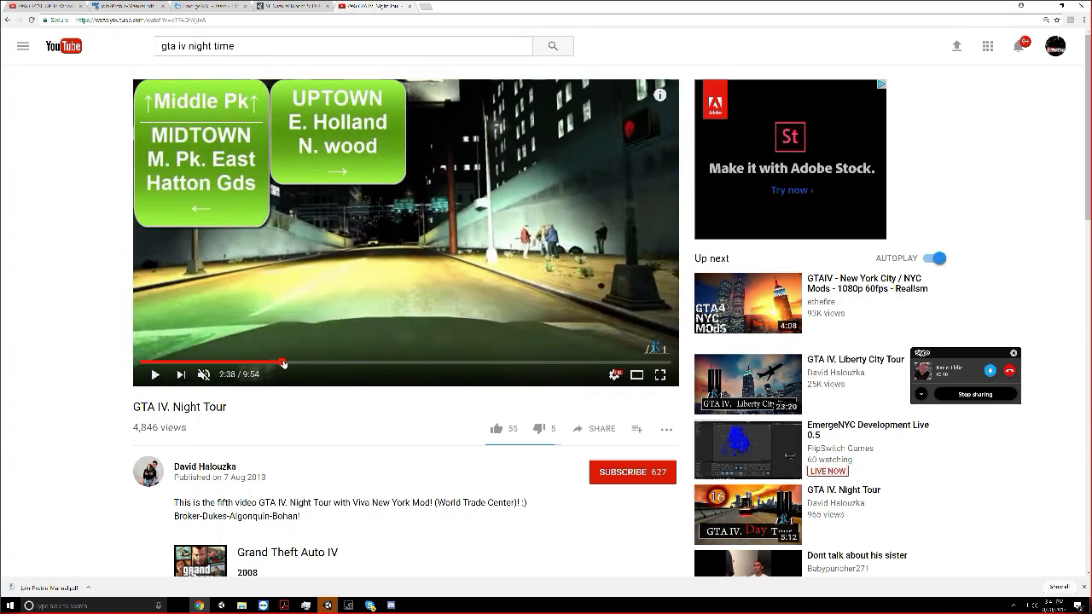
Skip on through the "GTA IV. Night Tour" video to about 7:45, examining the night lighting of its streets, tunnel and buildings
left_click(283, 359)
left_click(301, 363)
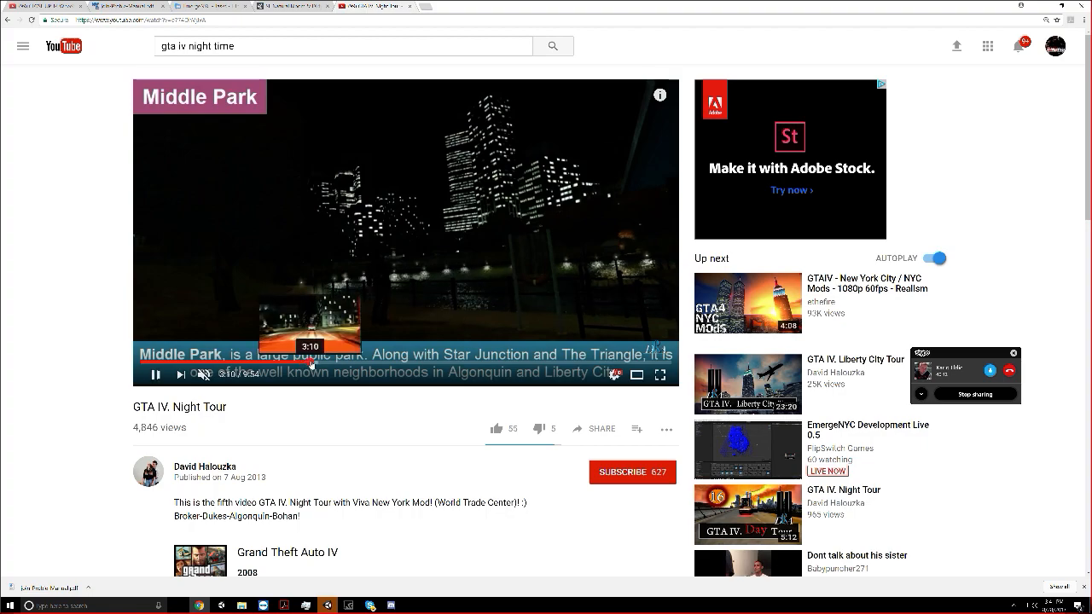
left_click(311, 362)
left_click(369, 362)
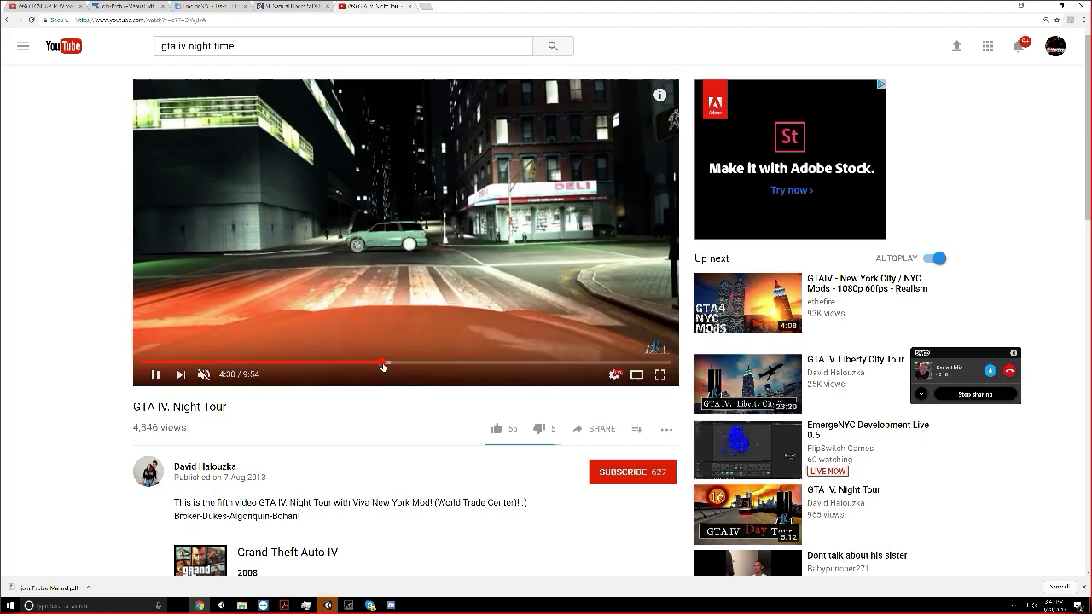
left_click(396, 363)
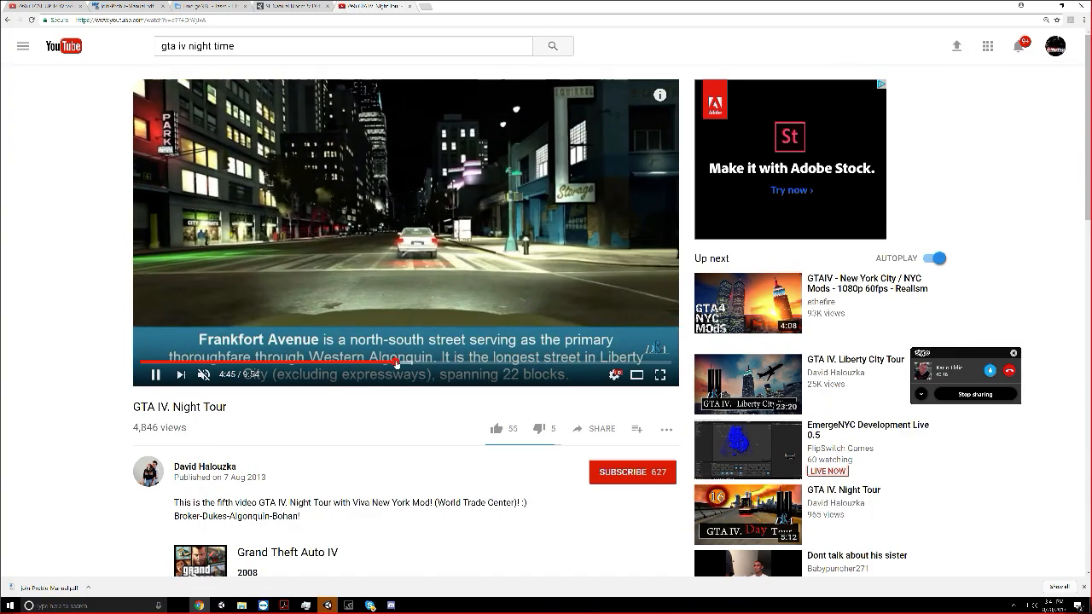
left_click(404, 363)
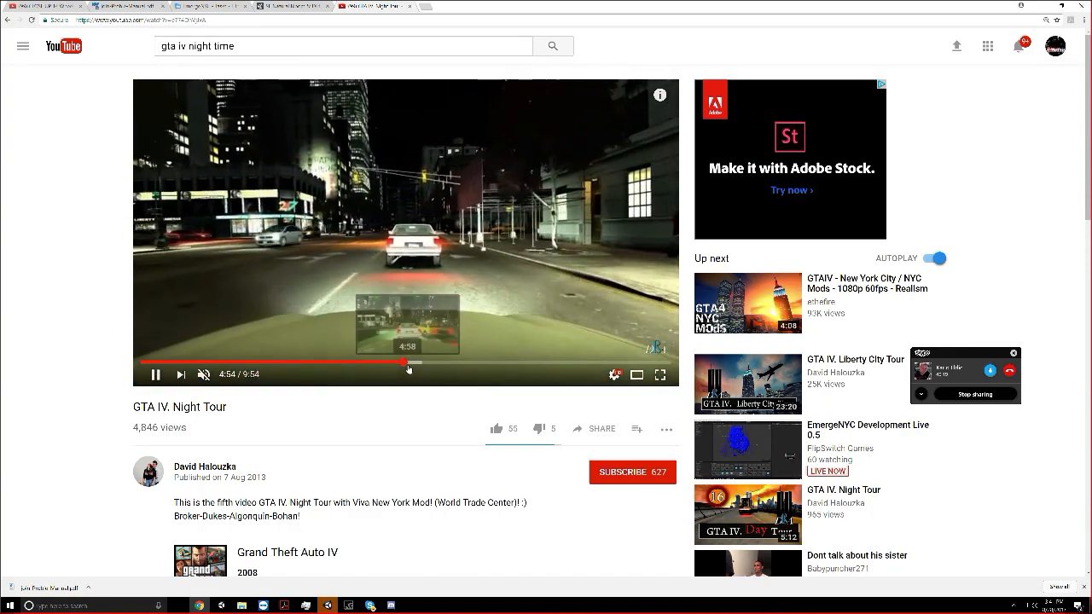
left_click(407, 364)
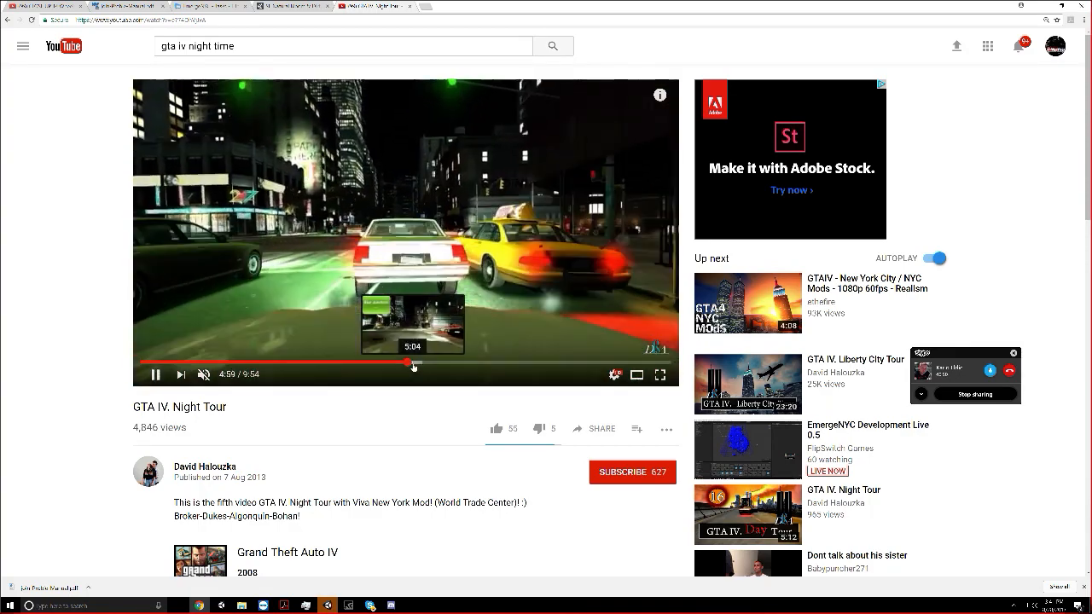
left_click(413, 364)
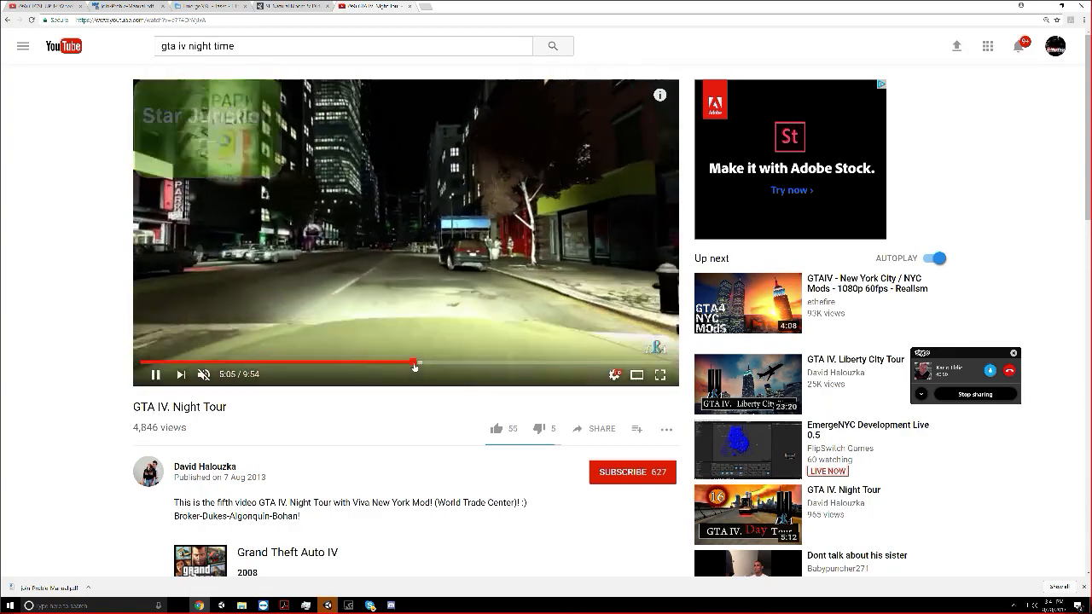
left_click(419, 364)
left_click(434, 363)
left_click(449, 364)
left_click(465, 364)
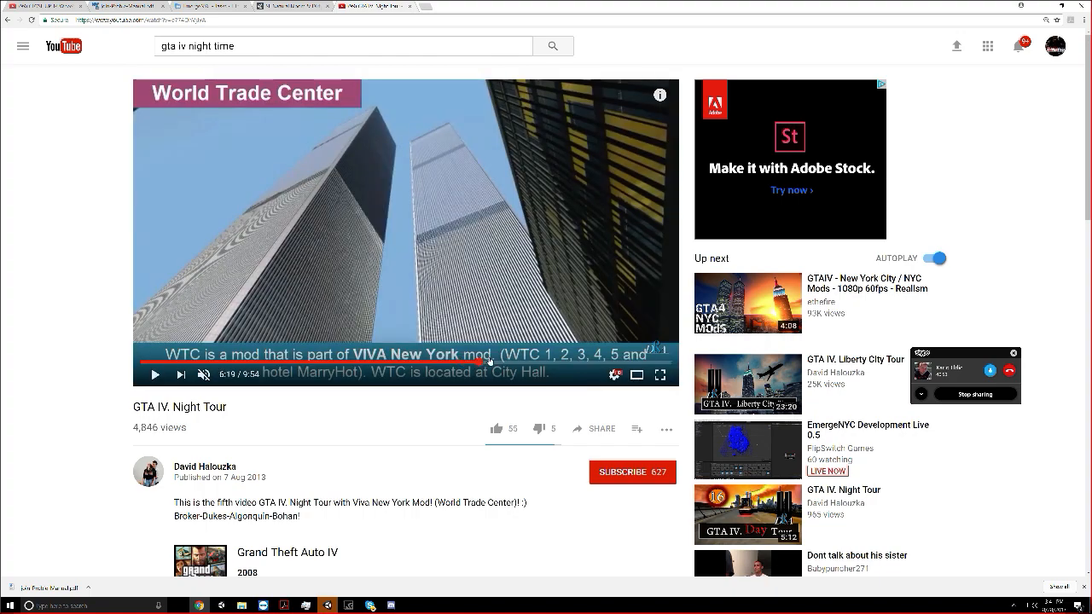
left_click(489, 361)
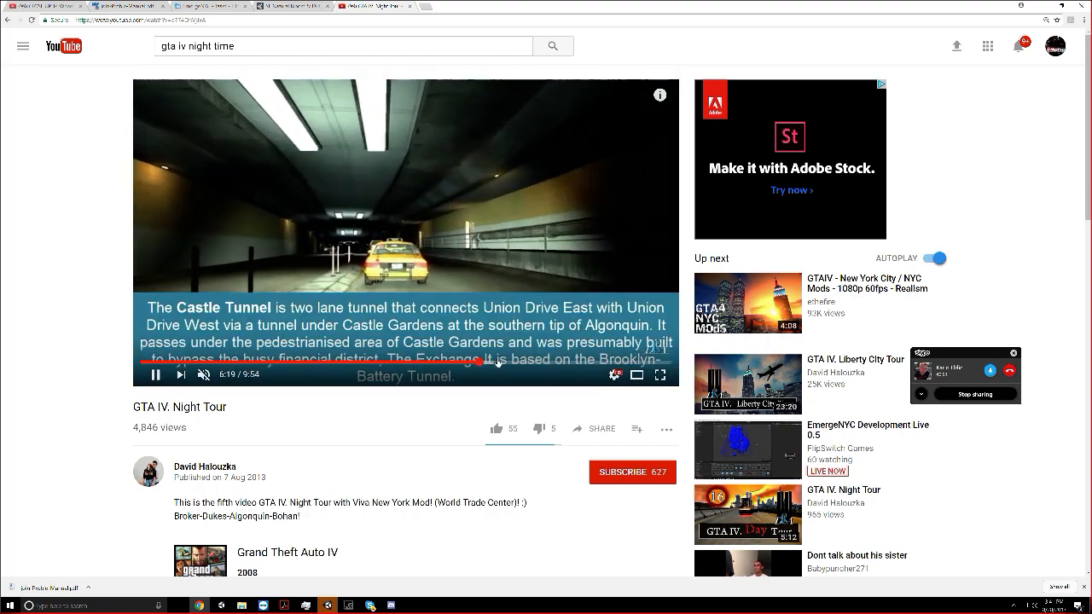
left_click(520, 364)
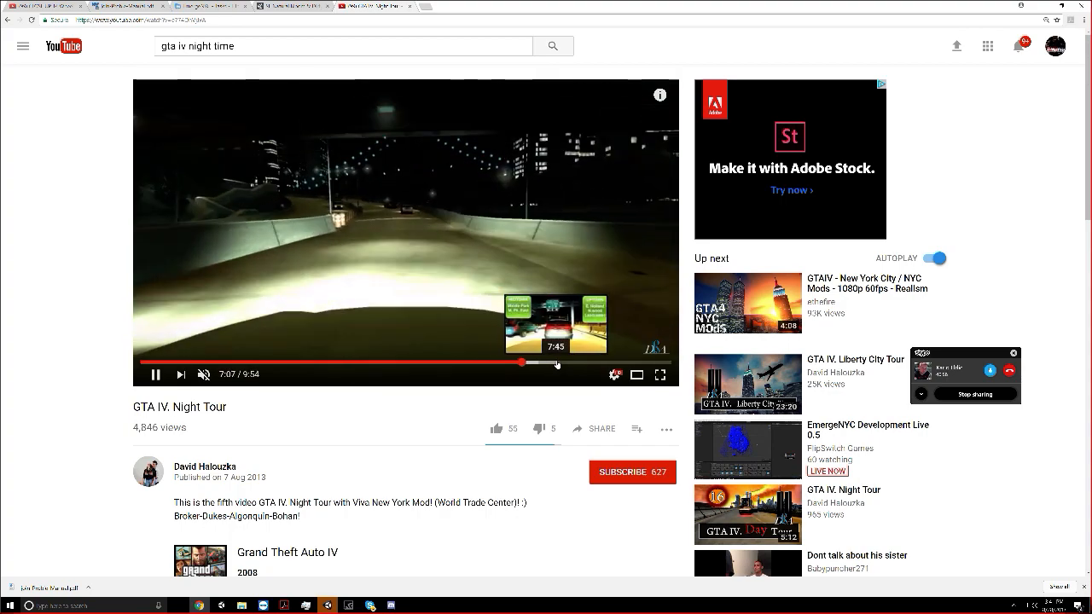
left_click(556, 364)
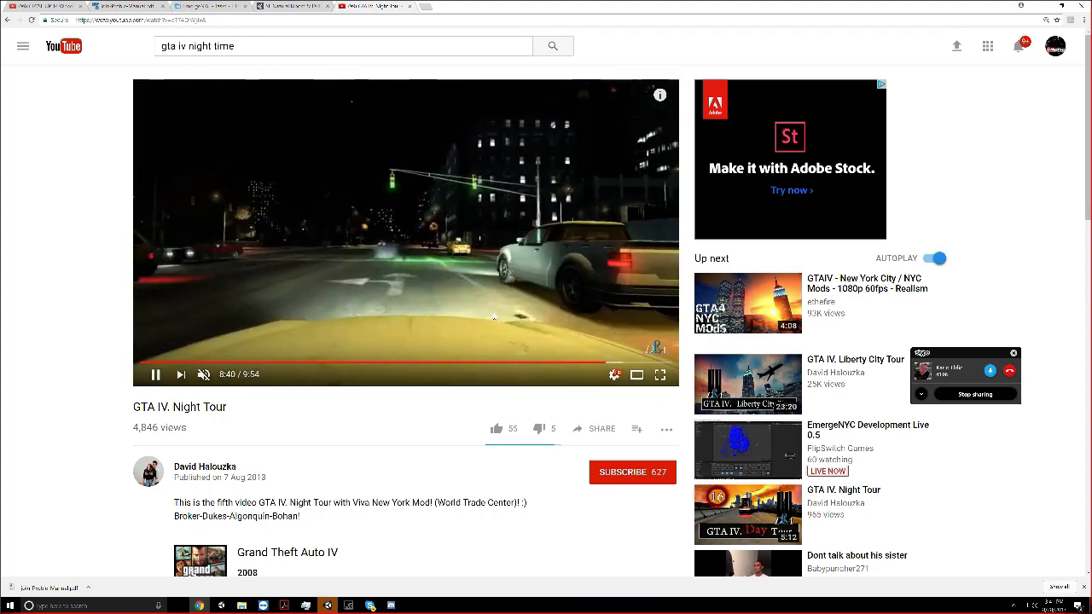
Switch to Unity and deactivate the Buildings_ABStreamed object in the streamed scene
left_click(331, 603)
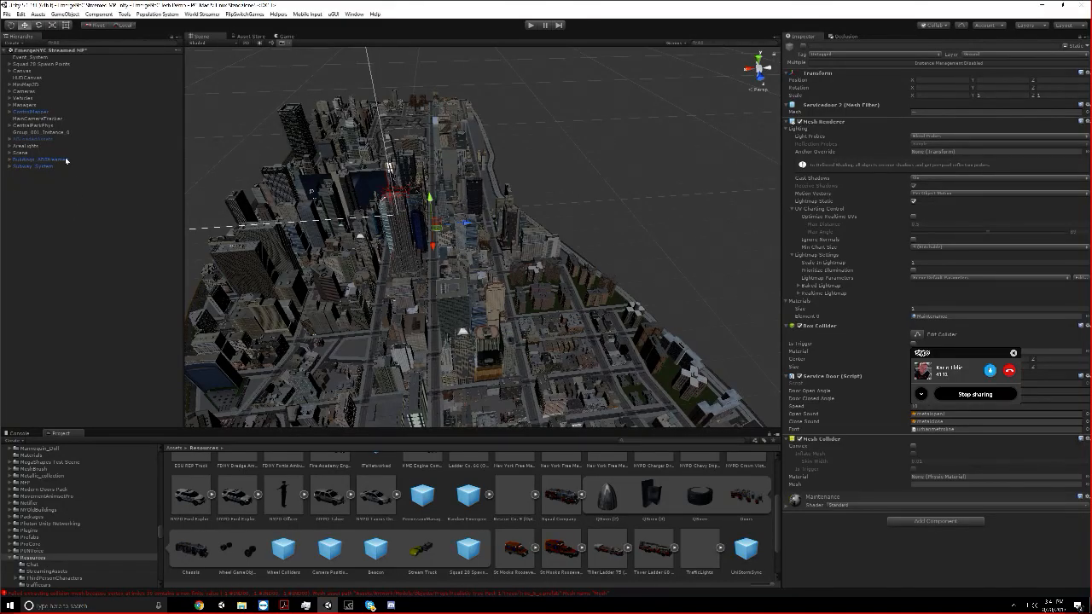
double_click(66, 159)
left_click(801, 47)
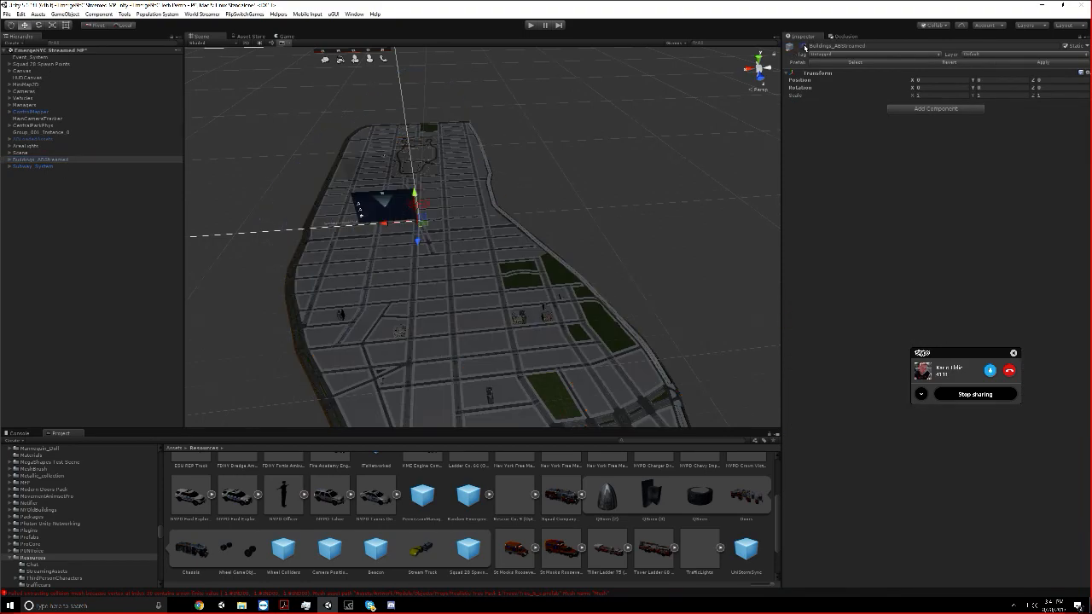
left_click(77, 312)
Activate the ABLoadedAssets object and view the city grid around it
scroll(382, 286, "up", 5)
scroll(381, 296, "up", 2)
middle_click_drag(240, 280, 312, 238)
left_click(35, 139)
left_click(803, 47)
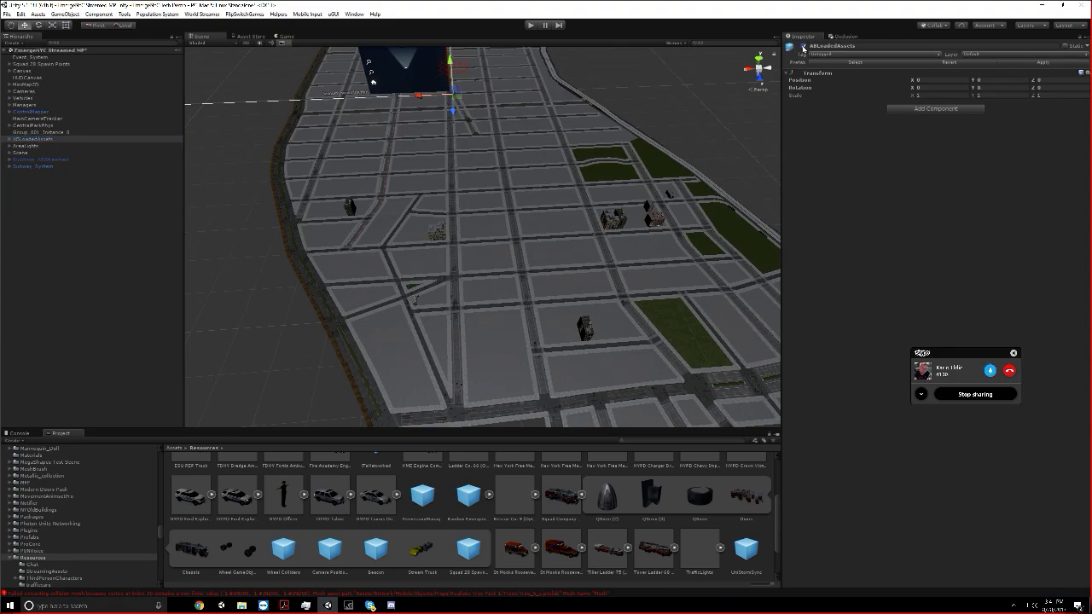
scroll(626, 178, "down", 5)
scroll(625, 178, "up", 4)
middle_click_drag(625, 178, 630, 174)
left_click(802, 46)
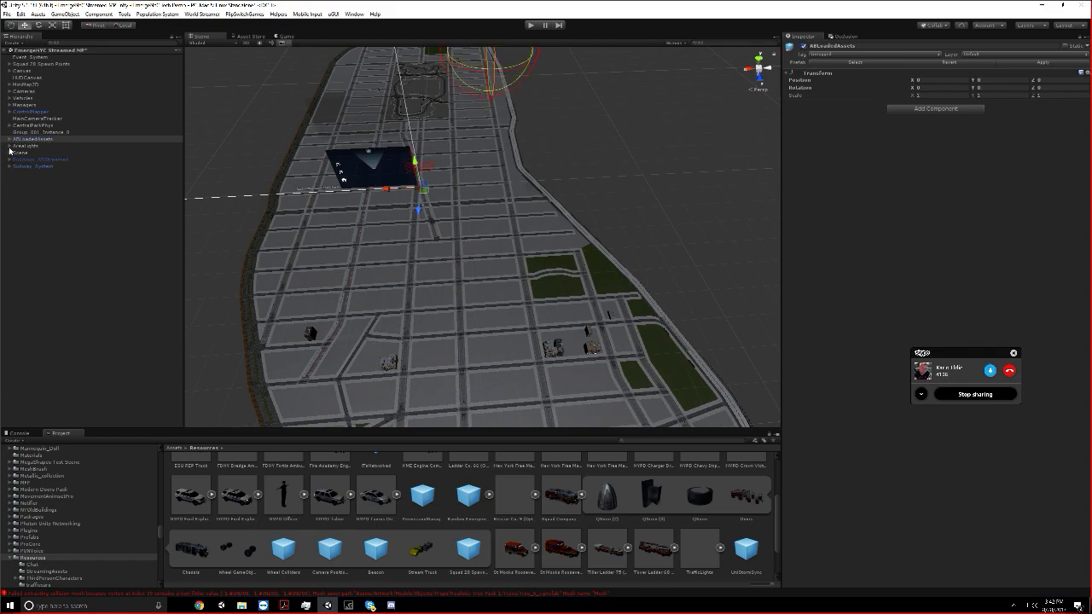
Expand the Managers group and examine AbManager's load manager settings, including its AB Memory Ref list
left_click(10, 113)
left_click(9, 112)
left_click(10, 112)
left_click(9, 113)
left_click(11, 105)
left_click(34, 207)
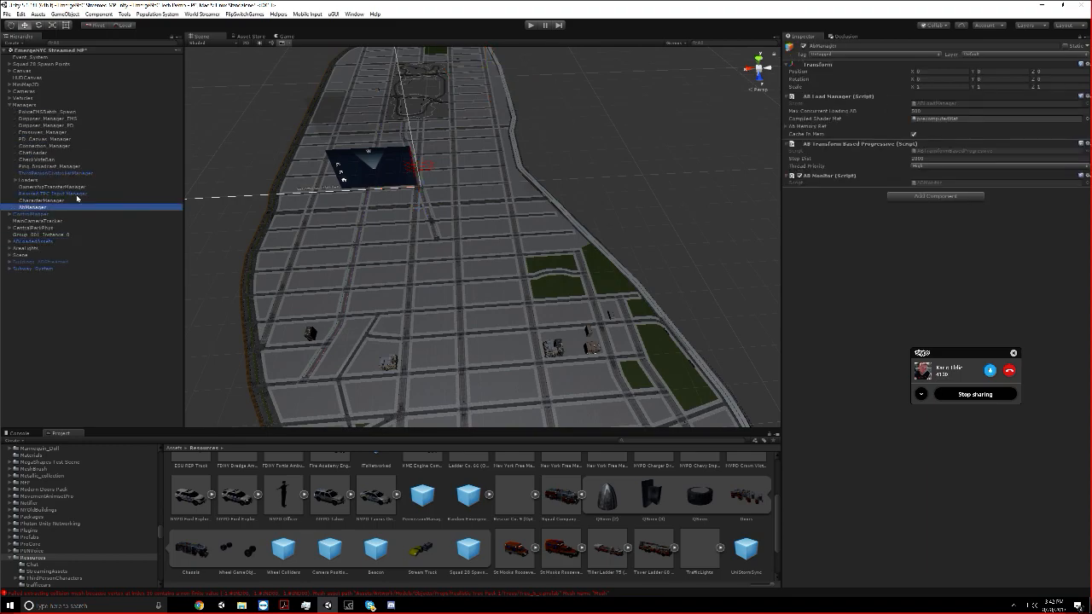
right_click_drag(702, 167, 685, 151)
scroll(685, 153, "down", 4)
middle_click_drag(650, 231, 600, 225)
left_click(787, 127)
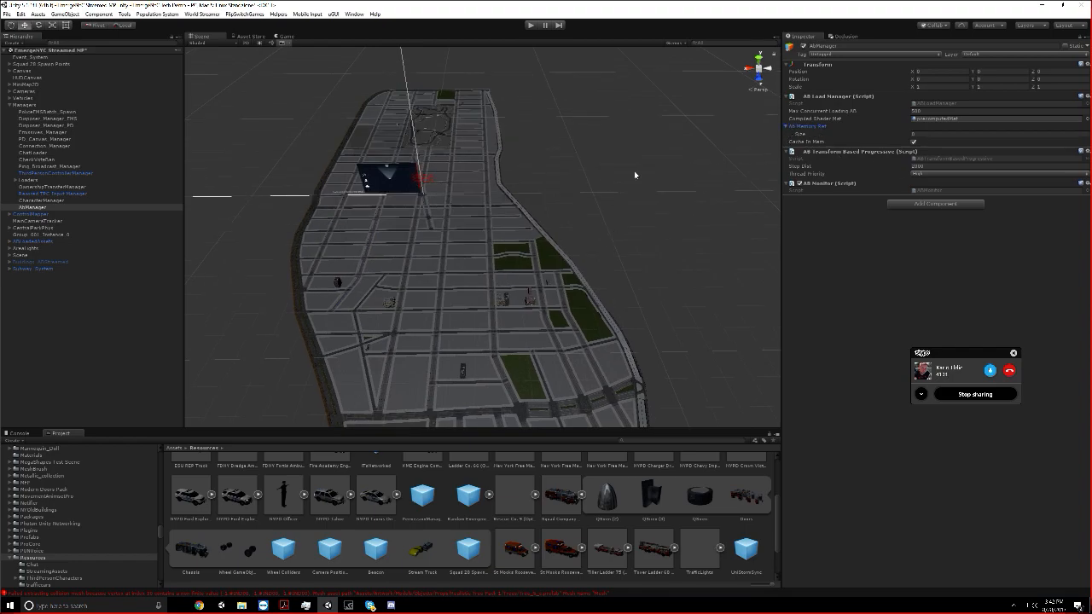
scroll(603, 177, "down", 3)
middle_click_drag(603, 177, 608, 157)
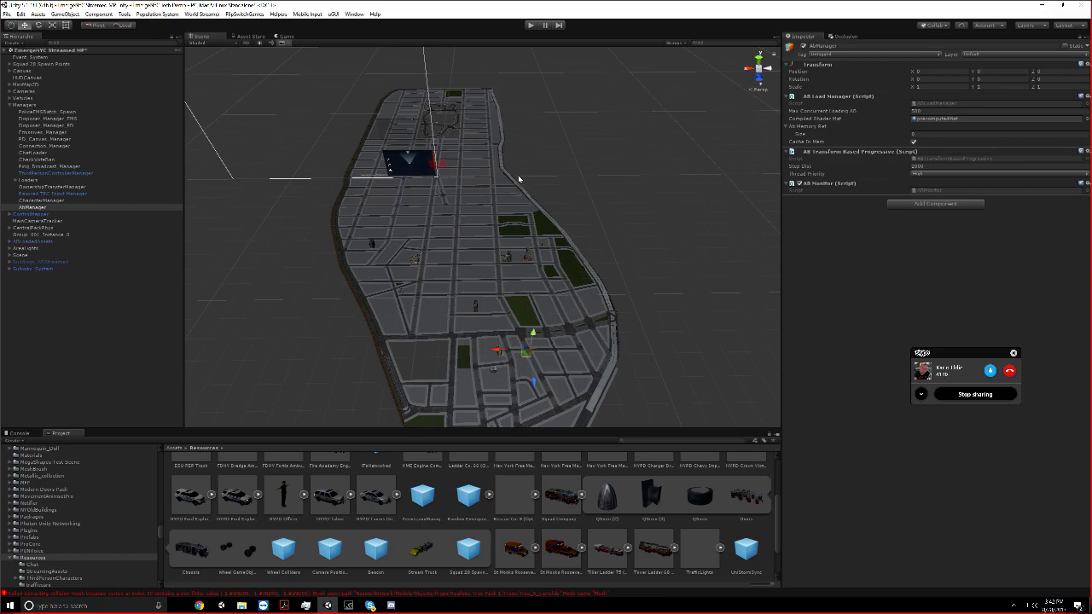
Select the randomly named AB building assets inside ABLoadedAssets, activate them all and change their Load Distance
left_click(9, 242)
left_click(43, 269)
scroll(51, 255, "down", 10)
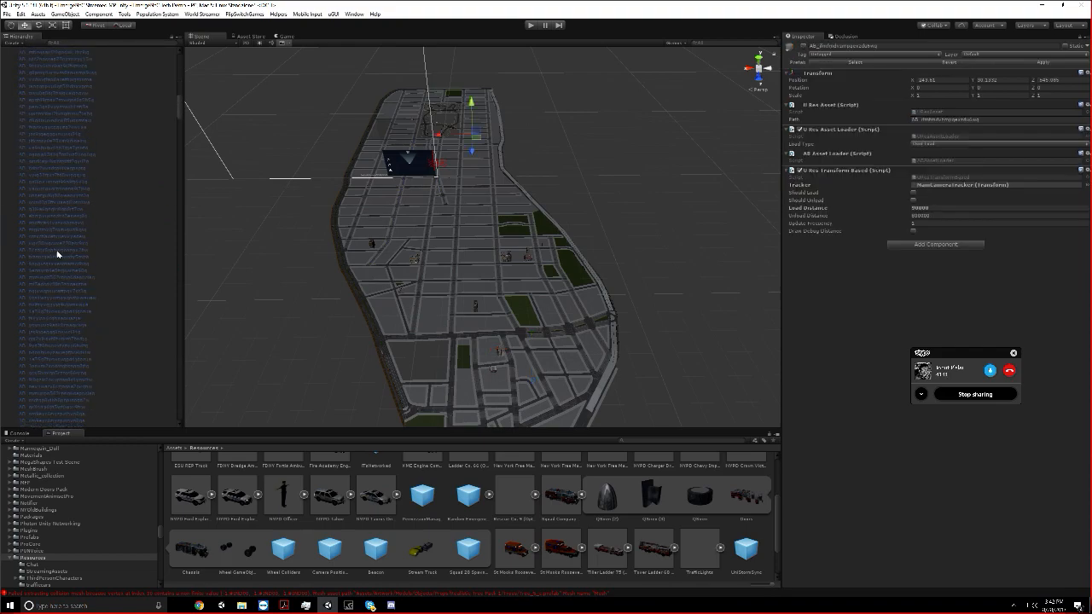
scroll(79, 245, "down", 10)
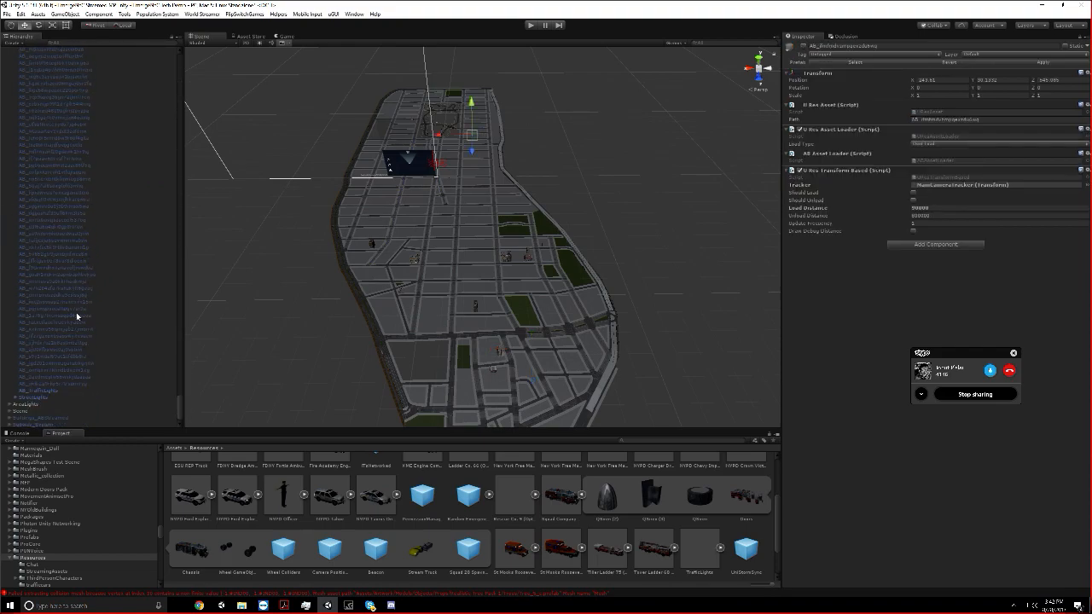
left_click(71, 385, "shift")
left_click(802, 46)
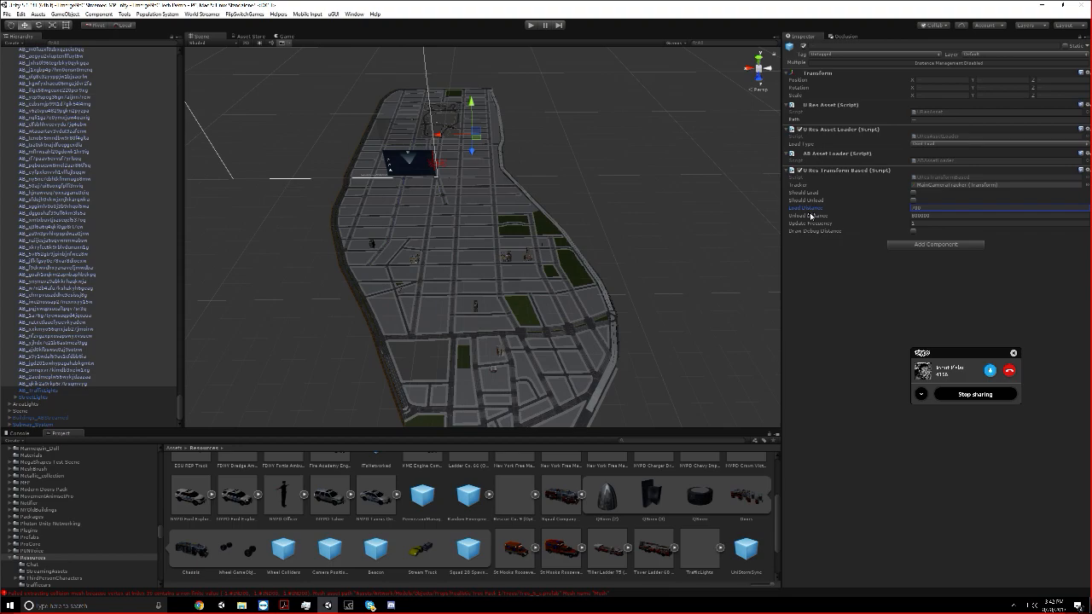
Locate the MainCameraTracker used as the assets' Tracker and examine its component and position in the scene
left_click(982, 183)
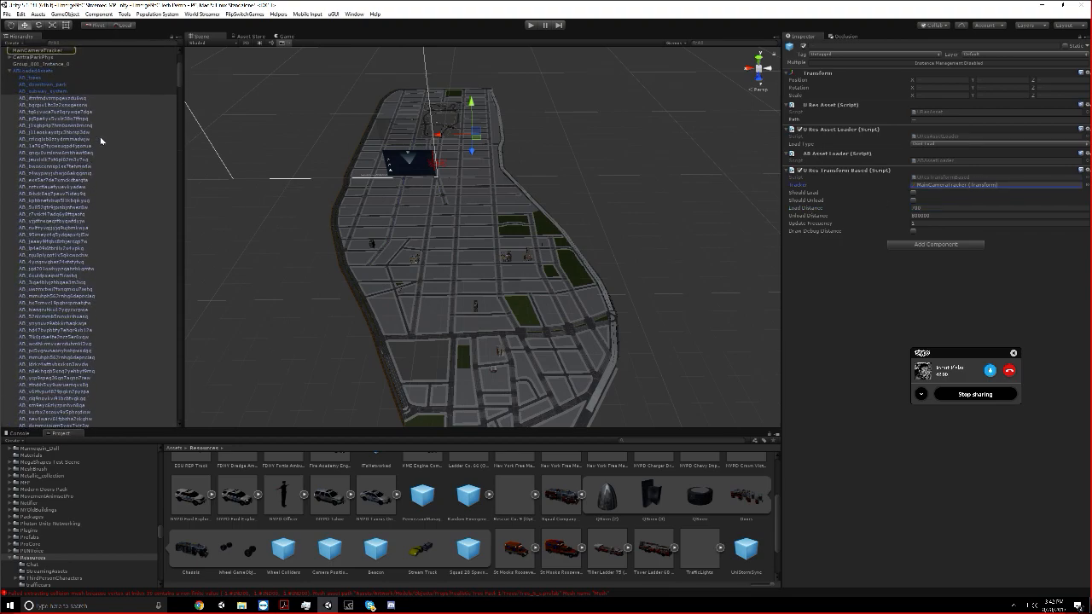
left_click(61, 51)
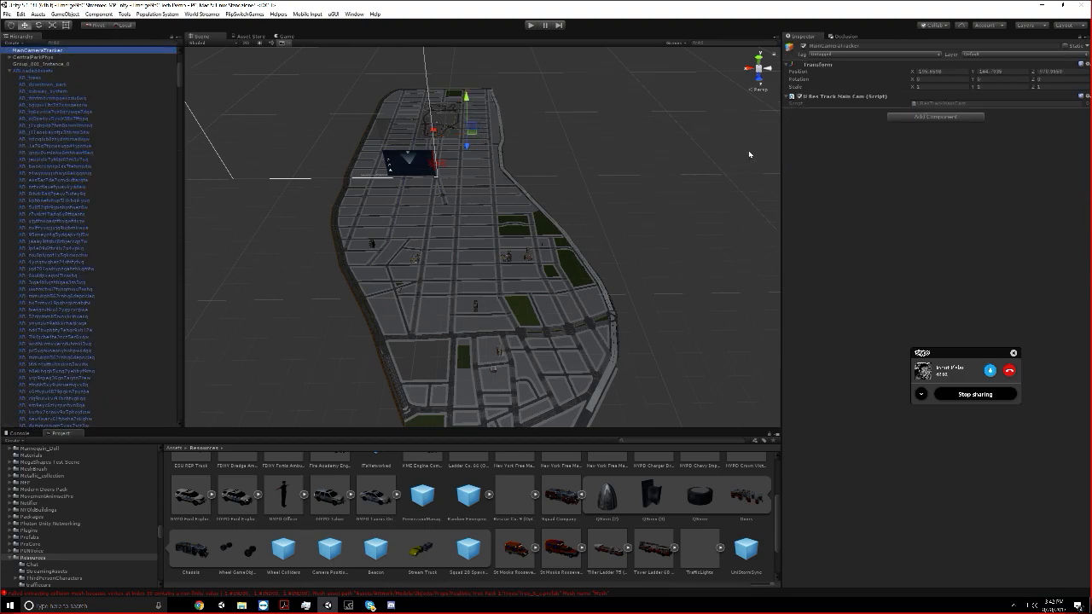
middle_click_drag(413, 93, 510, 182)
scroll(510, 183, "down", 7)
Collapse the ABLoadedAssets and Managers groups in the hierarchy and save the scene
left_click(11, 72)
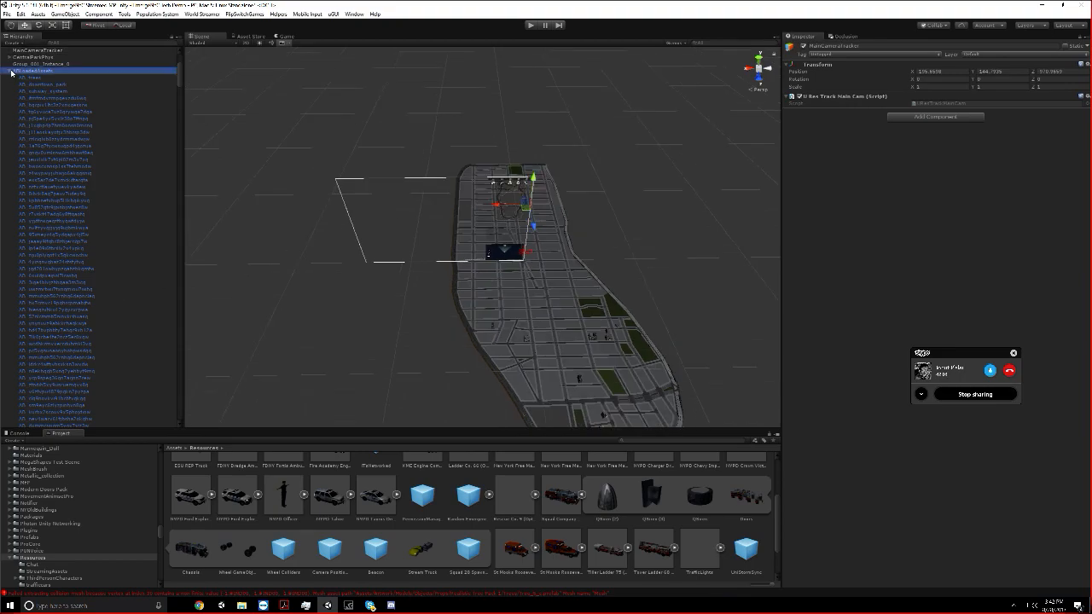
left_click(8, 65)
left_click(11, 70)
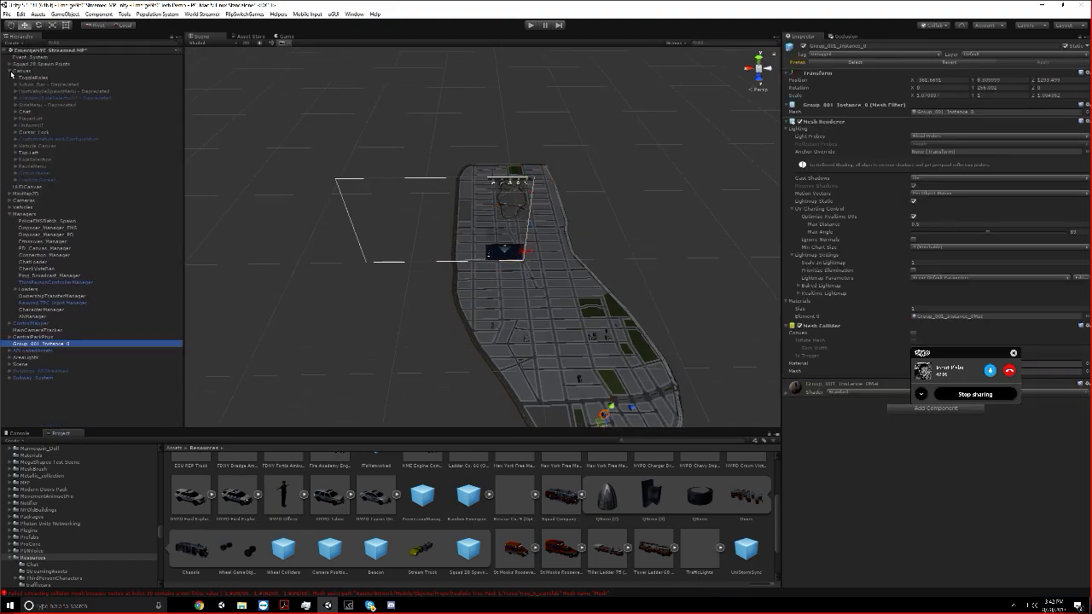
left_click(53, 409)
left_click(11, 215)
left_click(6, 14)
left_click(26, 41)
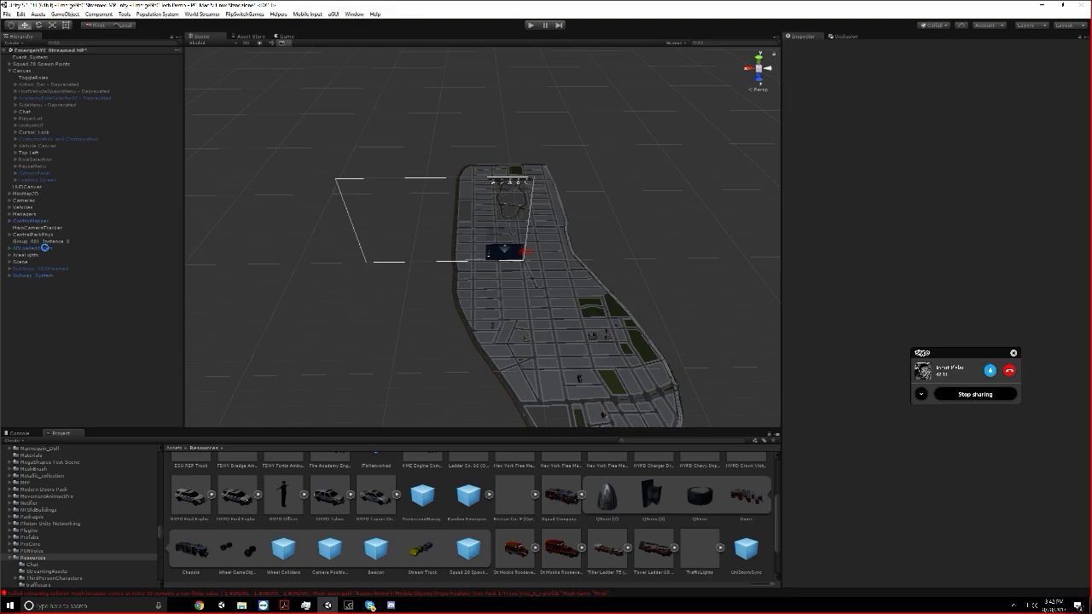
Deactivate the Subway_System object and clear the selection, checking the streets from above
left_click(34, 249)
double_click(45, 248)
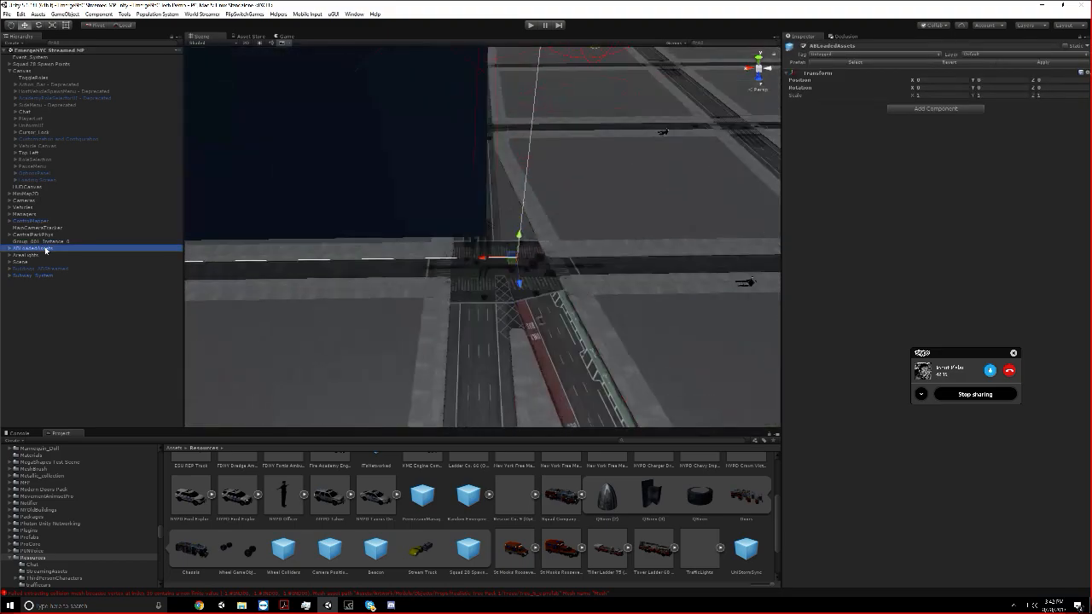
left_click(71, 274)
left_click(801, 47)
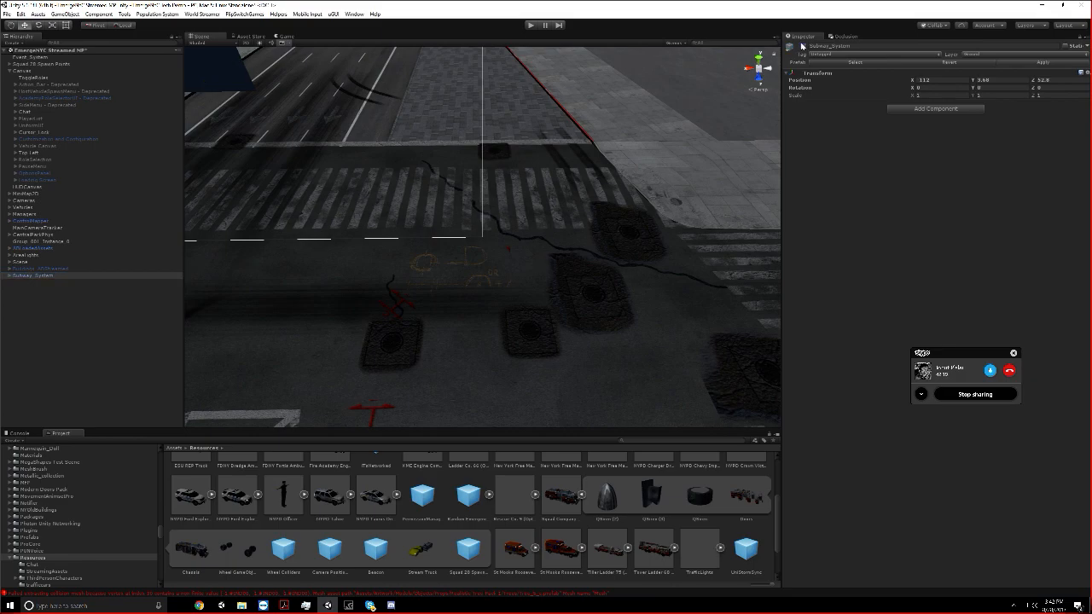
scroll(426, 251, "down", 15)
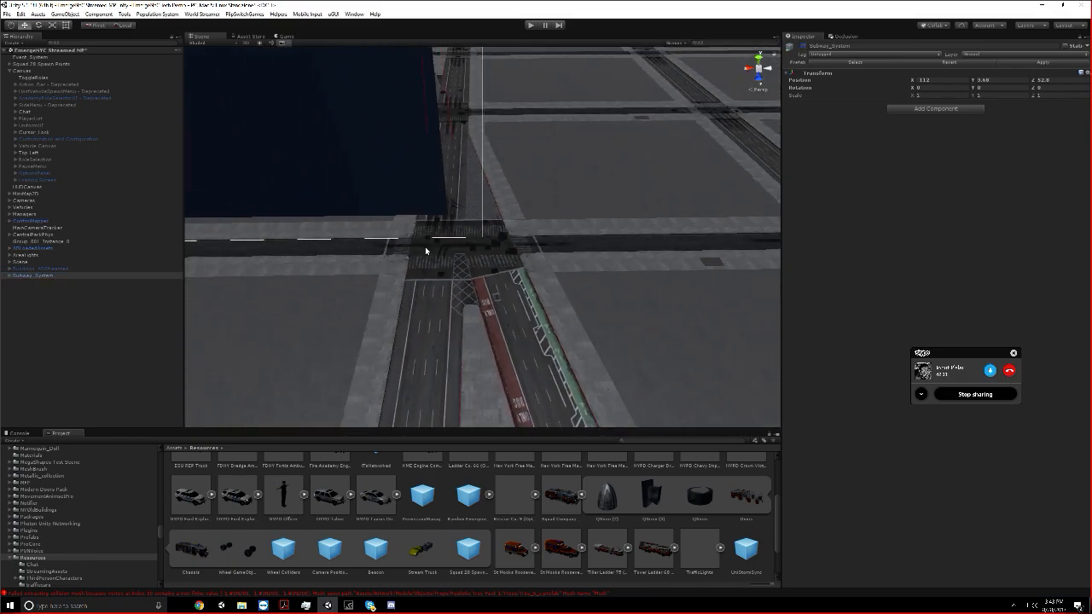
middle_click_drag(450, 227, 430, 279)
left_click(236, 324)
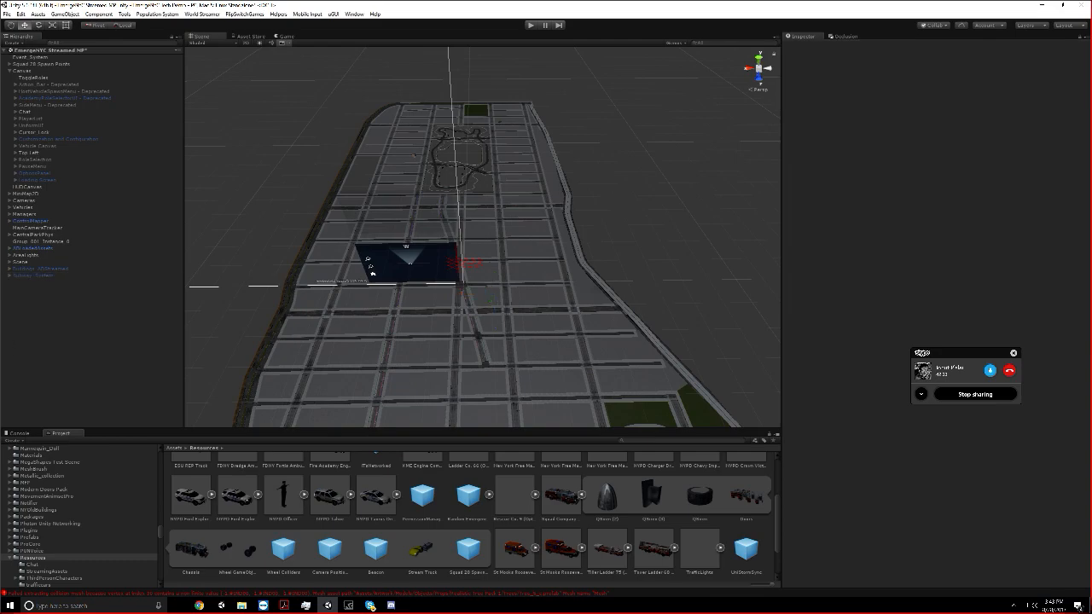
left_click(66, 269)
left_click(81, 304)
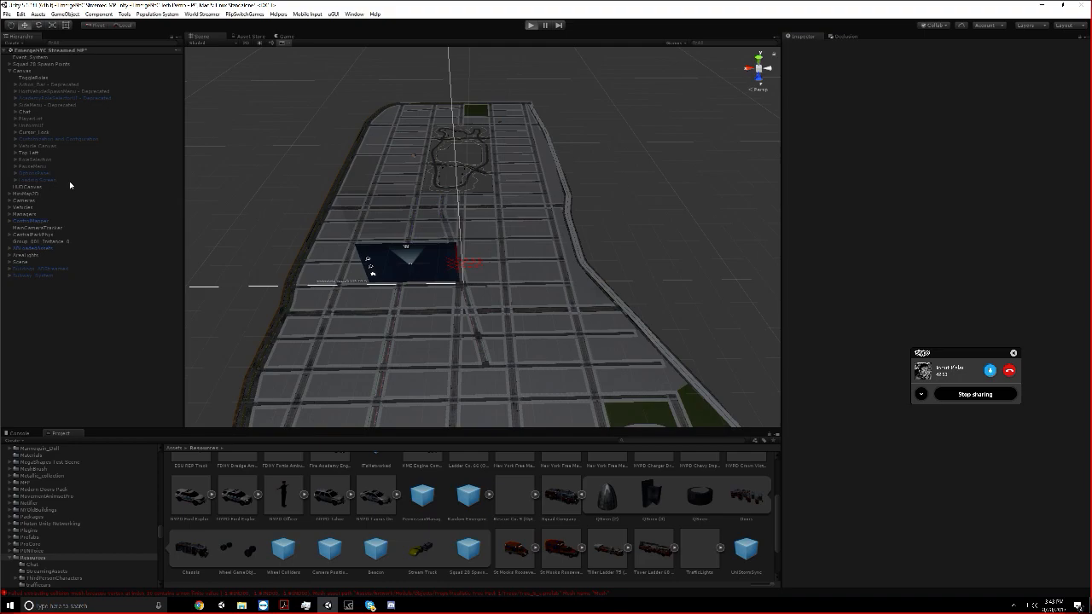
Check the Skype call window, return to the running game in Unity and close its Character panel
left_click(369, 604)
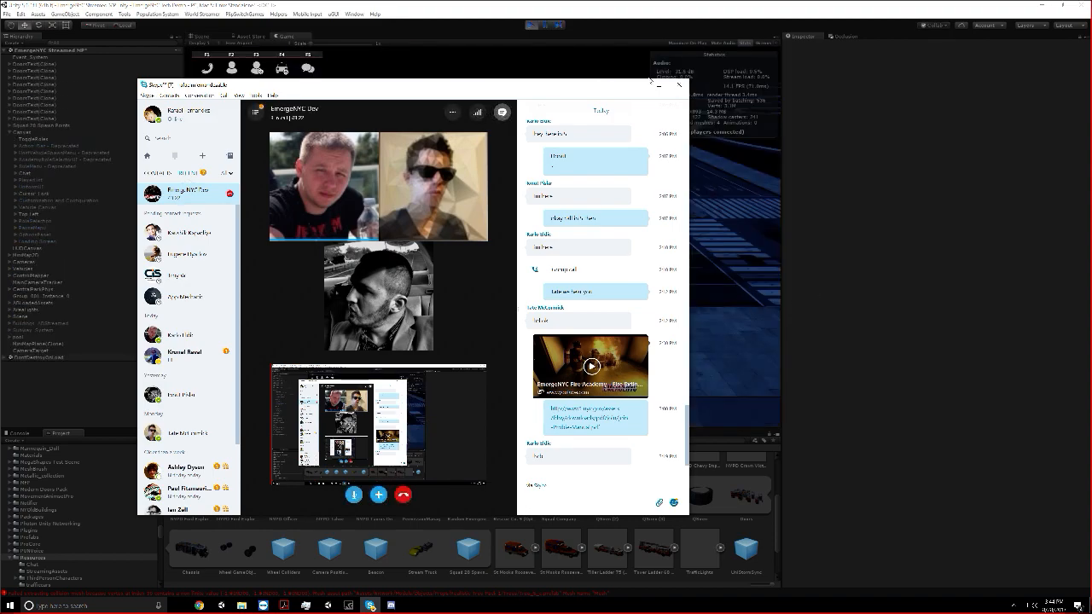
key("alt+Tab")
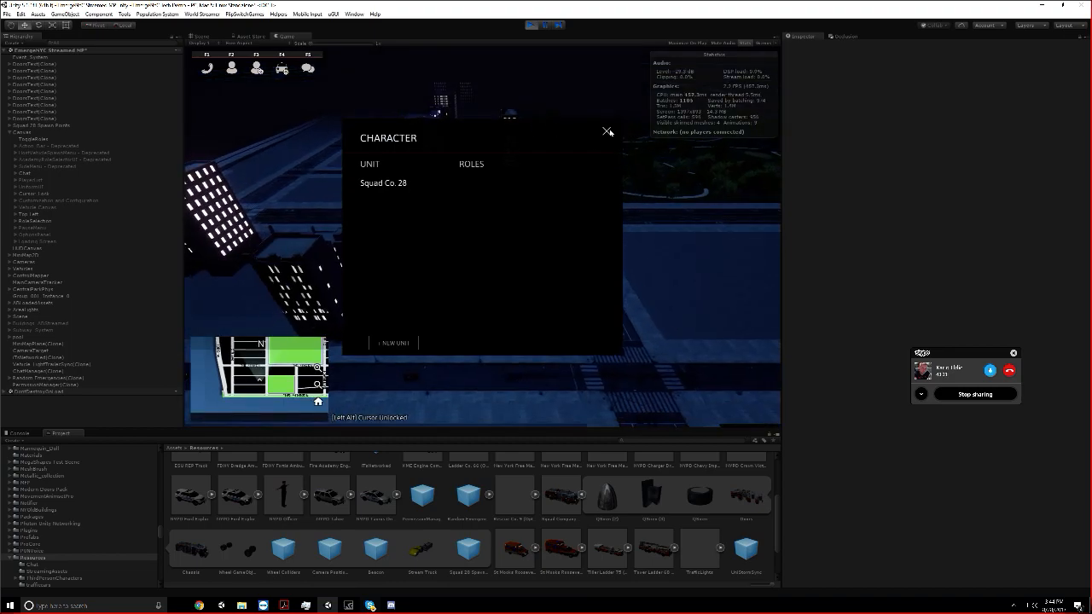
left_click(606, 130)
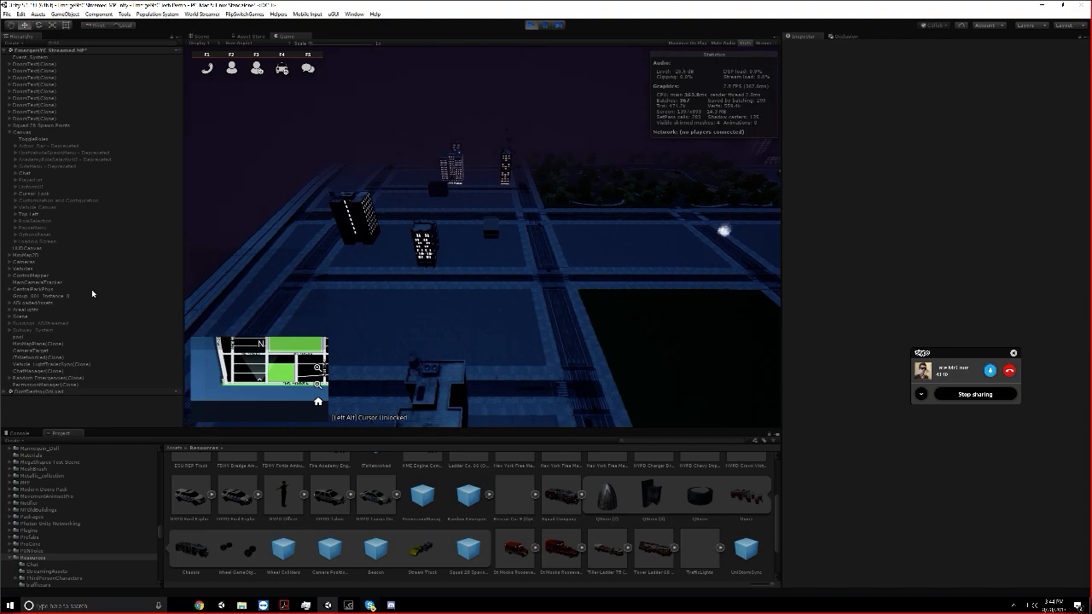
Activate the Canvas's Loading Screen object while the game is running
left_click(47, 240)
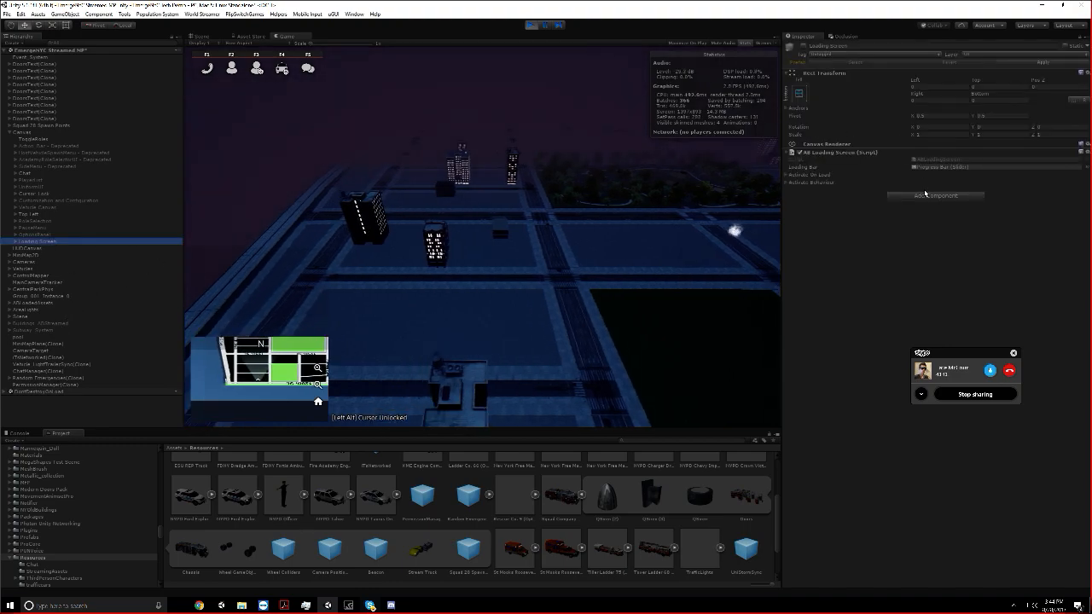
left_click(803, 47)
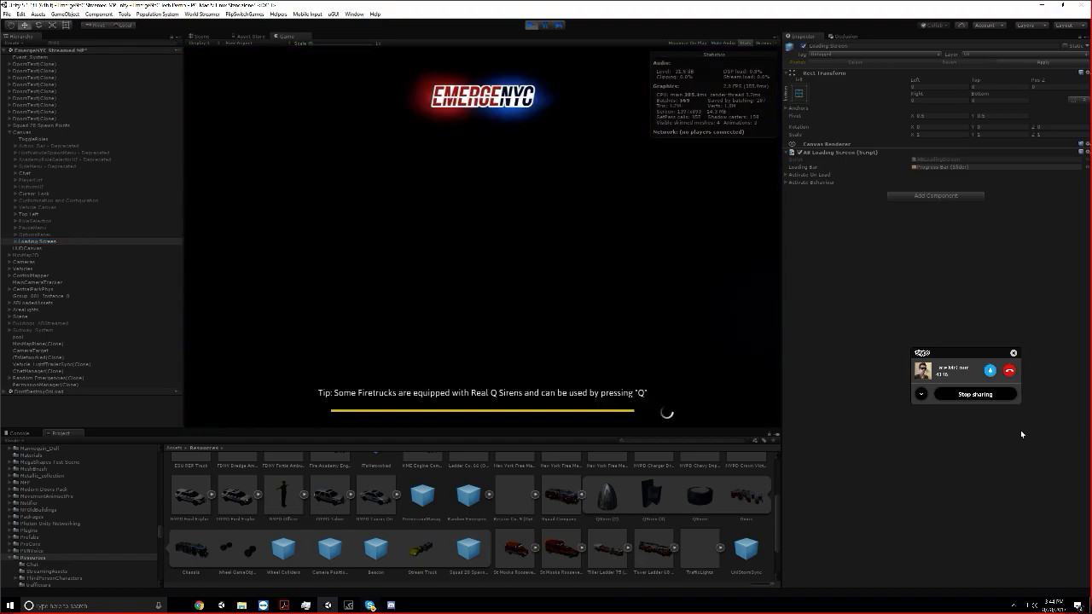
Stop sharing the screen in Skype, leave the full-screen view of the colleague's shared screen and return to Unity
left_click(975, 394)
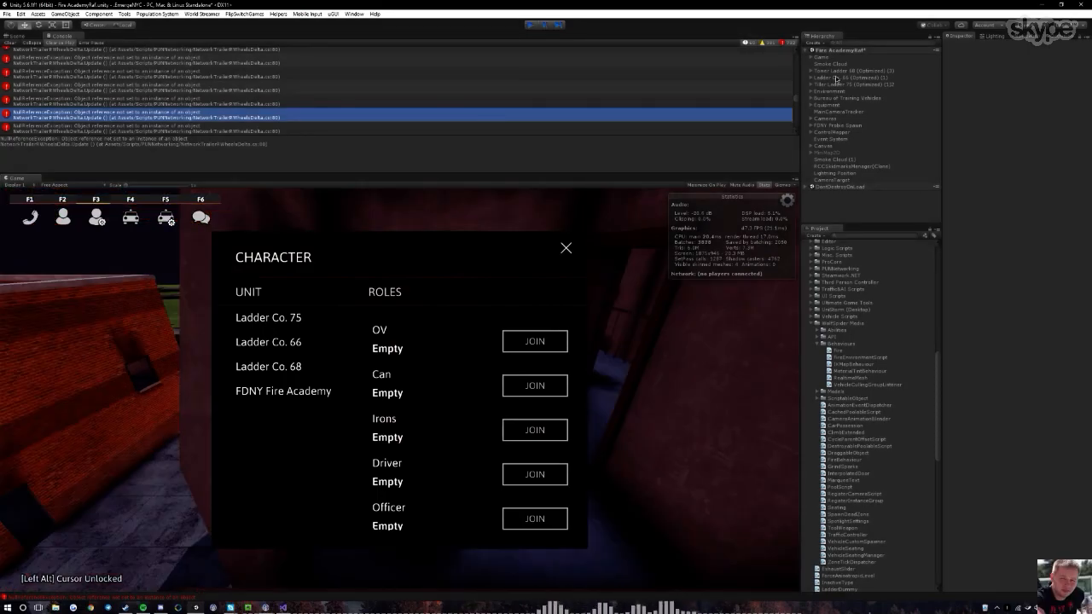
key("Escape")
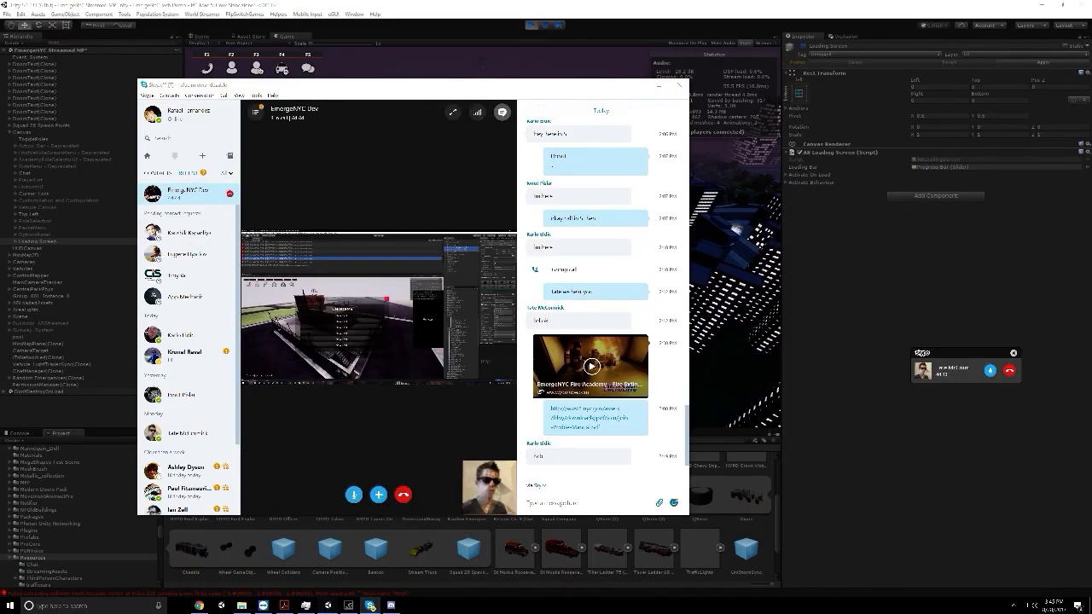
left_click(328, 605)
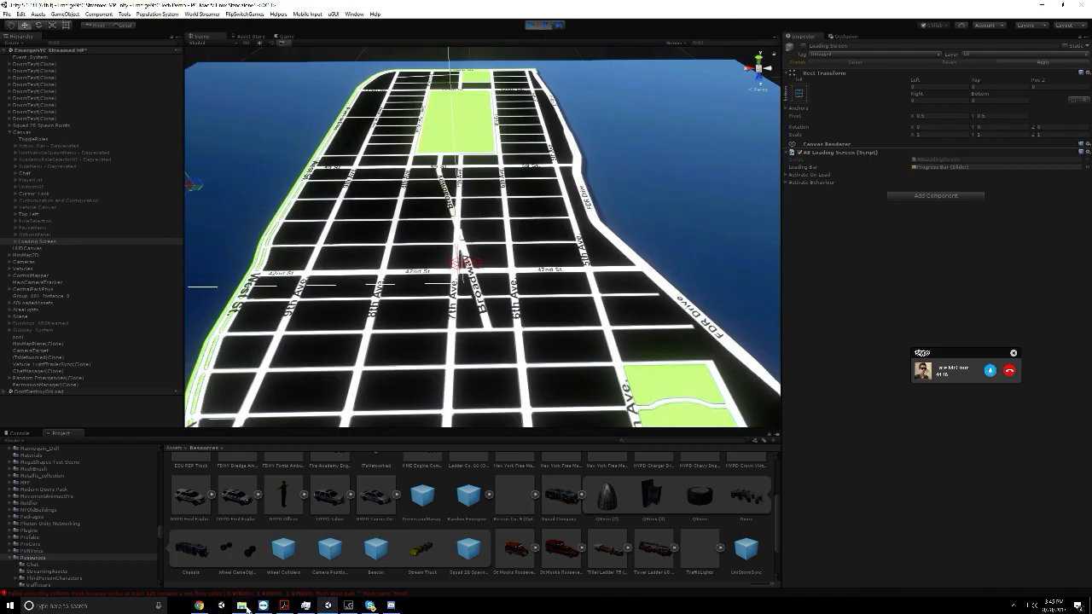
Switch to the Skype call and view the colleague's shared Unity screen full-screen, examining the selected ladder trucks' components
left_click(199, 604)
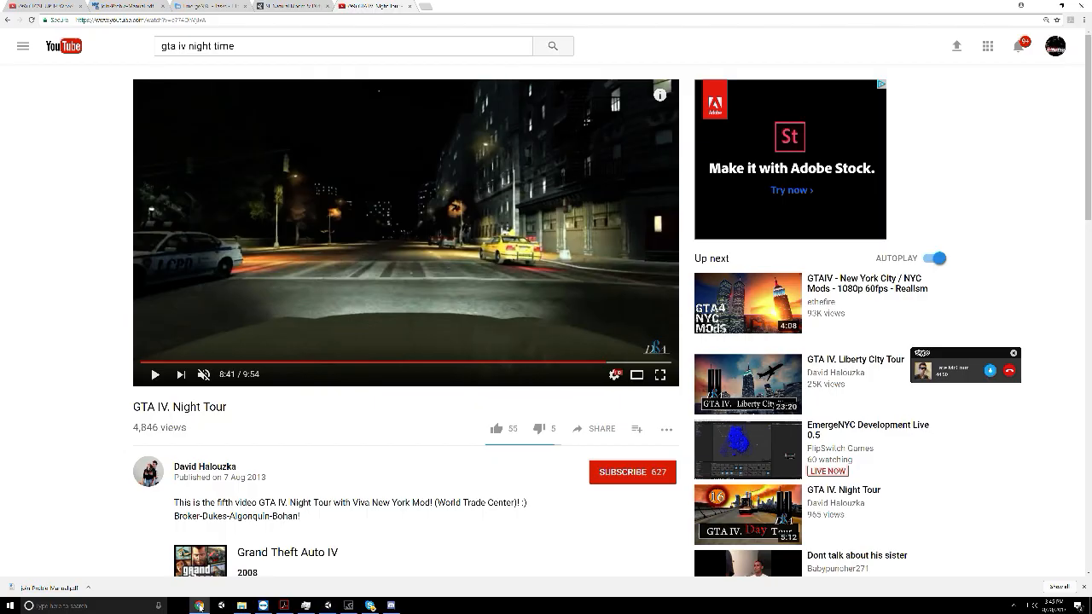
left_click(369, 605)
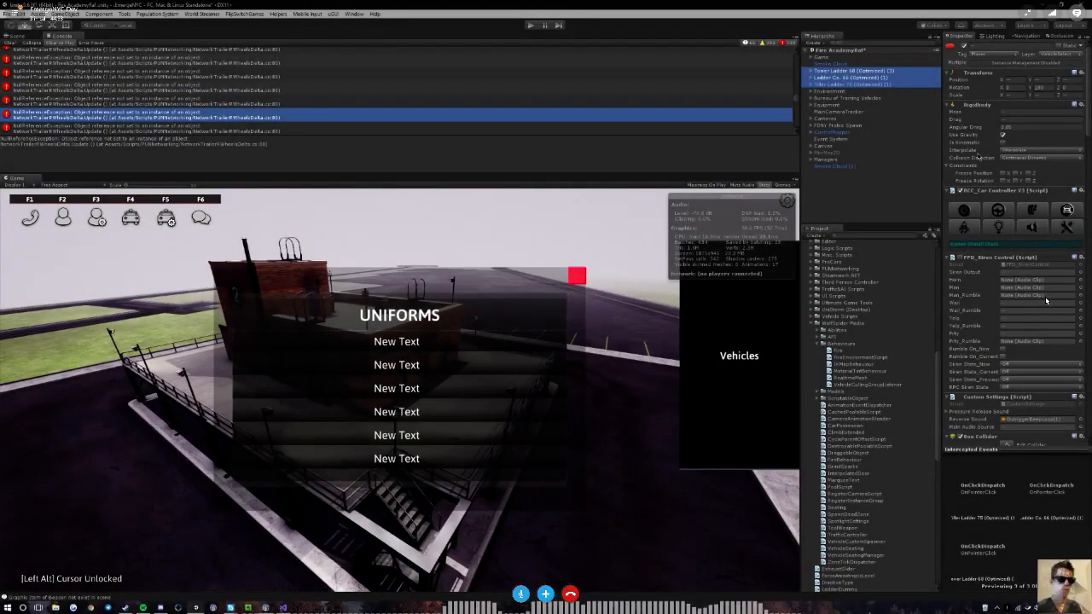
scroll(1042, 296, "down", 10)
scroll(1042, 295, "down", 12)
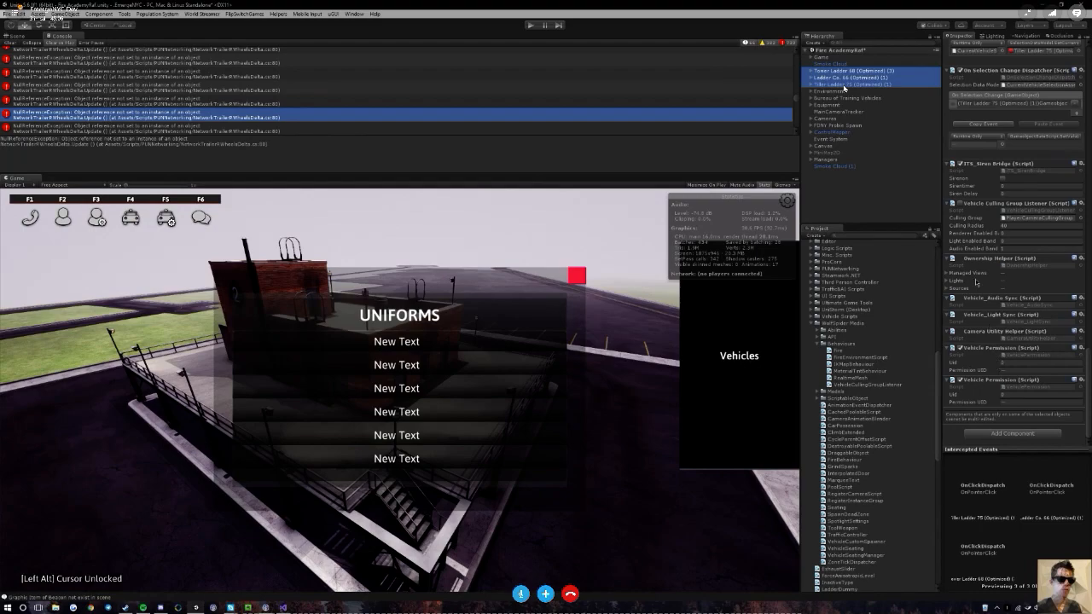
Remove the Network Actor, RCC_Photon Network and Photon View components from Tiller Ladder 75 (Optimized) (1) in the shared Fire Academy scene
left_click(828, 85)
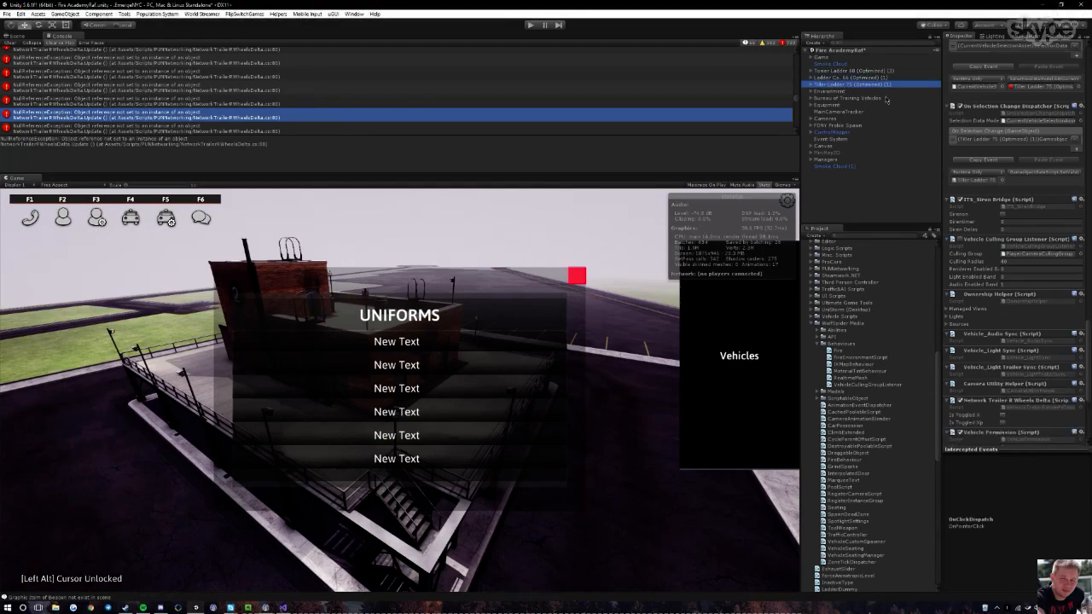
scroll(978, 226, "down", 5)
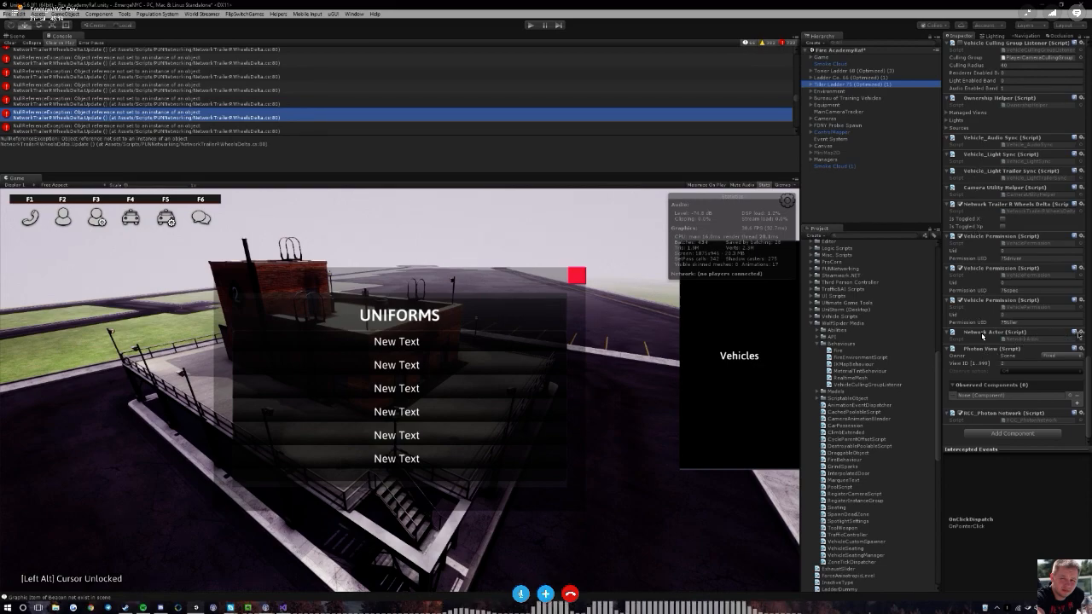
left_click(1079, 332)
left_click(1031, 363)
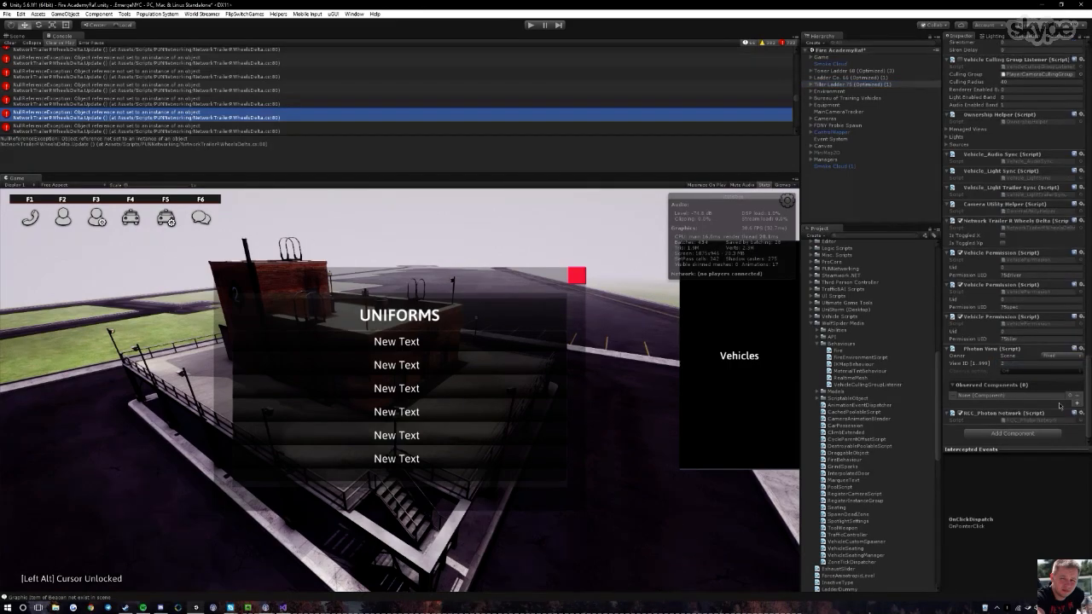
left_click(1074, 414)
left_click(1032, 444)
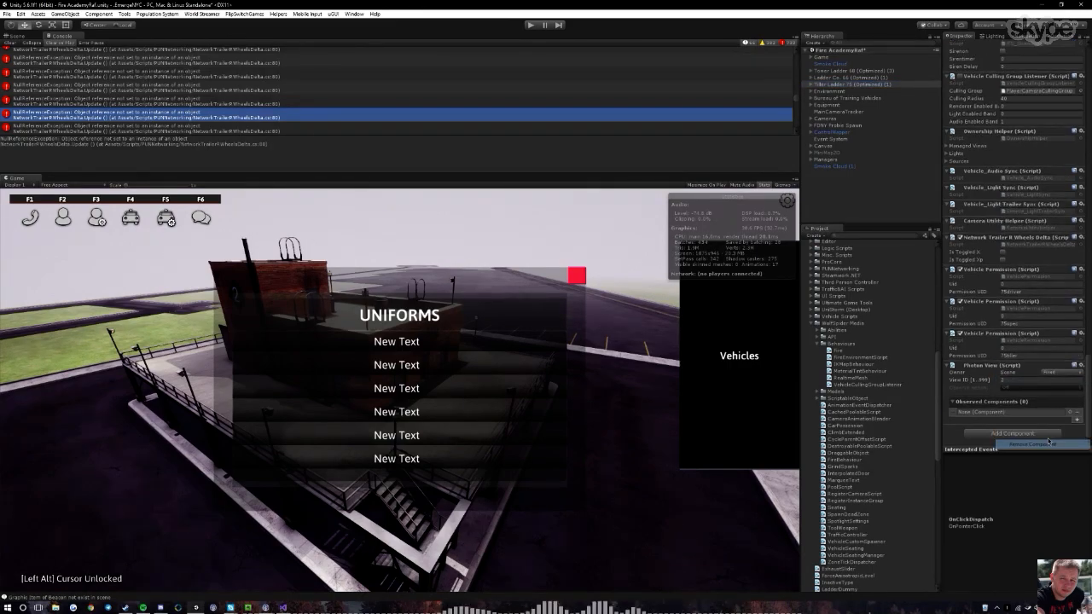
left_click(1082, 367)
left_click(1031, 397)
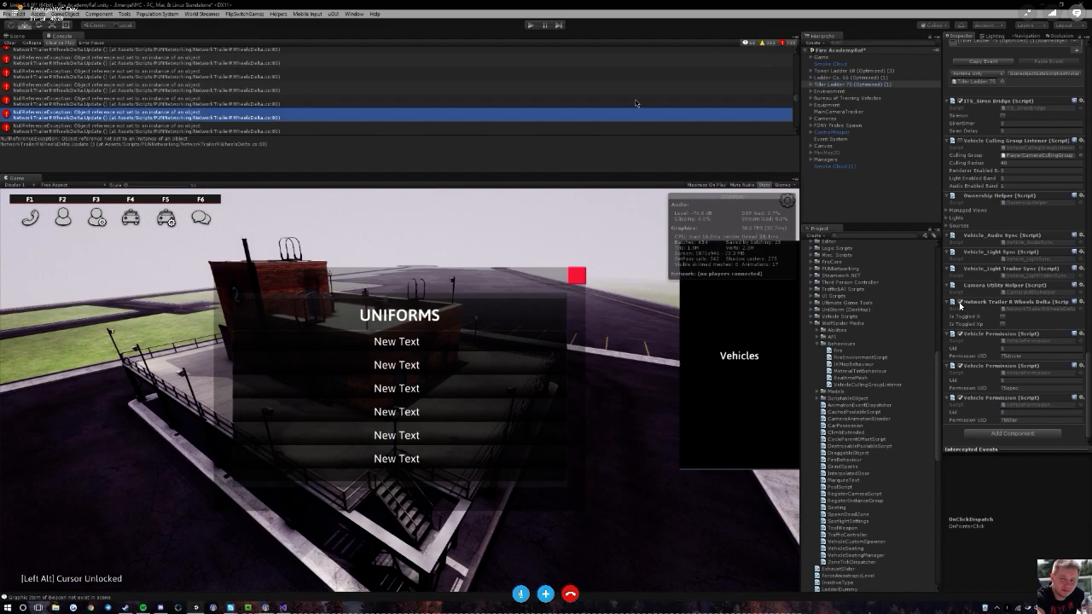
Disable the Network Trailer R Wheels Delta script on Tiller Ladder 75 (Optimized) (1)
scroll(960, 305, "up", 4)
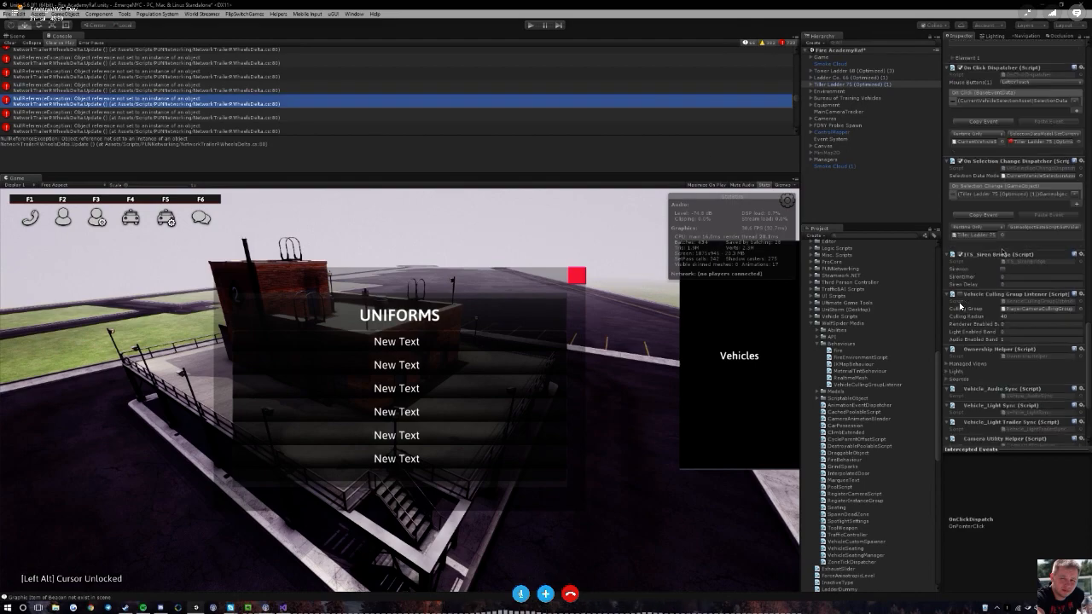
scroll(960, 311, "down", 4)
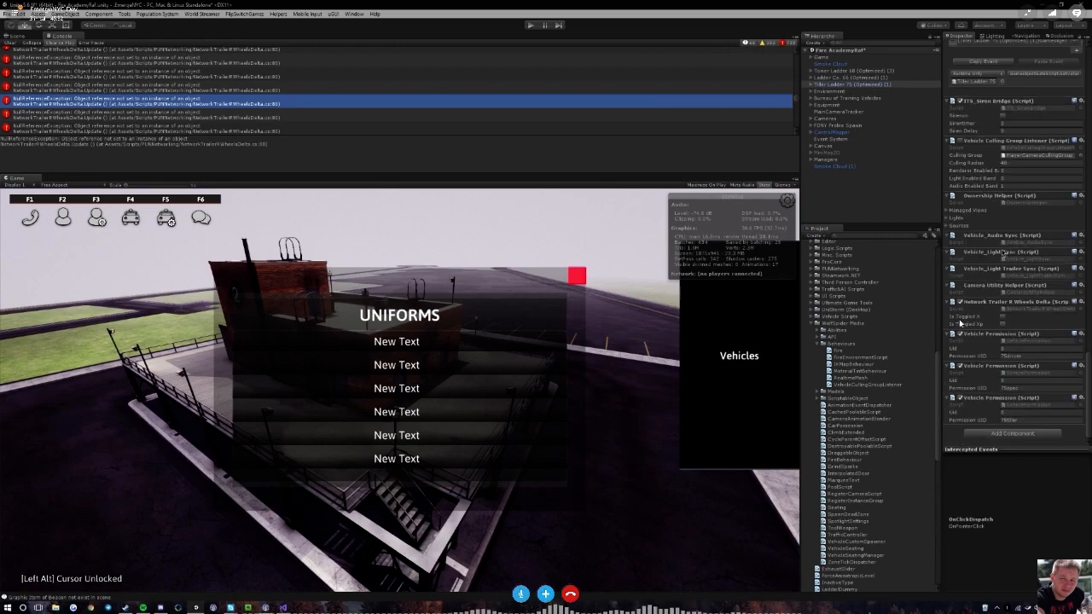
left_click(959, 302)
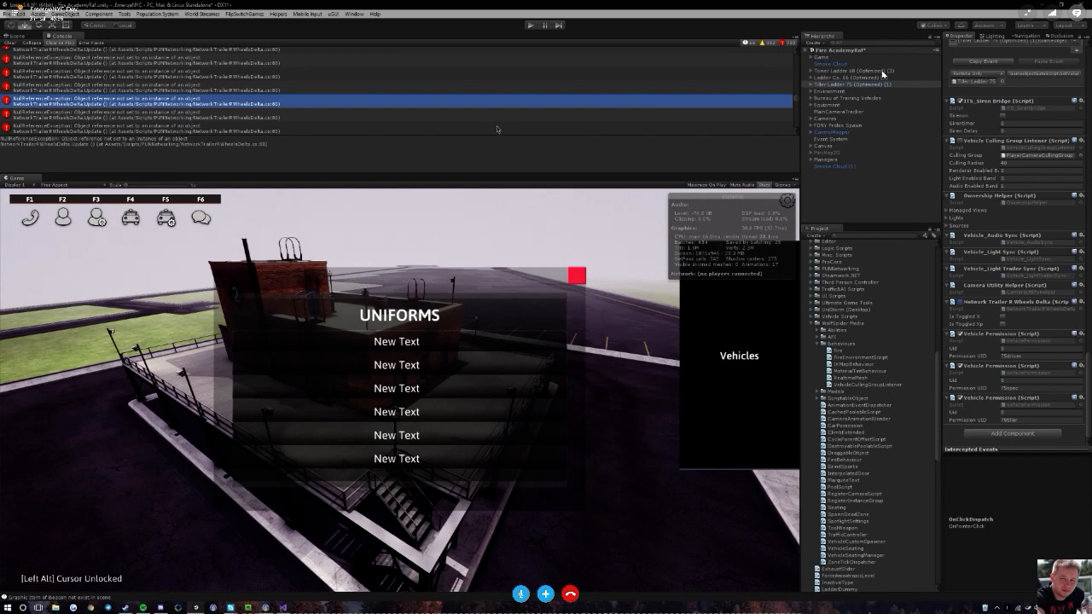
Review the components of Ladder Co. 66 (Optimized) (1) and clear the console messages
left_click(840, 77)
scroll(969, 212, "down", 6)
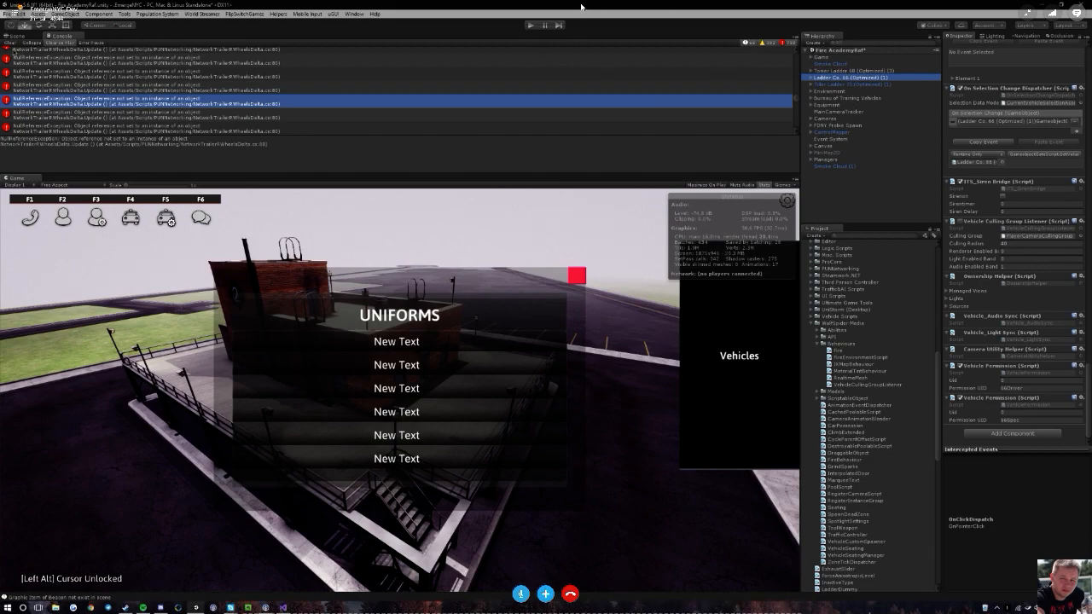
left_click(11, 43)
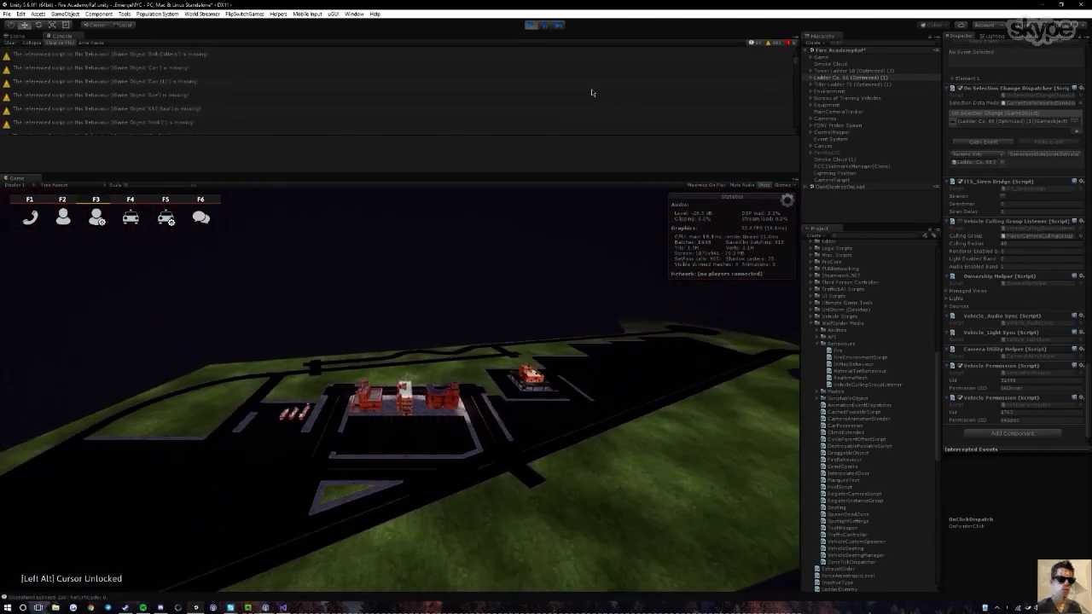
Join Ladder Co. 75 in the OV role in the running Fire Academy game and move the camera closer to the grounds
left_click(271, 318)
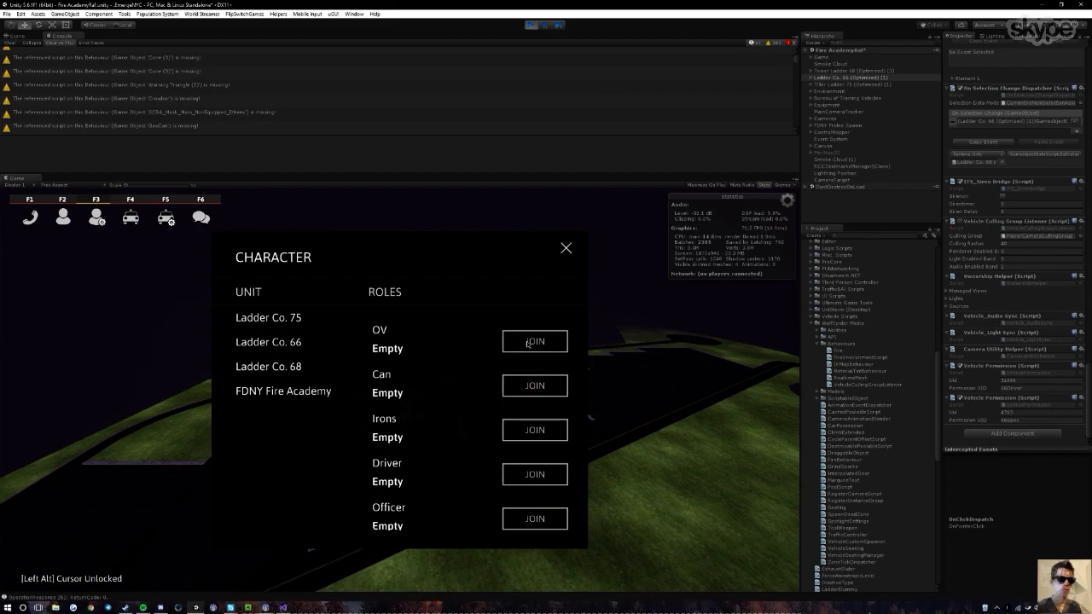
left_click(528, 342)
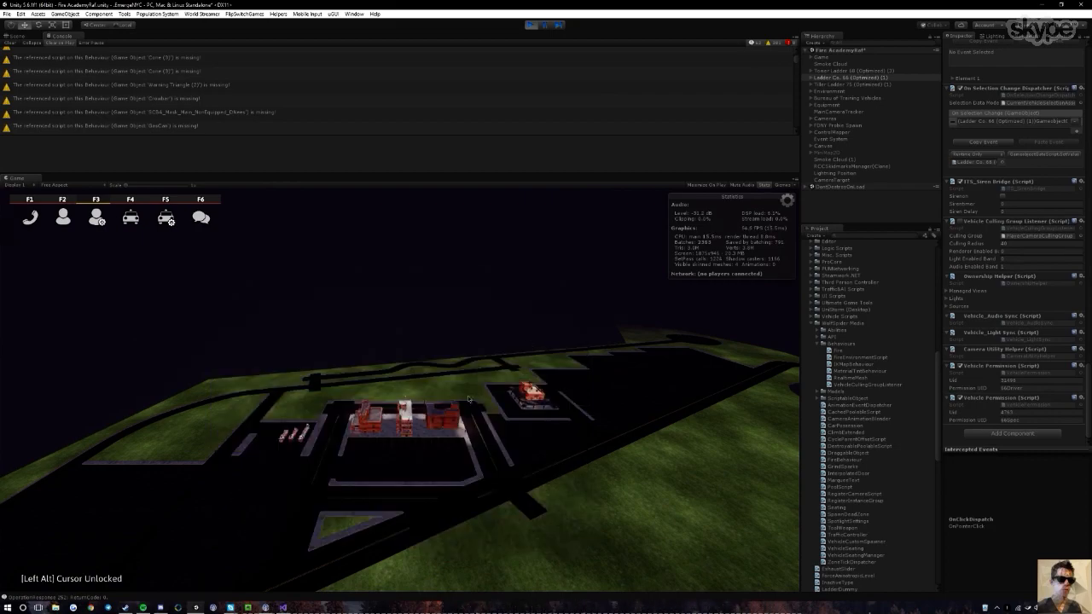
scroll(467, 398, "up", 5)
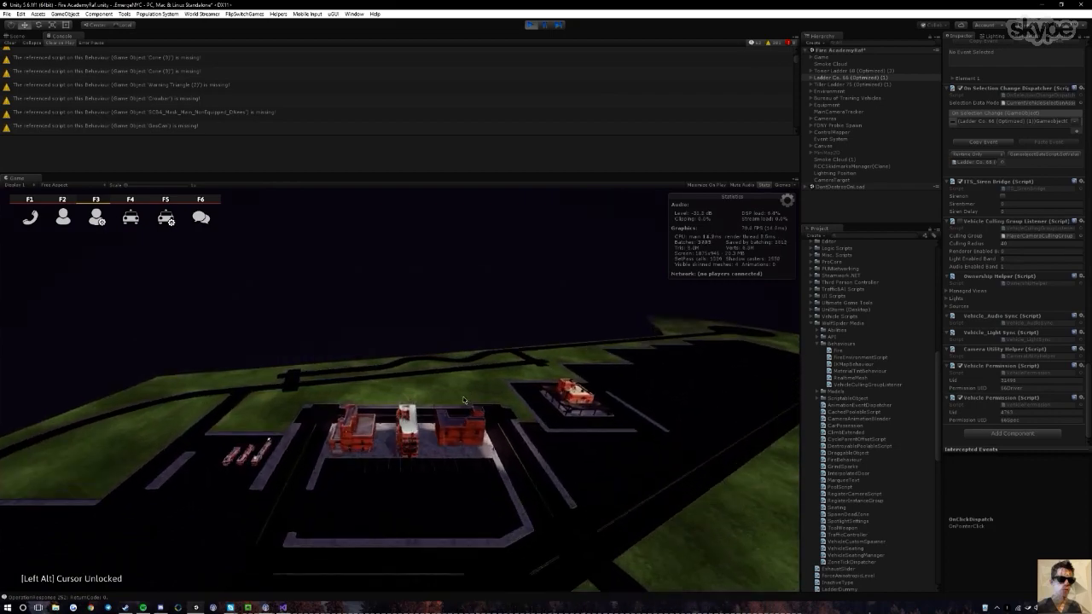
scroll(443, 390, "up", 5)
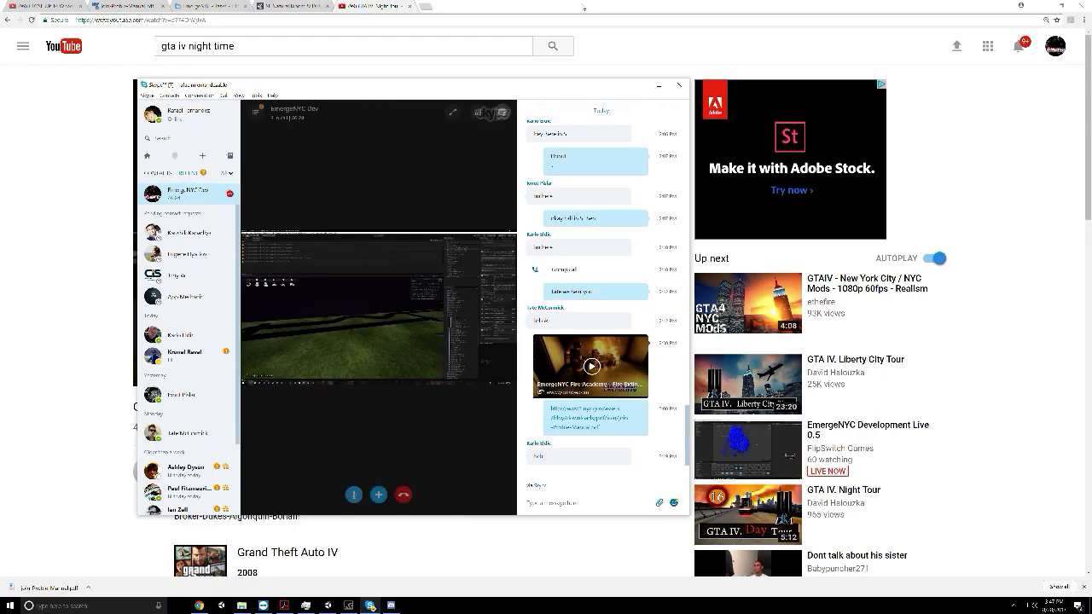
Return to the local Unity editor, resume the paused game and inspect the streamed night-time city from above
left_click(327, 605)
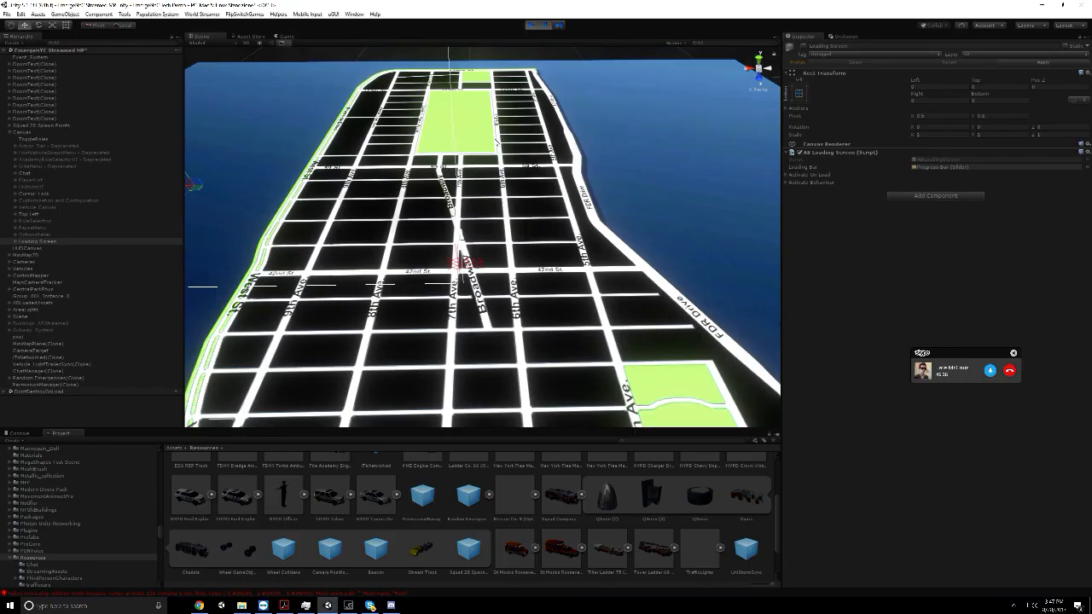
left_click(547, 28)
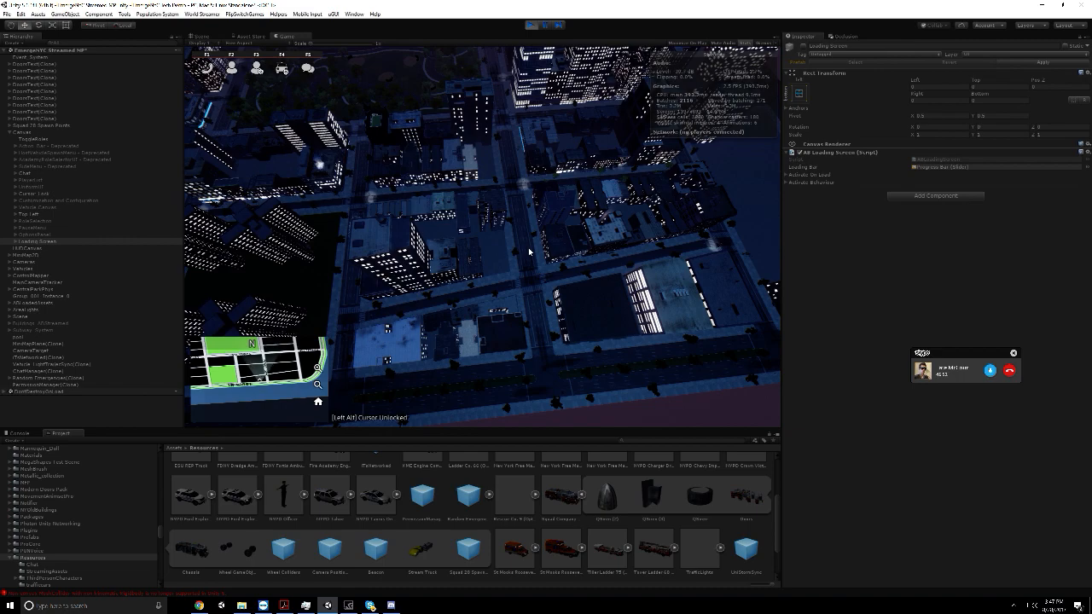
key("alt")
key("alt+F1")
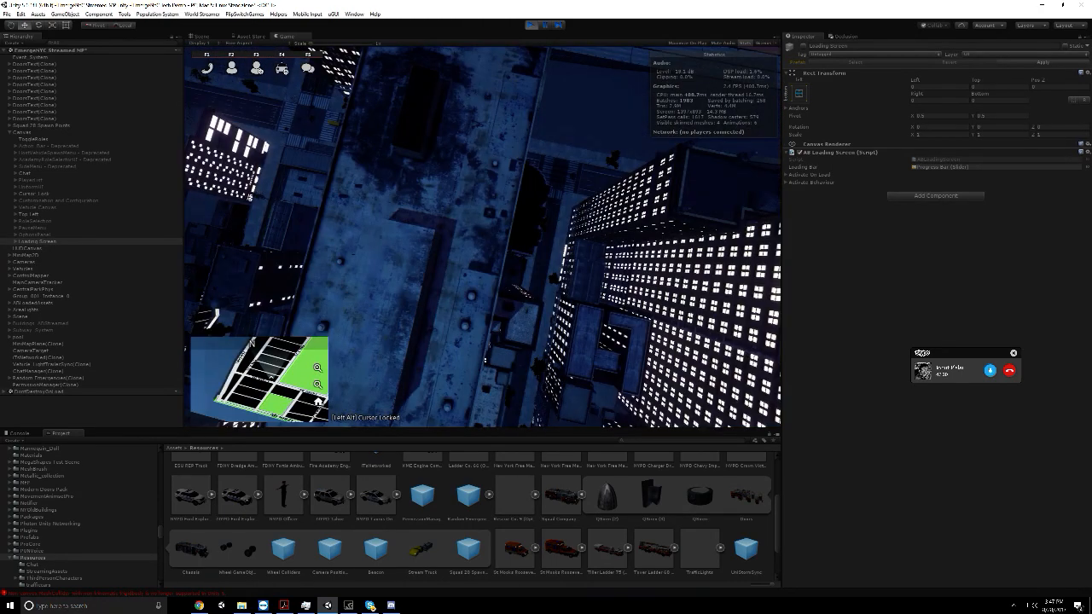
key("alt")
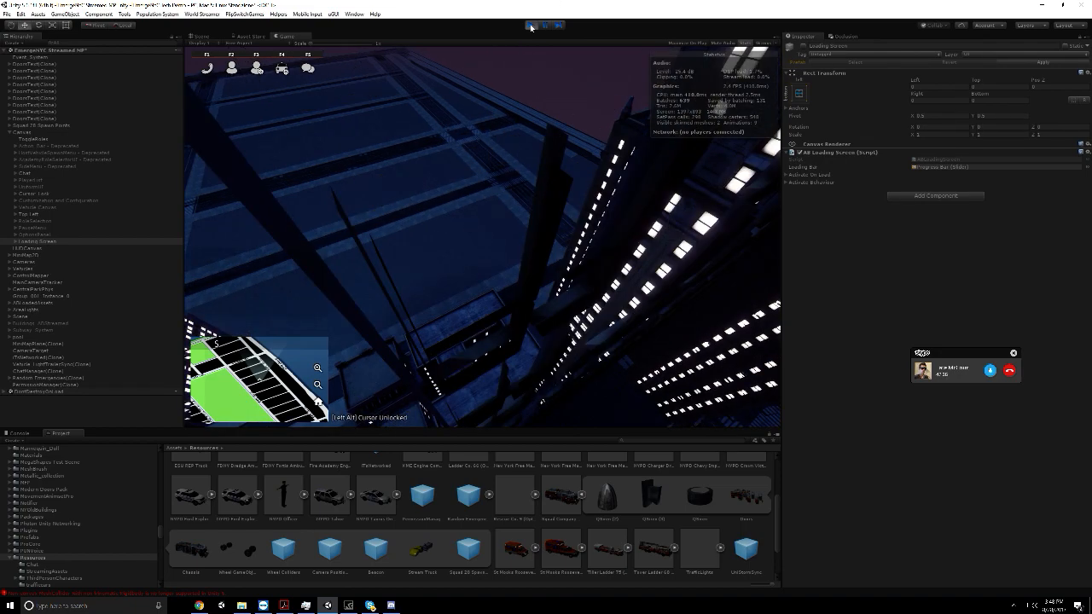
Check the Skype call window, return to Unity and stop the running game
left_click(369, 606)
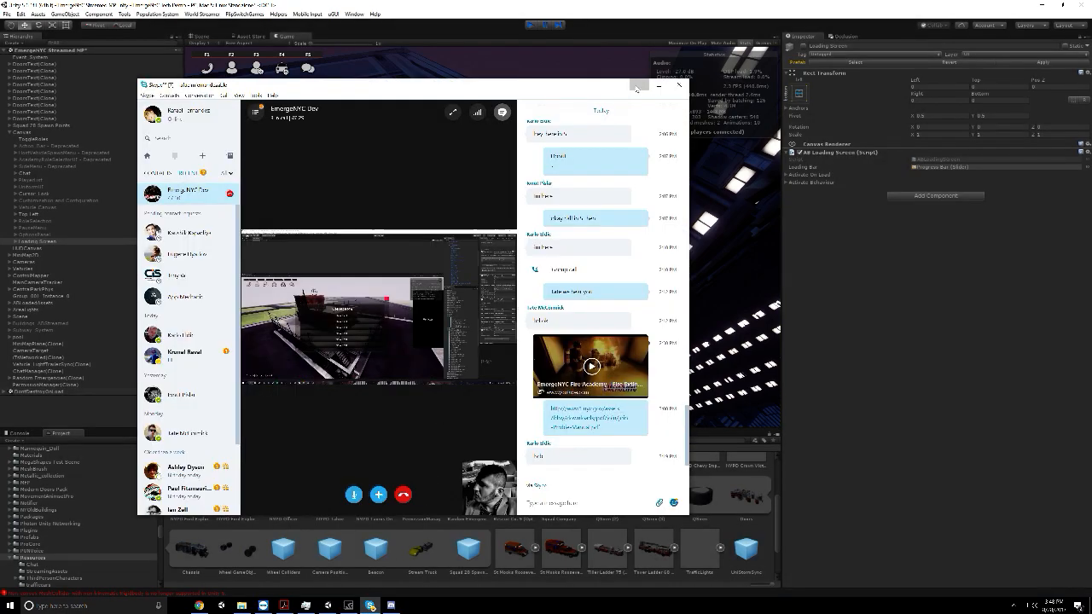
left_click(638, 87)
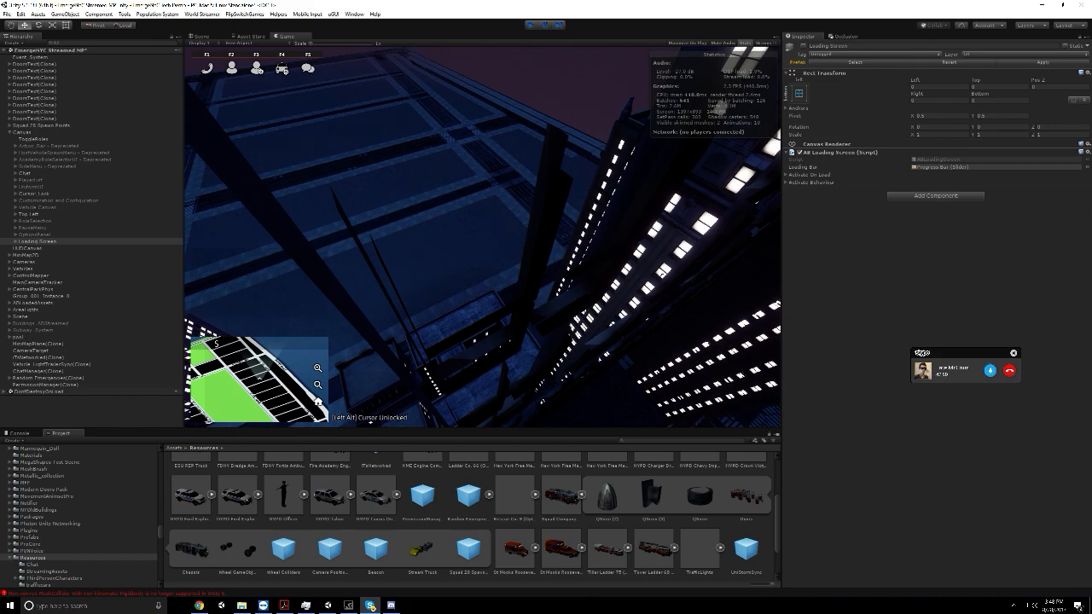
key("ctrl+p")
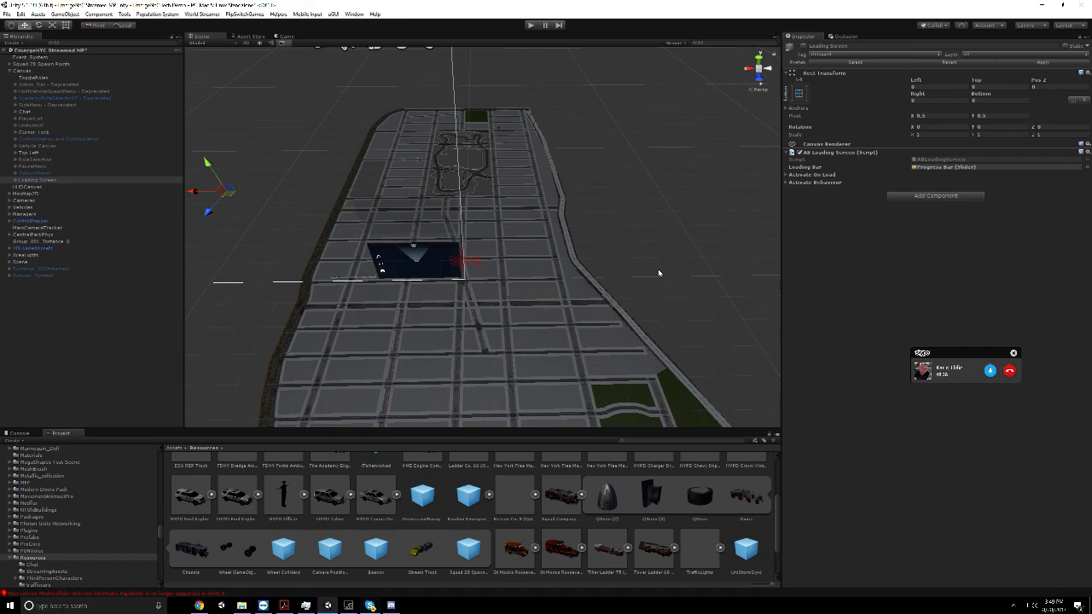
Save the EmergeNYC Streamed MP scene
scroll(674, 273, "down", 3)
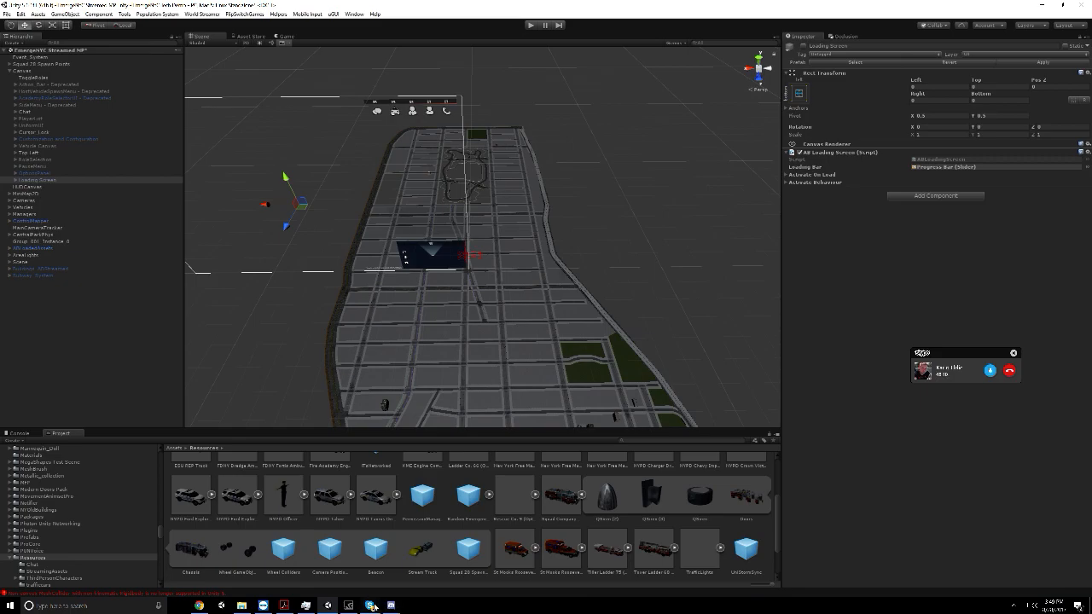
left_click(6, 15)
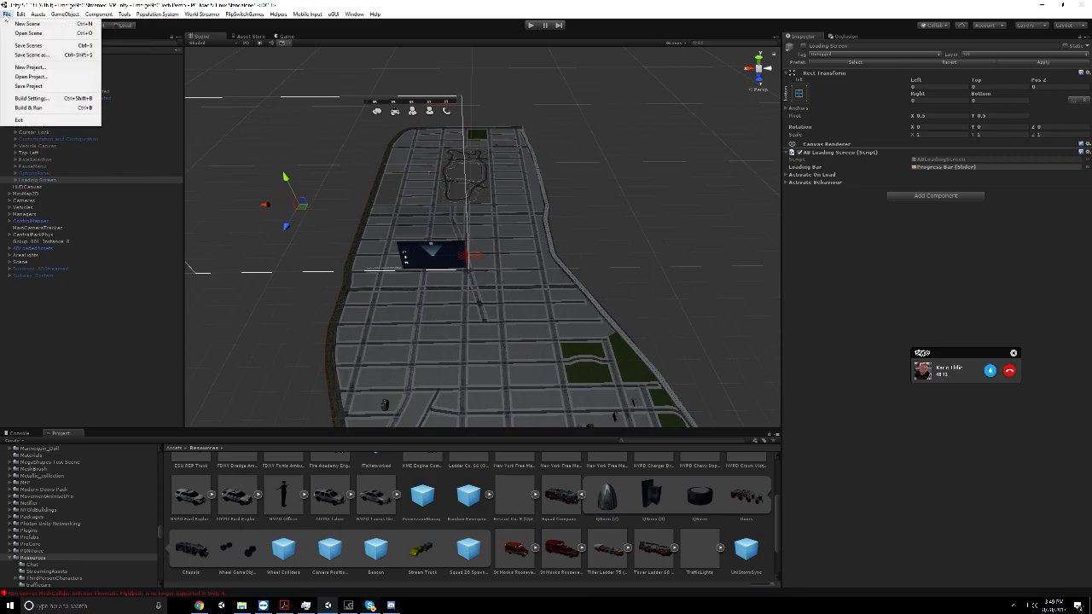
left_click(14, 46)
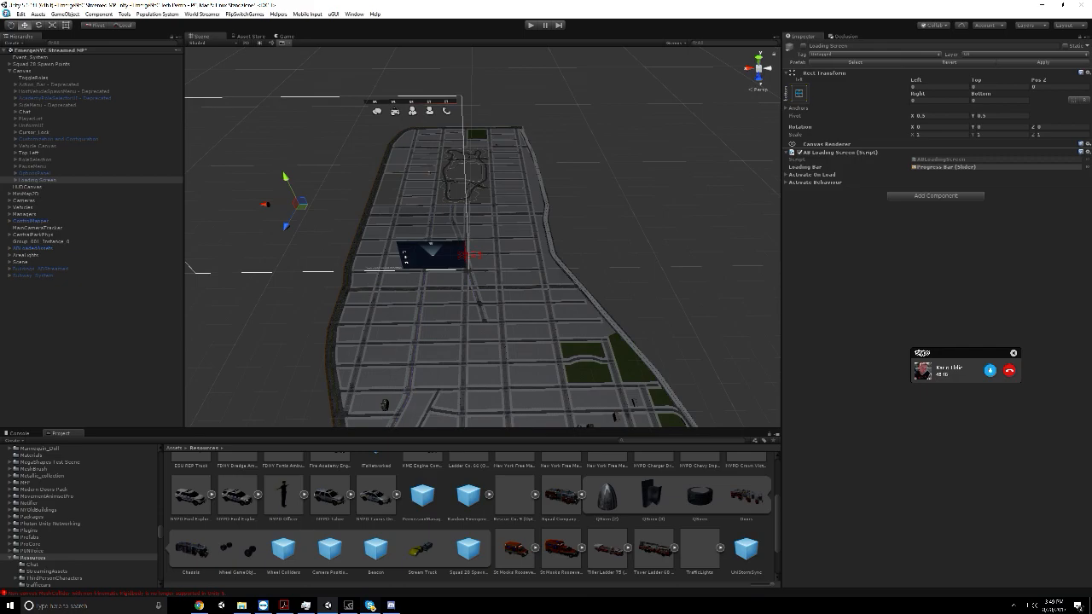
left_click(6, 15)
left_click(13, 46)
Open the Fire AcademyRaf scene from the project's Scenes folder
key("ctrl+o")
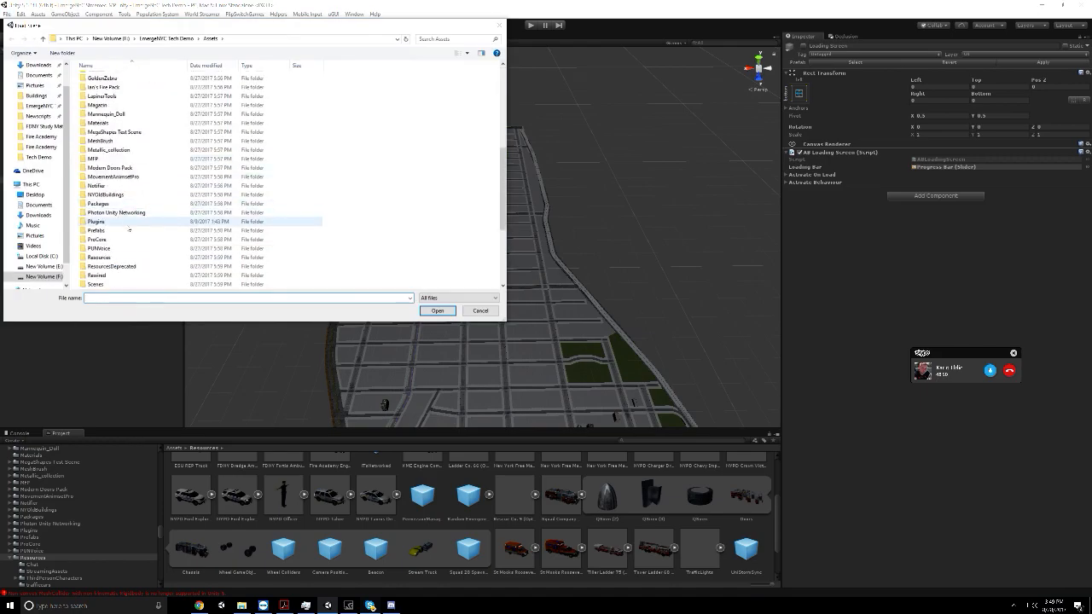
double_click(96, 176)
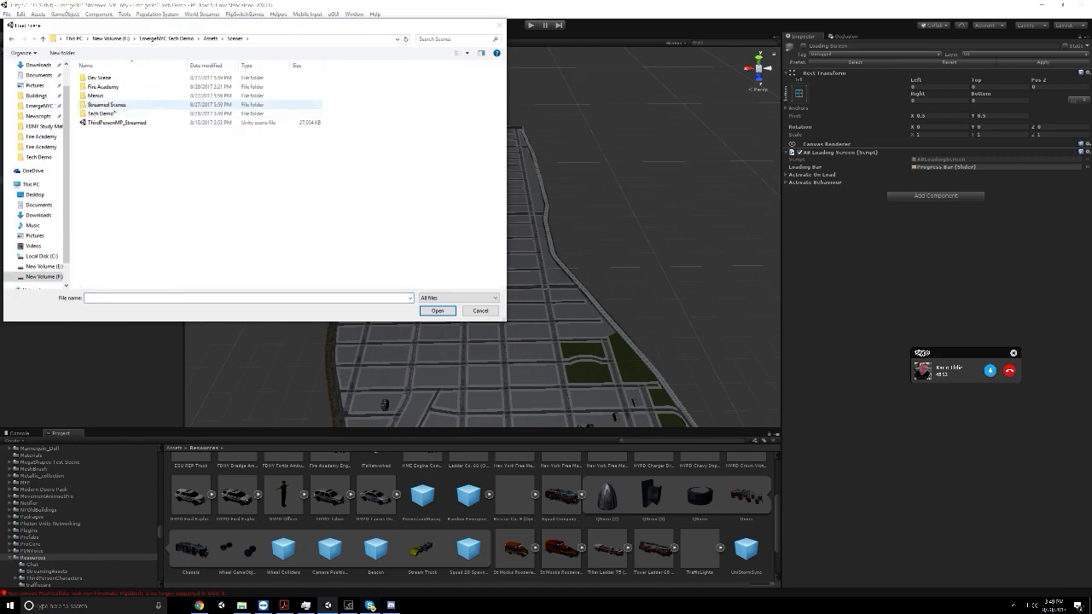
double_click(100, 77)
double_click(104, 114)
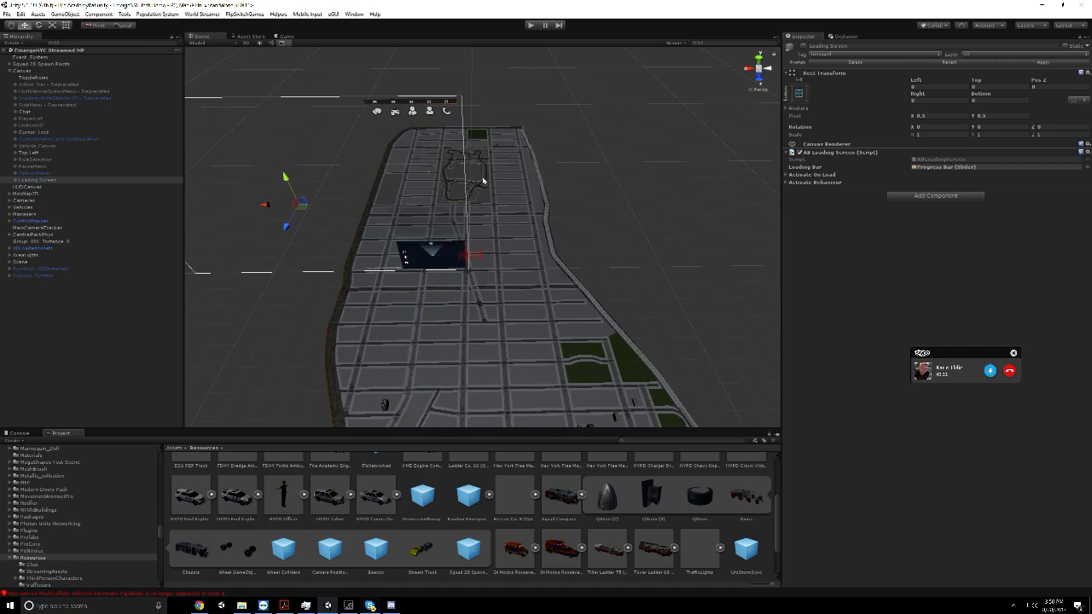
left_click(482, 181)
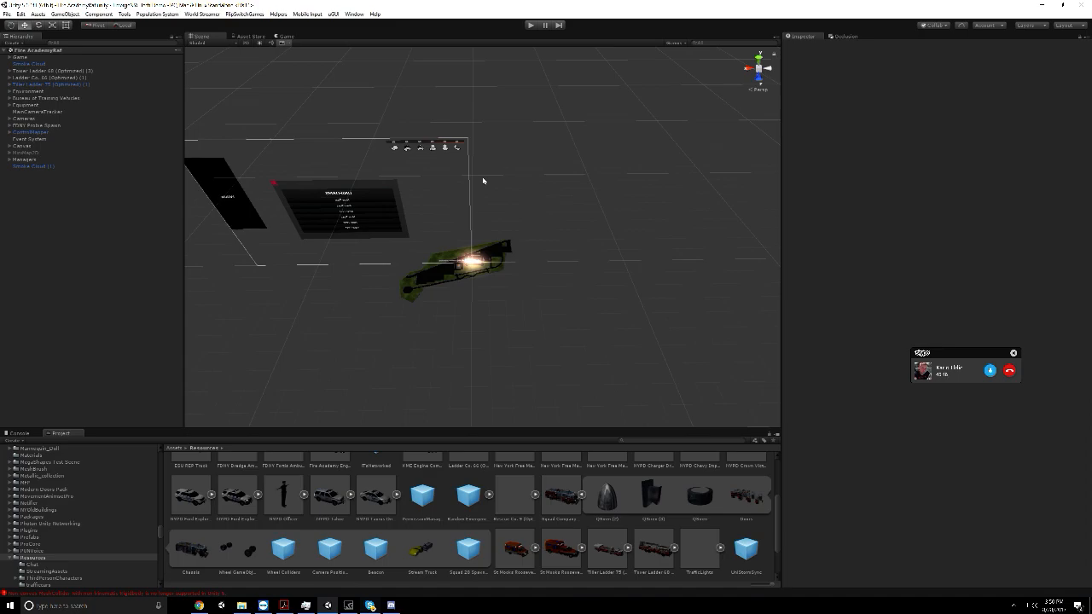
Toggle the Network Trailer R Wheels Delta script on Tiller Ladder 75 (Optimized) (1) and look over its other components
scroll(483, 181, "up", 4)
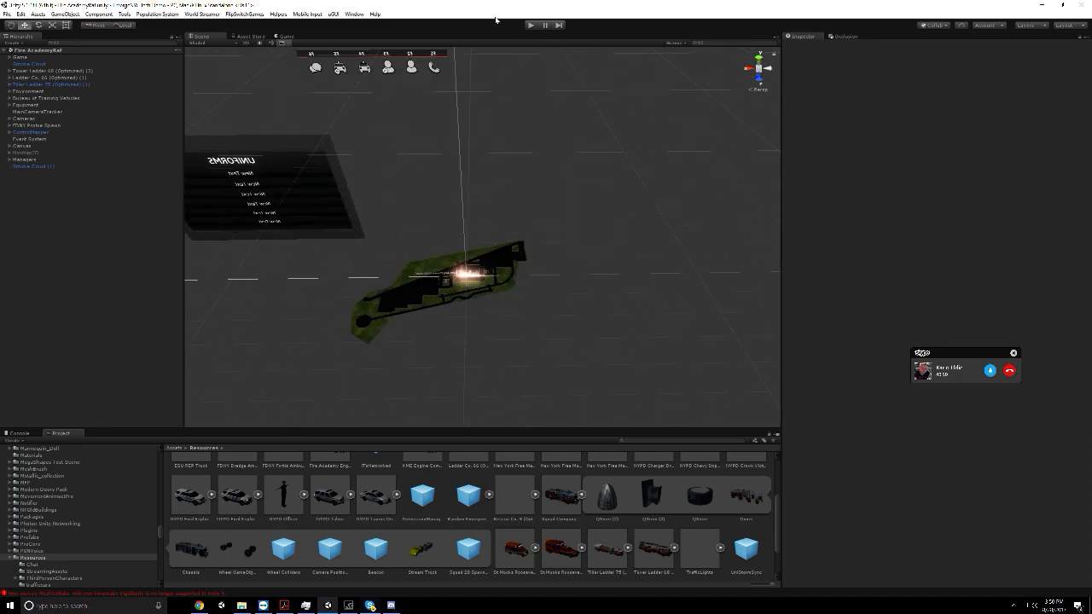
left_click(90, 84)
scroll(893, 266, "down", 10)
scroll(893, 265, "down", 10)
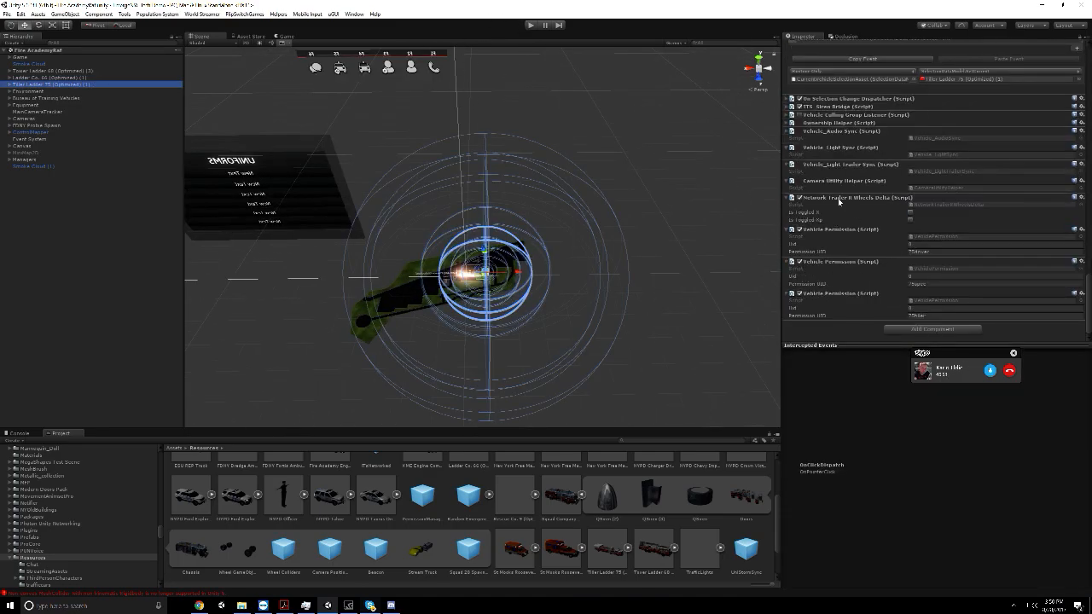
left_click(800, 198)
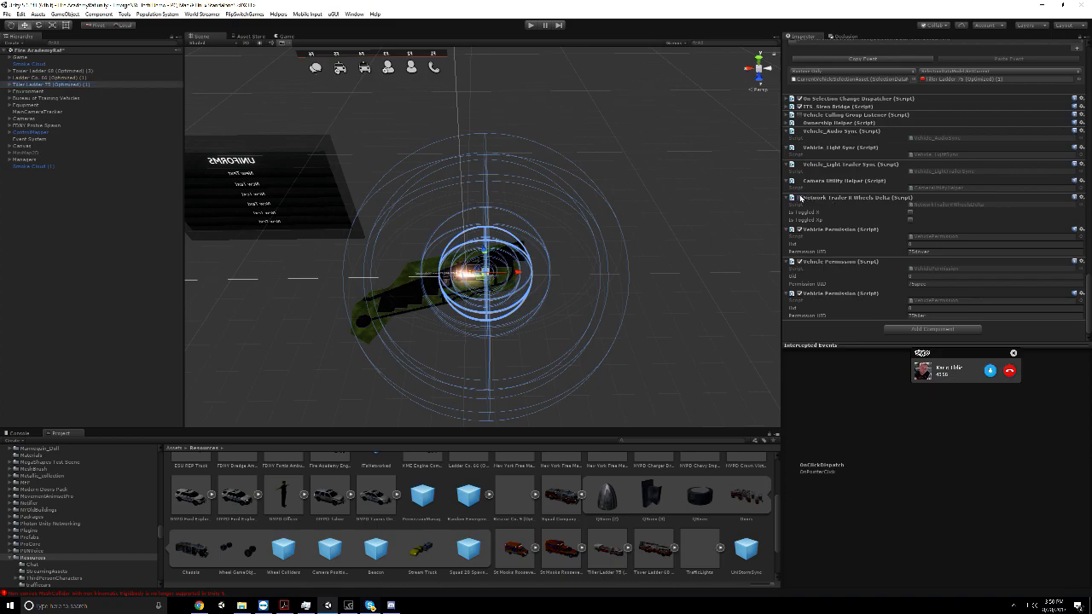
scroll(813, 243, "up", 3)
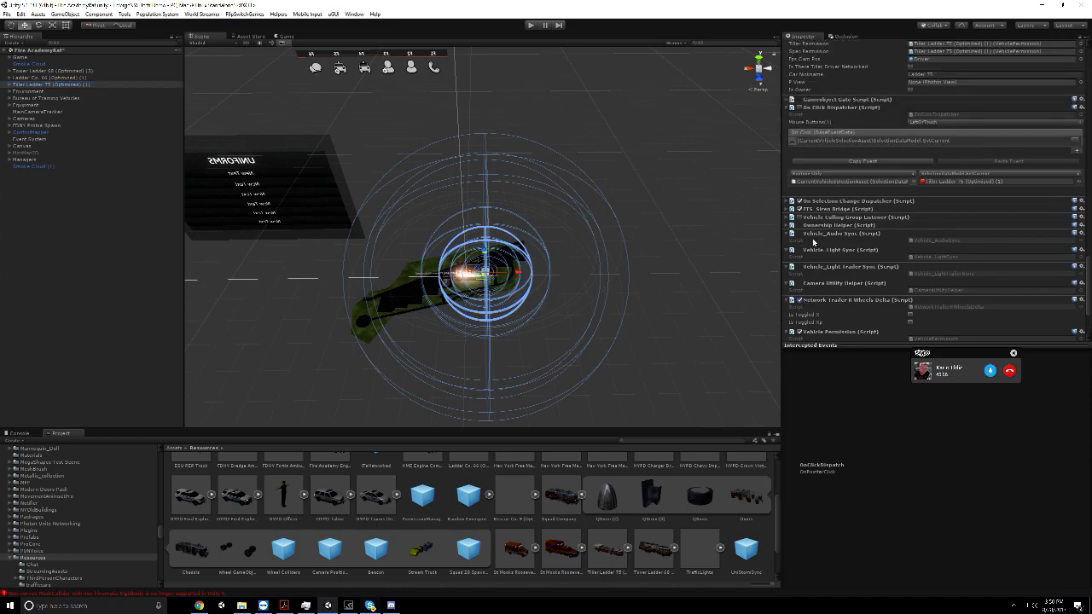
Run the Fire AcademyRaf scene and join Ladder Co. 66 in the Can role
scroll(813, 242, "up", 3)
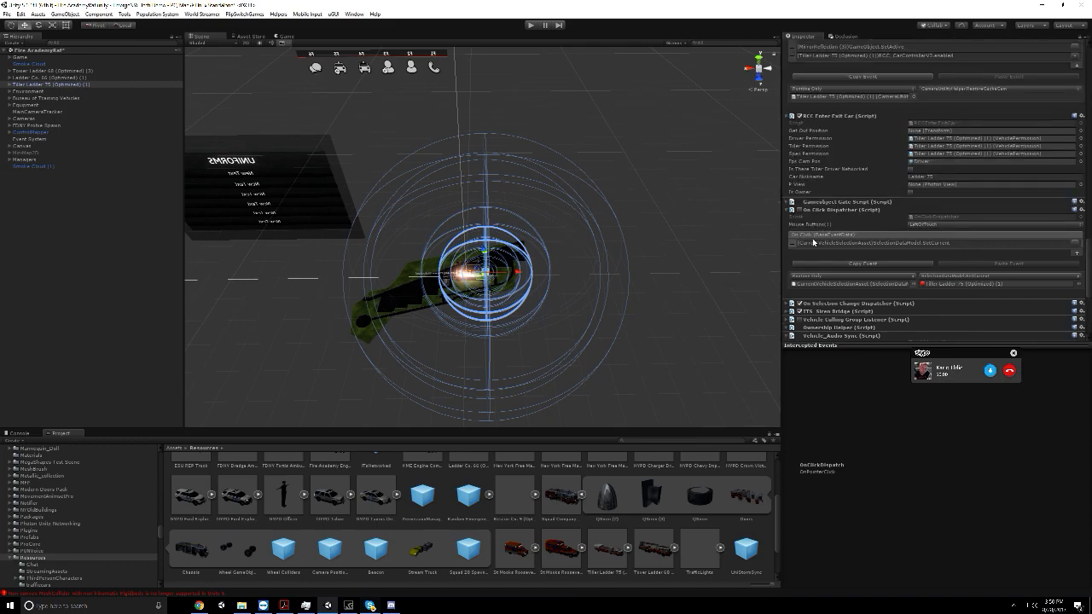
left_click(526, 25)
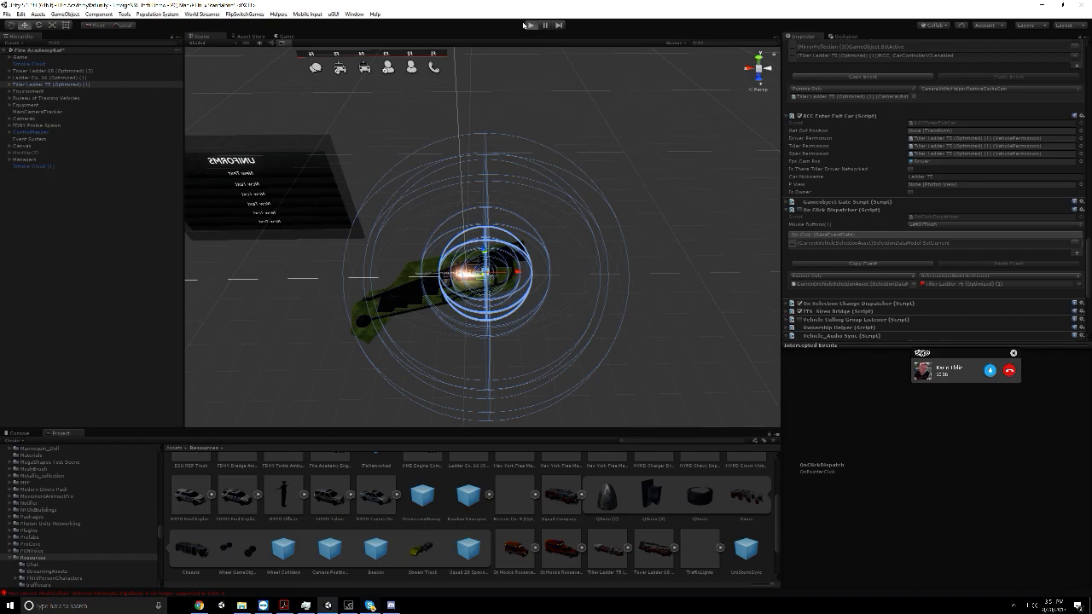
left_click(529, 24)
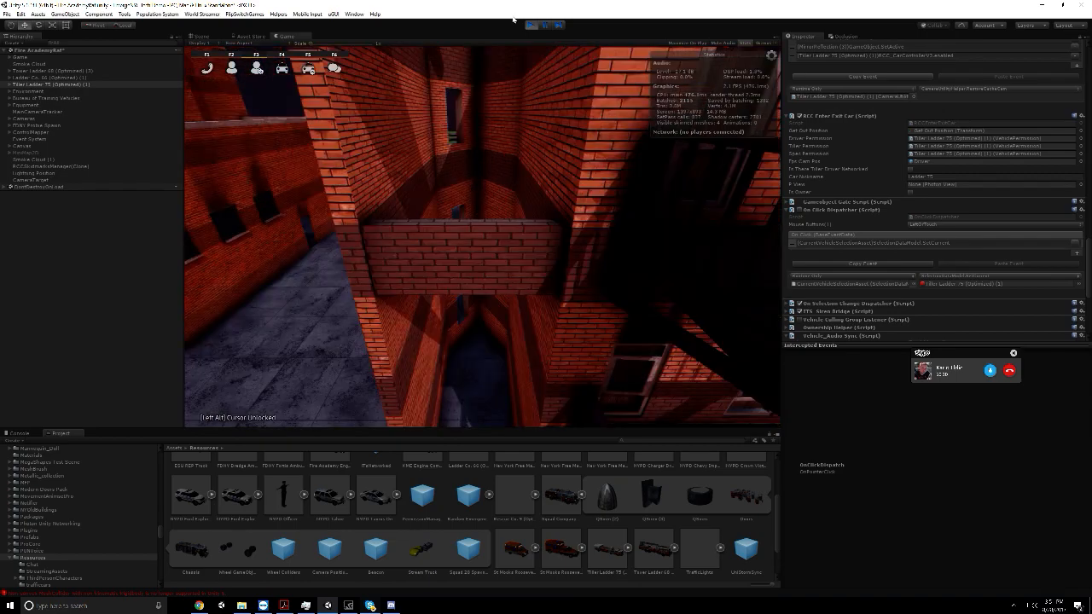
left_click(395, 199)
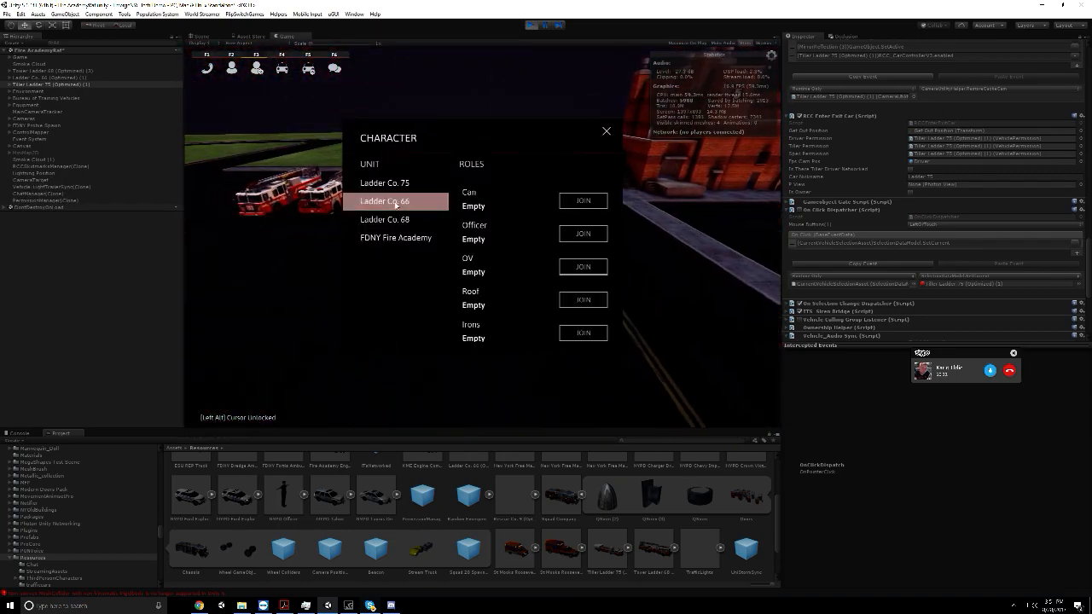
left_click(580, 202)
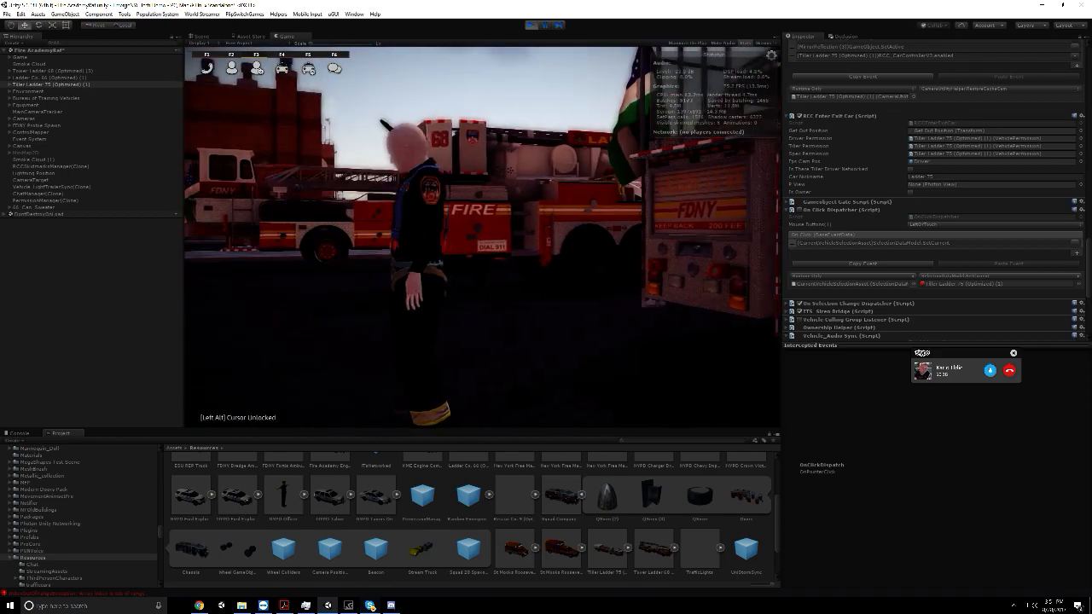
Join a Ladder Co. 75 role, try a Ladder Co. 68 role and close the character selection
key("F2")
left_click(391, 189)
left_click(597, 202)
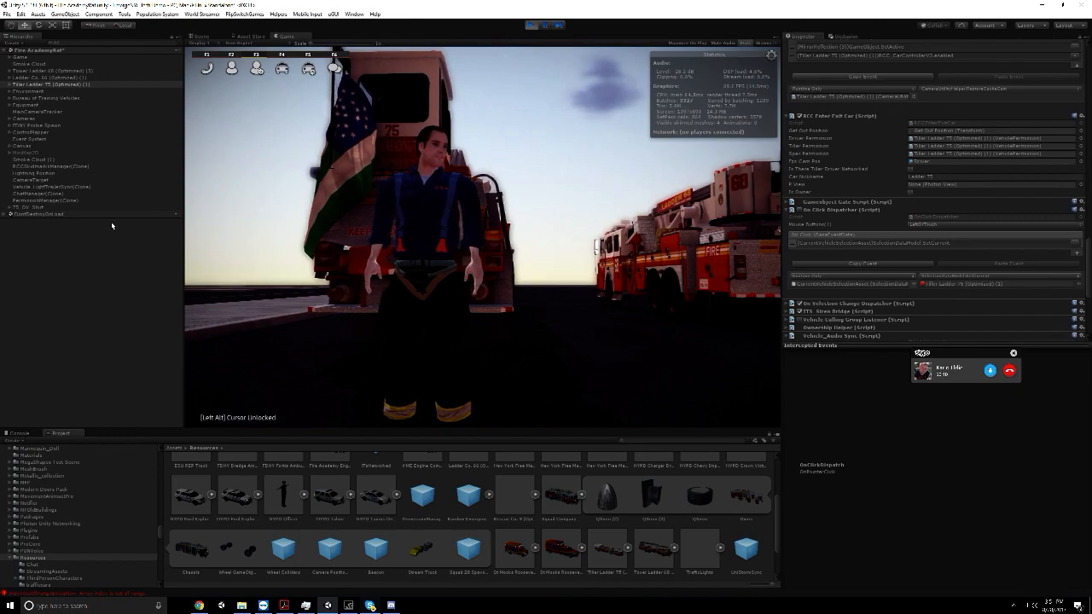
key("F2")
left_click(384, 219)
left_click(580, 233)
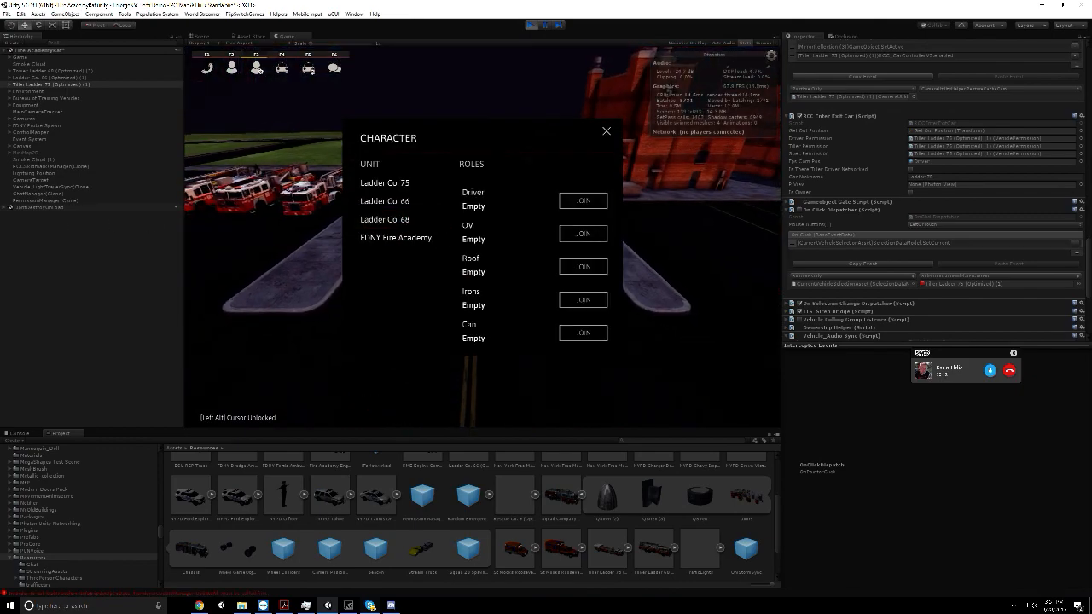
key("F2")
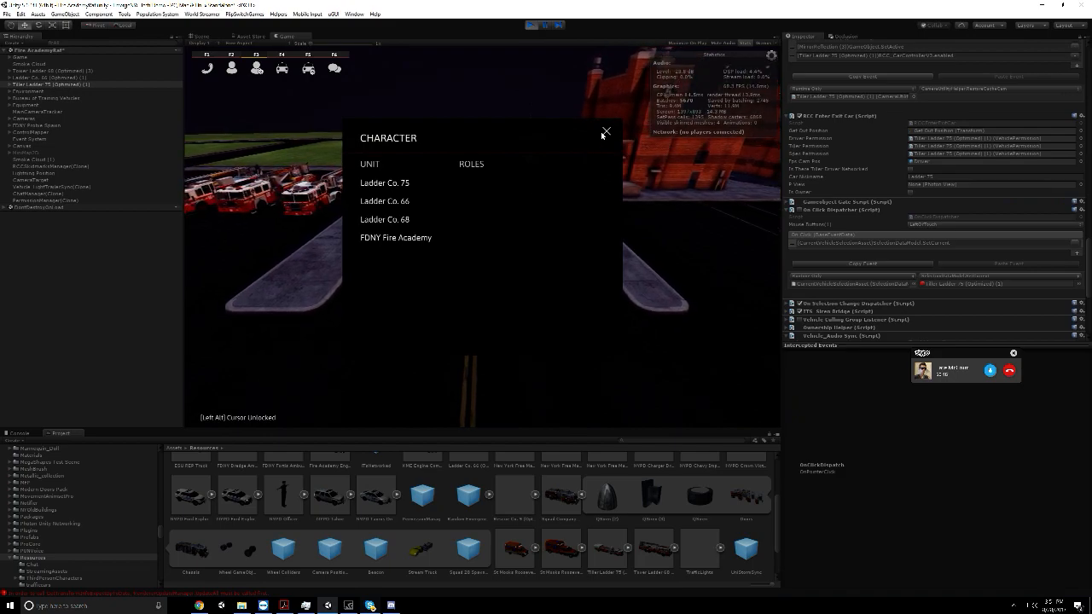
left_click(605, 132)
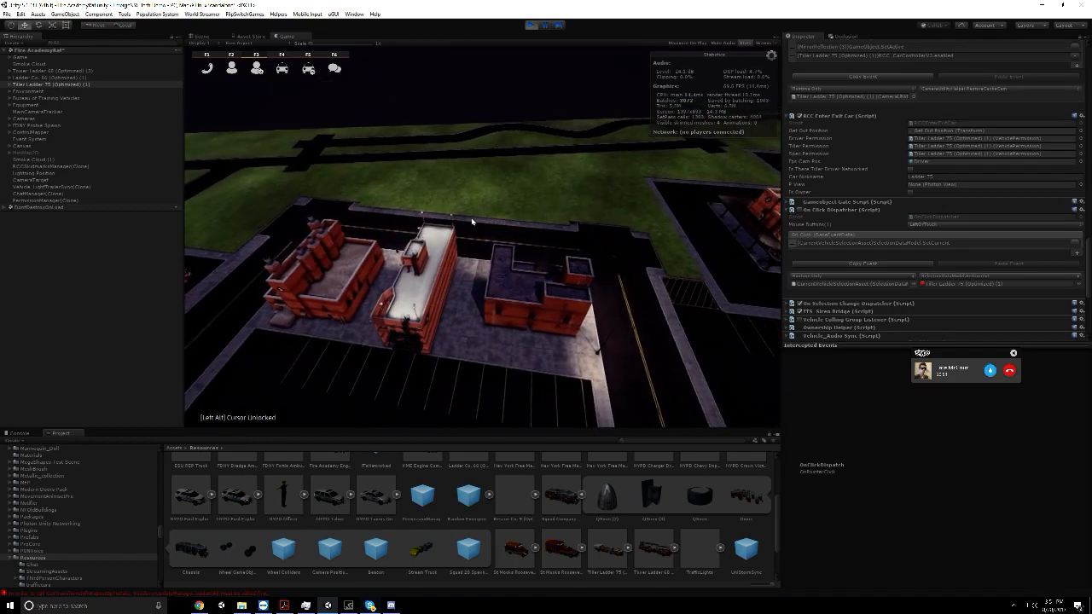
Check the Skype call, return to the running game in Unity and clear the Console messages
key("alt+Tab")
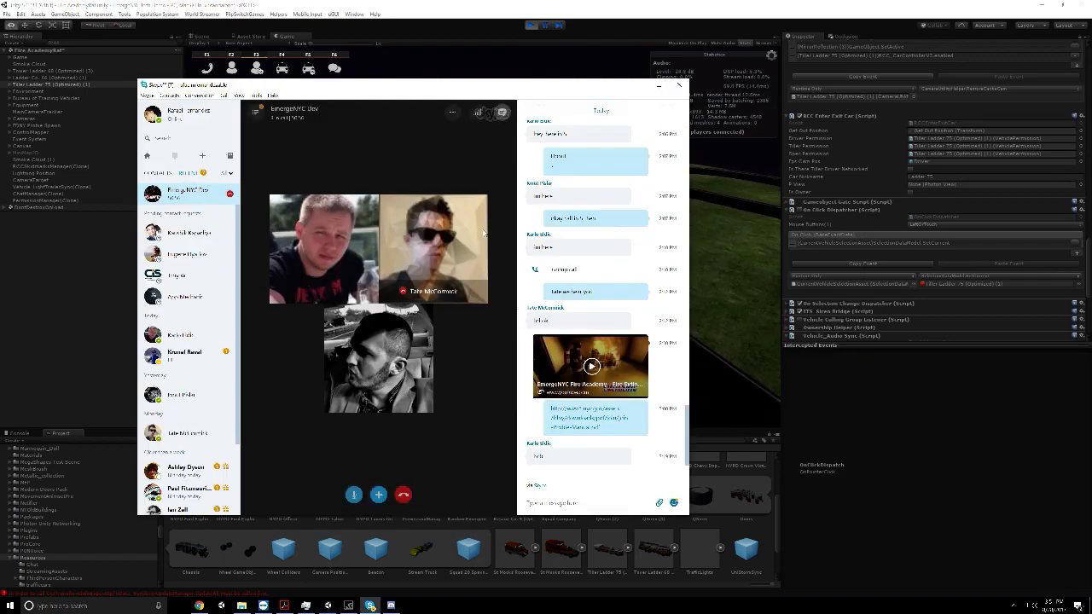
key("alt+Tab")
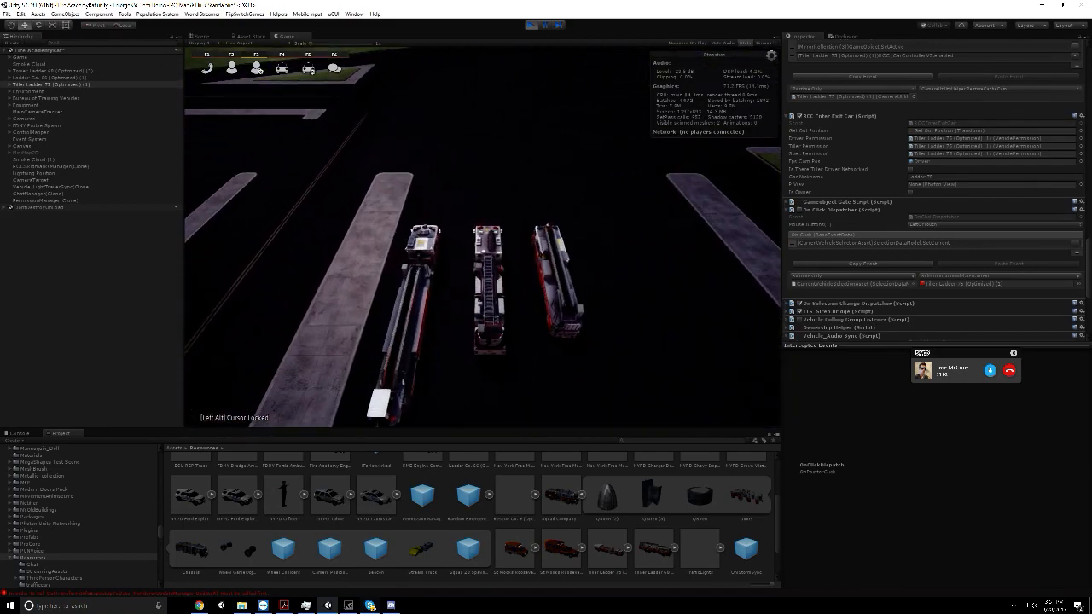
key("alt")
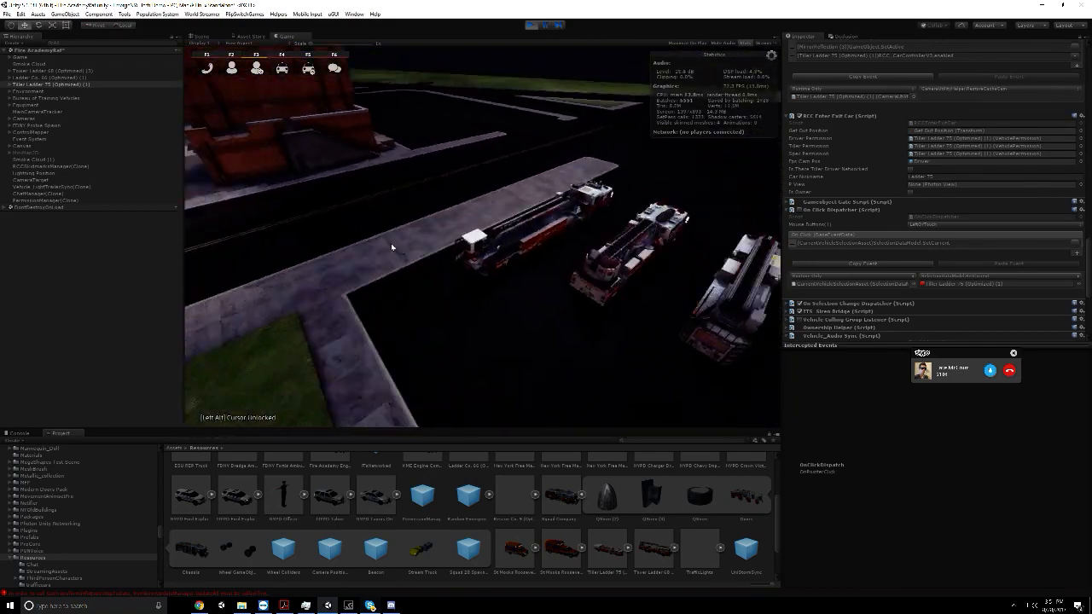
left_click(234, 595)
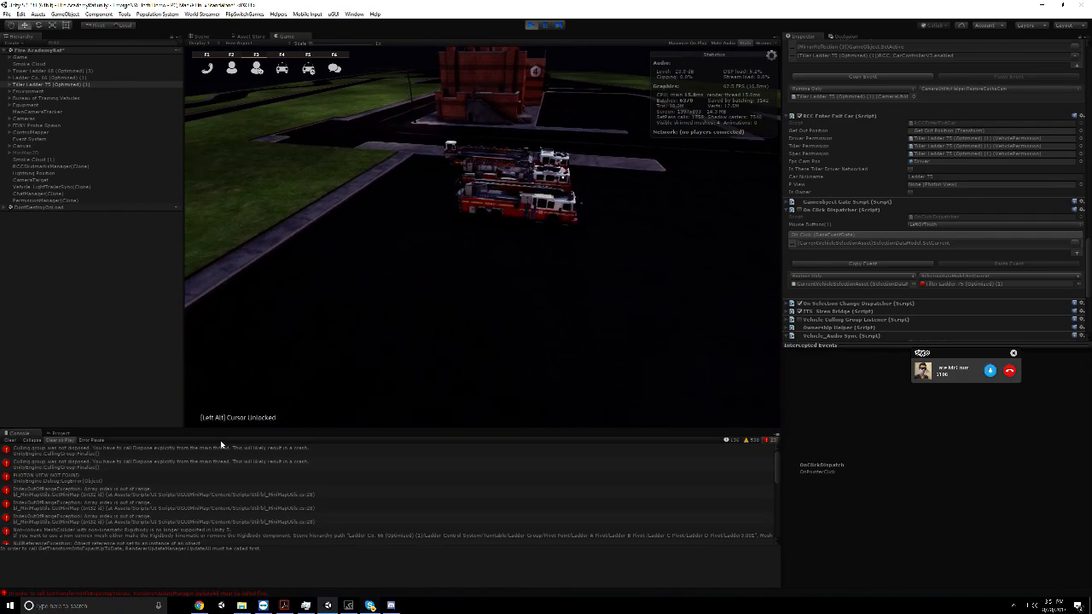
left_click(12, 440)
left_click(171, 310)
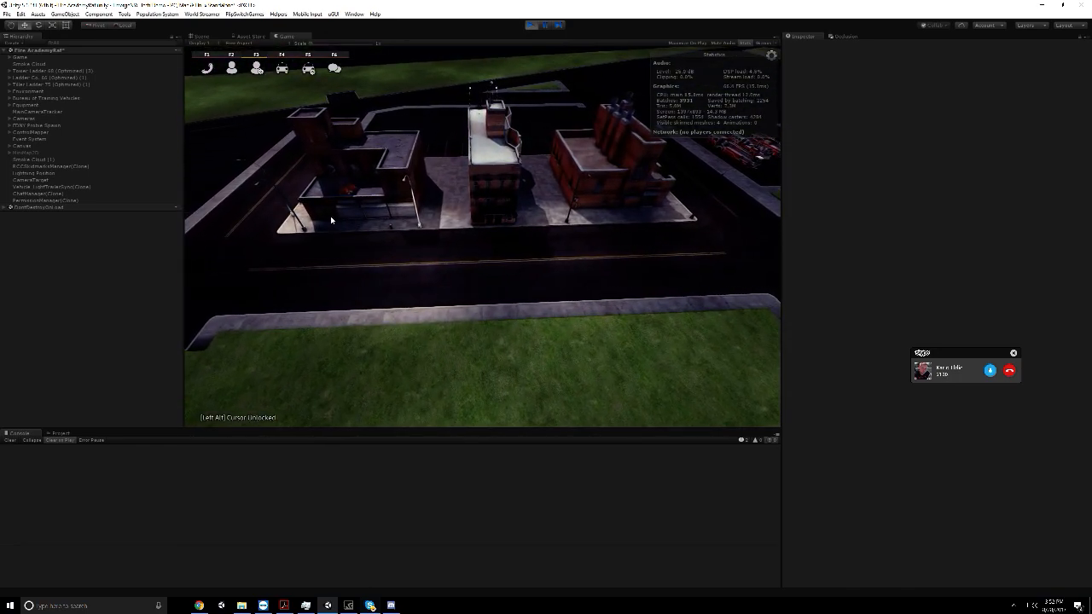
Check the Skype call window again, minimise it and stop the running game in Unity
left_click(370, 604)
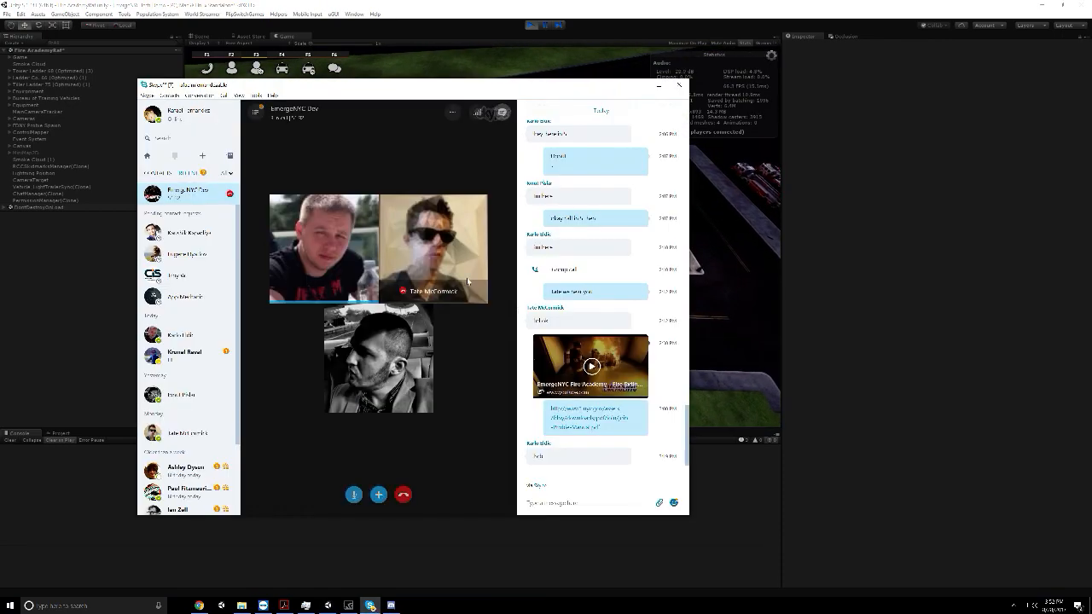
left_click(744, 278)
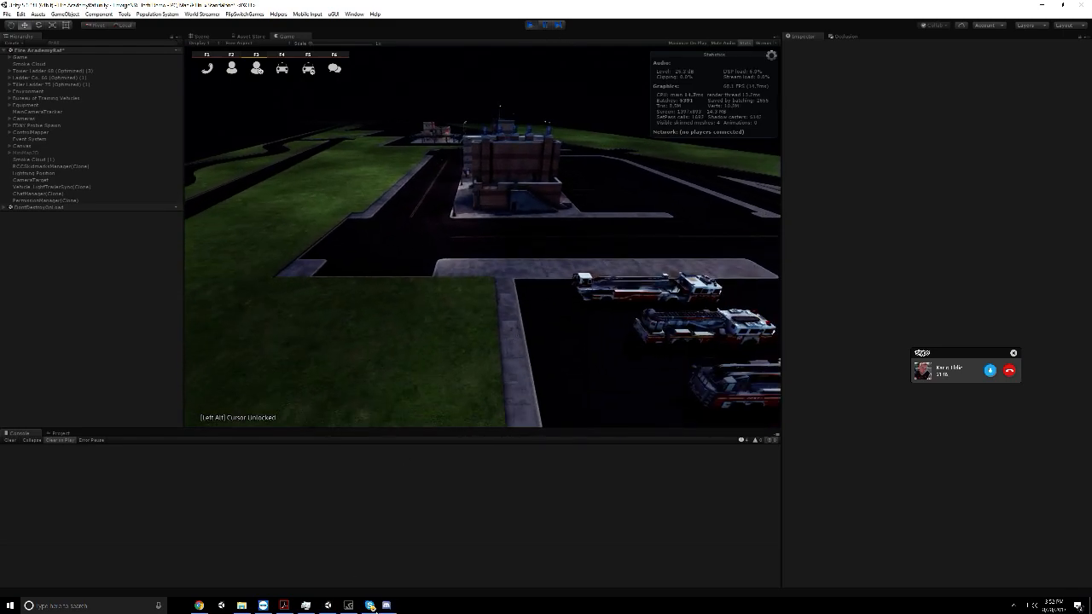
left_click(371, 606)
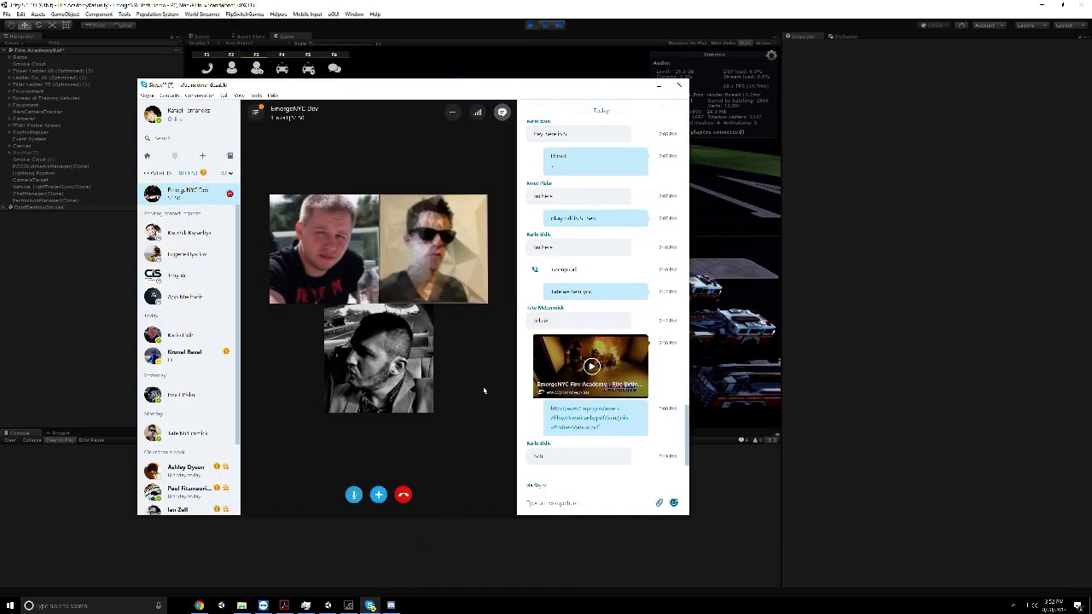
left_click(636, 83)
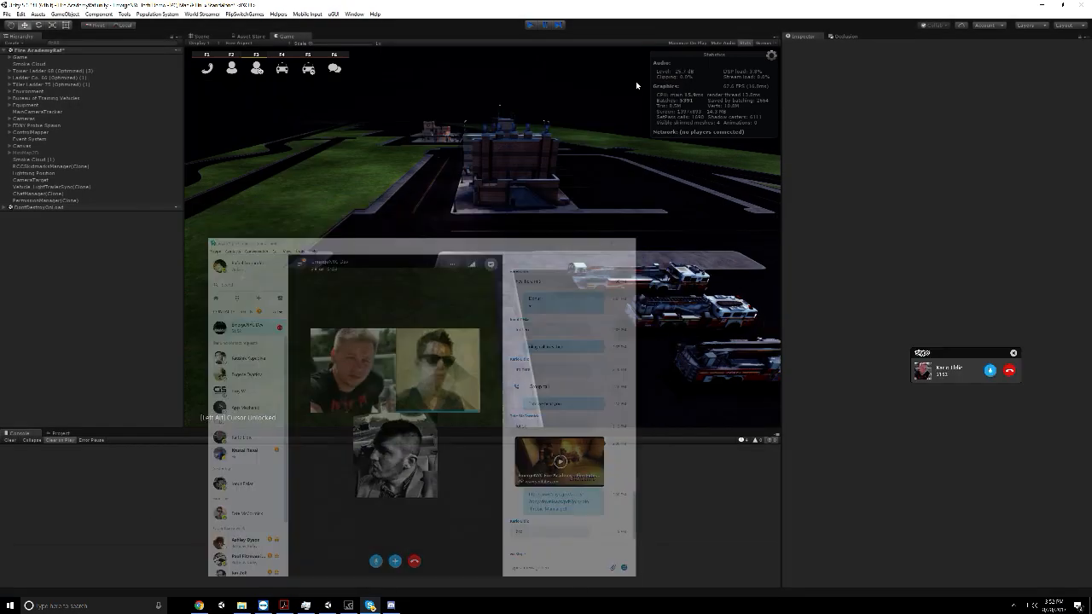
key("ctrl+p")
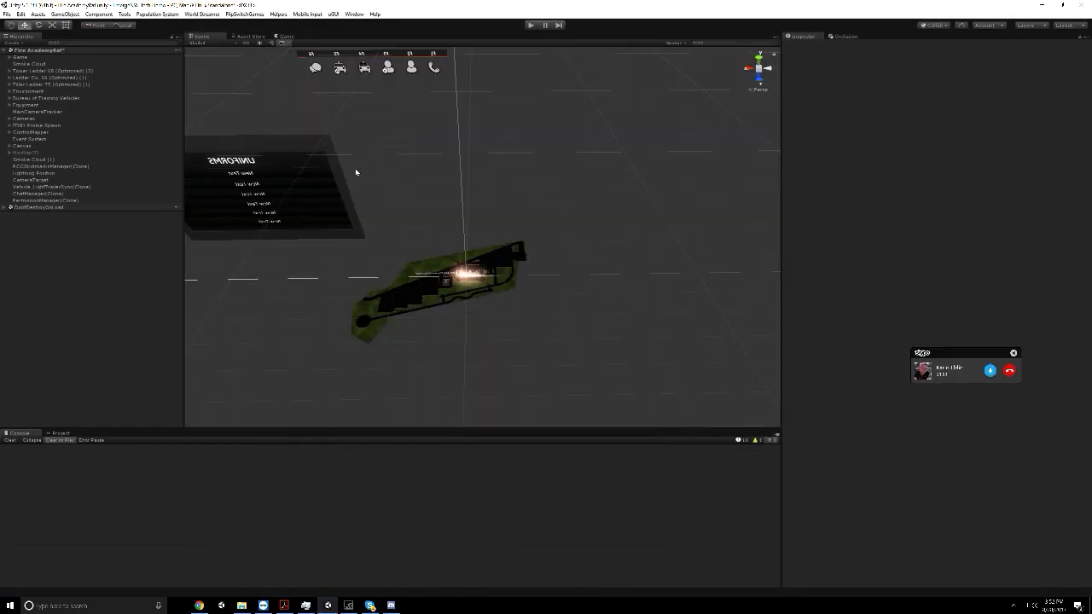
Break the prefab instance of Tiller Ladder 75 (Optimized) (1) and save the Fire AcademyRaf scene
left_click(40, 90)
left_click(41, 85)
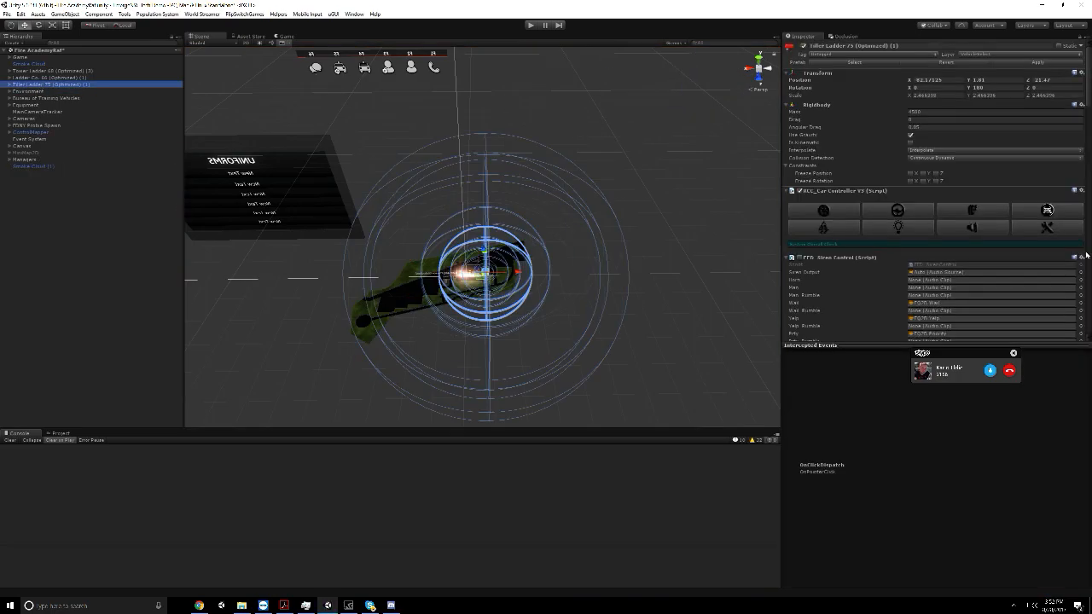
scroll(899, 230, "down", 15)
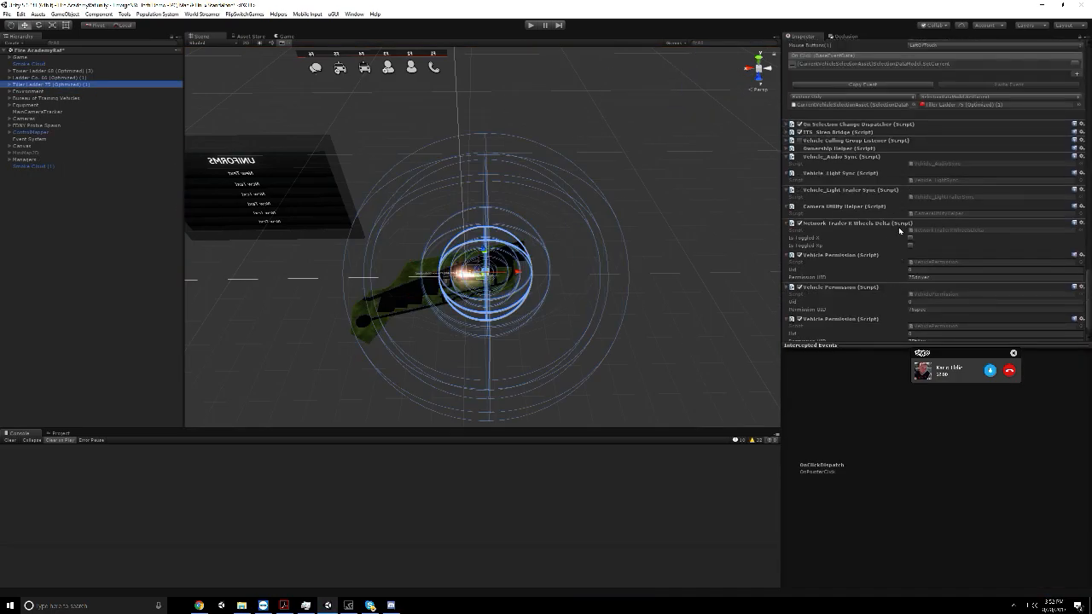
scroll(899, 231, "up", 3)
left_click(40, 14)
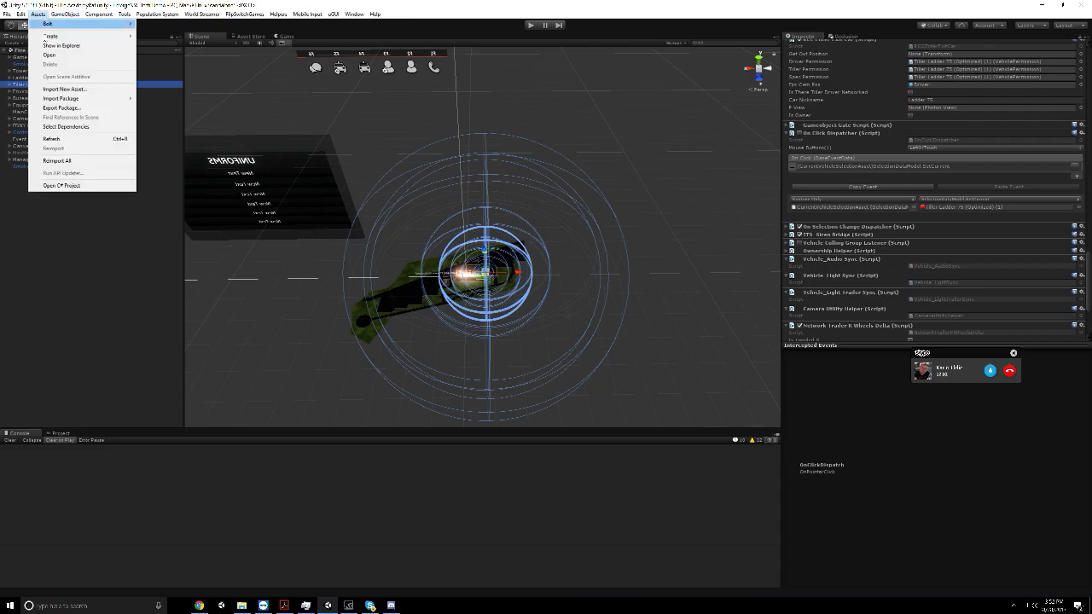
mouse_move(66, 14)
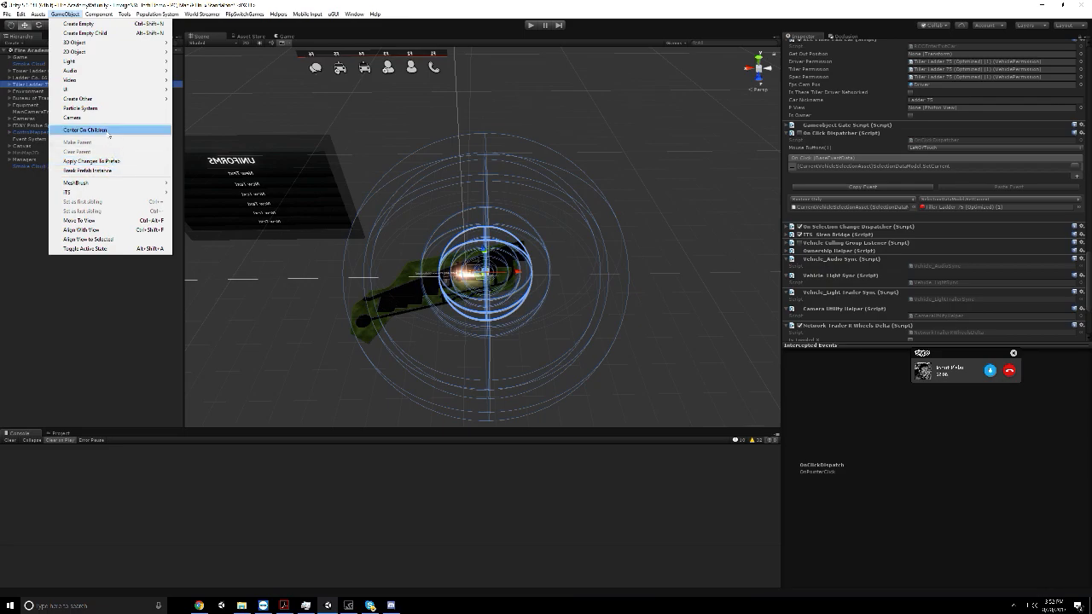
left_click(101, 171)
left_click(94, 187)
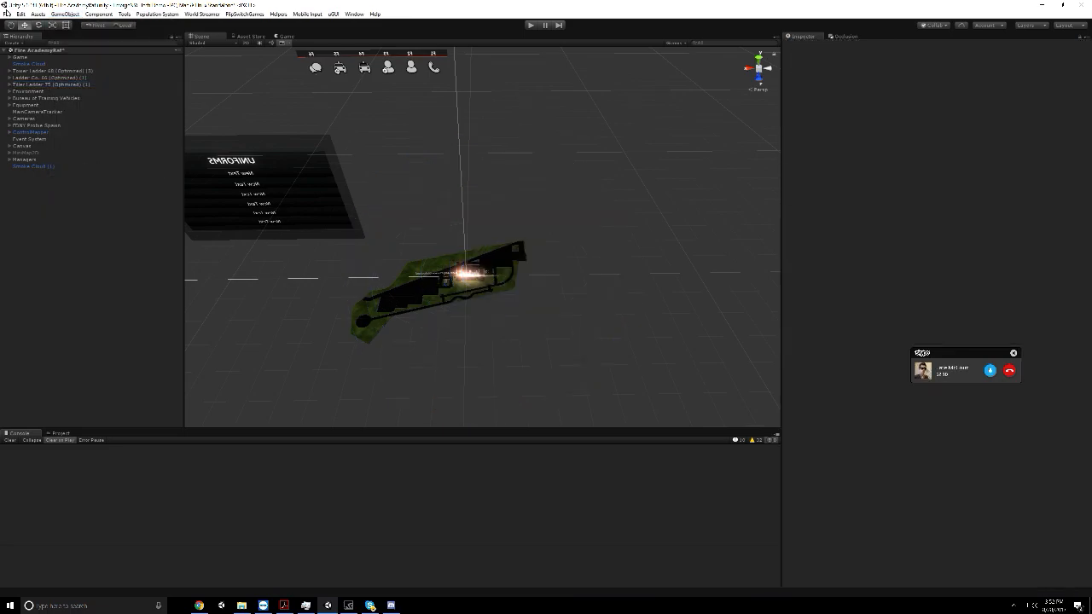
left_click(7, 13)
left_click(16, 46)
Switch to Skype, start sending a file to the EmergeNYC Dev chat and browse to the New Volume drive
left_click(370, 605)
left_click(661, 507)
left_click(631, 504)
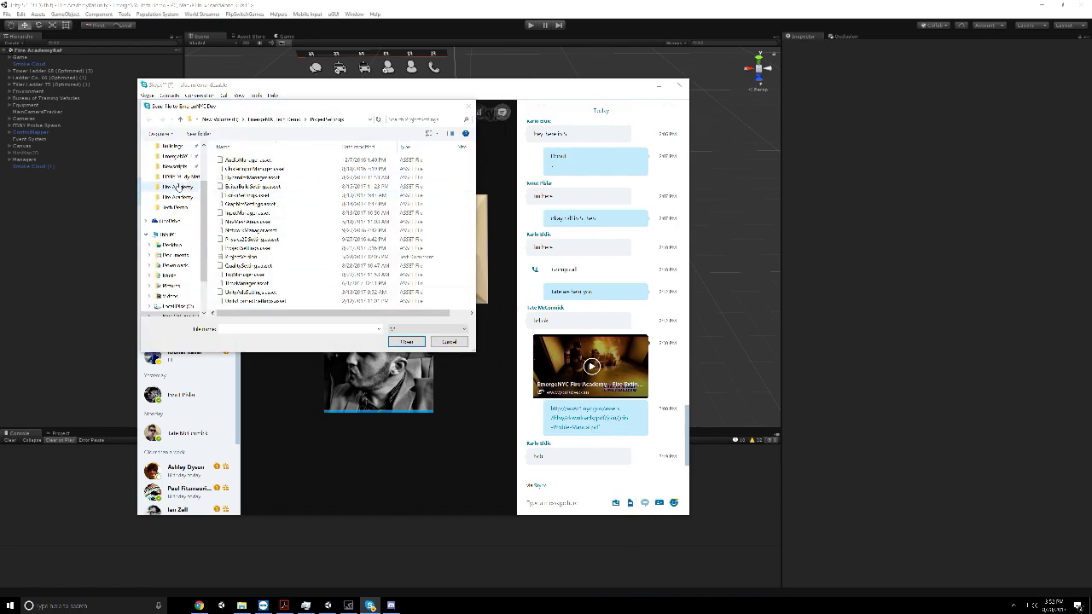
scroll(177, 187, "up", 1)
left_click(175, 177)
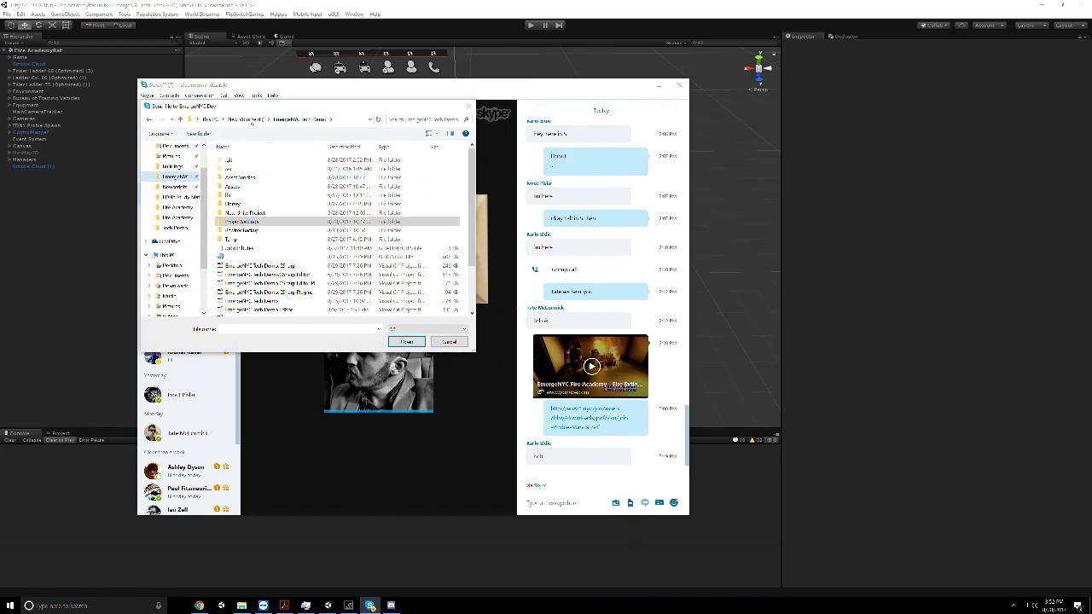
left_click(167, 254)
double_click(342, 278)
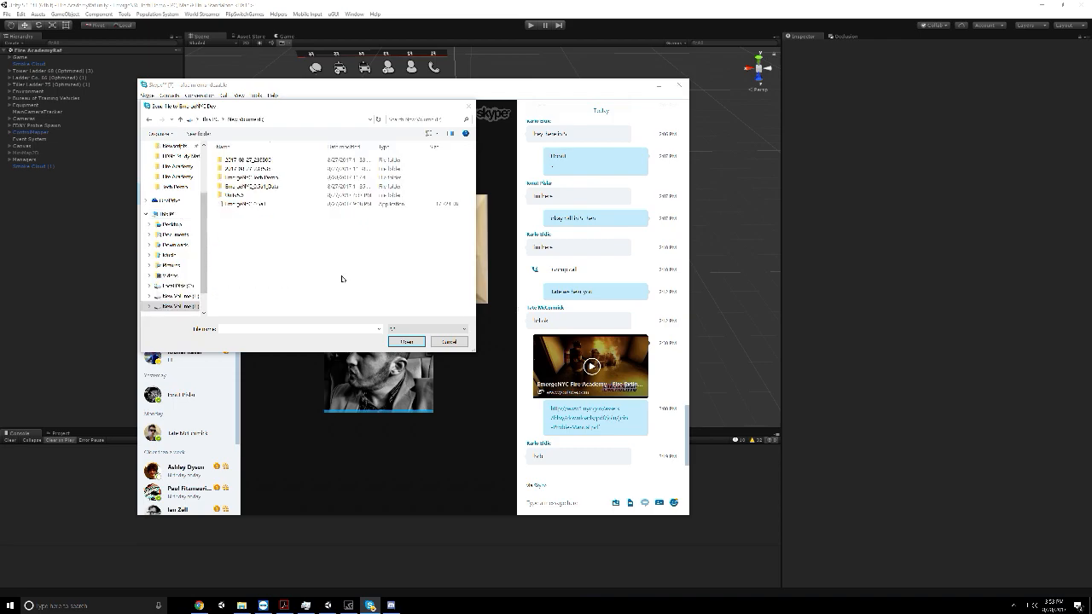
Send Fire AcademyRaf.unity from the Tech Demo project's Assets/Scenes/Fire Academy folder to the chat and minimise Skype
double_click(271, 178)
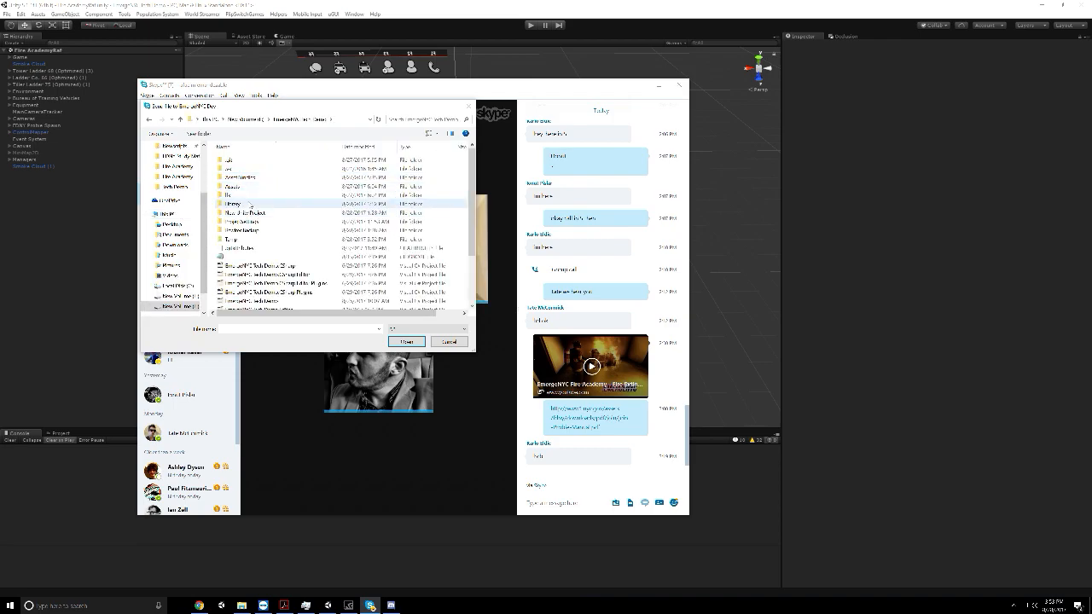
double_click(233, 186)
scroll(248, 232, "down", 5)
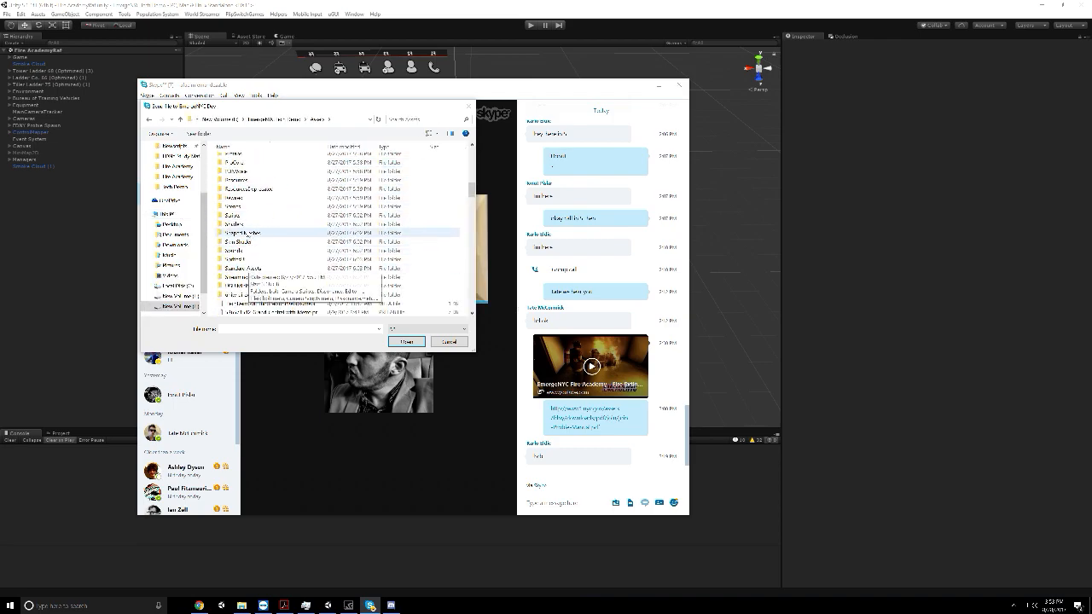
double_click(239, 206)
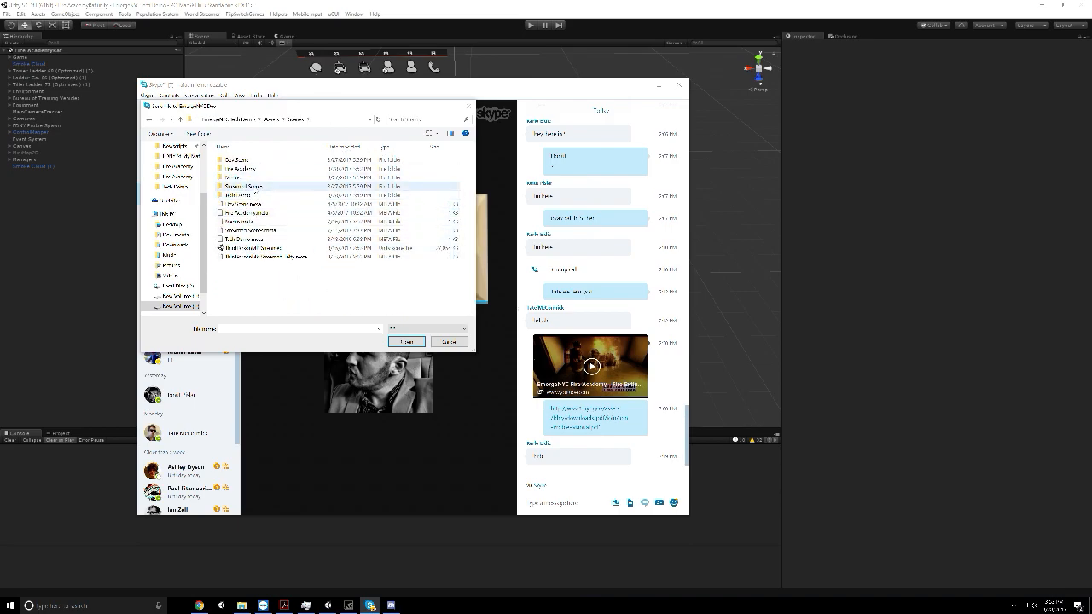
double_click(241, 168)
double_click(256, 230)
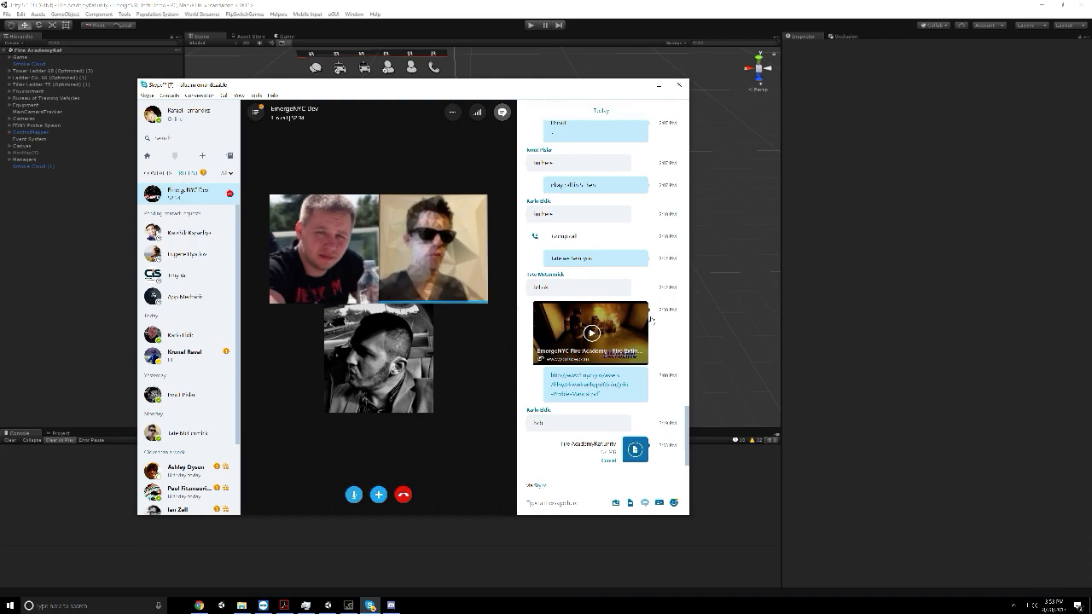
left_click(658, 85)
scroll(355, 260, "down", 3)
middle_click_drag(356, 259, 483, 155)
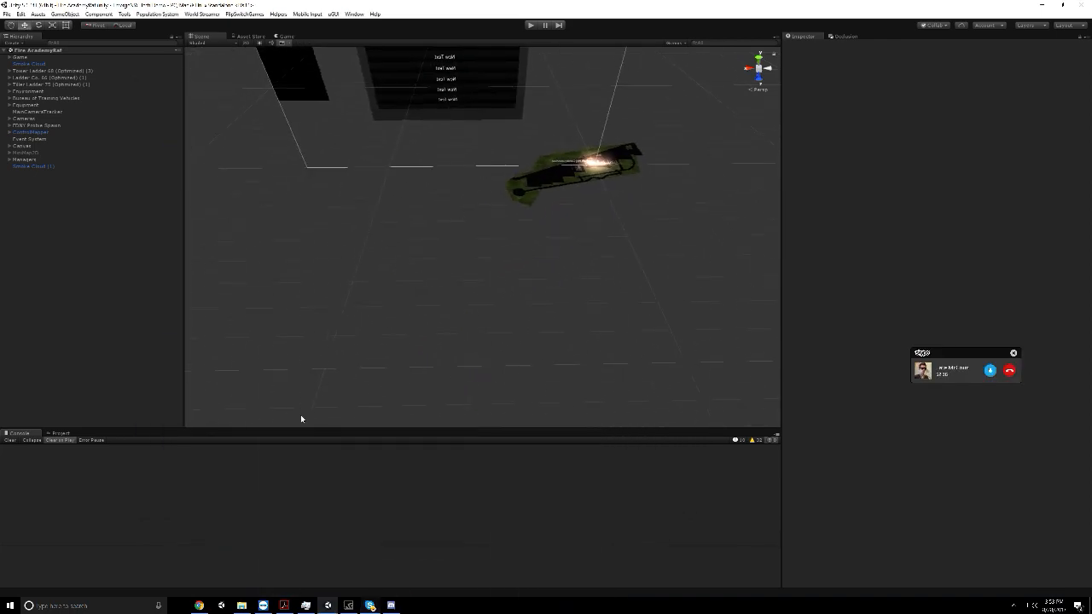
scroll(313, 391, "up", 4)
left_click(198, 605)
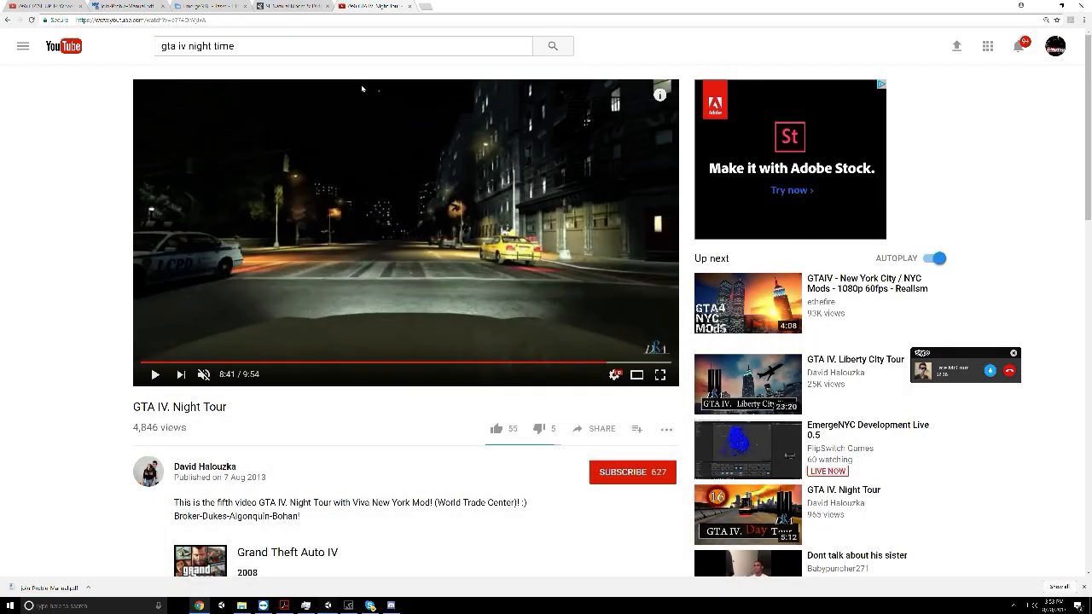
left_click(328, 605)
Switch to Unity and open the EmergeNYC Streamed MP scene from the project's Assets/Scenes folder
left_click(21, 14)
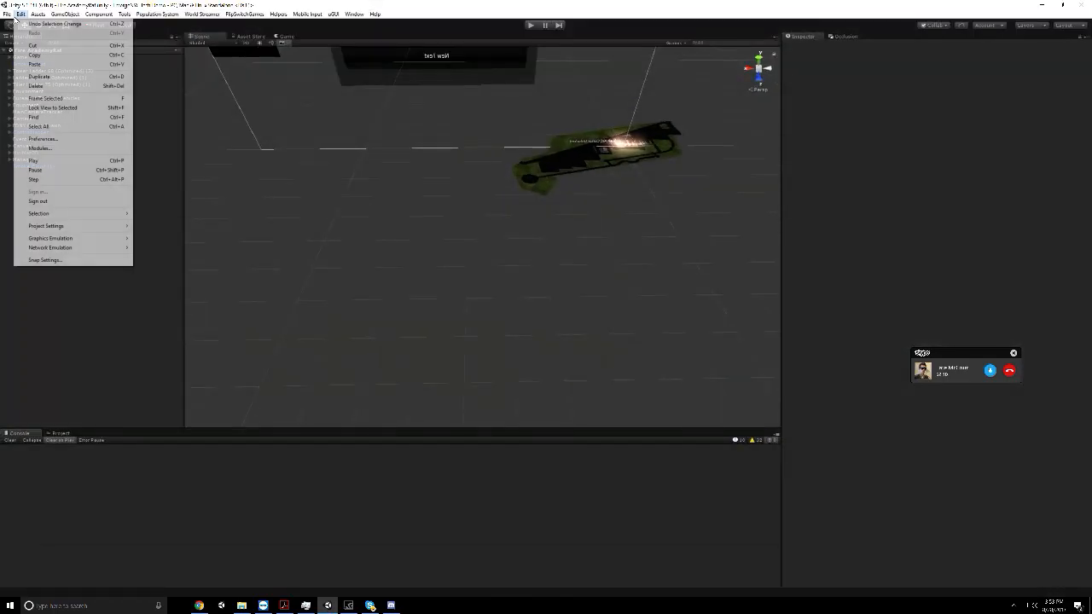
left_click(32, 33)
scroll(171, 239, "down", 8)
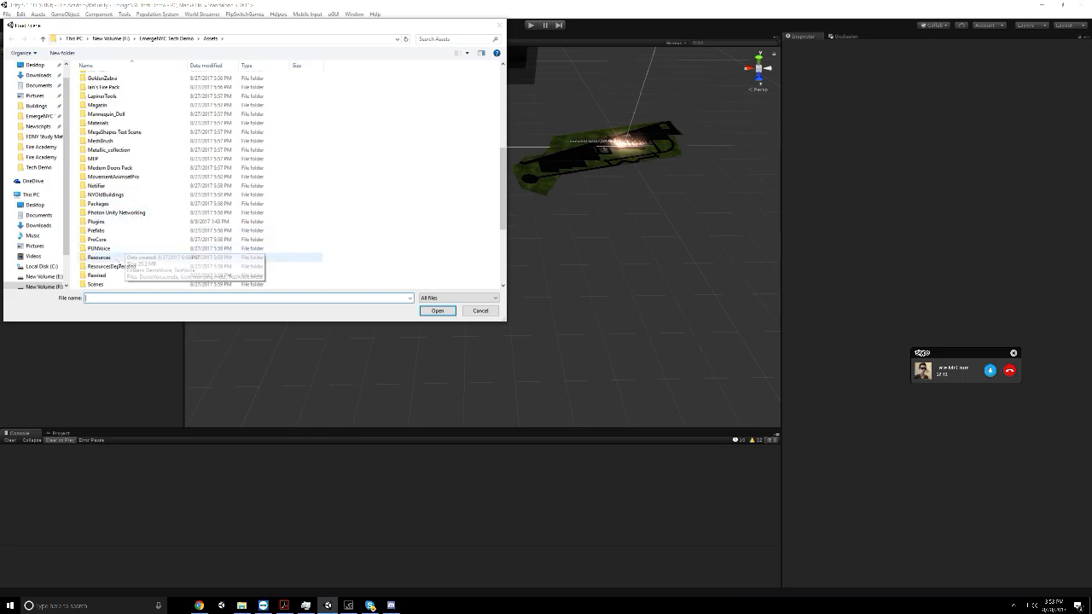
double_click(129, 278)
double_click(103, 113)
double_click(119, 122)
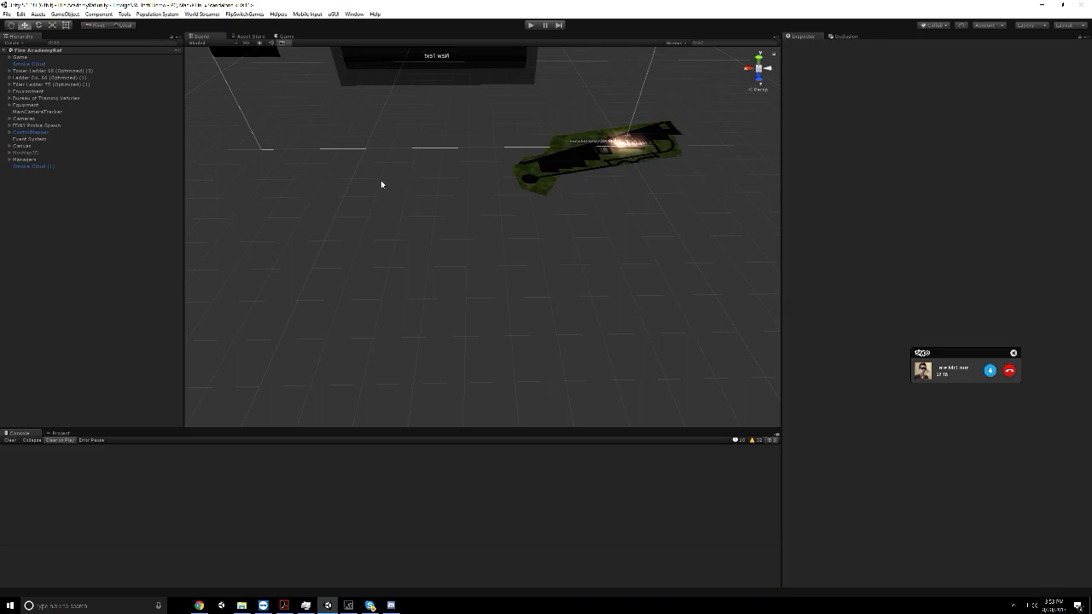
Switch to File Explorer and look through the Documents and Pictures folders for the desktop screenshot
left_click(241, 604)
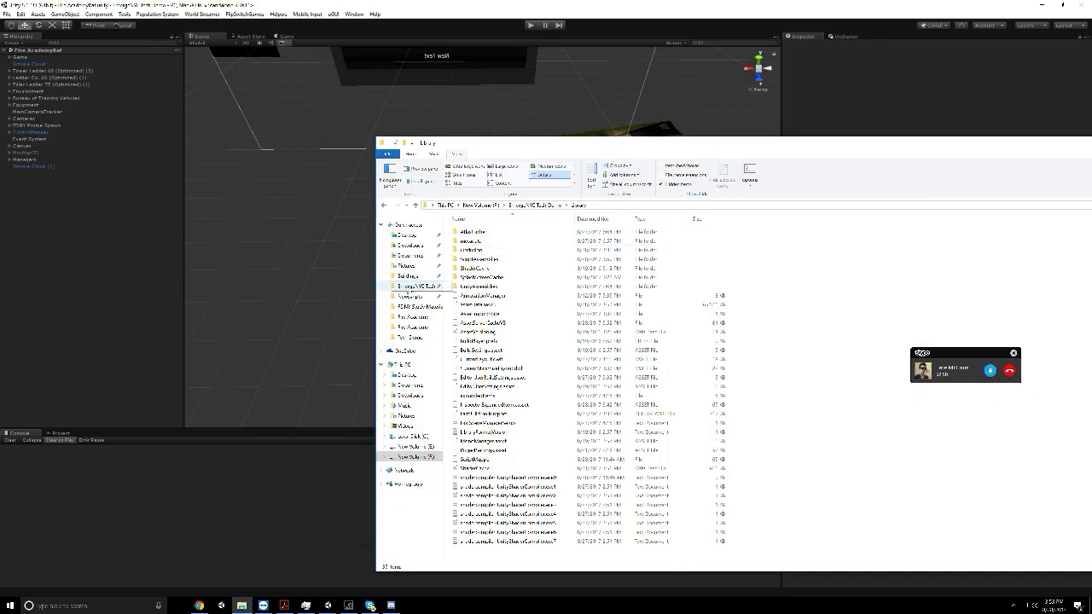
left_click(410, 255)
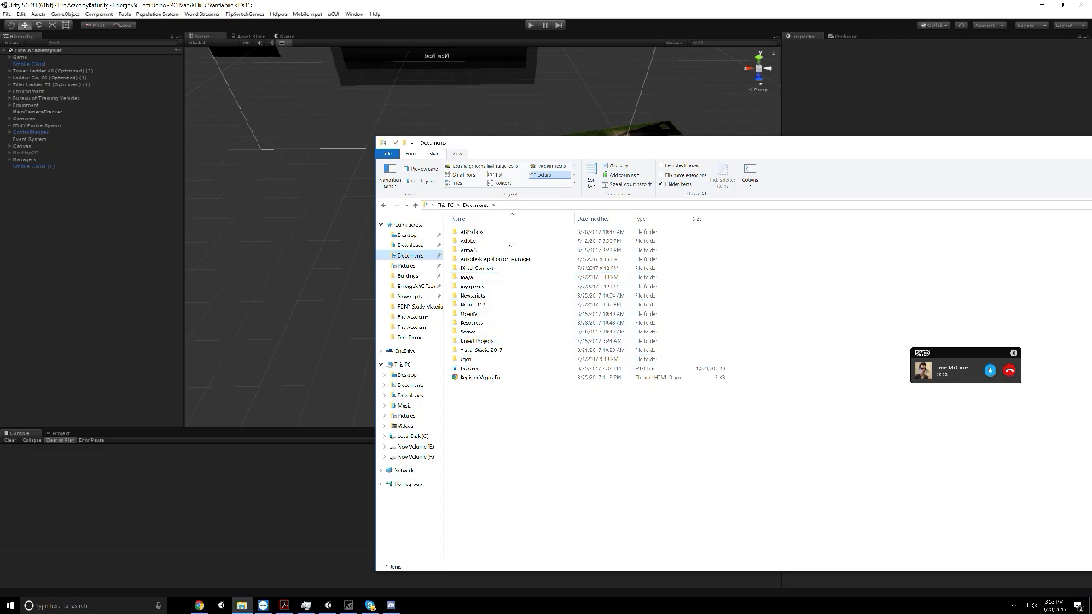
left_click(446, 206)
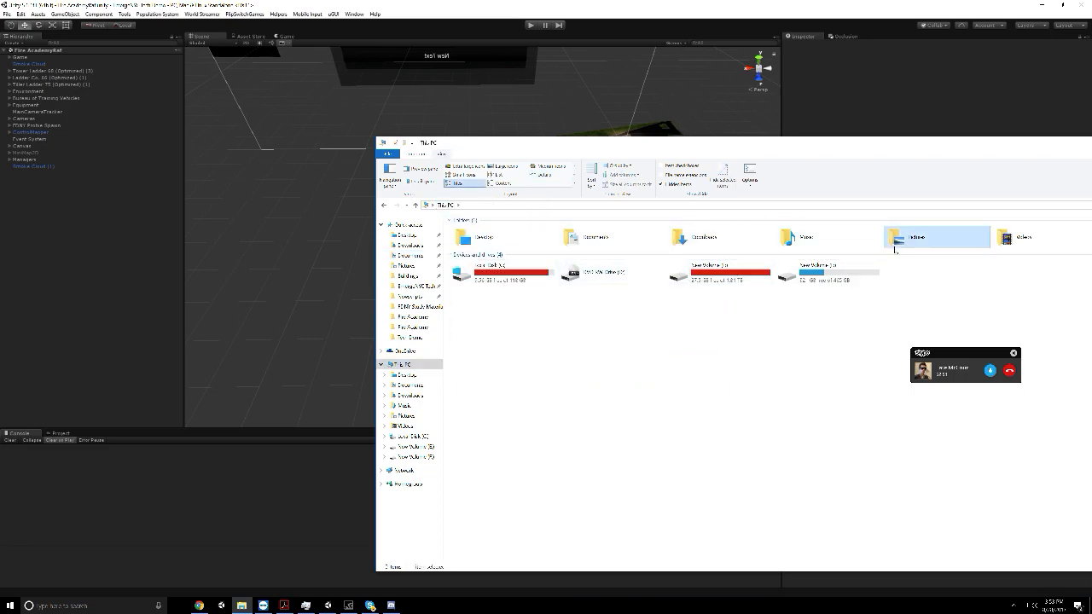
double_click(937, 237)
left_click(472, 243)
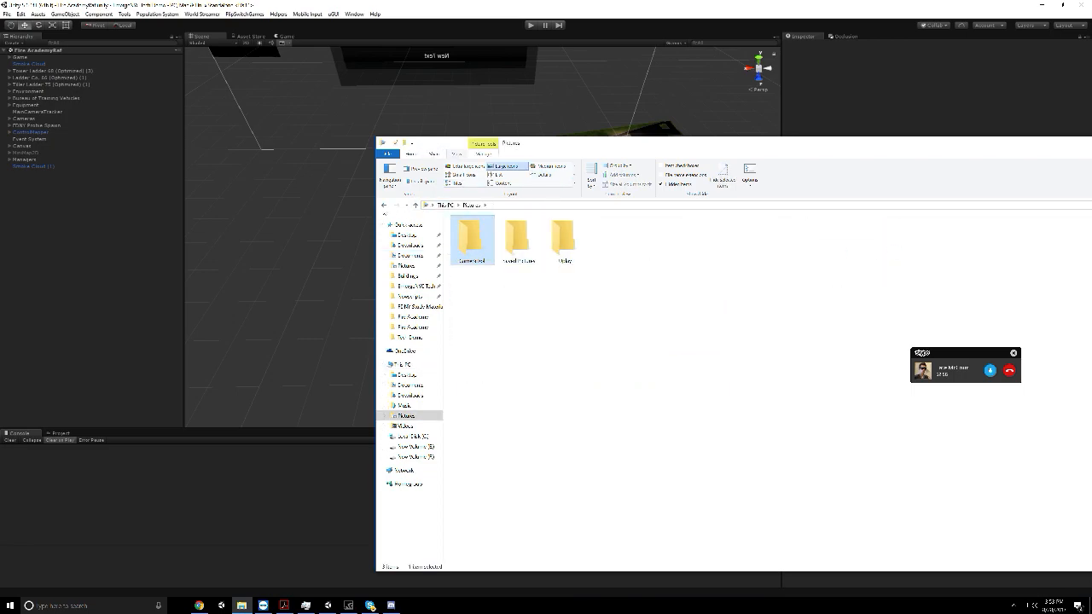
left_click(383, 206)
Open the desktop screenshot from the Videos/Desktop folder in Photos and examine its night-time city blocks up close
double_click(1015, 237)
left_click(520, 241)
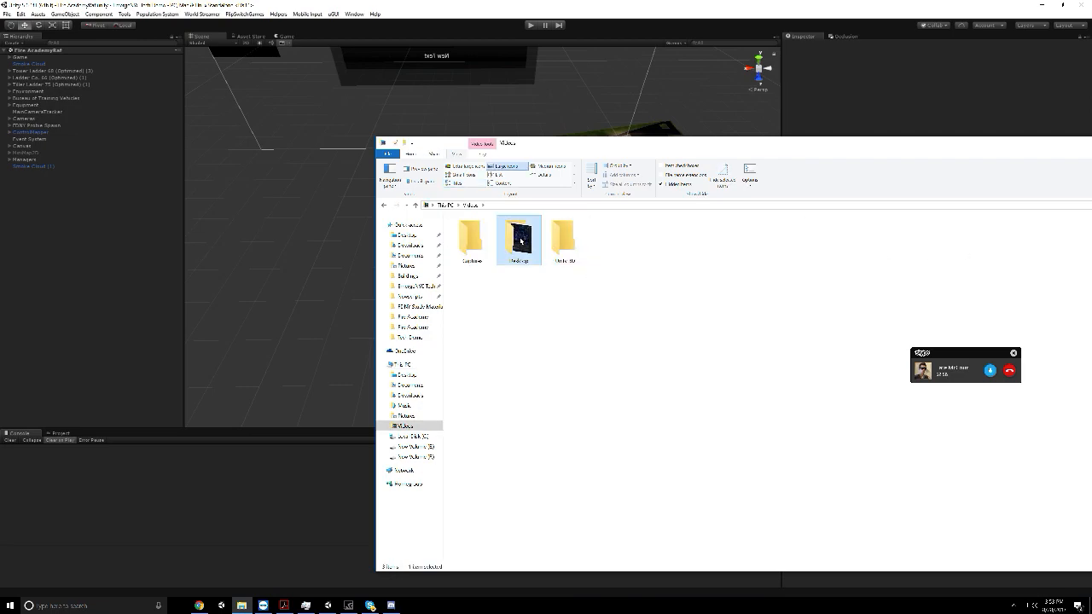
double_click(521, 241)
left_click(440, 254)
left_click(385, 206)
left_click(493, 243)
double_click(493, 243)
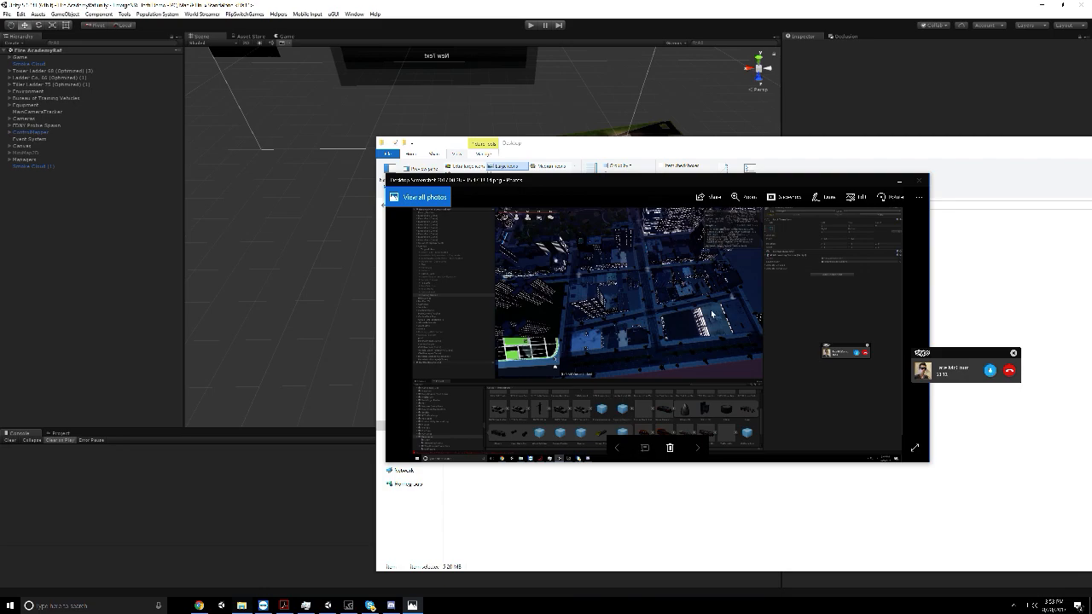
scroll(714, 314, "up", 2)
scroll(714, 314, "up", 2)
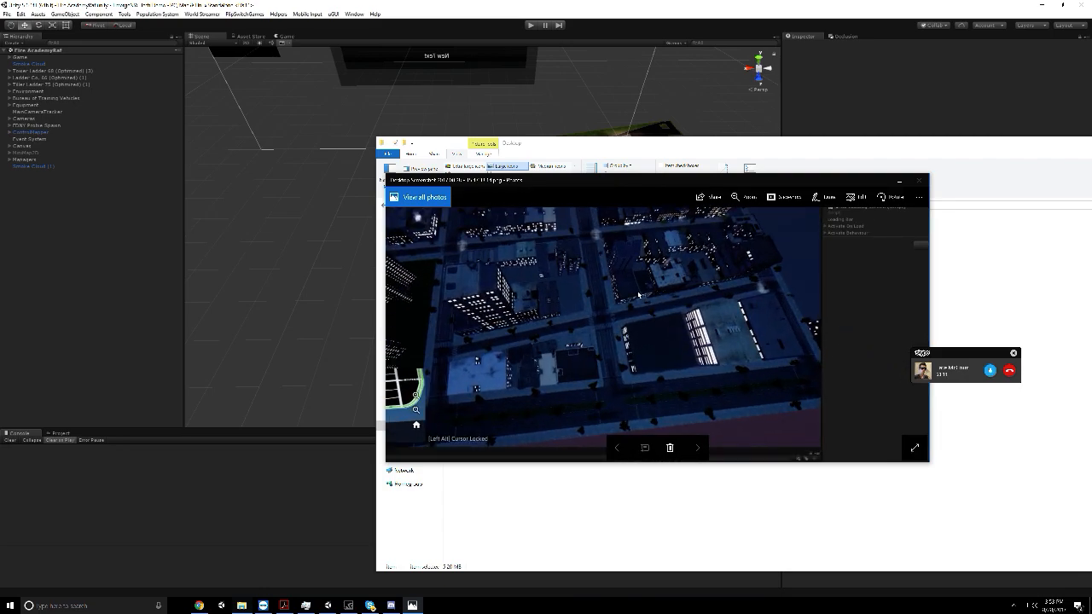
scroll(502, 311, "down", 2)
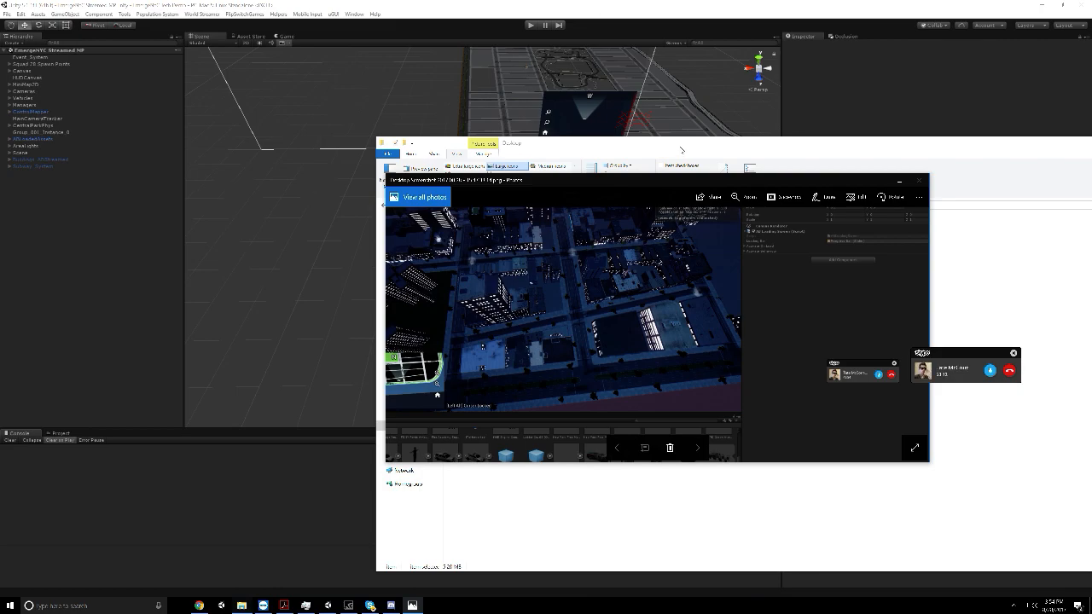
Move the File Explorer window aside and minimise it together with Photos to return to the Unity editor
left_click(68, 606)
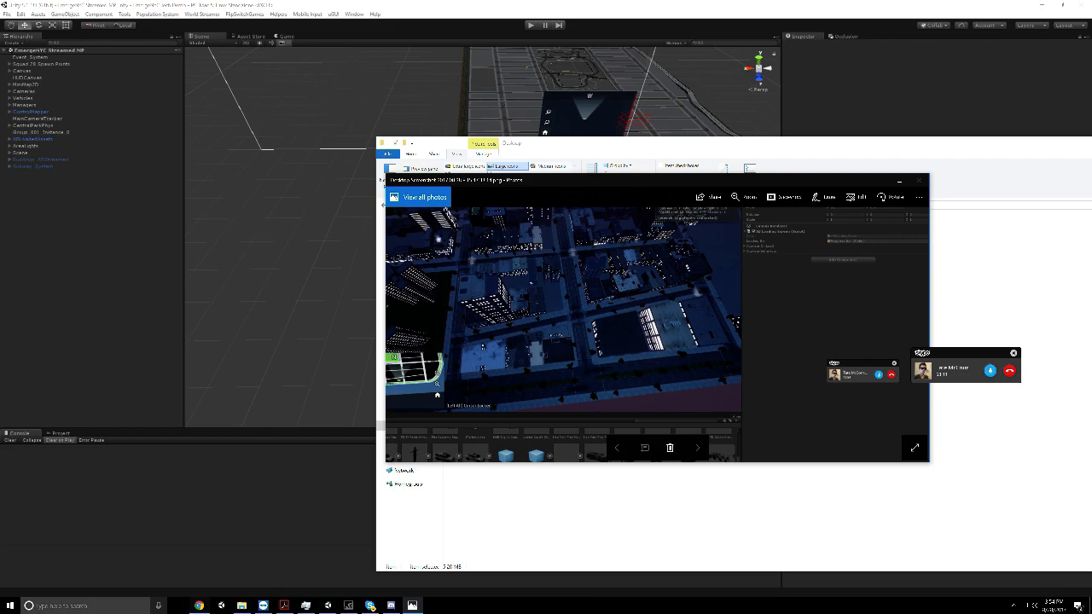
left_click(491, 544)
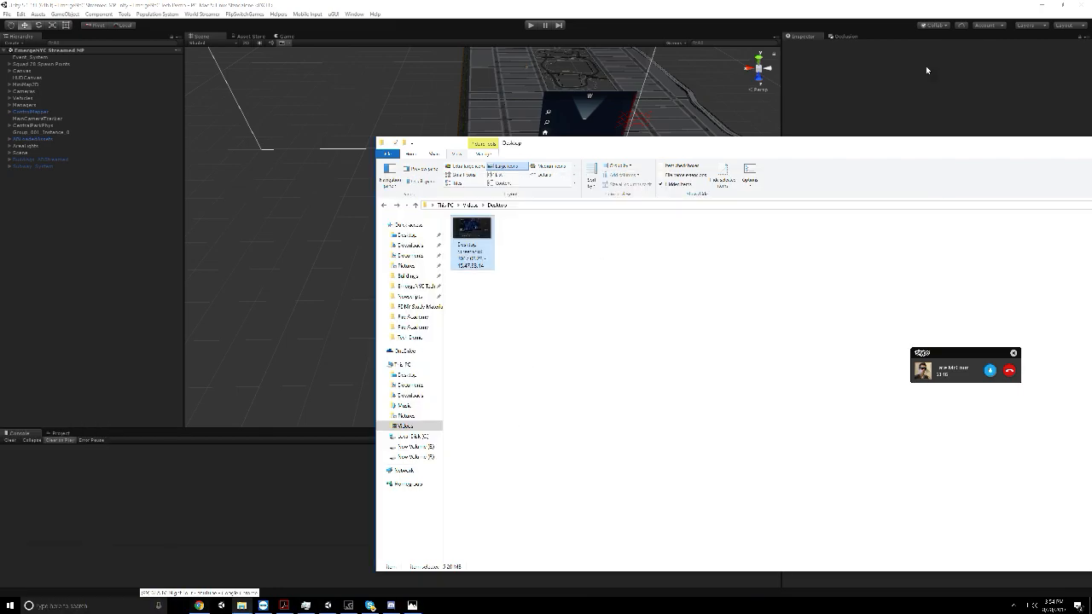
left_click_drag(1048, 143, 724, 185)
left_click(823, 185)
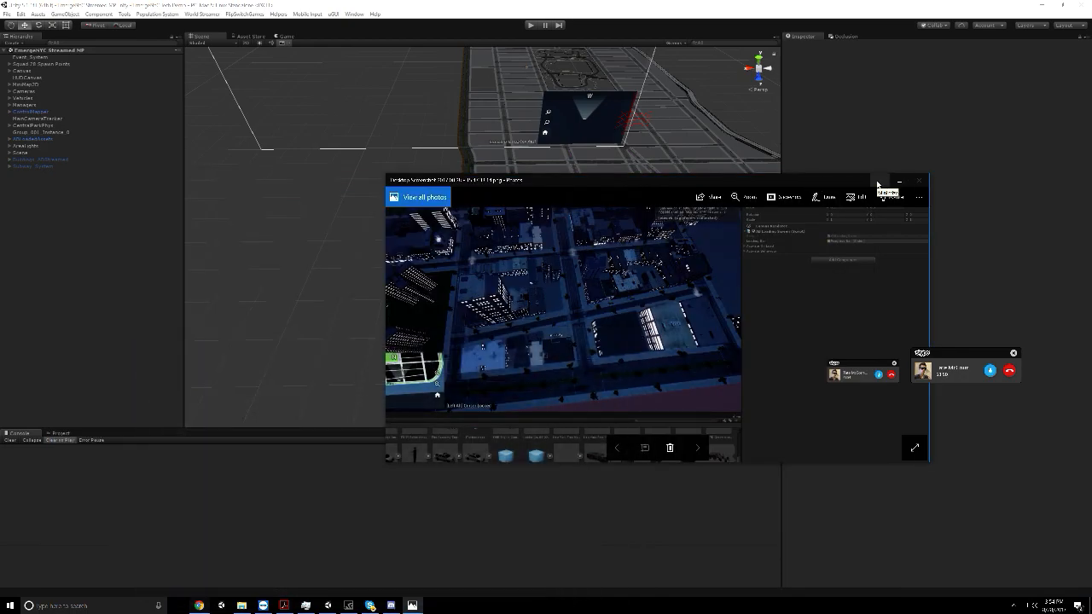
left_click(877, 184)
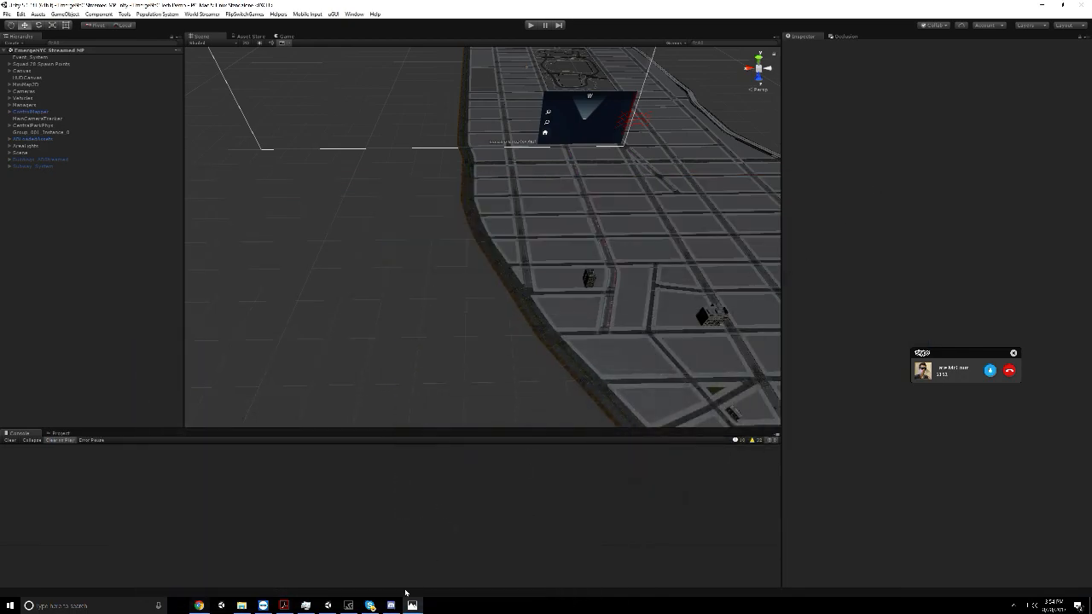
Check the EmergeNYC Dev call in Skype, return to Unity, review the console warnings and hide them again
left_click(370, 604)
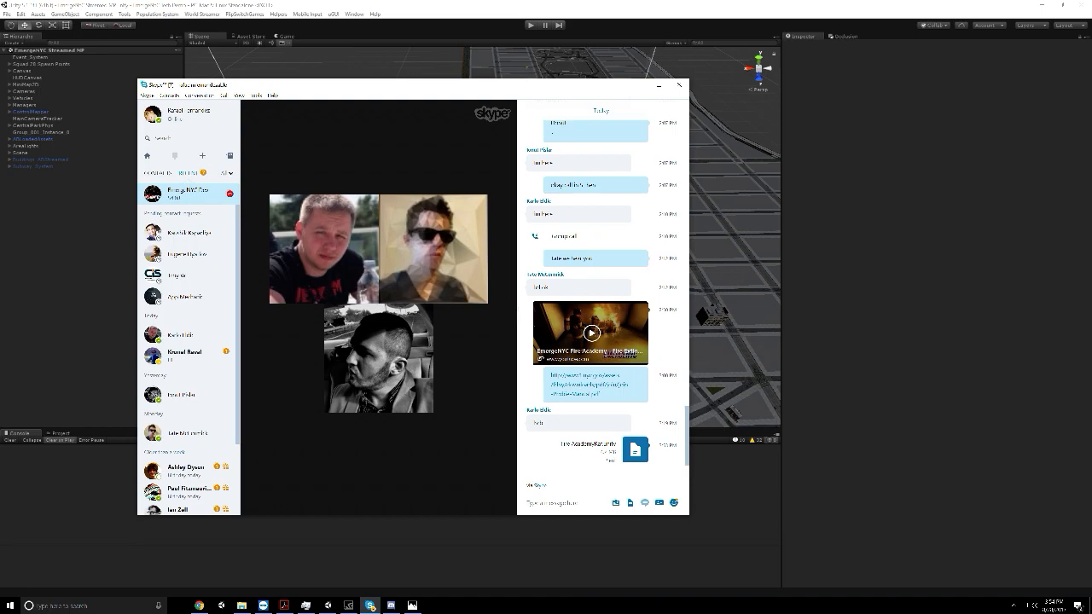
left_click(754, 440)
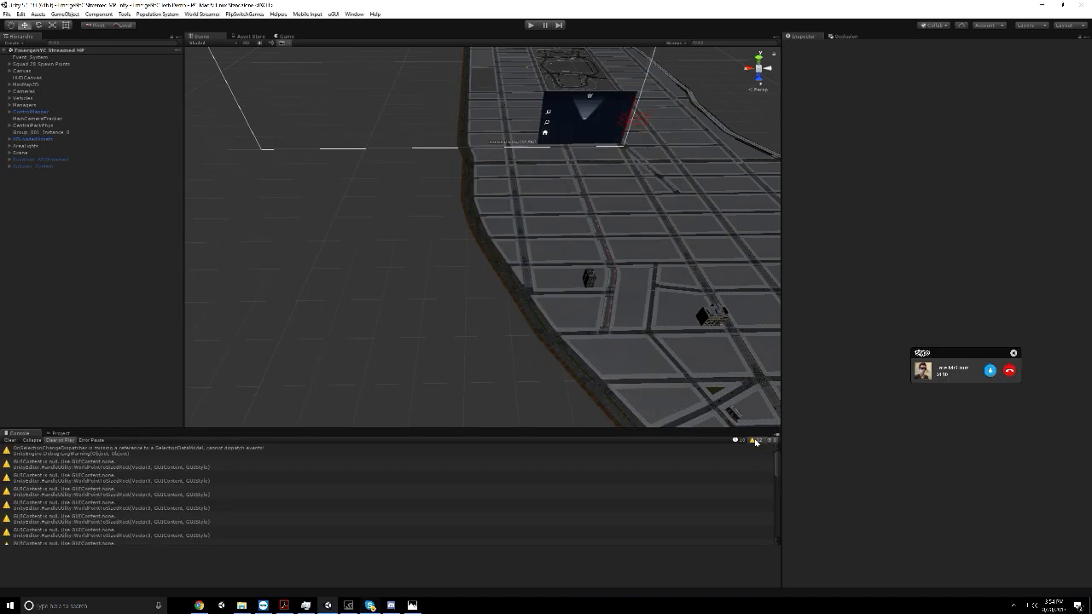
scroll(721, 531, "down", 7)
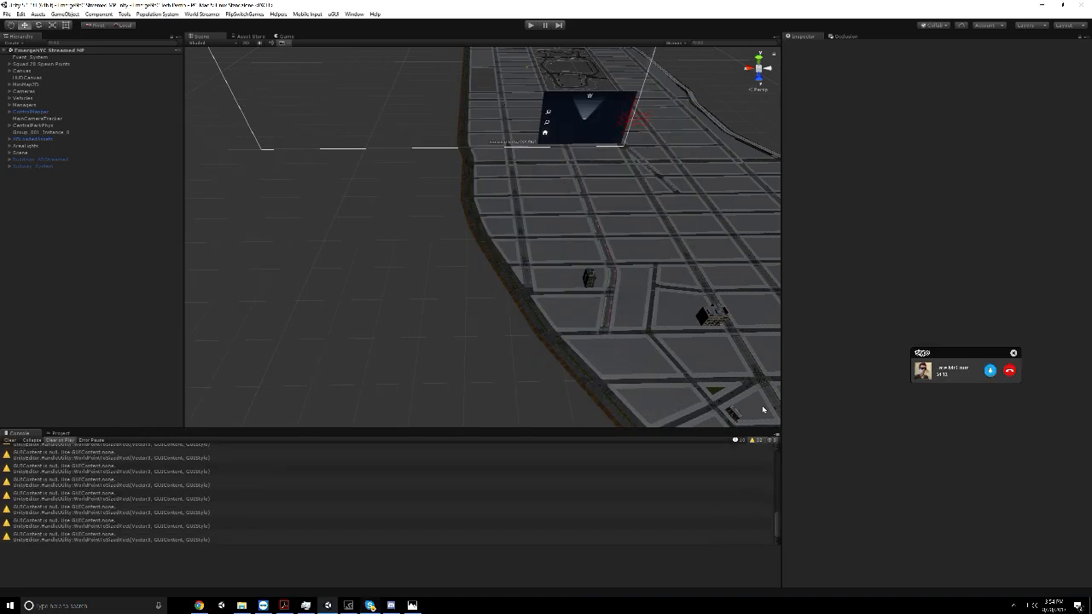
left_click(760, 440)
Select the Buildings_ABStreamed object in the city scene and frame it in the scene view
middle_click_drag(649, 294, 420, 298)
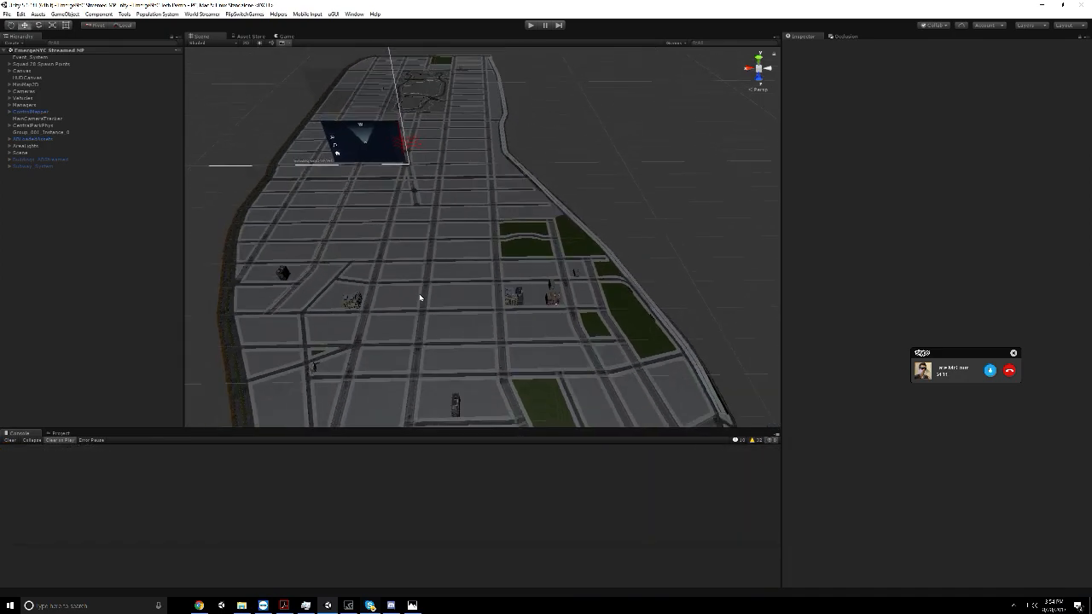
right_click_drag(340, 240, 0, 205)
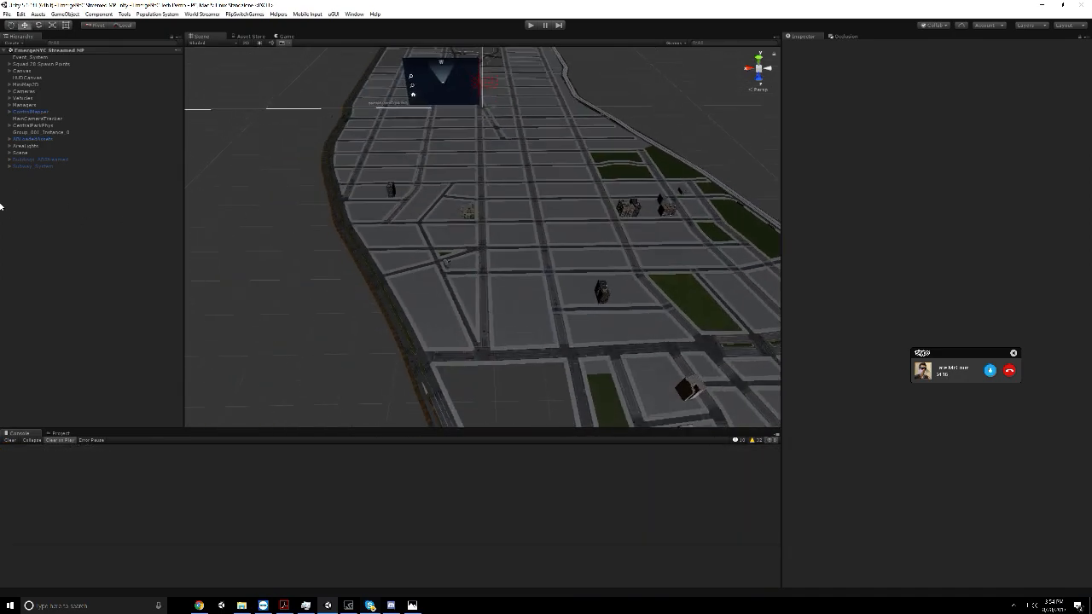
left_click(39, 165)
left_click(31, 160)
key("f")
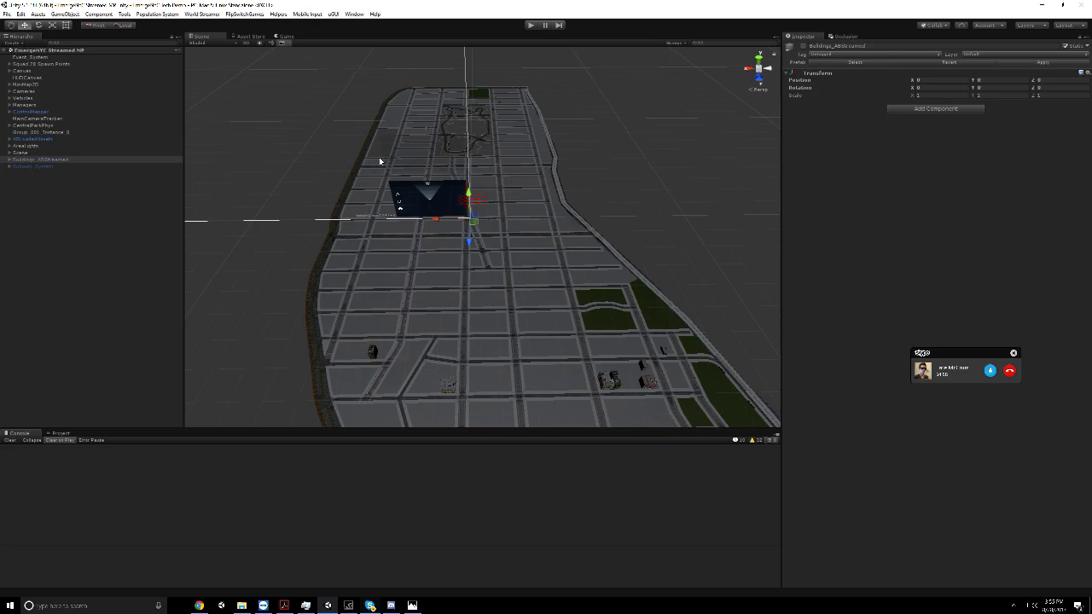
Bring up the EmergeNYC Dev call in Skype and try its Dynamic view and Full screen display options
left_click(374, 606)
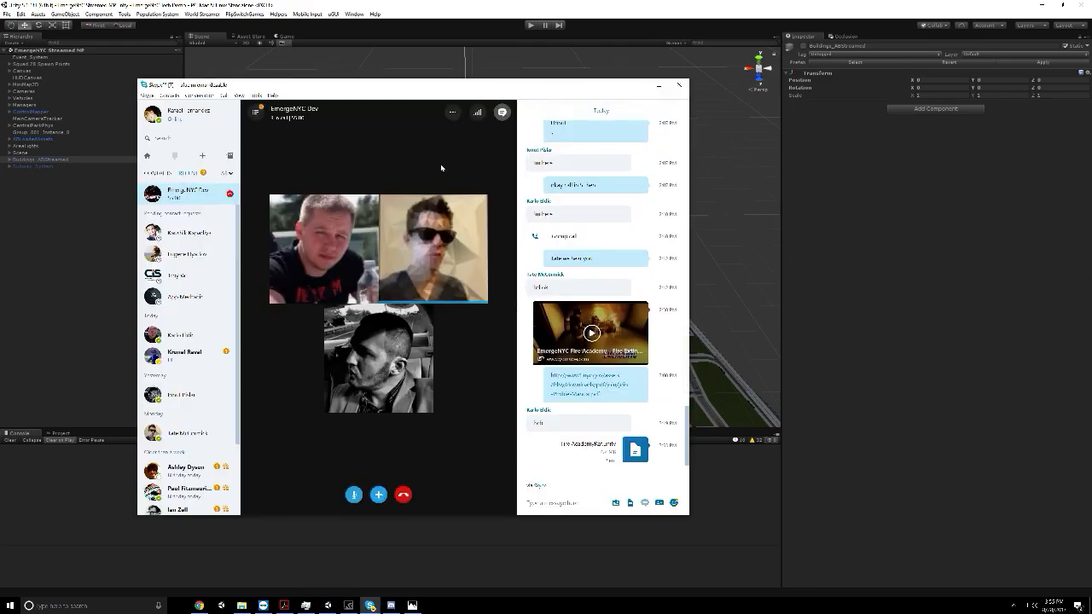
left_click(452, 113)
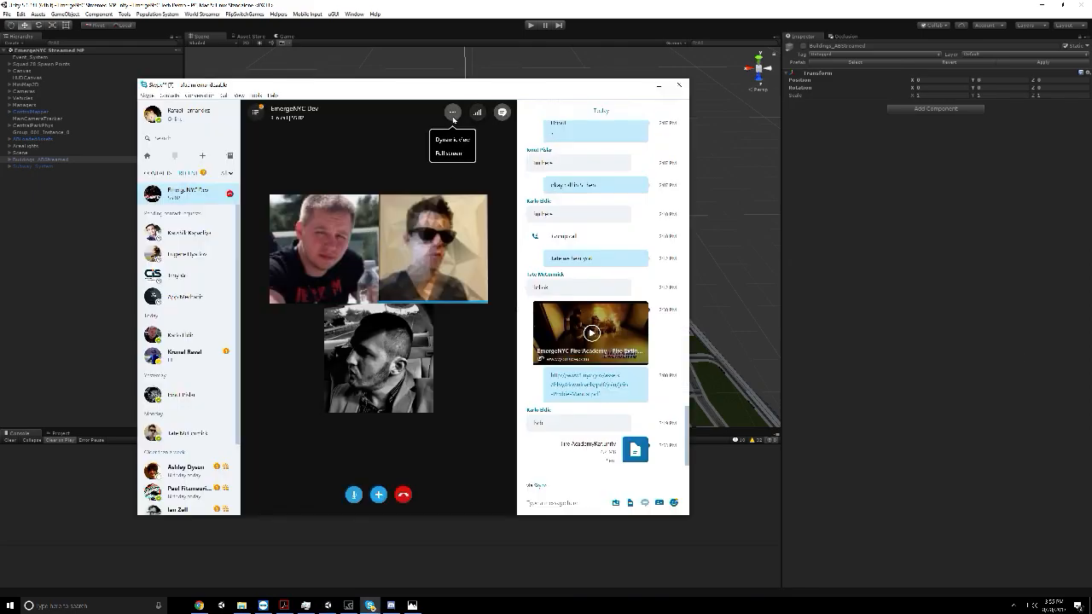
left_click(444, 143)
left_click(452, 113)
left_click(443, 143)
left_click(452, 113)
left_click(436, 144)
Return to Unity, activate the Buildings_ABStreamed object and inspect the city blocks around the park
left_click(953, 236)
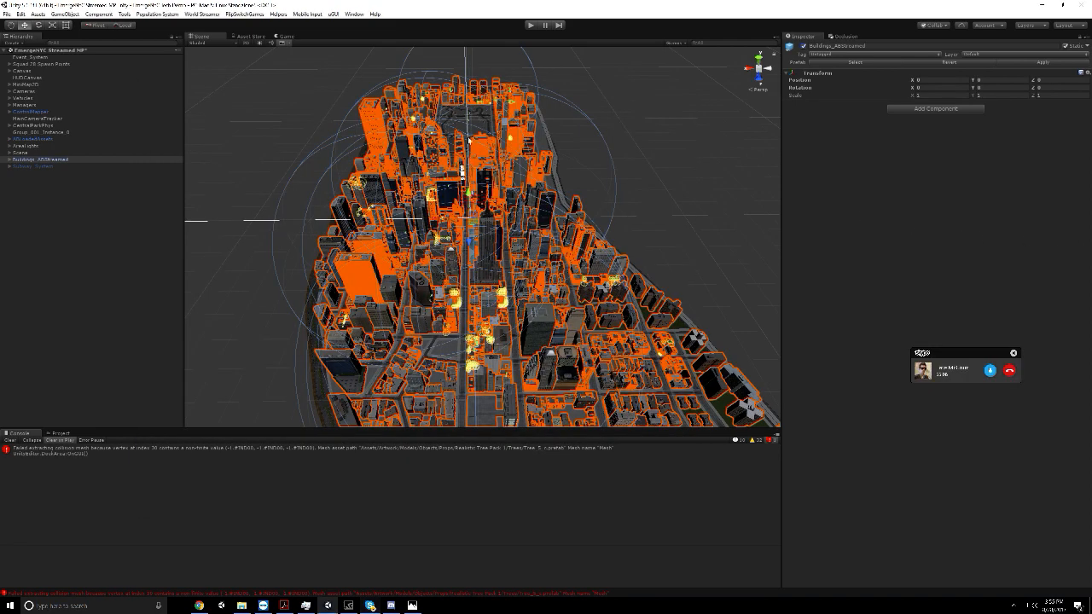
right_click_drag(463, 169, 463, 127)
left_click(127, 333)
right_click_drag(344, 258, 442, 436)
scroll(598, 243, "down", 3)
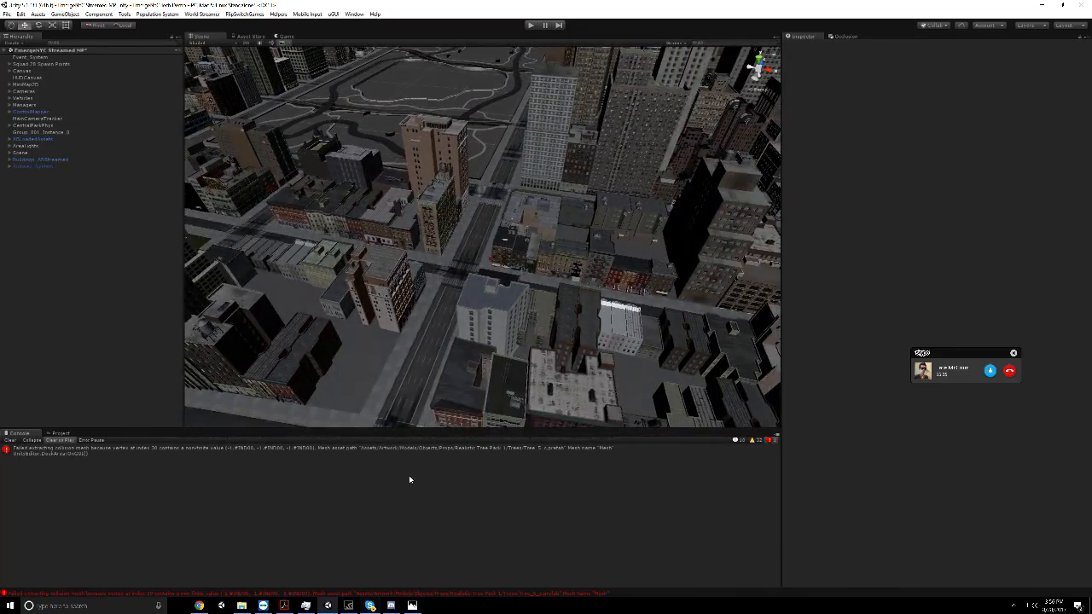
middle_click_drag(382, 241, 449, 128)
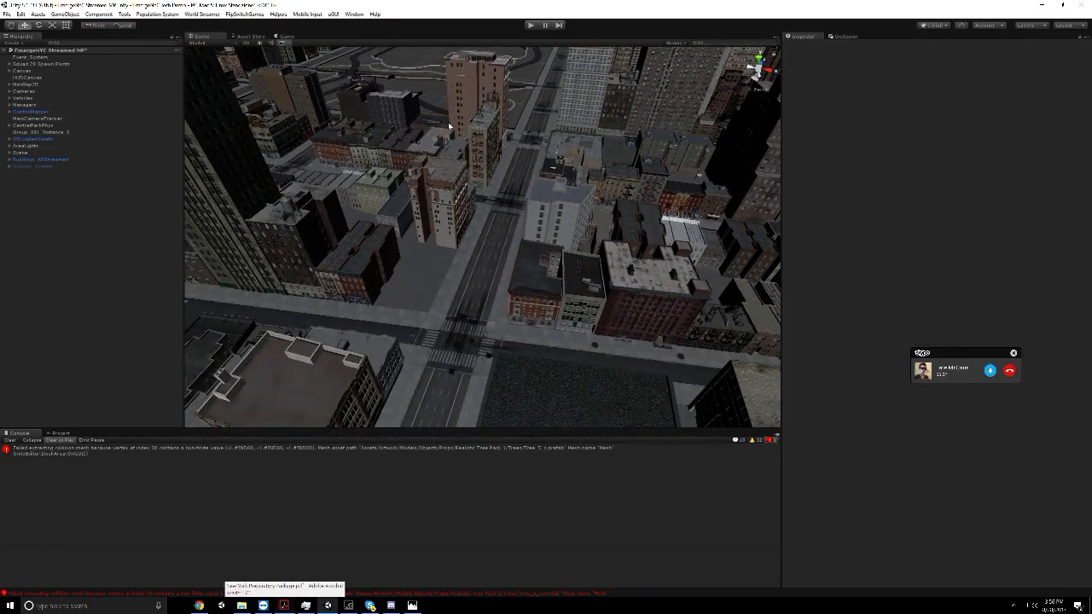
right_click_drag(449, 127, 502, 155)
scroll(502, 155, "down", 3)
middle_click_drag(502, 155, 555, 273)
right_click_drag(555, 273, 334, 209)
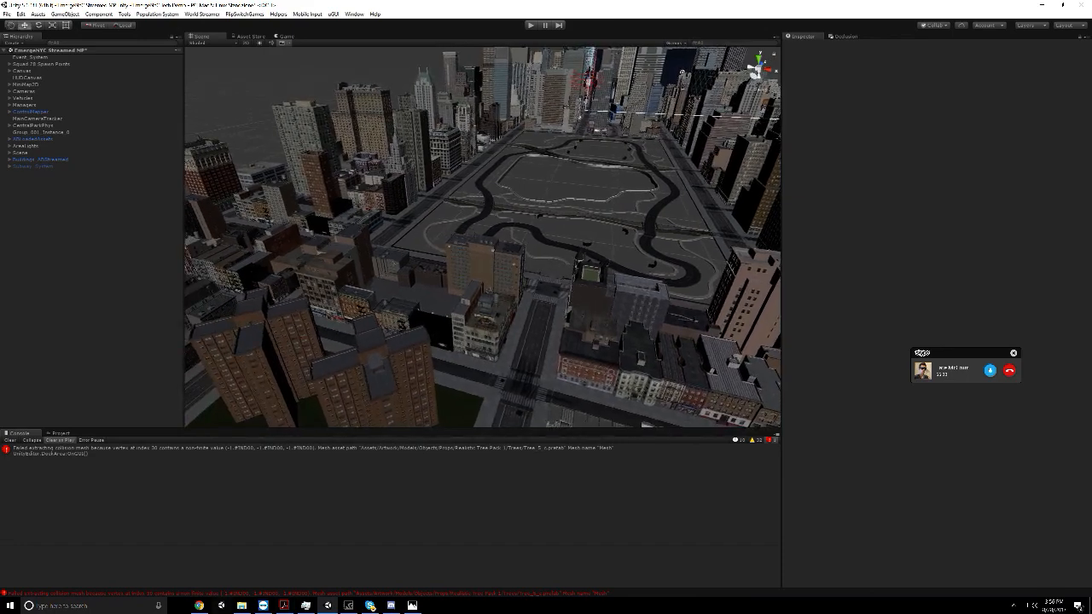
Switch to the Skype call and examine the console messages in the shared Fire Academy play session
left_click(368, 606)
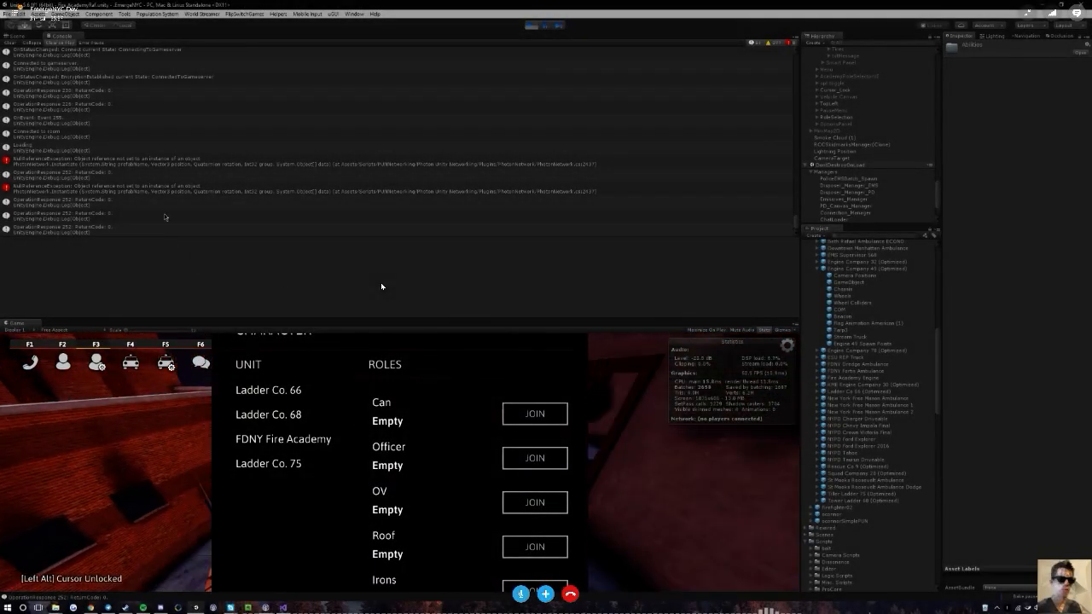
left_click(129, 230)
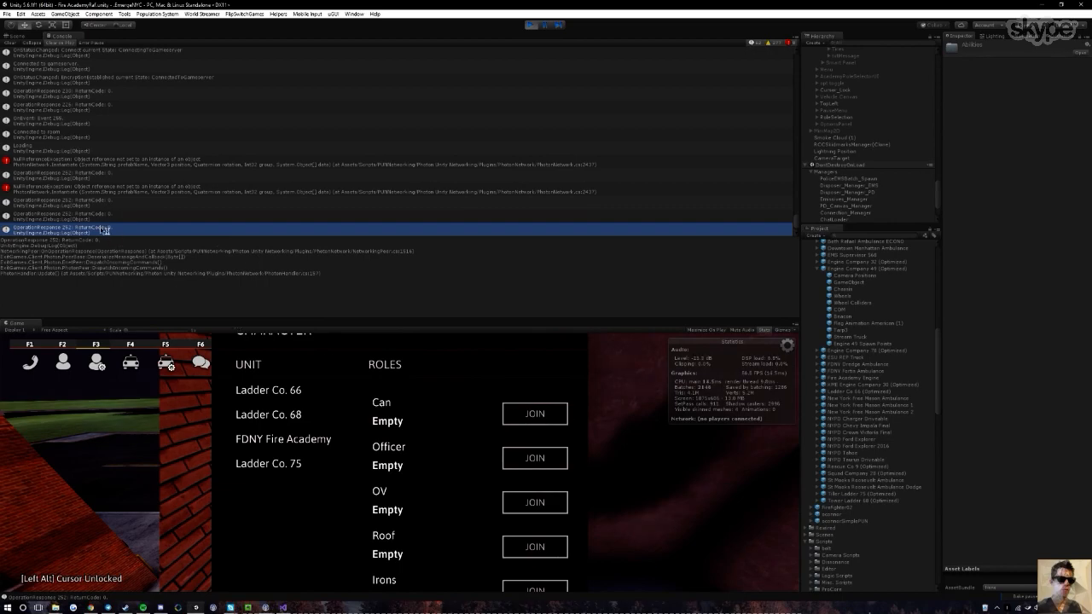
left_click(525, 418)
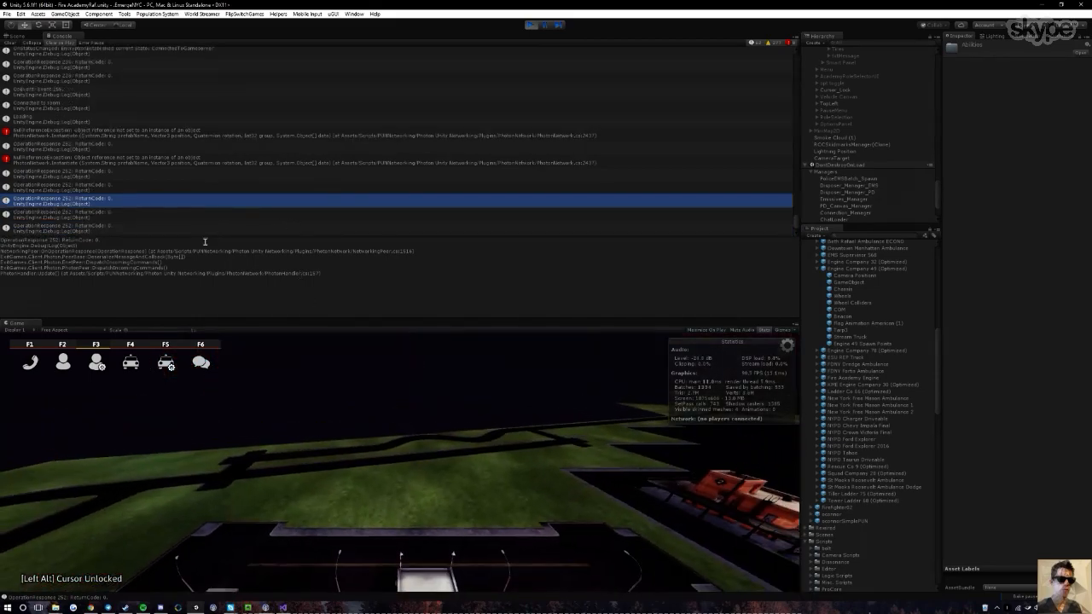
left_click(314, 226)
left_click(300, 214)
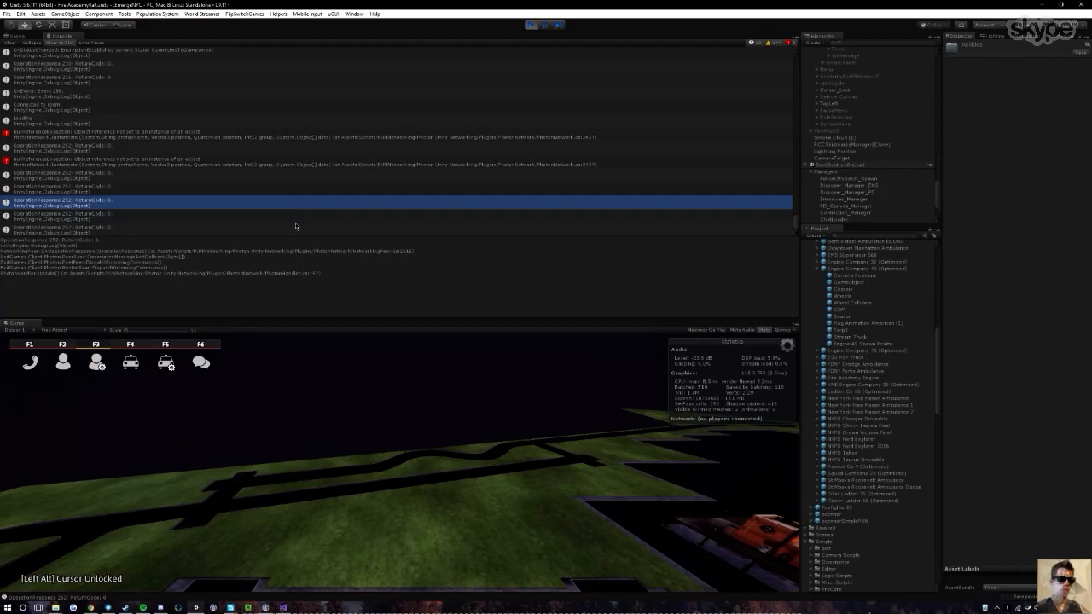
left_click(297, 227)
Examine the hierarchy of the shared Fire Academy scene, from its vehicles and Canvas down to the Managers objects
scroll(877, 160, "down", 3)
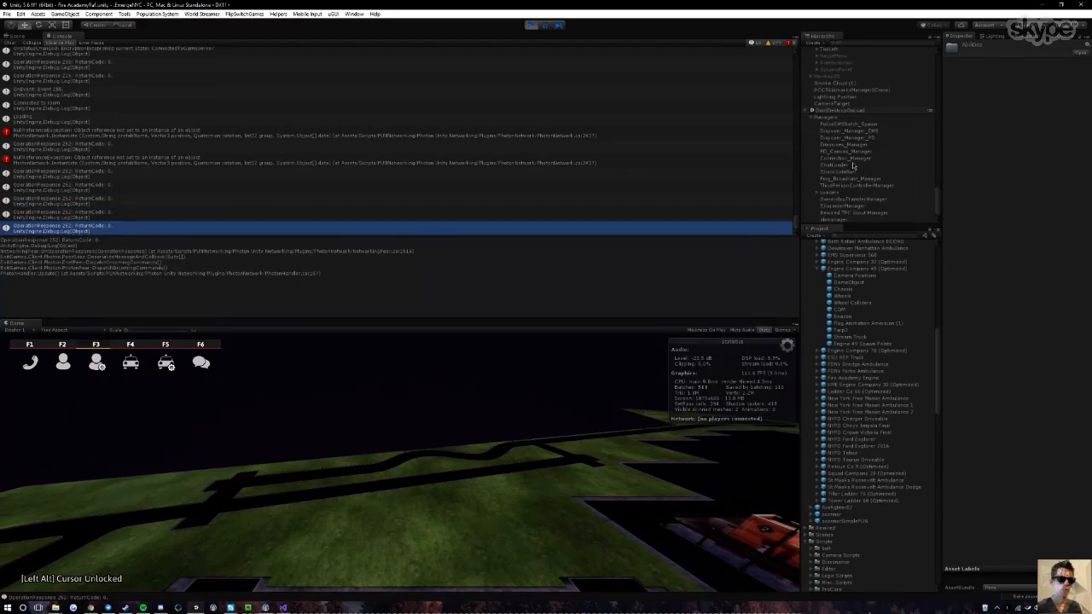
scroll(832, 192, "up", 8)
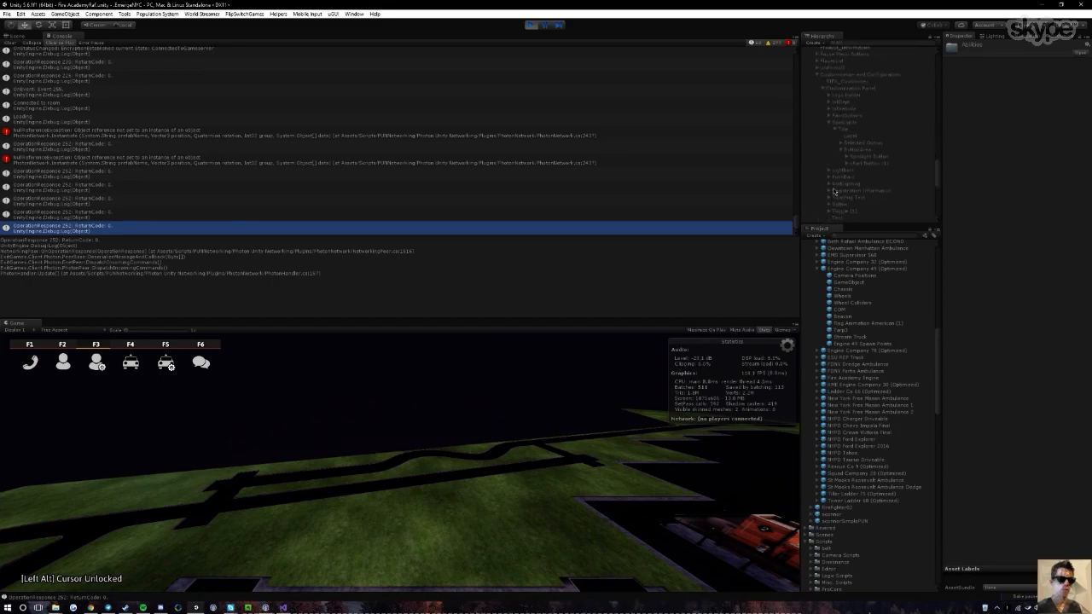
scroll(831, 171, "up", 6)
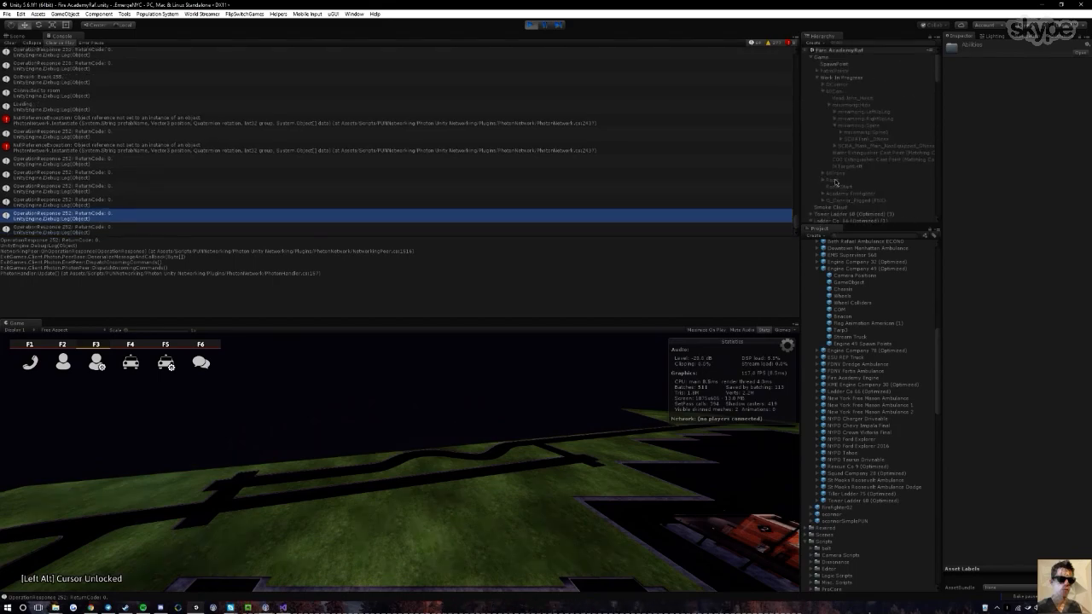
scroll(826, 120, "down", 10)
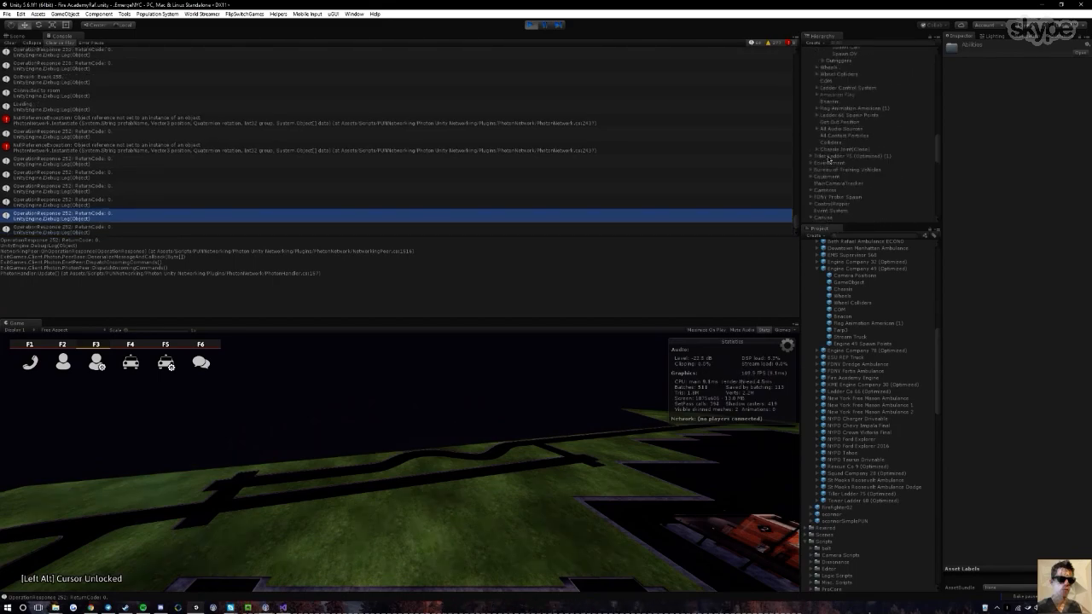
scroll(827, 158, "down", 3)
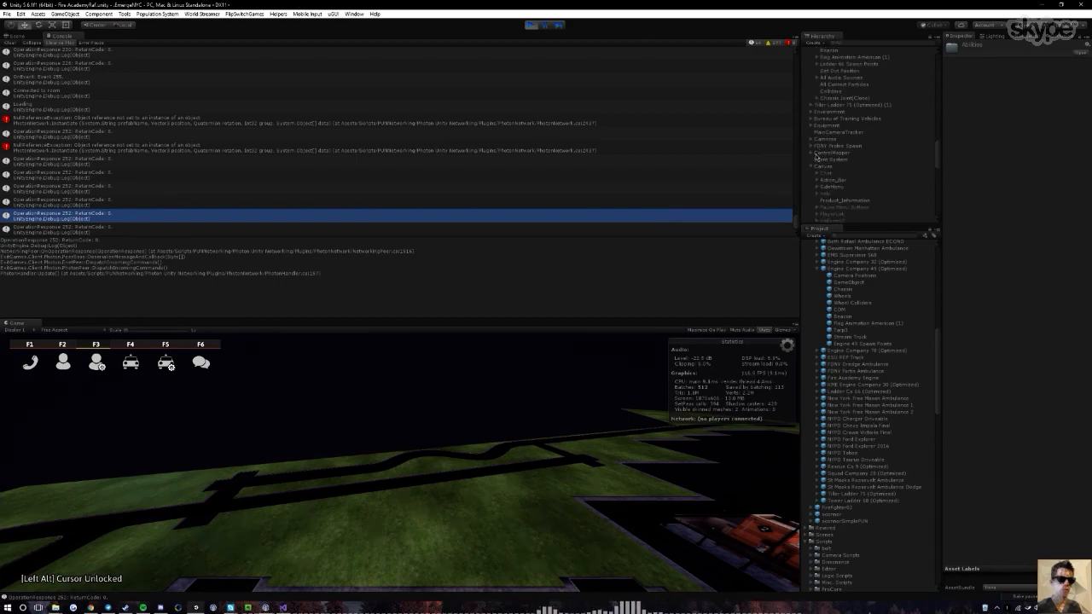
scroll(815, 192, "down", 4)
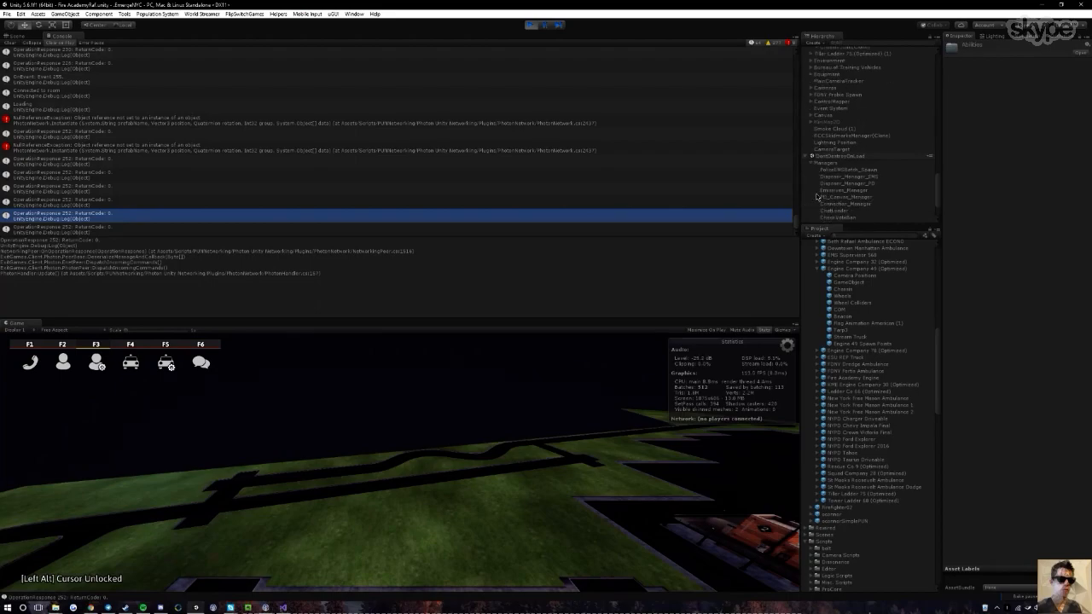
scroll(817, 196, "down", 1)
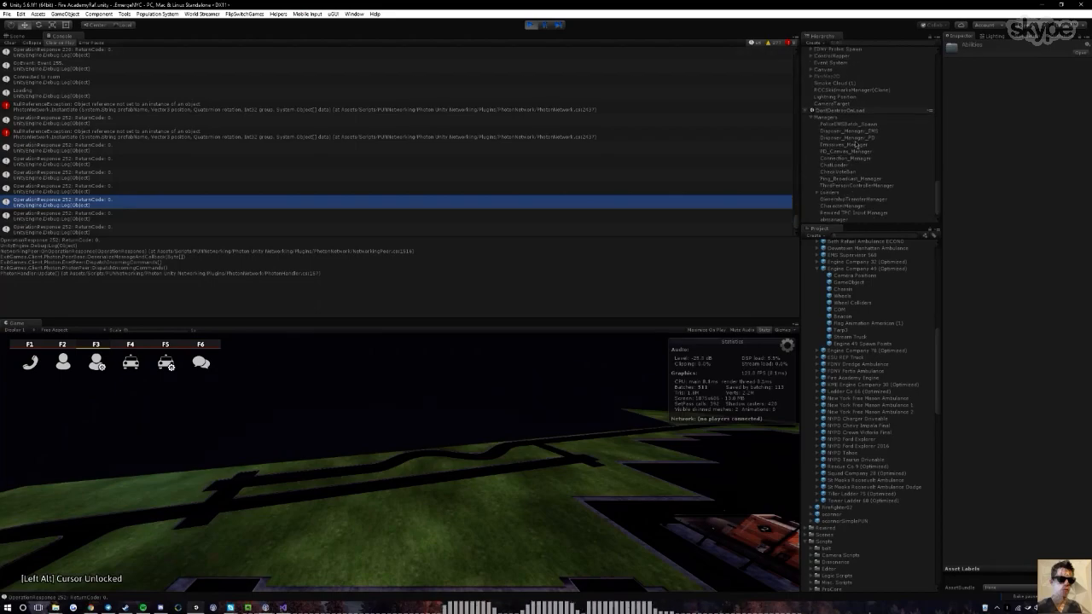
scroll(852, 102, "up", 4)
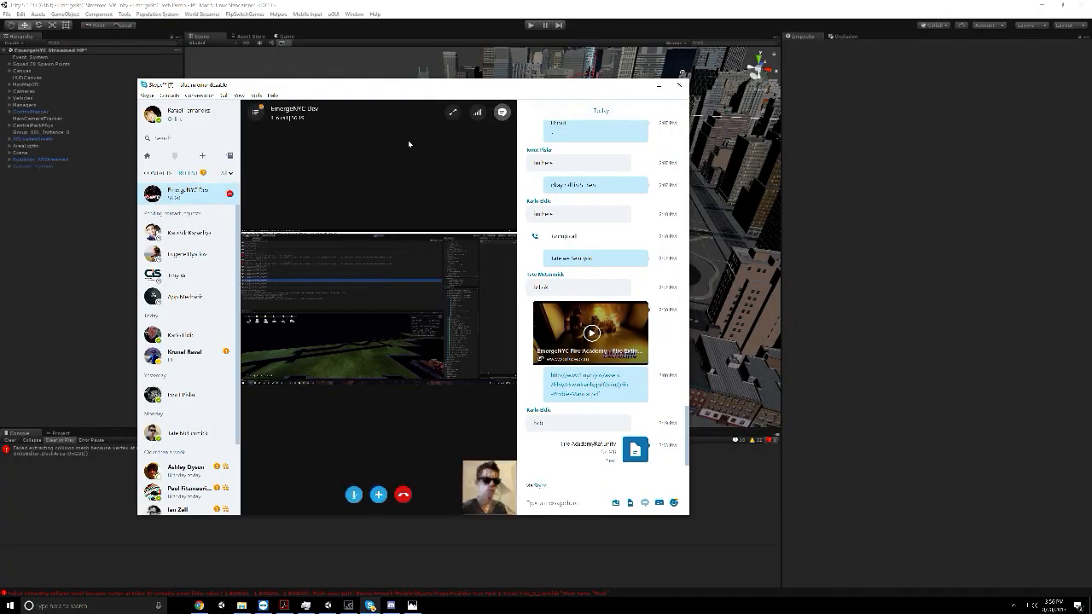
Return to Unity, select the tall corner building Deco_Tall_Bldgs near the park and collapse its child parts in the hierarchy
left_click(964, 159)
mouse_move(682, 158)
middle_mouse_down()
mouse_move(639, 127)
mouse_move(415, 29)
middle_mouse_up()
mouse_move(674, 307)
middle_mouse_down()
mouse_move(619, 269)
mouse_move(444, 274)
mouse_move(463, 275)
middle_mouse_up()
scroll(444, 274, "up", 2)
left_click(402, 308)
scroll(419, 256, "up", 1)
left_click(469, 291)
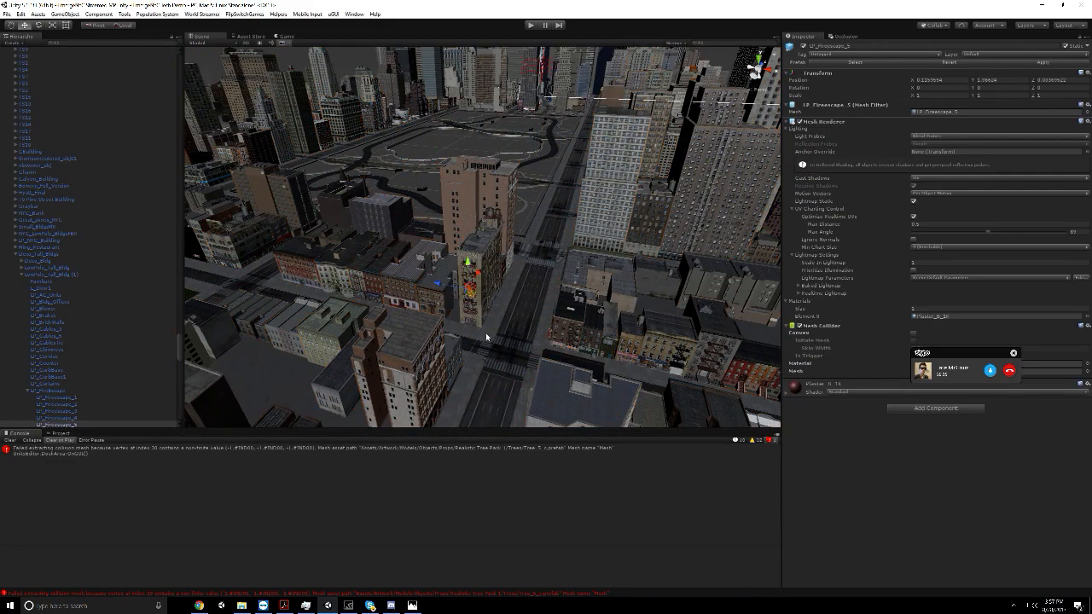
left_click(35, 254)
left_click(15, 255)
Move Deco_Tall_Bldgs out of Buildings_ABStreamed to the root level at the end of the scene hierarchy
scroll(46, 261, "up", 3)
scroll(46, 261, "down", 10)
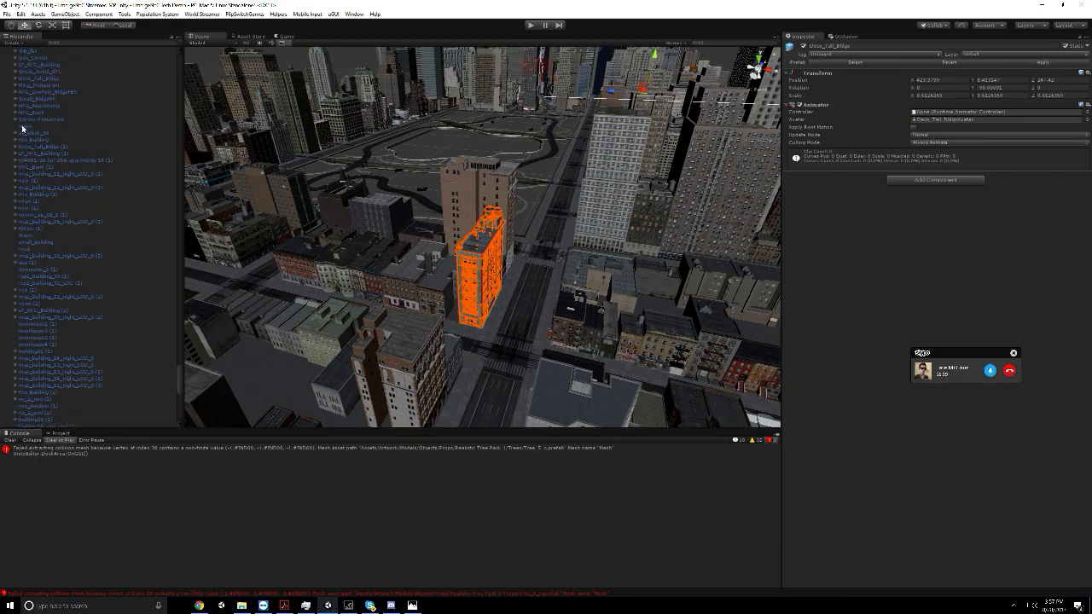
scroll(45, 429, "down", 6)
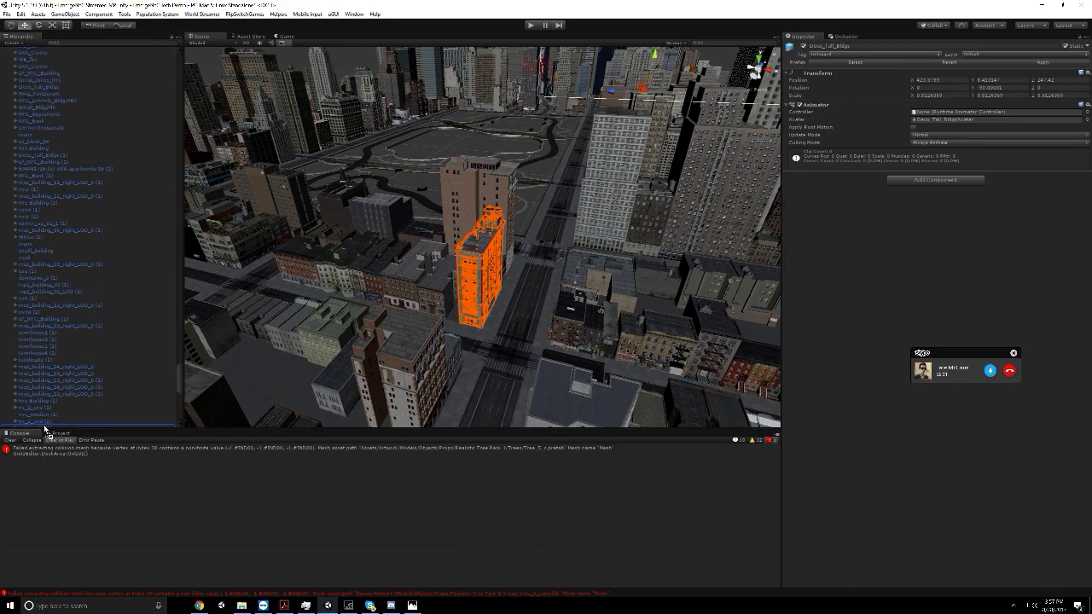
scroll(44, 429, "down", 7)
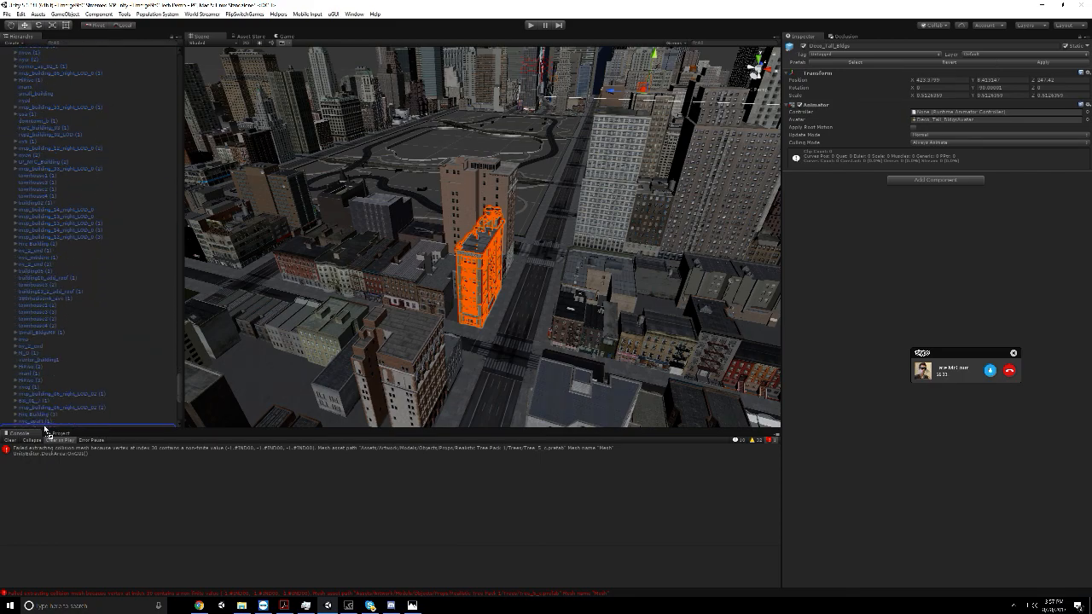
scroll(44, 429, "down", 7)
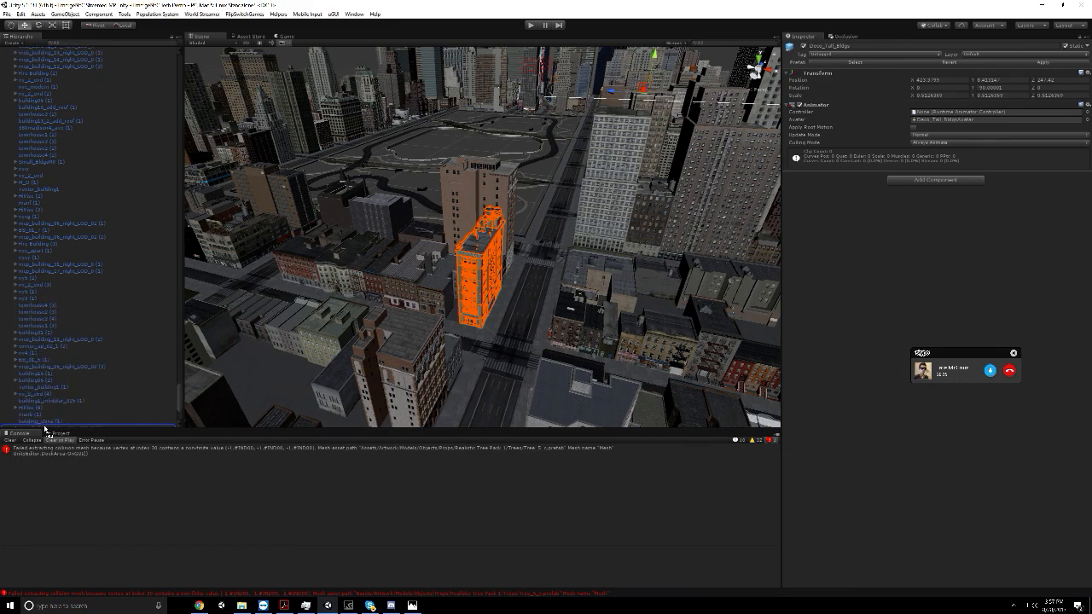
scroll(44, 429, "down", 3)
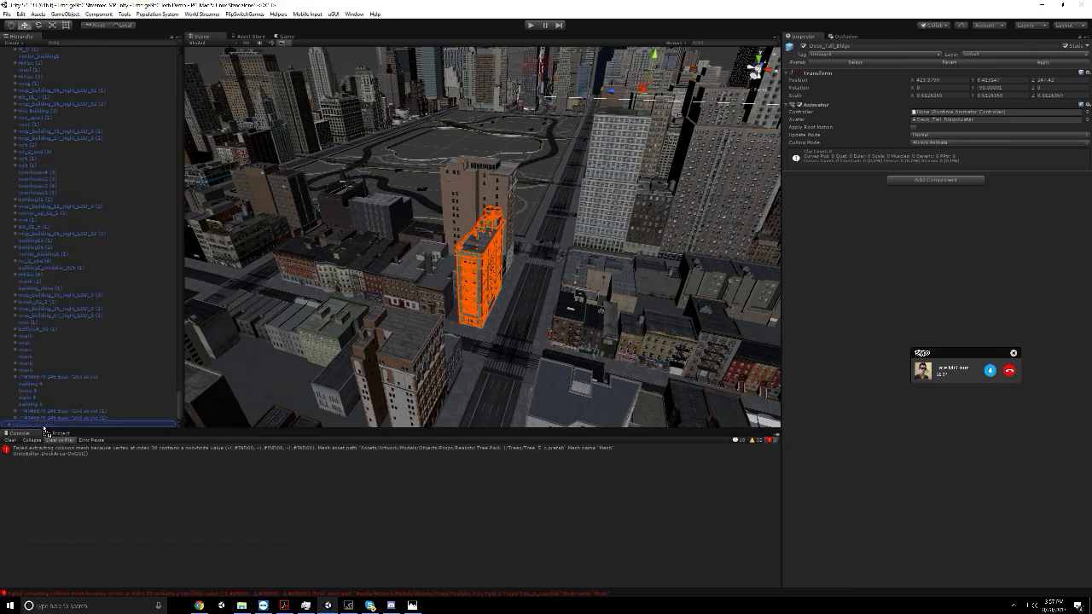
left_click_drag(41, 424, 38, 429)
left_click(570, 320)
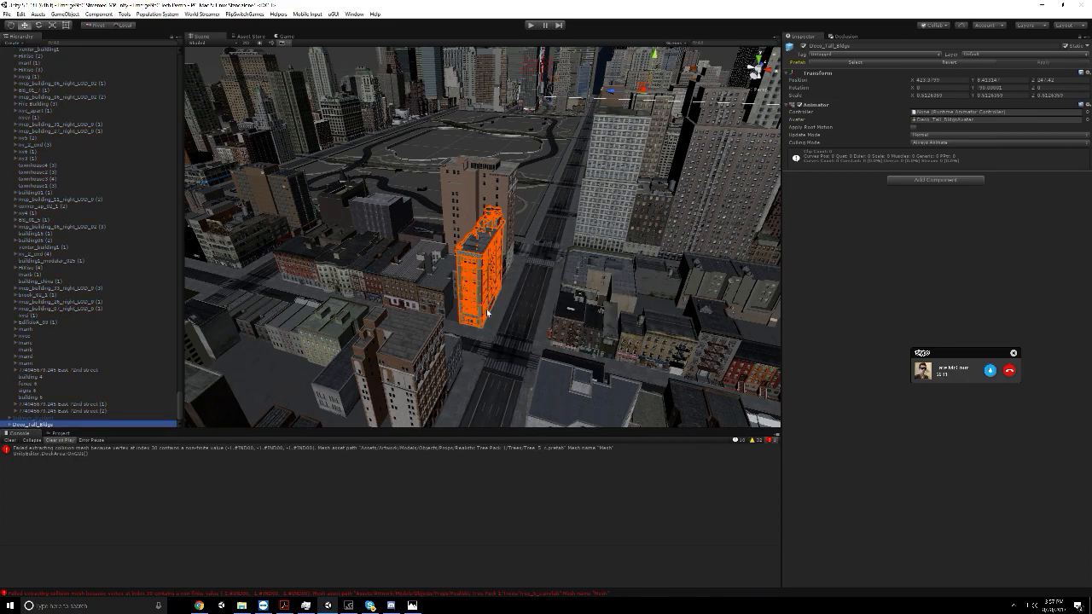
Select the Buildings_ABStreamed parent object and deactivate it
left_click(92, 605)
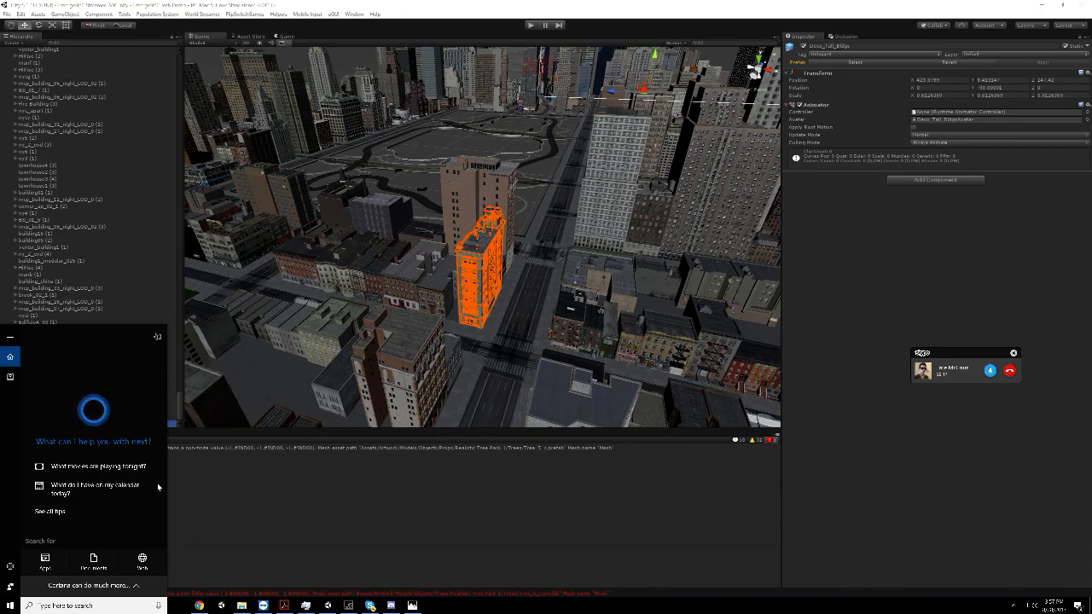
right_click_drag(294, 278, 51, 254)
middle_click_drag(350, 310, 139, 349)
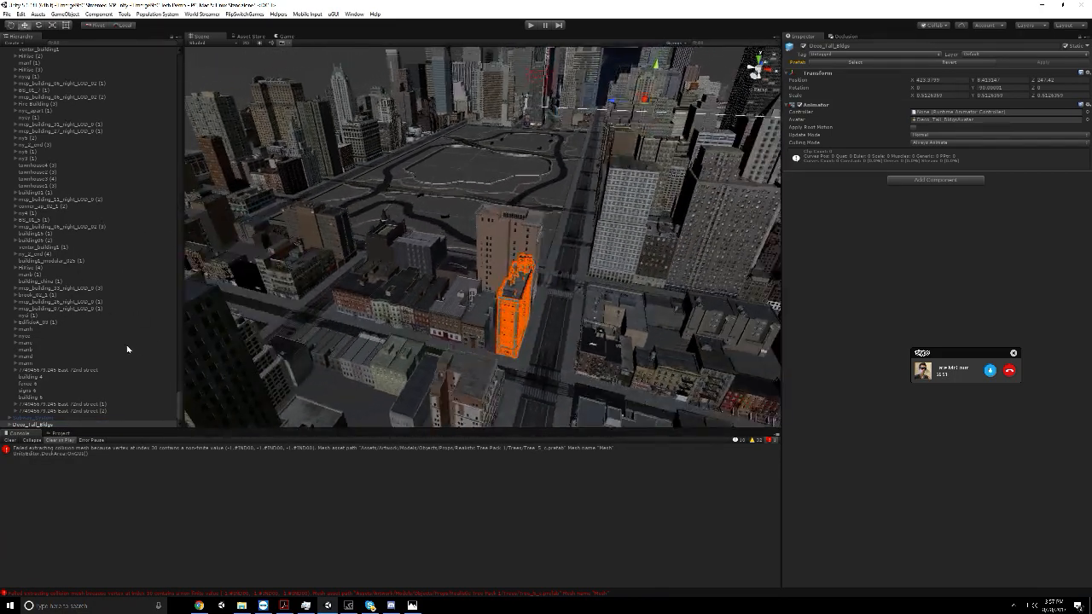
scroll(157, 386, "up", 1)
left_click_drag(178, 394, 192, 48)
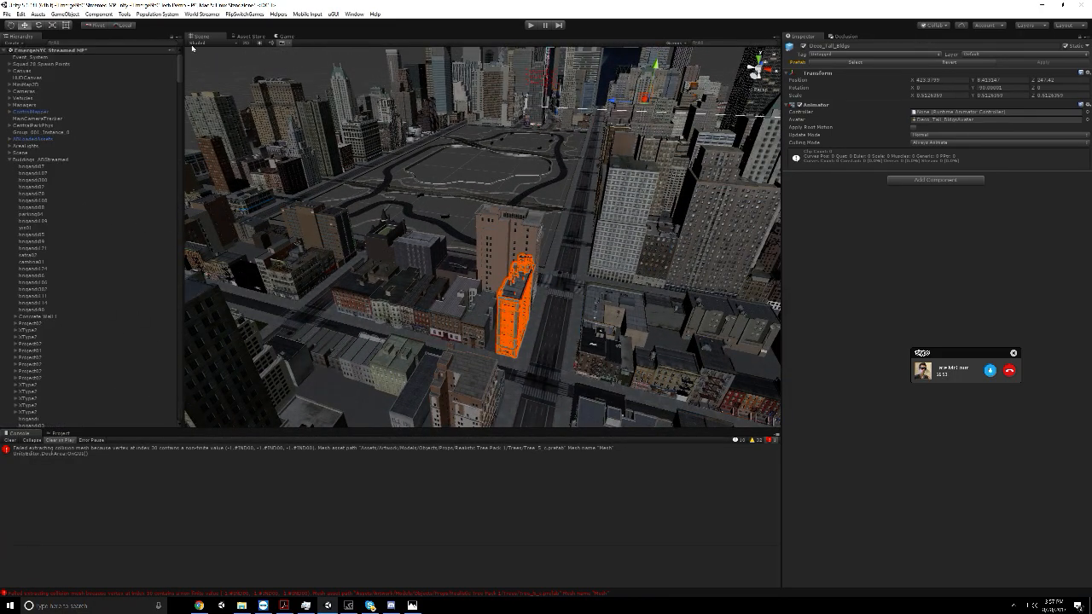
left_click(39, 159)
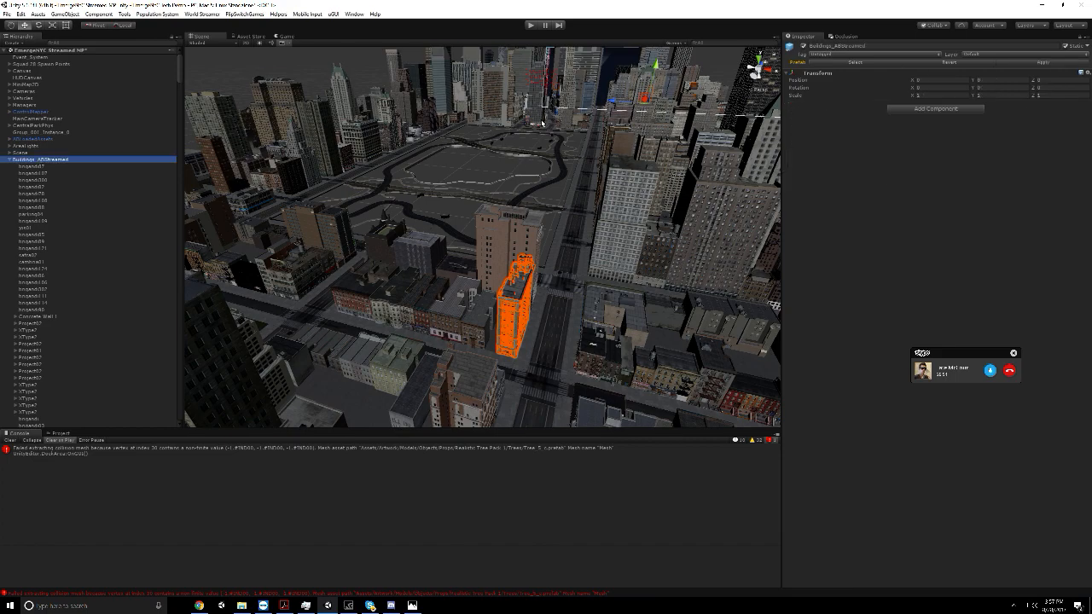
left_click(802, 47)
Examine the city street grid from farther away with the streamed buildings group hidden
scroll(281, 241, "down", 3)
middle_click_drag(281, 241, 204, 239)
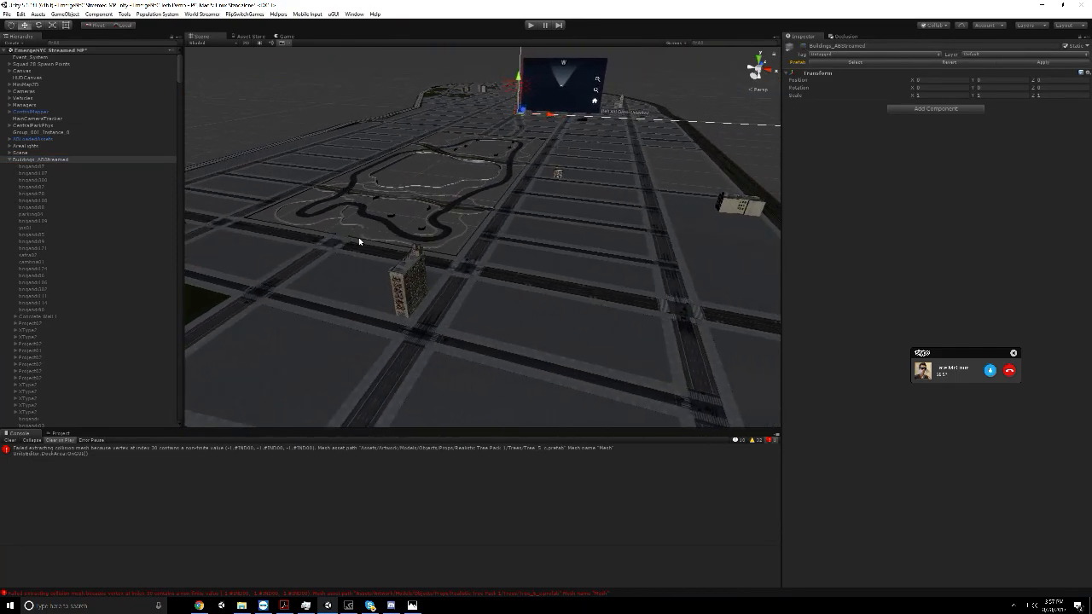
scroll(409, 242, "down", 2)
scroll(453, 244, "down", 3)
right_click_drag(454, 245, 497, 263)
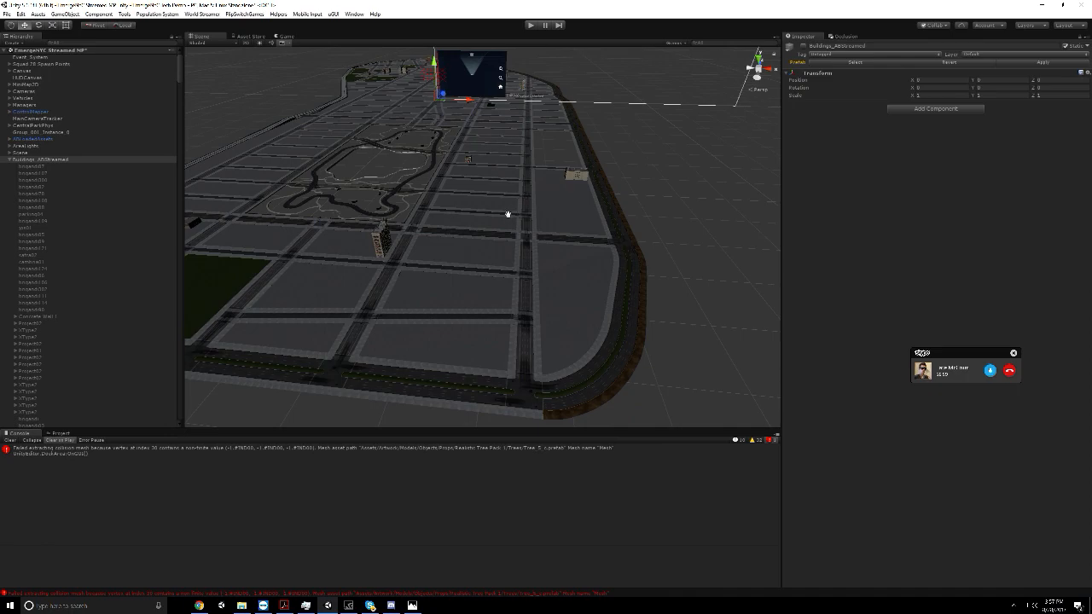
right_click_drag(506, 215, 498, 210)
scroll(498, 210, "down", 2)
Run the city scene in play mode, check the Skype call meanwhile, and close the Character window
left_click(531, 27)
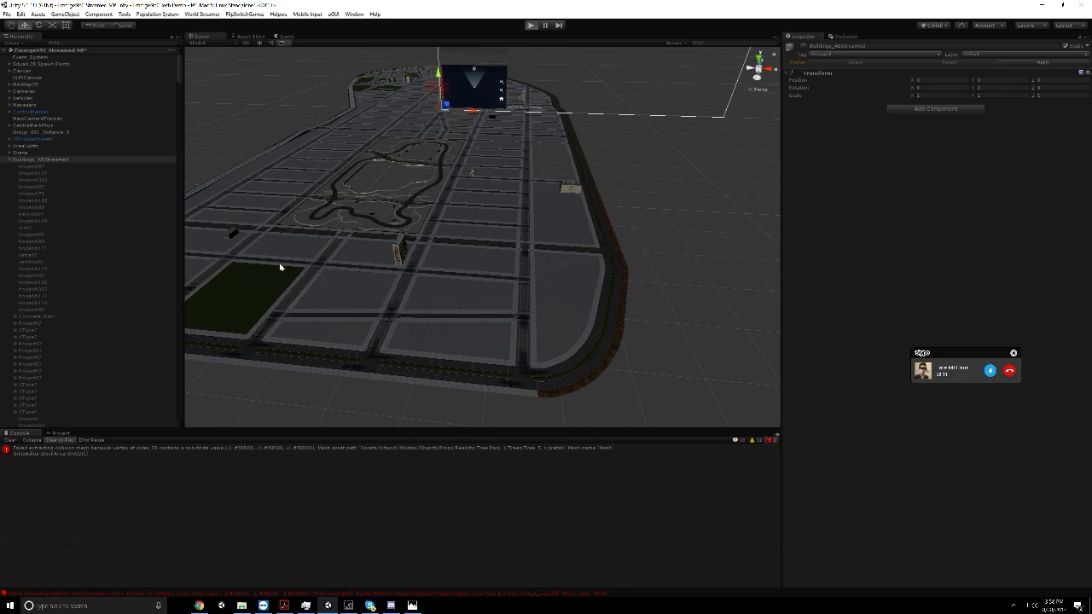
left_click(371, 605)
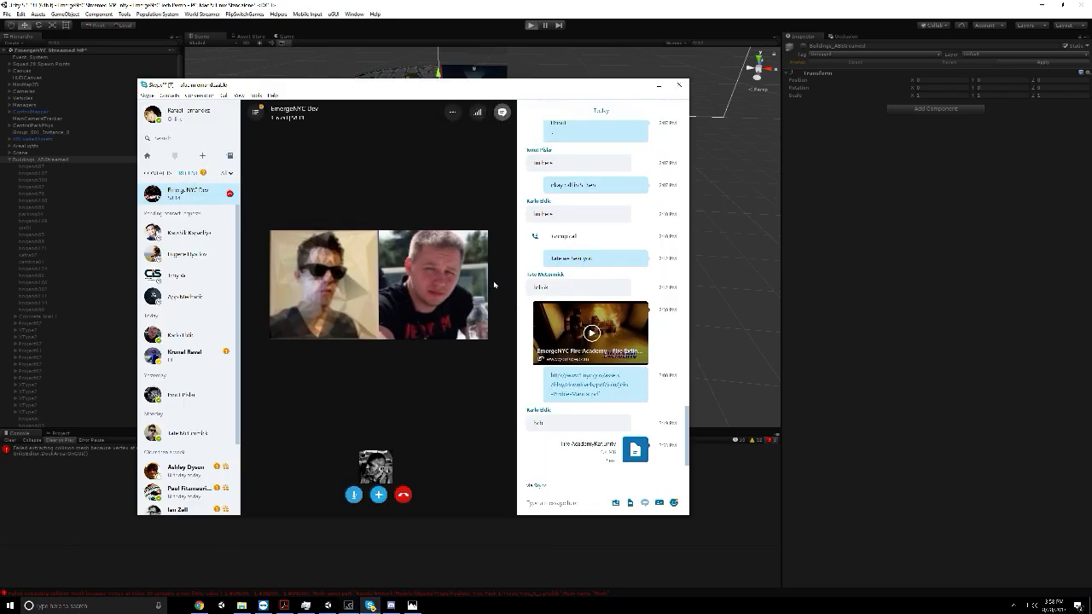
left_click(635, 88)
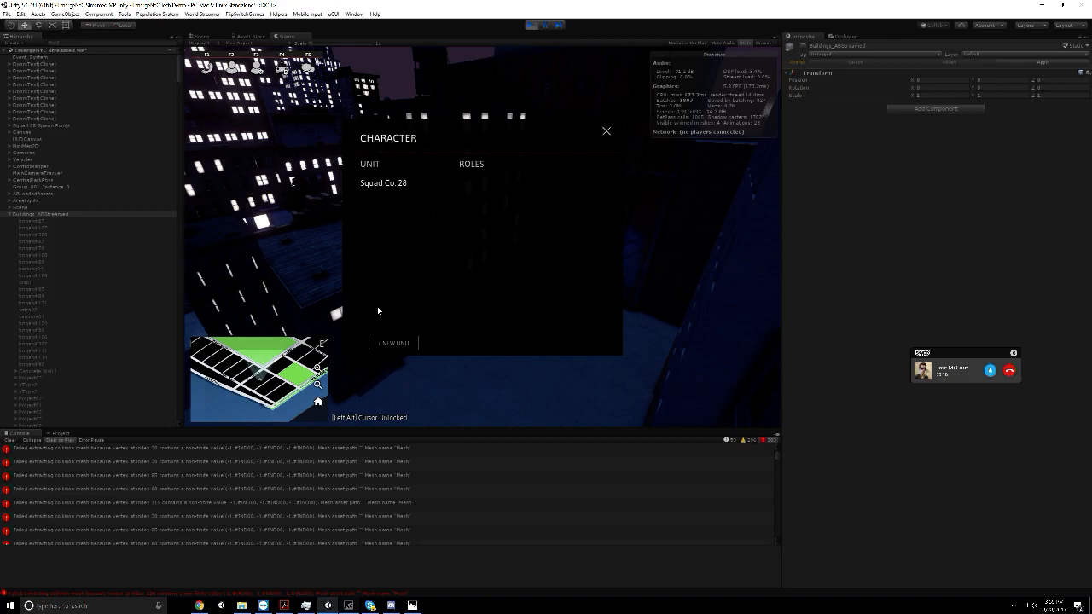
left_click(606, 131)
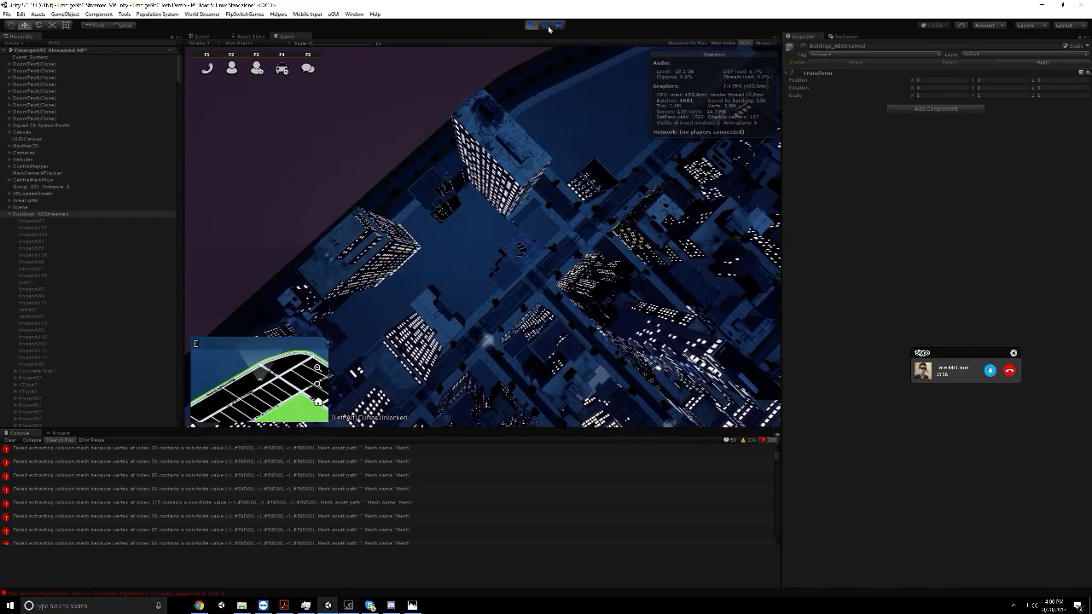
Examine the city from above in the scene view and collapse the Buildings_ABStreamed group in the hierarchy
left_click(201, 36)
left_click_drag(443, 162, 695, 243, "alt")
middle_click_drag(575, 253, 537, 258)
left_click(14, 214)
left_click(9, 214)
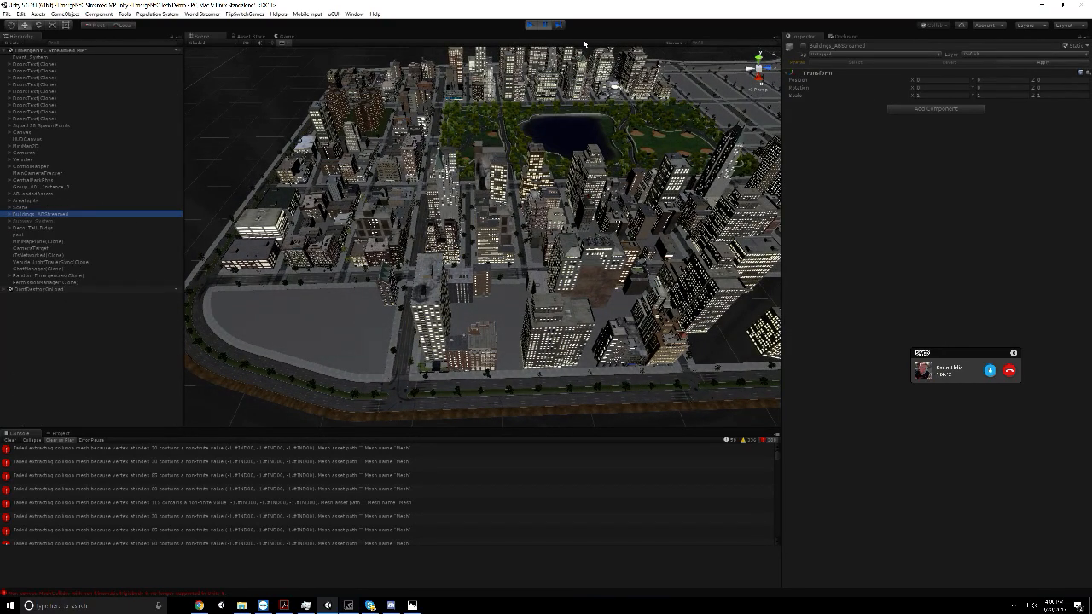
Resume the play test with a cleared console and capture screenshots of the night-time city from two viewpoints
left_click(544, 26)
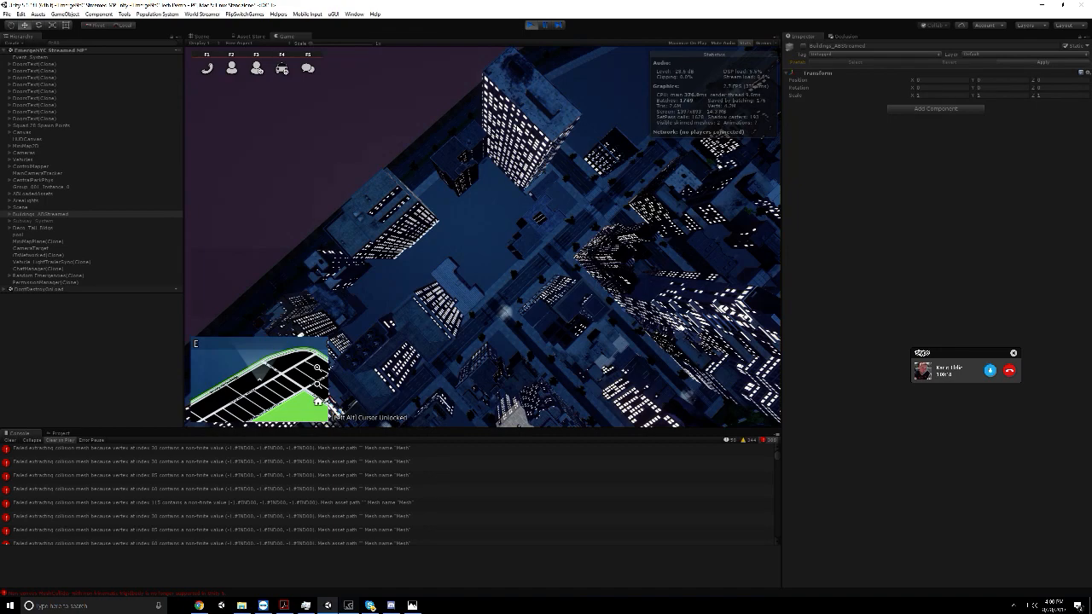
left_click(10, 440)
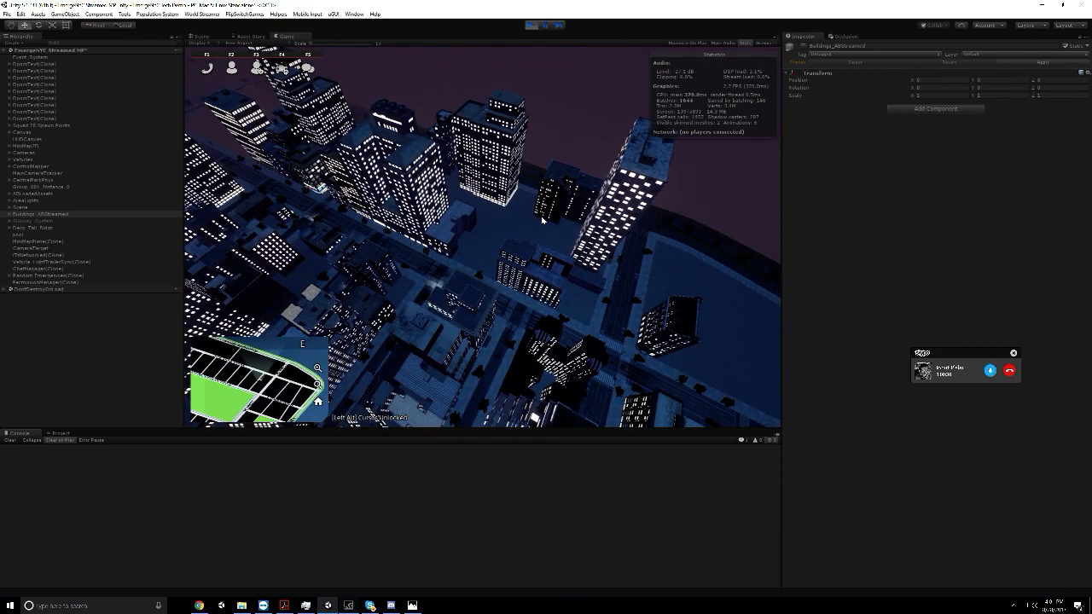
key("super+alt+Print")
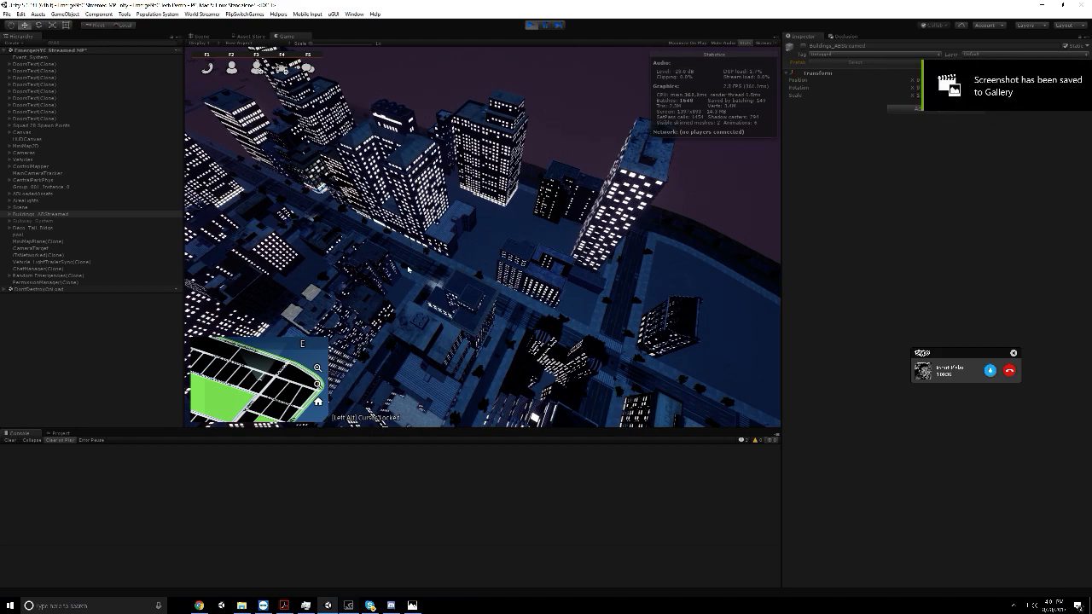
key("w")
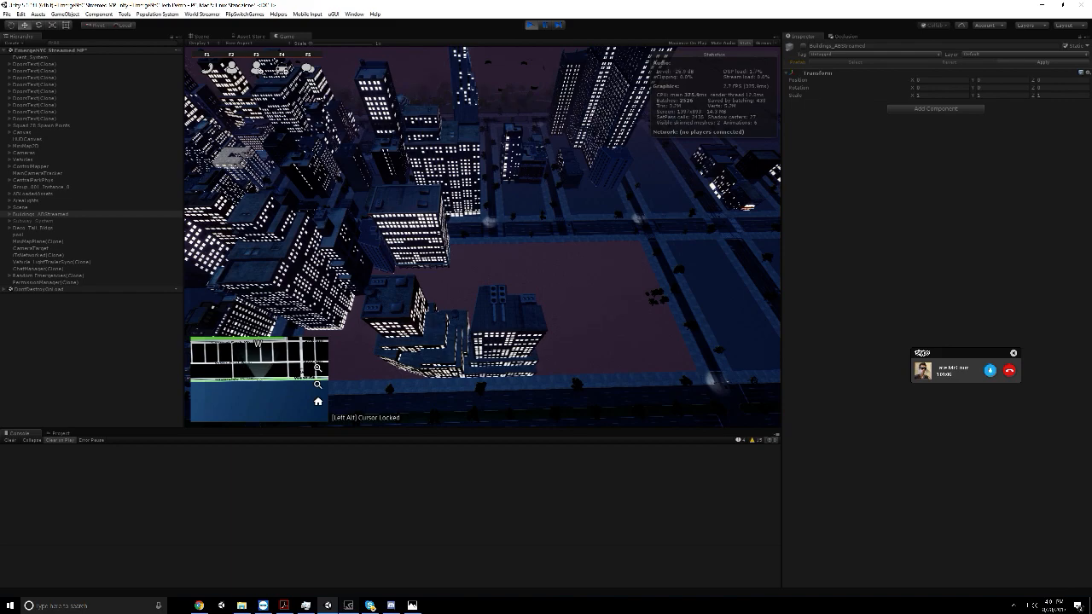
key("super+alt+Print")
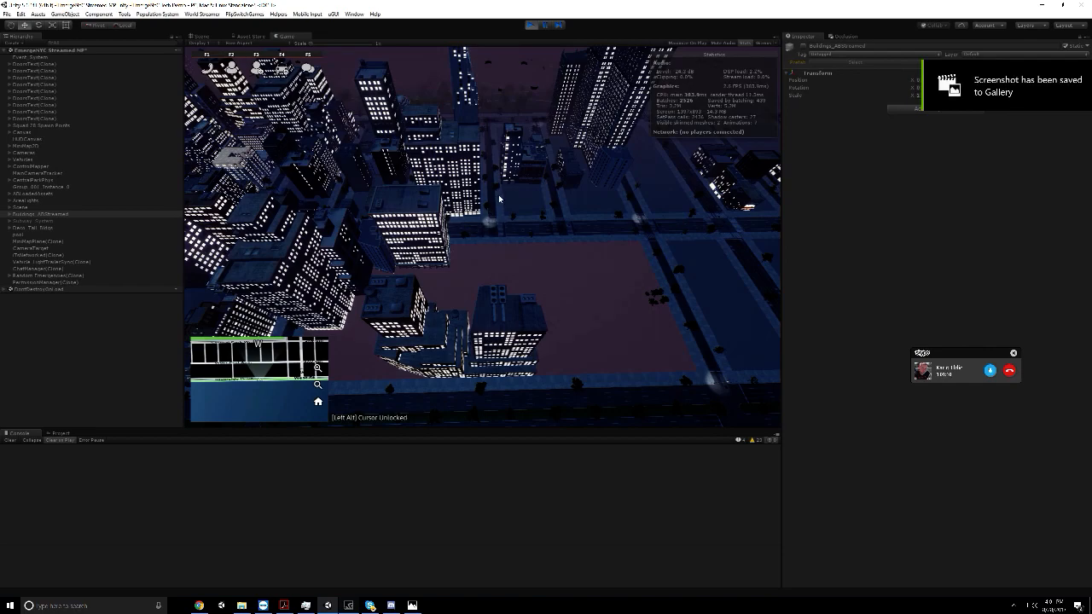
Fly over the city blocks in play mode at different heights to examine how the streamed buildings load
scroll(499, 199, "up", 5)
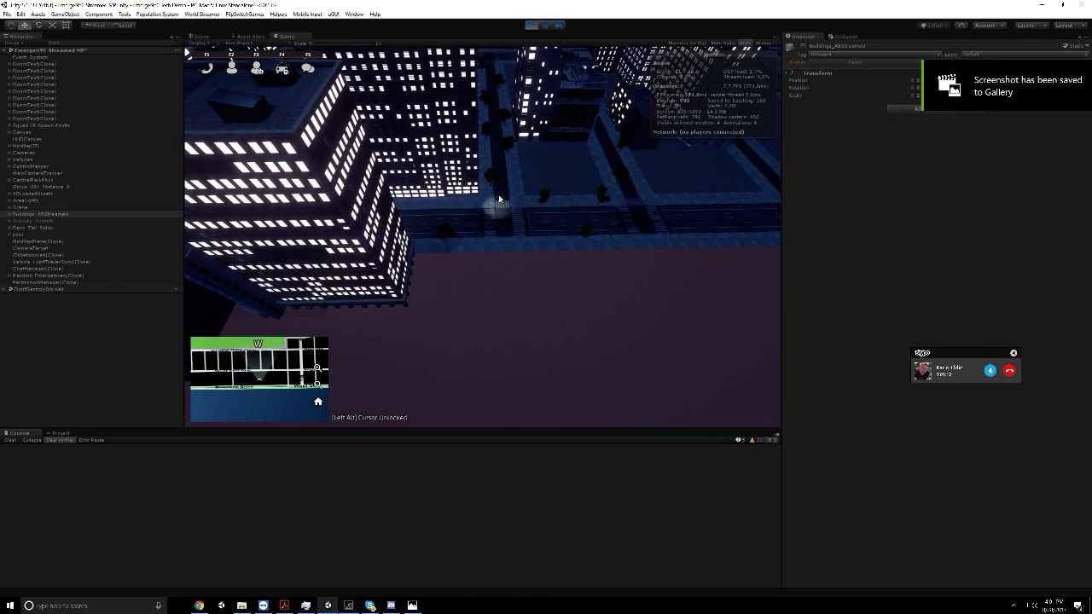
scroll(499, 199, "down", 5)
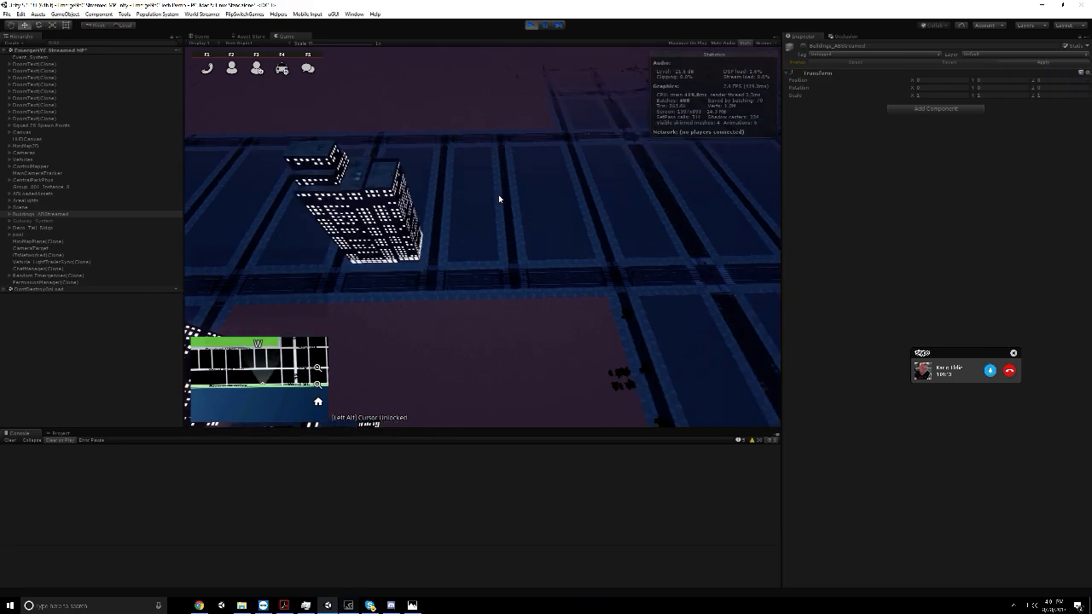
scroll(499, 199, "up", 5)
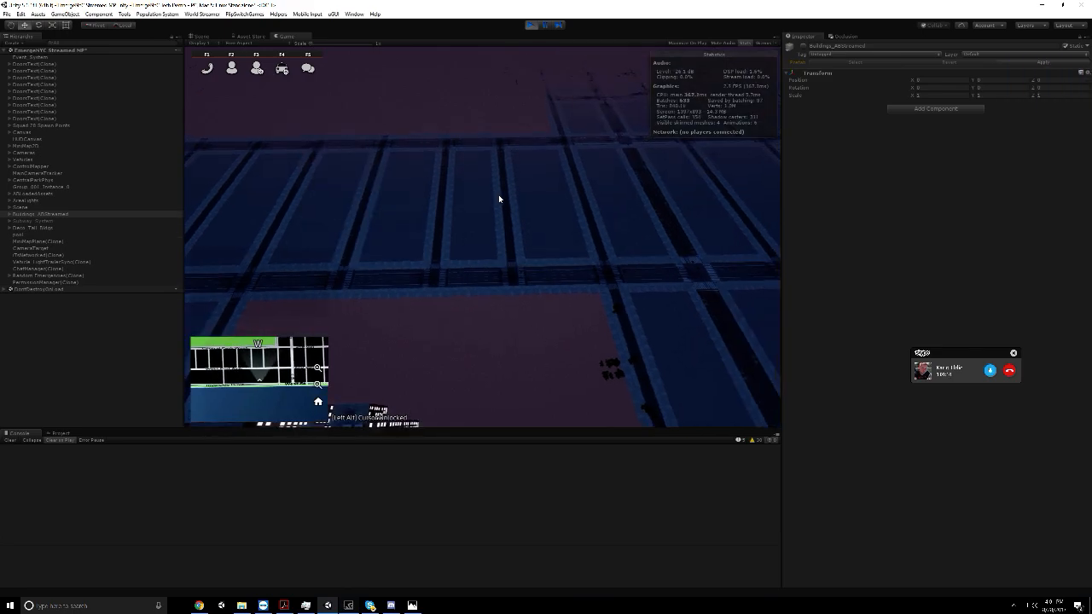
scroll(498, 199, "down", 4)
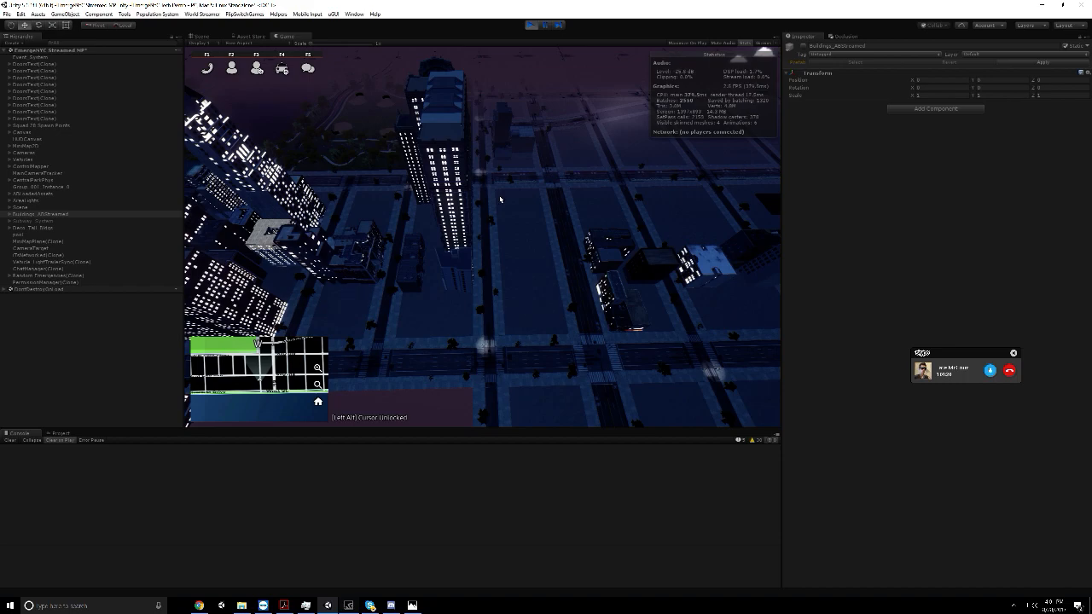
key("w")
key("d")
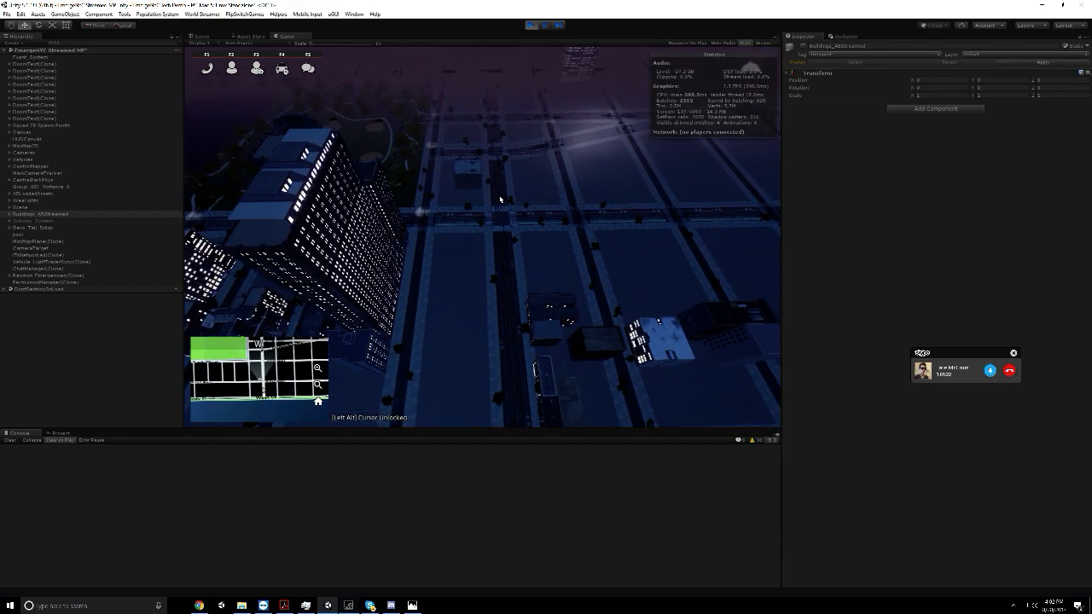
key("s")
key("a")
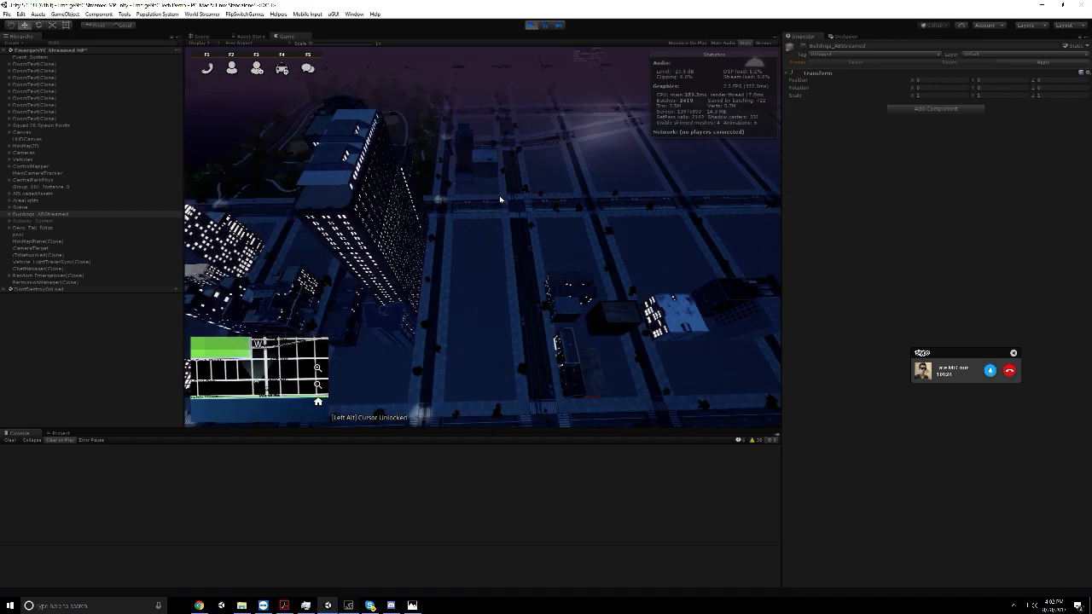
Pause play mode and change the Load Distance of all the AB assets inside the loaded-assets group together
left_click(533, 25)
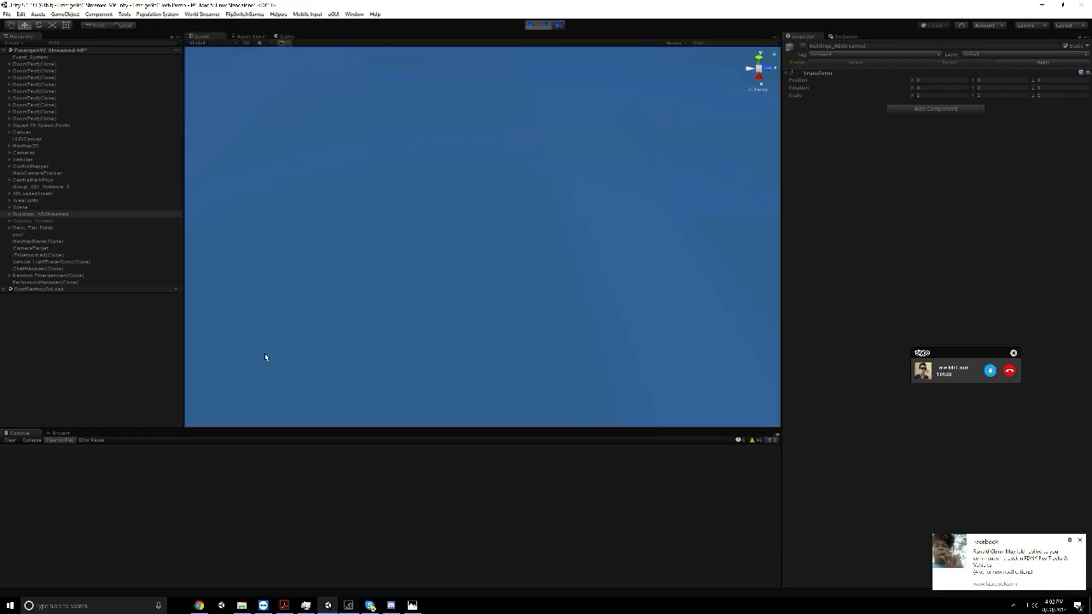
left_click(10, 215)
left_click(10, 216)
left_click(9, 214)
scroll(53, 227, "down", 10)
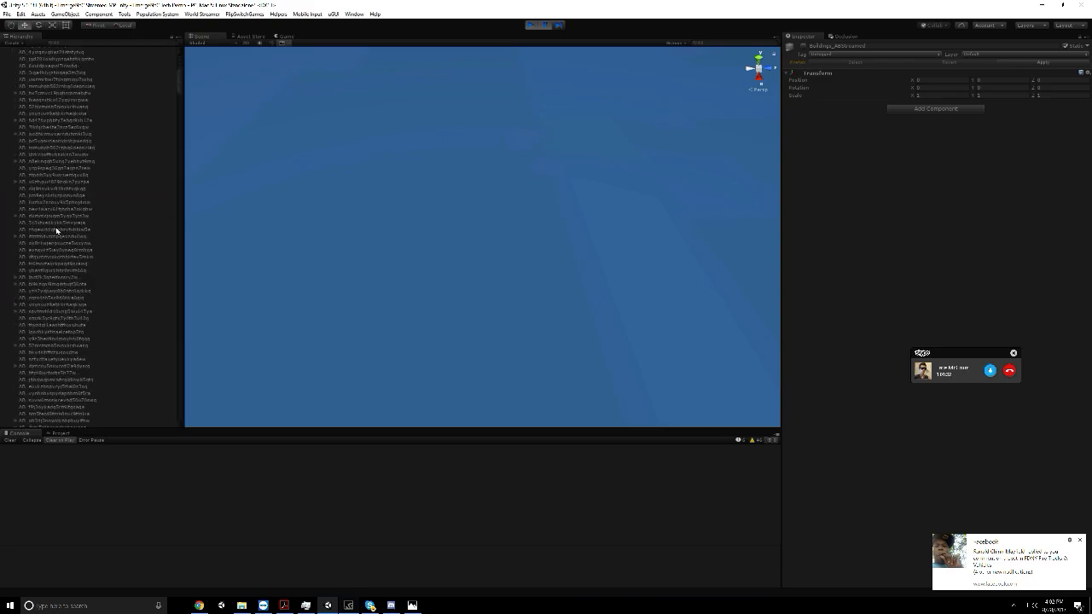
scroll(64, 236, "down", 15)
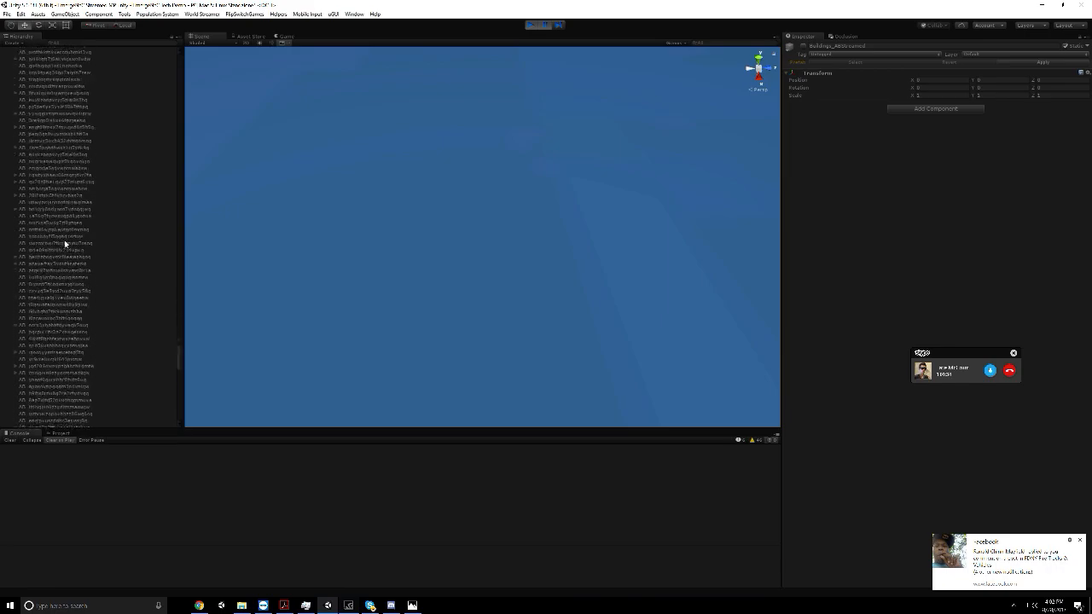
scroll(55, 341, "down", 5)
left_click(56, 315)
left_click_drag(181, 403, 177, 65)
left_click(54, 156, "shift")
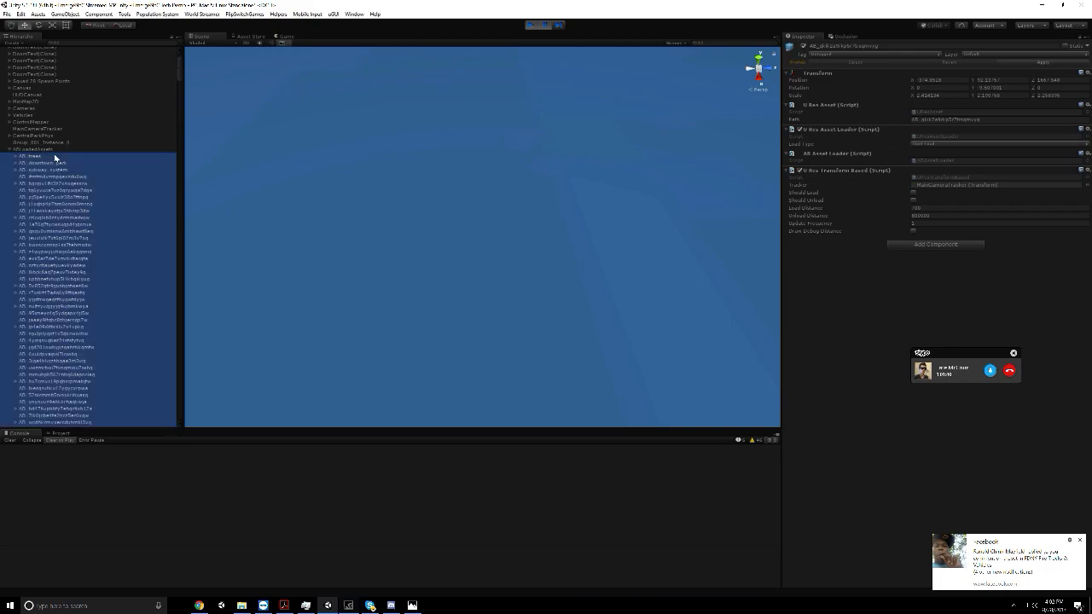
left_click(914, 206)
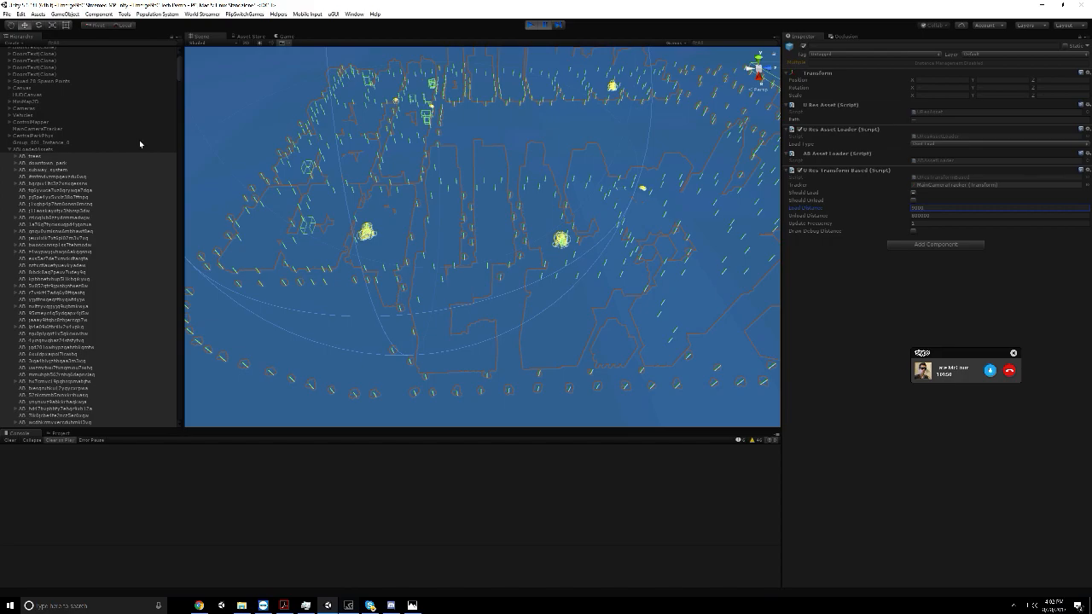
Activate the Loading Screen object inside Canvas
scroll(26, 109, "up", 3)
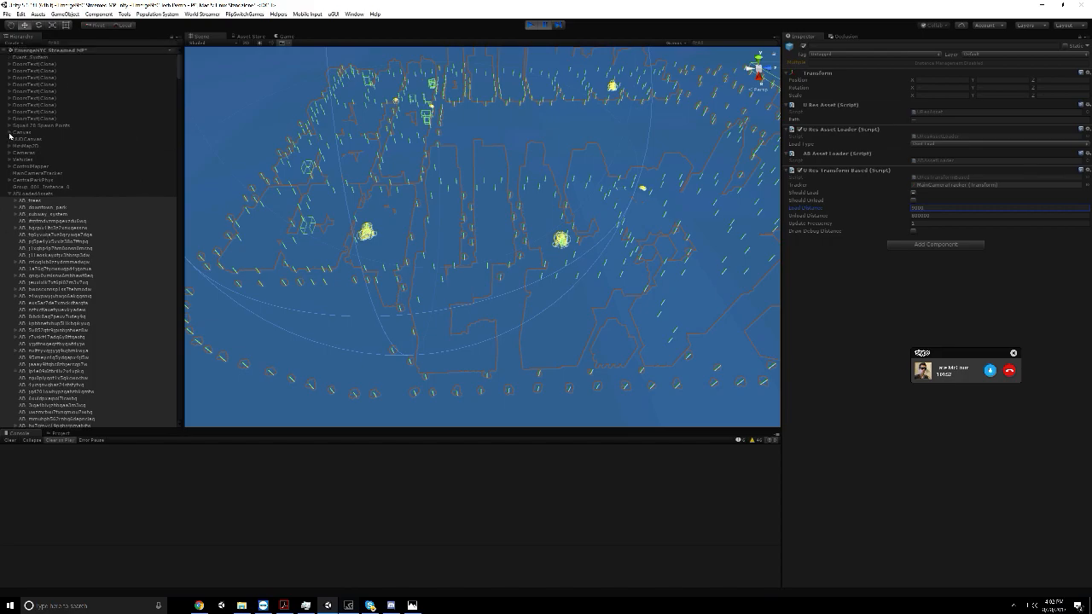
left_click(10, 135)
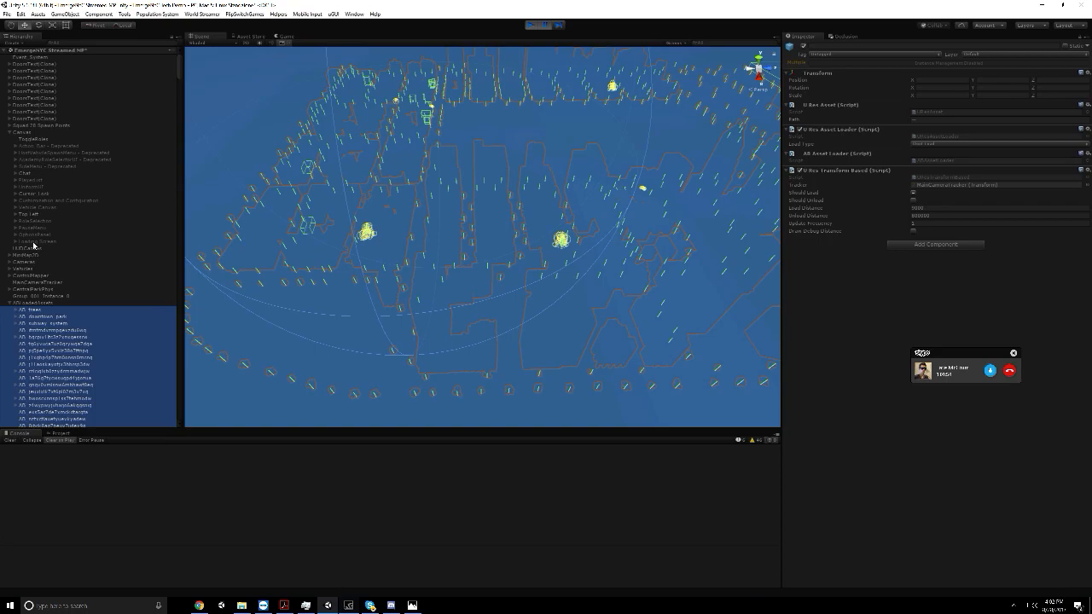
left_click(36, 242)
left_click(802, 47)
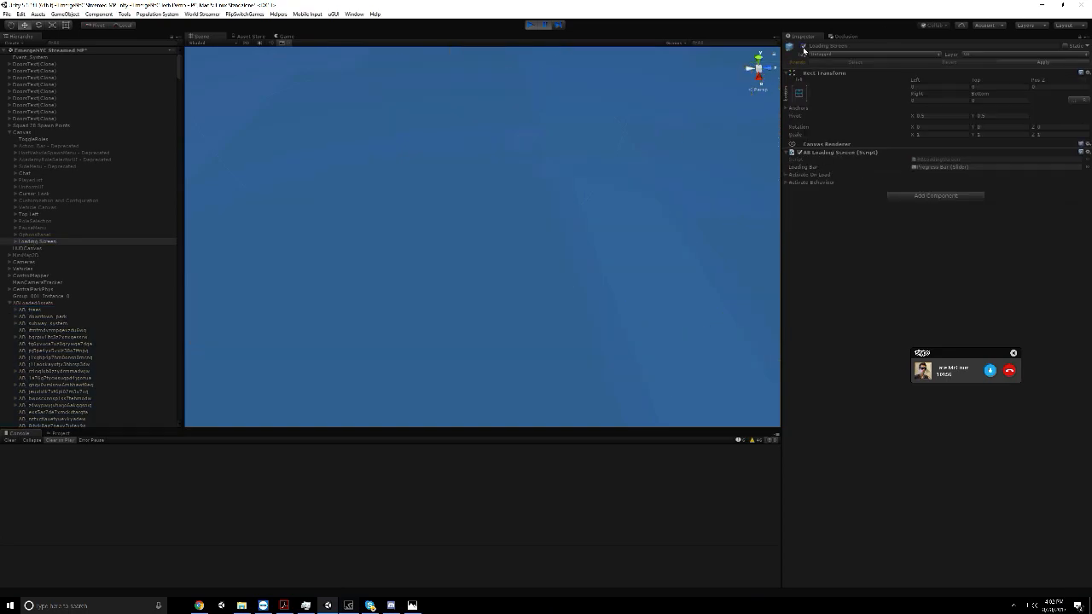
Collapse Canvas, select the Cameras object and resume the paused play test
left_click(10, 133)
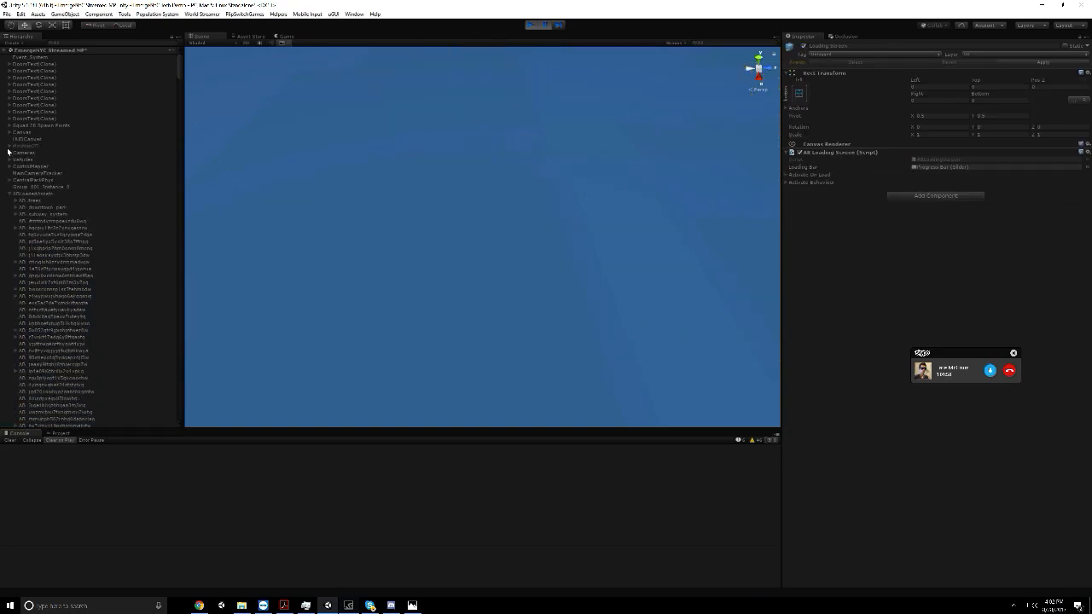
left_click(17, 151)
left_click(535, 26)
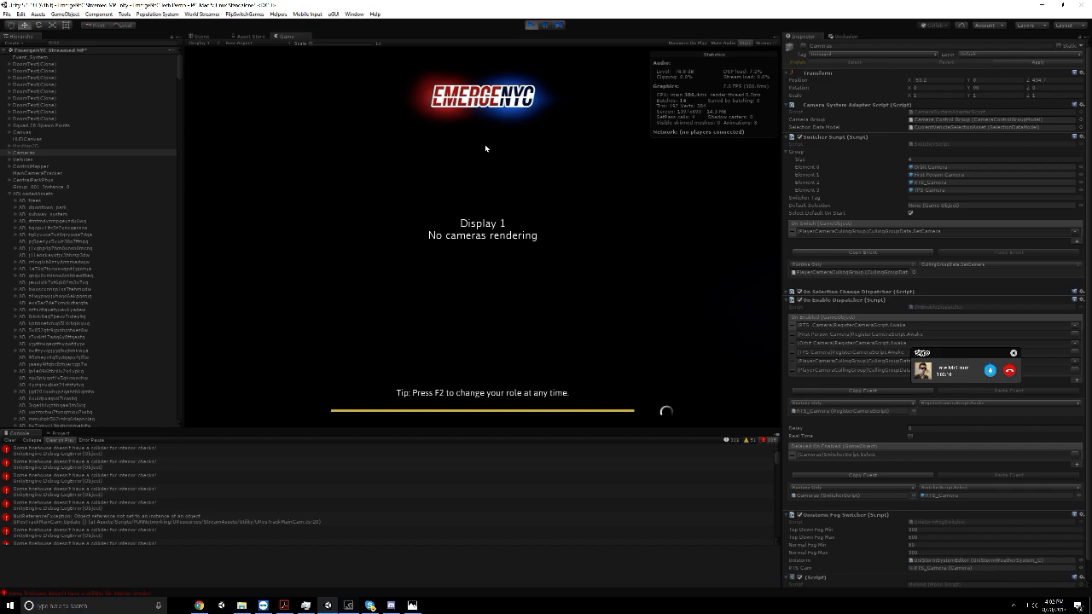
Clear the console repeatedly and inspect the details of the recurring firehouse collider error
left_click(8, 440)
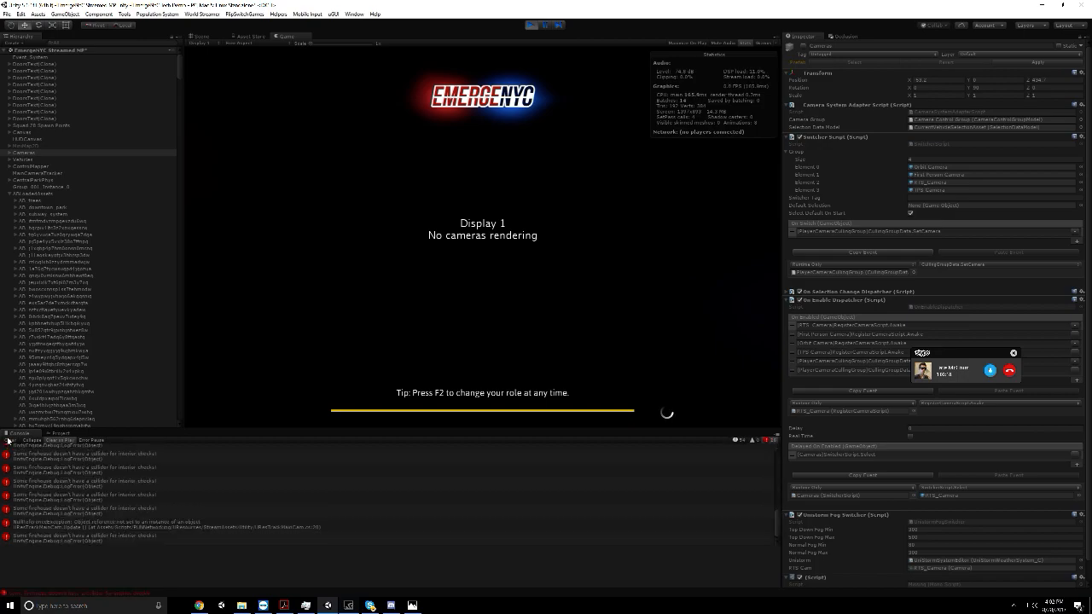
left_click(8, 440)
left_click(9, 441)
left_click(55, 475)
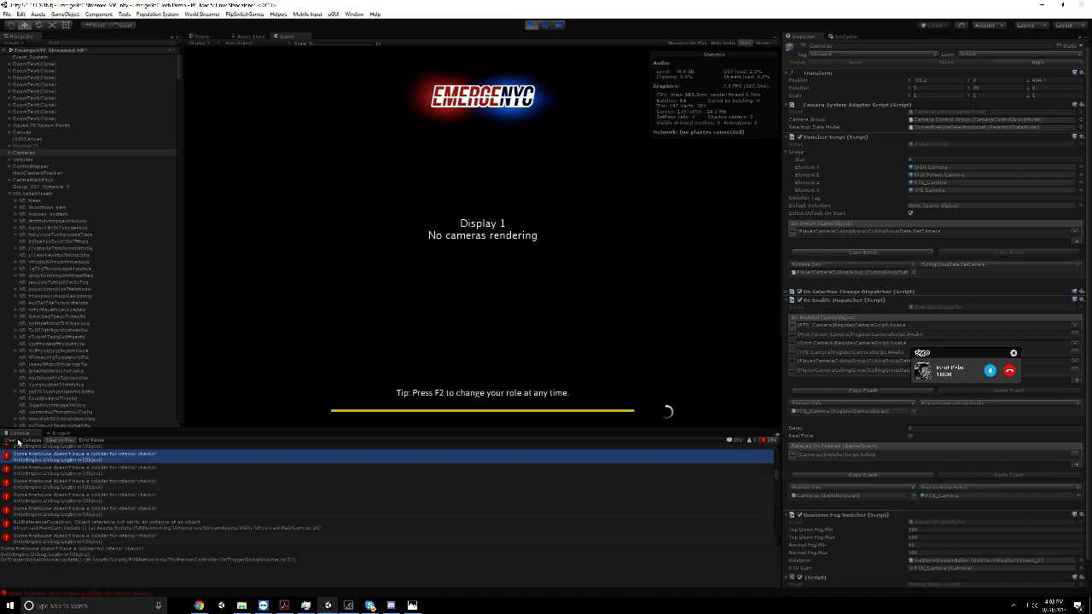
left_click(12, 440)
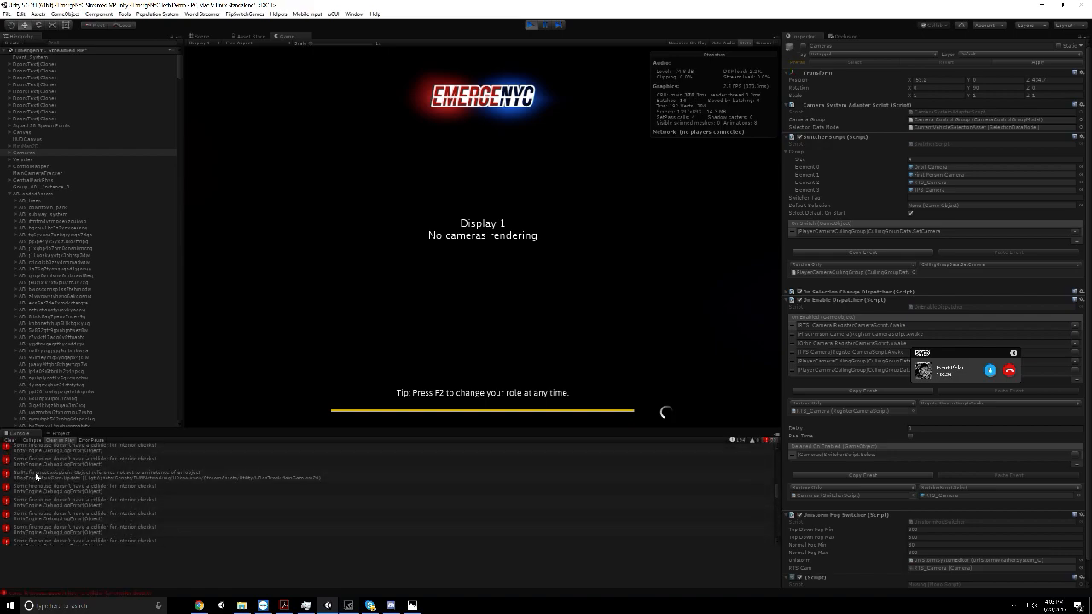
left_click(36, 478)
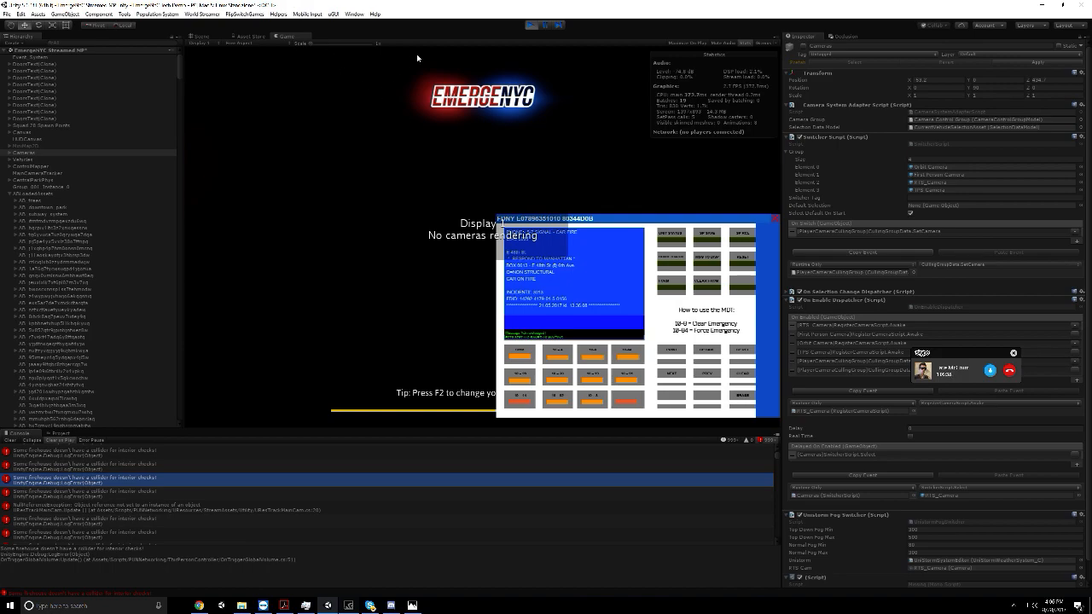
Switch to the scene view and move above the city to examine the buildings loaded behind the loading screen
left_click(203, 37)
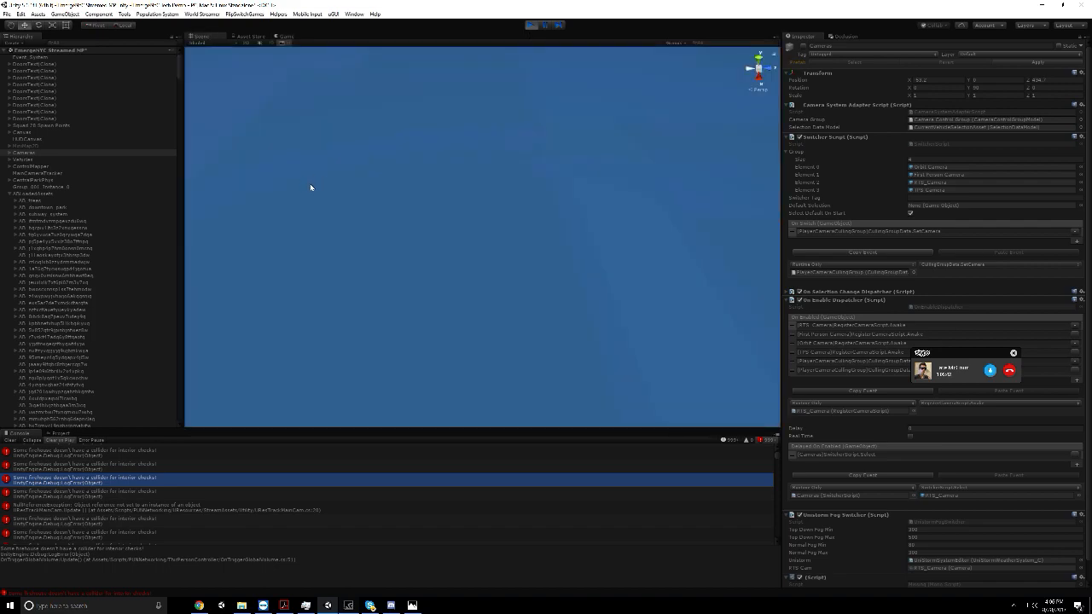
scroll(310, 184, "down", 10)
scroll(499, 172, "up", 5)
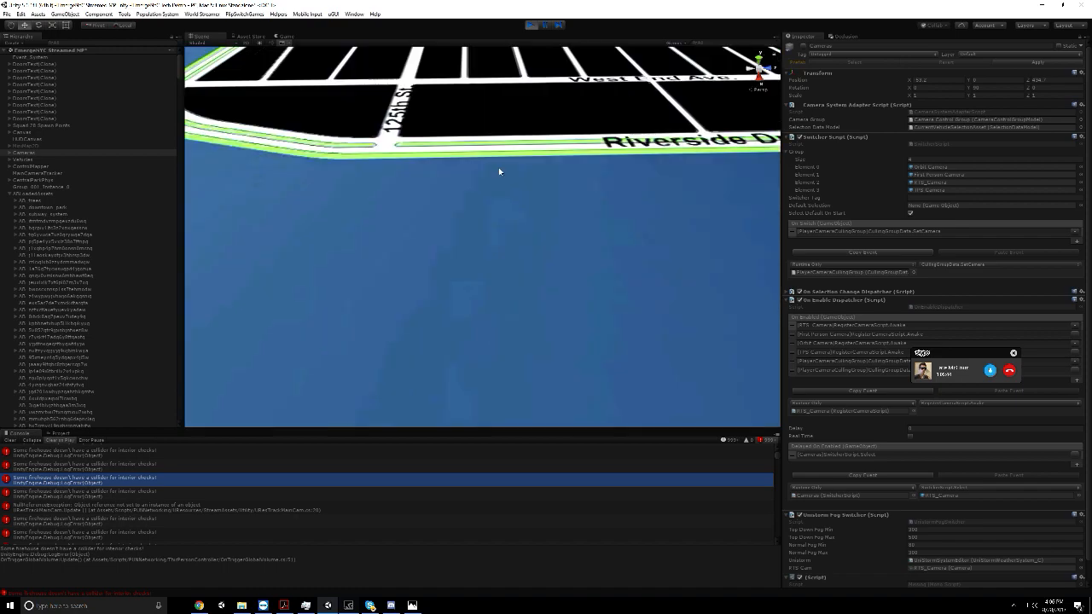
scroll(498, 167, "up", 8)
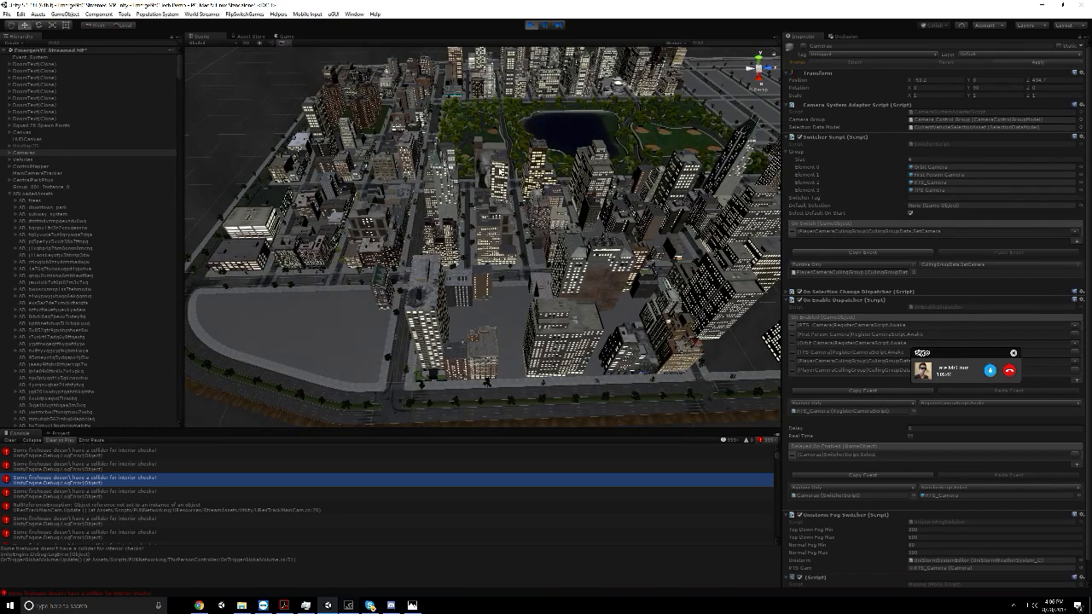
scroll(498, 167, "up", 2)
right_click_drag(561, 164, 589, 160)
right_click_drag(588, 159, 619, 195)
right_click_drag(392, 287, 584, 154)
key("w")
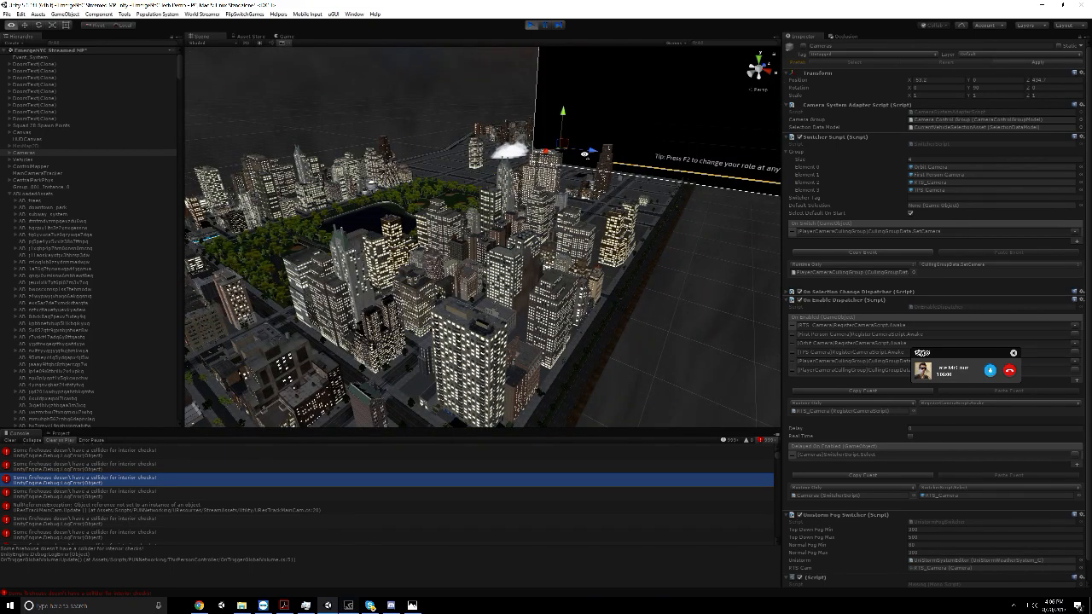
Examine the loaded buildings and the empty blocks around the park from several sides of the city
right_click_drag(375, 165, 514, 195)
middle_click_drag(306, 176, 633, 237)
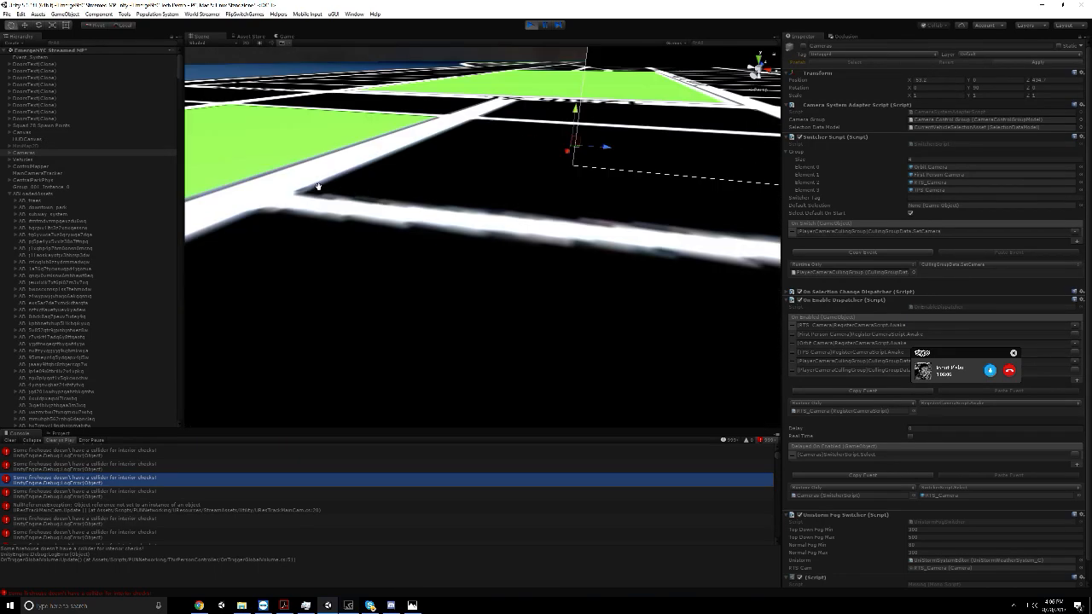
scroll(561, 157, "up", 3)
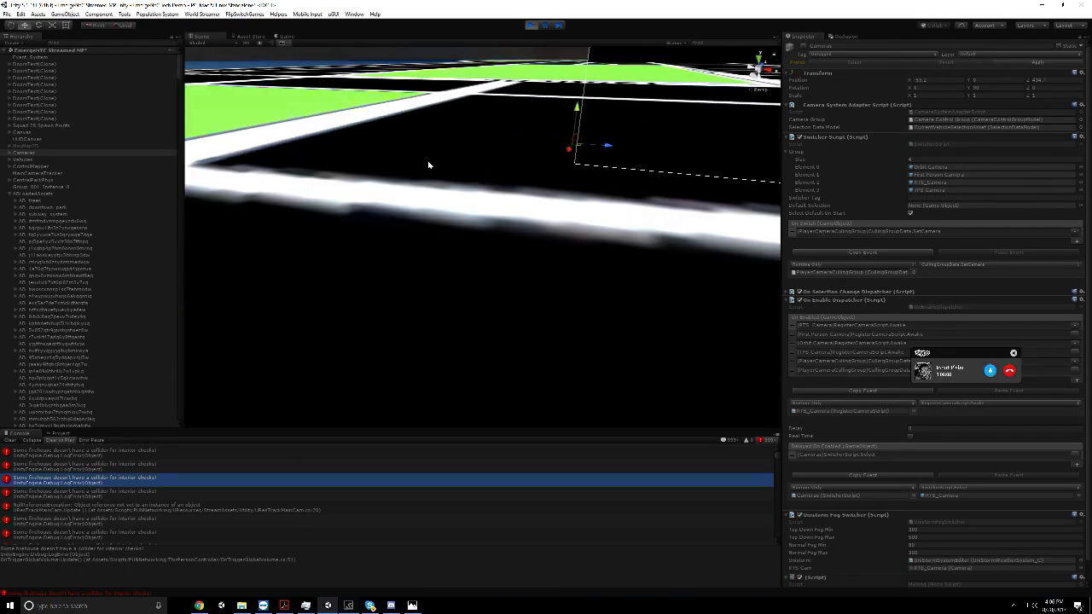
scroll(430, 165, "up", 2)
scroll(419, 163, "up", 1)
right_click_drag(464, 158, 465, 159)
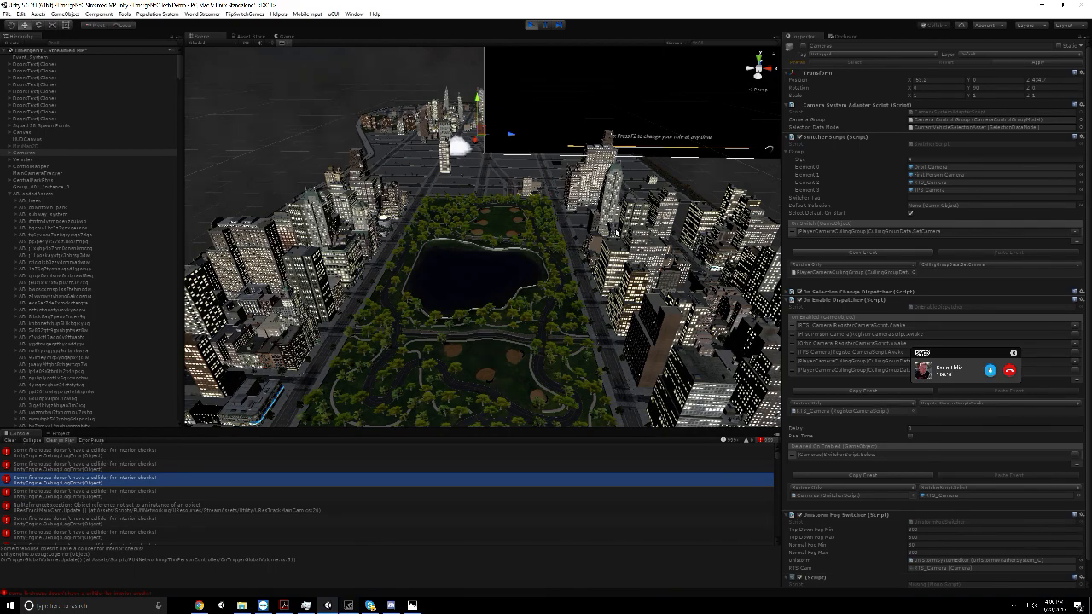
key("f")
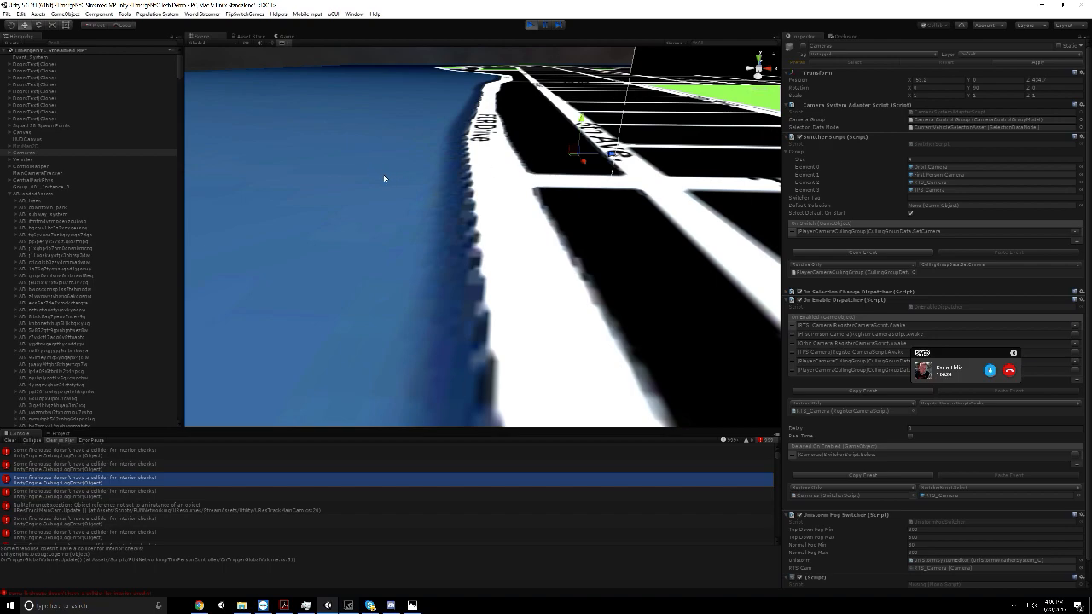
right_click_drag(503, 178, 504, 185)
scroll(505, 185, "down", 10)
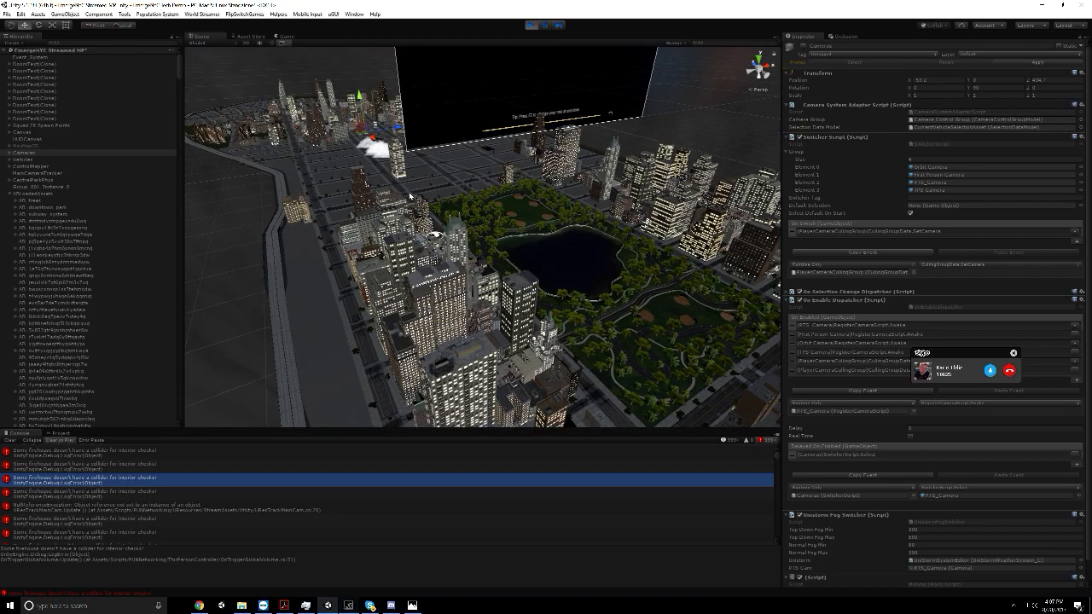
right_click_drag(413, 197, 325, 184)
right_click_drag(410, 196, 491, 219)
scroll(389, 187, "up", 10)
right_click_drag(389, 187, 353, 180)
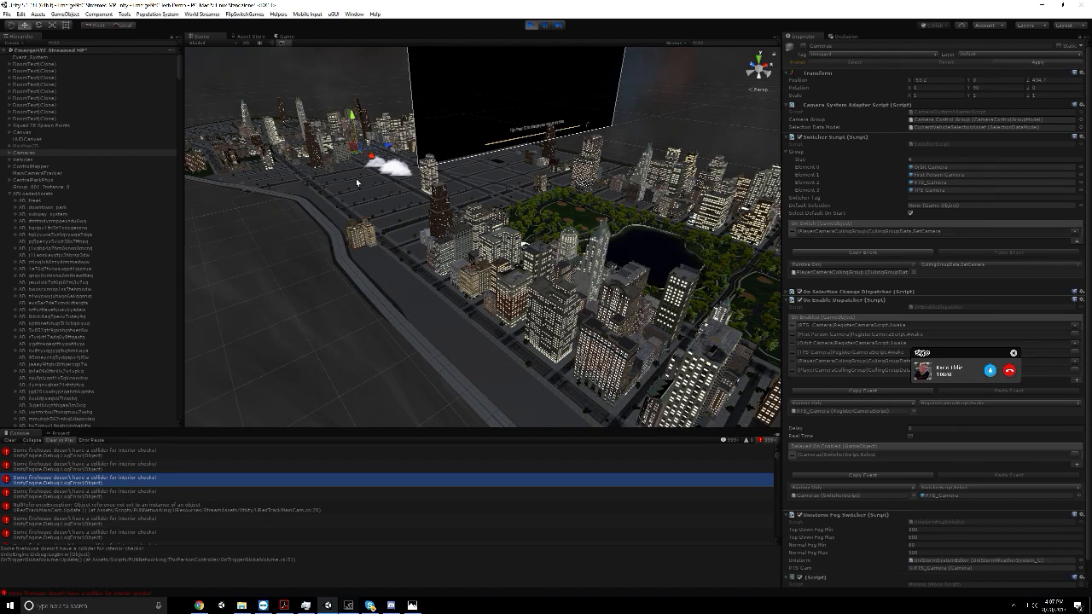
Inspect the load settings of the subway system asset and the streamed building assets listed below it
right_click_drag(362, 182, 367, 188)
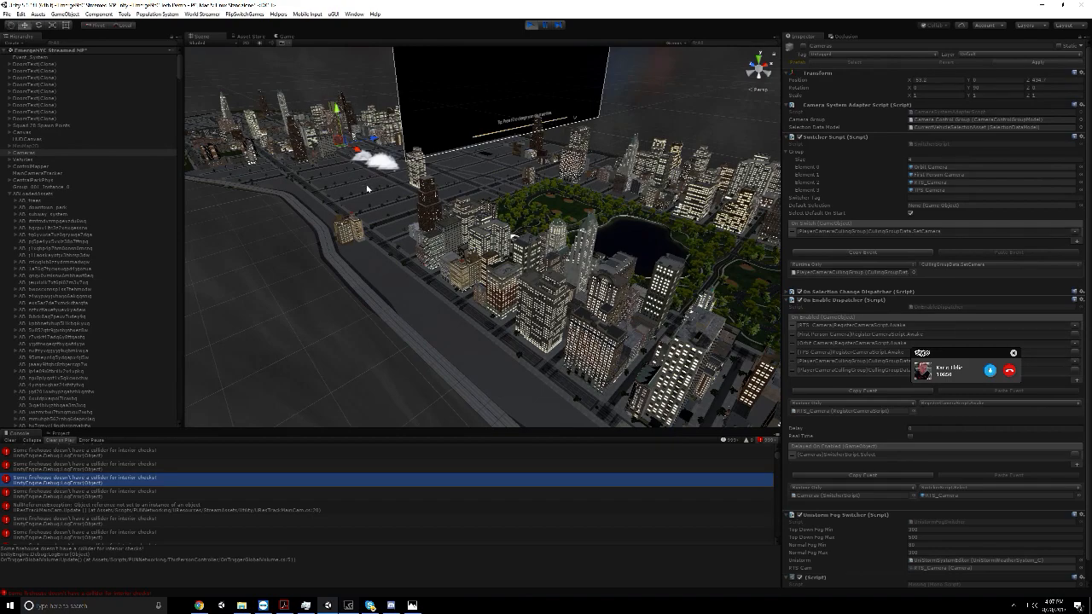
left_click(113, 236)
left_click(110, 242)
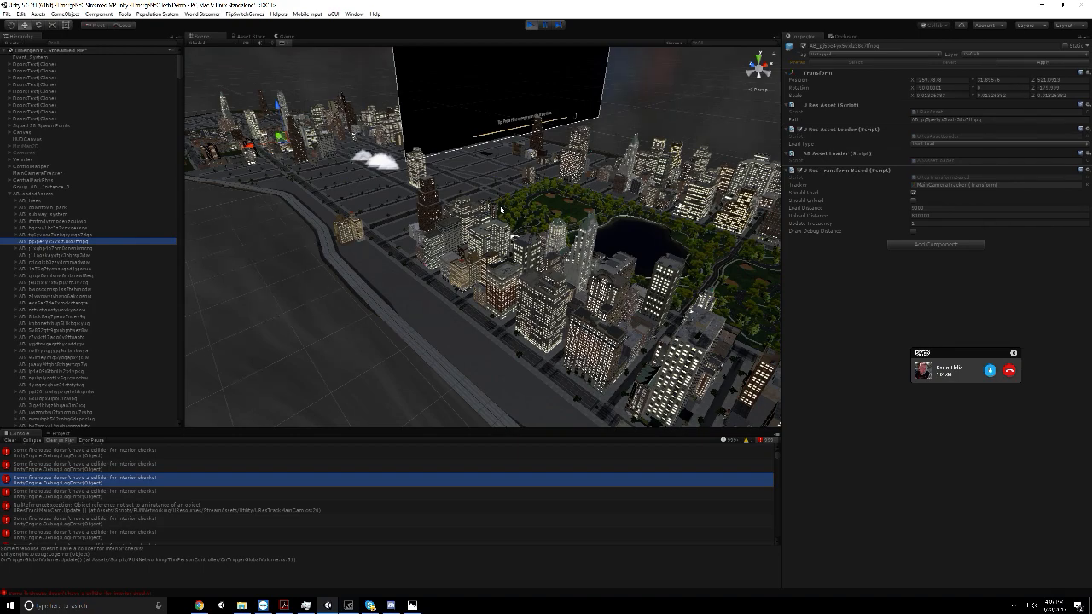
Switch to Skype and start sharing the screen in the ongoing group call
left_click(364, 606)
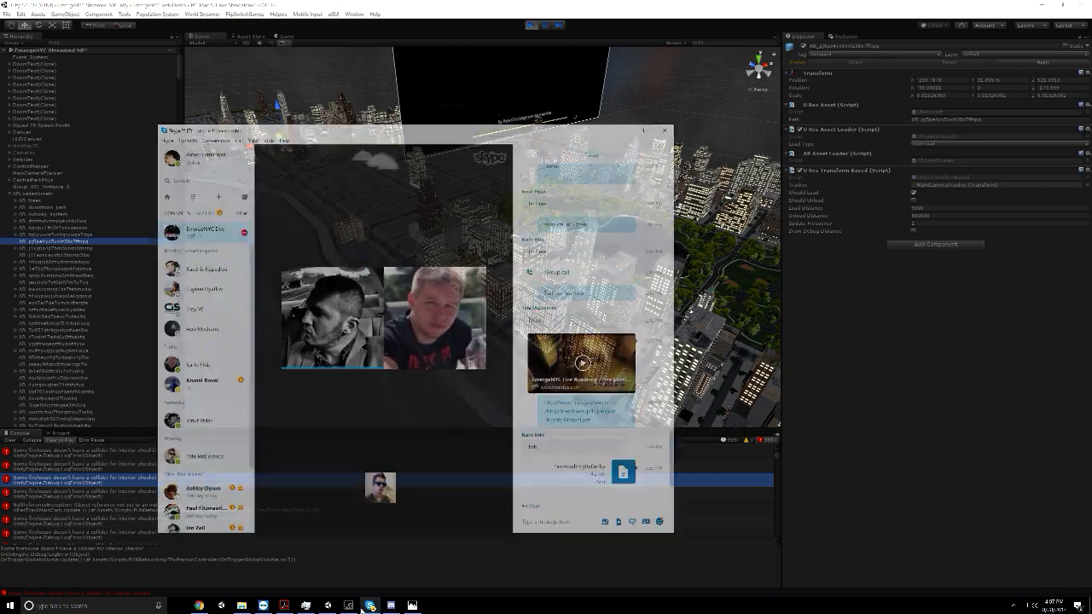
left_click(224, 95)
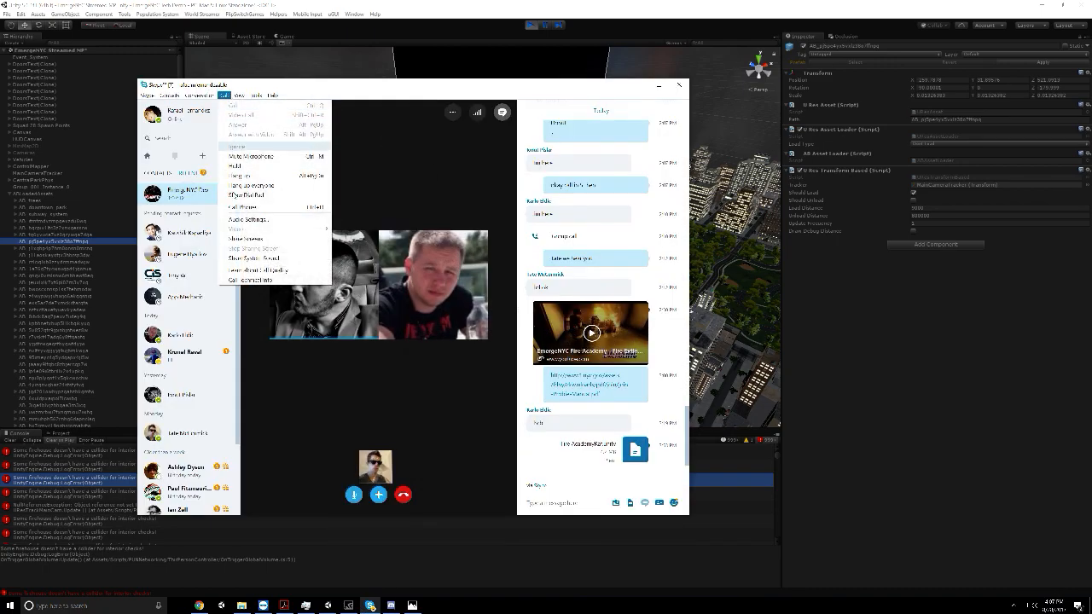
left_click(269, 240)
left_click(551, 389)
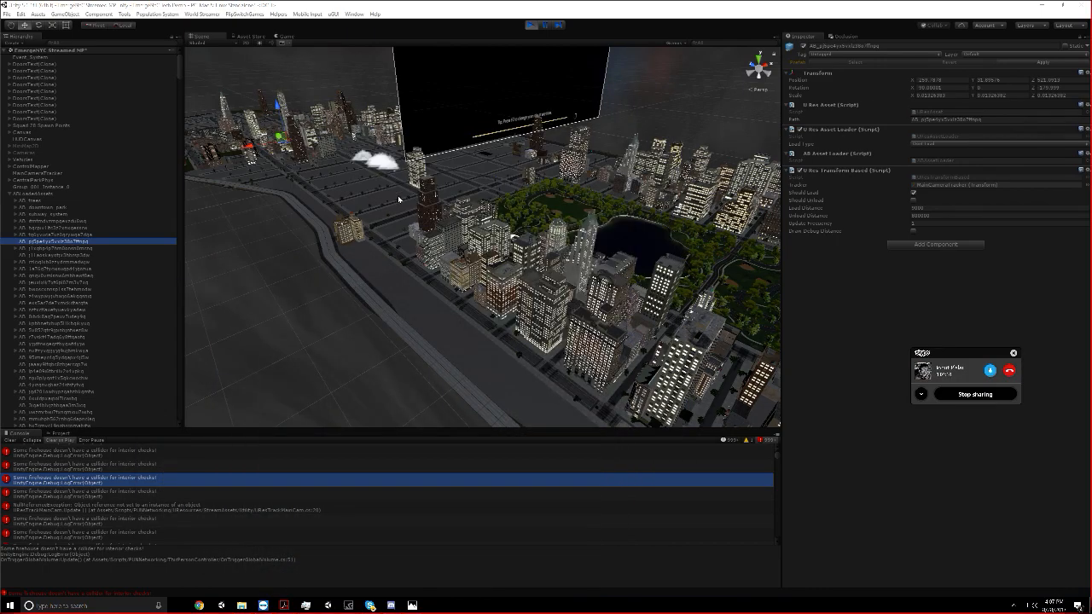
Examine the loaded city from the opposite side of the park, moving back as far as the street map
right_click_drag(470, 180, 584, 201)
scroll(411, 188, "down", 1)
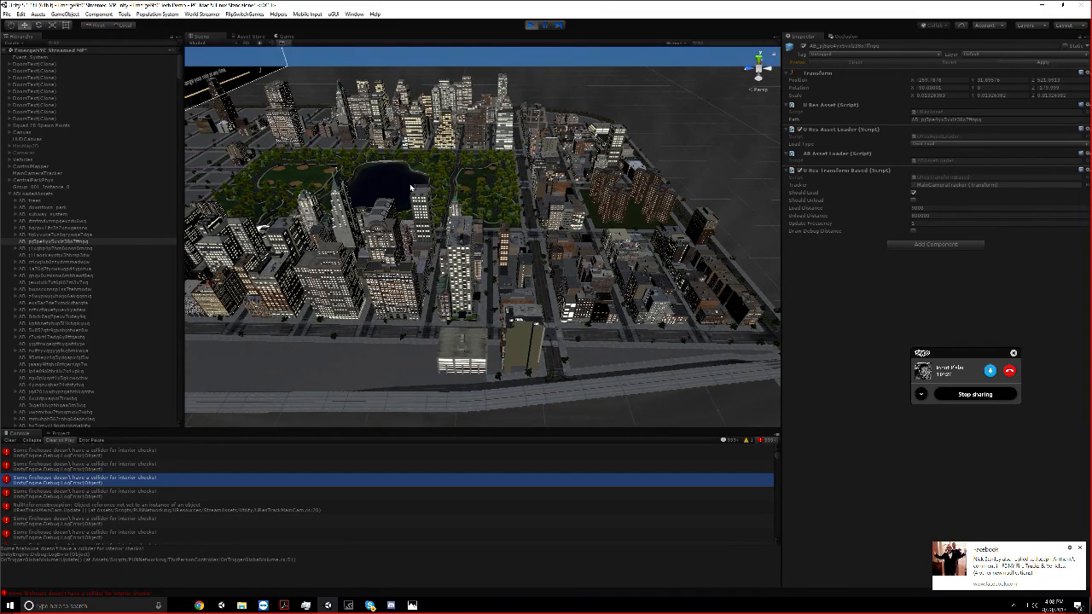
scroll(411, 188, "down", 1)
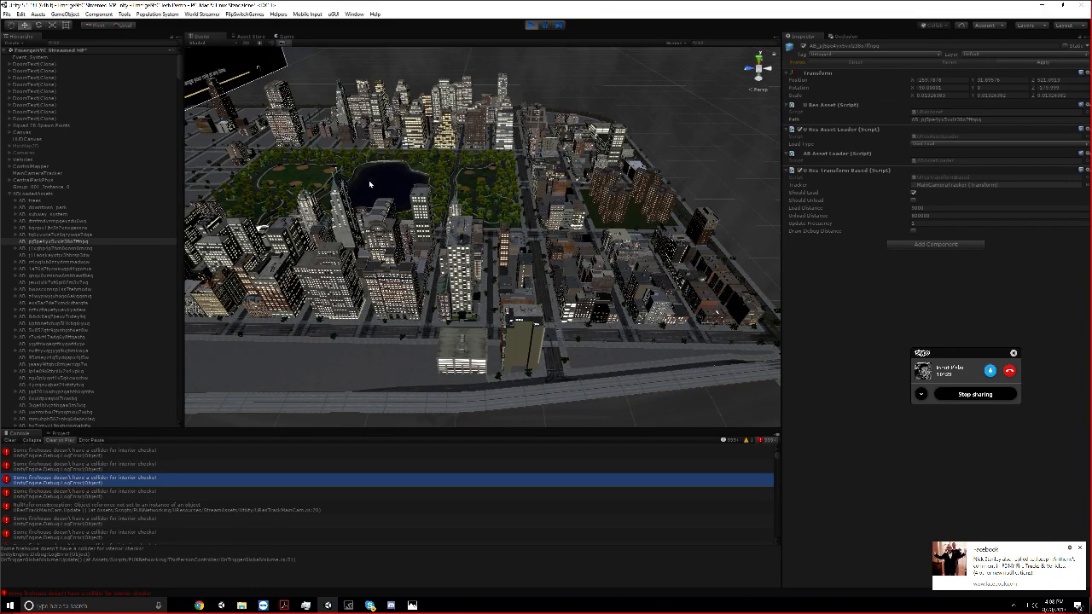
scroll(298, 176, "down", 1)
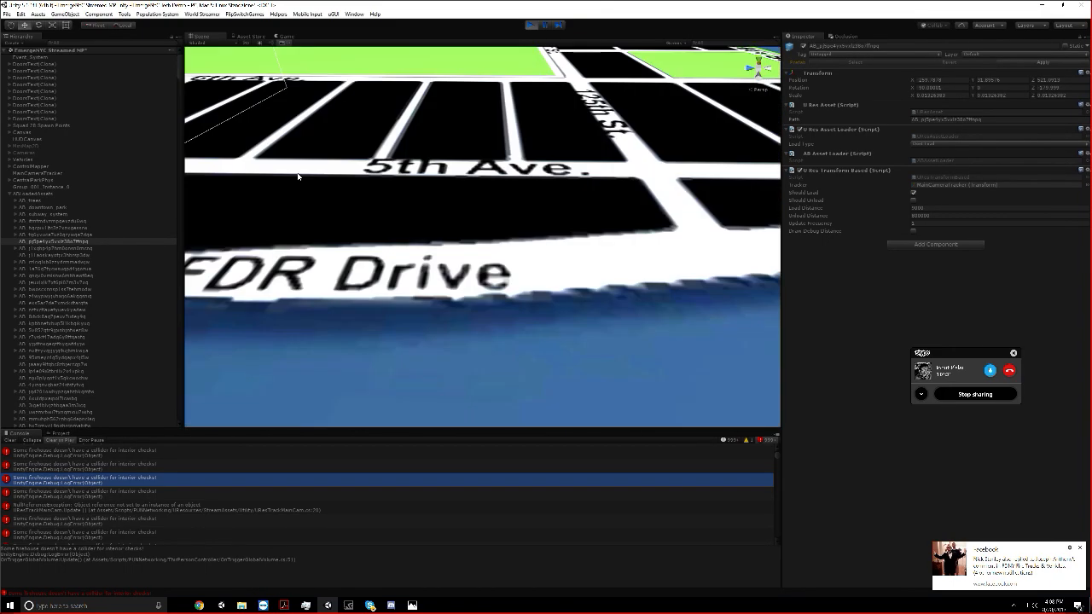
Select the trees asset and look through the long list of streamed assets in the scene hierarchy
left_click(28, 200)
scroll(81, 239, "down", 5)
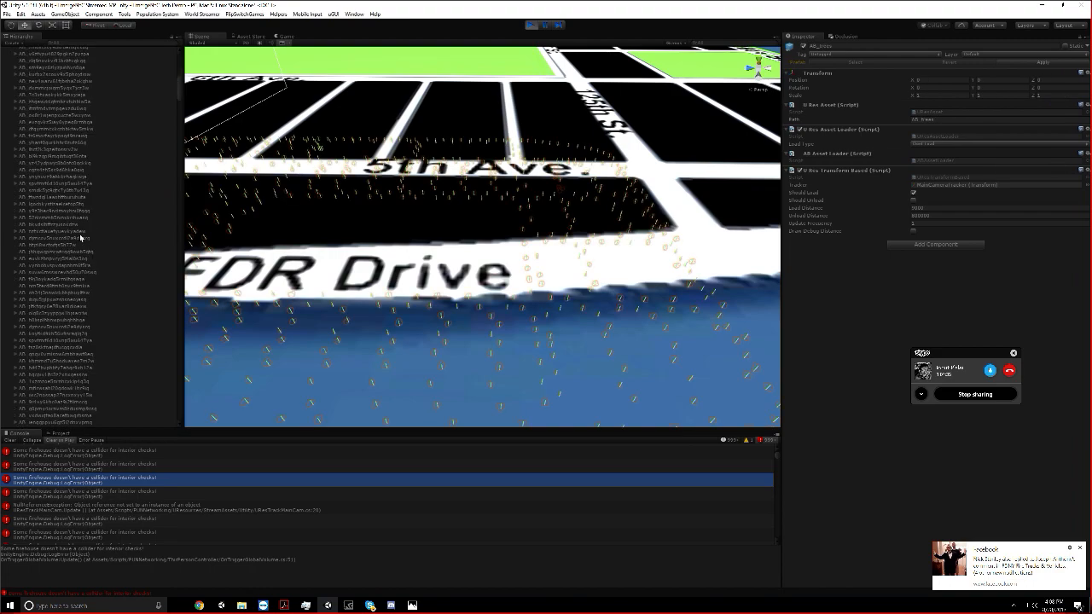
scroll(81, 239, "down", 10)
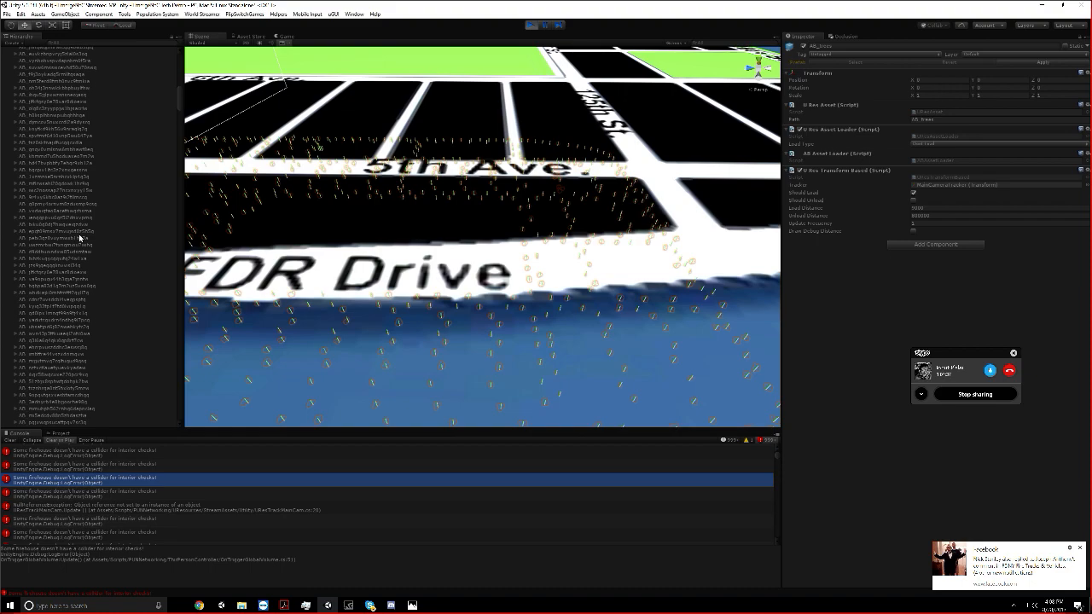
scroll(79, 239, "down", 5)
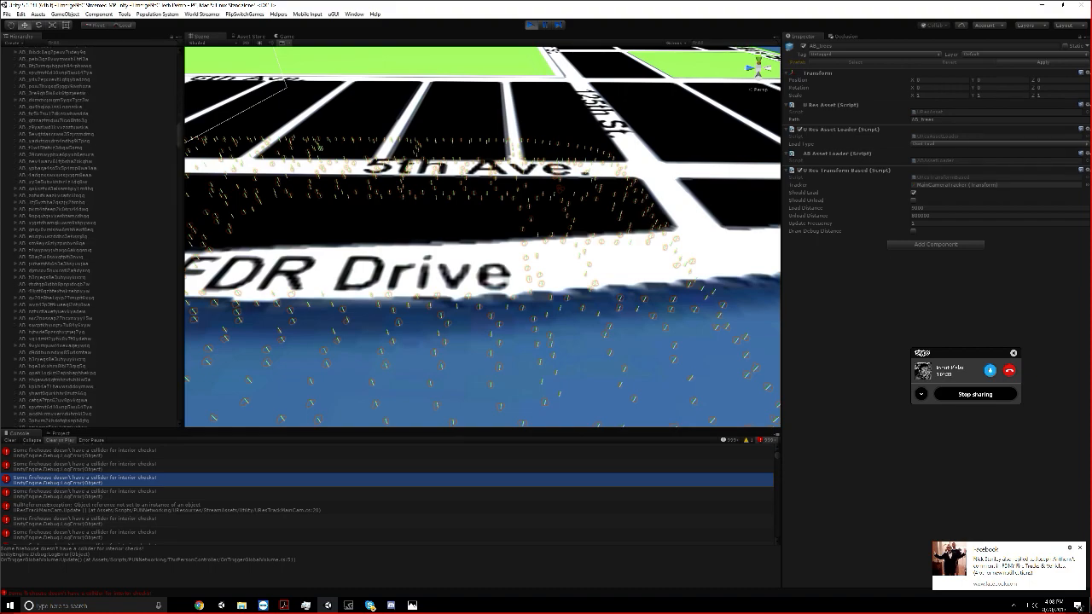
scroll(80, 240, "down", 5)
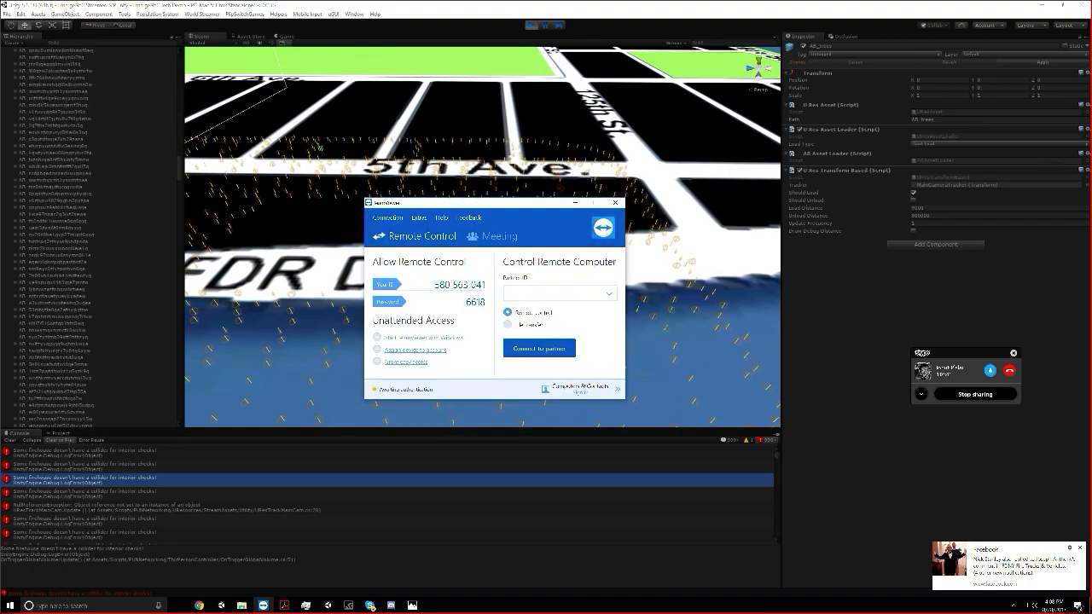
scroll(81, 238, "down", 5)
left_click_drag(179, 173, 194, 332)
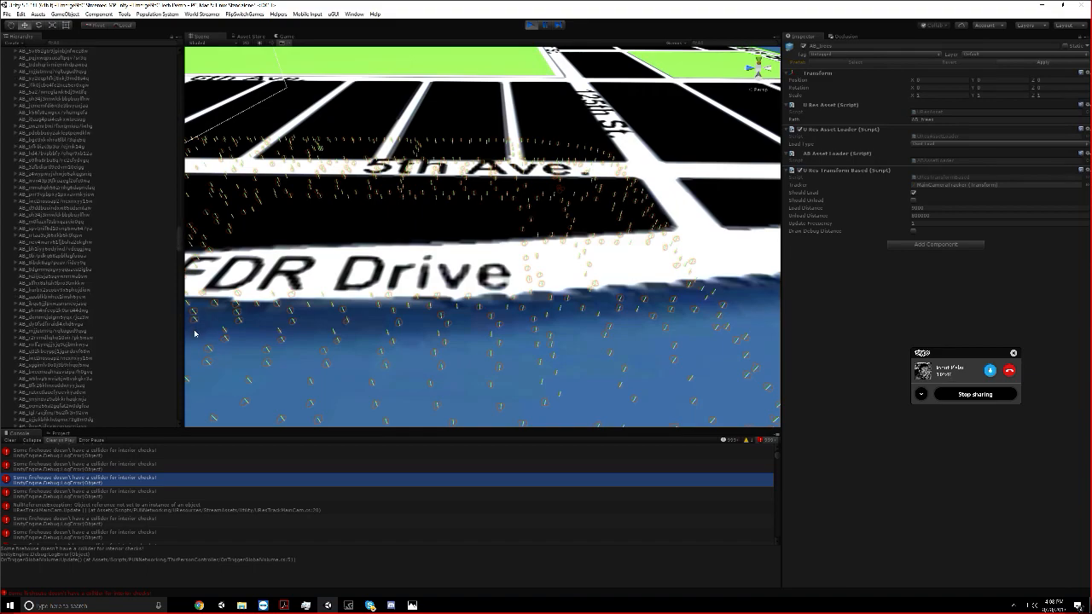
left_click_drag(188, 376, 181, 398)
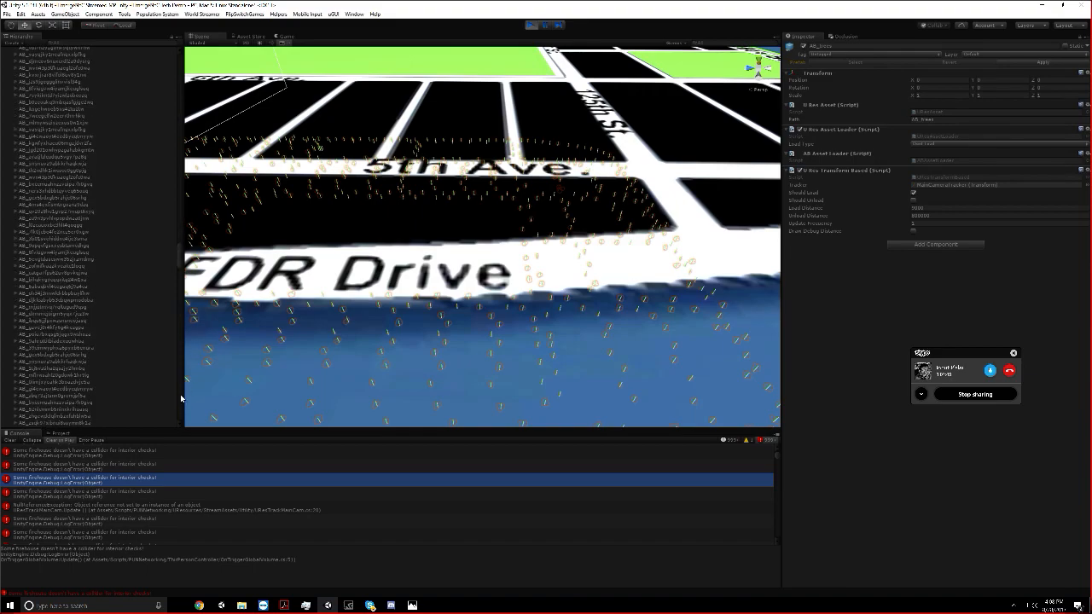
Focus the scene view on a streamed asset far down the list and examine the loaded buildings and empty blocks around the park
left_click(104, 94)
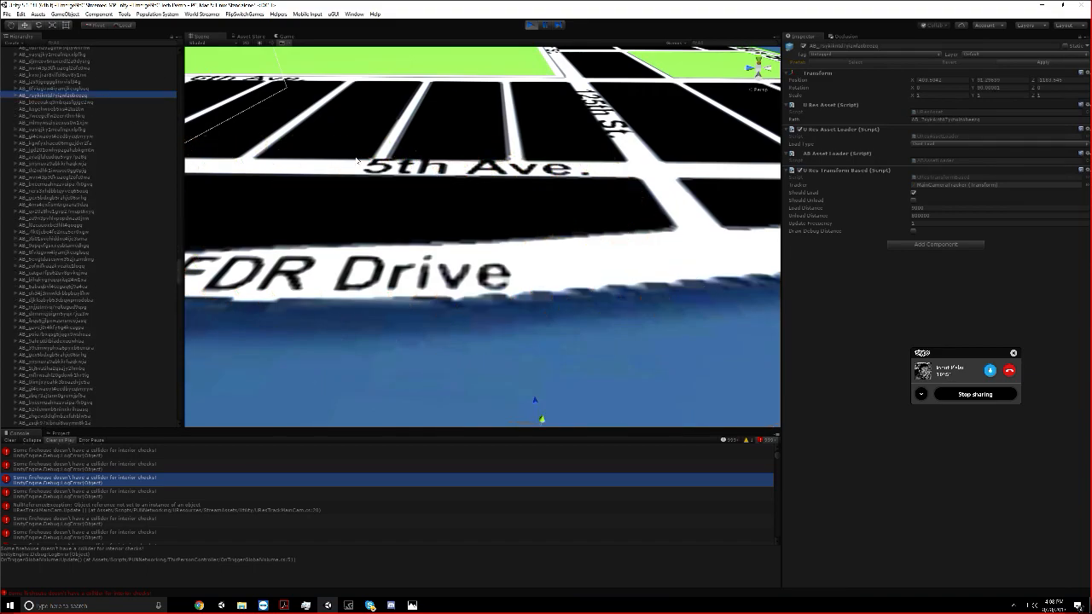
double_click(103, 95)
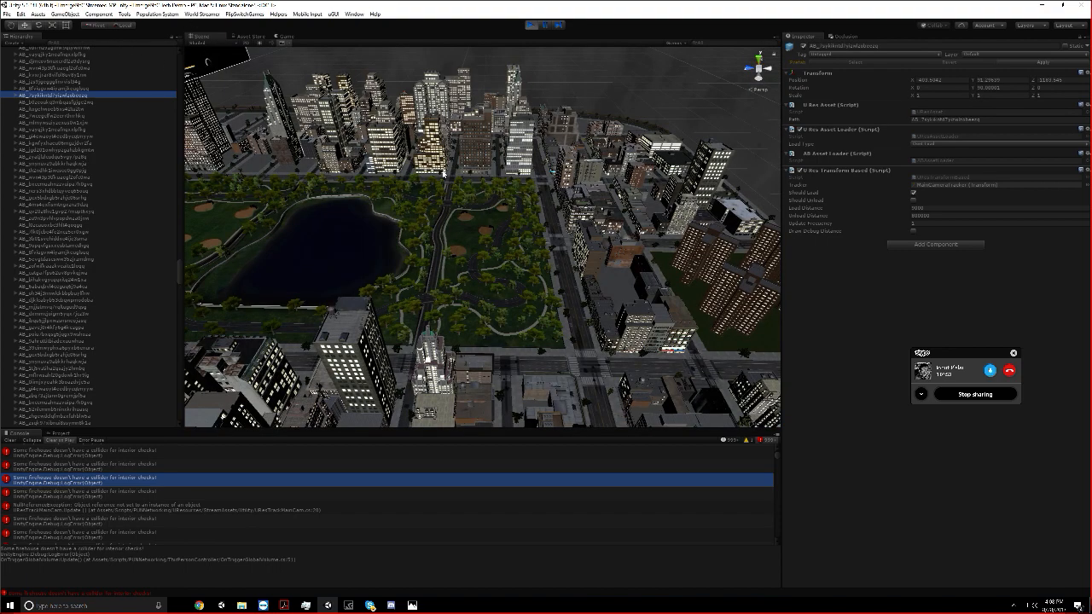
right_click_drag(316, 145, 254, 134)
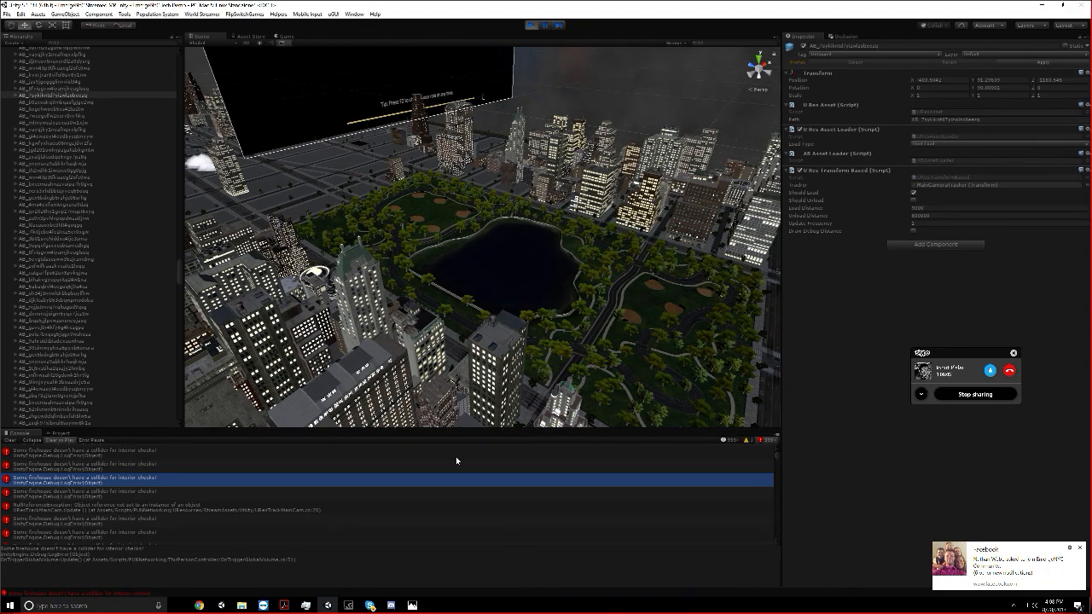
right_click_drag(675, 180, 550, 183)
right_click_drag(361, 188, 349, 195)
scroll(495, 186, "down", 1)
right_click_drag(495, 185, 445, 174)
middle_click_drag(608, 363, 316, 281)
middle_click_drag(539, 341, 358, 336)
Switch to GeForce Experience and open the options of the running broadcast in its sharing overlay
left_click(349, 605)
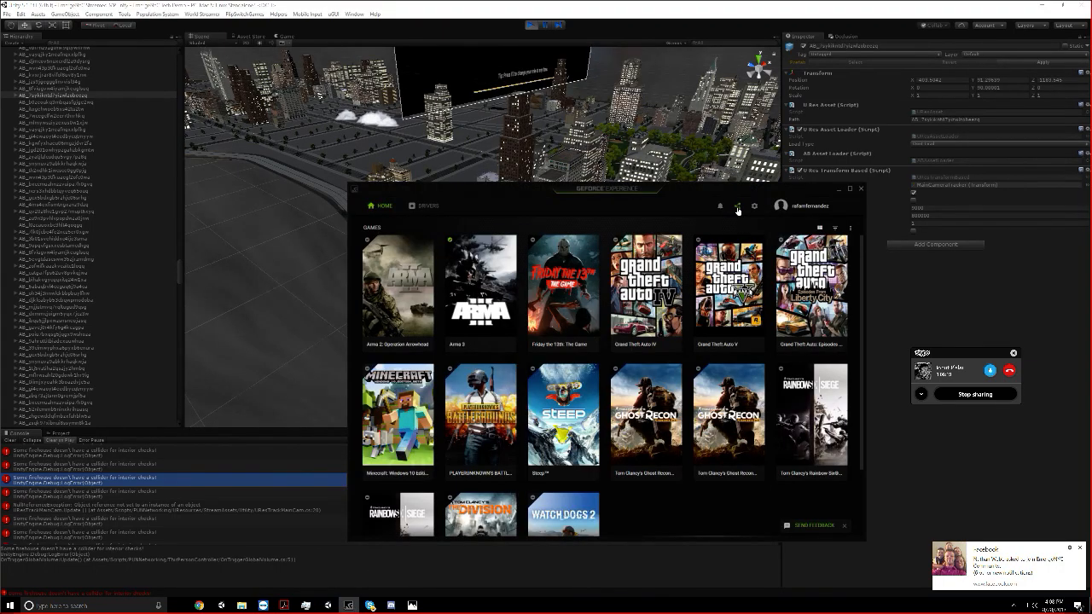
left_click(737, 207)
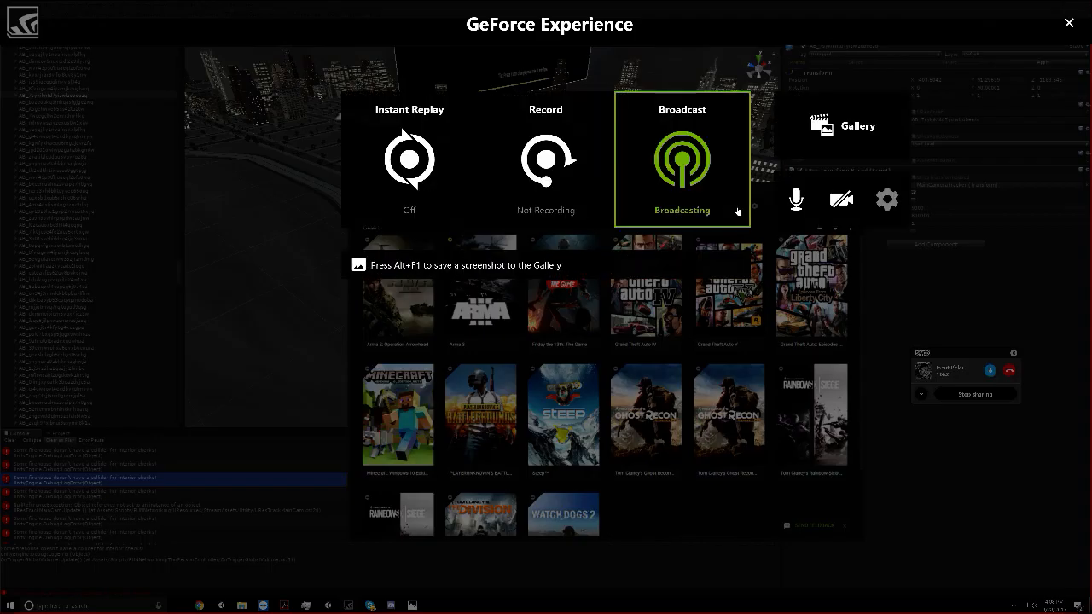
left_click(700, 147)
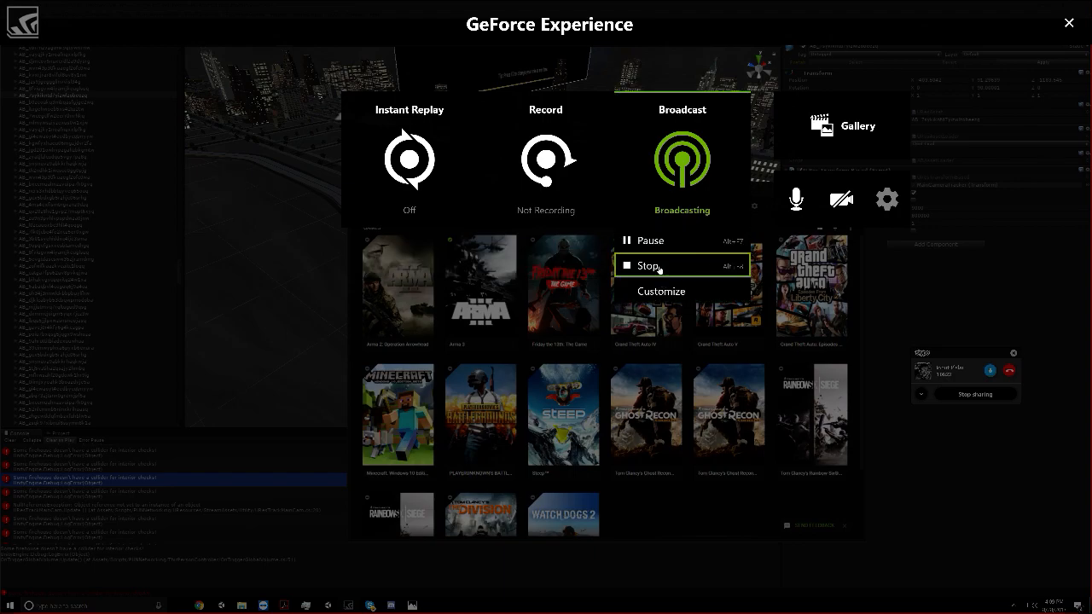